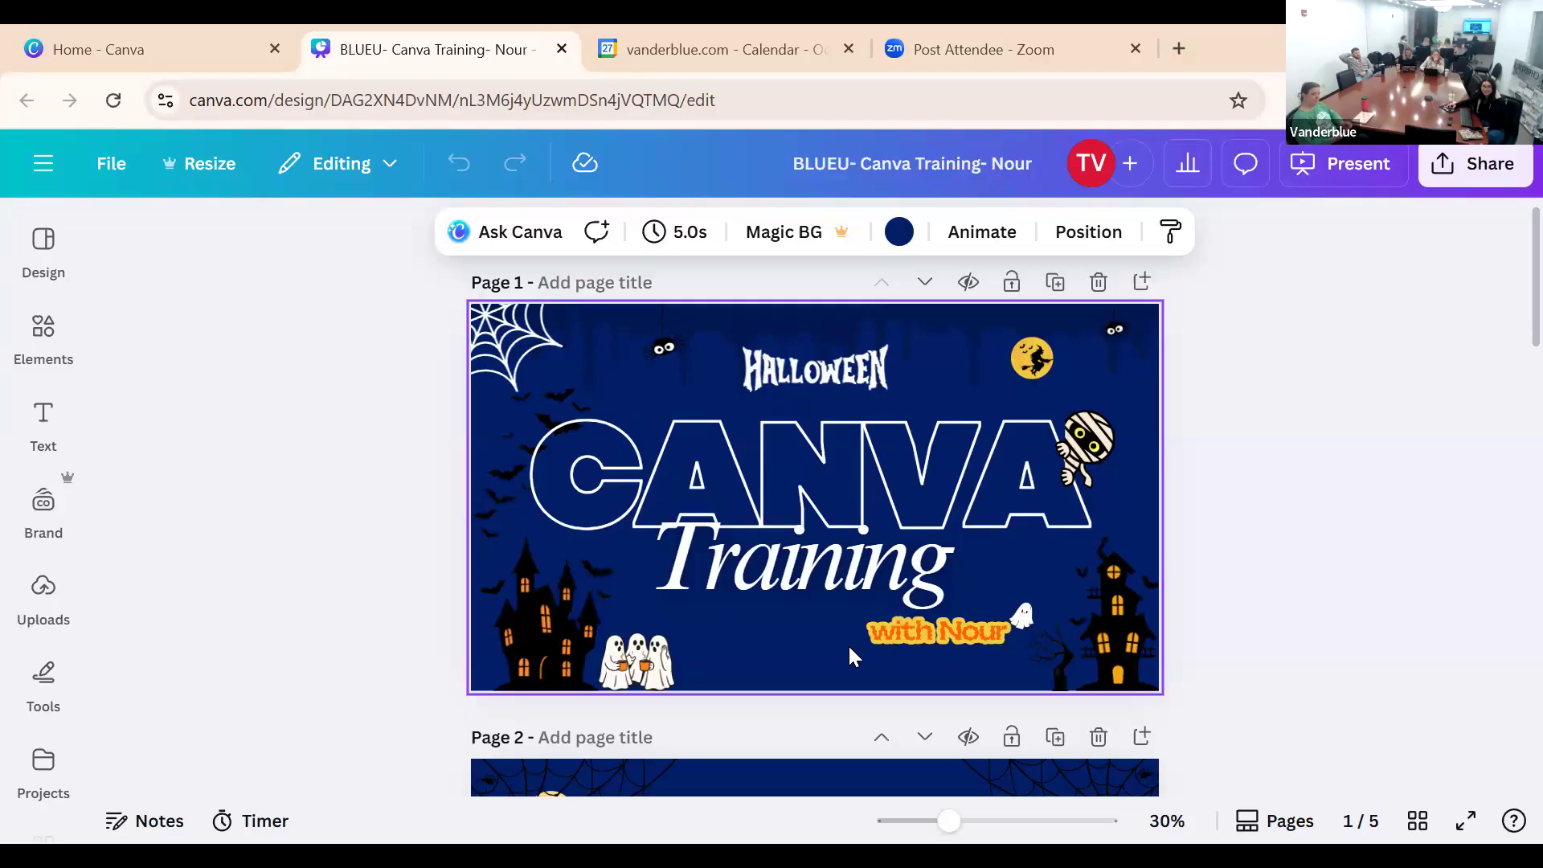
Present the Halloween Canva Training design full screen and advance to the New Listing Form slide
left_click(1344, 168)
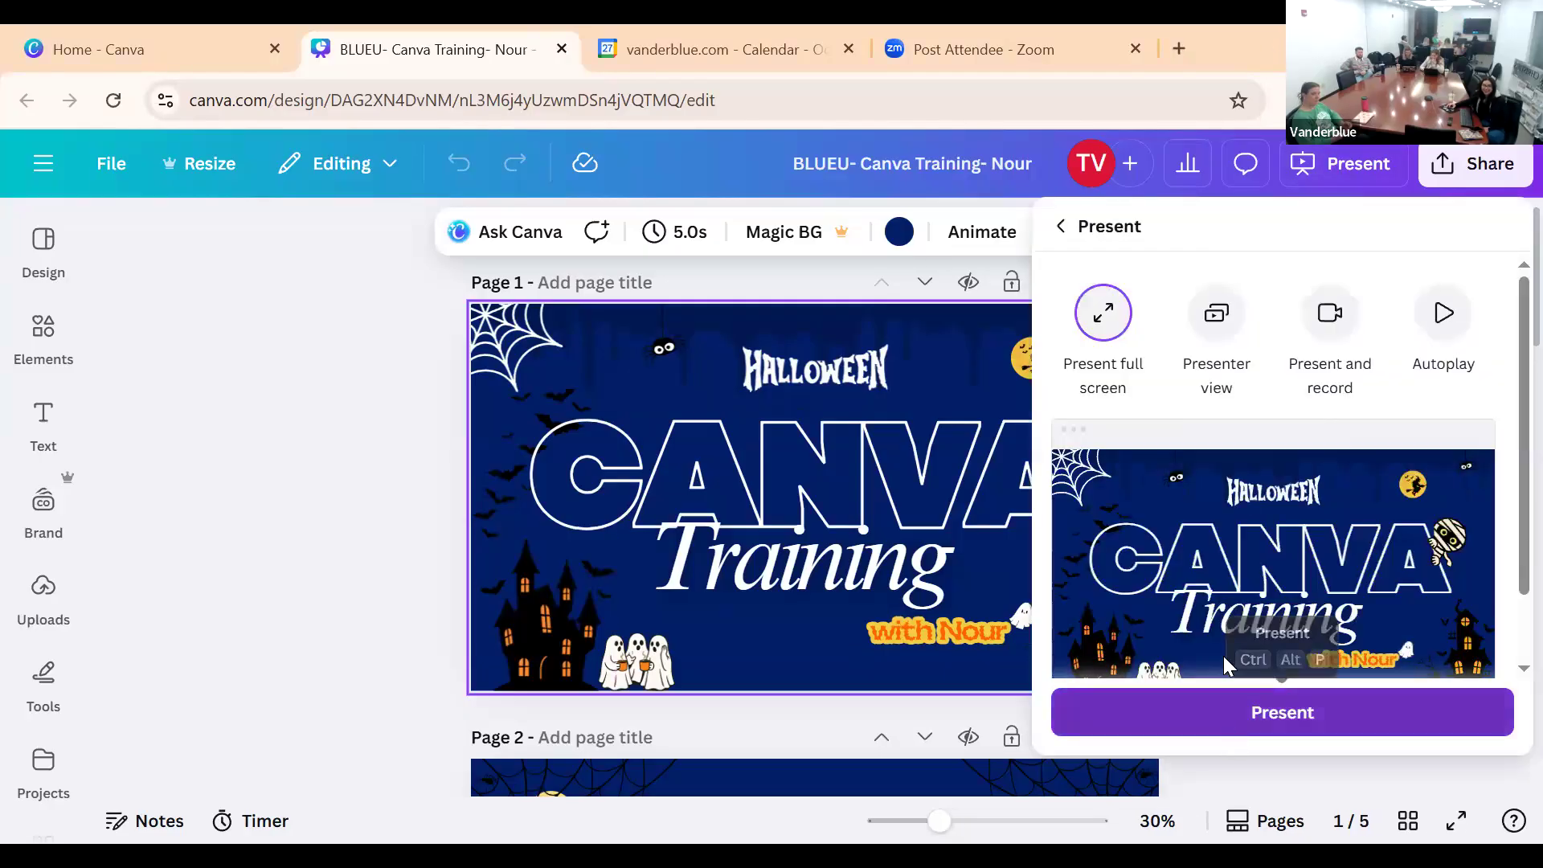
key("ctrl+alt+p")
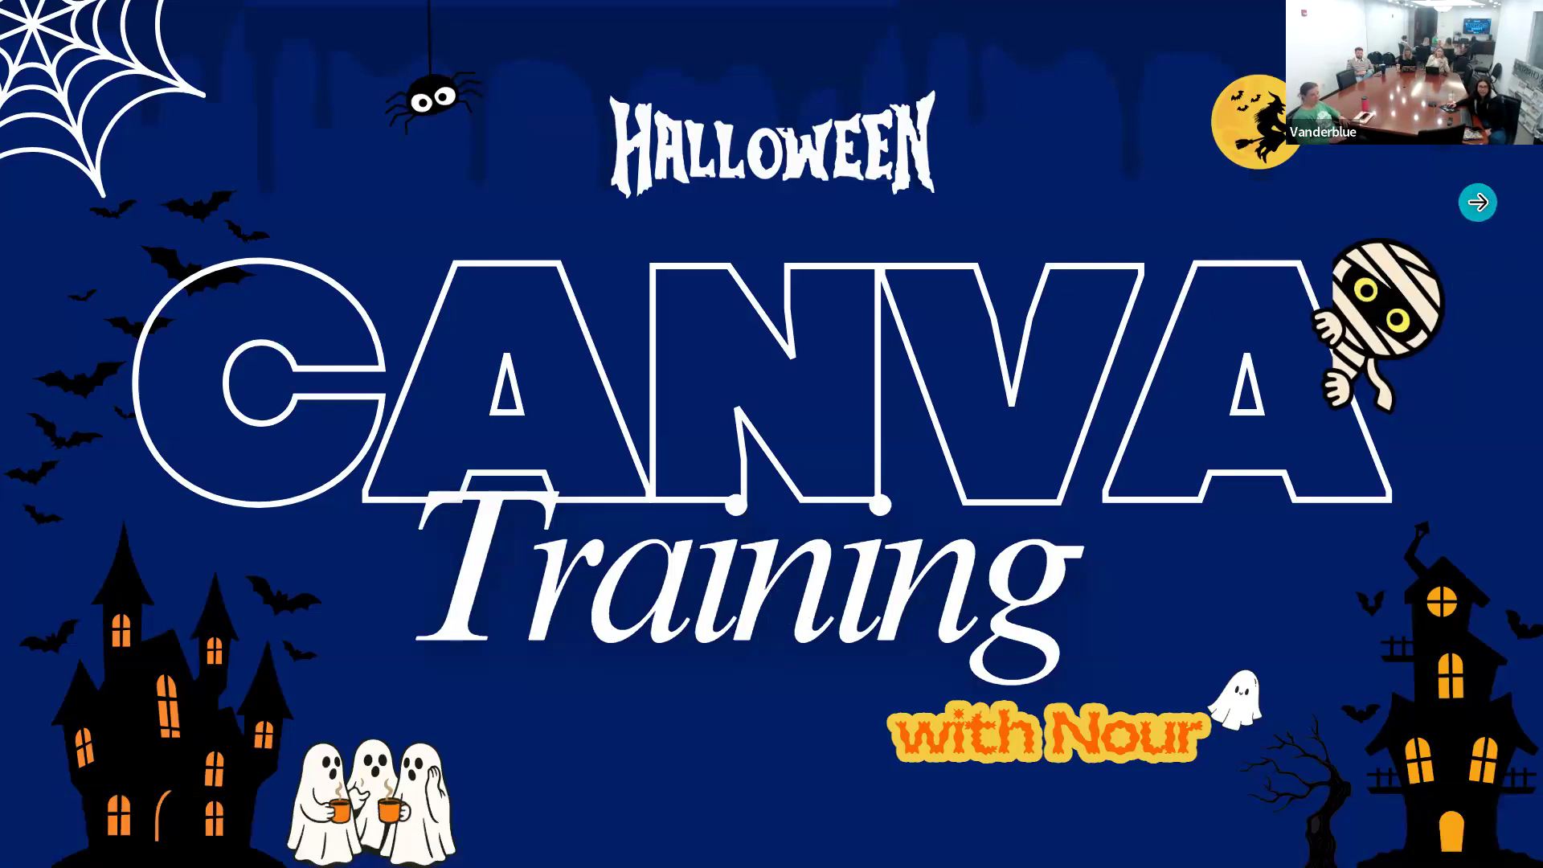
left_click(903, 626)
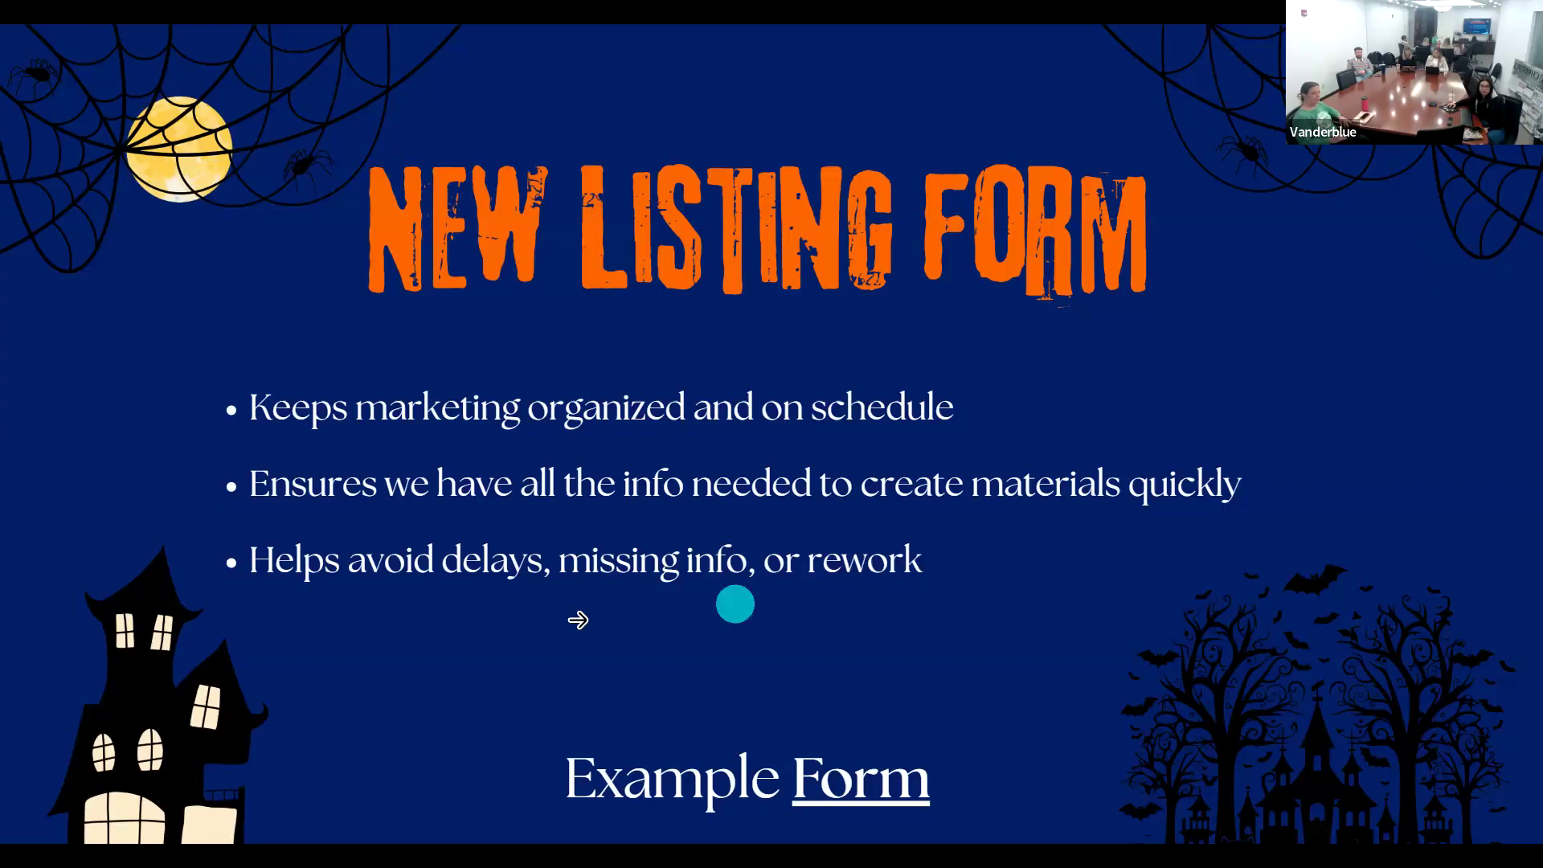
Open the example form linked on the slide and review its questions and responses, from property details to points of interest
mouse_move(840, 794)
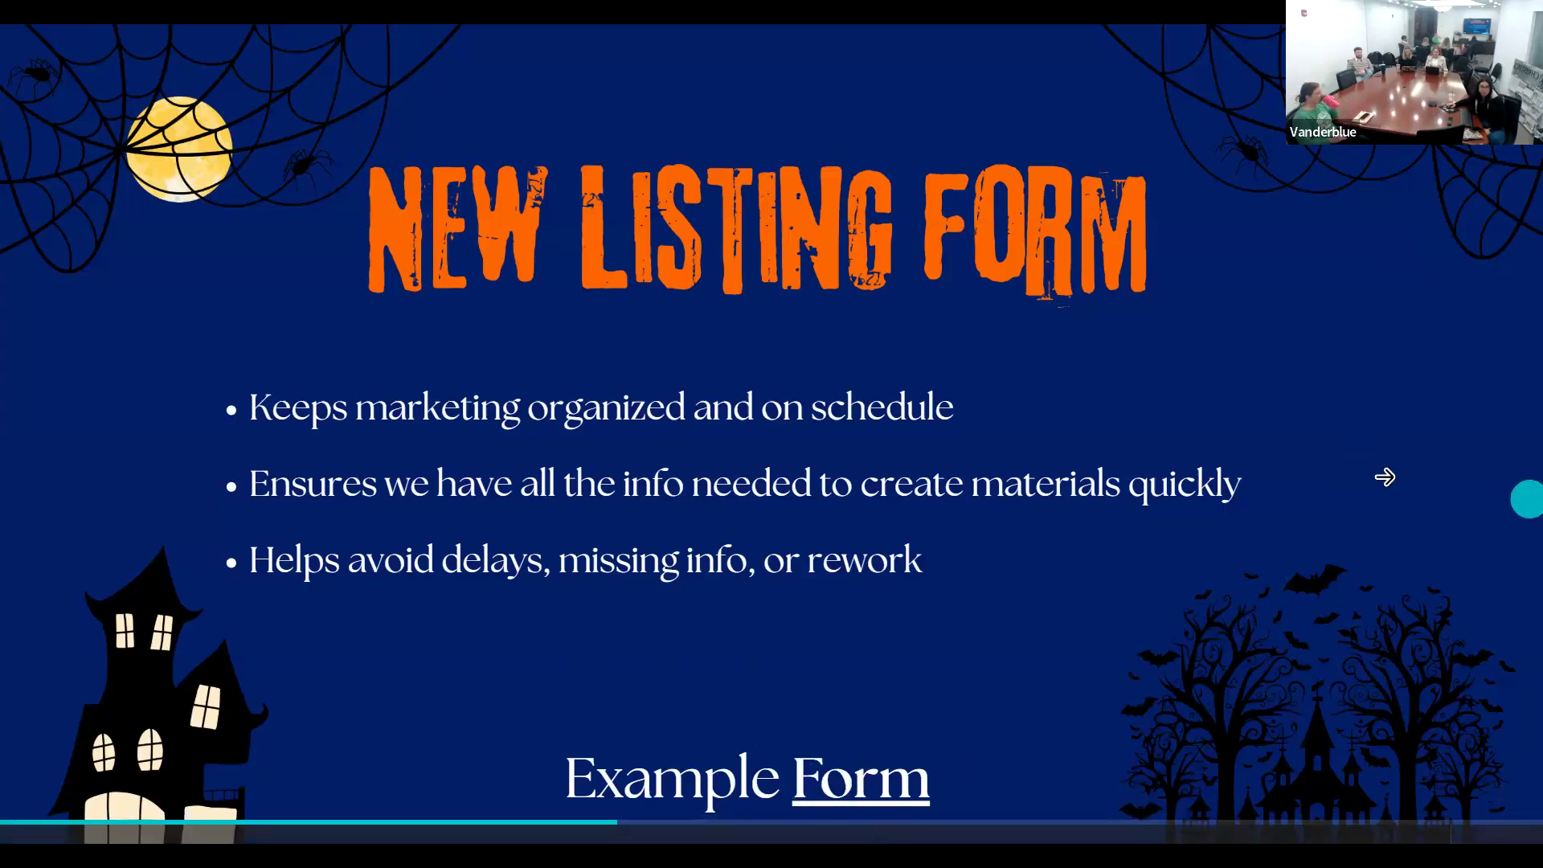
left_click(858, 799)
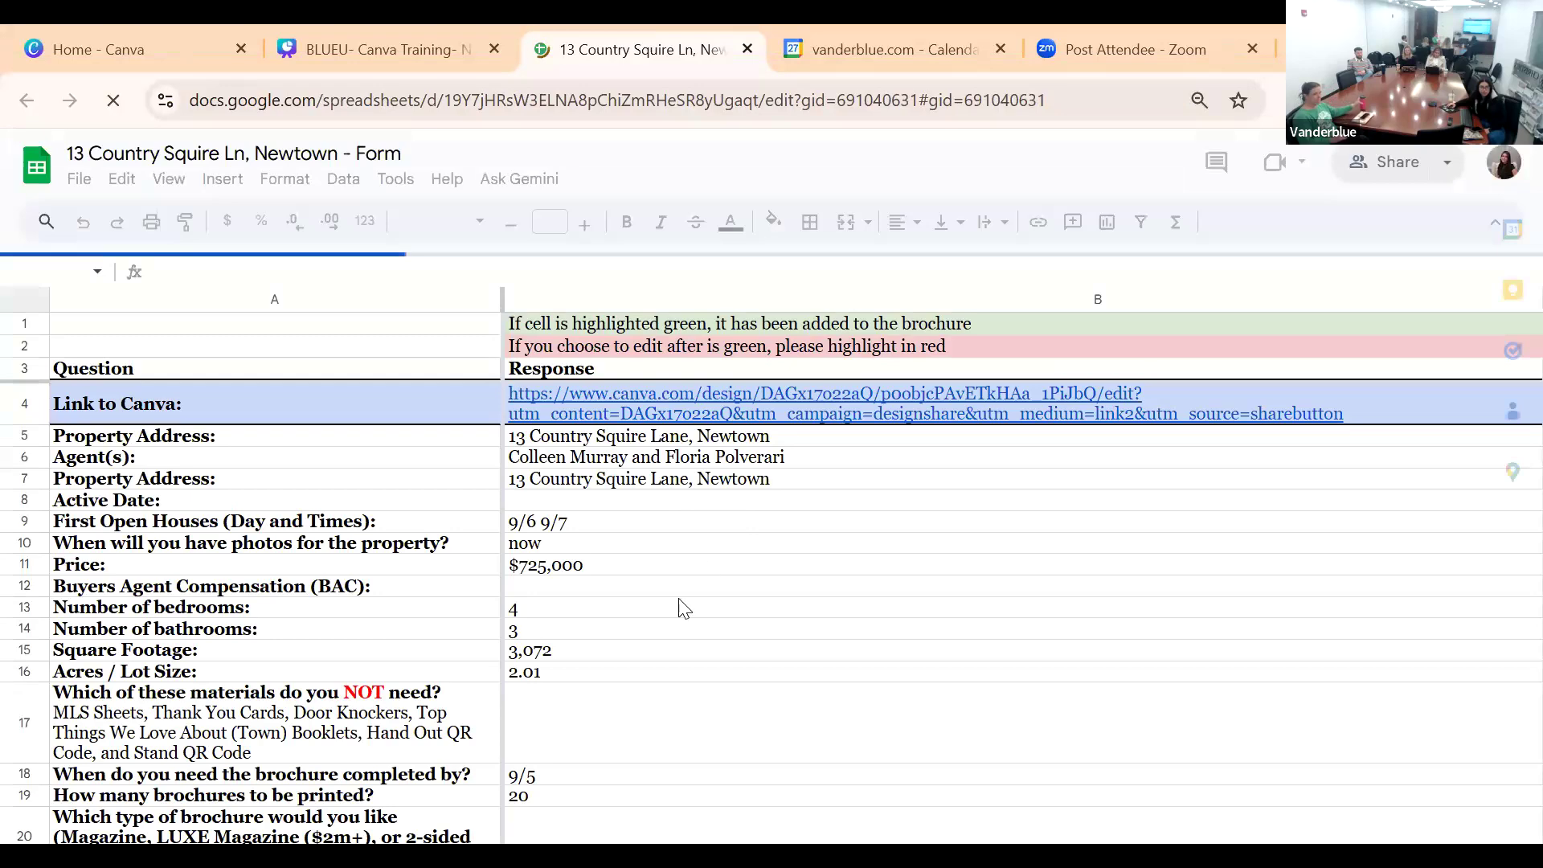
scroll(647, 649, "down", 5)
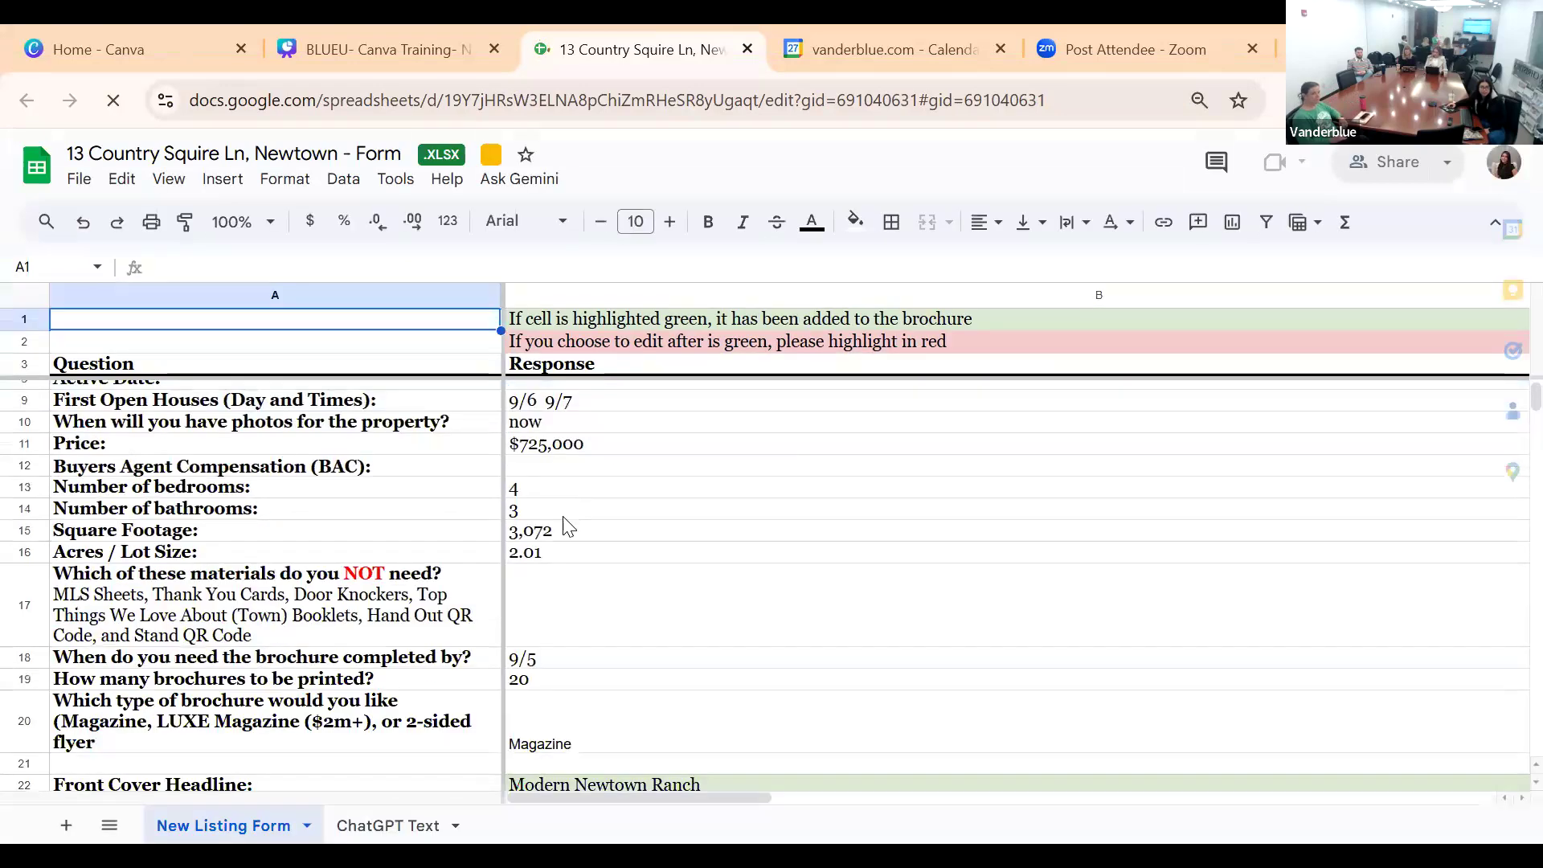
scroll(726, 599, "up", 5)
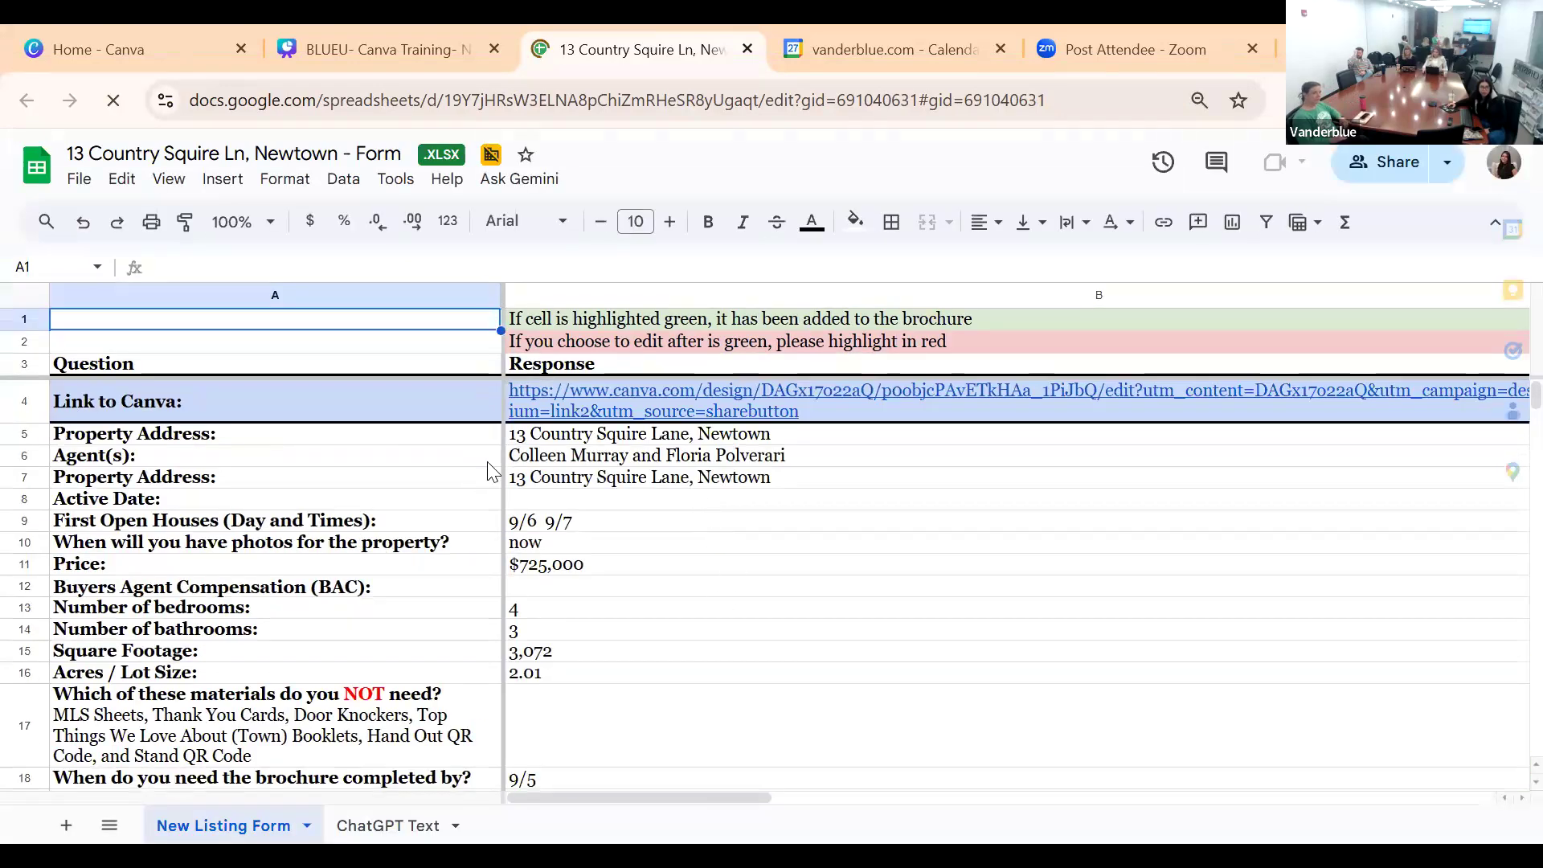
scroll(545, 503, "down", 5)
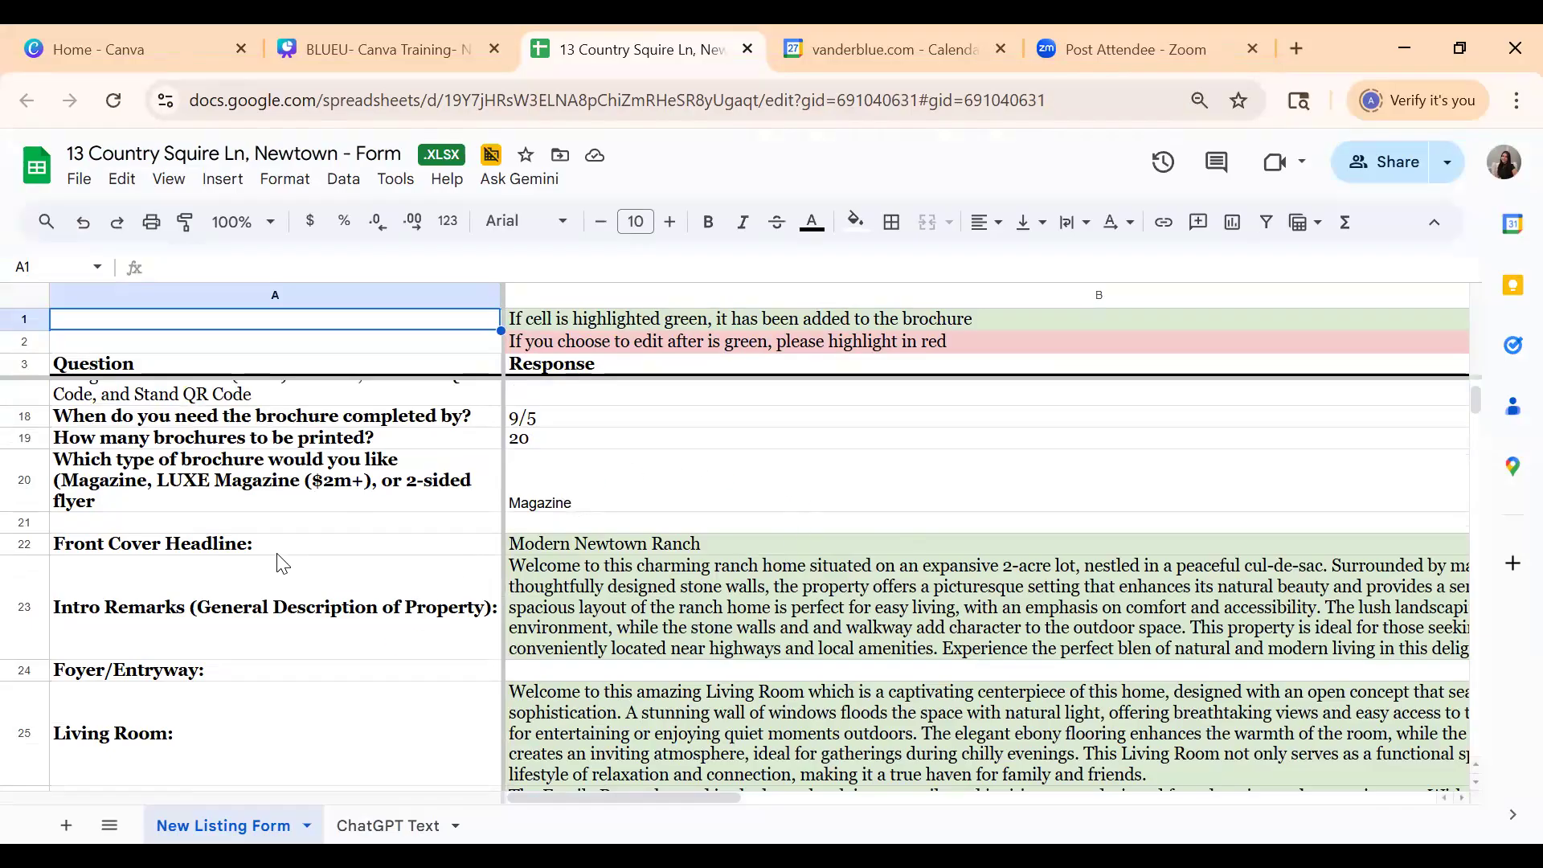
scroll(717, 503, "down", 4)
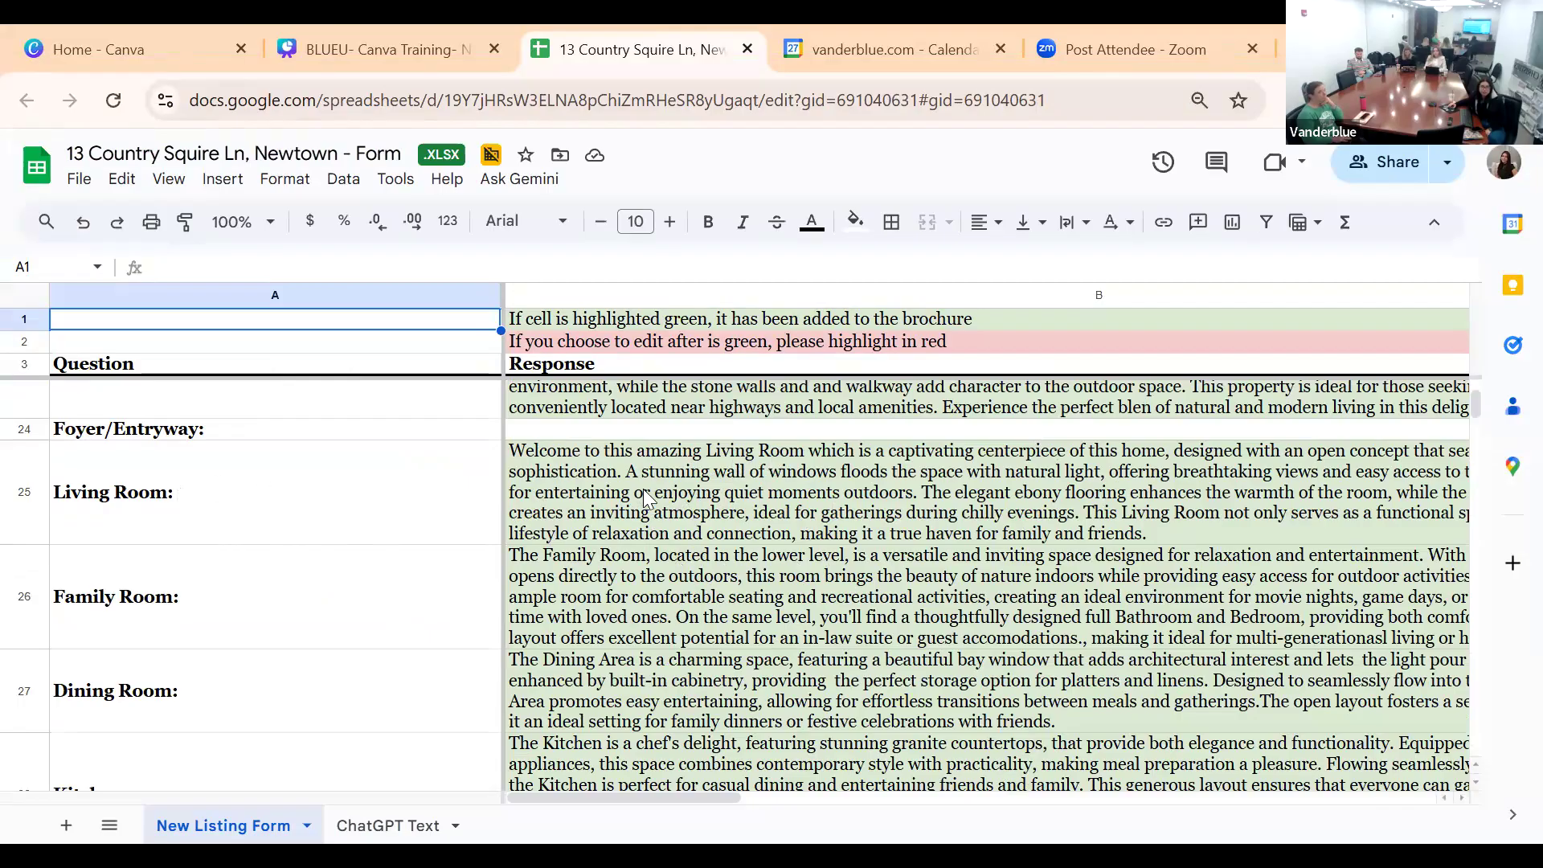
scroll(530, 603, "down", 15)
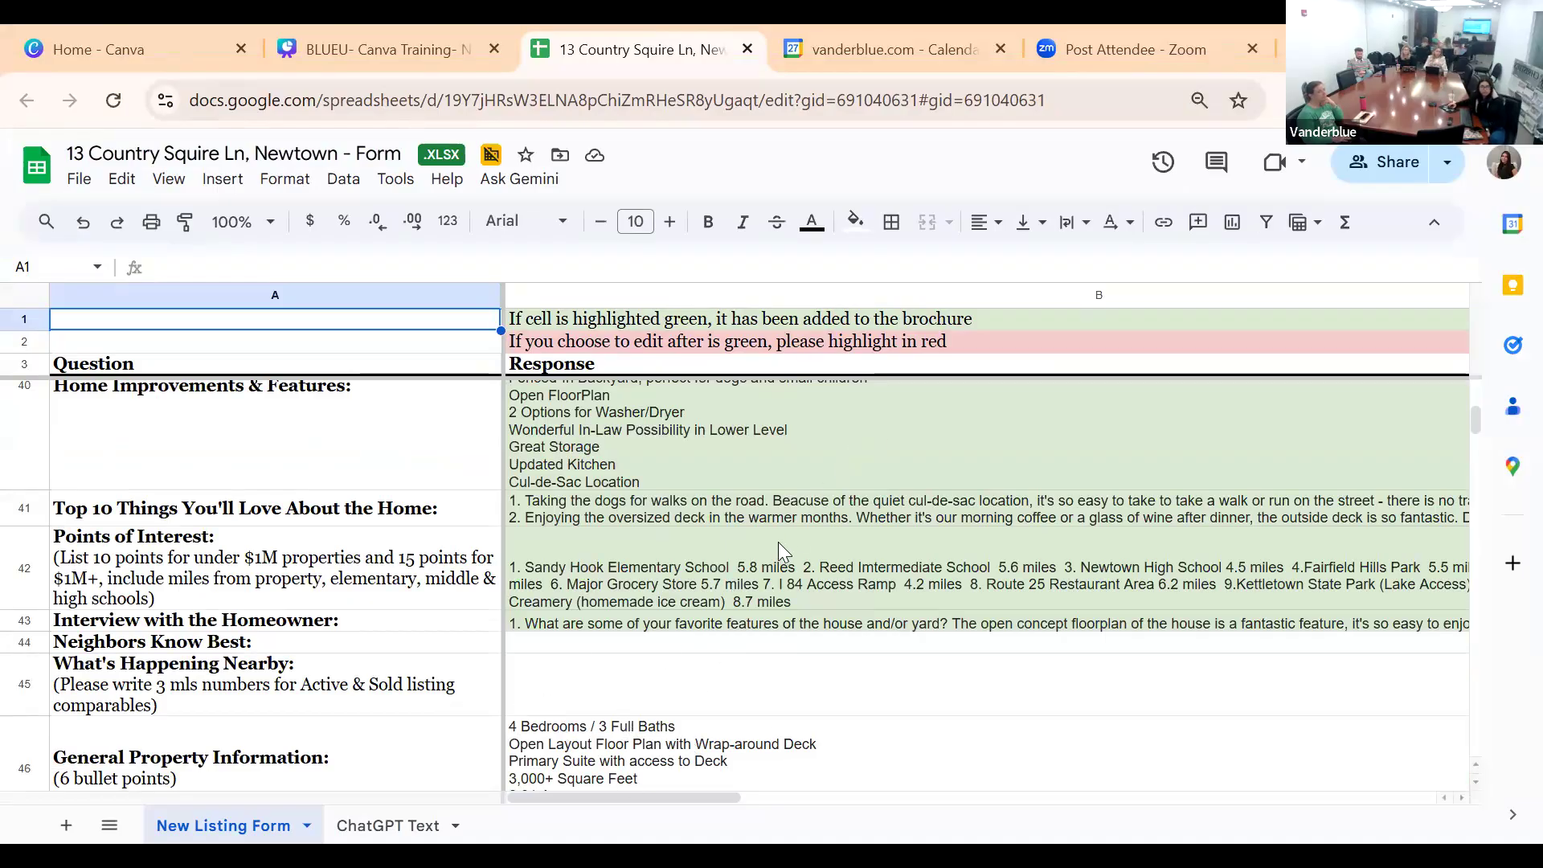
scroll(733, 524, "up", 5)
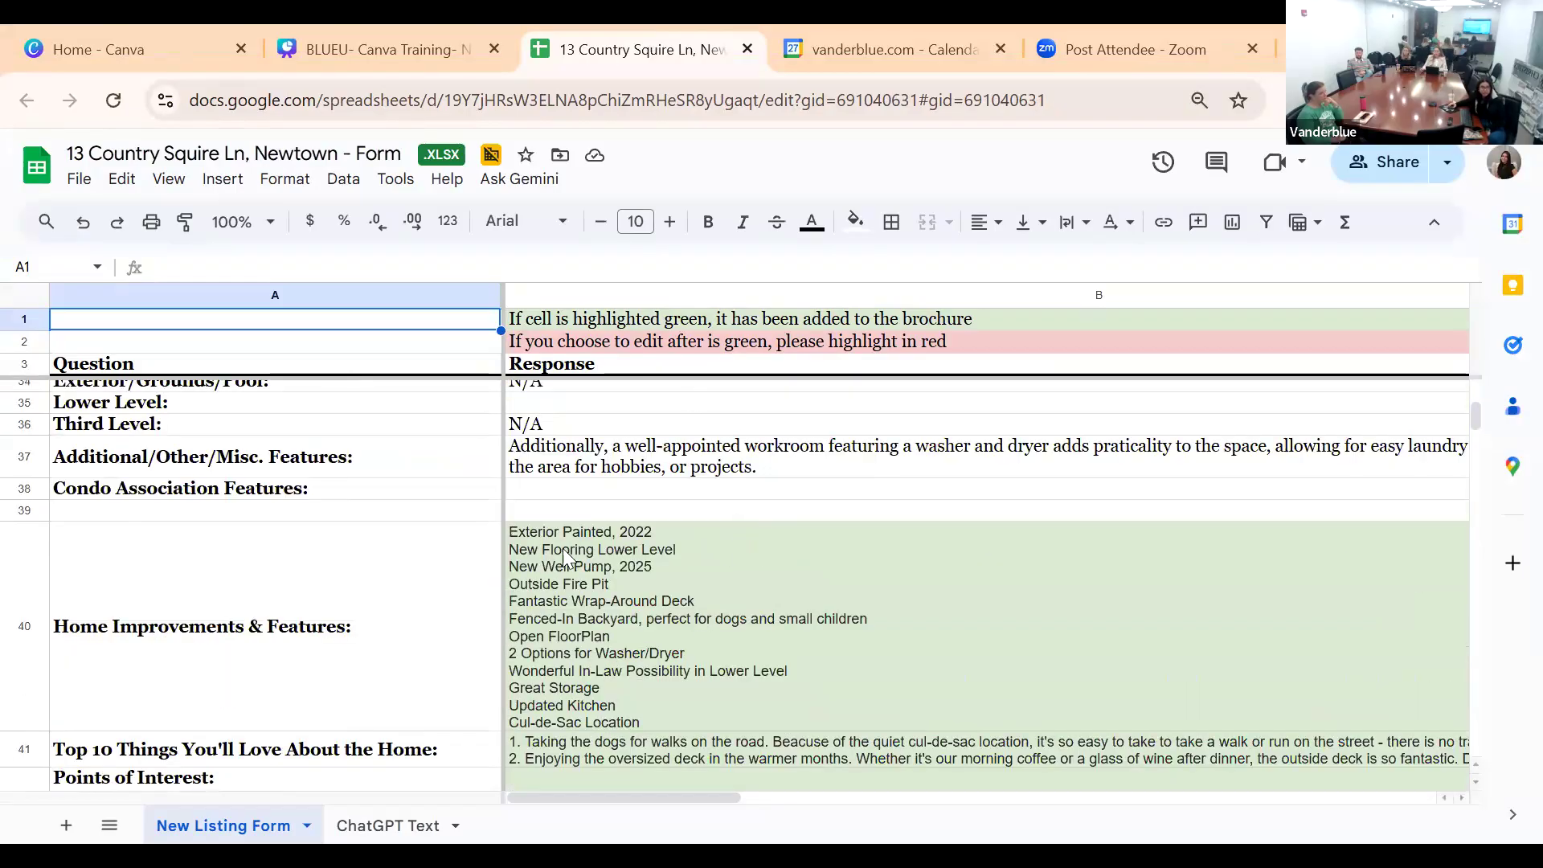
scroll(567, 557, "up", 3)
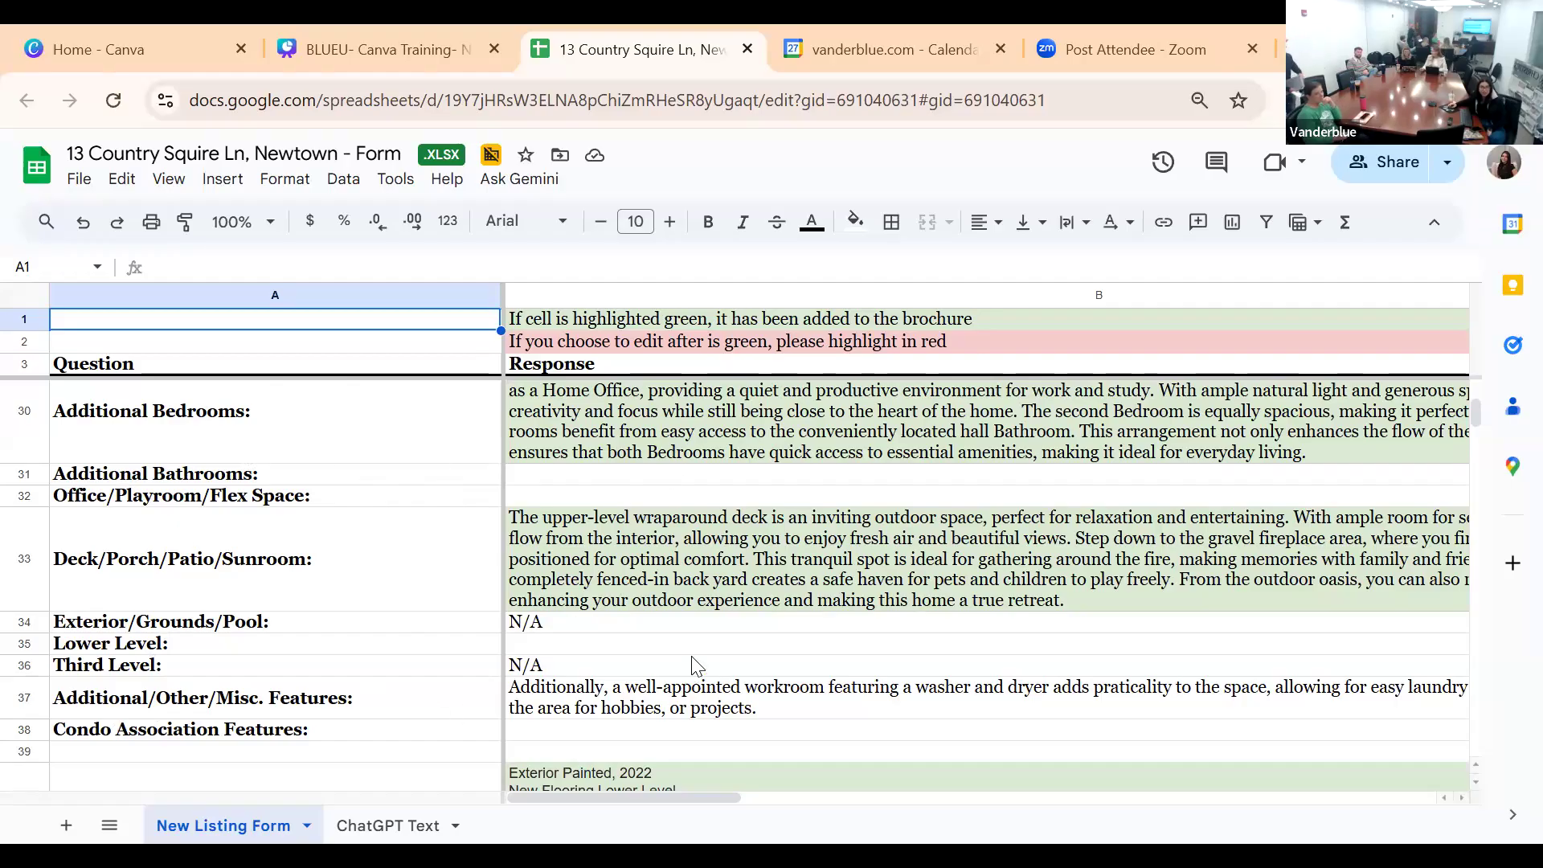
scroll(683, 666, "up", 1)
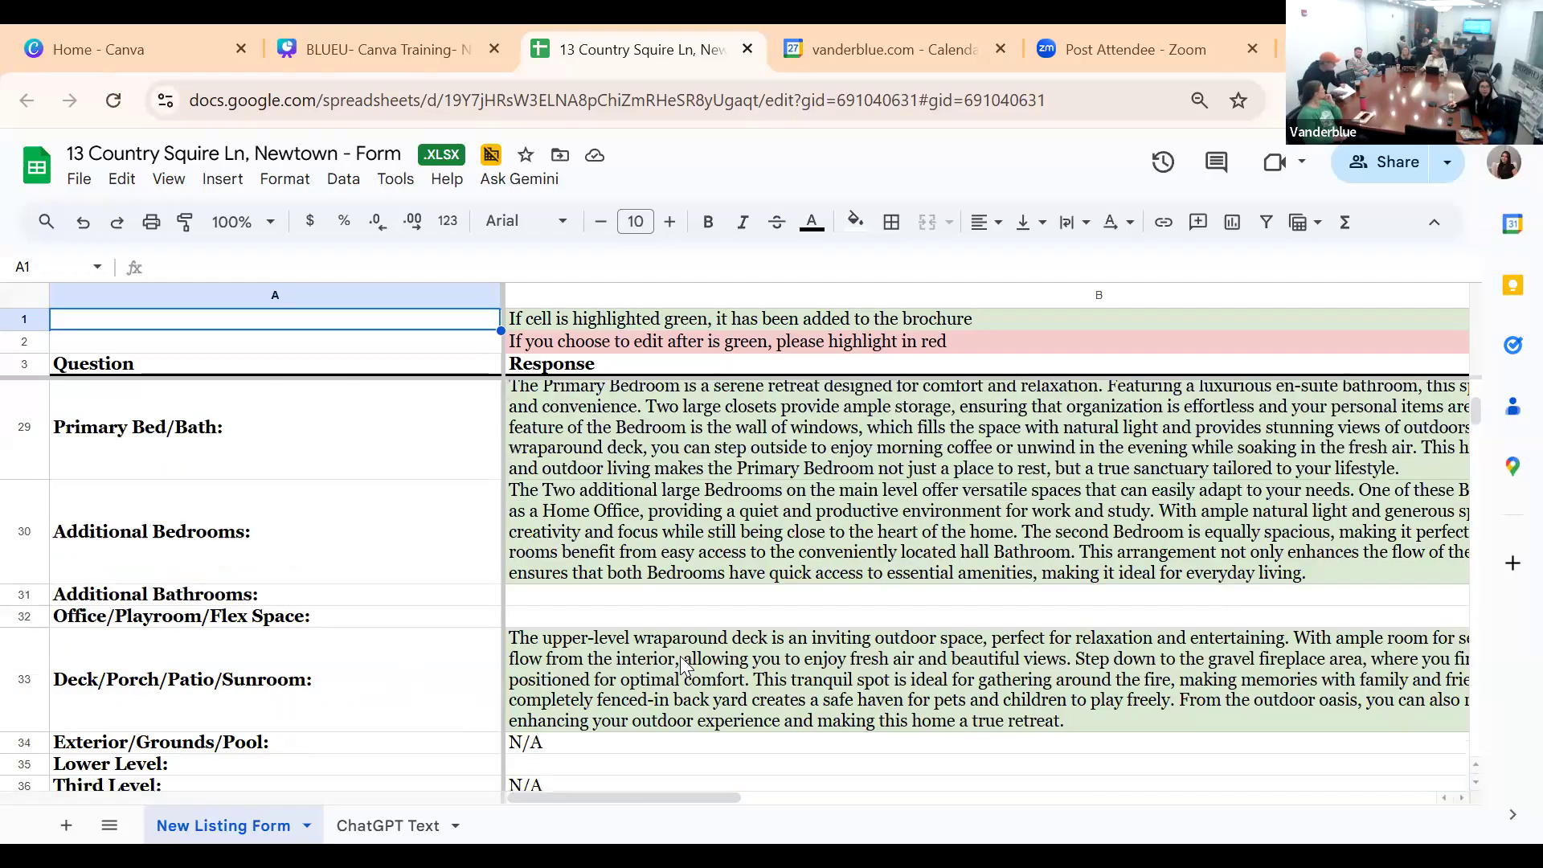
scroll(680, 656, "up", 5)
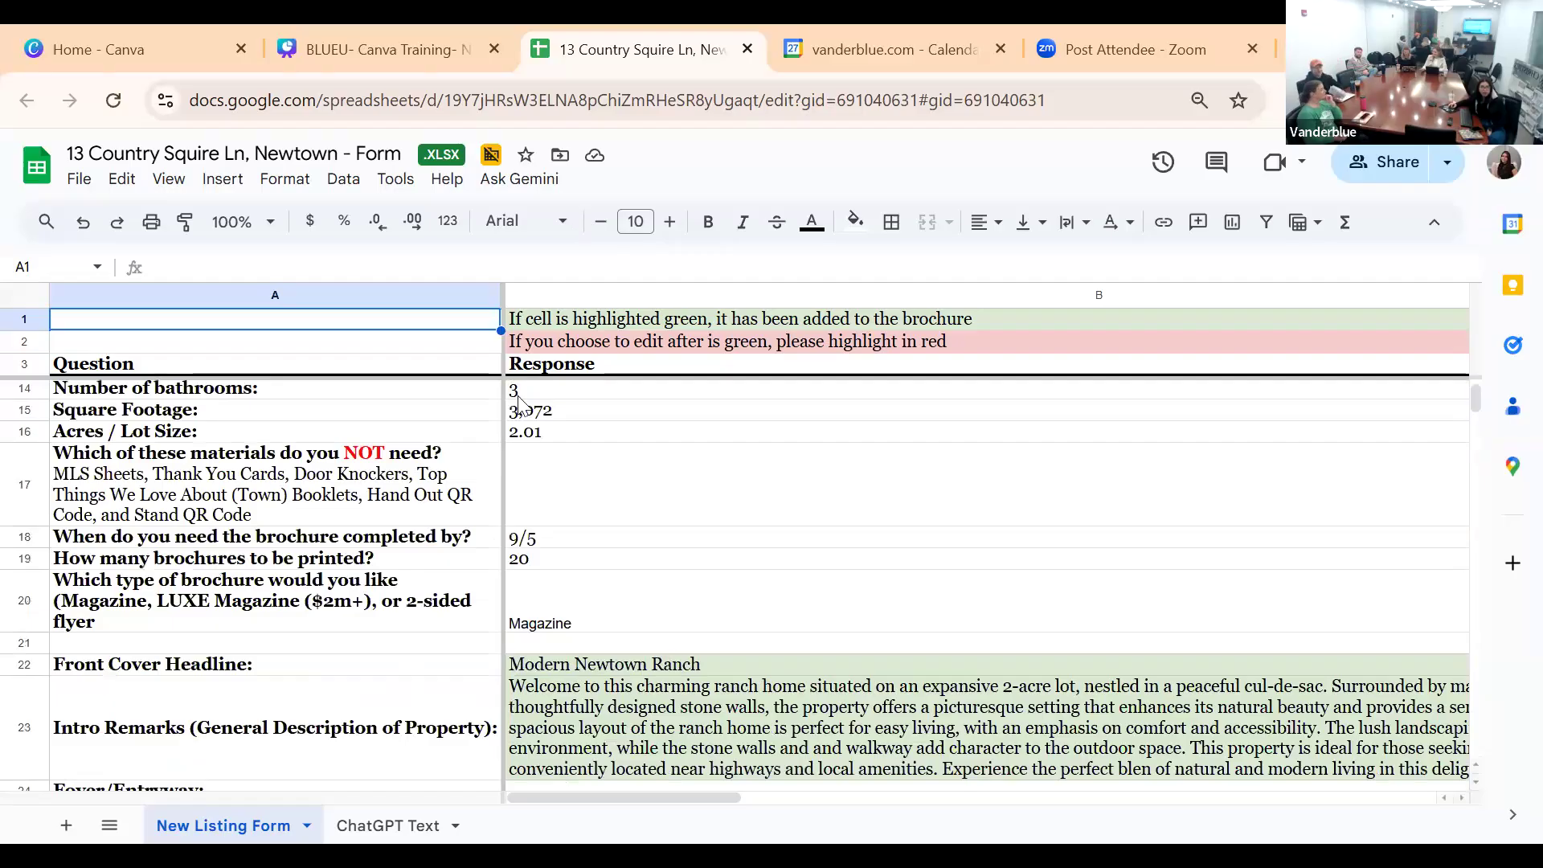
Apply the Wrap text setting to the Intro Remarks response in cell B23
left_click(642, 730)
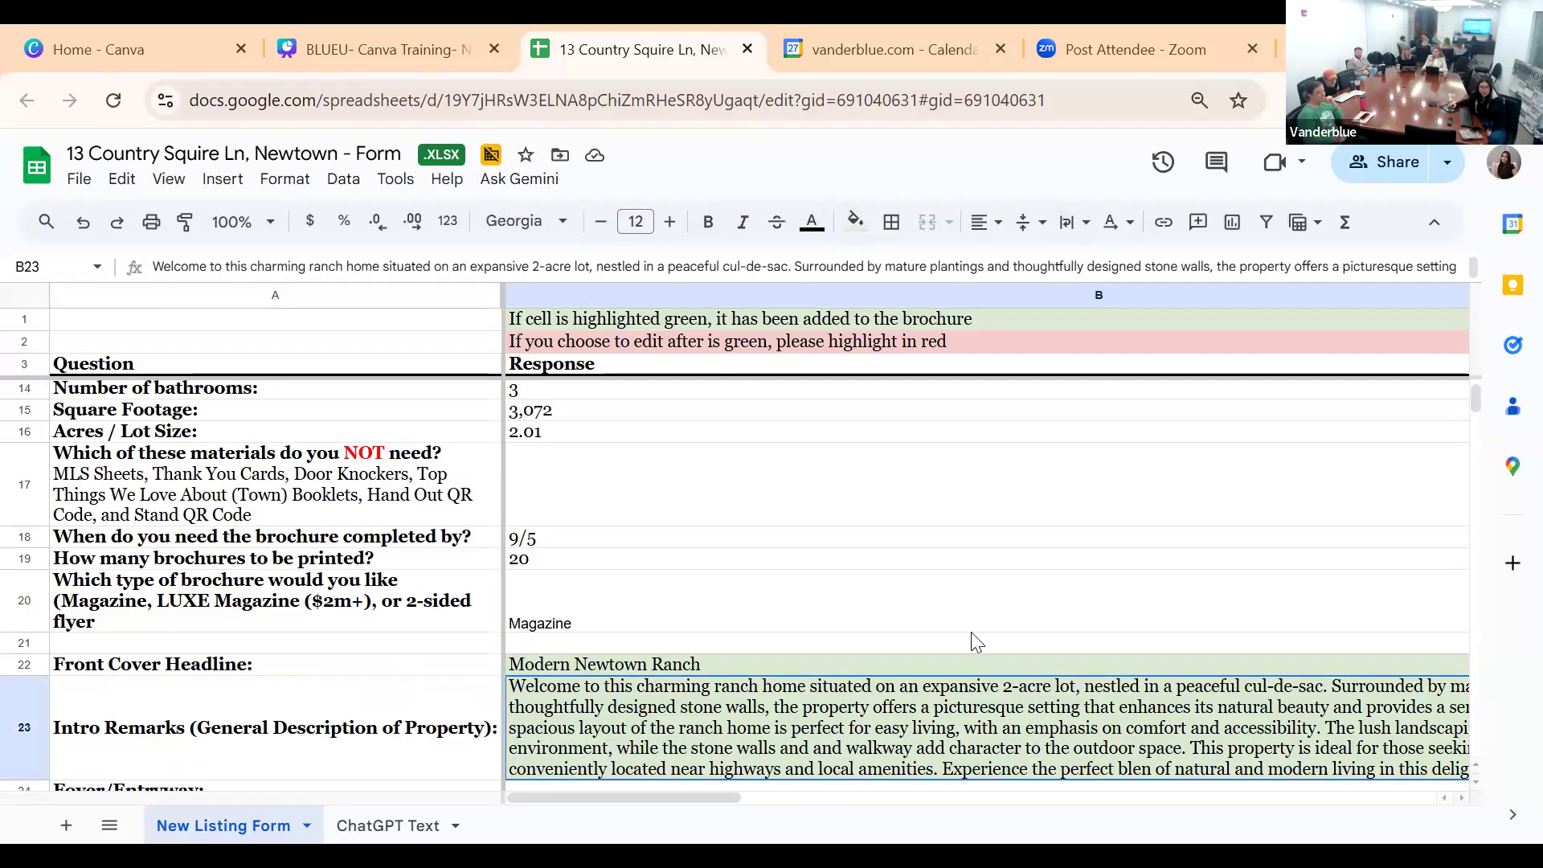
scroll(792, 584, "down", 2)
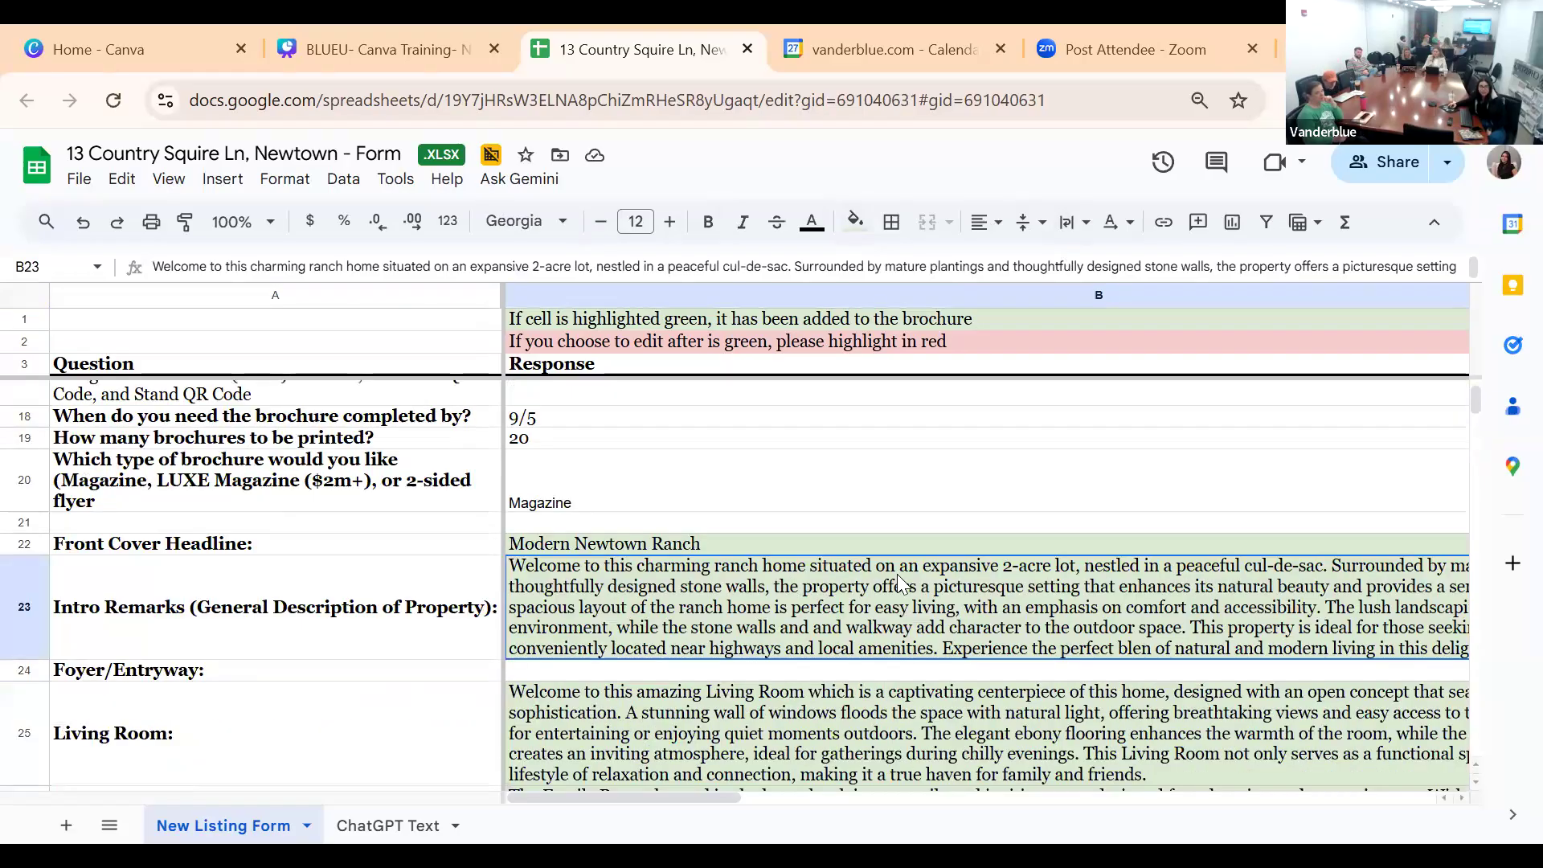
double_click(868, 573)
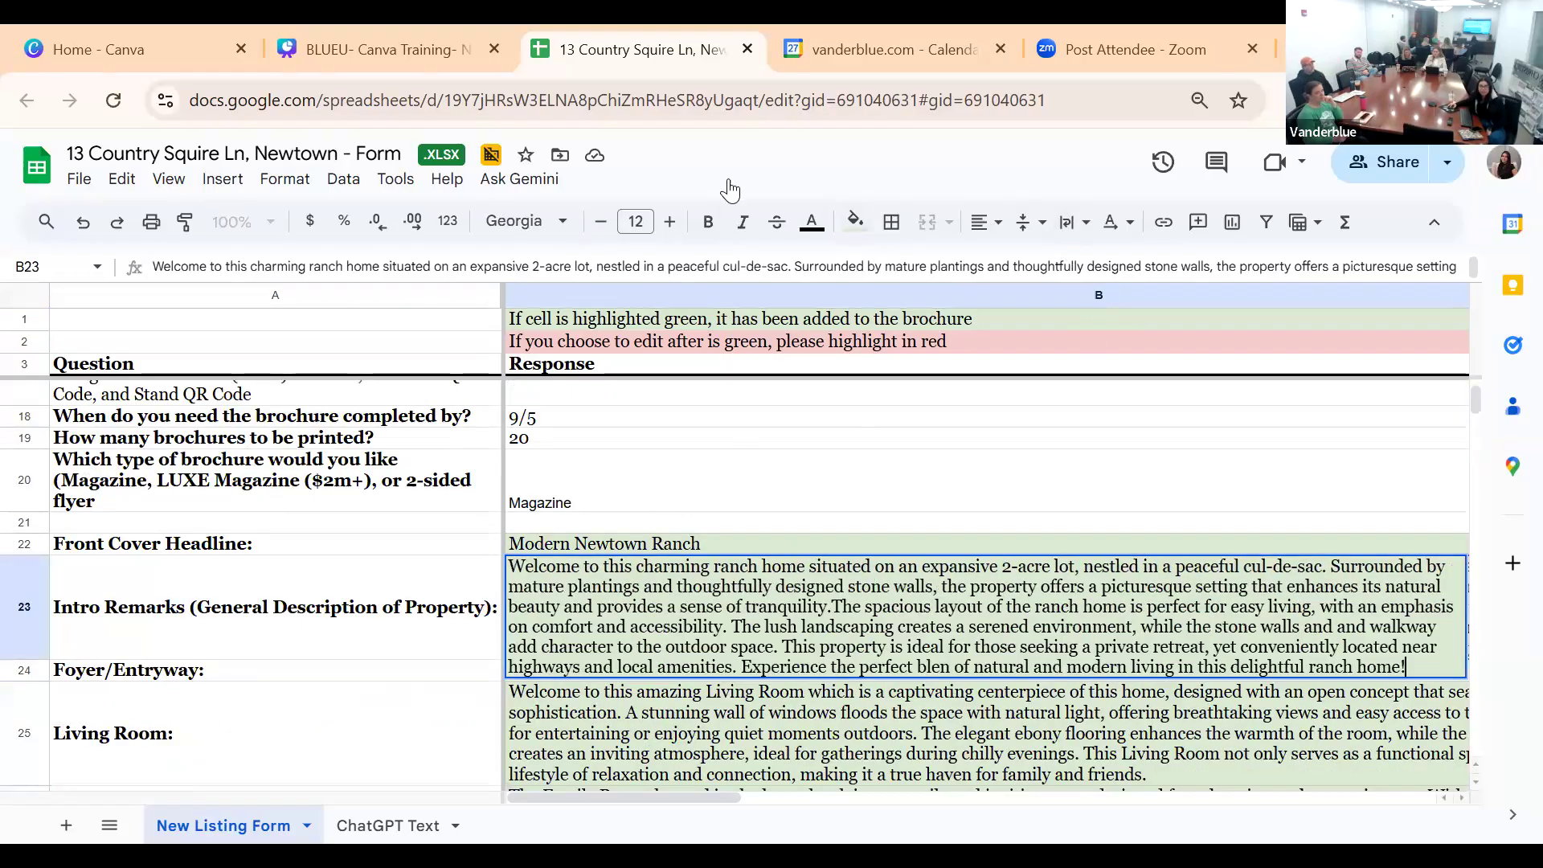
left_click(1072, 224)
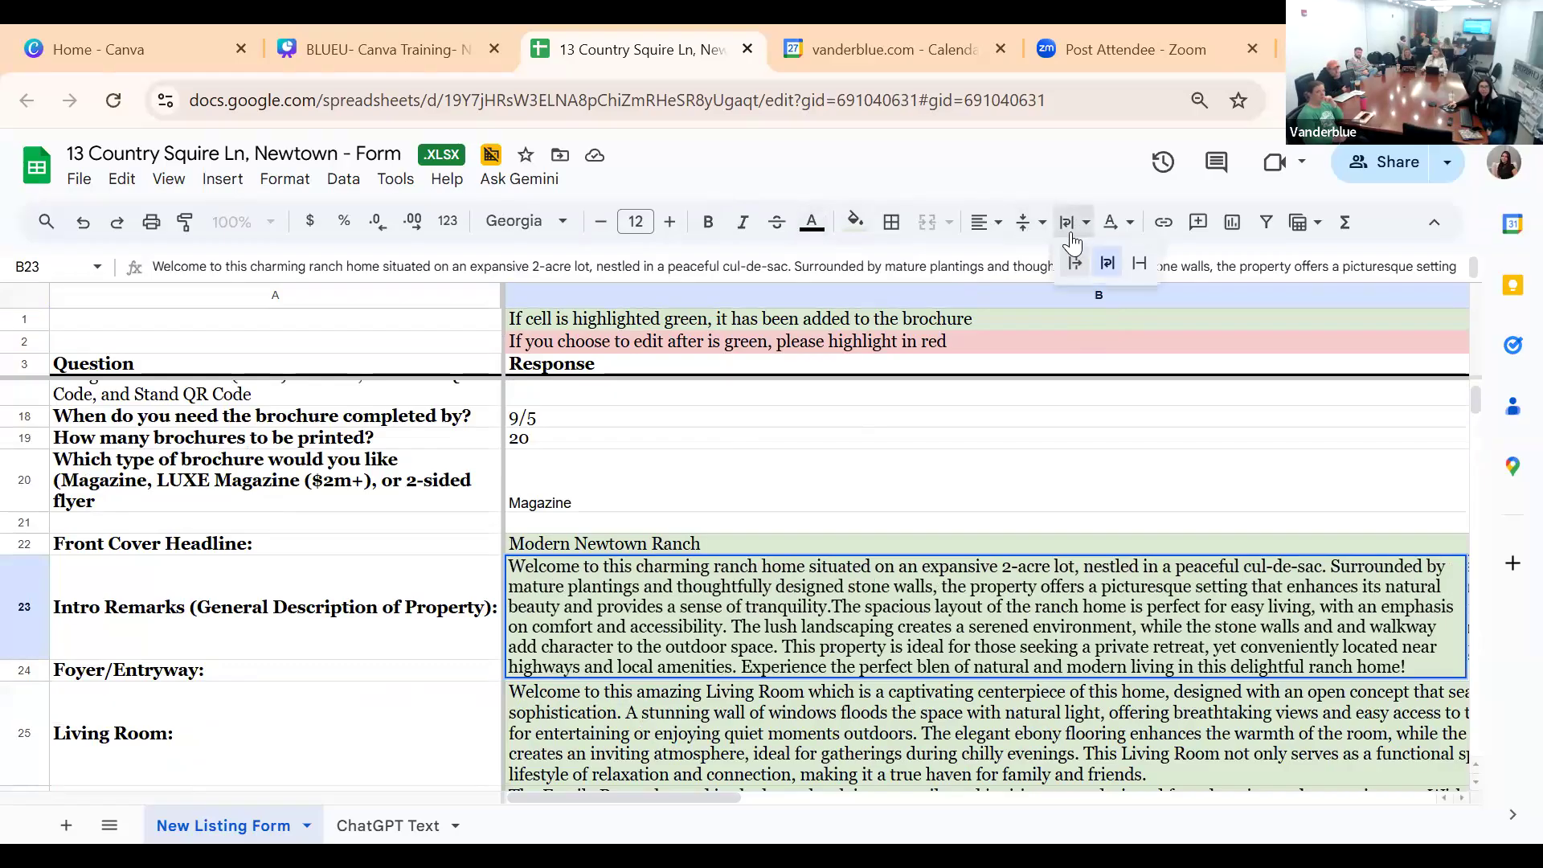
left_click(1111, 265)
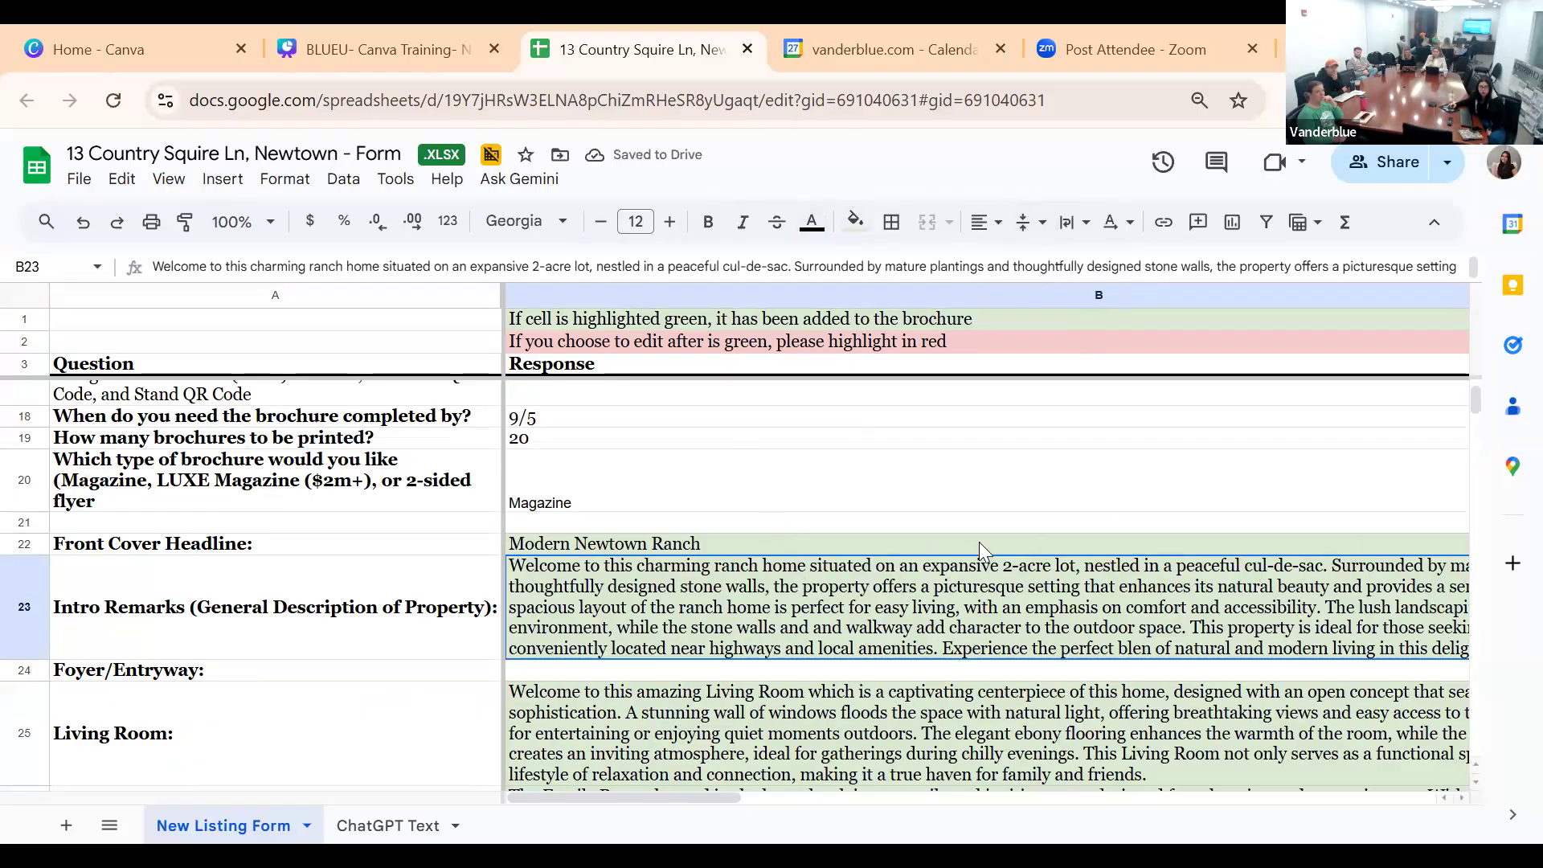
Look over the form's room descriptions and the property details in the Response column
left_click_drag(900, 418, 888, 457)
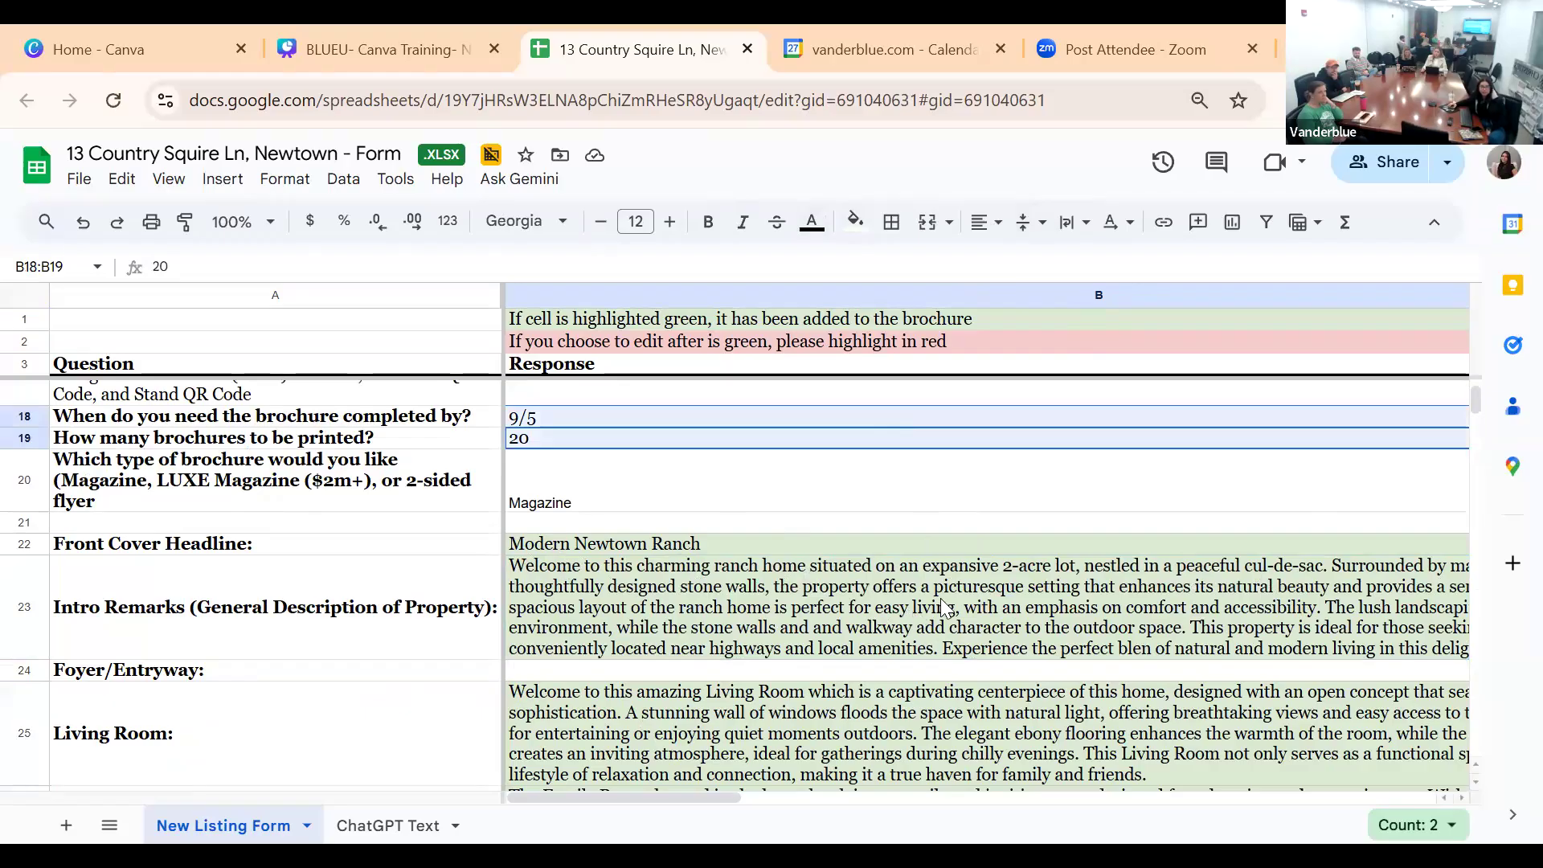
scroll(635, 598, "down", 3)
scroll(485, 544, "down", 5)
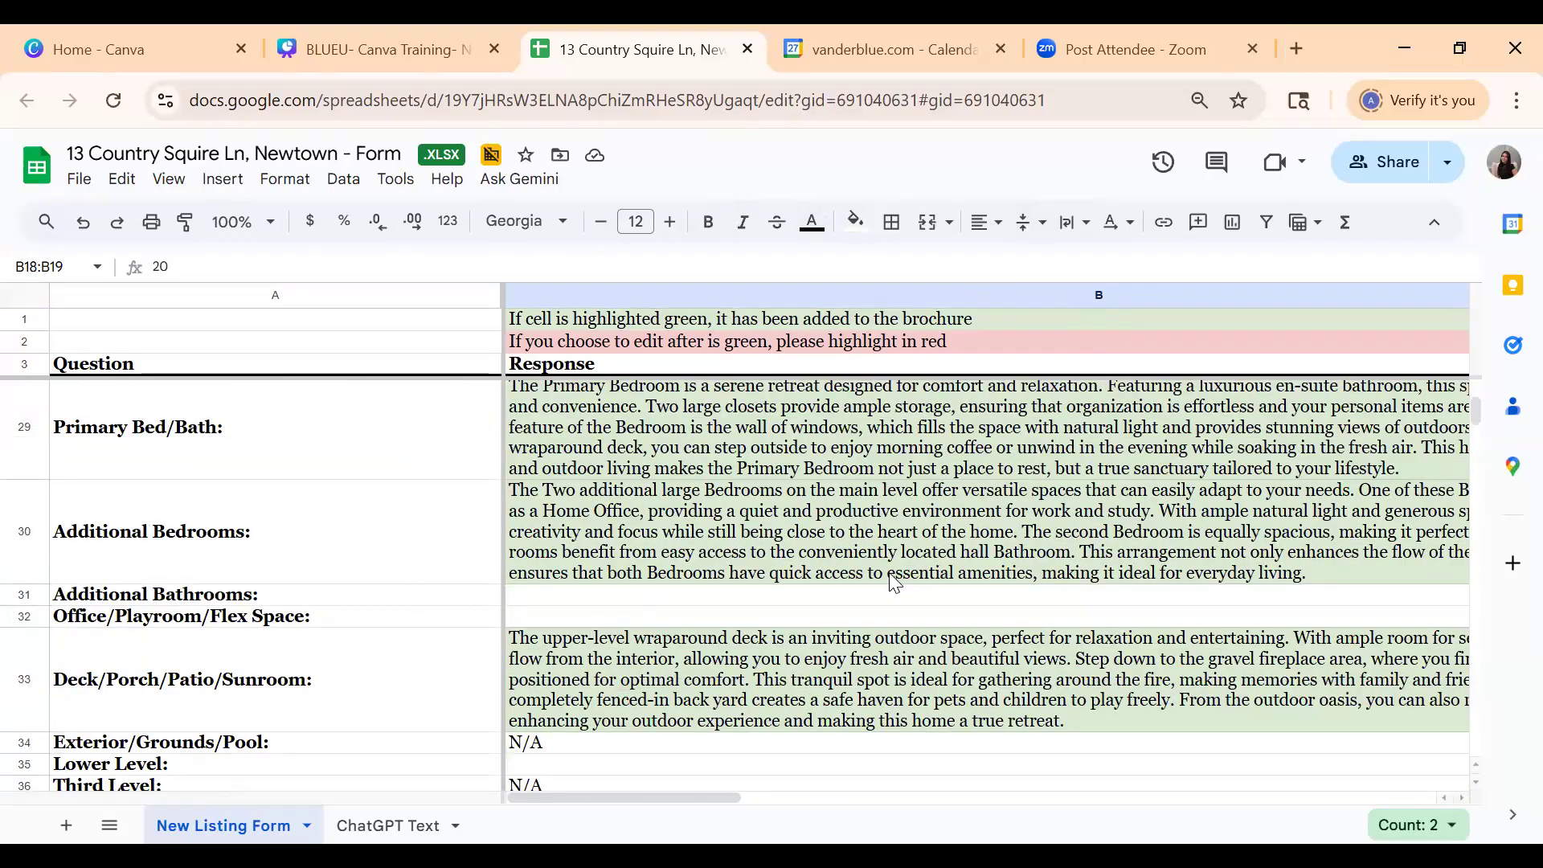
scroll(894, 584, "up", 15)
scroll(683, 527, "down", 5)
scroll(711, 548, "up", 5)
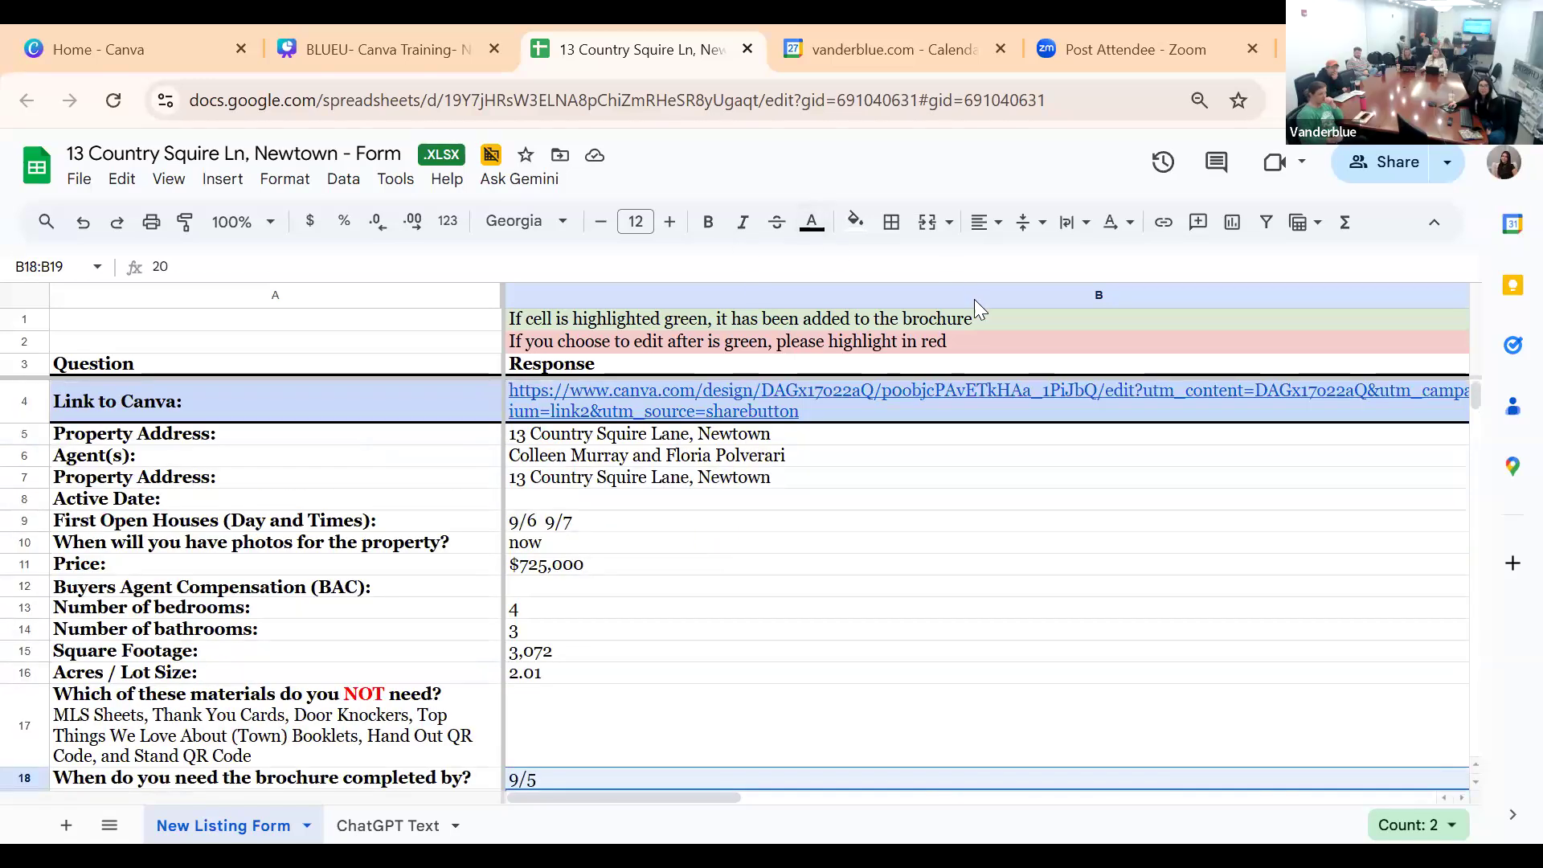
left_click(1145, 293)
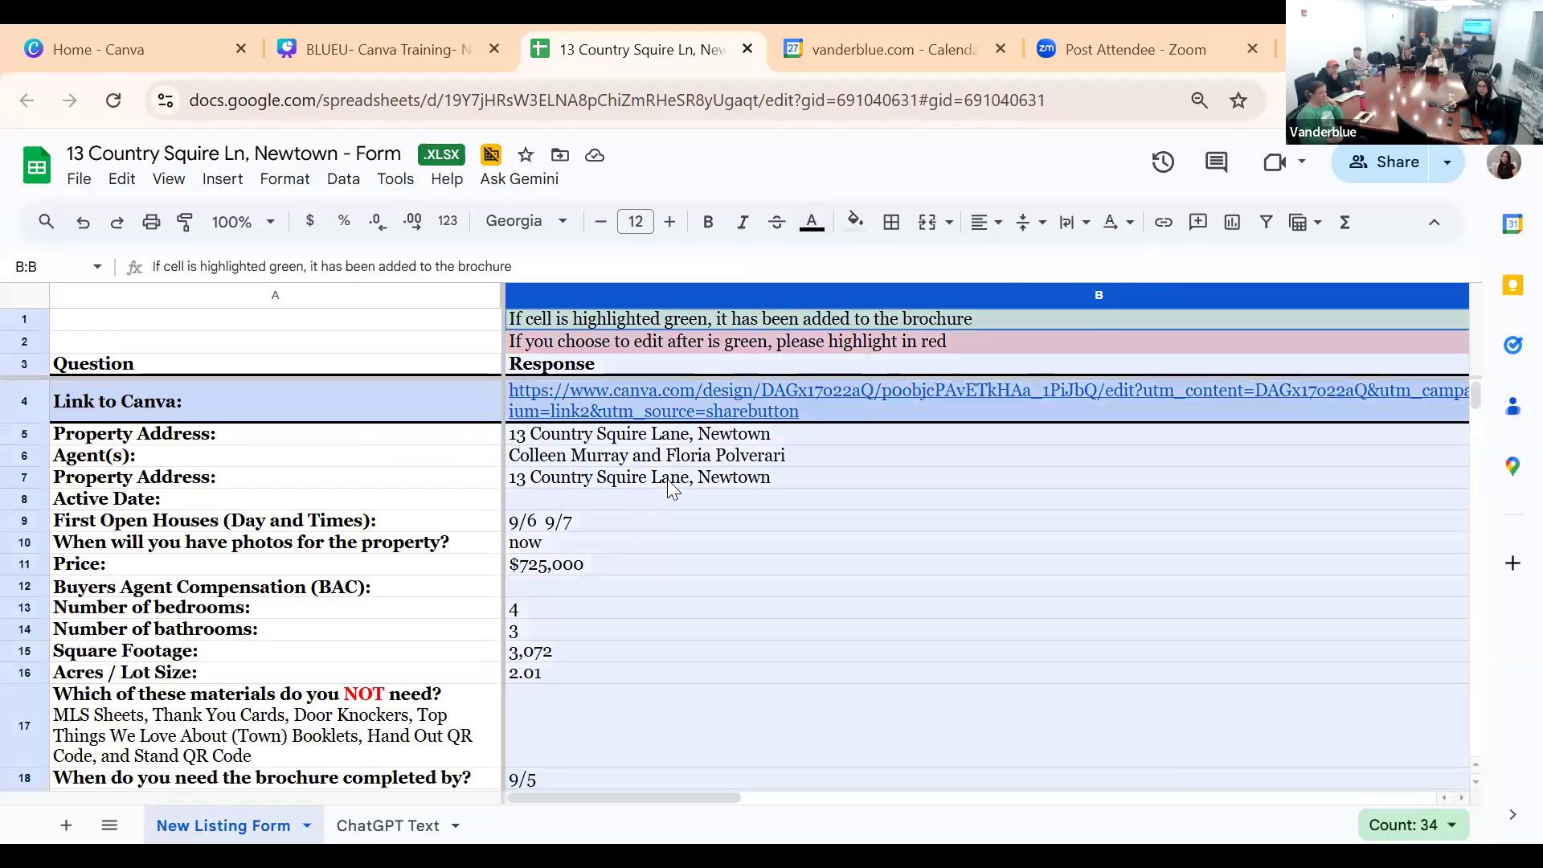
left_click(835, 535)
scroll(775, 516, "down", 2)
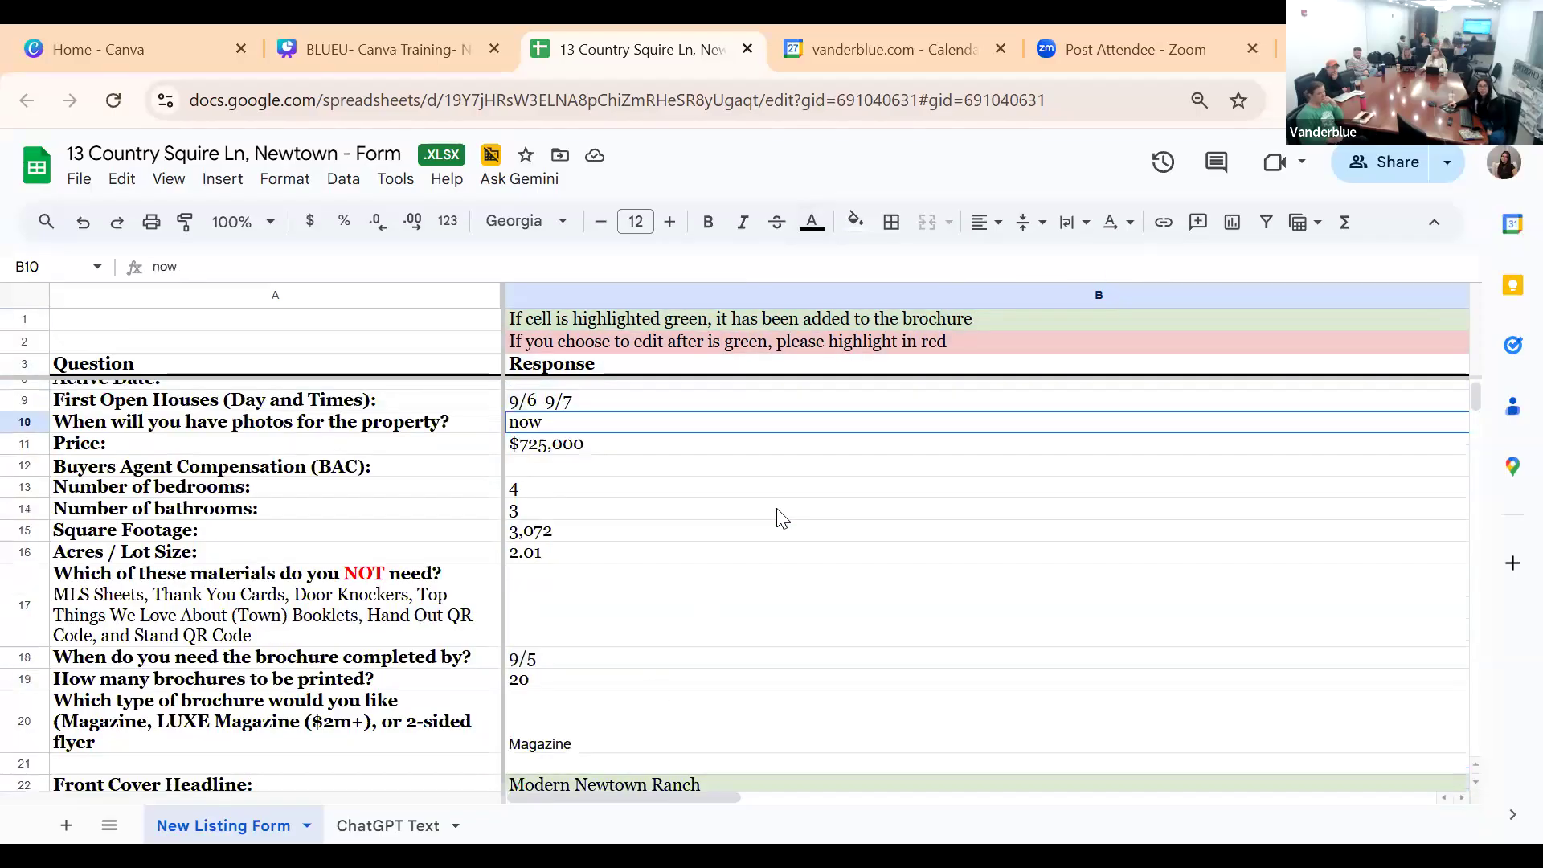
Set the text wrapping of the Intro Remarks response in cell B23 to Overflow
scroll(804, 434, "down", 5)
left_click(770, 487)
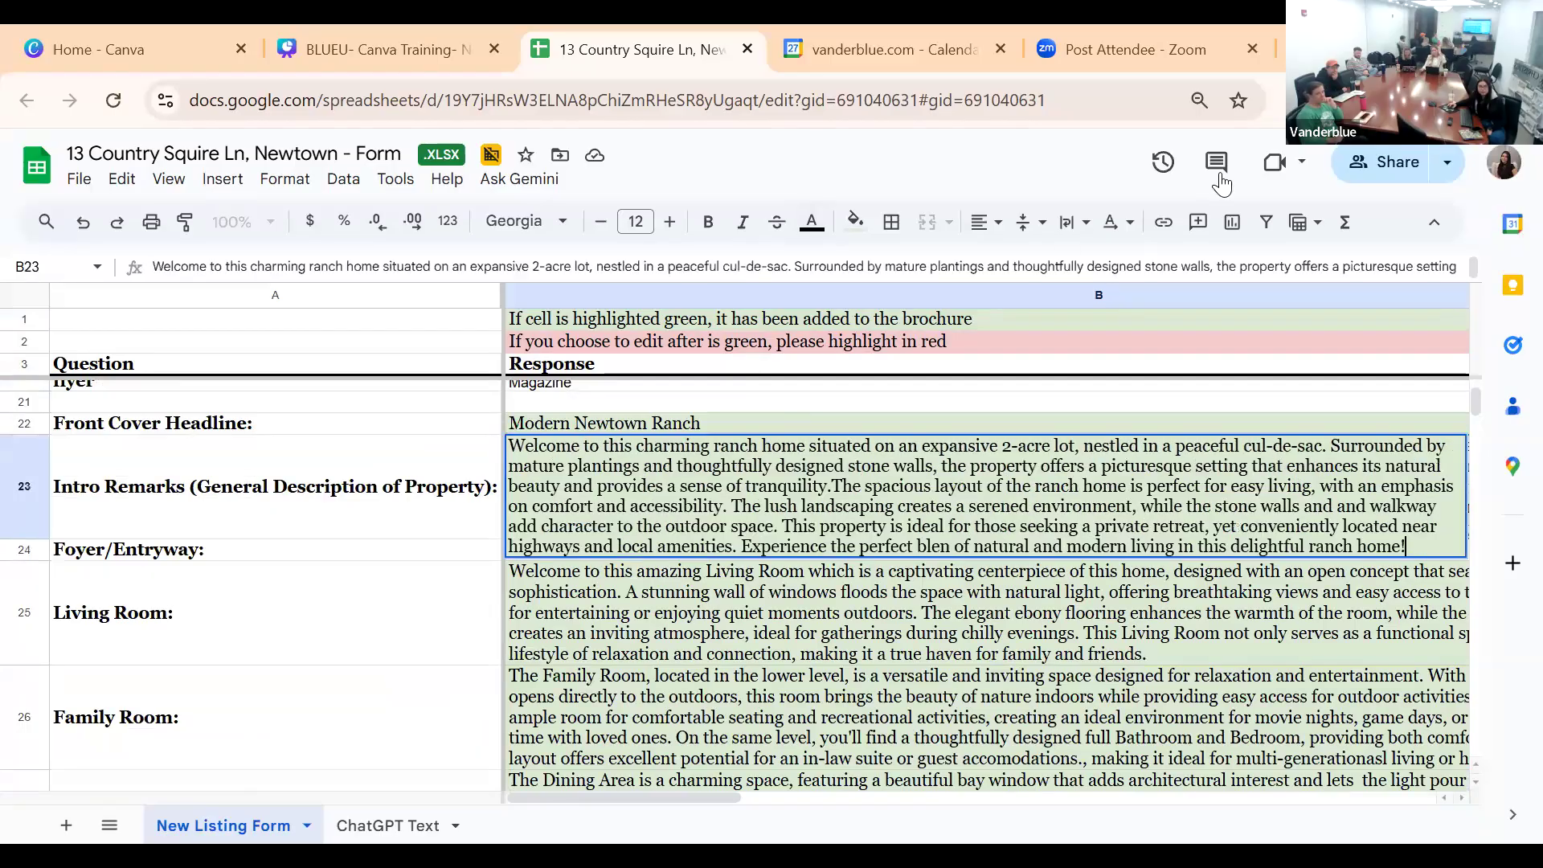
left_click(1072, 222)
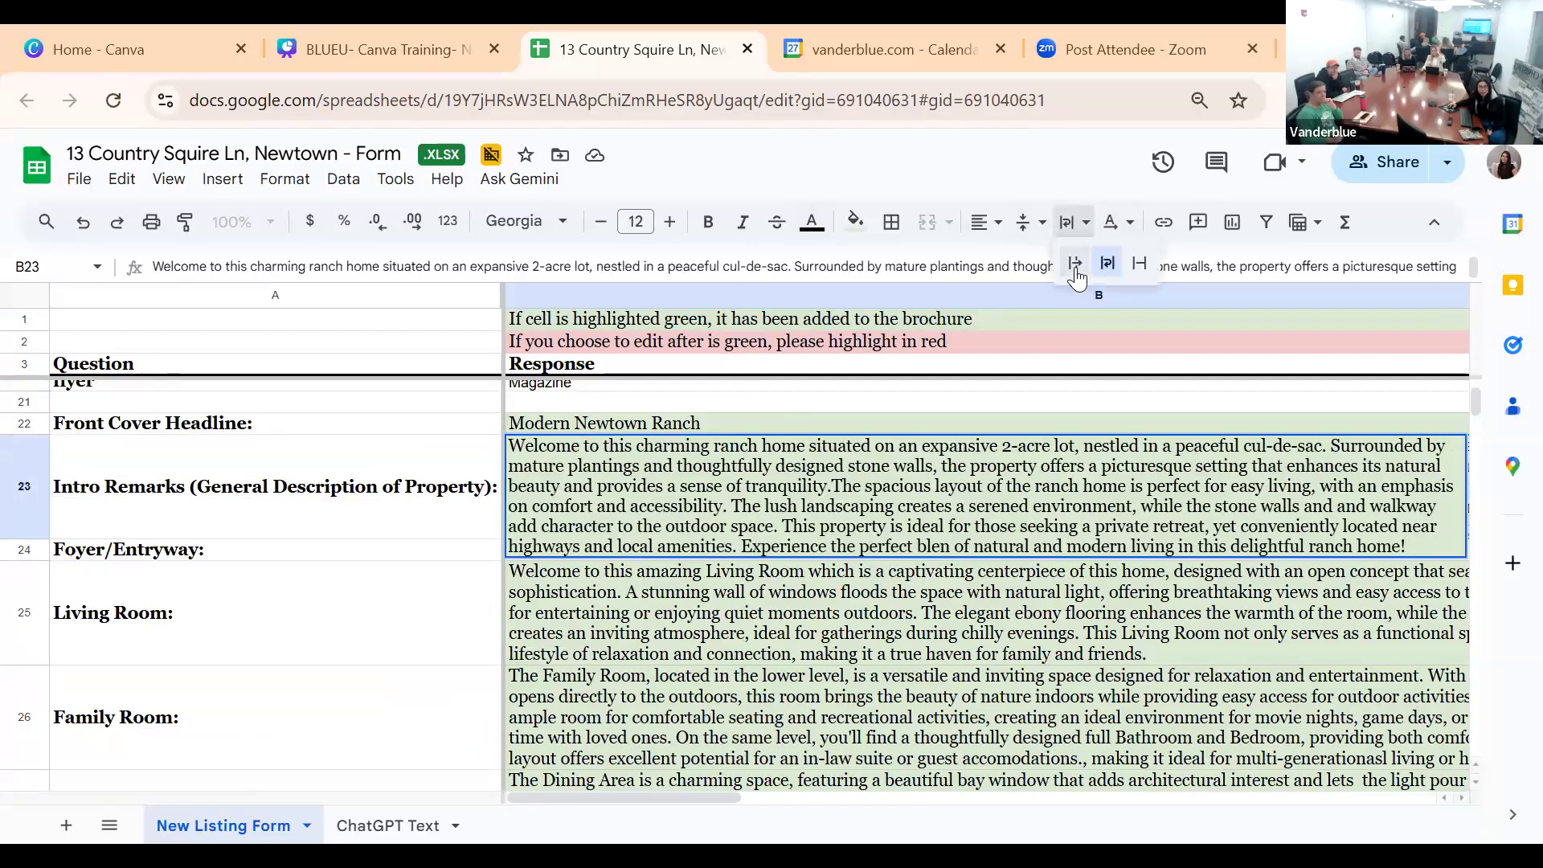
left_click(1077, 266)
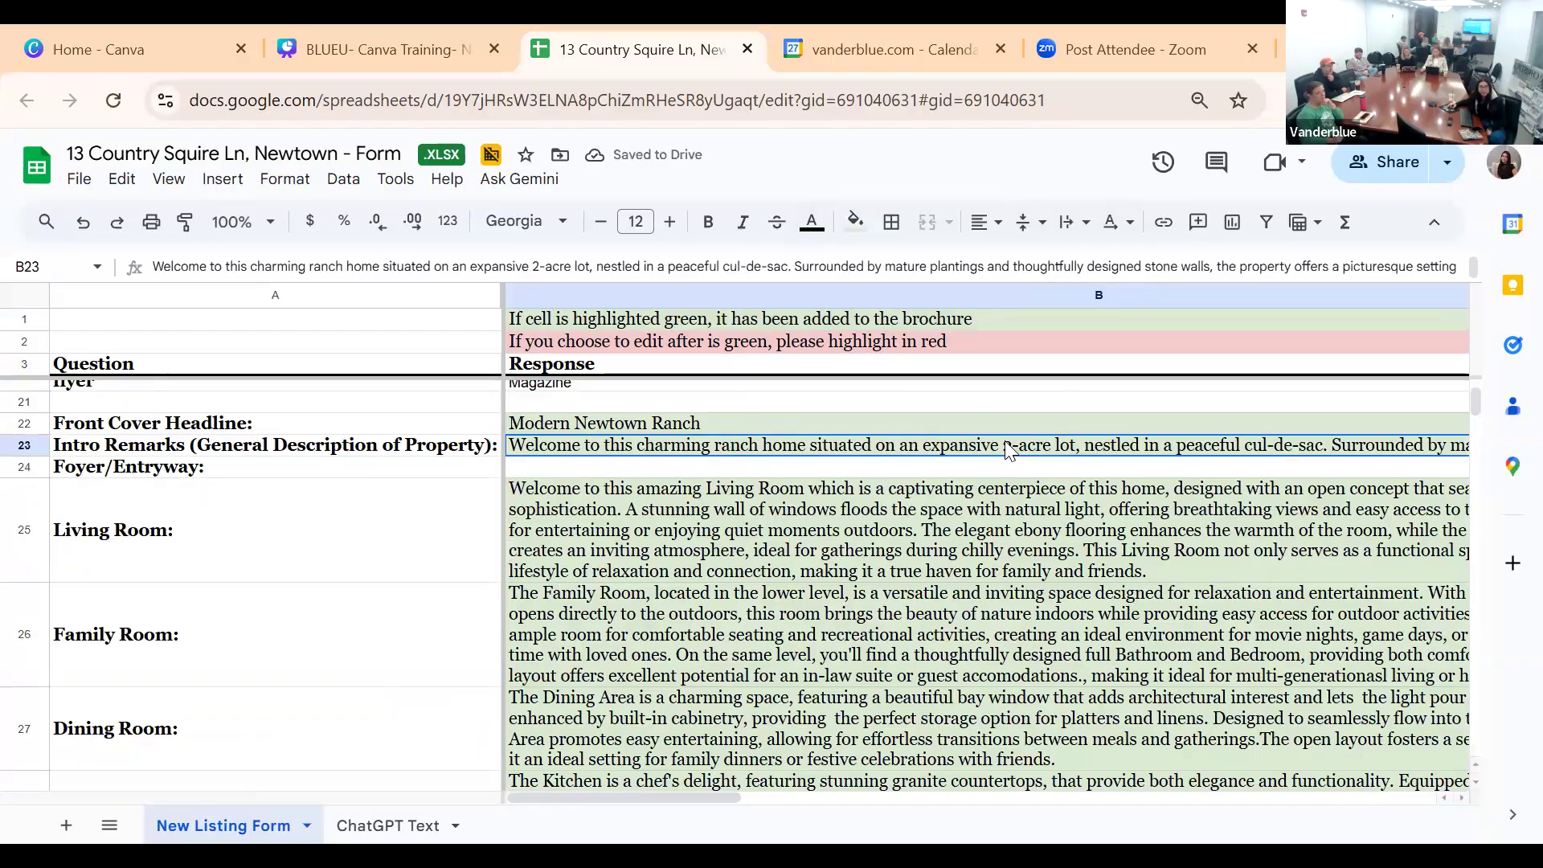
Set the Intro Remarks response in cell B23 back to Wrap so its full text fits within the cell
key("Return")
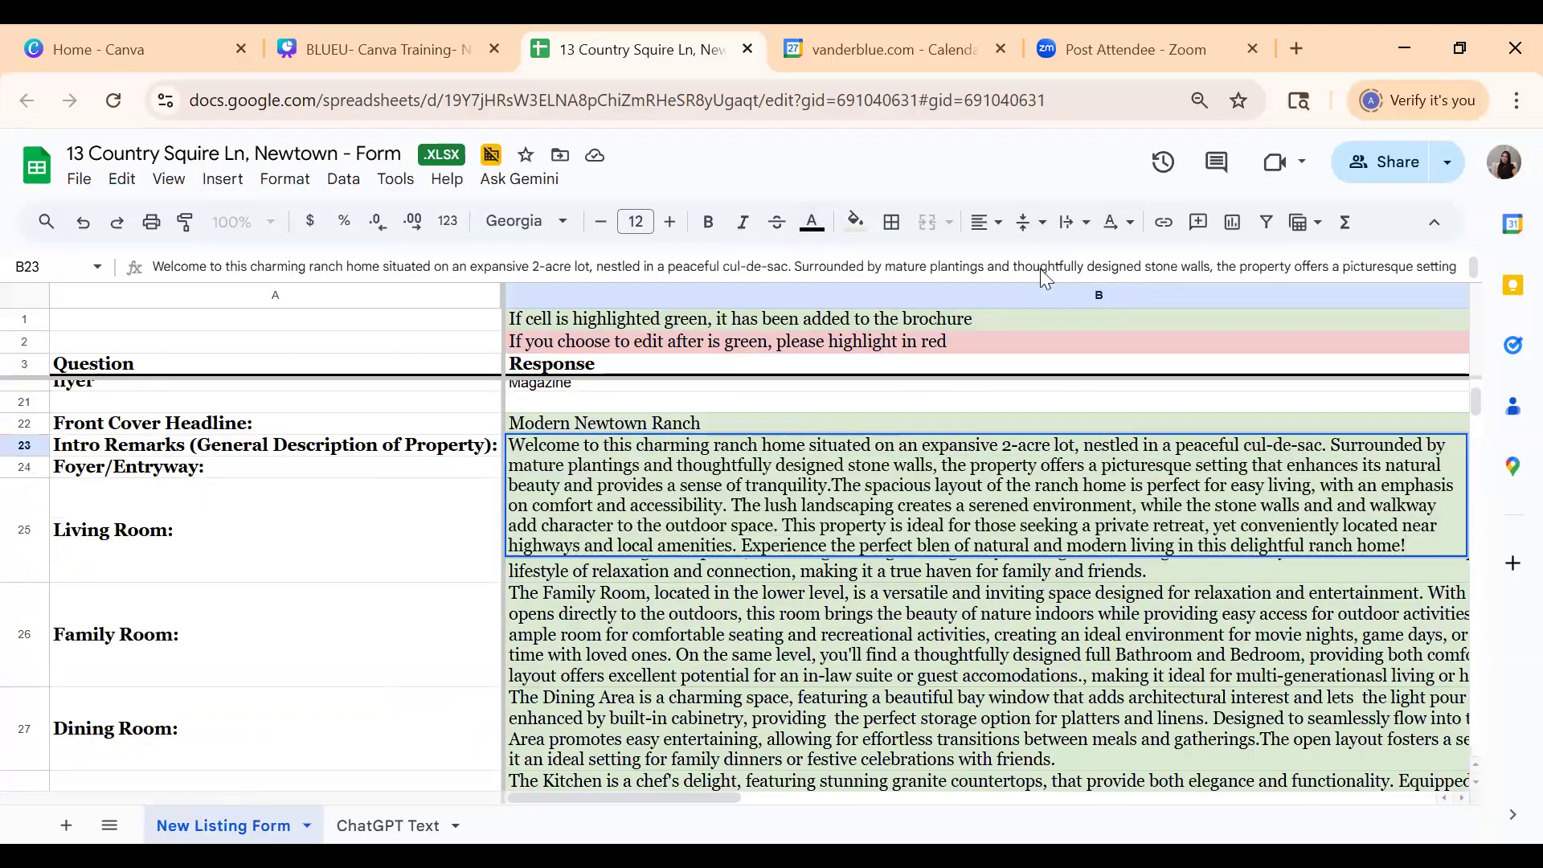
left_click(1079, 229)
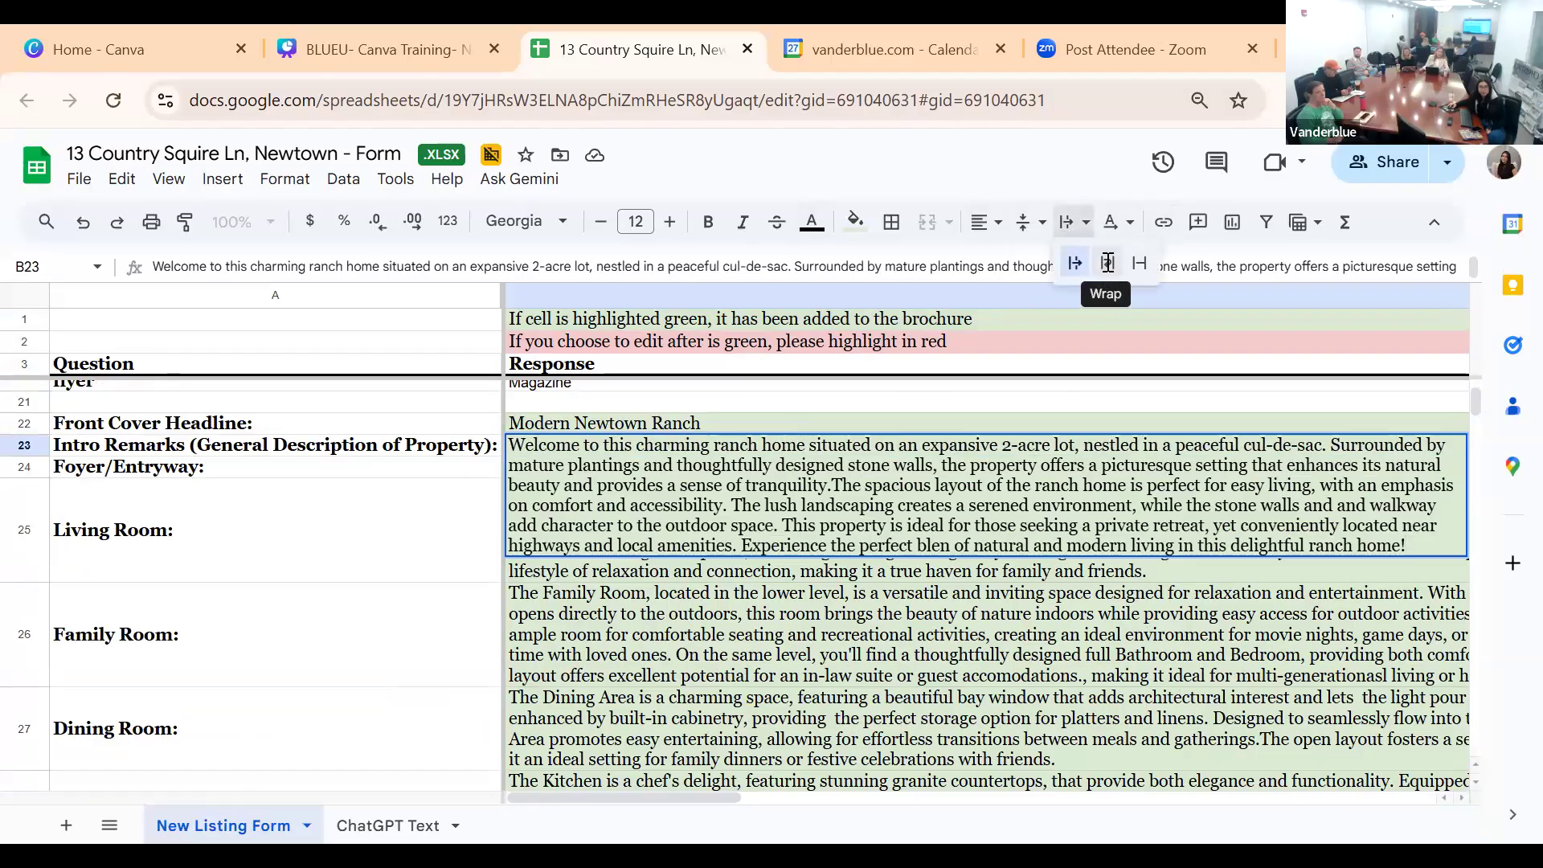
left_click(1108, 263)
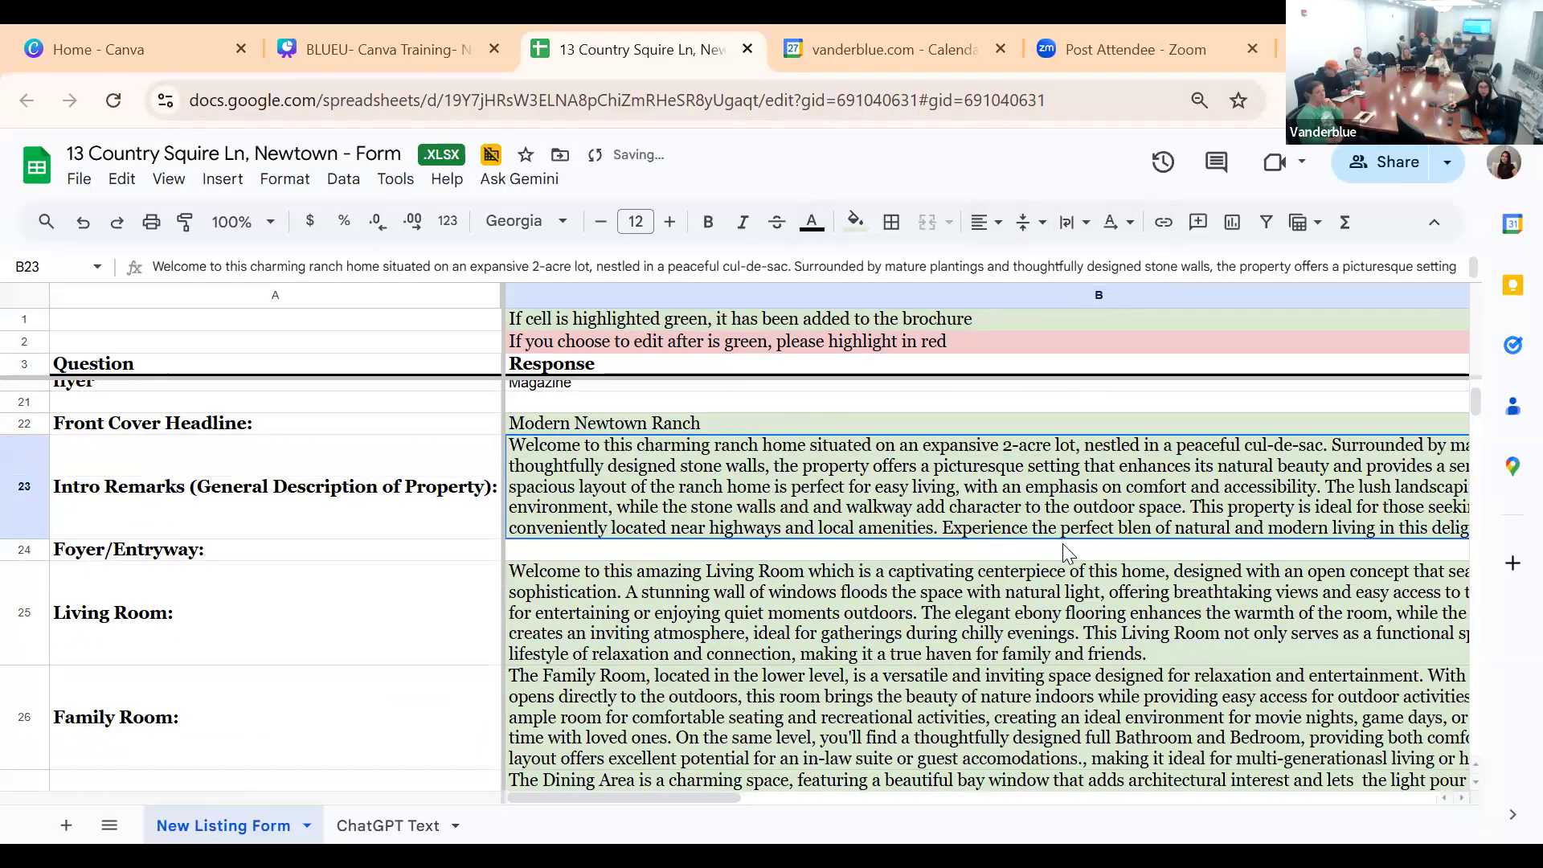
Check the text wrapping options for the Foyer/Entryway response and return to the Intro Remarks response
left_click(995, 549)
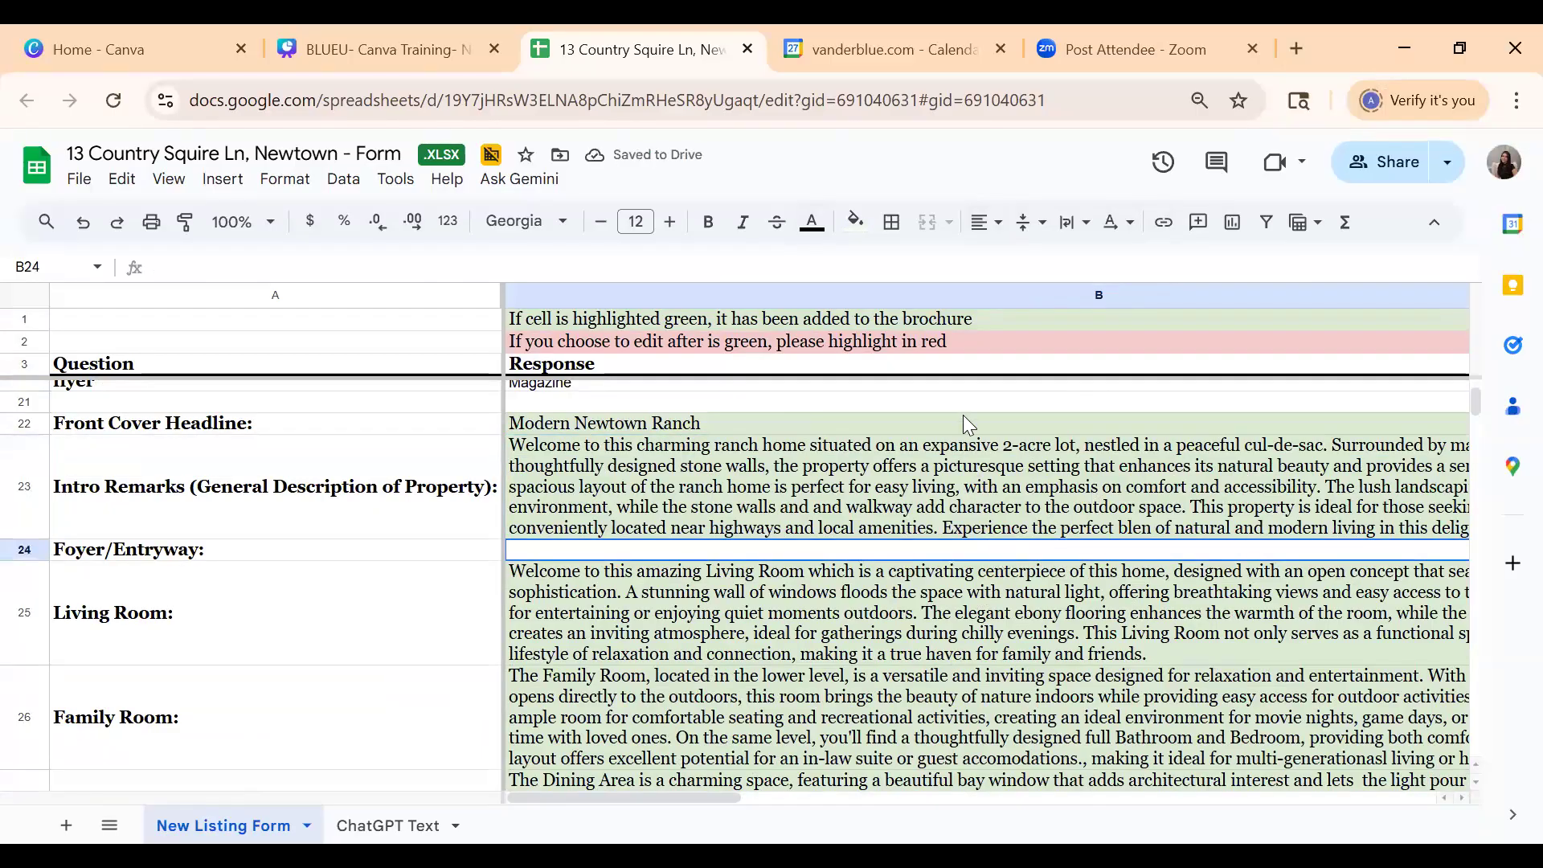
left_click(1078, 222)
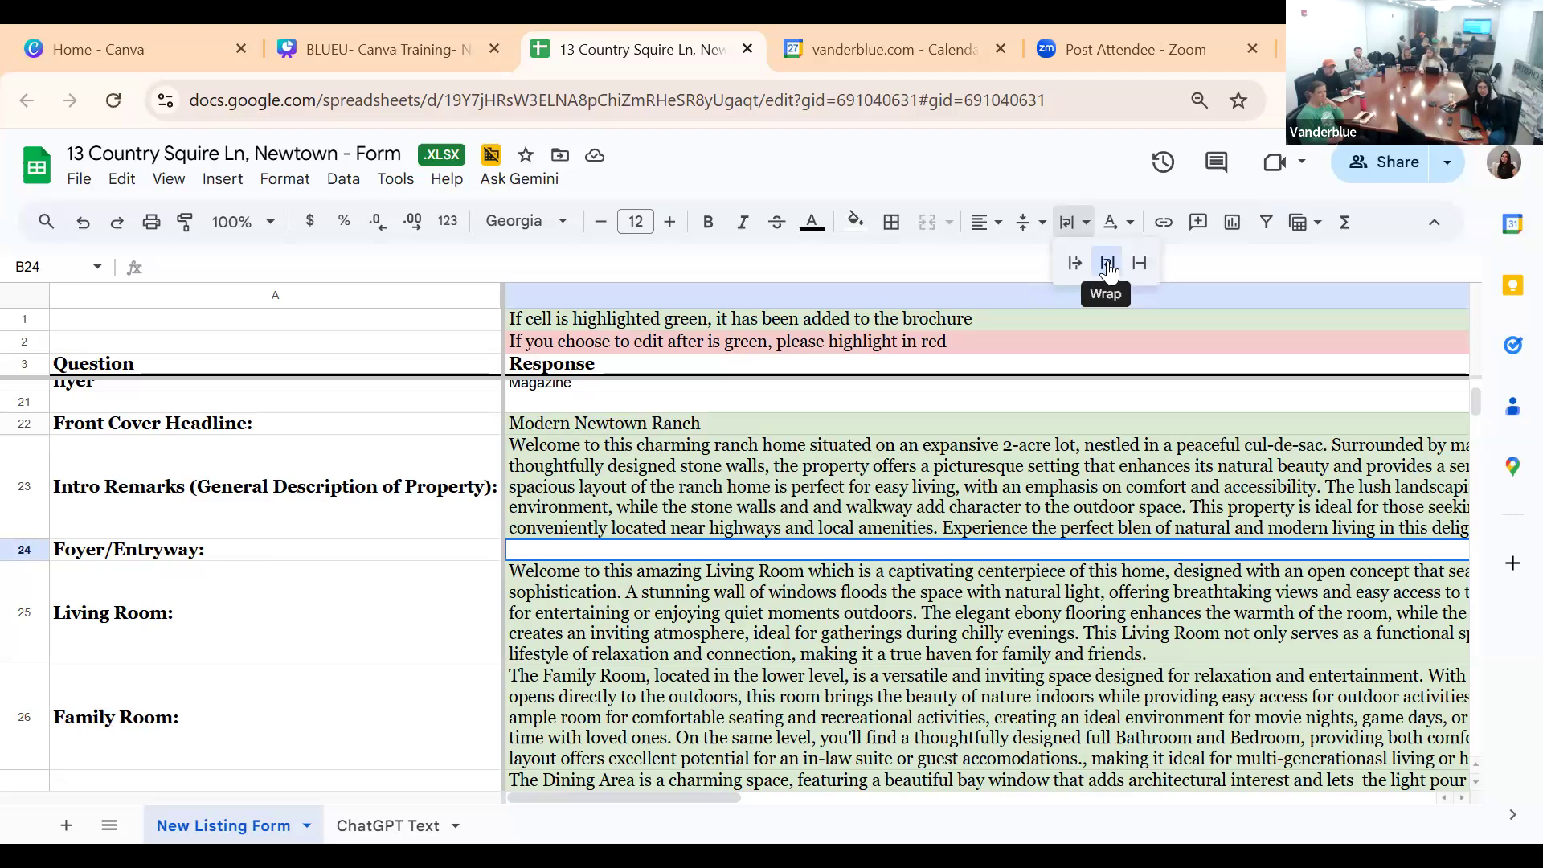
left_click(956, 460)
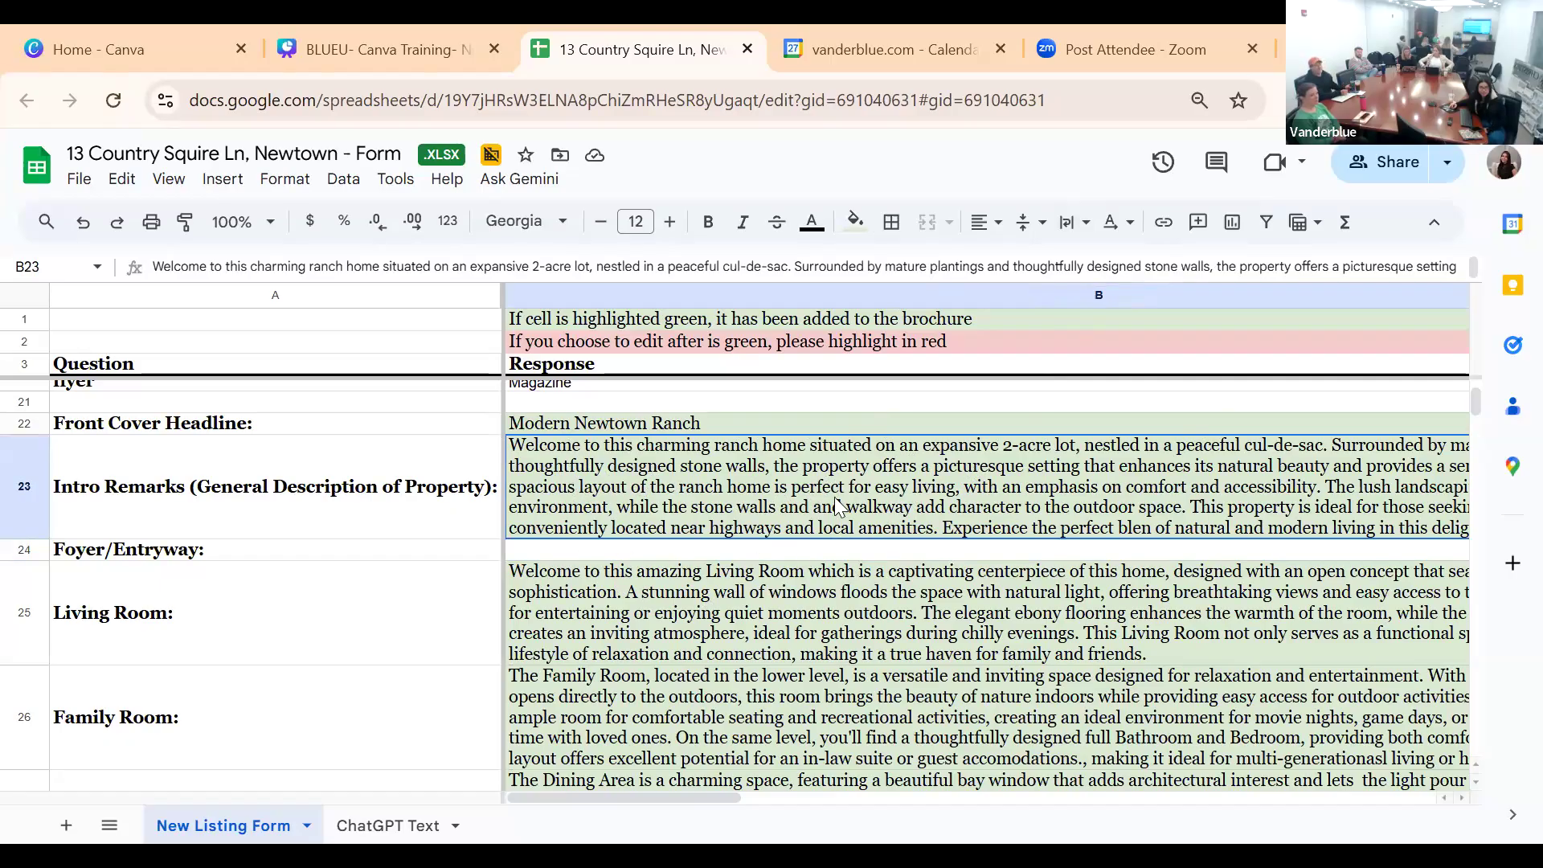
Review the last questions of the listing form and switch back to the Canva training presentation
scroll(861, 502, "down", 10)
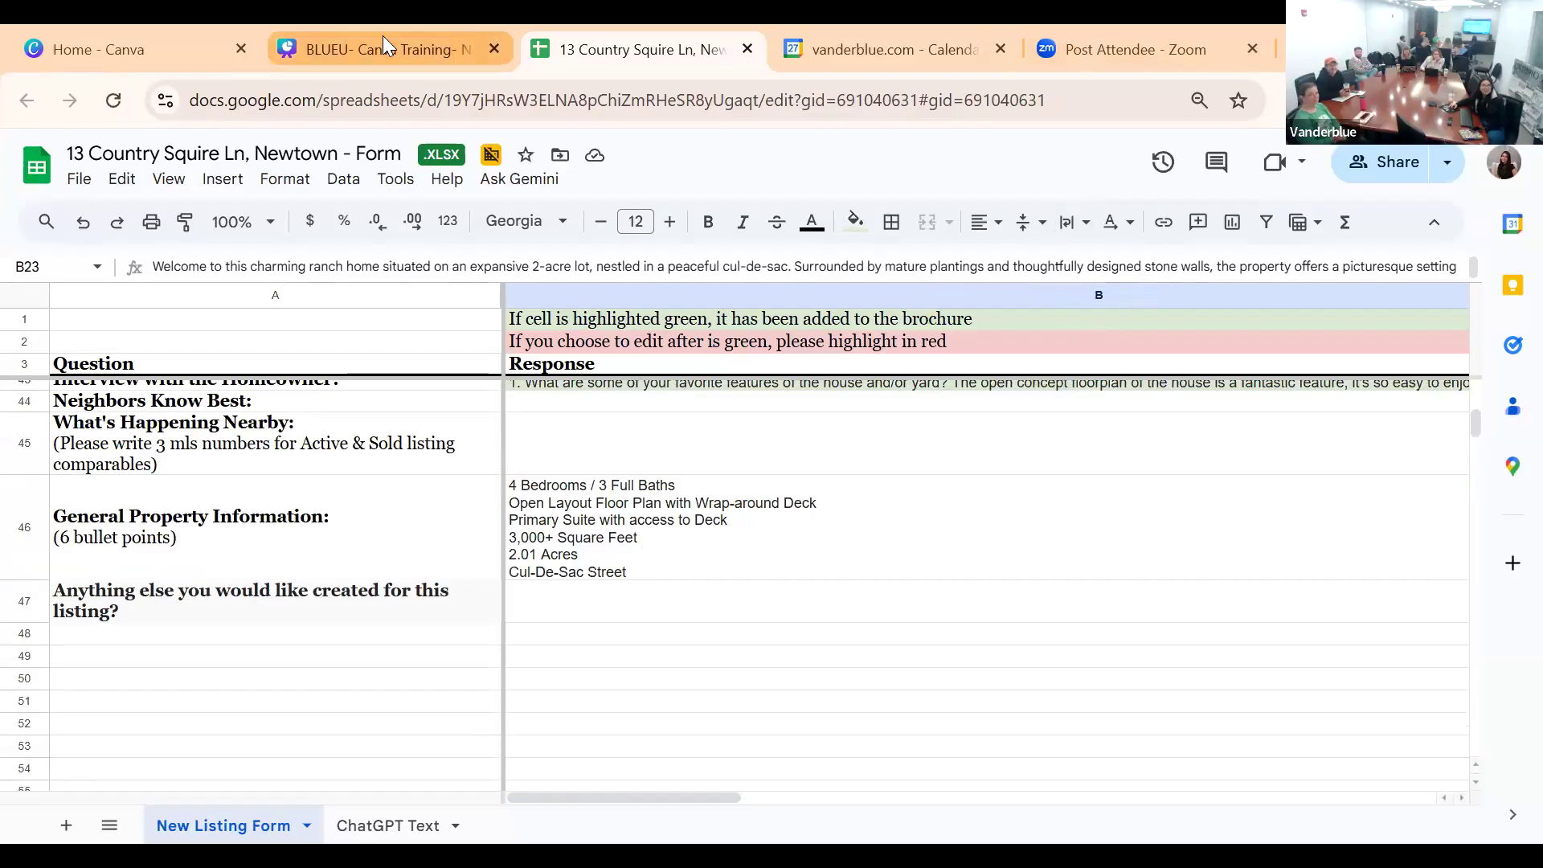
left_click(429, 52)
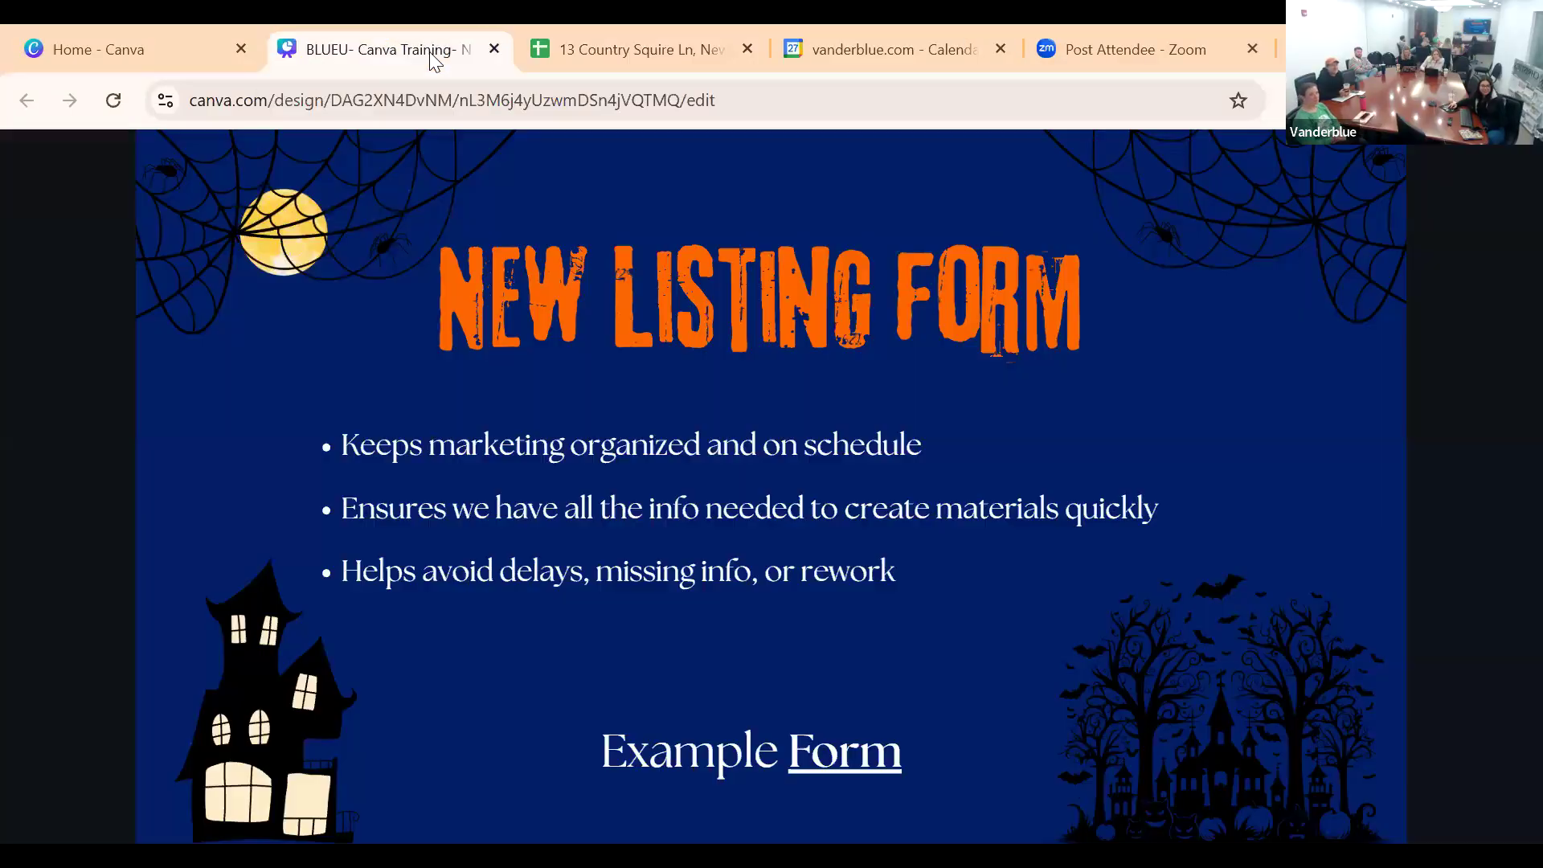
Present the training deck in full screen, then open Canva's template page and its social media design formats
left_click(1517, 283)
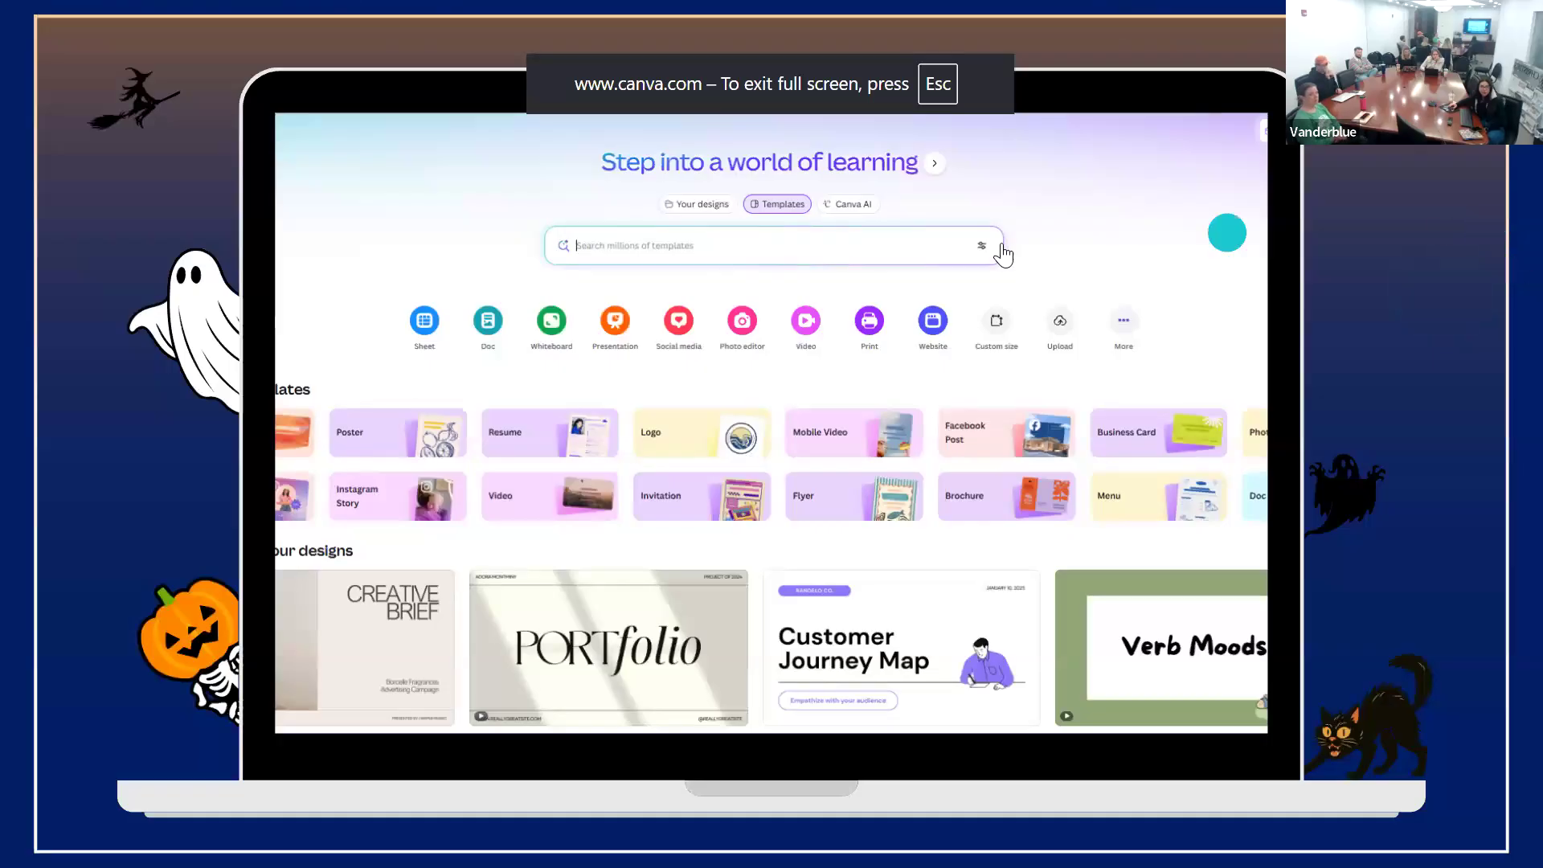
left_click(551, 479)
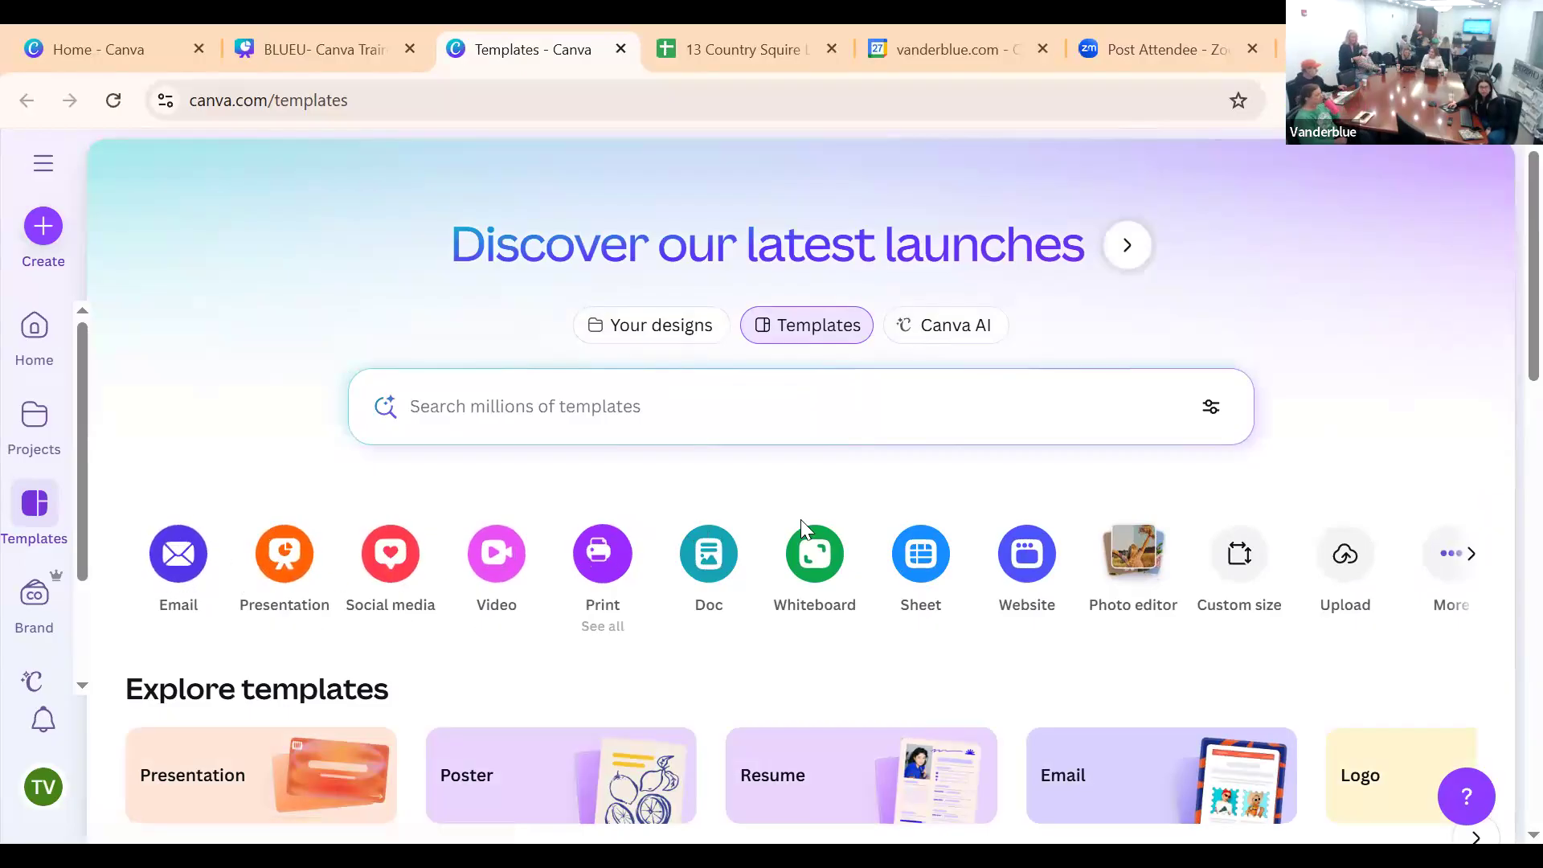
left_click(390, 546)
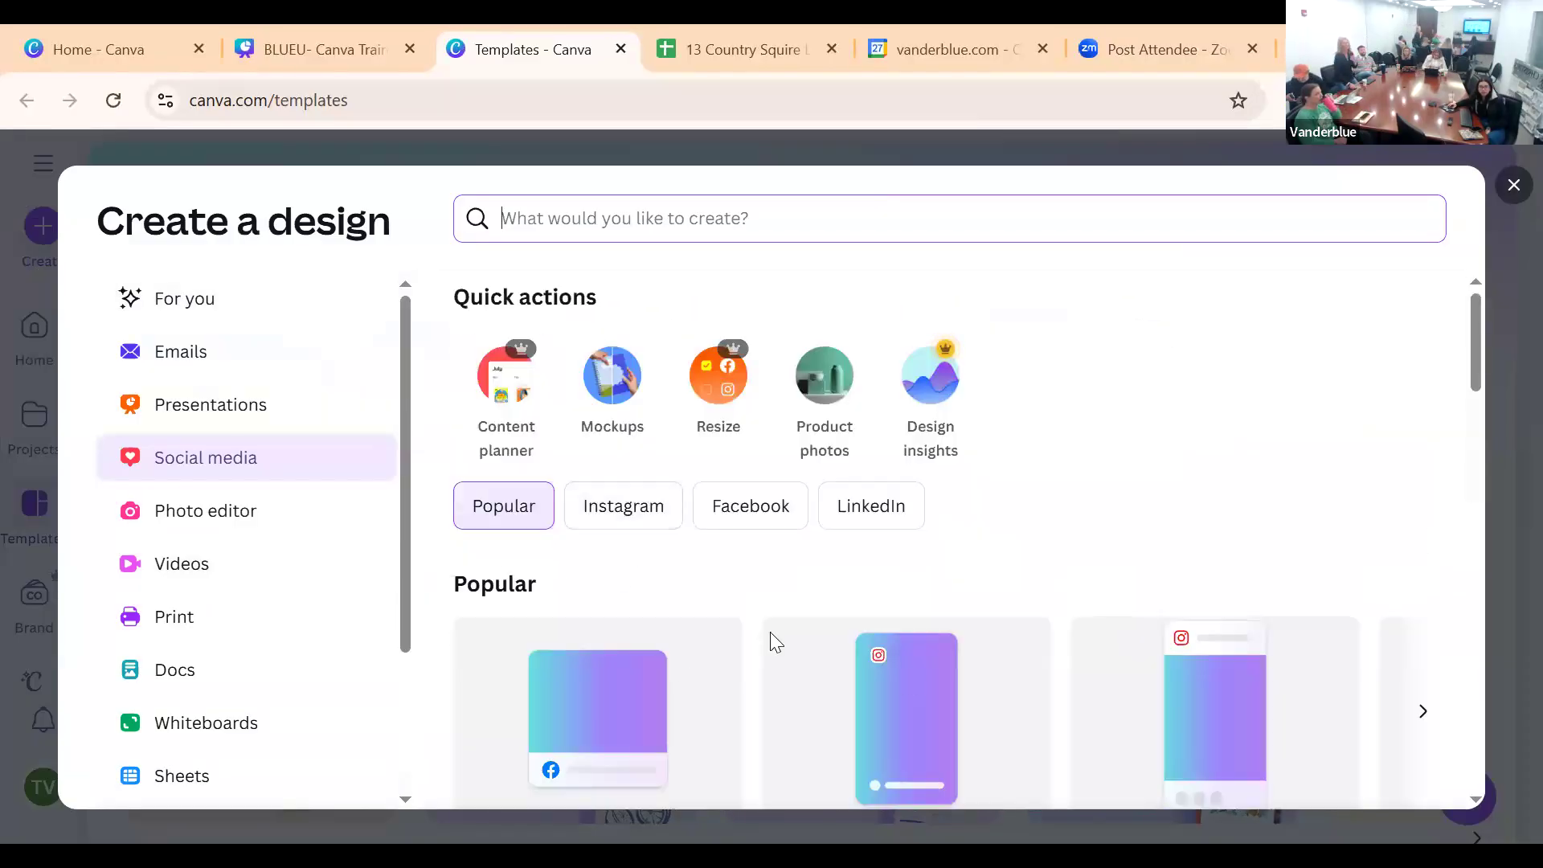
Look through the popular social media formats, from Facebook and Instagram posts to the YouTube and animated social media formats
scroll(772, 643, "down", 5)
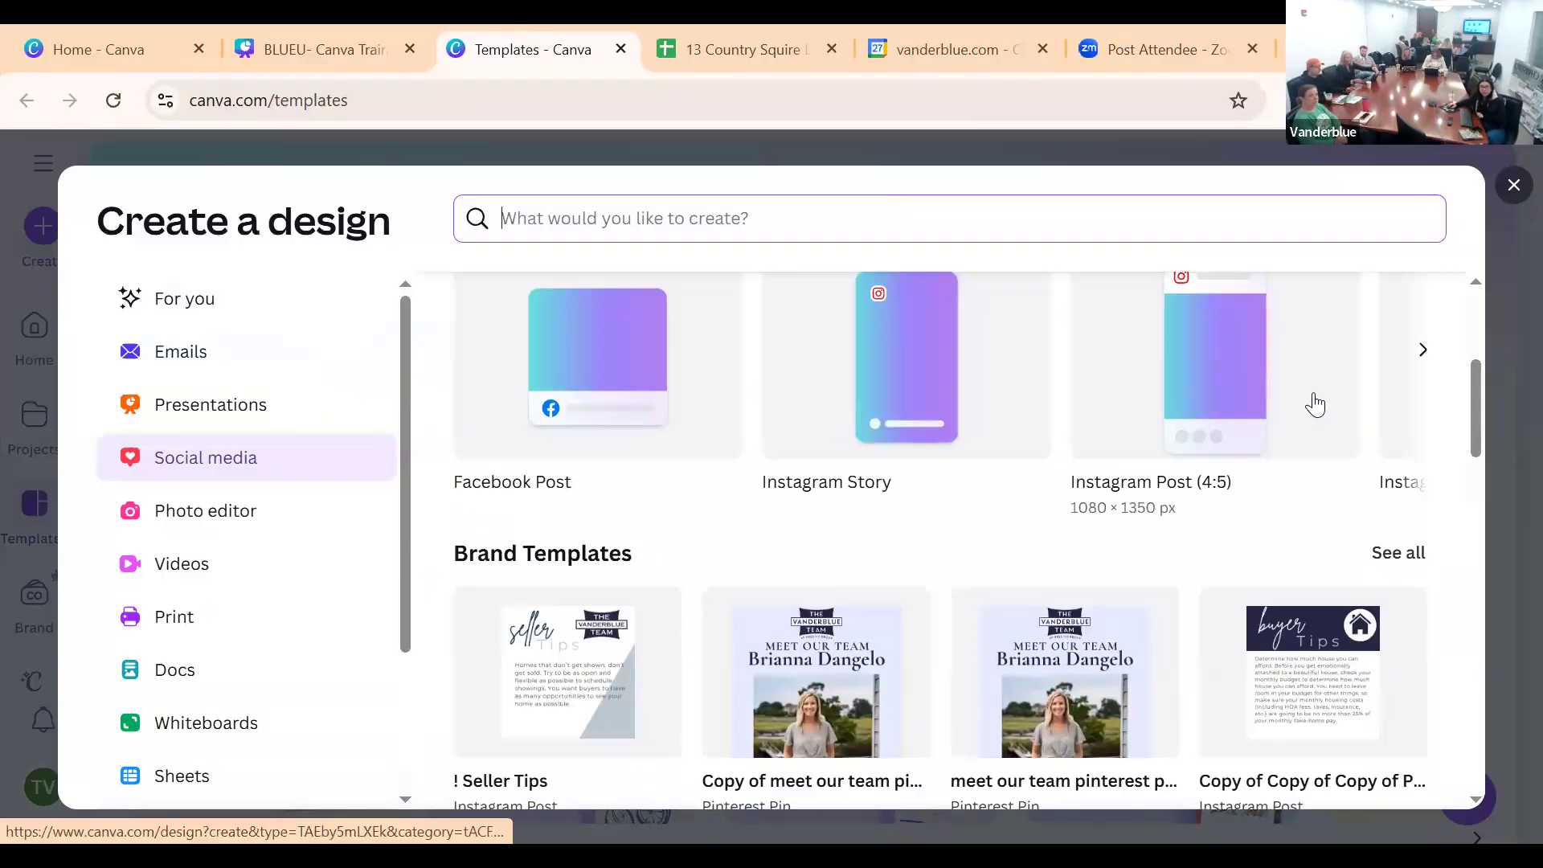
left_click(1422, 350)
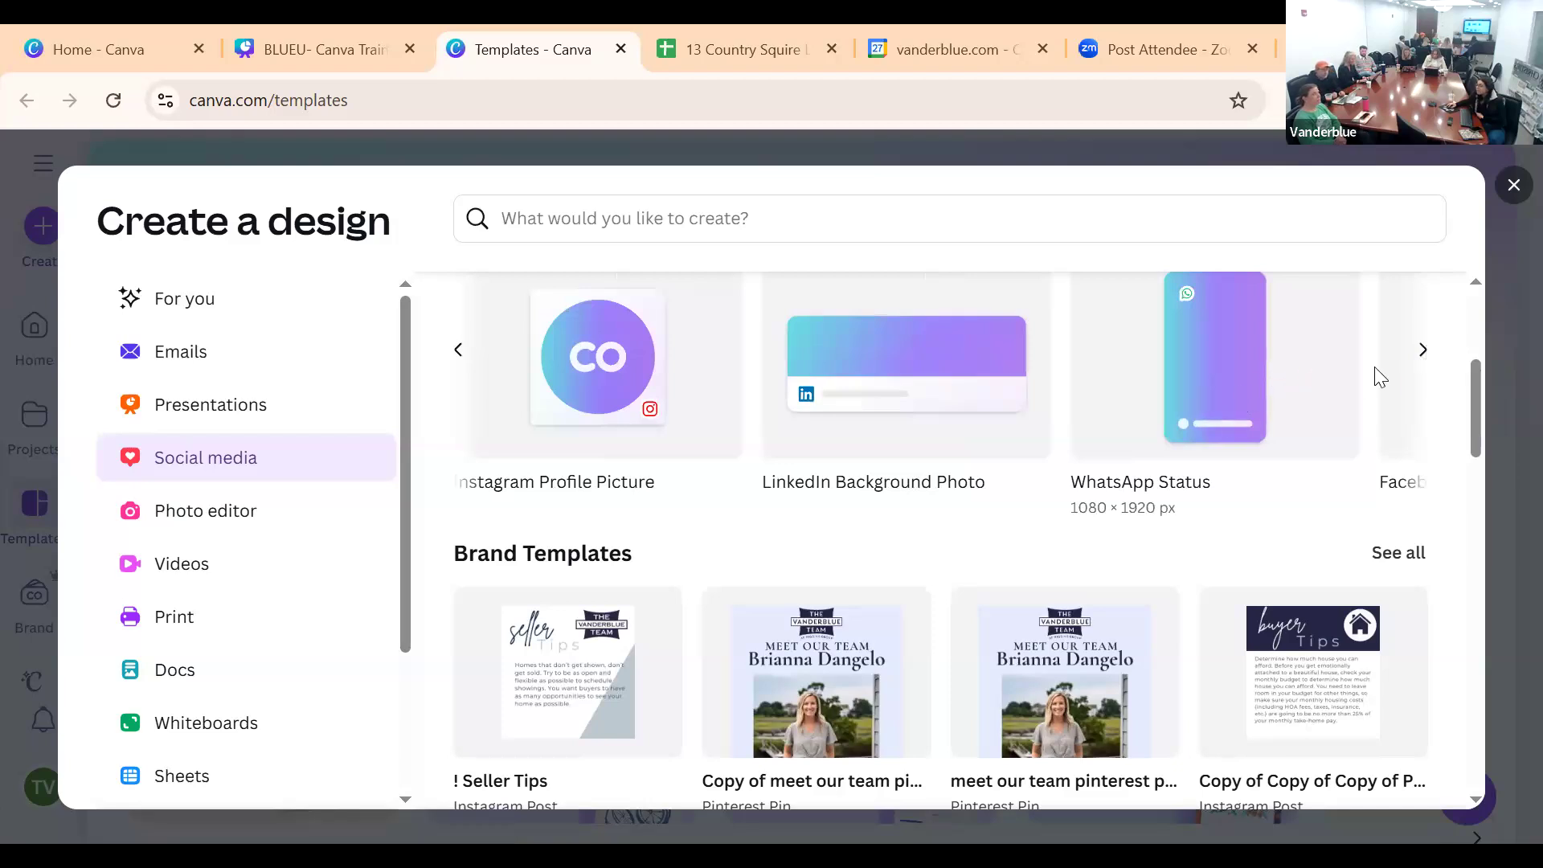
left_click(1422, 352)
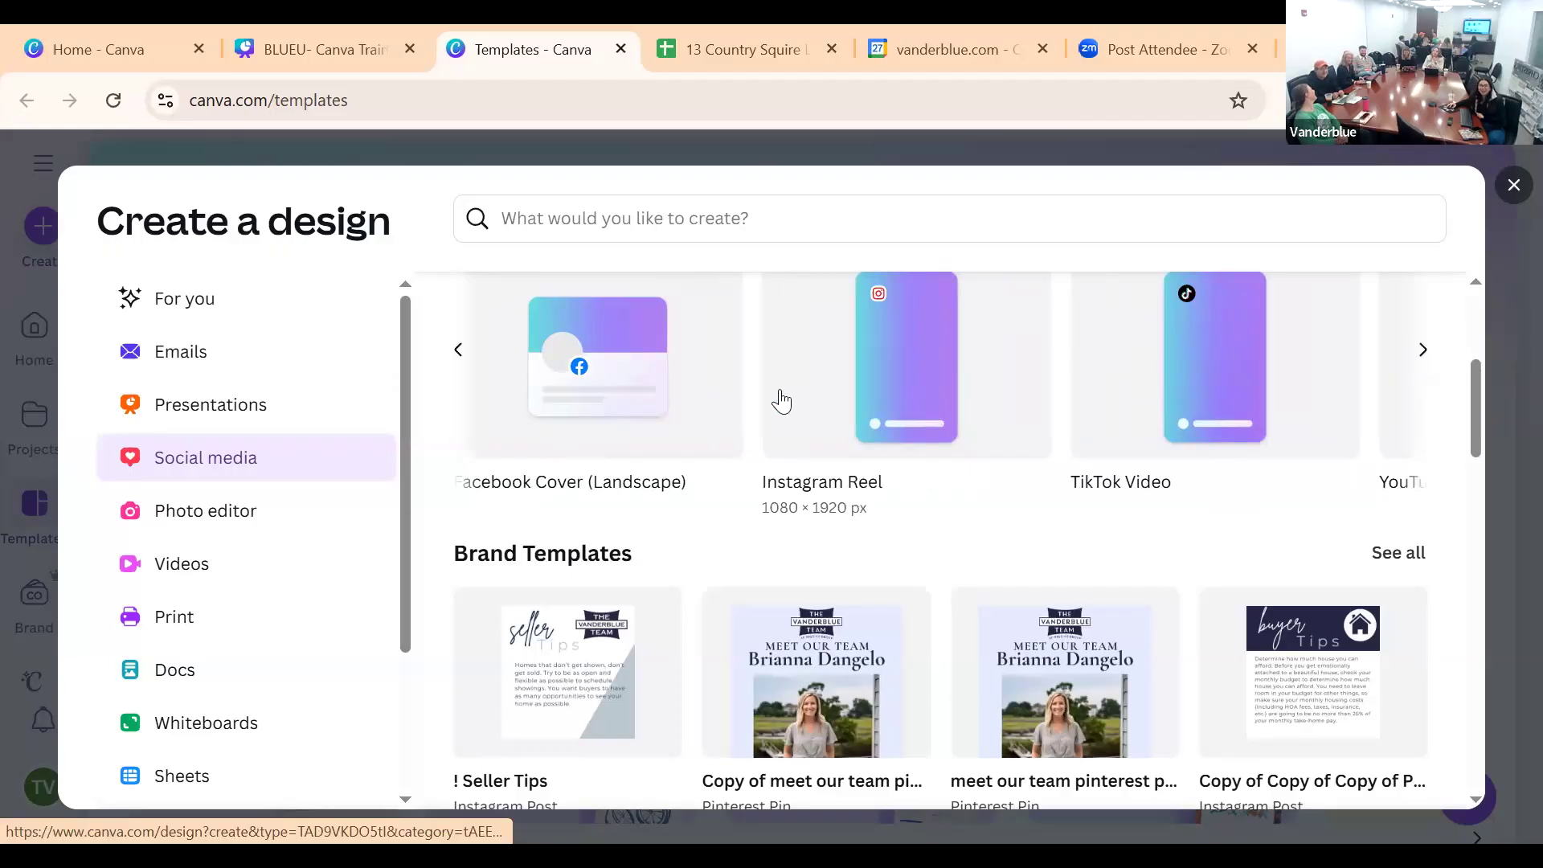
left_click(1420, 354)
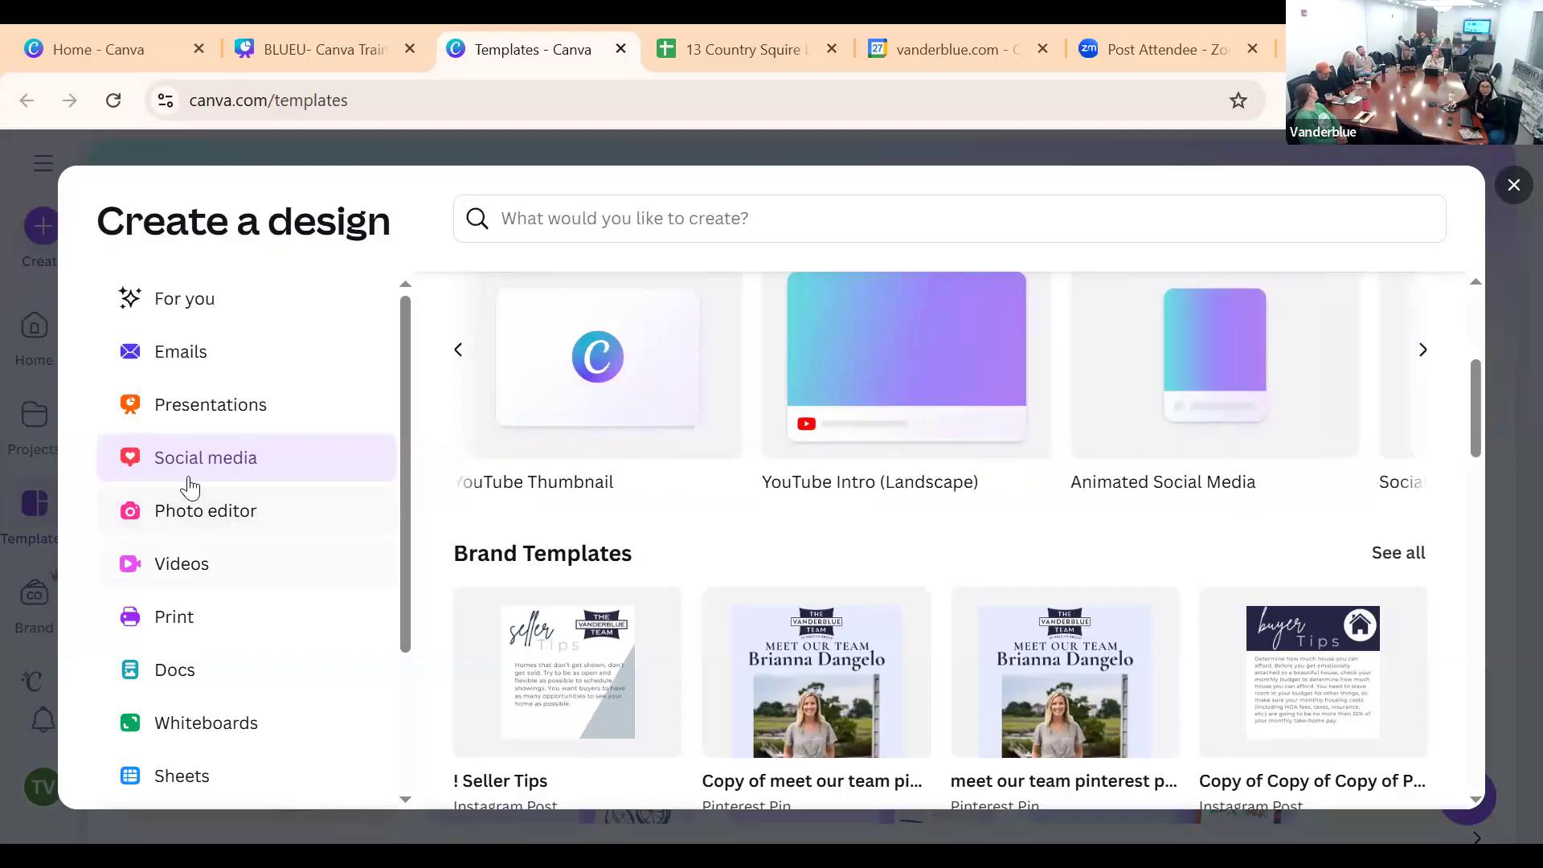
Check the presentation and social media design categories and show the photo editor's tools and photos
left_click(194, 420)
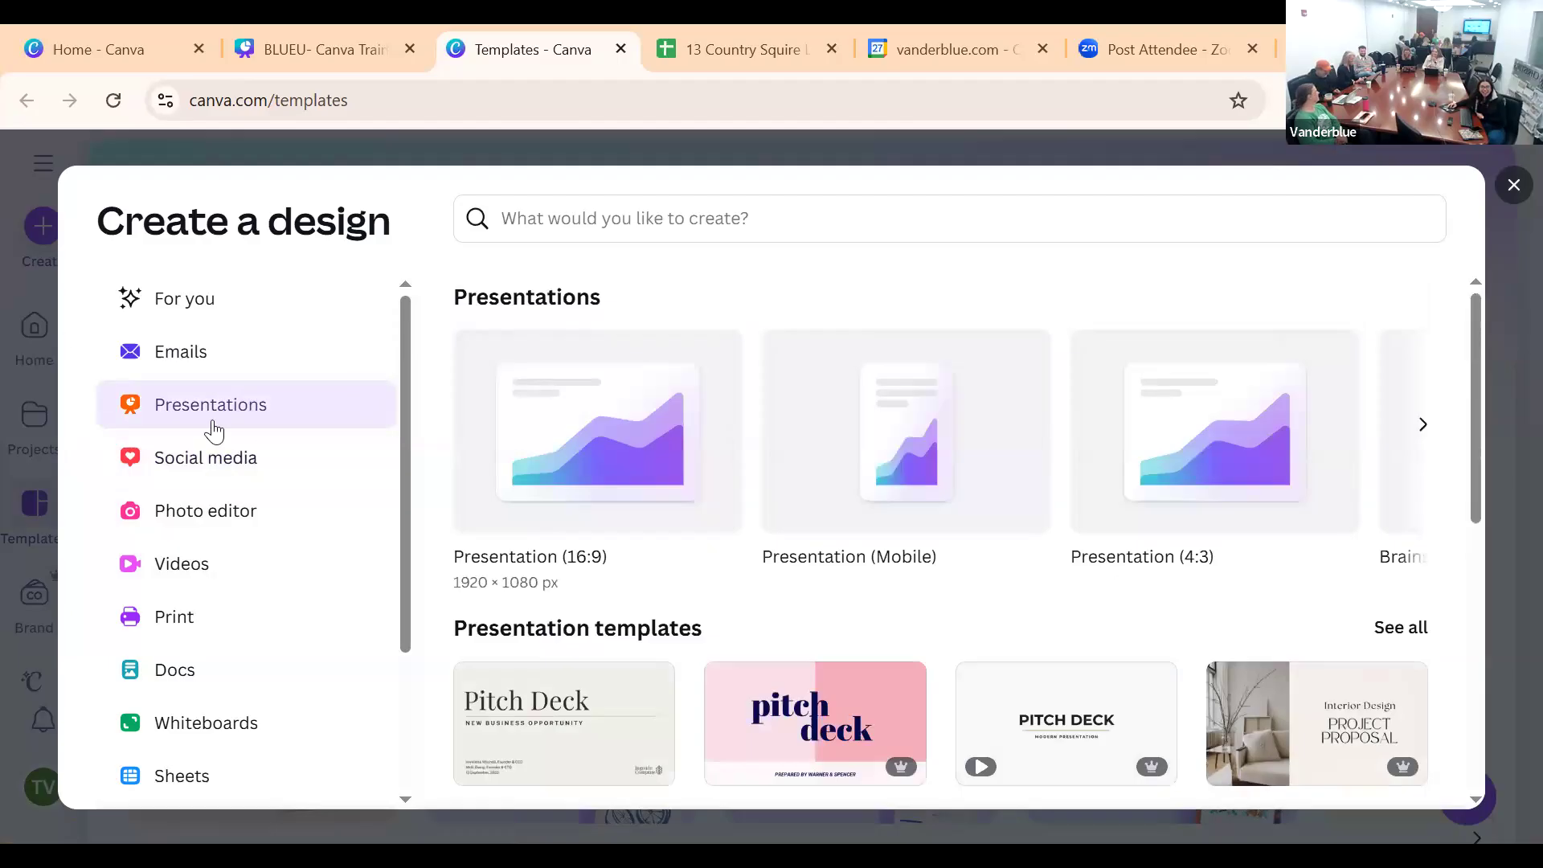
left_click(200, 458)
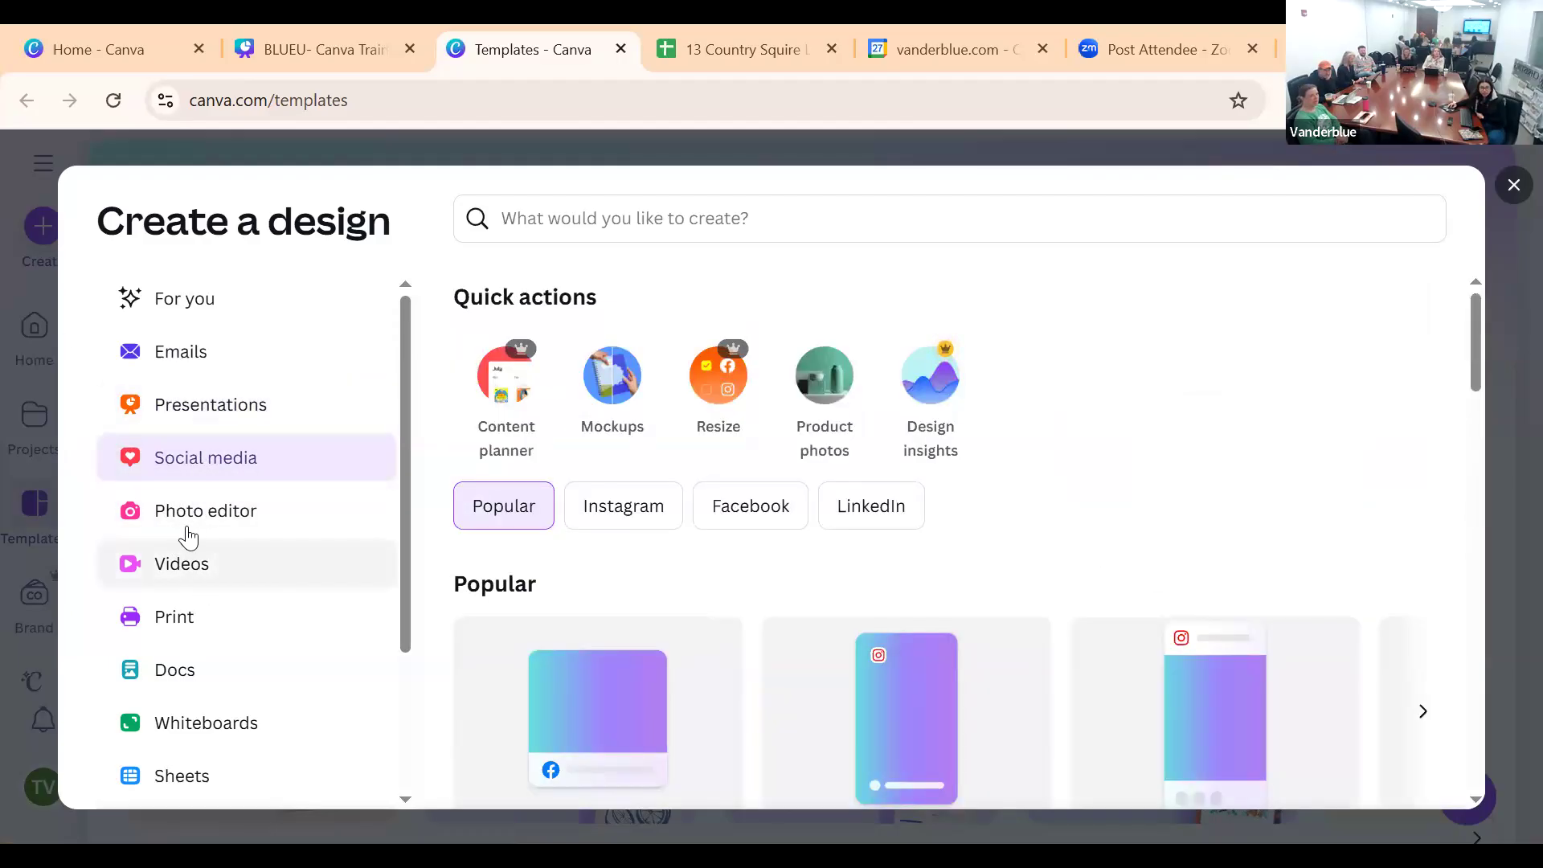
left_click(197, 513)
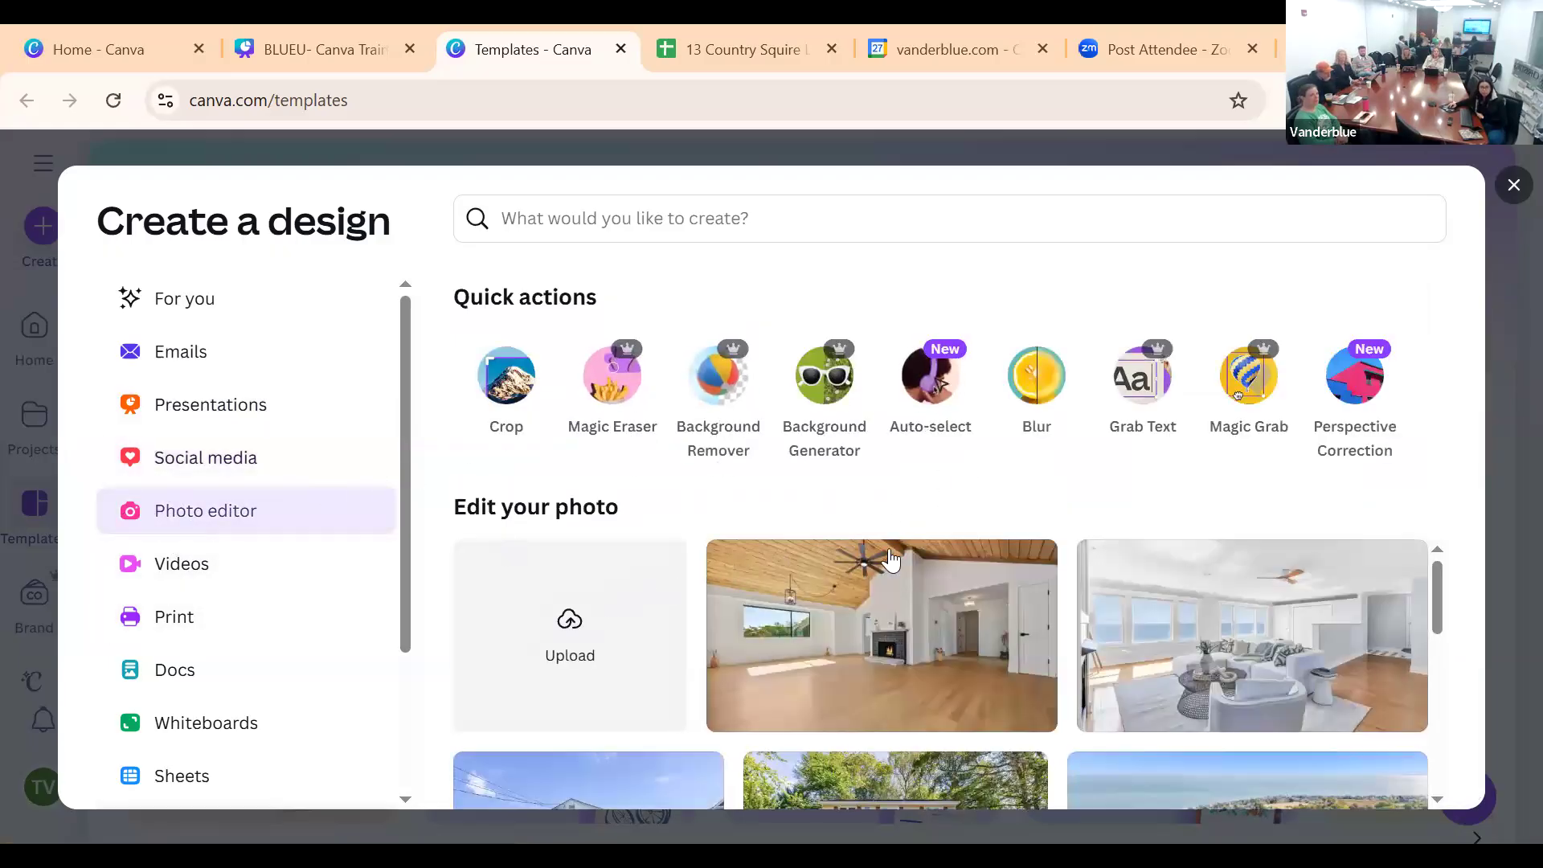
Open the white living room photo with the sea-view windows and review its adjustment settings down to Texture
left_click(1183, 572)
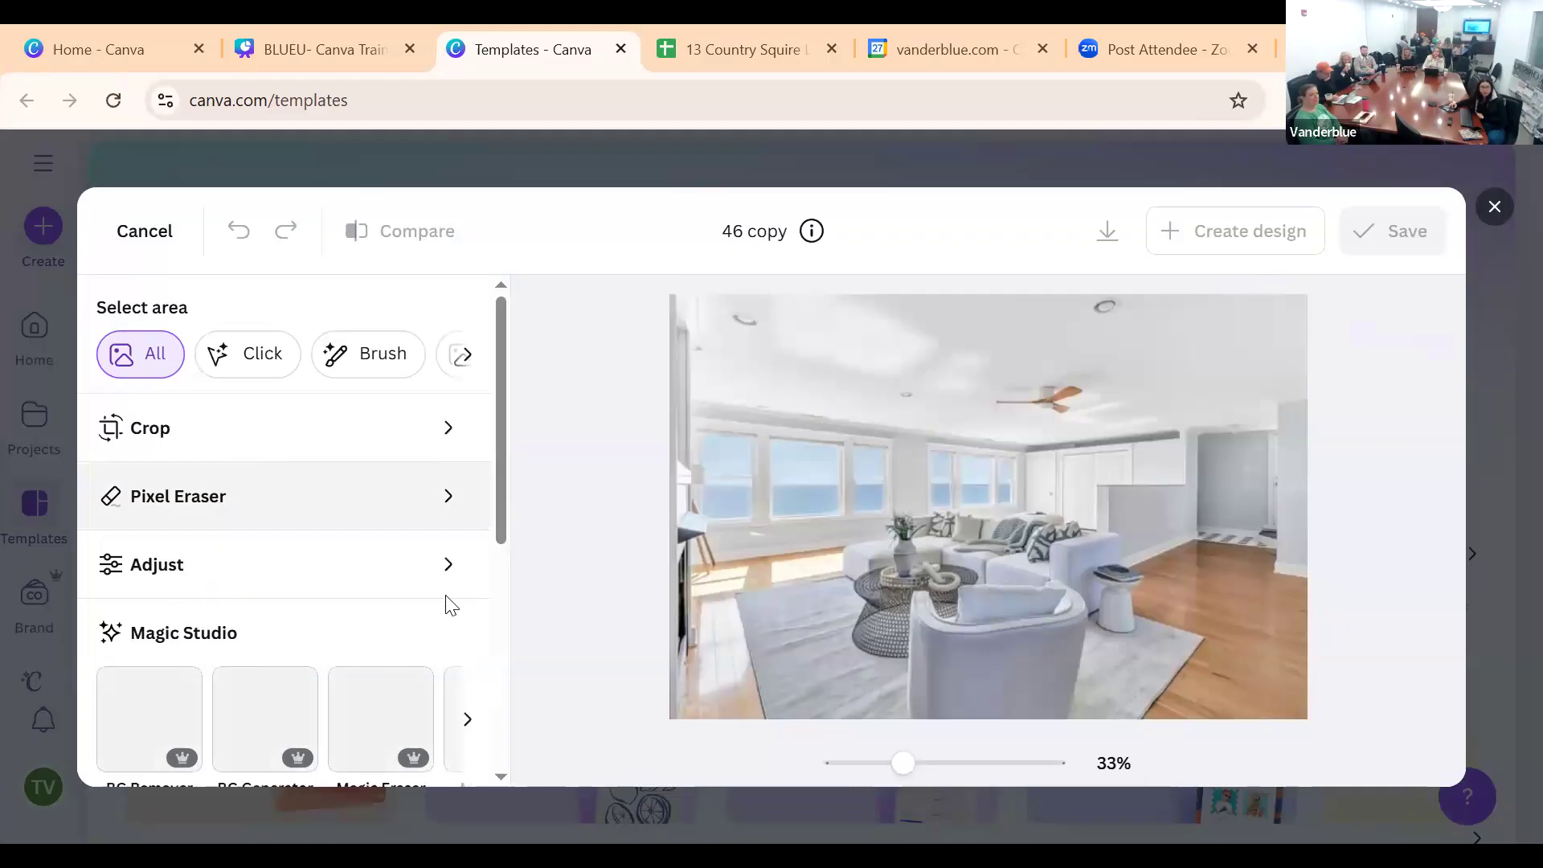
left_click(457, 572)
scroll(285, 560, "down", 3)
scroll(247, 601, "down", 2)
mouse_move(252, 499)
left_mouse_down()
mouse_move(225, 503)
mouse_move(258, 503)
left_mouse_up()
scroll(245, 506, "down", 3)
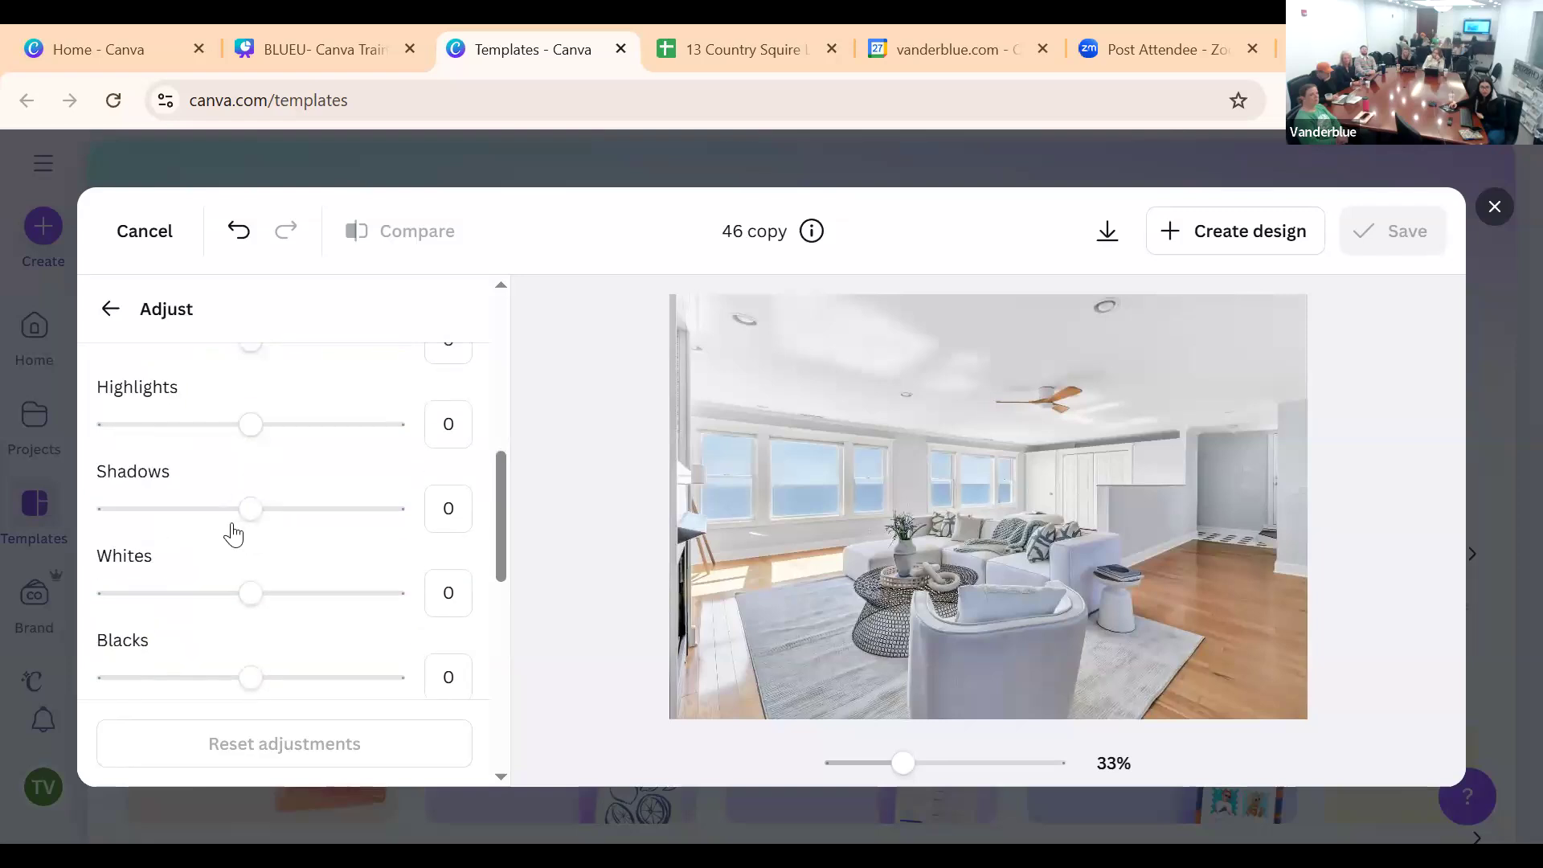
scroll(241, 523, "down", 6)
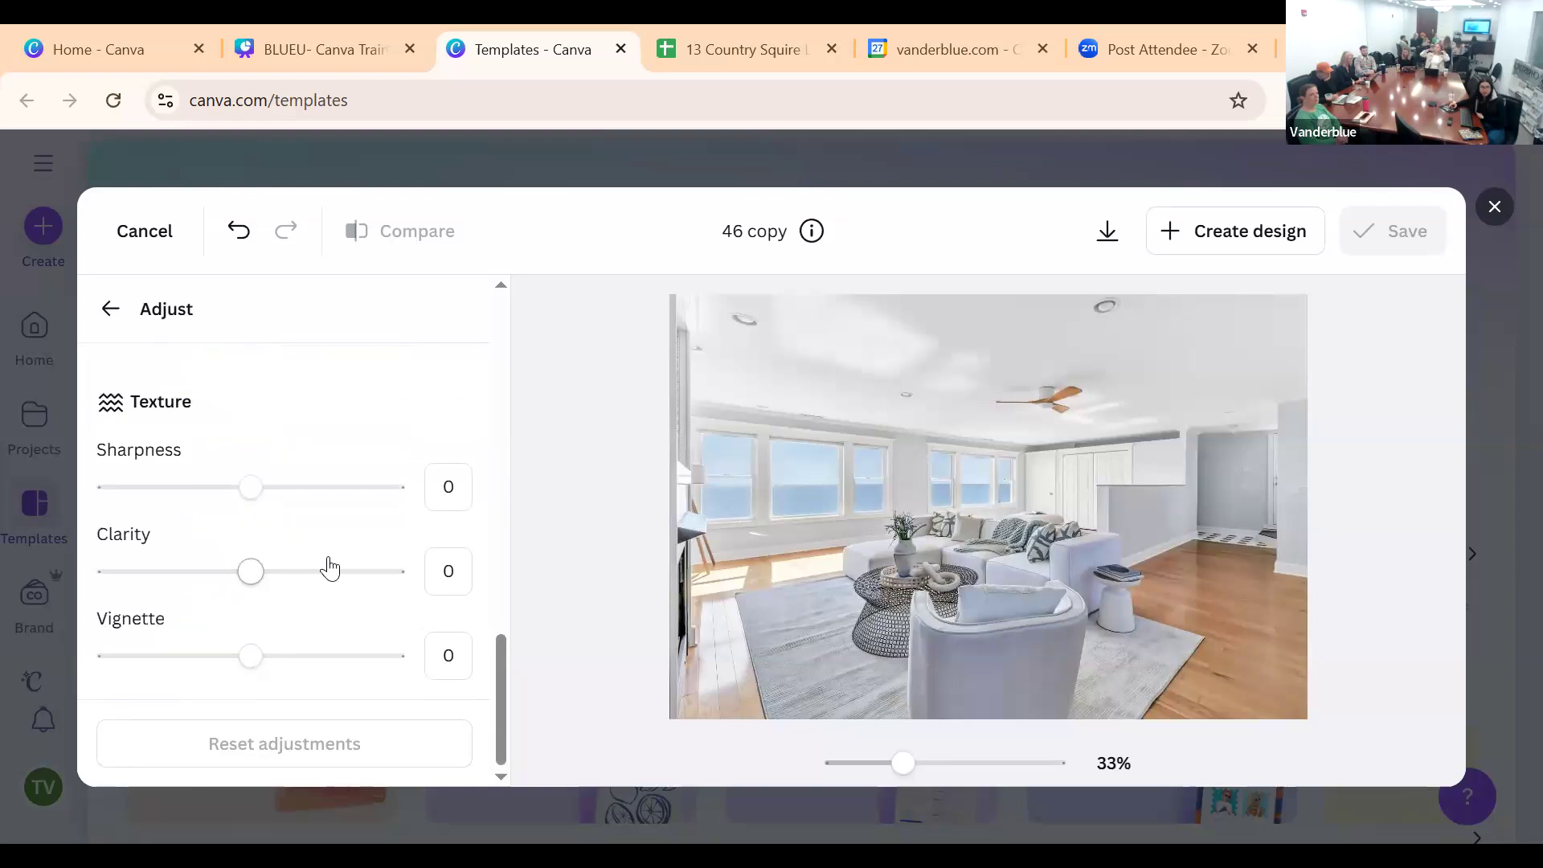
left_click(112, 310)
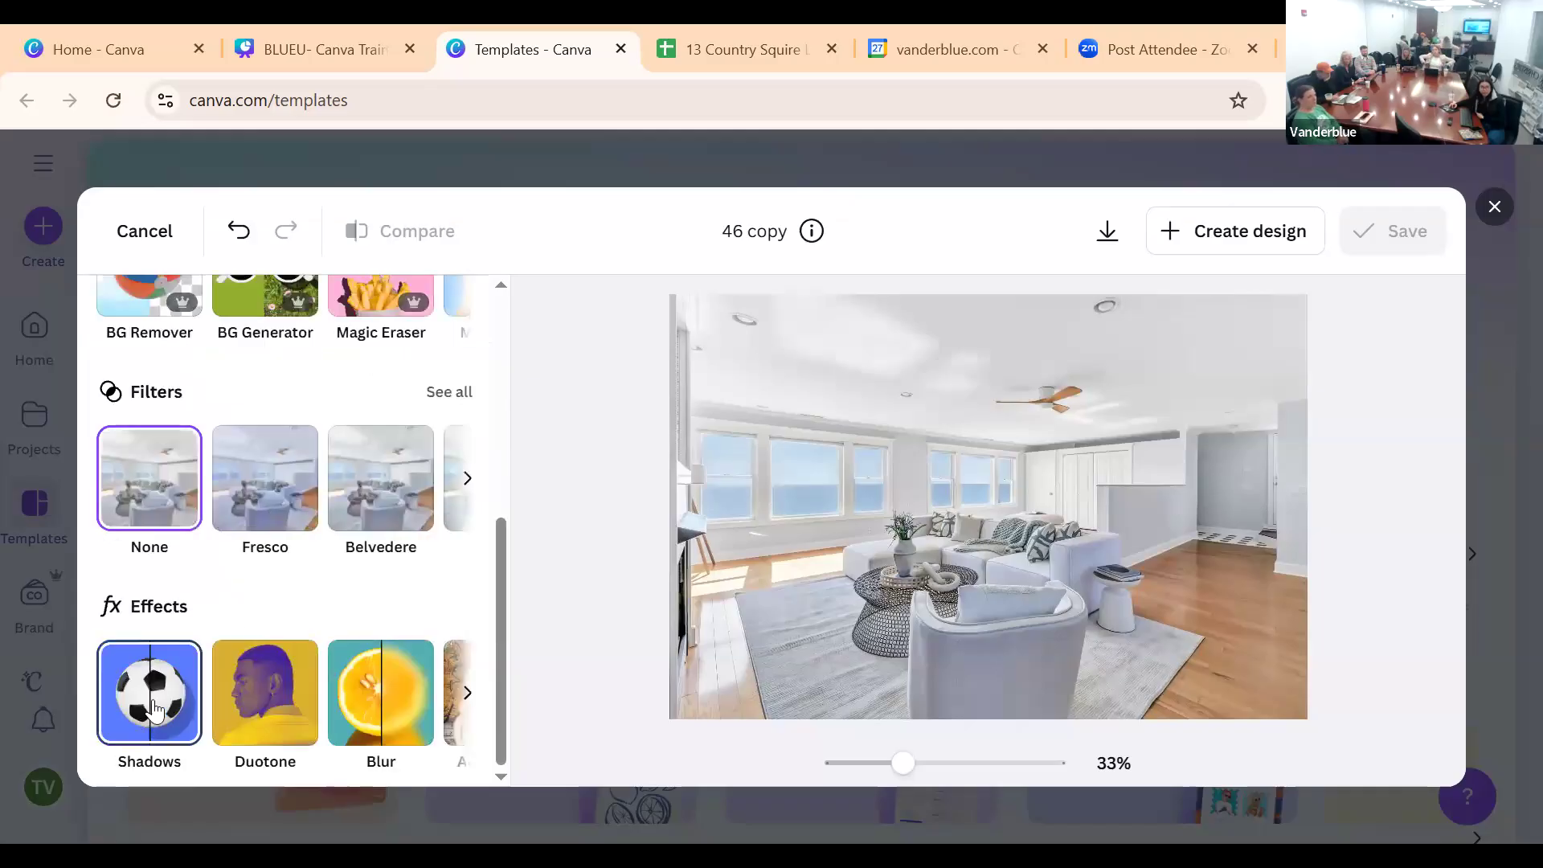
Try brushing a blur over the plant and coffee table in the living room photo, and undo it
left_click(418, 659)
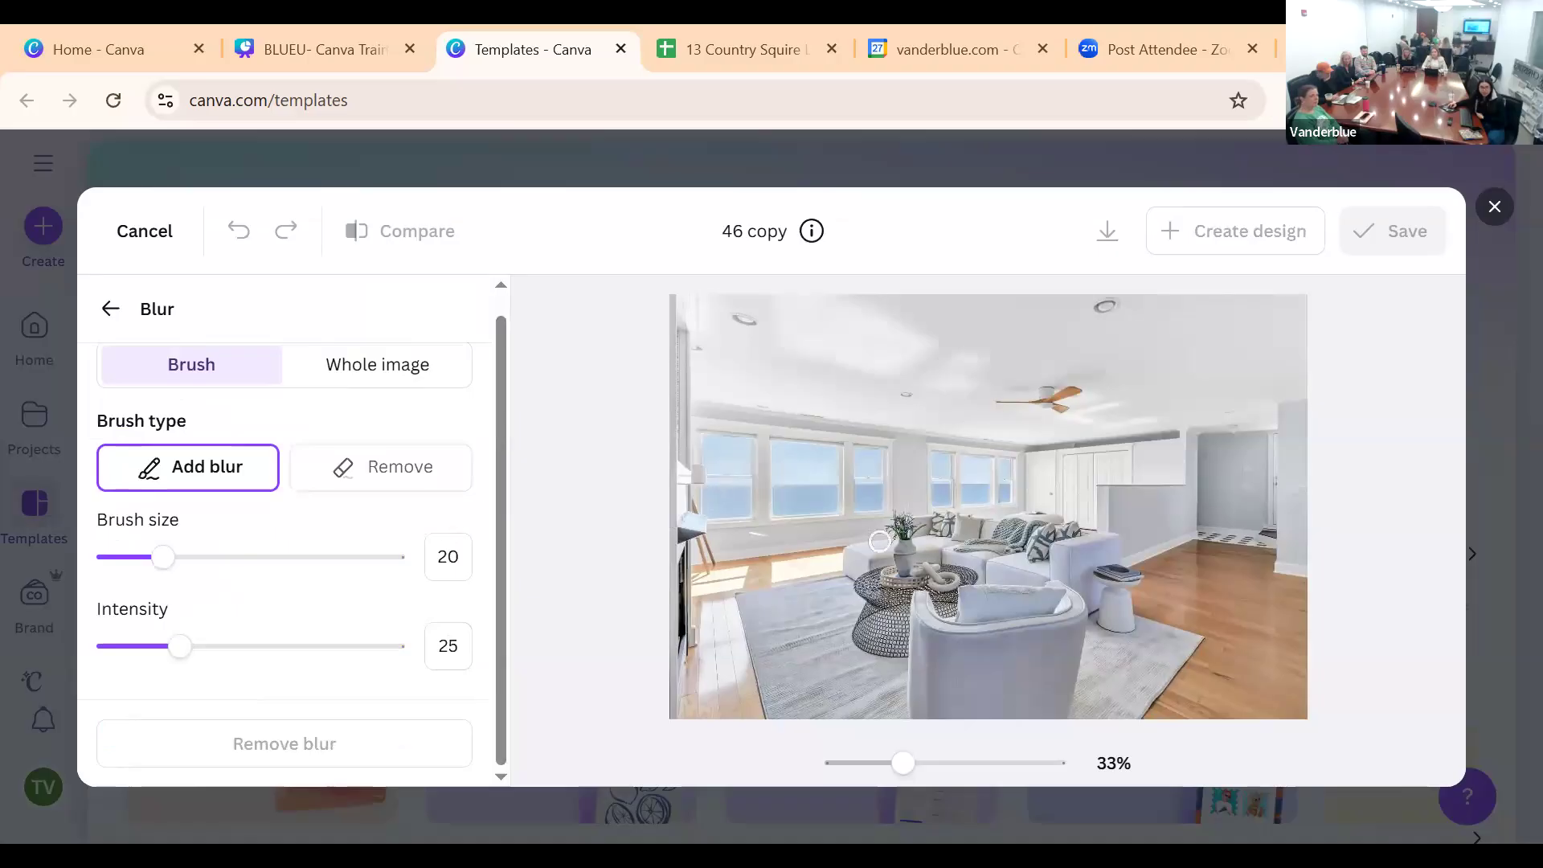
left_click_drag(930, 564, 916, 555)
left_click(238, 230)
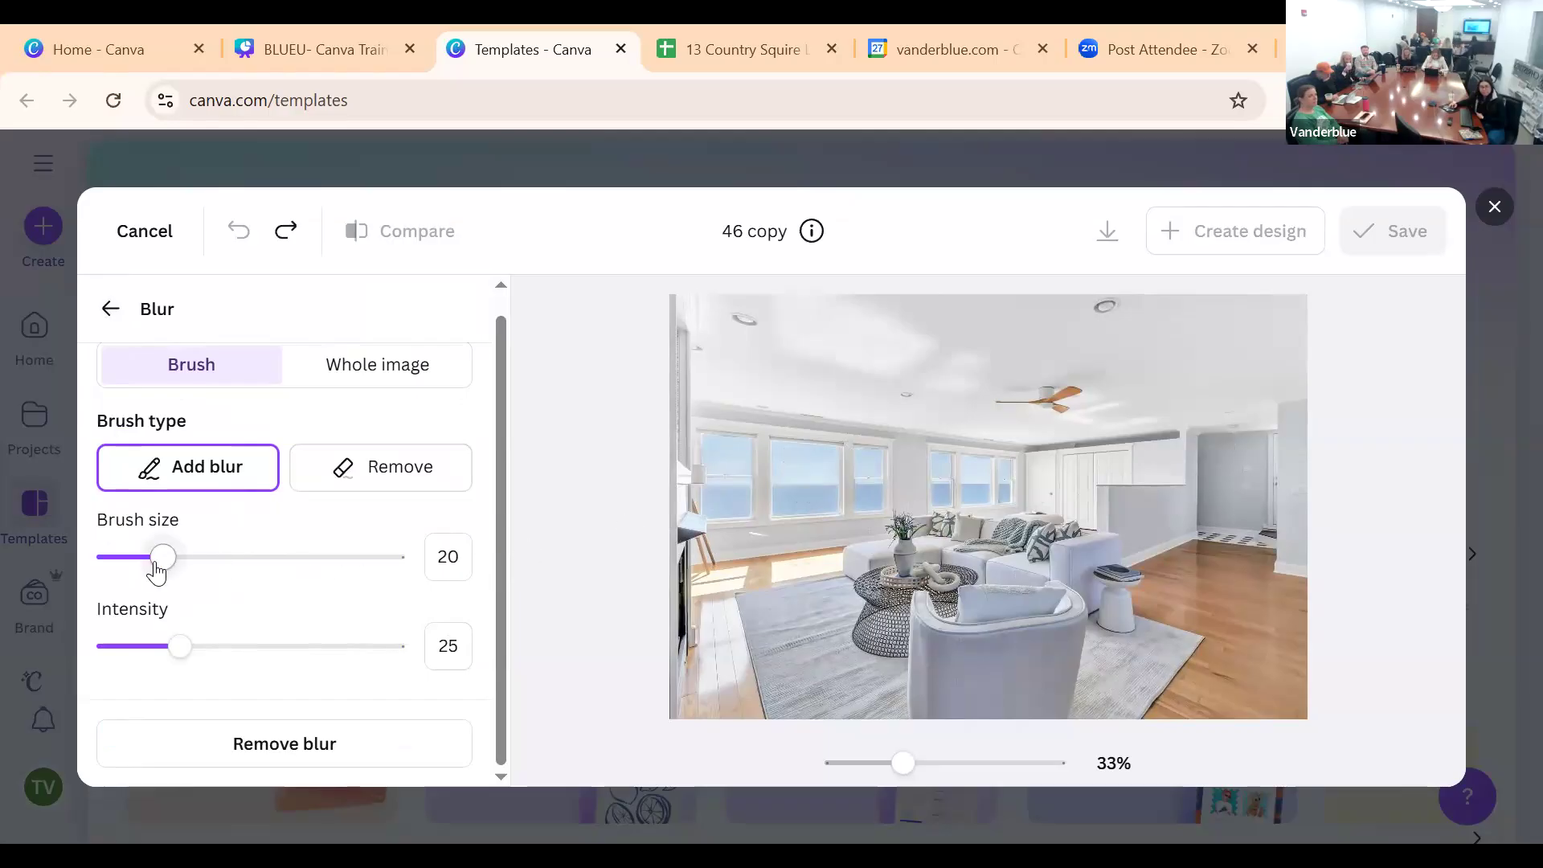
Try a blur brush intensity of 18 and the whole-image blur option, and close the photo without saving
mouse_move(179, 646)
left_mouse_down()
mouse_move(131, 655)
mouse_move(160, 646)
left_mouse_up()
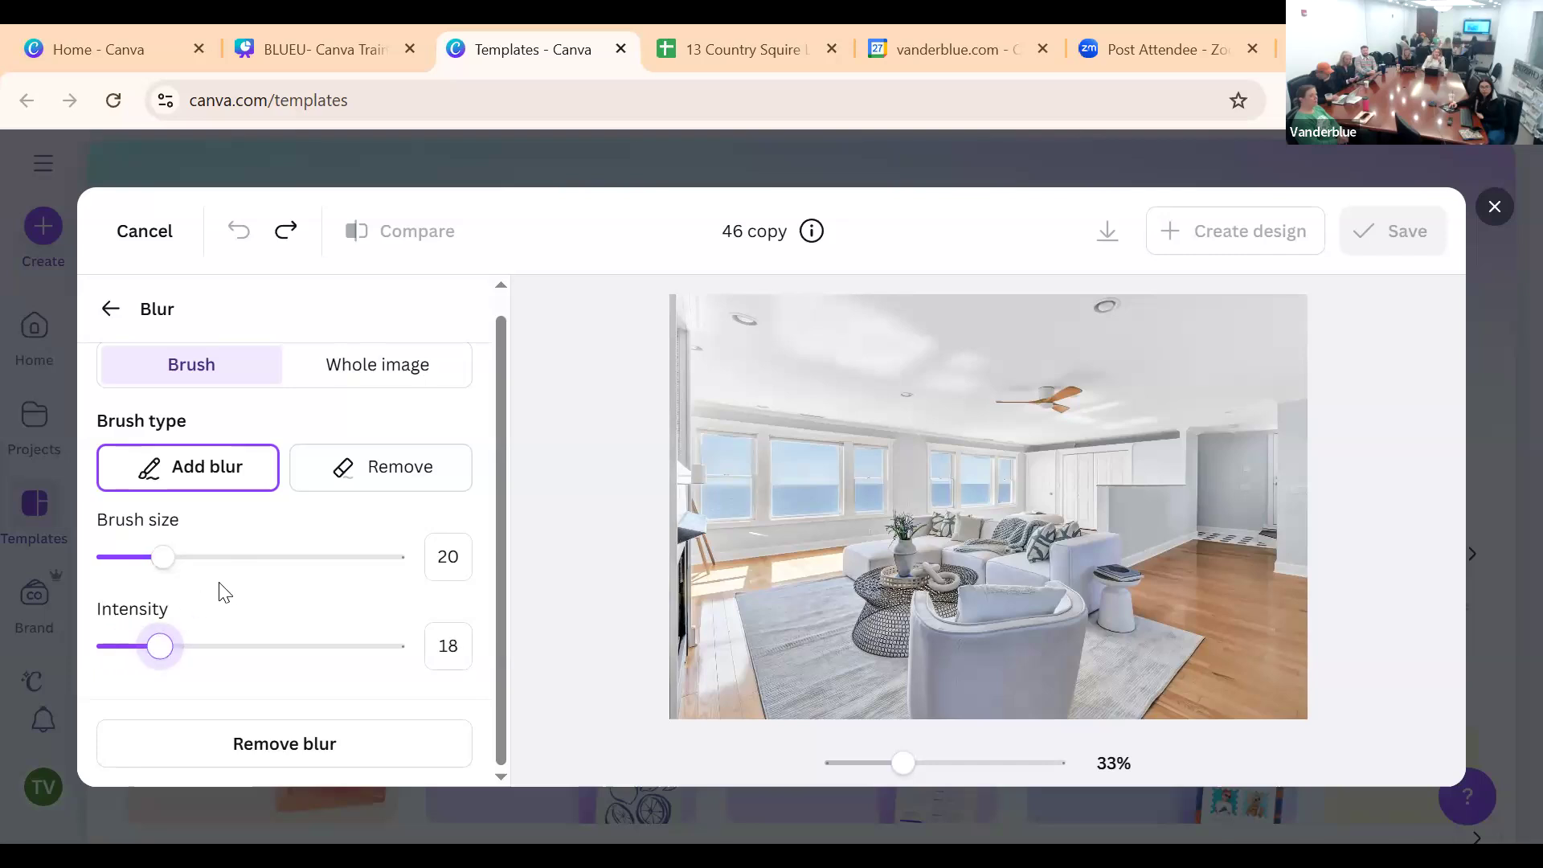
left_click(360, 376)
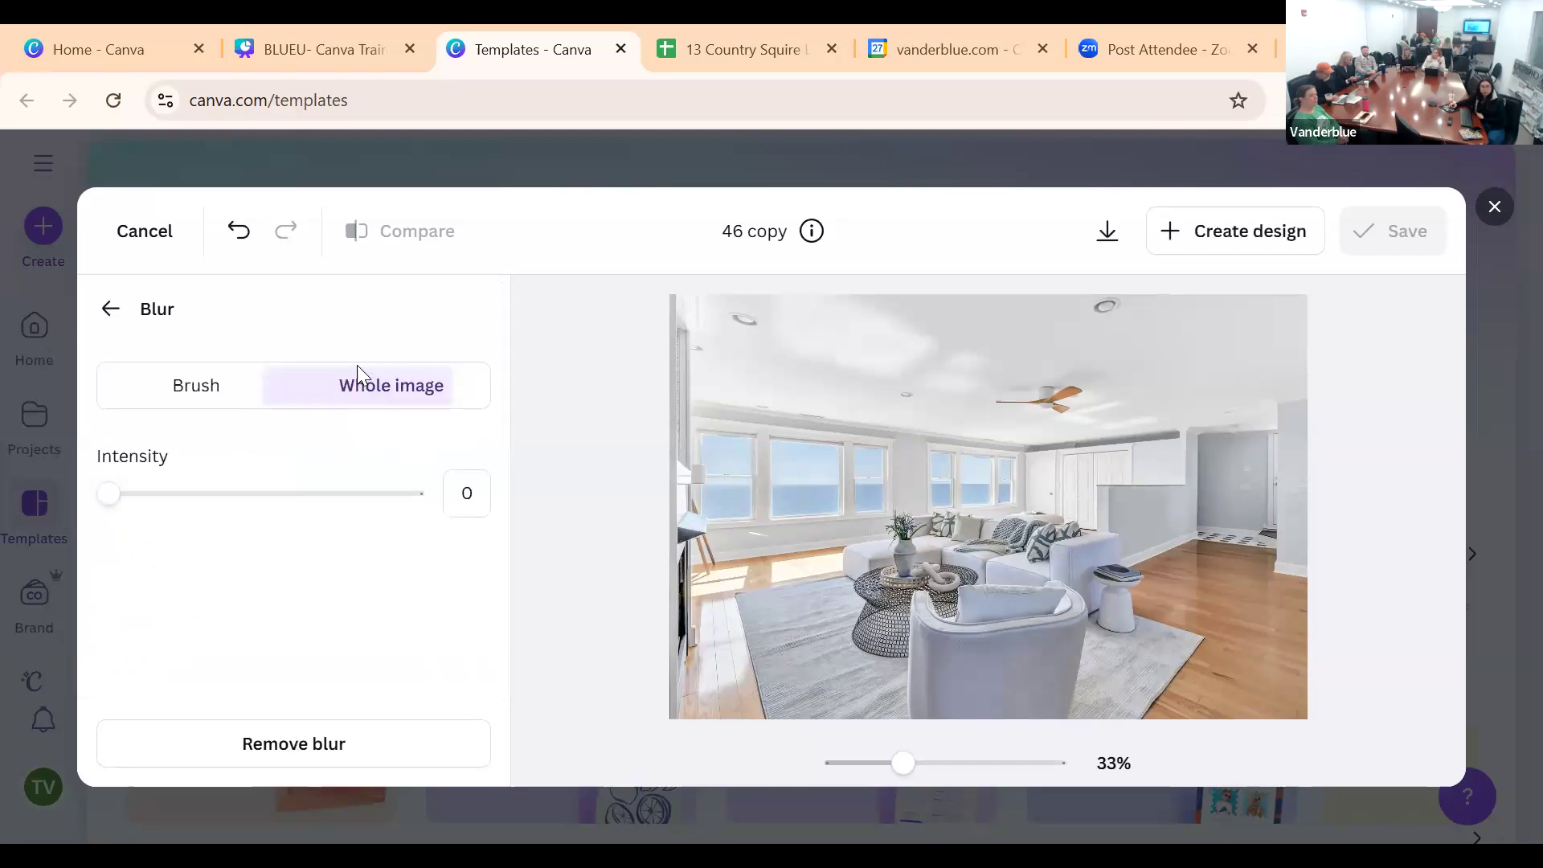
left_click(197, 404)
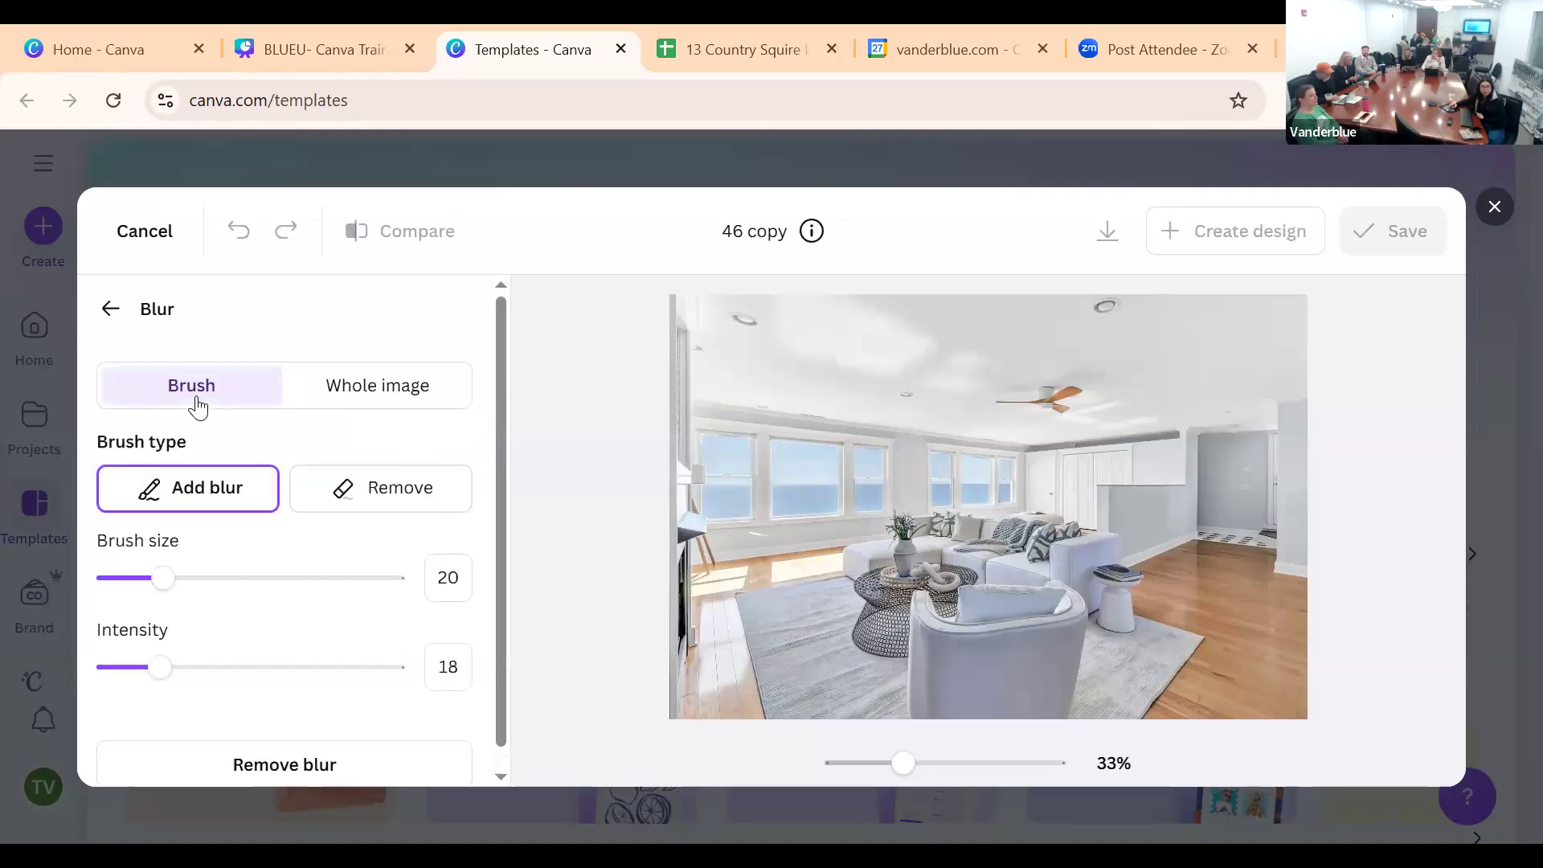
left_click(112, 306)
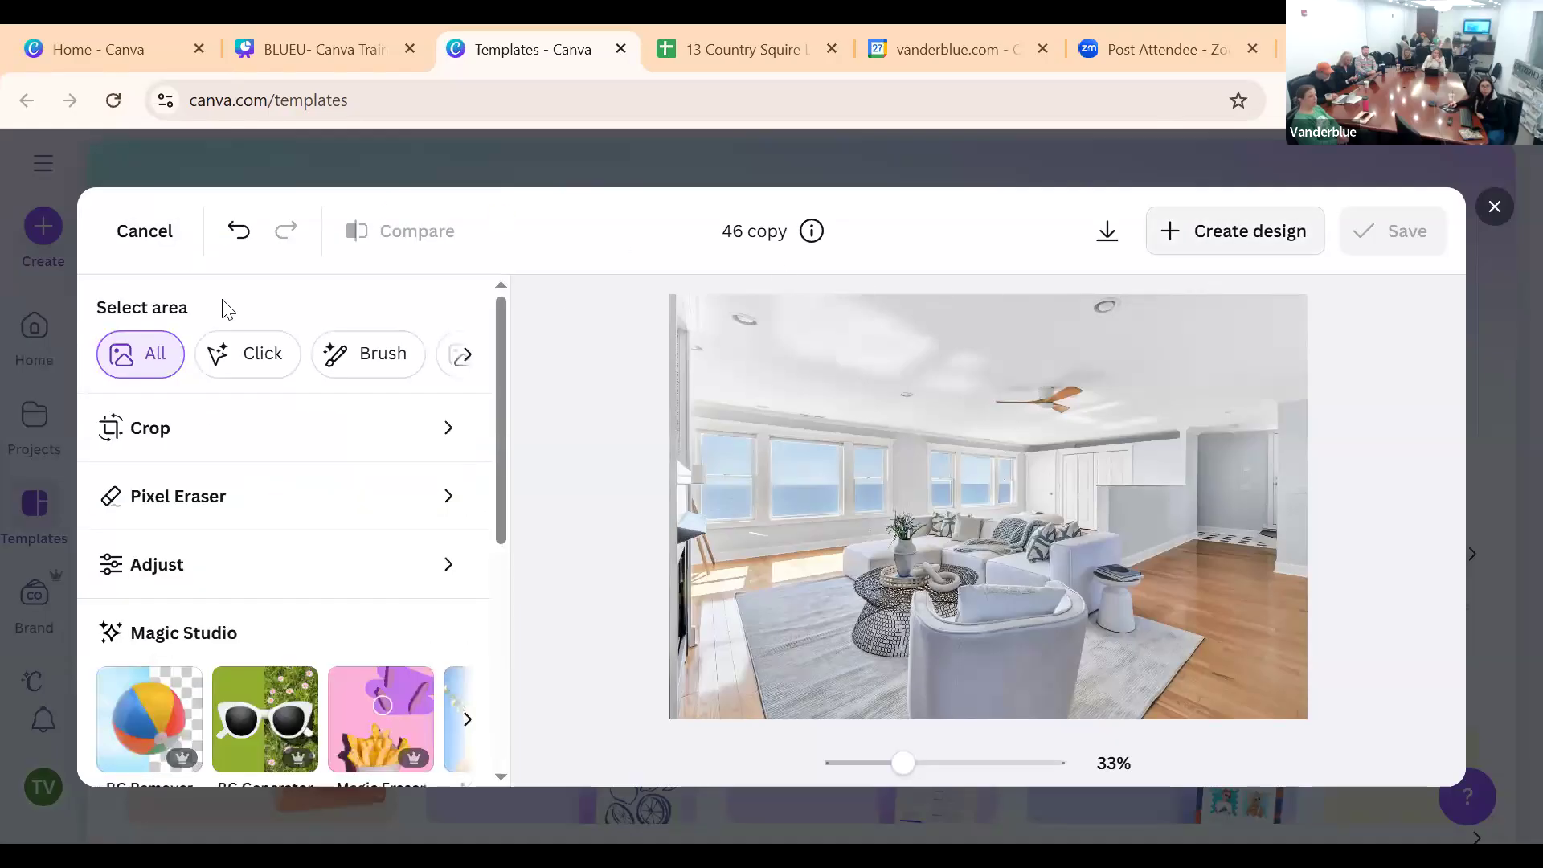
left_click(1491, 207)
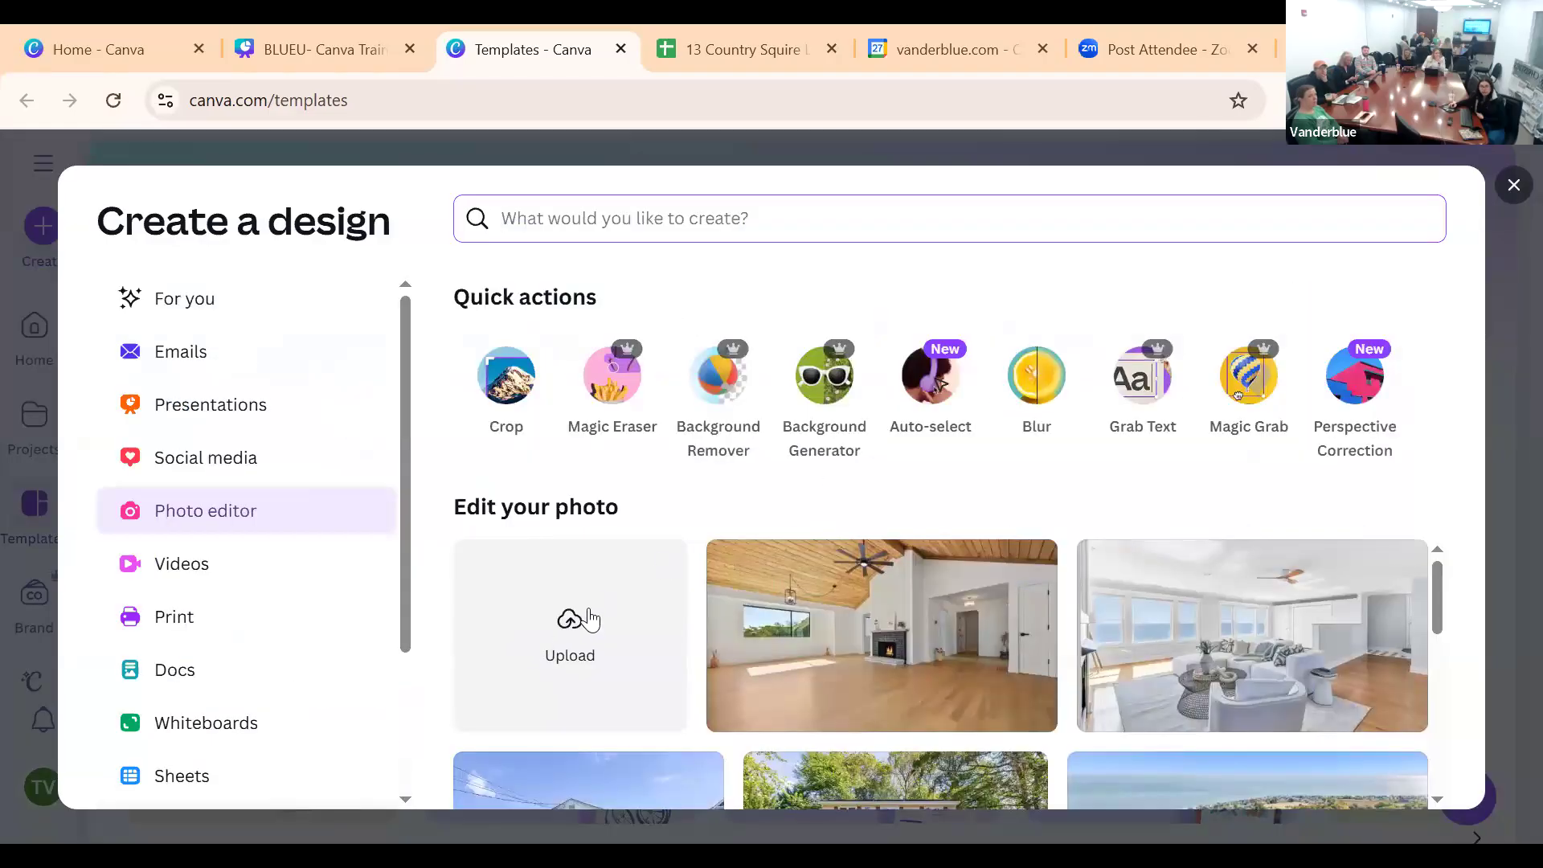
Check the photo upload option and browse the Docs and Videos design categories
left_click(593, 618)
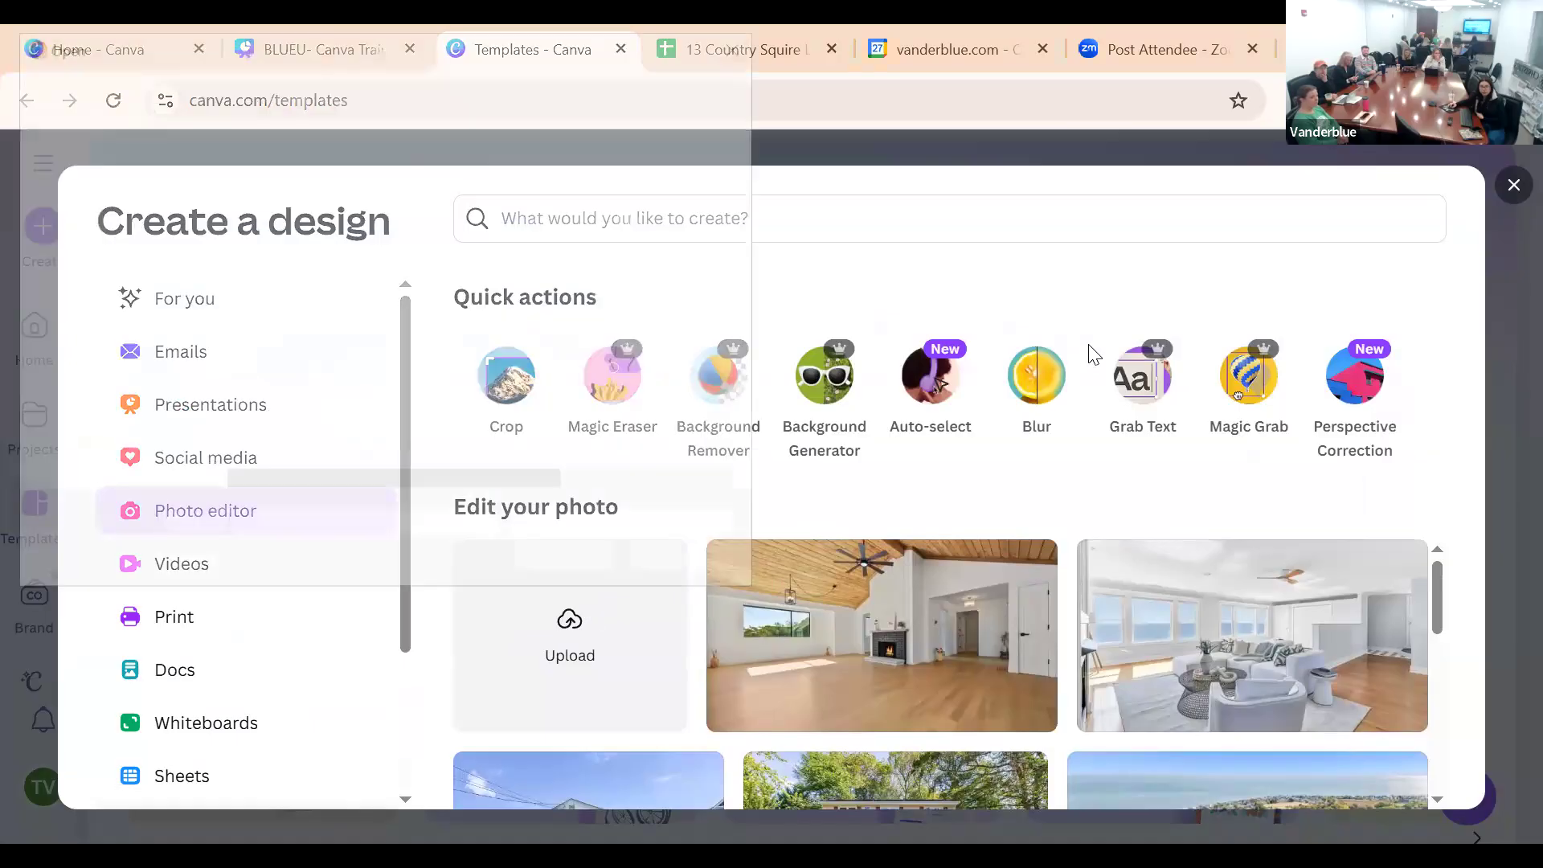
left_click(672, 556)
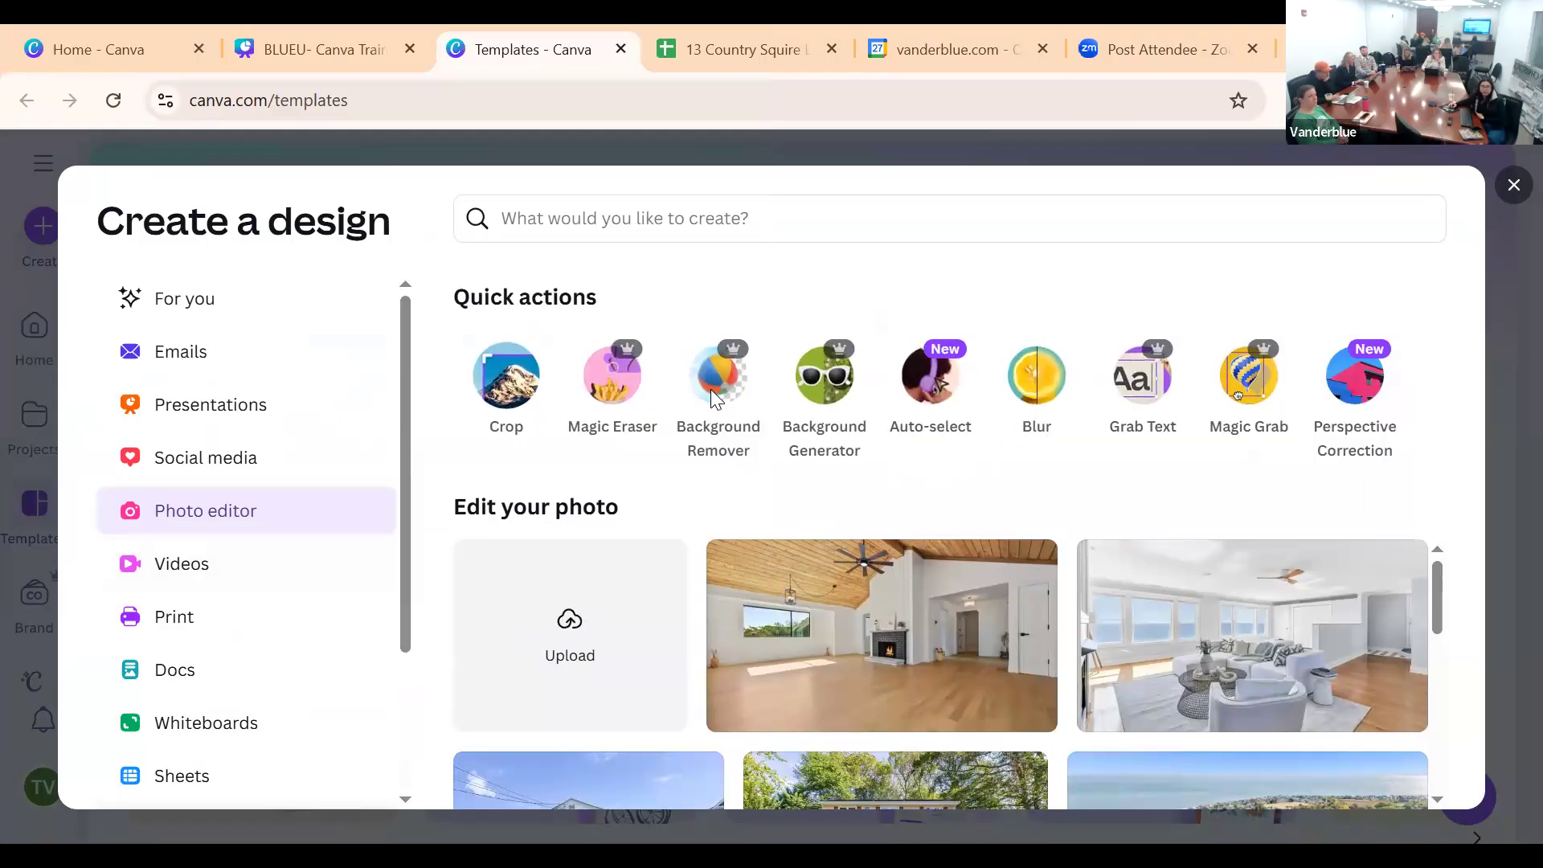
left_click(158, 667)
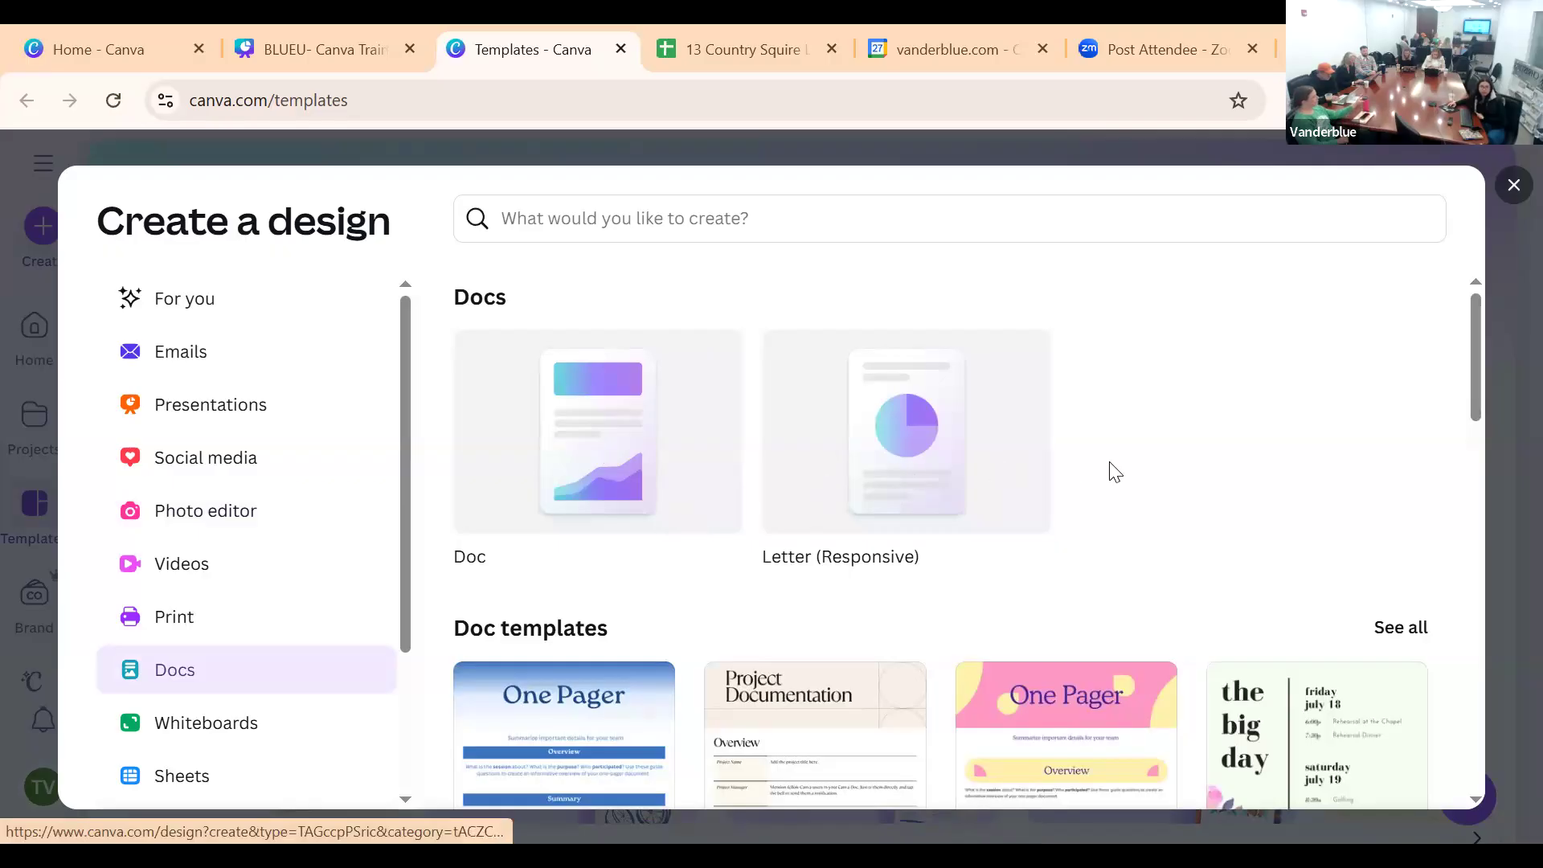
scroll(1031, 527, "down", 5)
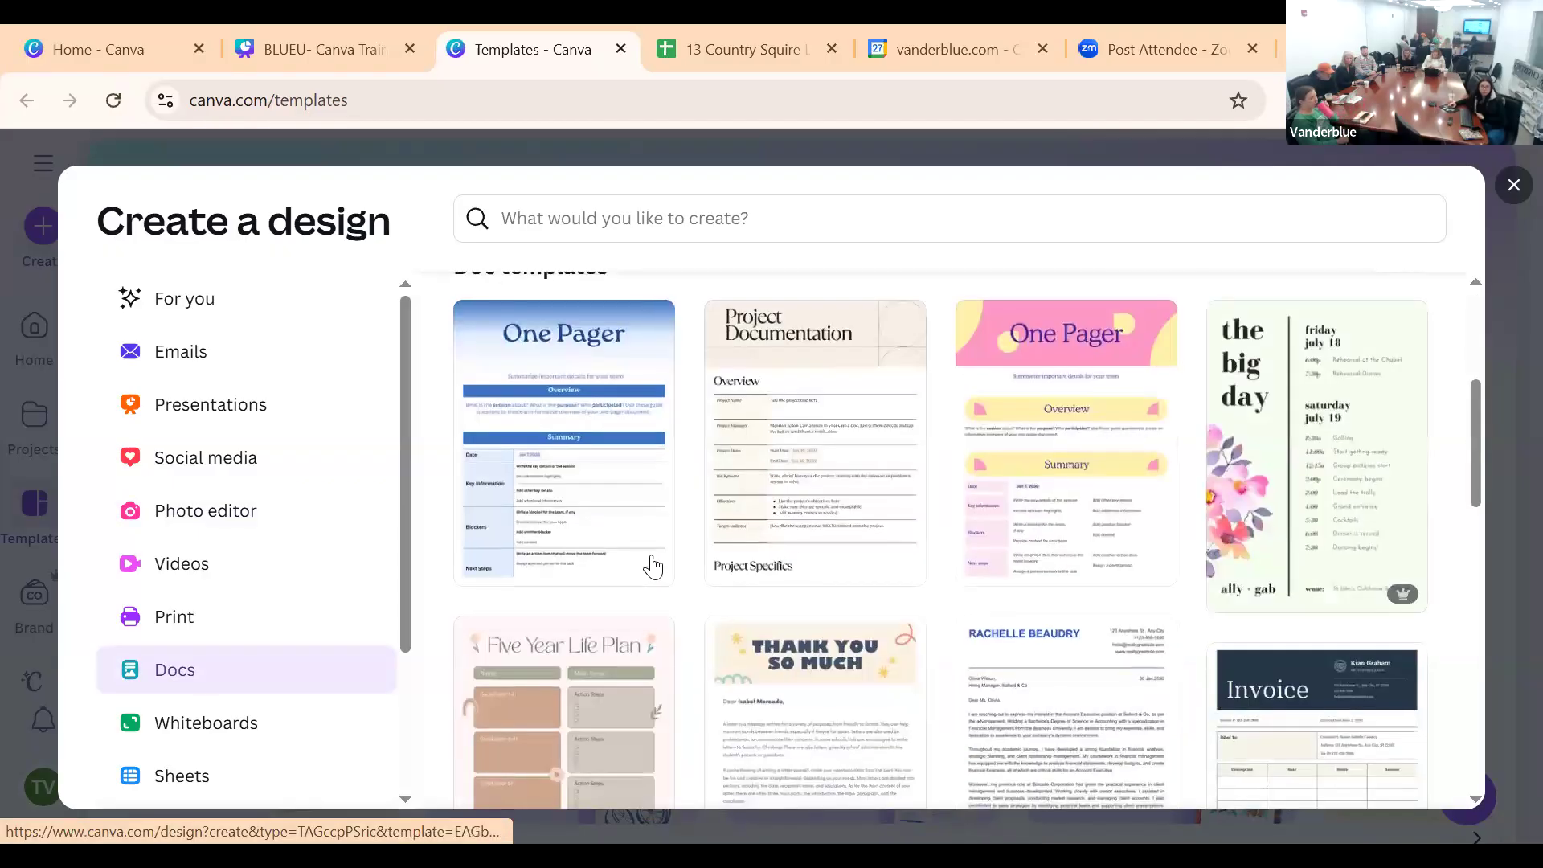
left_click(204, 551)
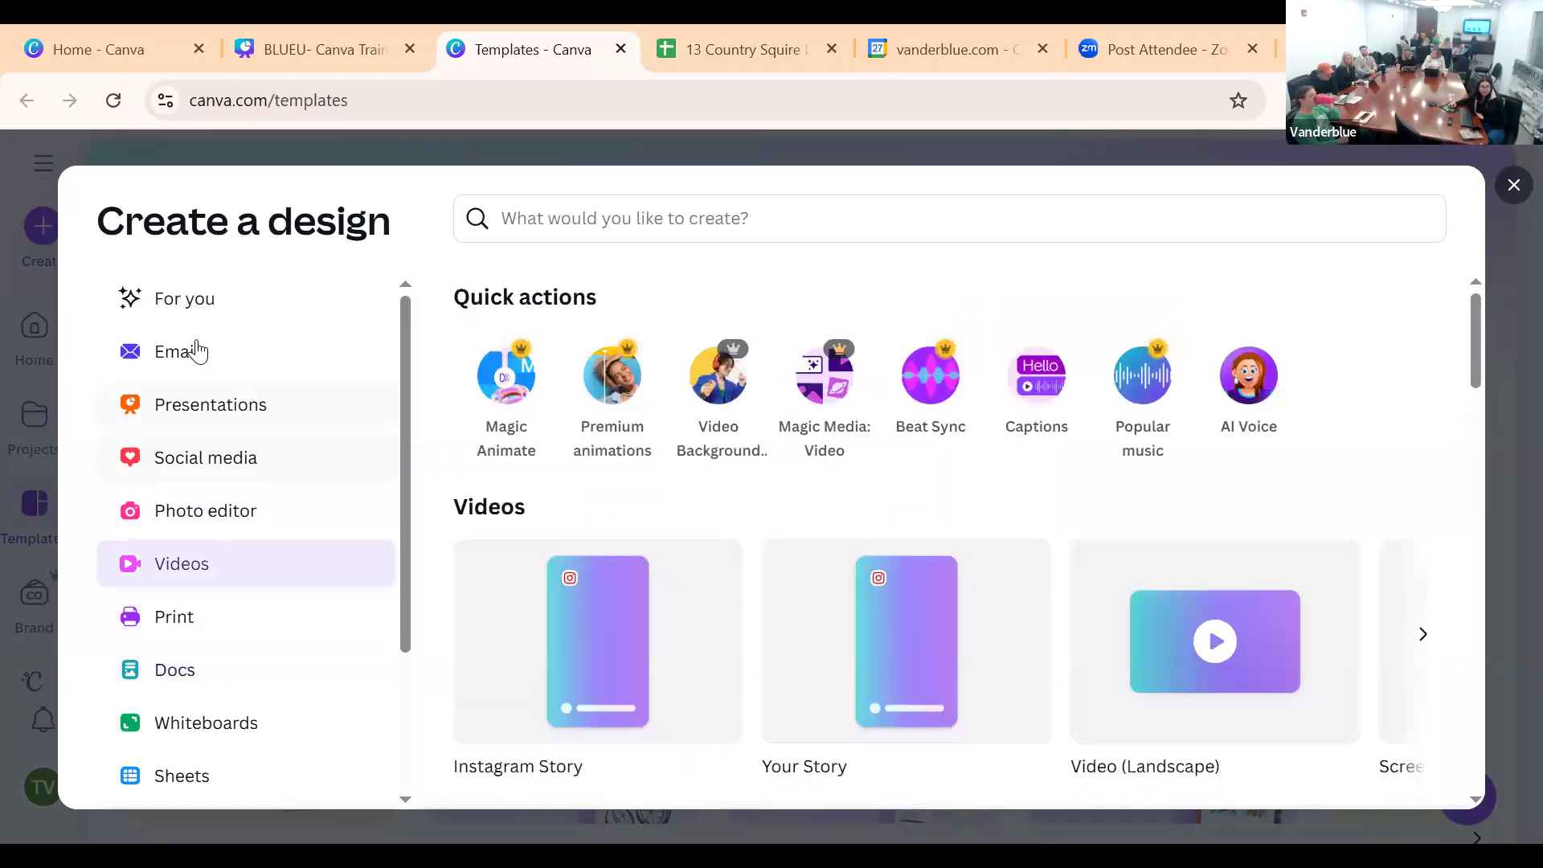
Create a blank email design and add the uploaded living room photo with the Vanderblue logo to it
left_click(197, 351)
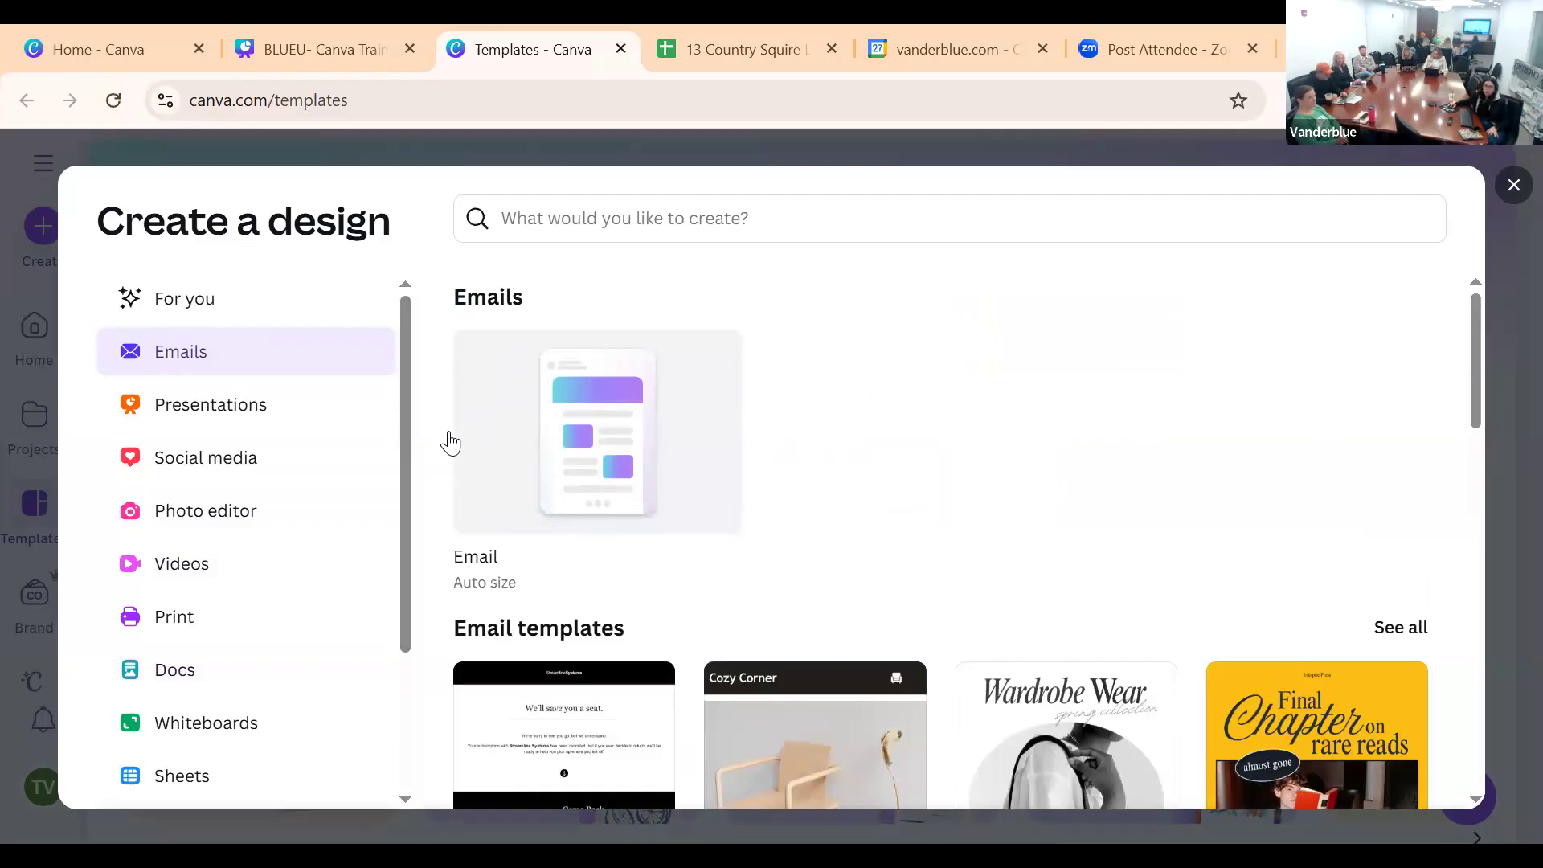
left_click(626, 410)
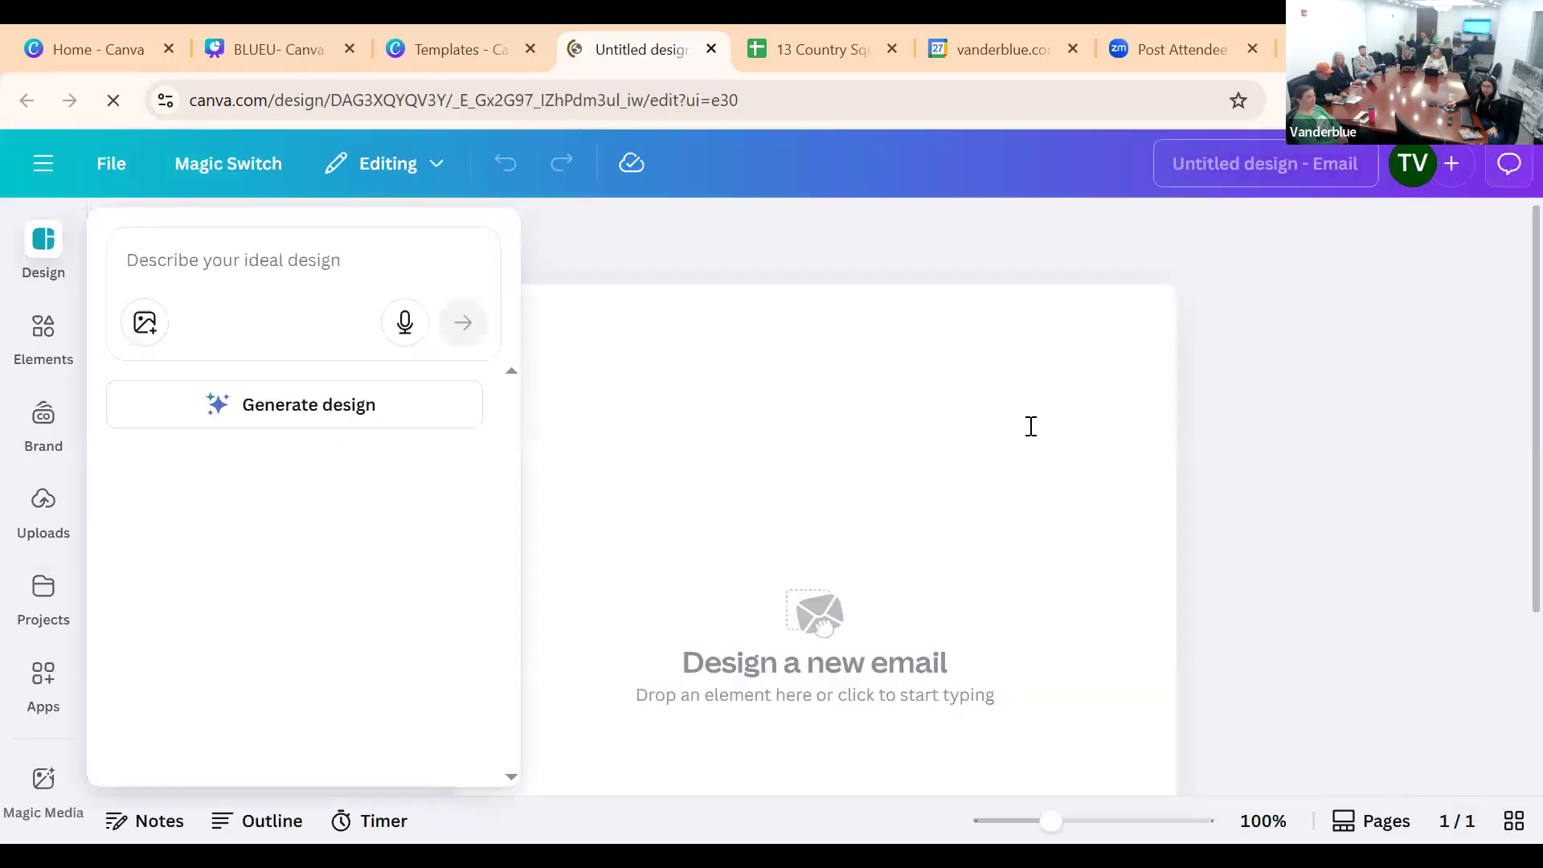
left_click(37, 353)
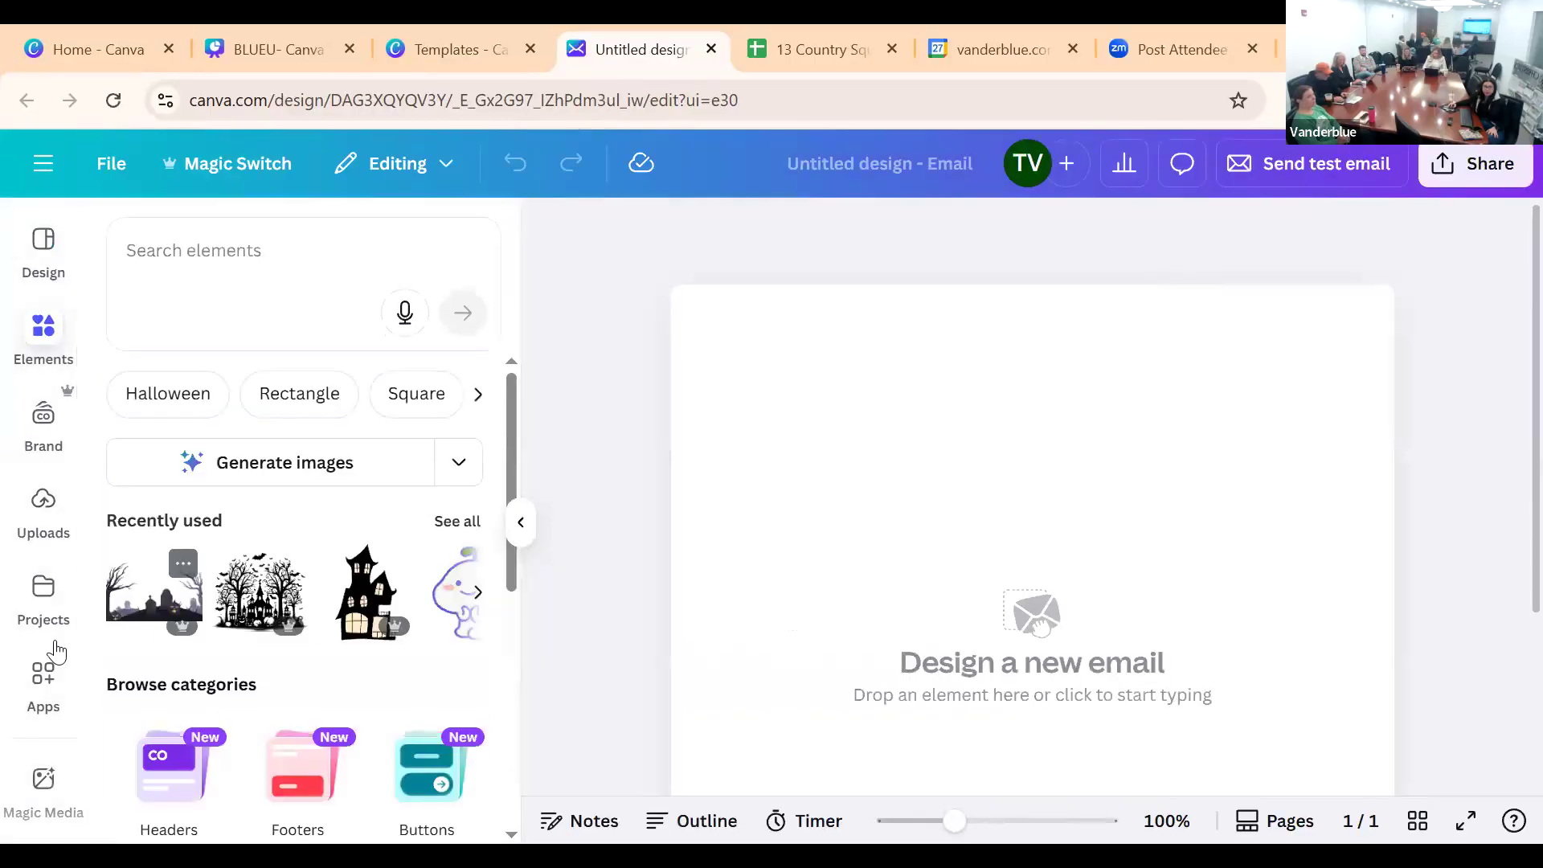
left_click(61, 515)
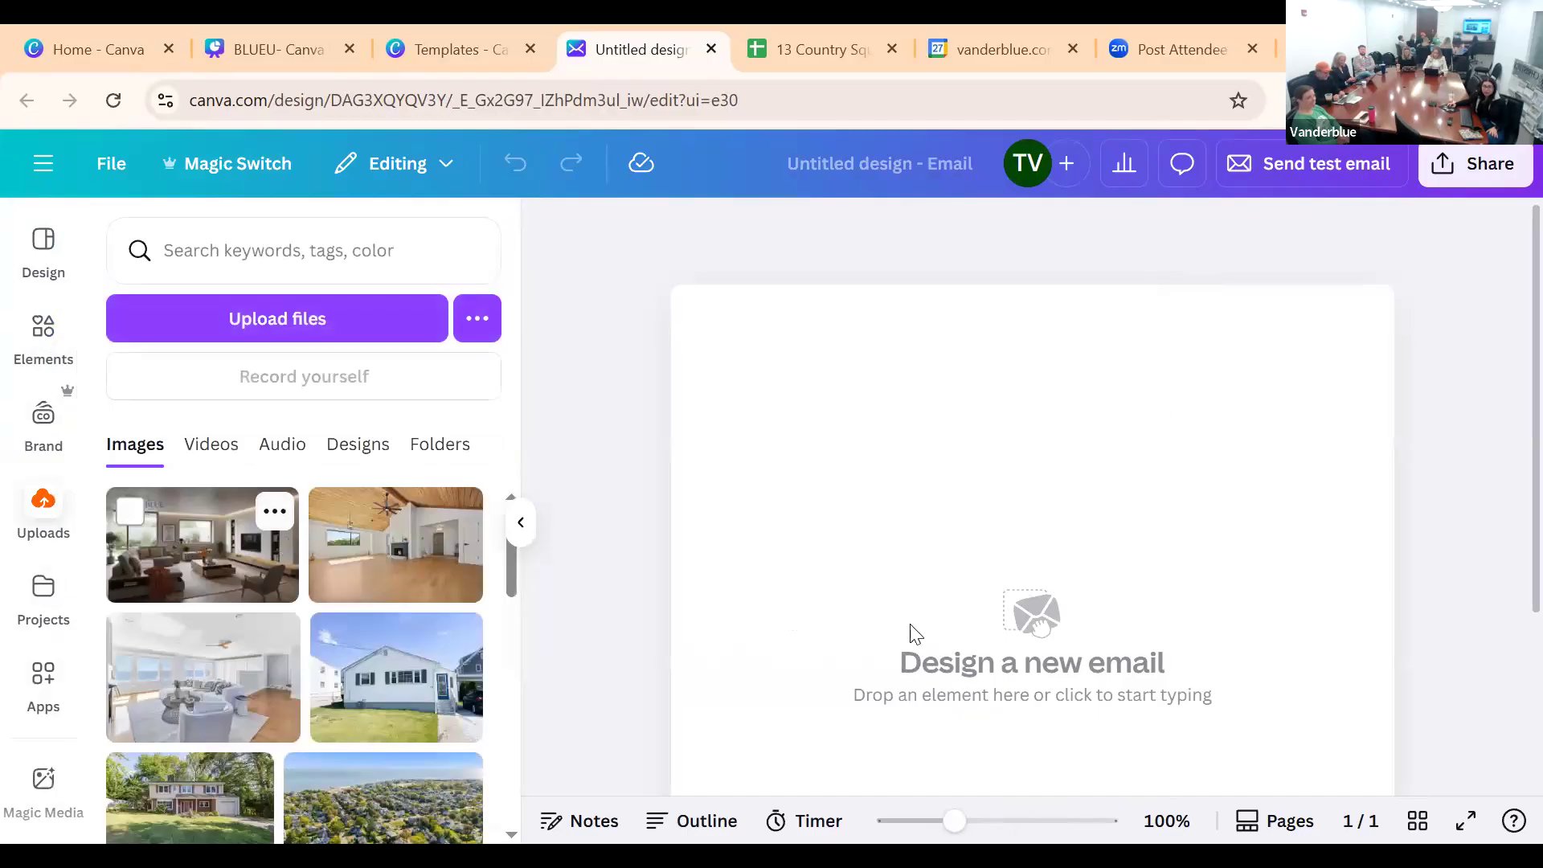
left_click_drag(913, 634, 900, 595)
Add the heading "hi" below the photo in the email and open the design's sharing options
left_click(756, 745)
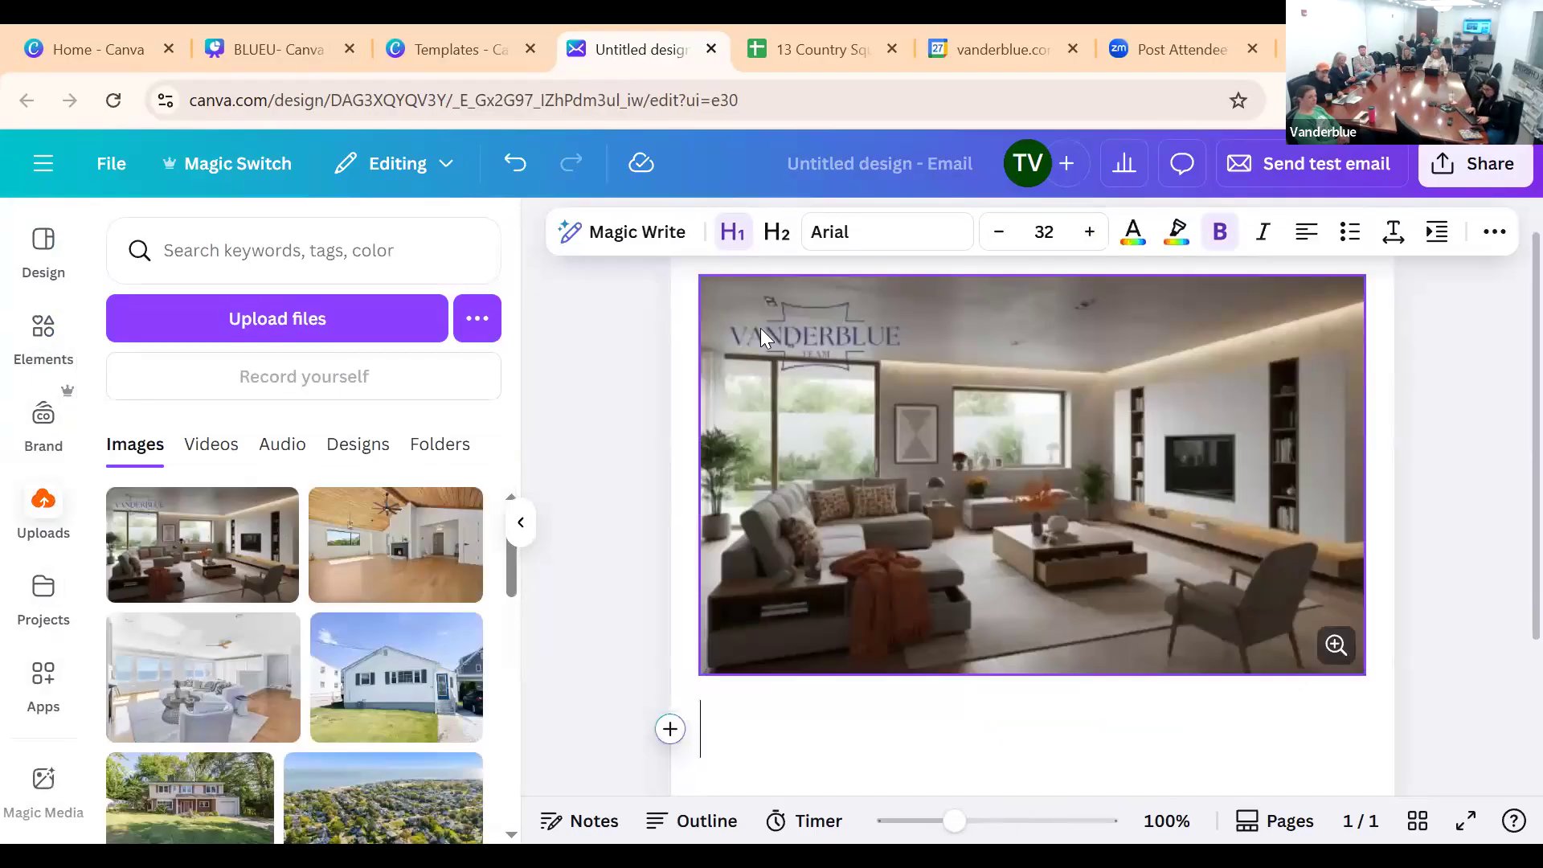
type("hi")
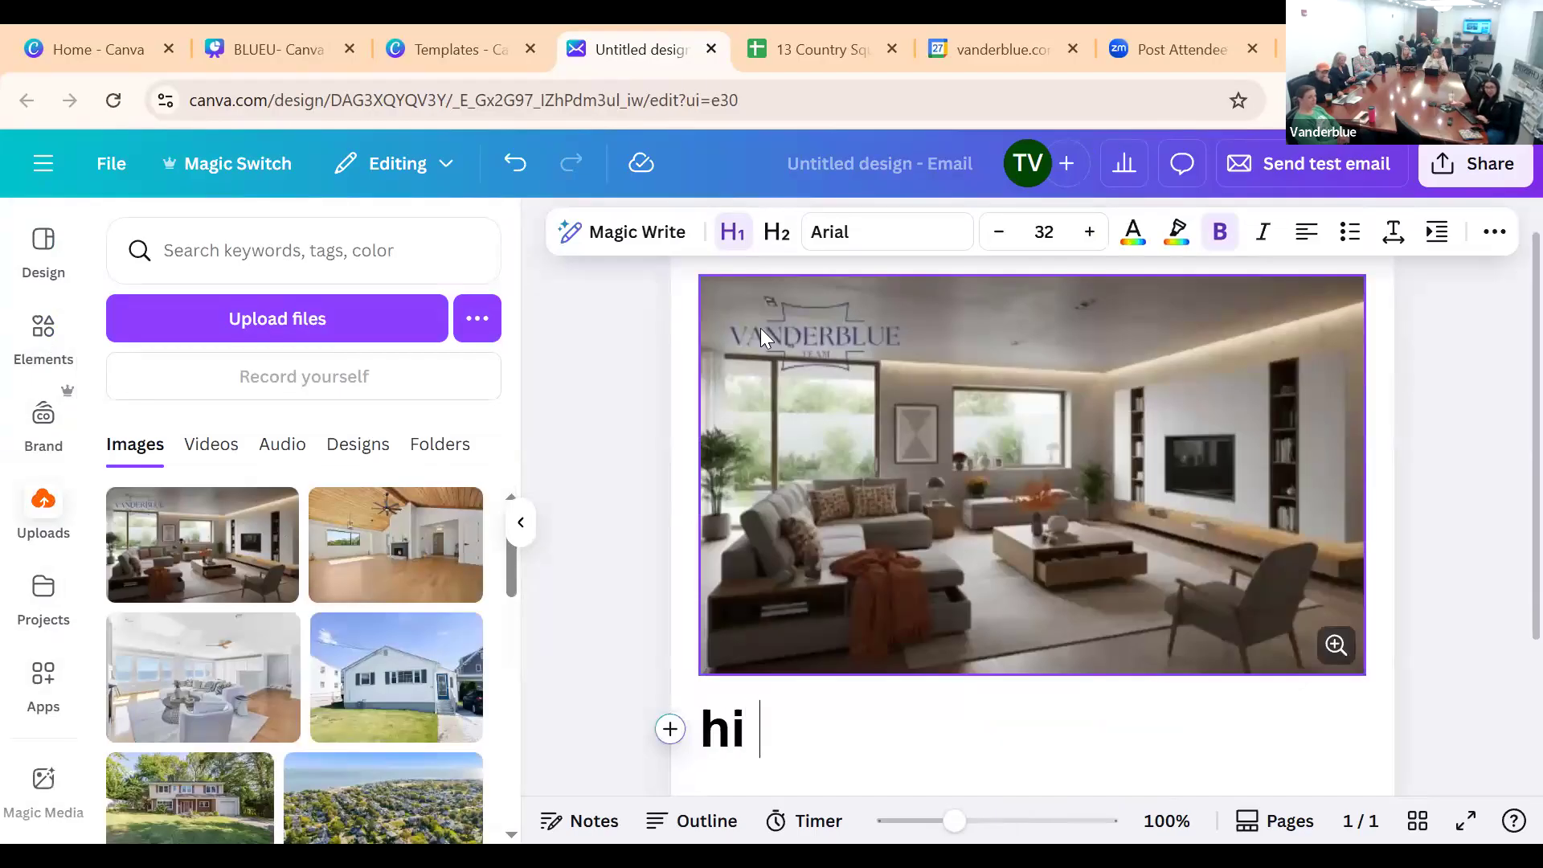
left_click(1488, 166)
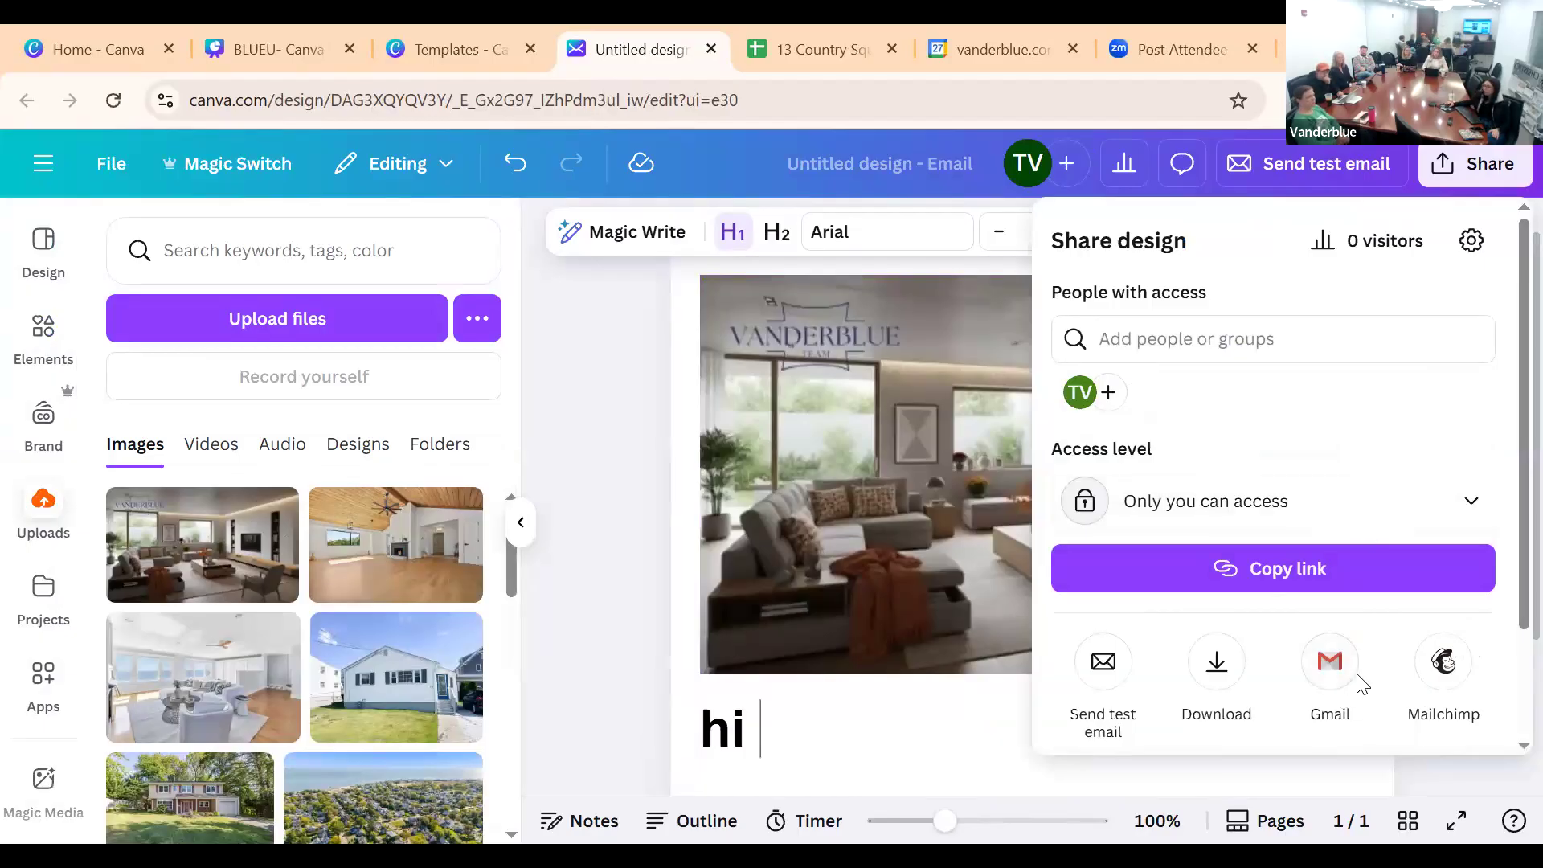
Check the link option for the living room photo in the email, and close it without entering a link
left_click(866, 508)
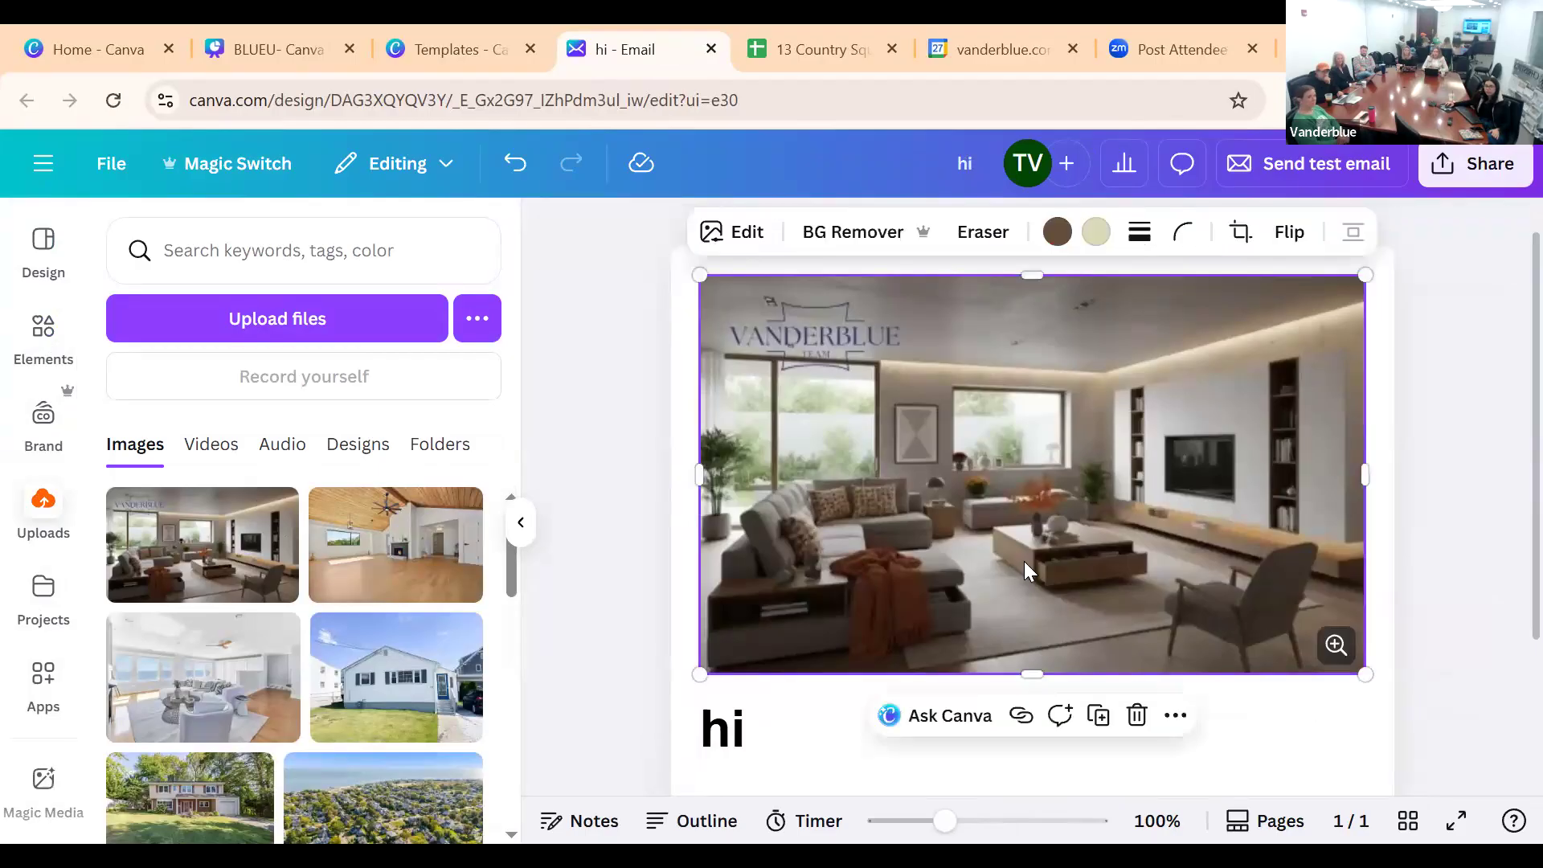
left_click(1019, 715)
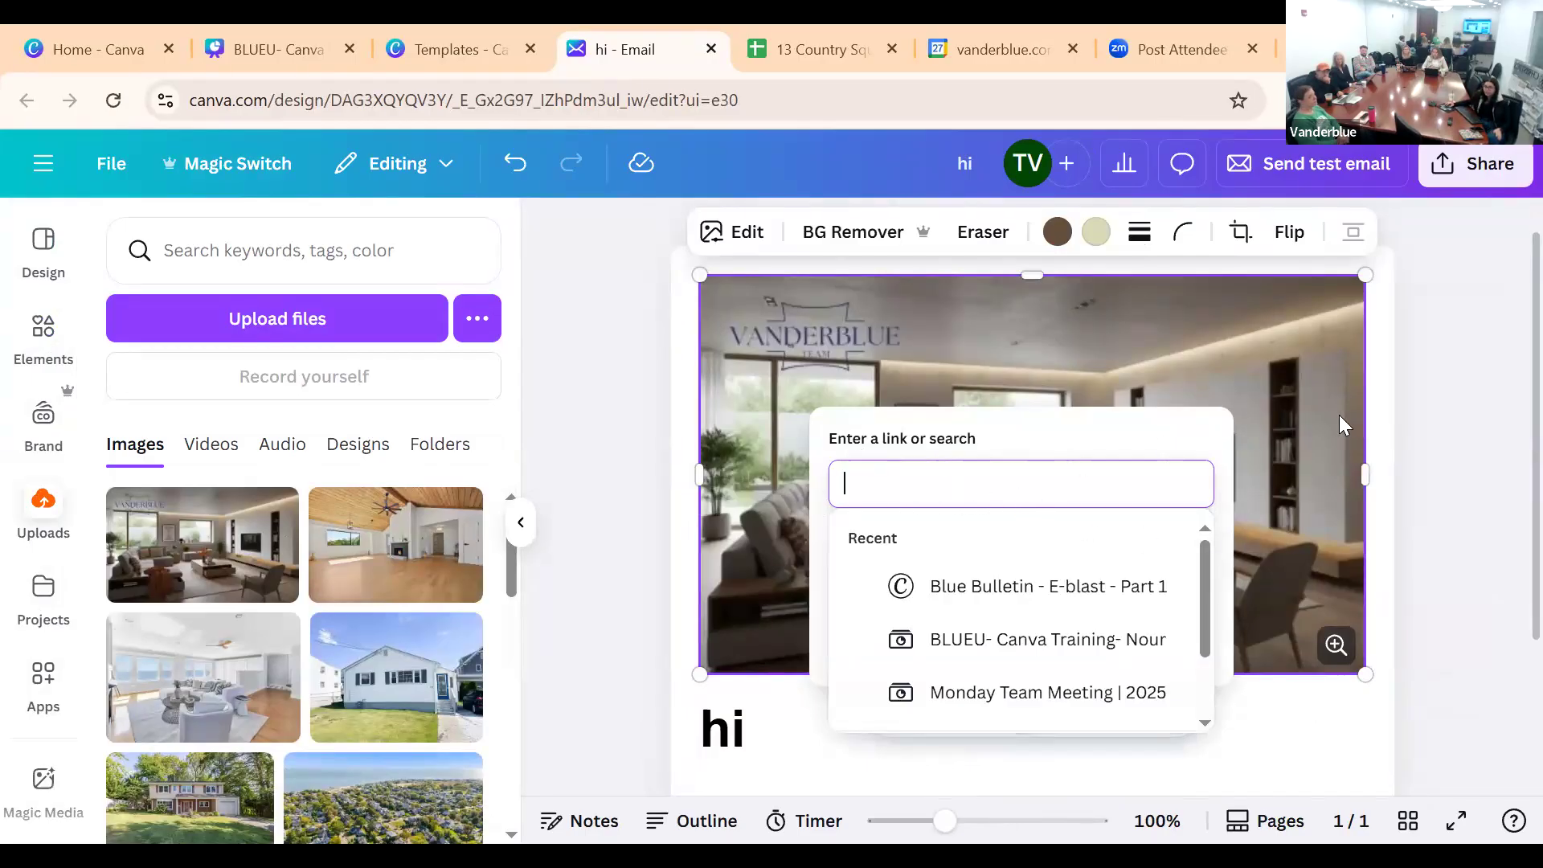
left_click(1136, 514)
left_click(762, 713)
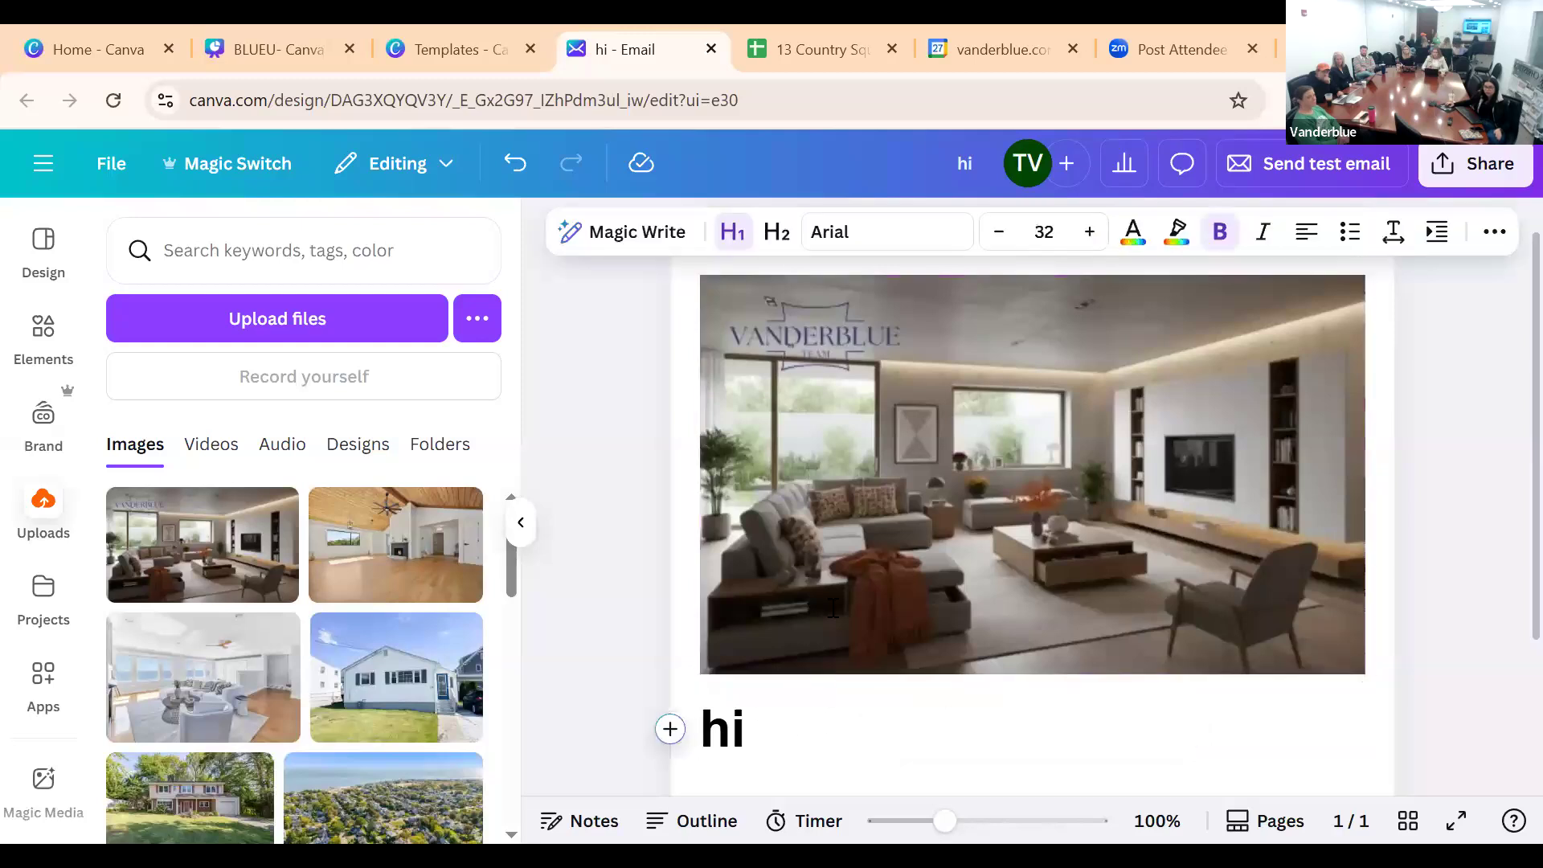
scroll(929, 512, "down", 3)
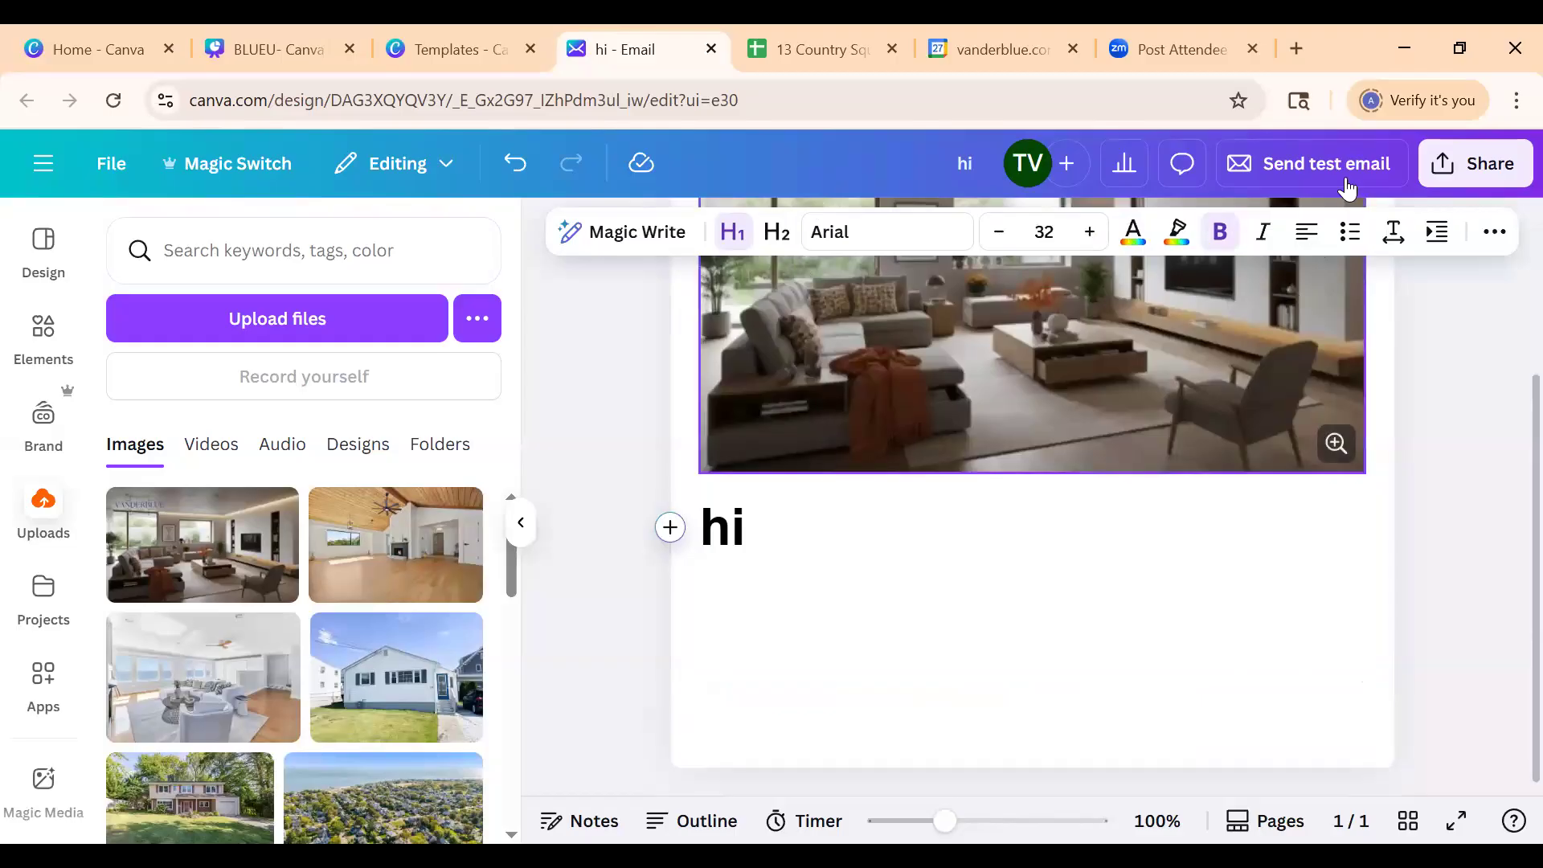
Review the email design's sharing options, including access level and download file type, and close them
left_click(1463, 170)
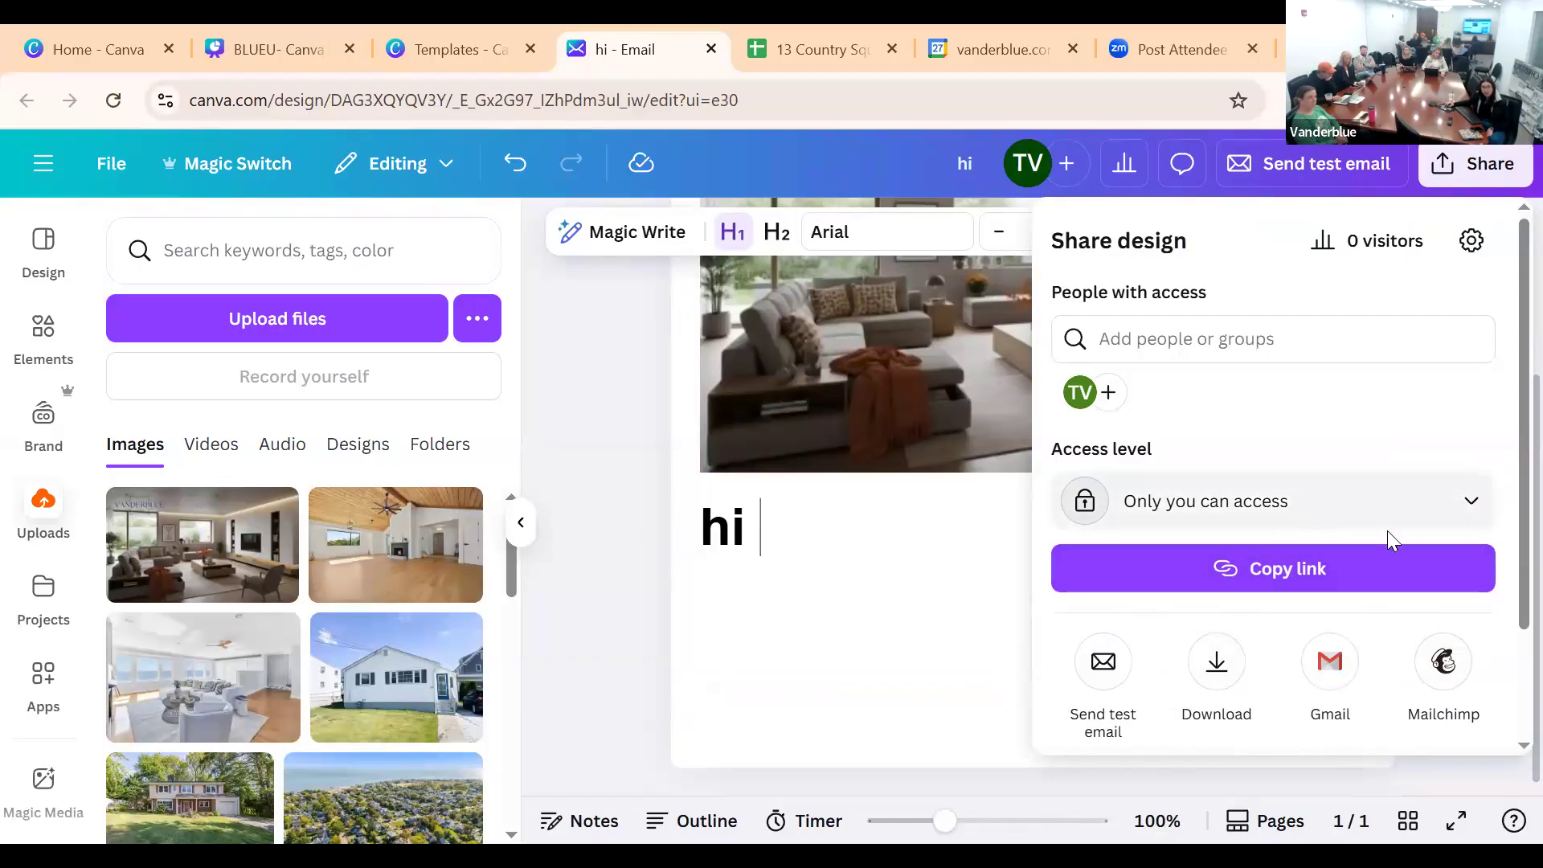
left_click(1471, 516)
left_click(1471, 509)
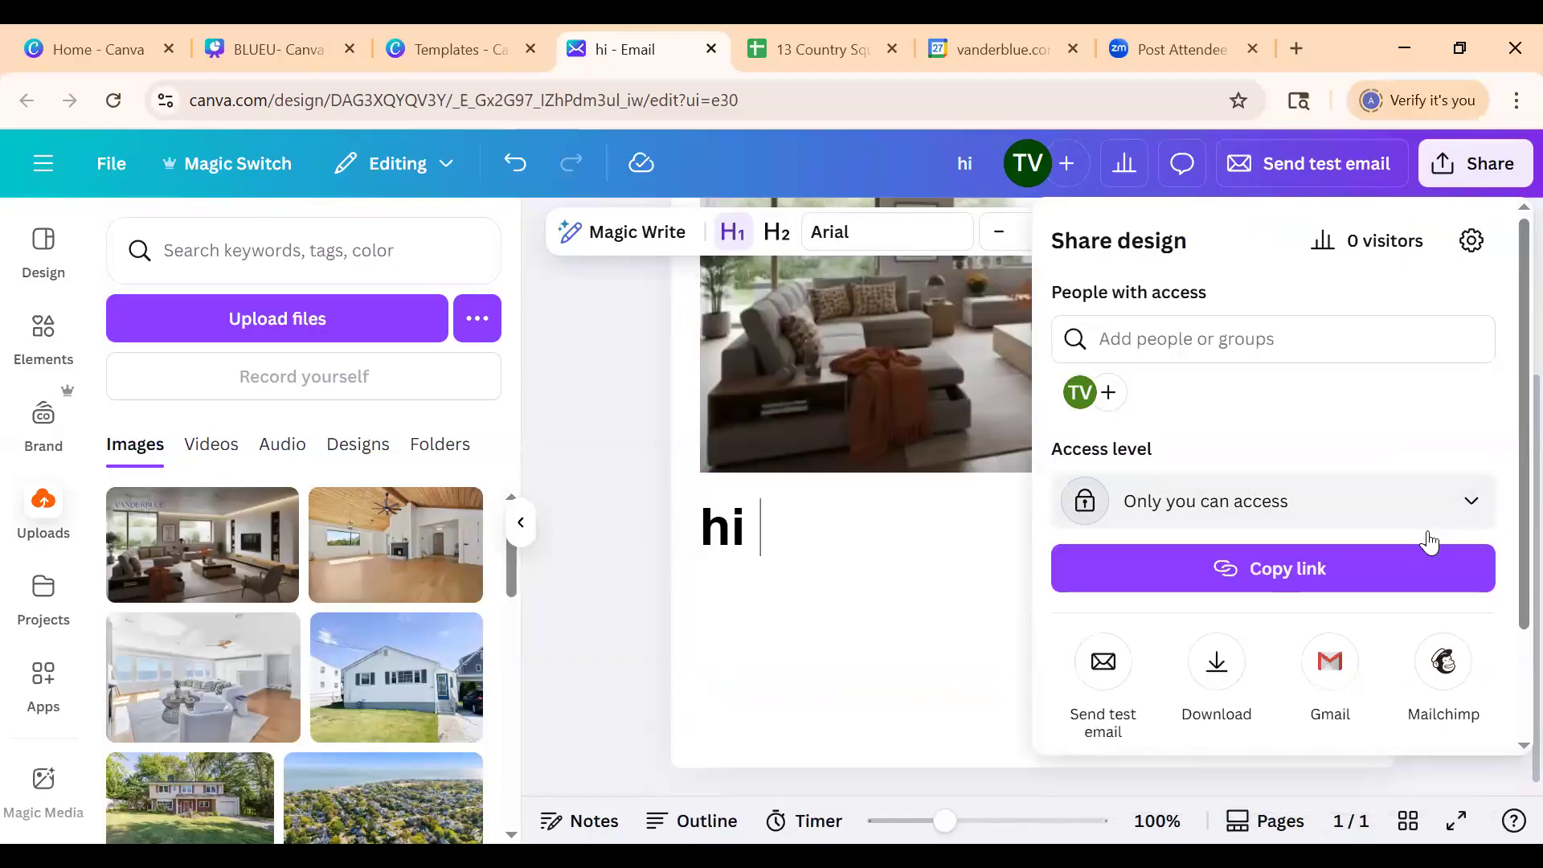
left_click(1216, 686)
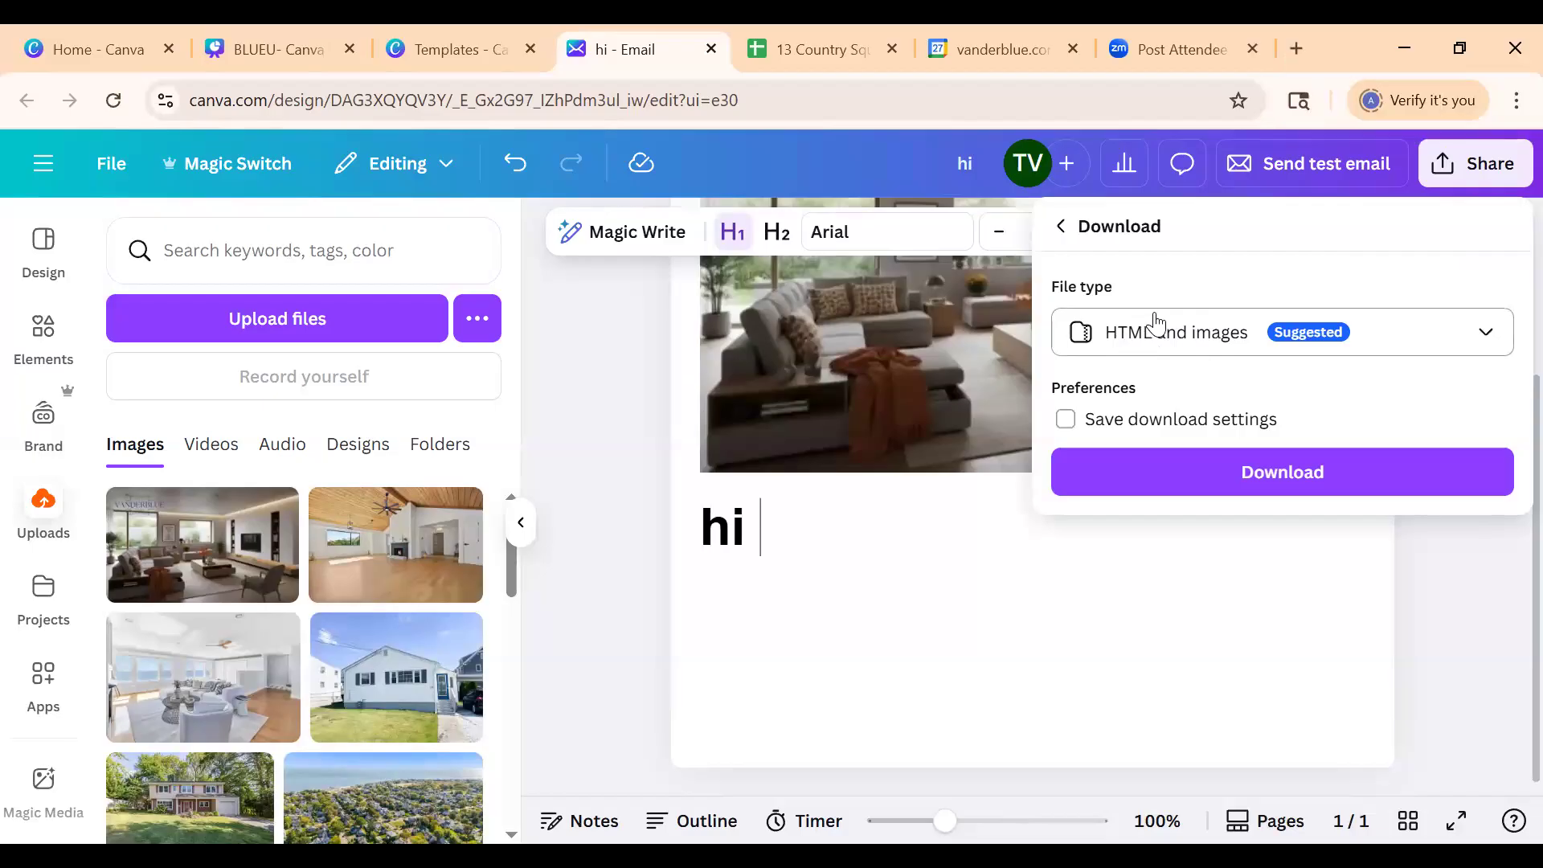
left_click(1062, 225)
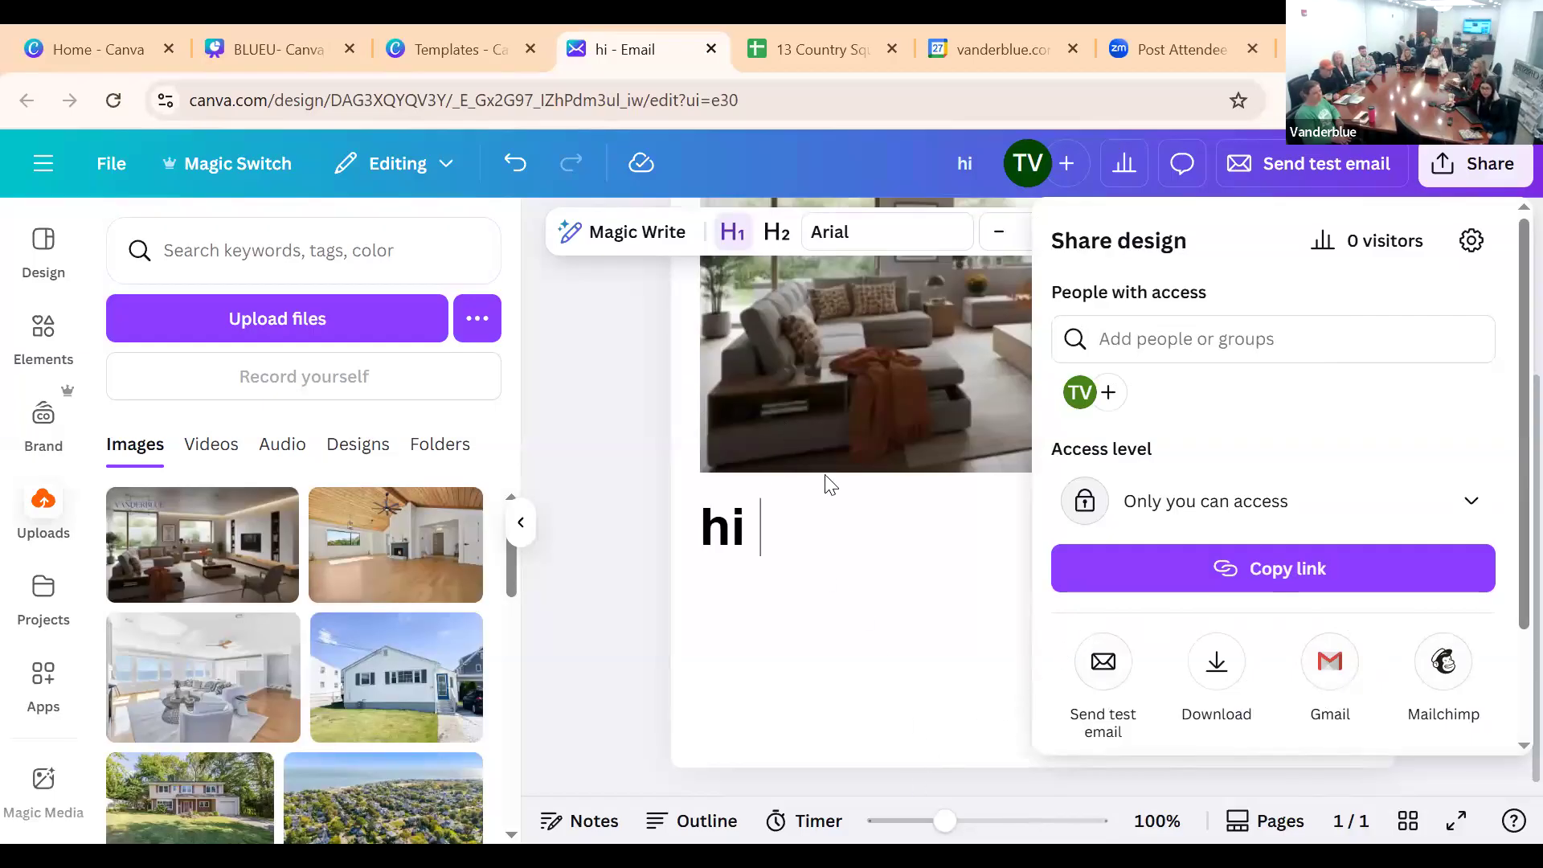
left_click(932, 576)
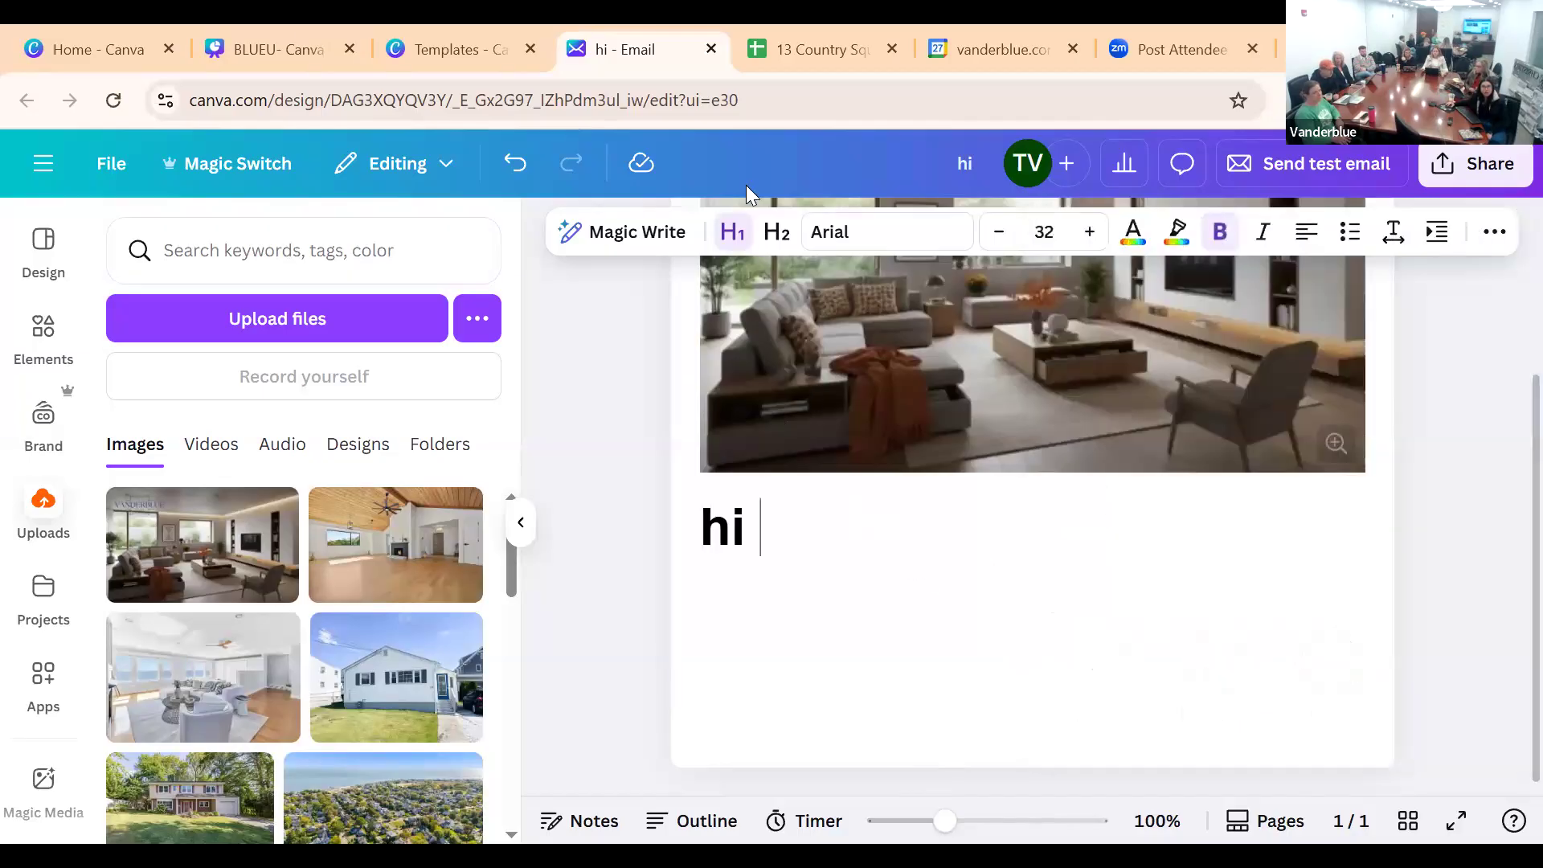
Switch to the BLUEU Canva training presentation, advance to the aerial neighborhood photo slide, and exit full-screen presenting
left_click(281, 32)
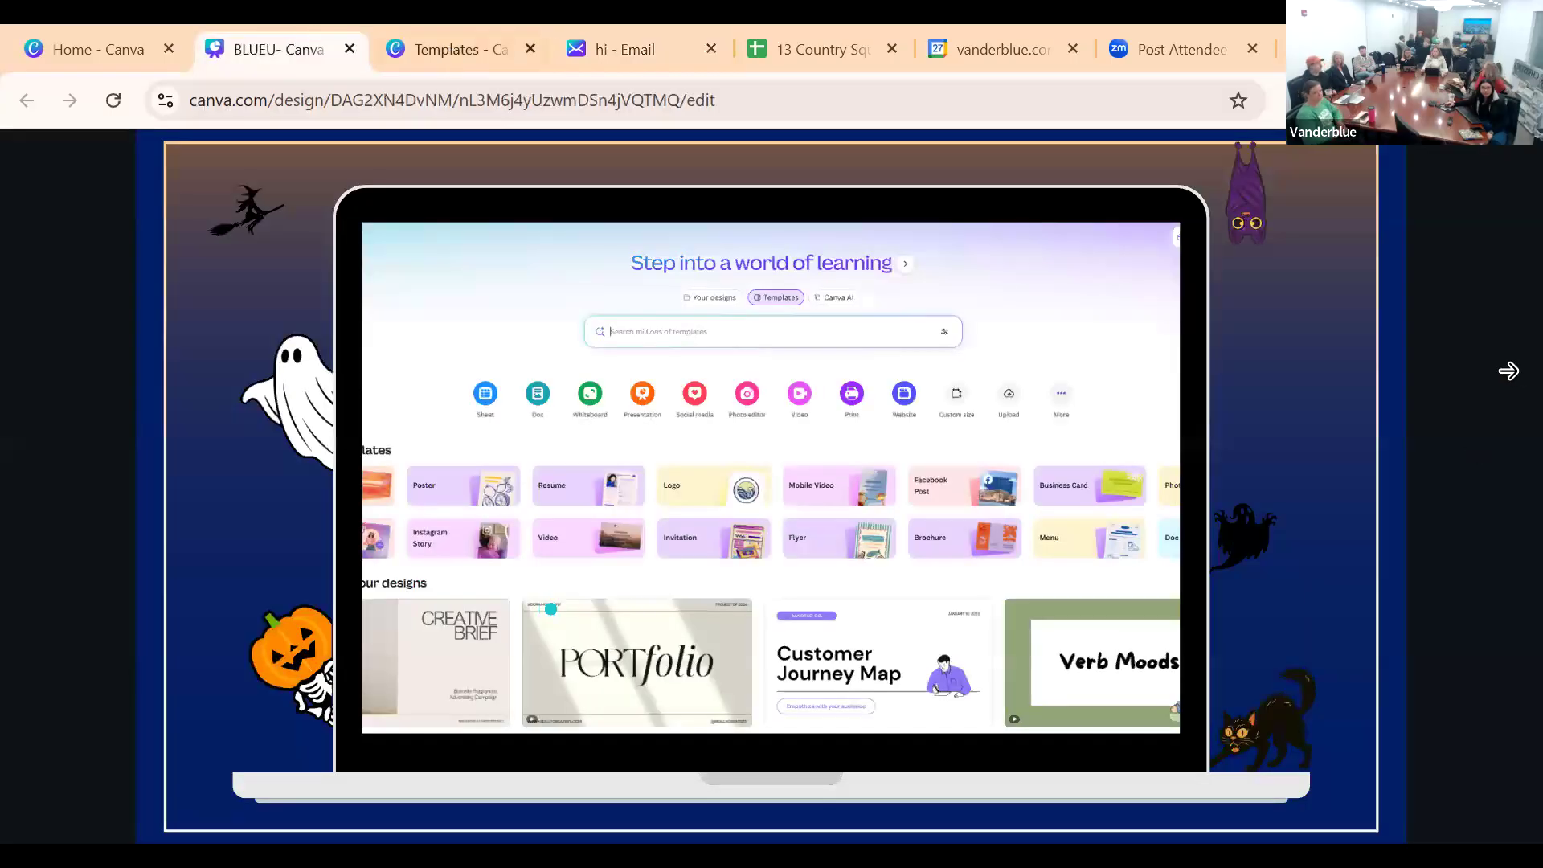
left_click(1508, 370)
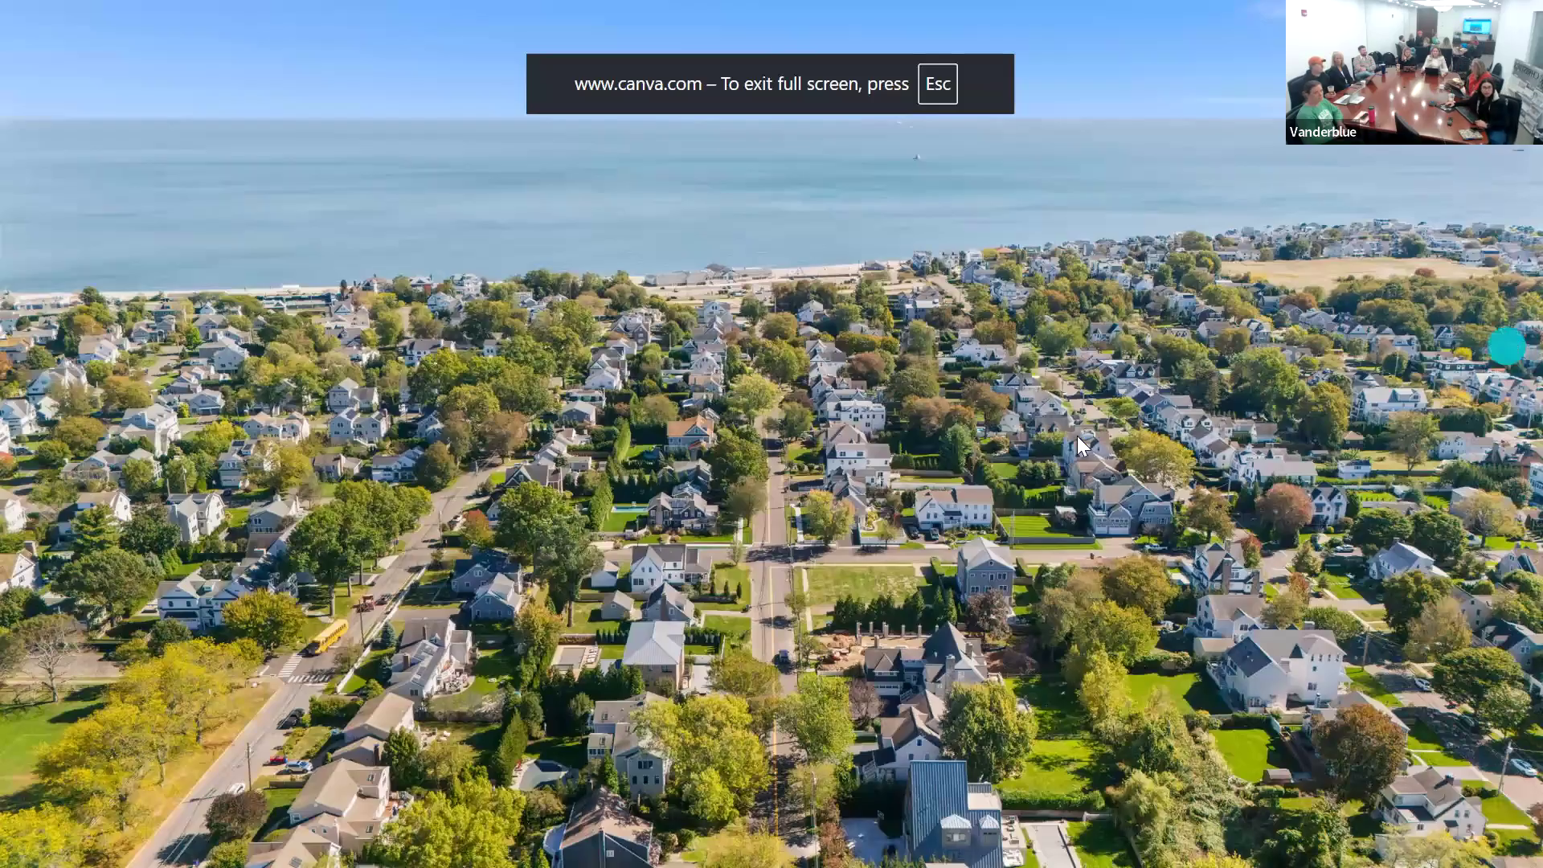
key("Escape")
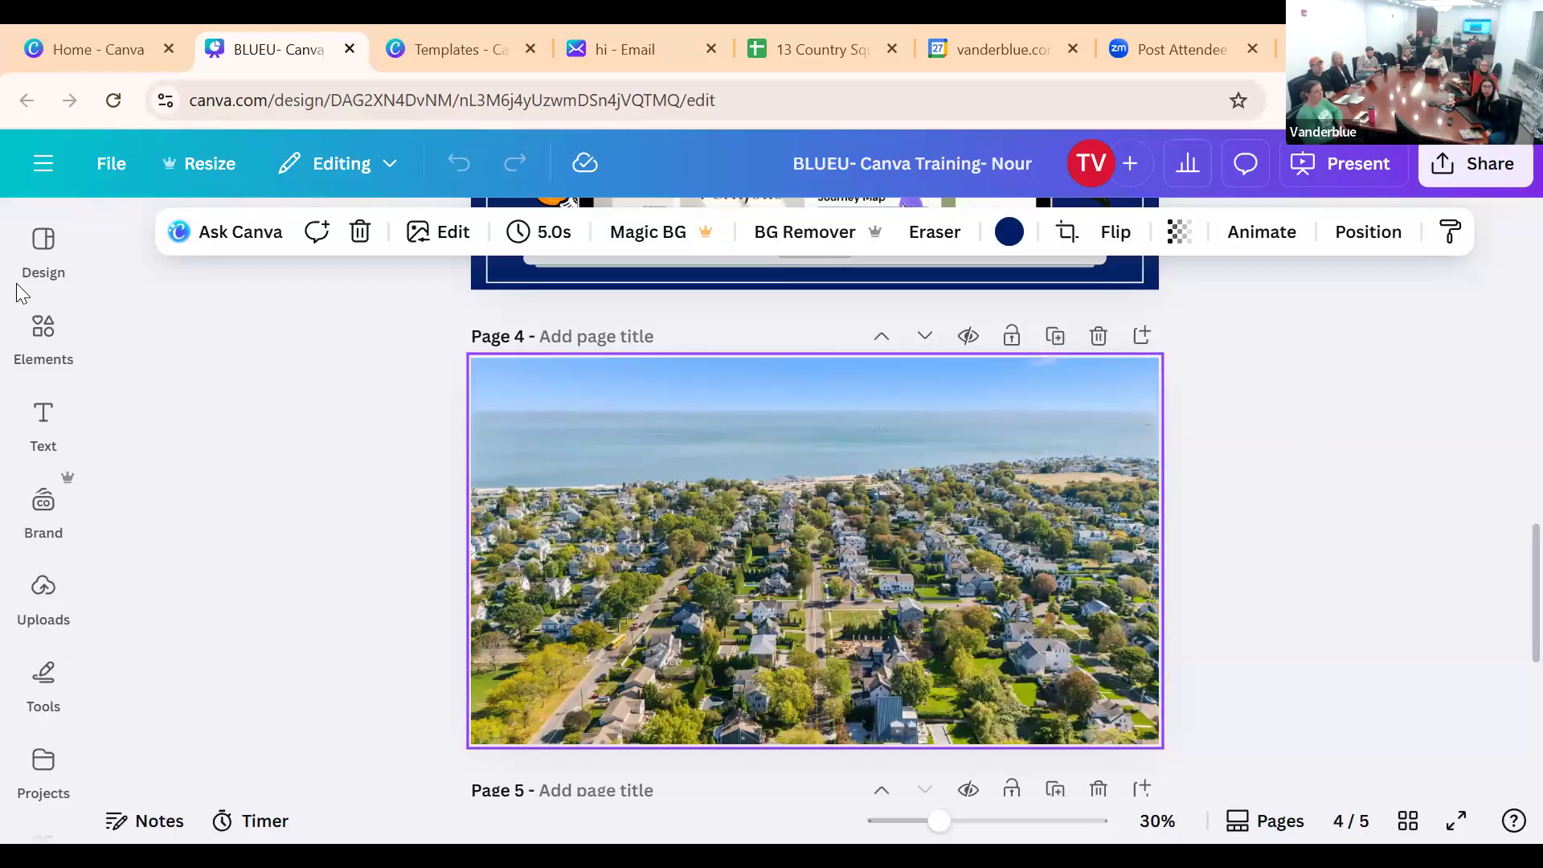
Browse the editor's design tools, including the text options and The Vanderblue Team's brand assets
left_click(44, 330)
left_click(945, 409)
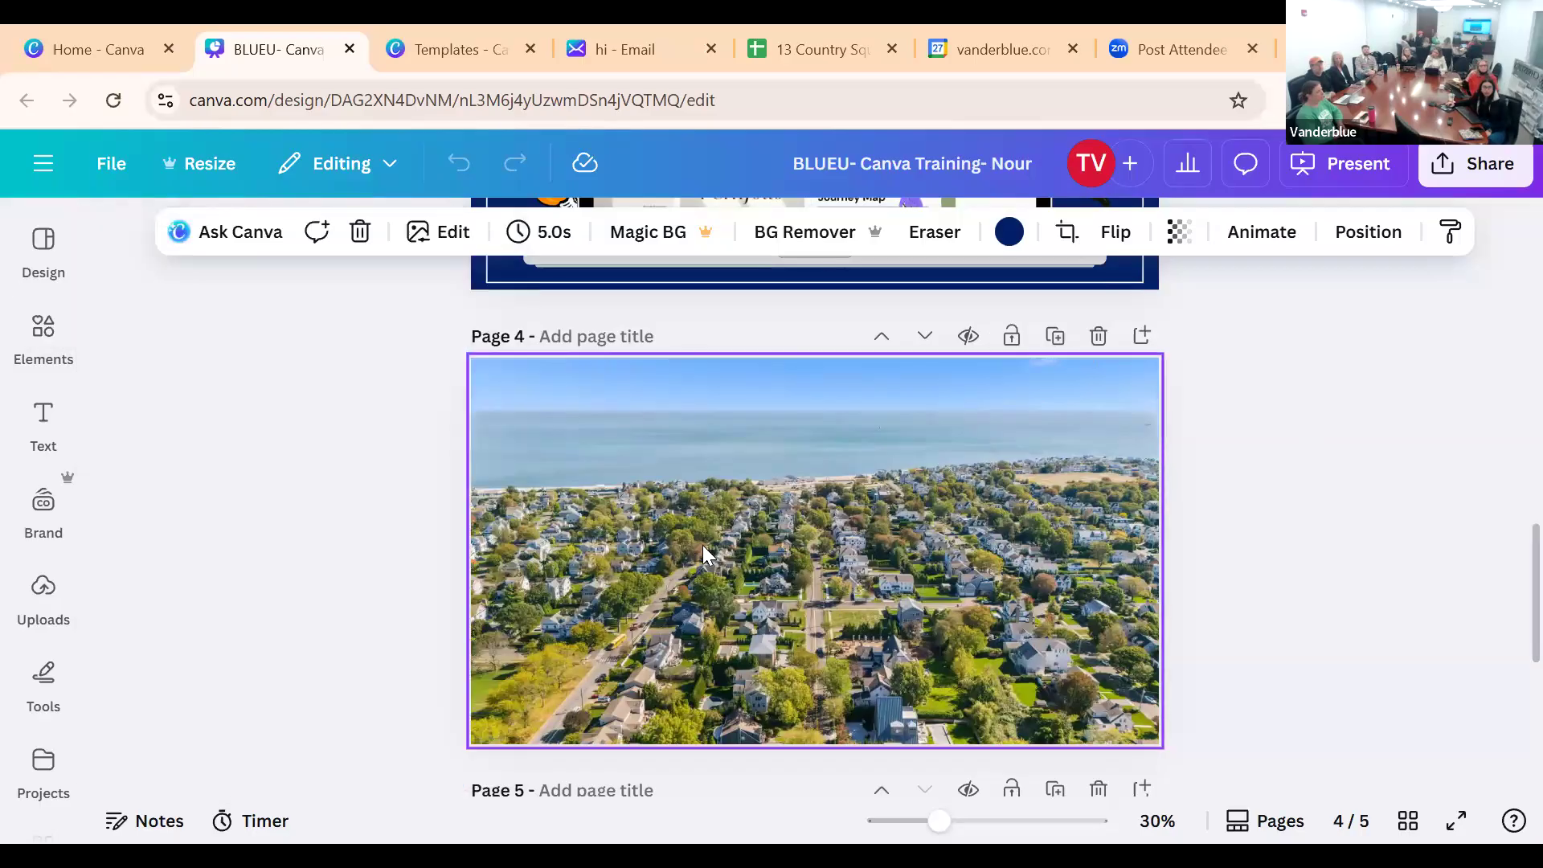
left_click(43, 426)
left_click(50, 368)
left_click(45, 418)
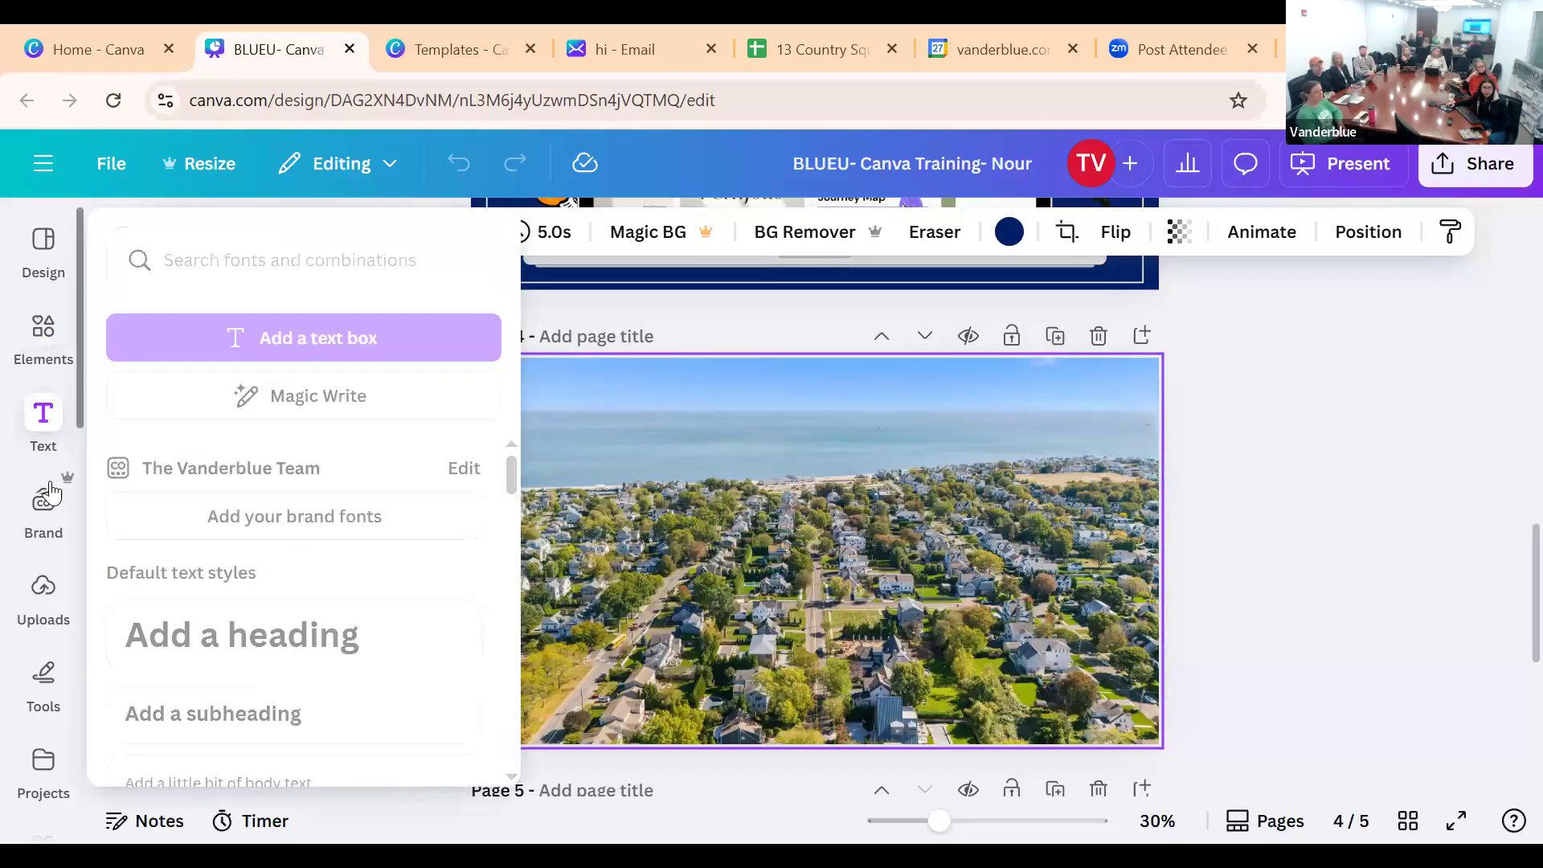
left_click(41, 529)
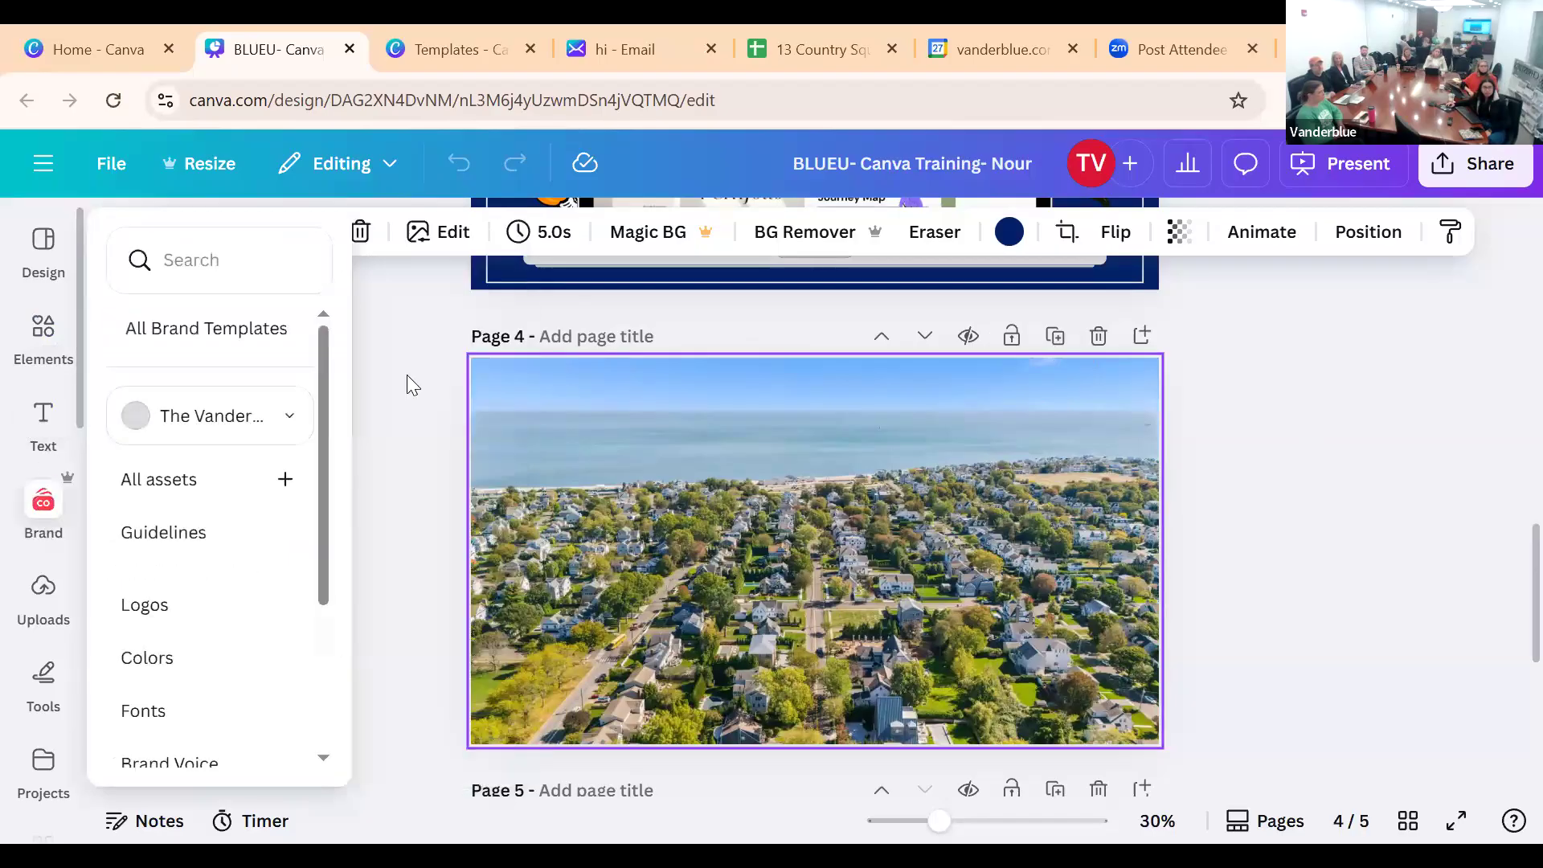
left_click(967, 447)
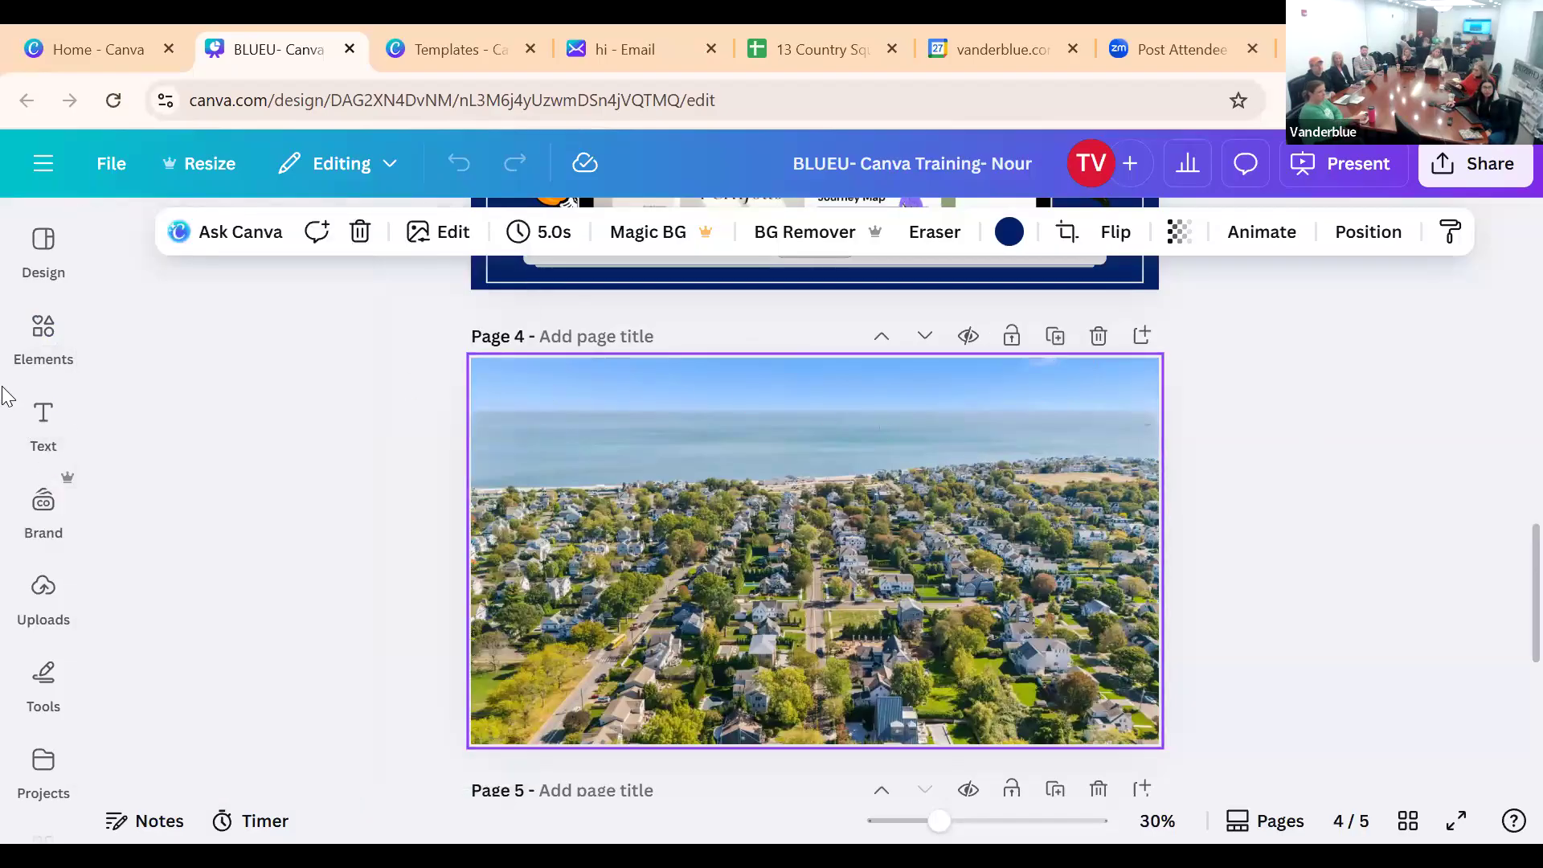
Add a subheading text box over the aerial photo on page 4, and clear the extra heading inserted below it
left_click(36, 422)
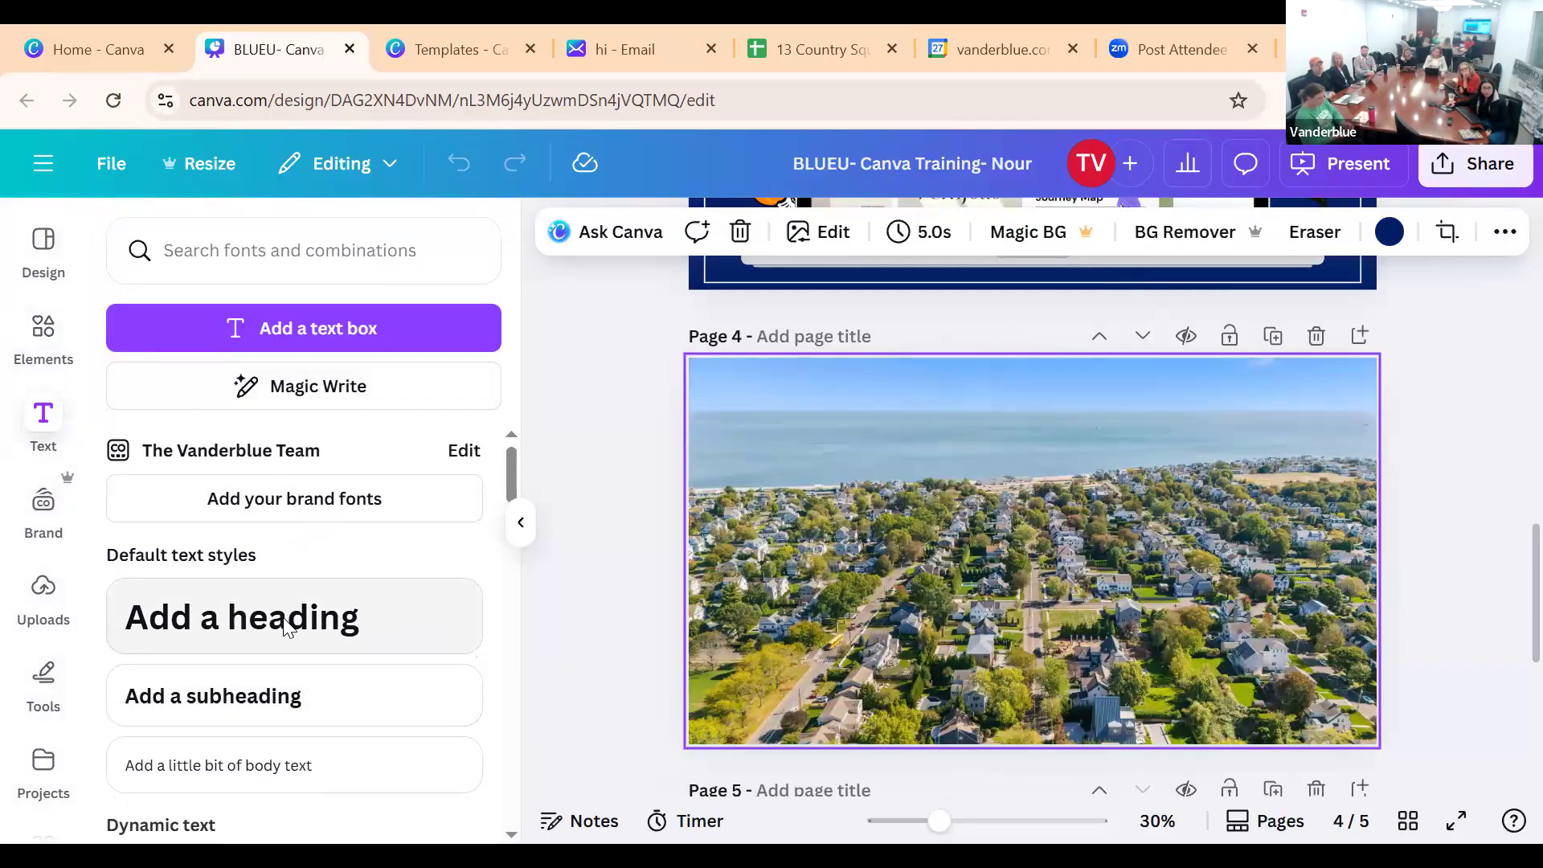
scroll(161, 563, "down", 2)
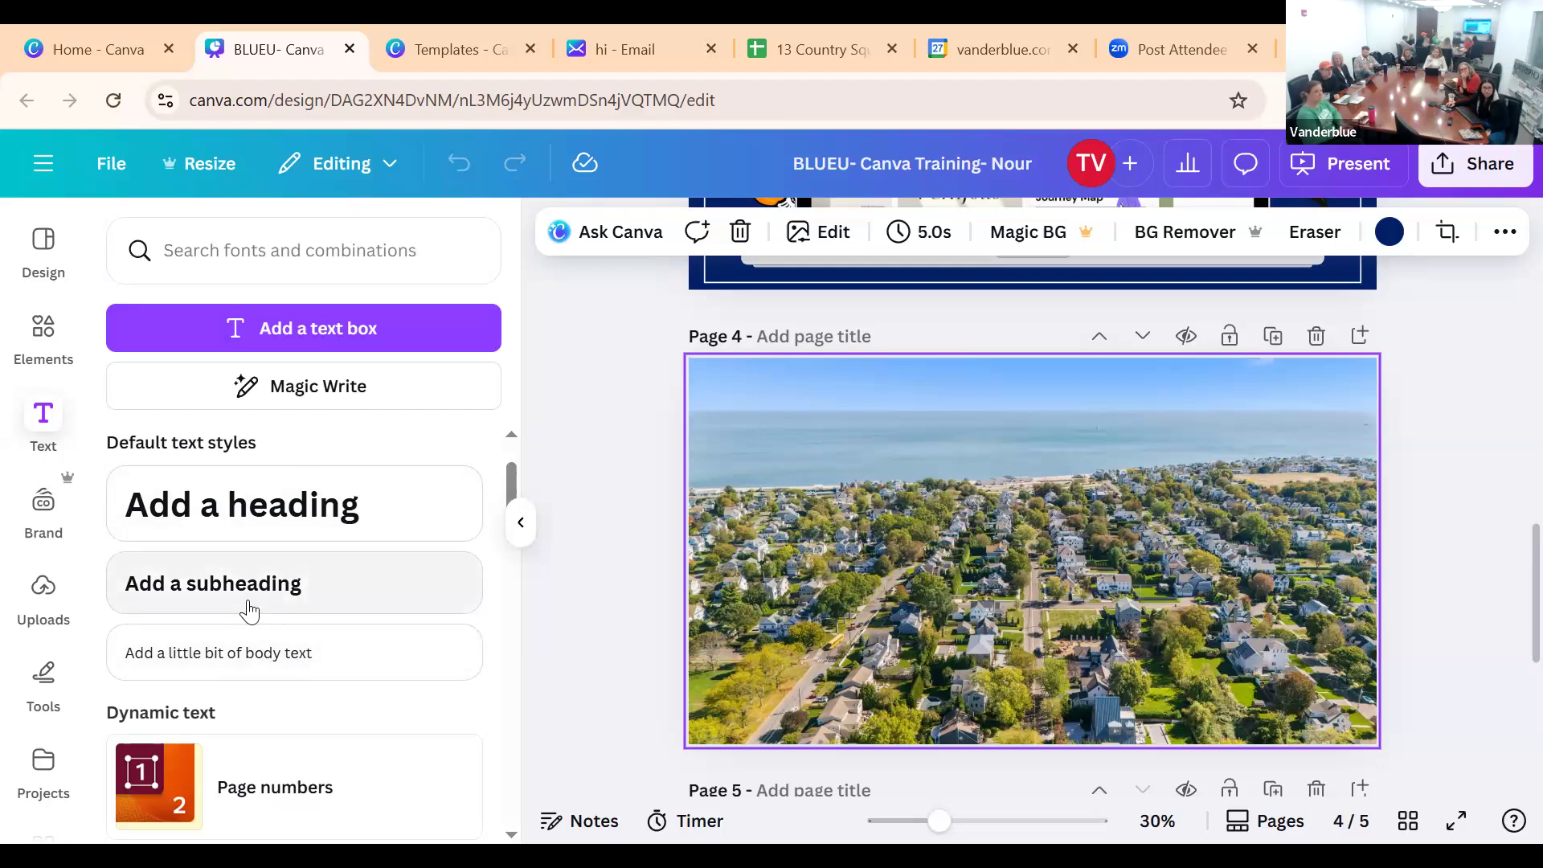
left_click(158, 608)
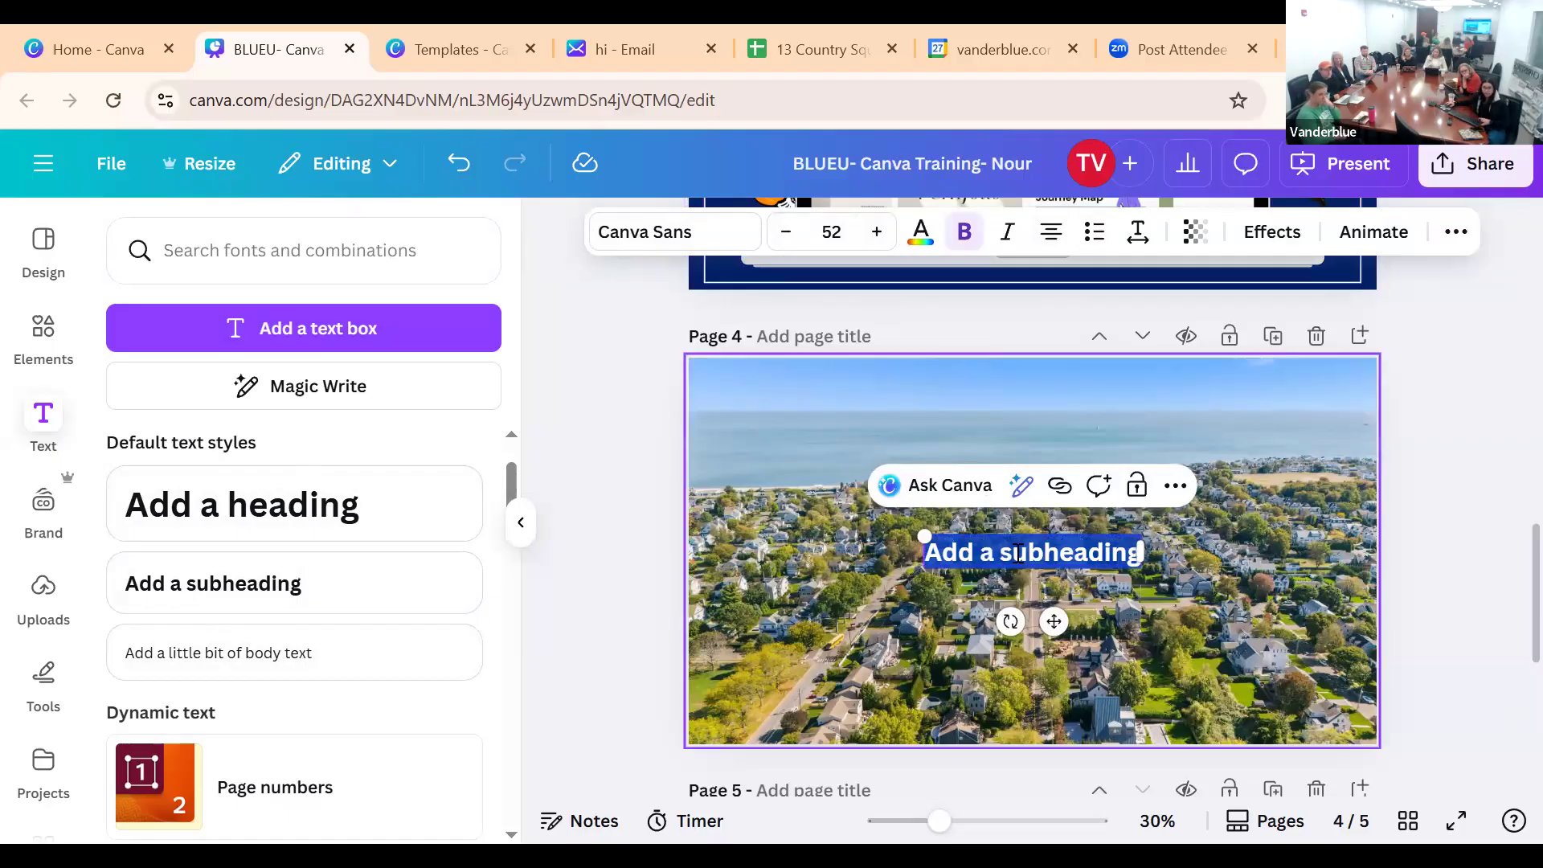
left_click(938, 551)
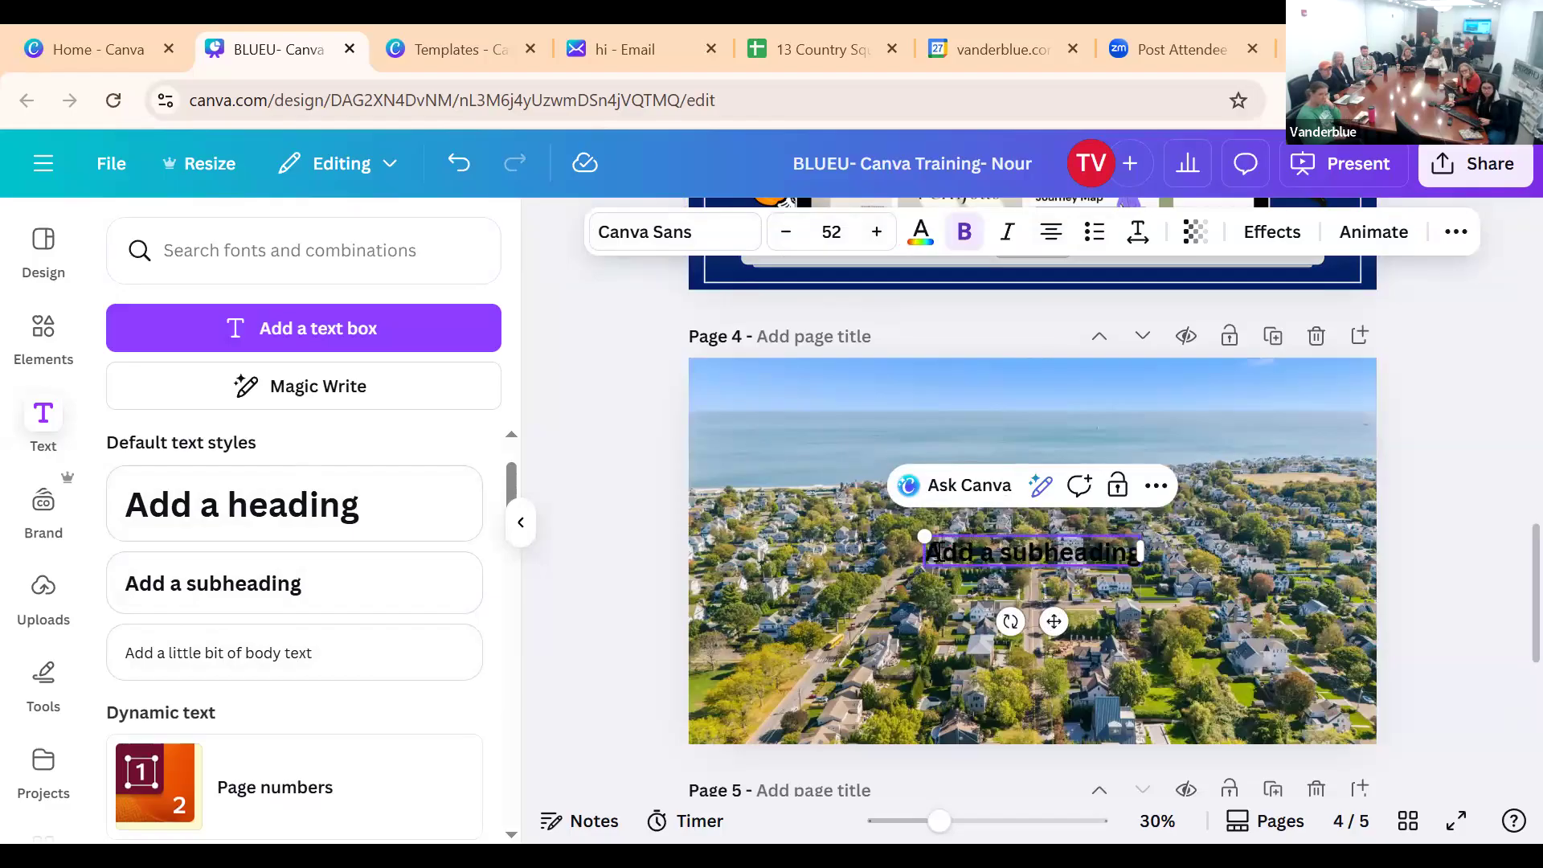
left_click(363, 511)
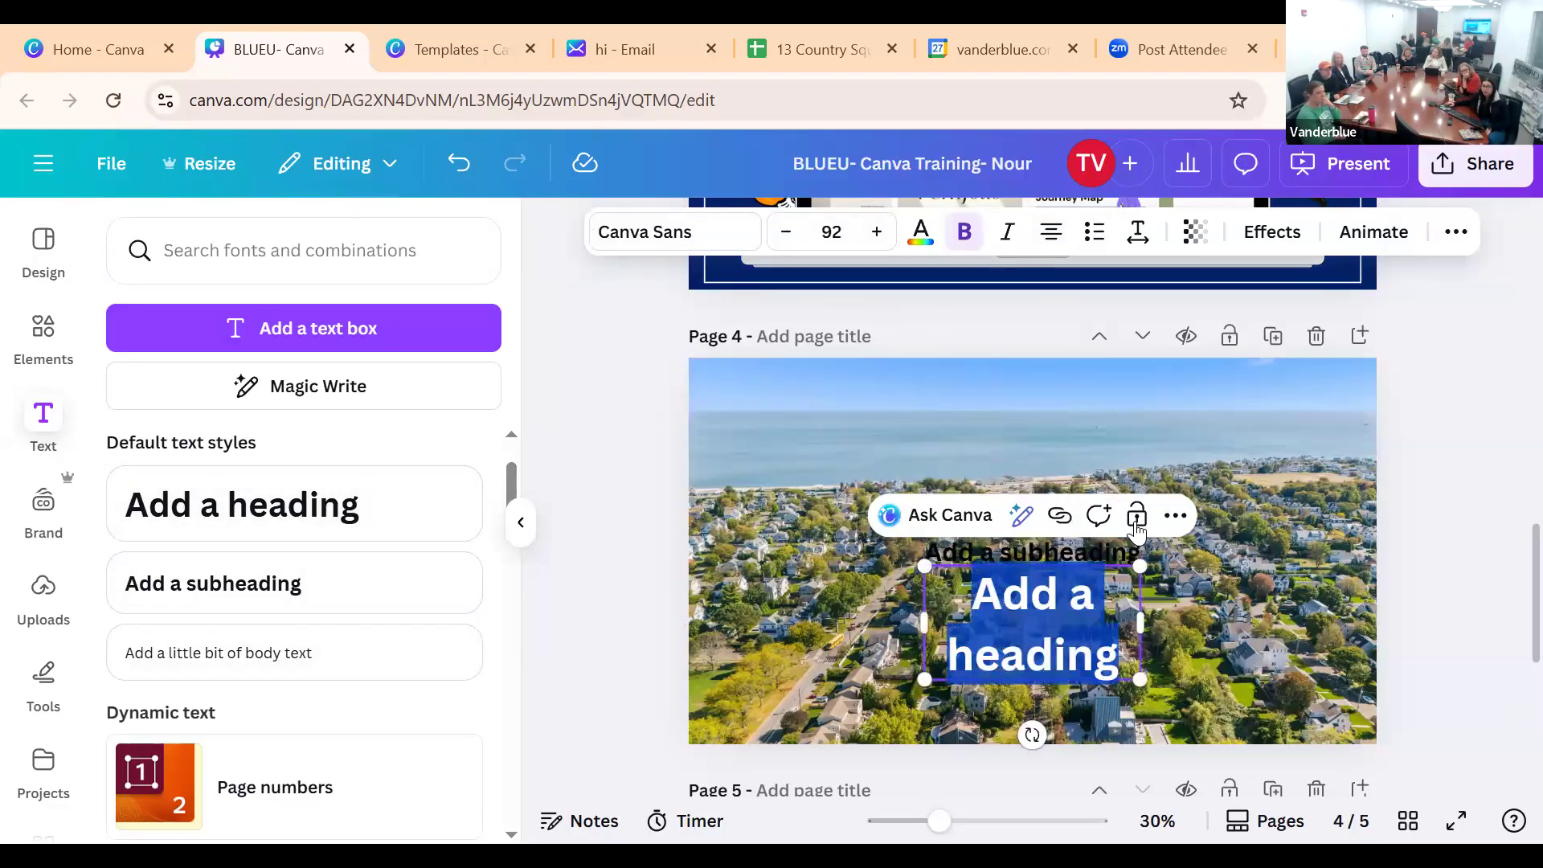
key("BackSpace")
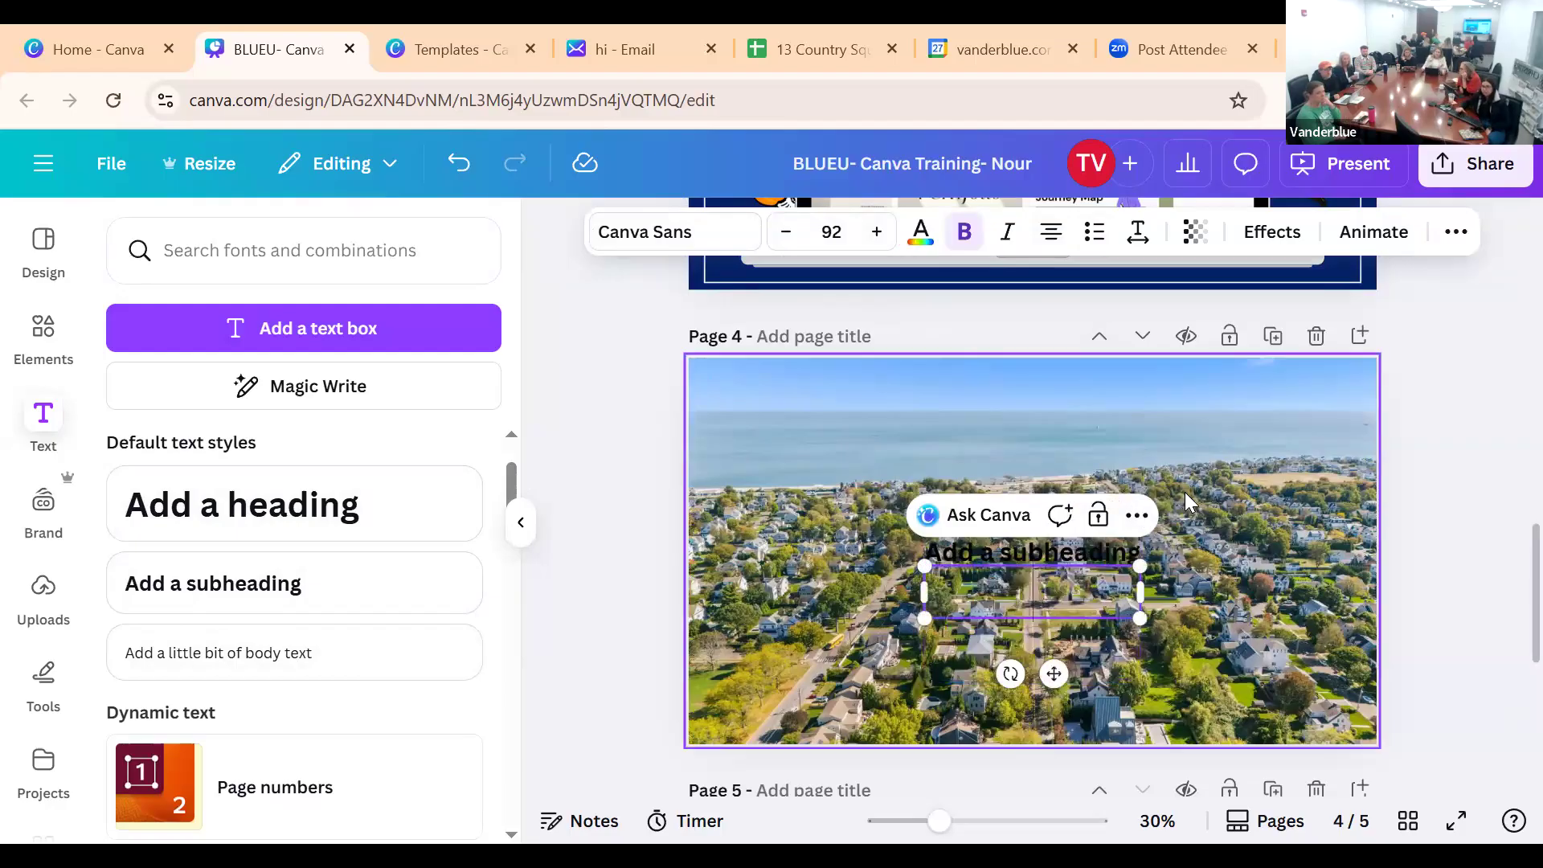
Move the subheading up to the horizon of the aerial photo and set its font size to 51
left_click(1019, 547)
left_click_drag(1019, 547, 952, 414)
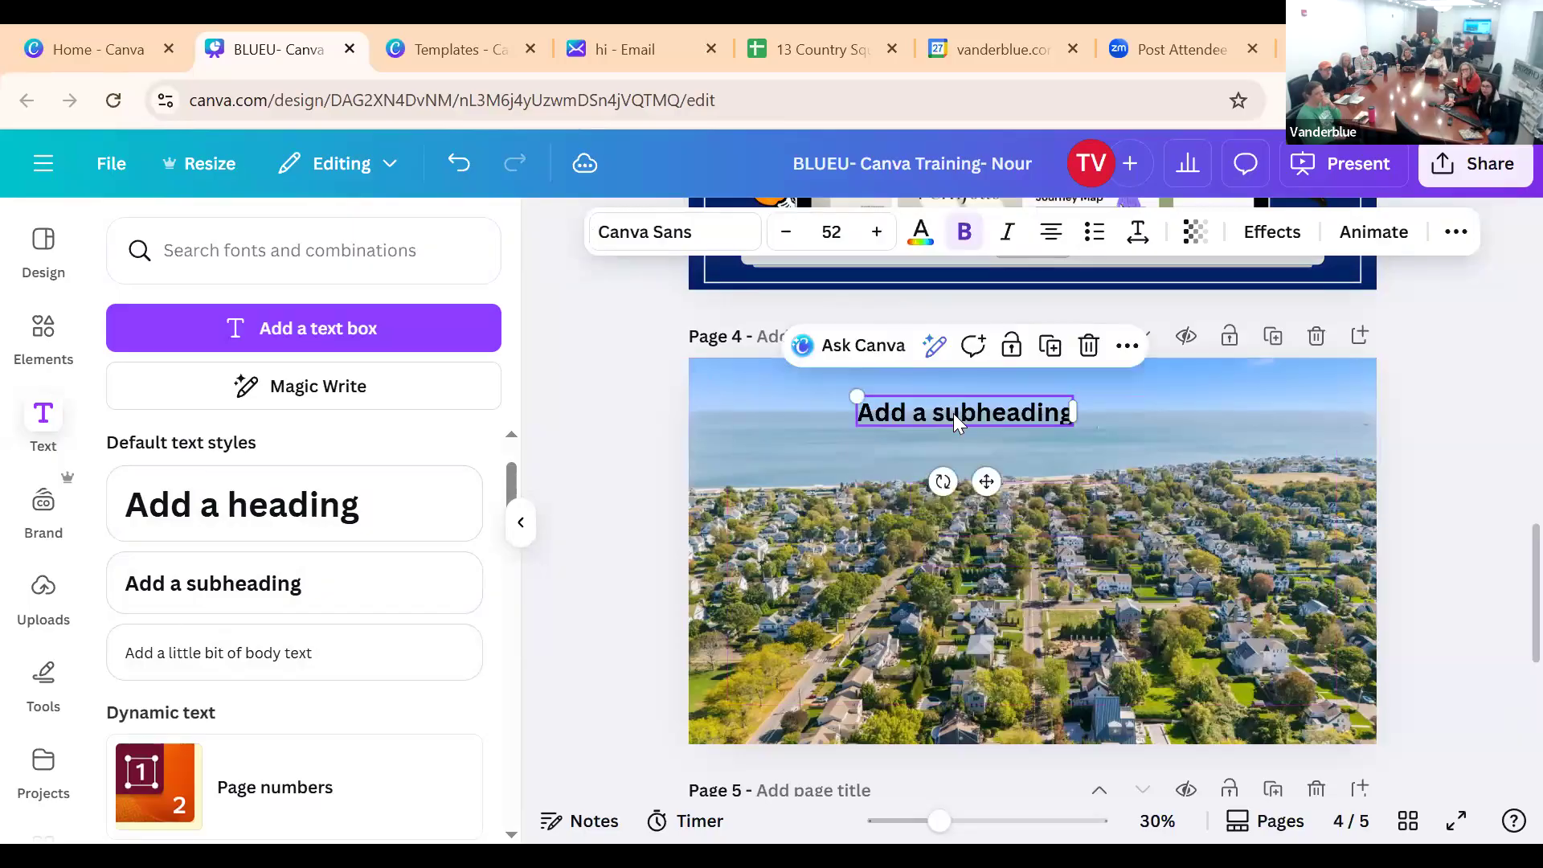
double_click(953, 413)
left_click(785, 232)
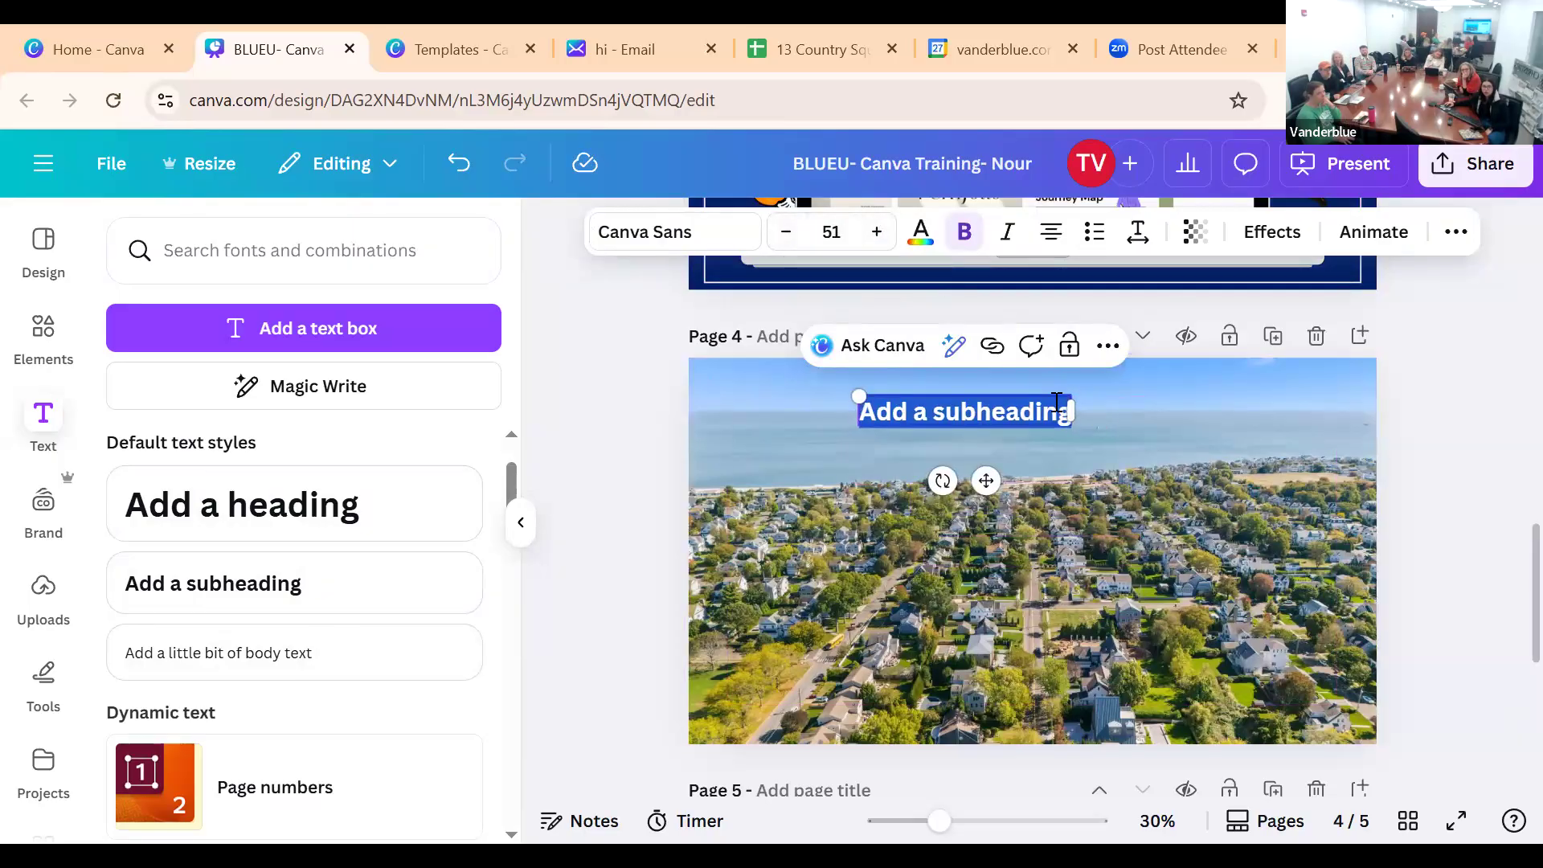
Replace the subheading's placeholder text with "New Construction - Beach Area"
left_click(876, 422)
left_click_drag(867, 406, 1109, 403)
type("Neew")
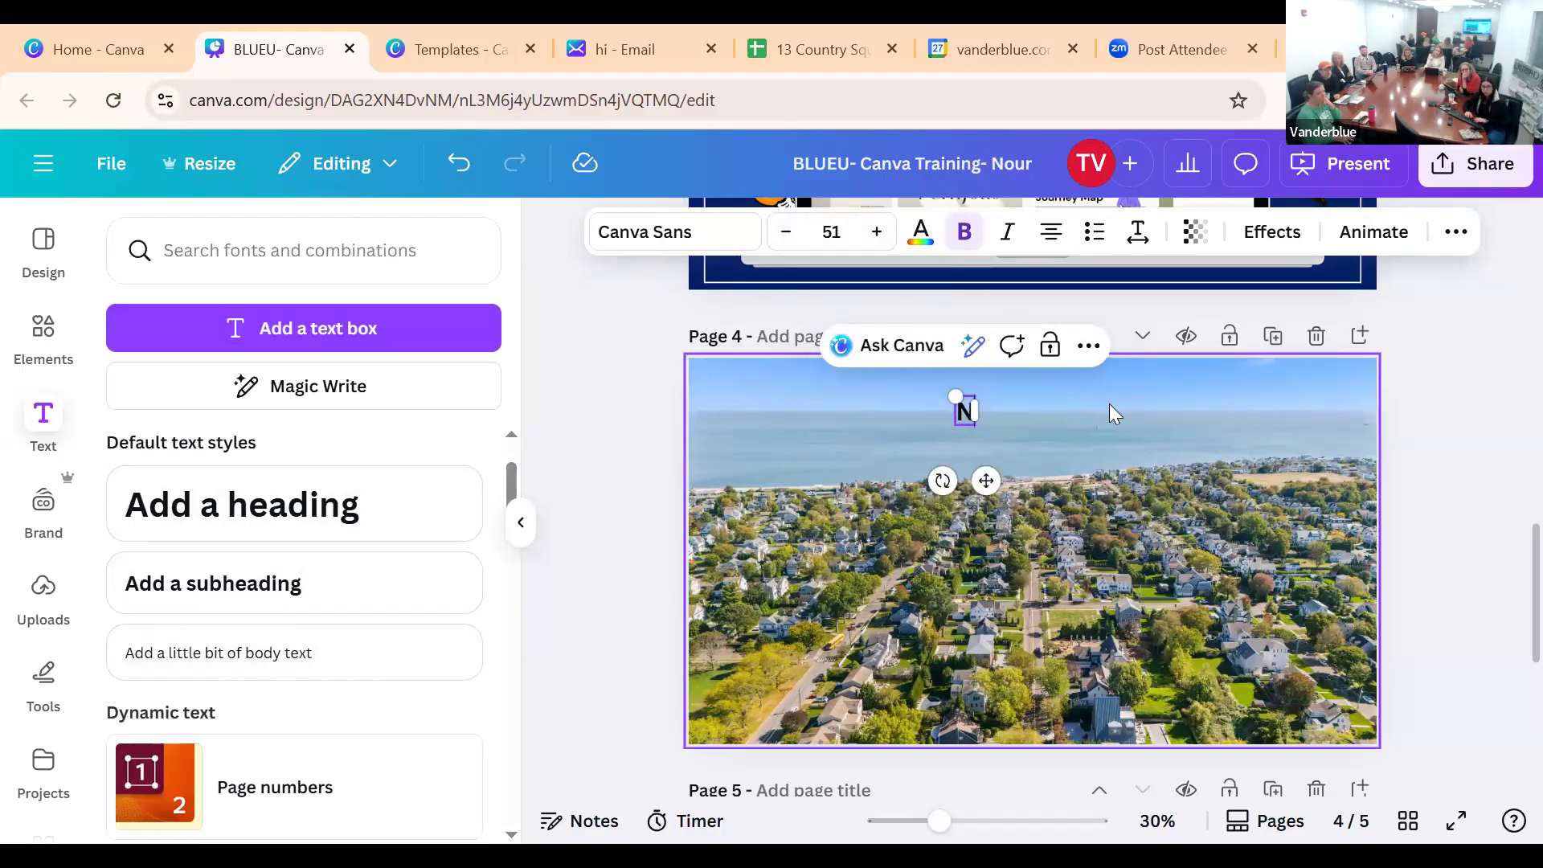
key("BackSpace")
key("BackSpace")
type("w")
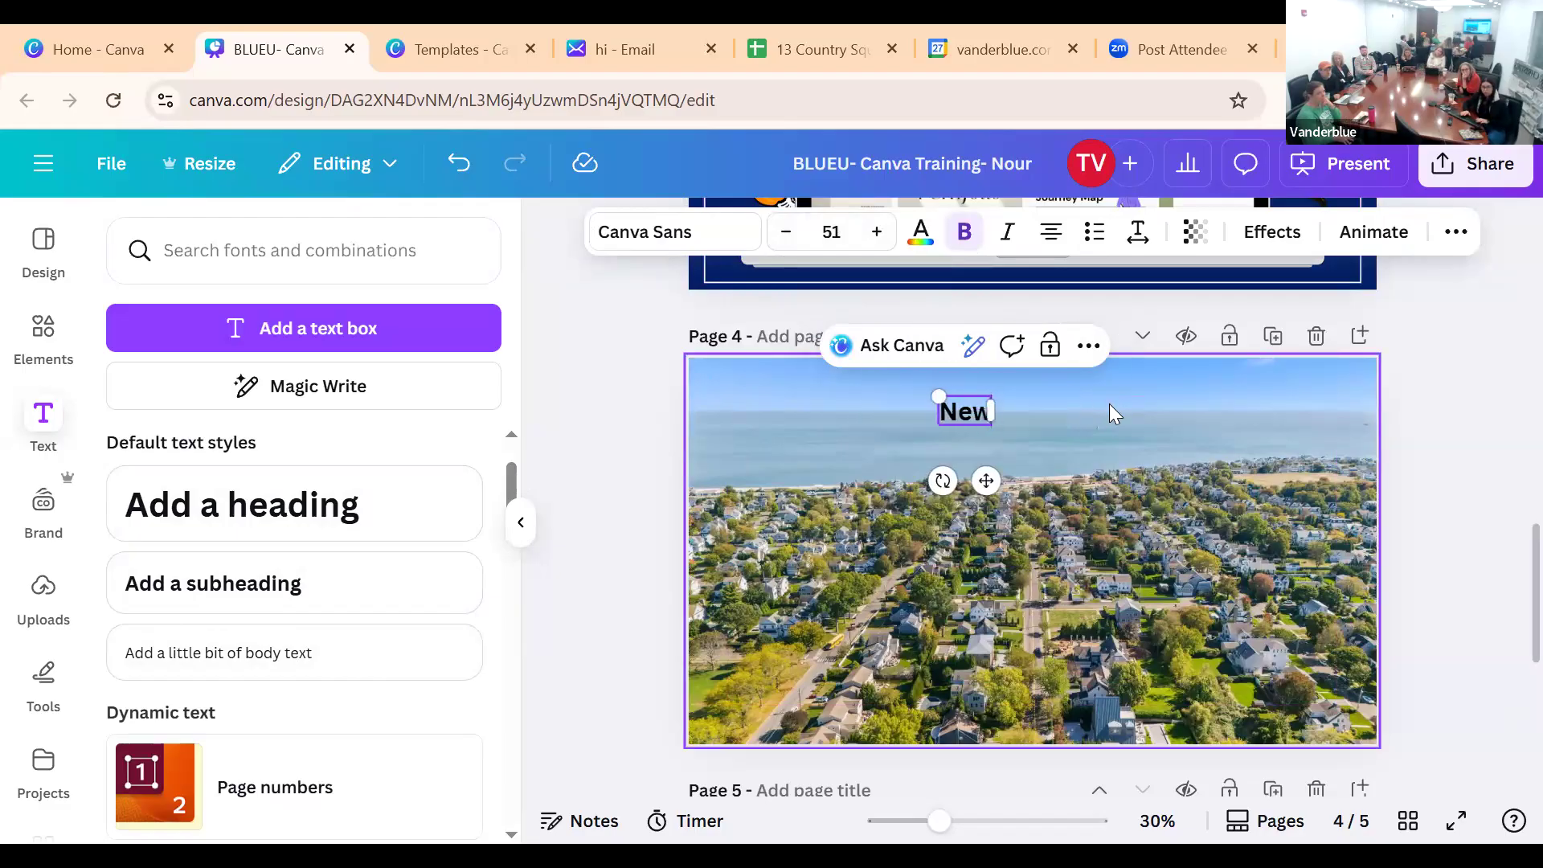
type(" Cont")
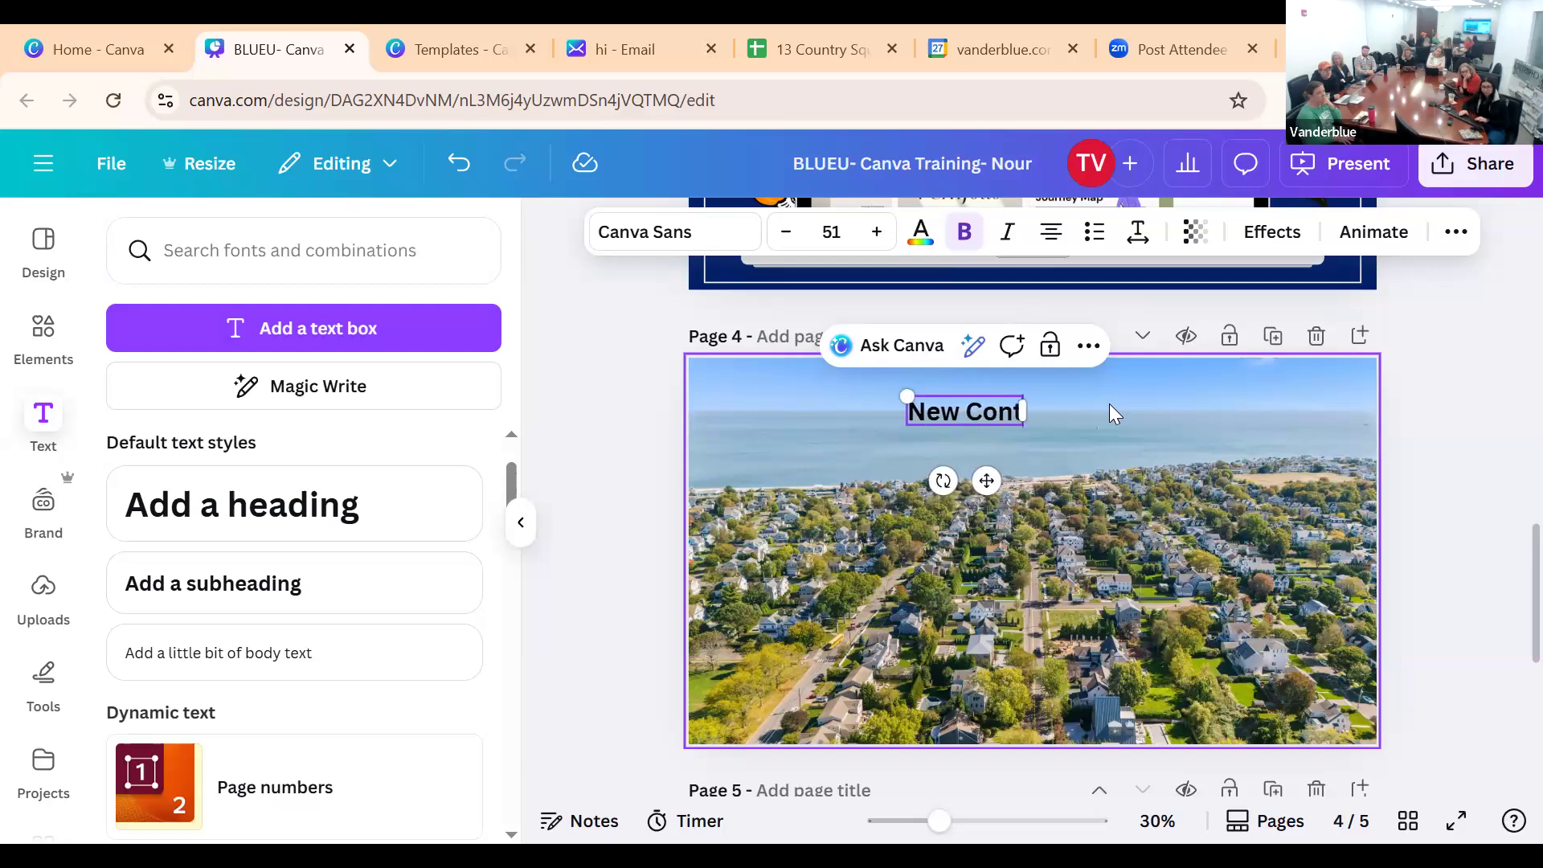
key("BackSpace")
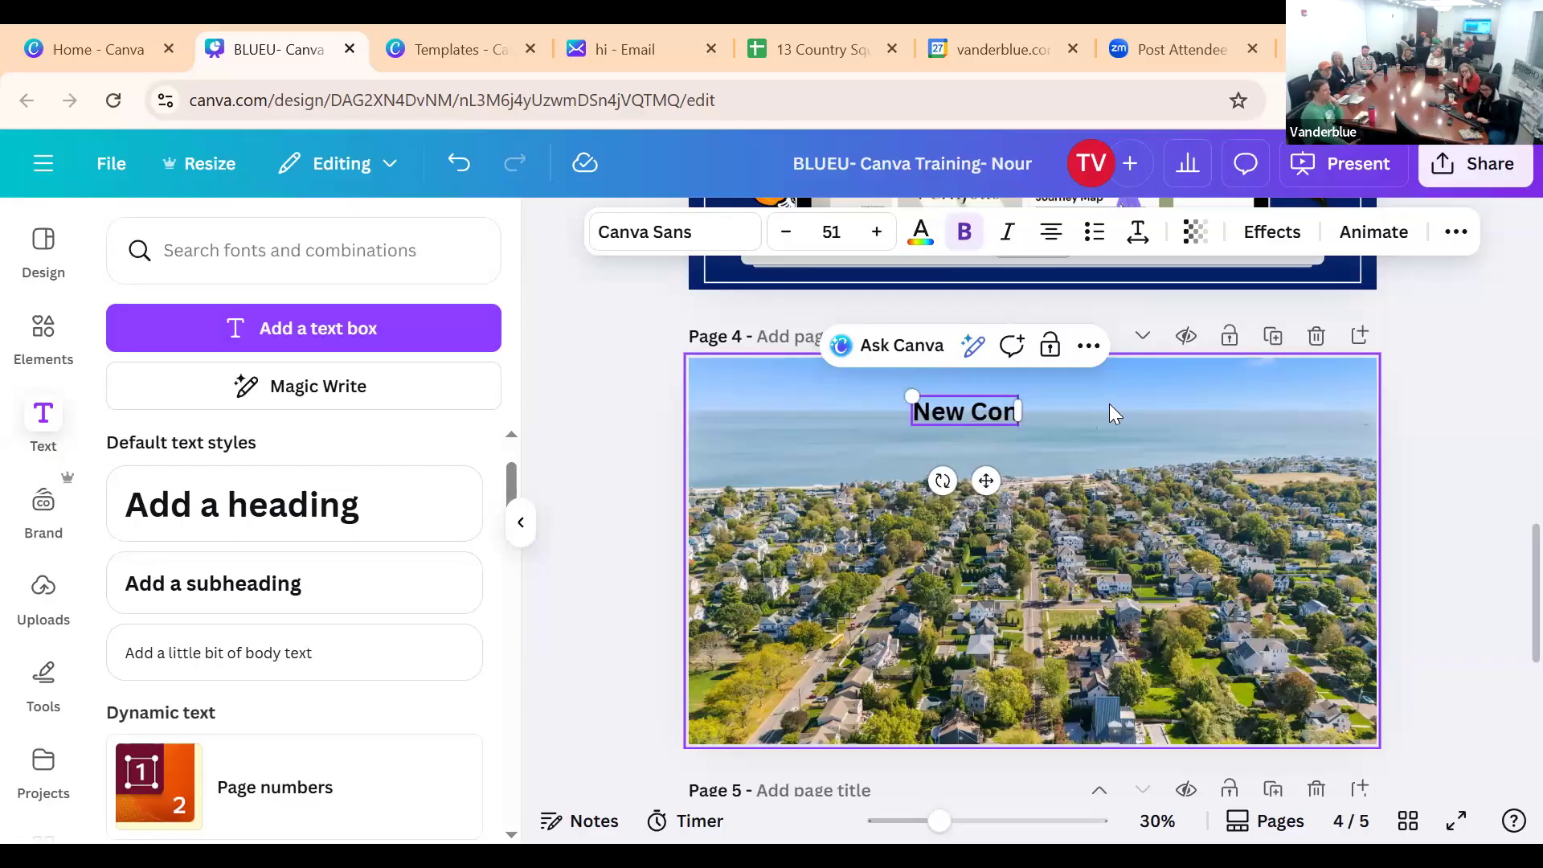
type("struct")
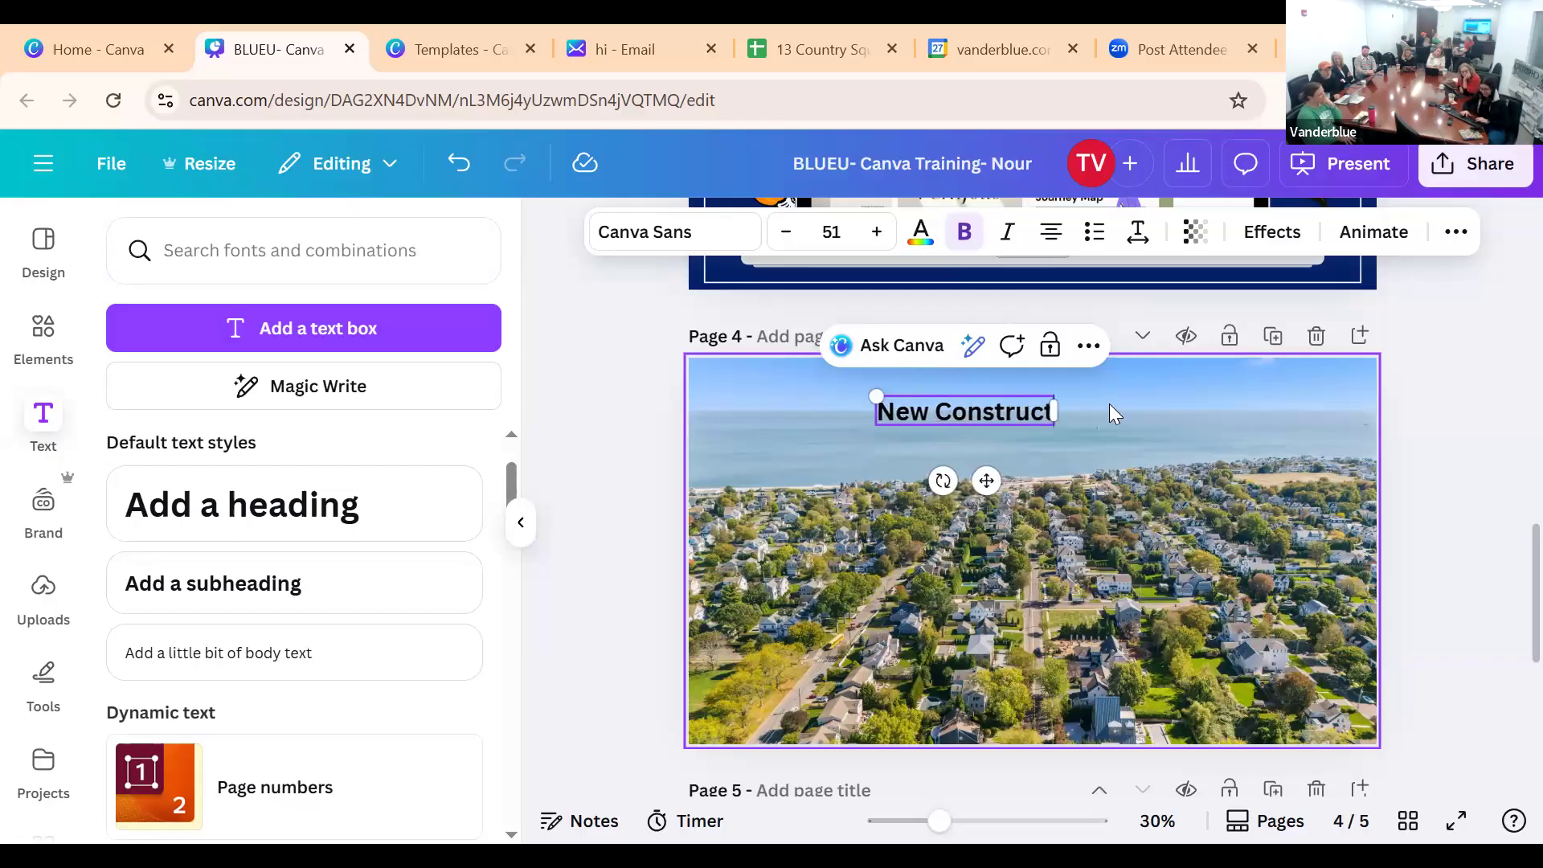
type("ion")
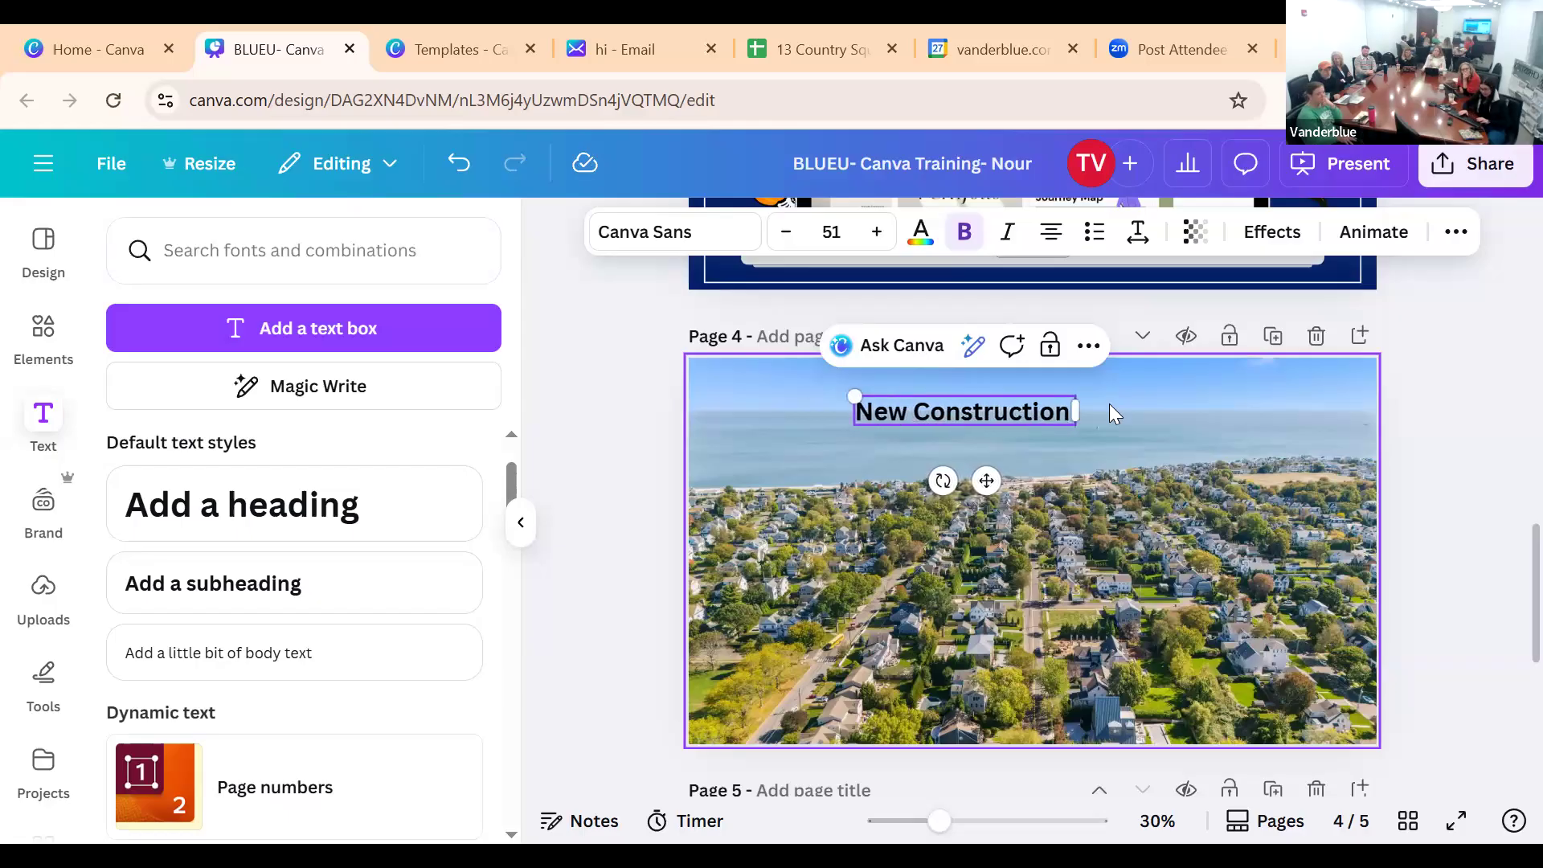
type(" - bEAC")
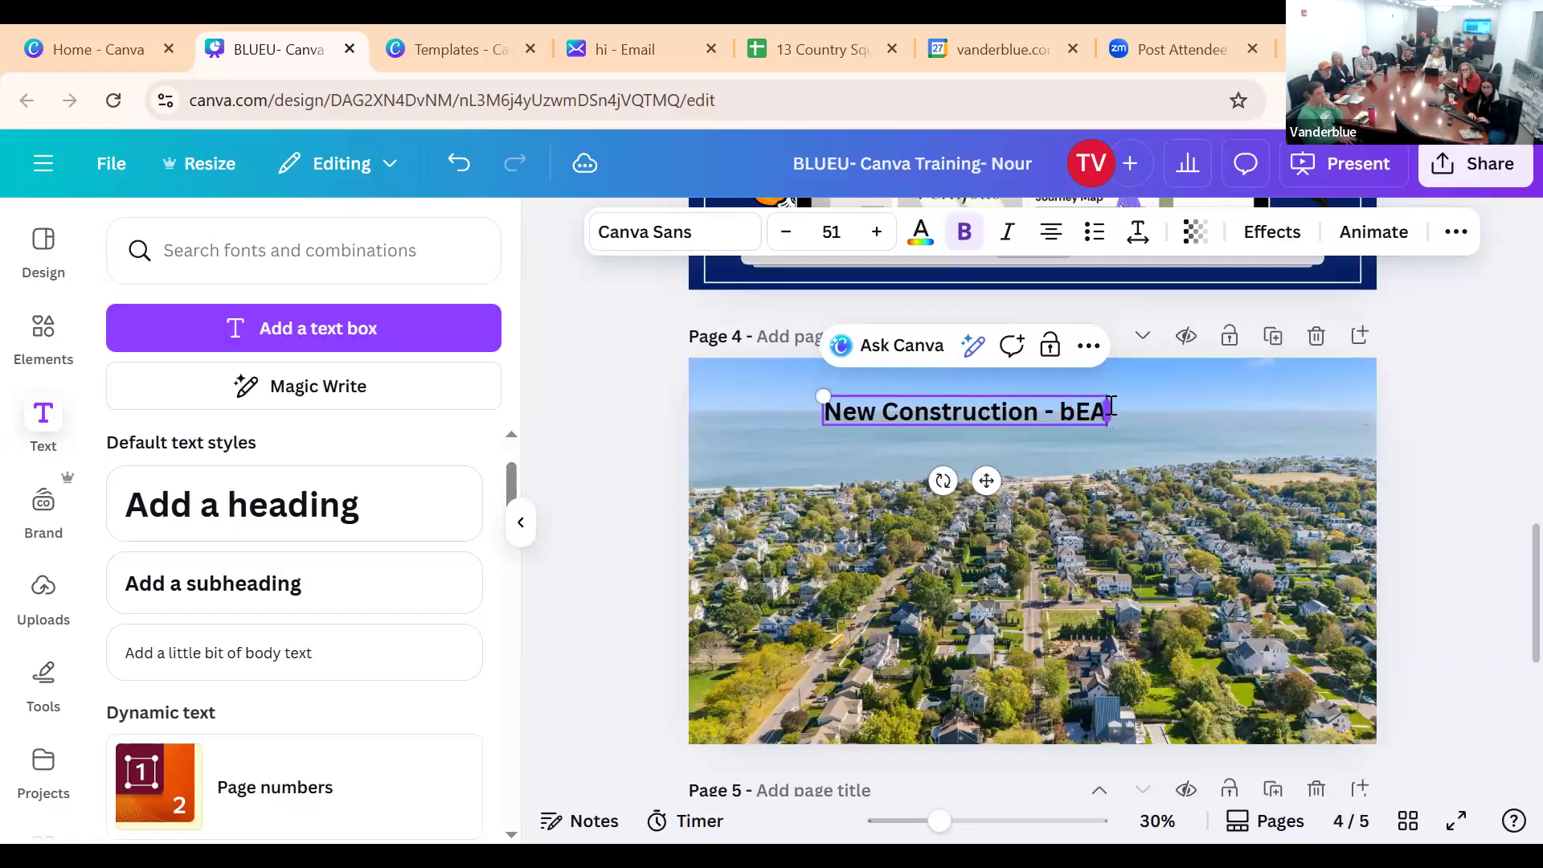
key("BackSpace")
key("BackSpace")
key("BackSpace")
key("BackSpace")
type("Beach Area")
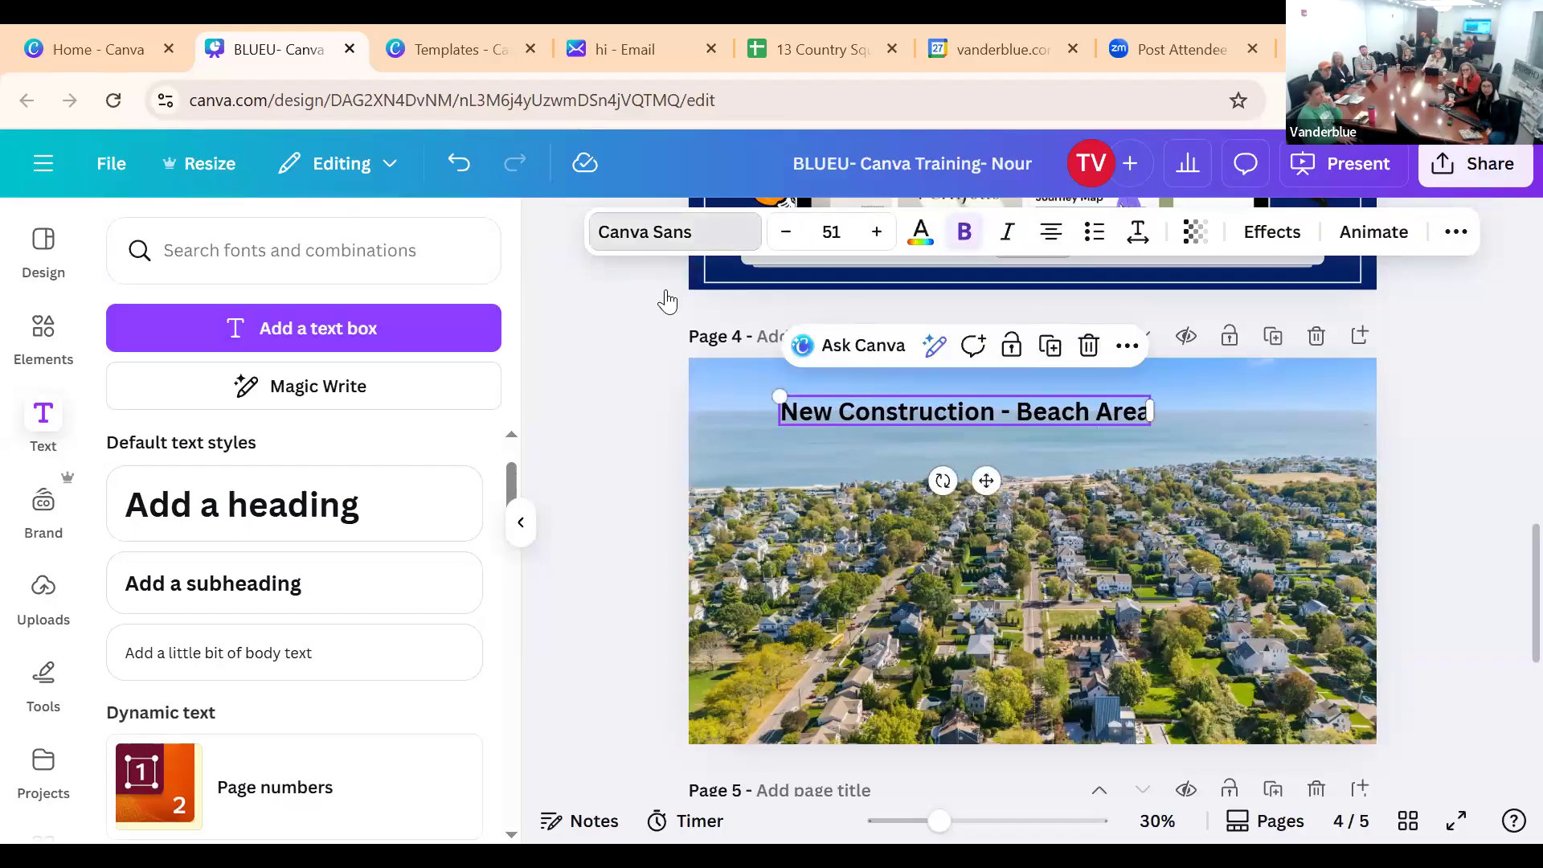
Browse the available fonts and set the "New Construction - Beach Area" text to The Seasons
scroll(341, 600, "down", 10)
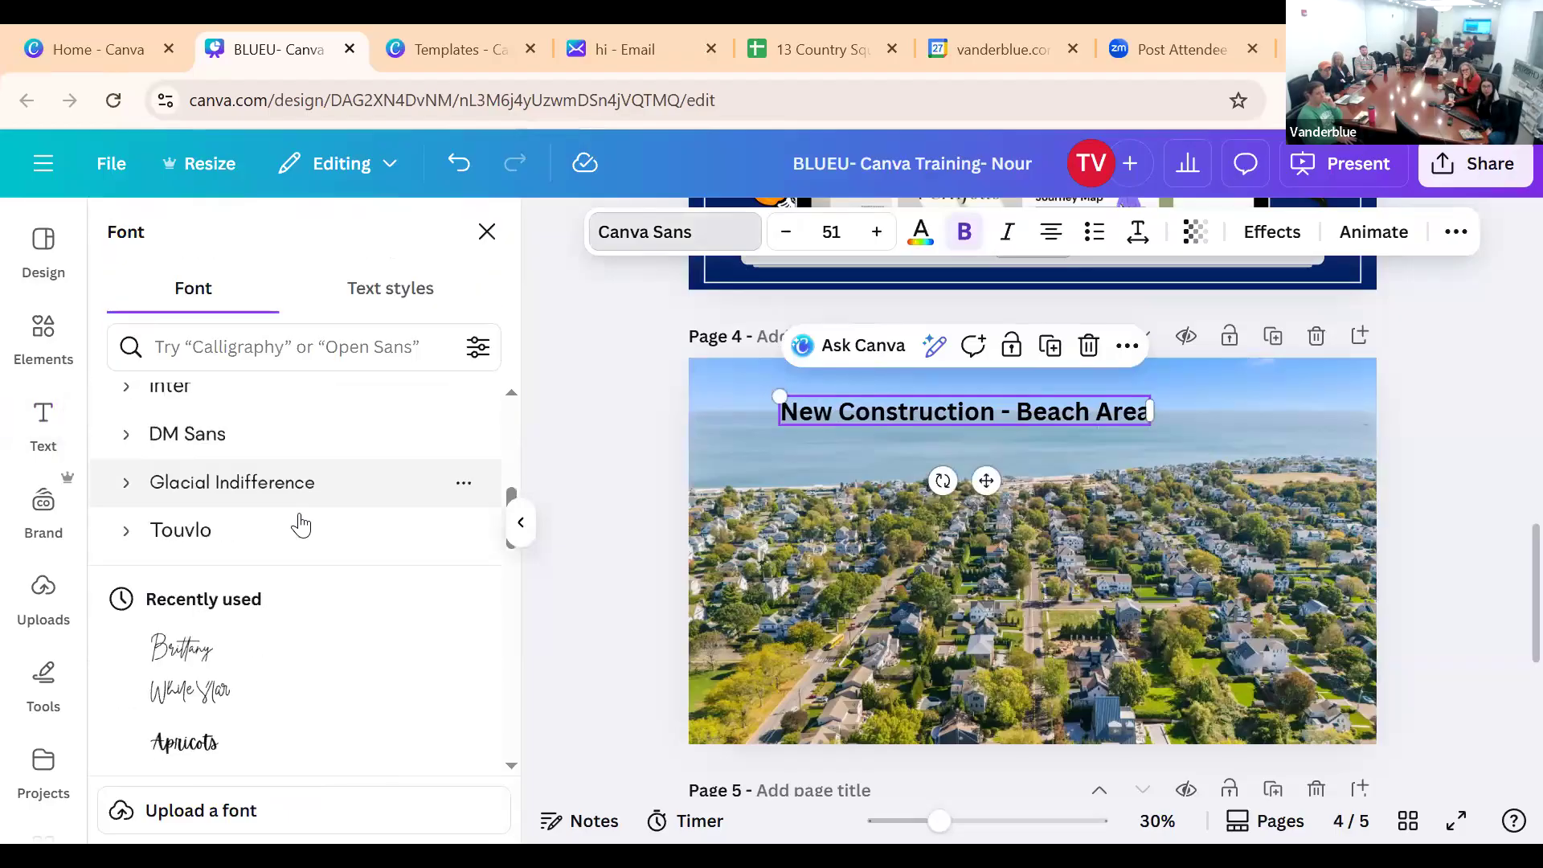
scroll(320, 567, "up", 10)
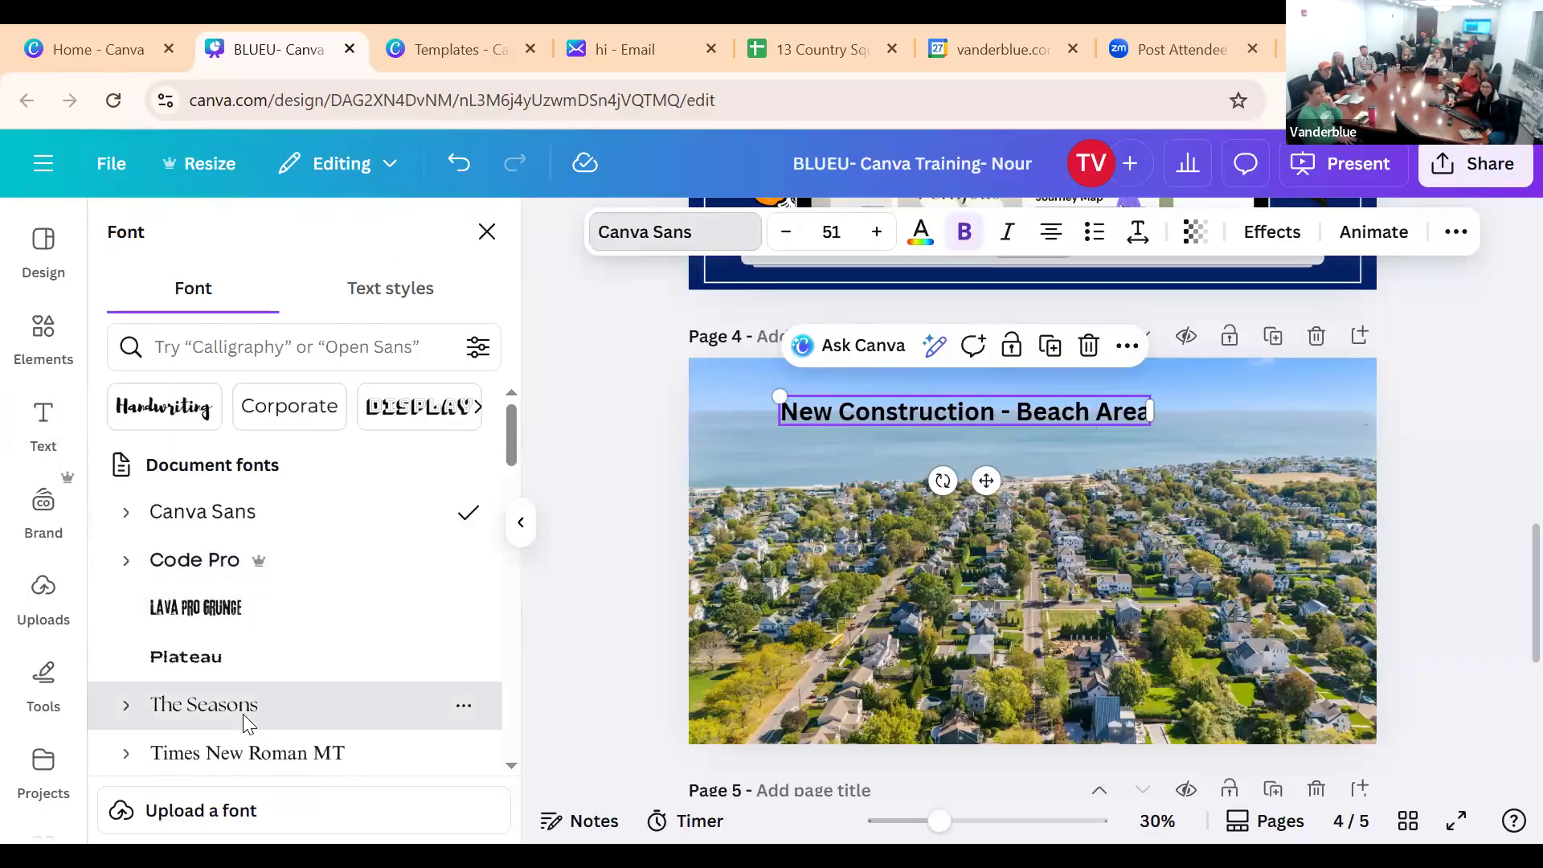
left_click(204, 705)
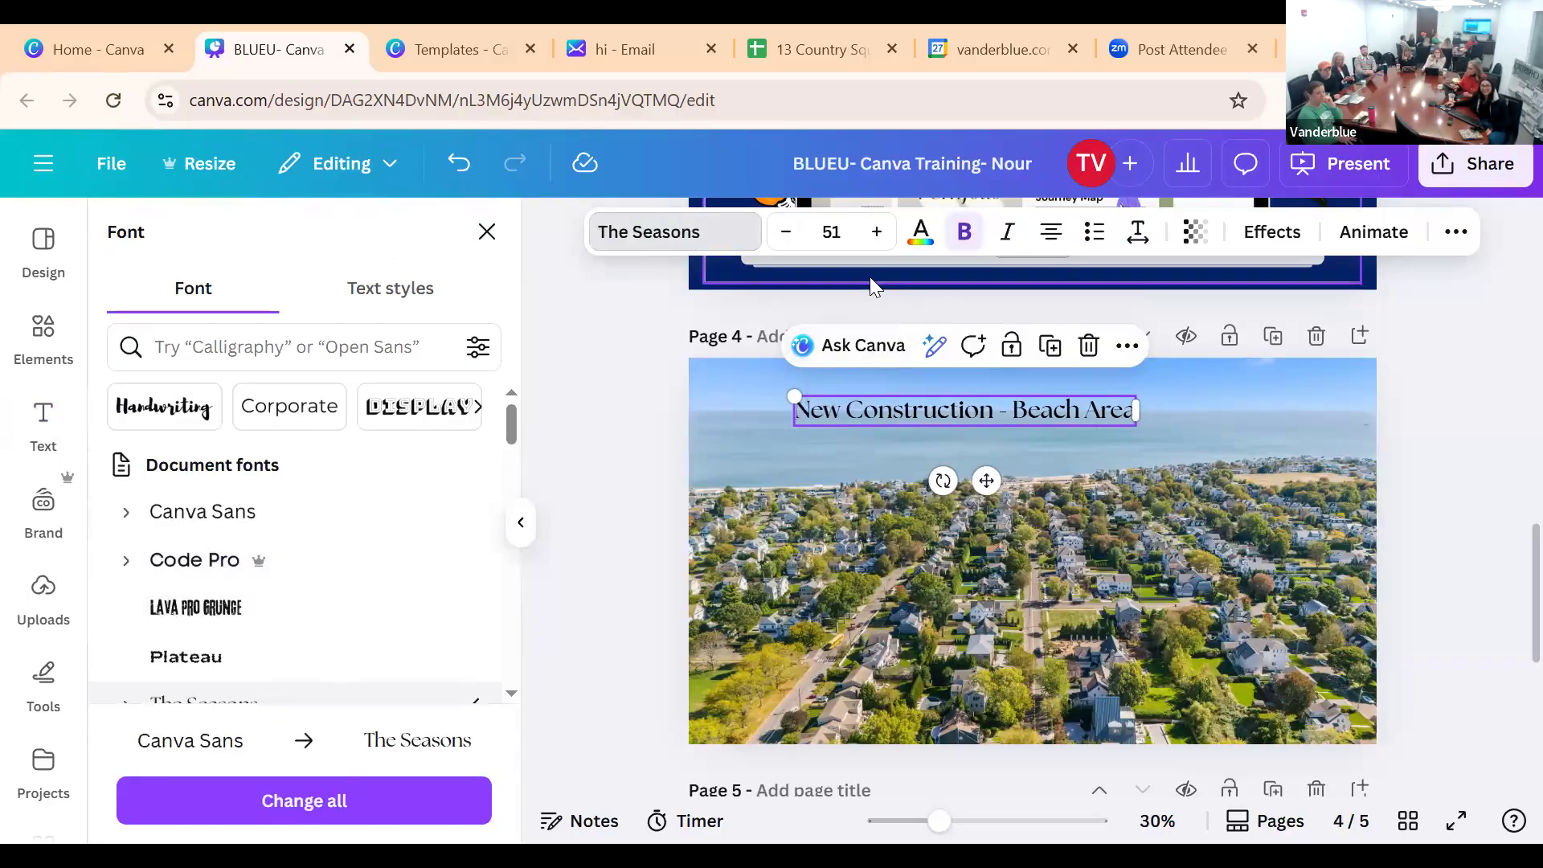
Browse the text colors and set the "New Construction - Beach Area" text to the dark navy blue document color
left_click(921, 231)
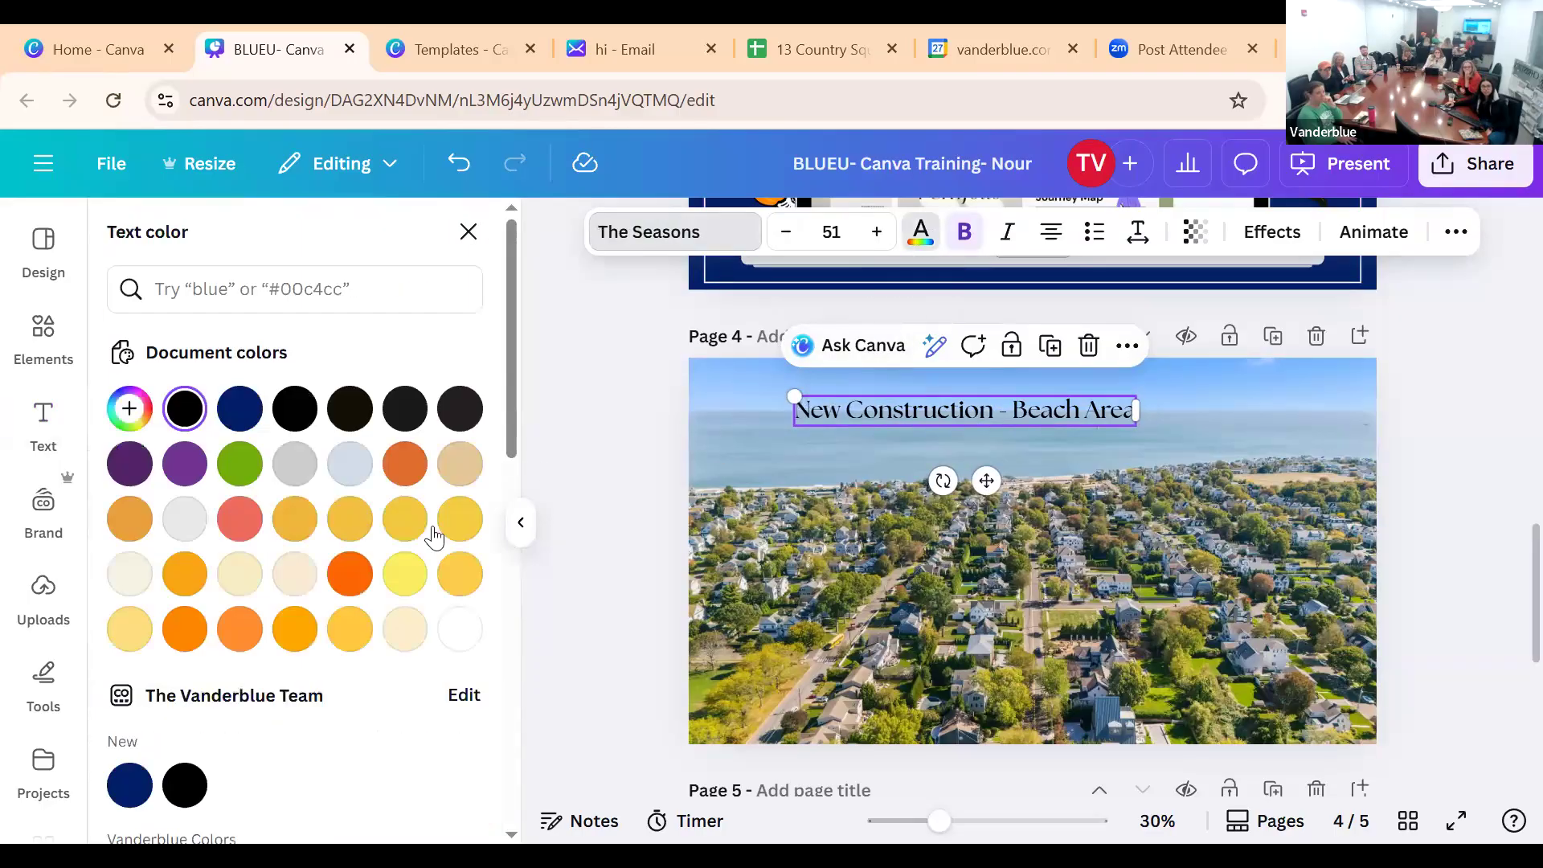
scroll(307, 434, "down", 6)
scroll(311, 464, "up", 8)
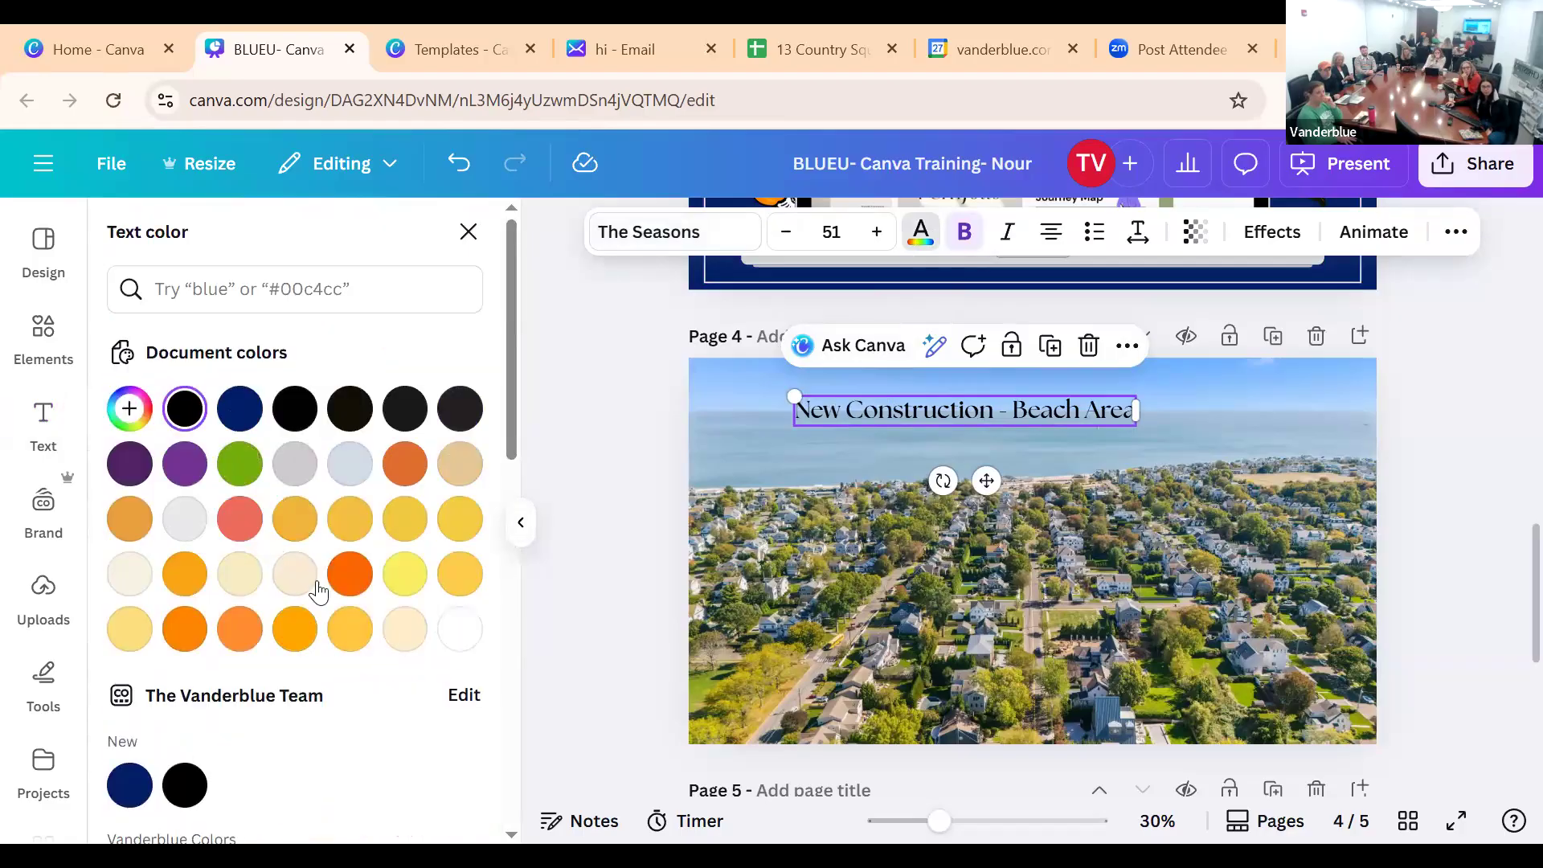
left_click(240, 408)
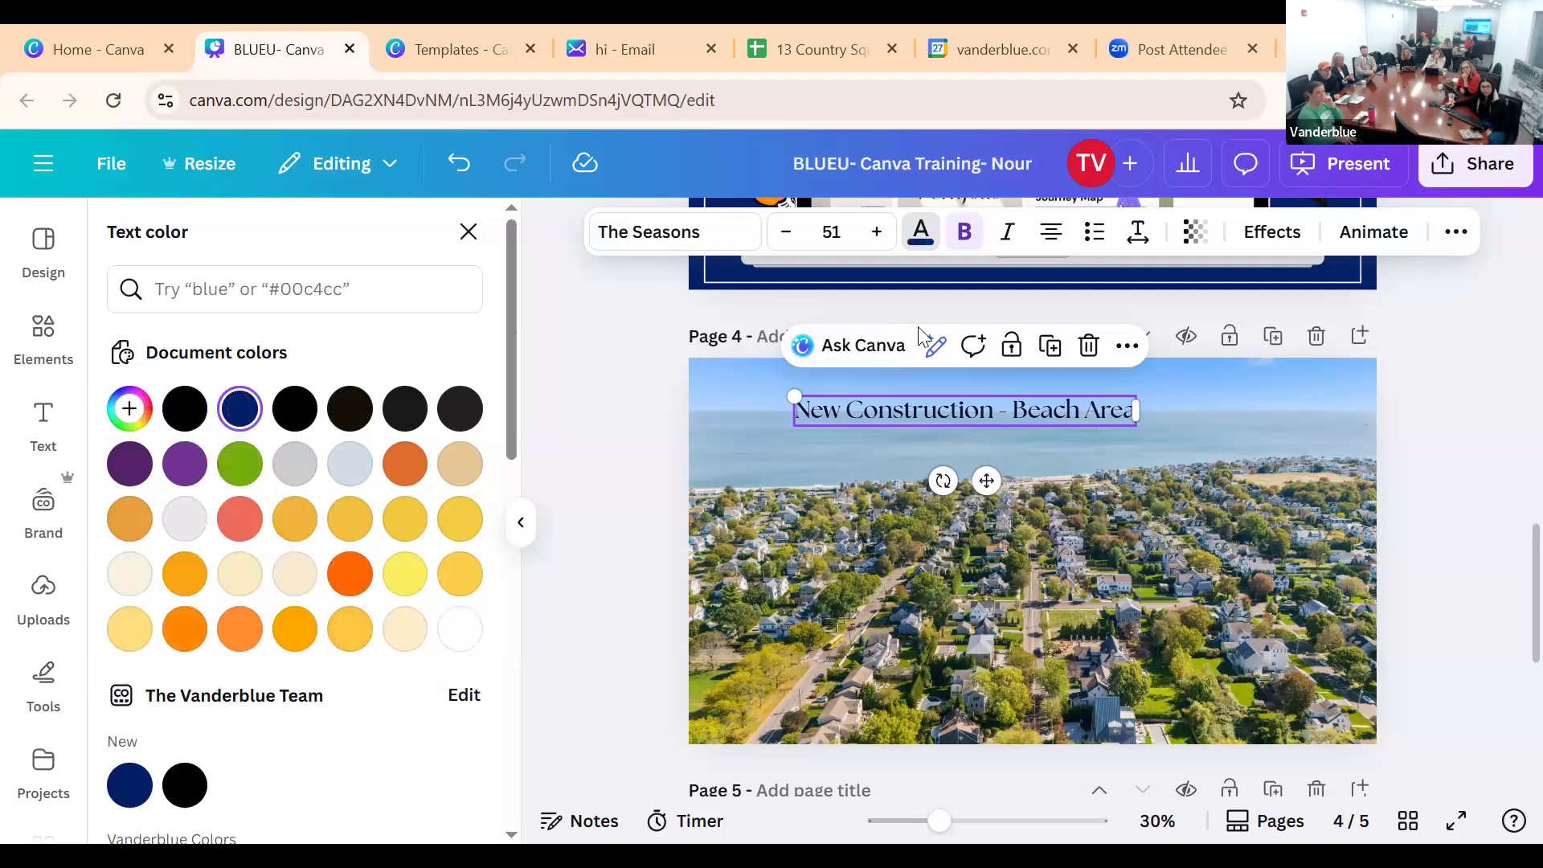
left_click(1168, 393)
Move the "New Construction - Beach Area" text closer to the left edge of the aerial photo
left_click(1052, 403)
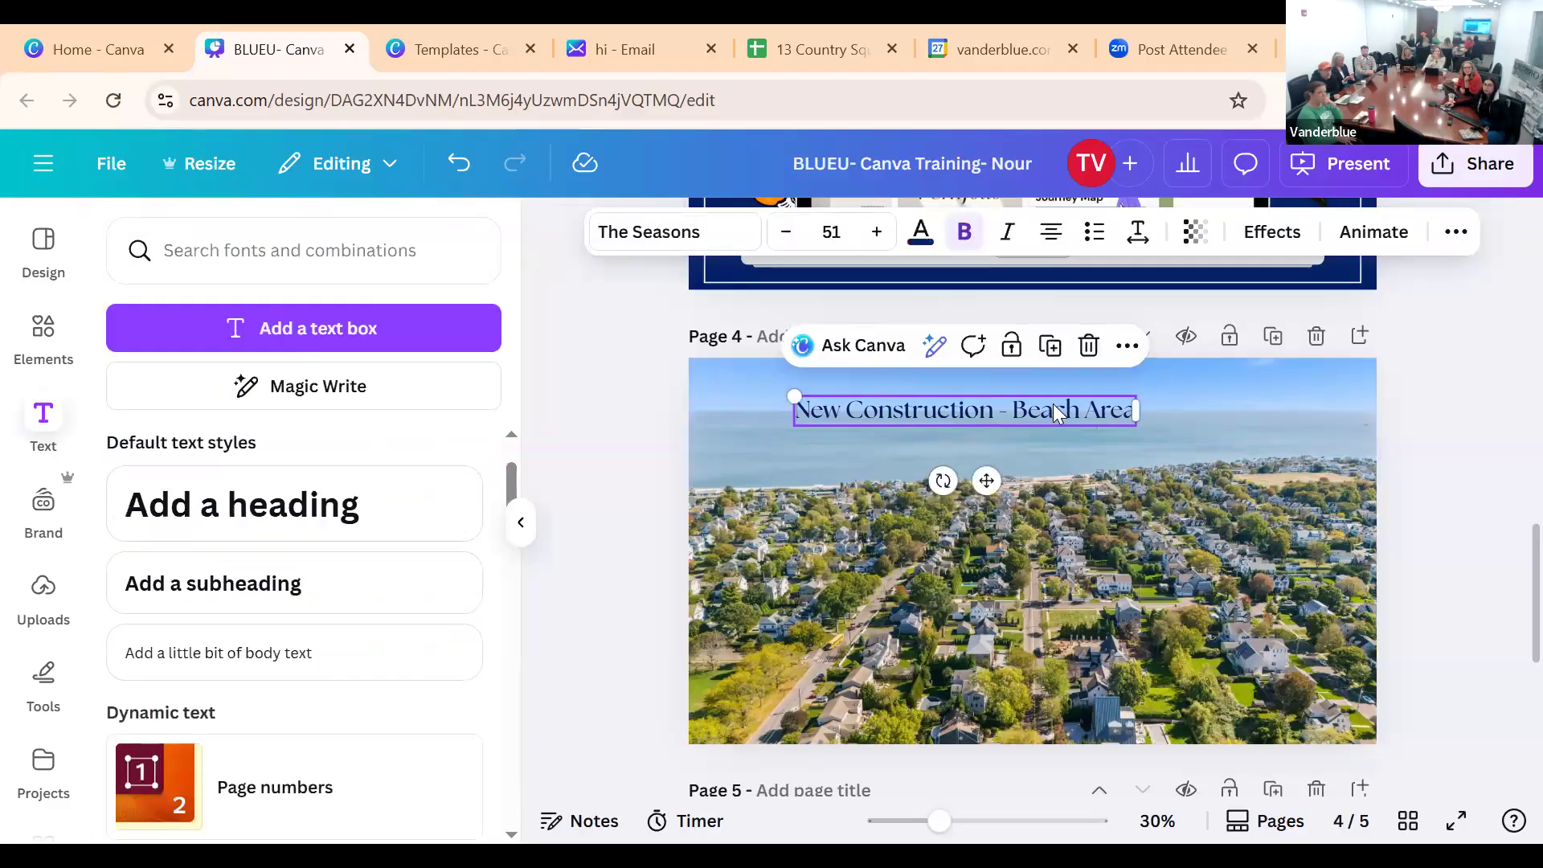
left_click_drag(1053, 404, 992, 426)
left_click(930, 413)
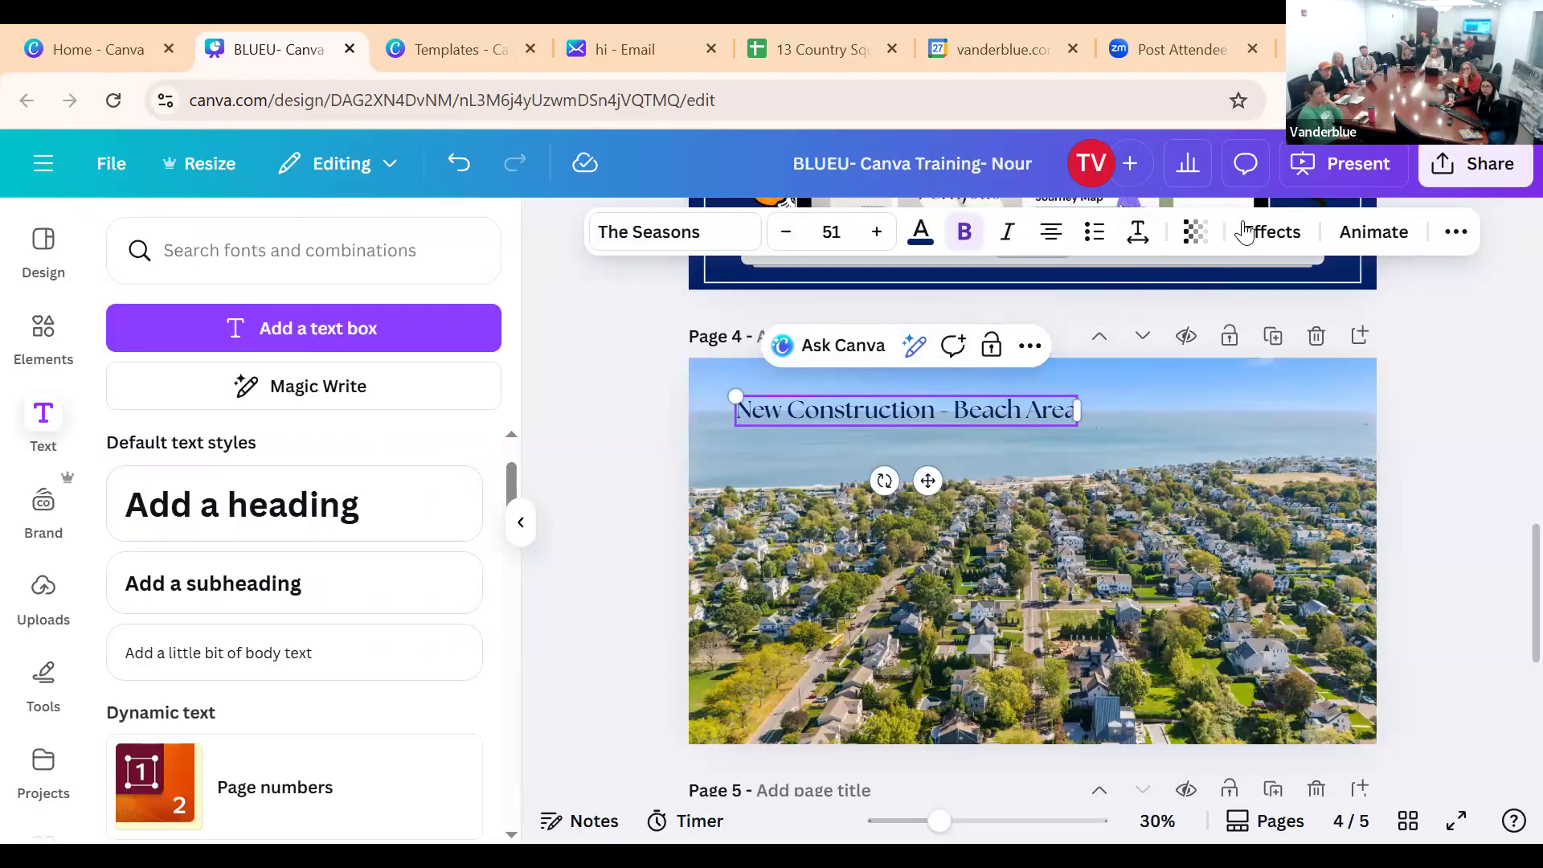
Try the Outline, Splice, Hollow, Shadow and Lift effects on the "New Construction - Beach Area" text
left_click(1245, 232)
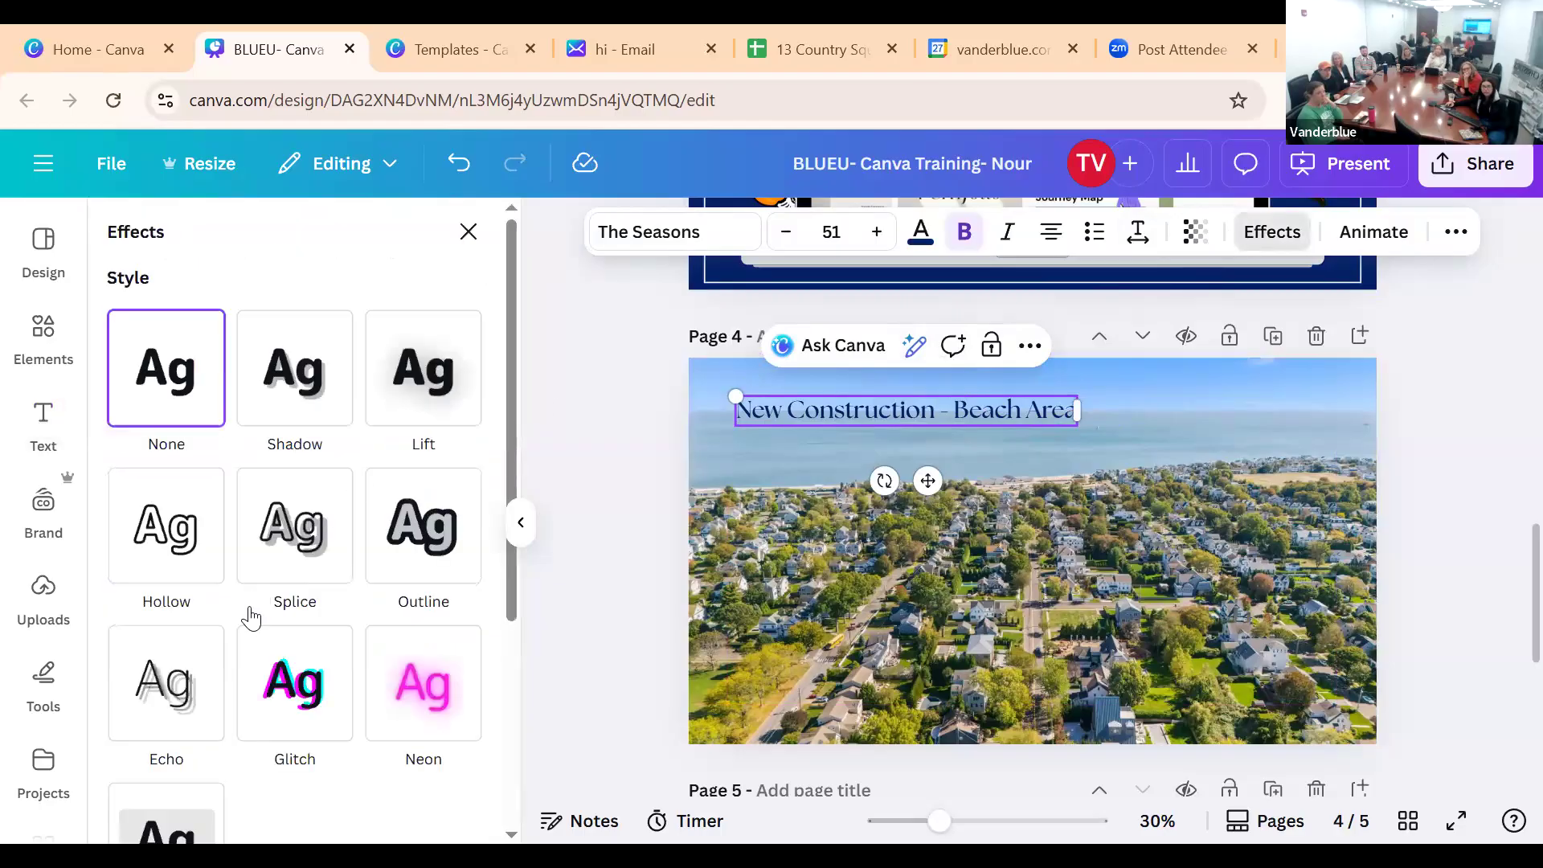
left_click(400, 527)
left_click(272, 548)
left_click(183, 554)
left_click(193, 405)
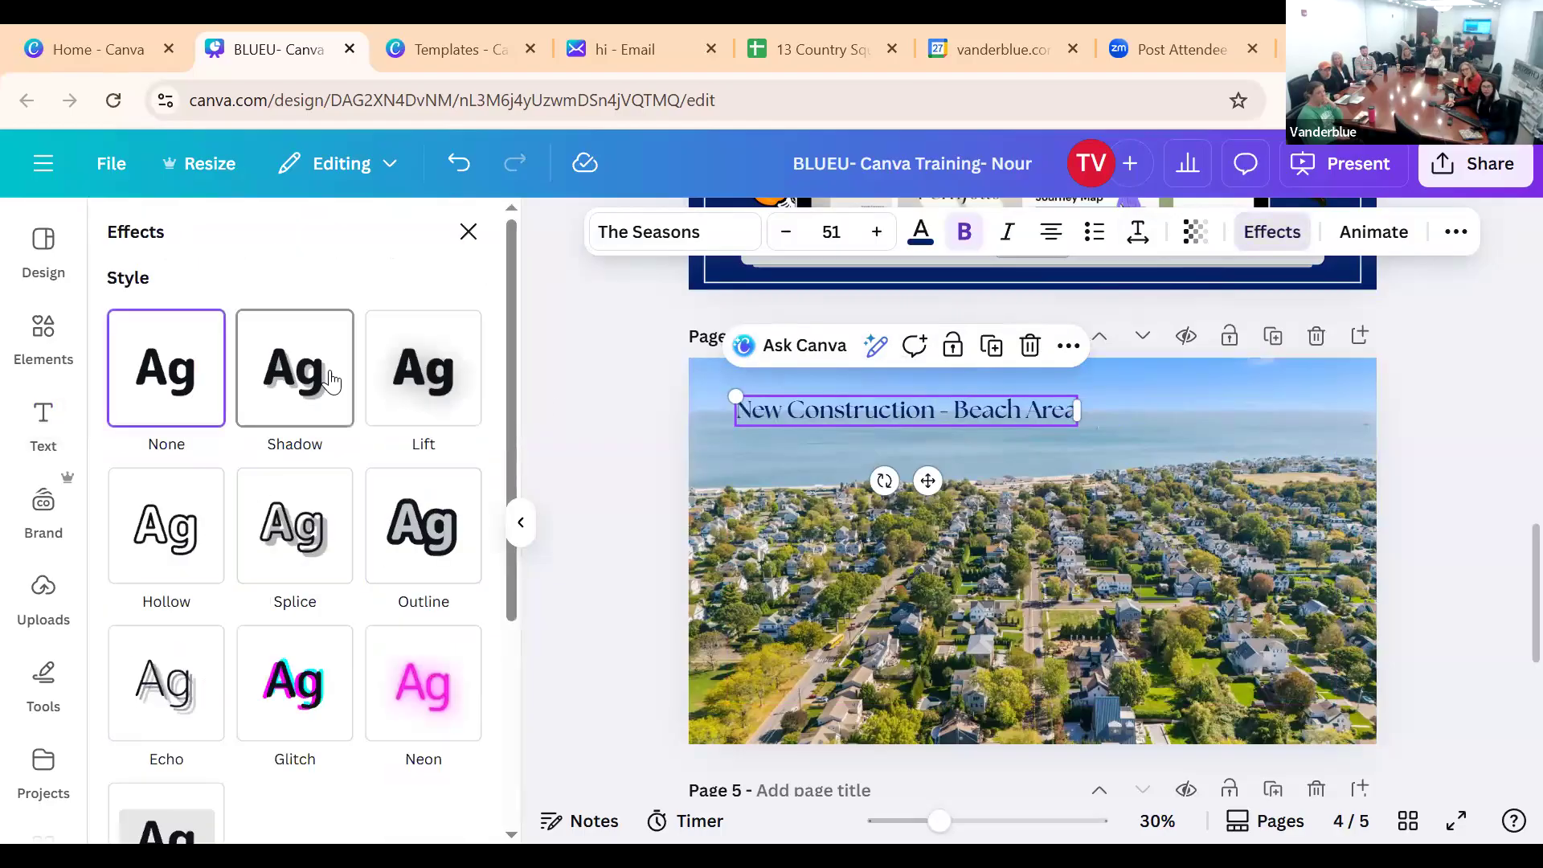
left_click(329, 381)
left_click(381, 414)
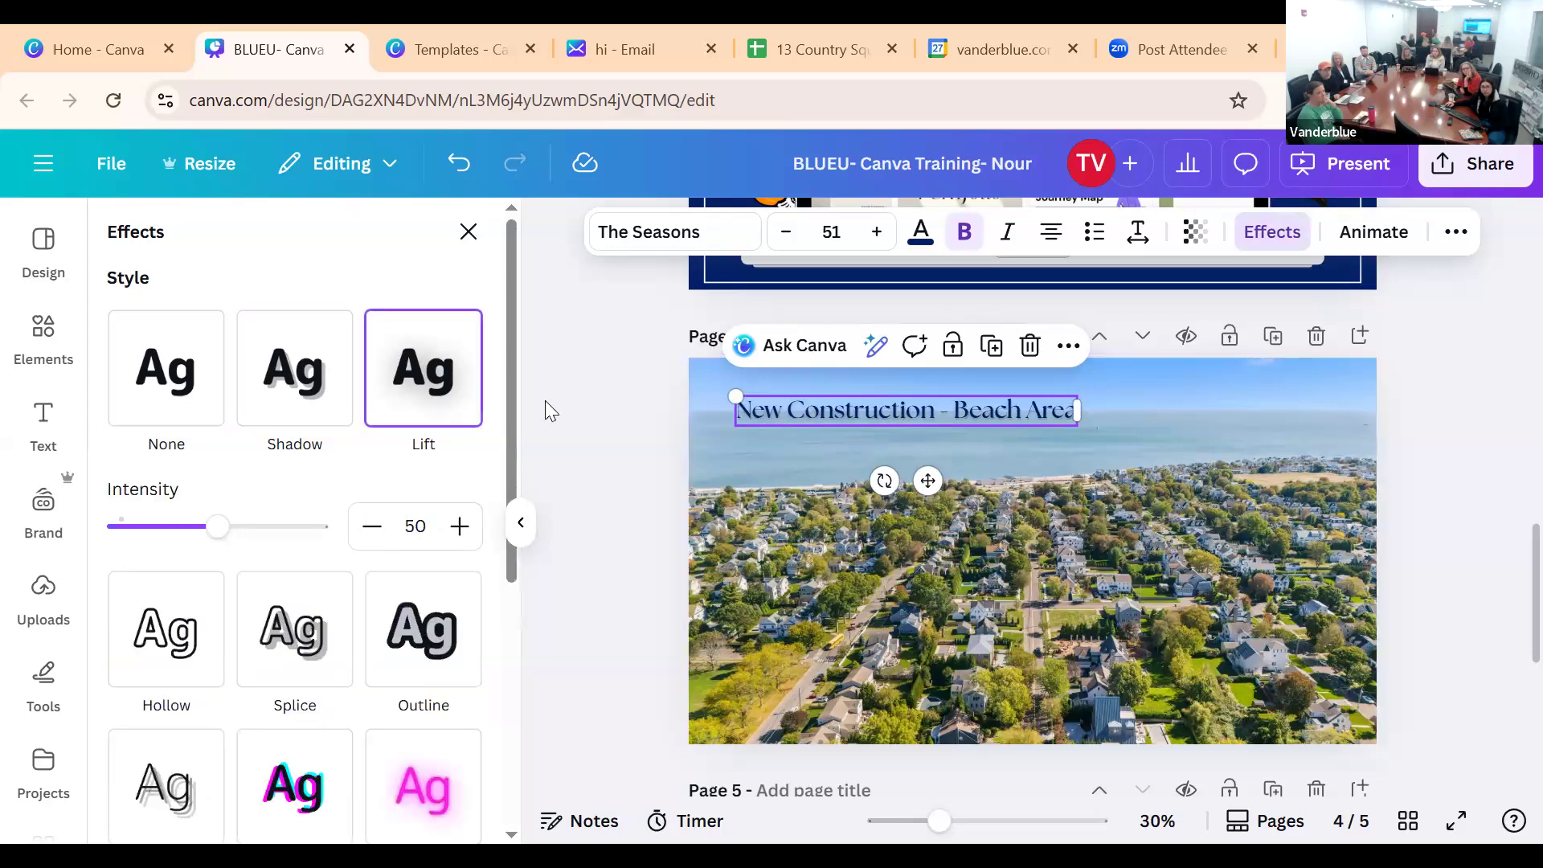
left_click(301, 406)
left_click(153, 363)
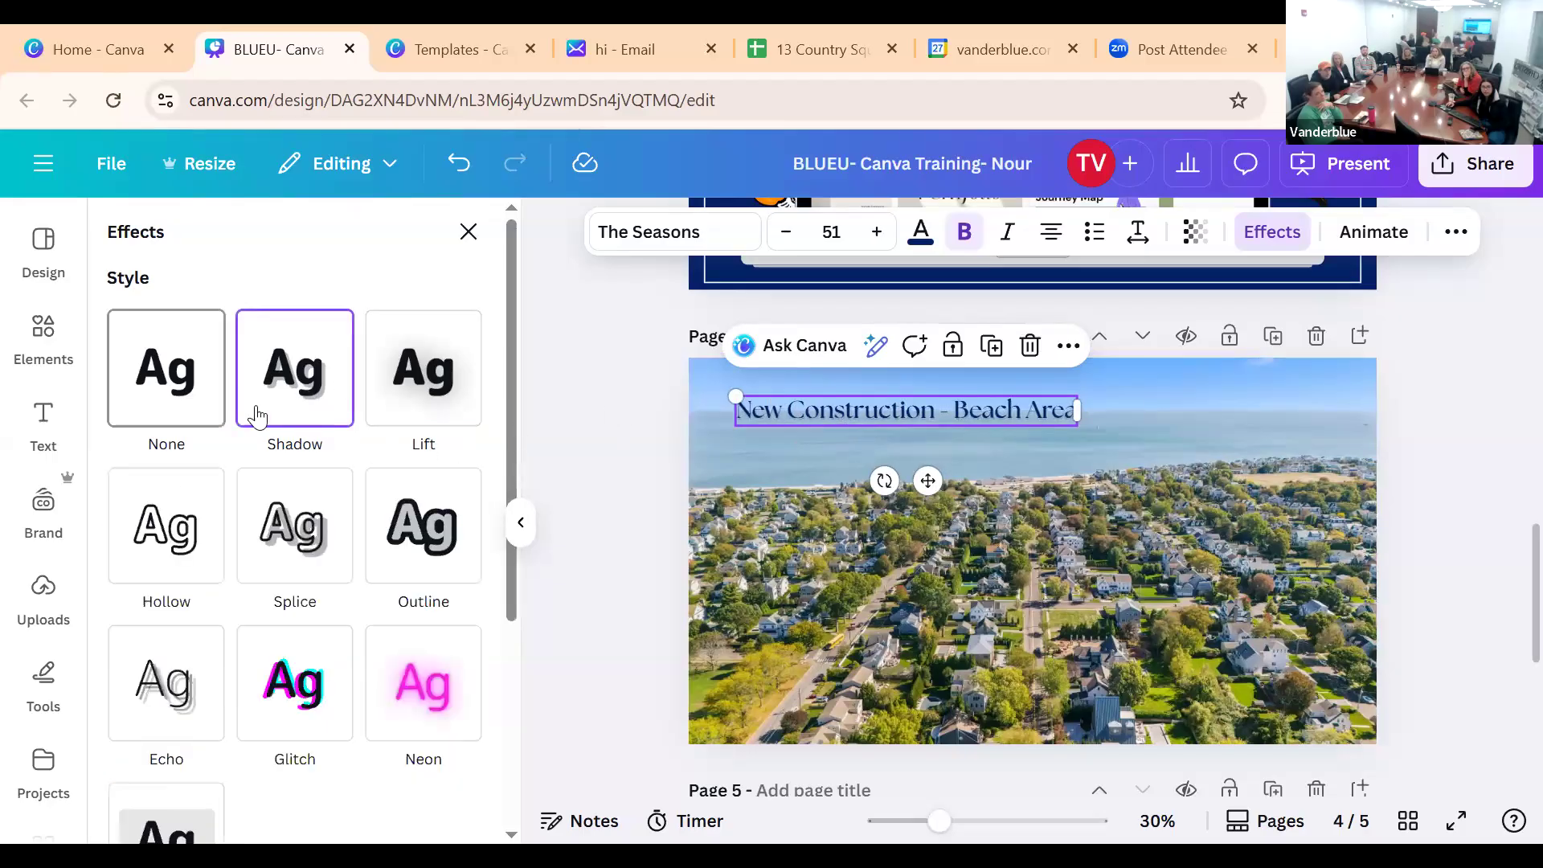
Apply the Background effect to the "New Construction - Beach Area" text with a roundness of 88
scroll(281, 450, "down", 1)
scroll(161, 574, "down", 4)
left_click(161, 563)
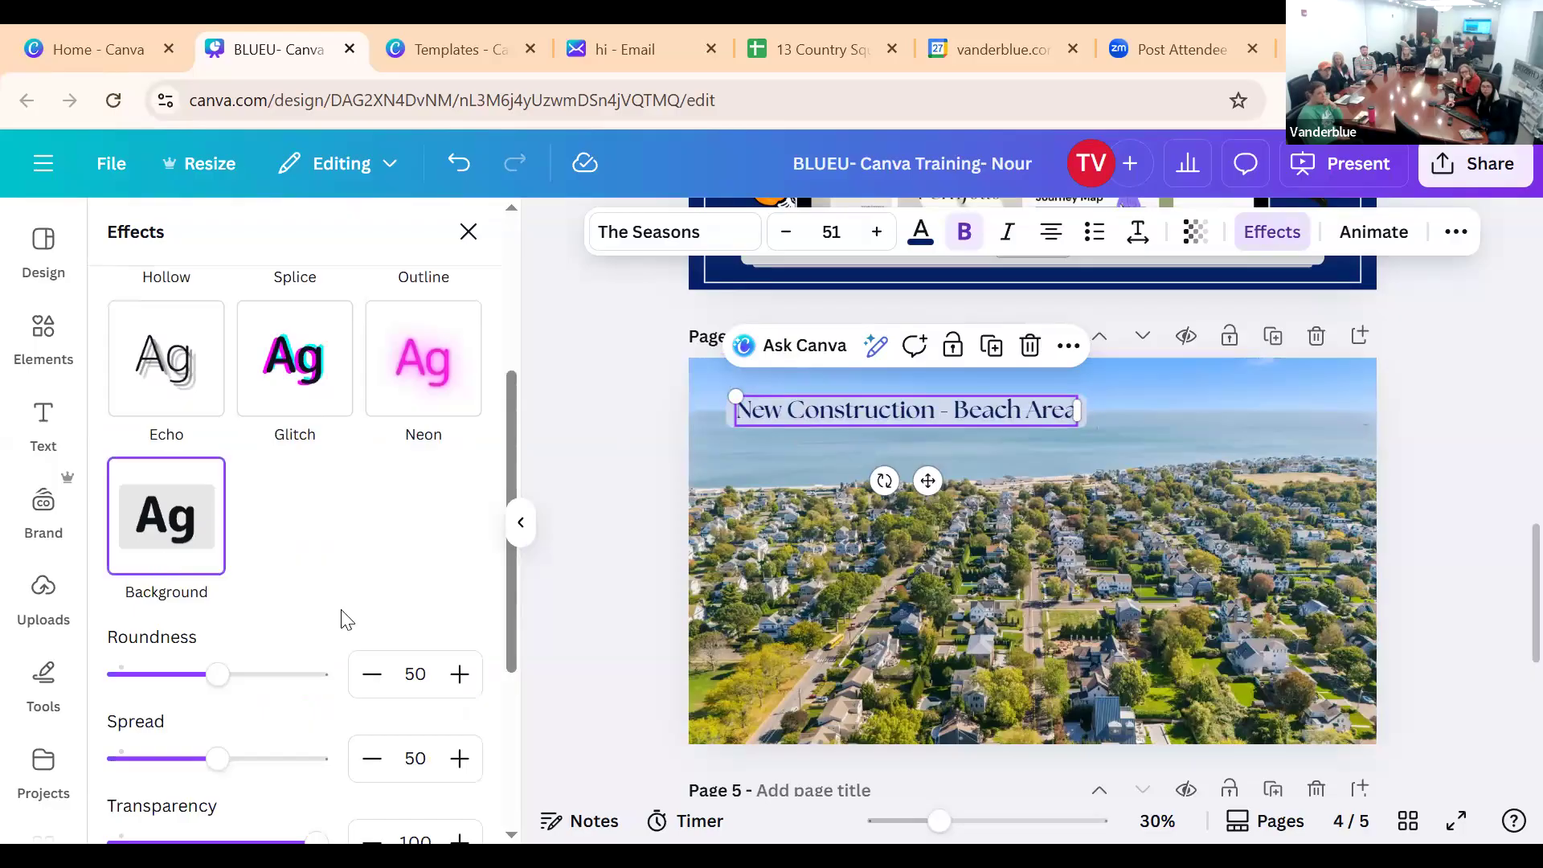
scroll(245, 548, "down", 3)
left_click_drag(275, 441, 297, 444)
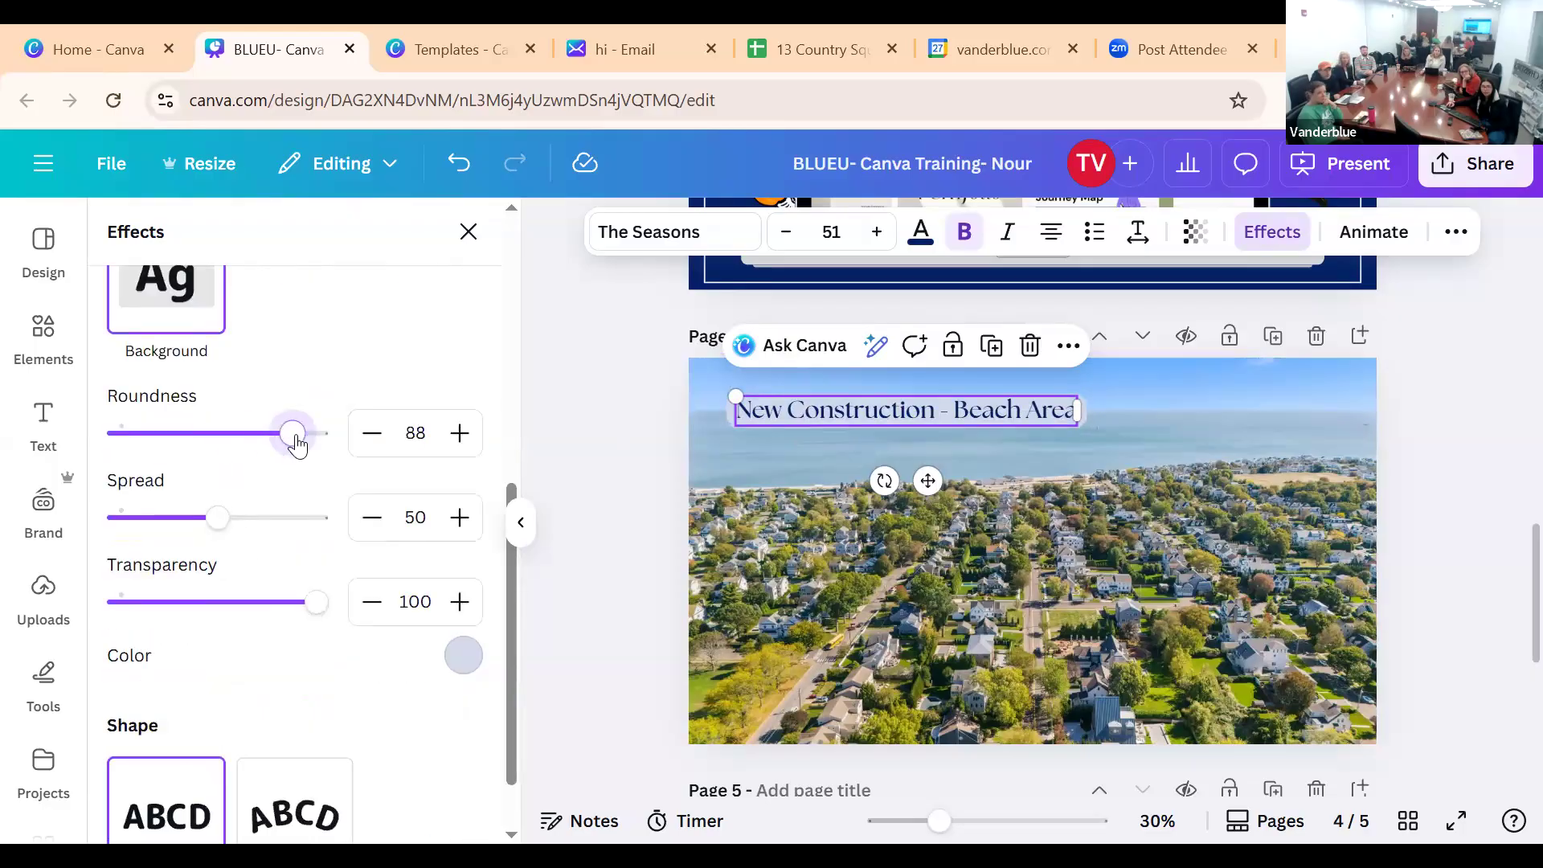
left_click(701, 460)
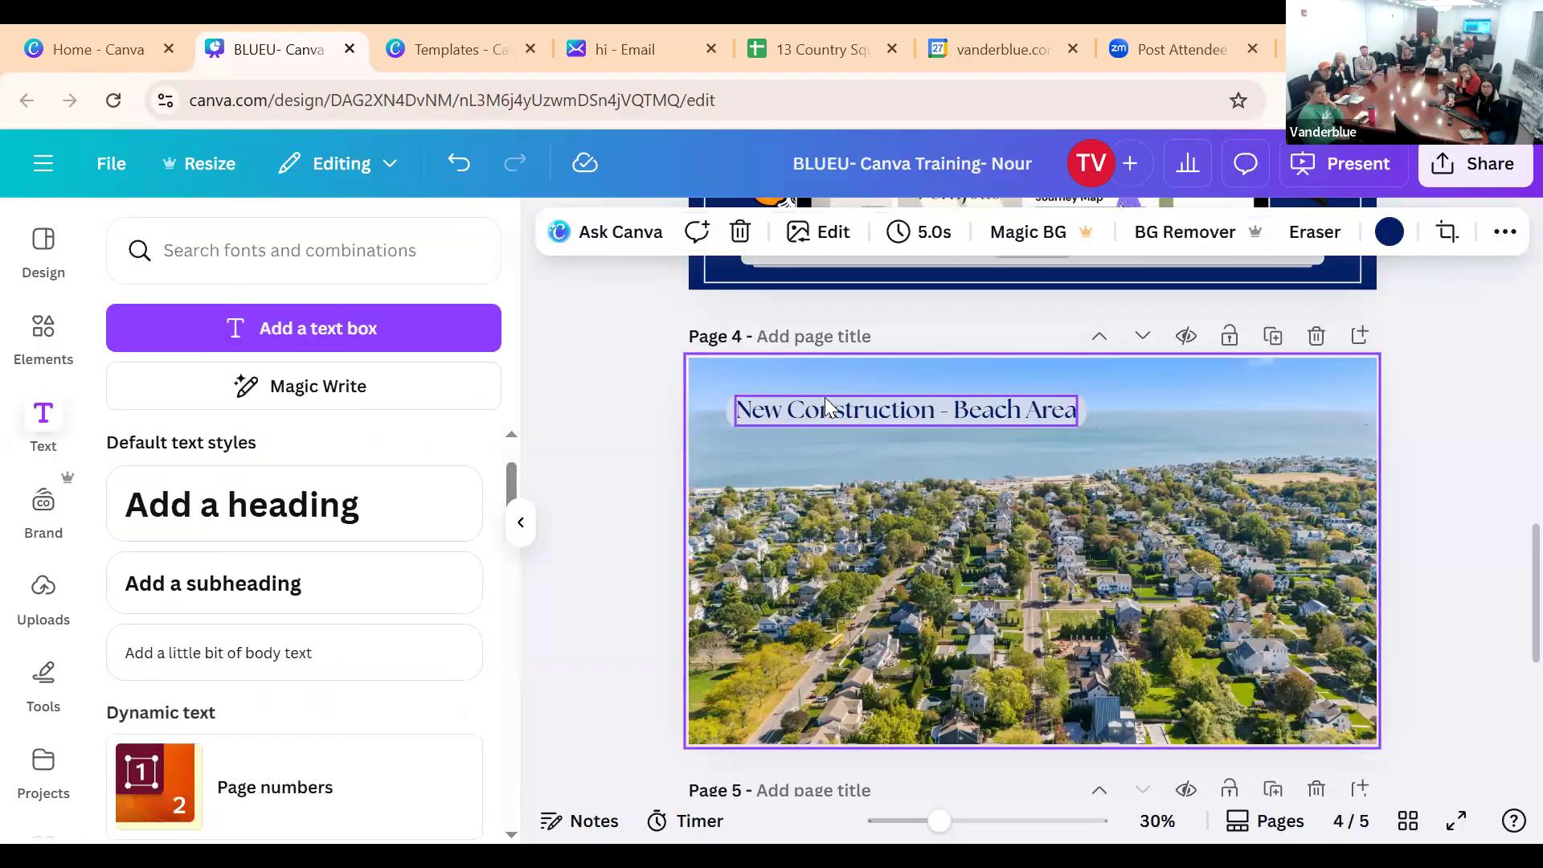
Set the text background's transparency to 86 and its color to cream
left_click(799, 411)
left_click(1280, 233)
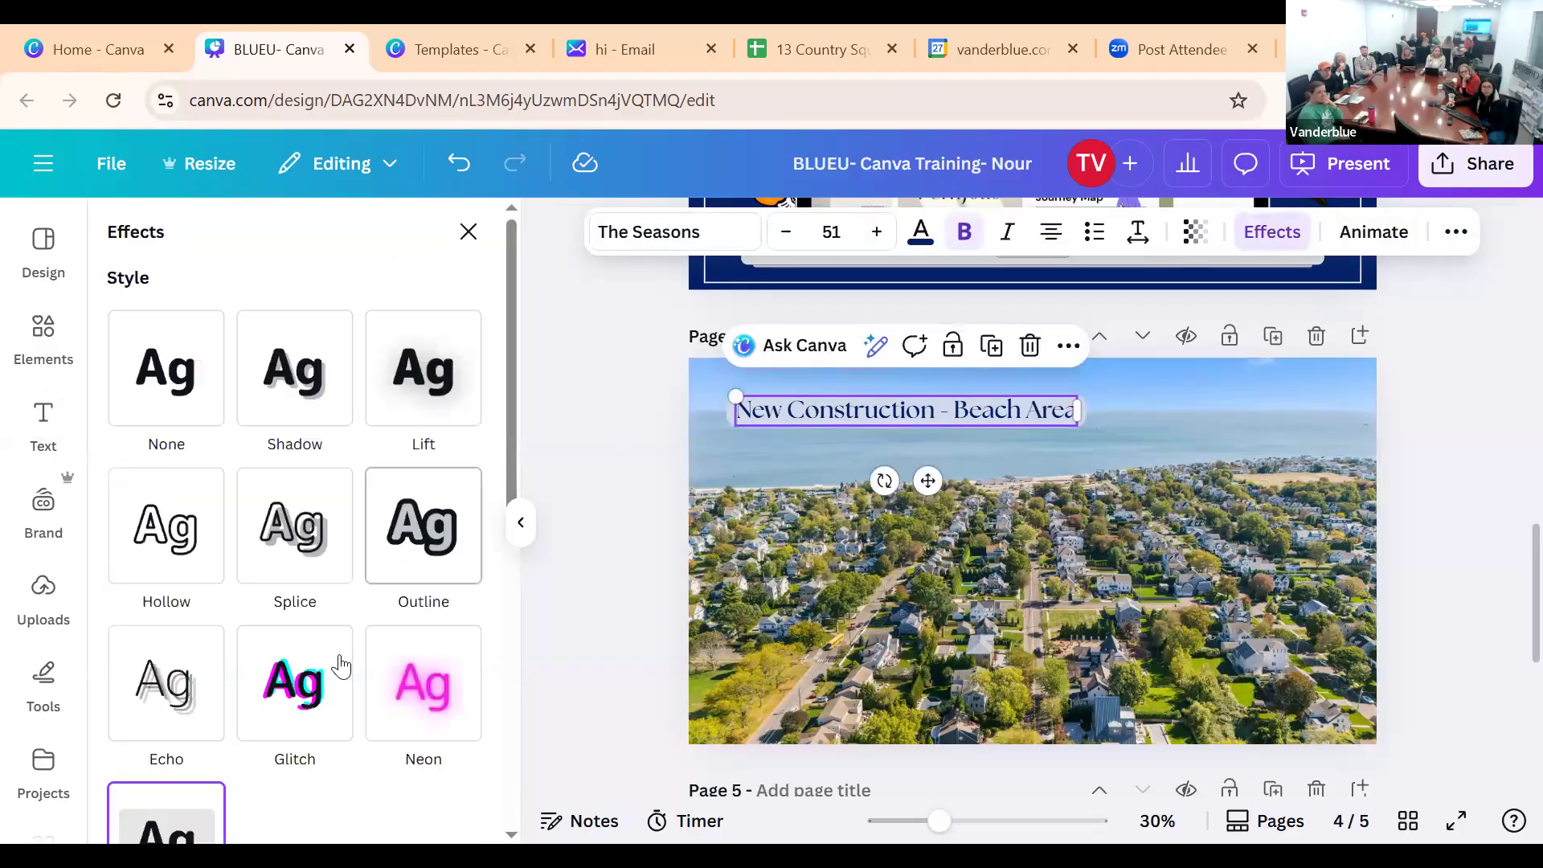
scroll(334, 661, "down", 5)
mouse_move(310, 689)
left_mouse_down()
mouse_move(208, 689)
mouse_move(291, 685)
left_mouse_up()
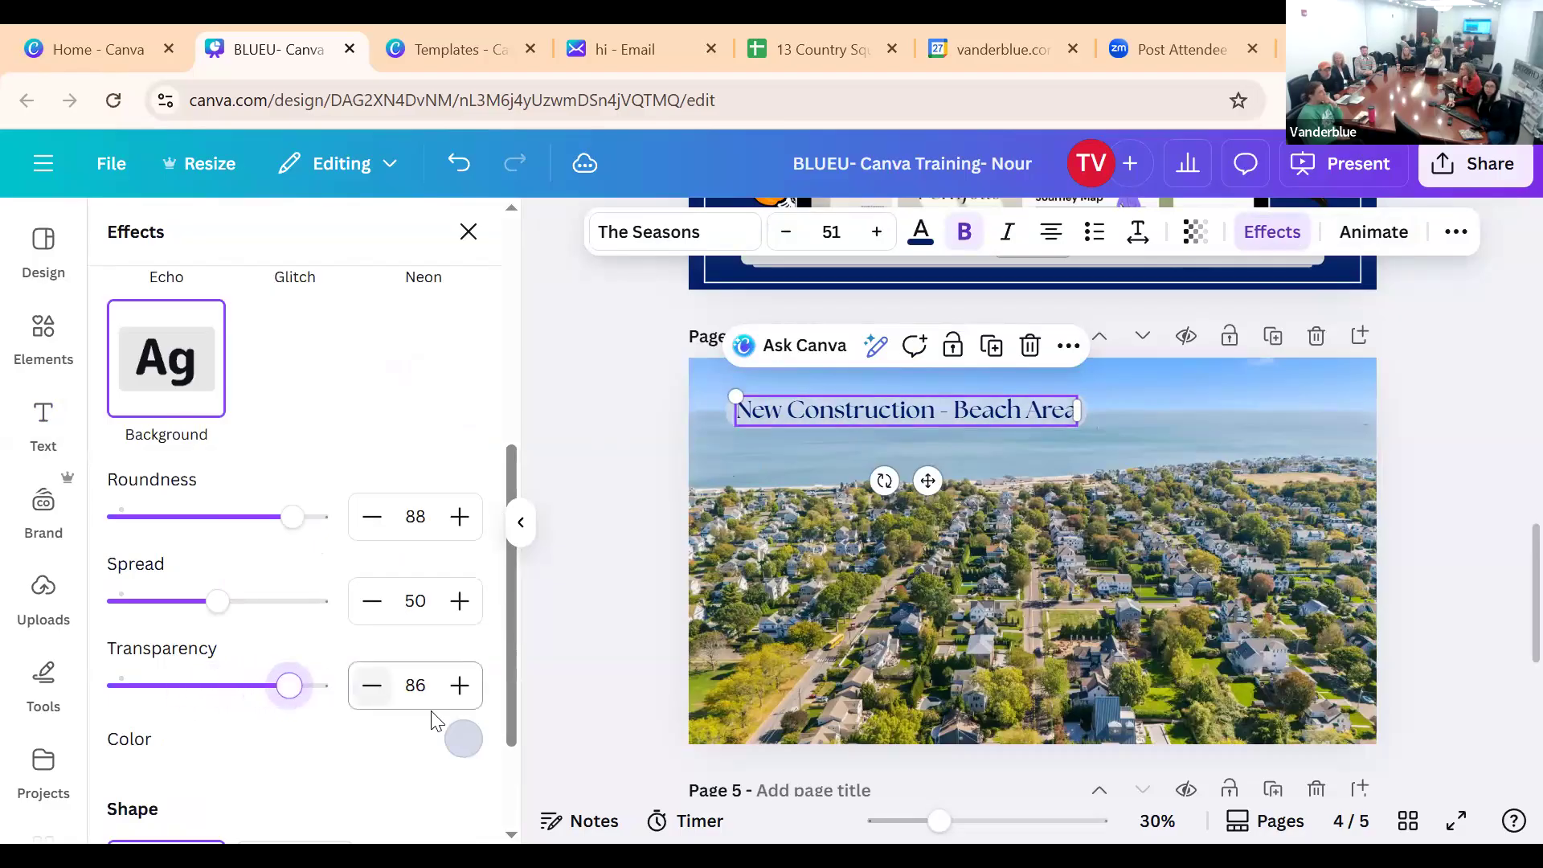
left_click(464, 739)
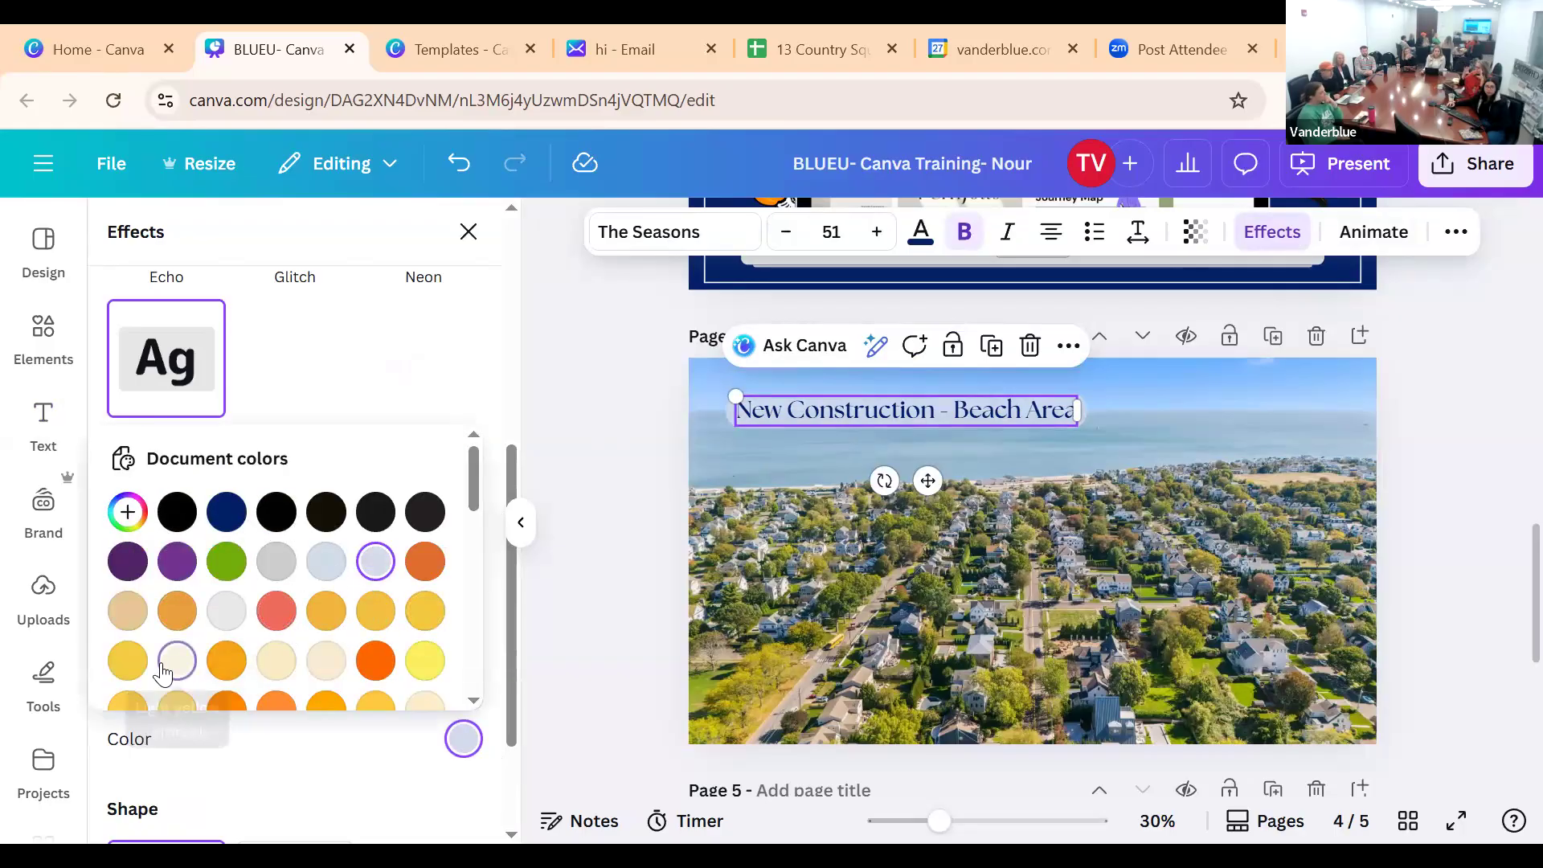
left_click(163, 673)
left_click(274, 768)
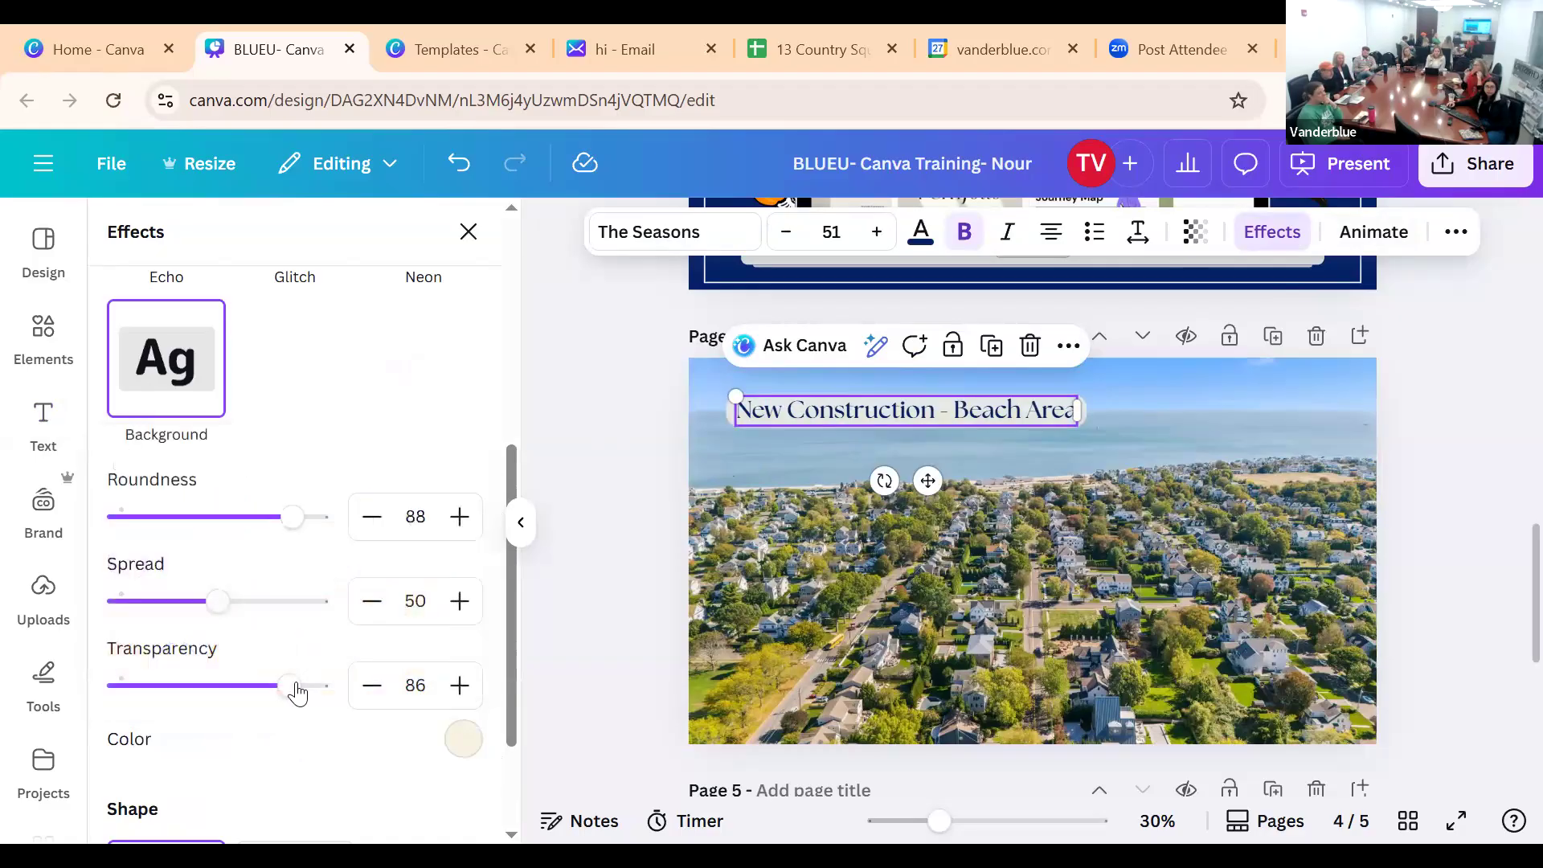
Try a transparency of 92 for the text background and settle on 85
mouse_move(289, 686)
left_mouse_down()
mouse_move(320, 685)
mouse_move(259, 690)
mouse_move(301, 689)
left_mouse_up()
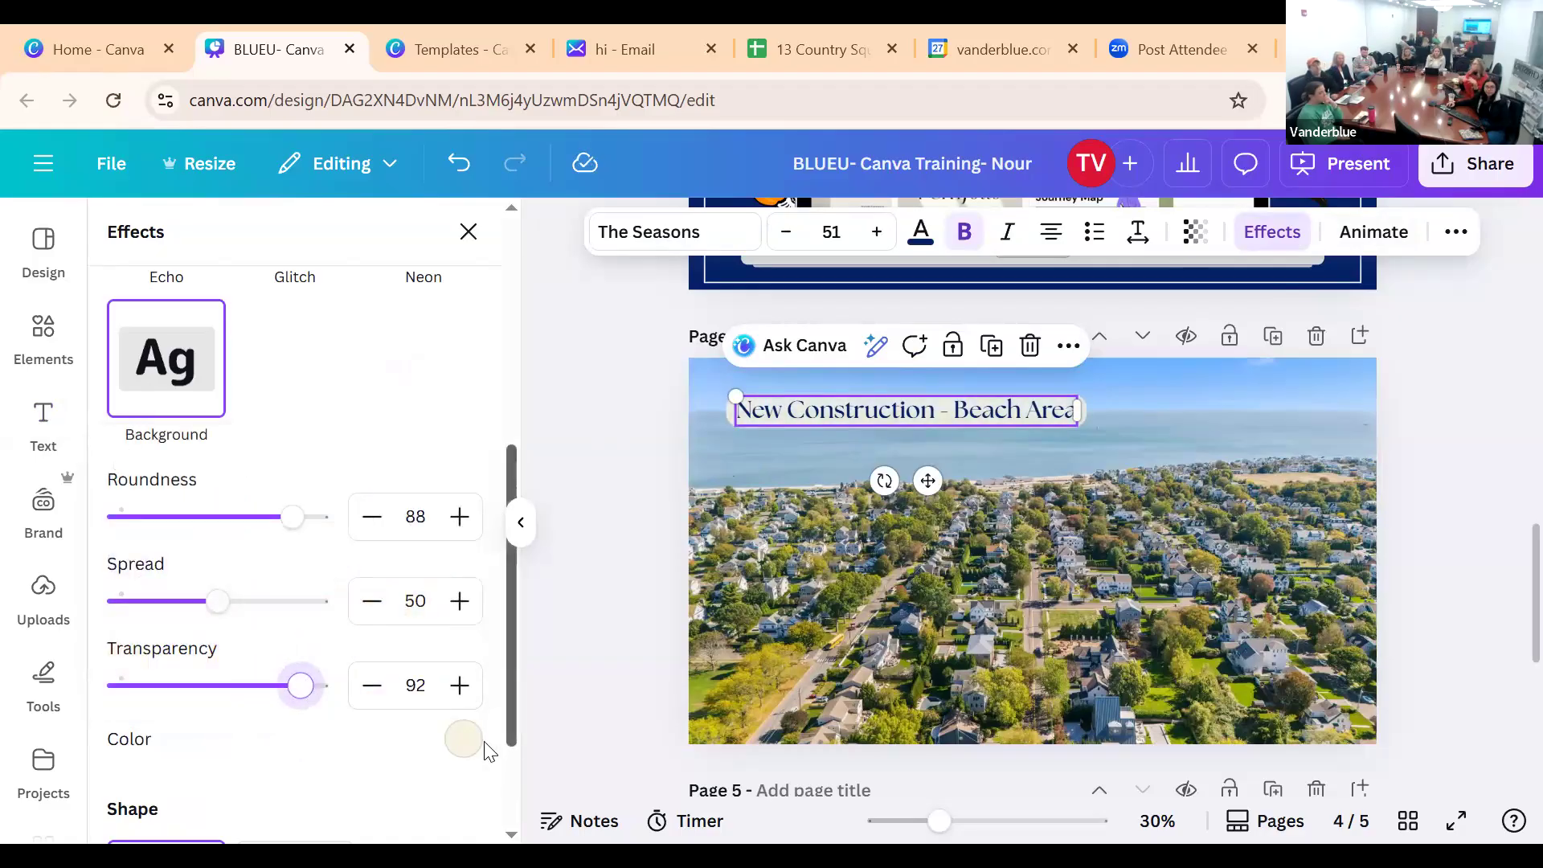
scroll(418, 633, "down", 2)
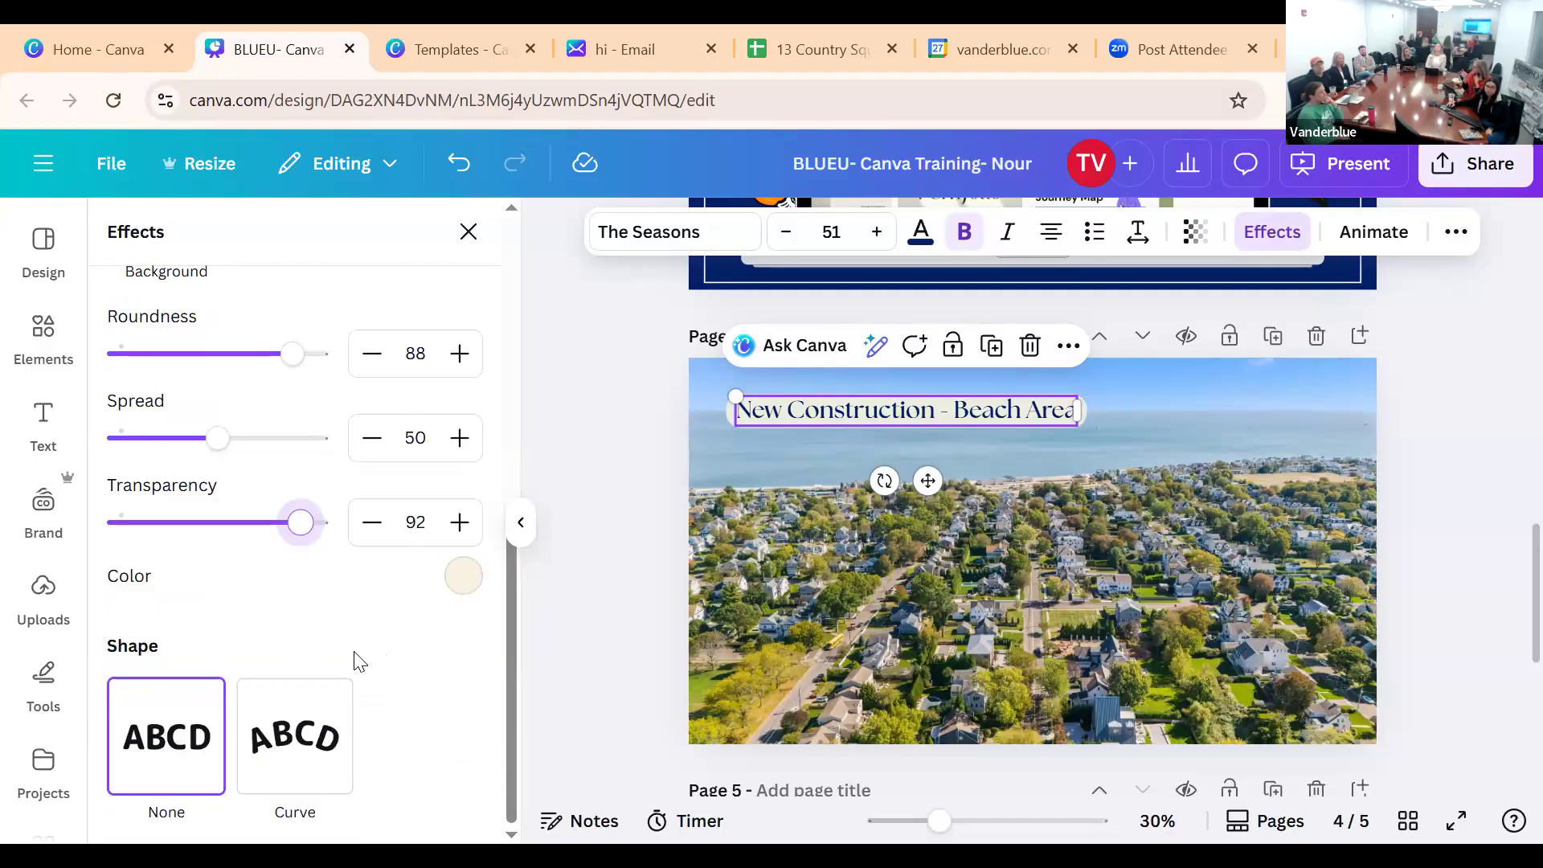
mouse_move(295, 528)
left_mouse_down()
mouse_move(188, 540)
mouse_move(312, 531)
mouse_move(289, 544)
left_mouse_up()
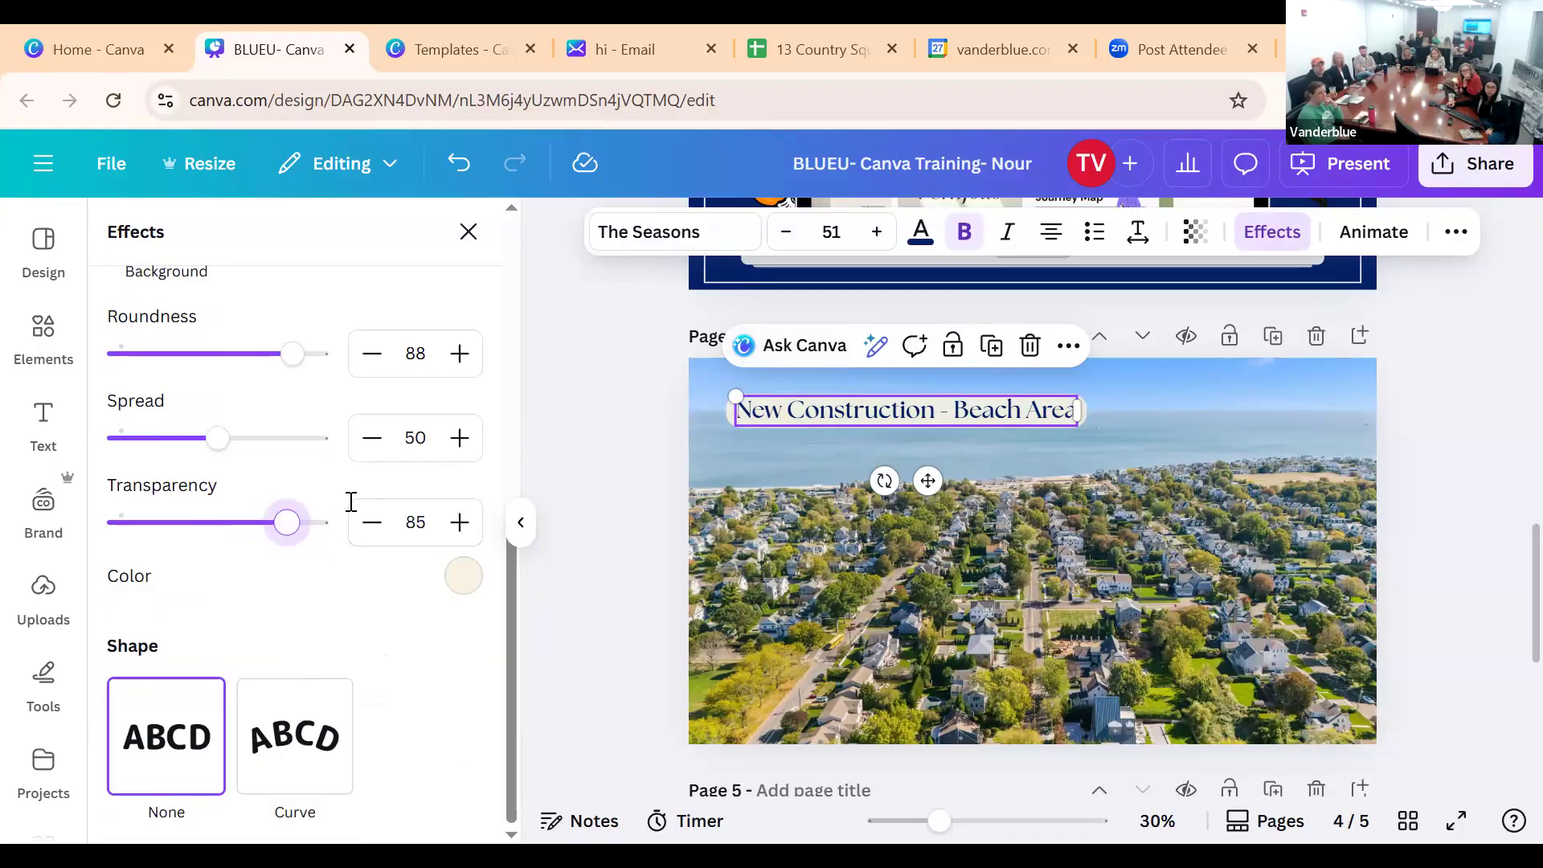
scroll(258, 491, "up", 8)
scroll(322, 659, "down", 6)
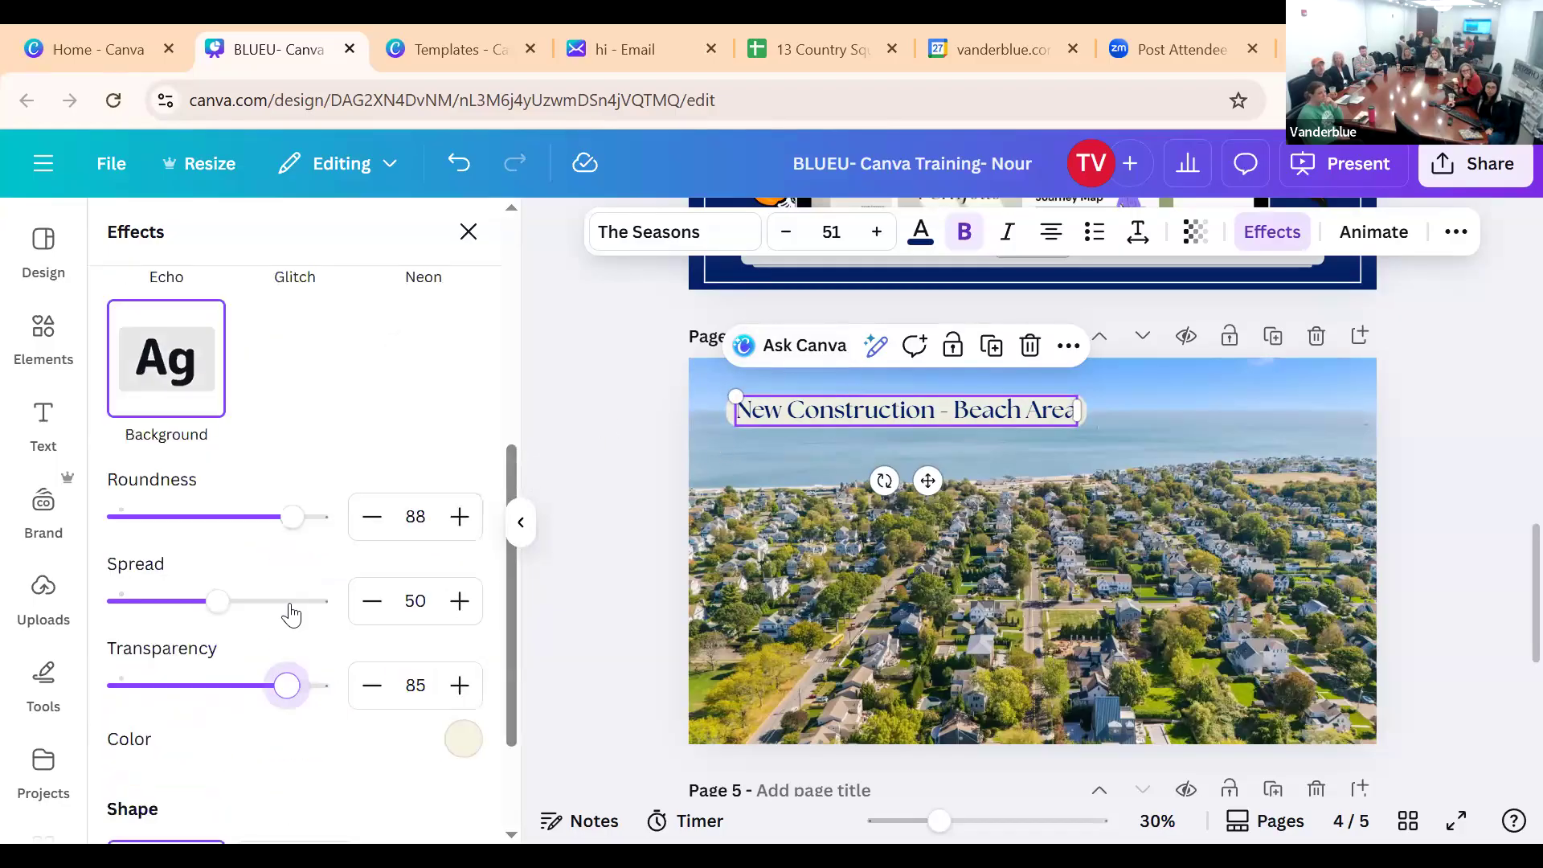
Change the text background's color to white
left_click(455, 739)
scroll(408, 547, "down", 5)
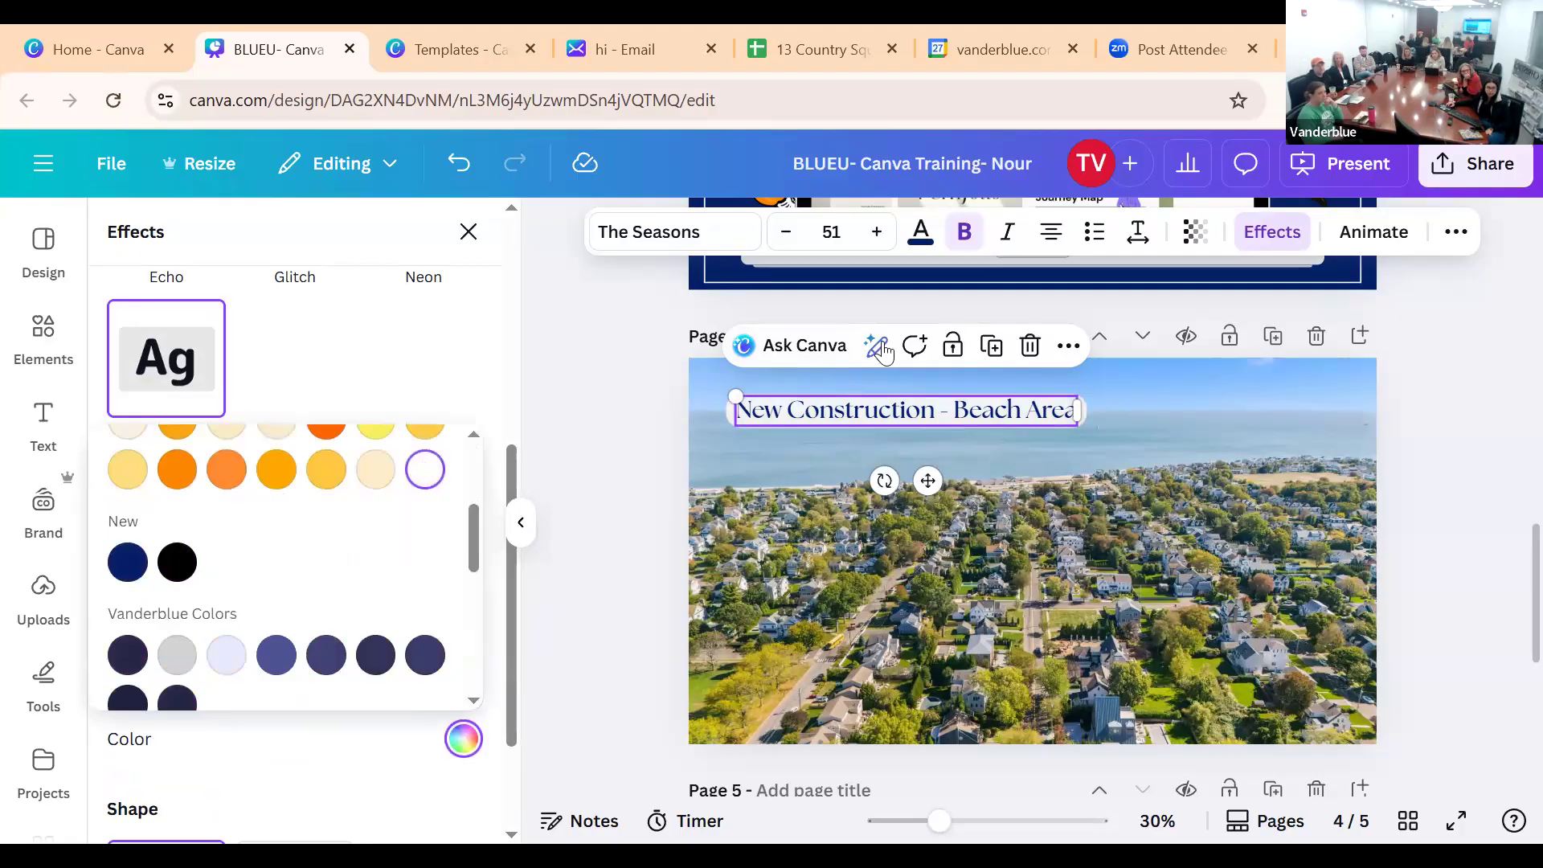
scroll(379, 534, "up", 5)
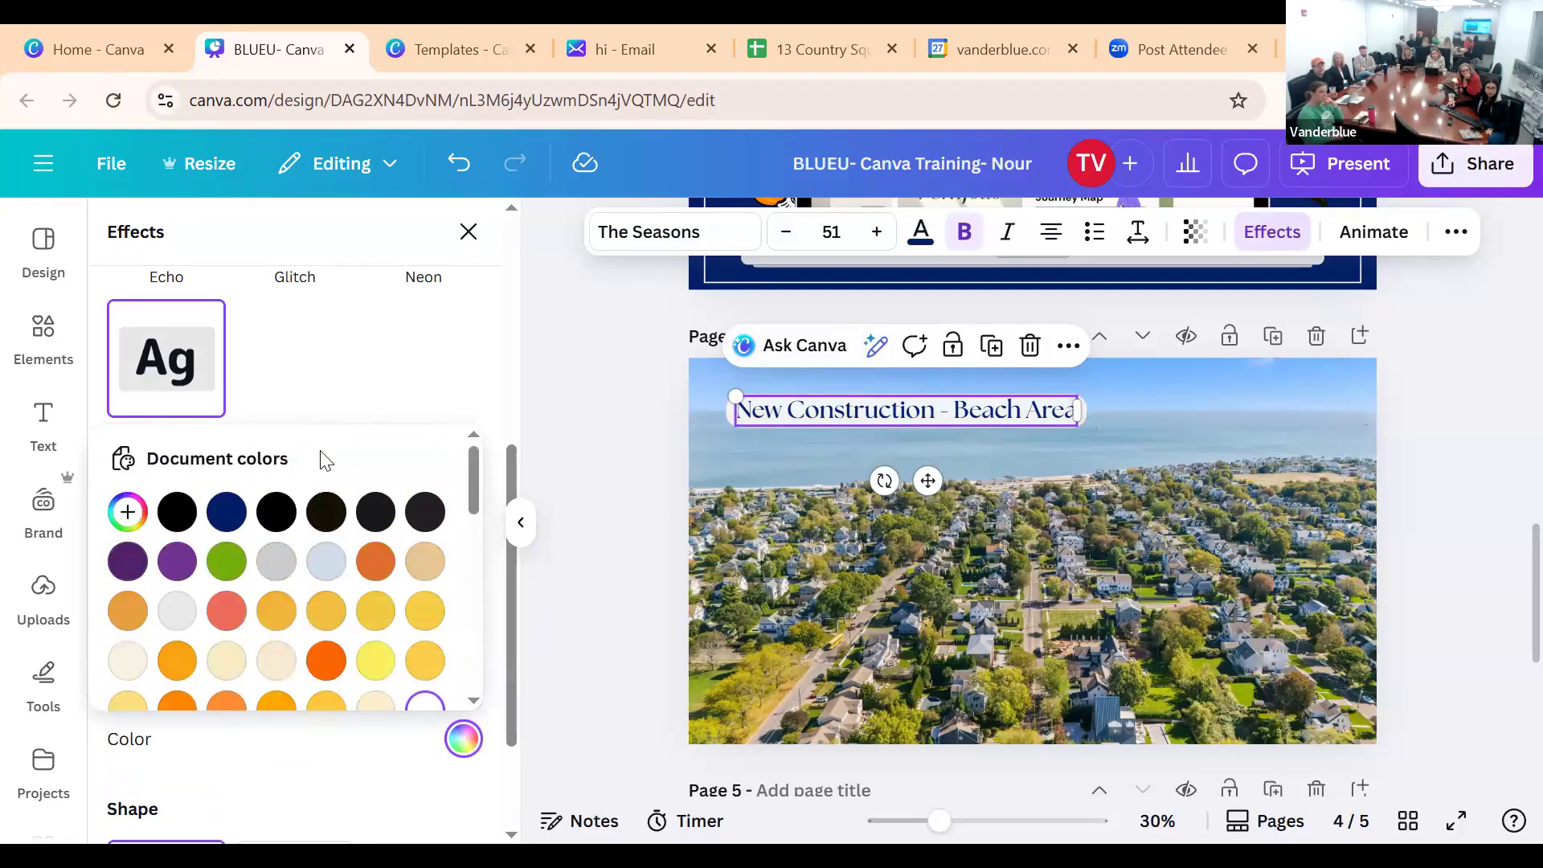
left_click(406, 374)
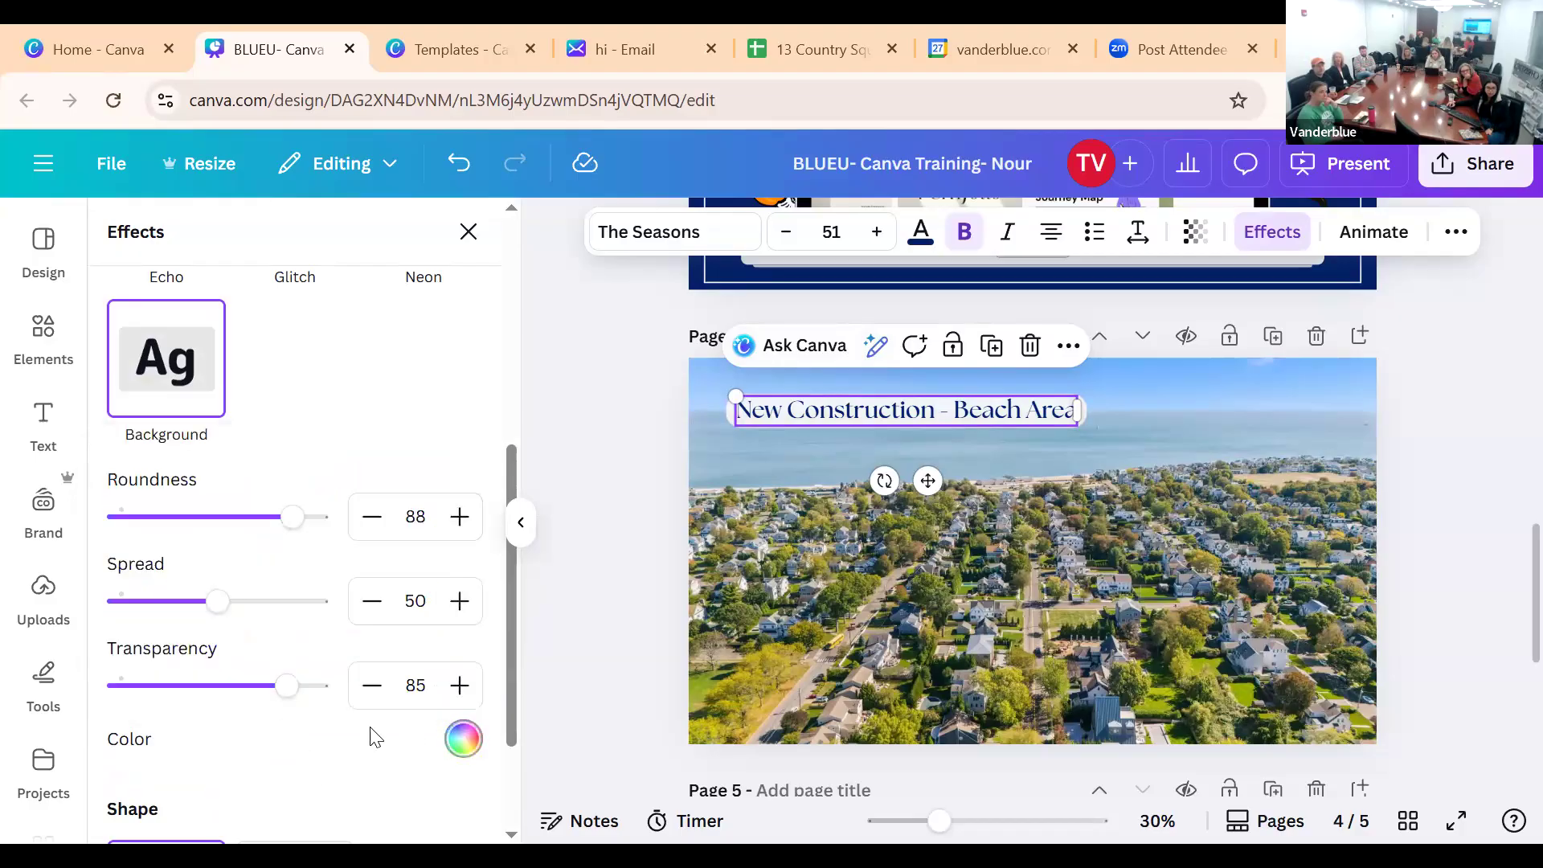
Reset the text's effect style to None and apply a fresh Background effect
scroll(191, 339, "up", 5)
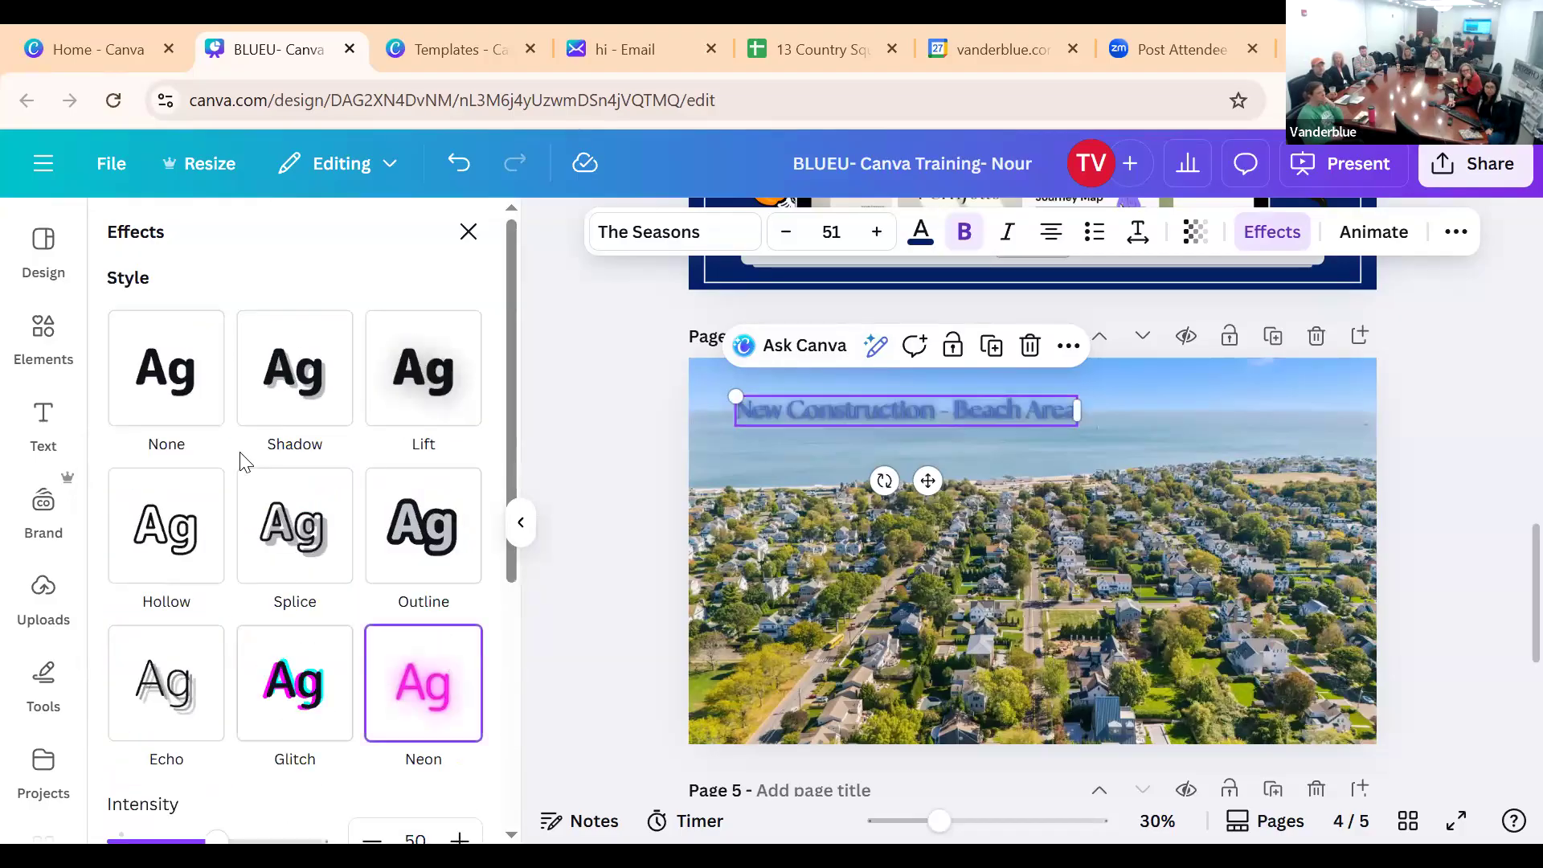
left_click(181, 361)
scroll(366, 451, "down", 4)
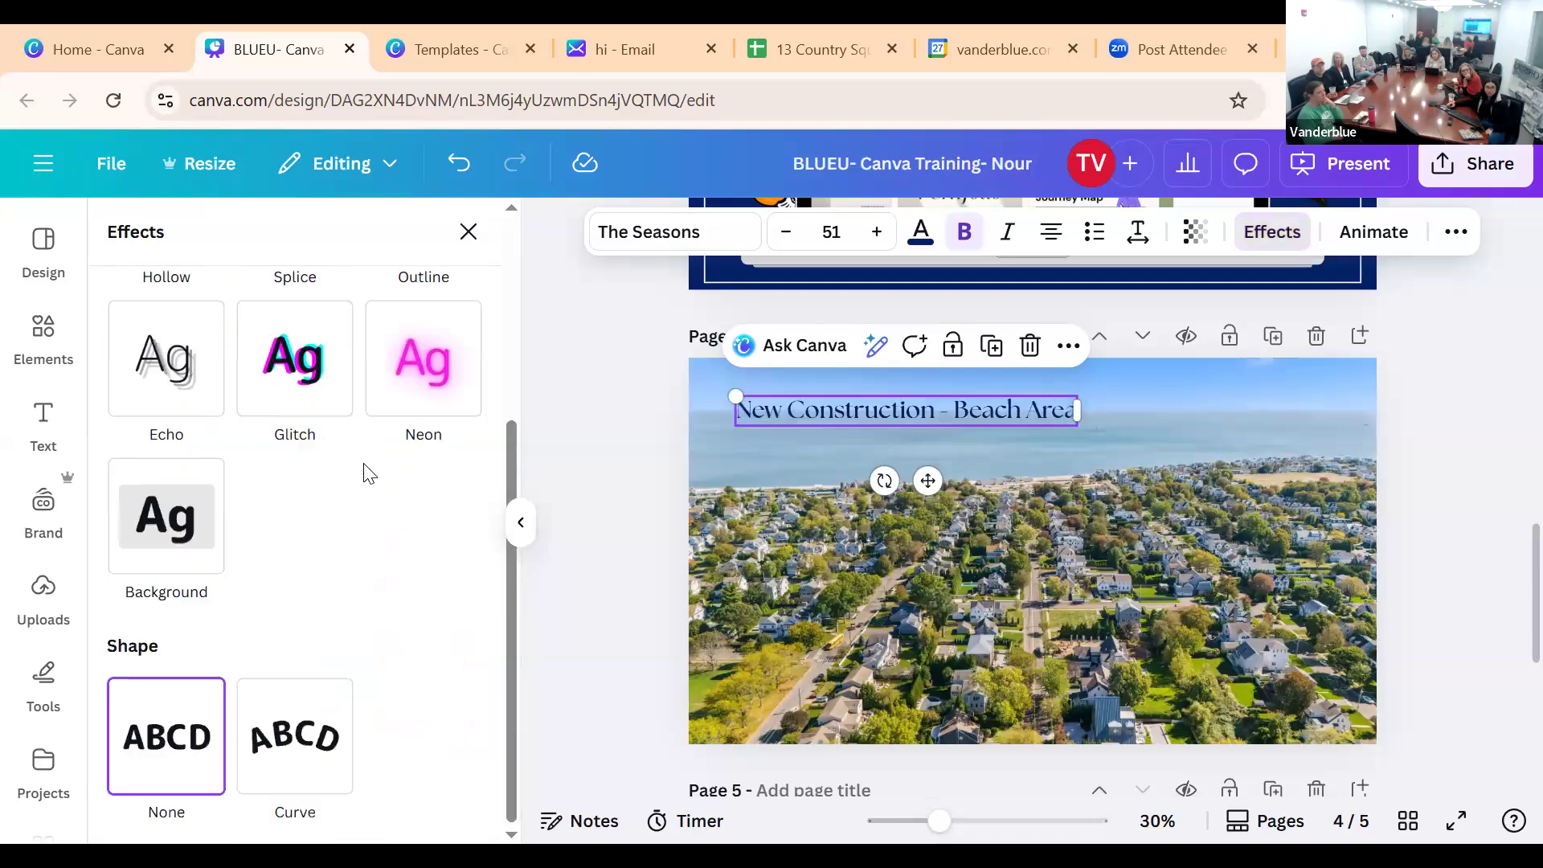
left_click(175, 518)
scroll(473, 699, "down", 4)
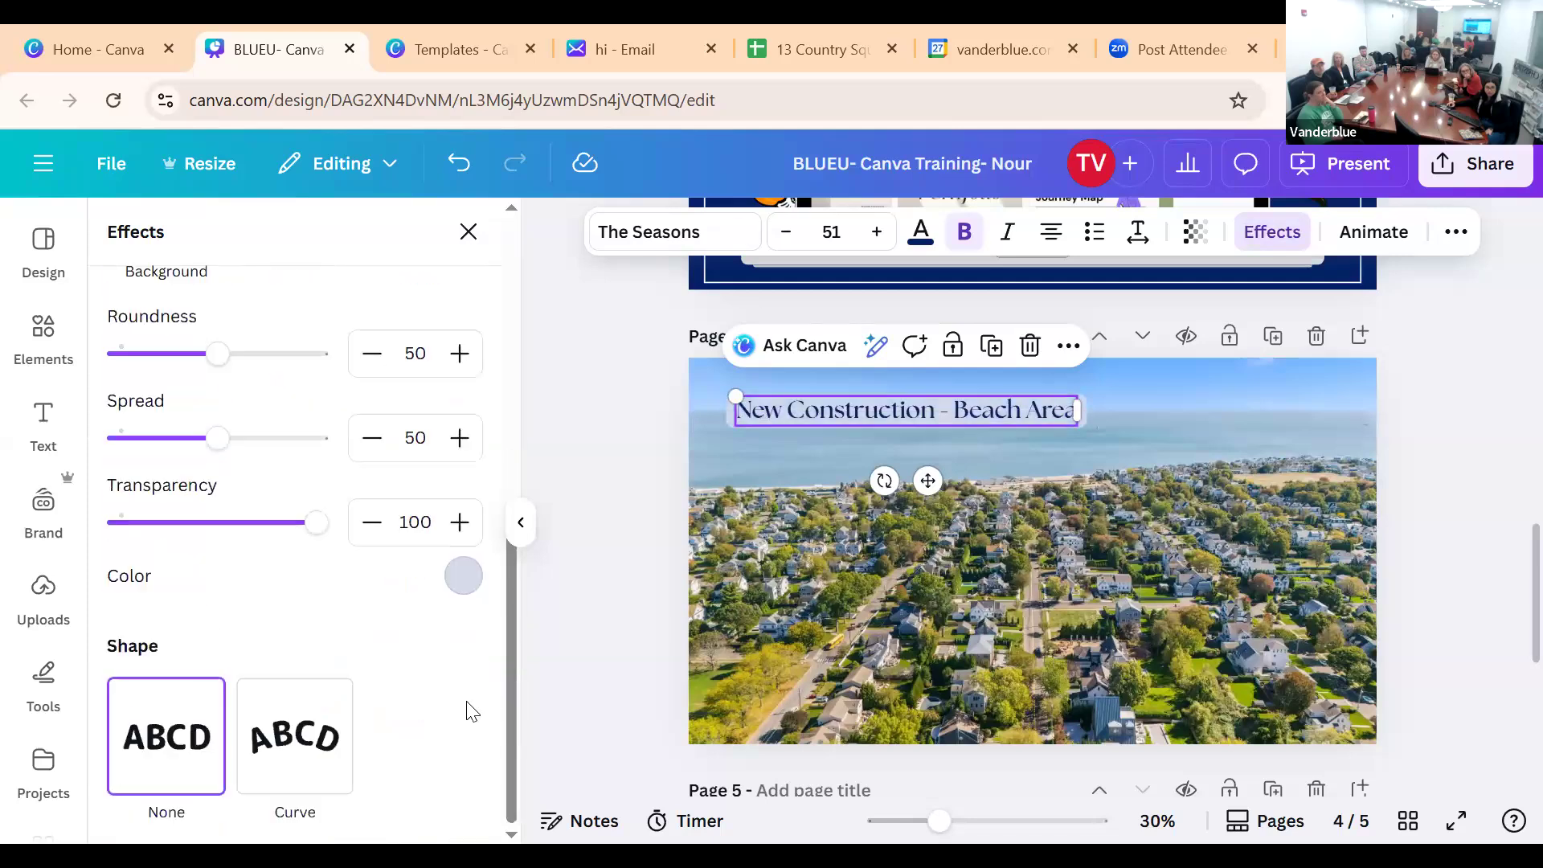
Look through the document and brand colors for the text background and set it to white
left_click(464, 577)
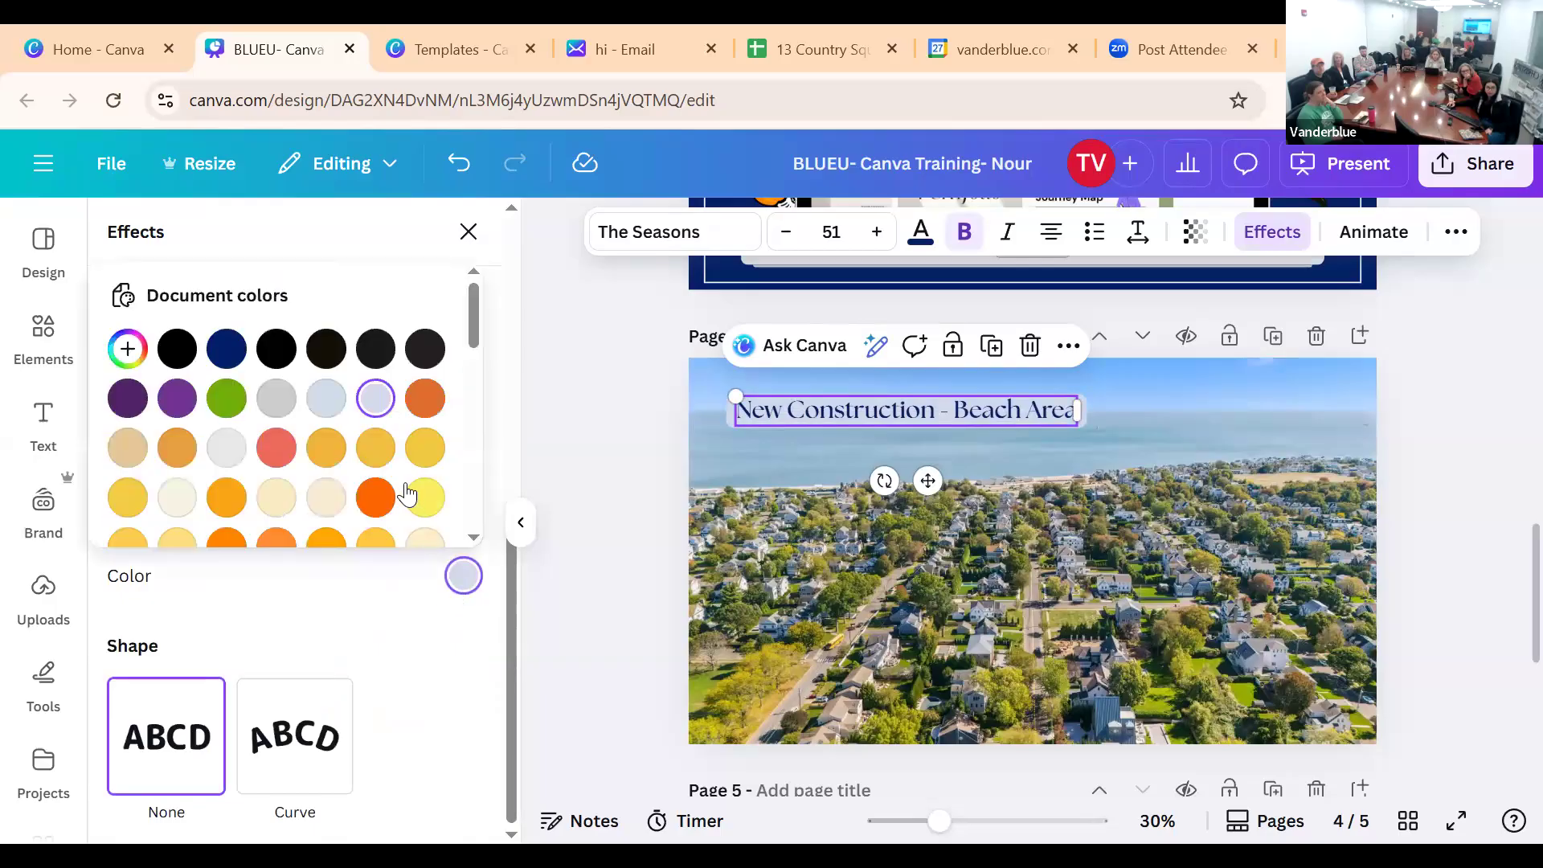
scroll(406, 490, "down", 2)
scroll(407, 492, "up", 2)
left_click(128, 352)
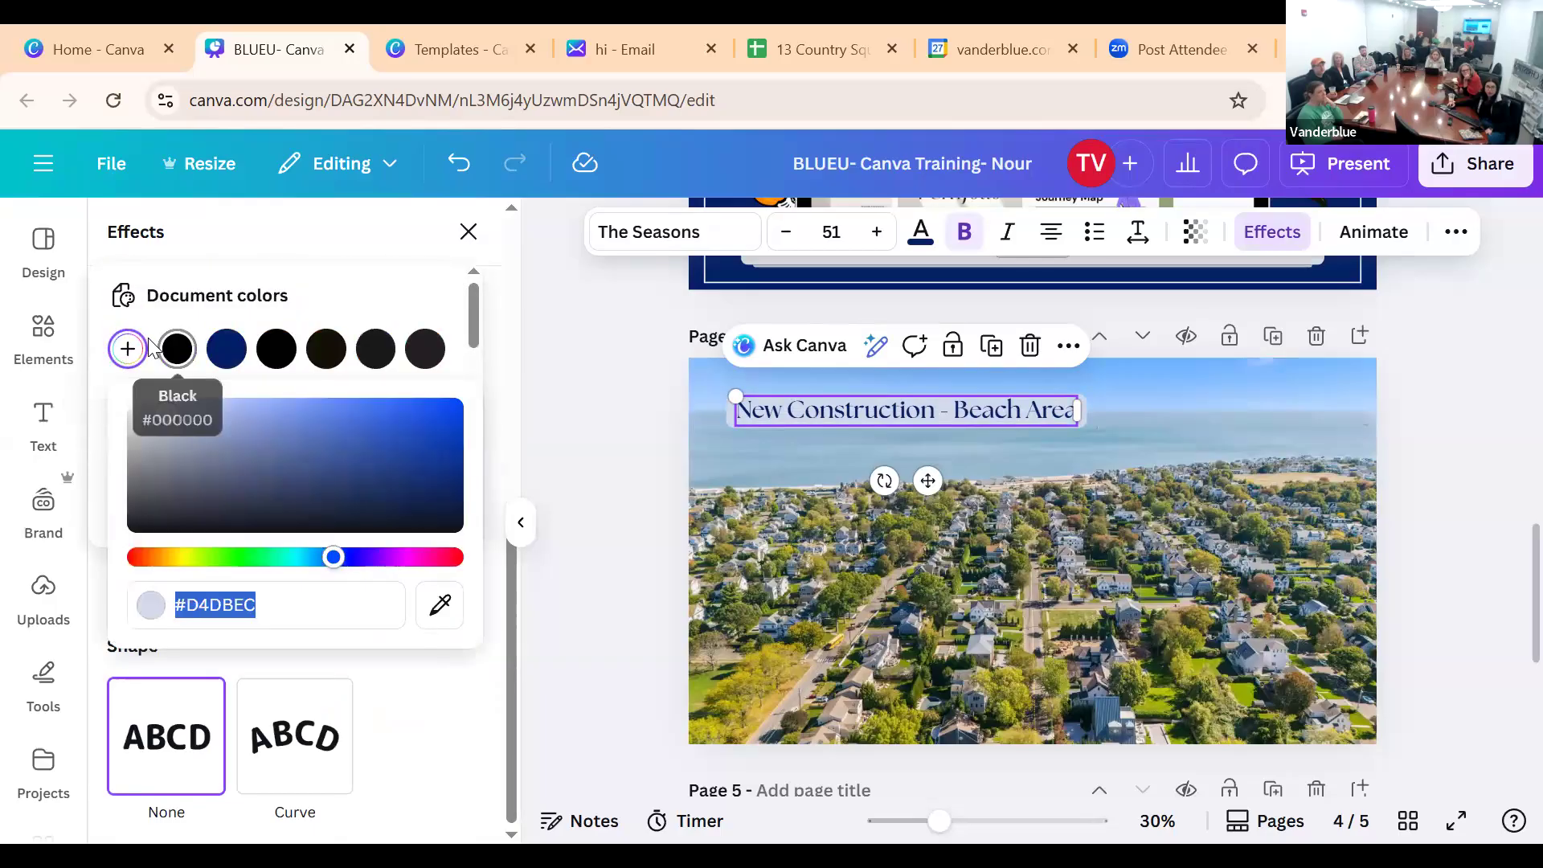
left_click(127, 348)
scroll(416, 438, "down", 3)
scroll(416, 438, "up", 3)
scroll(410, 465, "down", 3)
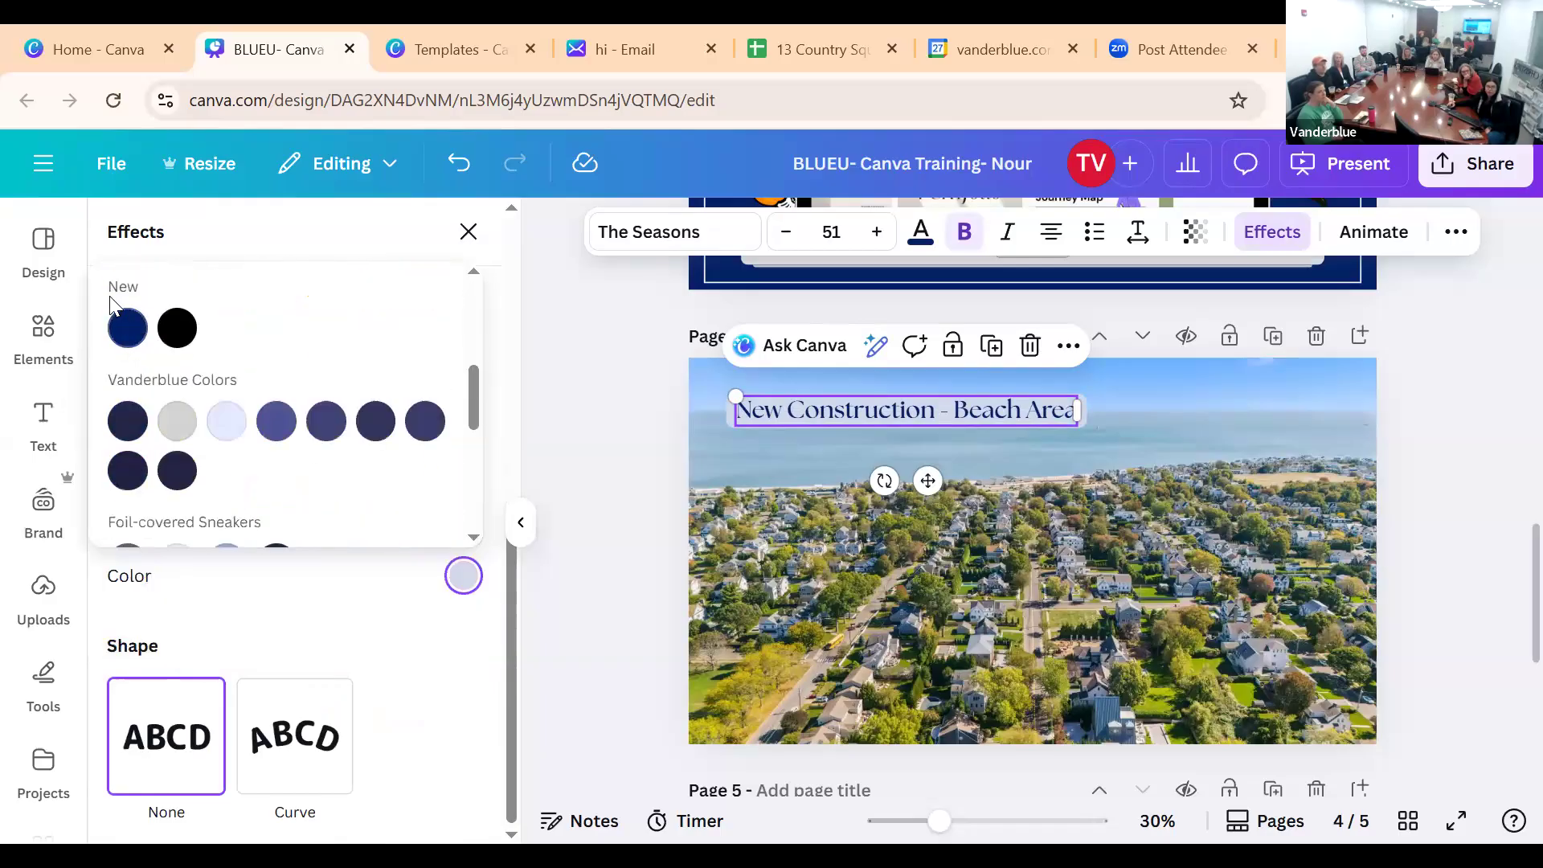
scroll(171, 362, "up", 2)
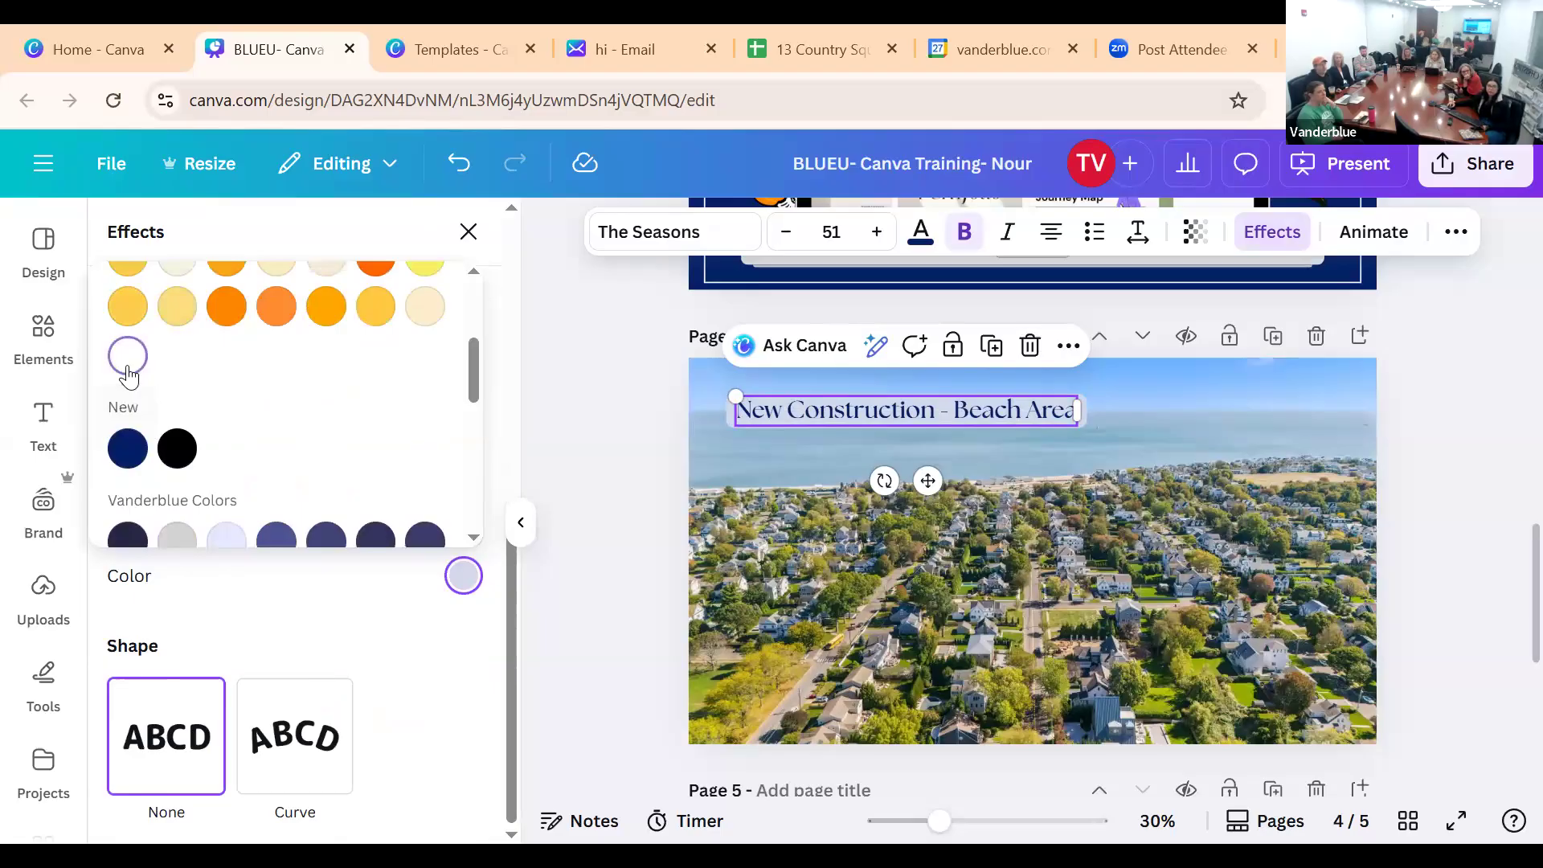
left_click(127, 360)
left_click(321, 569)
Adjust the text background to a spread of 97 and a transparency of 34
left_click_drag(302, 529, 212, 524)
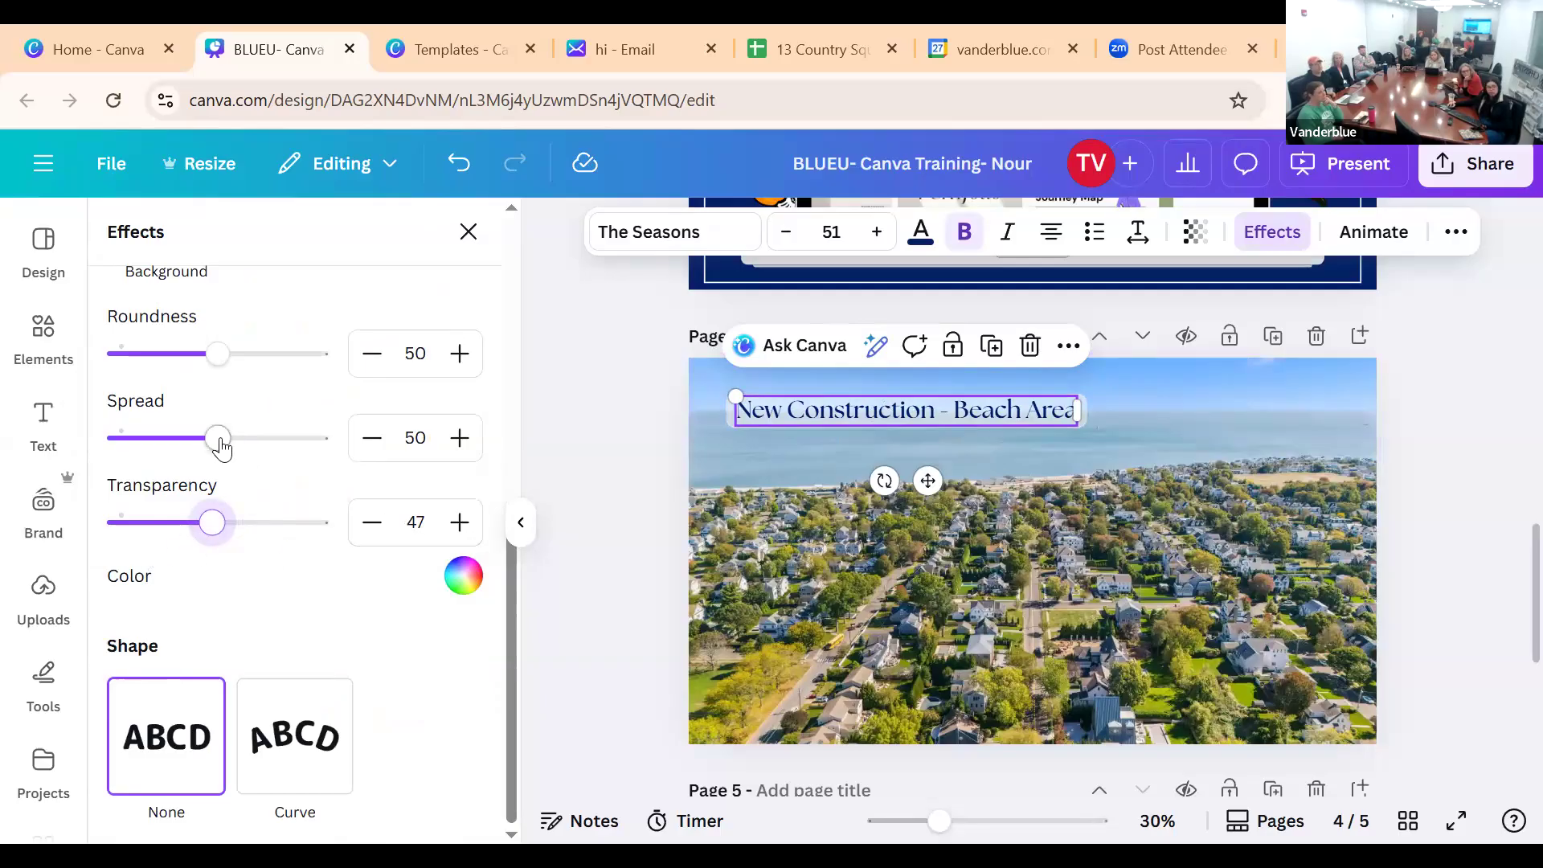
scroll(229, 441, "up", 3)
mouse_move(217, 678)
left_mouse_down()
mouse_move(362, 665)
mouse_move(243, 673)
left_mouse_up()
left_click_drag(280, 781, 188, 782)
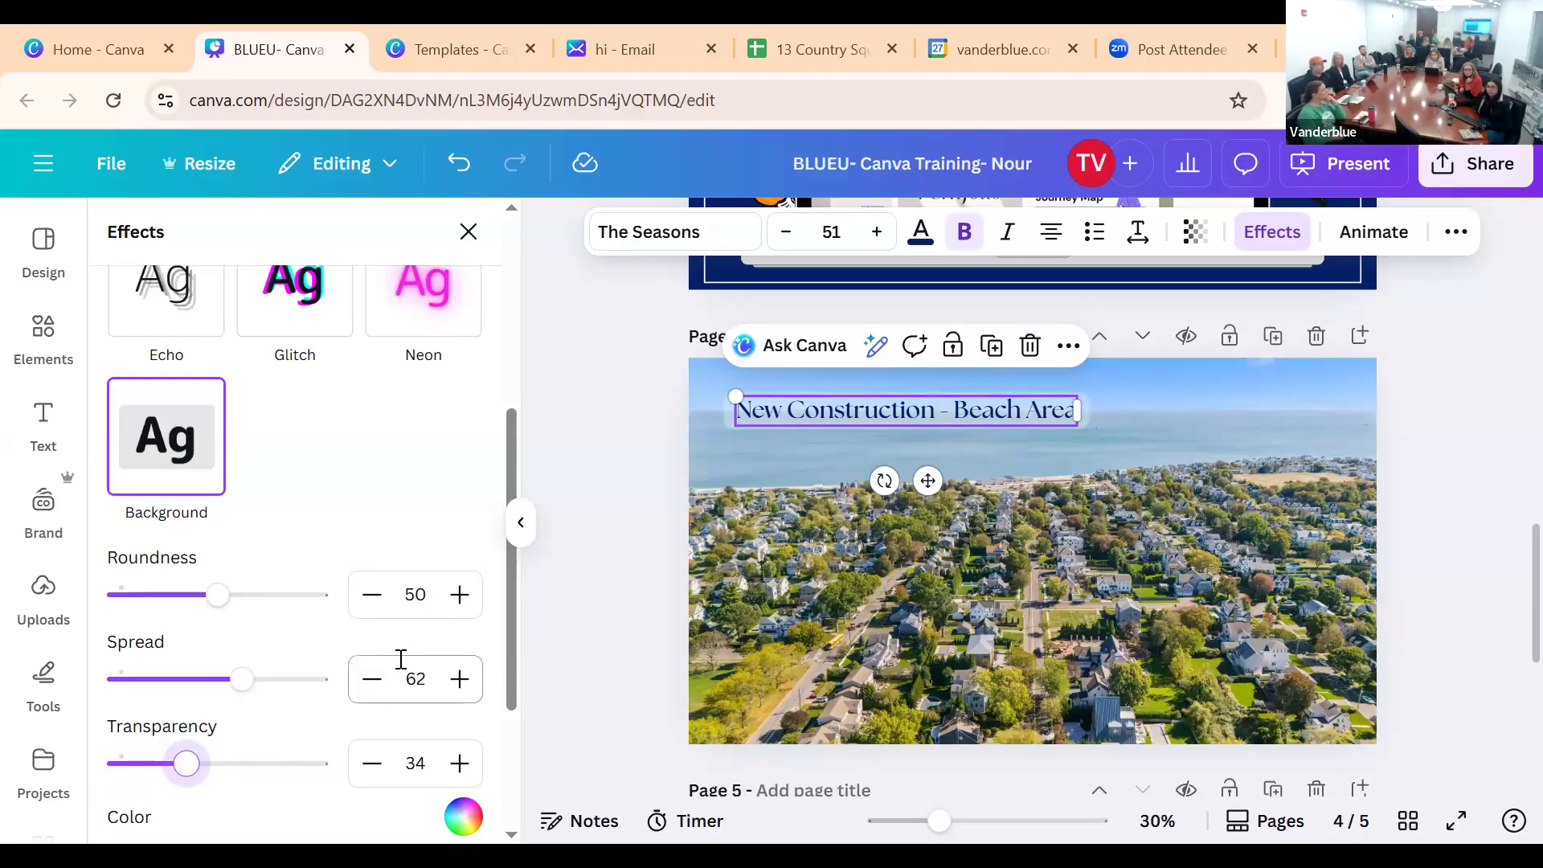
left_click_drag(241, 679, 315, 681)
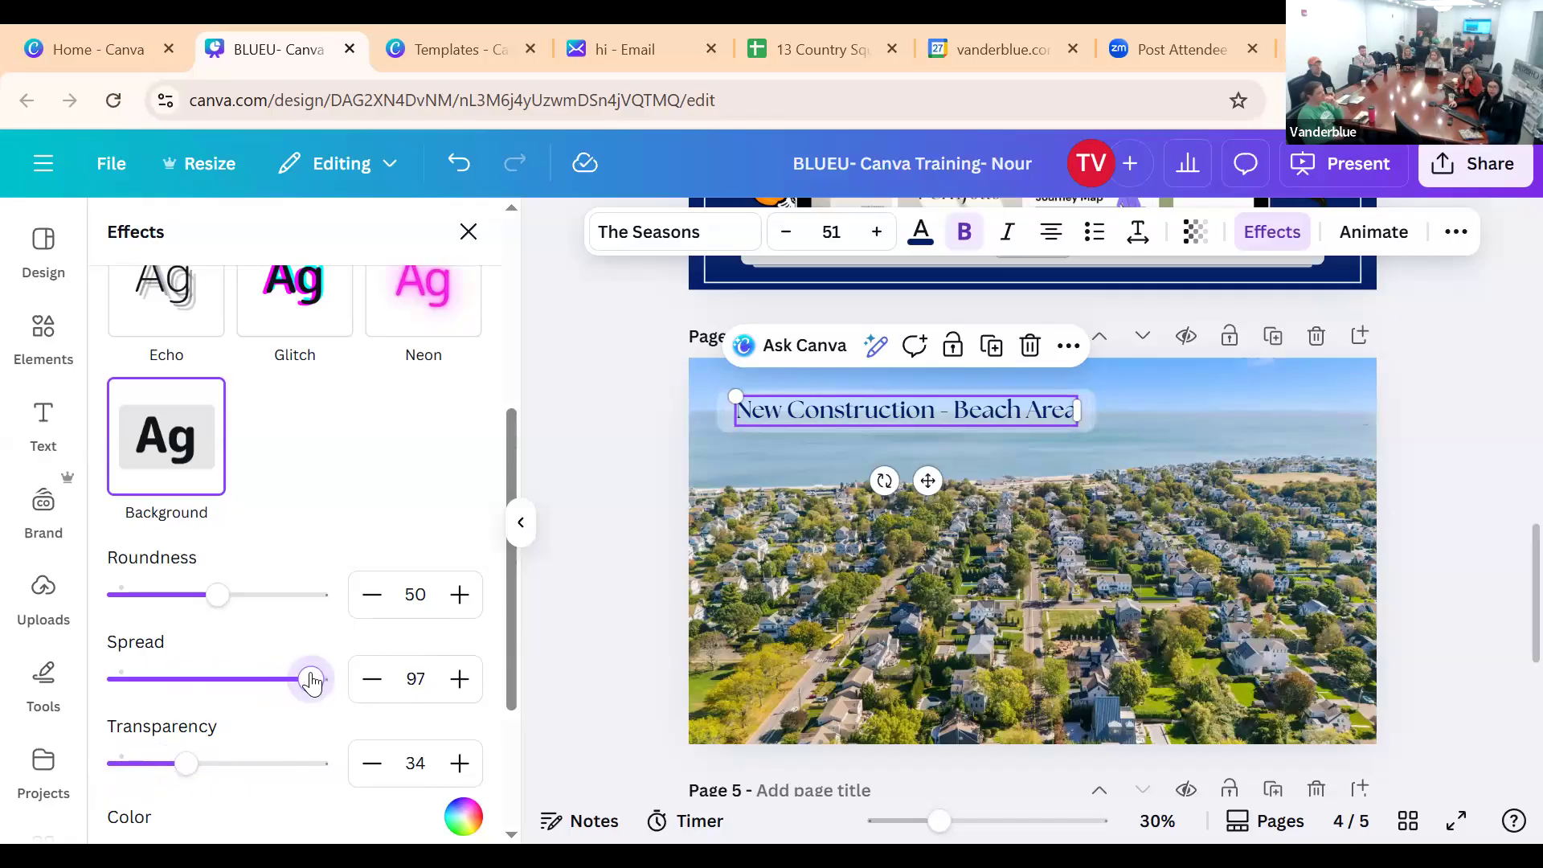
scroll(359, 595, "down", 3)
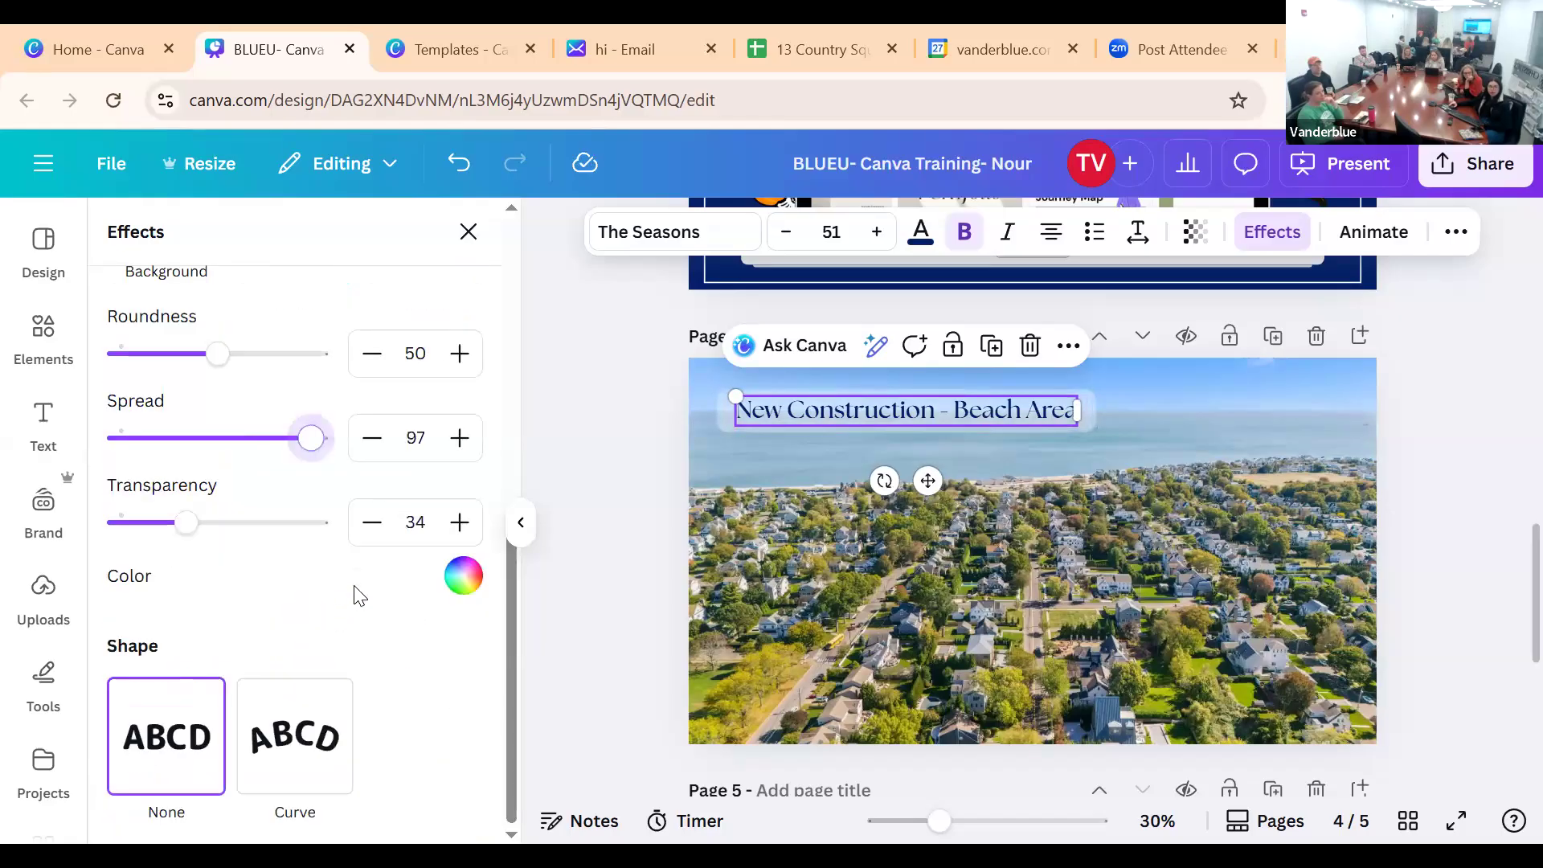
scroll(166, 613, "up", 6)
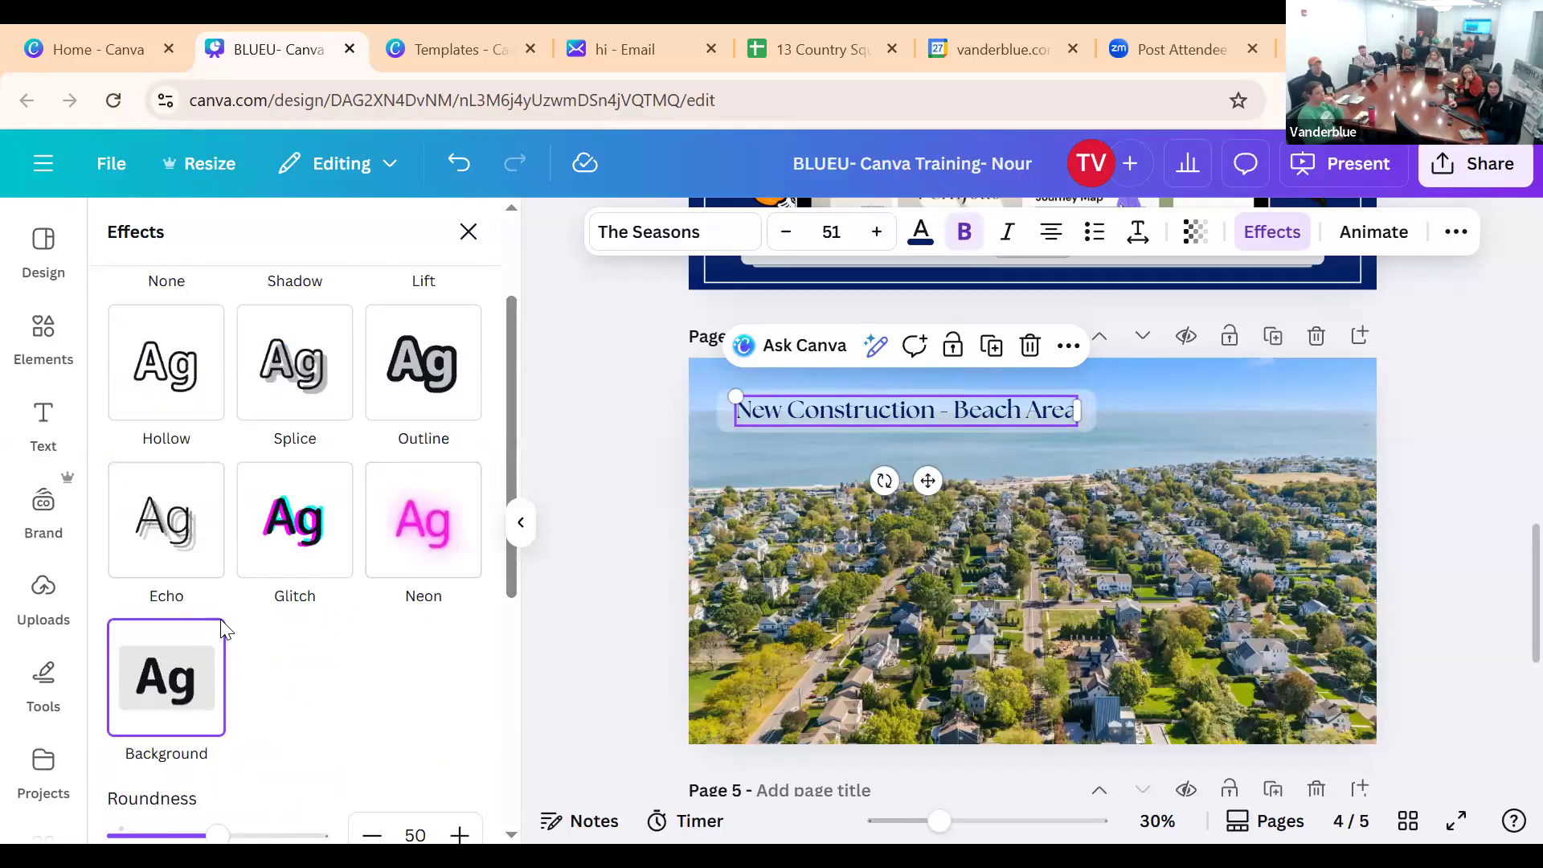
Try the Curve shape on the "New Construction - Beach Area" headline and return its shape to None
scroll(225, 629, "up", 2)
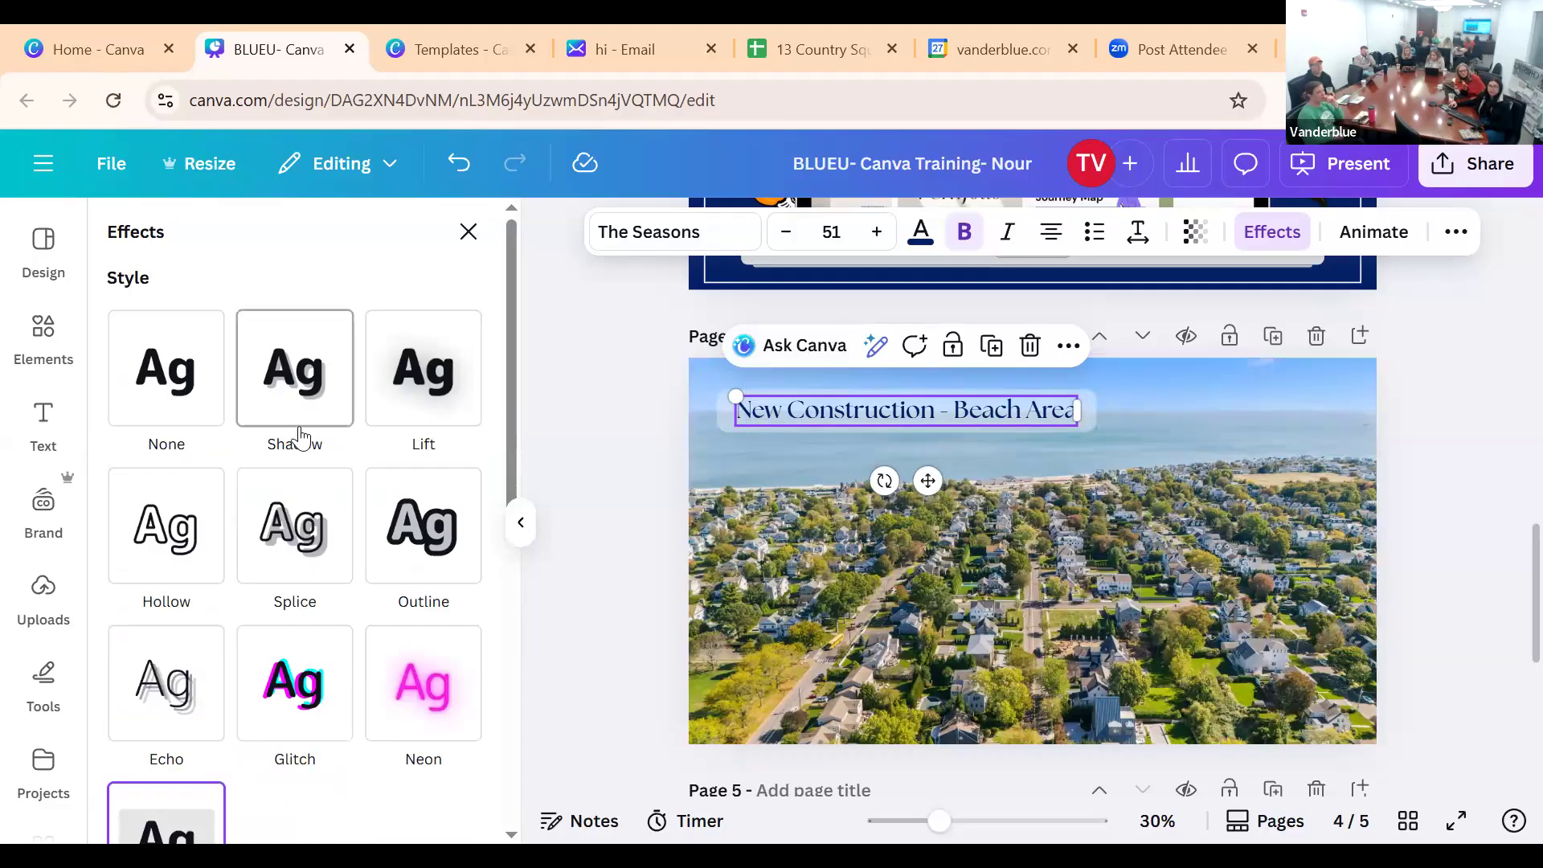
scroll(354, 442, "down", 6)
scroll(350, 538, "down", 2)
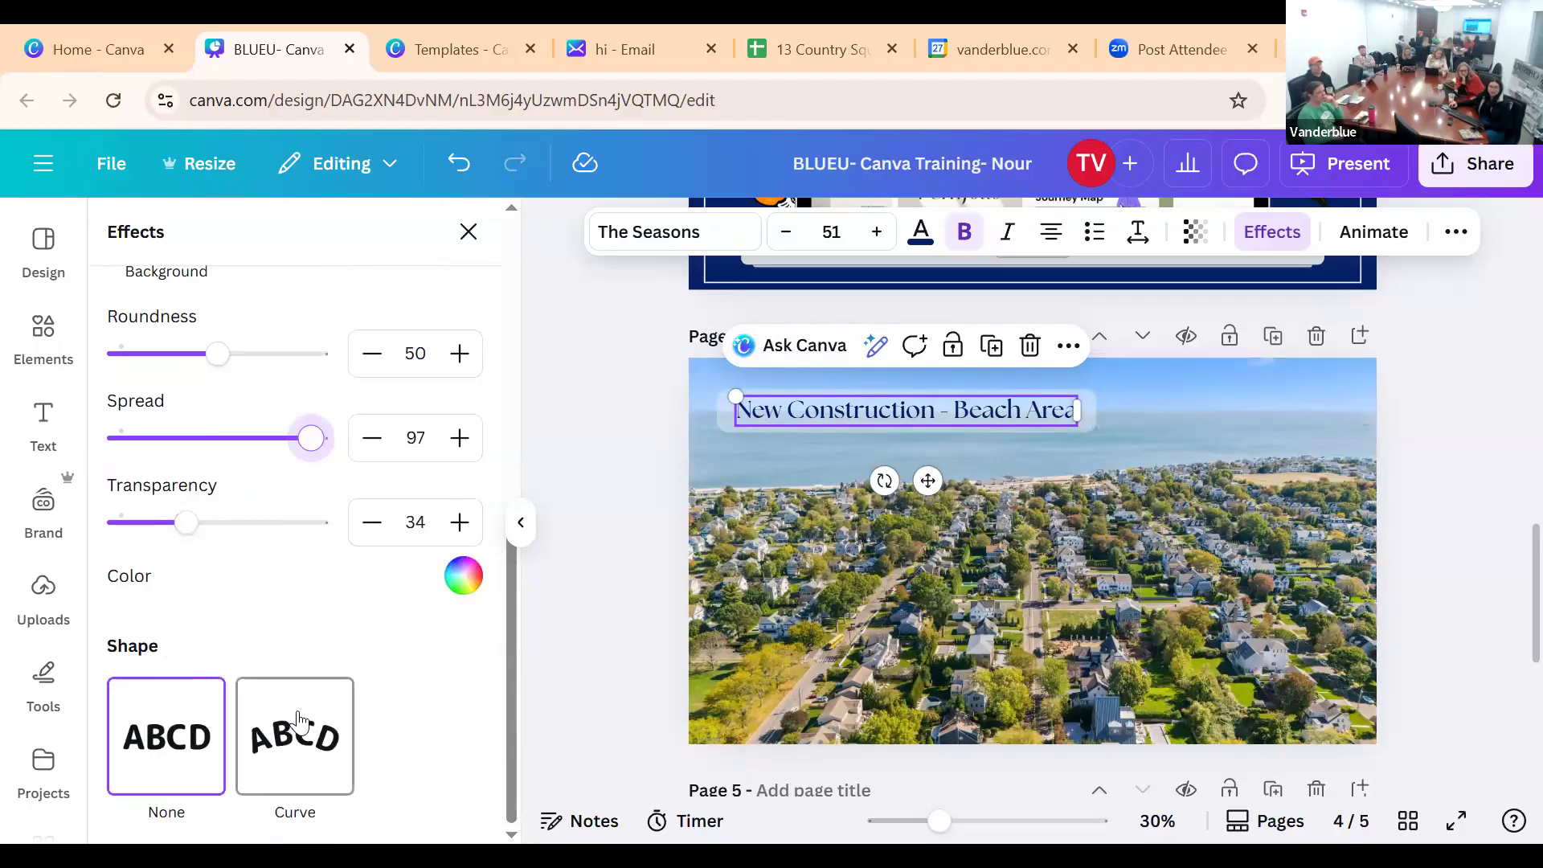
left_click(294, 727)
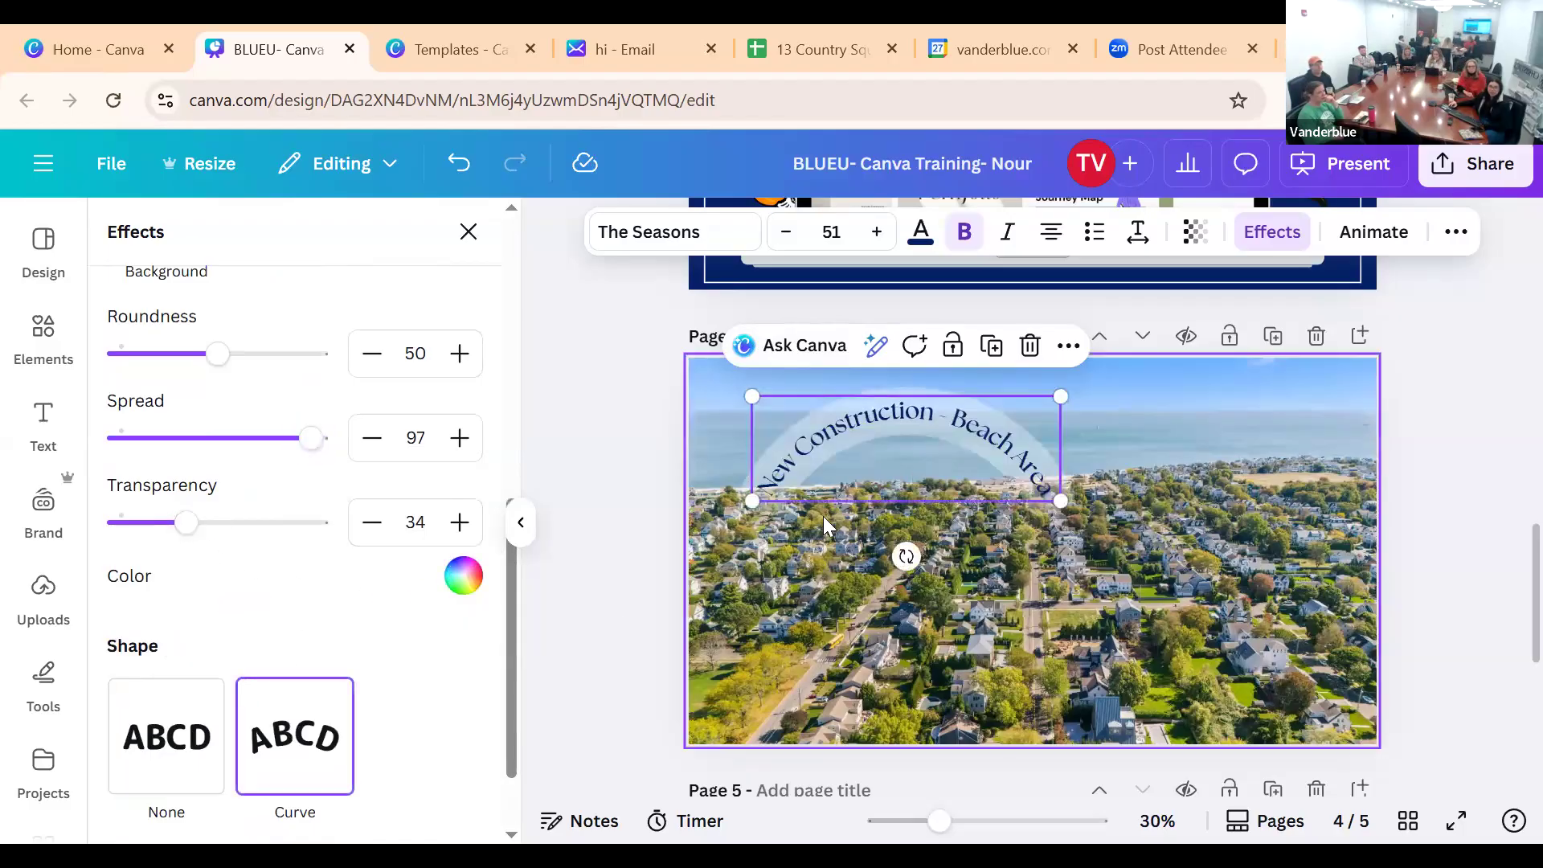
left_click(119, 768)
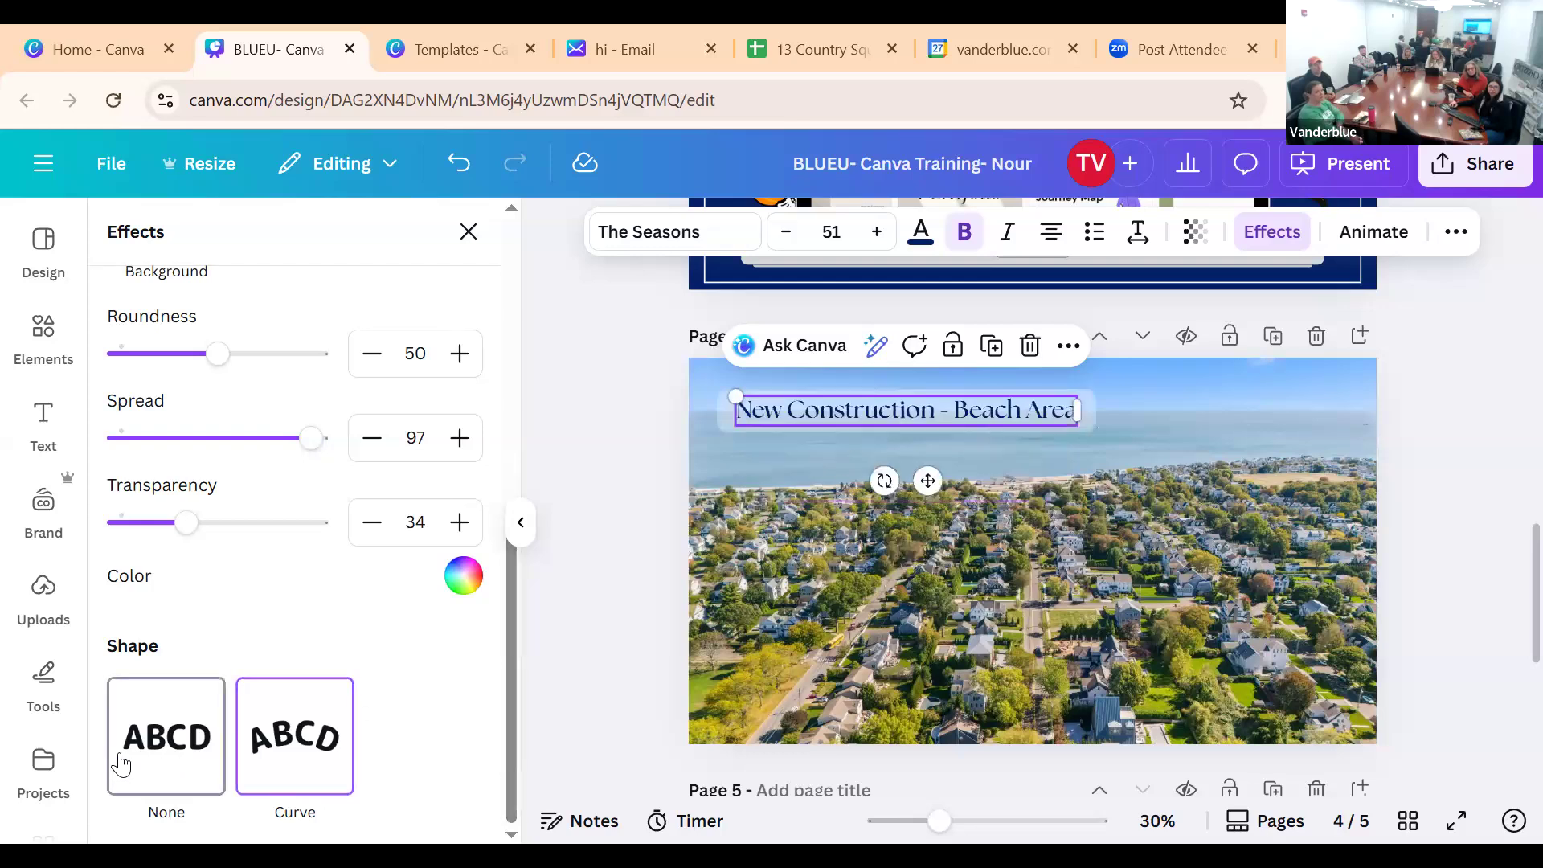
scroll(231, 454, "up", 5)
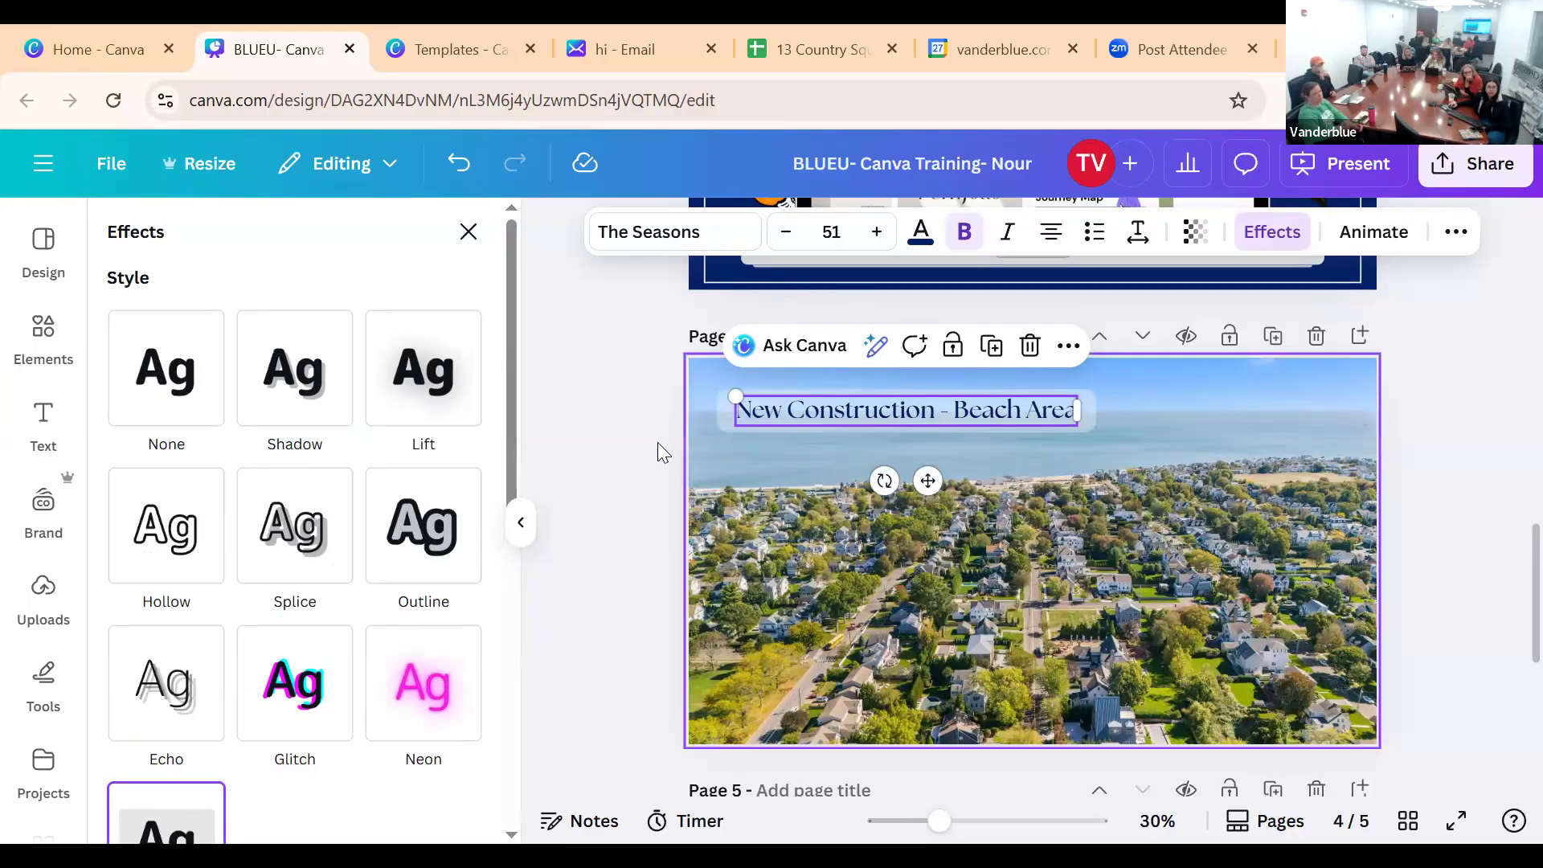
Set the headline's effect style to None, nudge the text slightly and deselect it
left_click(467, 232)
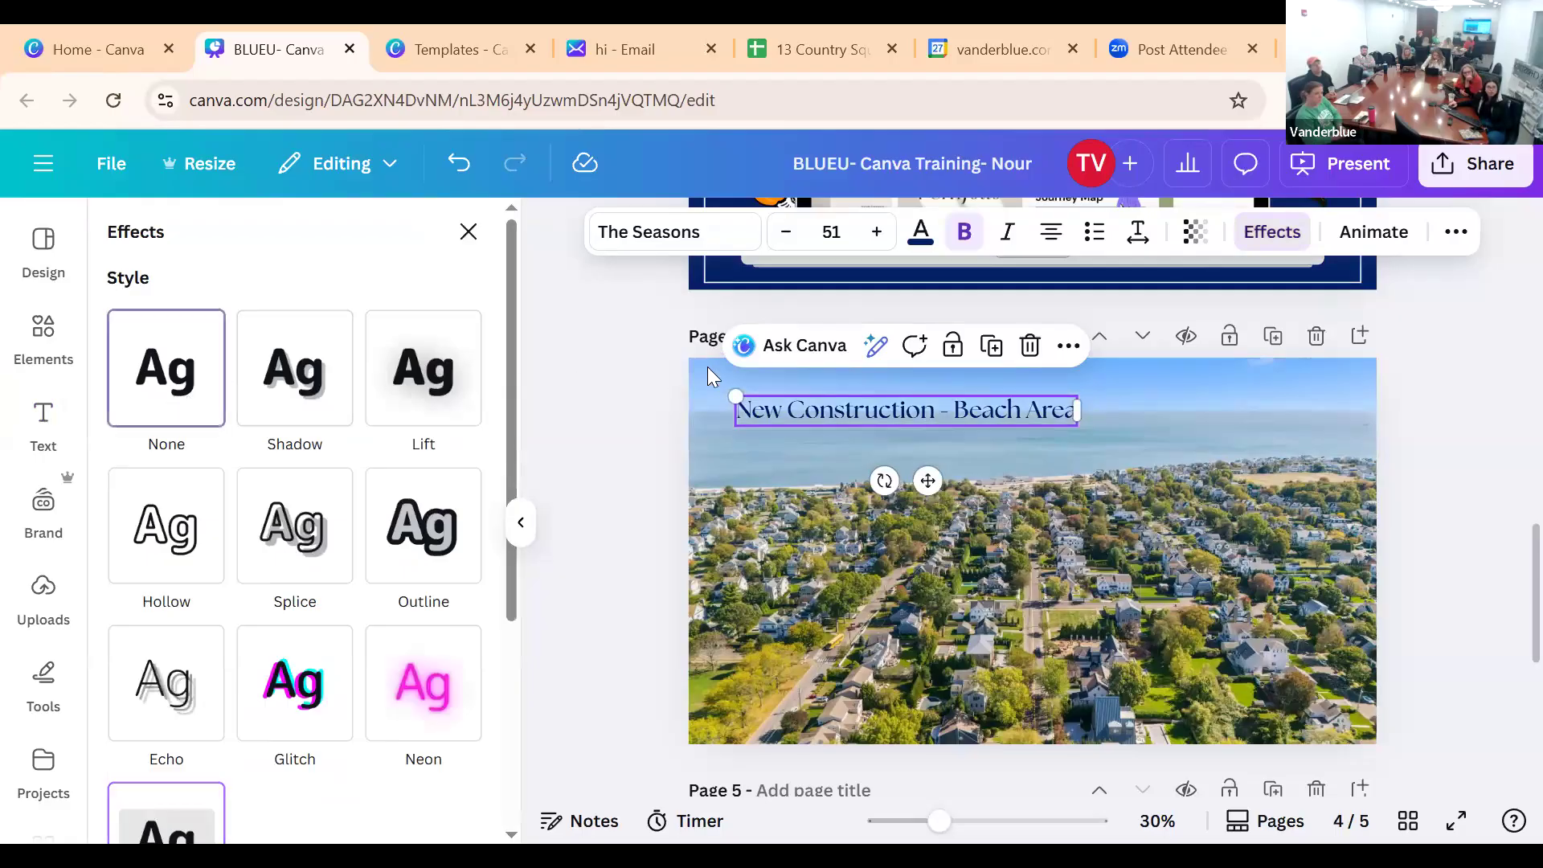
left_click(776, 437)
left_click(807, 417)
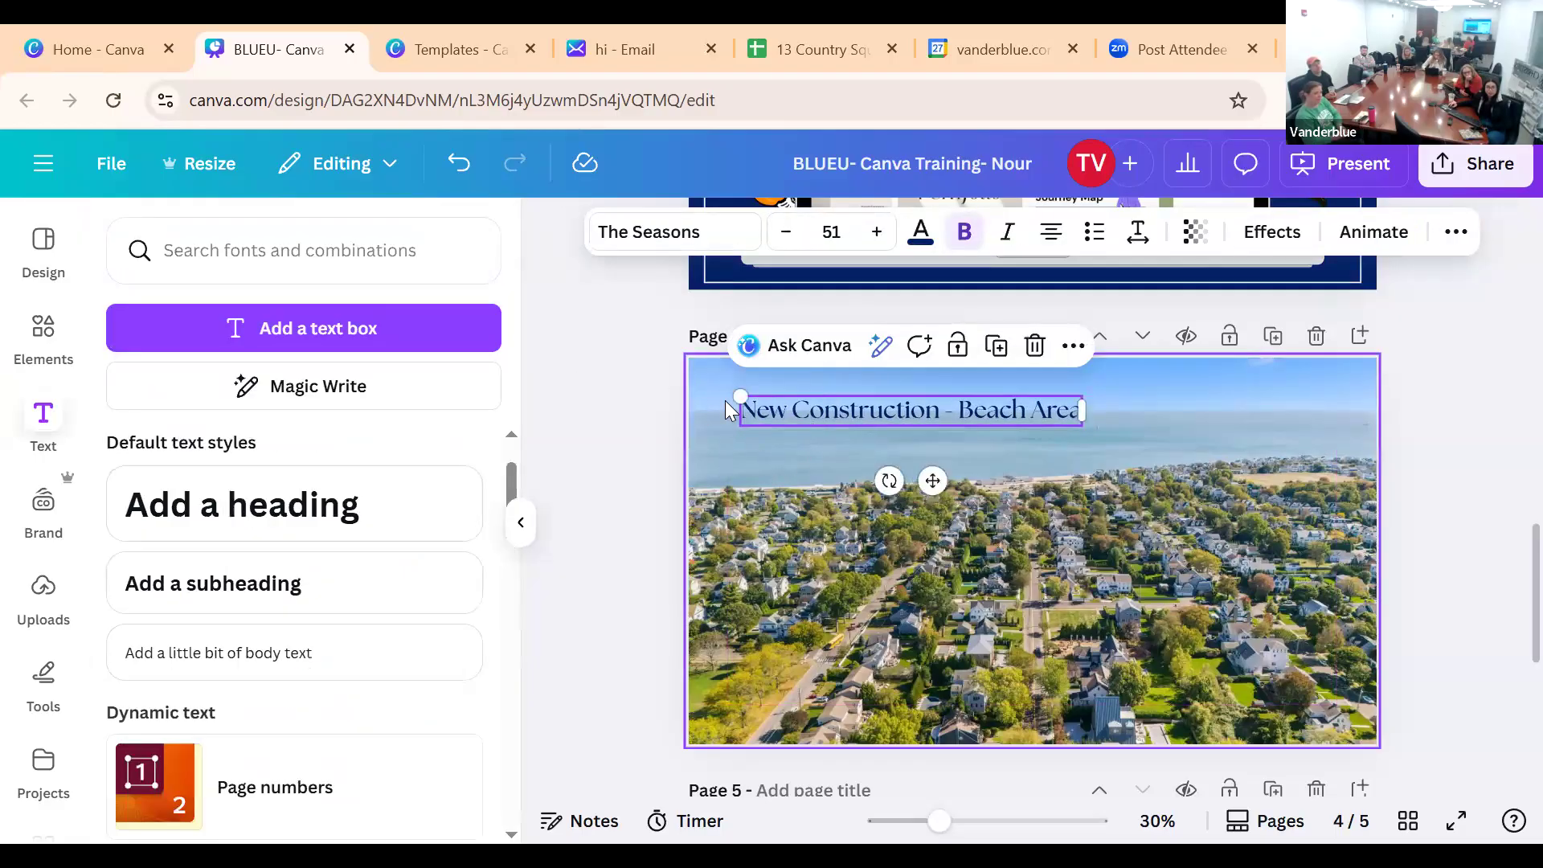
left_click(778, 447)
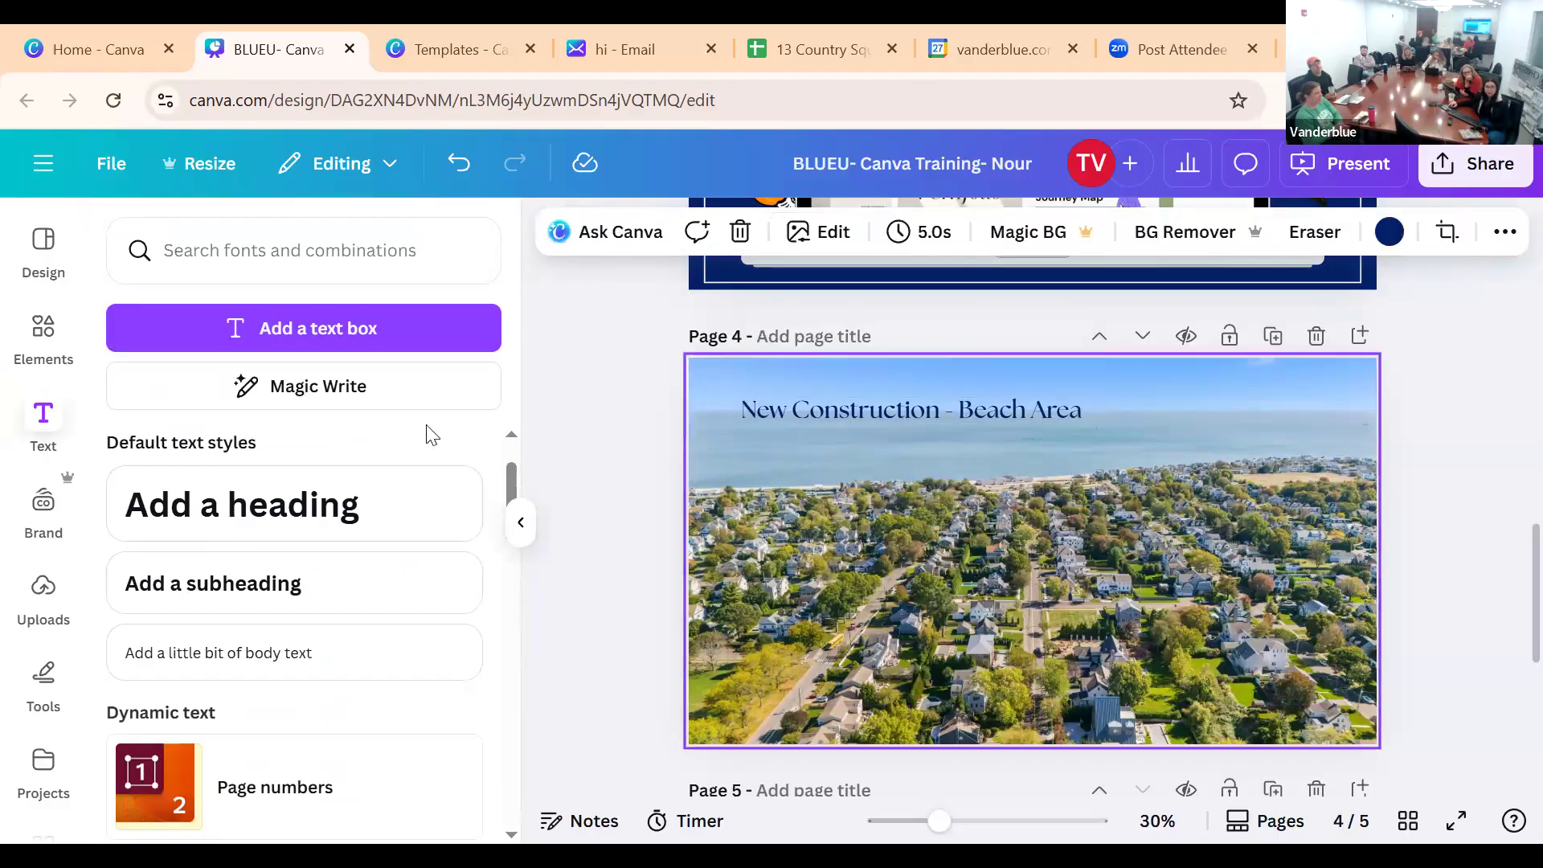
Add a square shape to the aerial photo on page 4 and move it below the headline
left_click(25, 347)
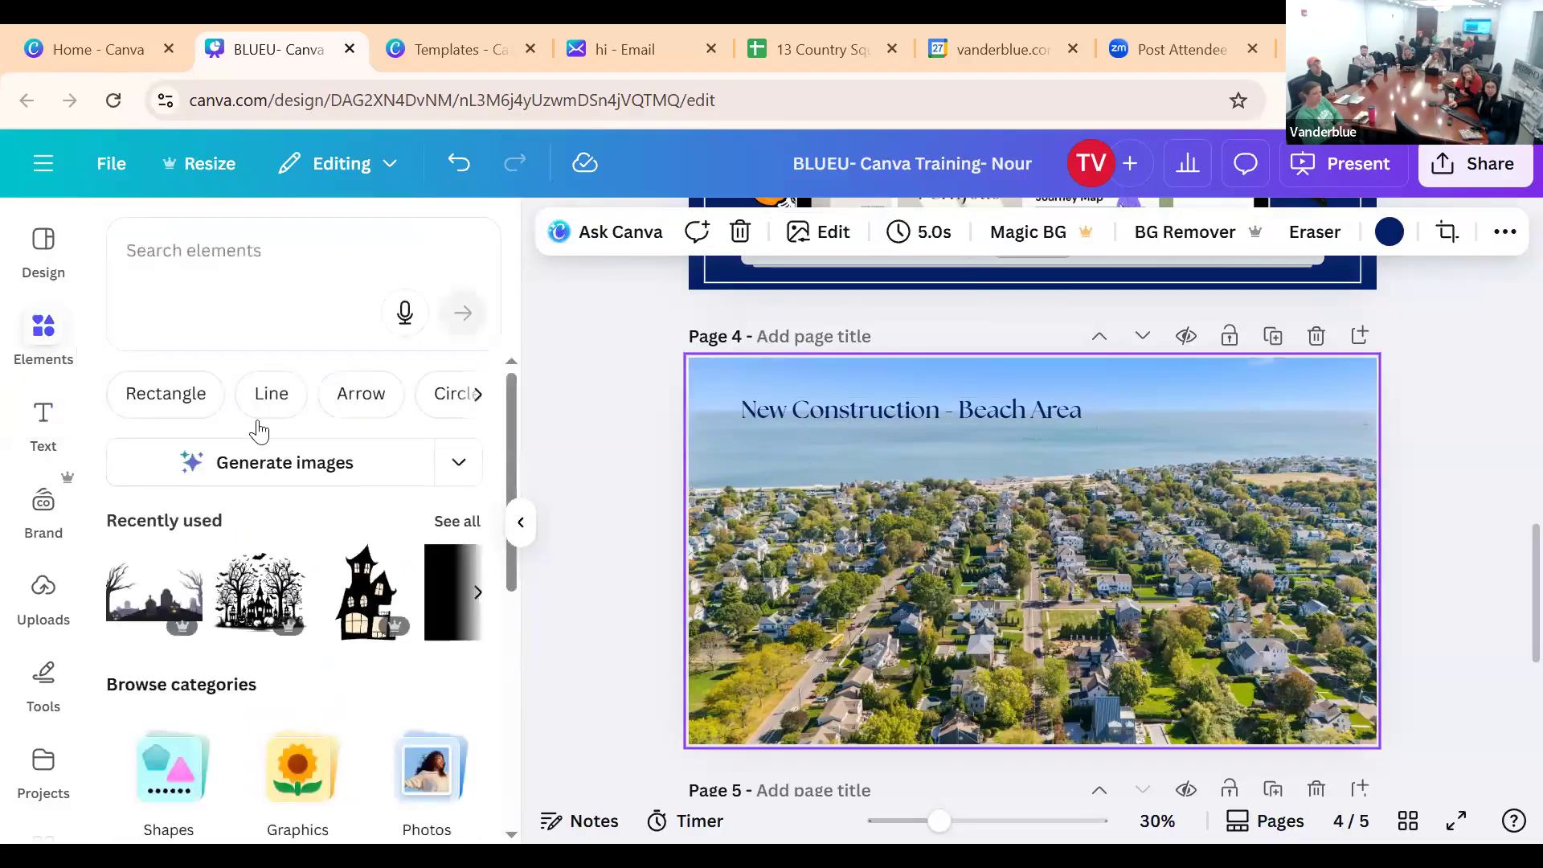
key("r")
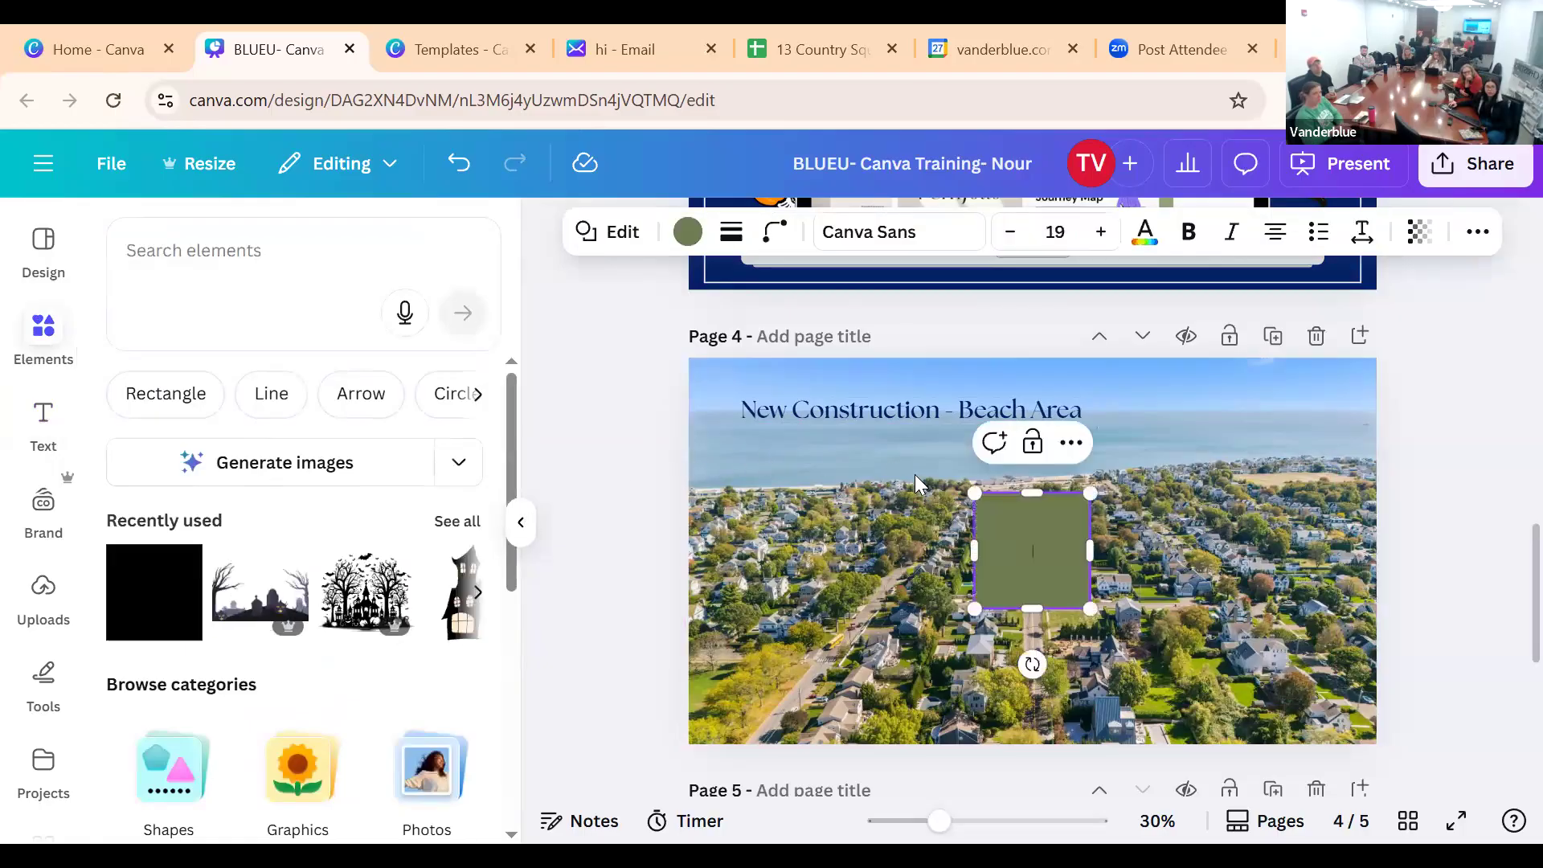
left_click_drag(1037, 551, 892, 529)
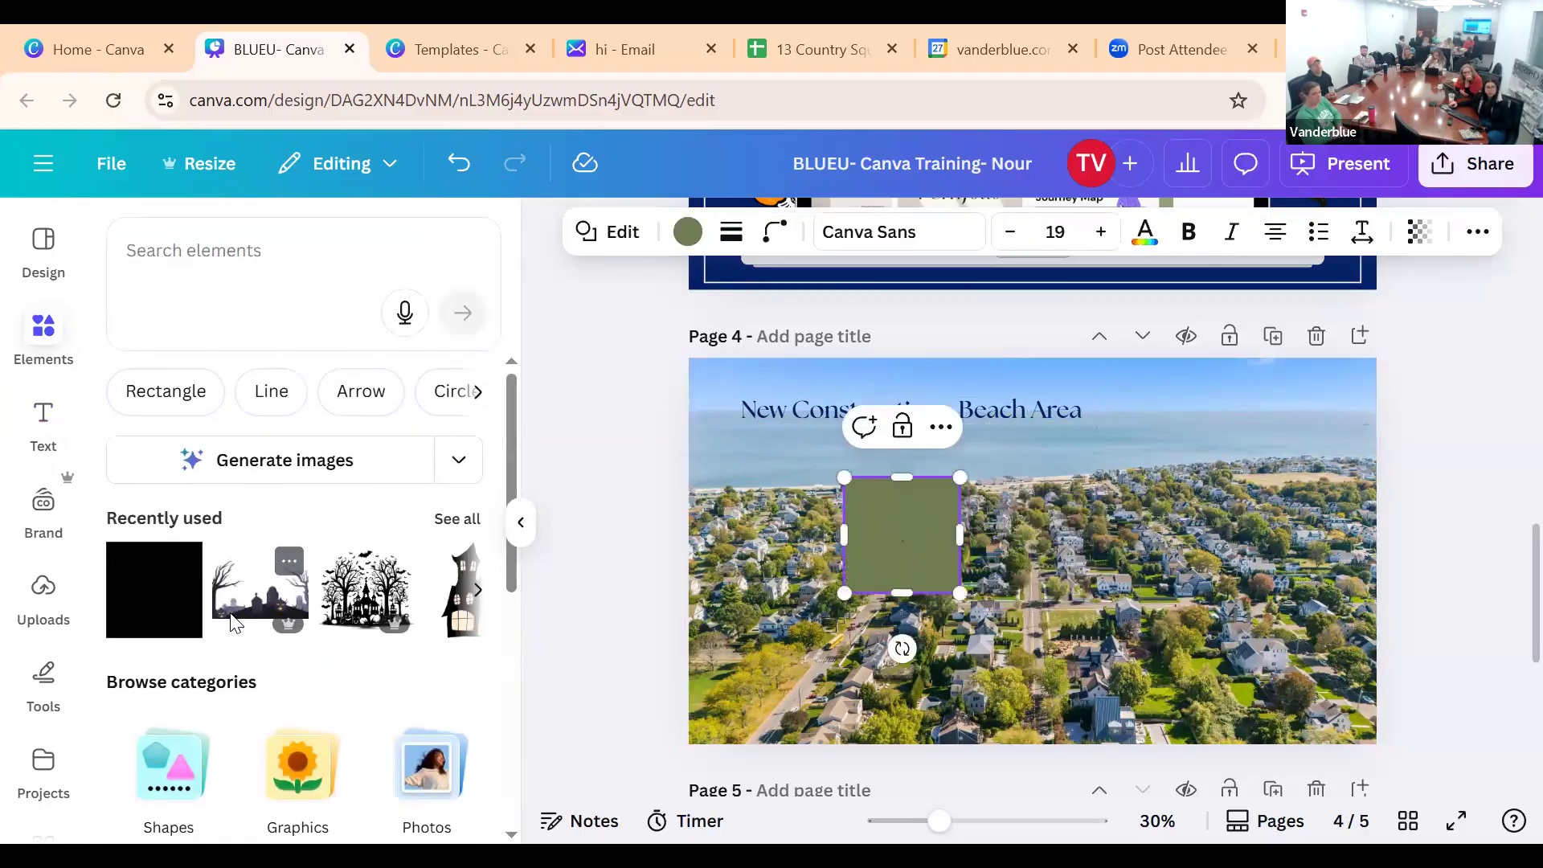
Open the Shapes category and change the square's fill color to white
scroll(201, 587, "down", 4)
left_click(193, 446)
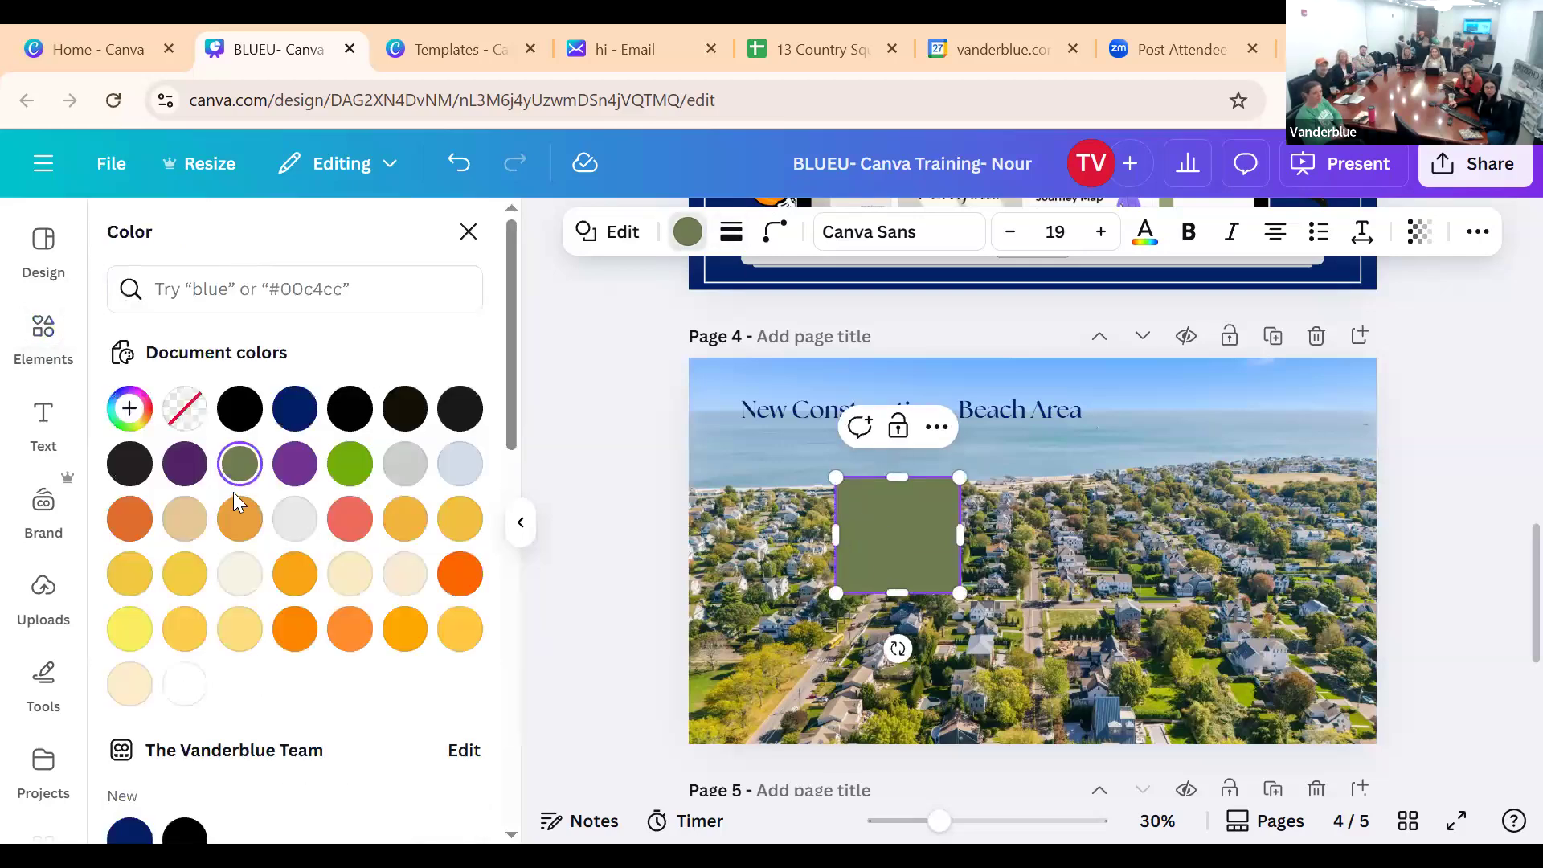
left_click(184, 683)
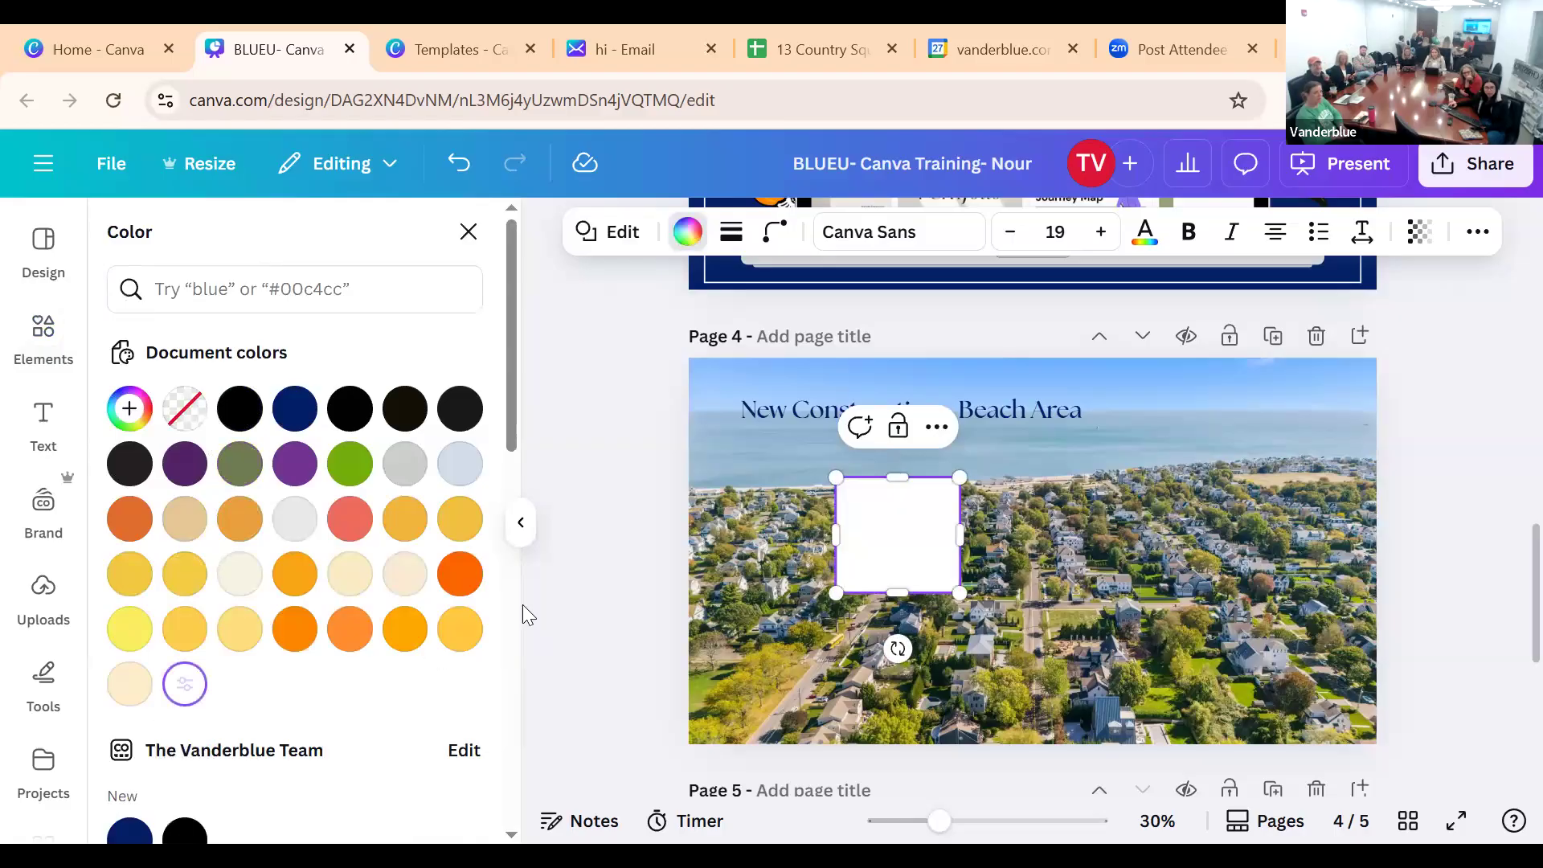
Stretch the white square into a thin full-width band behind the headline and set its transparency to 39
left_click_drag(865, 520, 761, 406)
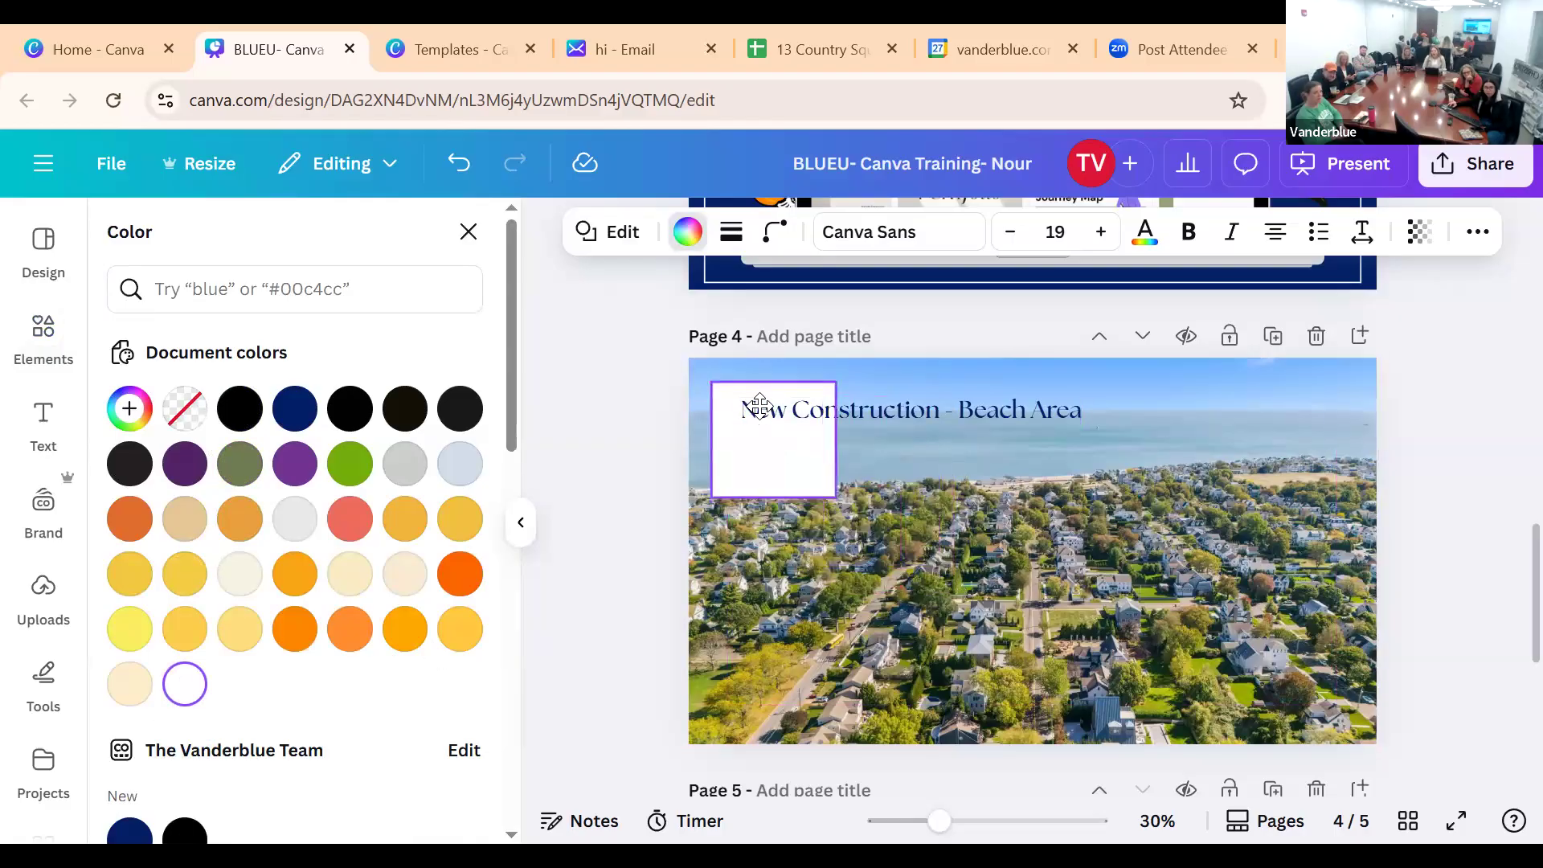
left_click_drag(835, 440, 1382, 397)
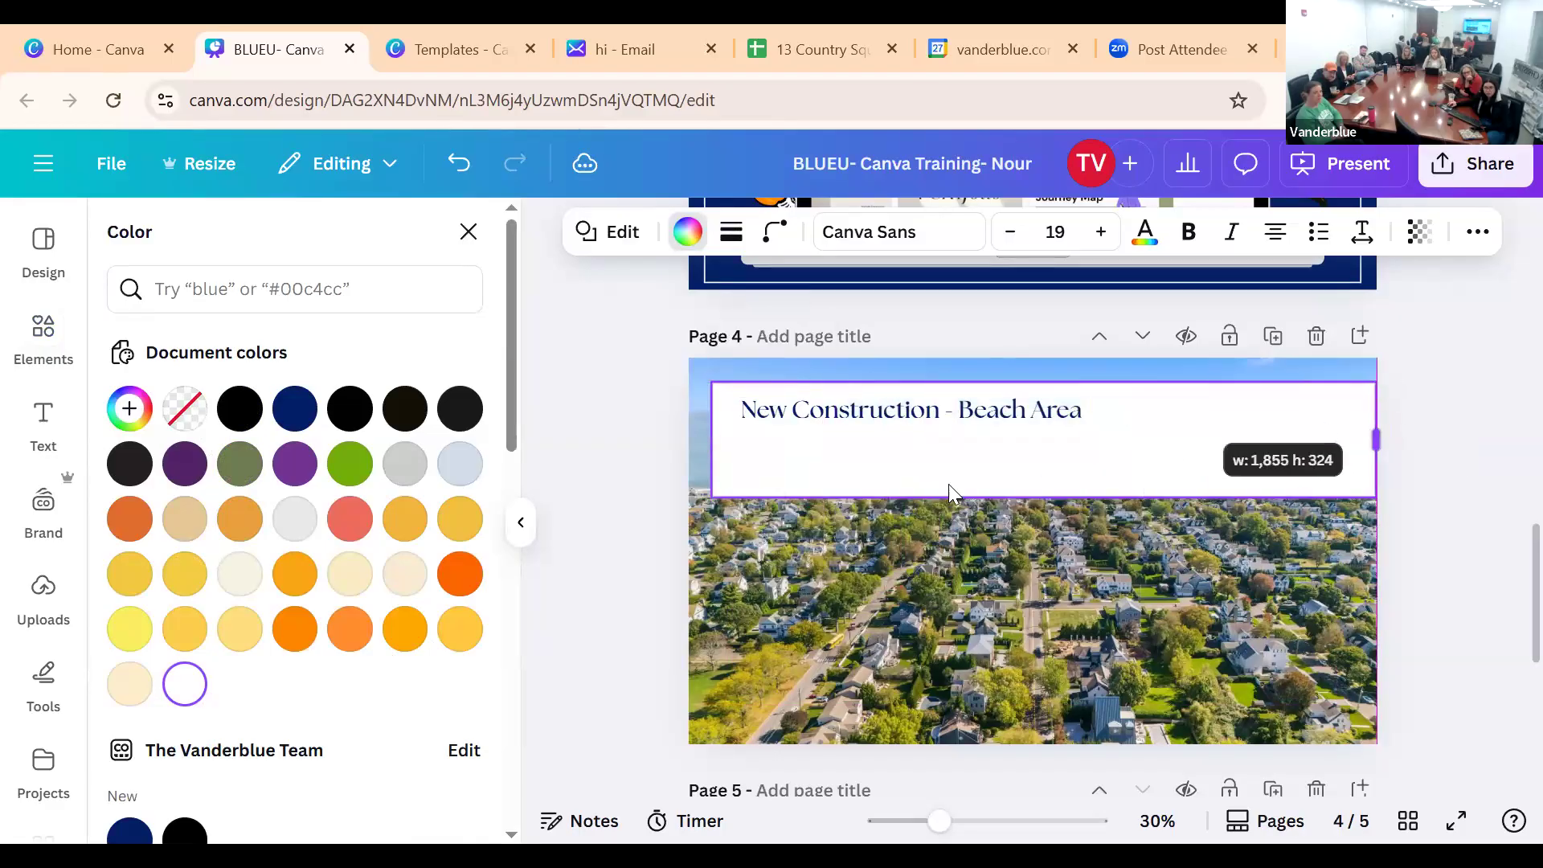
left_click_drag(711, 437, 686, 437)
left_click_drag(1037, 496, 1033, 439)
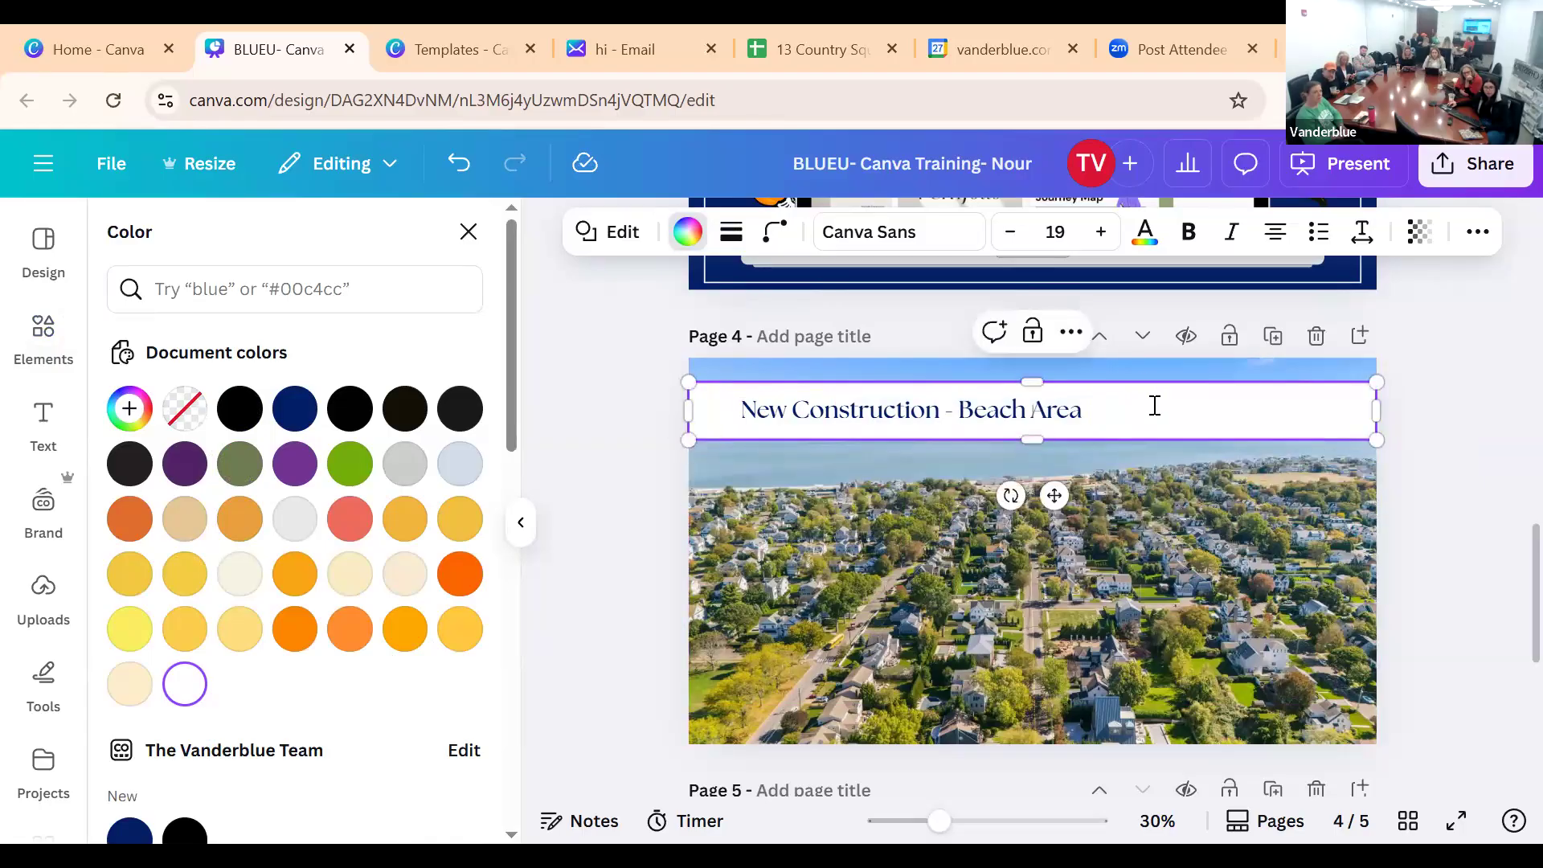
left_click(1418, 233)
left_click_drag(1428, 341, 1328, 358)
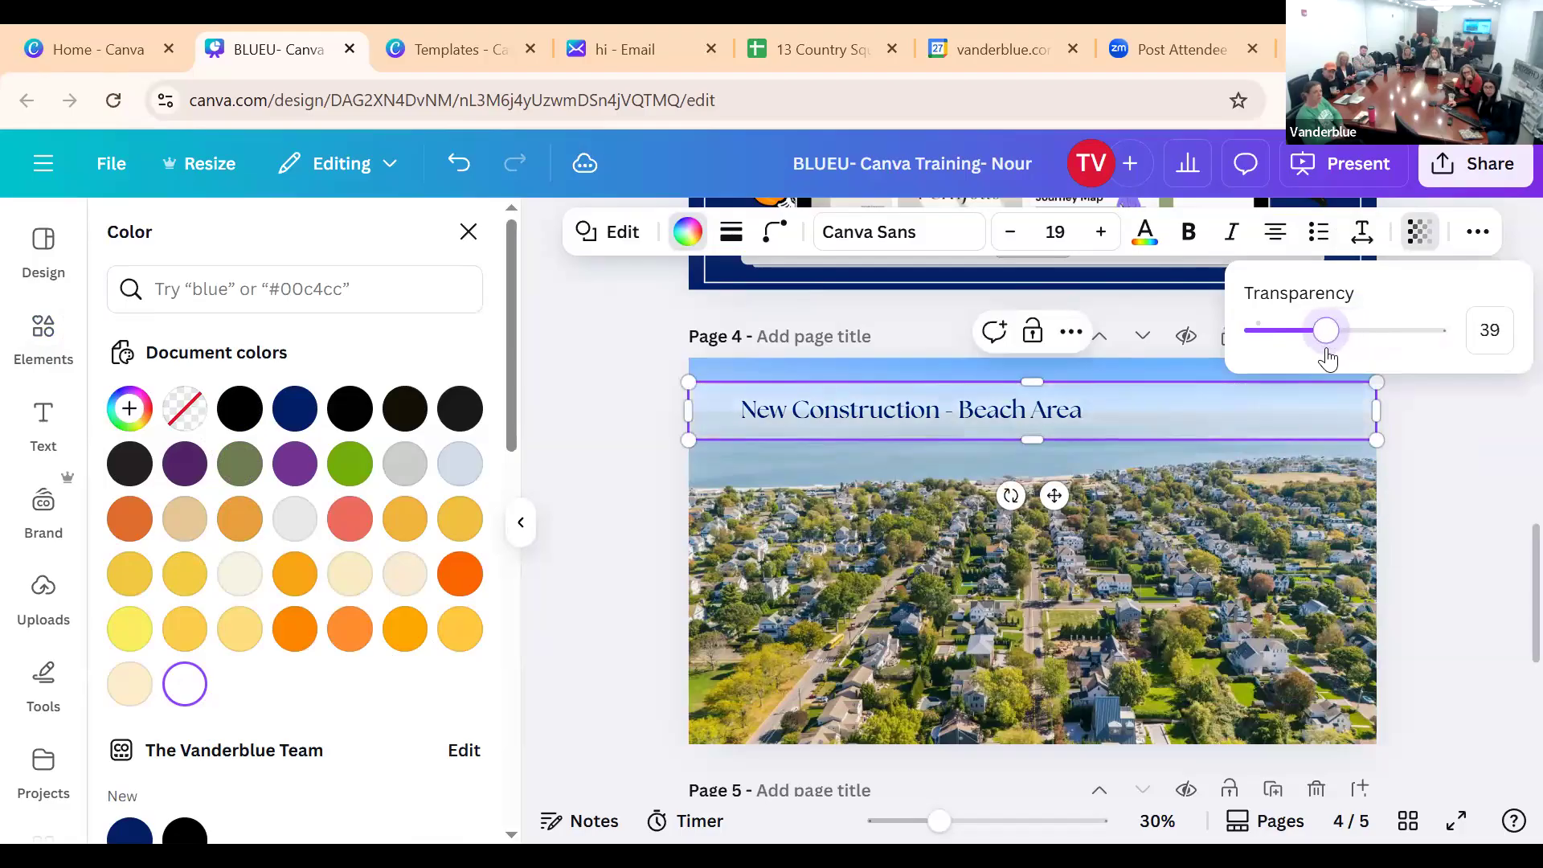
Give the band a solid white outline with a stroke weight of 4
scroll(1181, 450, "up", 2)
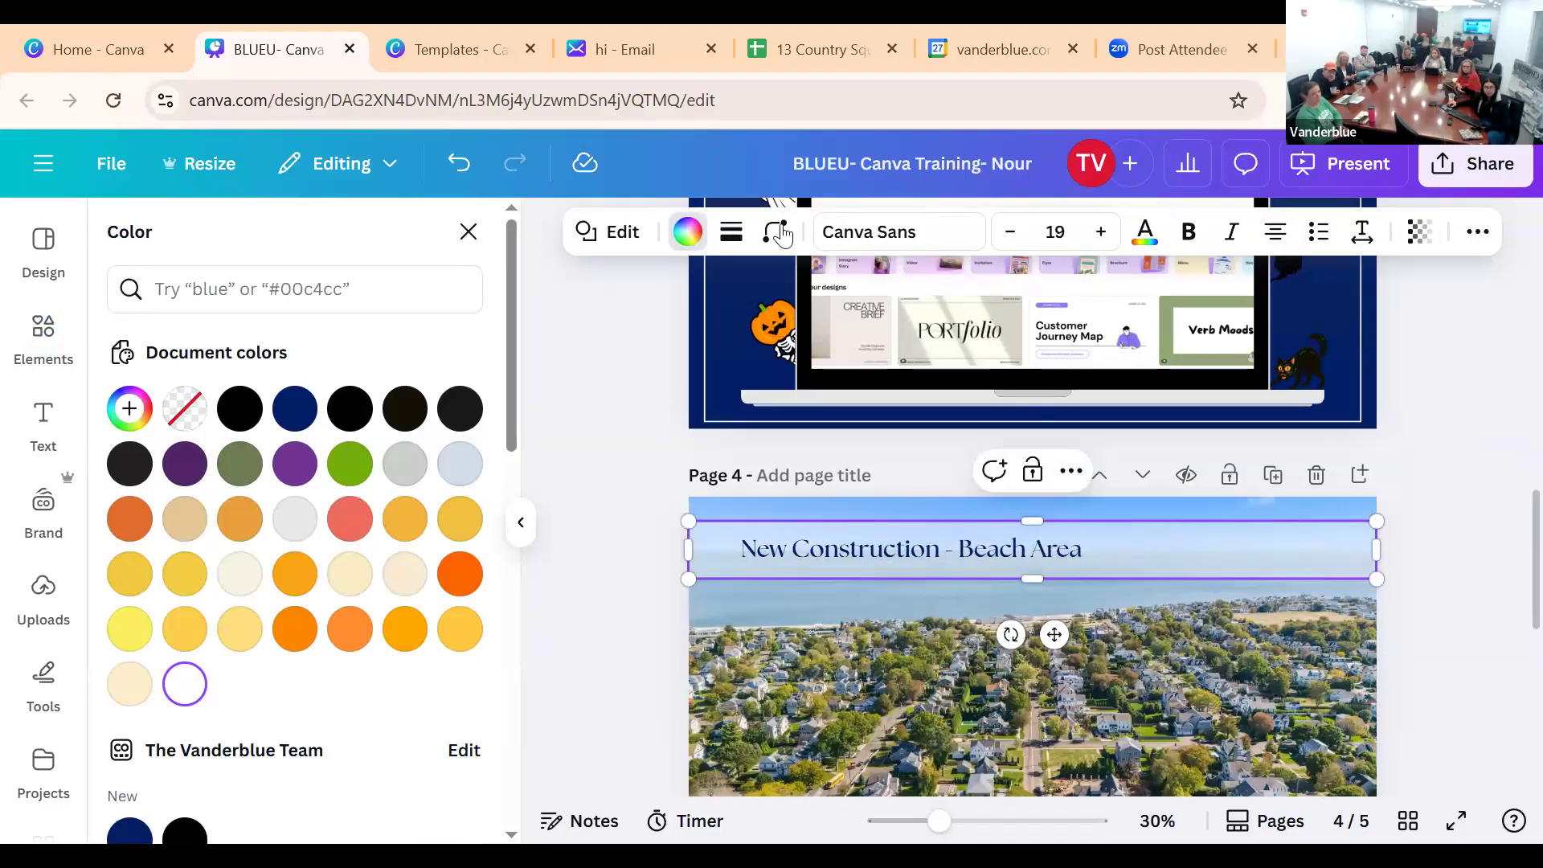
left_click(775, 232)
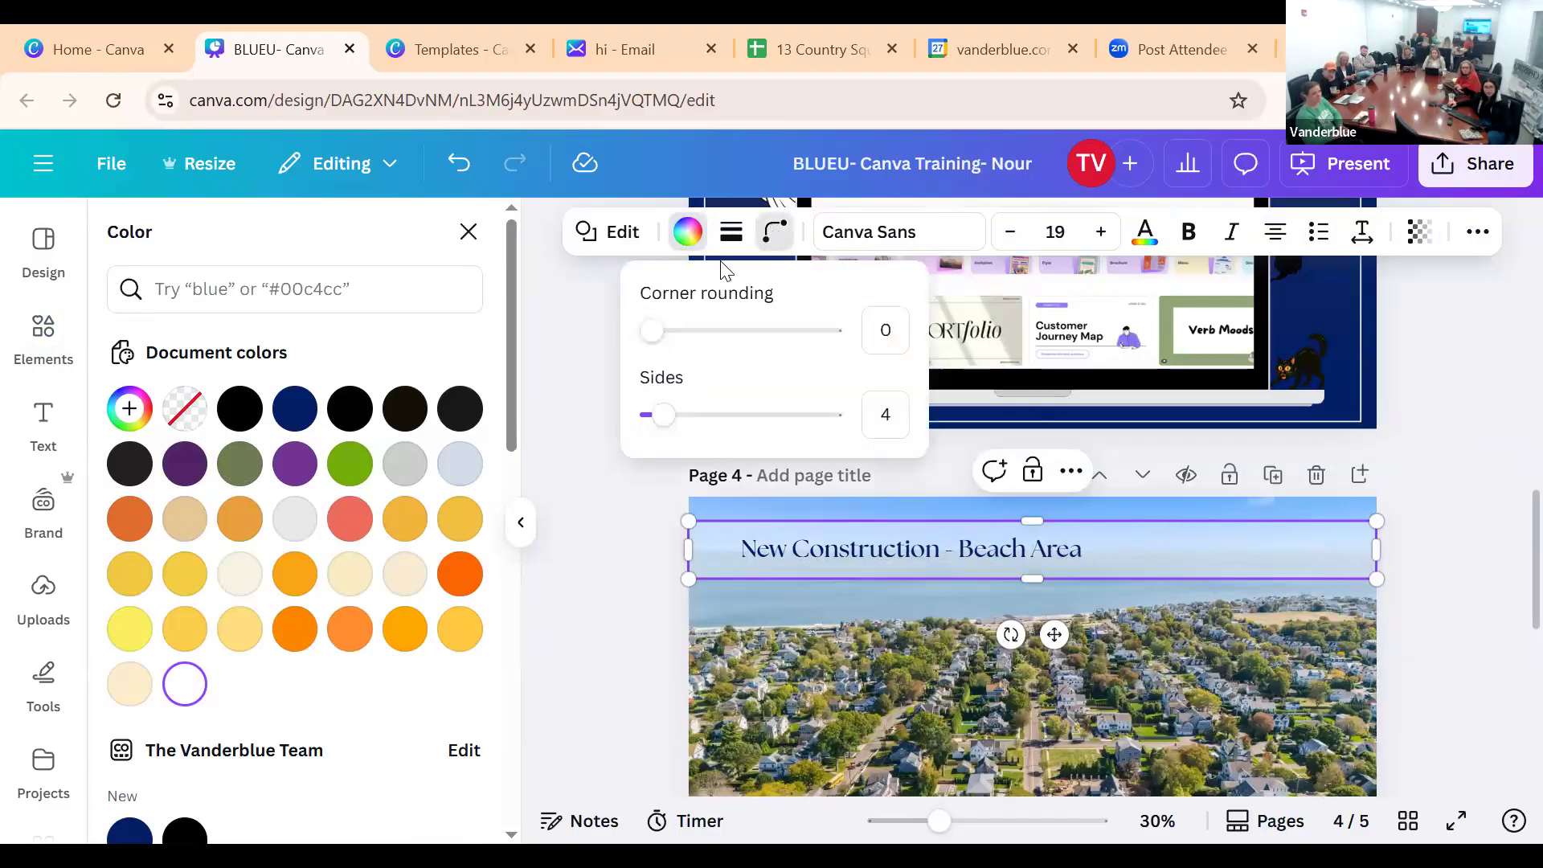
left_click(730, 231)
left_click(661, 305)
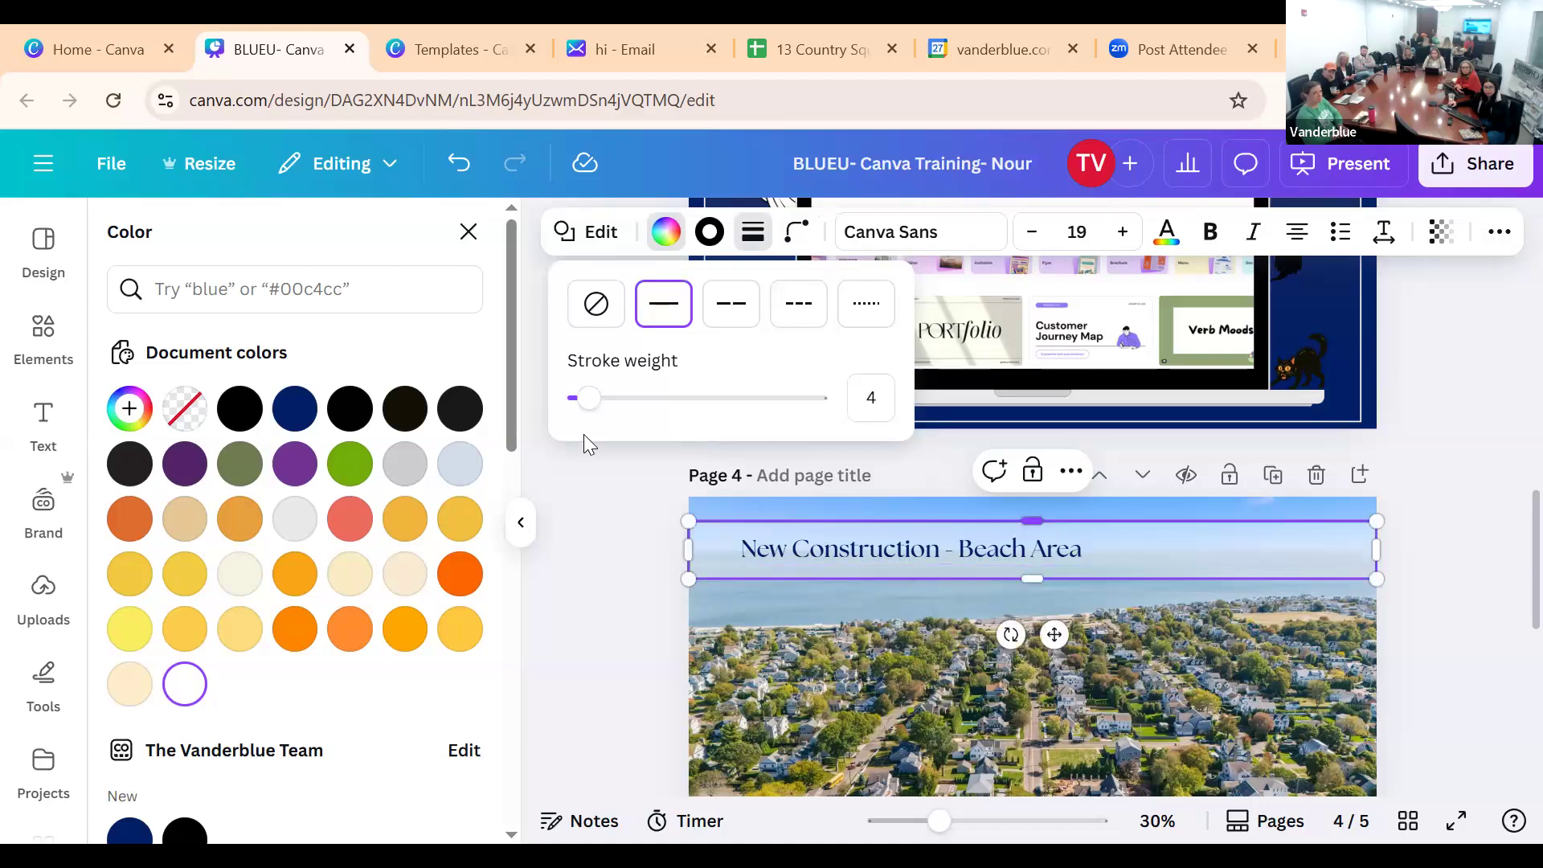
mouse_move(589, 399)
left_mouse_down()
mouse_move(646, 399)
mouse_move(589, 410)
left_mouse_up()
left_click(710, 231)
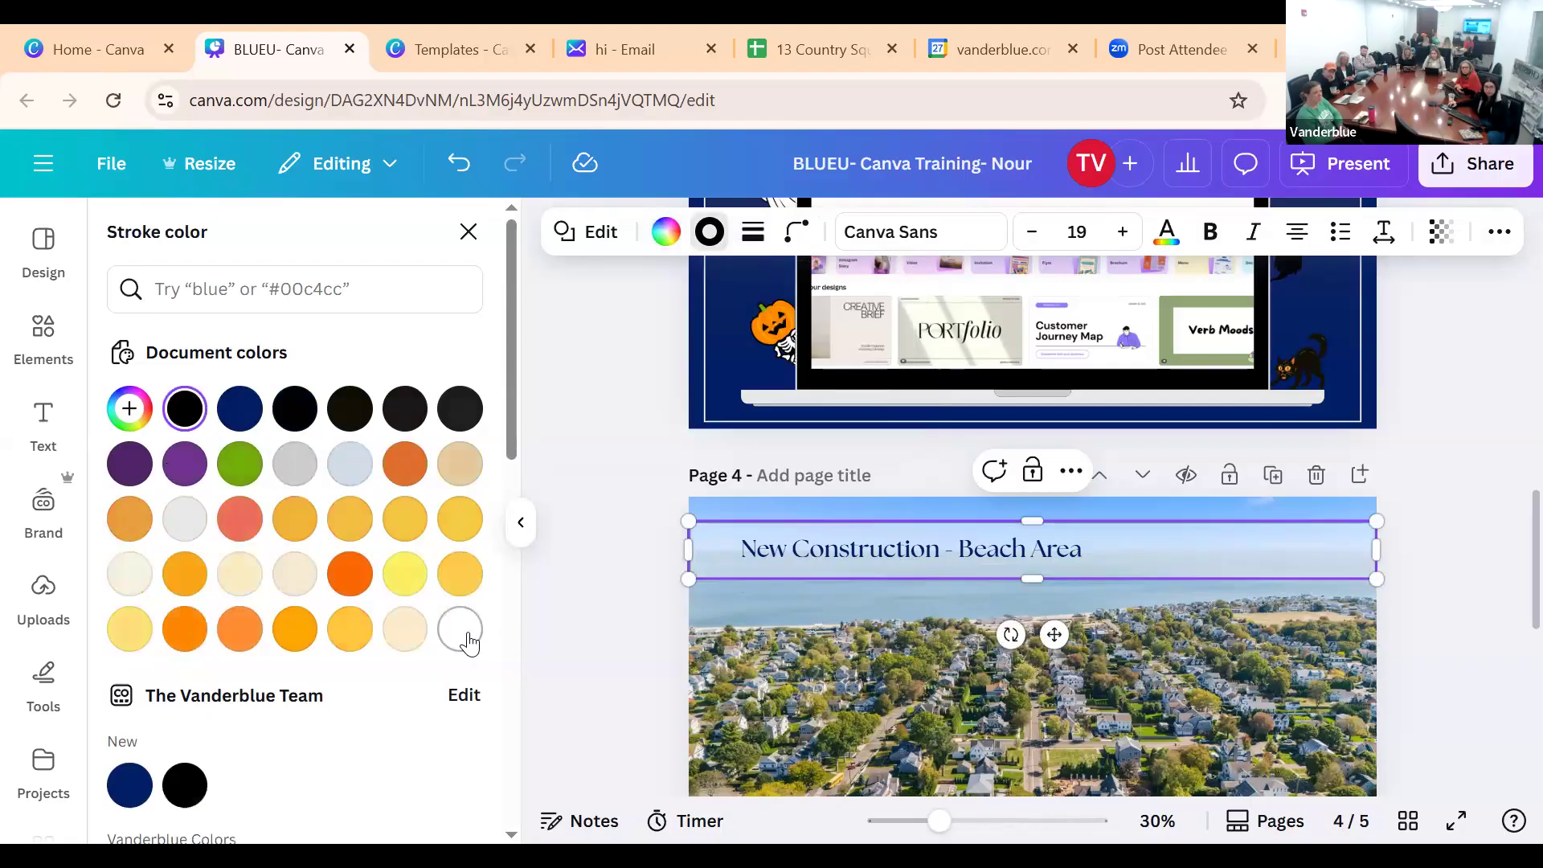
left_click(466, 636)
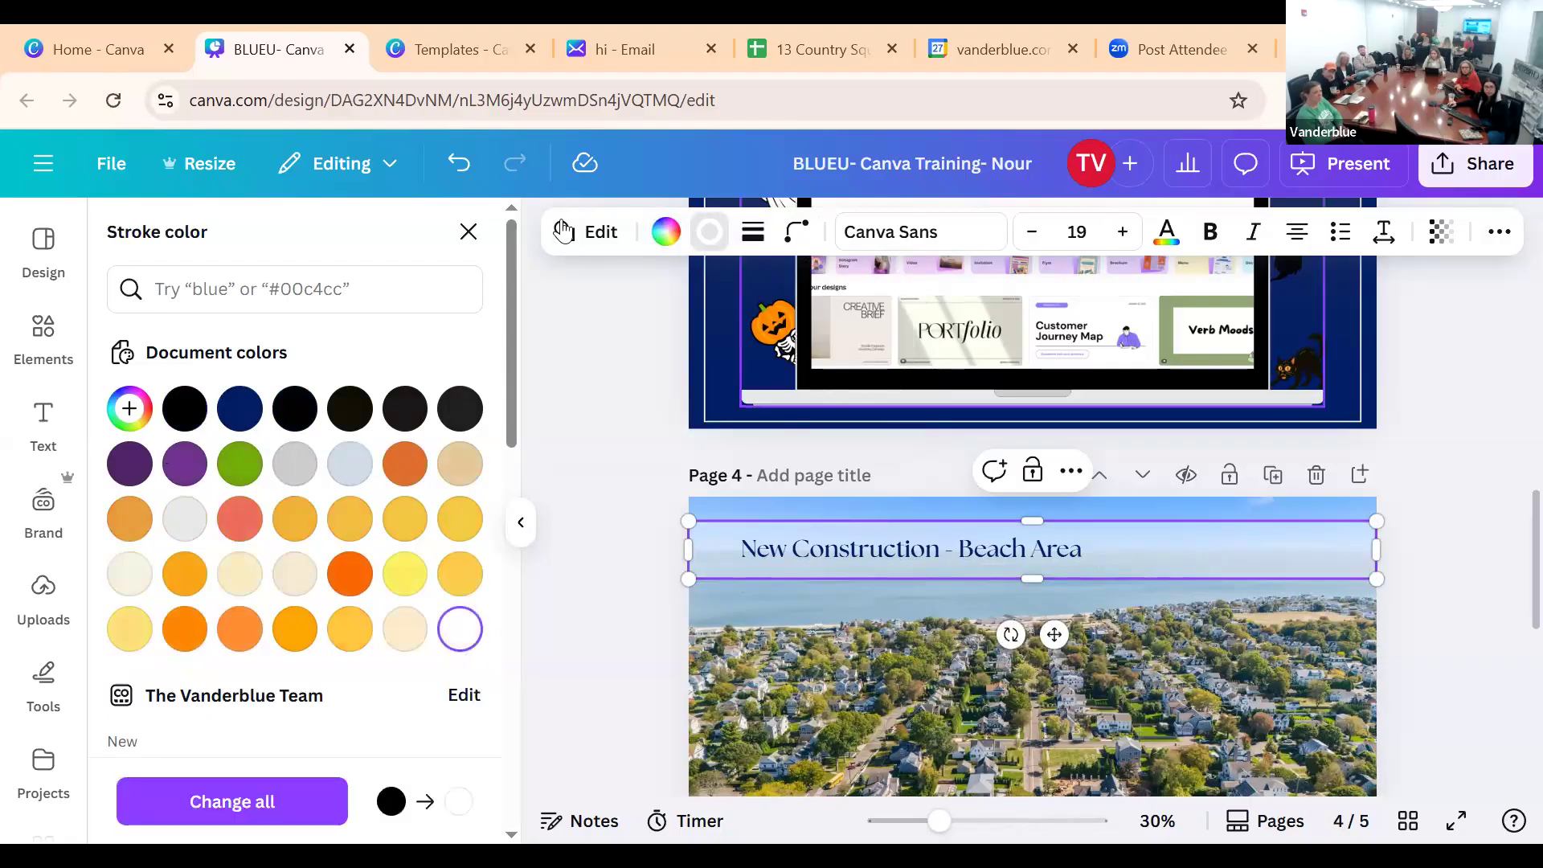
Undo the band's outline, transparency, resizing and white fill, back to the green square below the headline
left_click(460, 168)
left_click(463, 179)
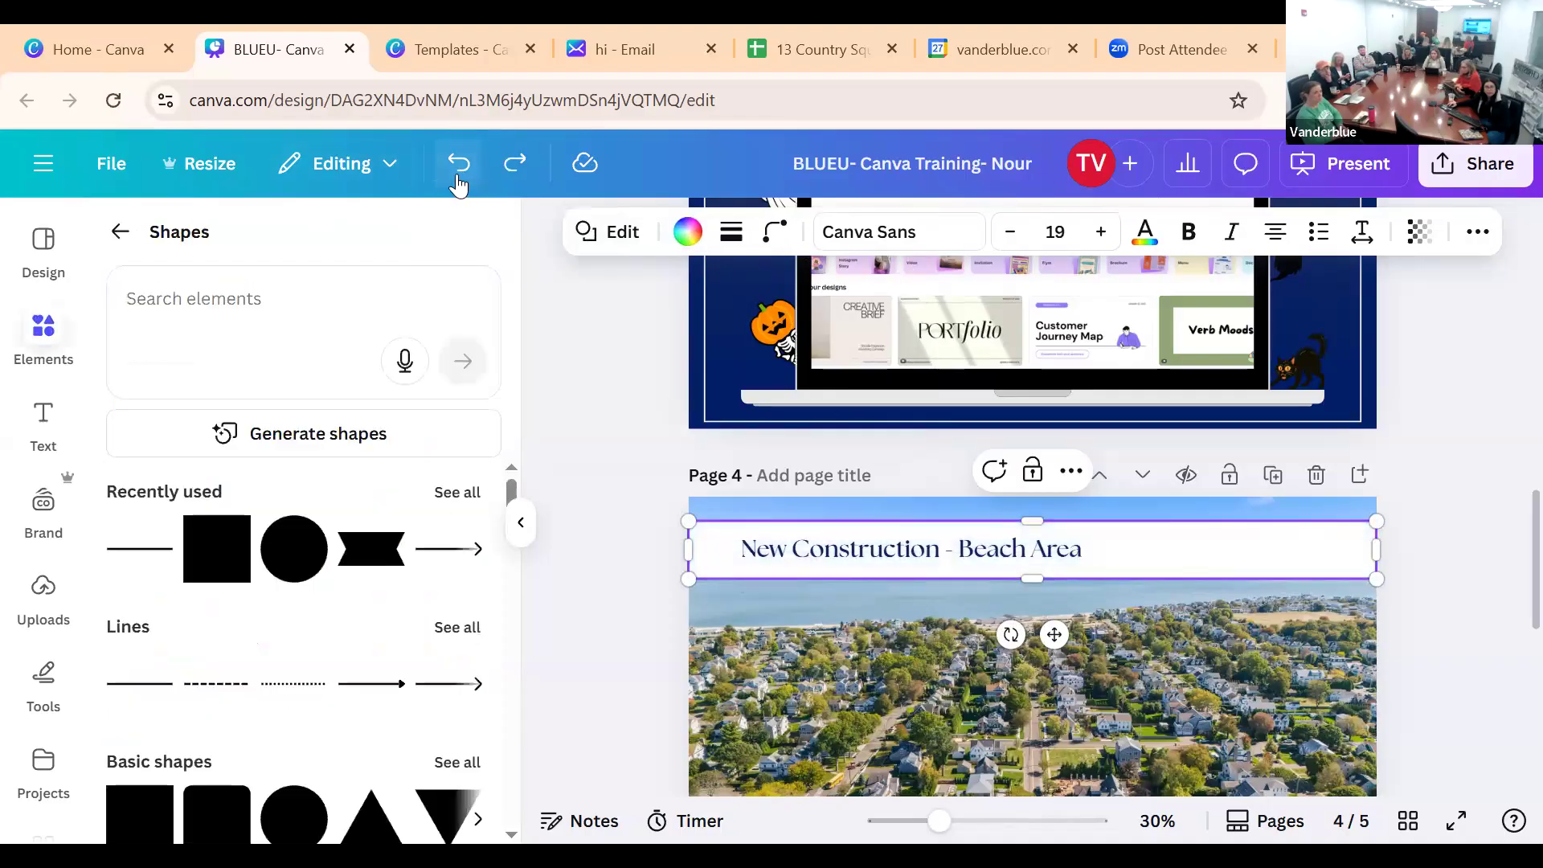
left_click(459, 182)
left_click(459, 182)
left_click(459, 182)
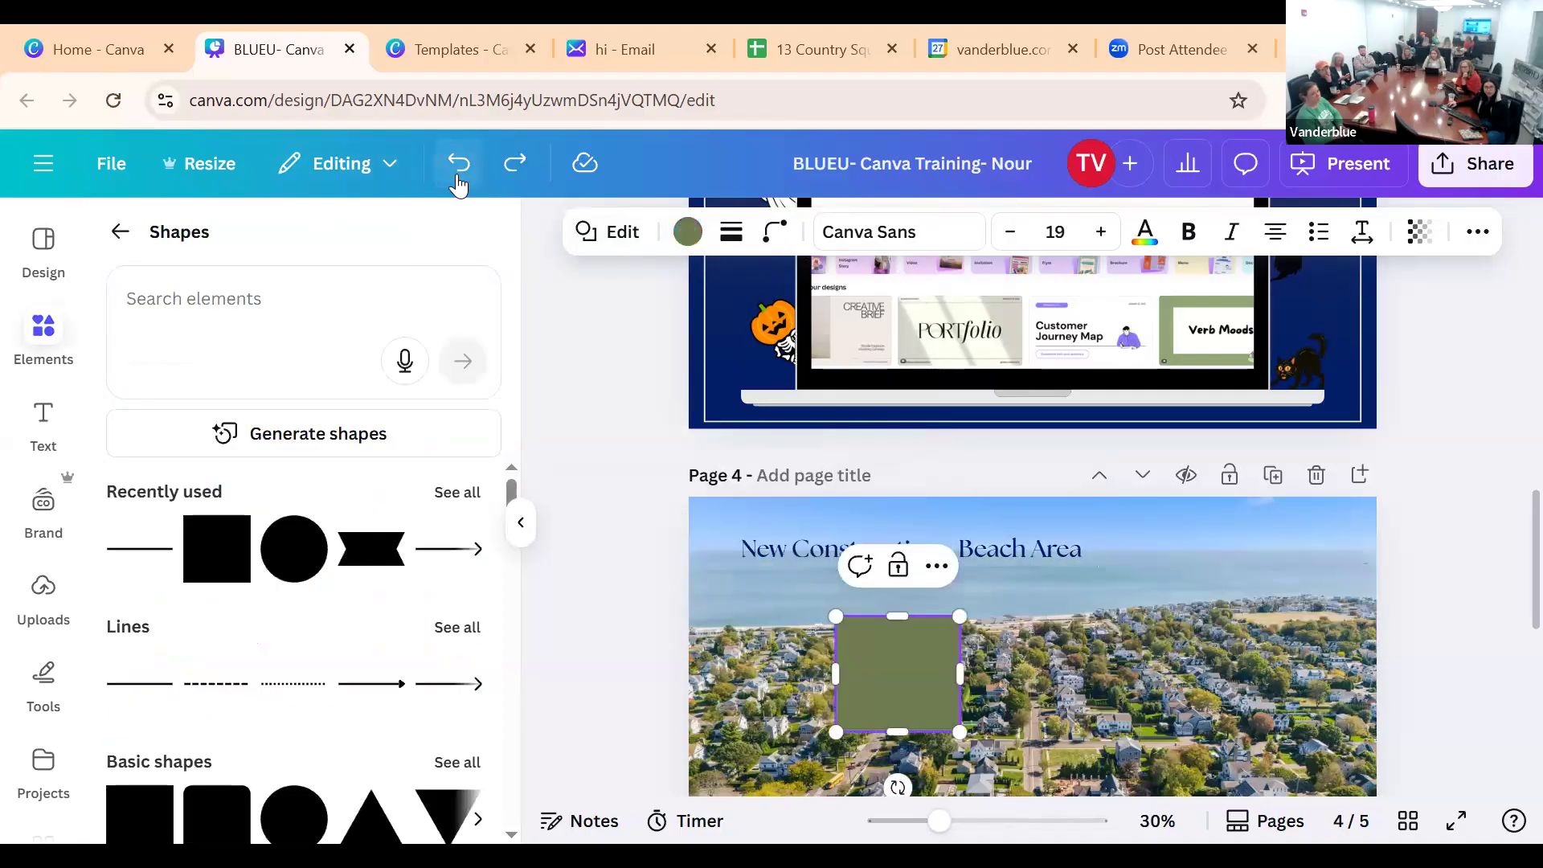
Look through the green square's options and delete the square from the photo
right_click(906, 659)
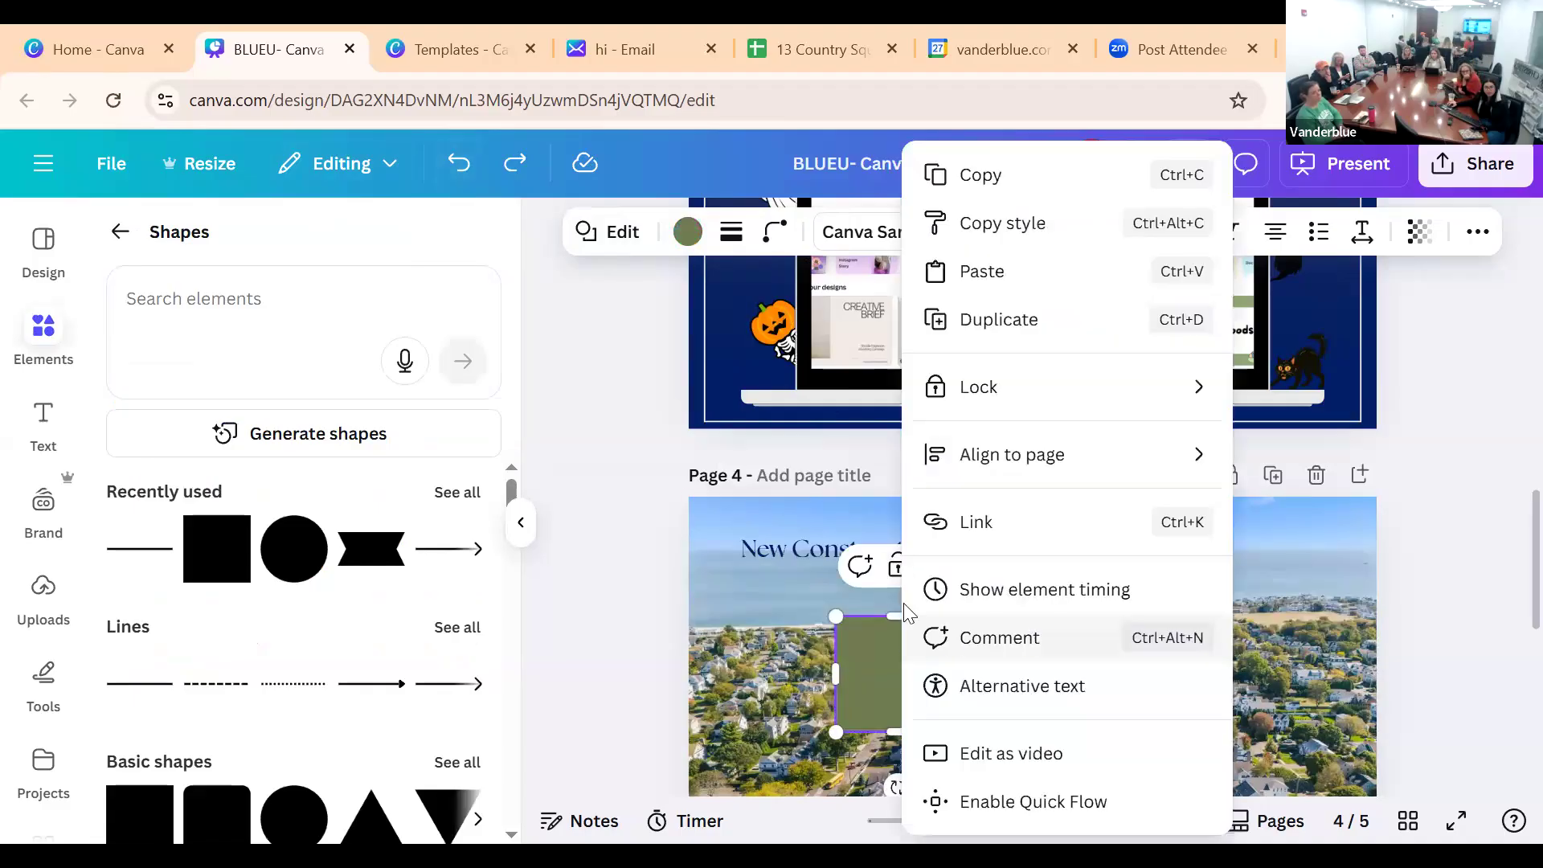
left_click(809, 647)
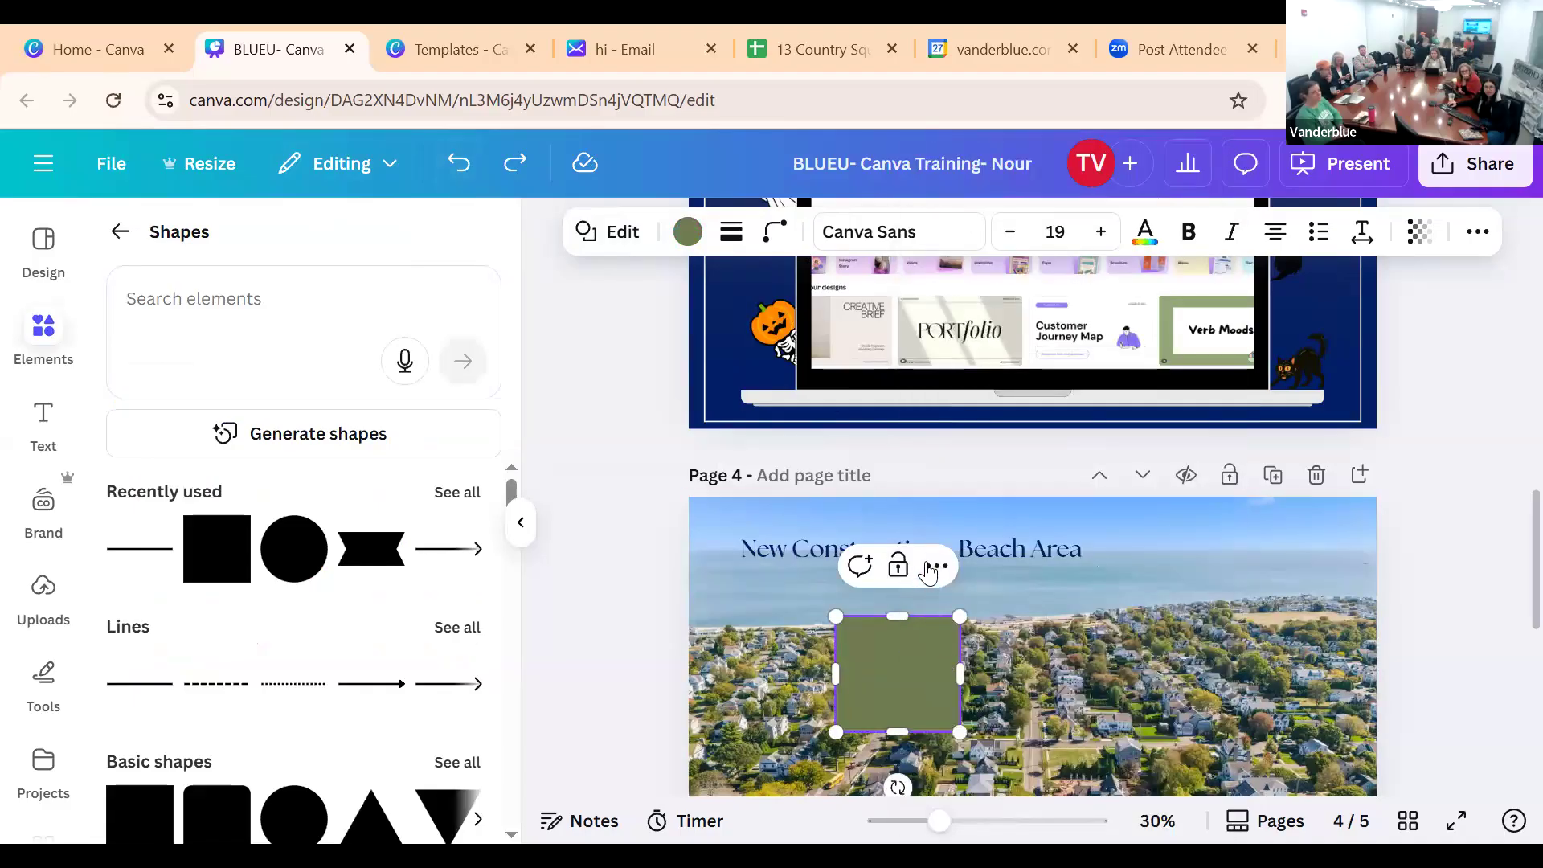
left_click(932, 568)
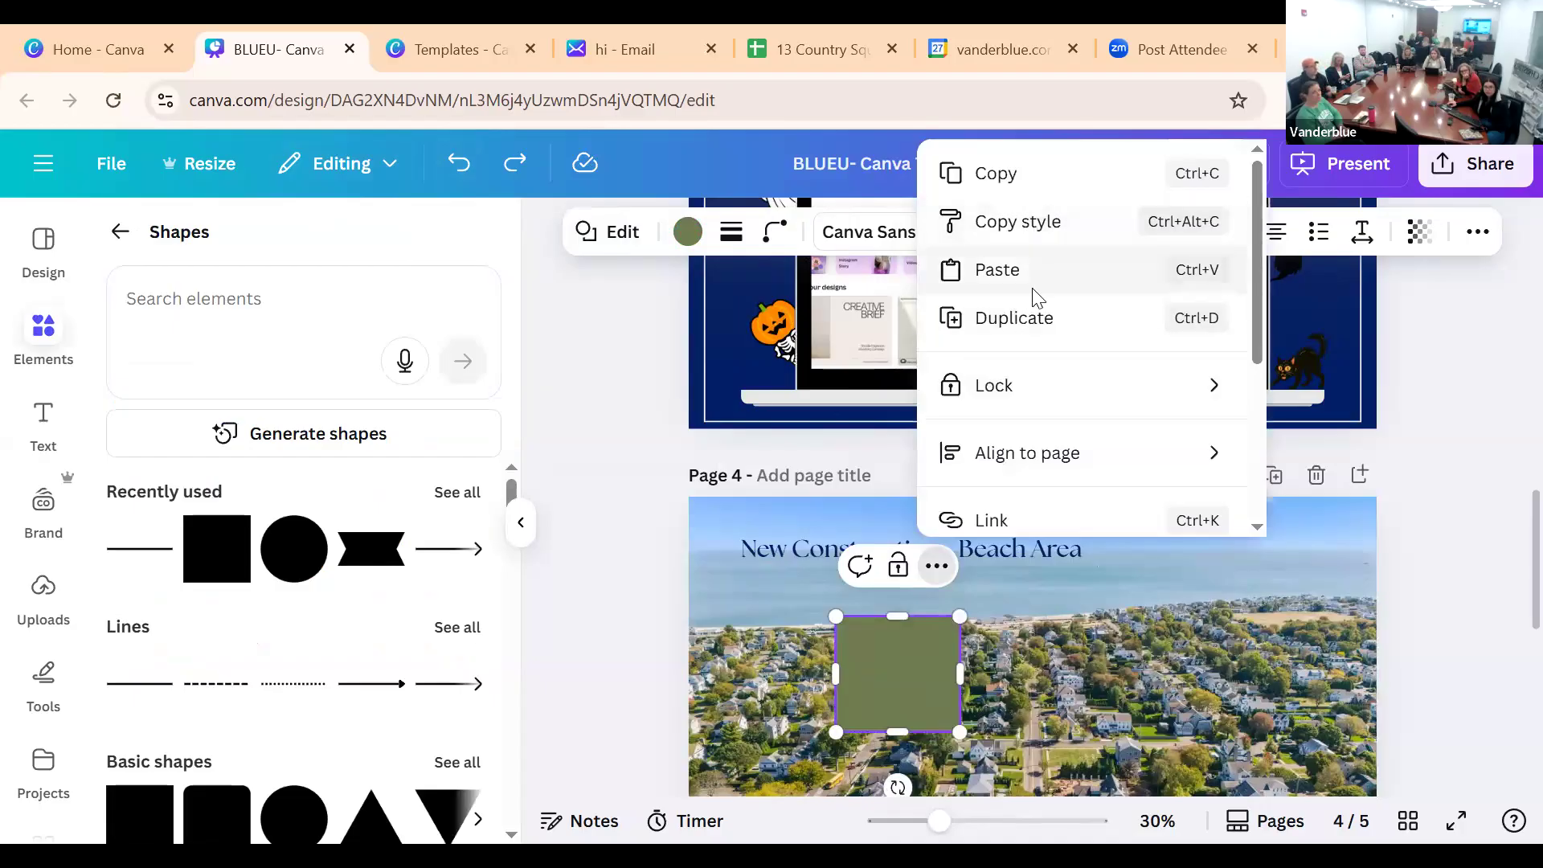
scroll(1037, 361, "down", 3)
left_click(1032, 638)
left_click(1003, 641)
scroll(924, 418, "down", 3)
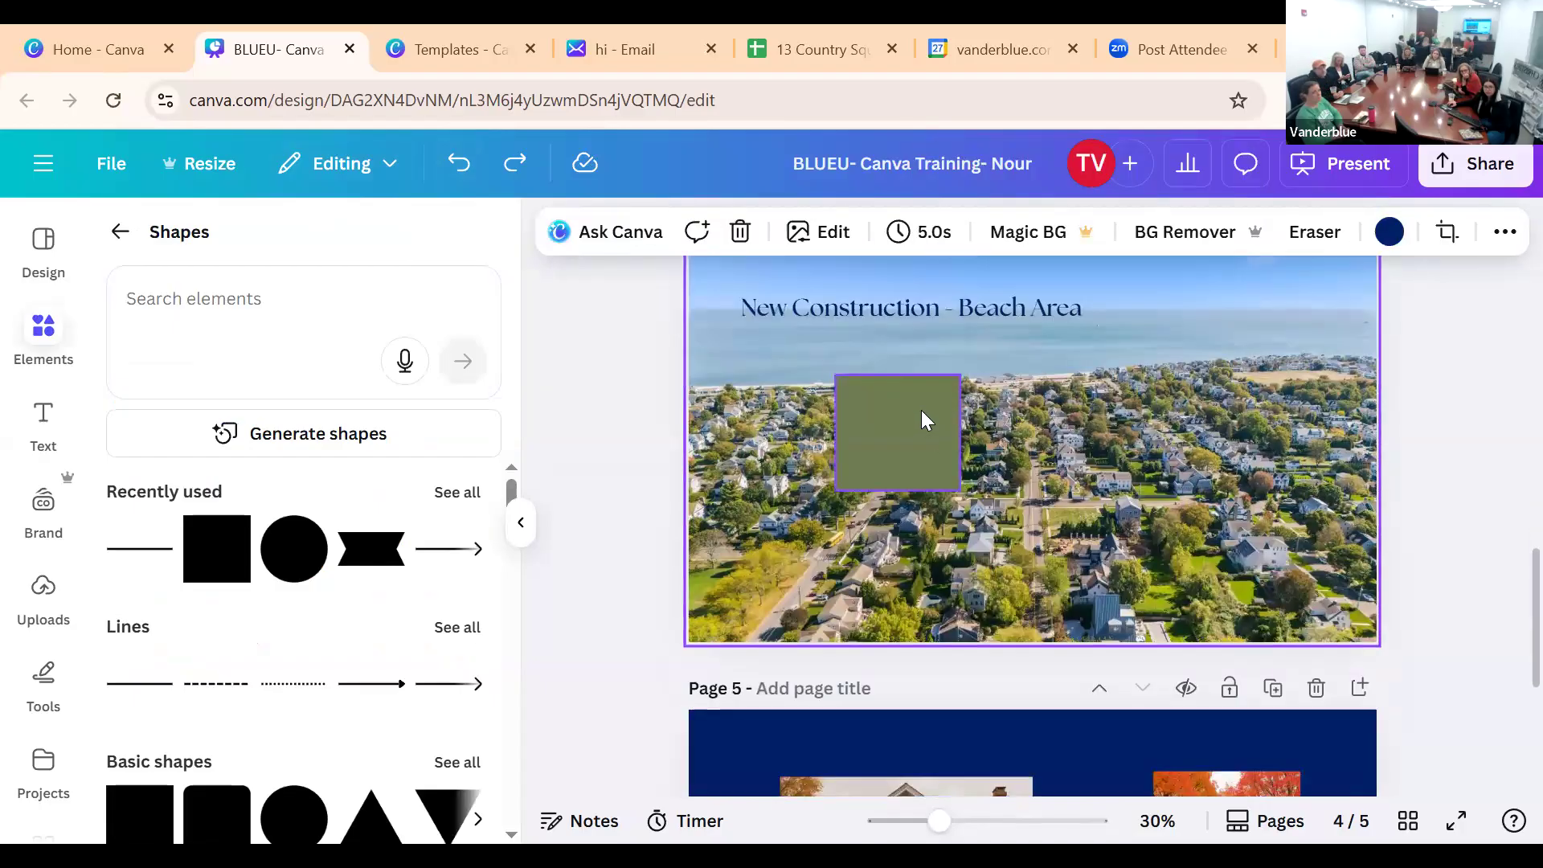
left_click(924, 420)
key("Delete")
Add the ribbon banner shape behind the headline and stretch it past both photo edges, about 1987 px wide and 176 px high
left_click(993, 304)
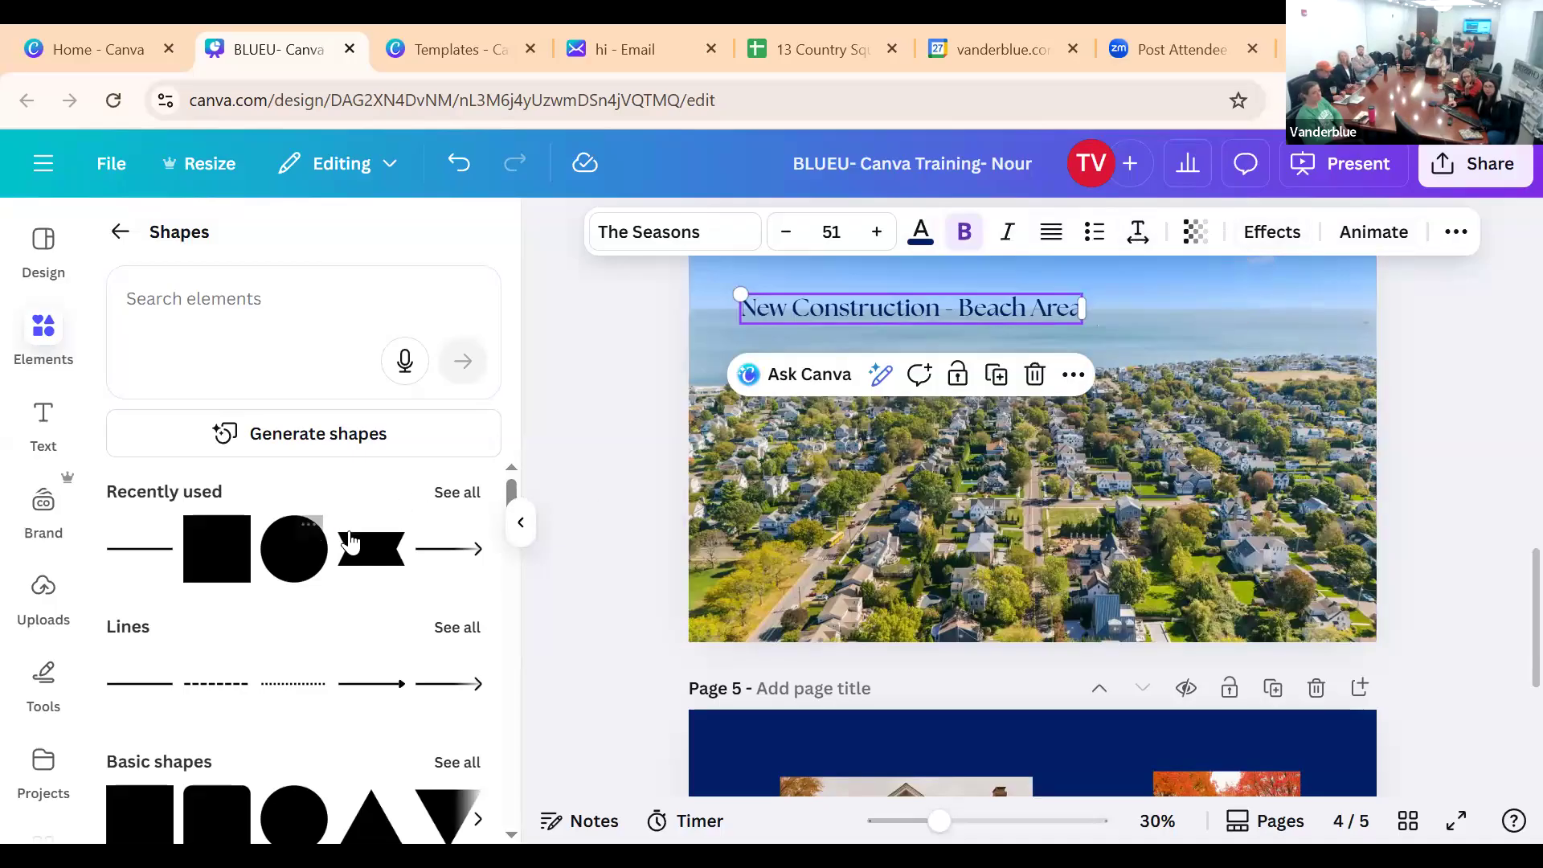
left_click(371, 549)
left_click_drag(1032, 448, 876, 280)
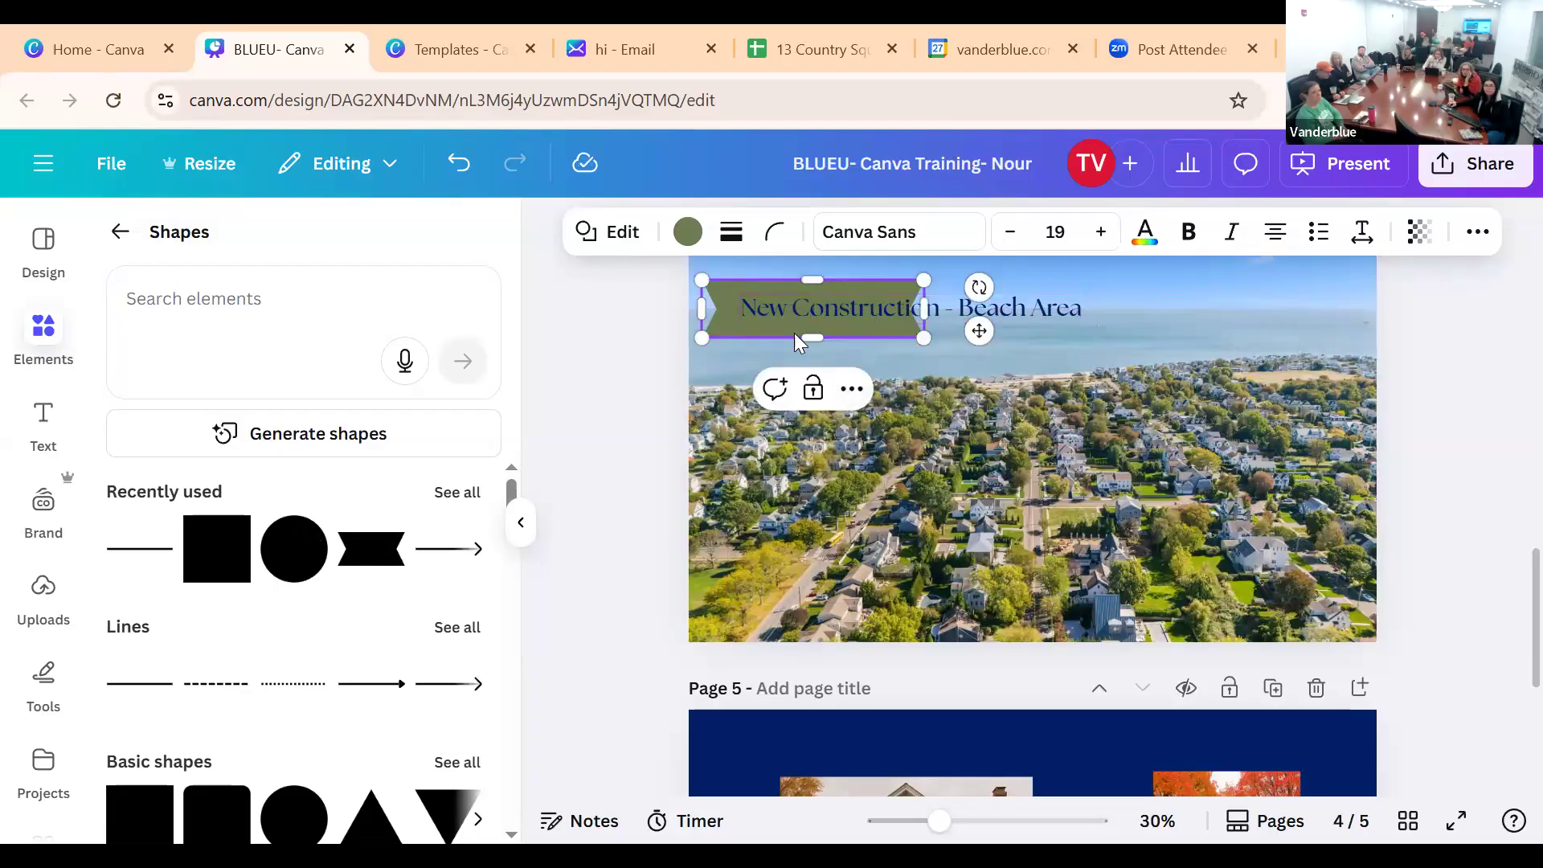
left_click_drag(924, 308, 1396, 313)
left_click_drag(702, 311, 662, 307)
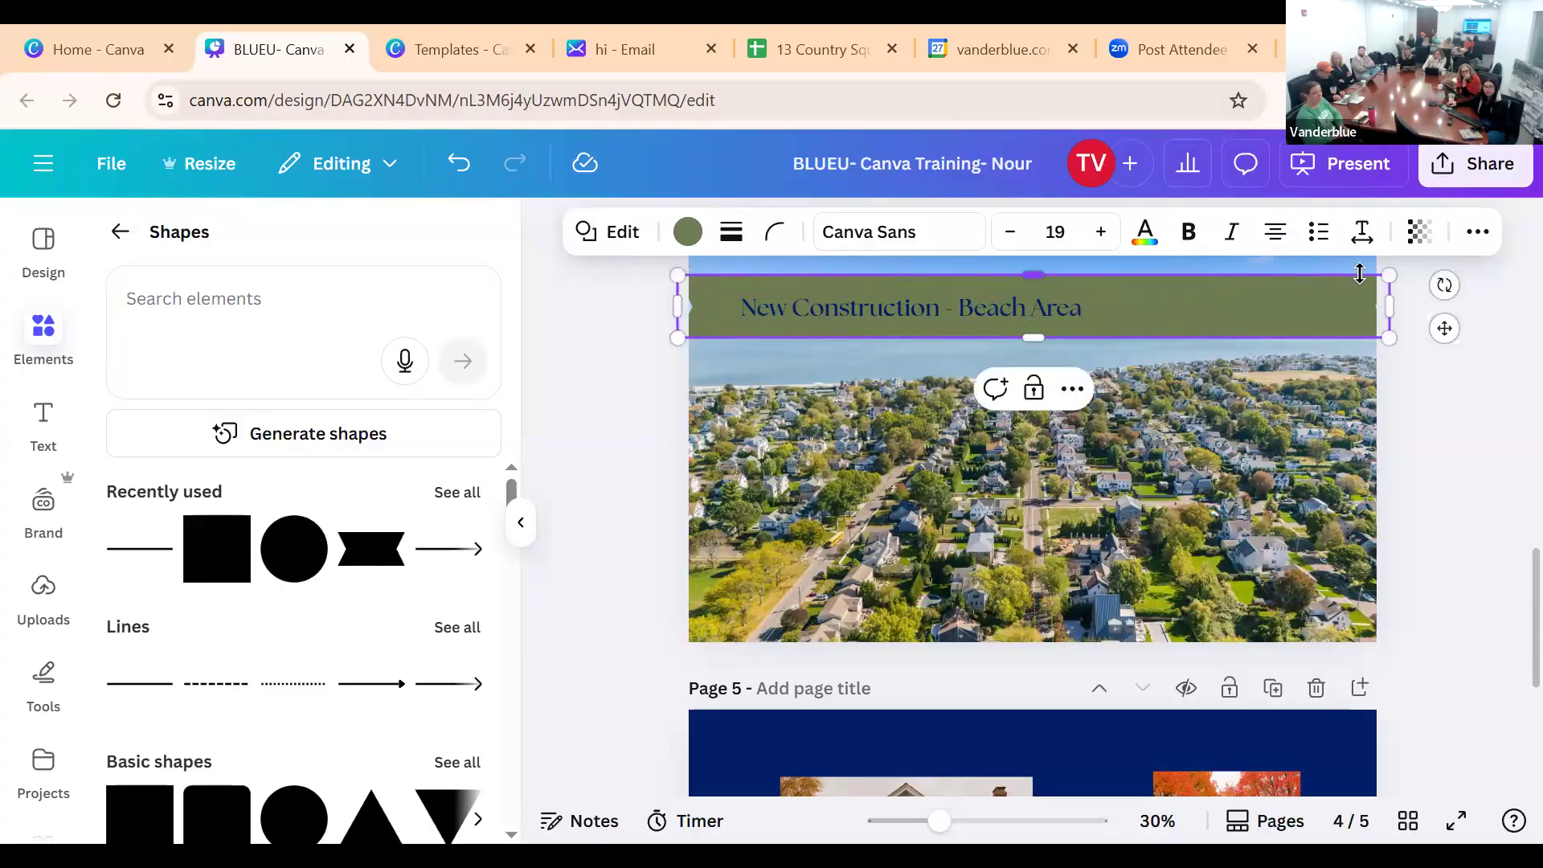
Bring the green banner to the front of the page, over the headline, and send it to the back again
left_click(1476, 239)
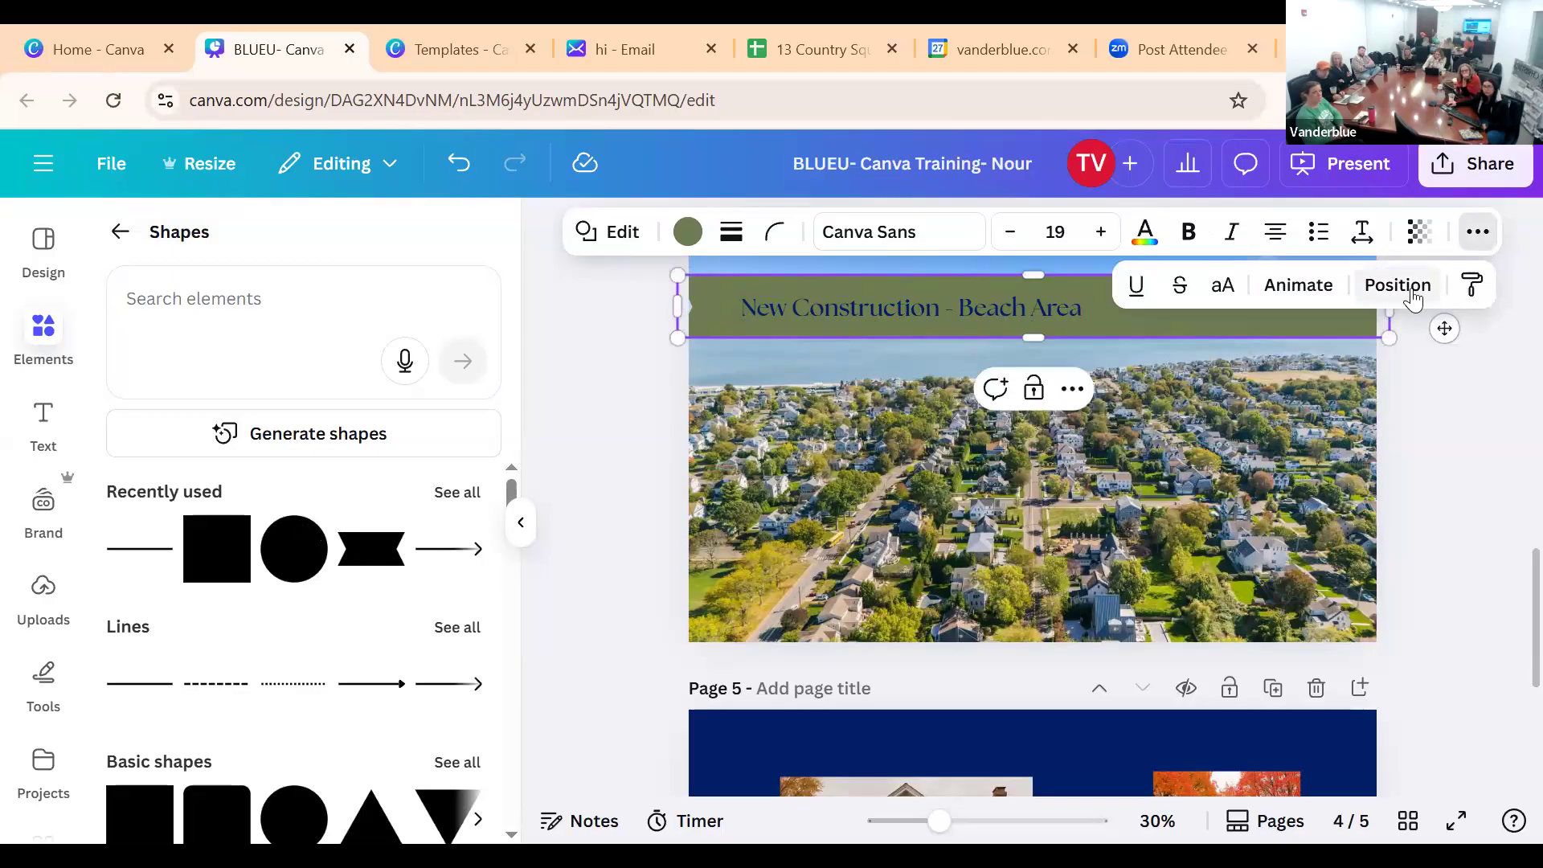
left_click(1398, 286)
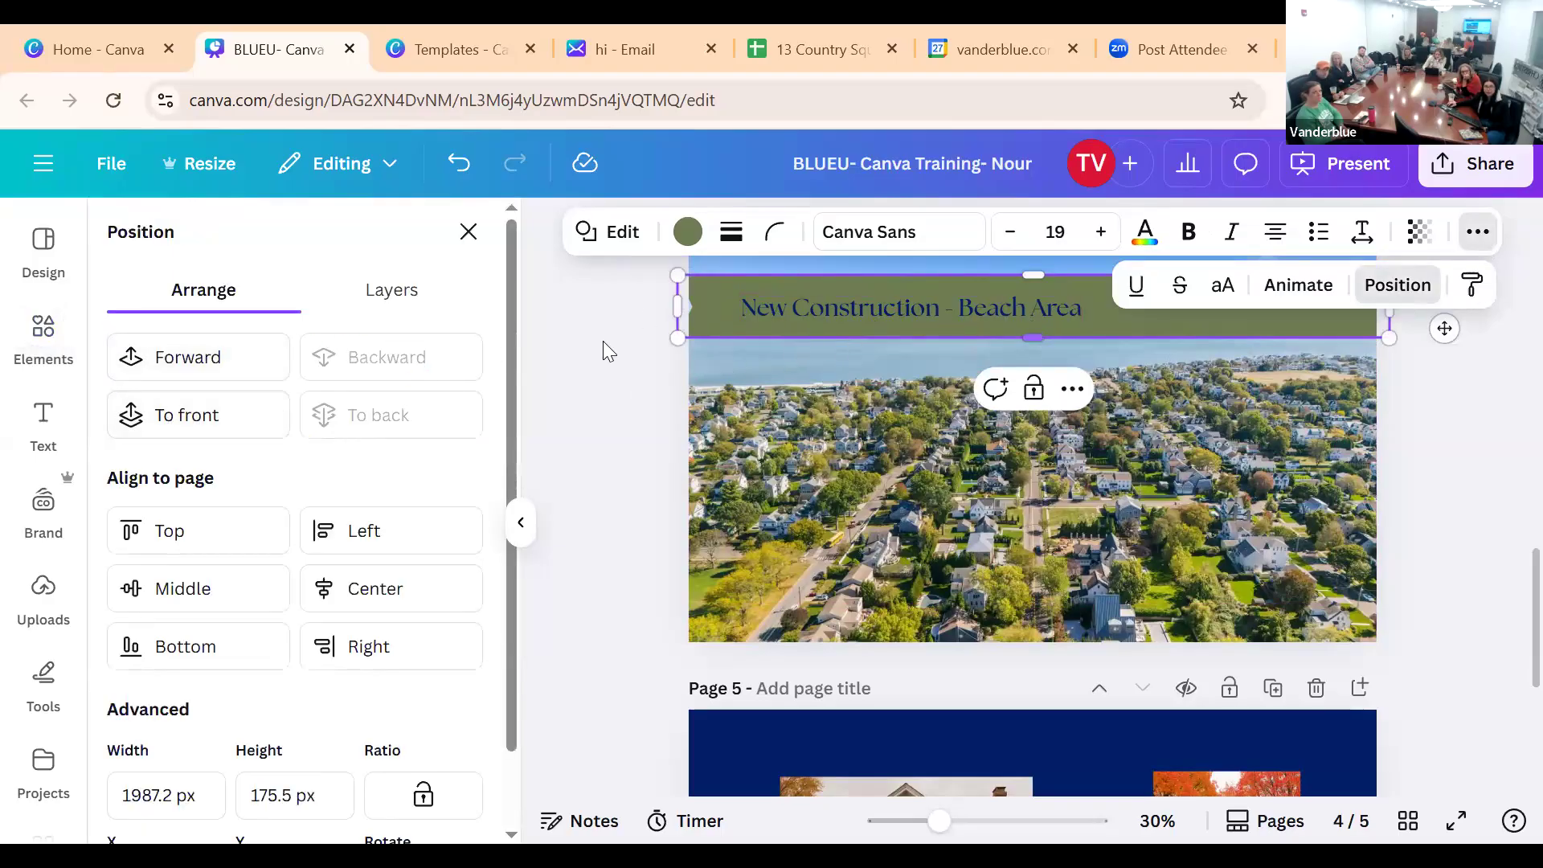
left_click(205, 430)
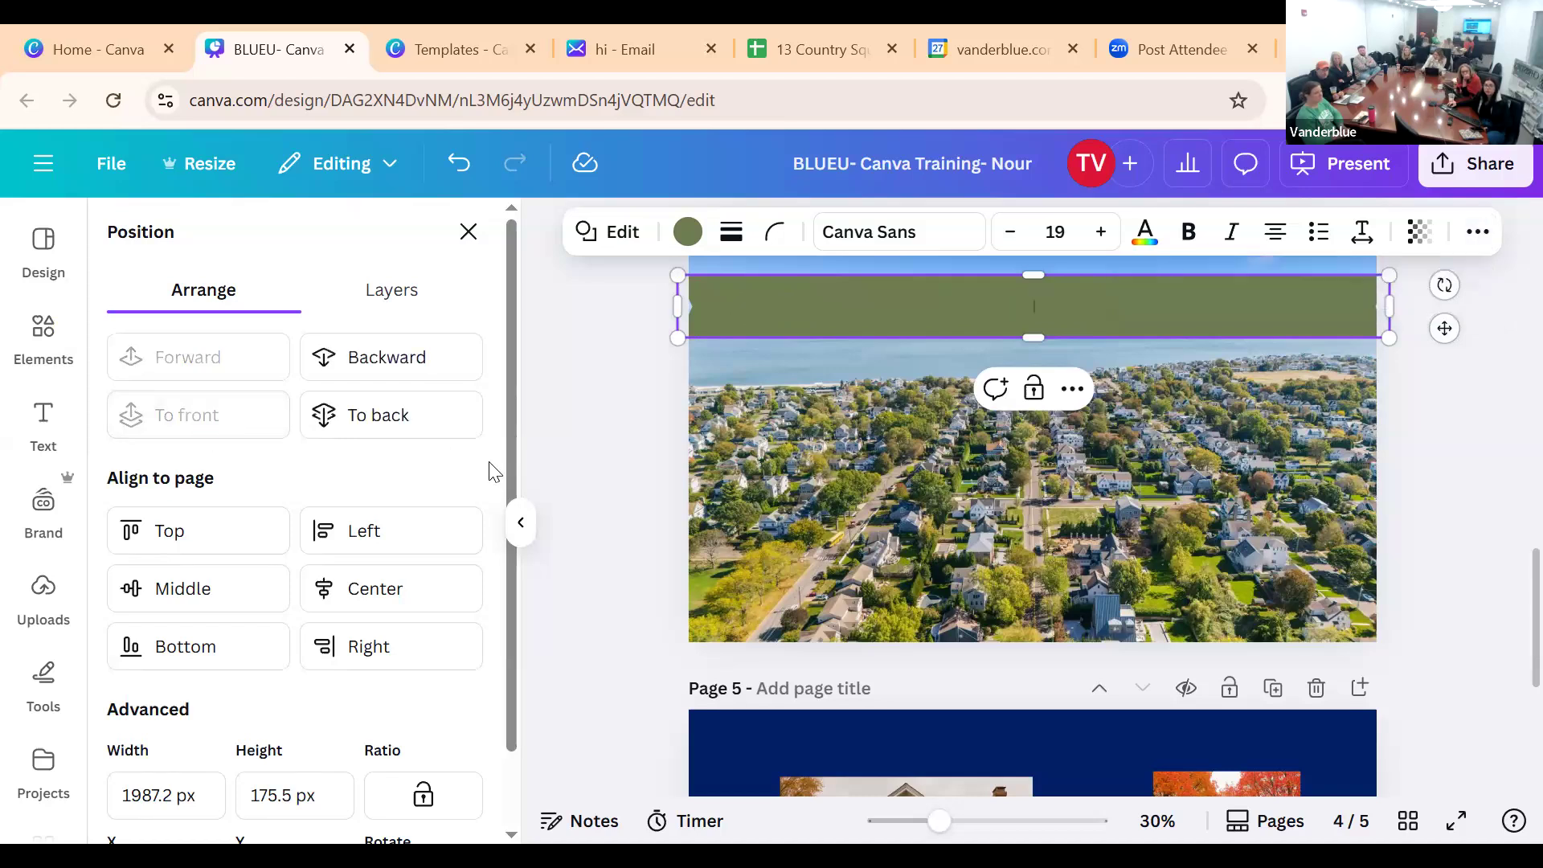
left_click(439, 426)
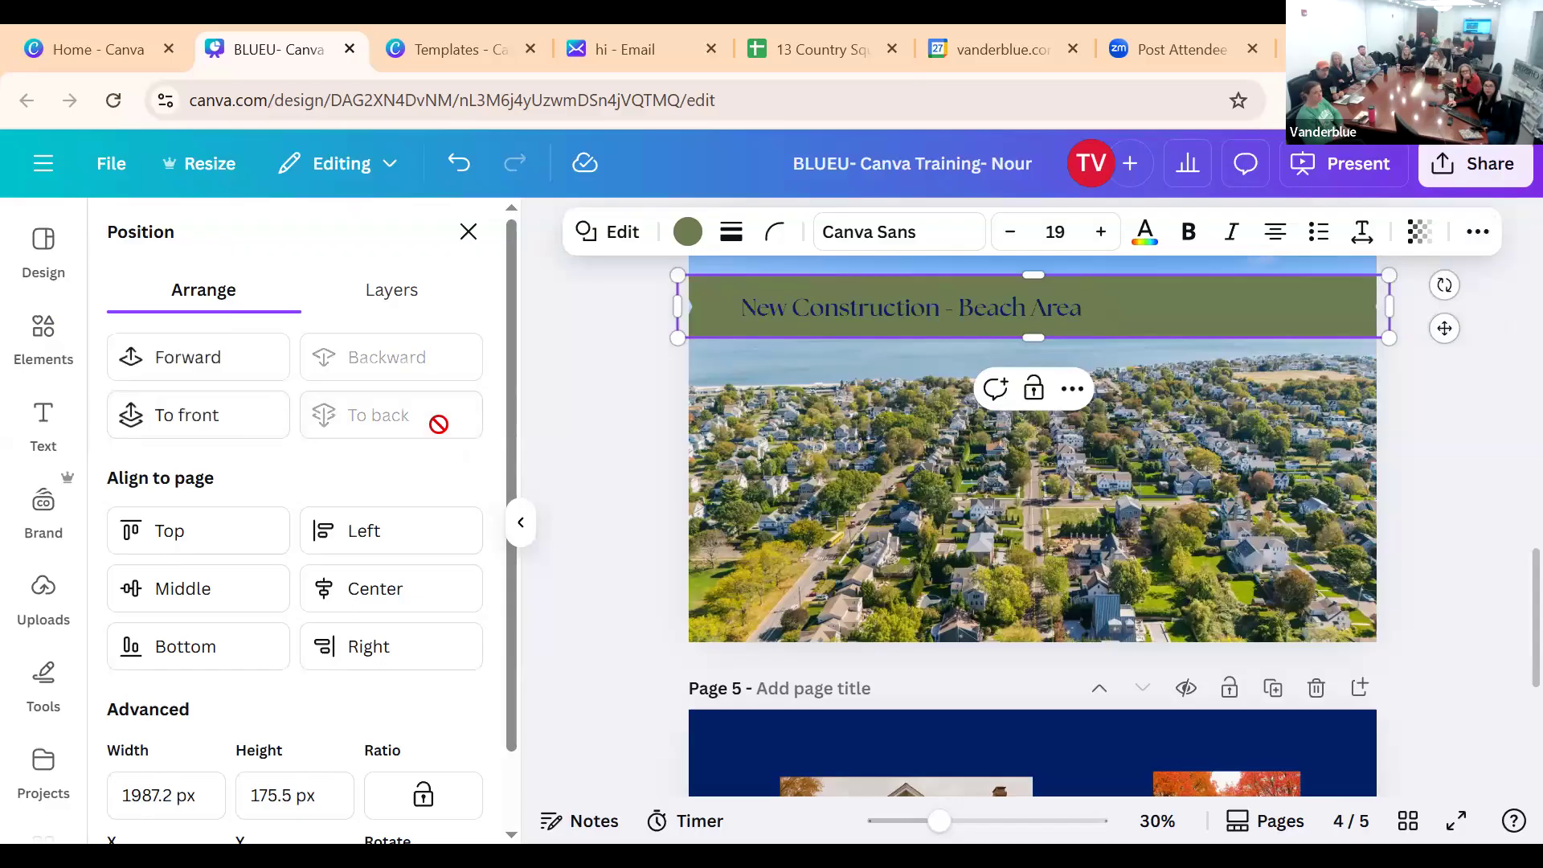
Check the stacking order of the headline, green banner and background photo in the page's layer list
left_click(919, 322)
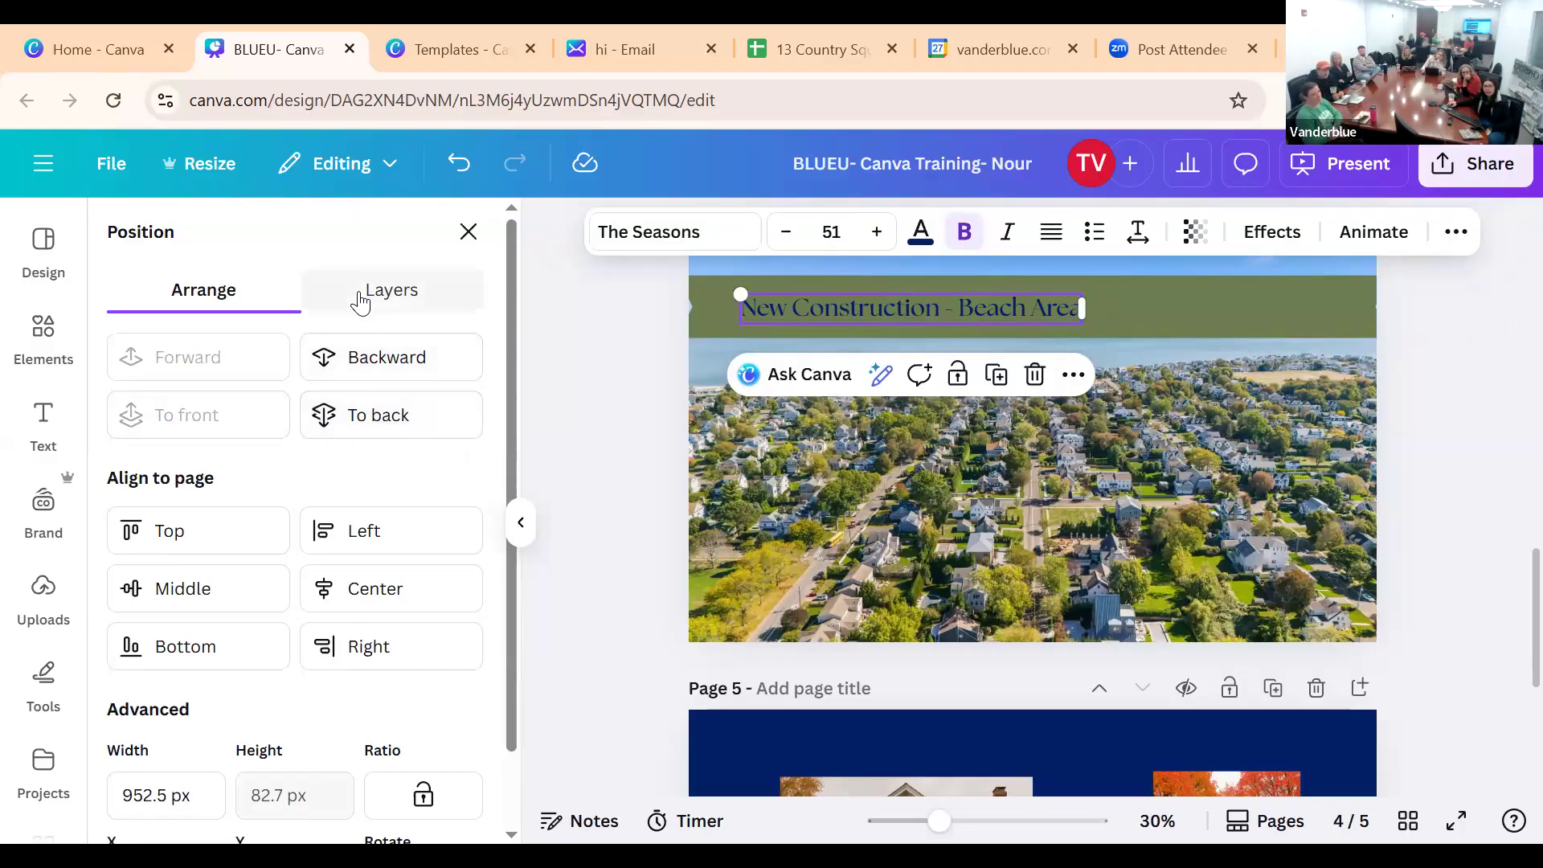
left_click(383, 294)
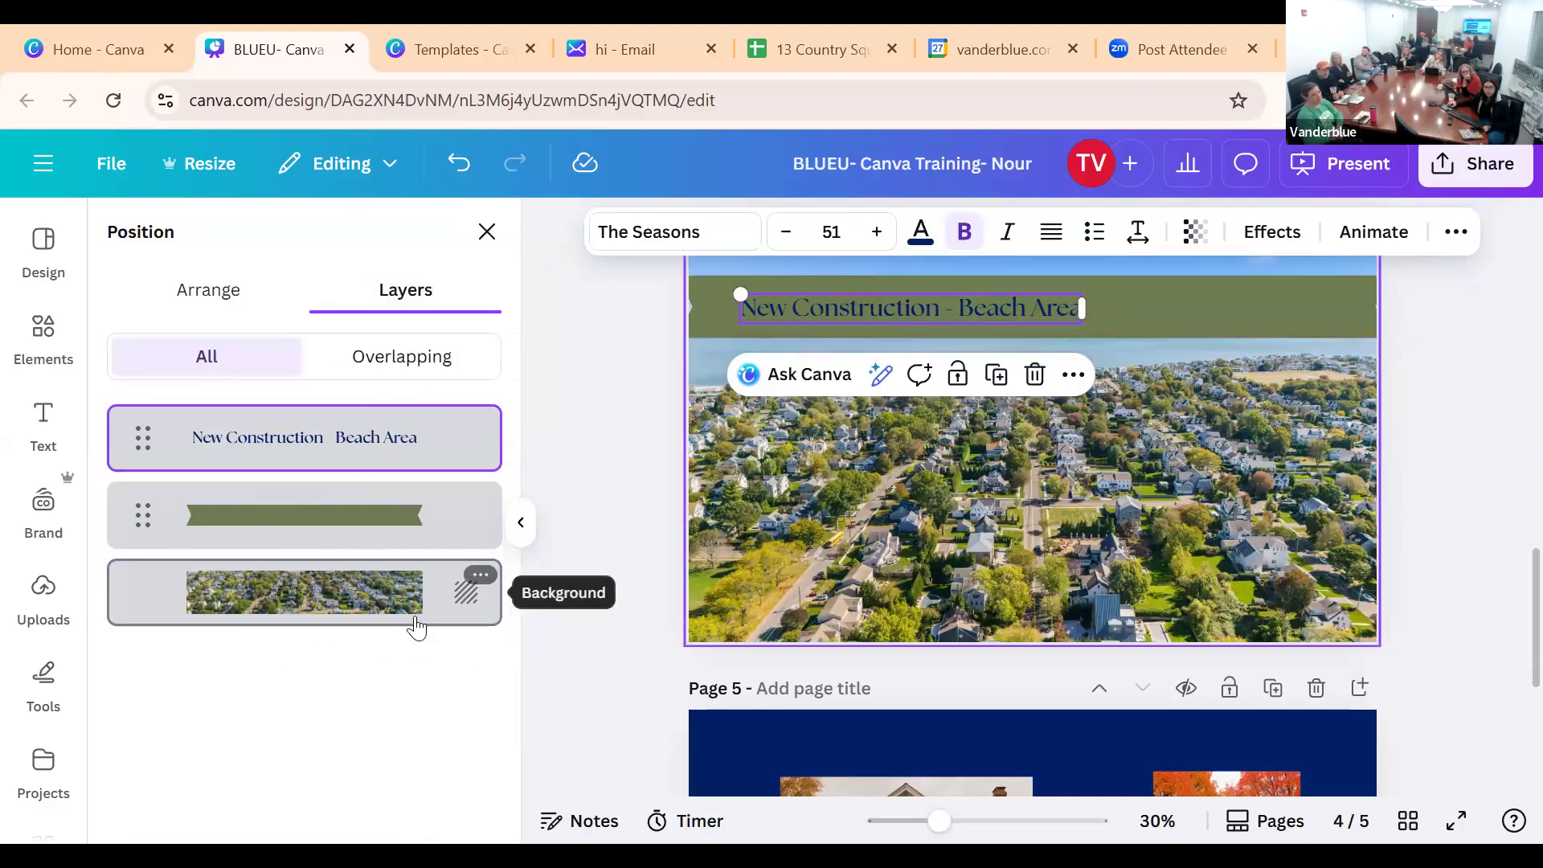
left_click_drag(127, 486, 149, 450)
mouse_move(146, 566)
left_mouse_down()
mouse_move(138, 534)
mouse_move(155, 544)
left_mouse_up()
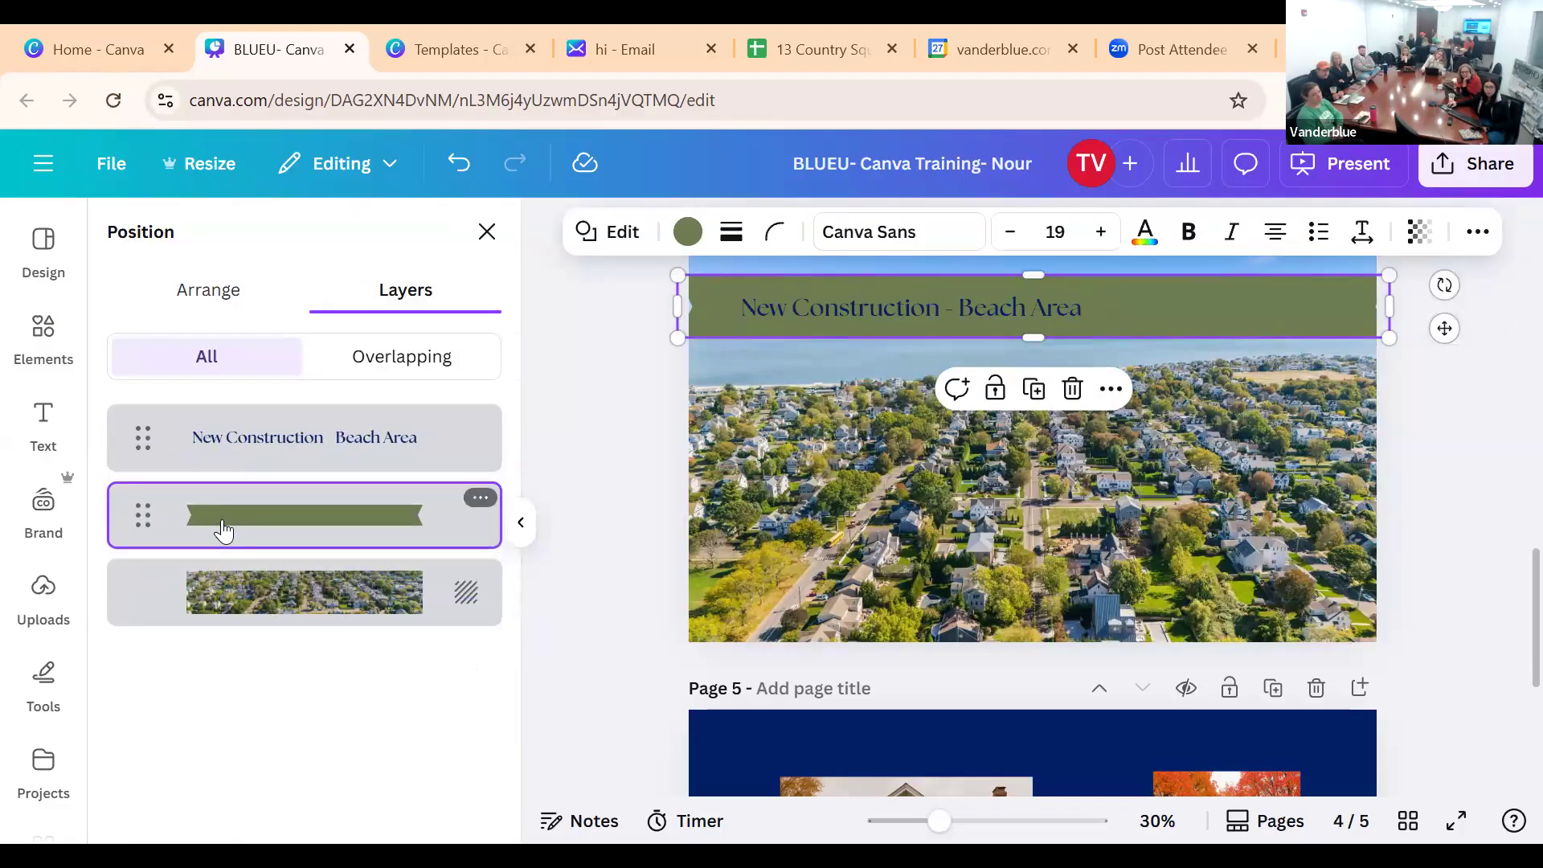
left_click(183, 311)
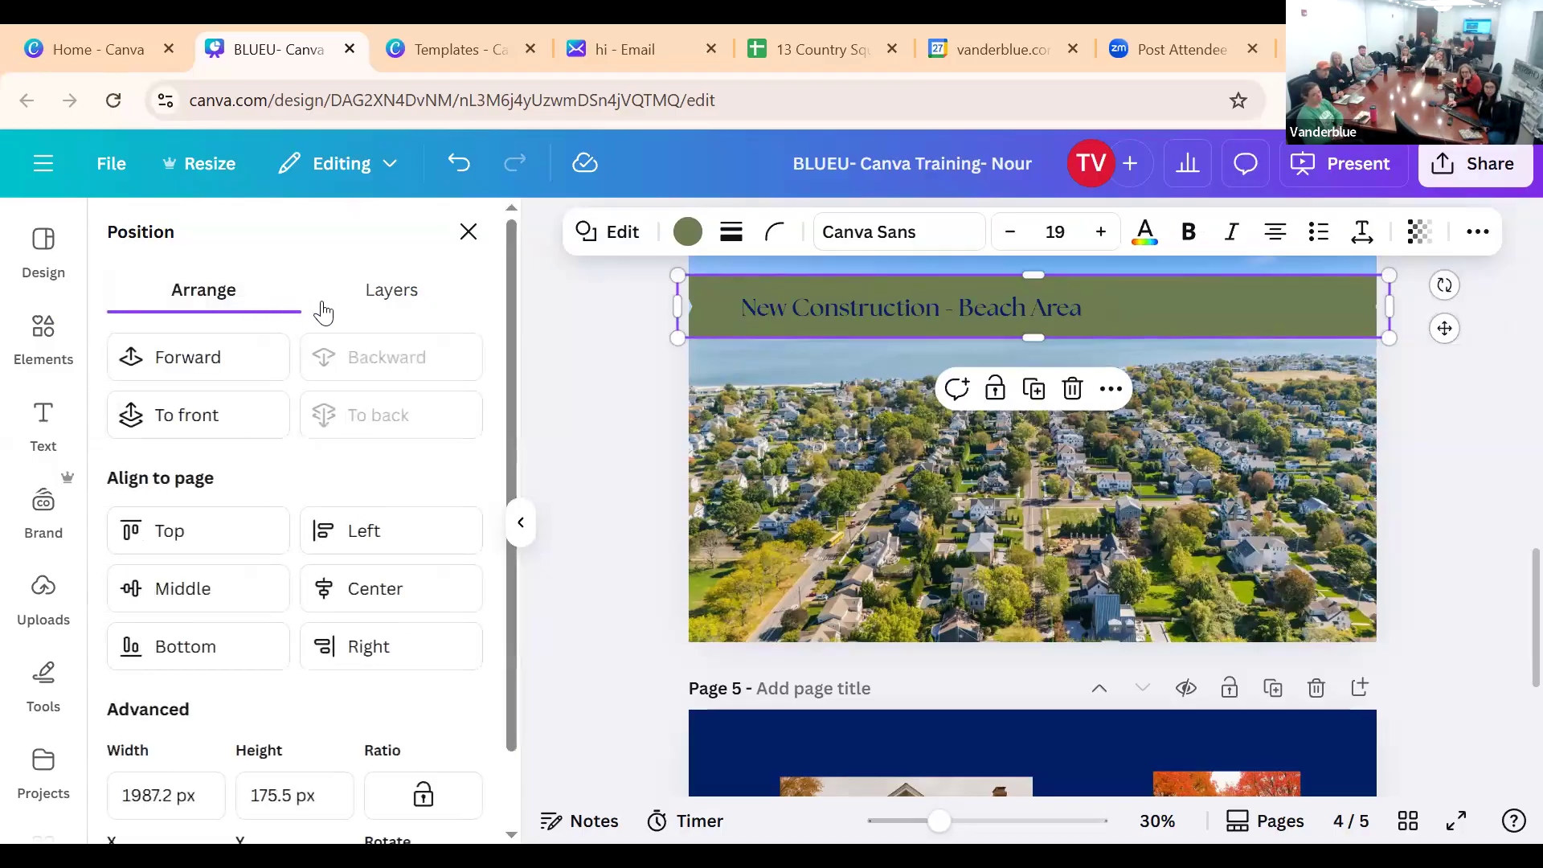
Detach the aerial photo from the page background and move it beneath the headline and green banner in the layer order
left_click(1340, 448)
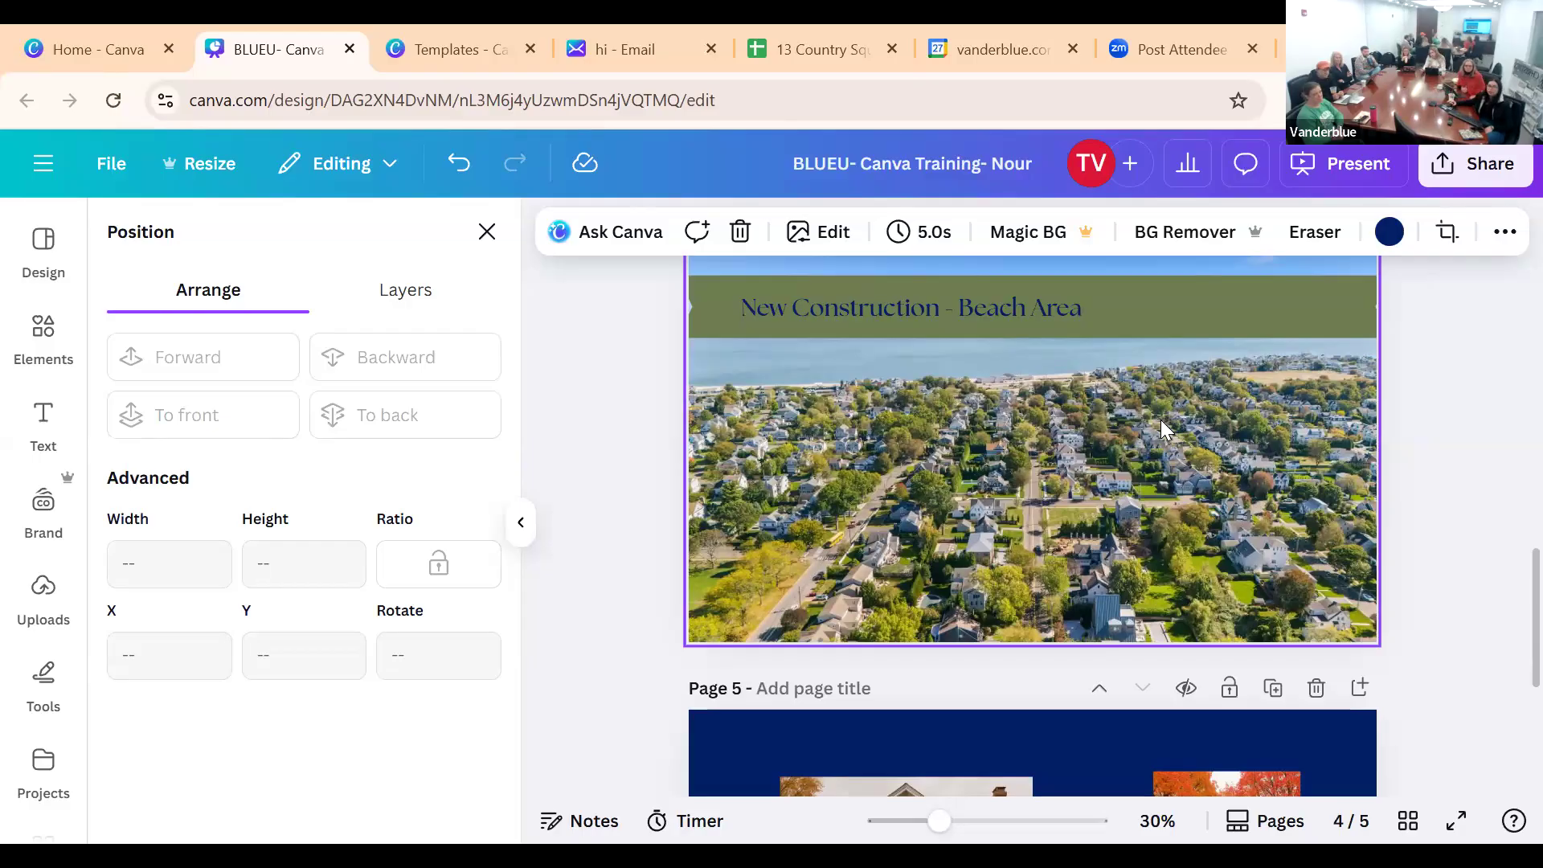
right_click(1107, 450)
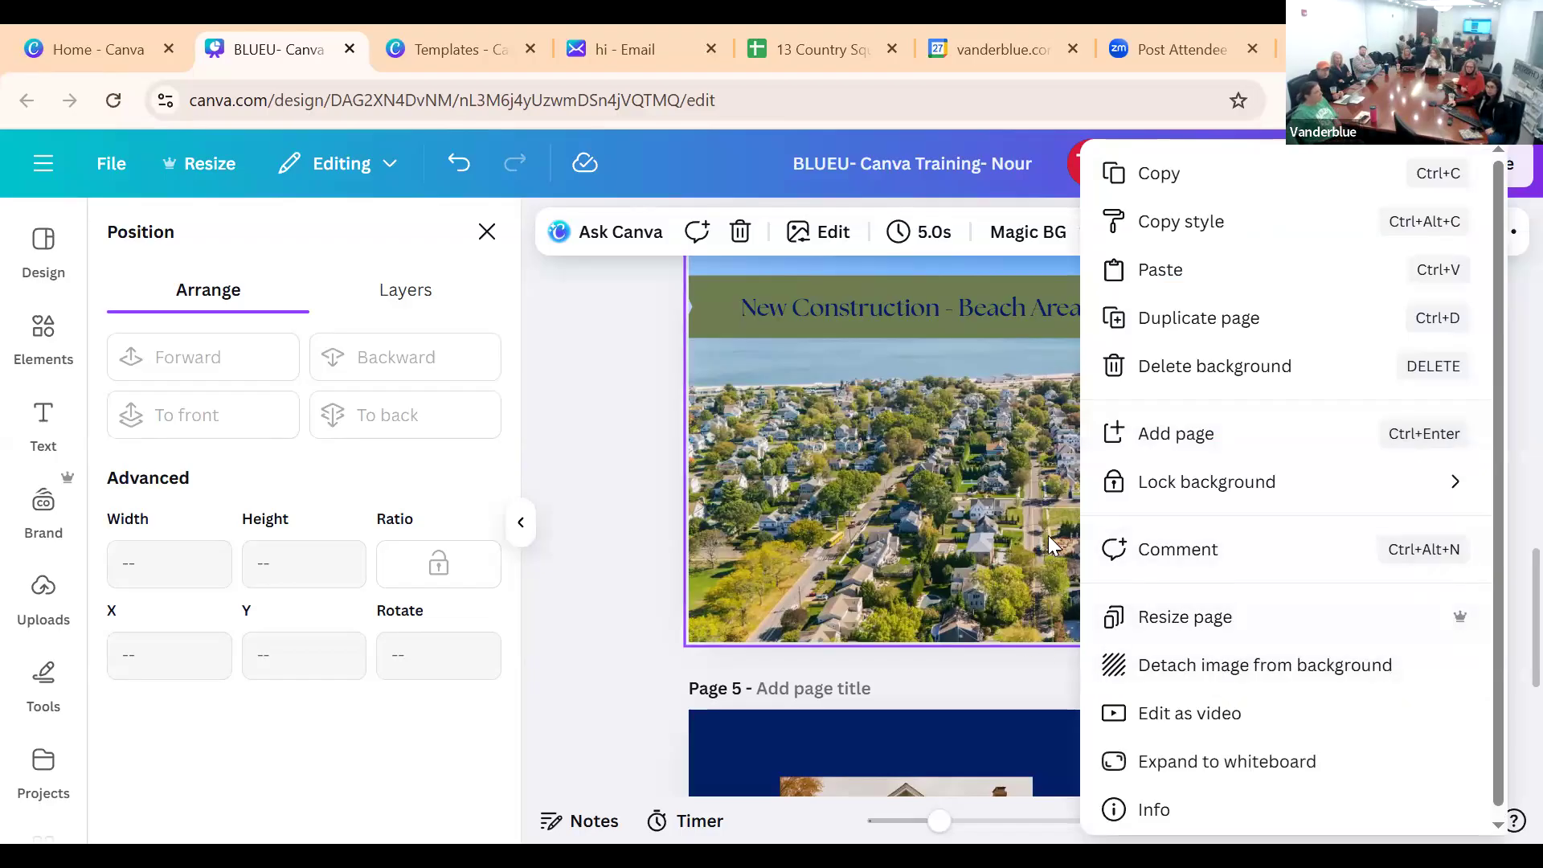
left_click(1199, 665)
left_click_drag(1112, 526, 1112, 463)
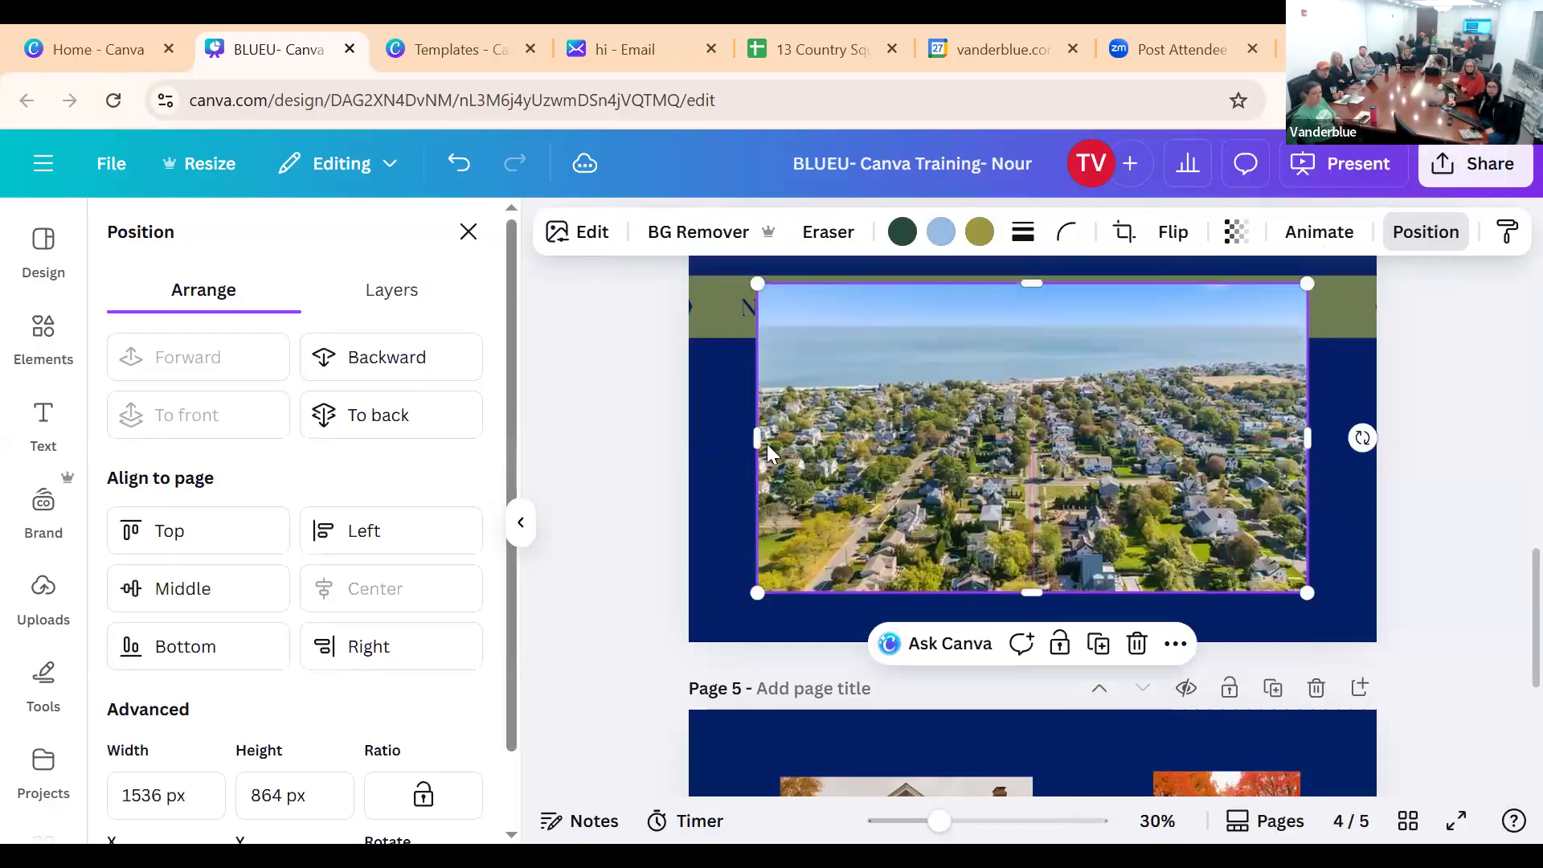
left_click(359, 290)
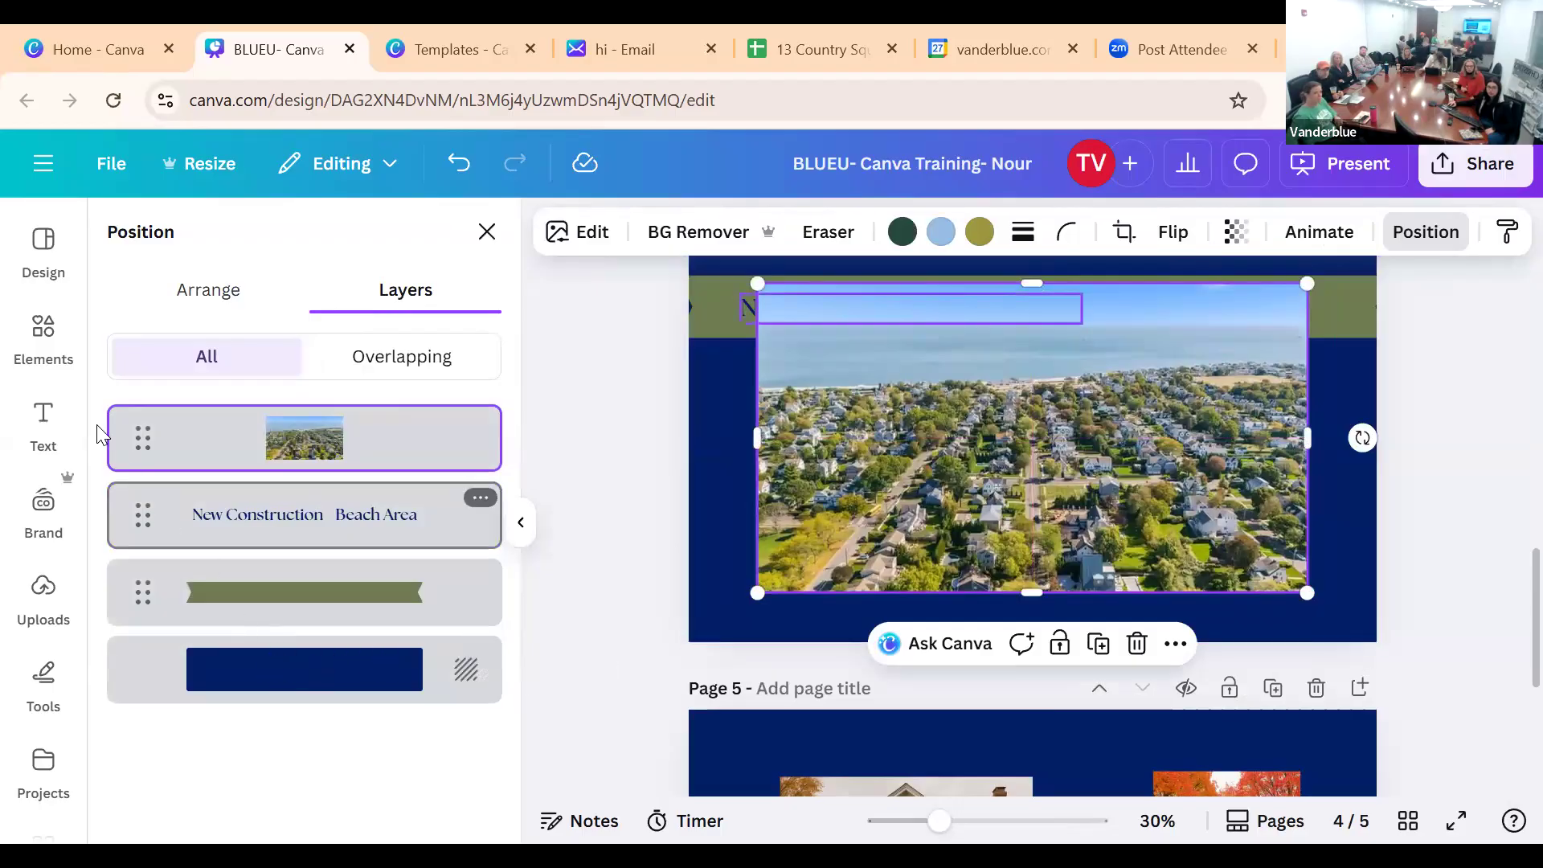
left_click_drag(113, 442, 113, 626)
left_click_drag(94, 518, 155, 616)
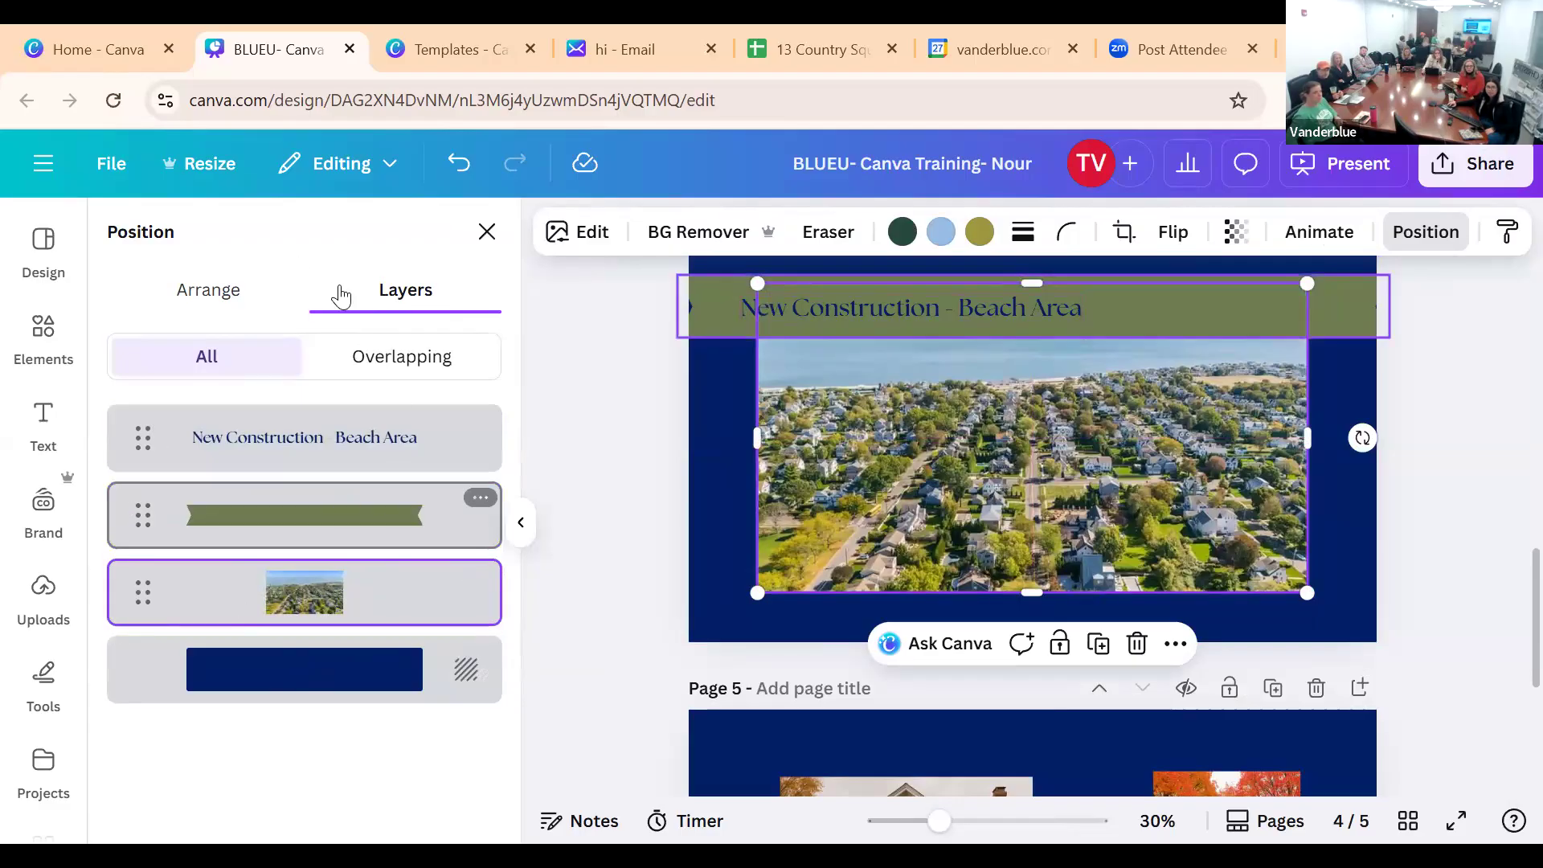
Review the photo's arrange options and compare the layer list for all elements with the overlapping ones
left_click(205, 291)
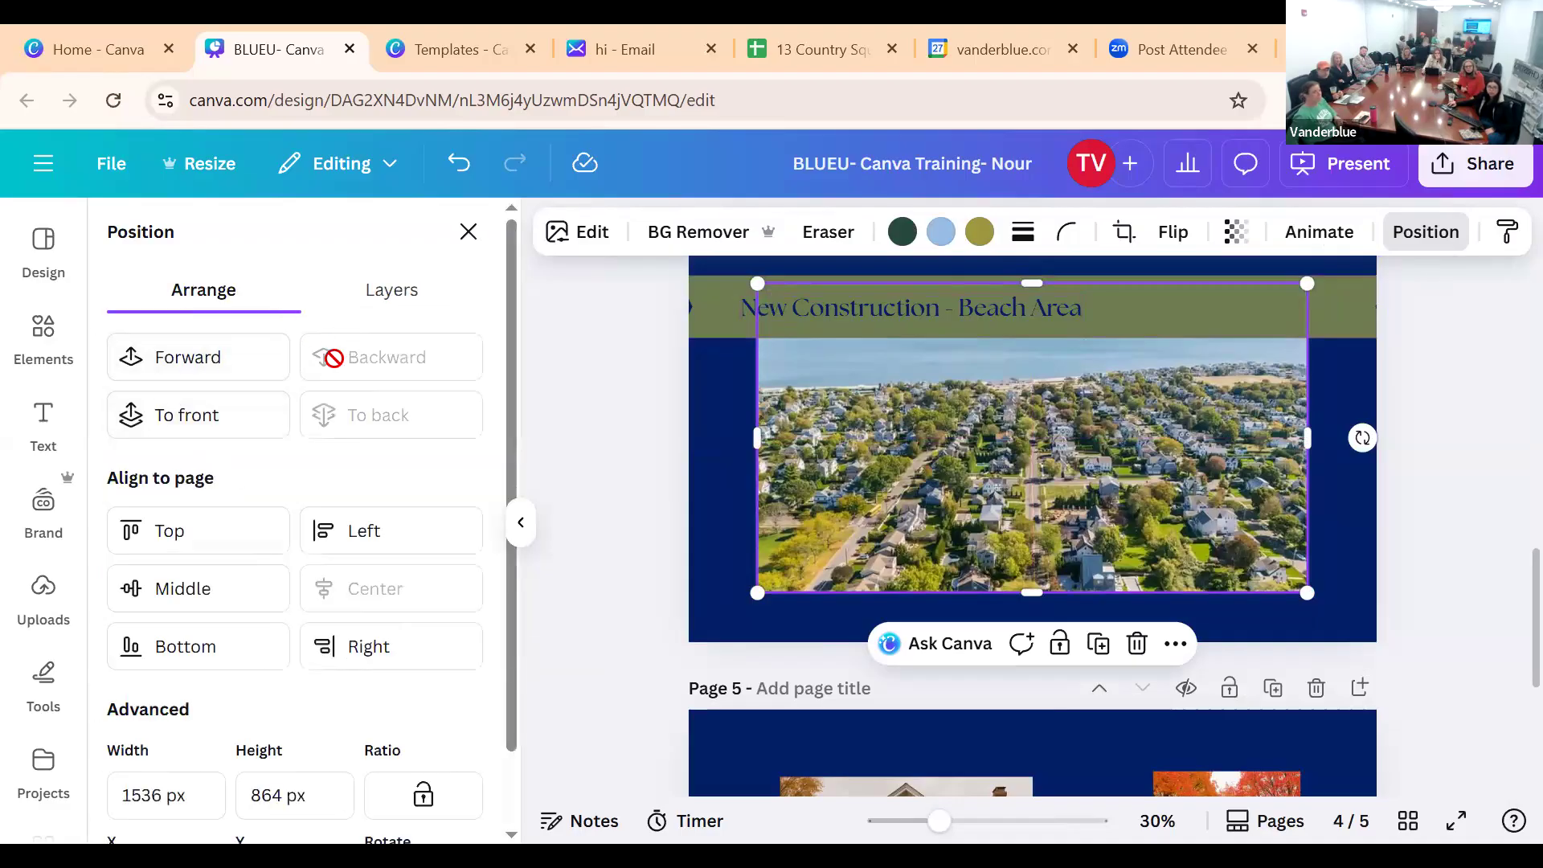
scroll(344, 603, "down", 2)
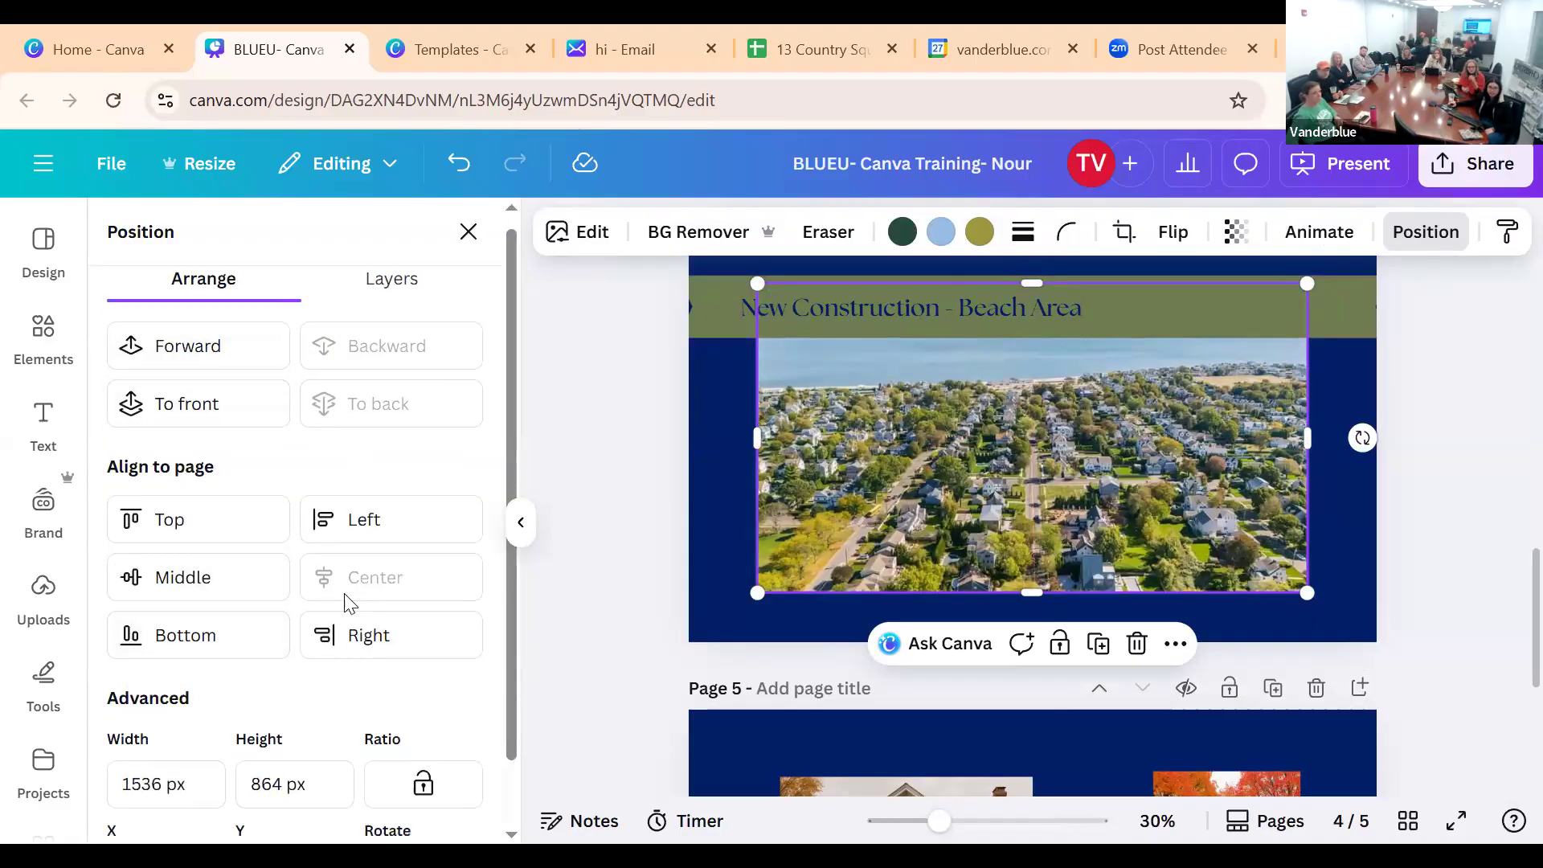
scroll(377, 356, "up", 2)
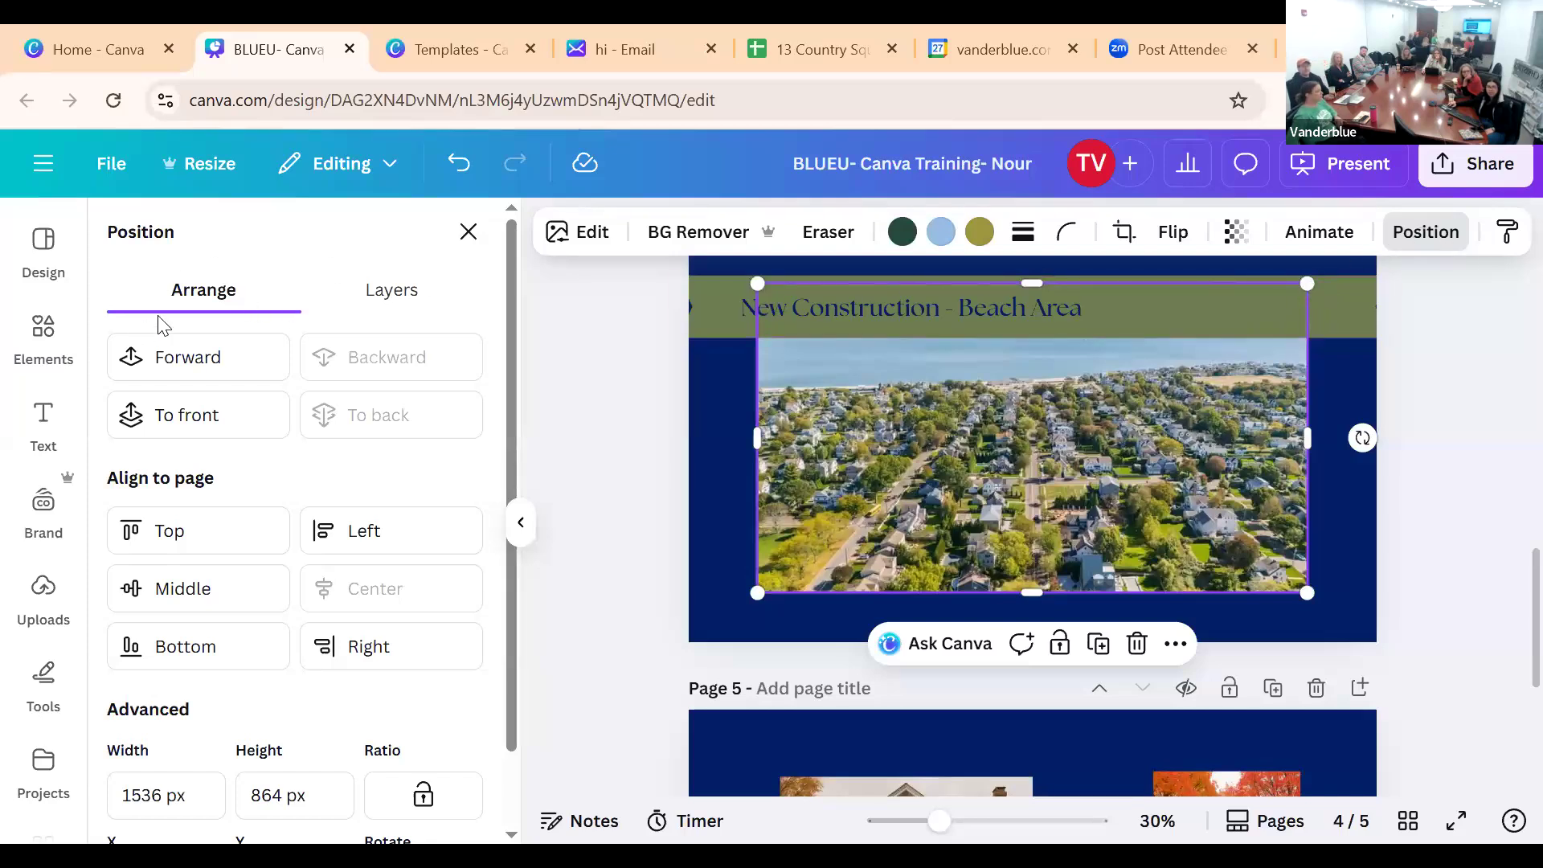
left_click(407, 294)
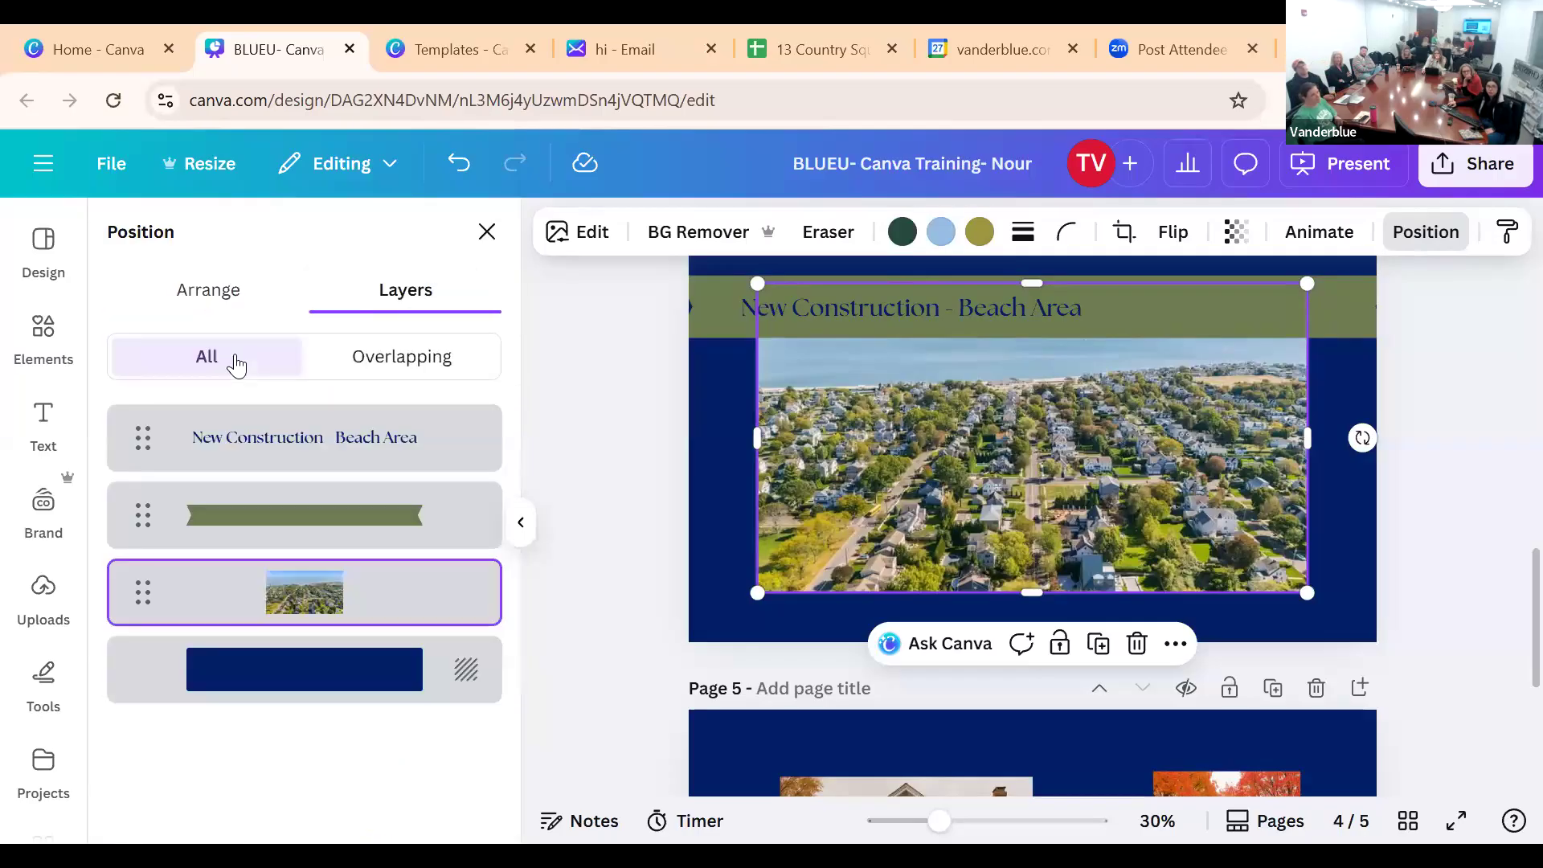
left_click(397, 359)
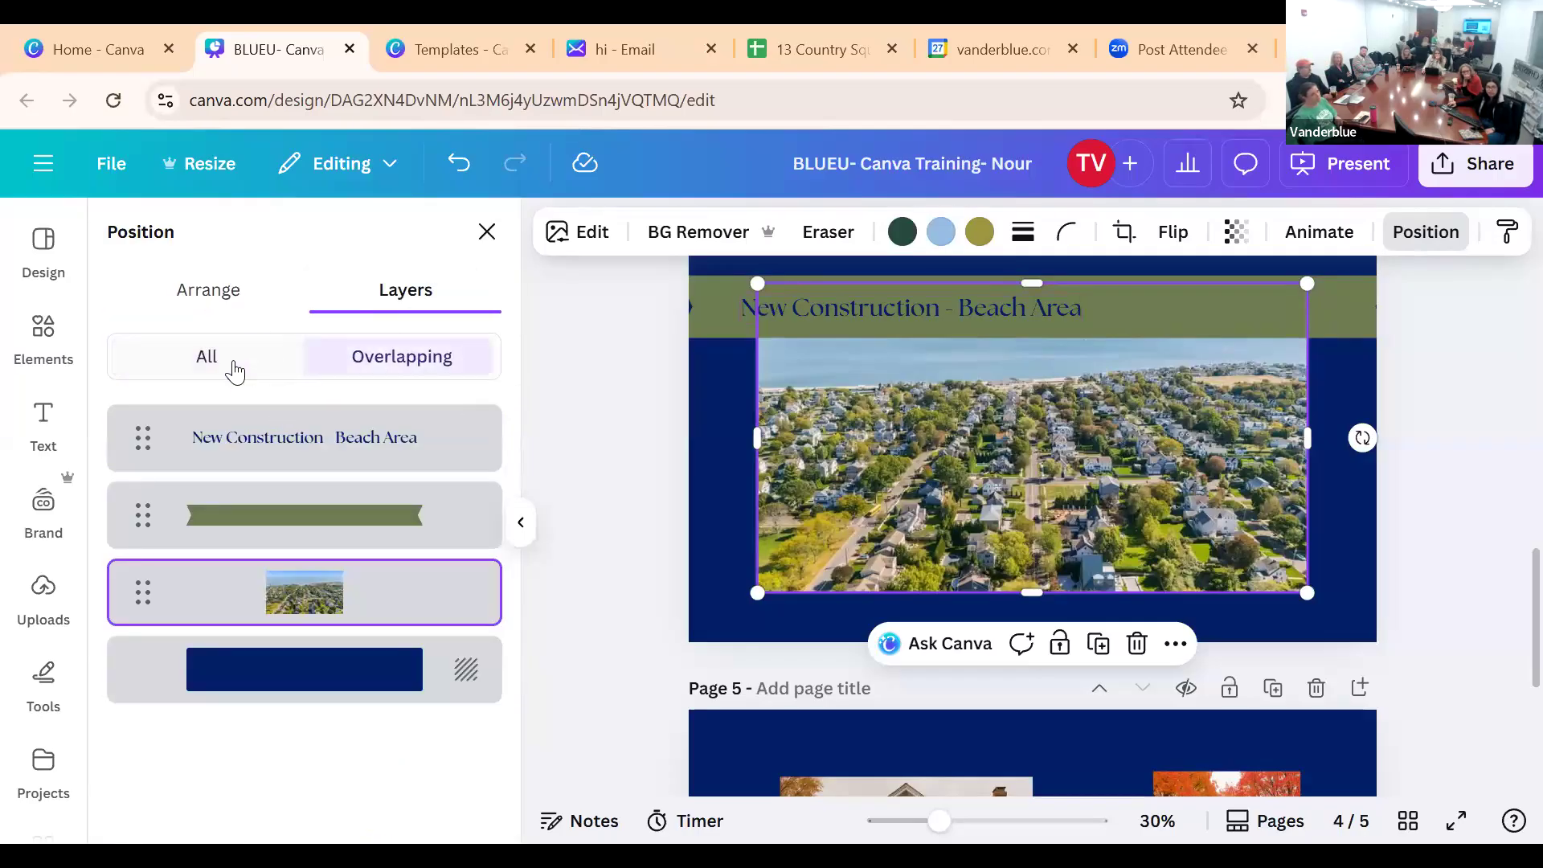
left_click_drag(152, 436, 107, 512)
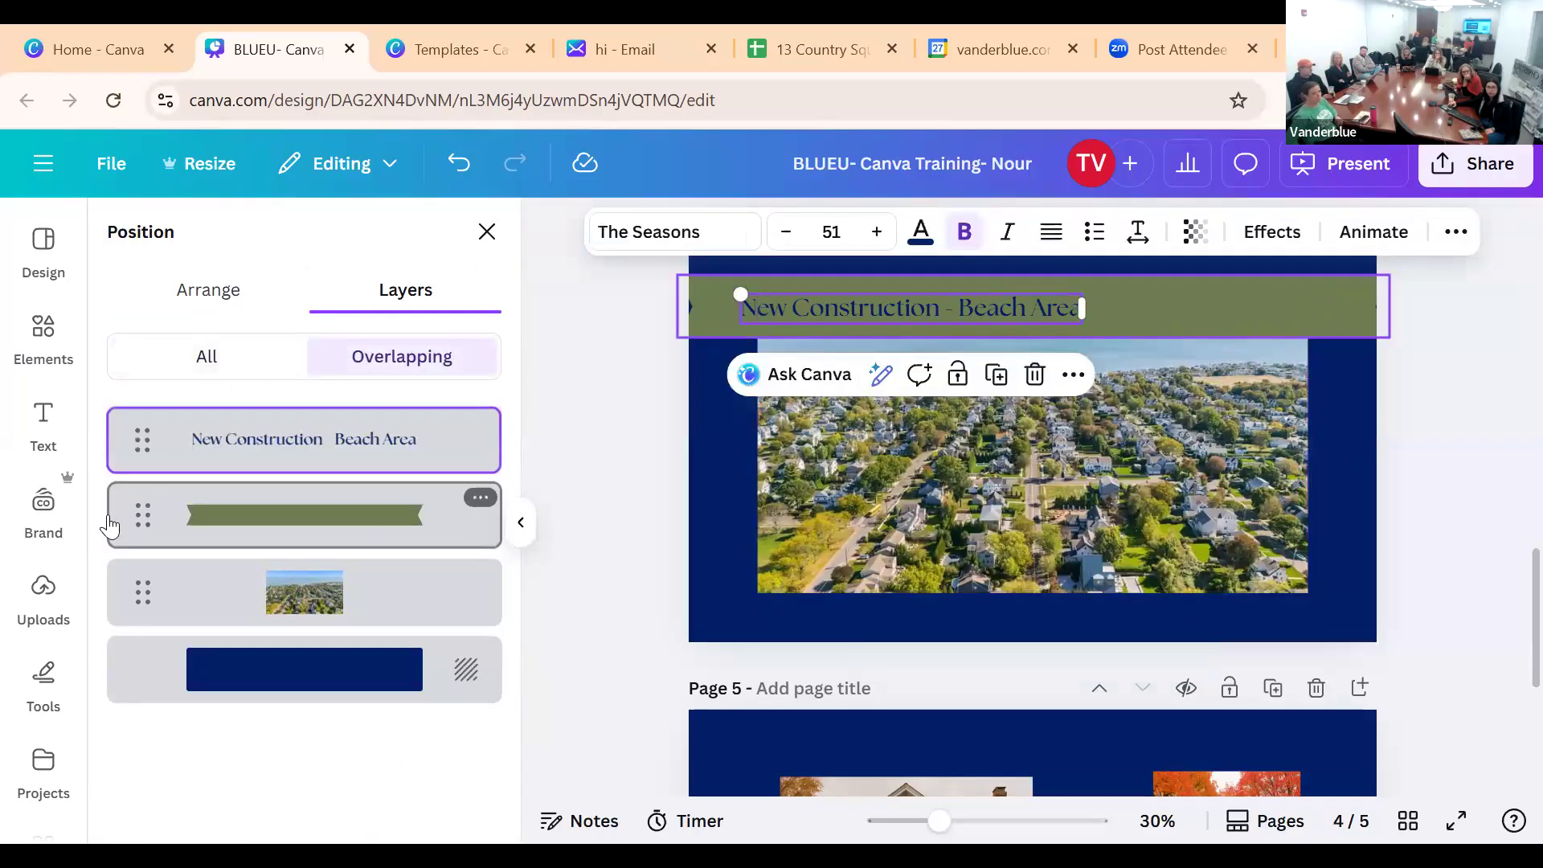
left_click(242, 356)
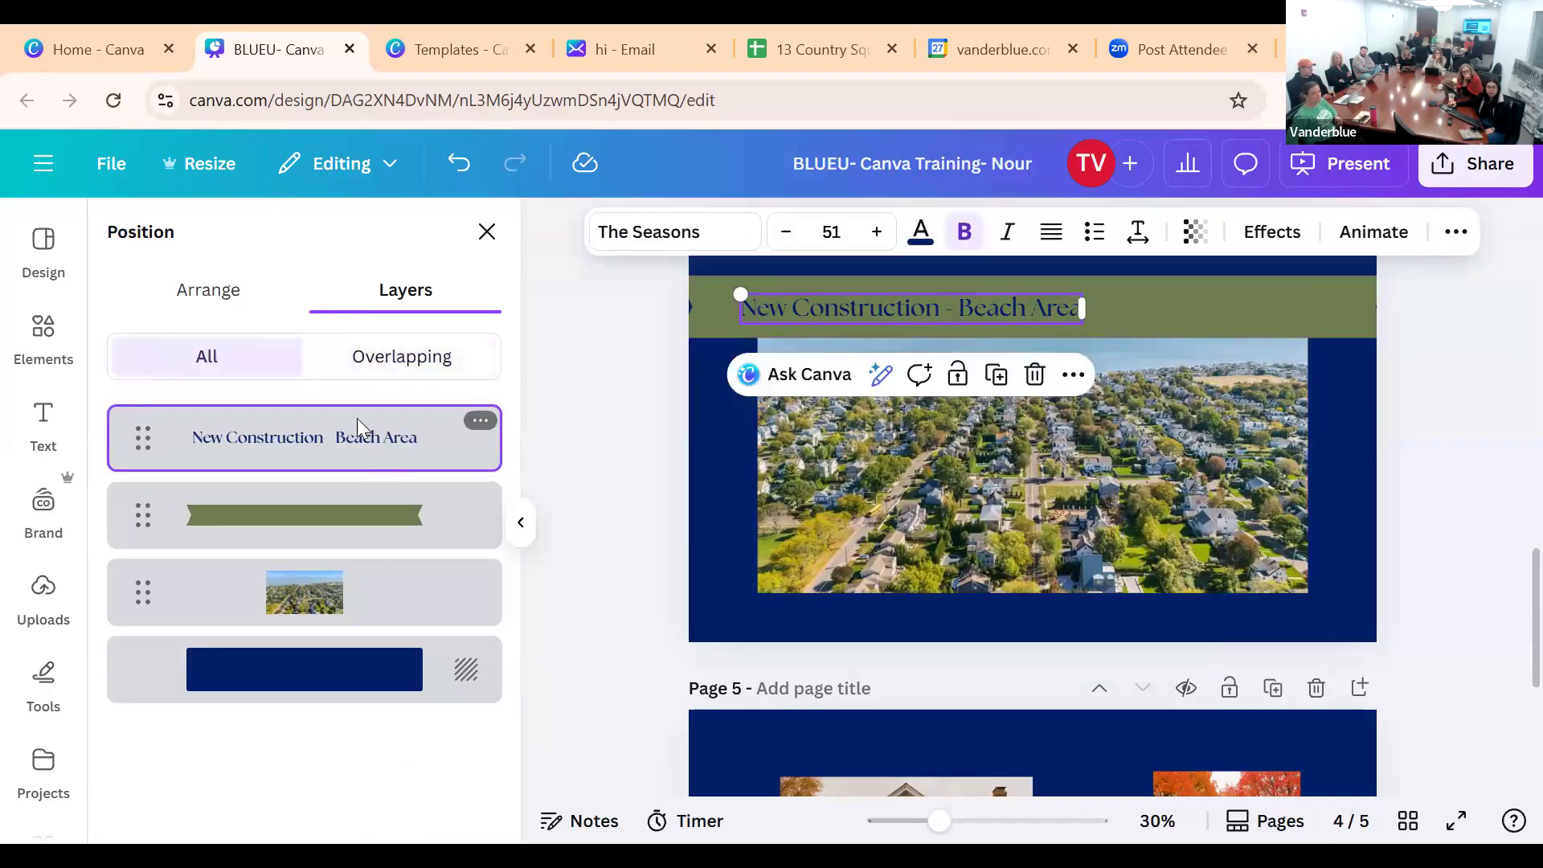
Shift the detached photo slightly on the page and look through its white balance, light, color and texture adjustments
left_click_drag(1190, 440, 1173, 466)
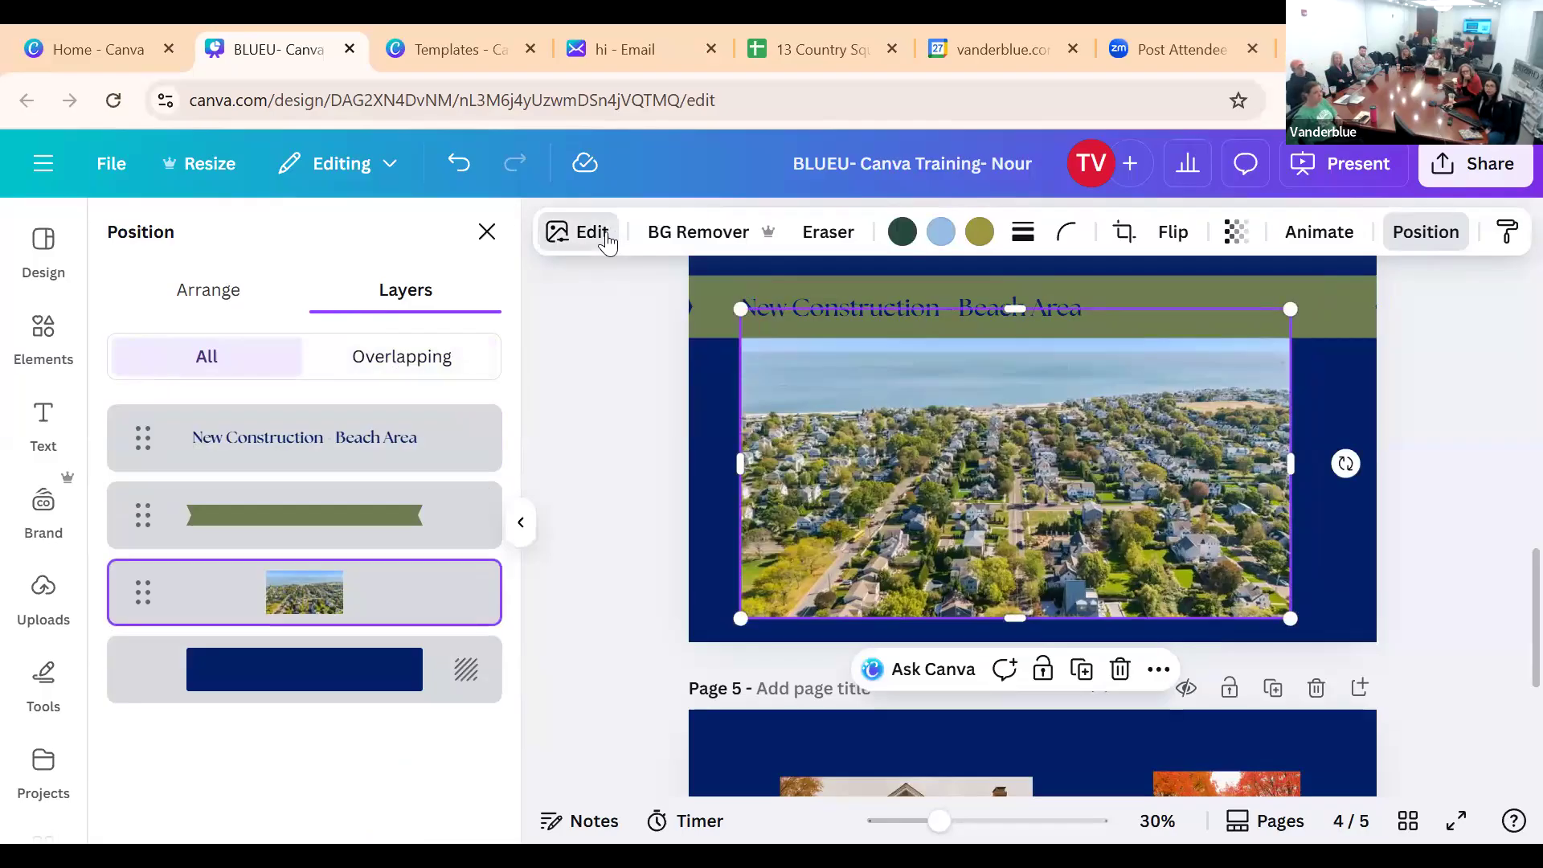
left_click(611, 240)
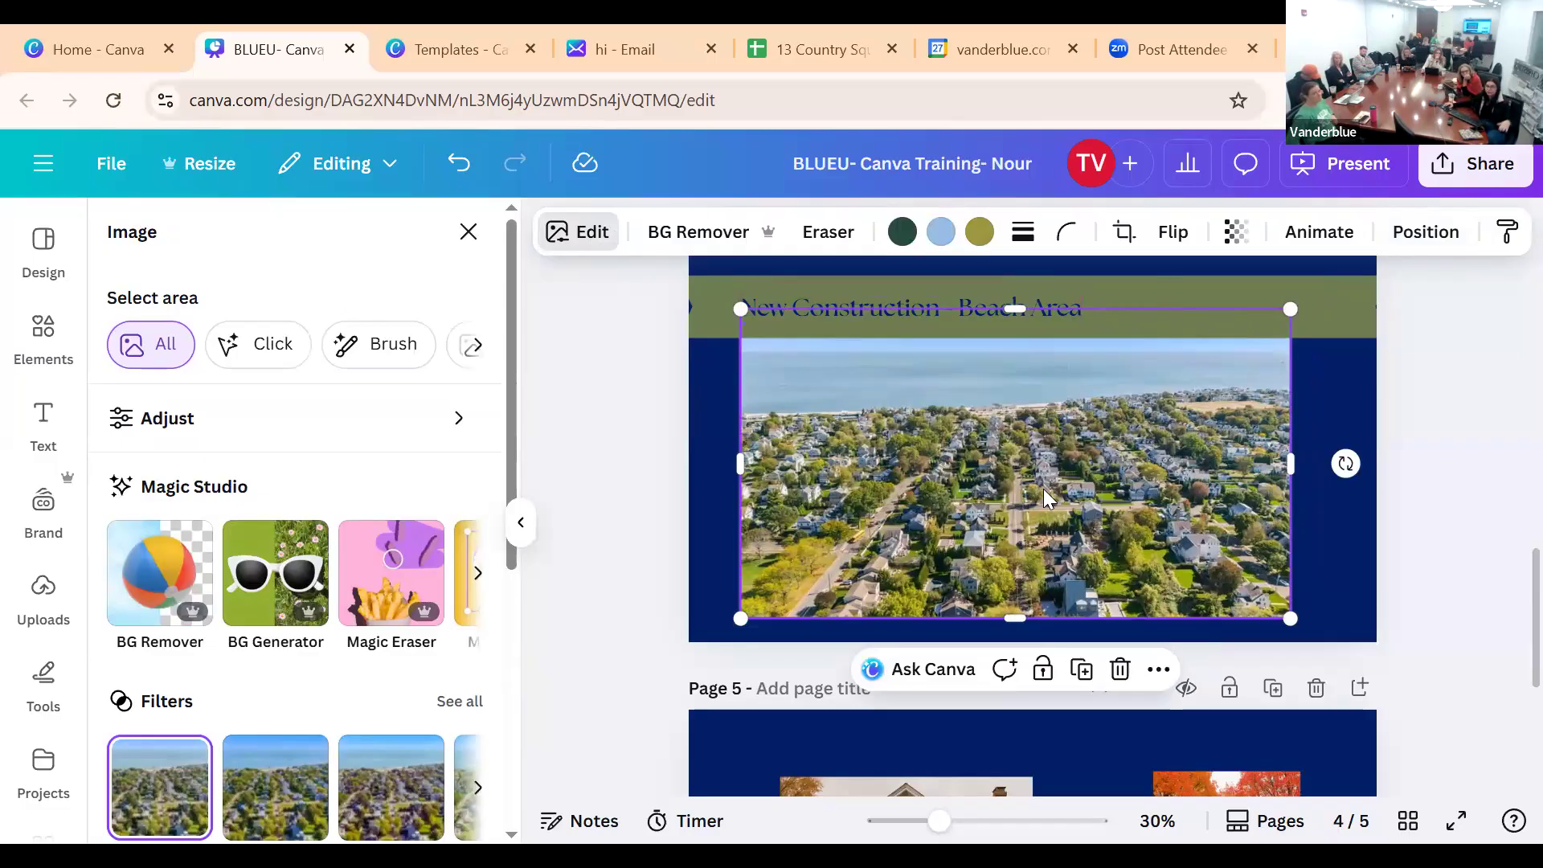
left_click_drag(1022, 395, 977, 382)
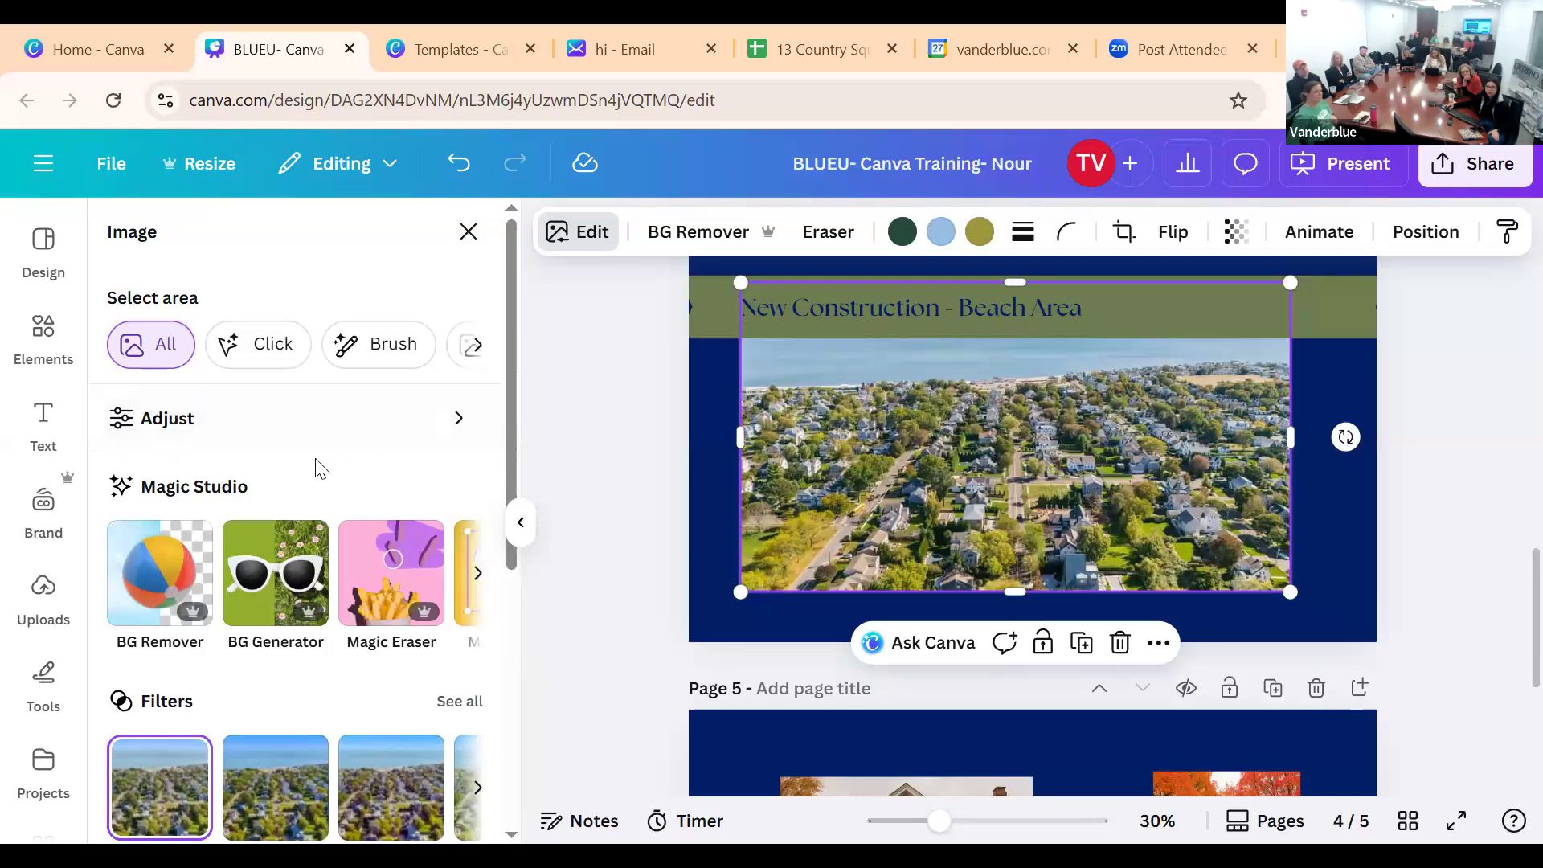
left_click(235, 452)
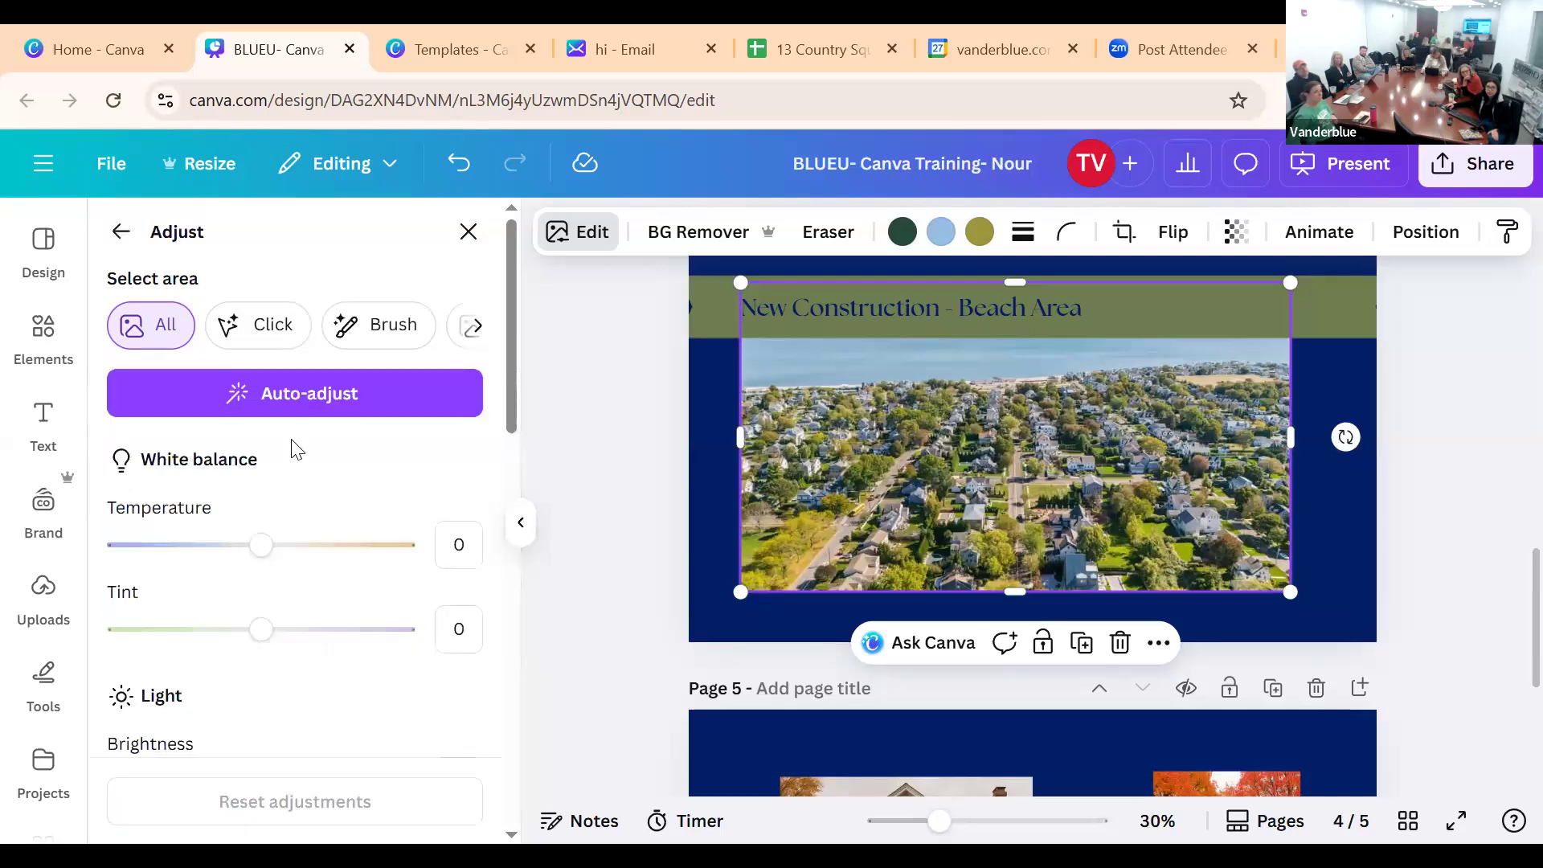
scroll(302, 450, "down", 3)
scroll(337, 515, "down", 6)
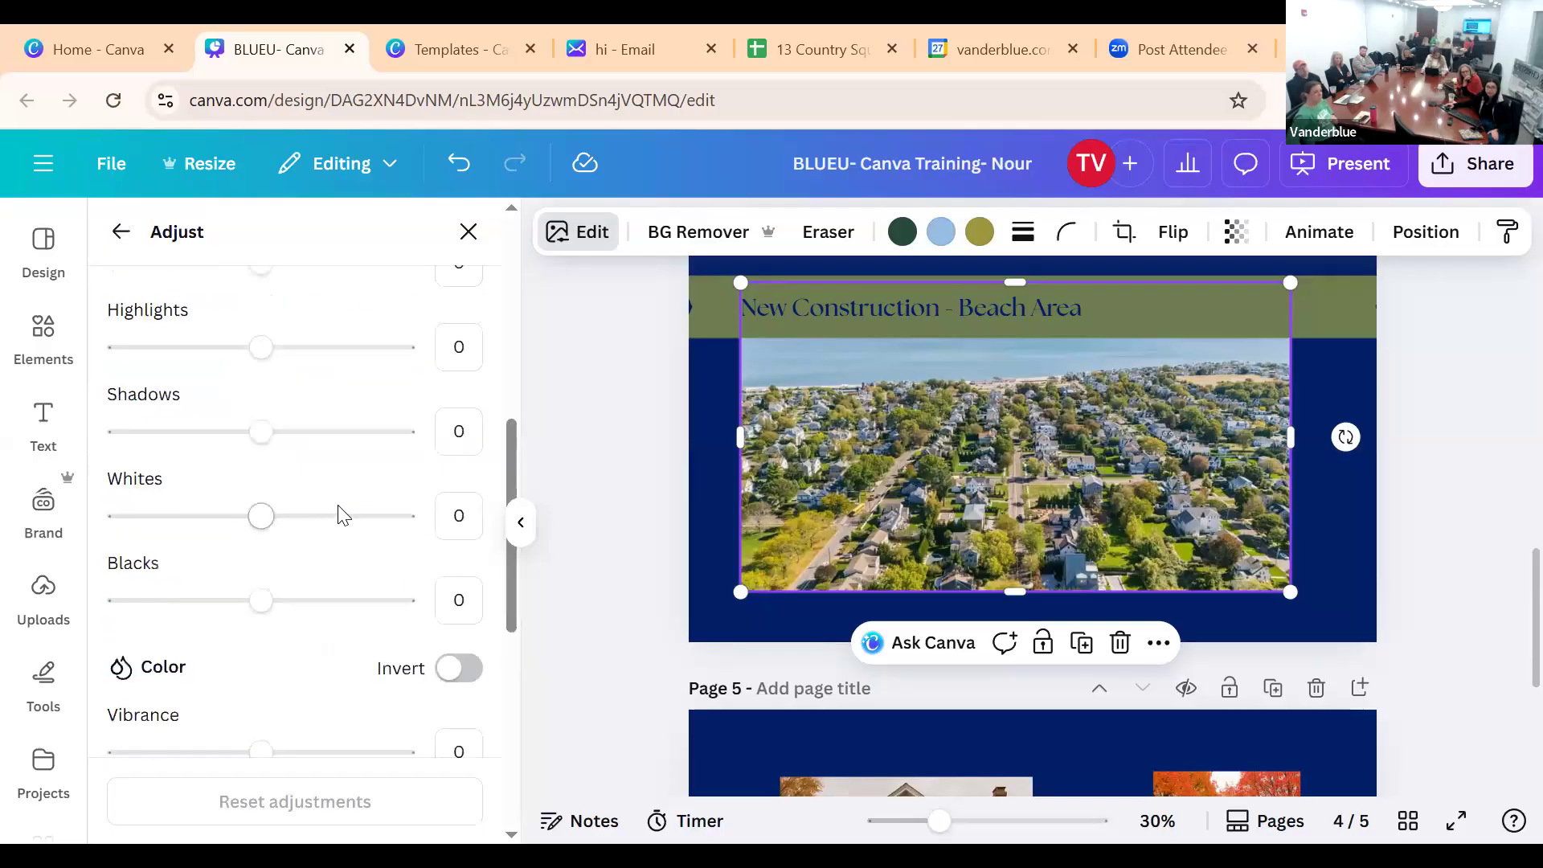
scroll(339, 486, "up", 1)
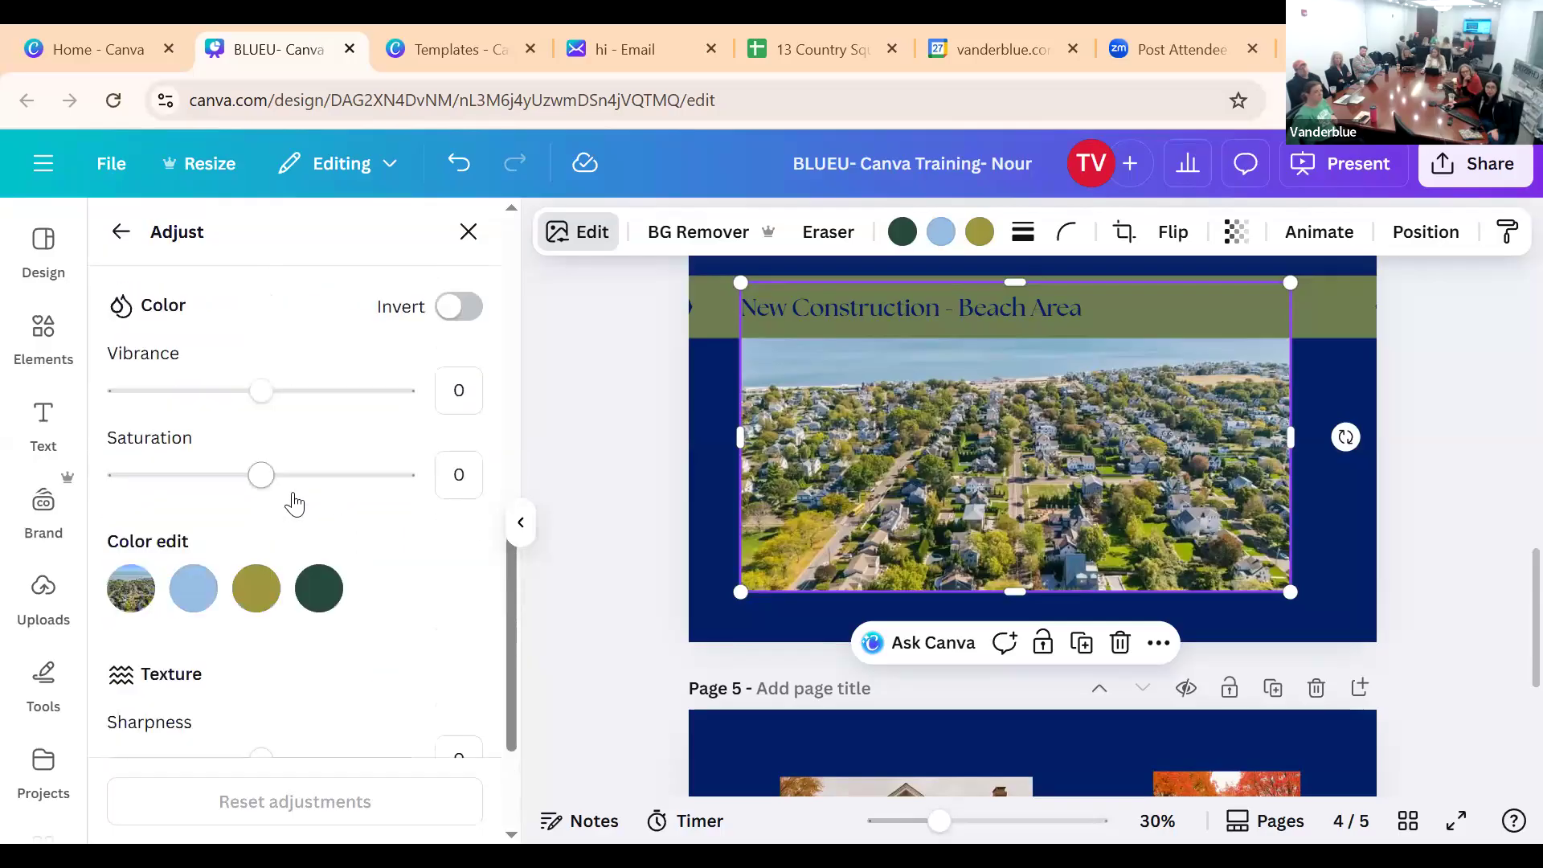
scroll(297, 516, "down", 3)
scroll(274, 486, "up", 2)
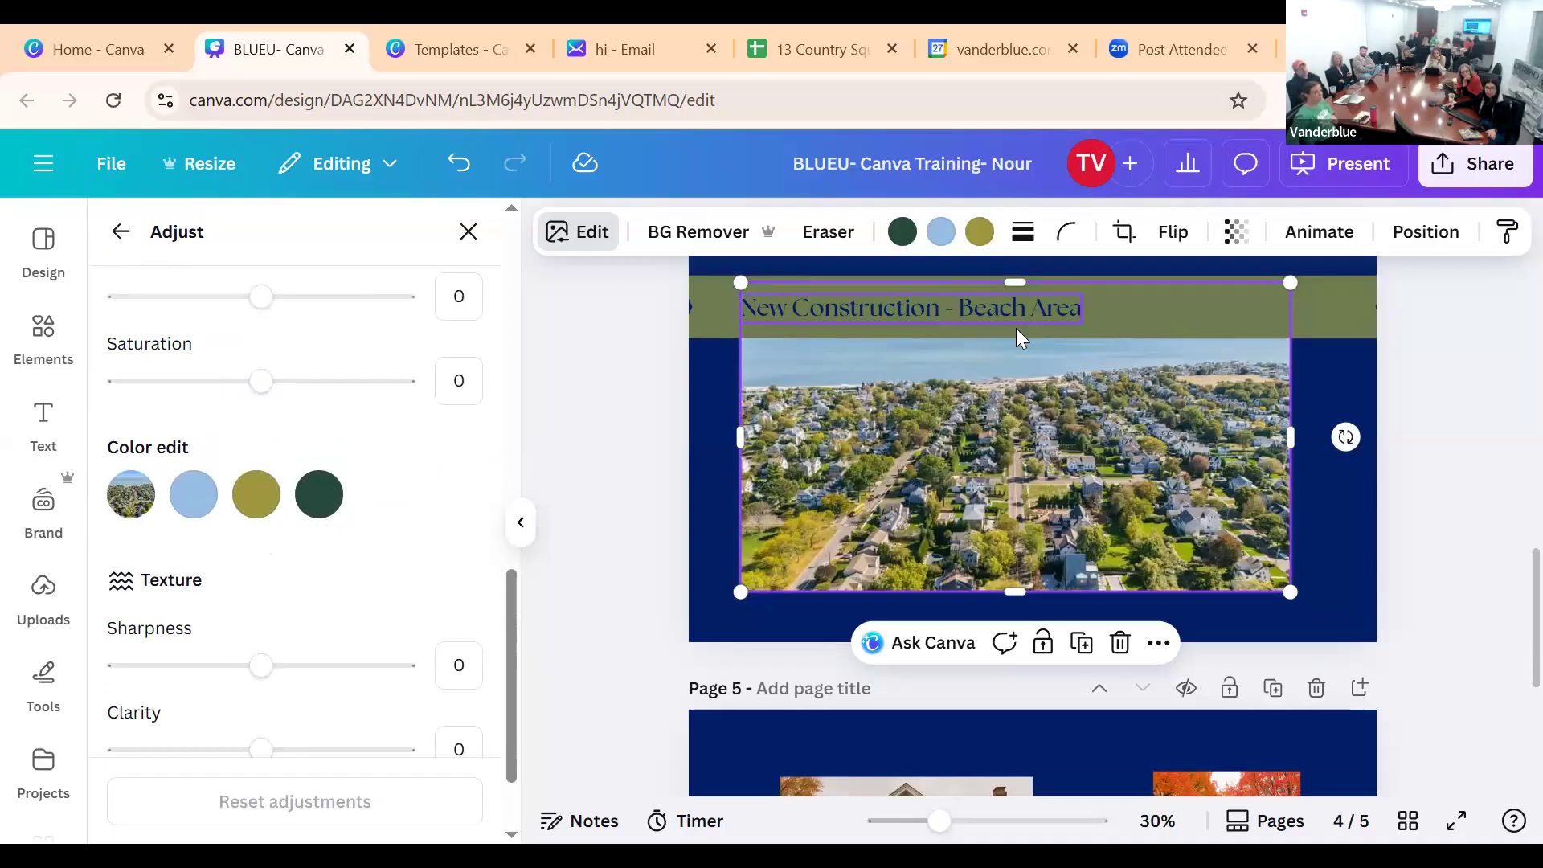
left_click(193, 493)
Recolor the "New Construction - Beach Area" headline with the light blue from the photo colors
left_click(950, 303)
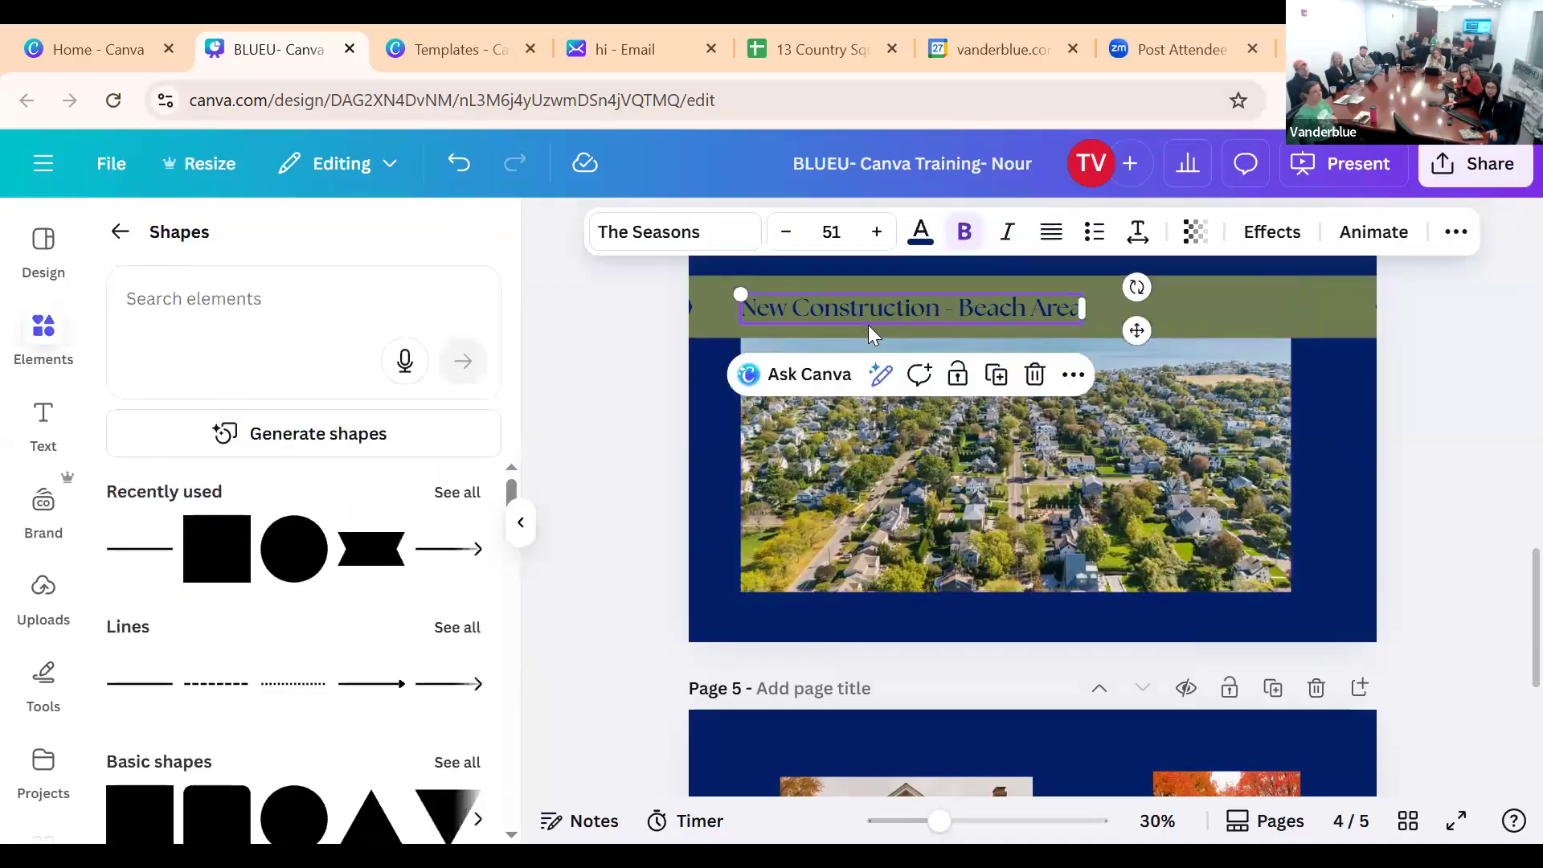
left_click(921, 233)
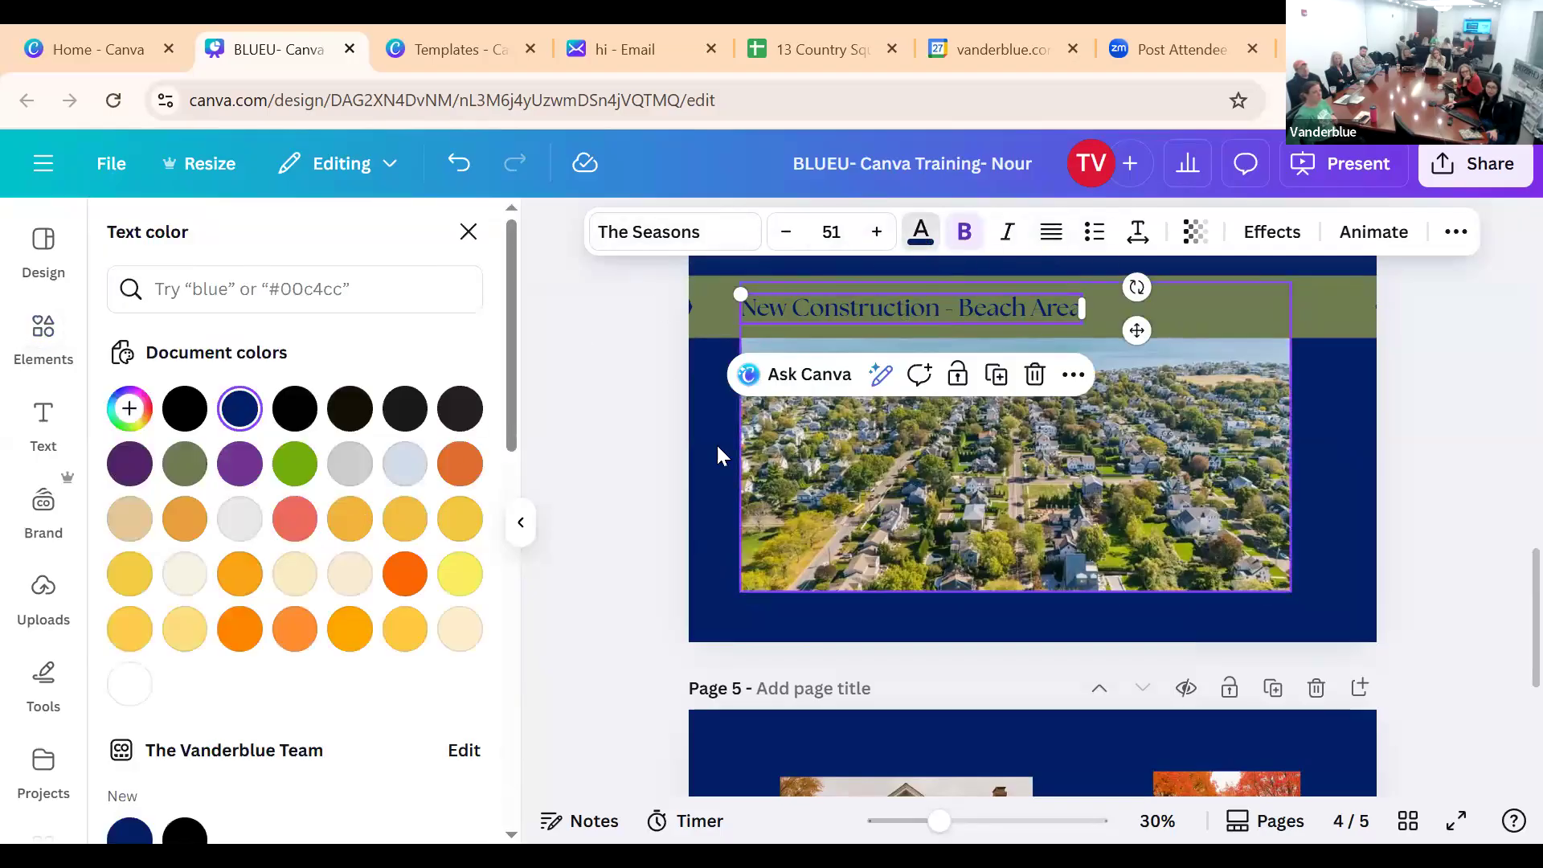
scroll(378, 655, "down", 10)
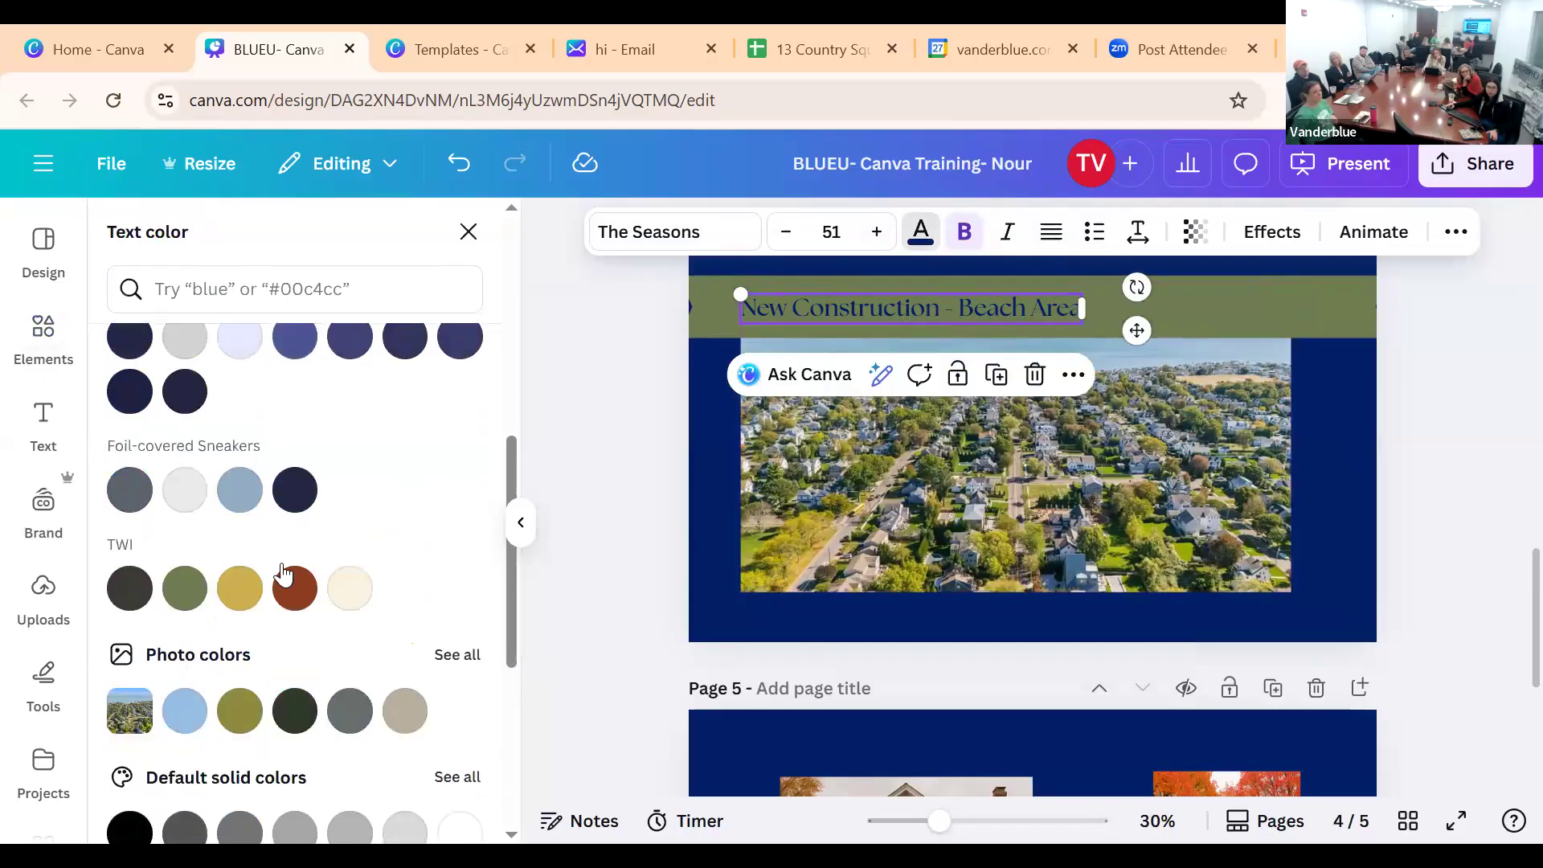
scroll(283, 574, "down", 2)
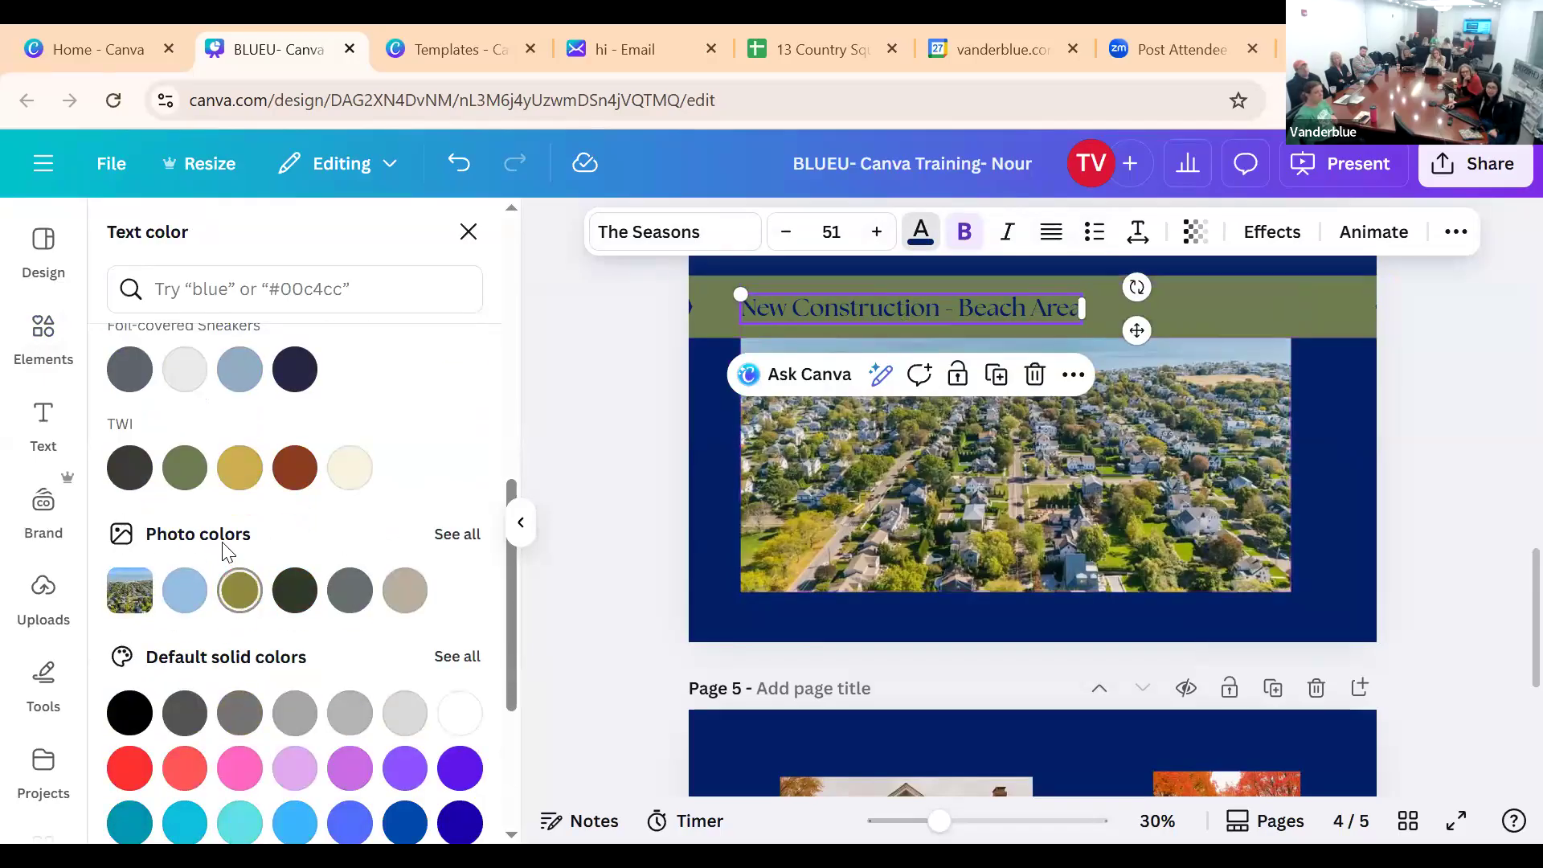
left_click(174, 592)
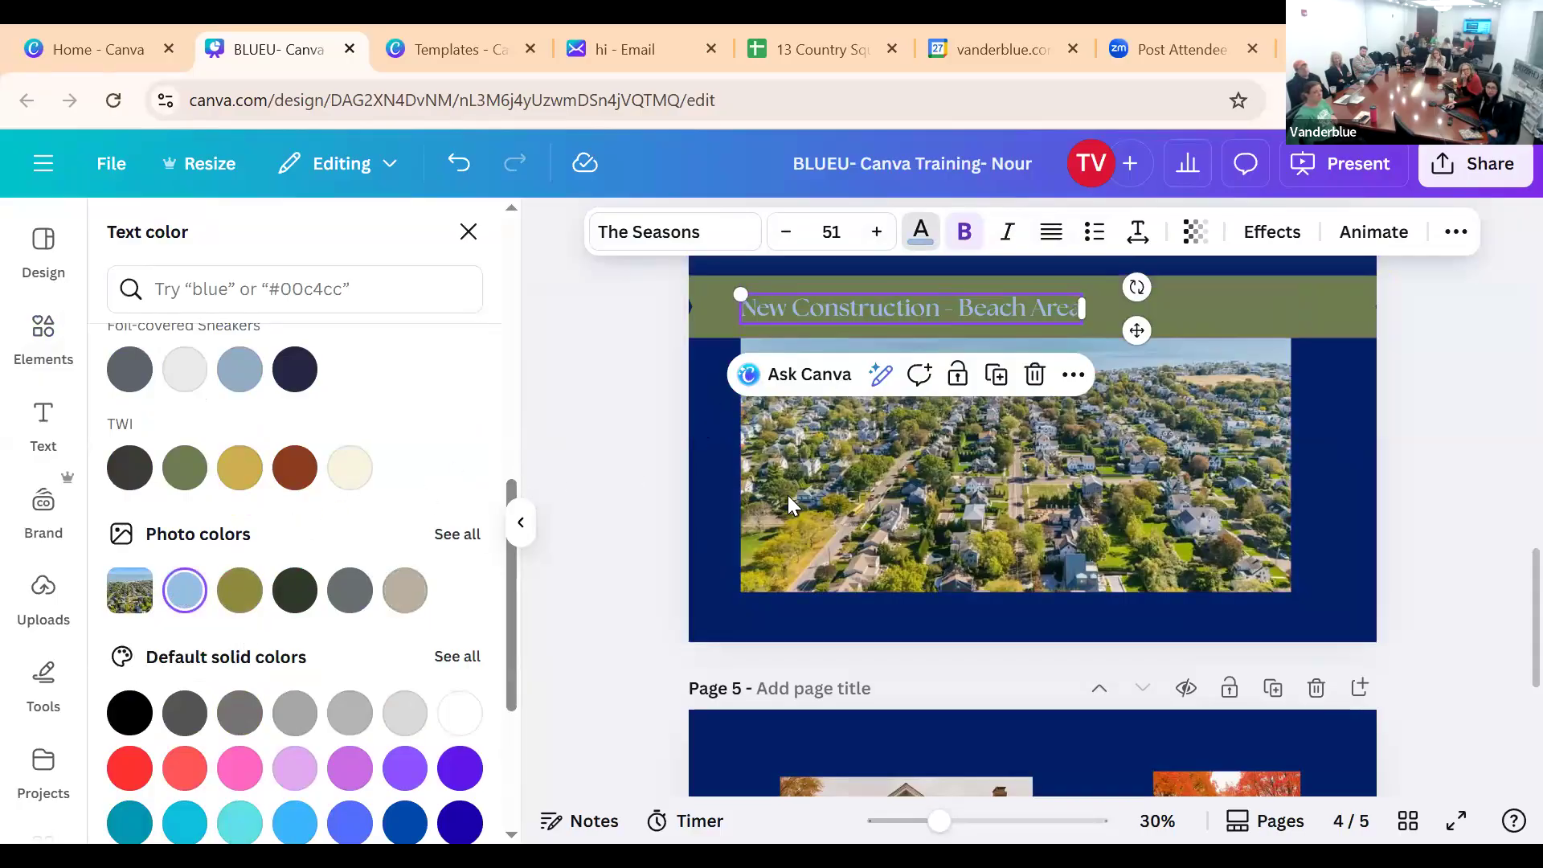
Replace the page background with the detached aerial photo so it fills page 4 behind the banner
left_click(948, 494)
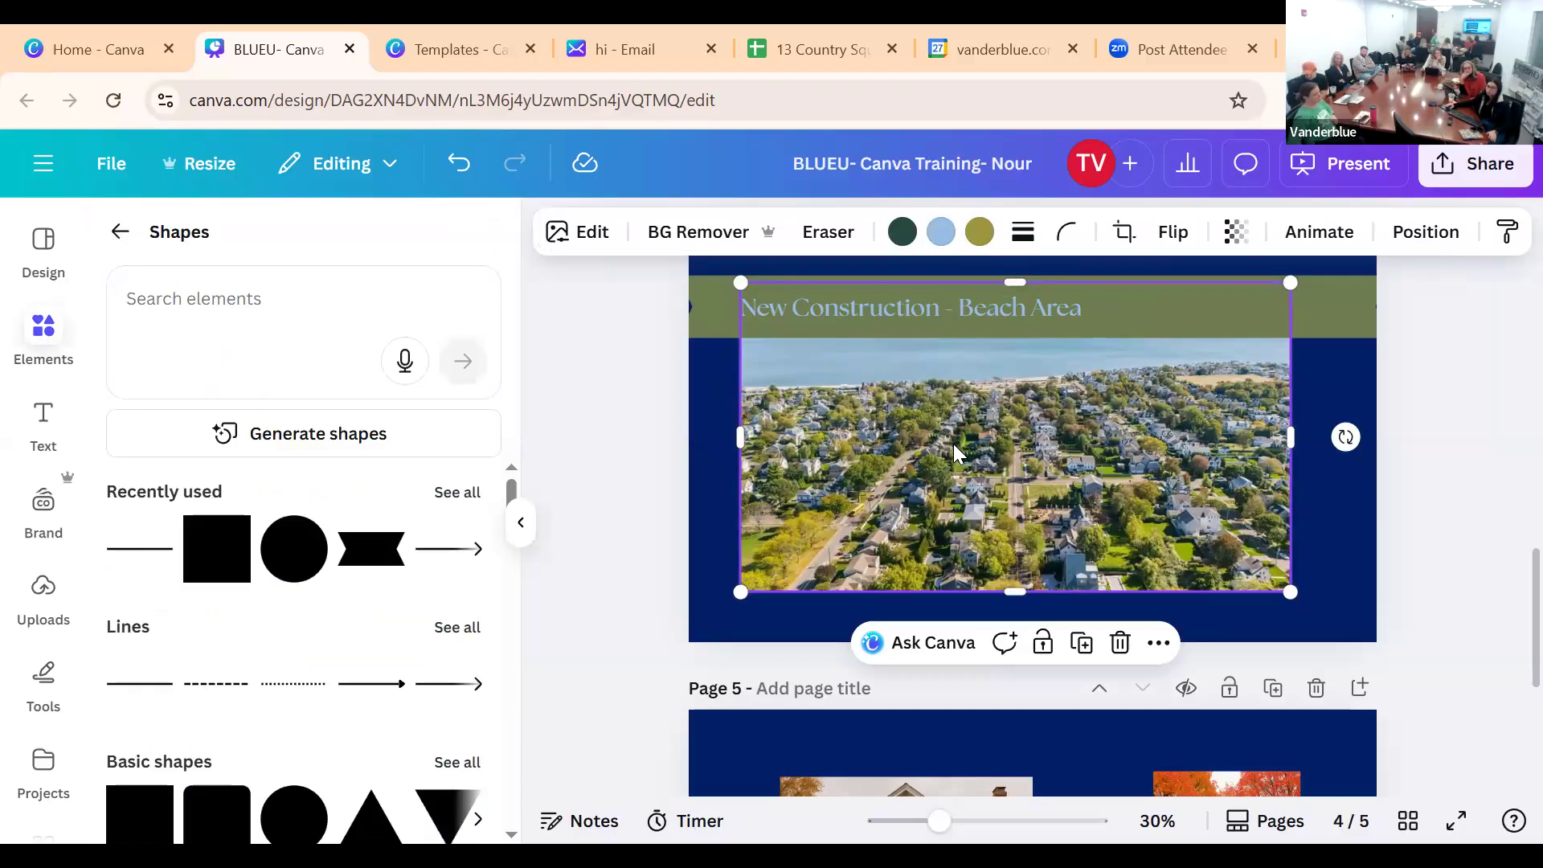
right_click(955, 454)
mouse_move(956, 449)
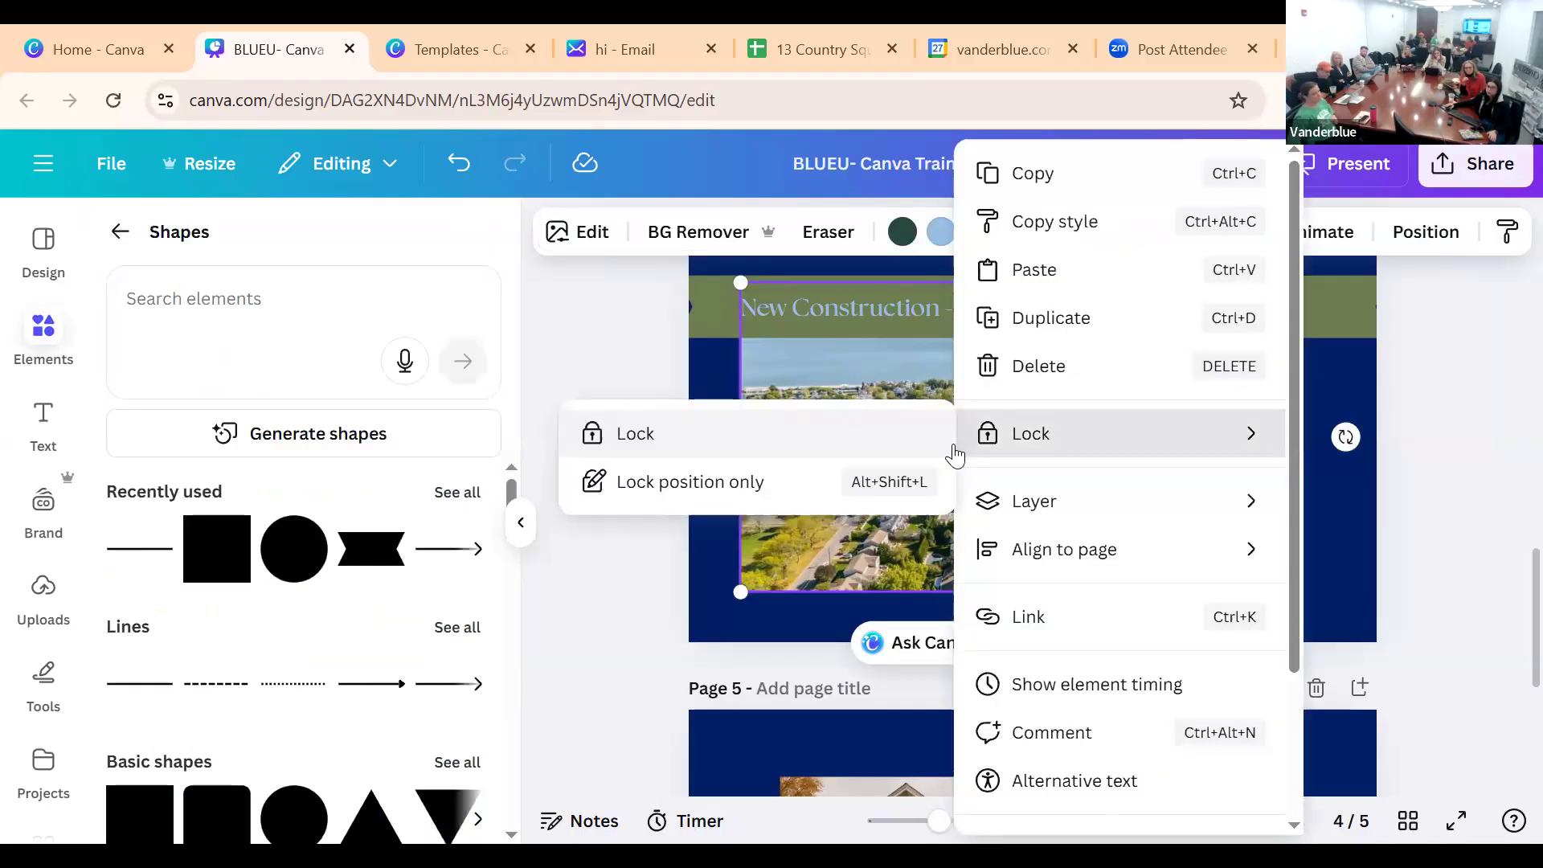
left_click(911, 374)
right_click(915, 371)
scroll(1081, 707, "down", 3)
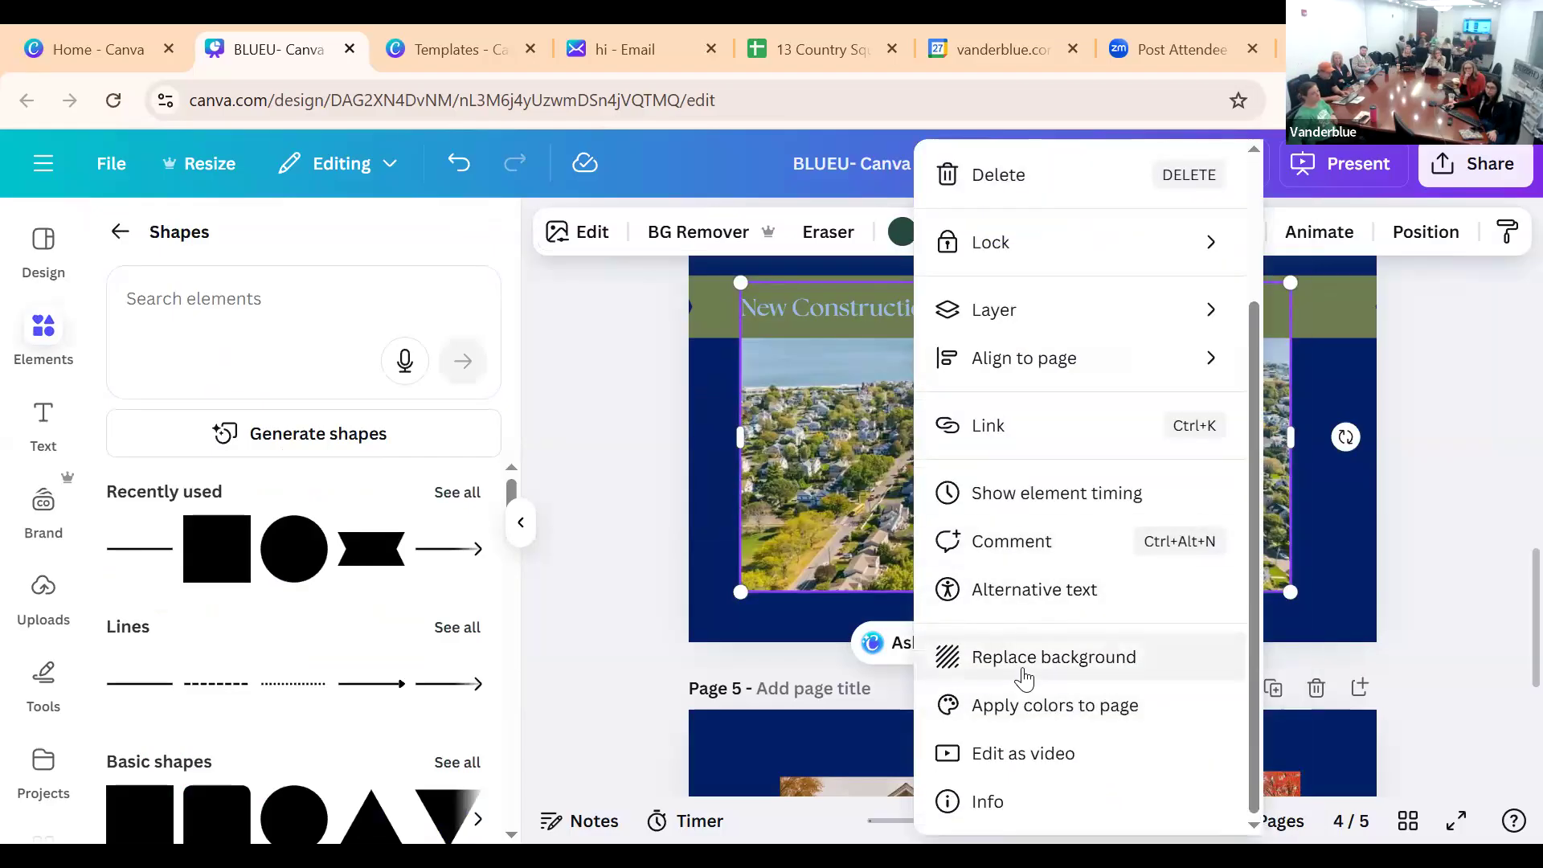
left_click(1023, 676)
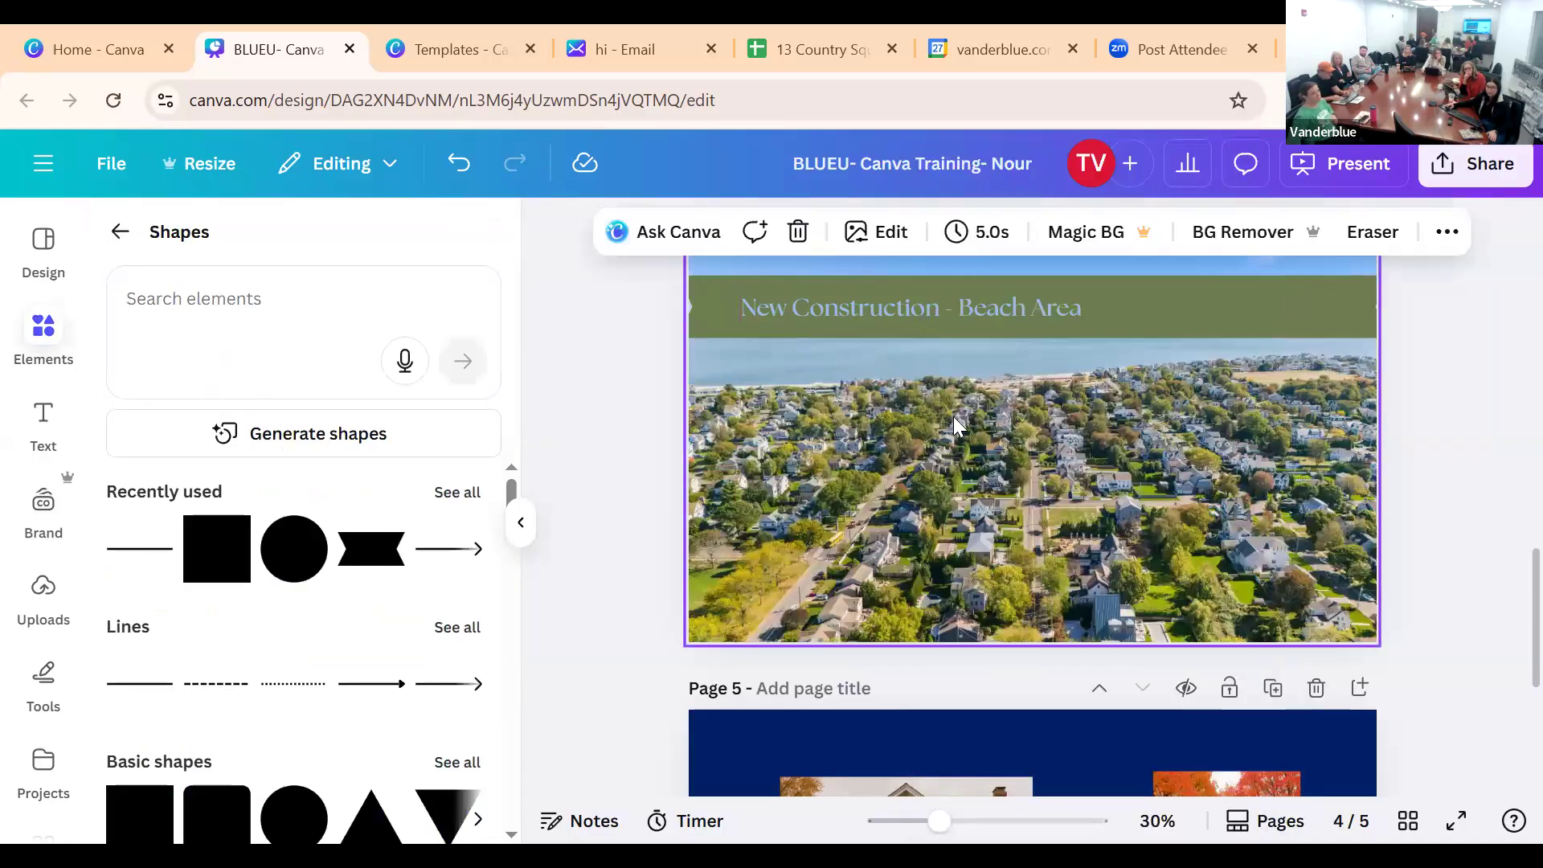
Open the background photo's editing options and look through the Magic Studio tools up to Magic Expand
left_click(880, 232)
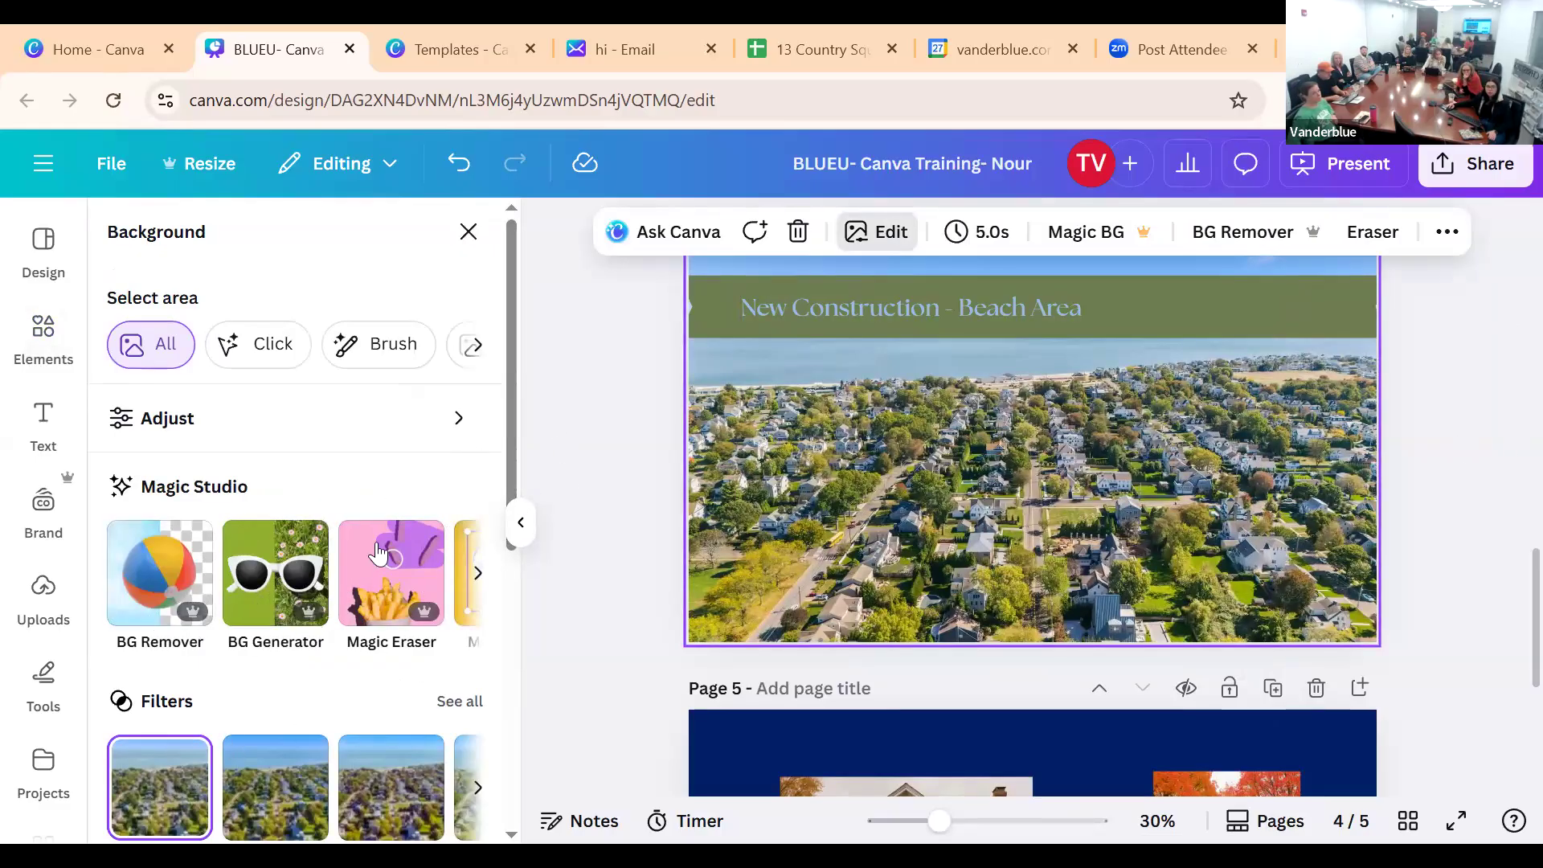
left_click(480, 574)
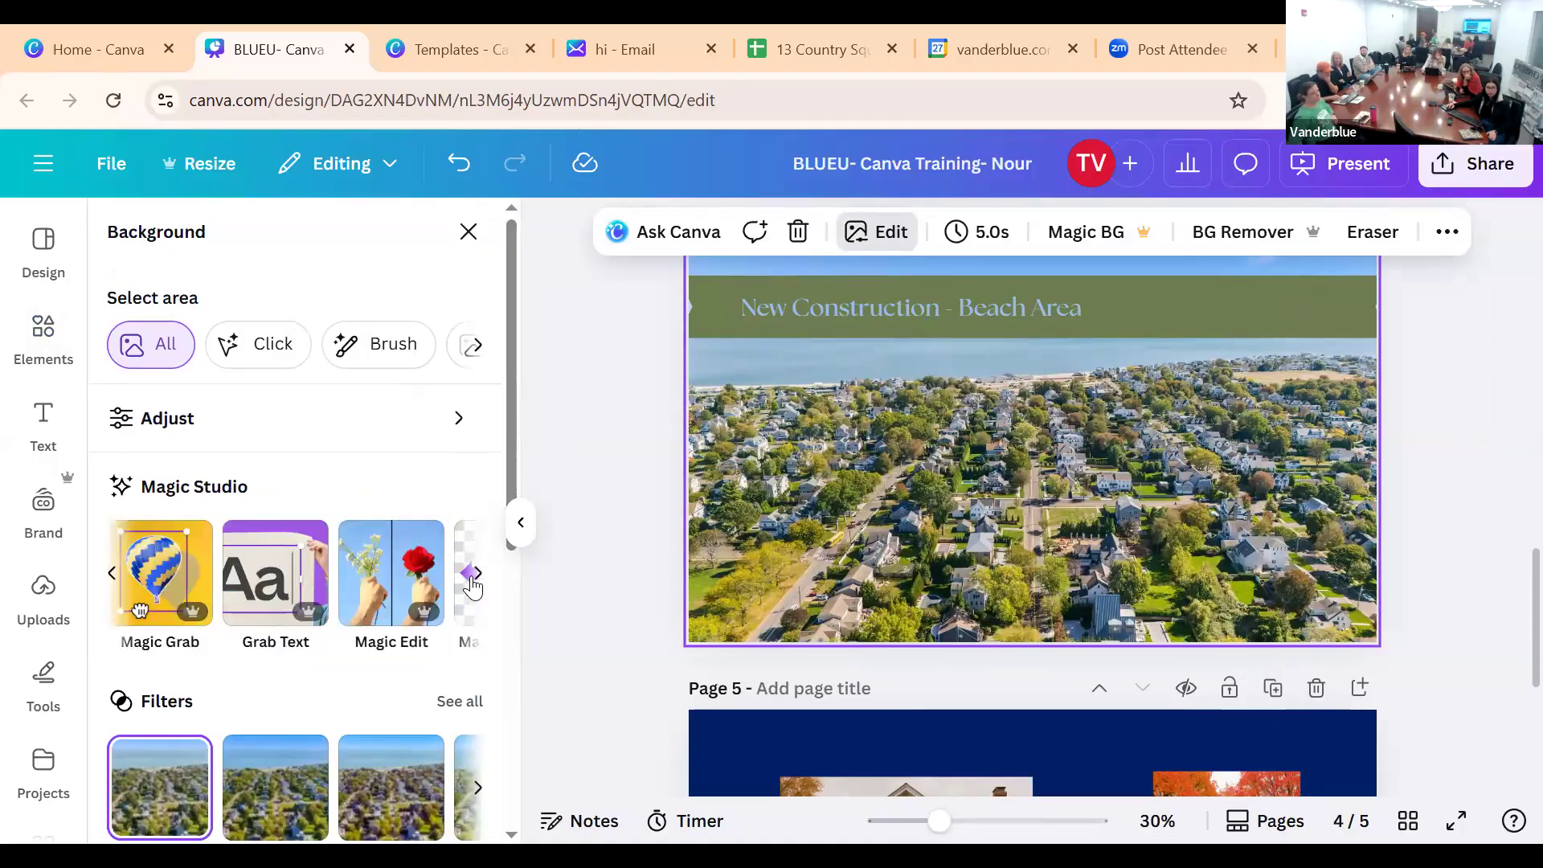
left_click(476, 574)
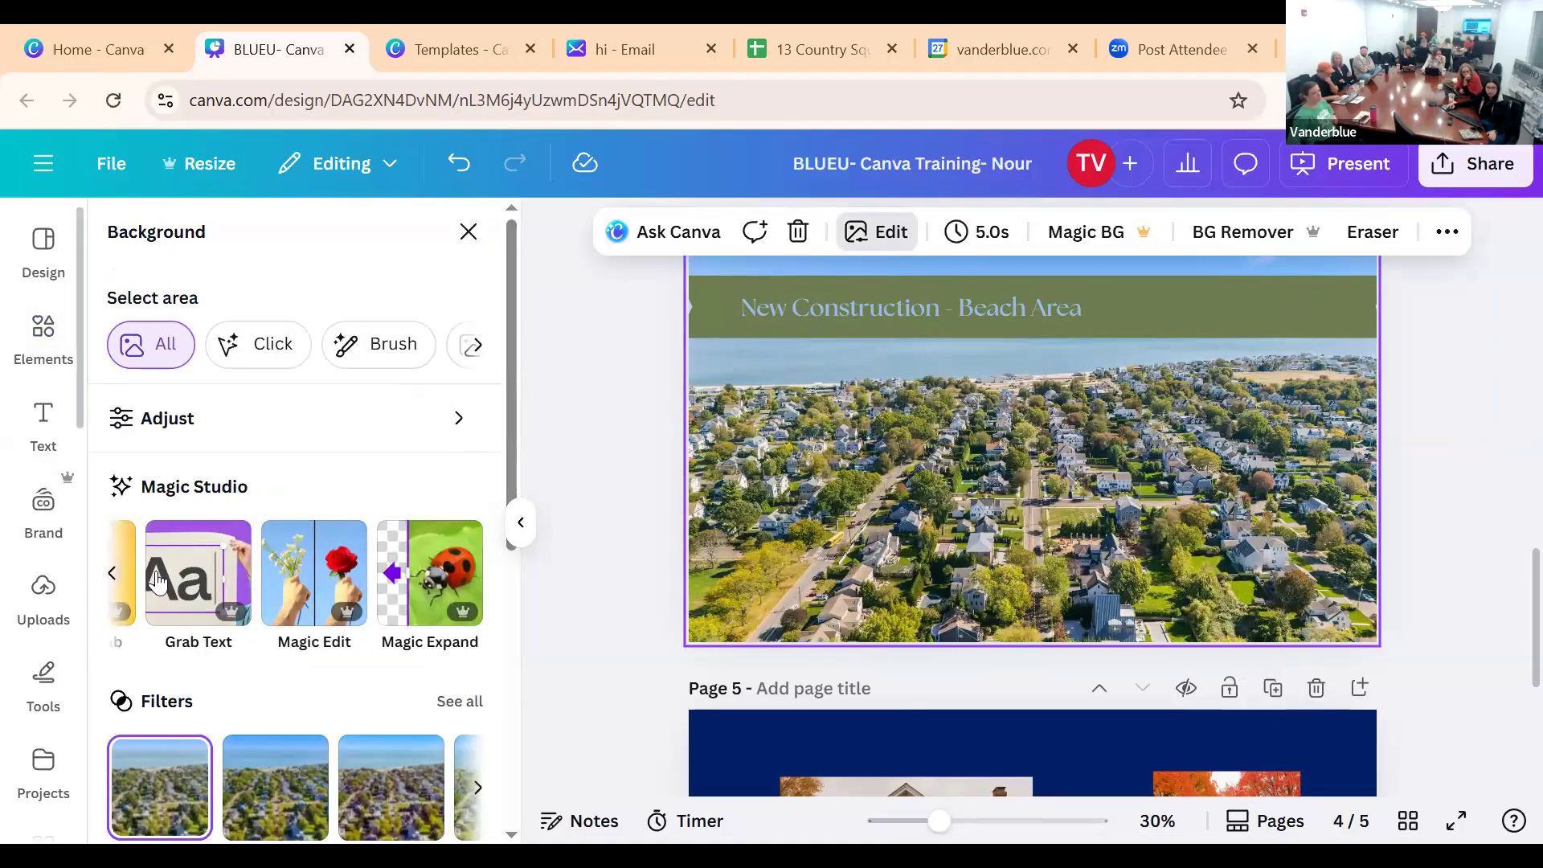
Look back through the Magic Studio tools and on to the effects and apps available for the background photo
left_click(117, 578)
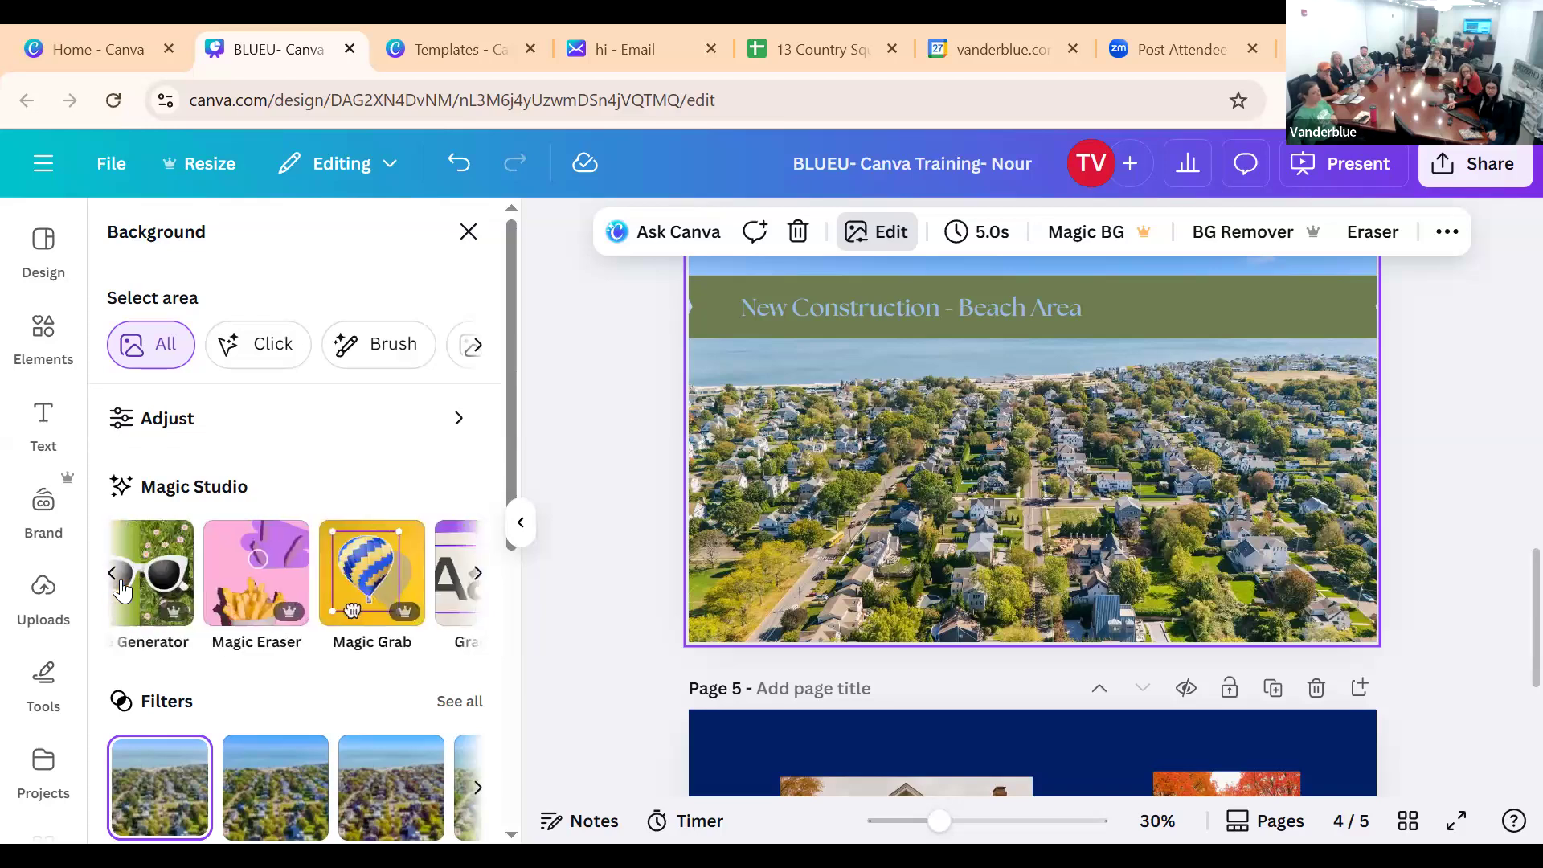
left_click(119, 582)
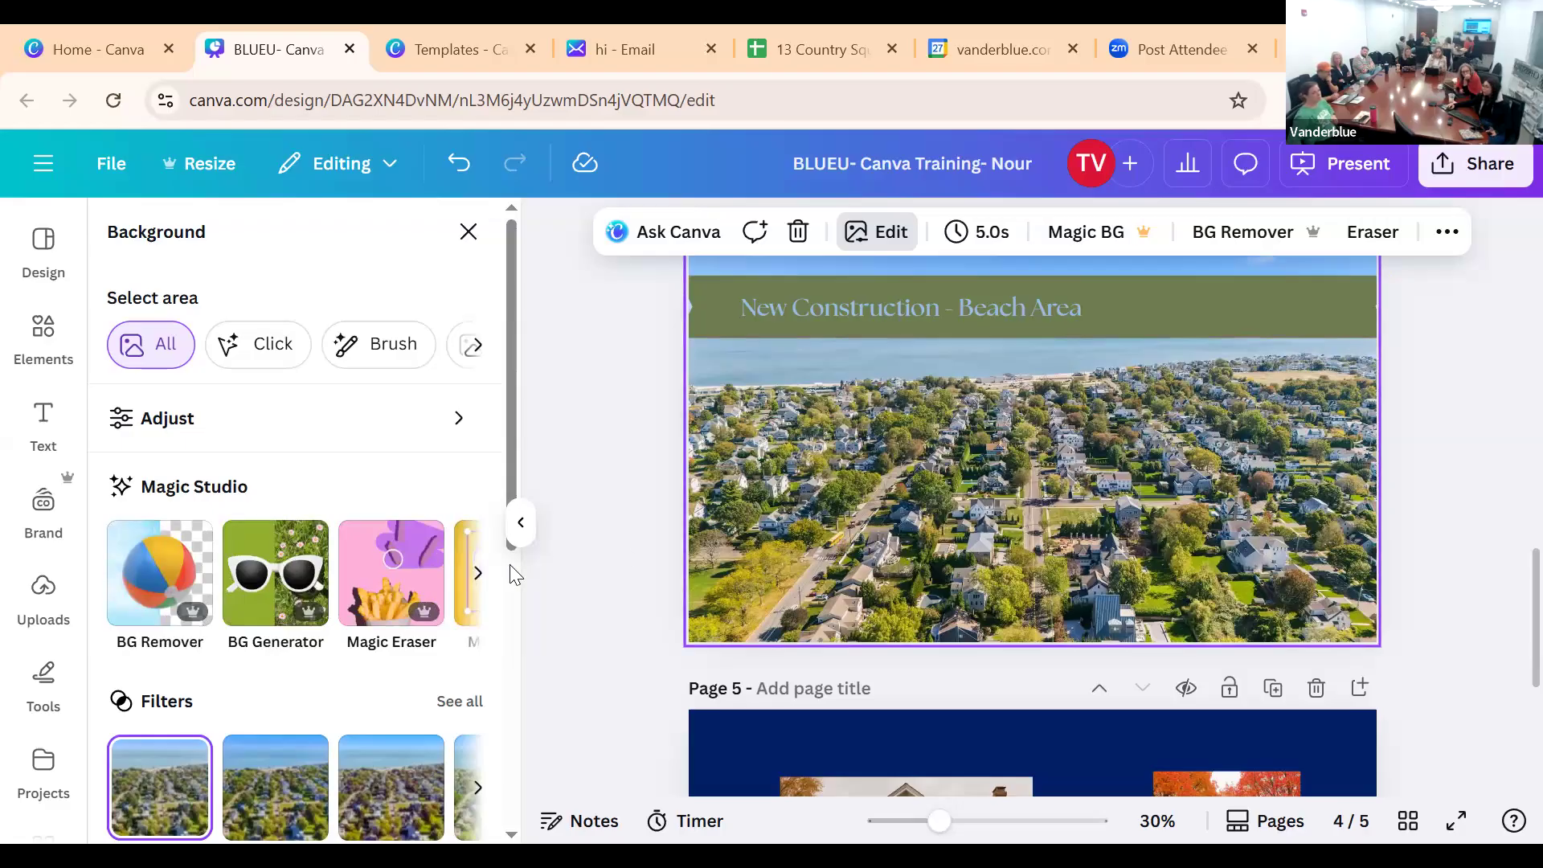
scroll(320, 637, "down", 6)
scroll(253, 675, "down", 1)
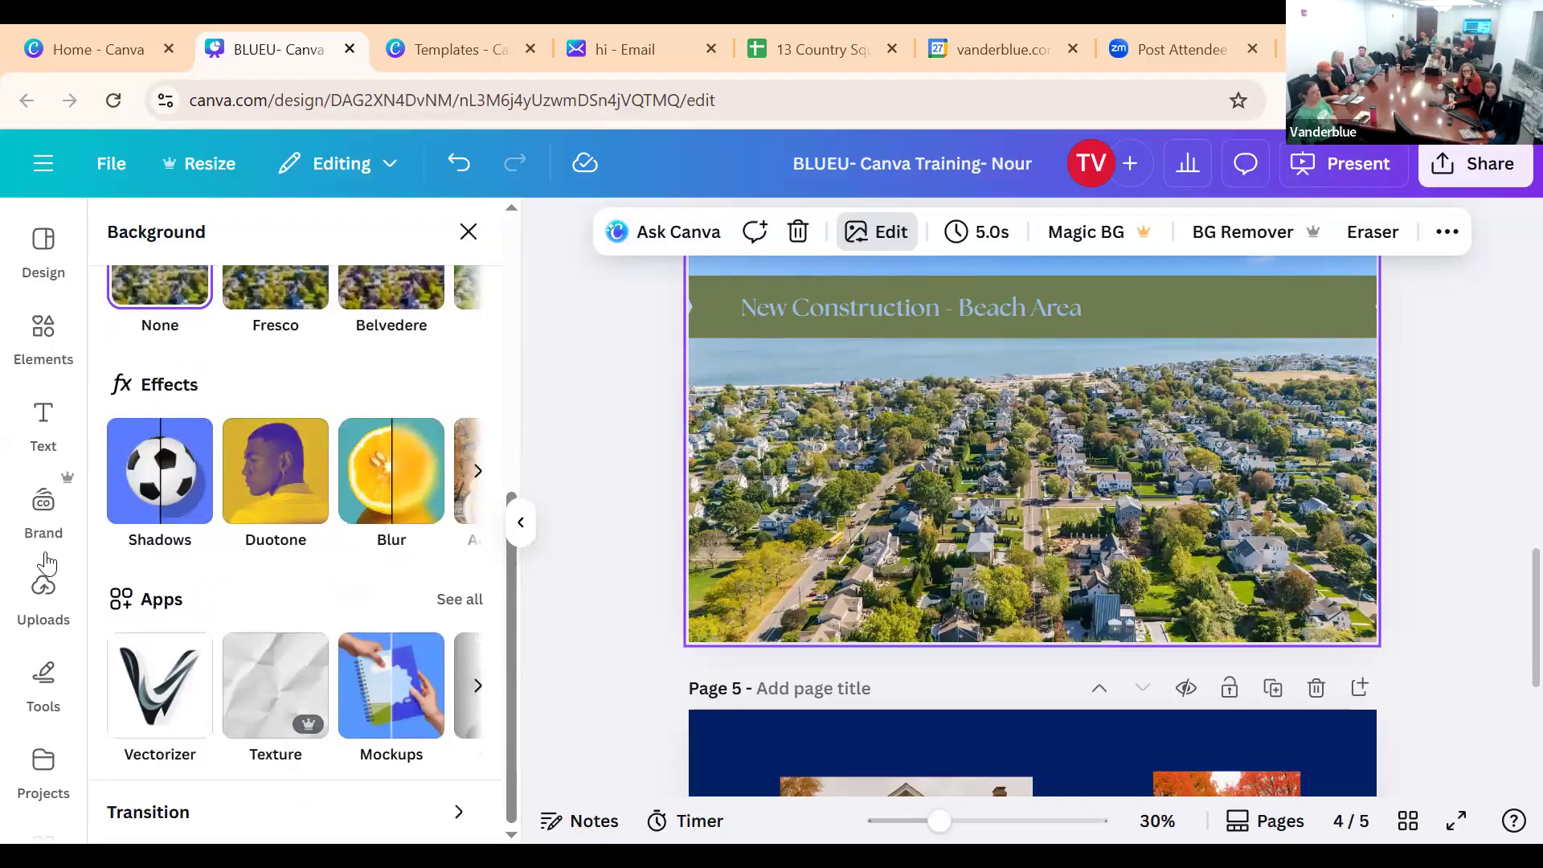
Try the Auto Focus effect on the background photo with focus position 15.5 and blur intensity 56, and remove the effect
left_click(472, 471)
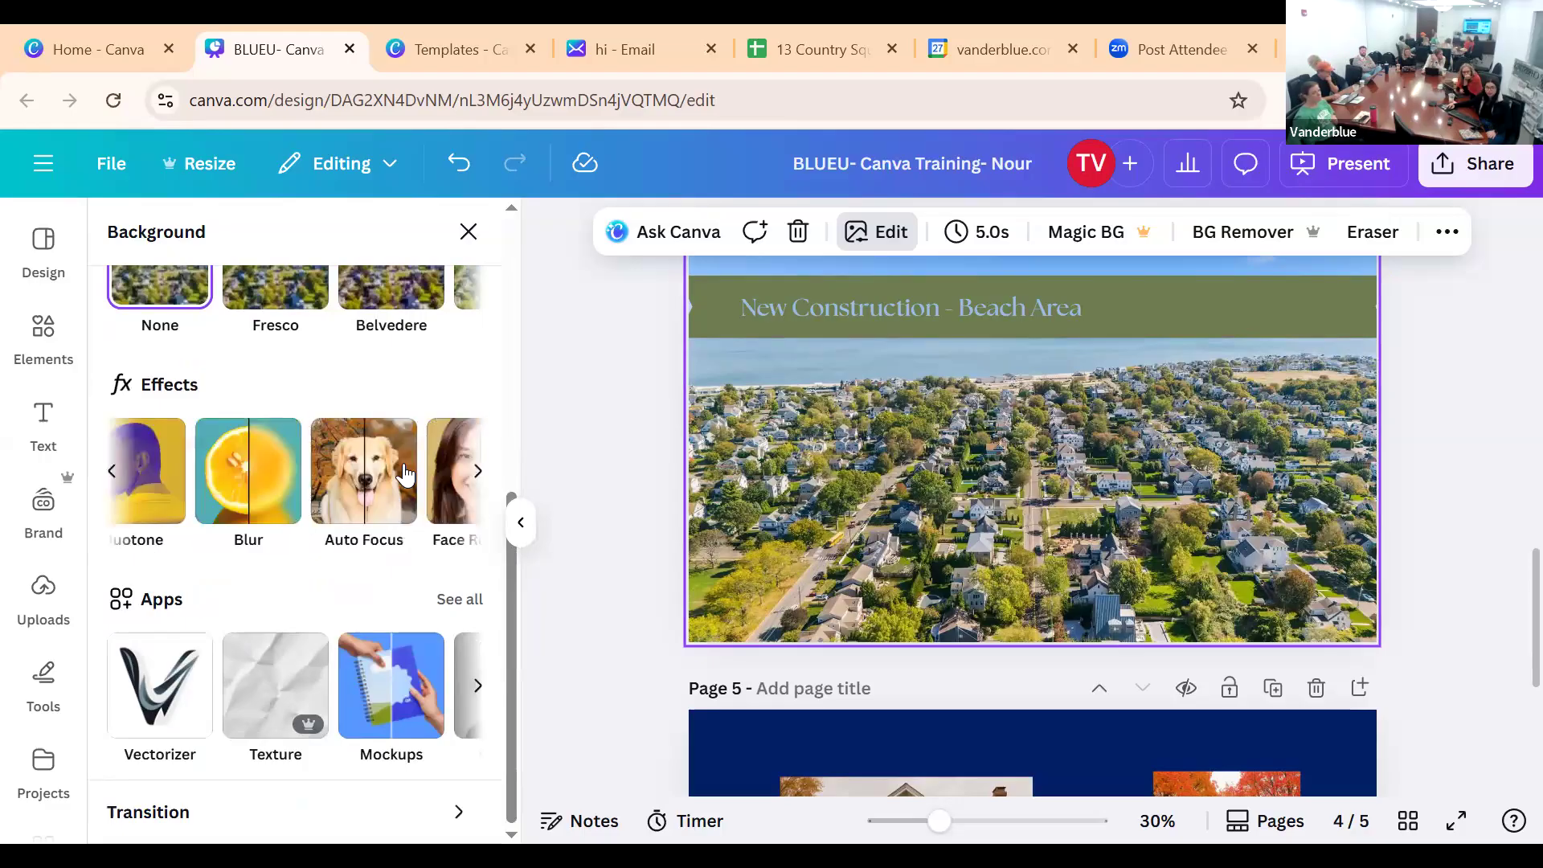
left_click(314, 470)
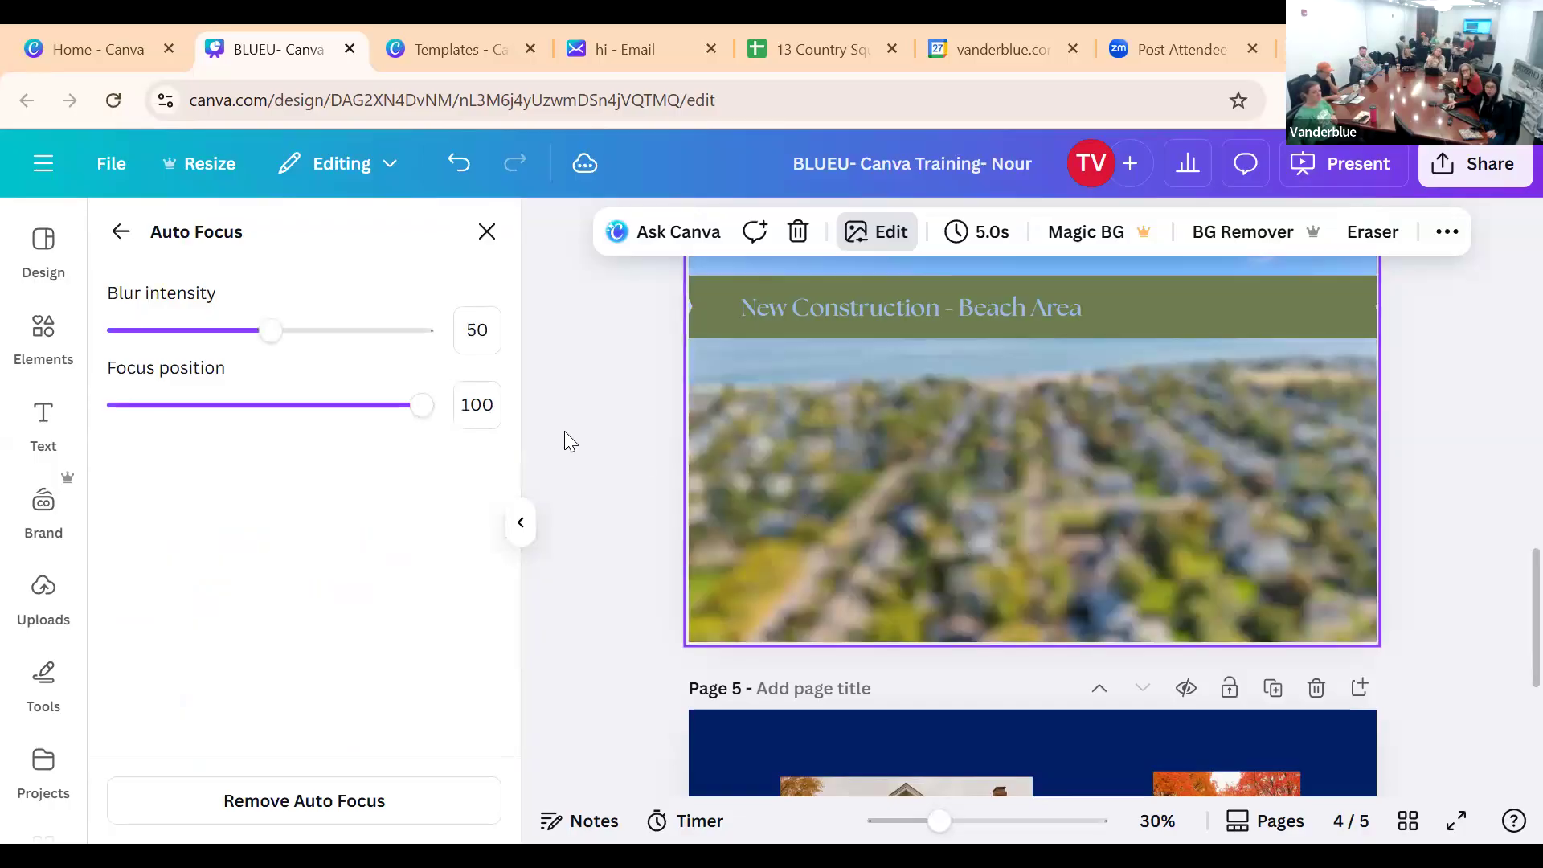
left_click_drag(262, 421, 172, 451)
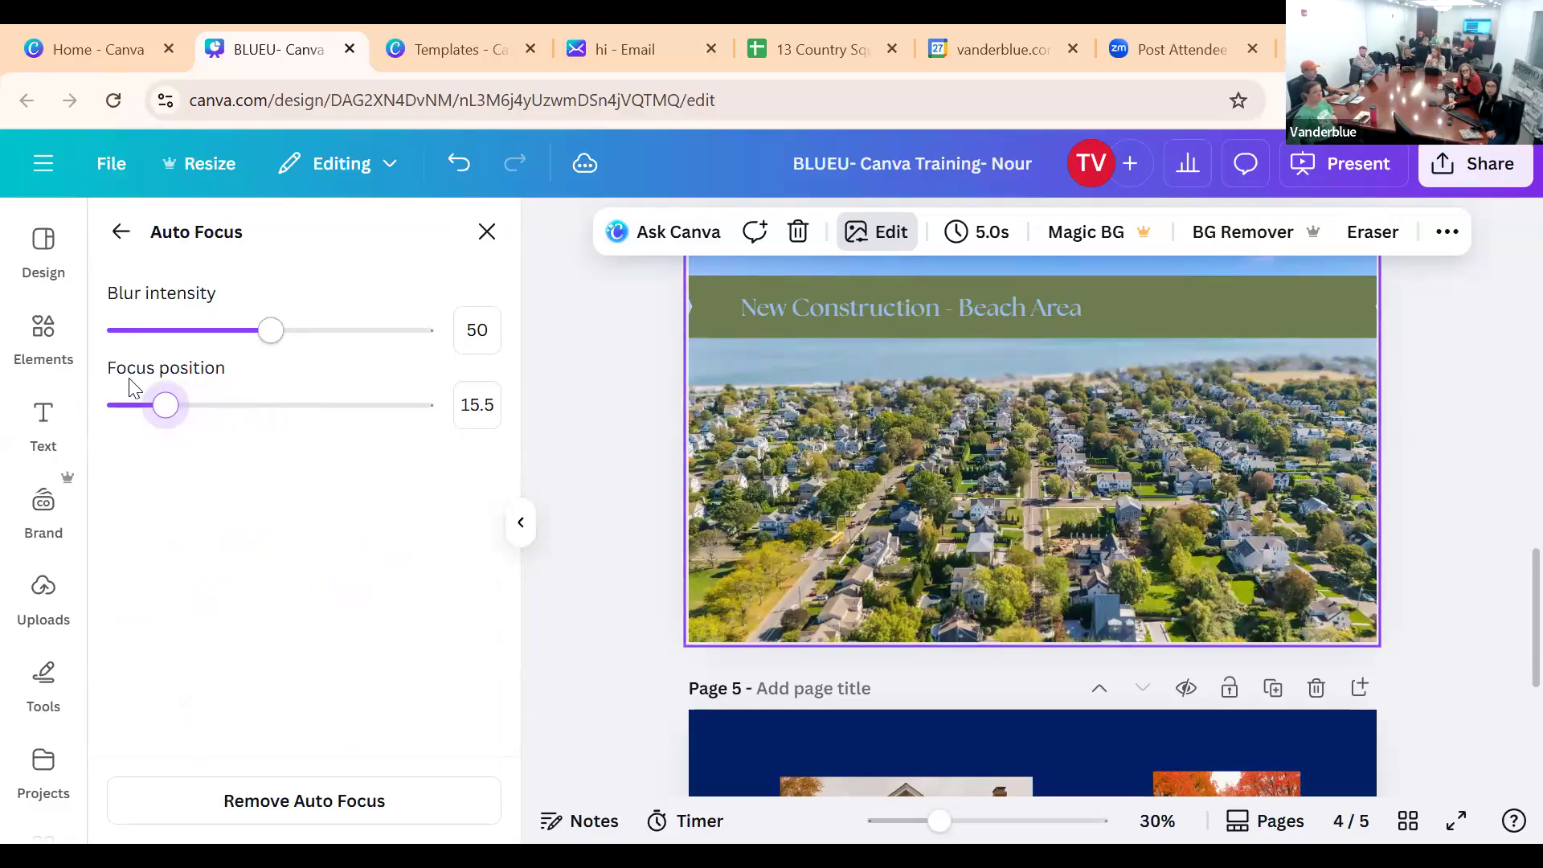
left_click_drag(153, 331, 288, 329)
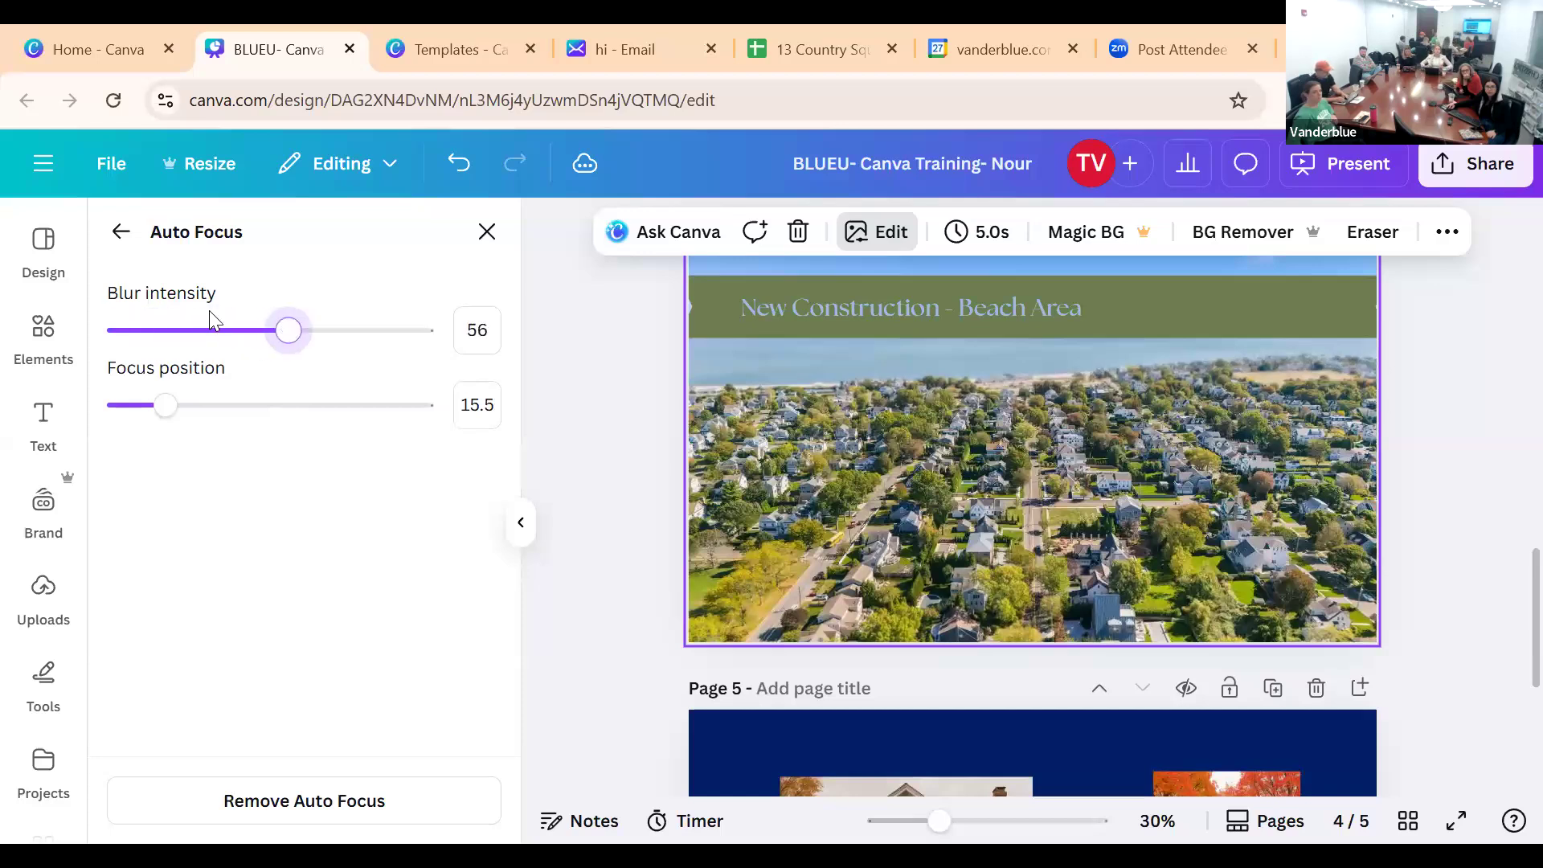
left_click(342, 815)
left_click(135, 231)
Look through the page transition options for page 4, including Dissolve, Match & Move and Chop, without applying any
scroll(379, 624, "down", 5)
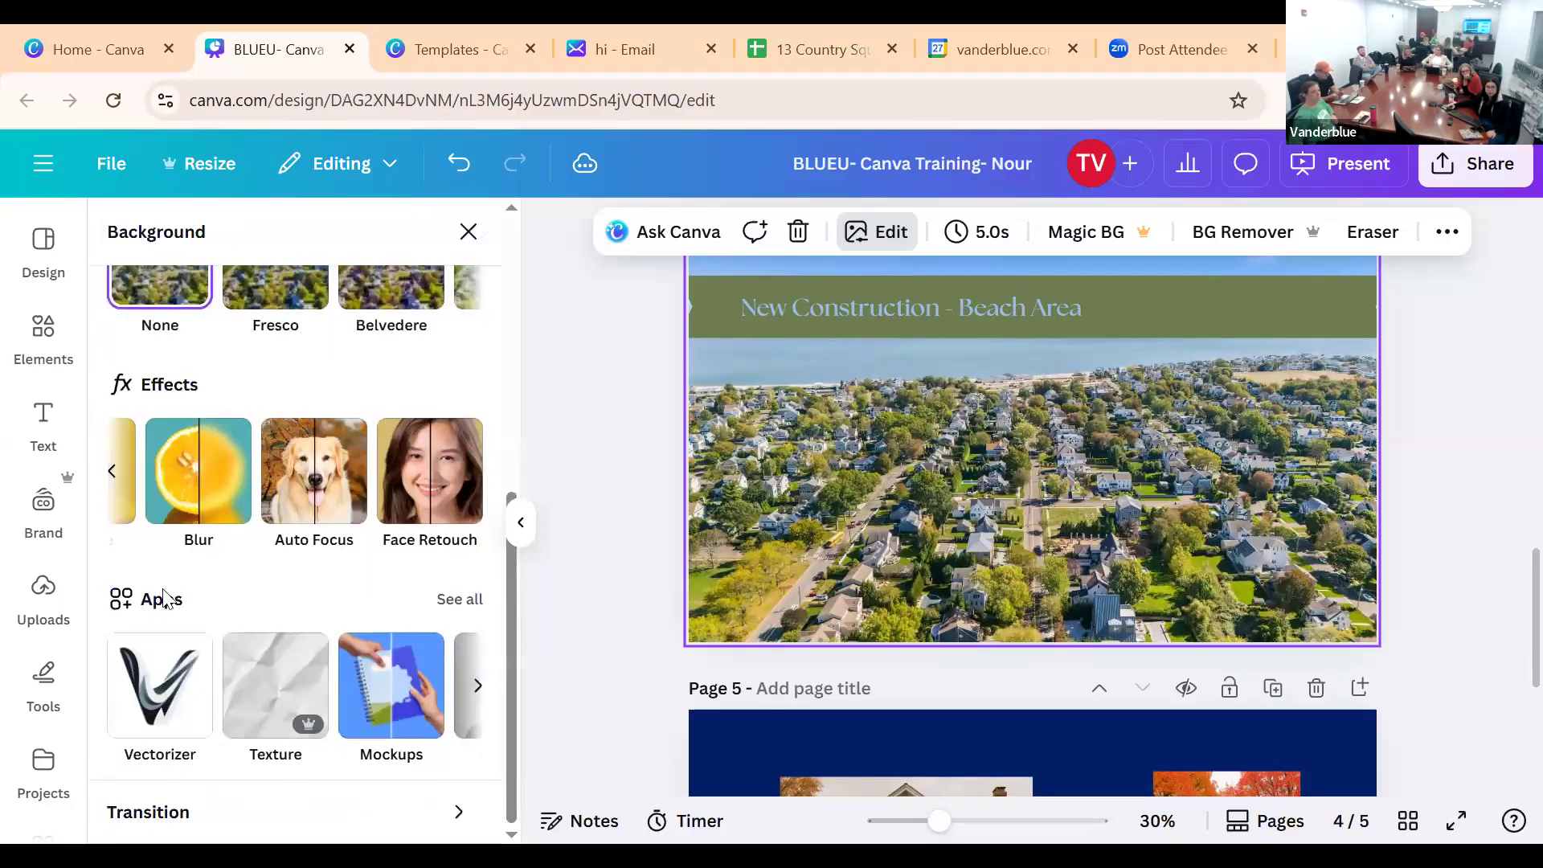
left_click(334, 807)
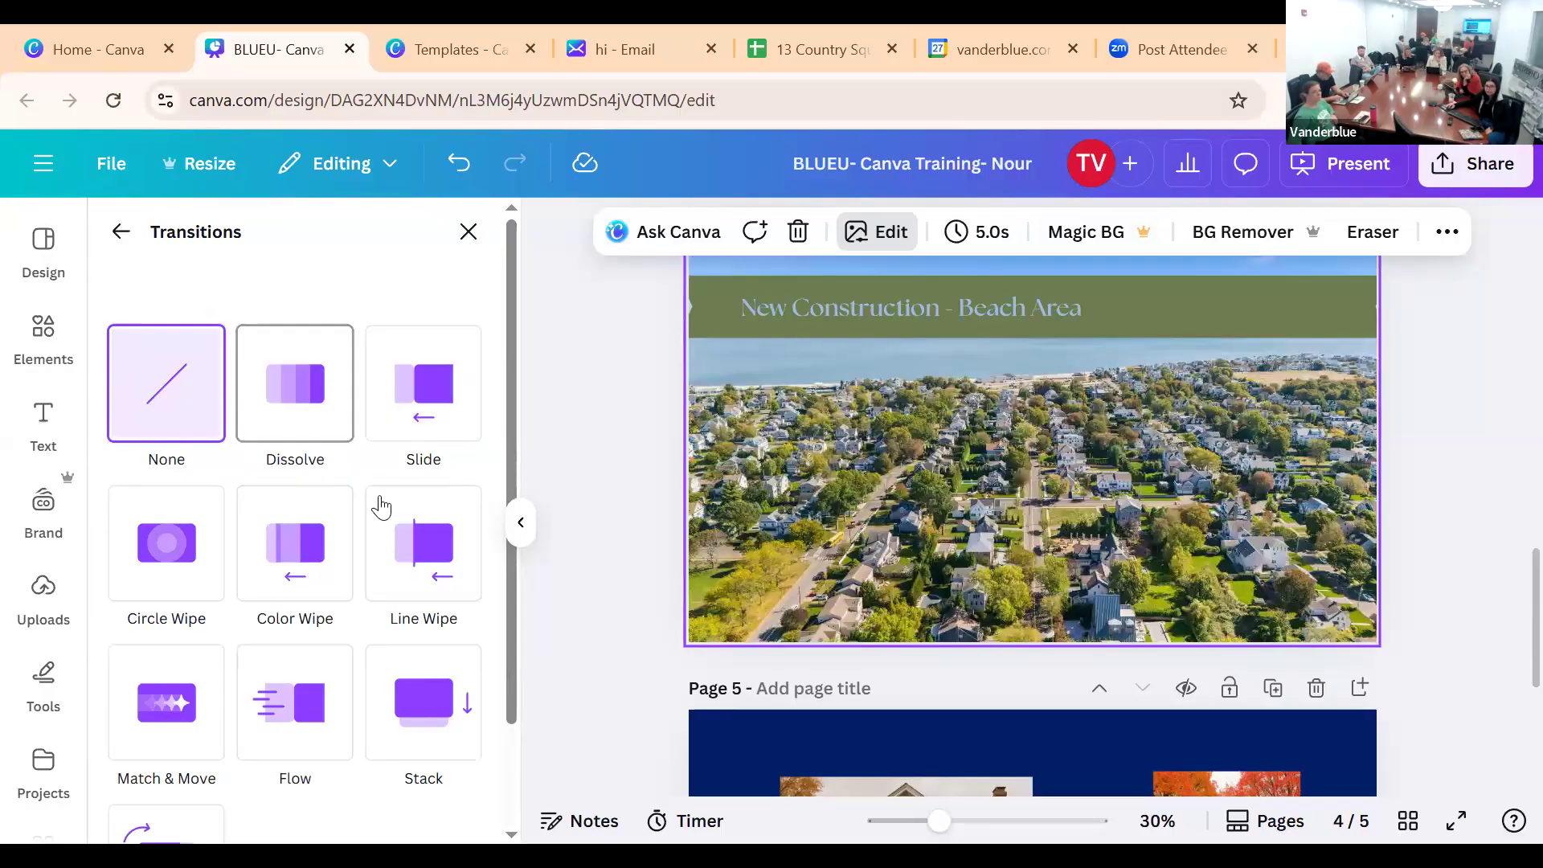
scroll(369, 672, "down", 2)
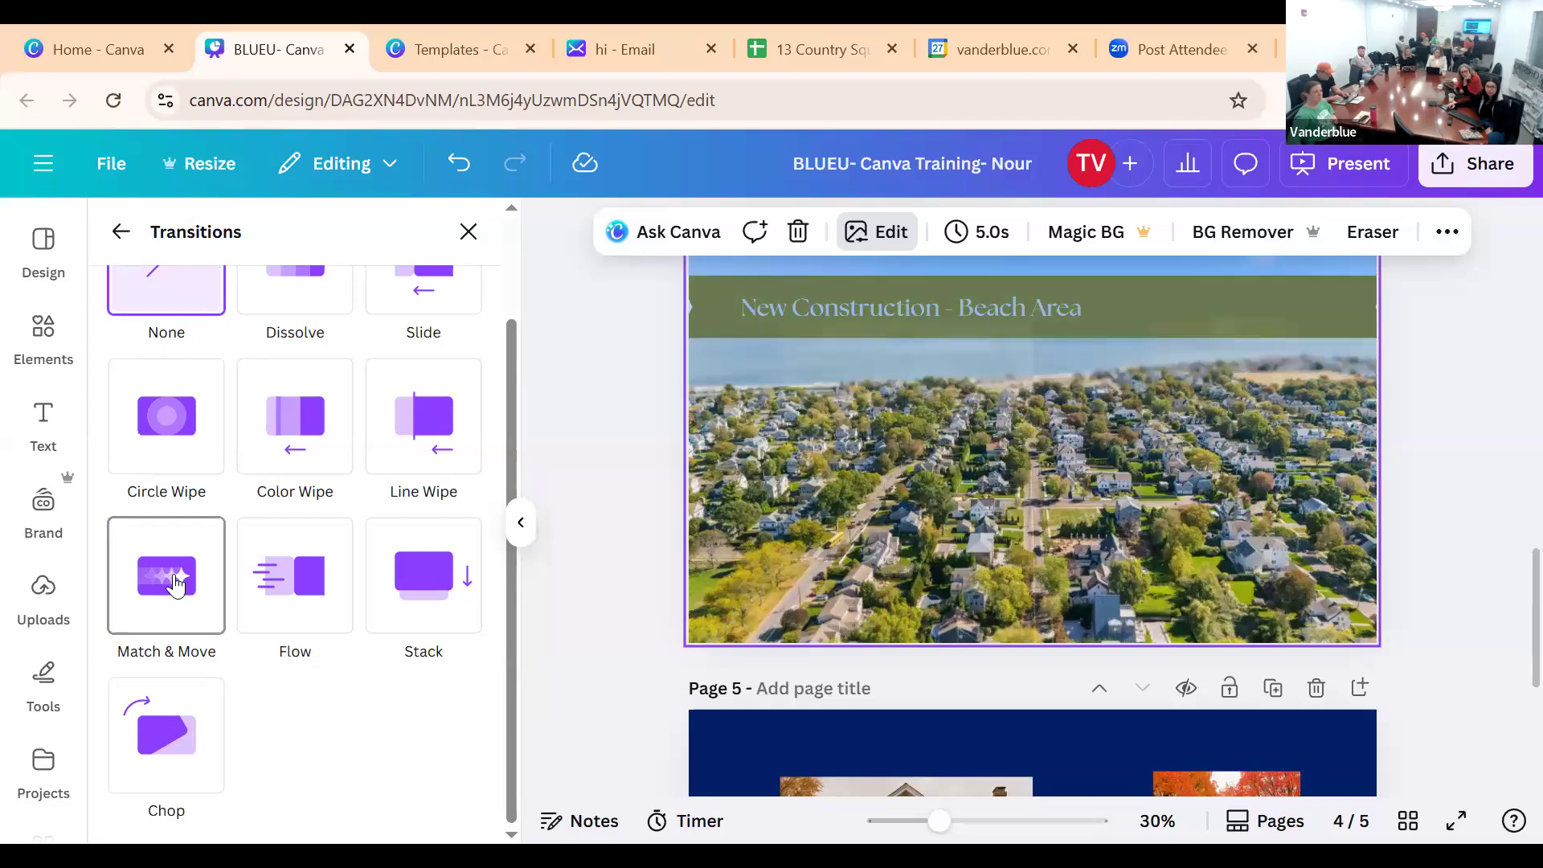
left_click(121, 231)
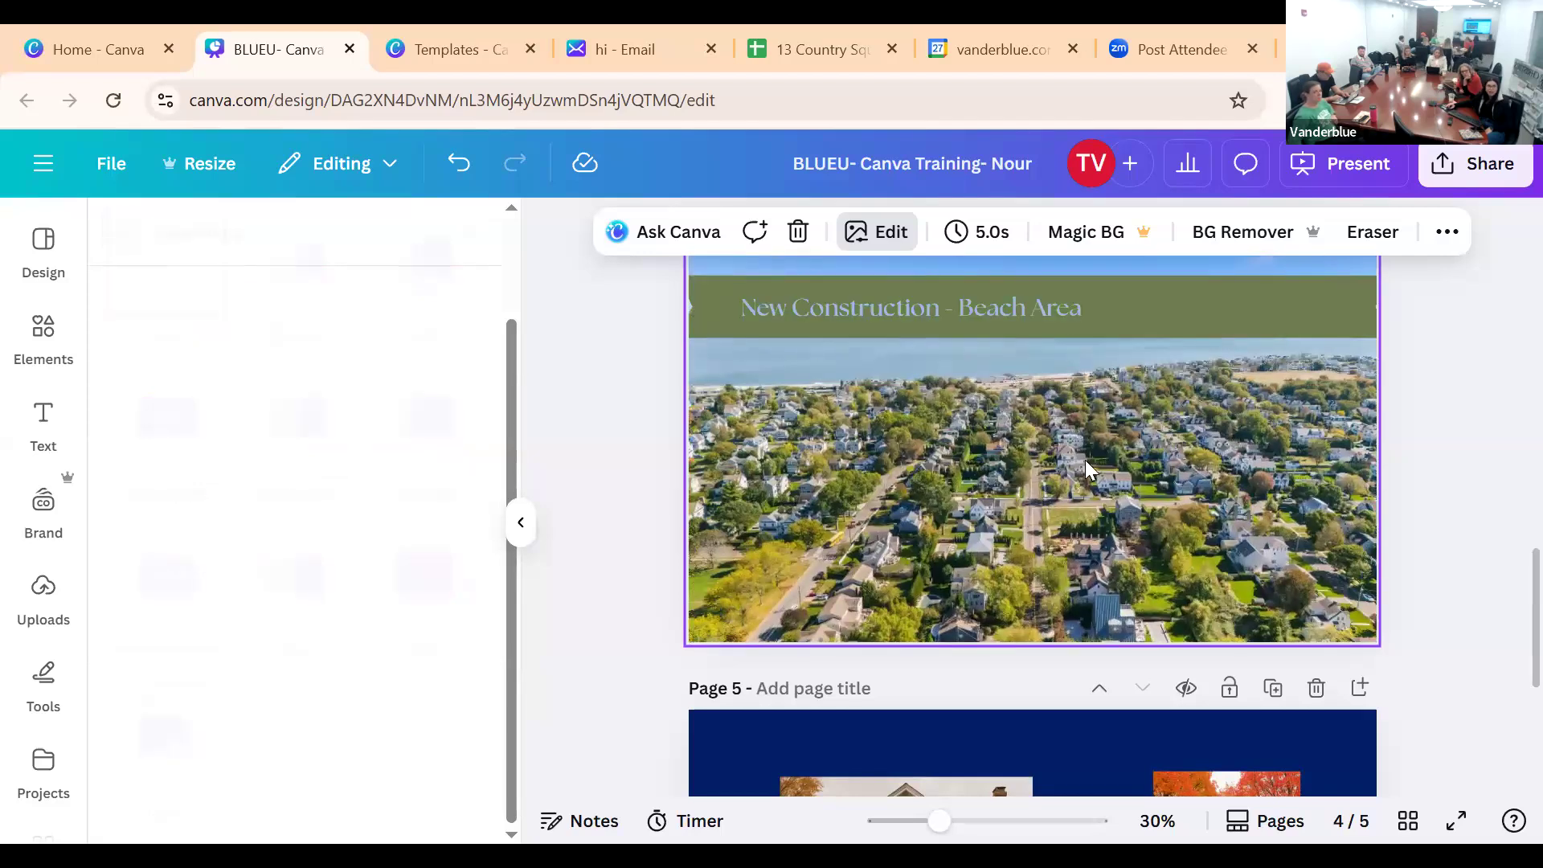
View the page animation options for the page 4 background photo, including Magic Animate, and close them without applying any
scroll(938, 491, "up", 5)
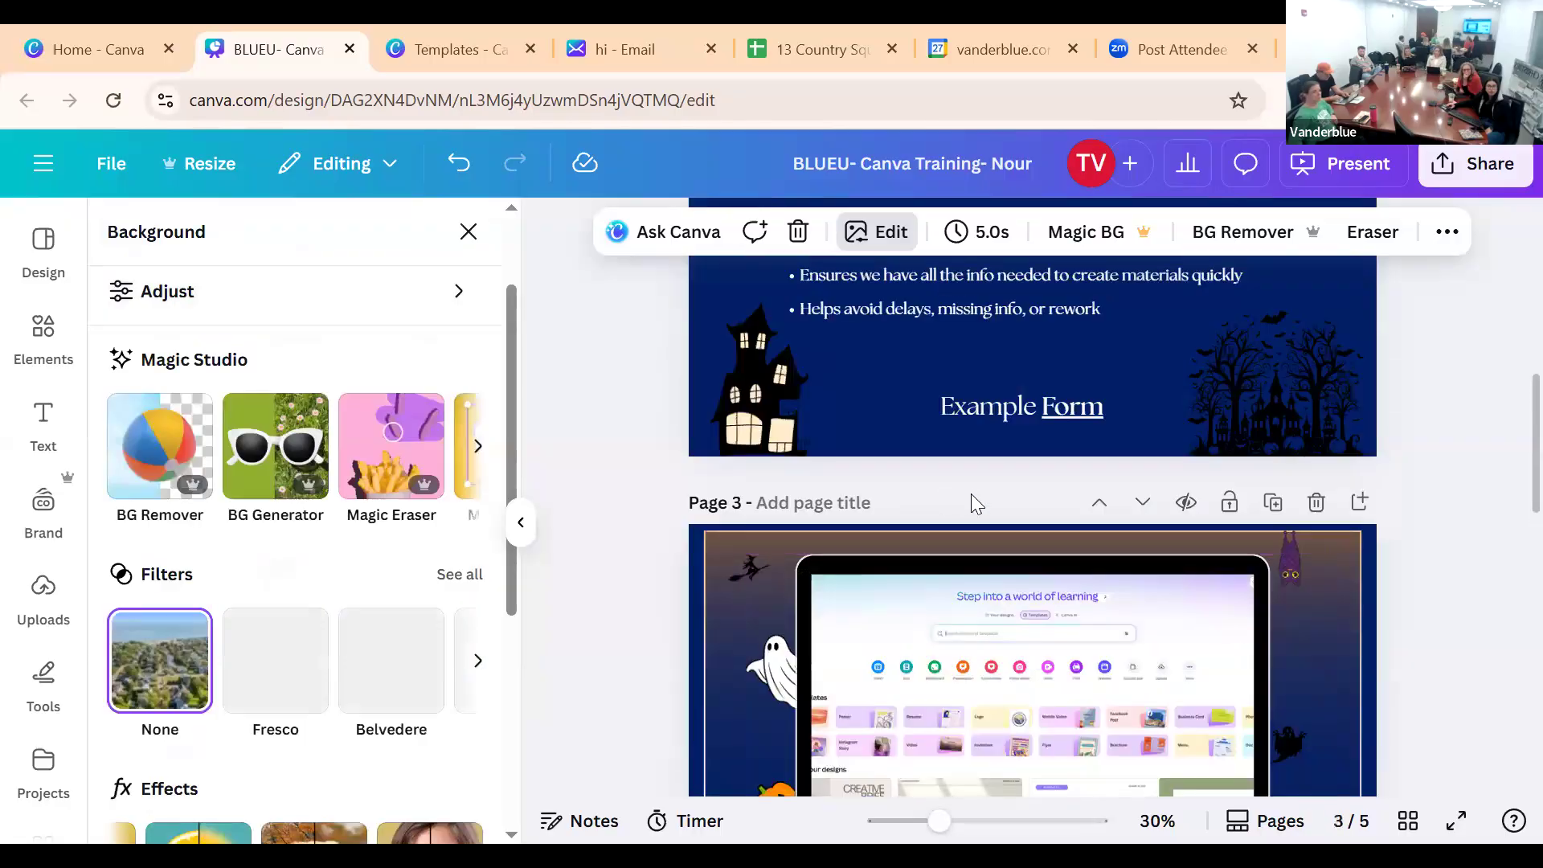
scroll(971, 493, "down", 8)
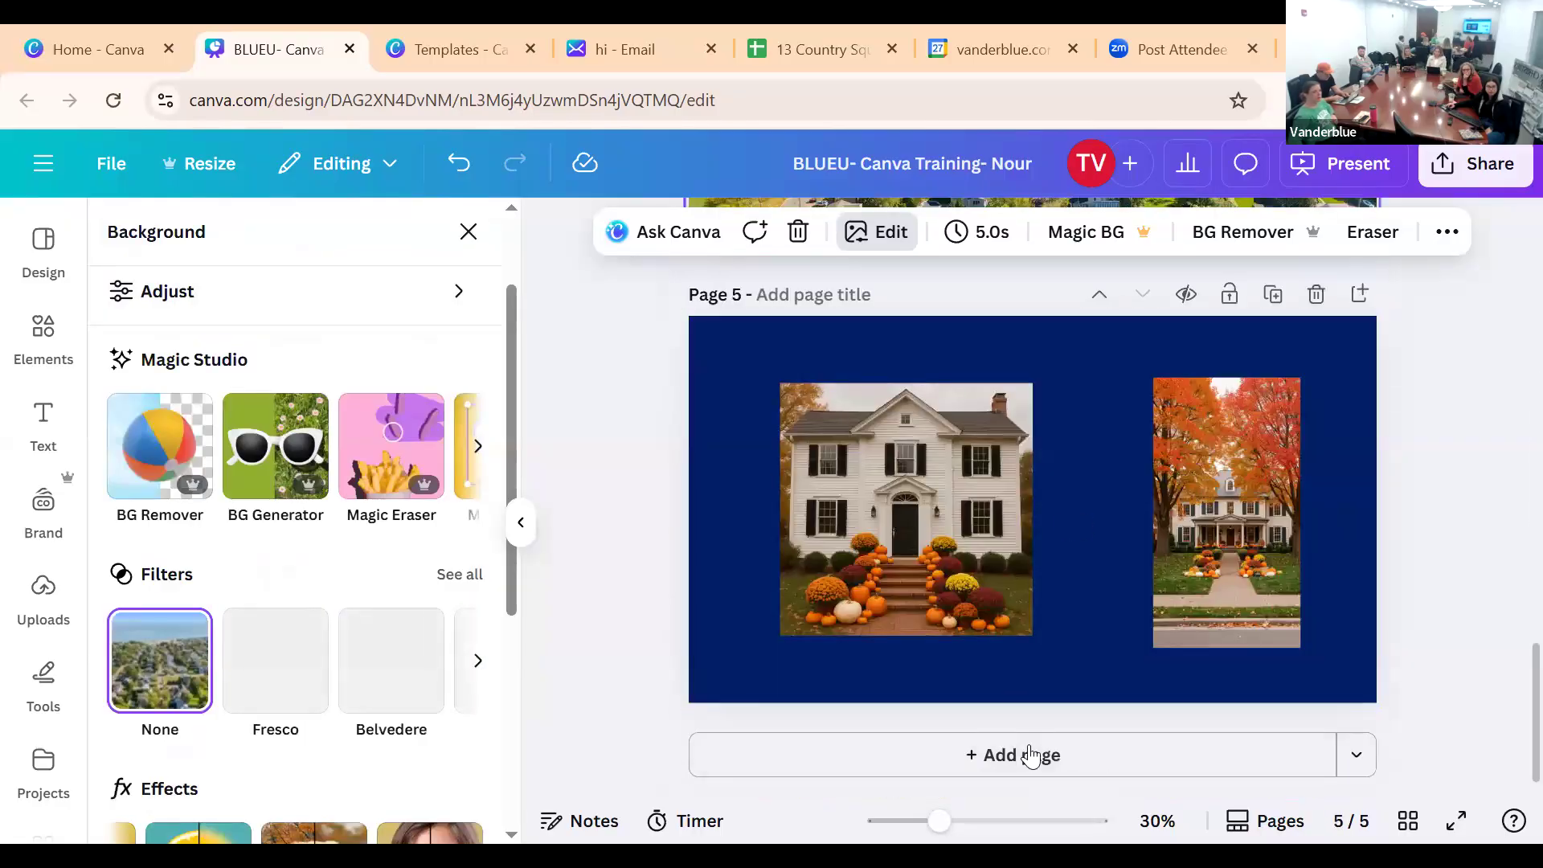
scroll(1062, 524, "up", 4)
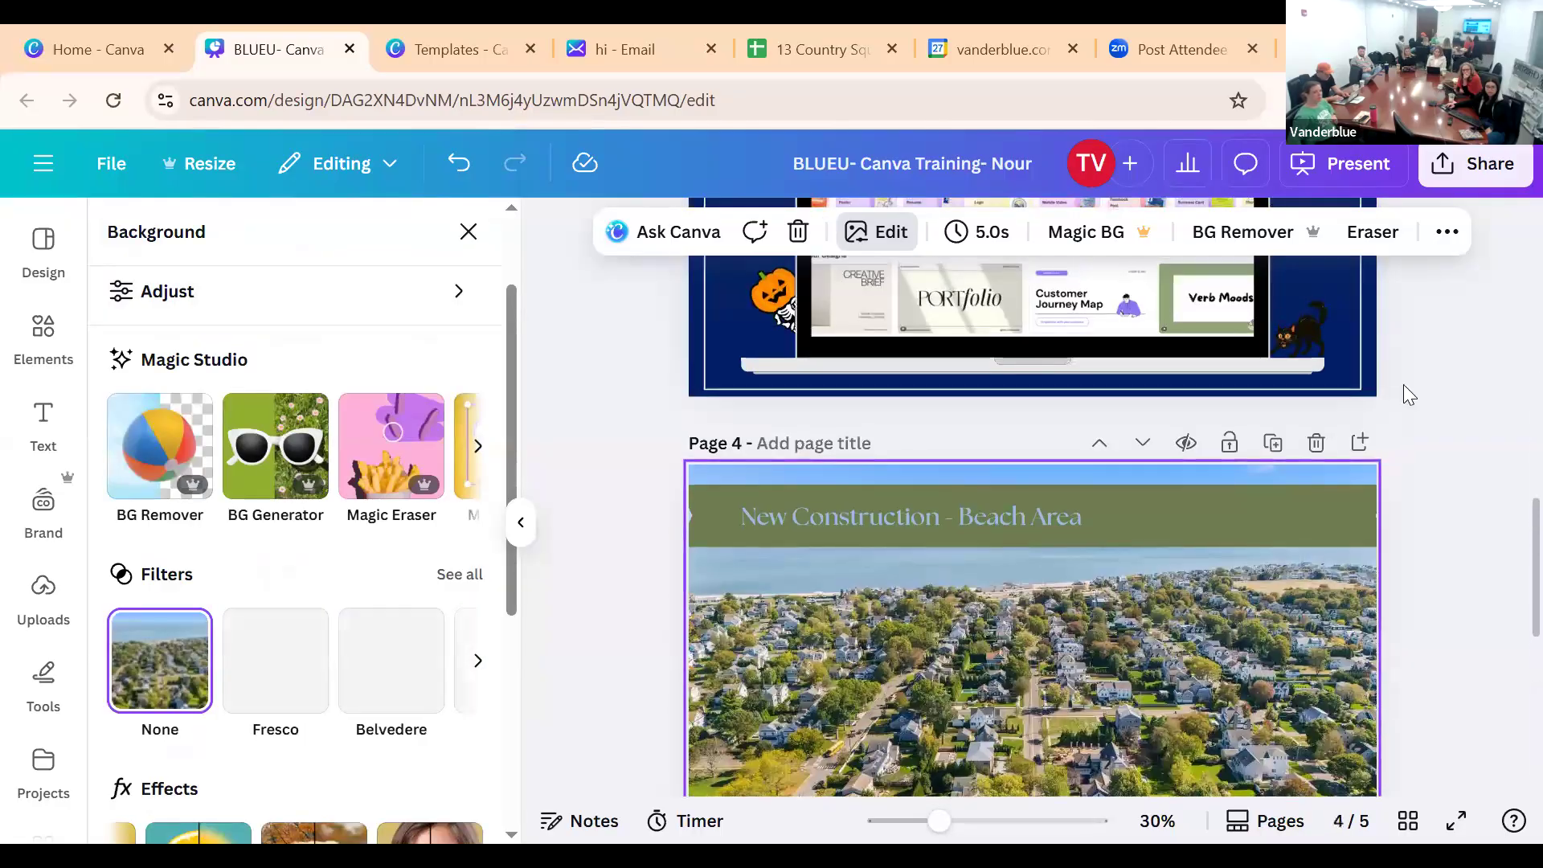
left_click(1455, 228)
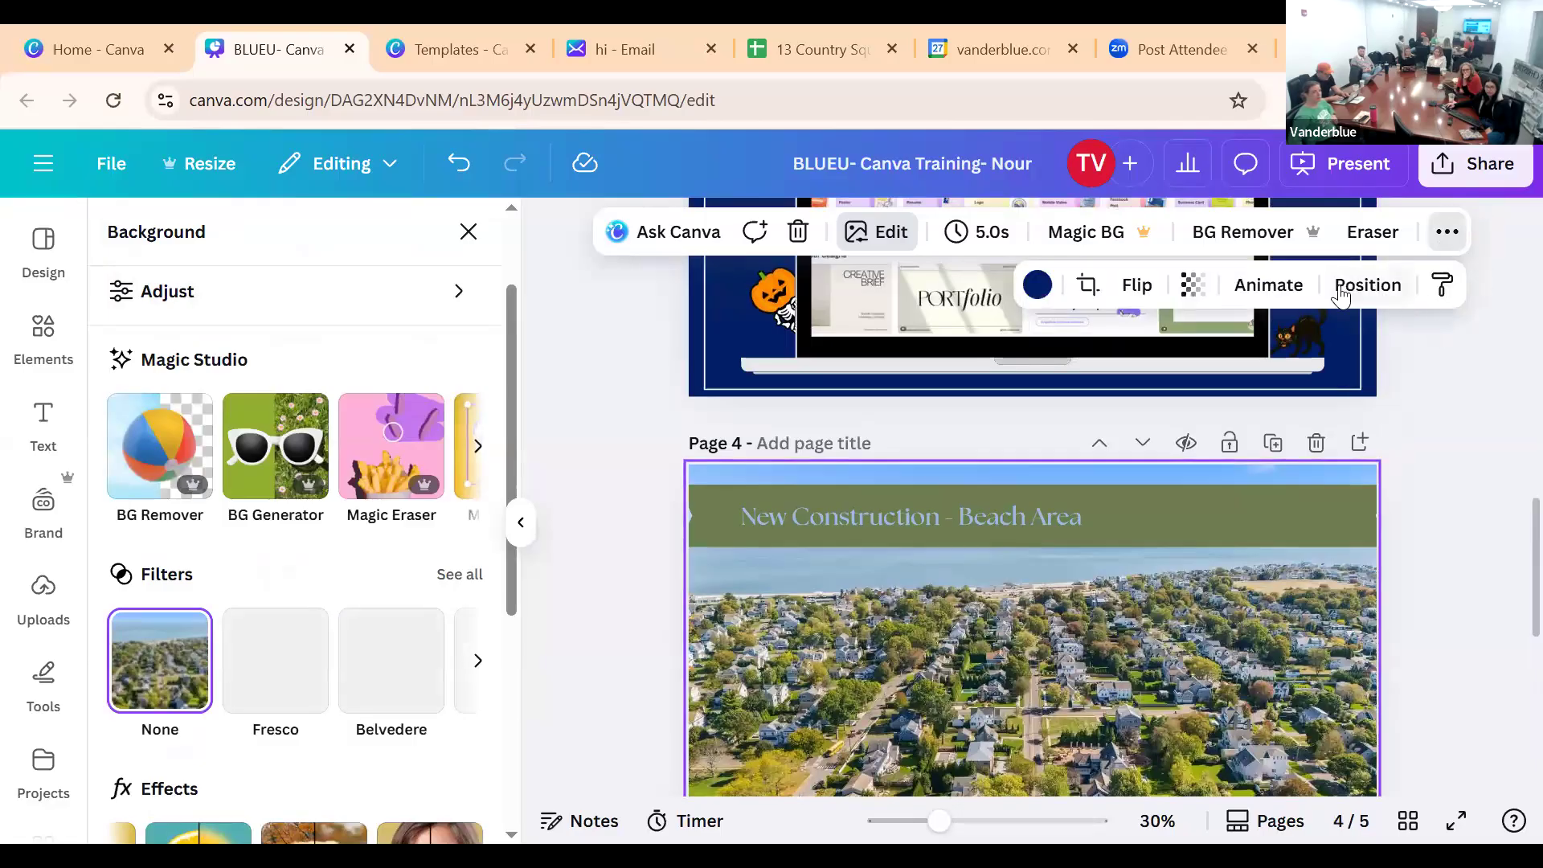
left_click(1268, 284)
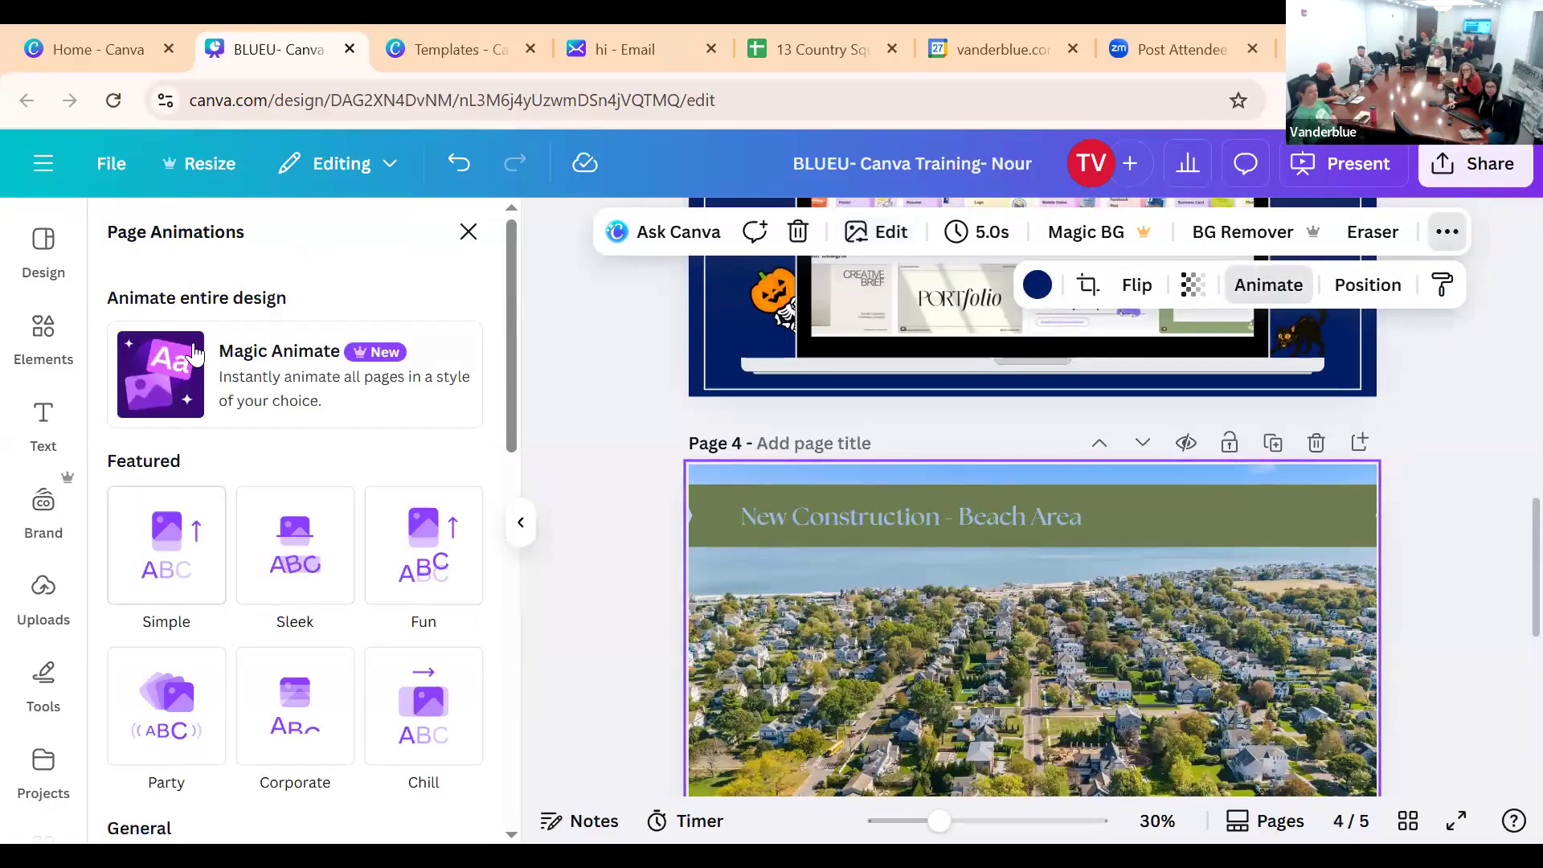
left_click(469, 232)
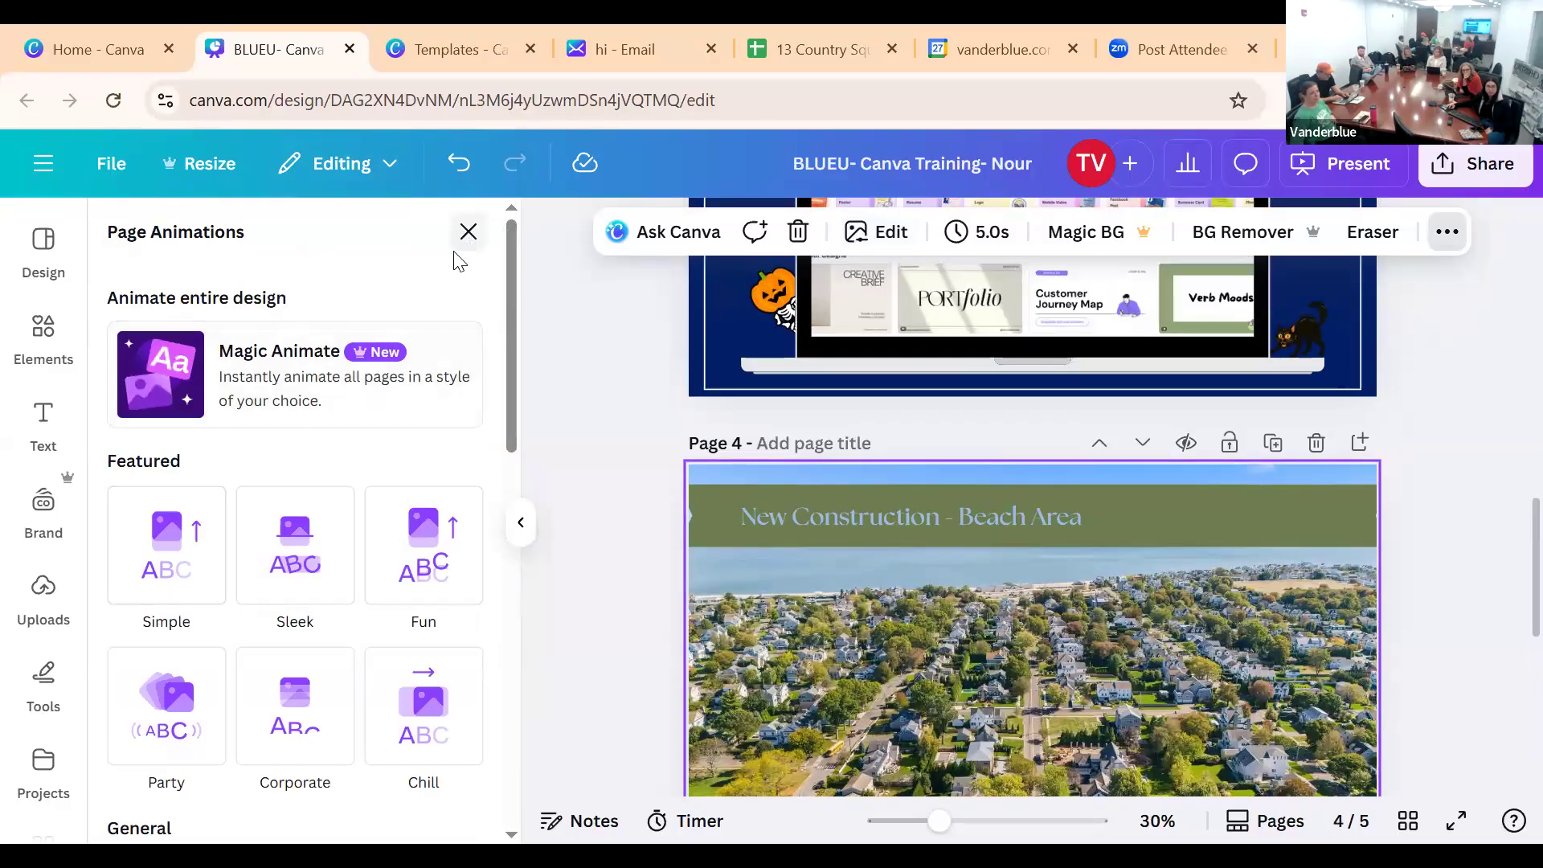
left_click(523, 521)
Add a new blank page after page 5
scroll(736, 537, "down", 4)
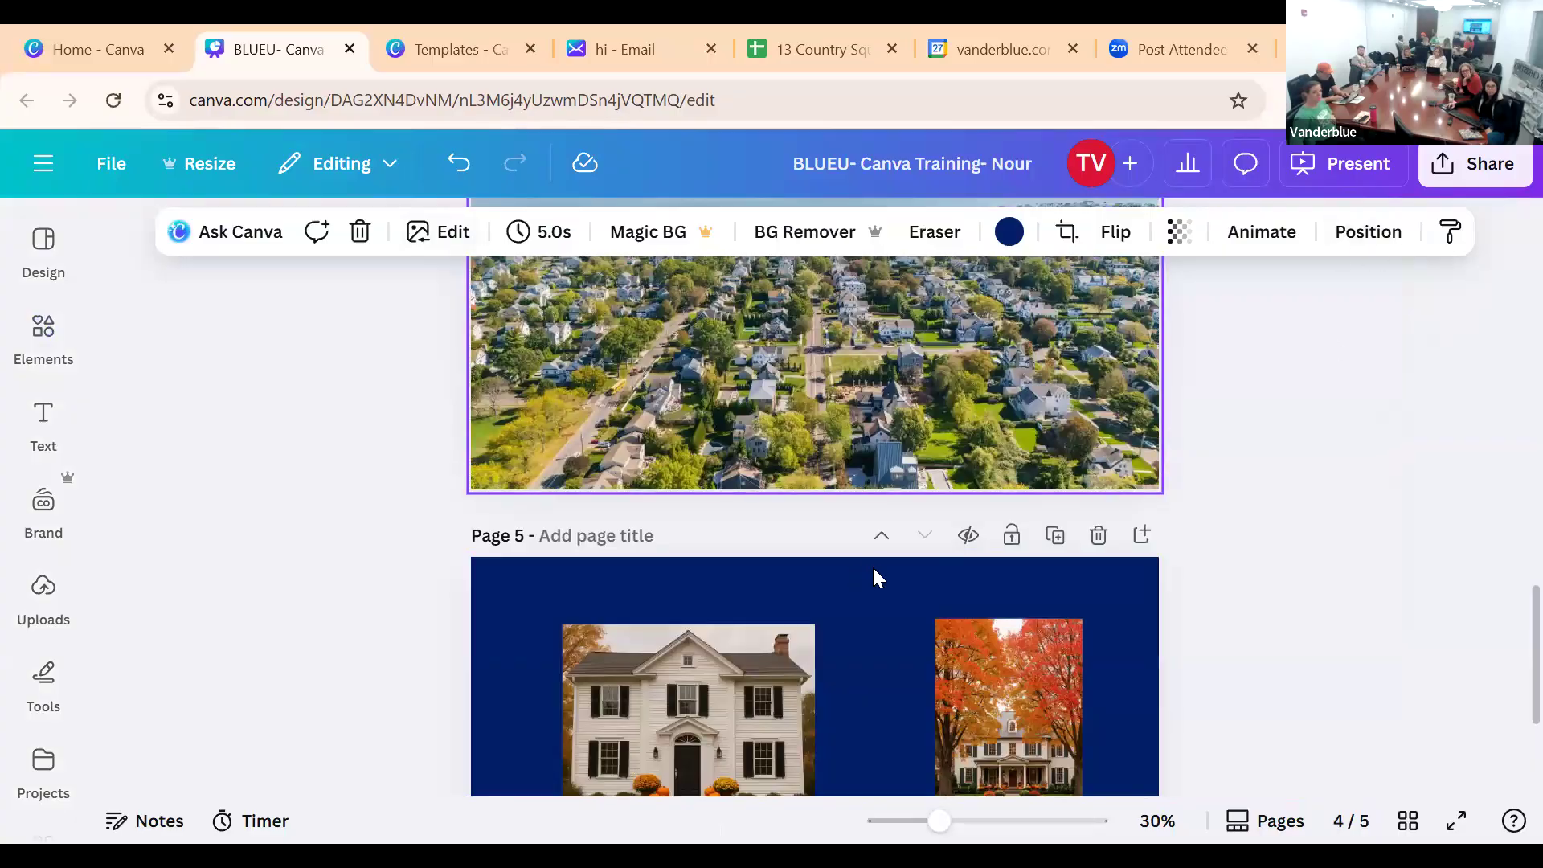
scroll(885, 568, "down", 3)
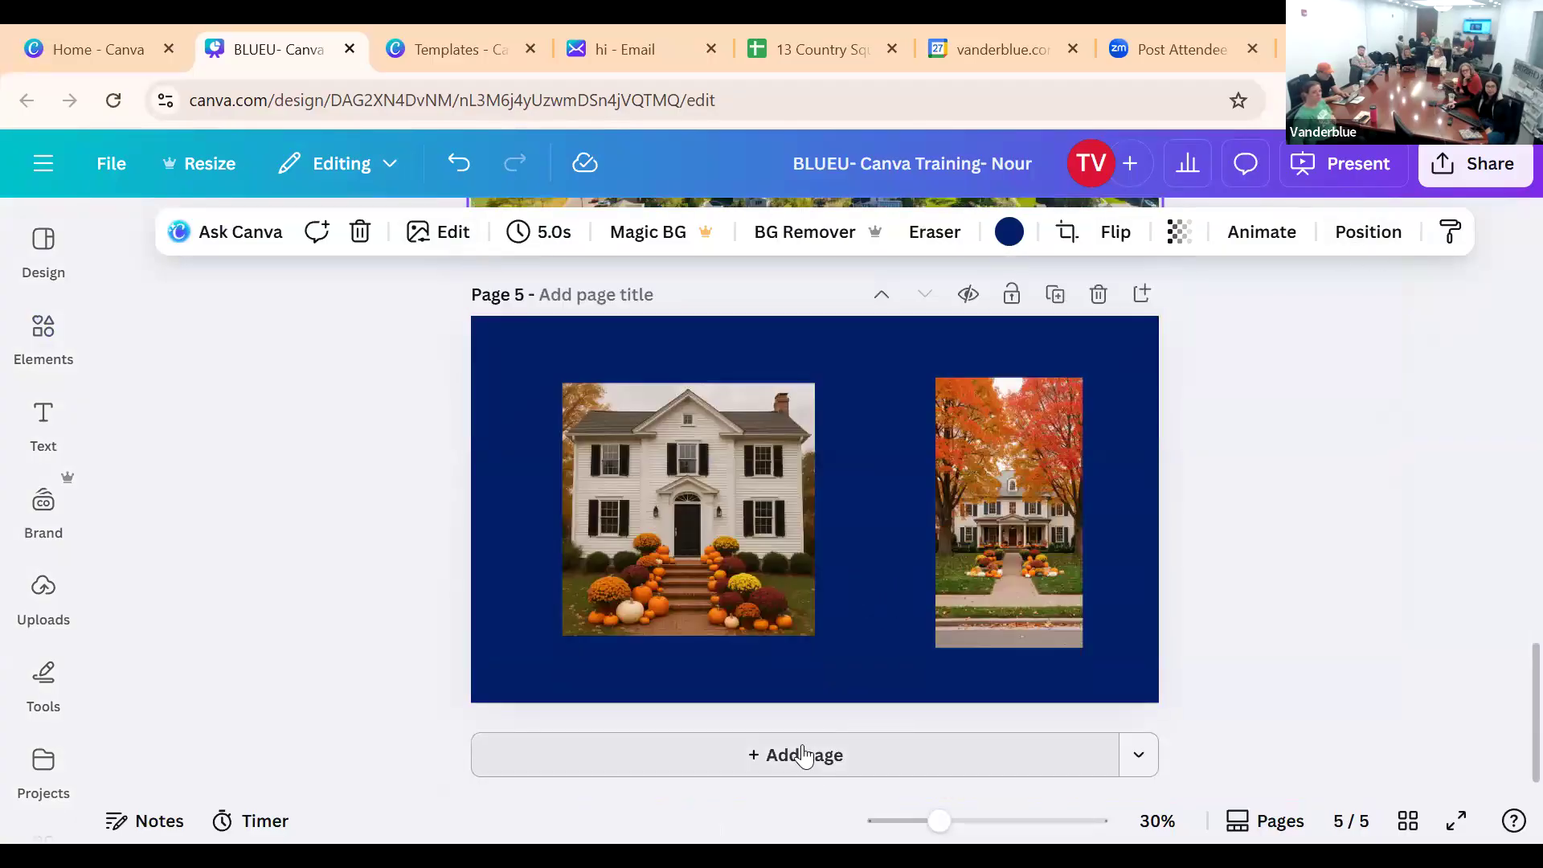
left_click(804, 755)
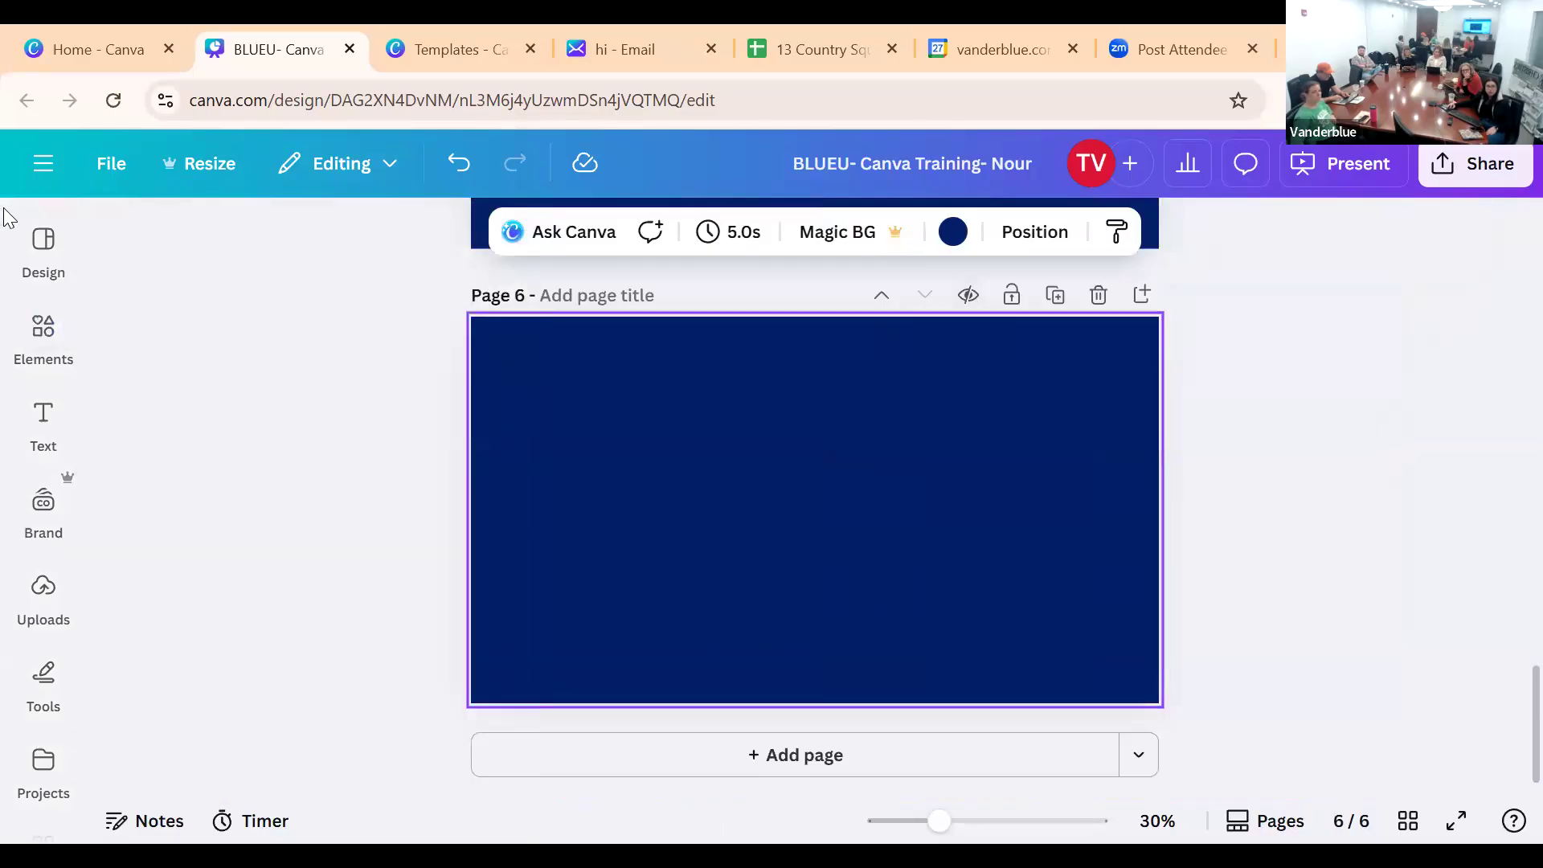
Search the design templates for "real estate" and browse the presentation templates
left_click(47, 241)
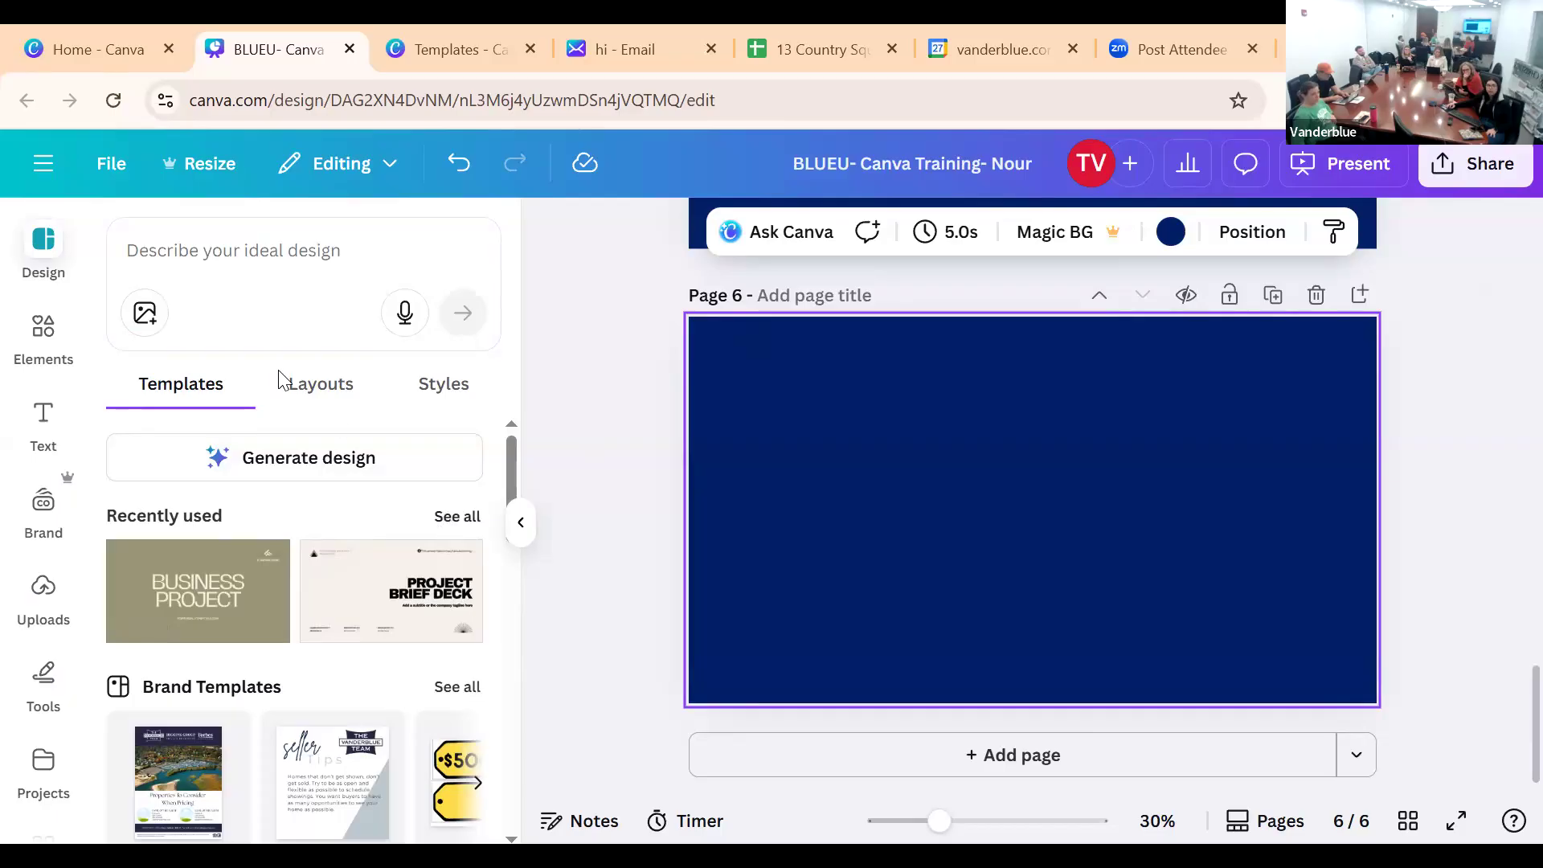
left_click(223, 254)
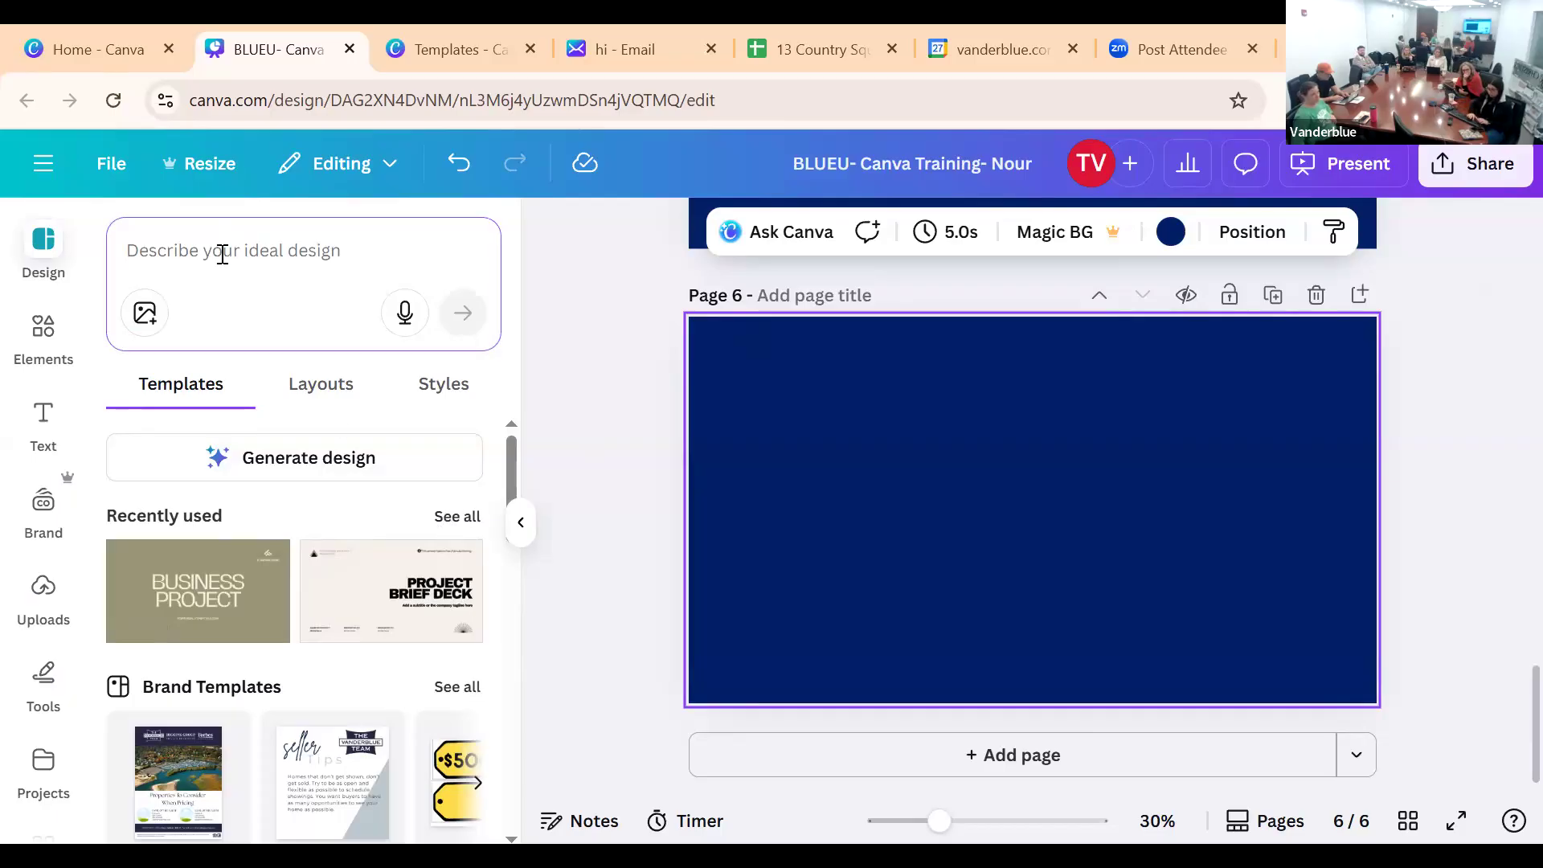
type("real estate")
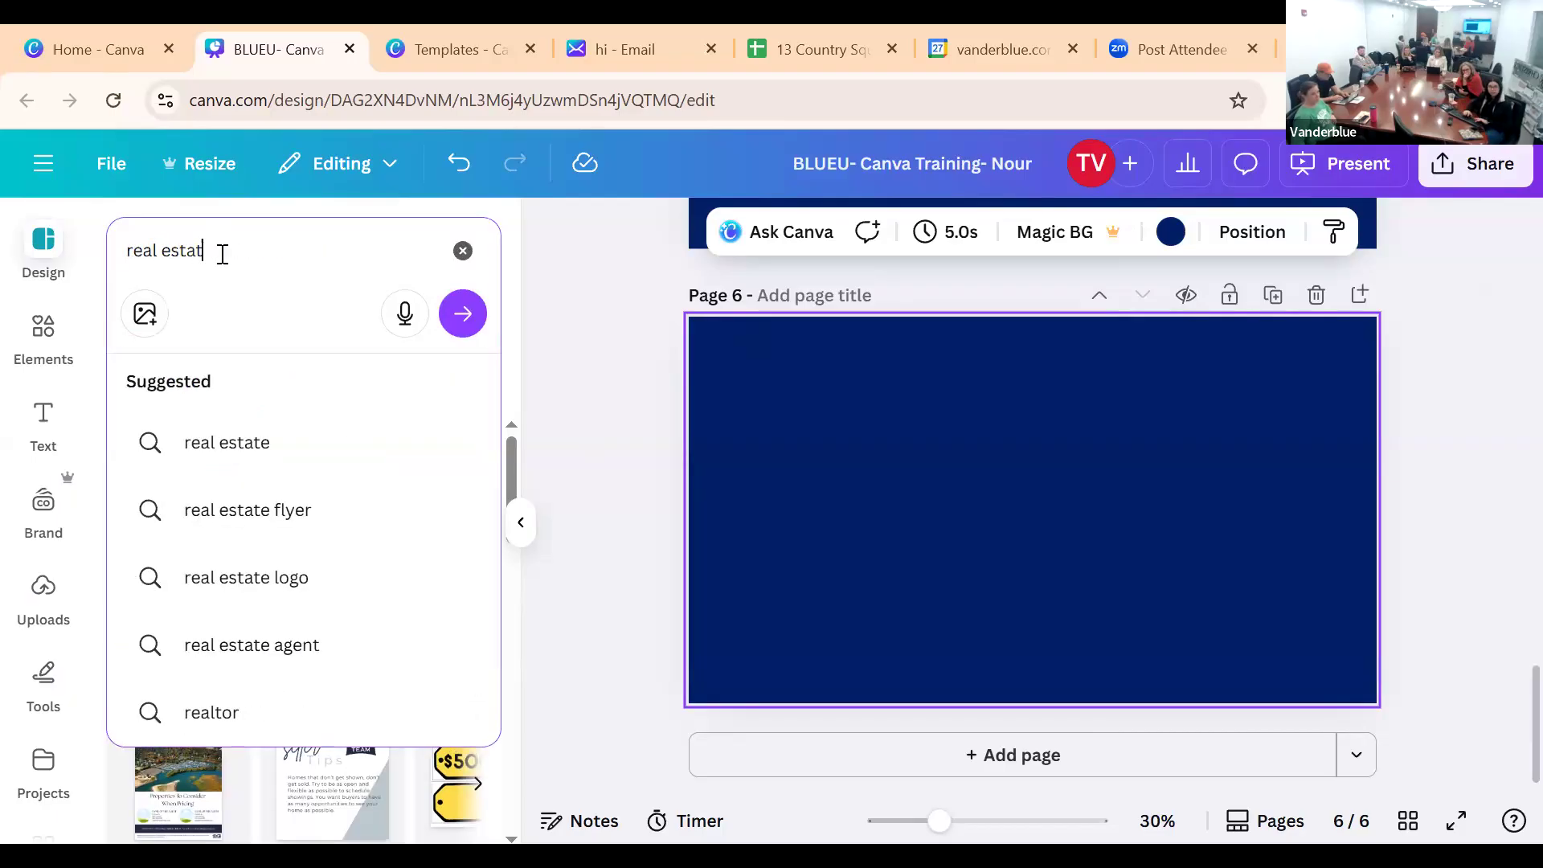
key("Return")
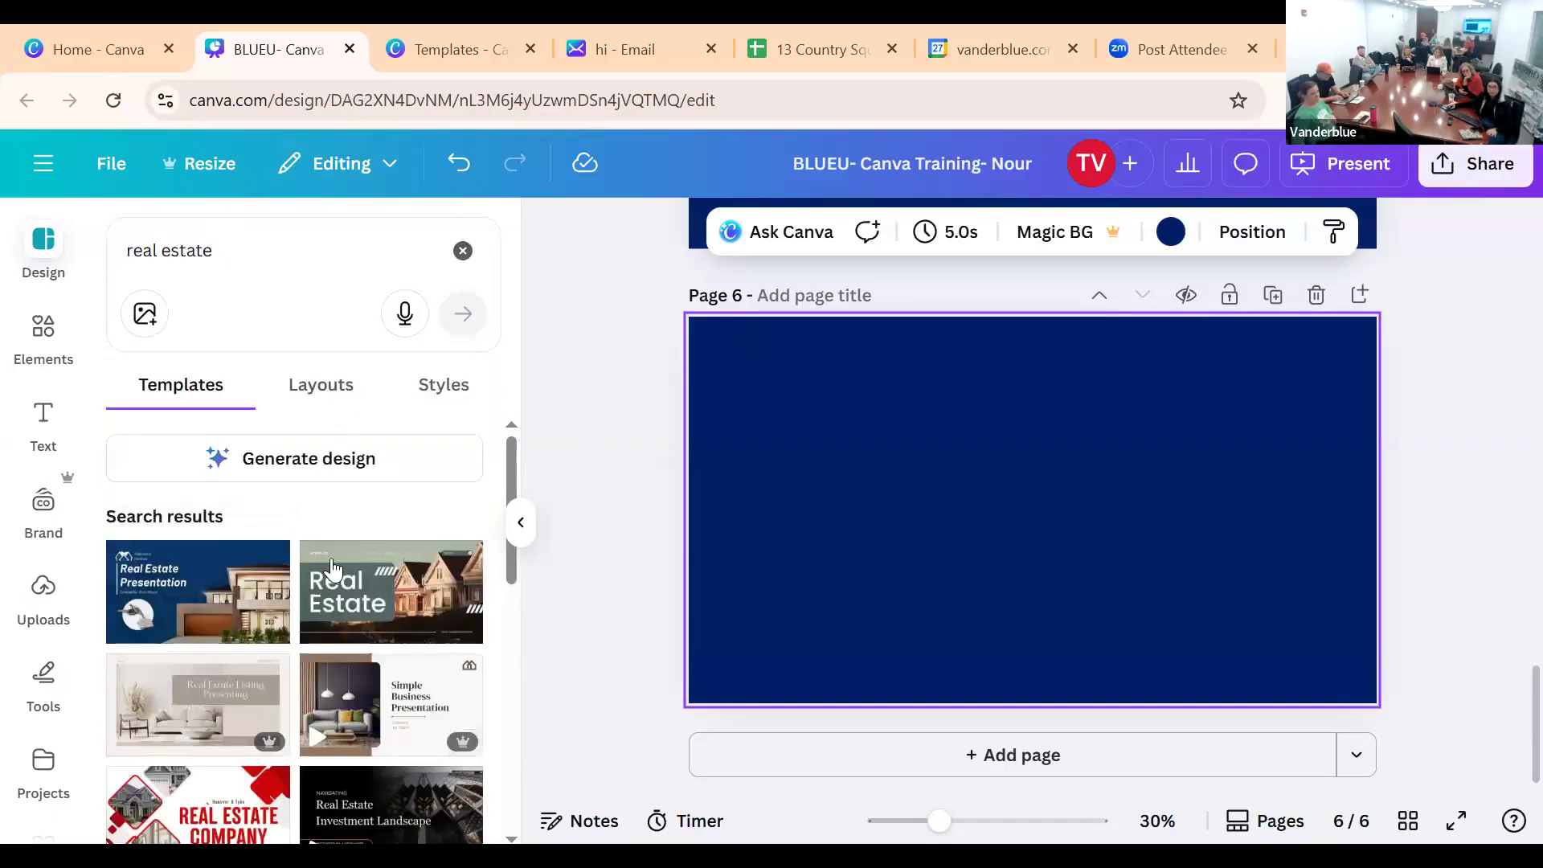
scroll(281, 506, "down", 3)
scroll(283, 514, "up", 3)
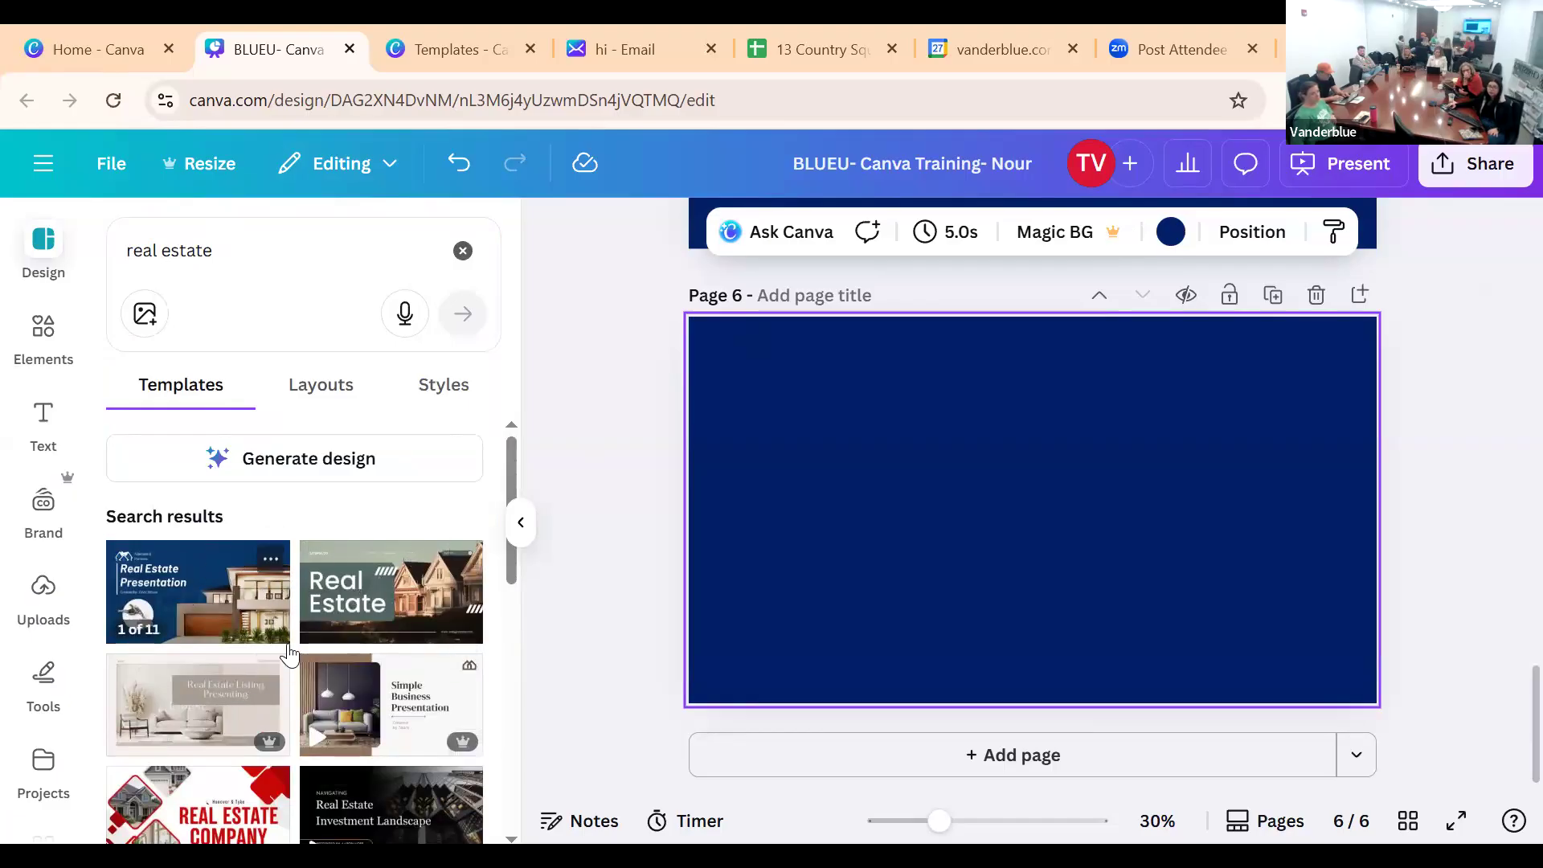
scroll(350, 620, "down", 5)
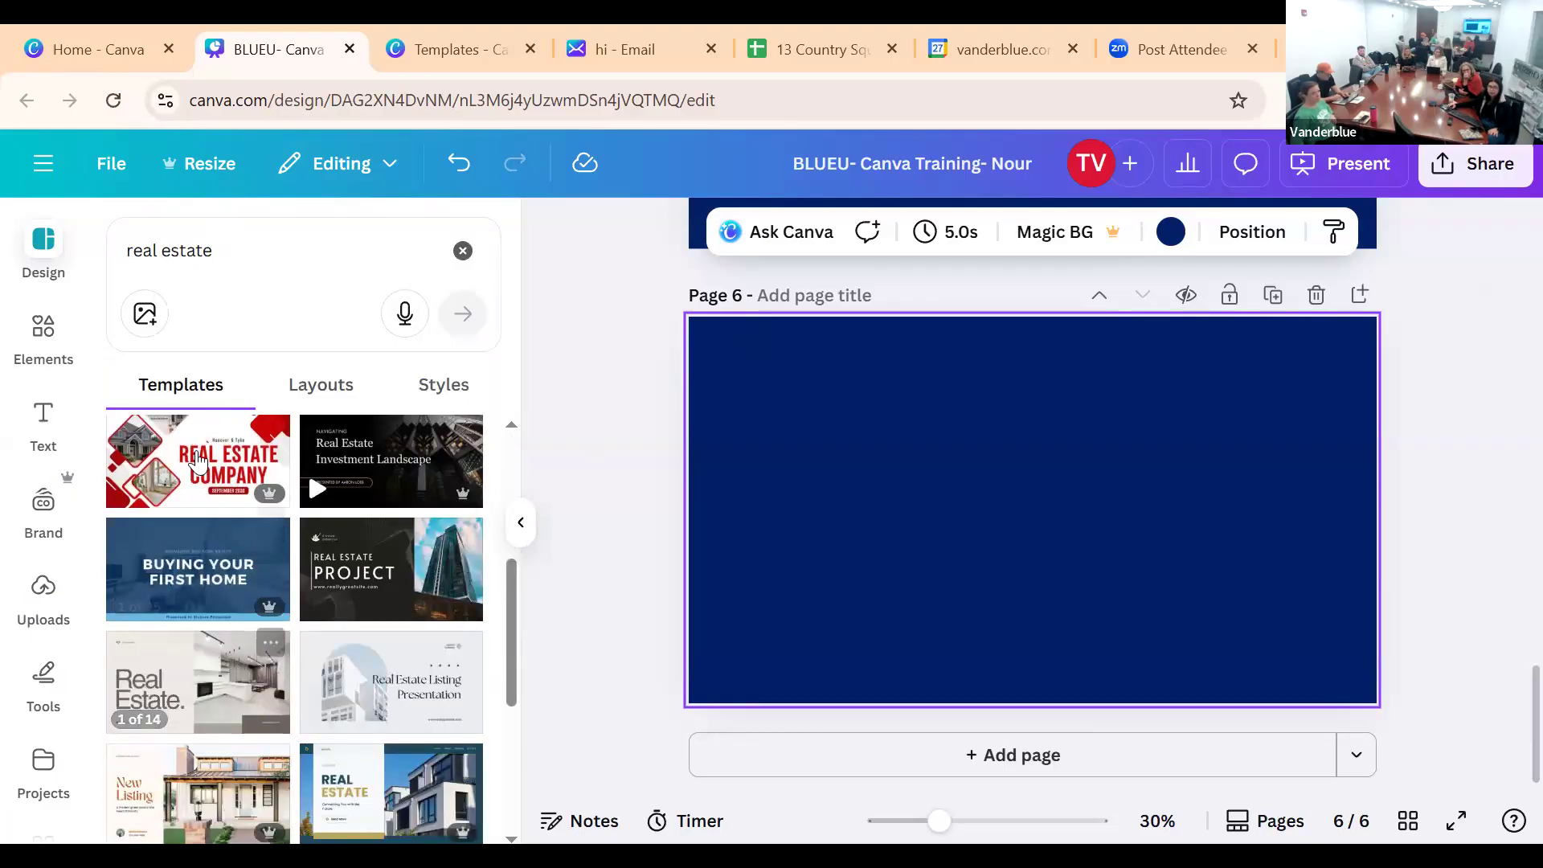
scroll(366, 517, "up", 5)
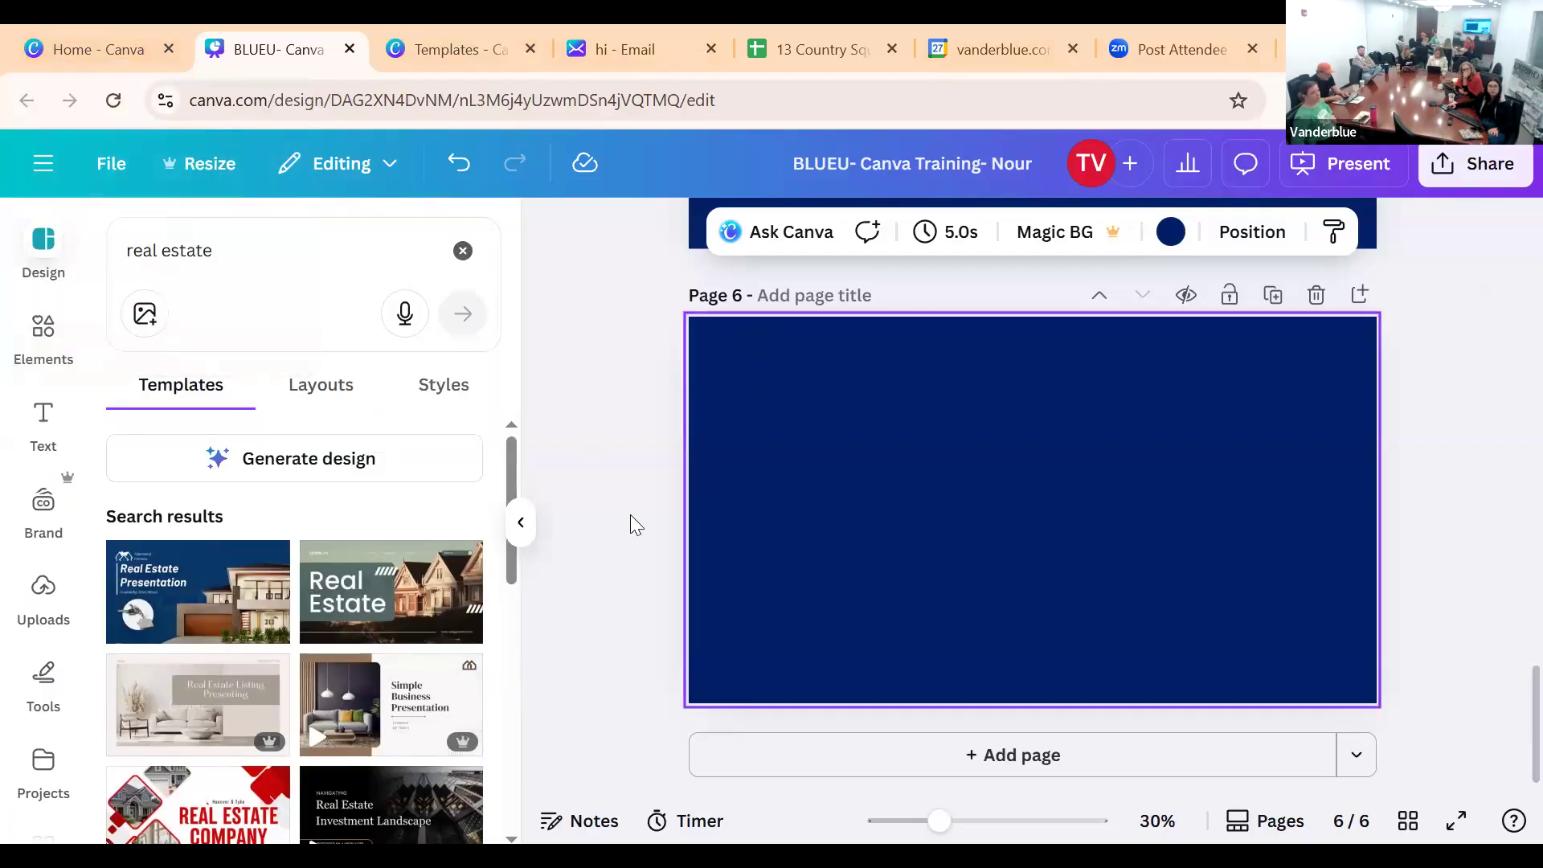
On the Canva templates page, browse the Instagram formats and brand templates for social media, and open the Videos category
left_click(112, 44)
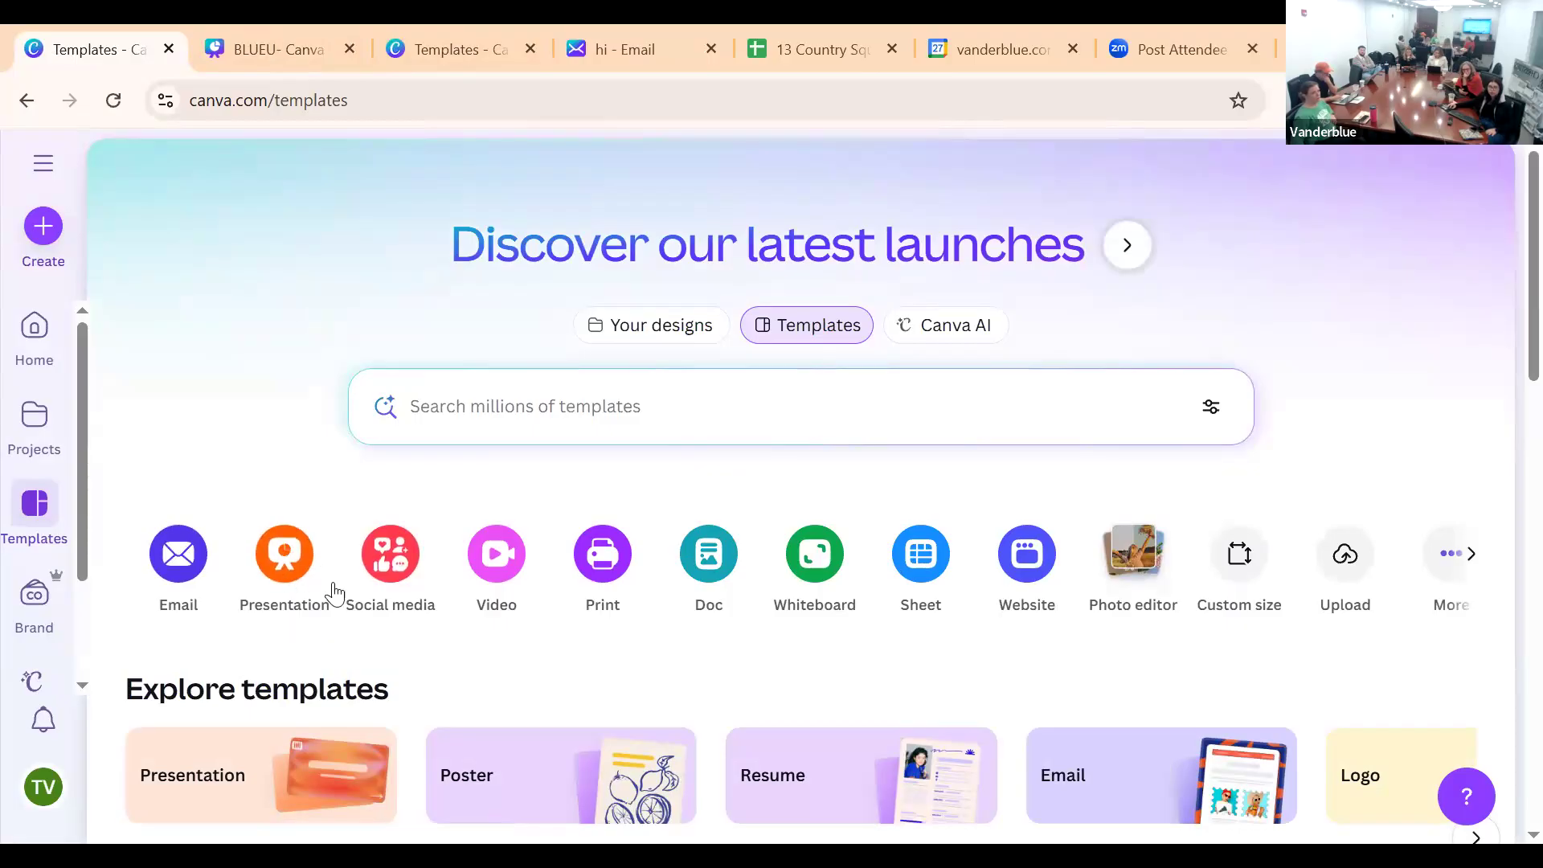
left_click(381, 551)
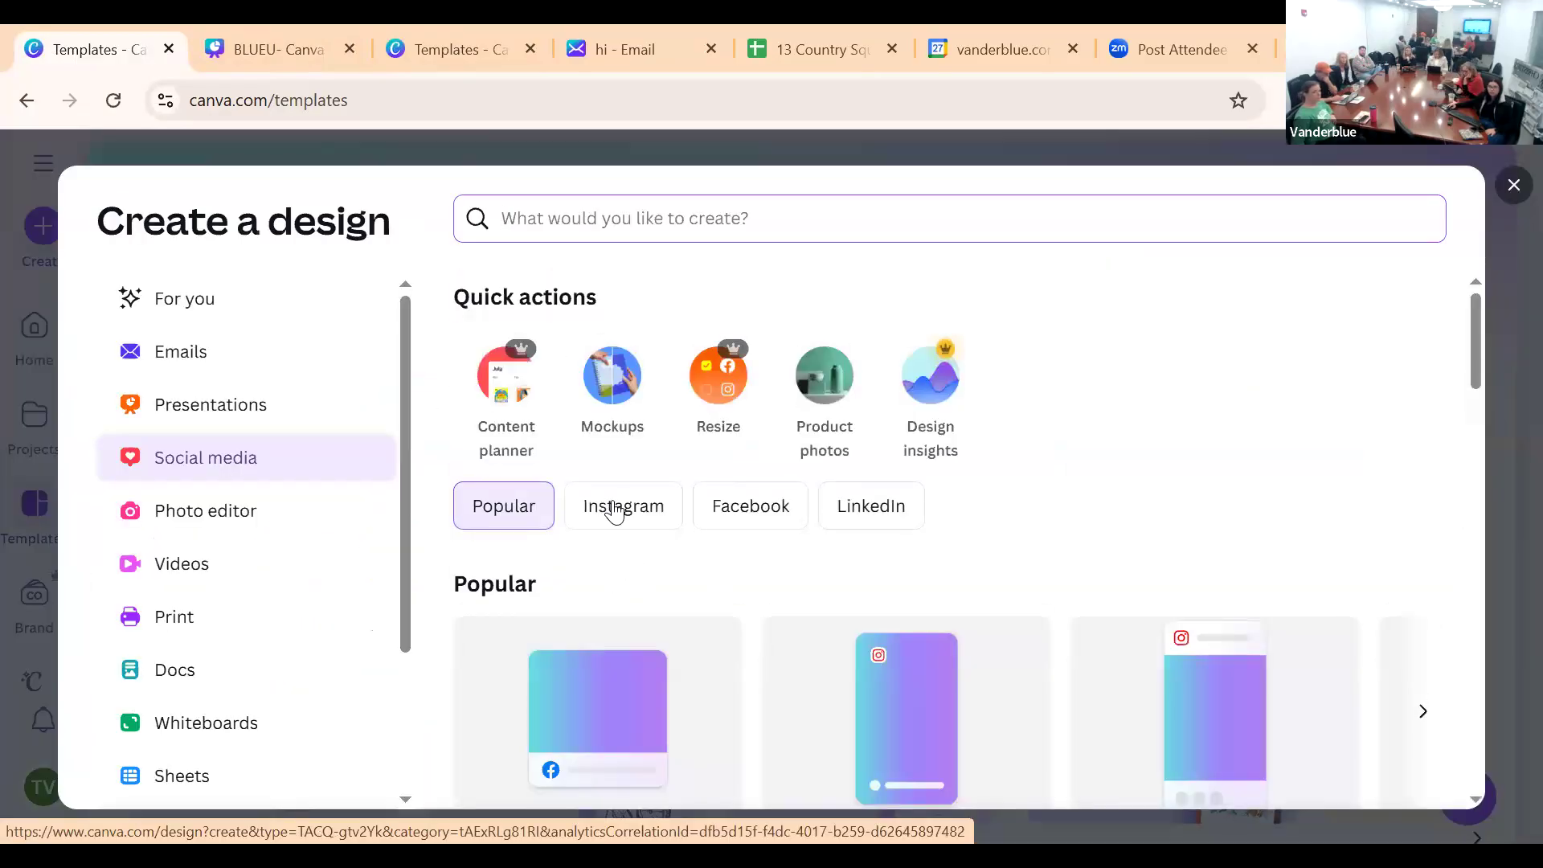
left_click(624, 505)
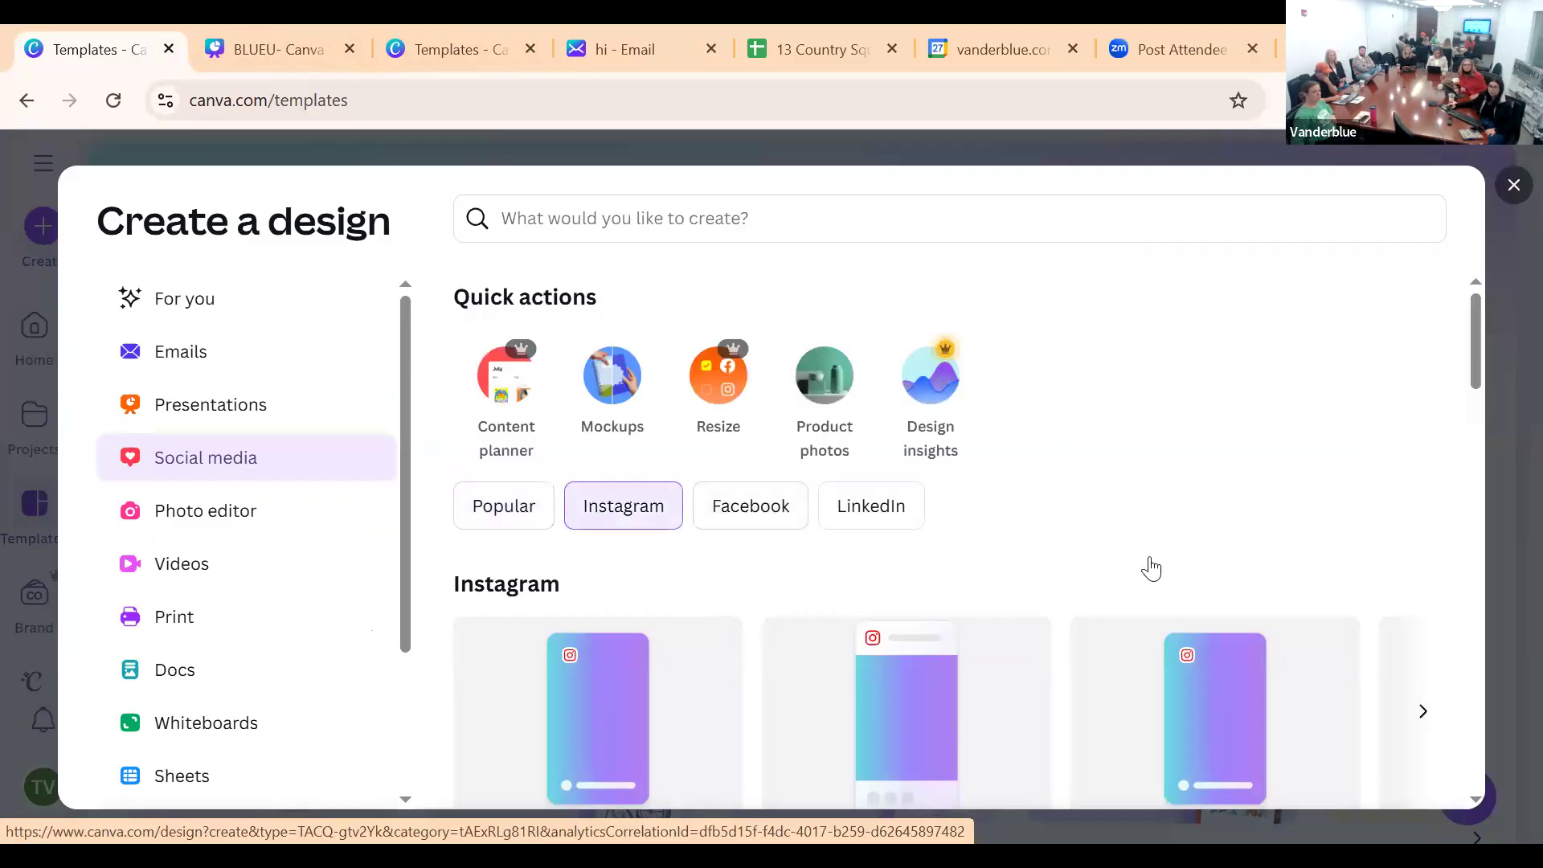
scroll(1125, 547, "down", 5)
scroll(1377, 592, "up", 5)
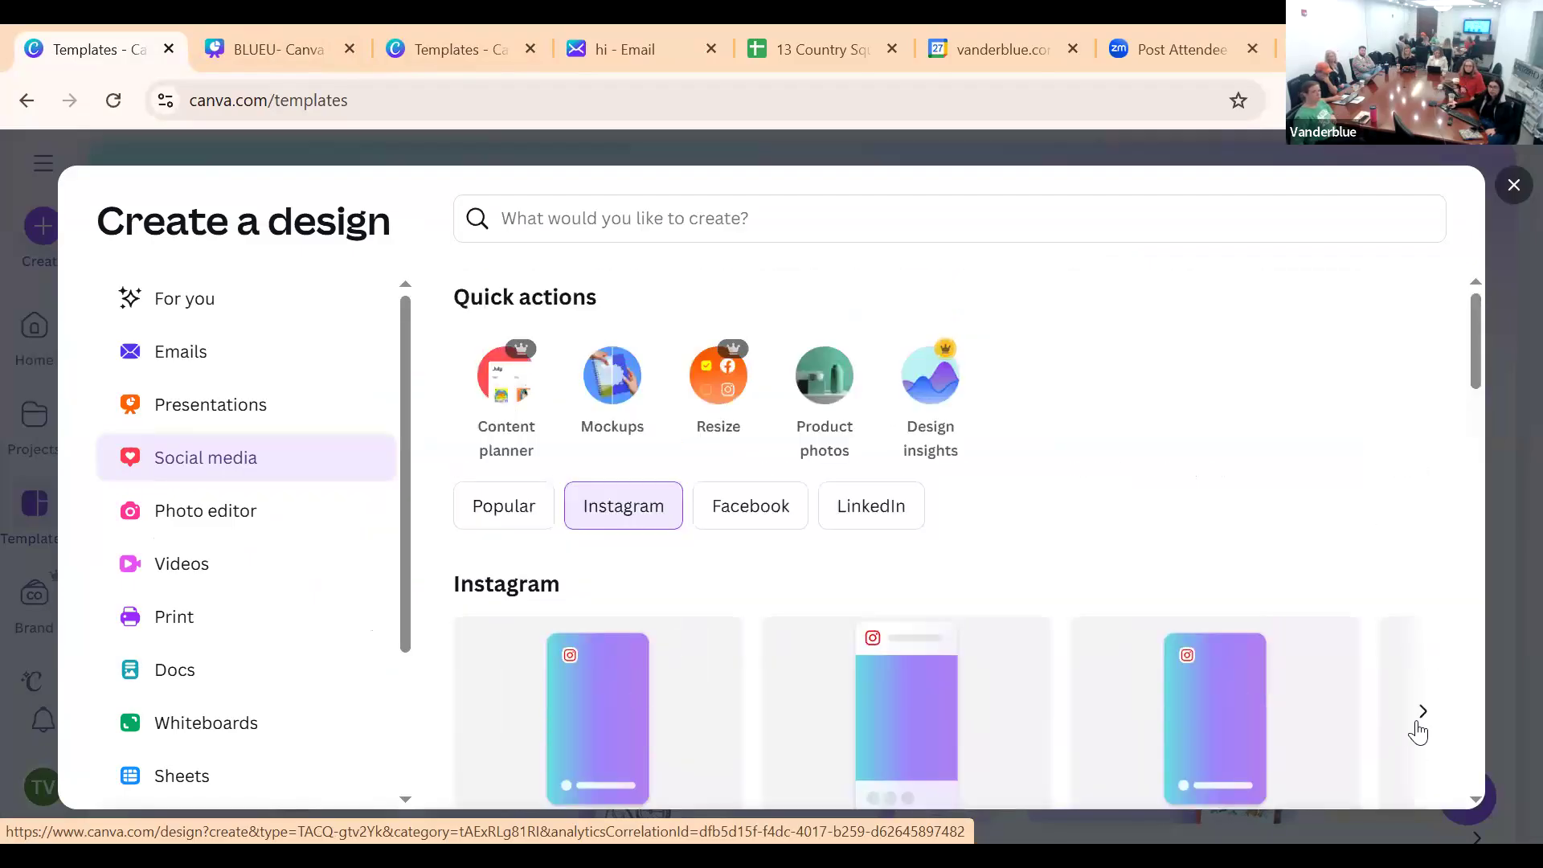
left_click(1422, 712)
scroll(803, 530, "down", 4)
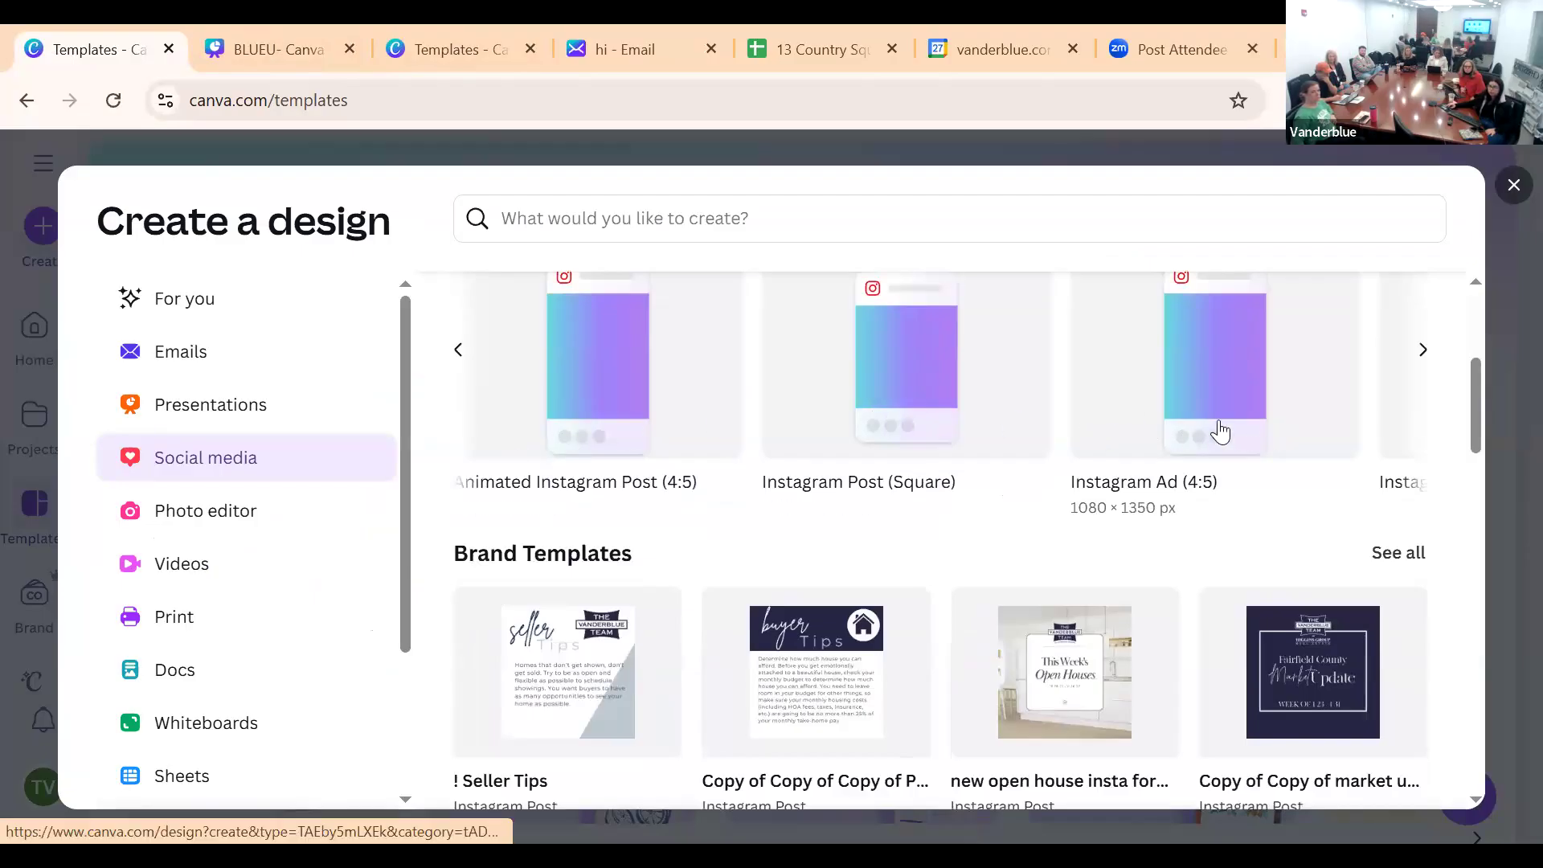
left_click(460, 355)
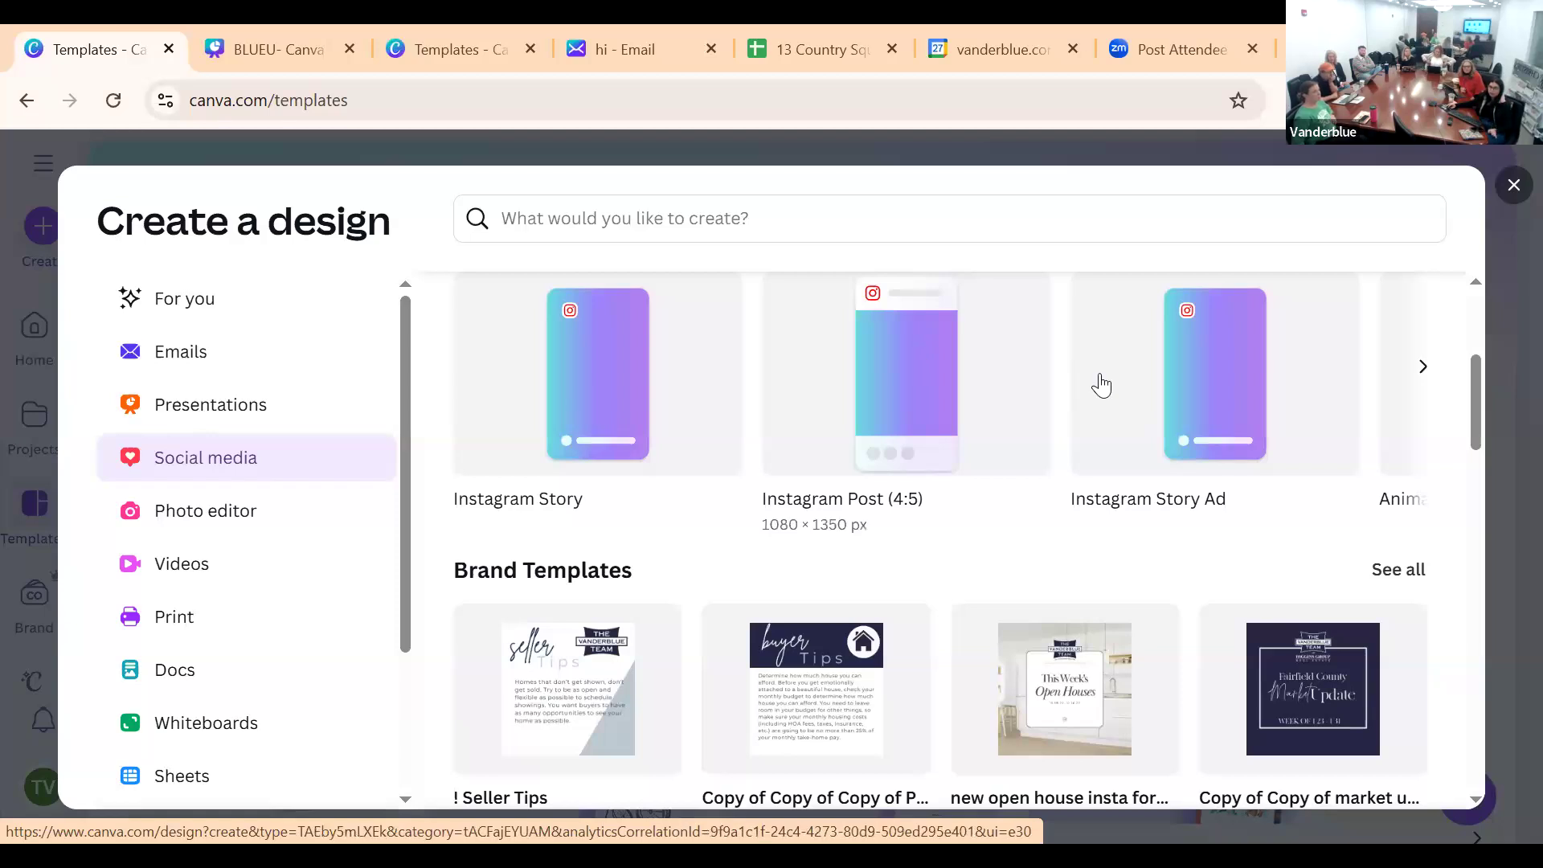
scroll(1254, 471, "down", 2)
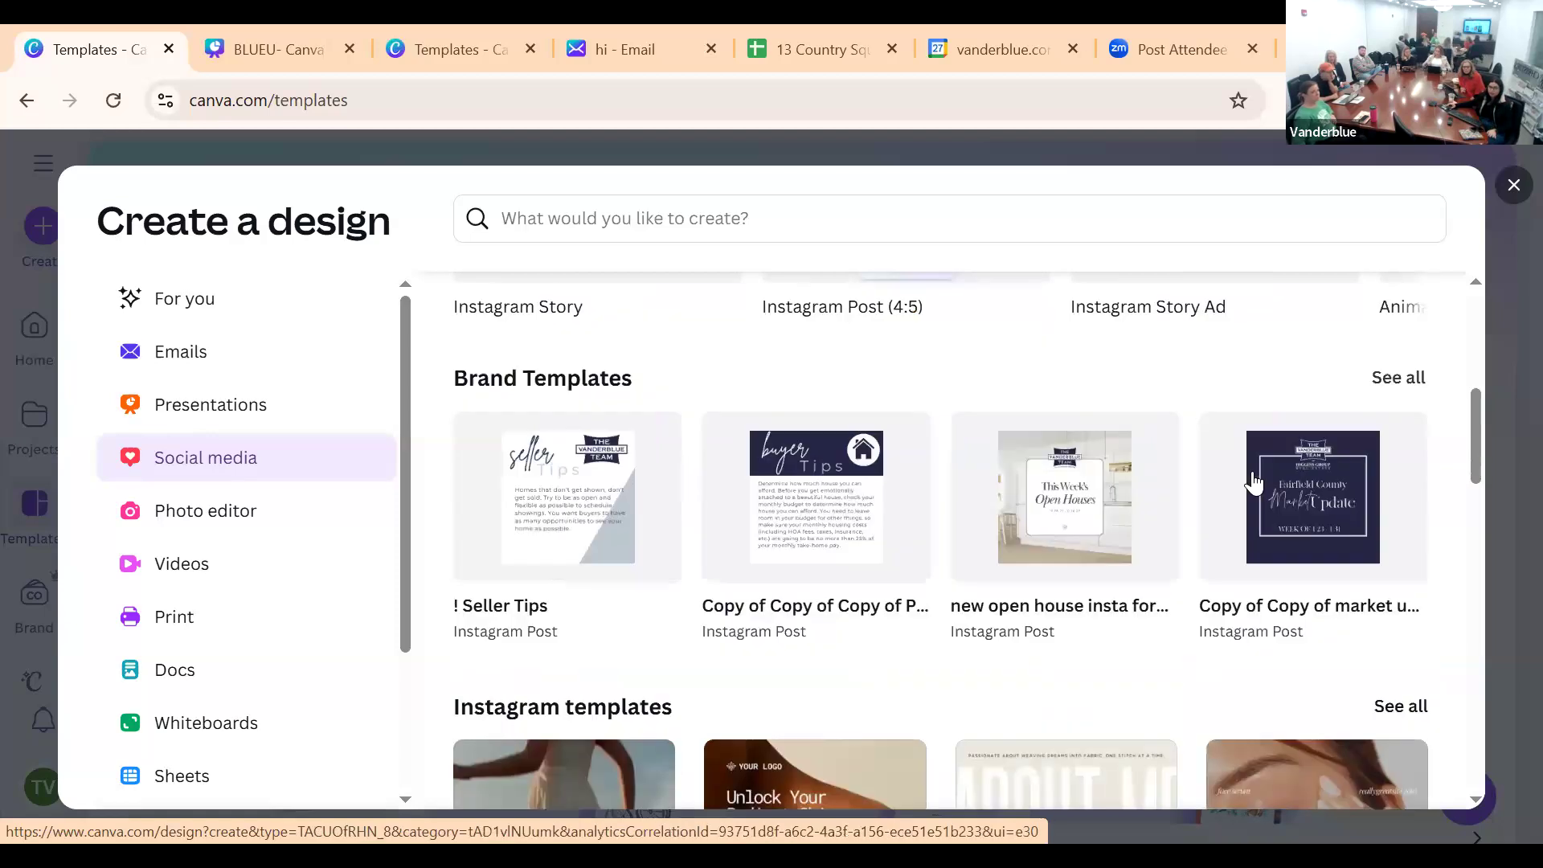
left_click(230, 565)
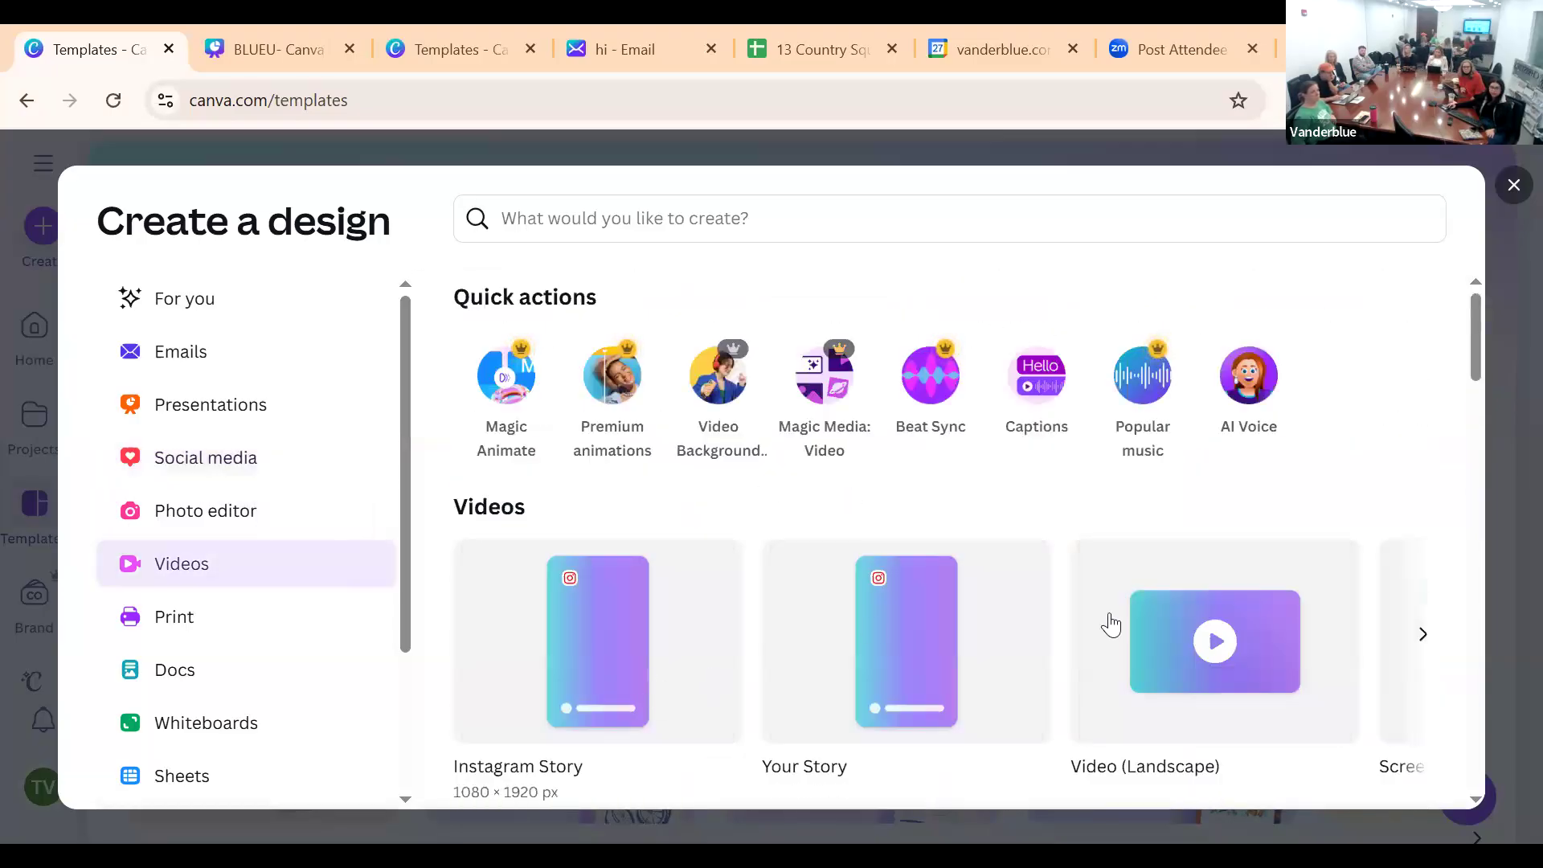
Browse the video brand templates and the Print category, close the design creation window, and look over the templates page
scroll(904, 591, "down", 4)
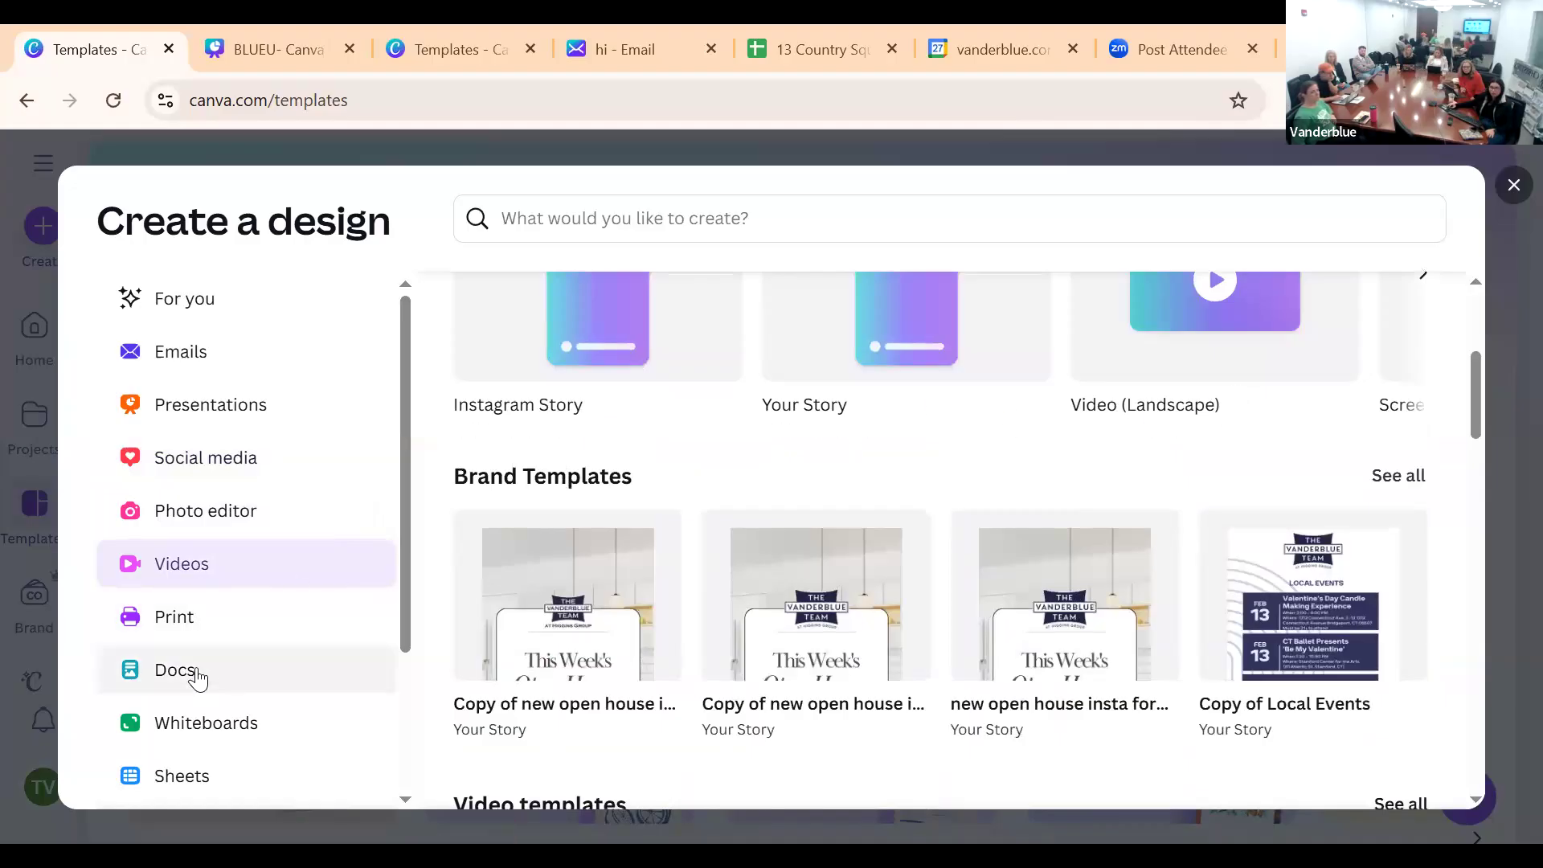
left_click(196, 675)
left_click(180, 627)
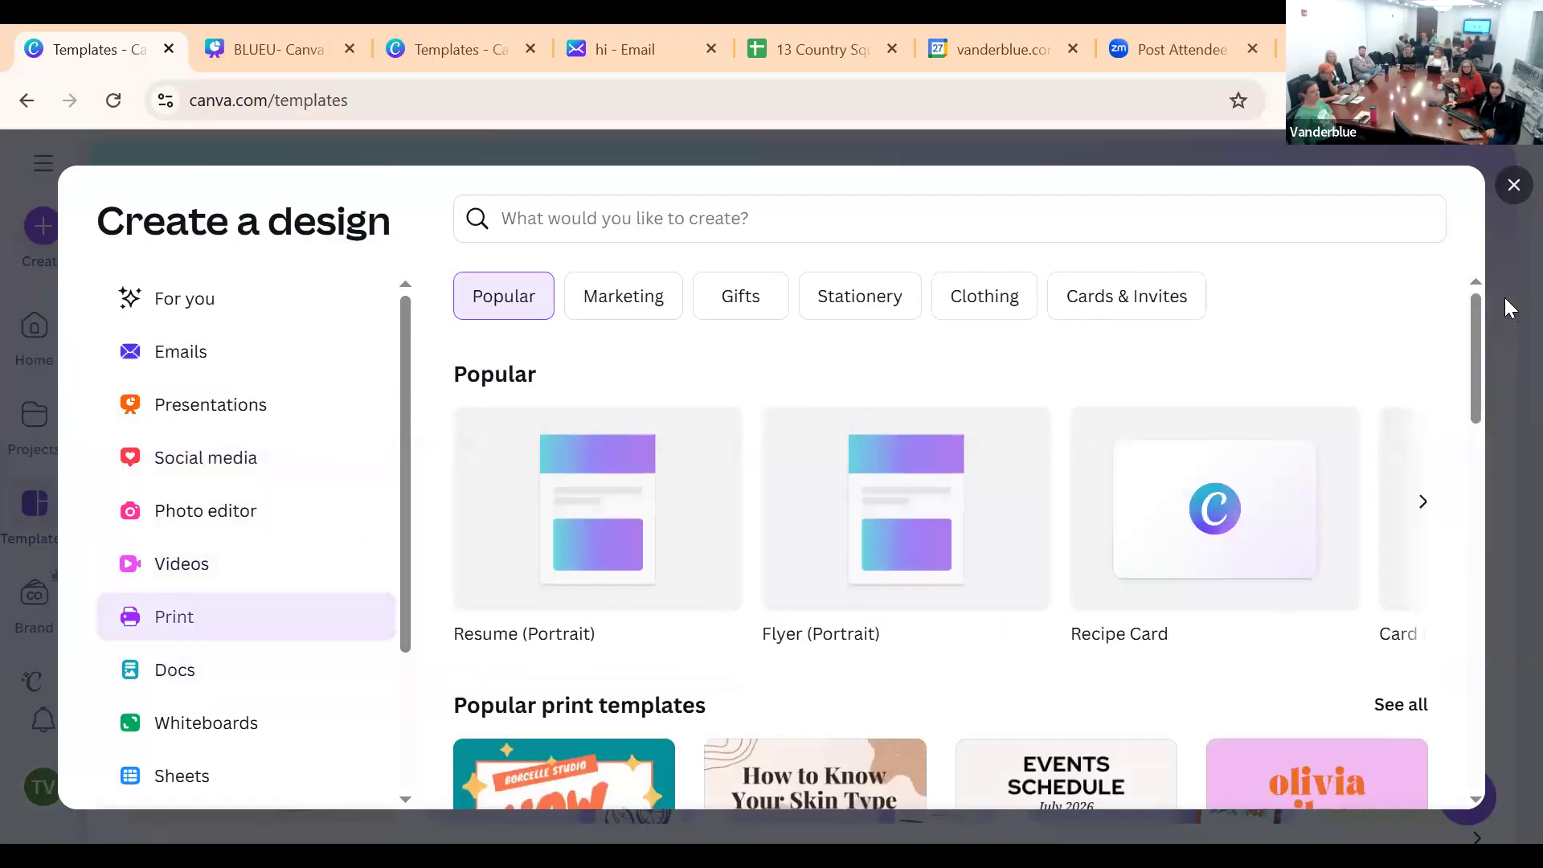
left_click(1514, 186)
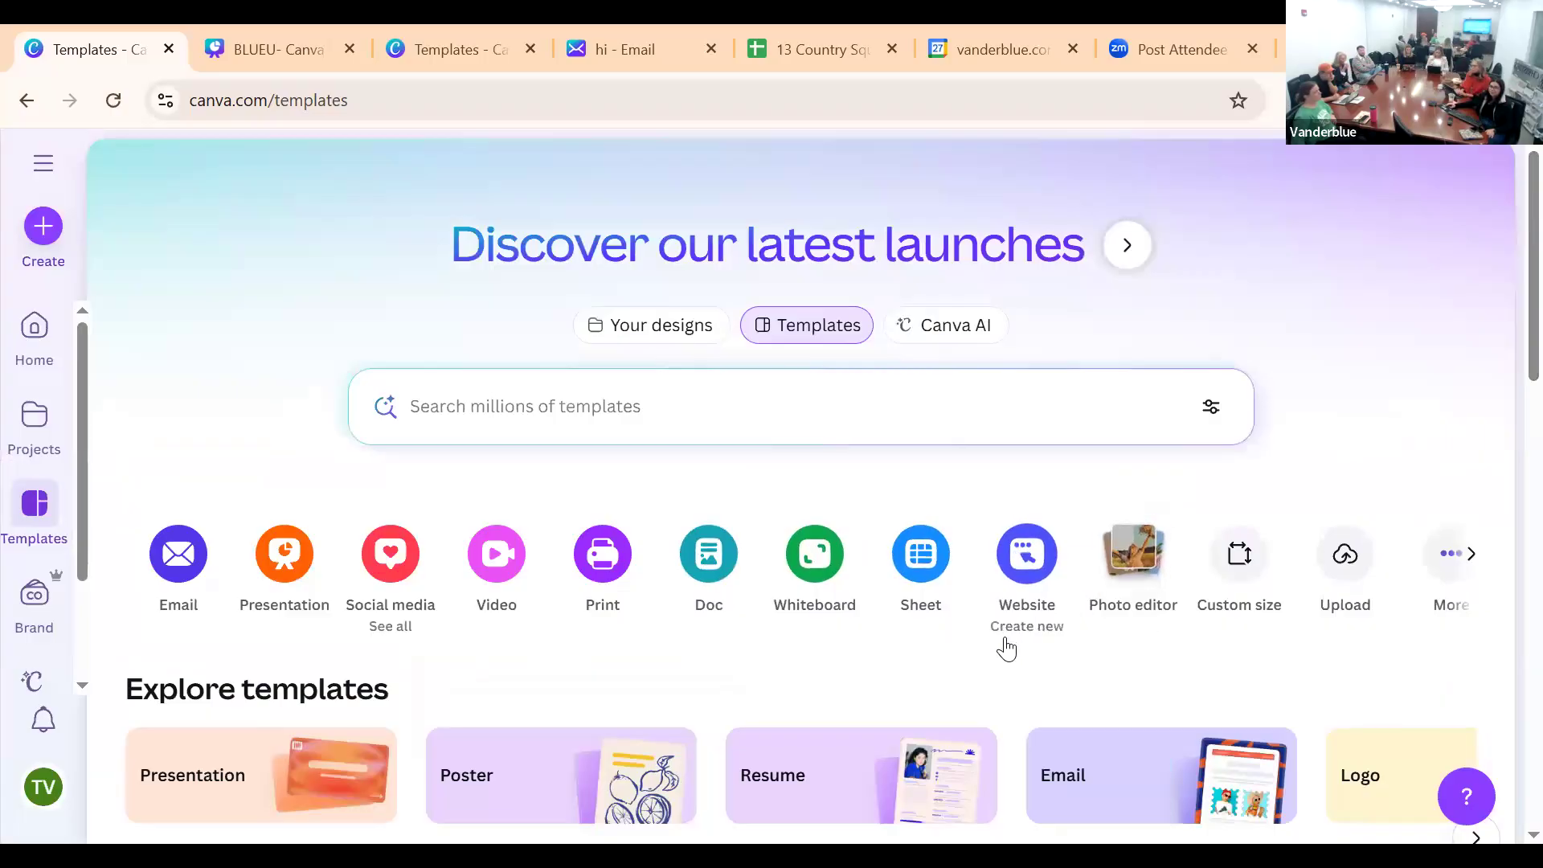
scroll(1005, 644, "down", 3)
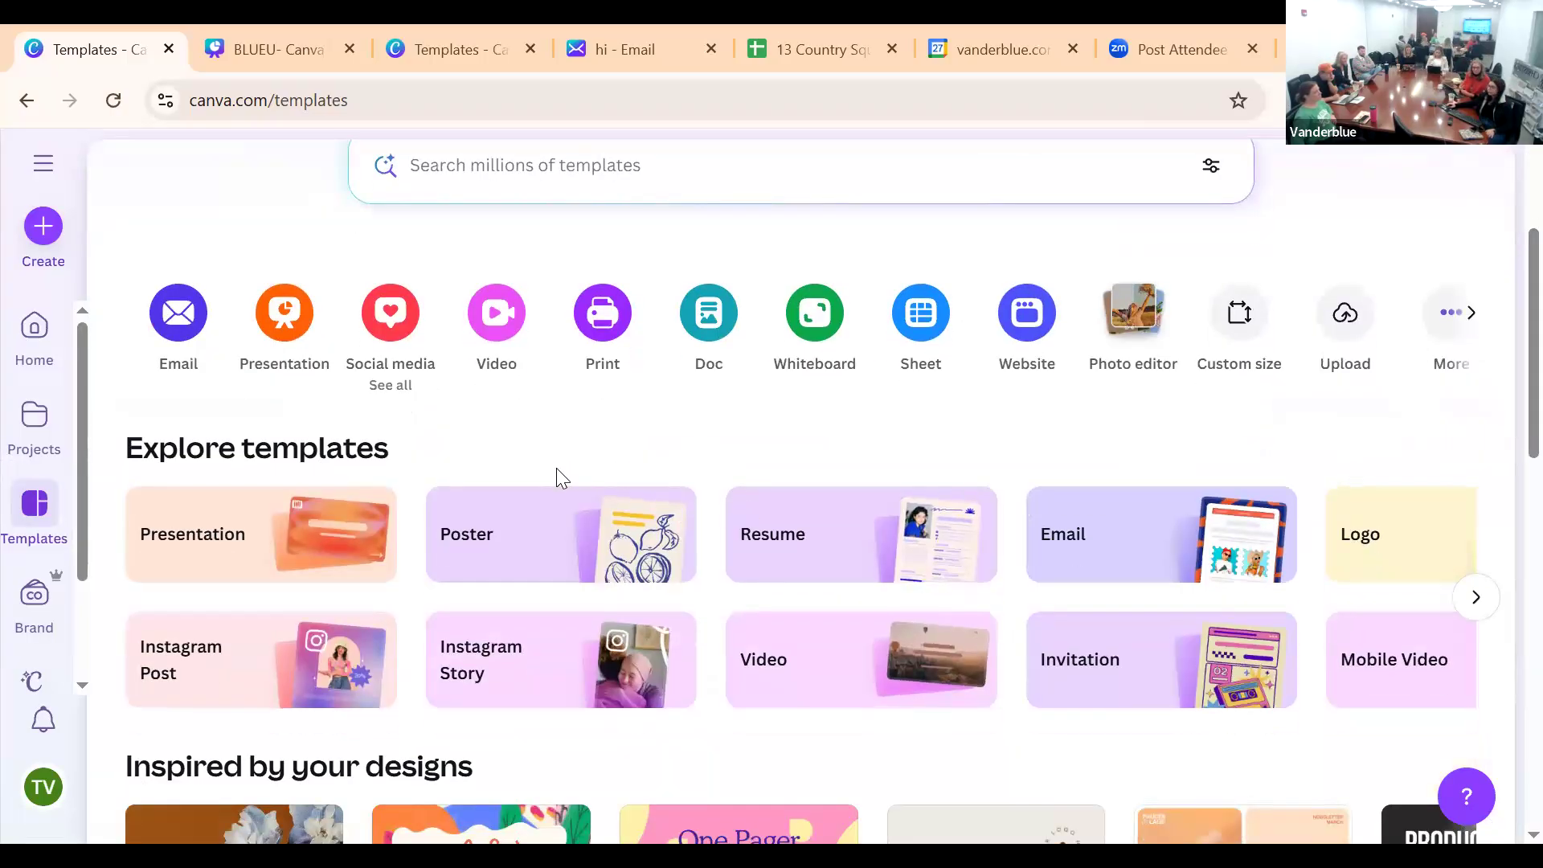
scroll(556, 468, "up", 3)
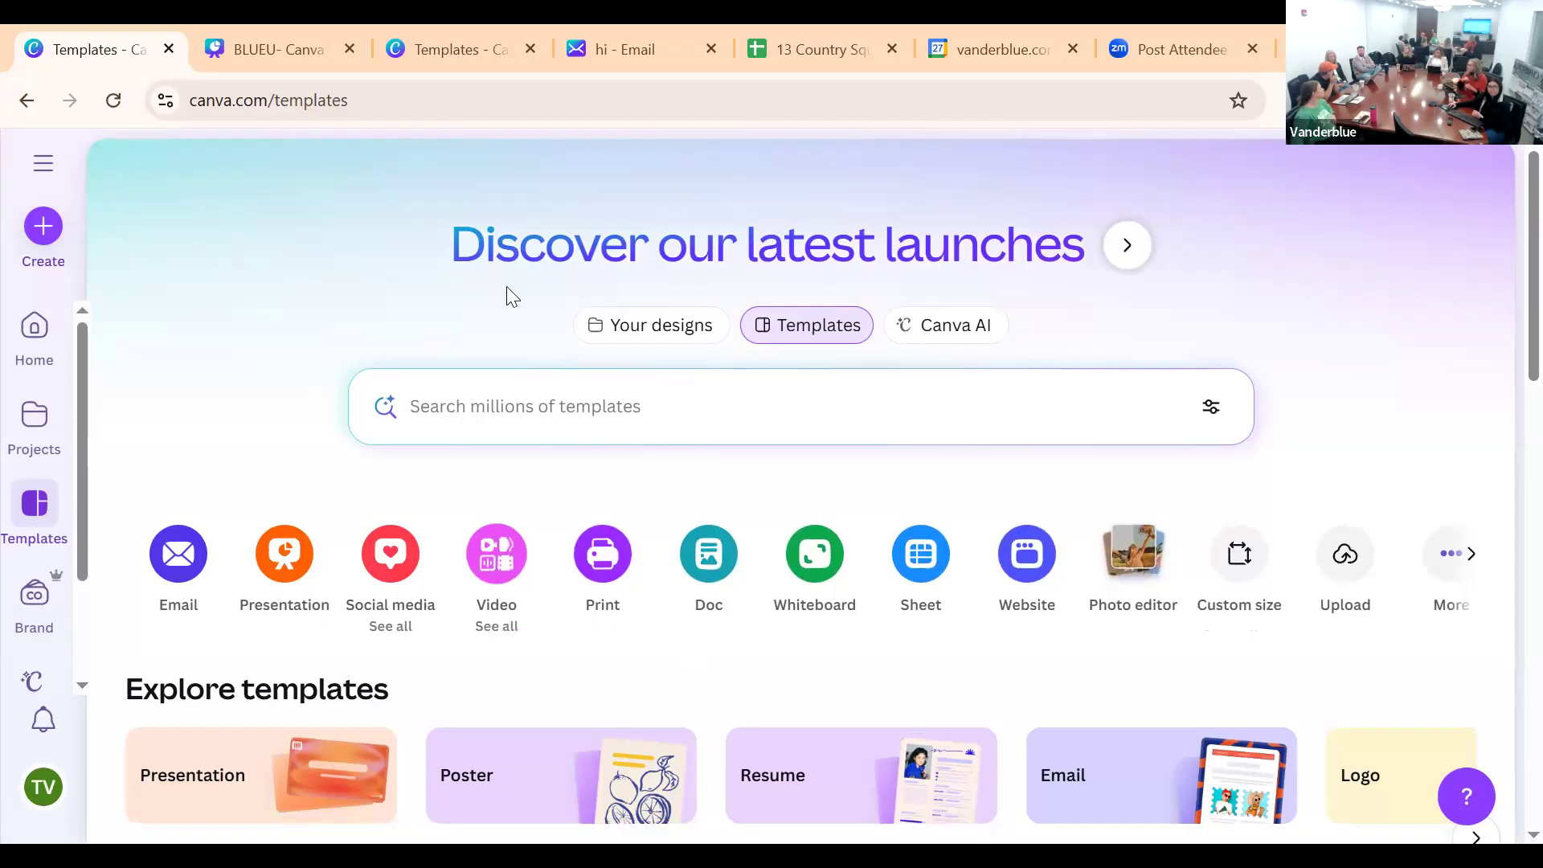
Switch to the BLUEU Canva Training design and review all the element categories, from Shapes to Mockups
left_click(274, 36)
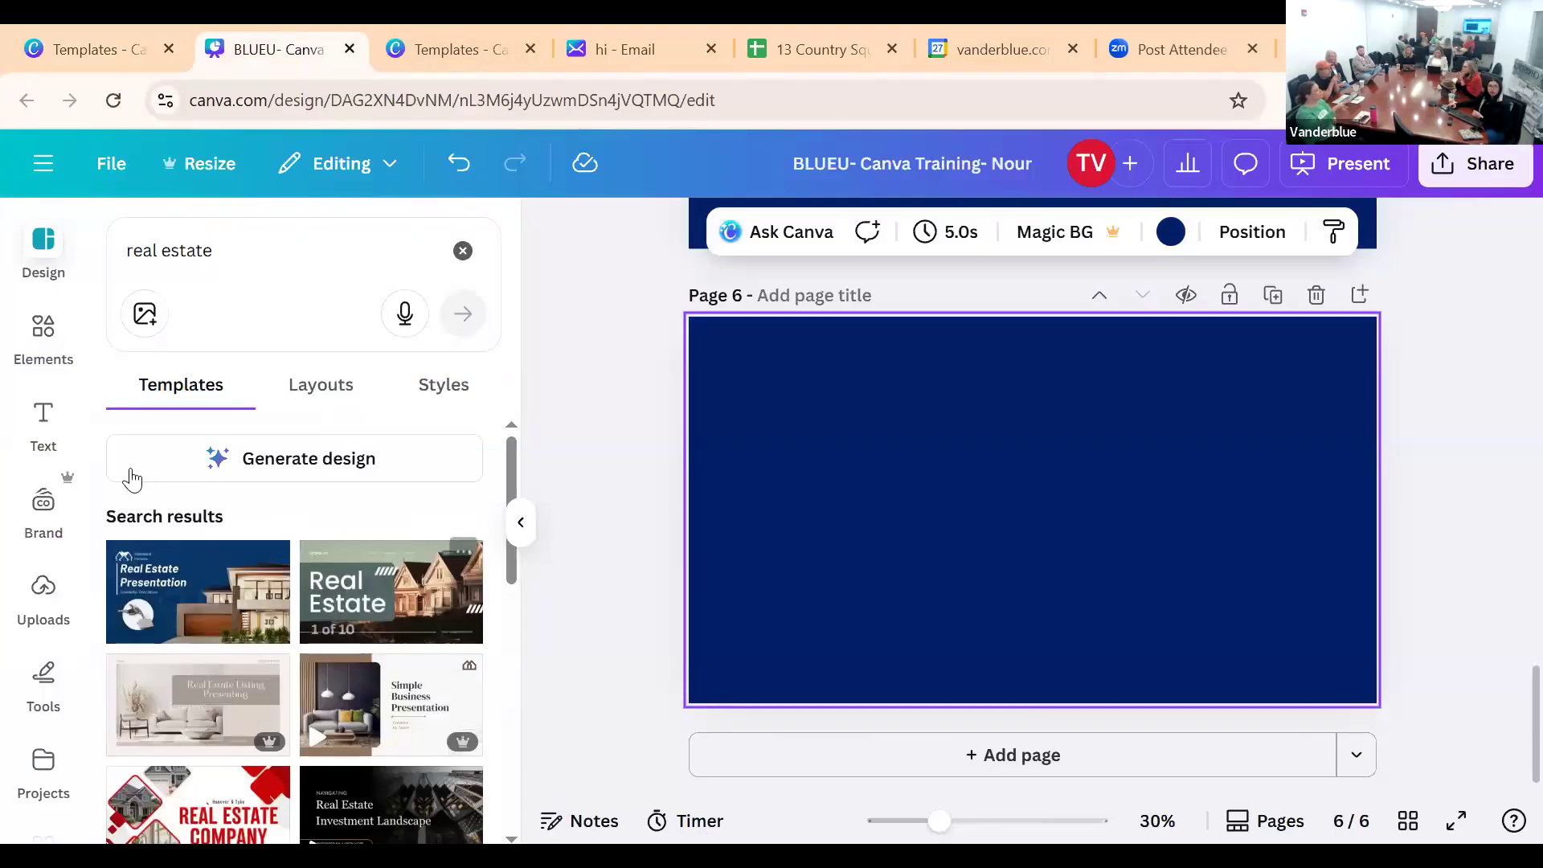
left_click(43, 326)
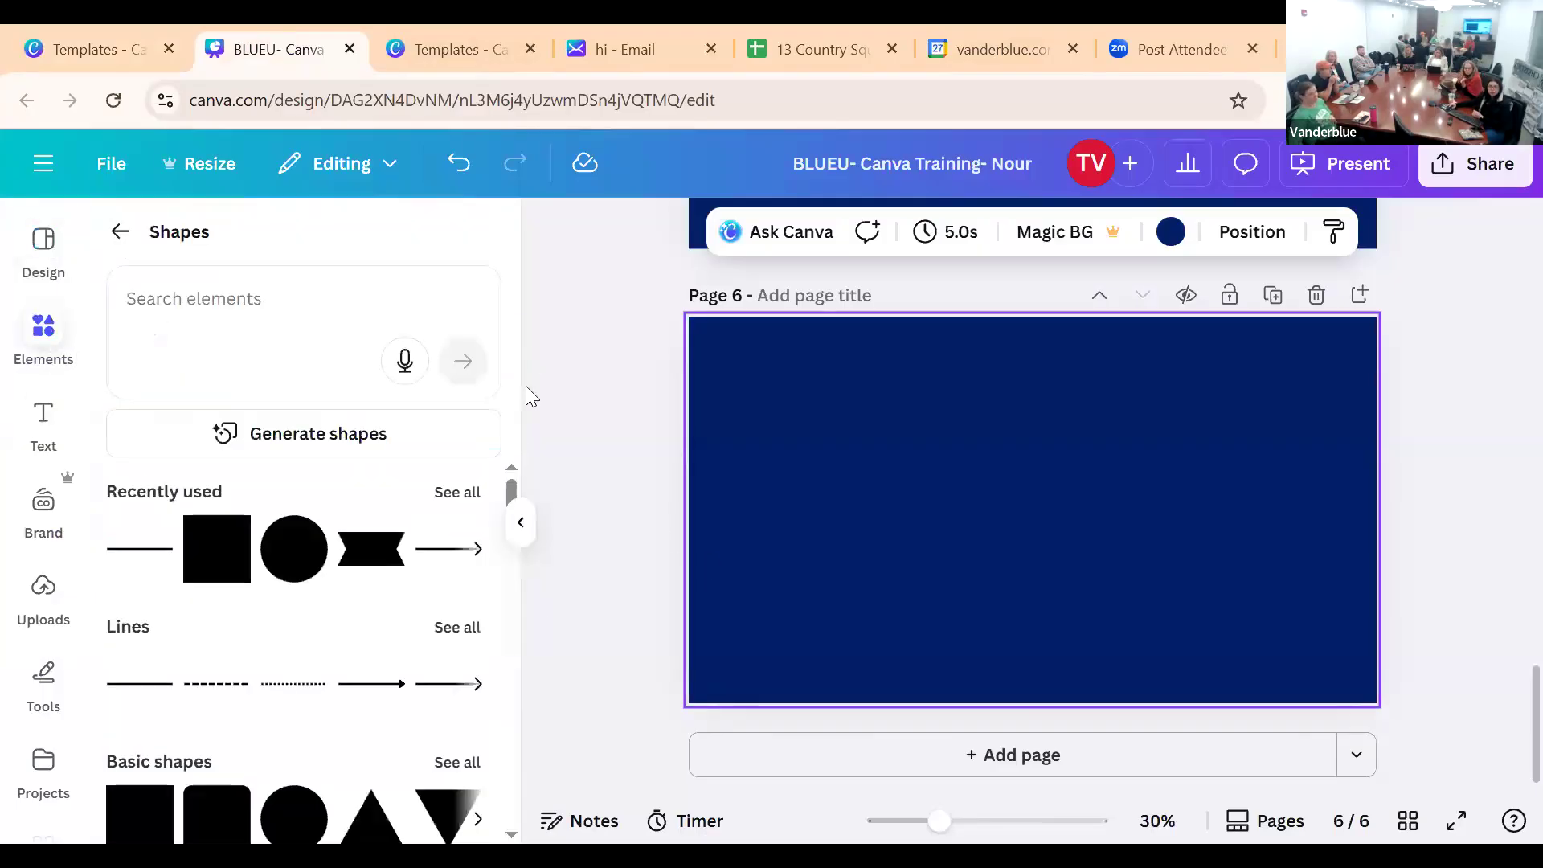
left_click(121, 235)
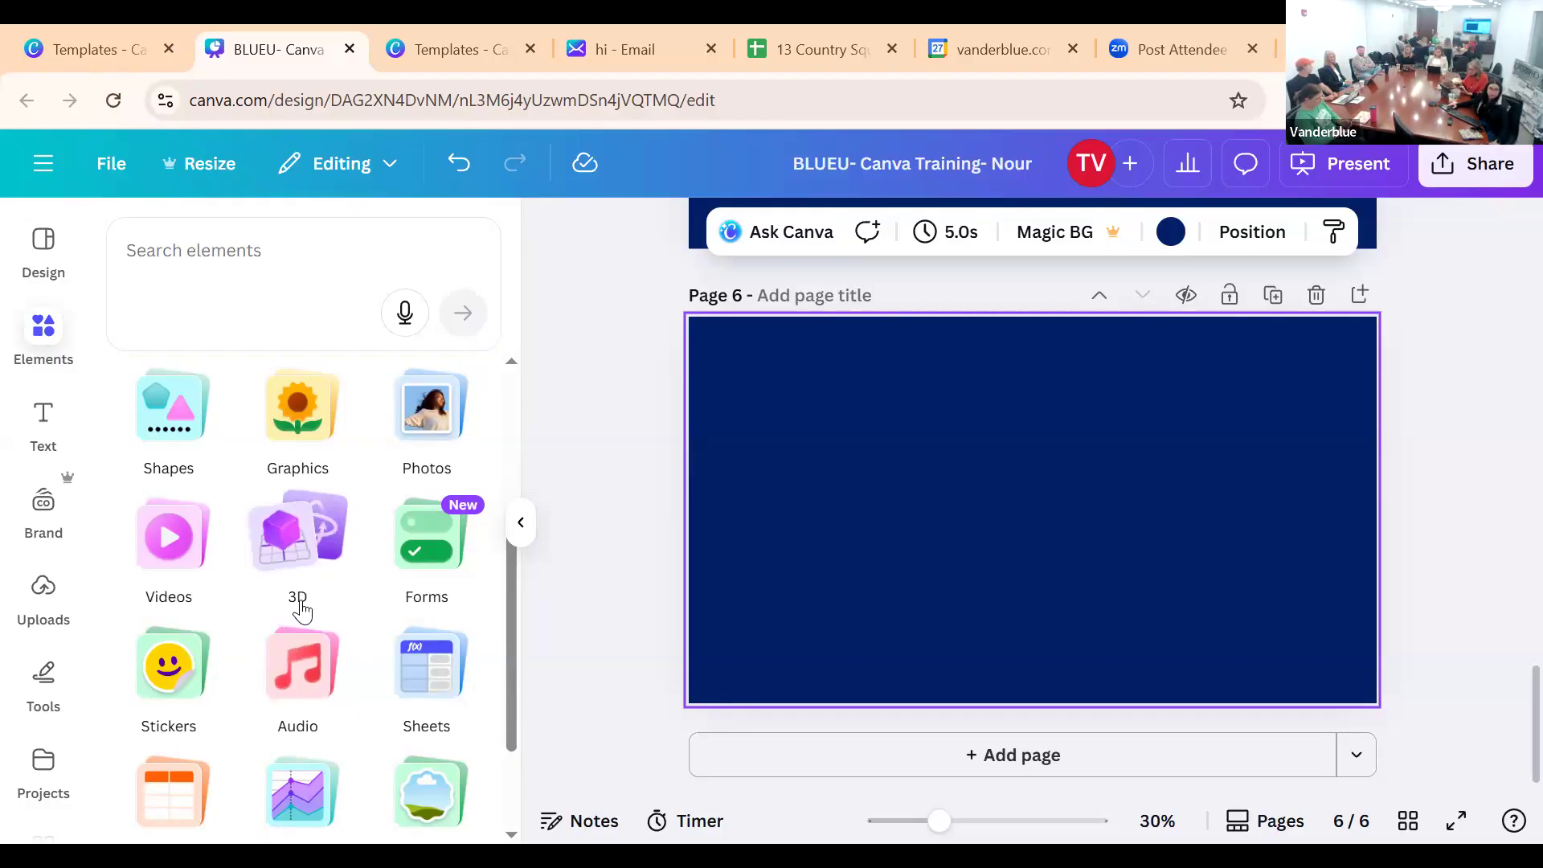
scroll(297, 611, "down", 2)
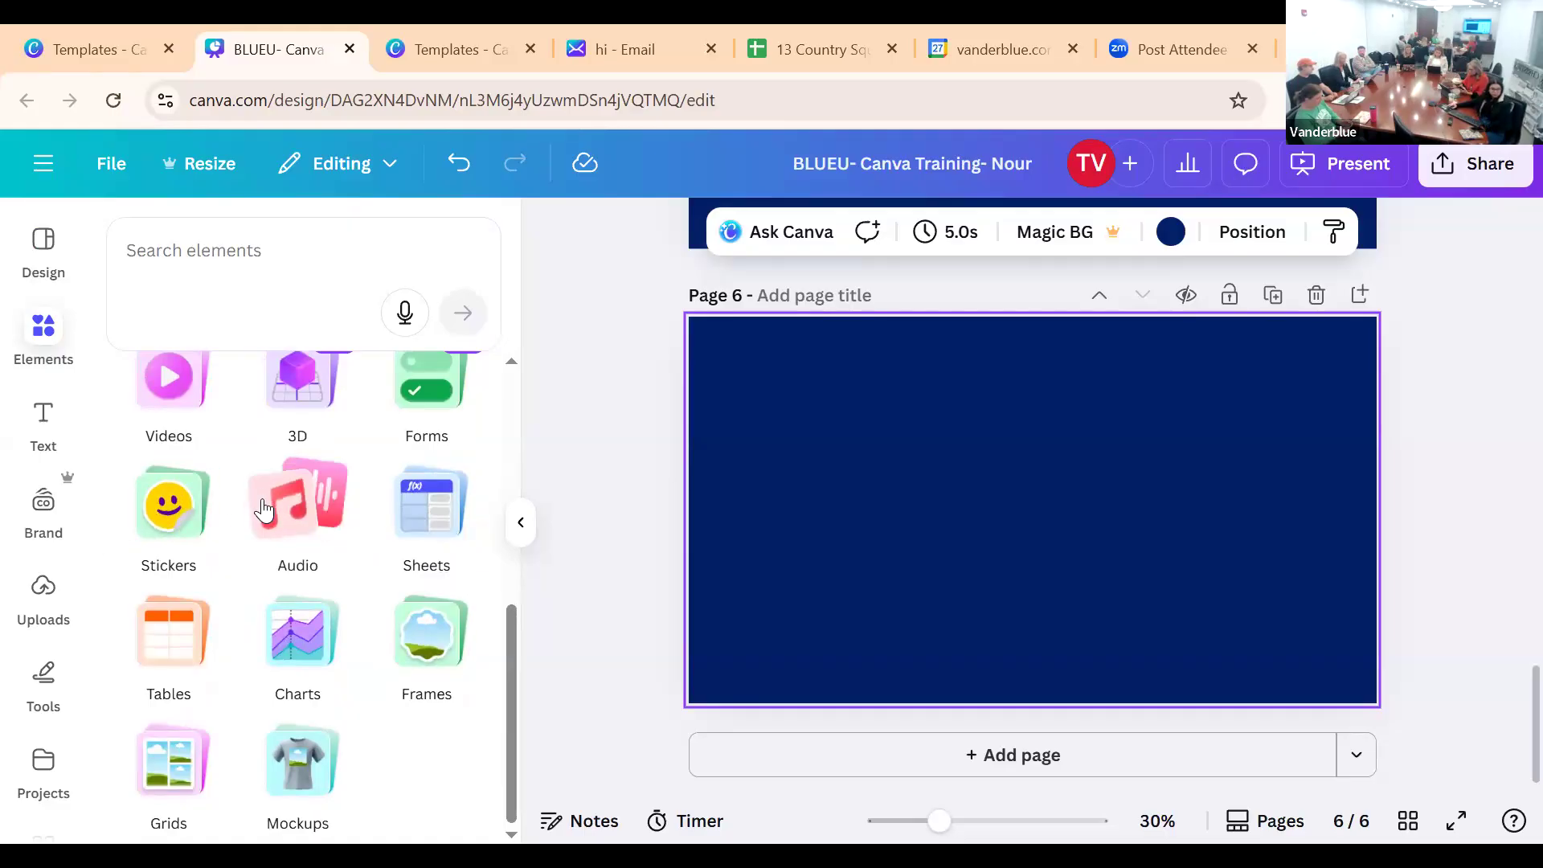
scroll(361, 666, "up", 5)
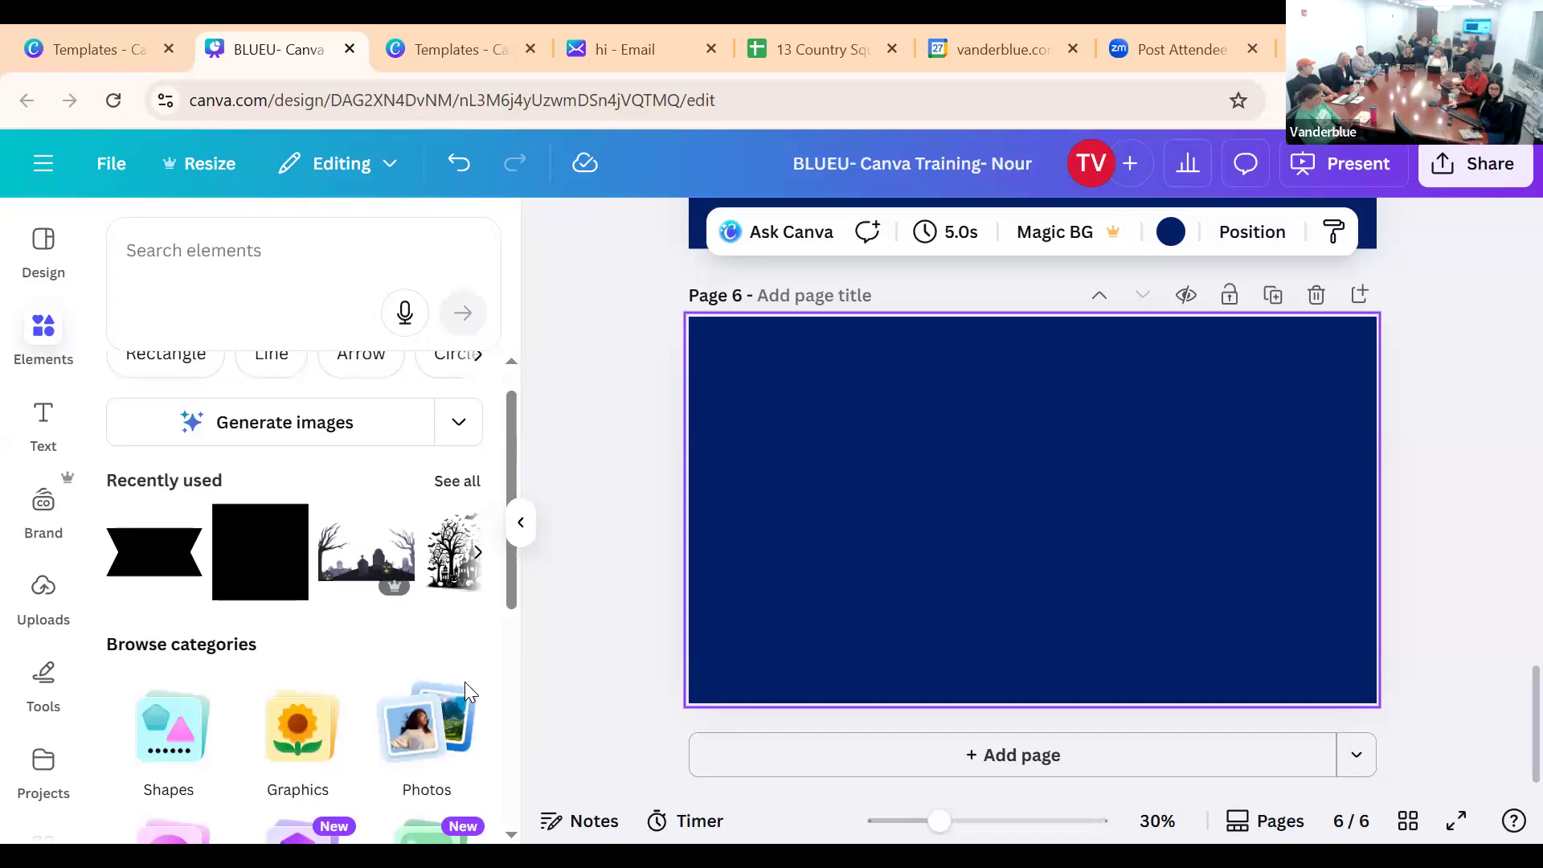
scroll(242, 654, "down", 5)
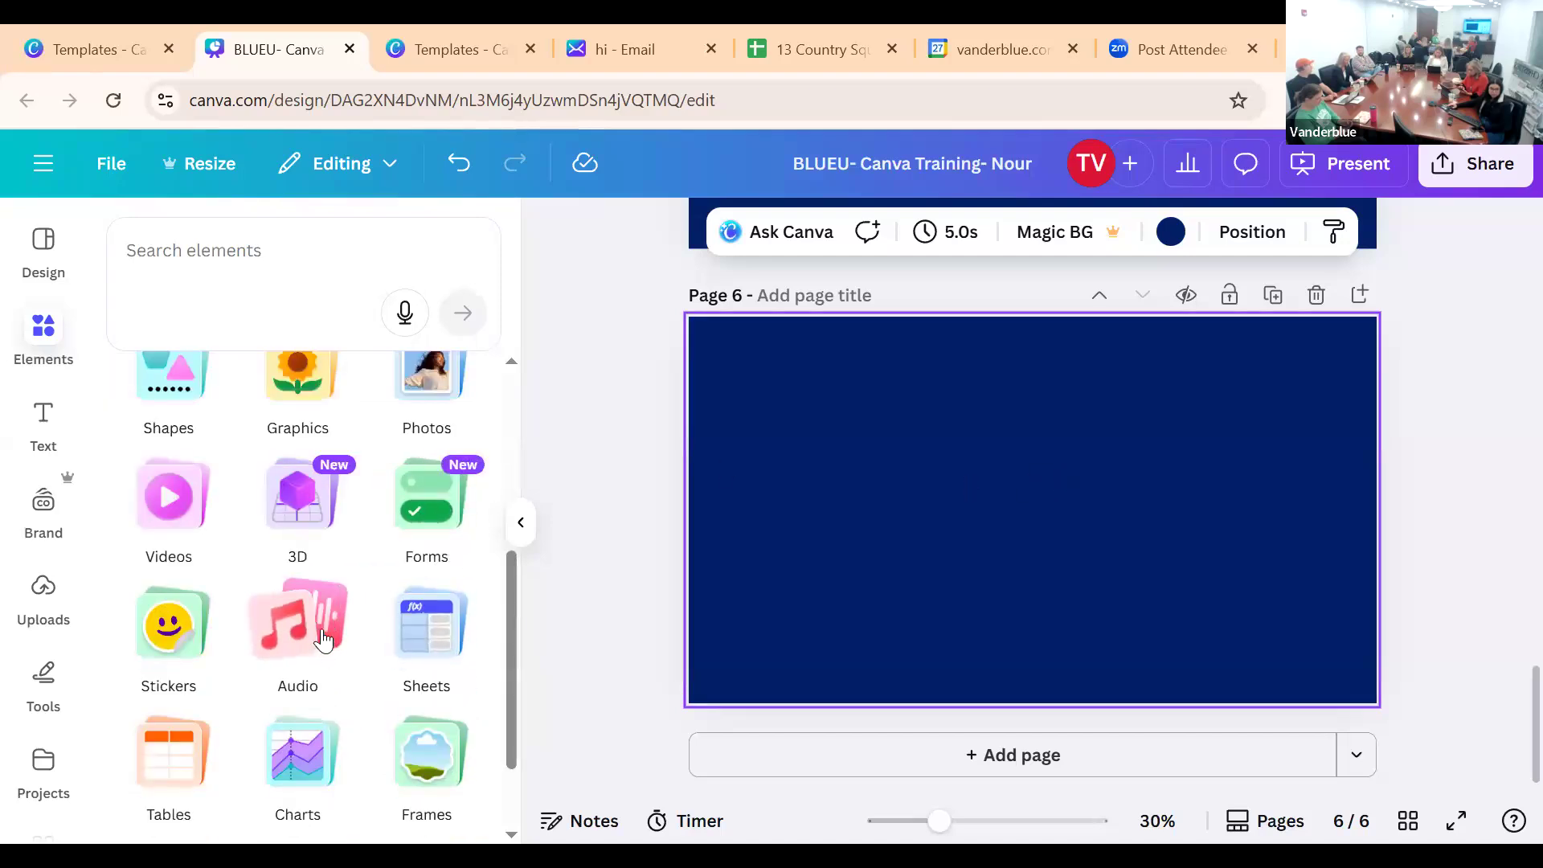
scroll(326, 643, "down", 2)
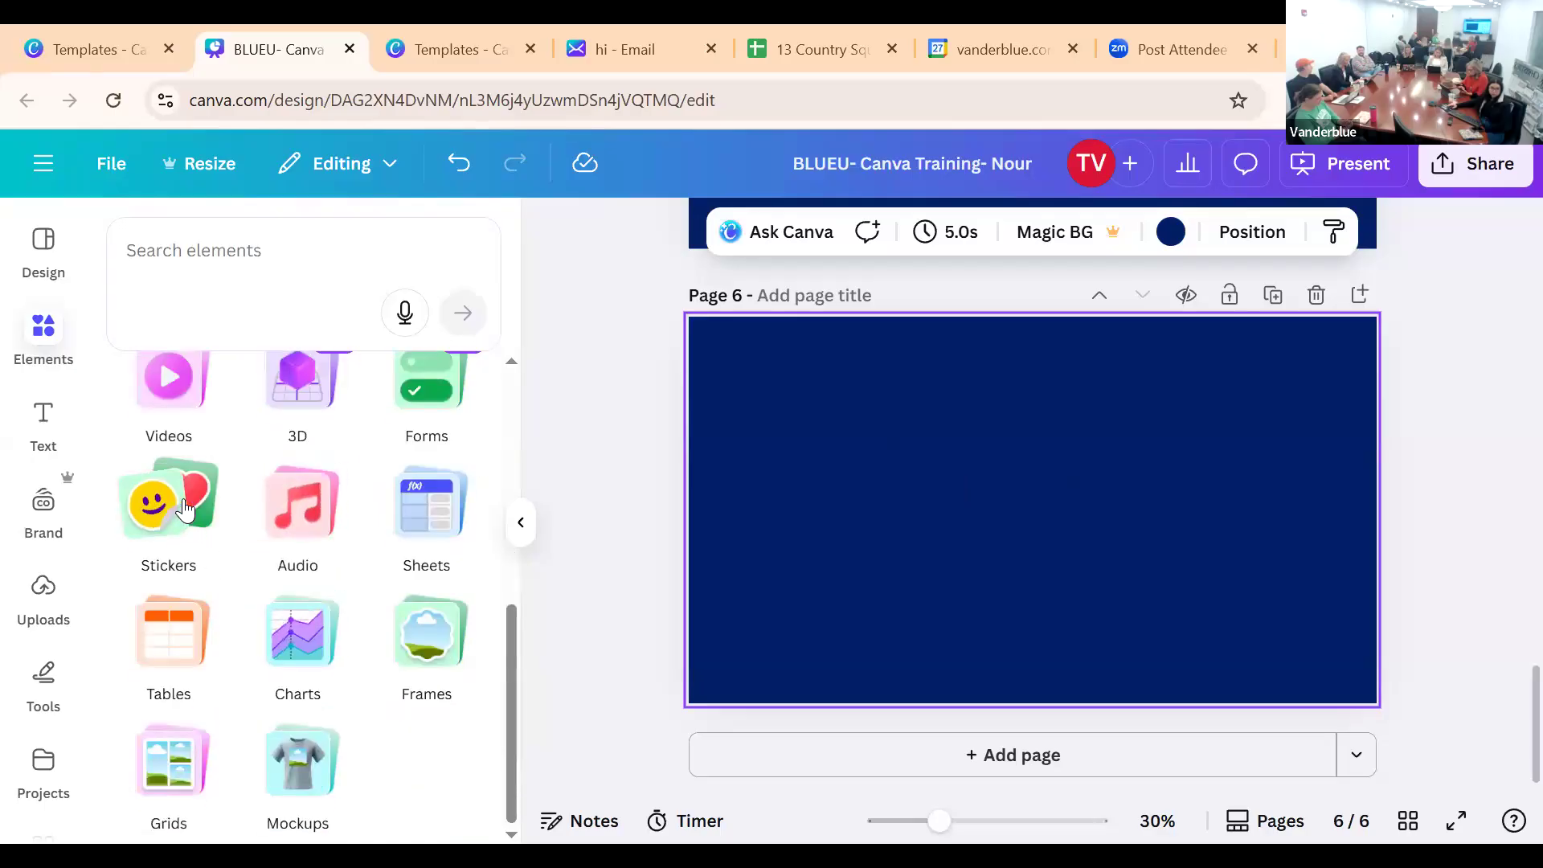
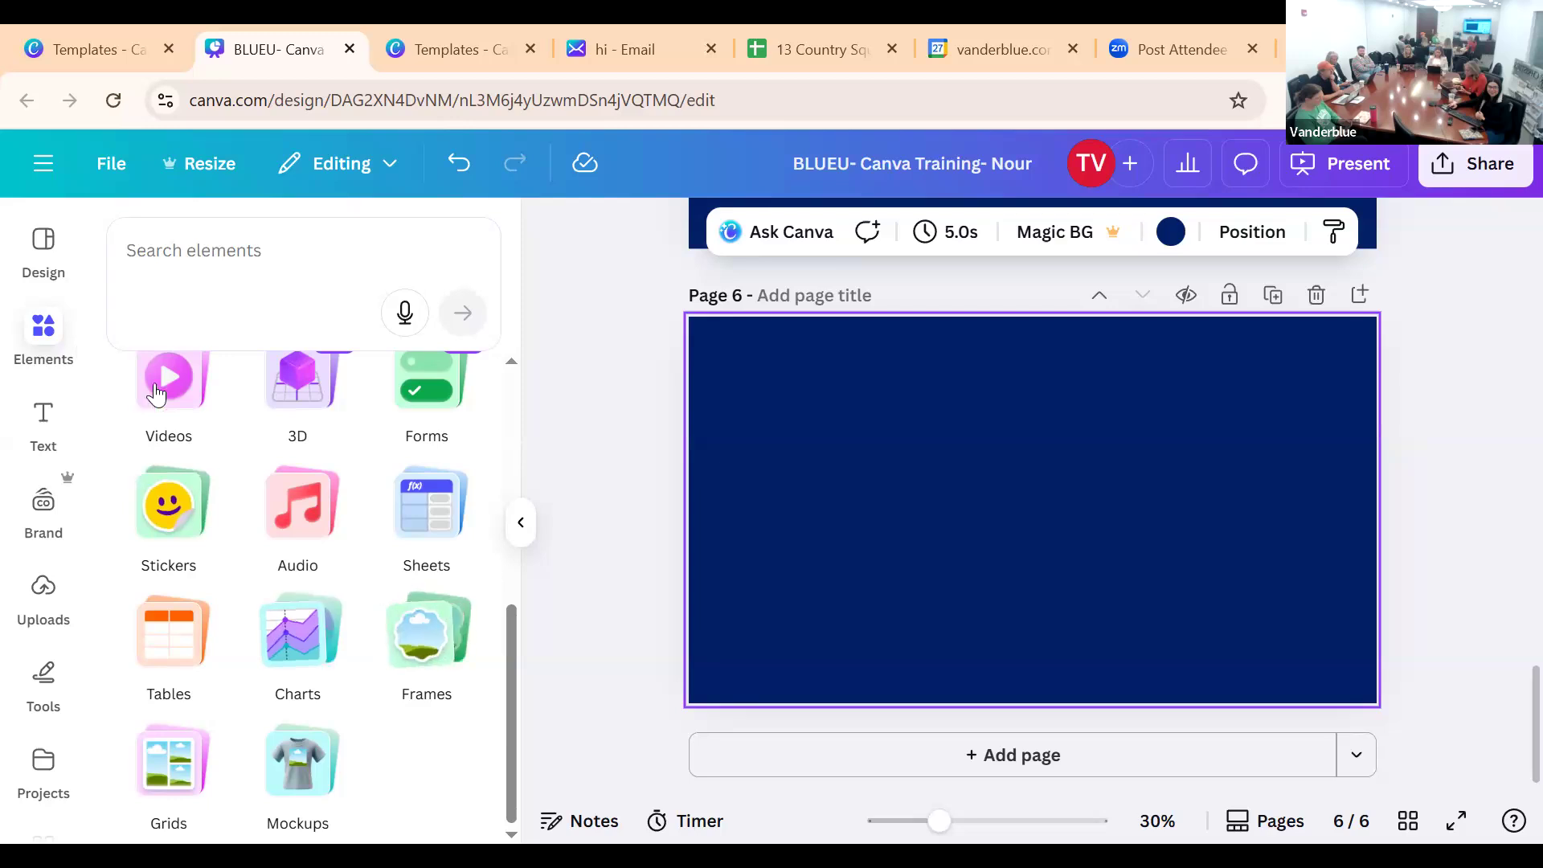
Clear the "real estate" template search and browse the full list of recently used templates
left_click(46, 261)
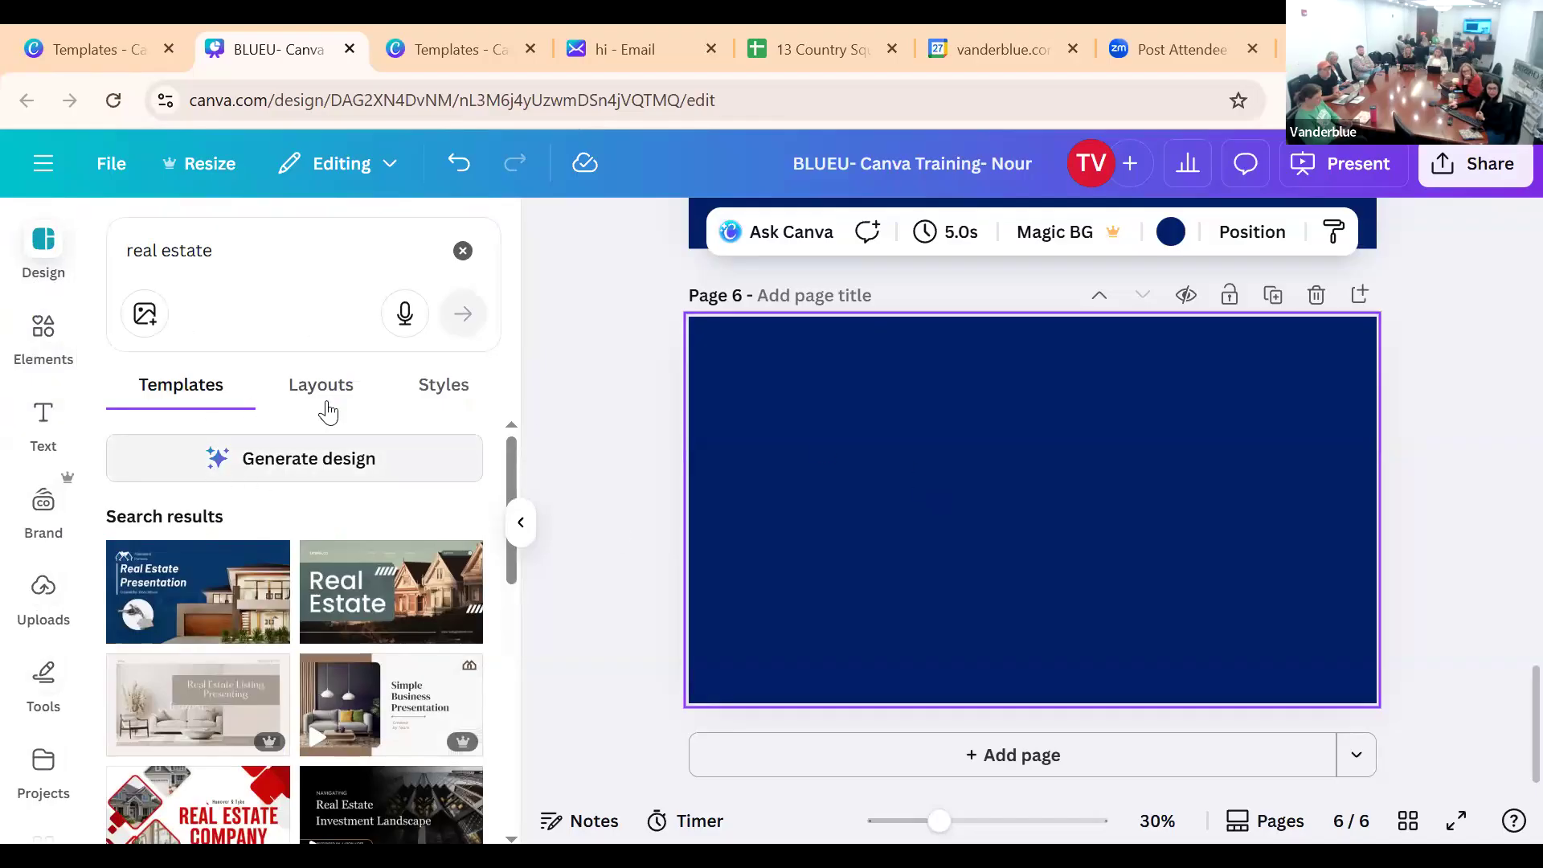
left_click(462, 267)
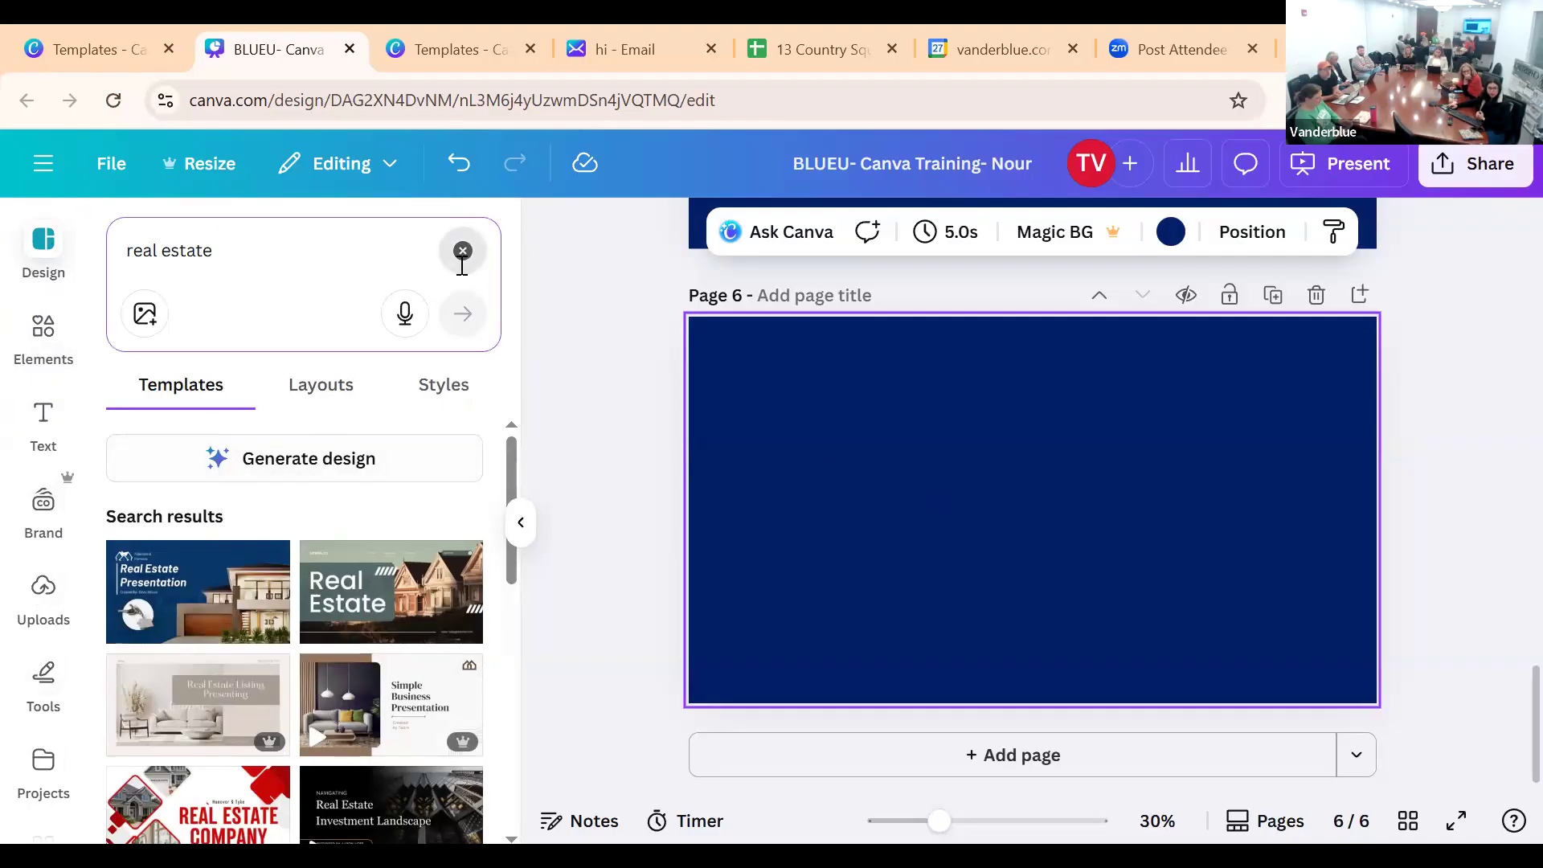
left_click(463, 252)
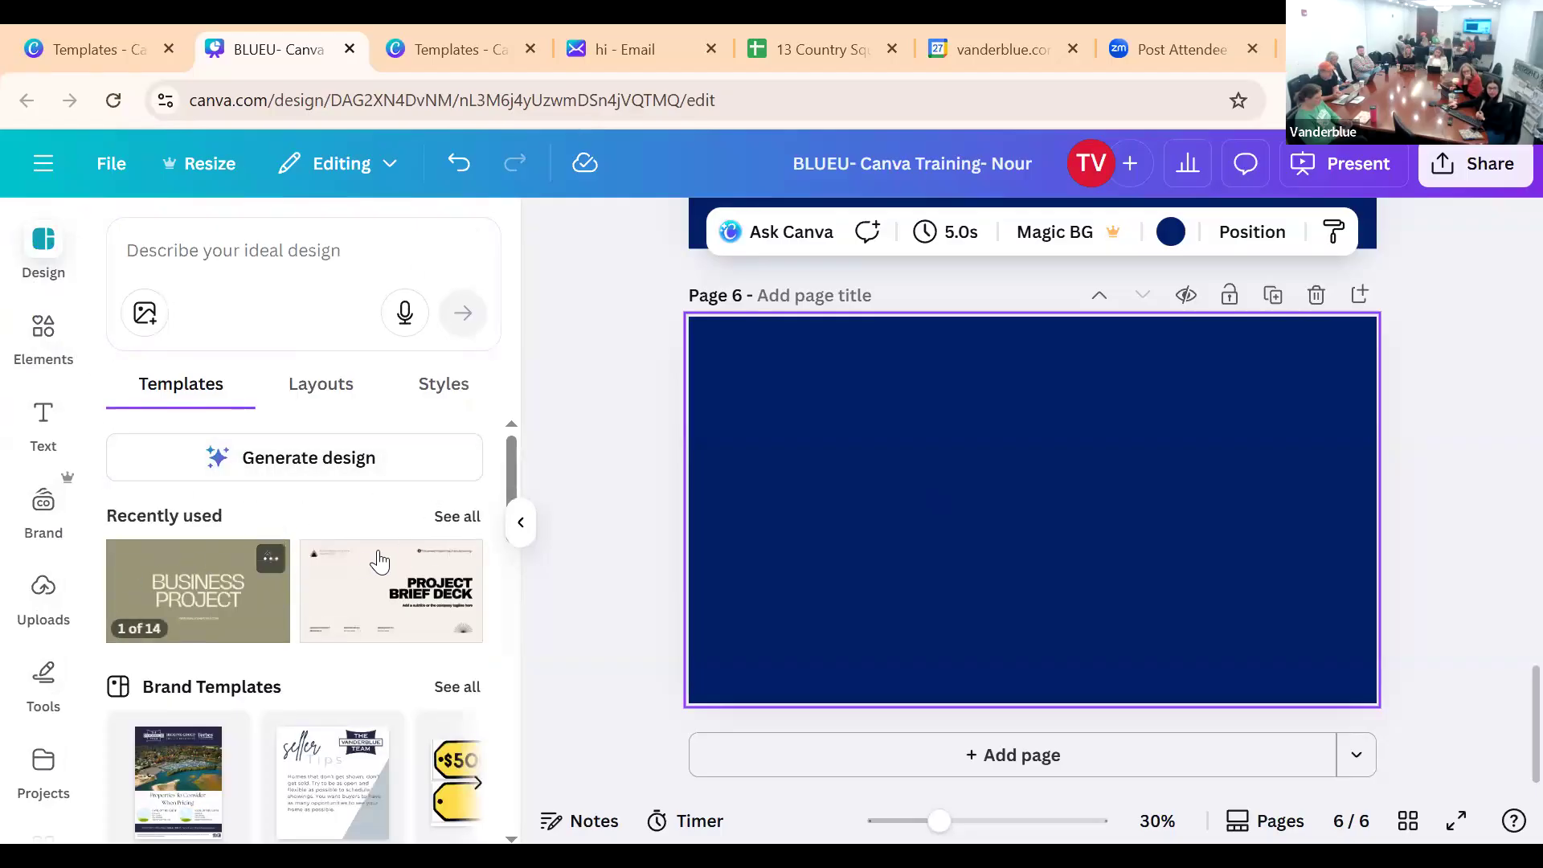
left_click(457, 516)
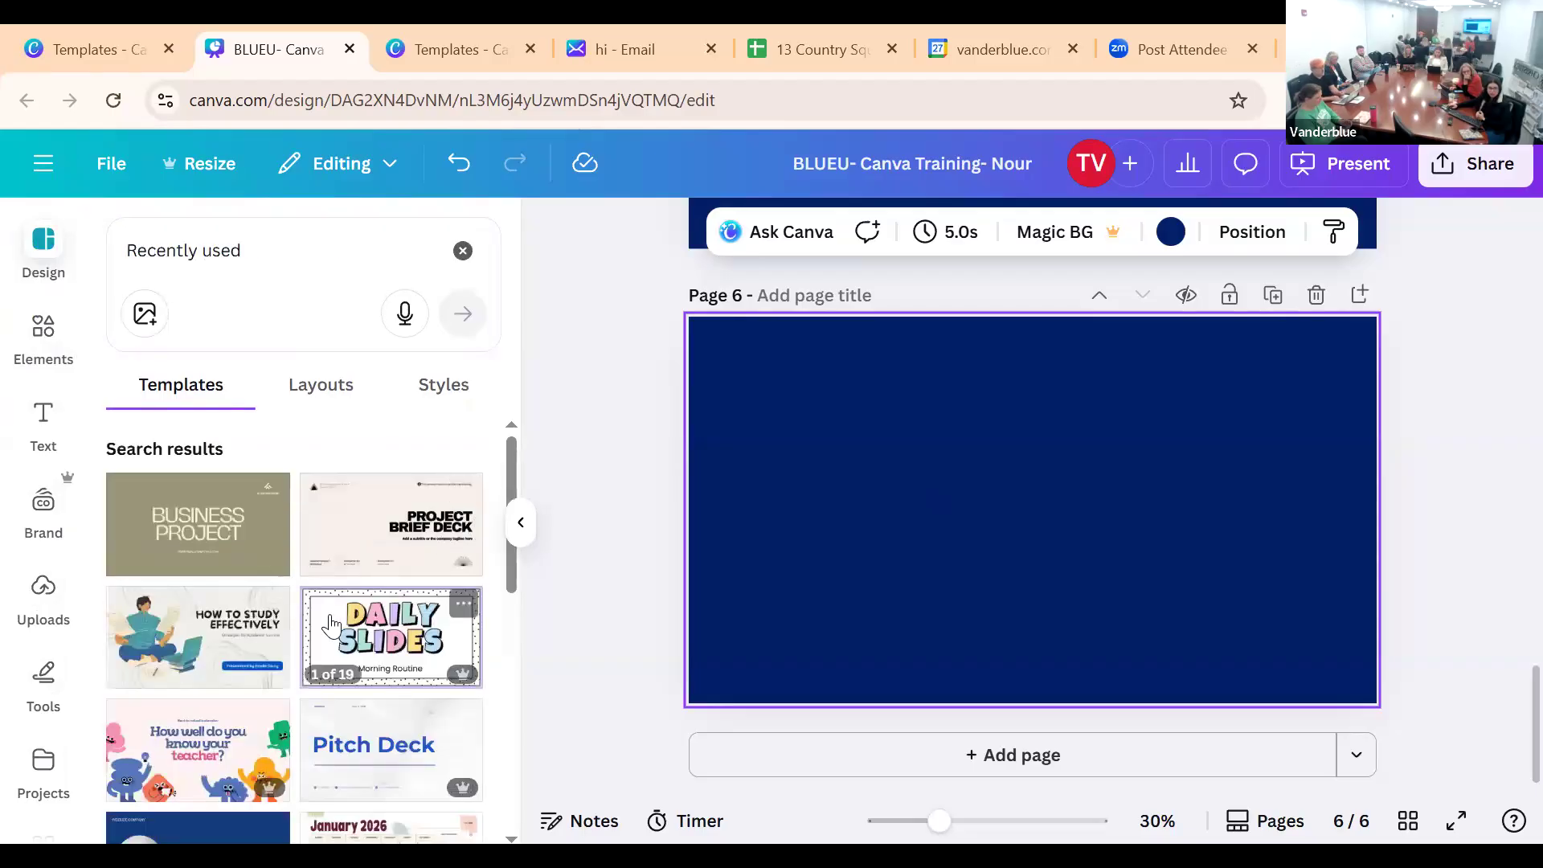
scroll(334, 613, "down", 3)
scroll(336, 613, "up", 3)
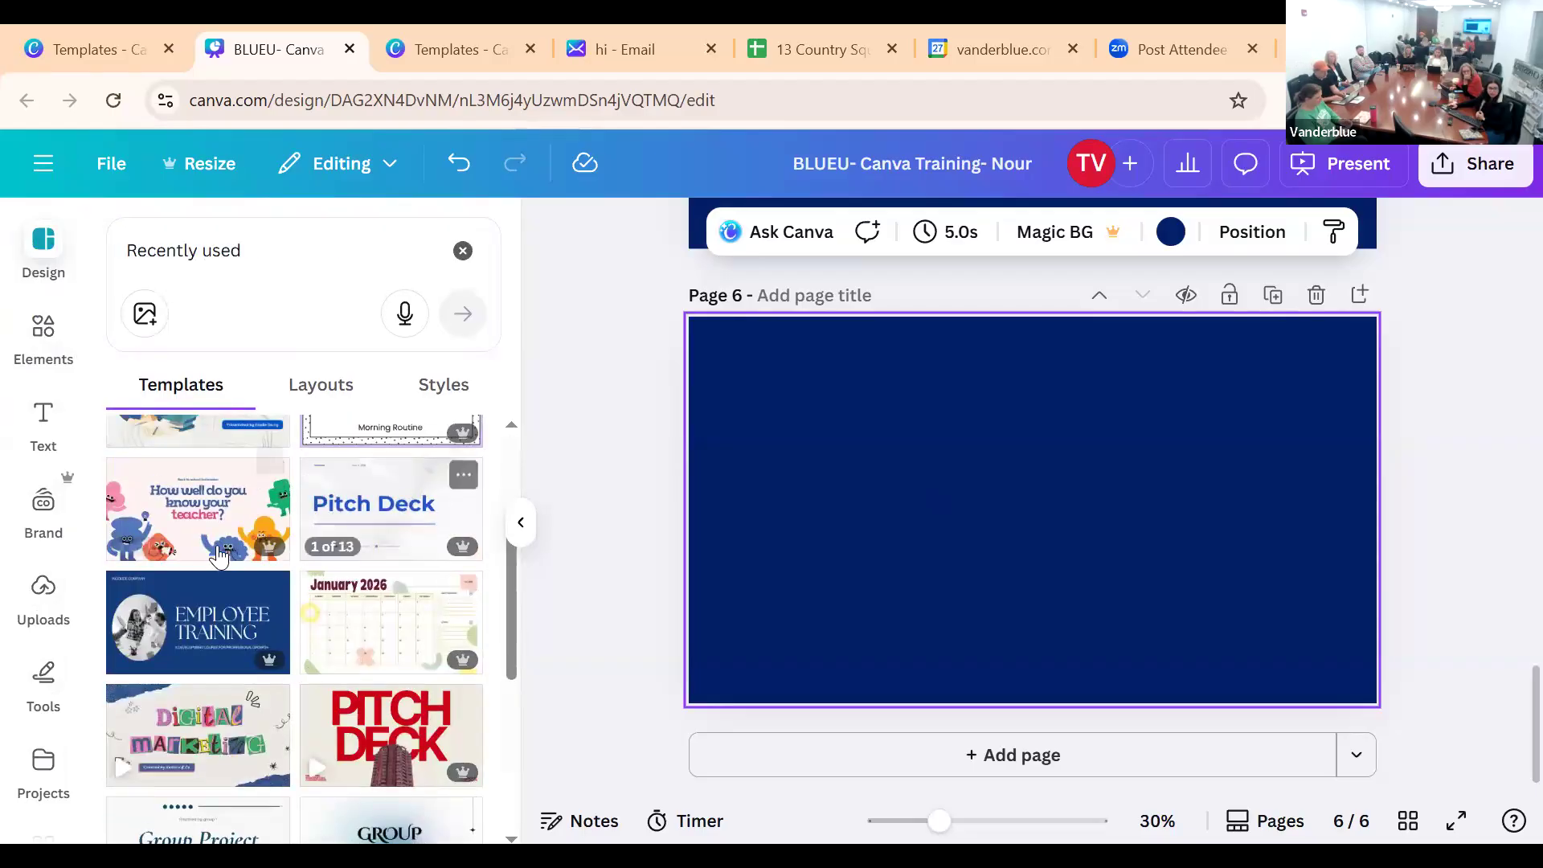
scroll(355, 666, "down", 10)
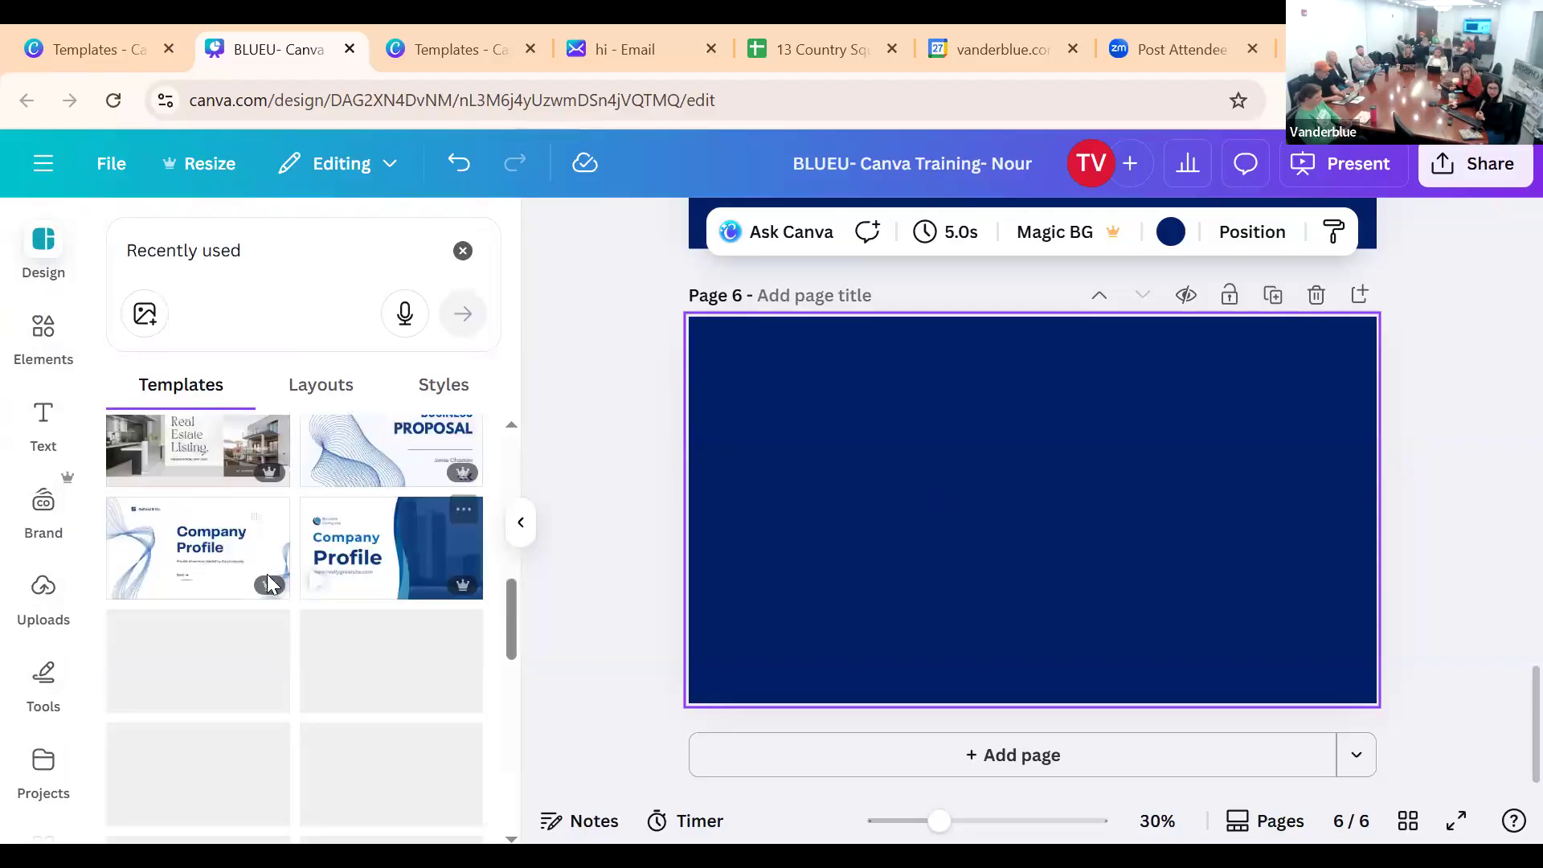
Add a circle from the recently used shapes to page 6 and move it to the page's upper-left area
left_click(44, 352)
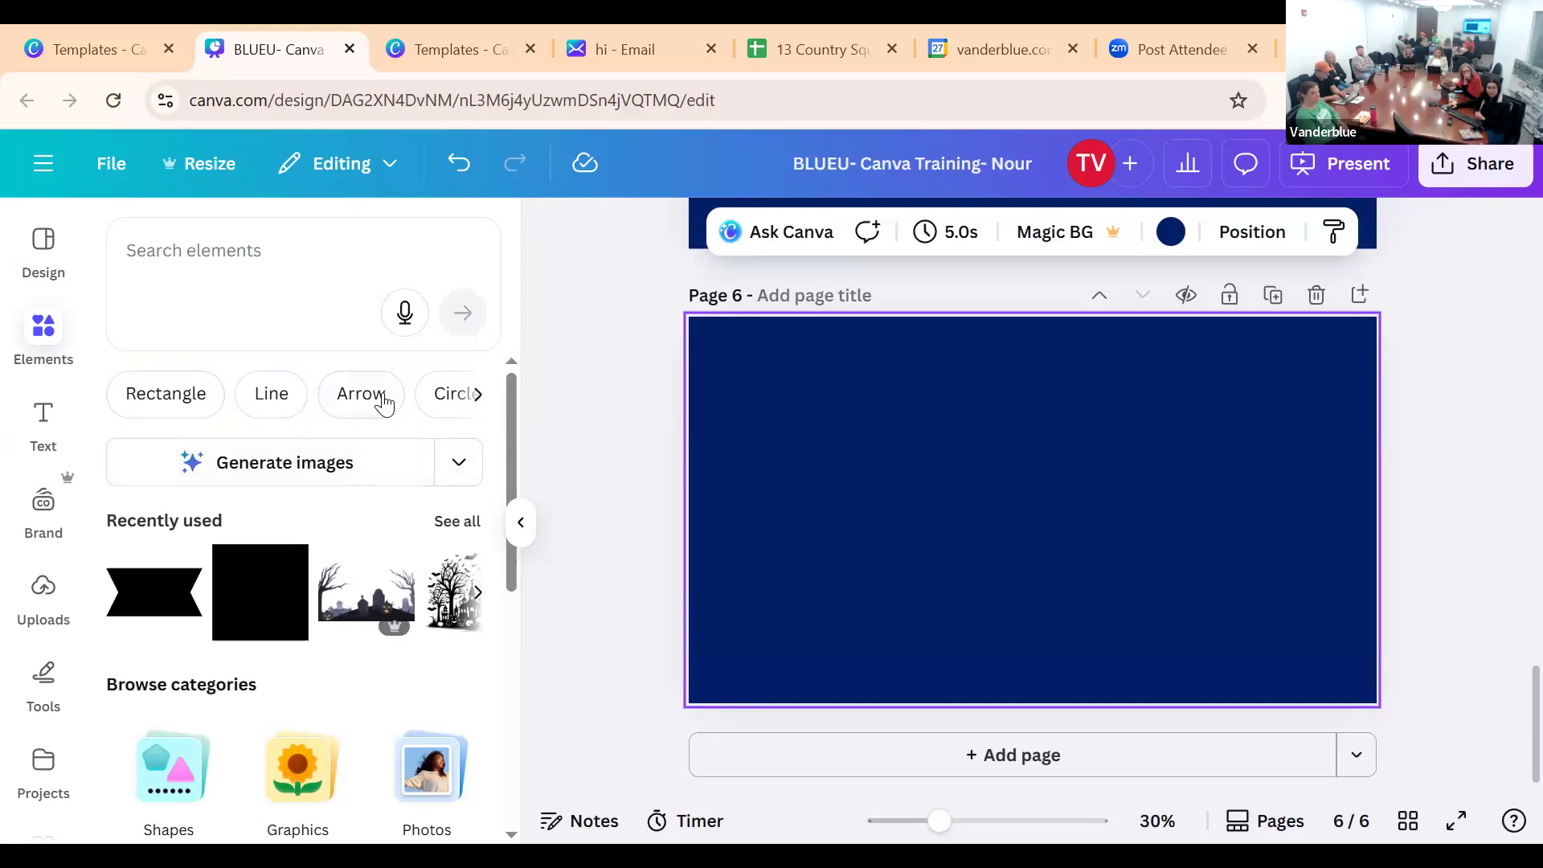
scroll(344, 544, "down", 3)
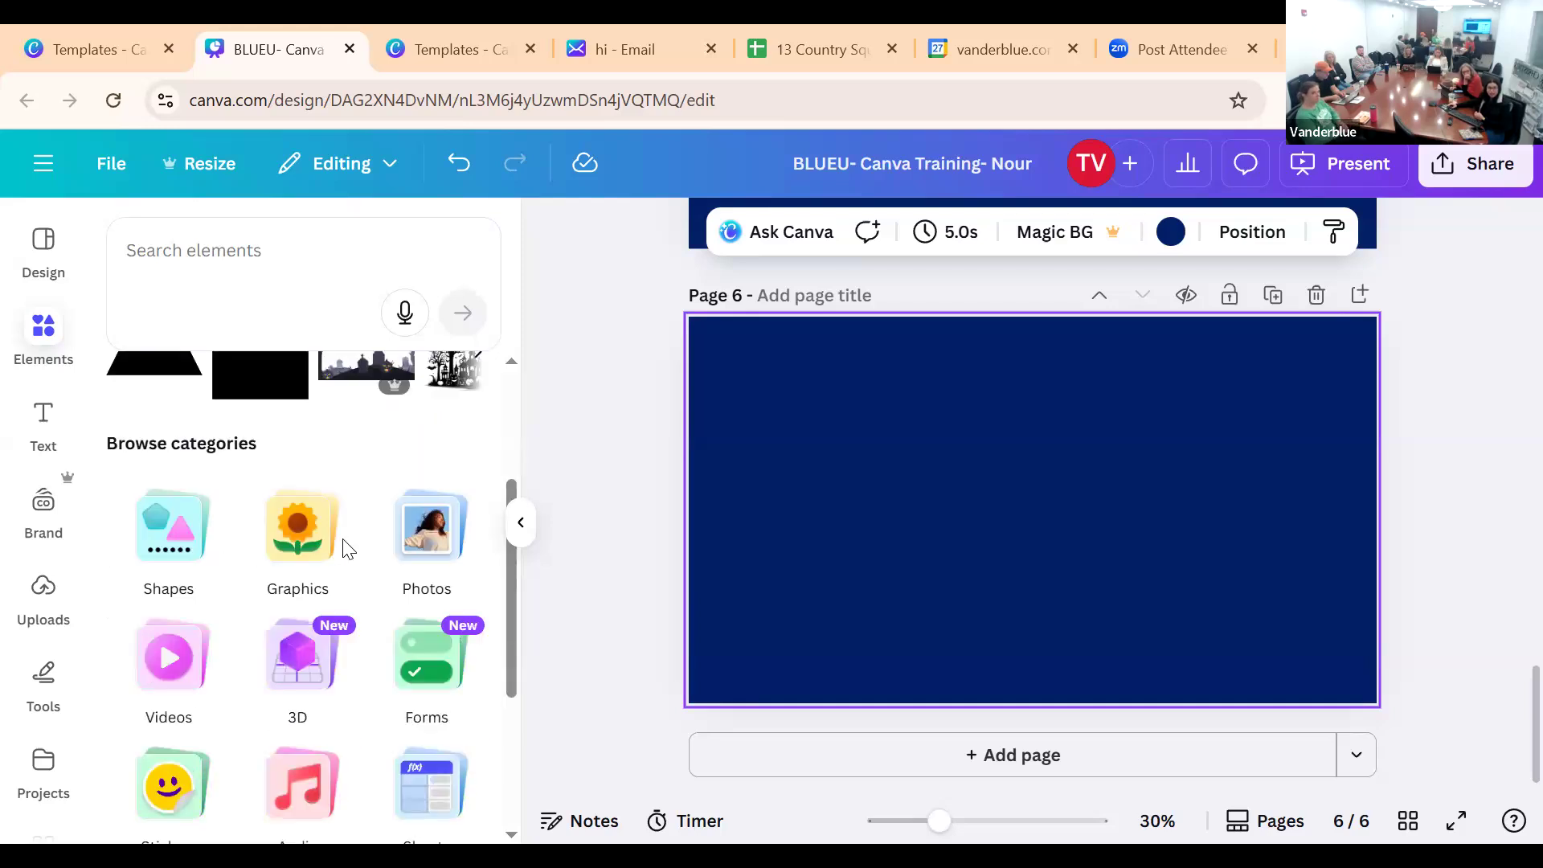
left_click(175, 516)
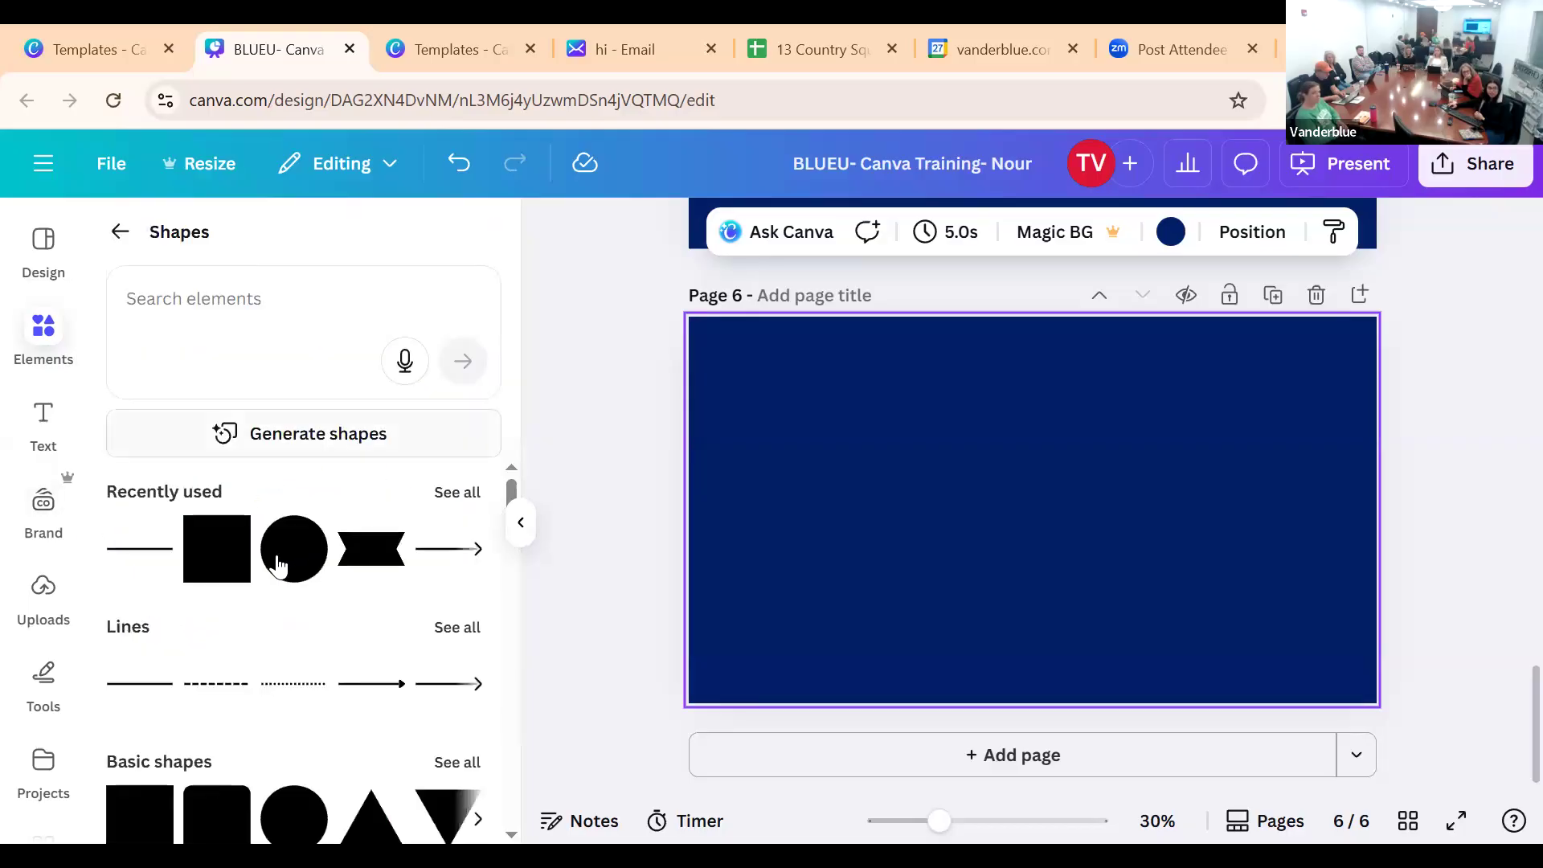
left_click(276, 565)
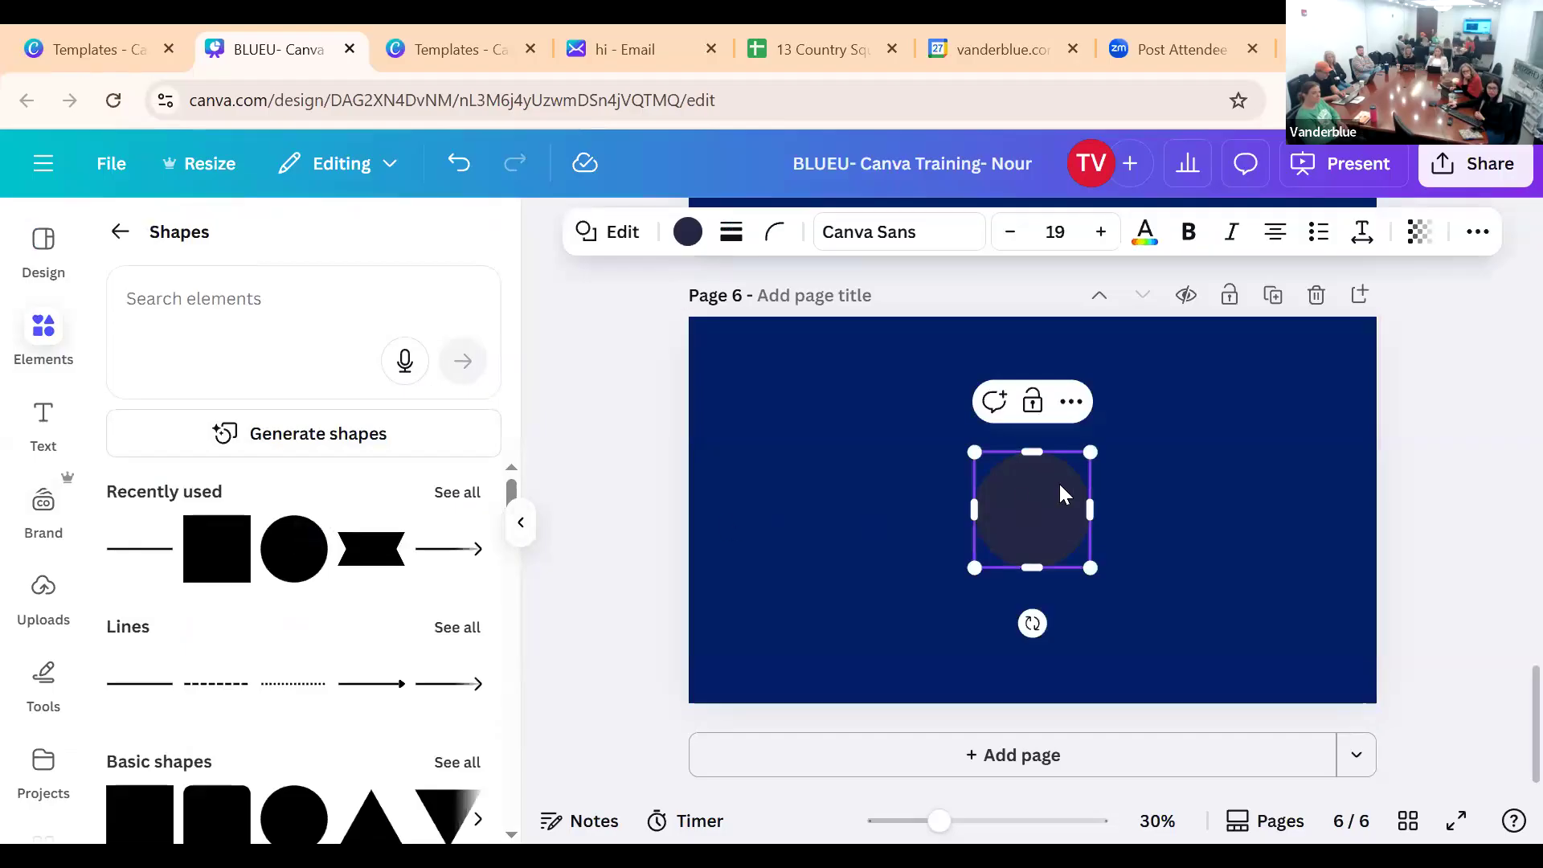
left_click_drag(992, 447, 892, 369)
Change the background color of page 6 to white
left_click(1097, 362)
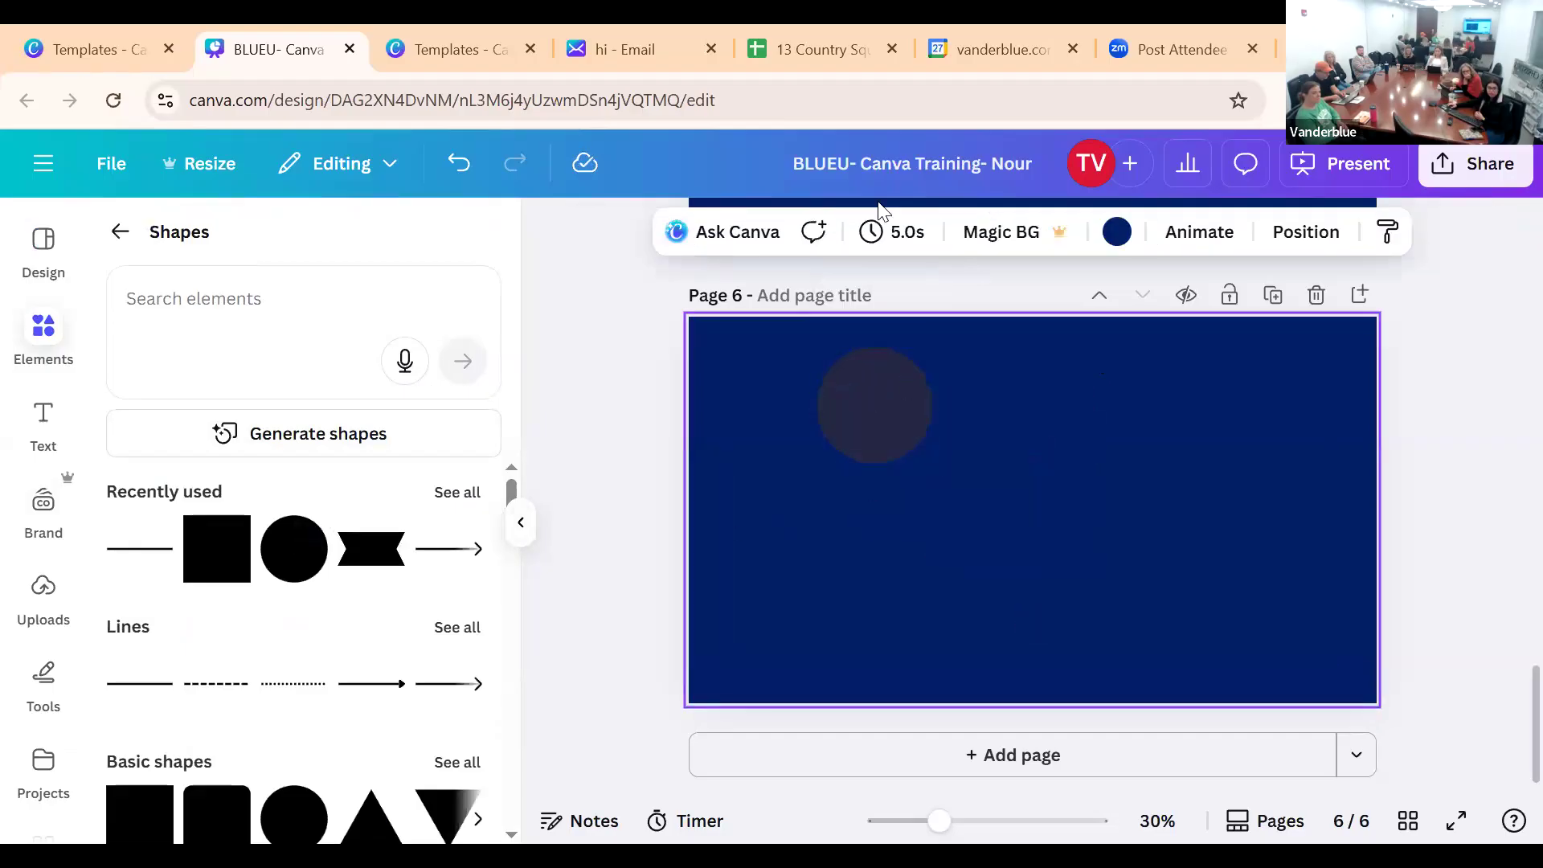
left_click(1119, 234)
left_click(241, 685)
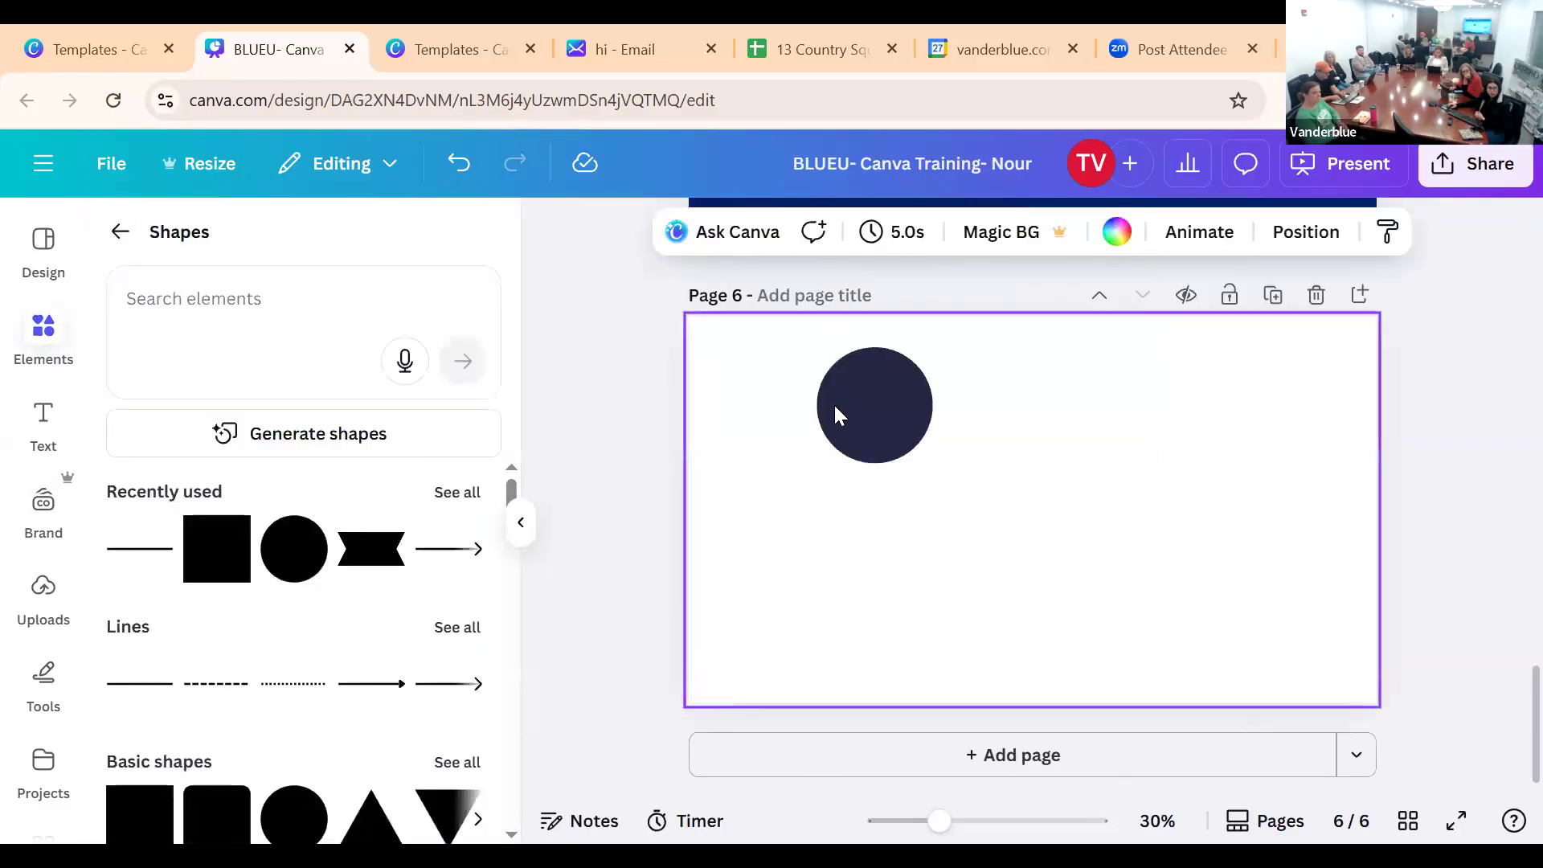
Enter the text "Vanderblue" inside the circle, clear it again, and deselect the circle
left_click(884, 408)
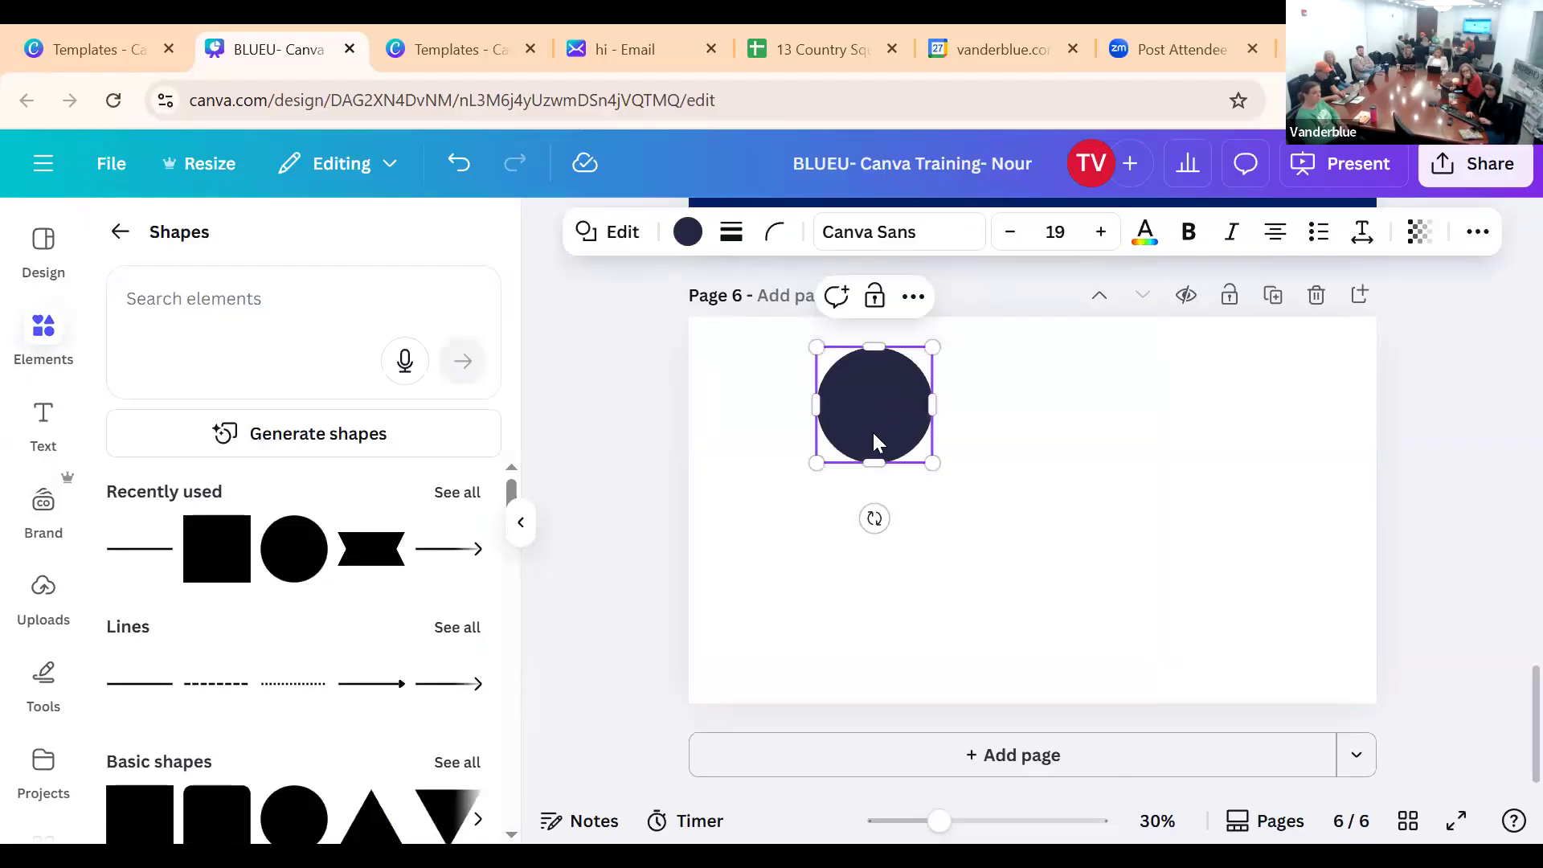
type("vanderblue")
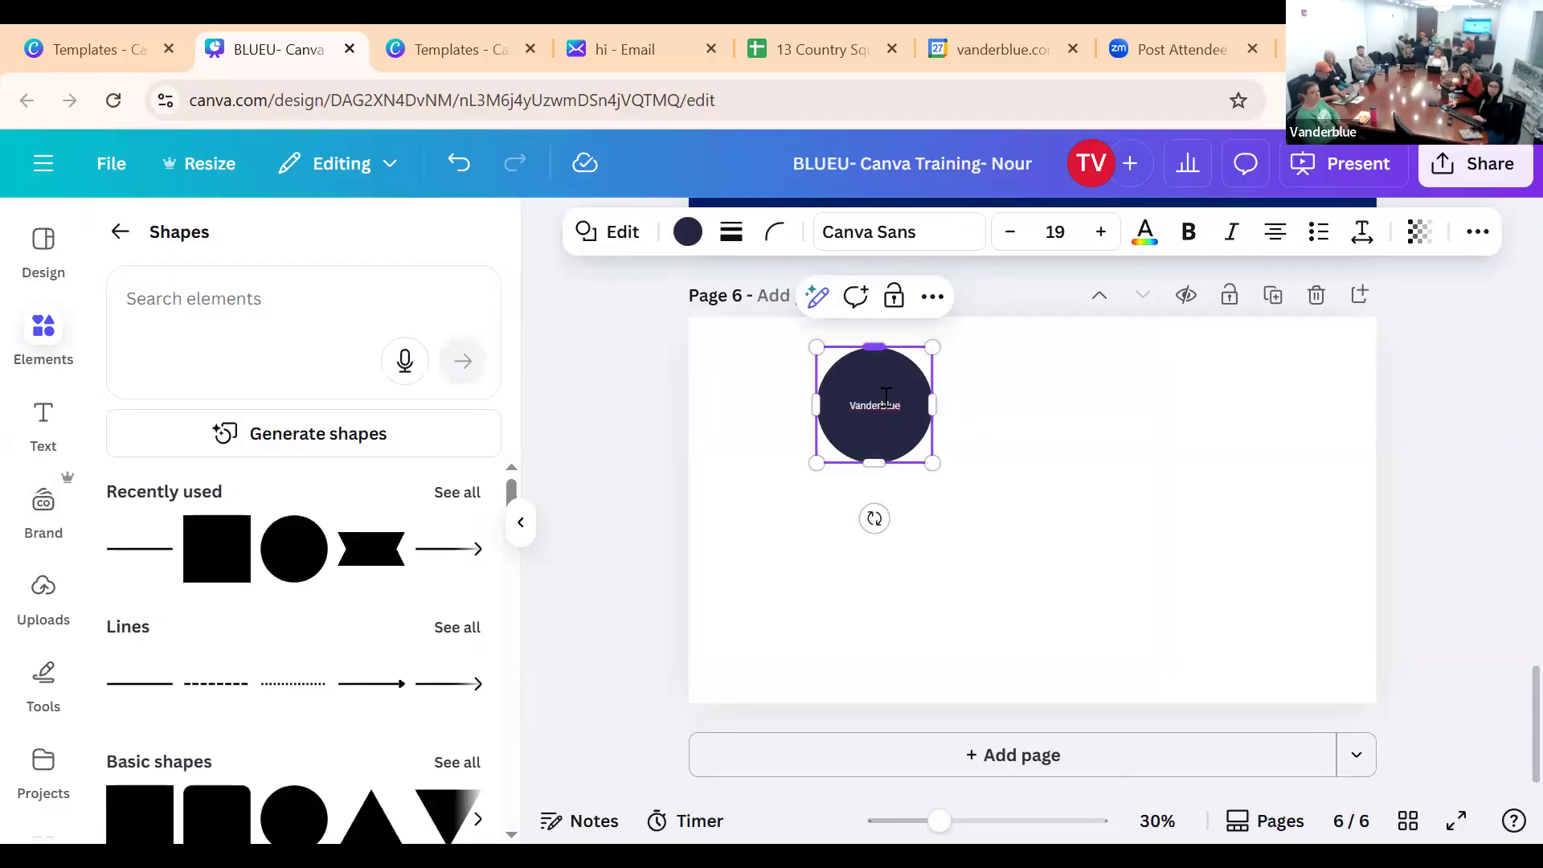
type("e")
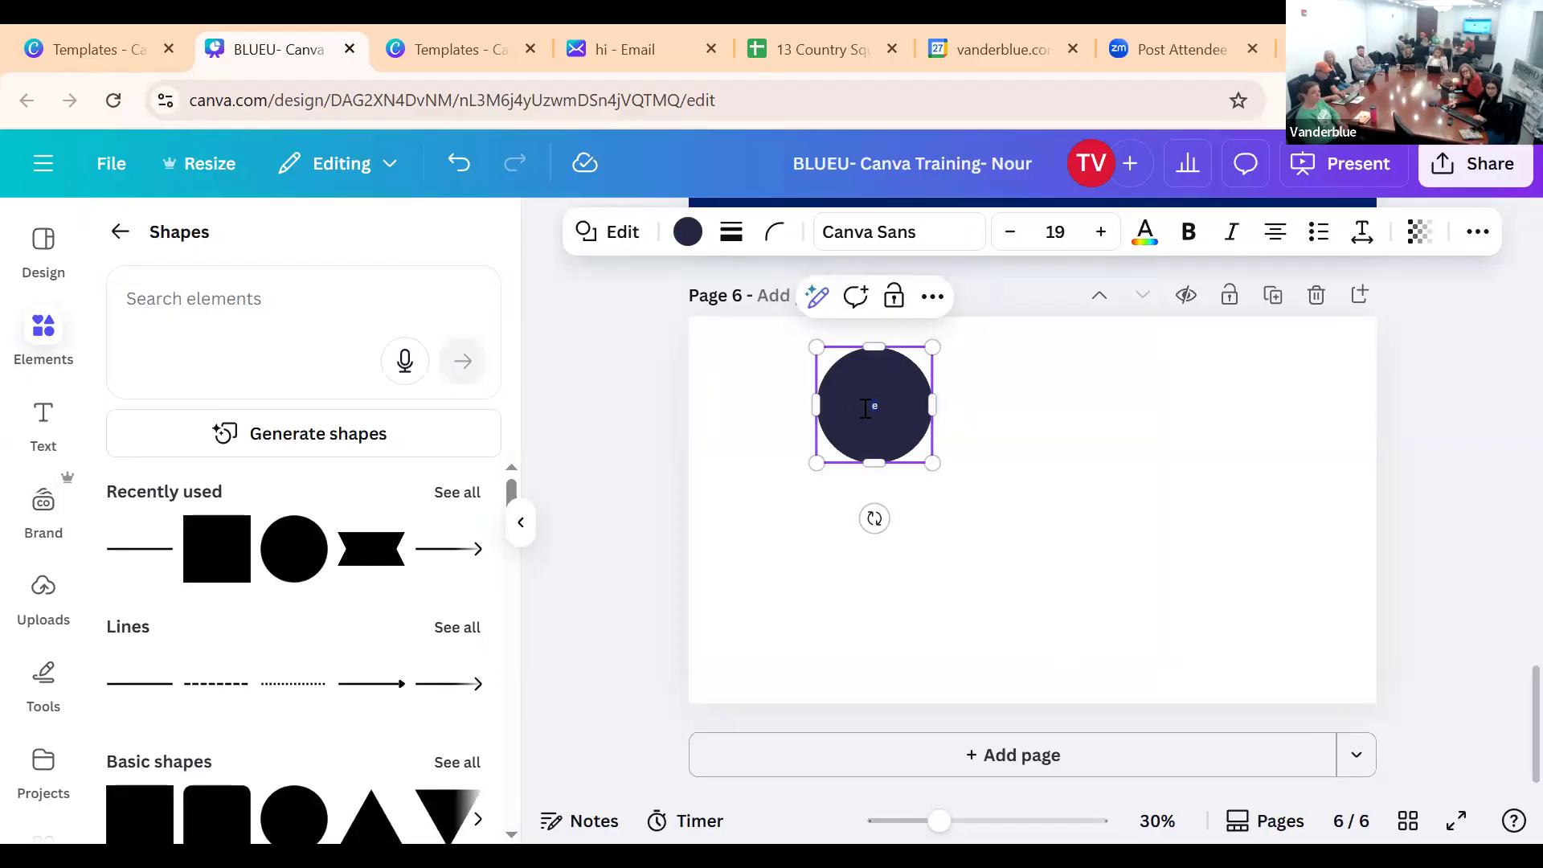
left_click(1184, 471)
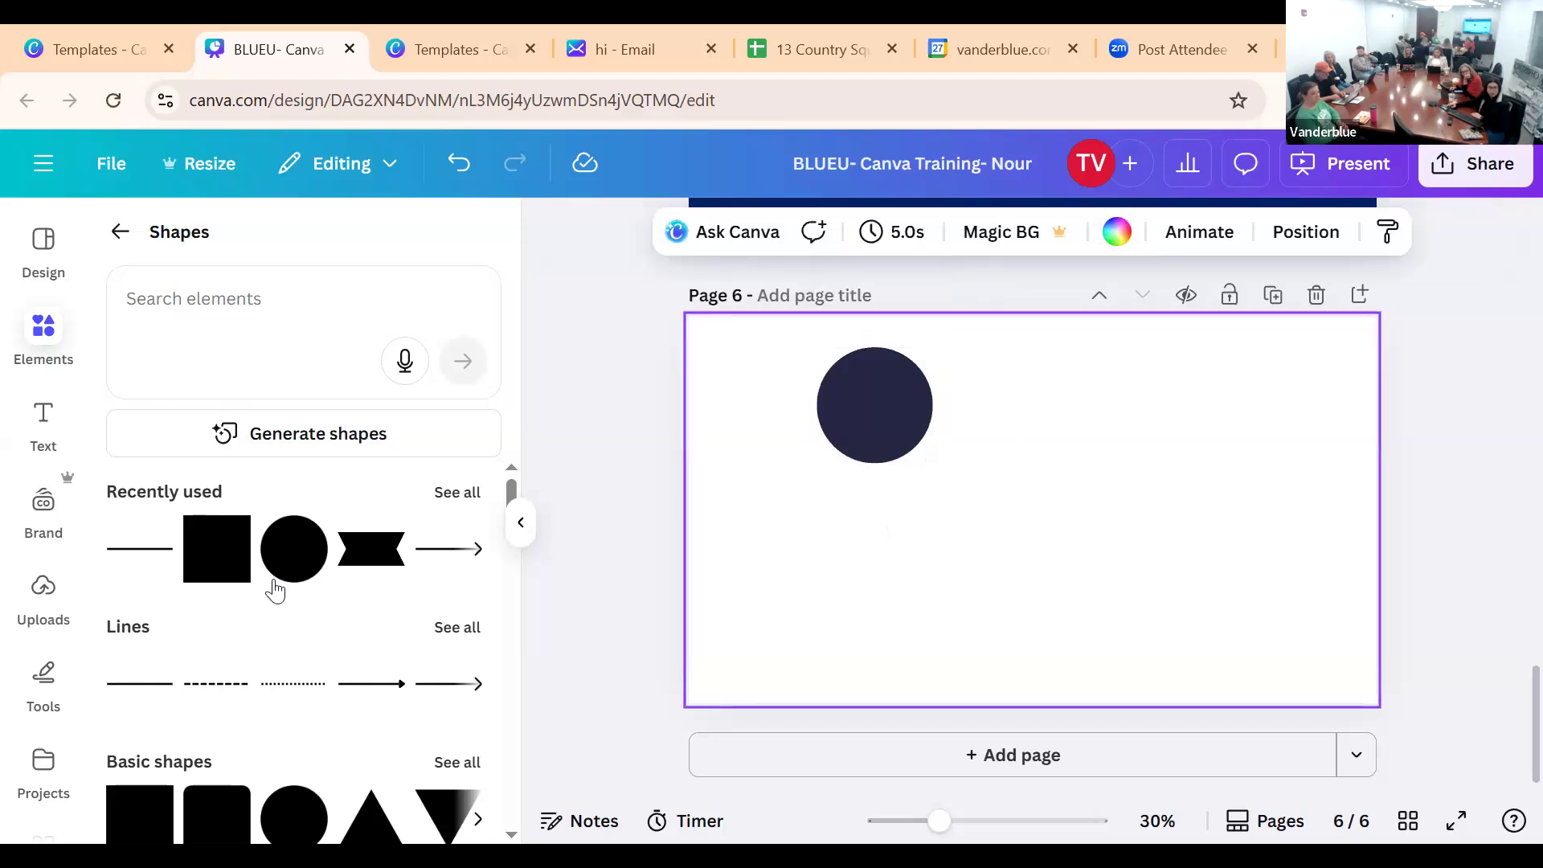
Browse the shape collections through to the abstract shapes, and examine the Graphics collections, including gradients, stickers and social media
scroll(283, 592, "down", 4)
scroll(269, 558, "down", 12)
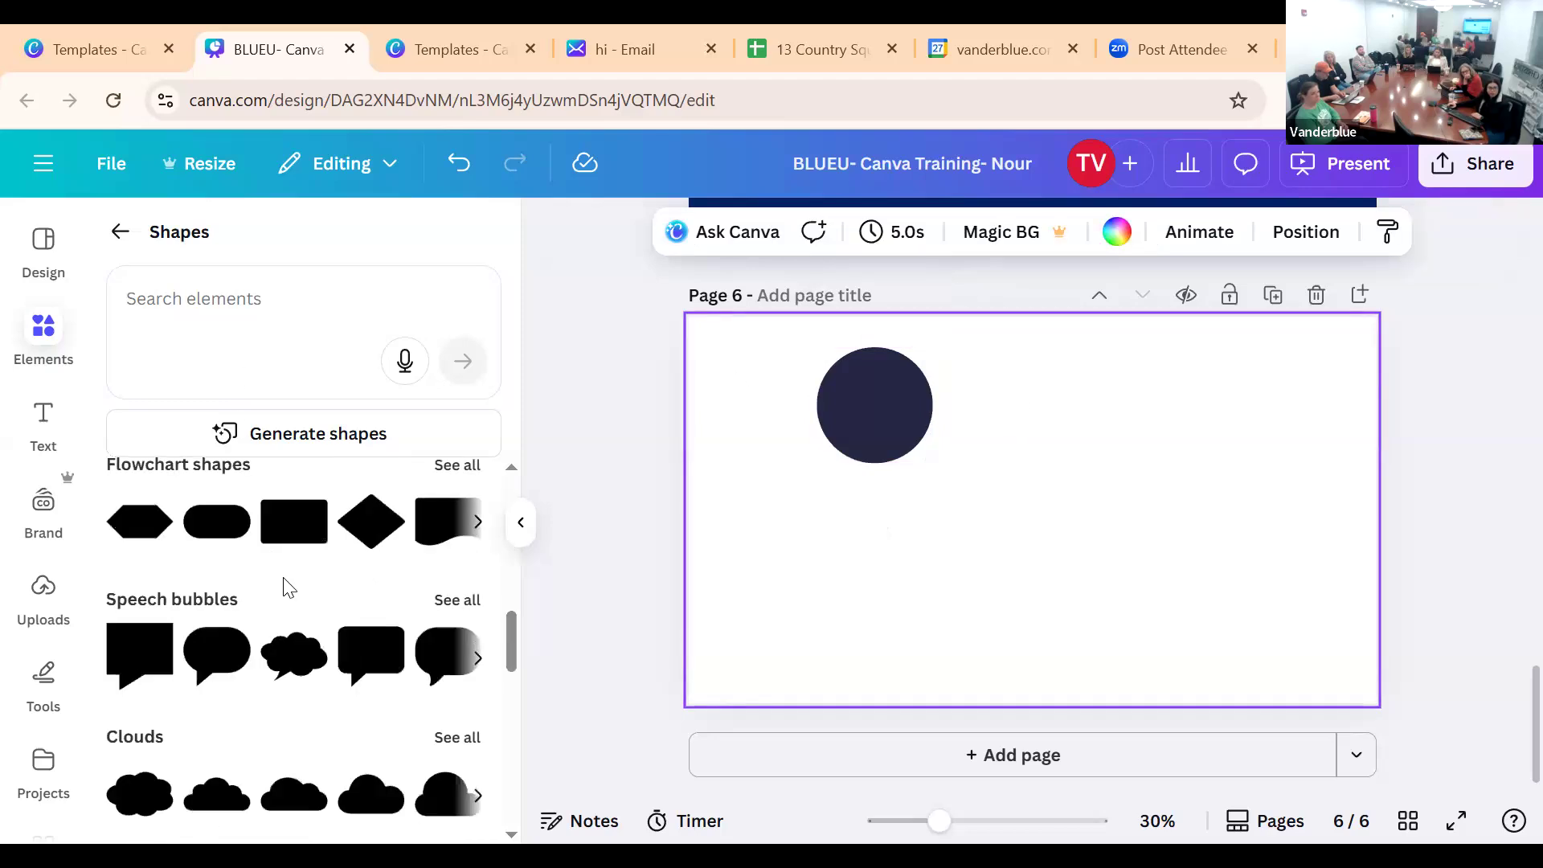
scroll(371, 602, "down", 3)
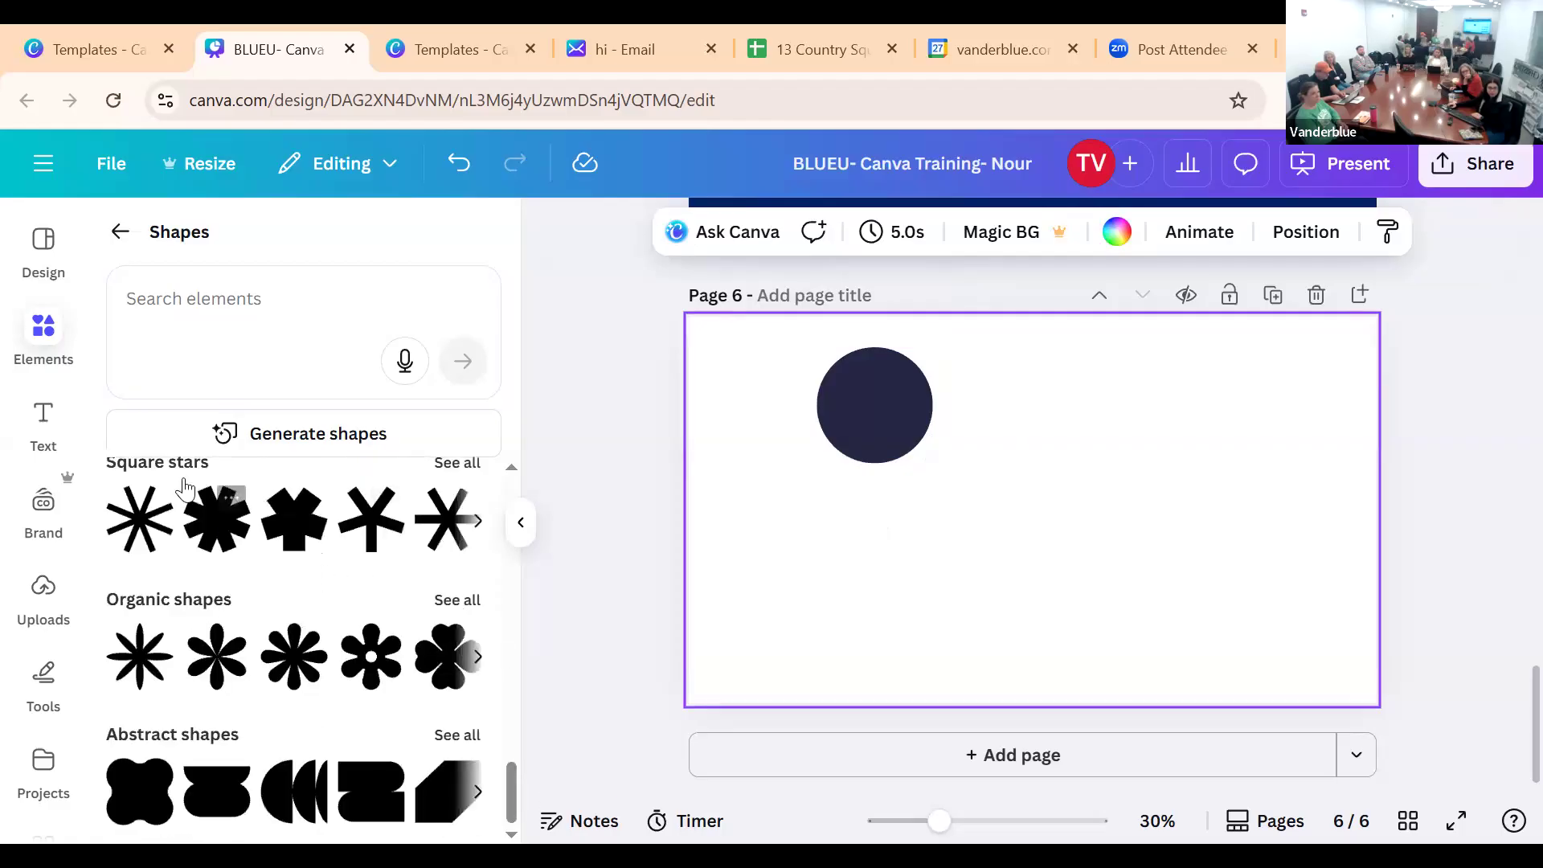
left_click(120, 231)
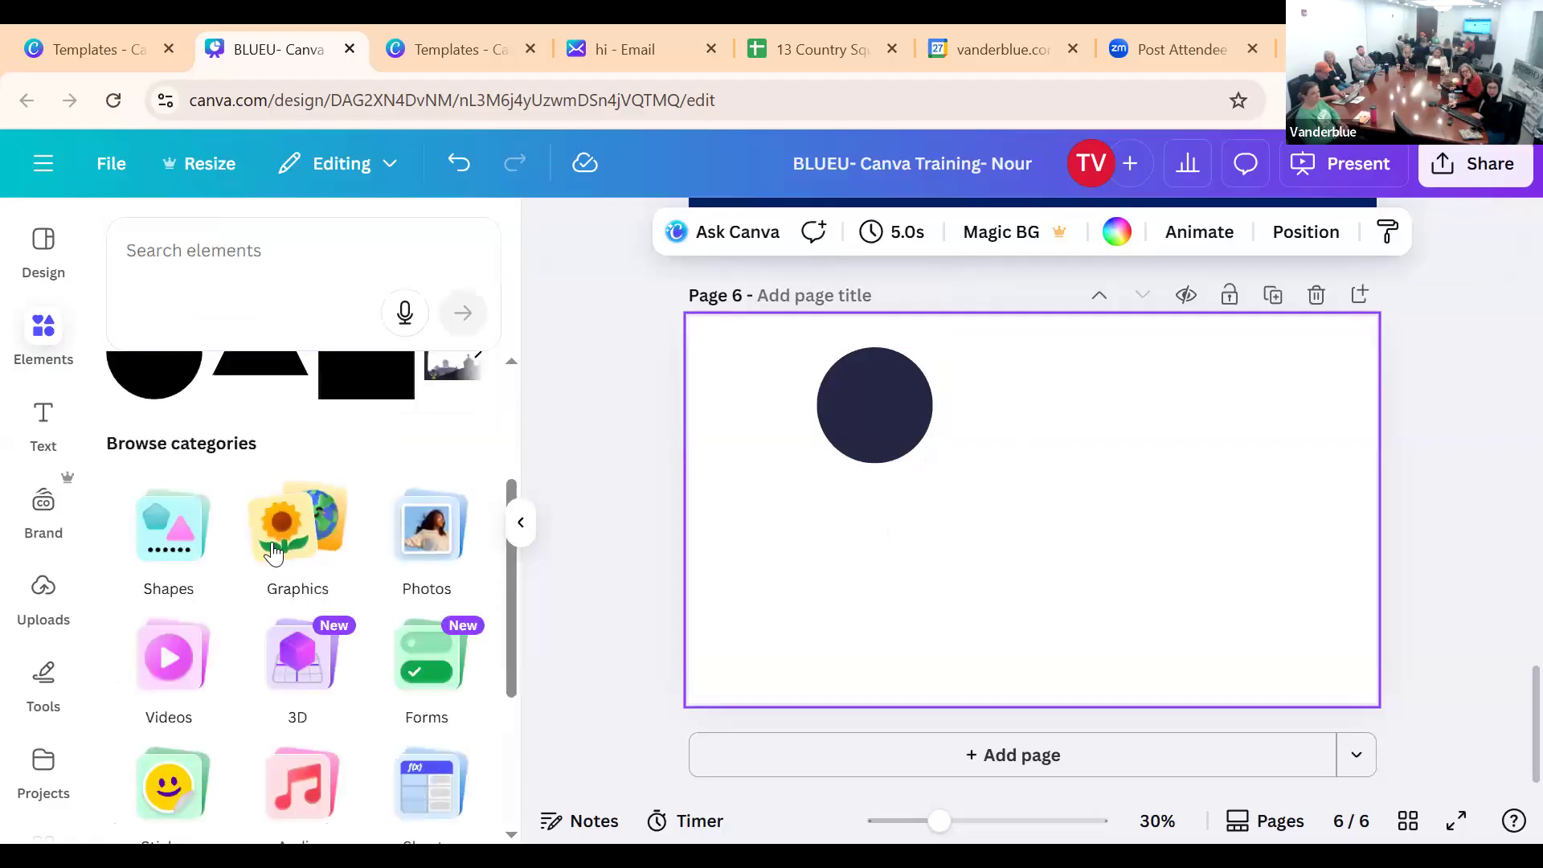
left_click(299, 521)
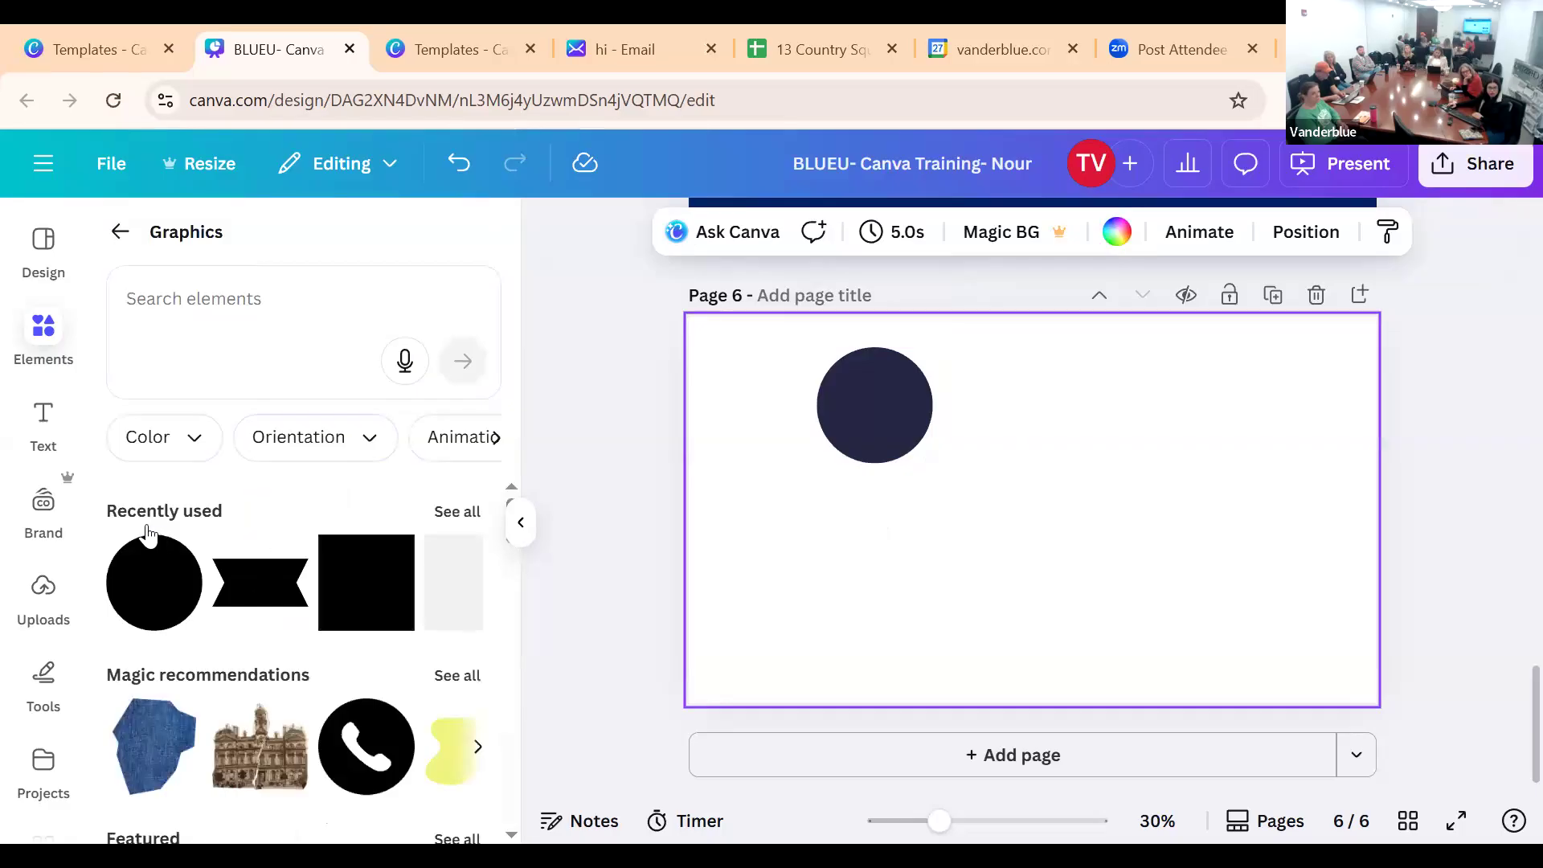
scroll(236, 612, "down", 7)
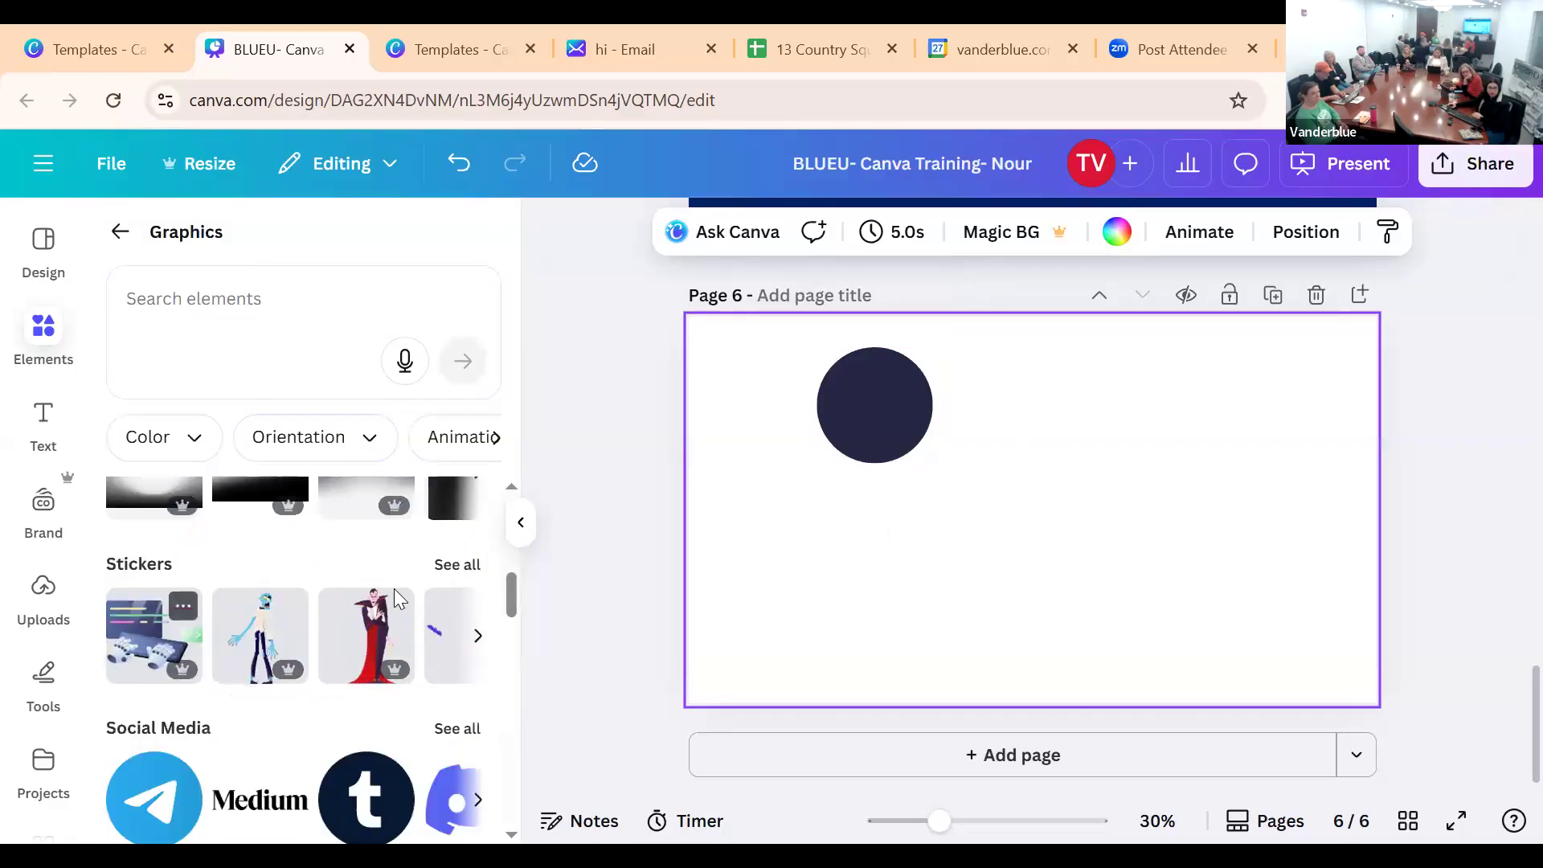
scroll(350, 622, "down", 5)
scroll(350, 622, "up", 12)
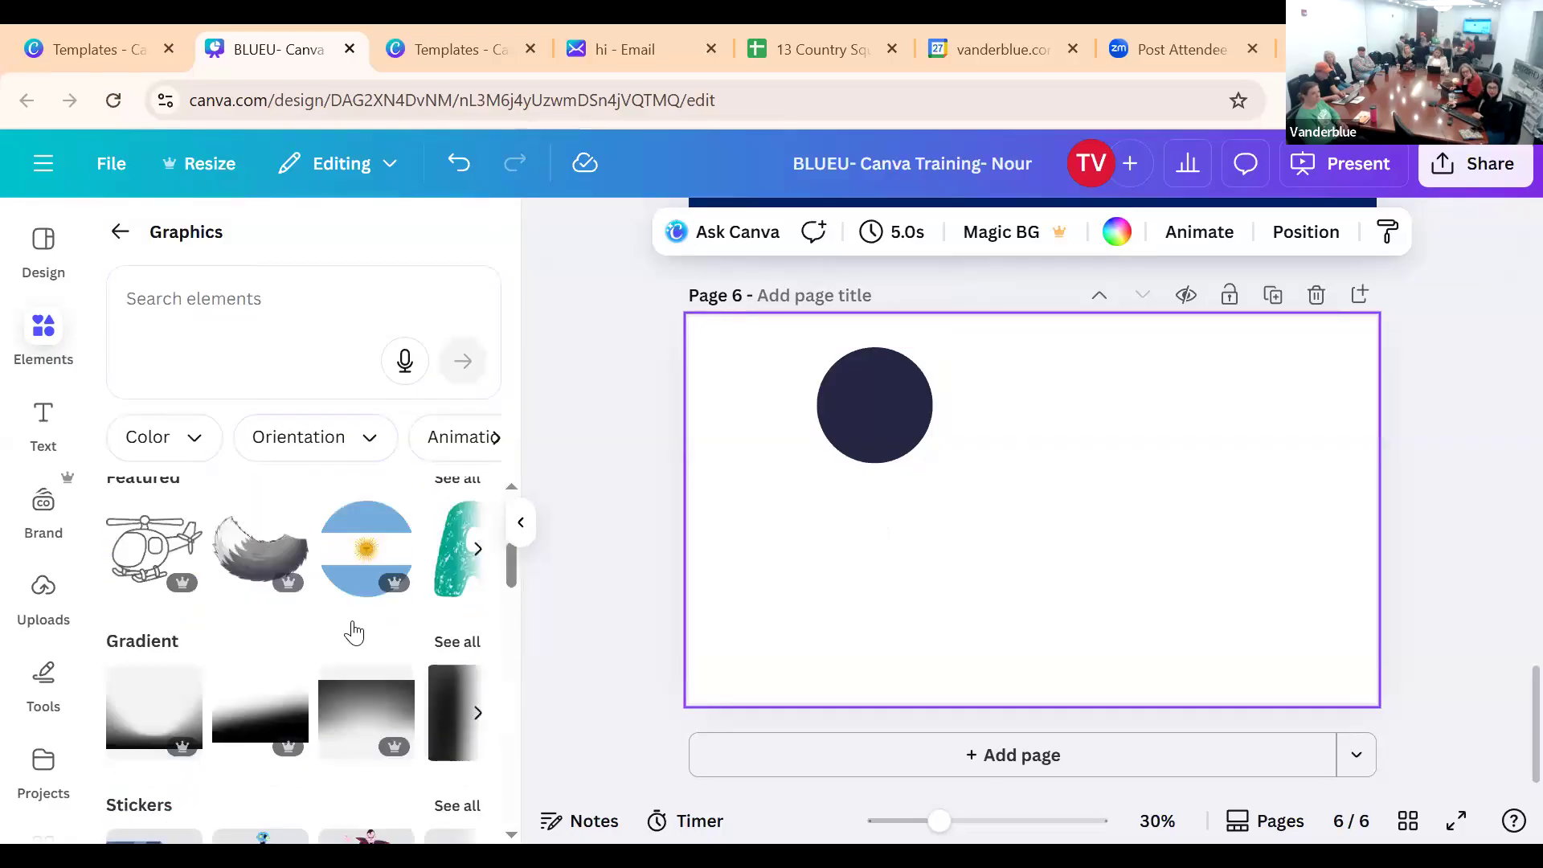
Search the graphics for "Halloween" and place the peeking mummy graphic against the circle's right edge on page 6
left_click(280, 297)
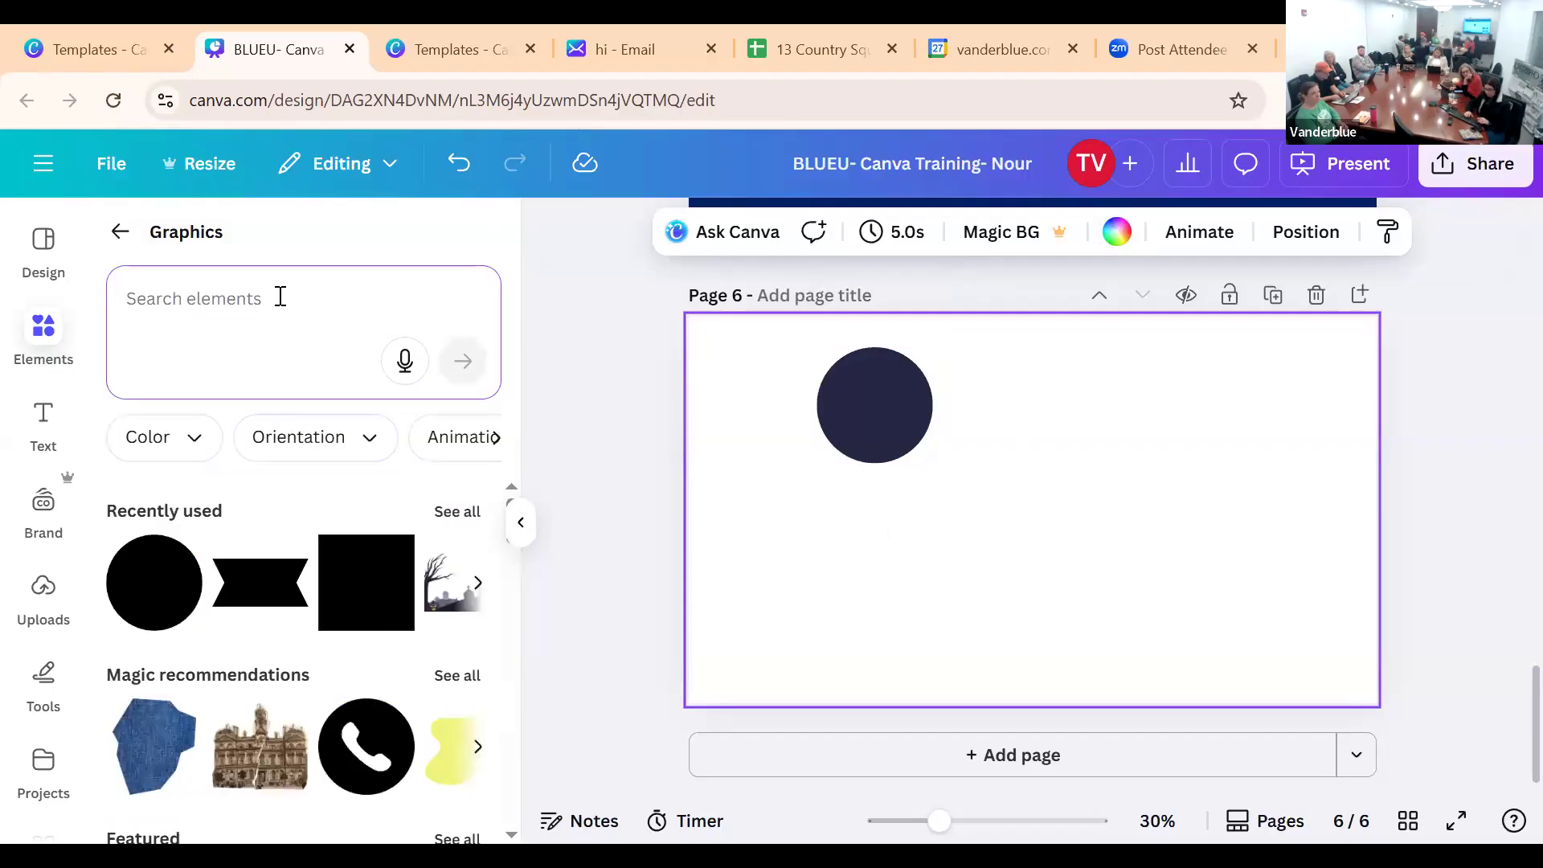
type("hallow")
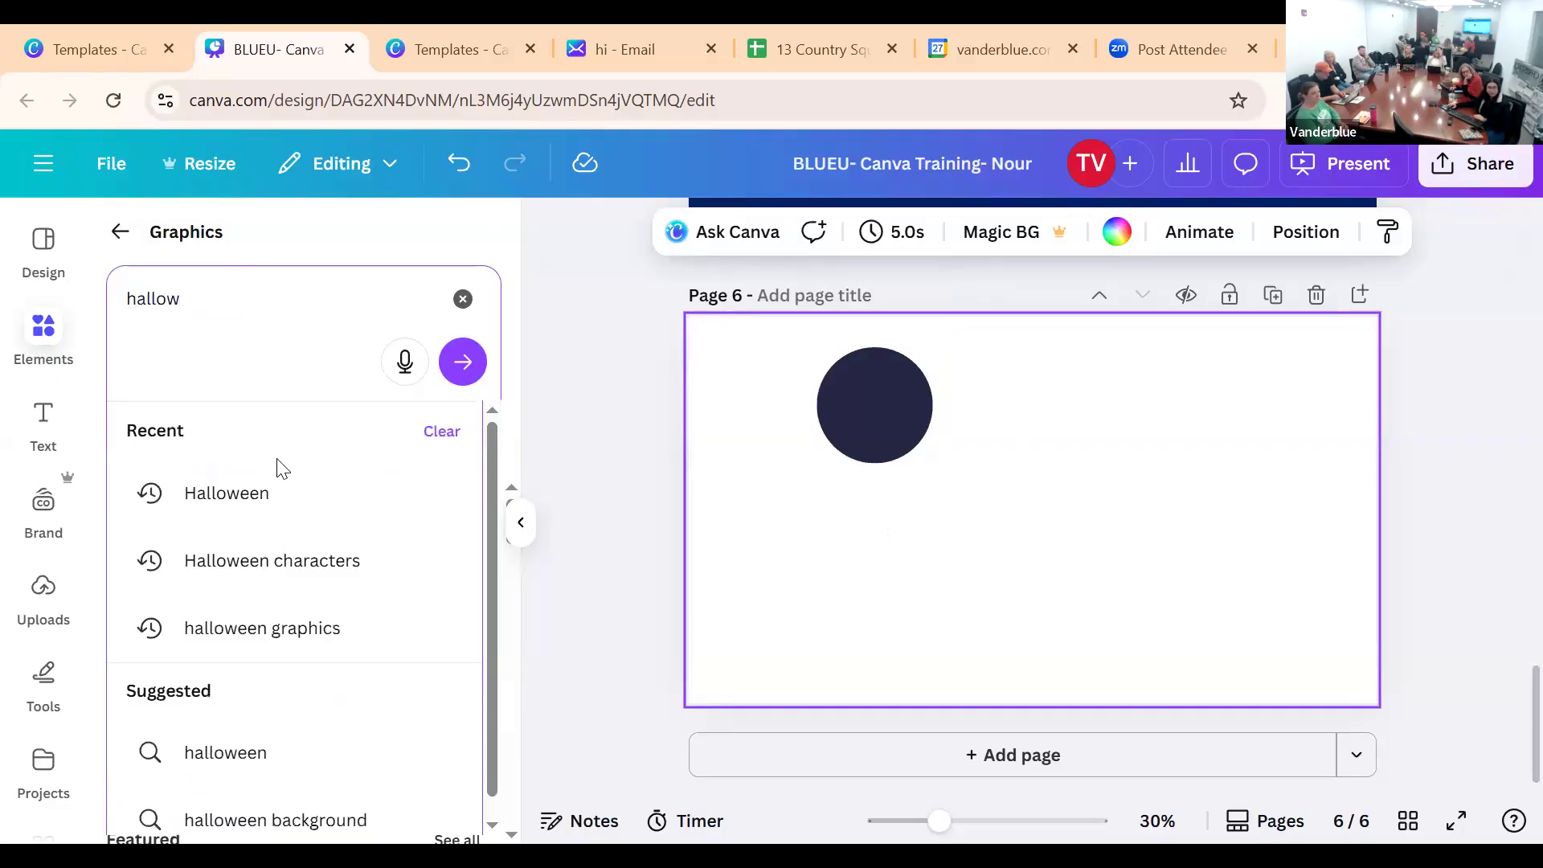
left_click(271, 502)
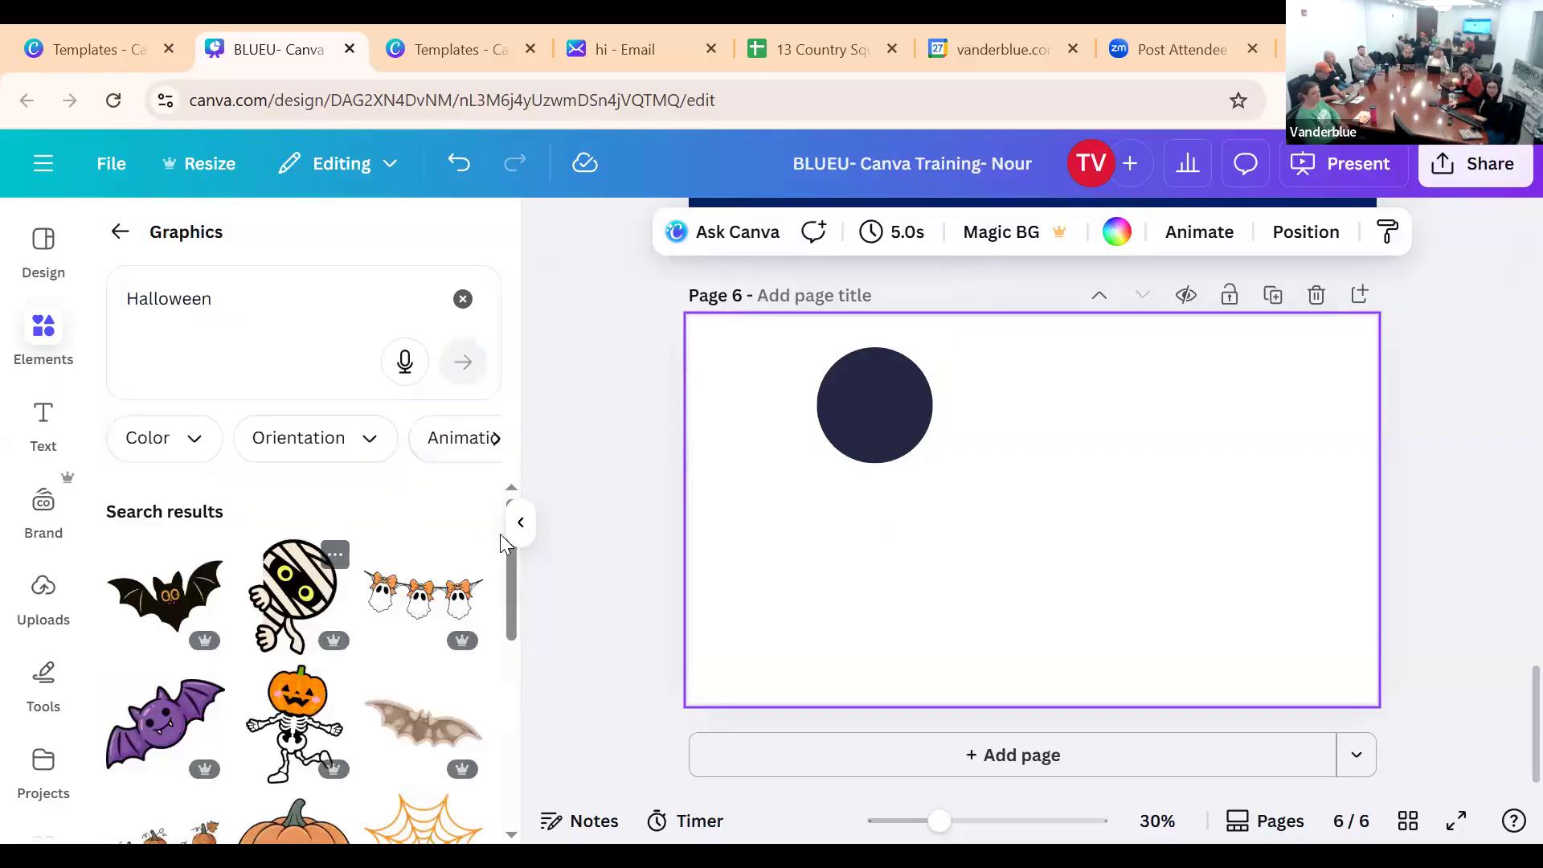
left_click(286, 579)
left_click_drag(1024, 476, 945, 356)
left_click(1117, 444)
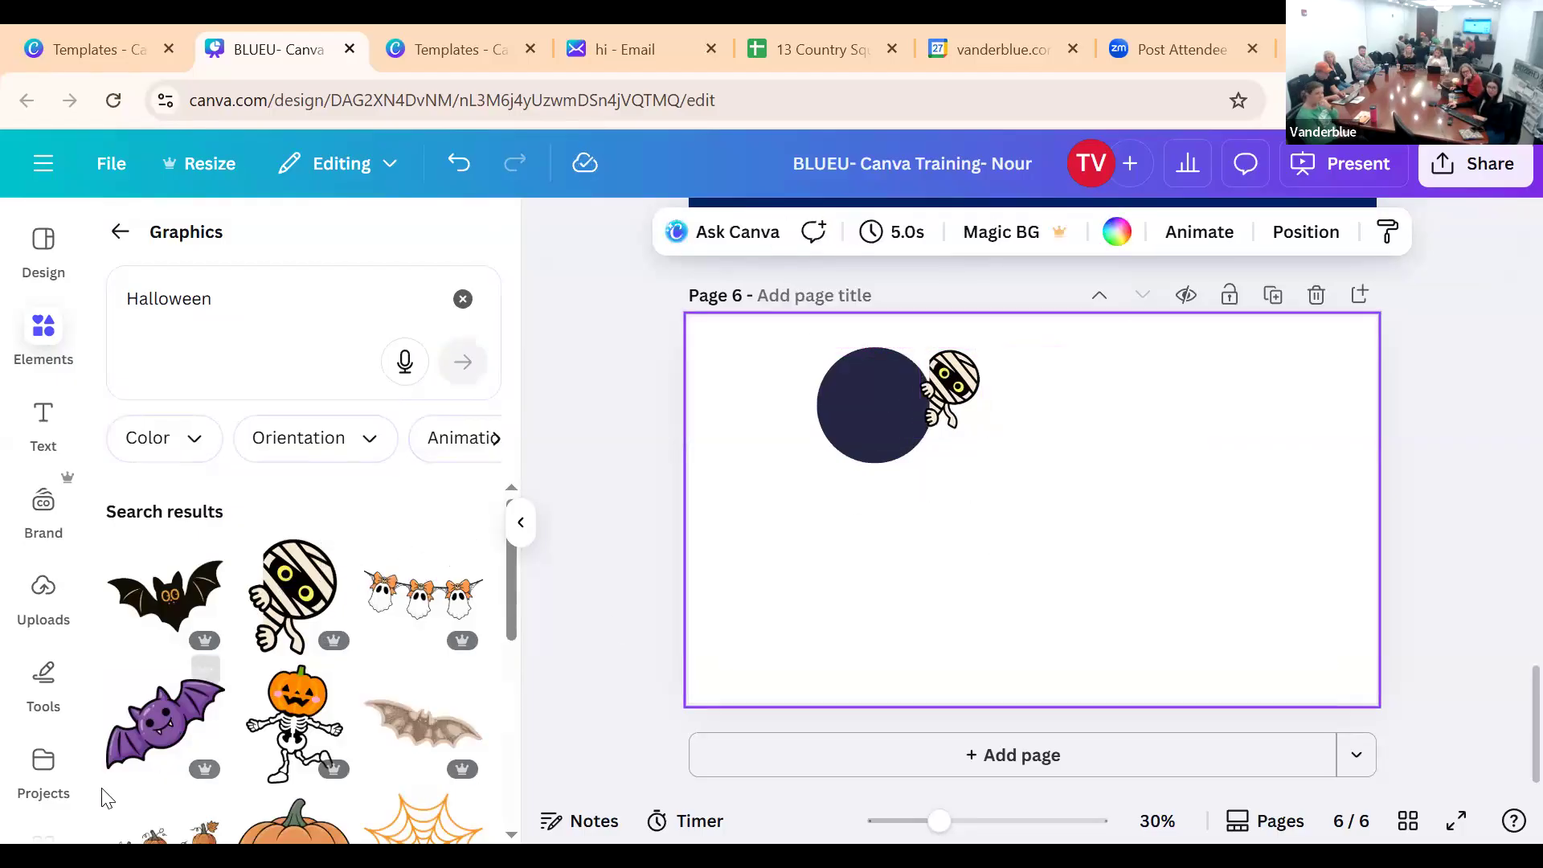
Return from the graphics results to the element categories and open the Photos category
left_click(123, 232)
scroll(338, 587, "down", 5)
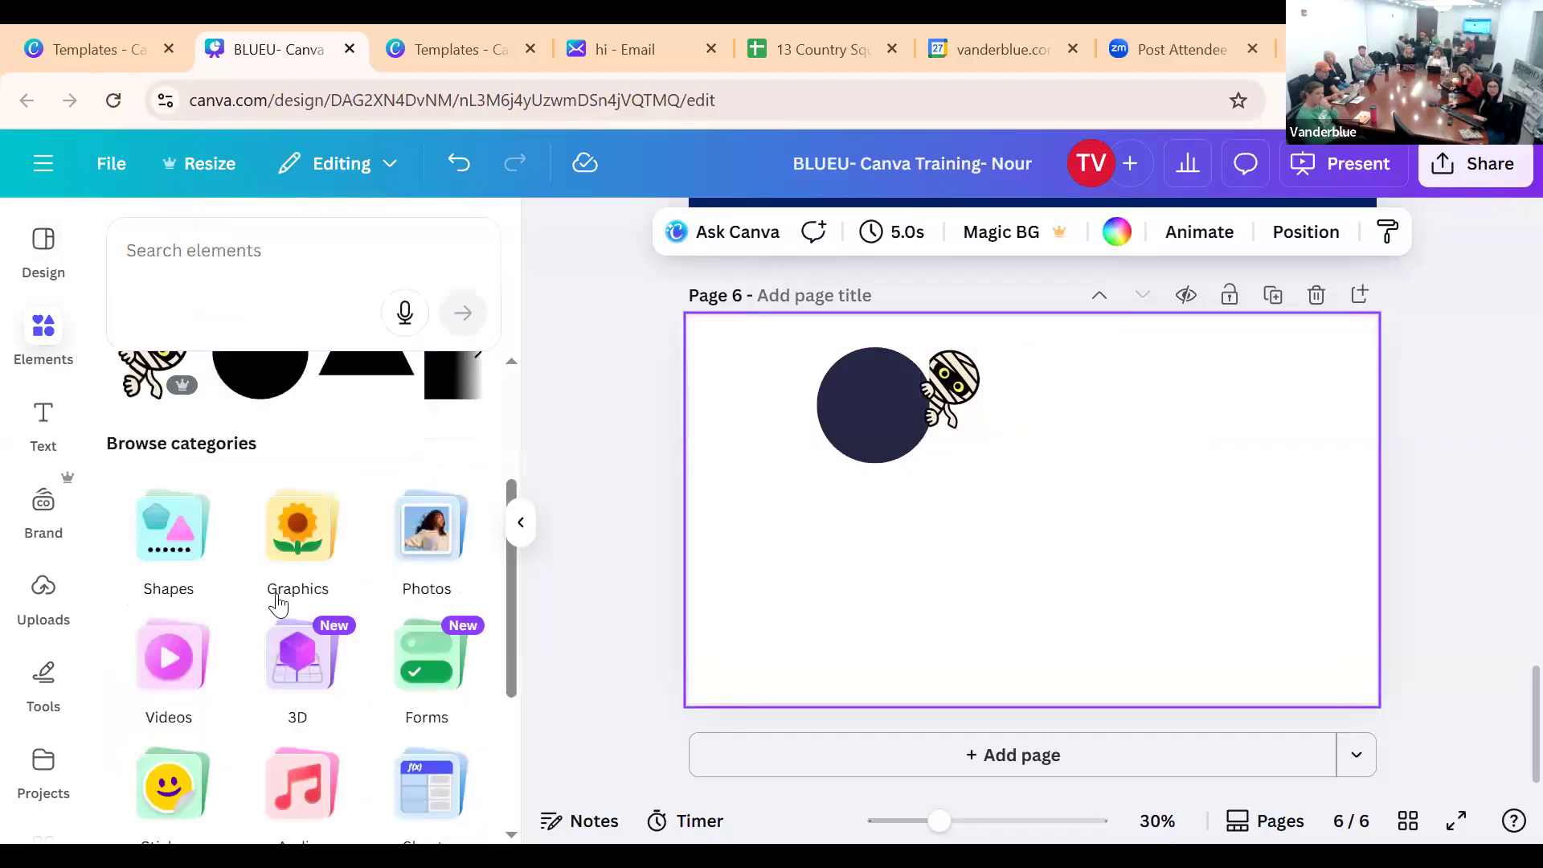
left_click(450, 544)
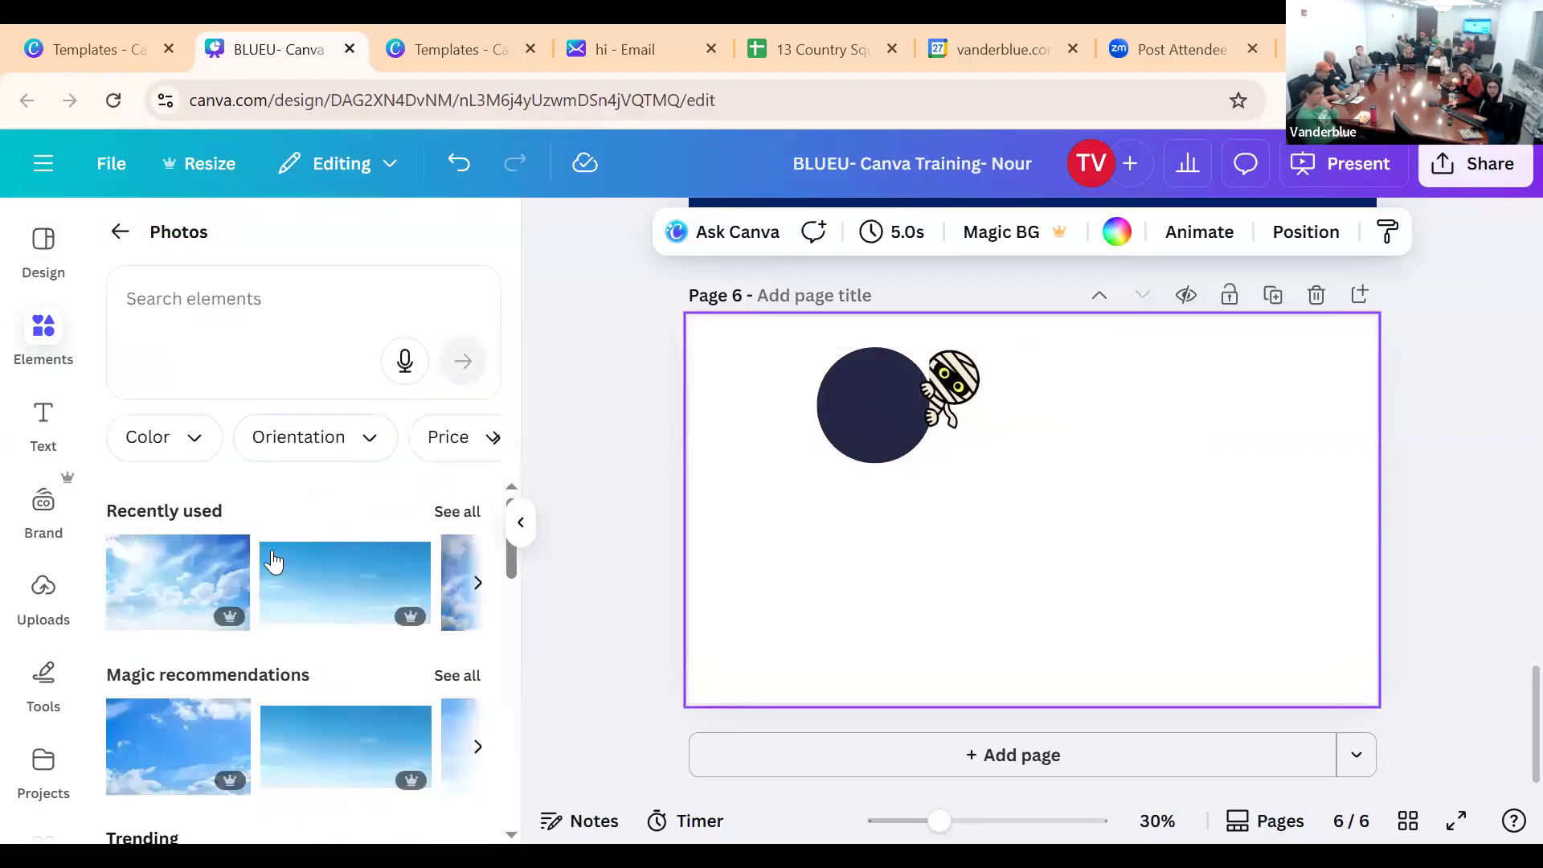
Browse the stock photos and the element categories down to Grids and Mockups
scroll(281, 591, "down", 5)
scroll(281, 591, "down", 5)
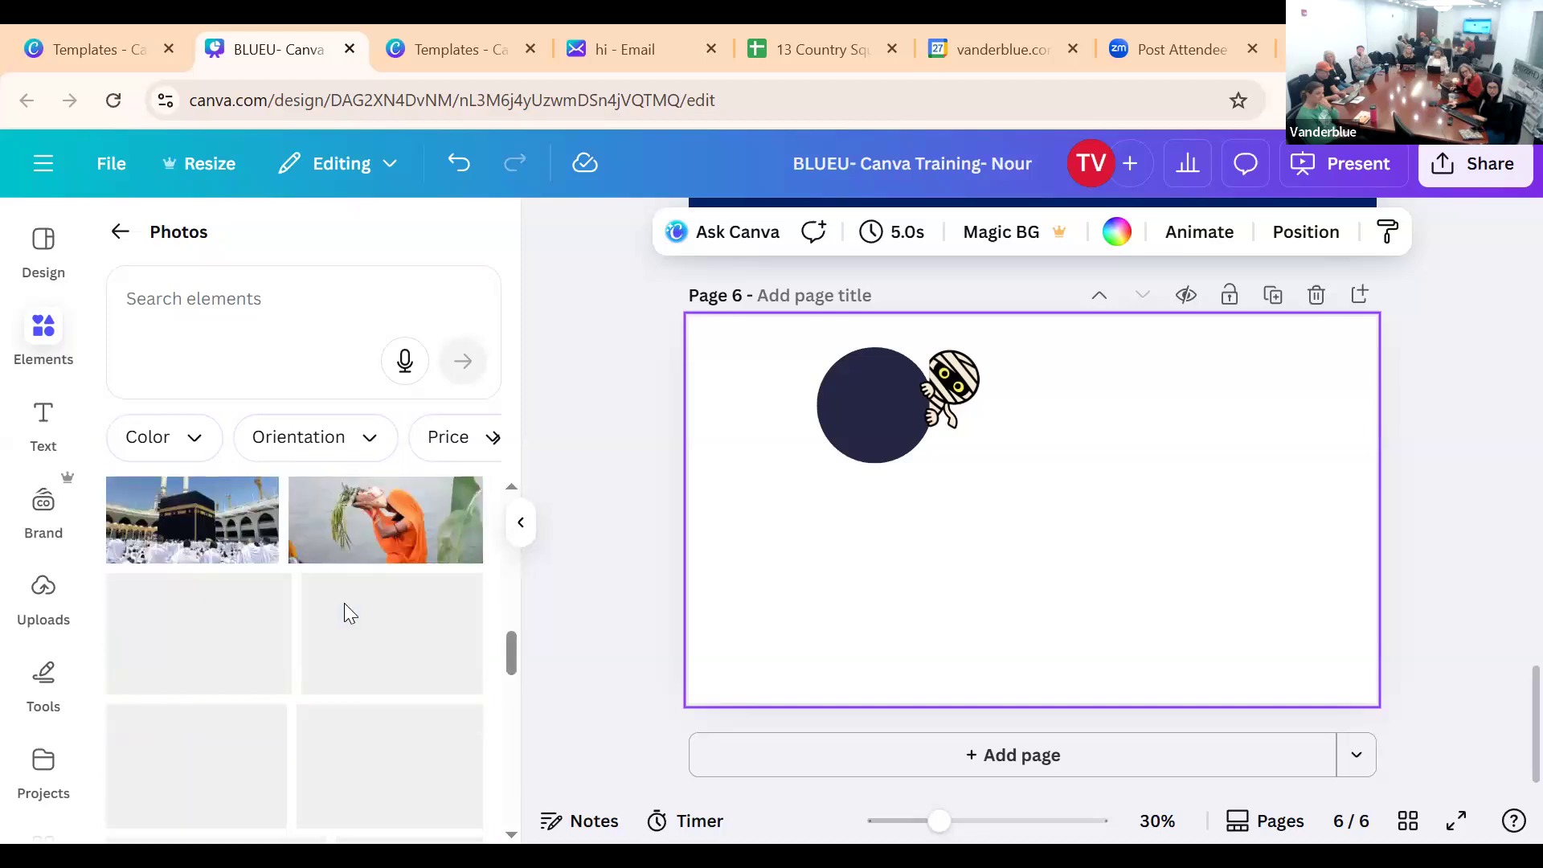
scroll(279, 639, "up", 15)
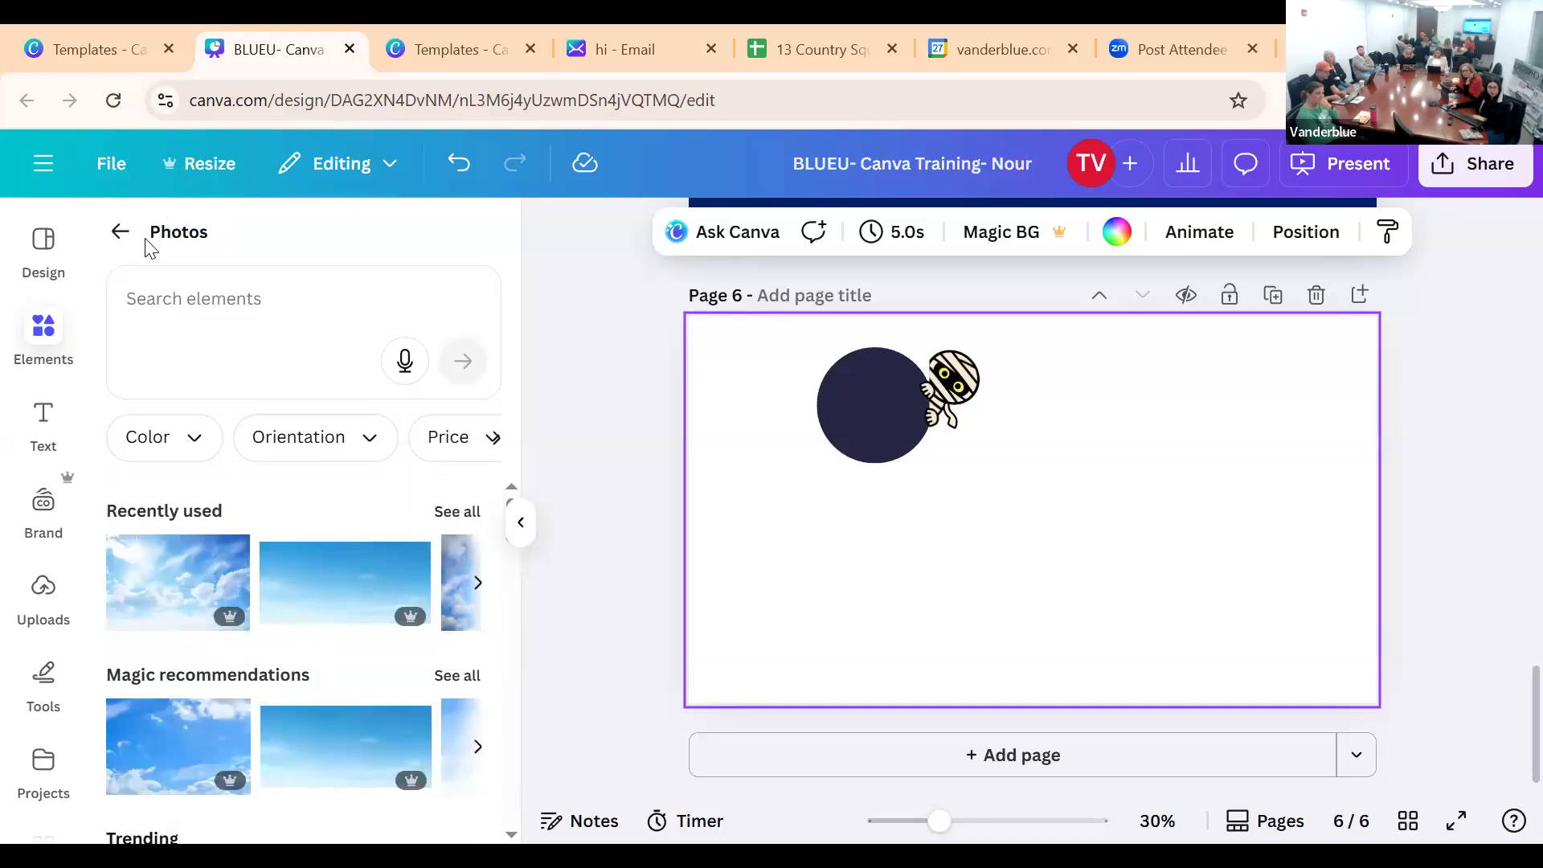
left_click(123, 234)
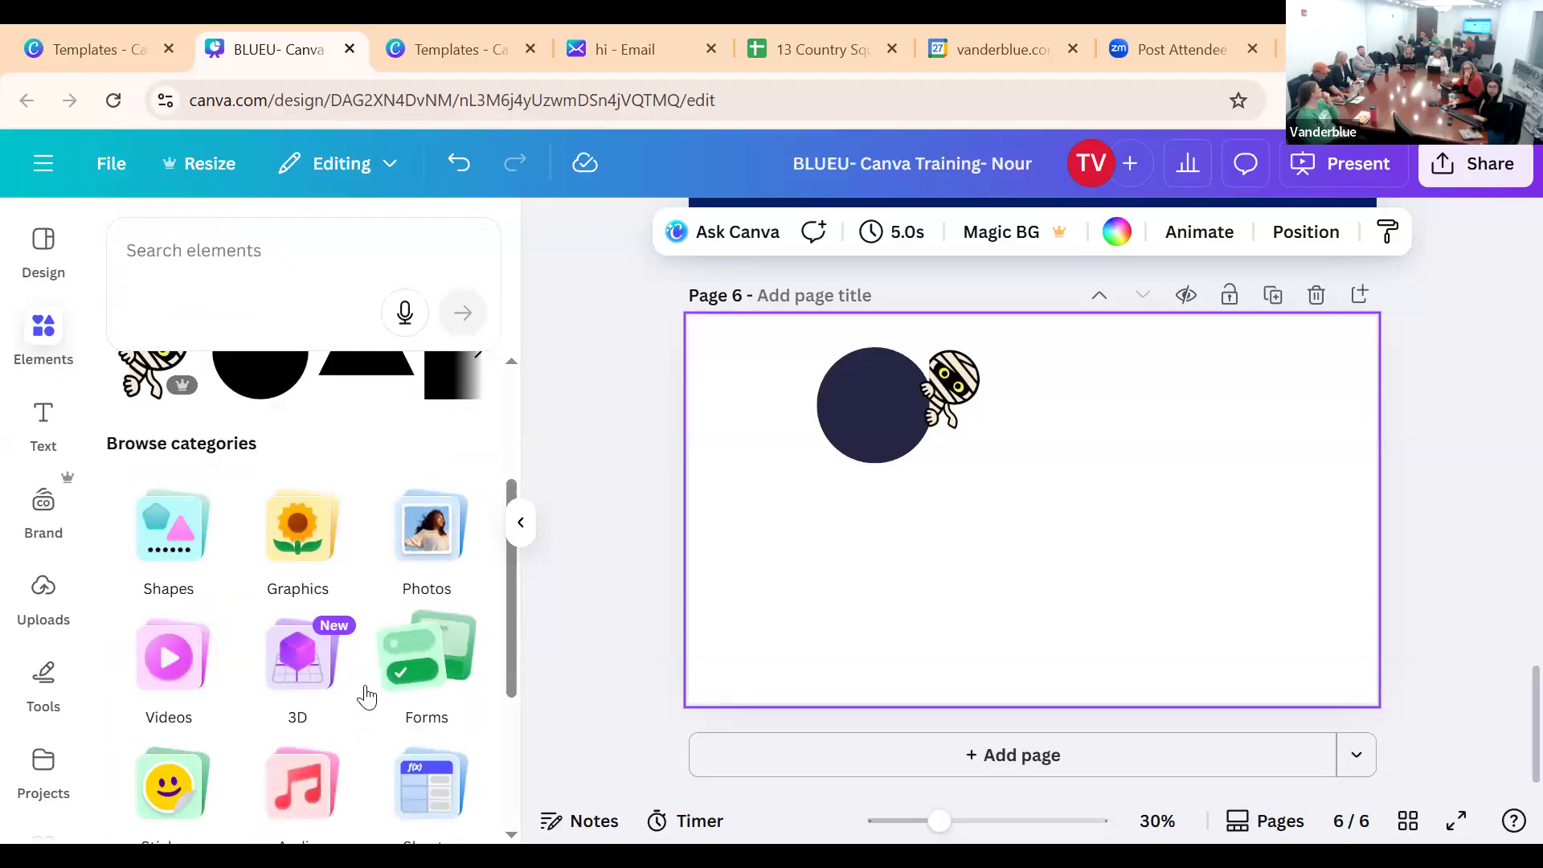
scroll(369, 689, "down", 1)
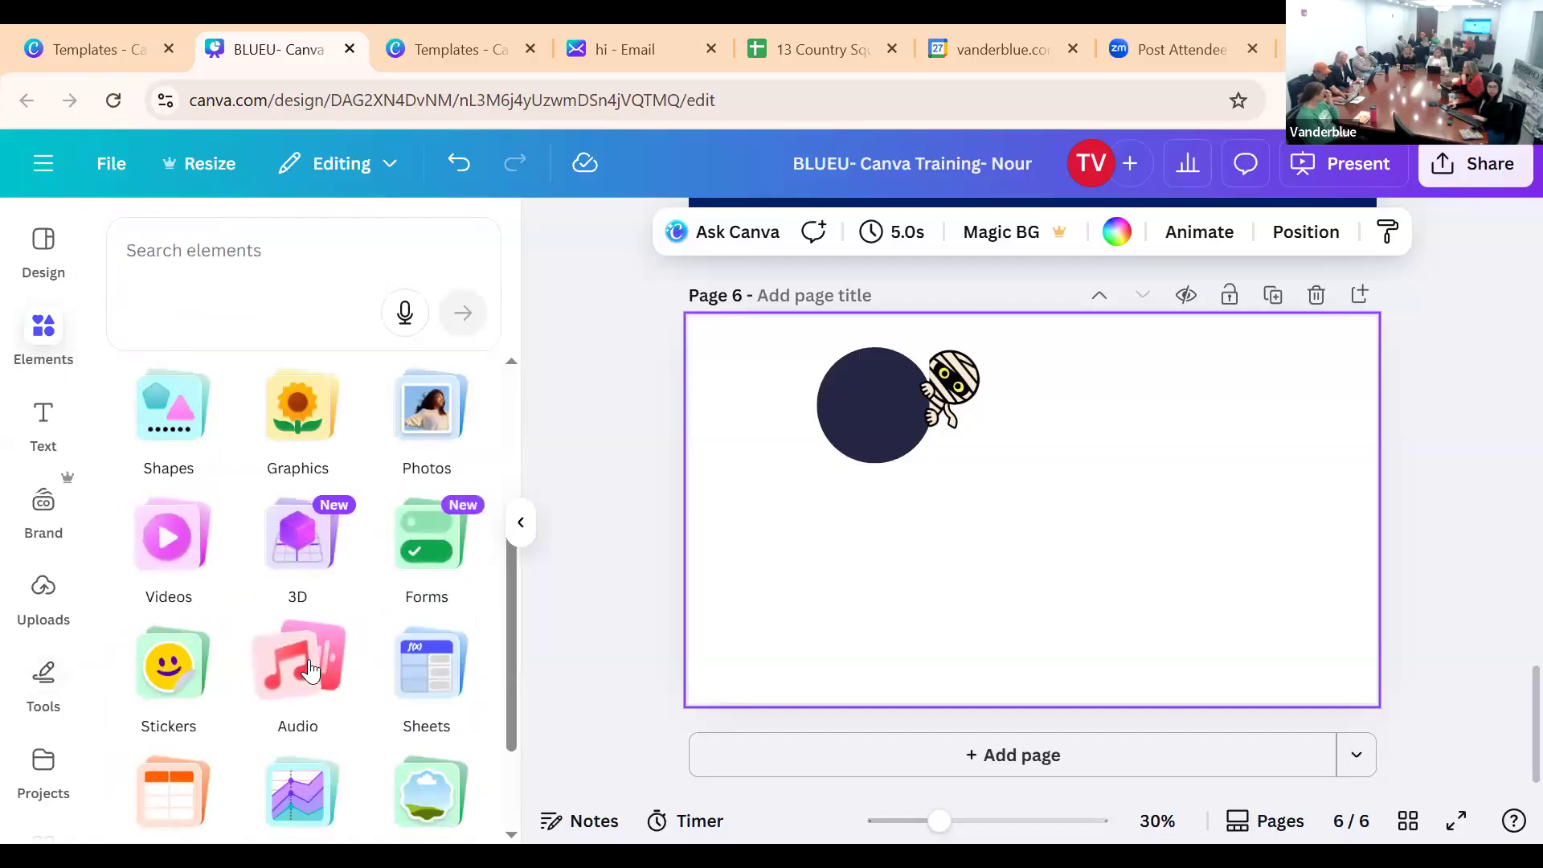
scroll(450, 643, "down", 2)
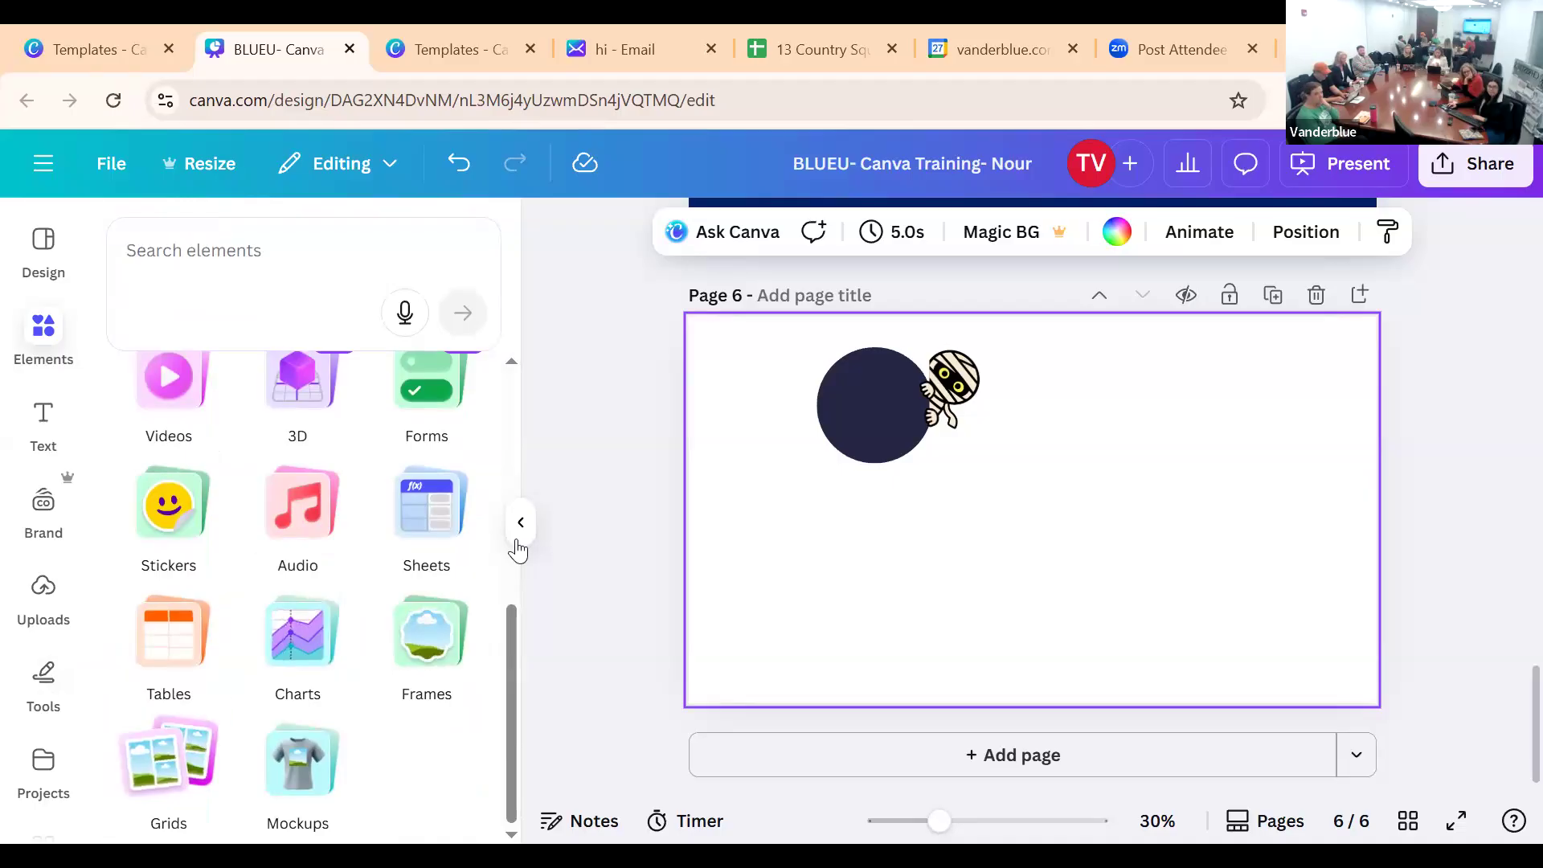
Delete the dark circle and the mummy graphic from page 6, and open the grid layouts
left_click_drag(772, 348, 1036, 514)
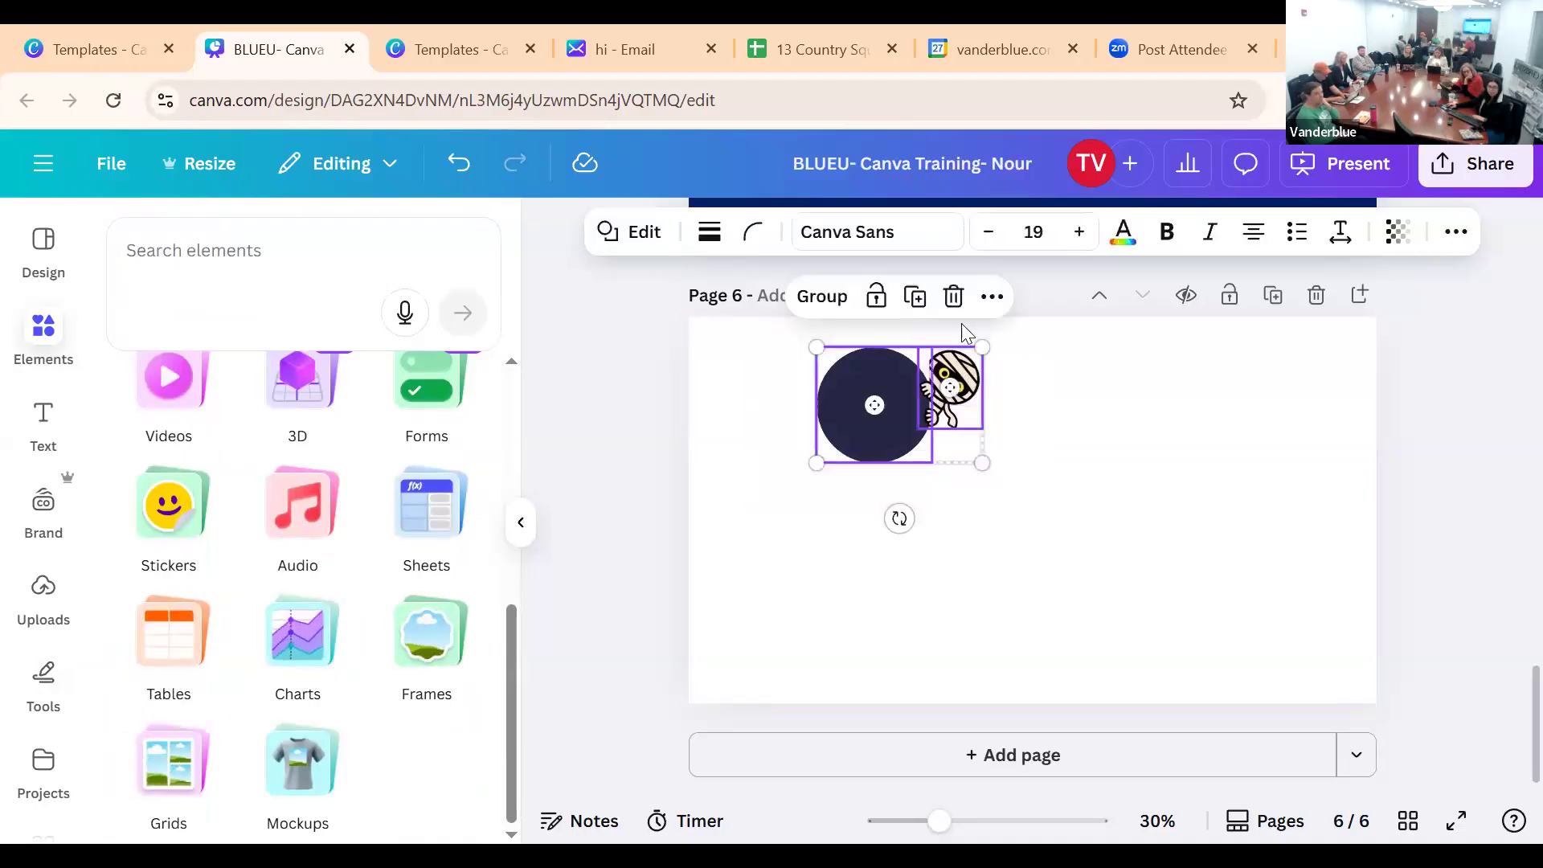
left_click(956, 303)
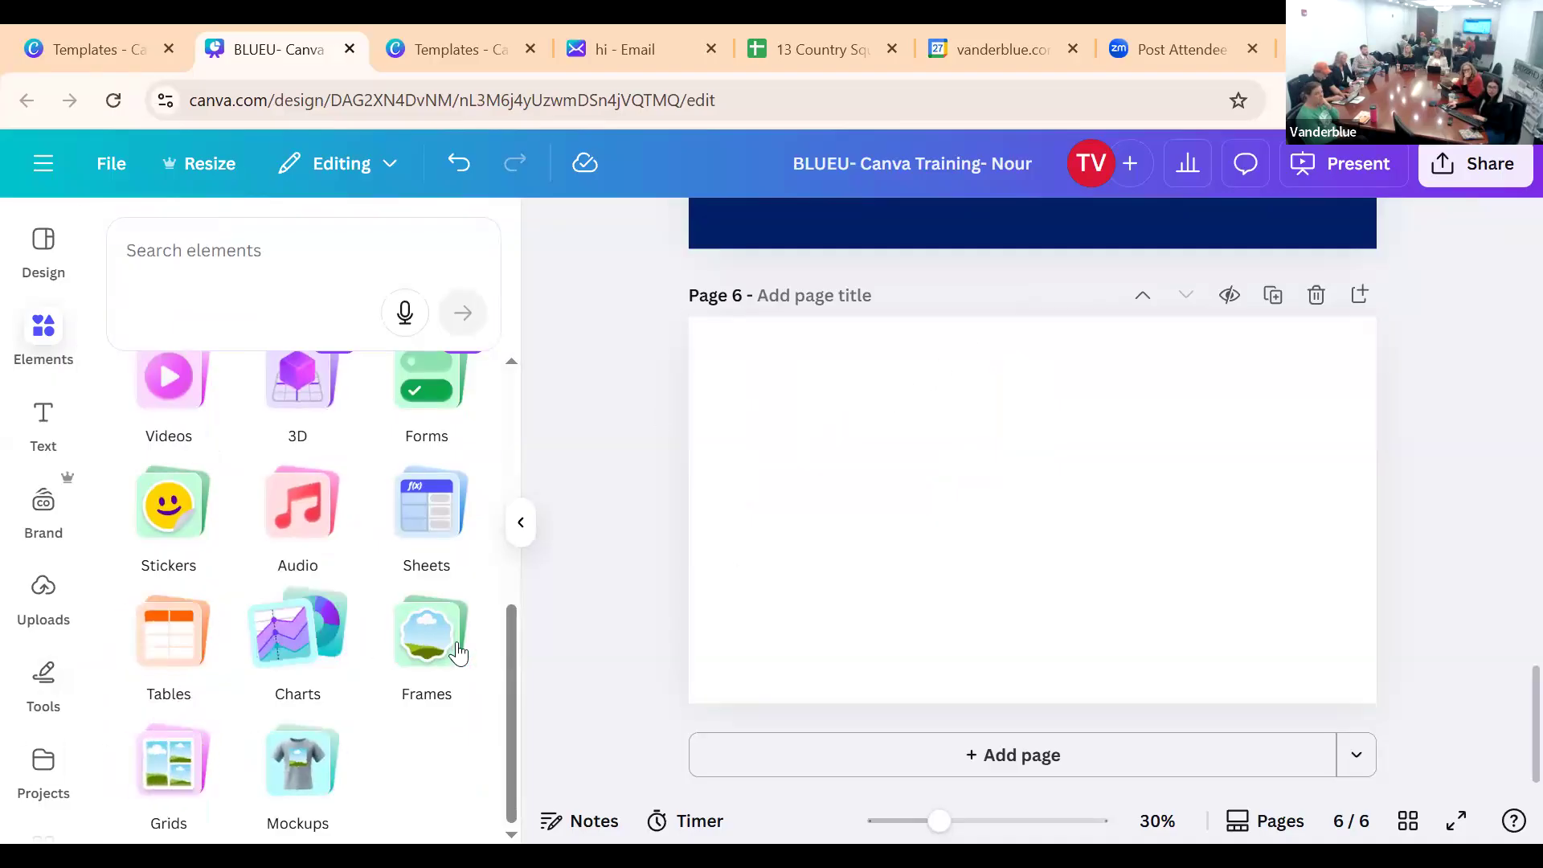
left_click(176, 757)
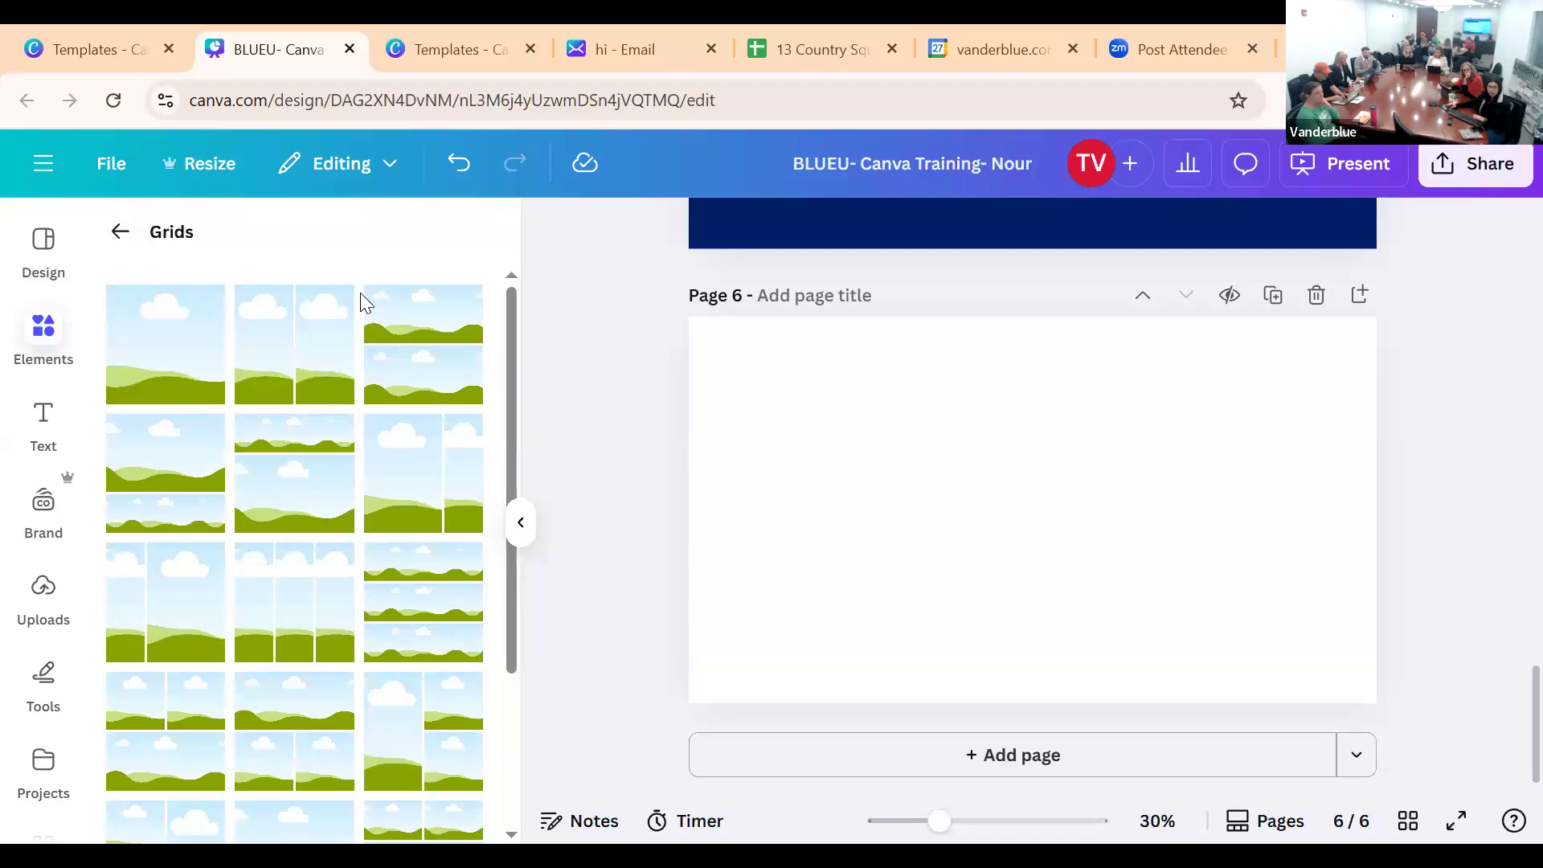
Try the single-image grid on page 6 and remove it
left_click(194, 343)
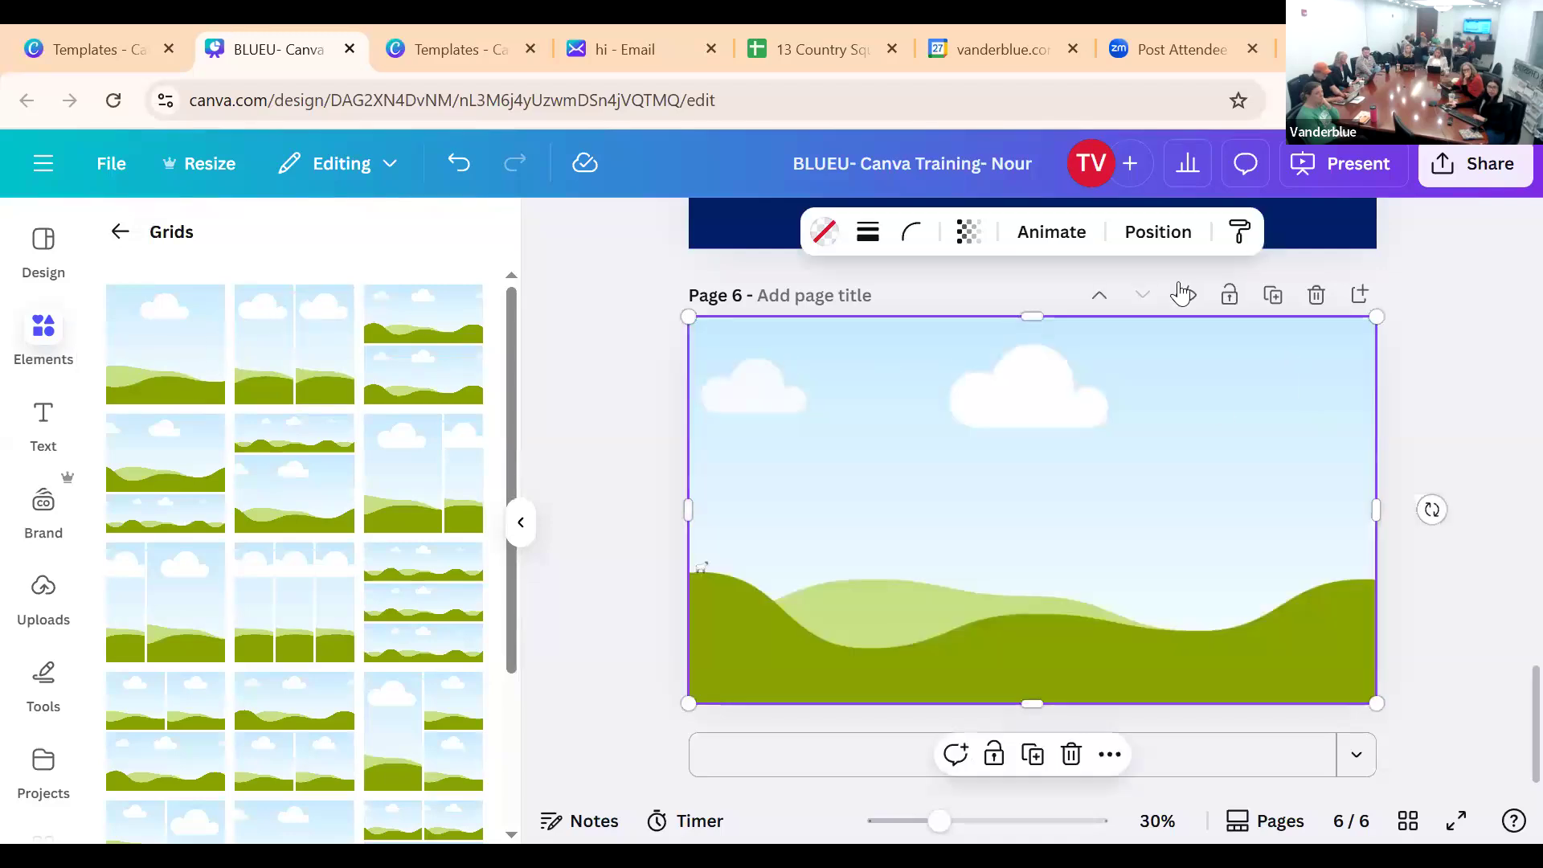
left_click(1071, 754)
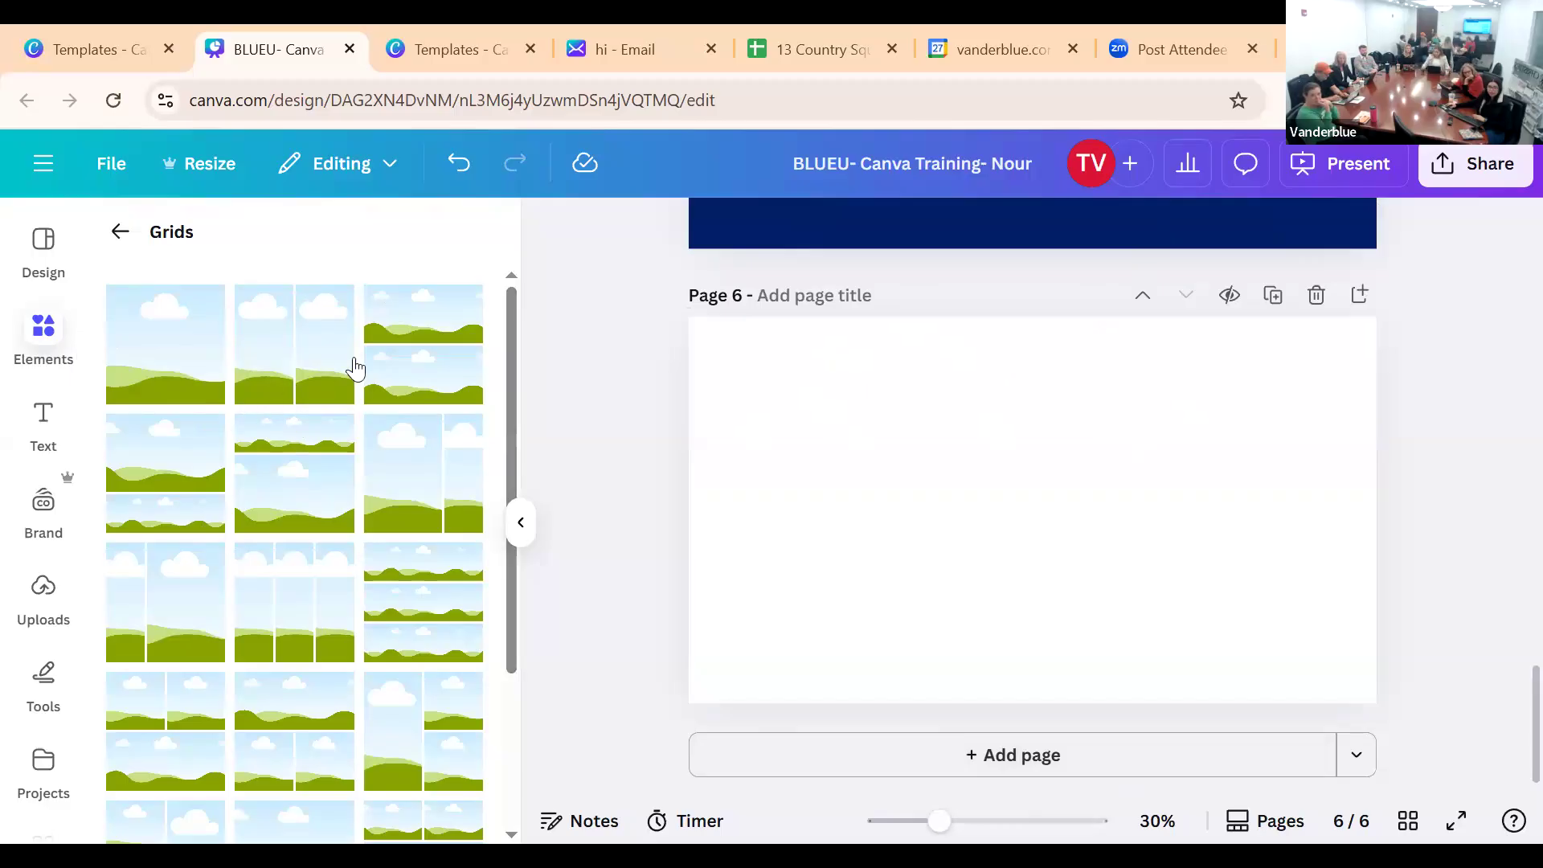
Add the two-column grid to page 6, filling the left cell with the uploaded white house photo and the right with the aerial coastal neighborhood photo
left_click(321, 368)
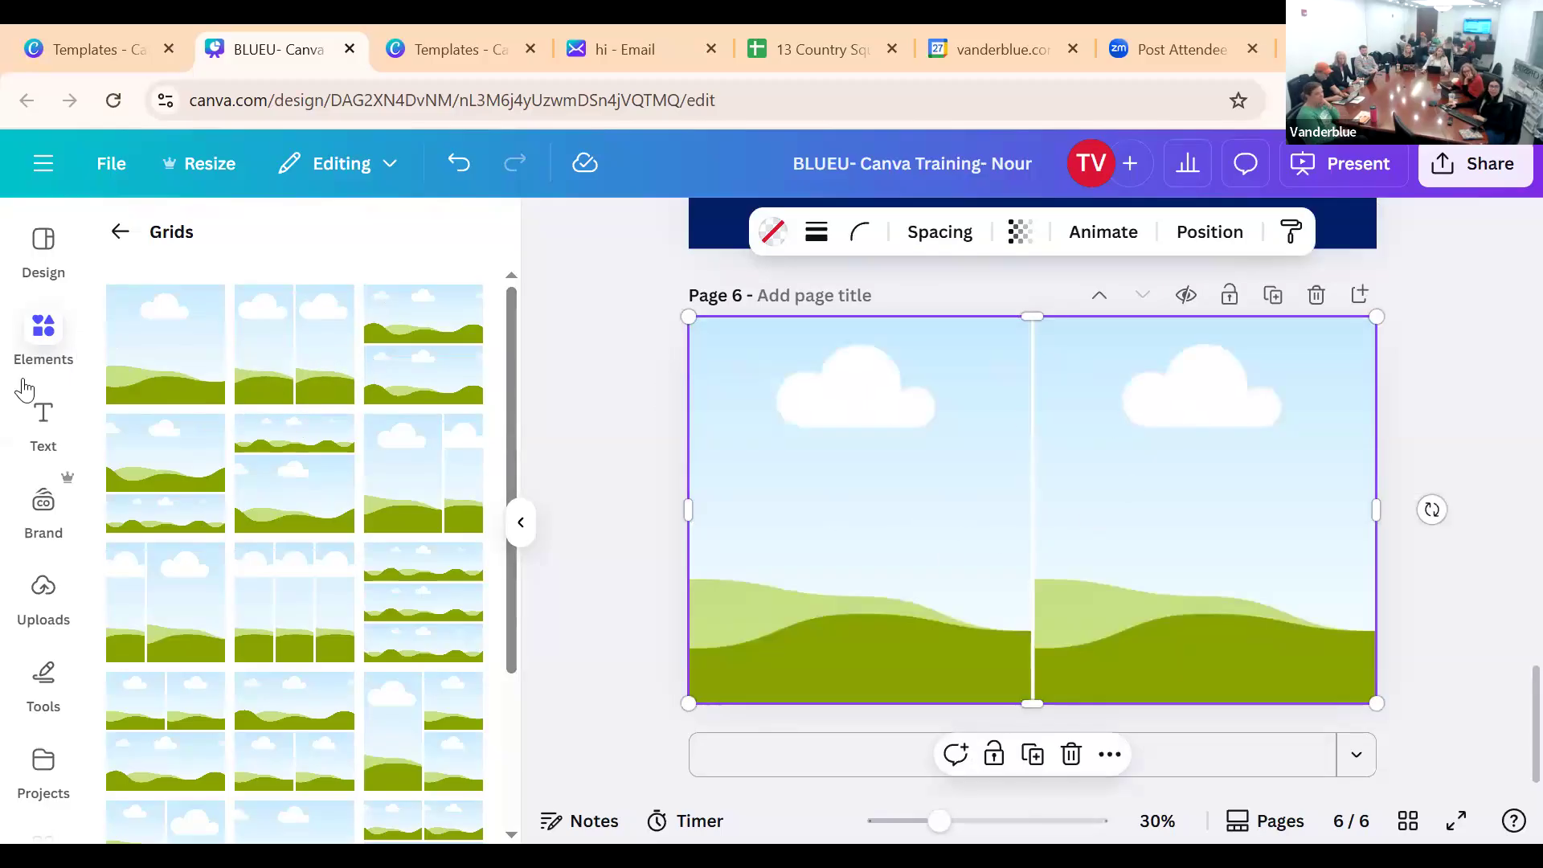
left_click(46, 627)
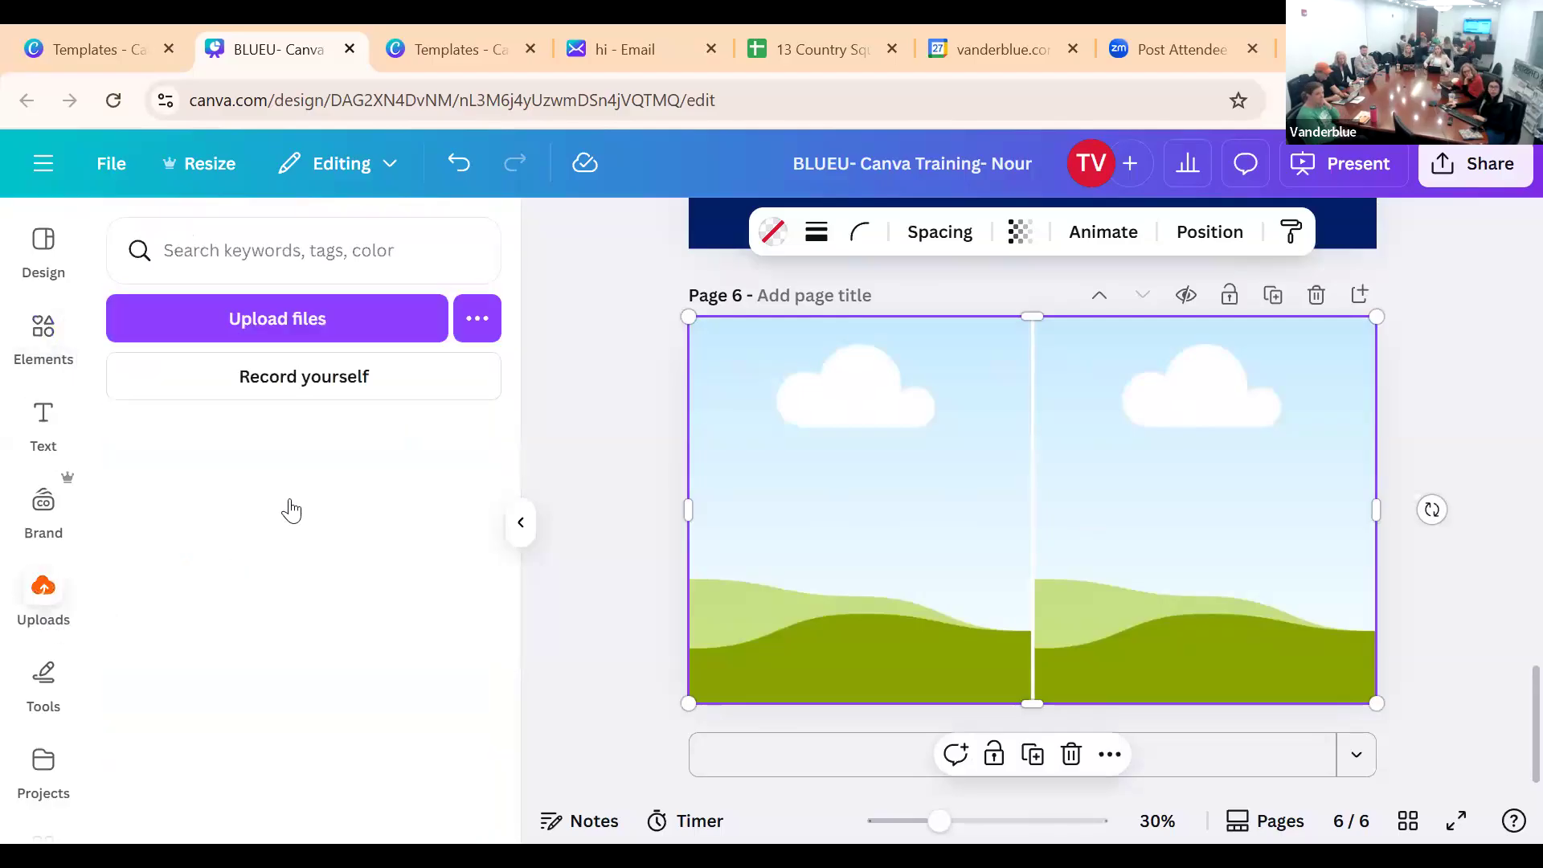
scroll(269, 673, "down", 10)
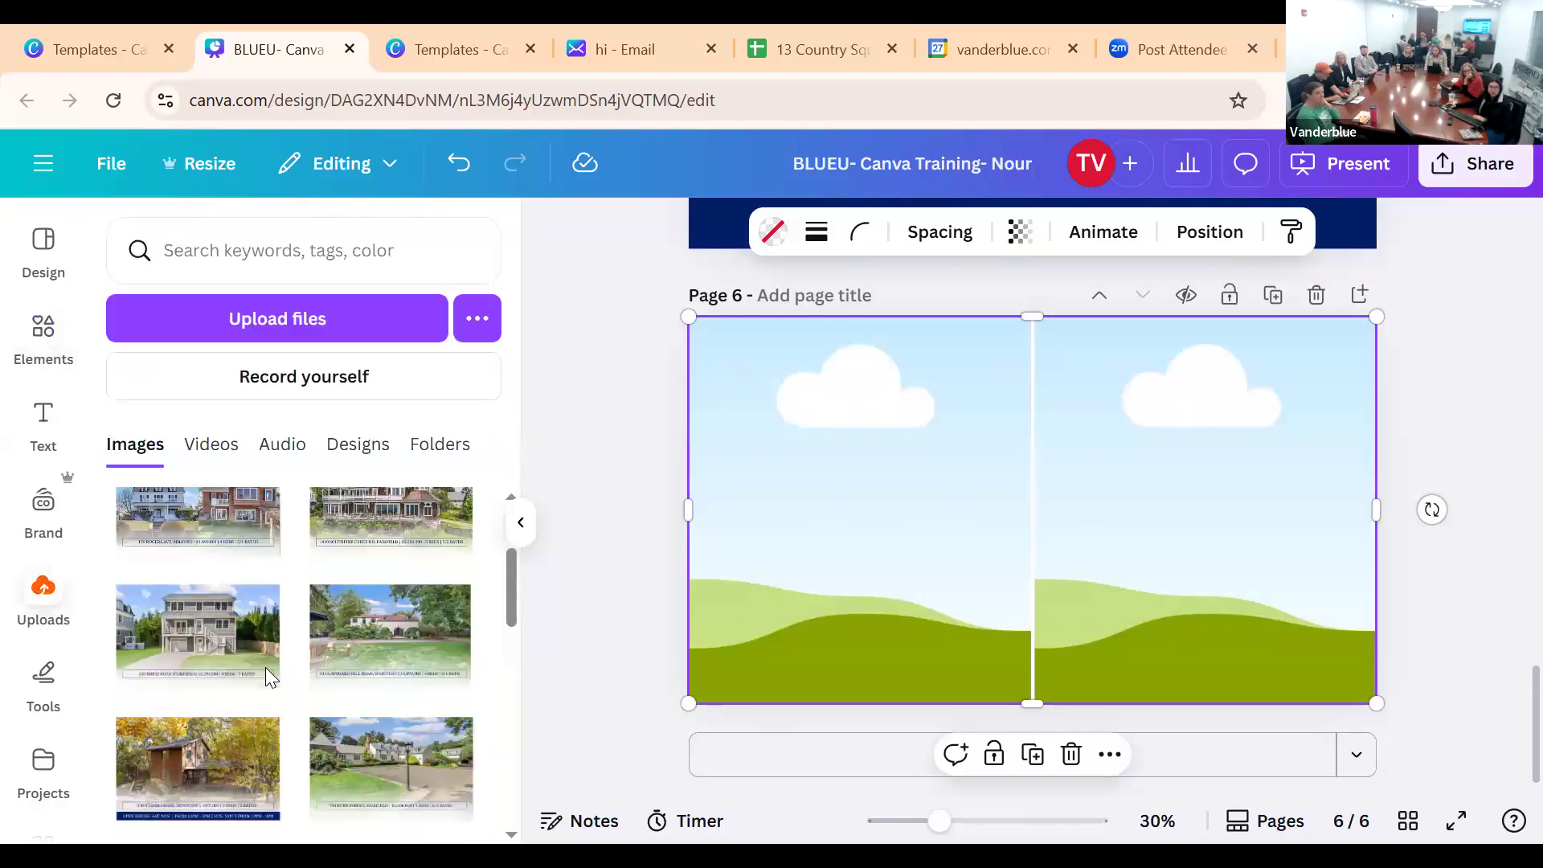
left_click_drag(396, 664, 857, 489)
scroll(400, 572, "down", 3)
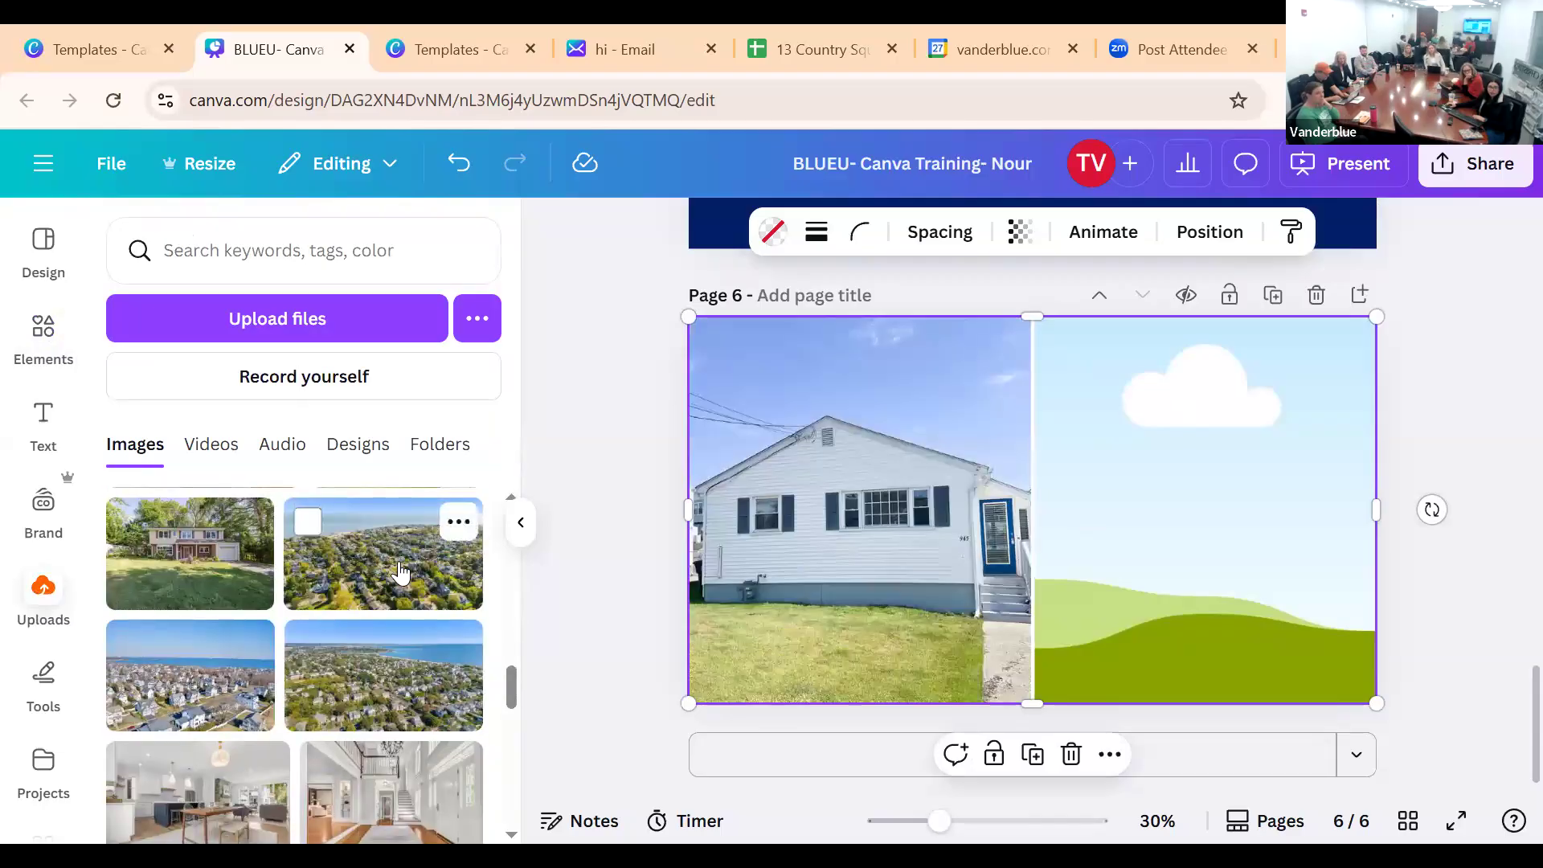
left_click_drag(399, 561, 1136, 594)
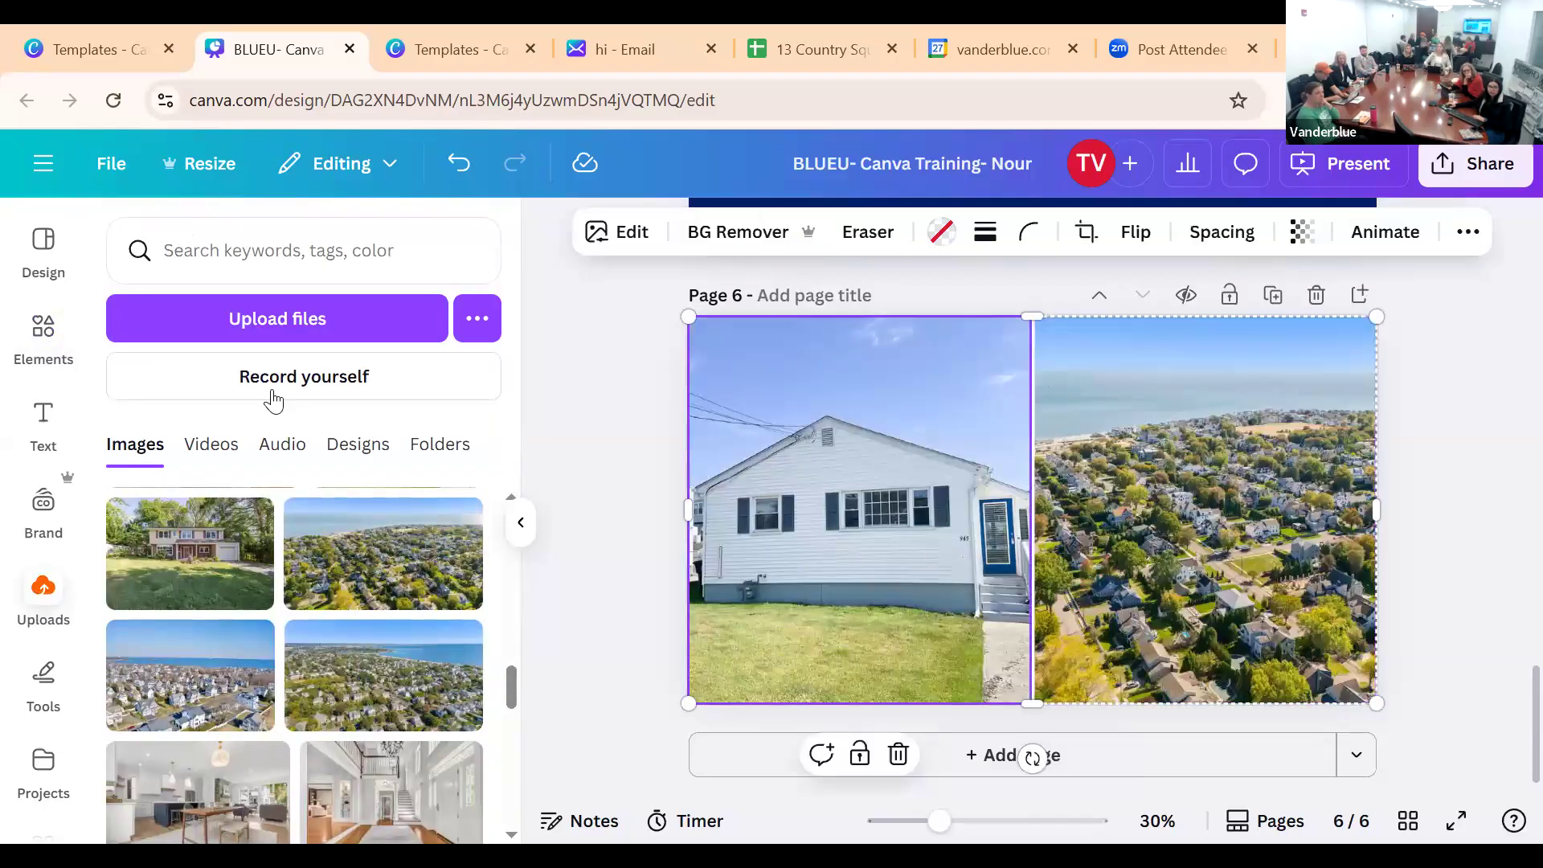
Add a heading reading "Open House" to page 6 and place it near the top center of the page
left_click(27, 325)
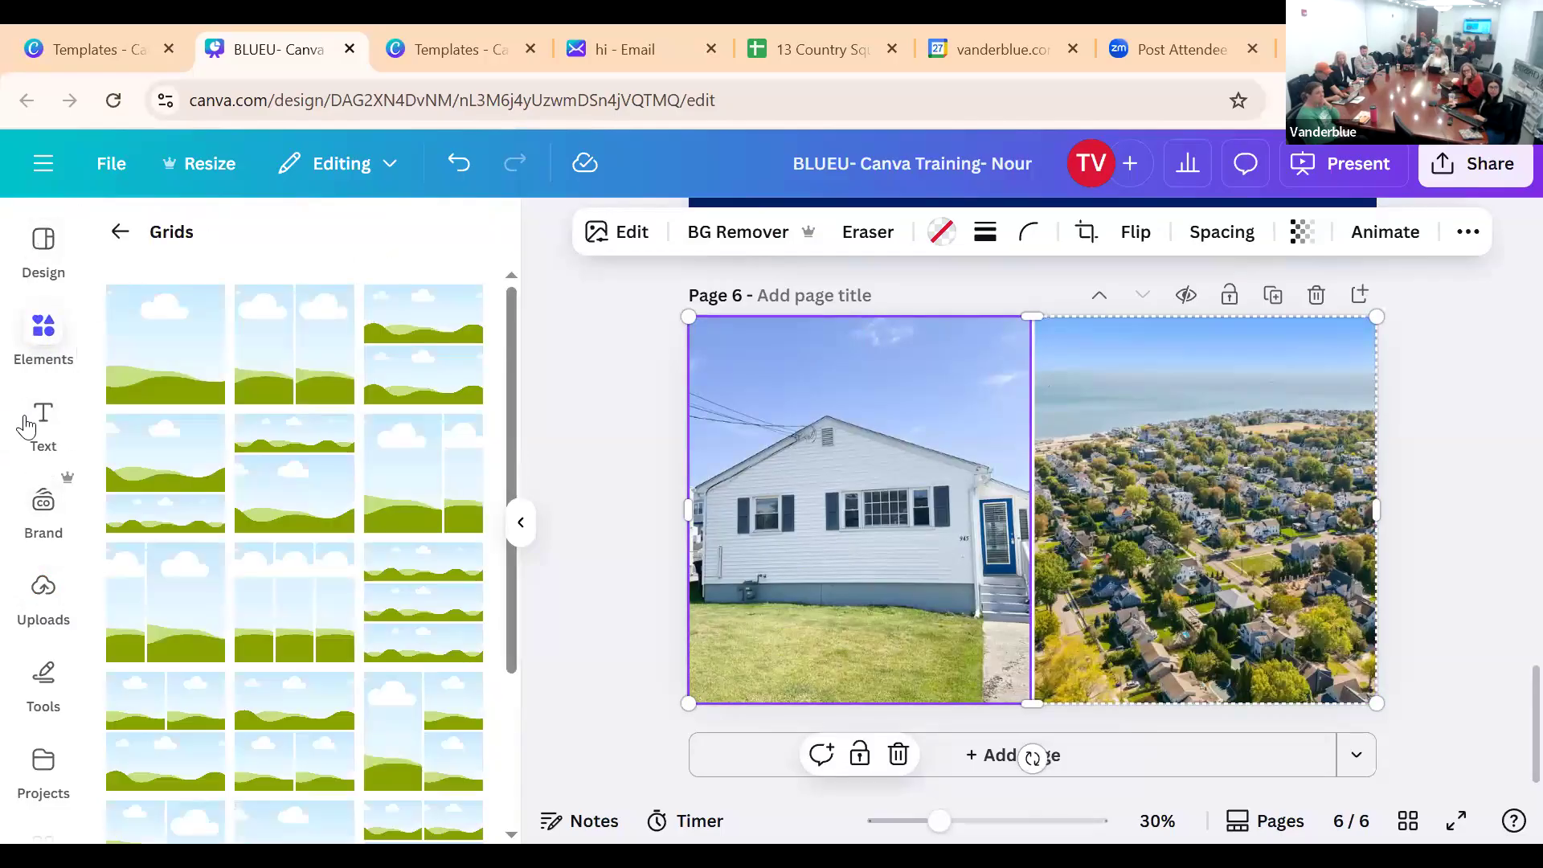
left_click(45, 414)
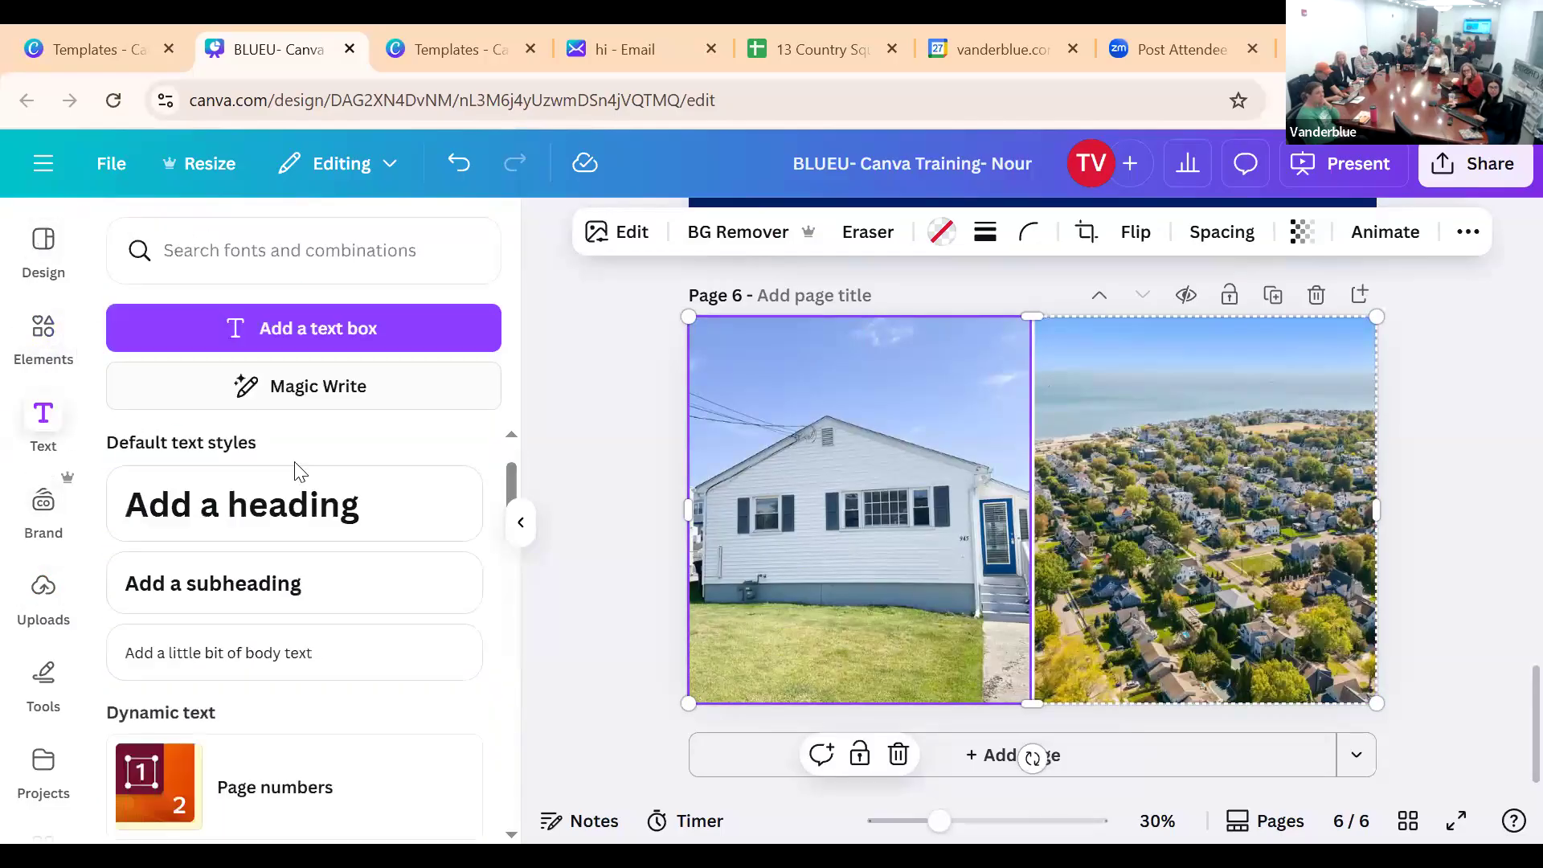
left_click(267, 504)
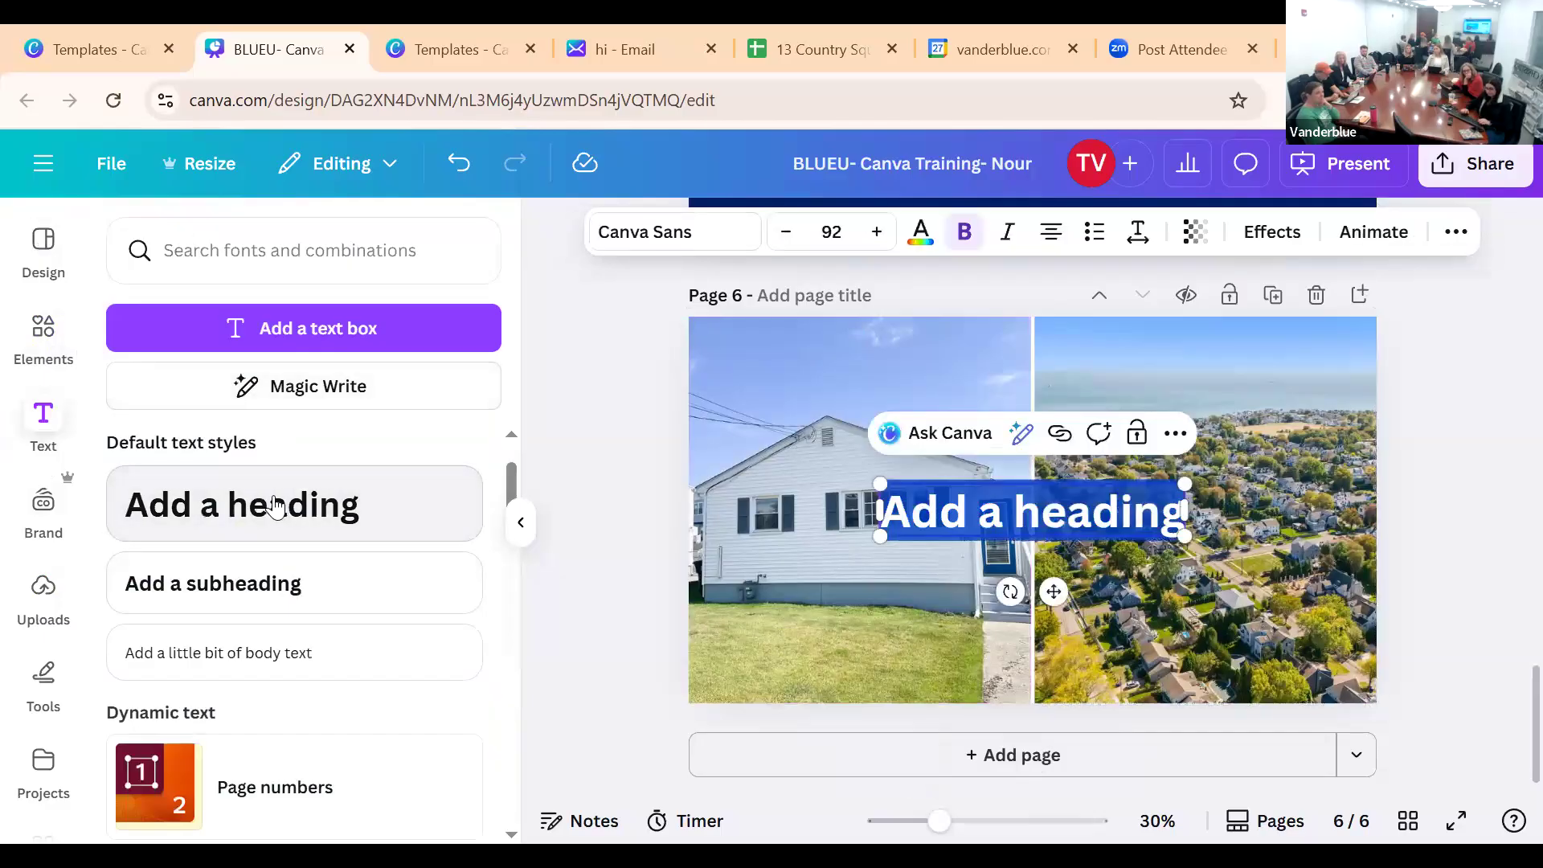
type("Open")
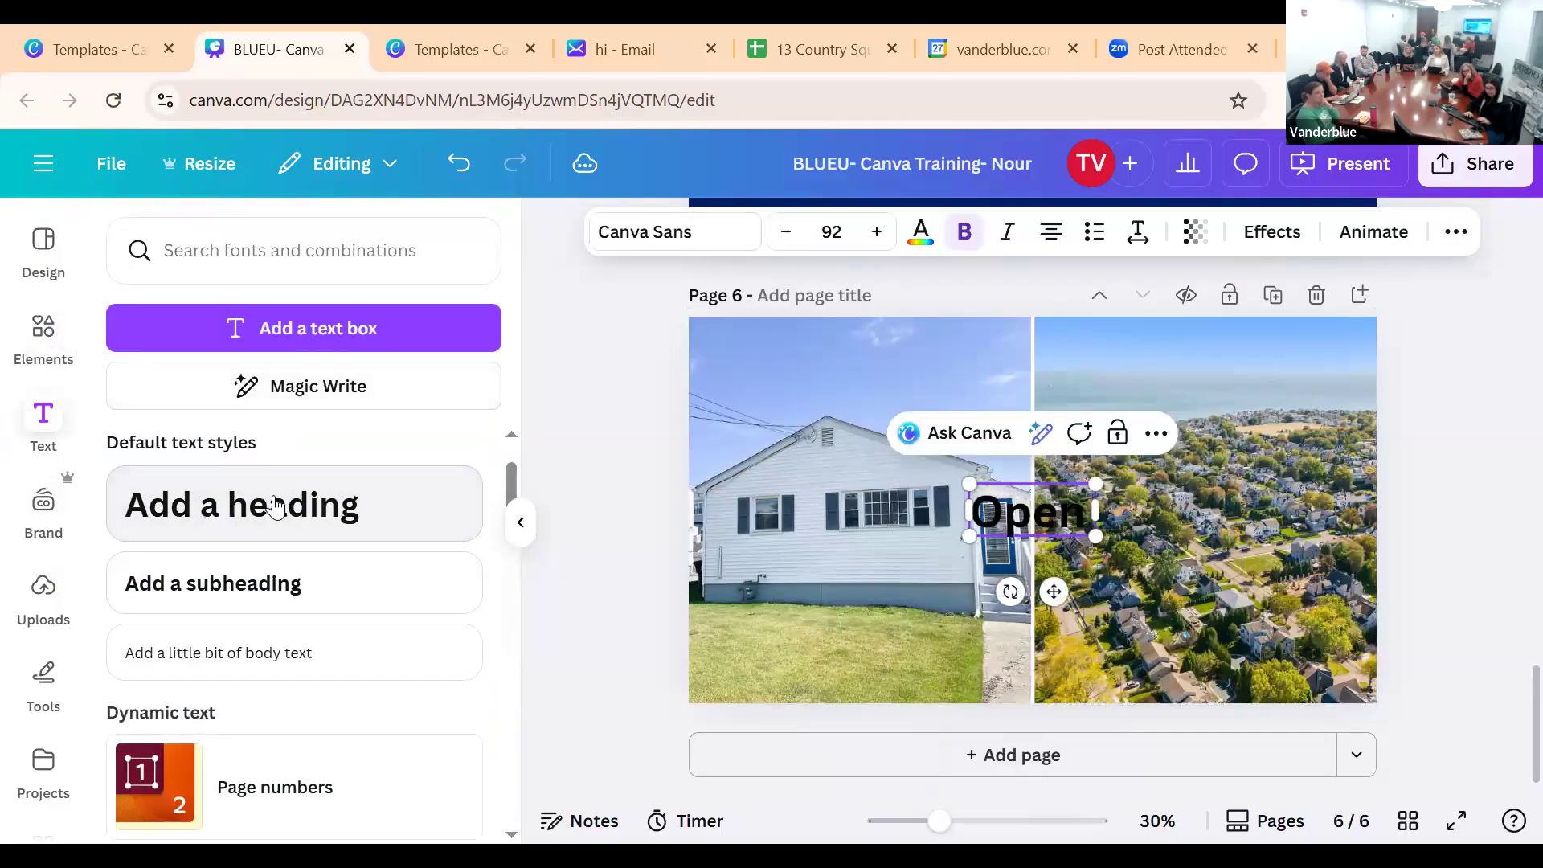
type(" House")
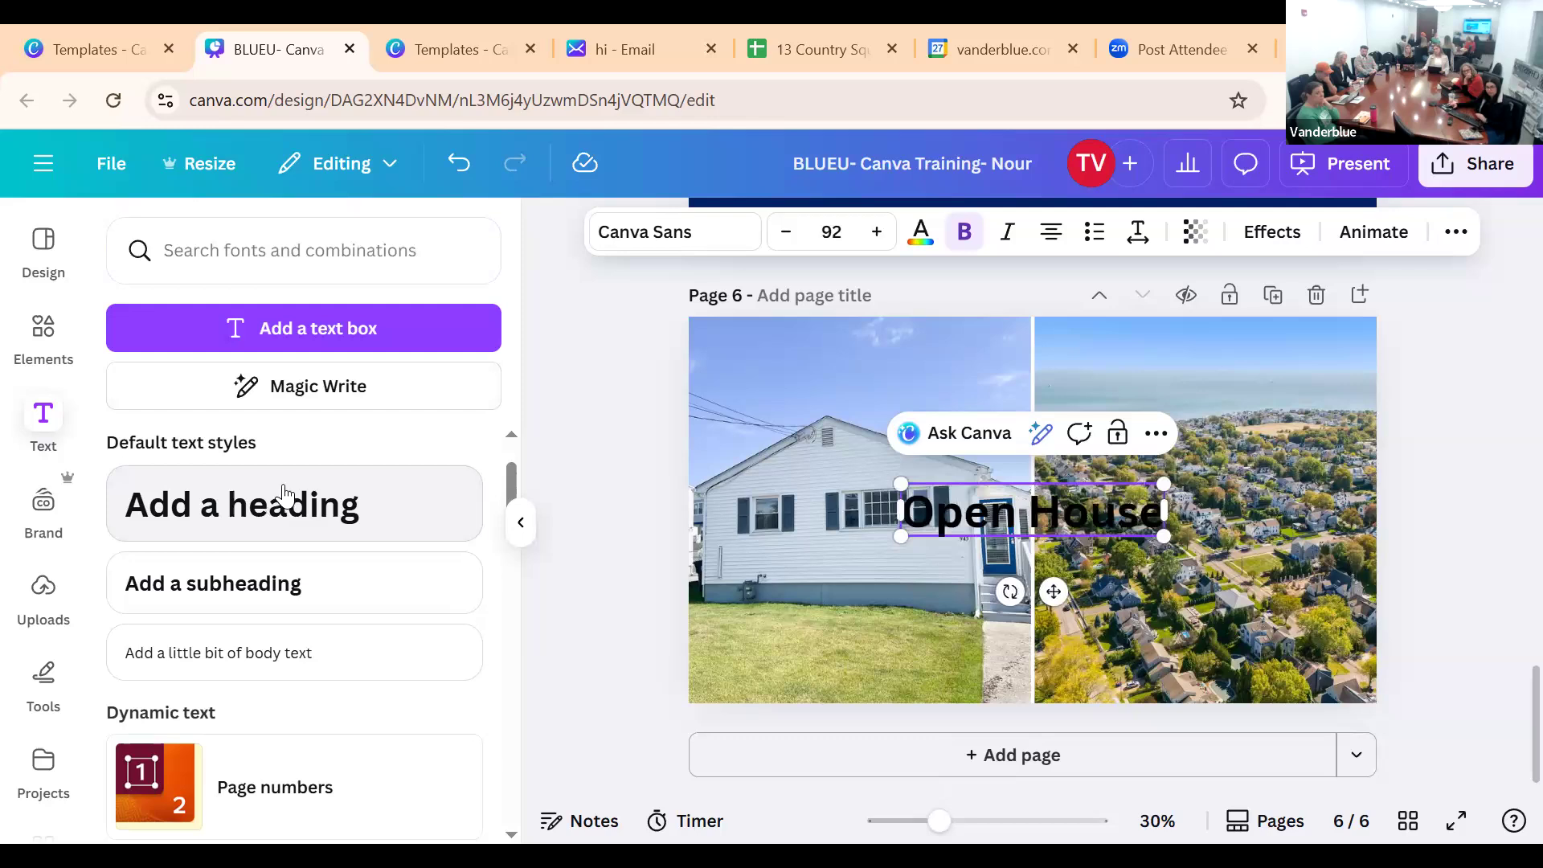
left_click_drag(1056, 591, 1045, 443)
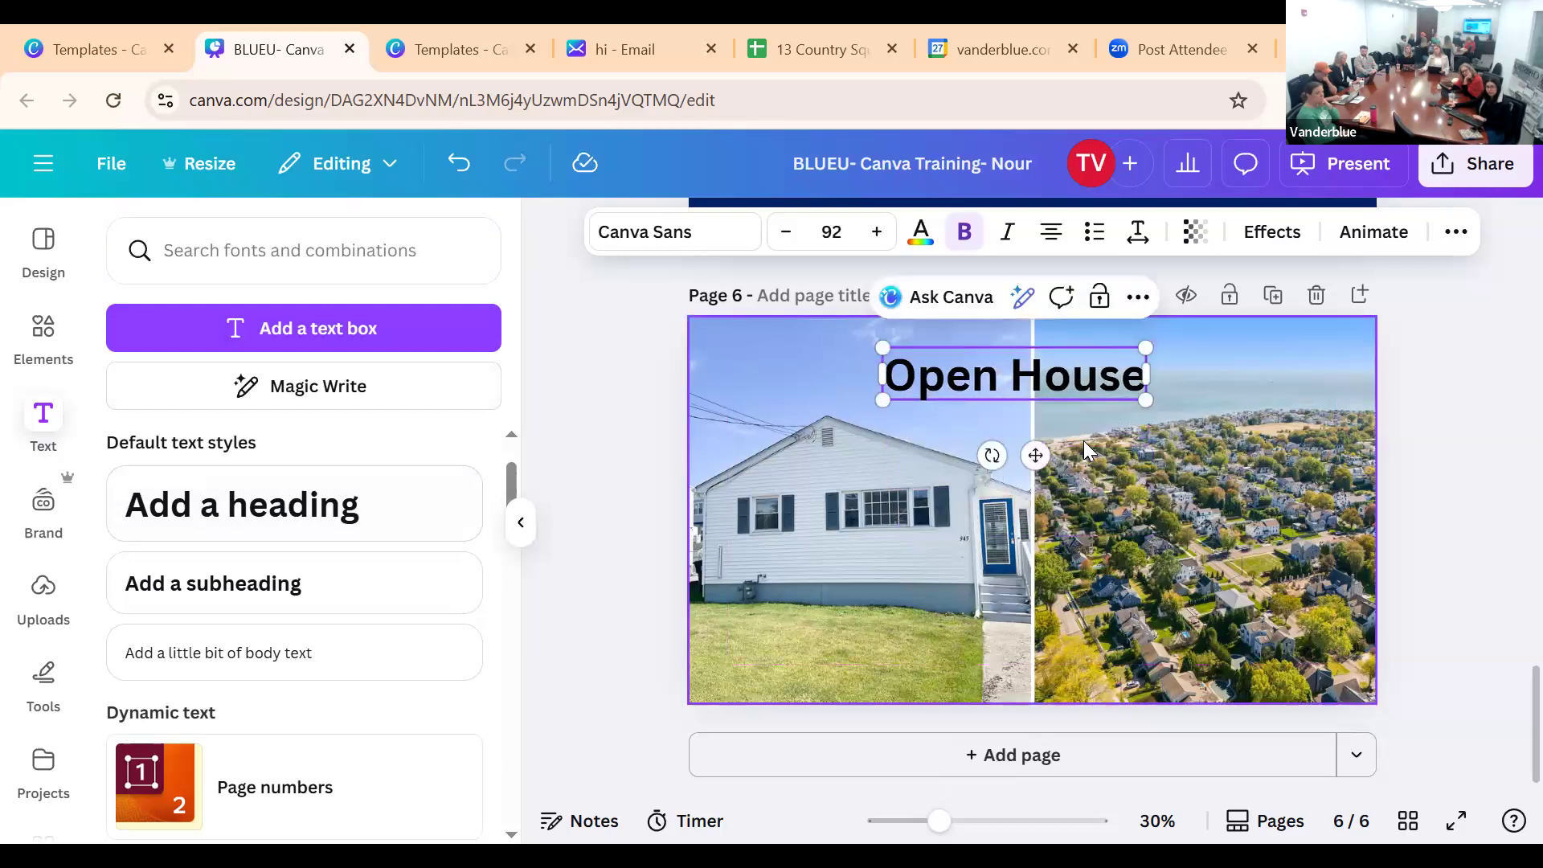
Set the "Open House" heading's font to Lava Pro Grunge
left_click(1082, 442)
left_click(953, 358)
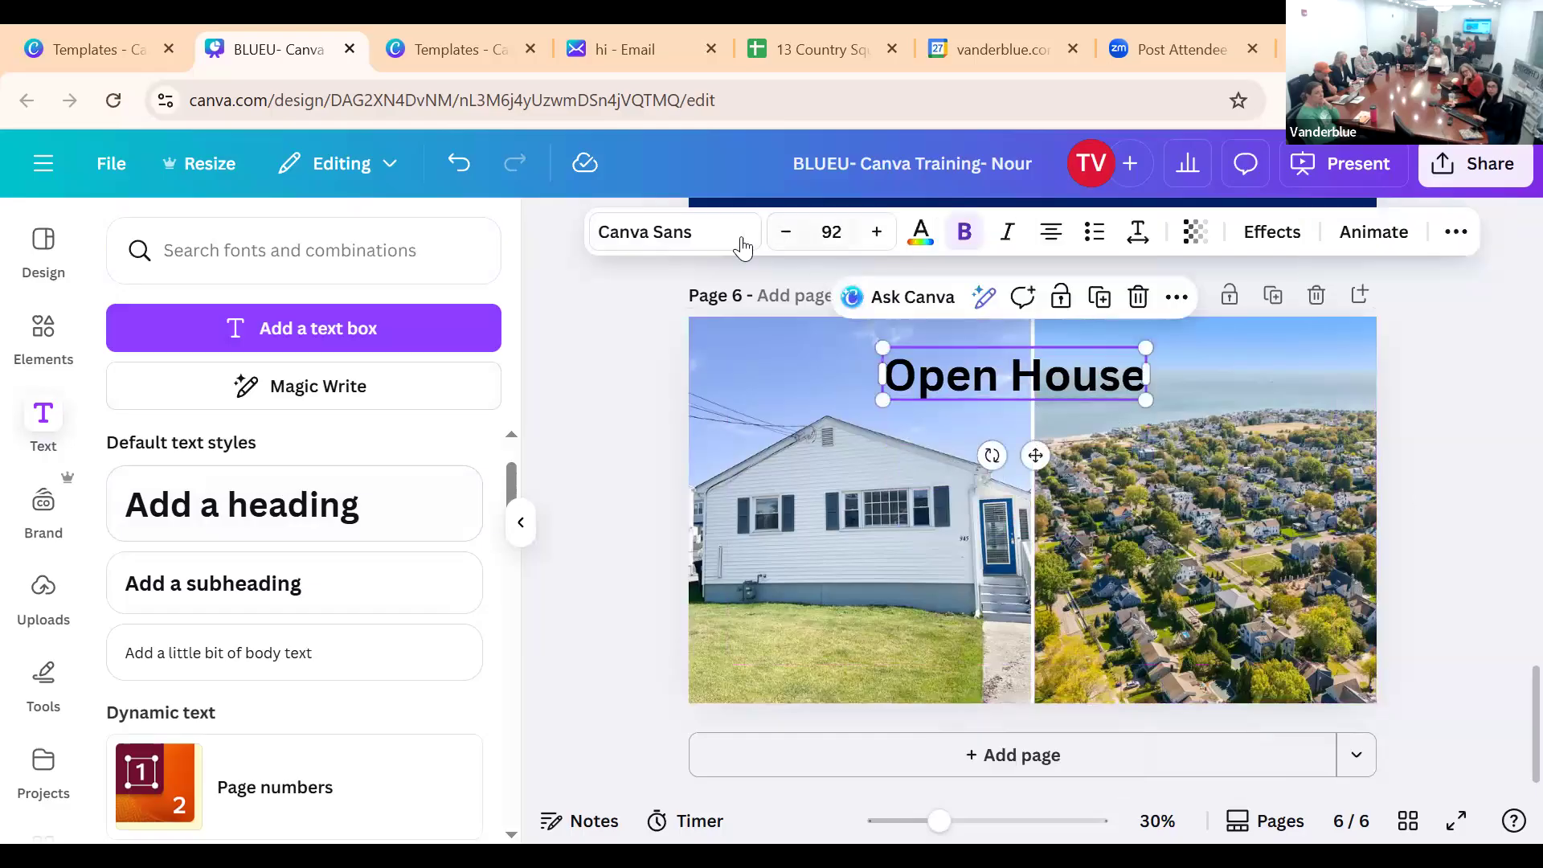
key("ctrl+shift+f")
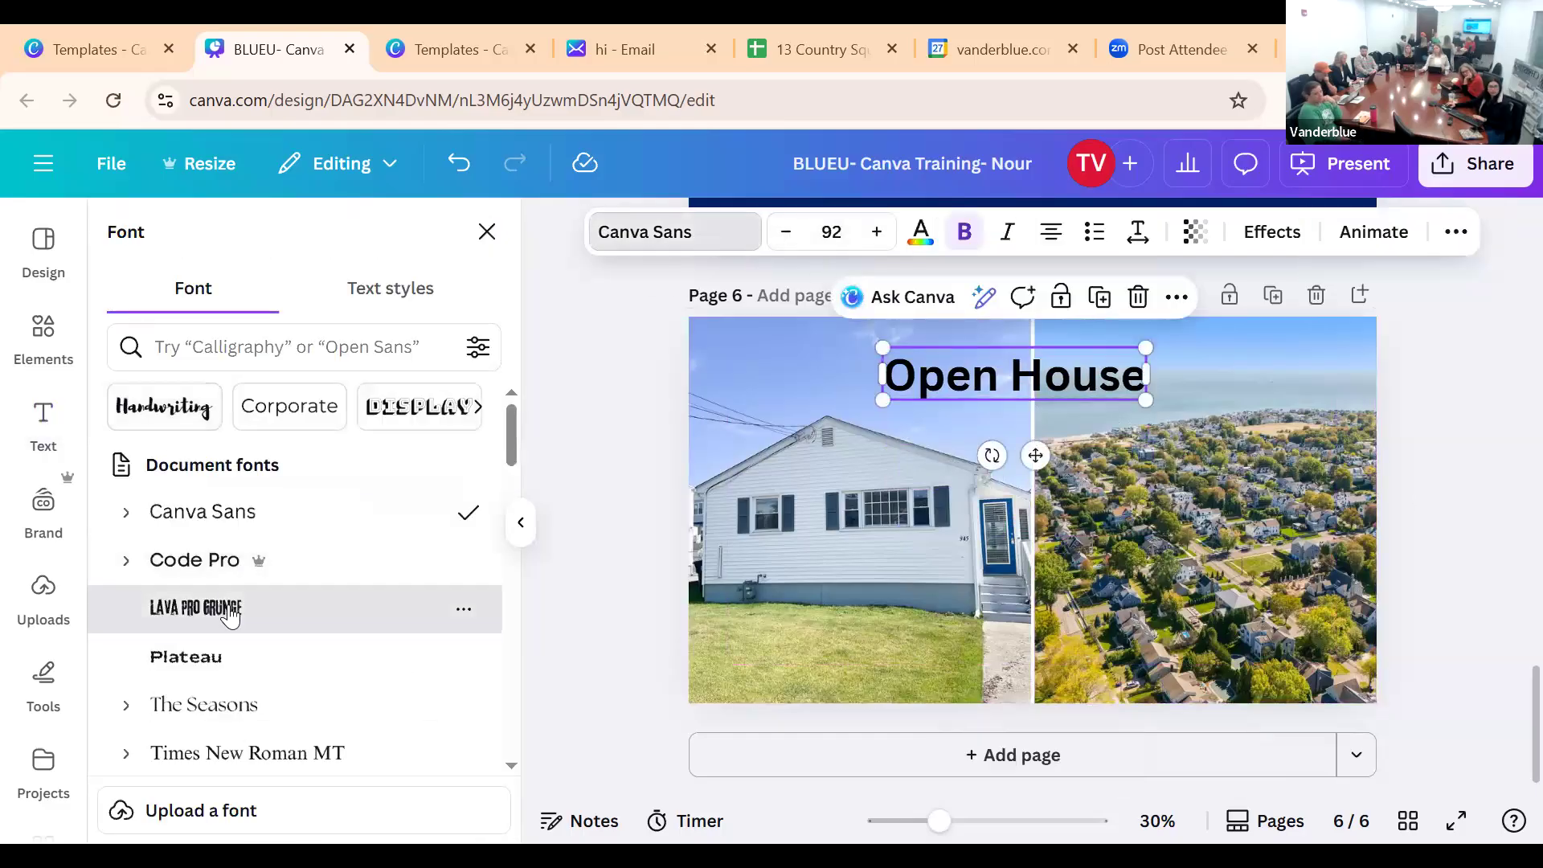
left_click(219, 608)
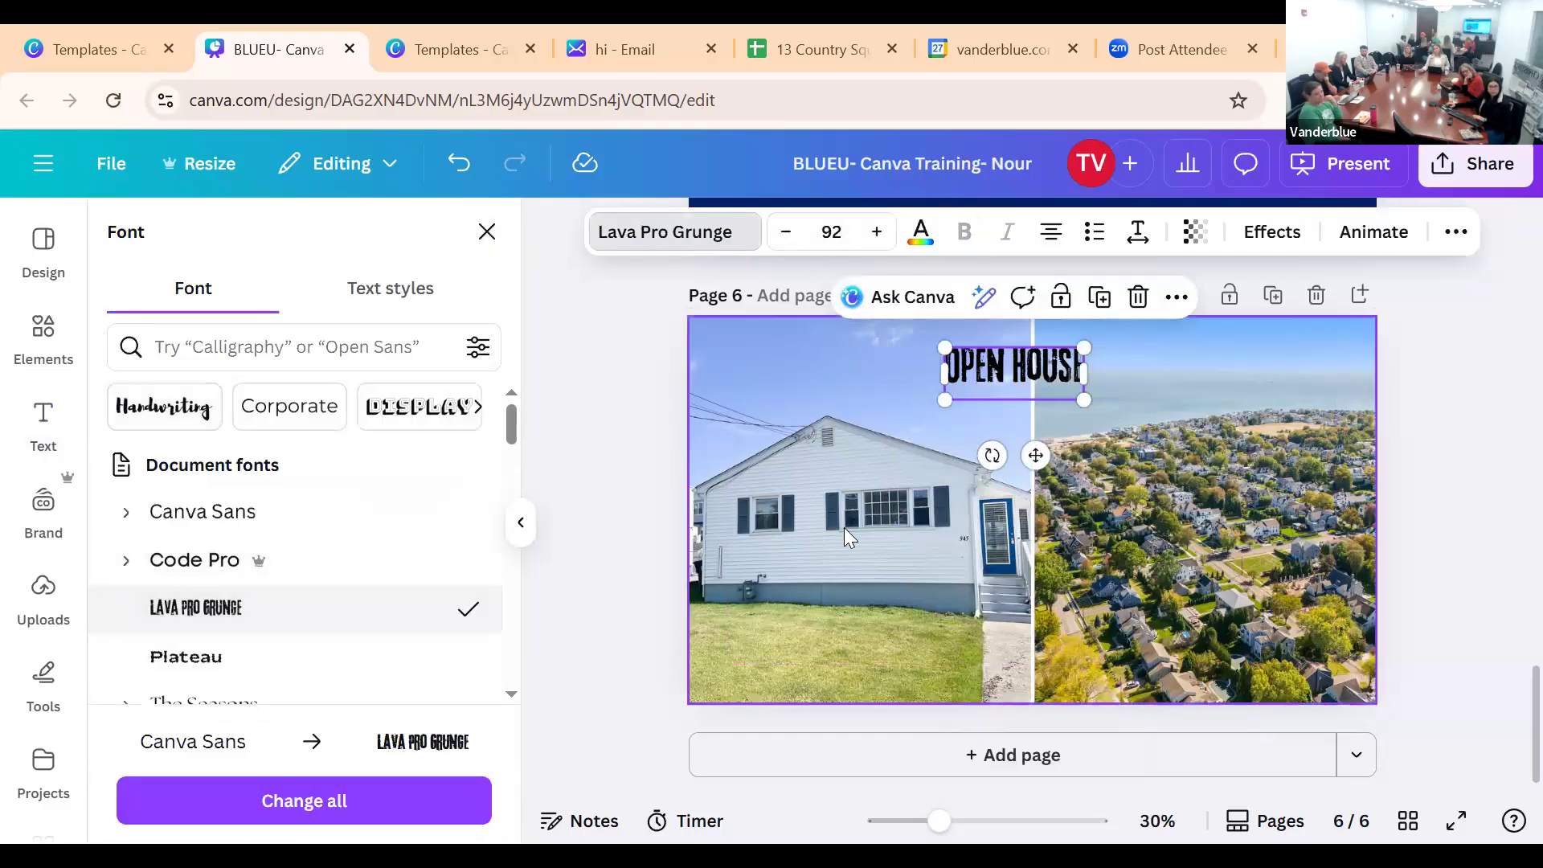
Add a blank page after page 6
left_click(988, 762)
scroll(932, 458, "up", 5)
scroll(935, 464, "down", 5)
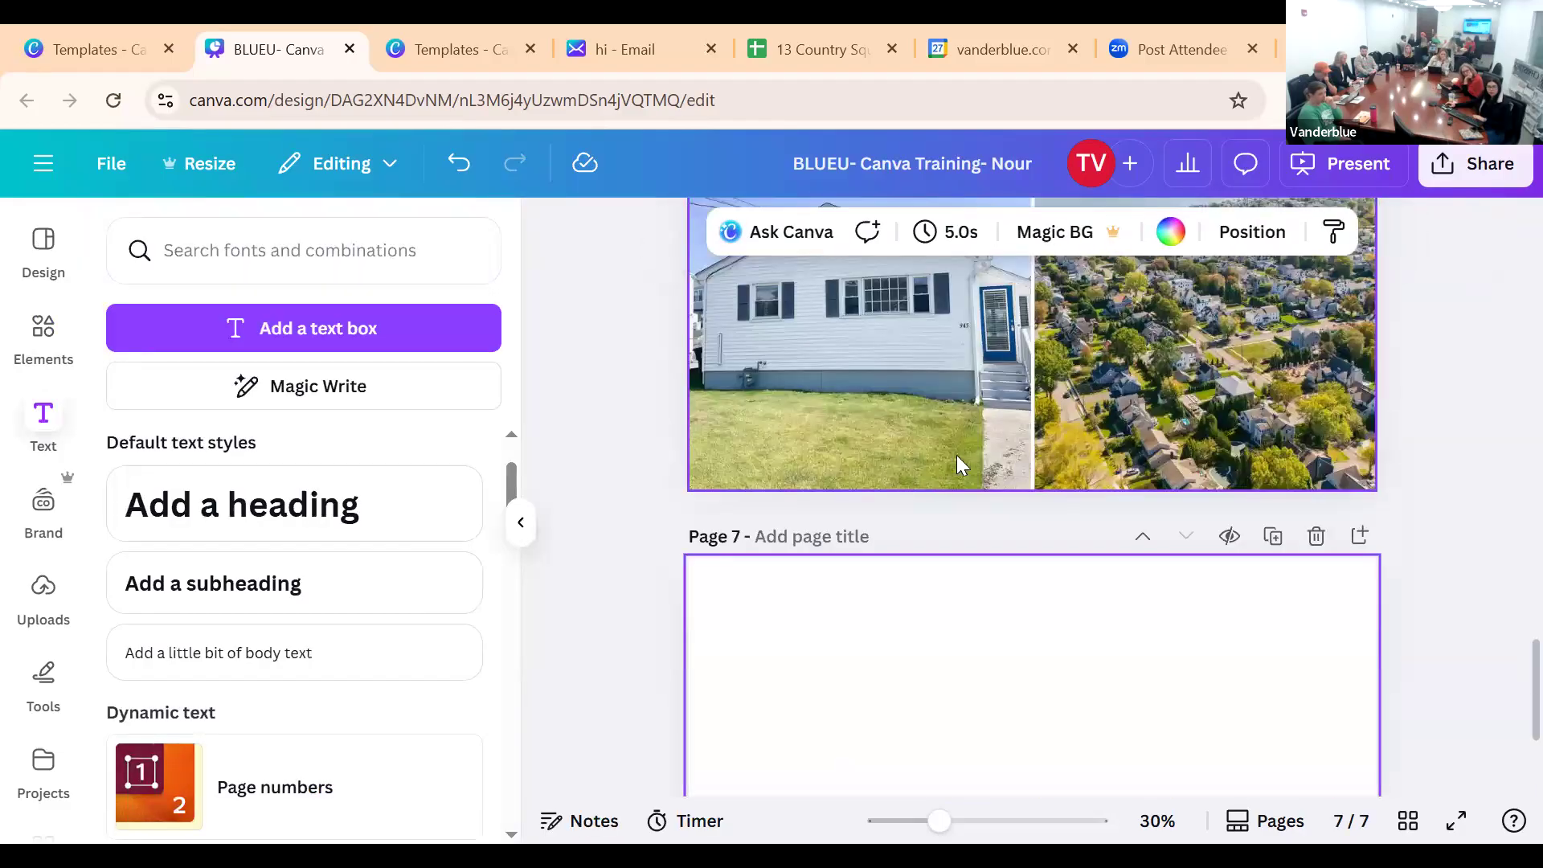
Try placing the blue Vanderblue Team brand logo over page 6's house photo, and undo the placement
left_click(32, 595)
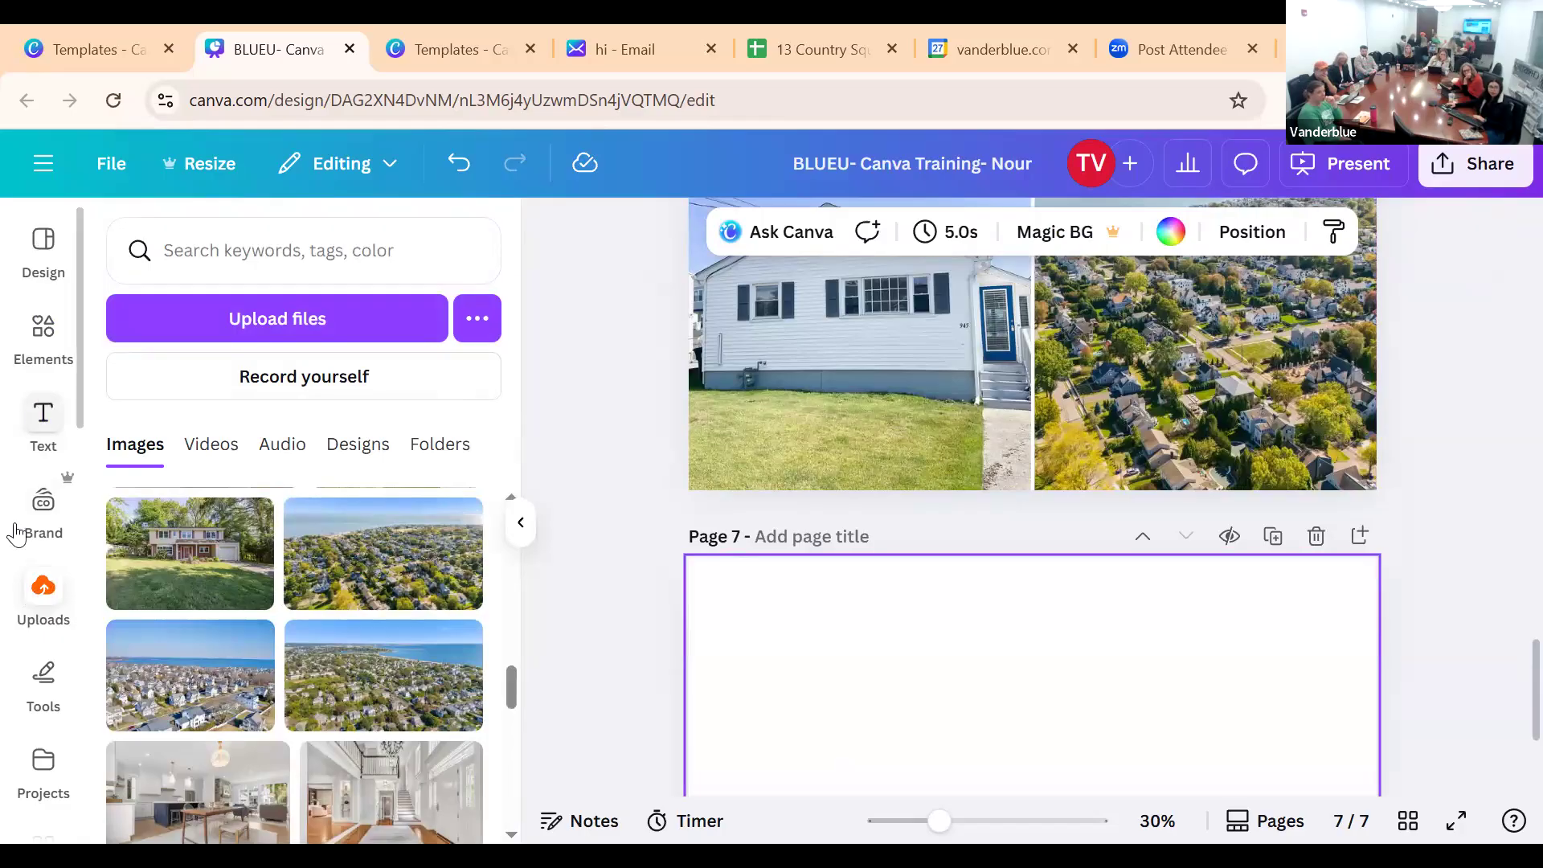
left_click(42, 514)
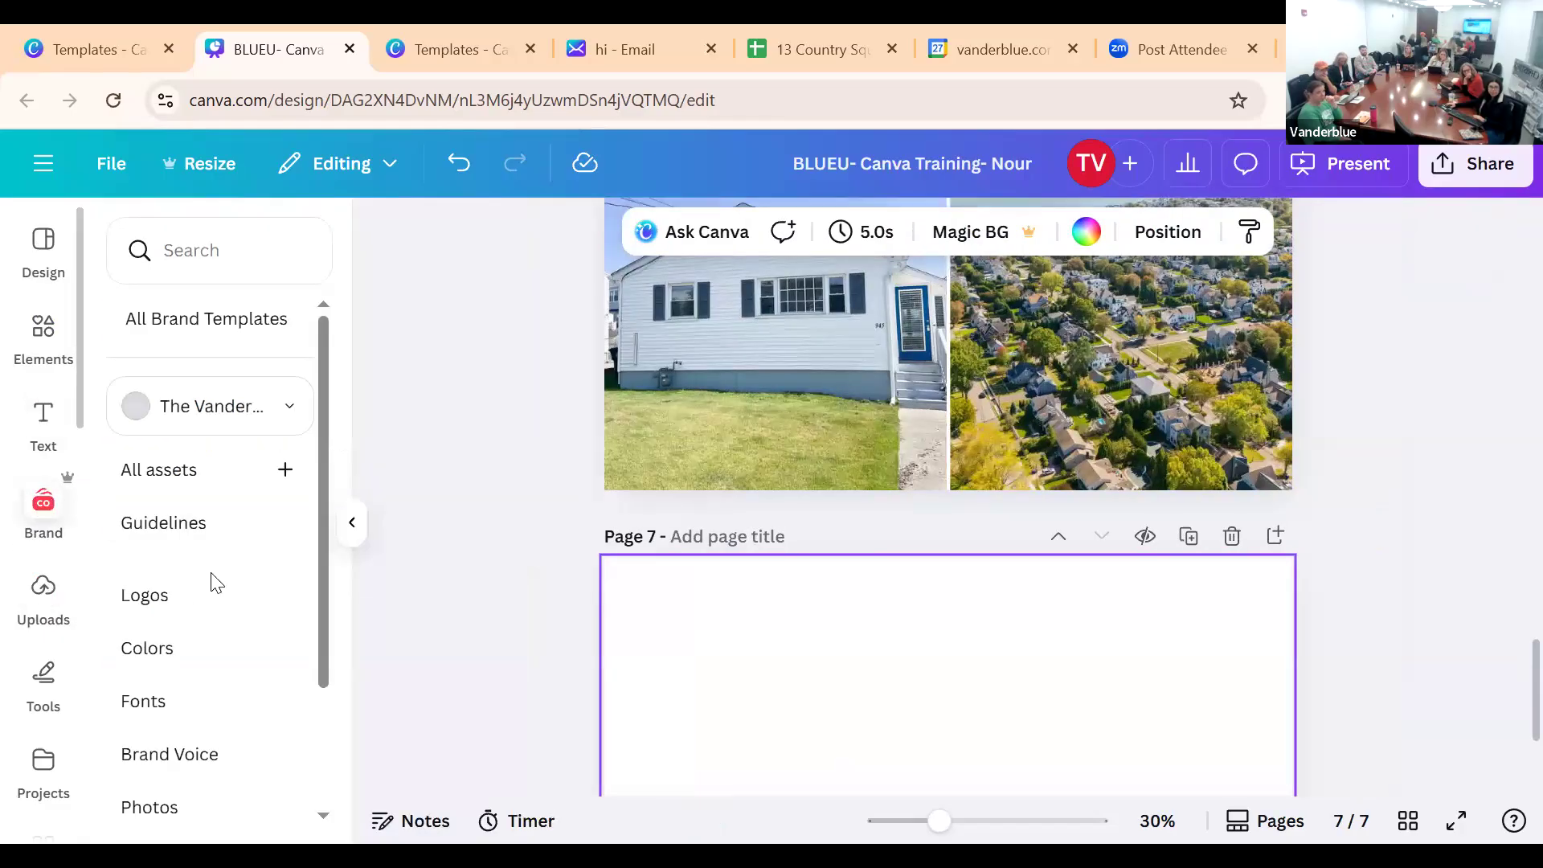
left_click(182, 592)
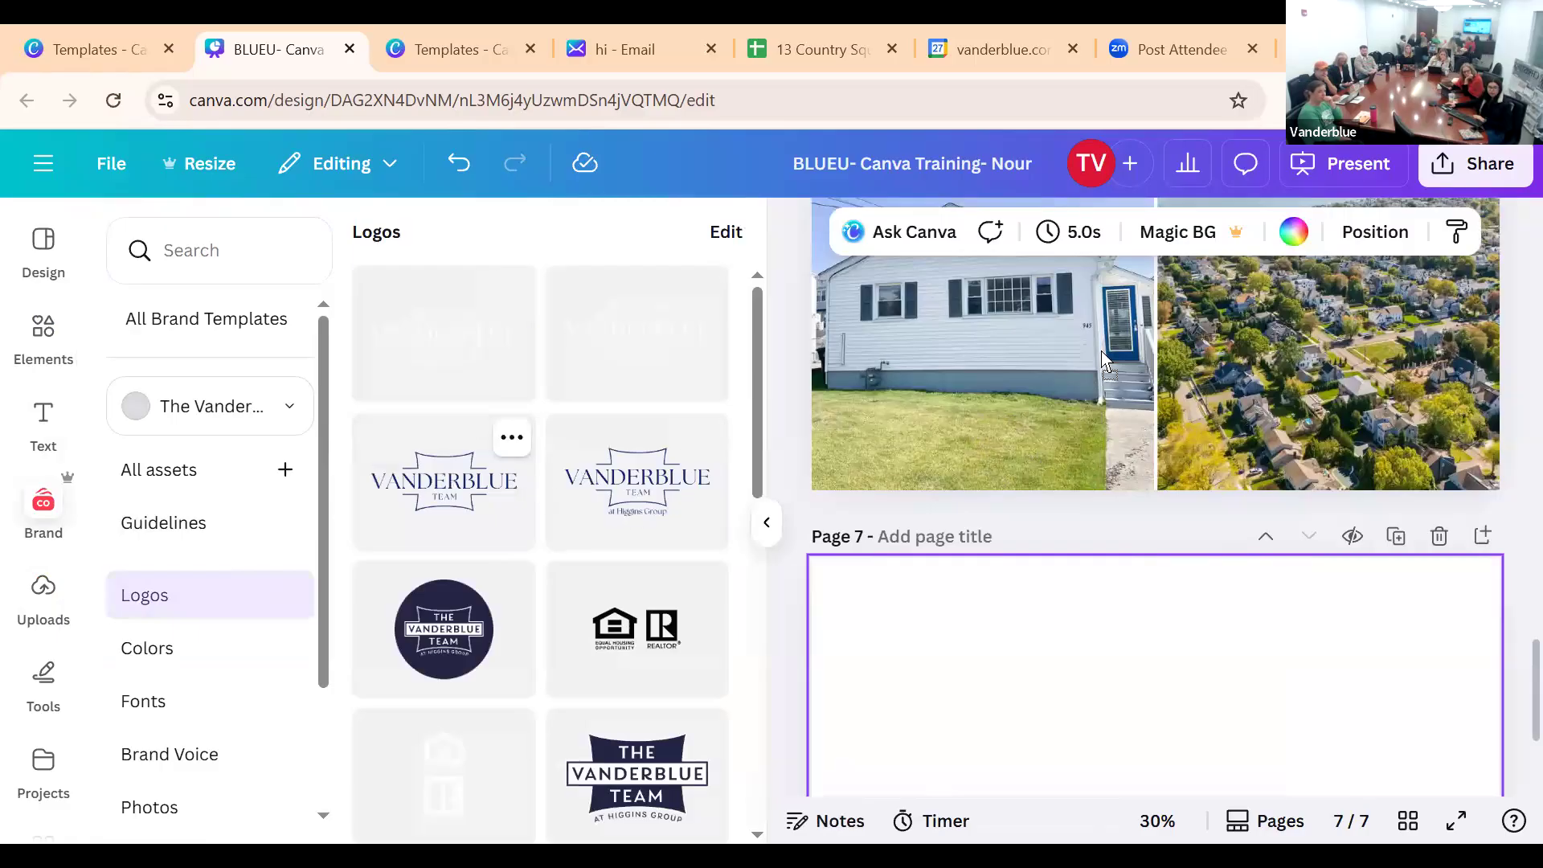
left_click(447, 485)
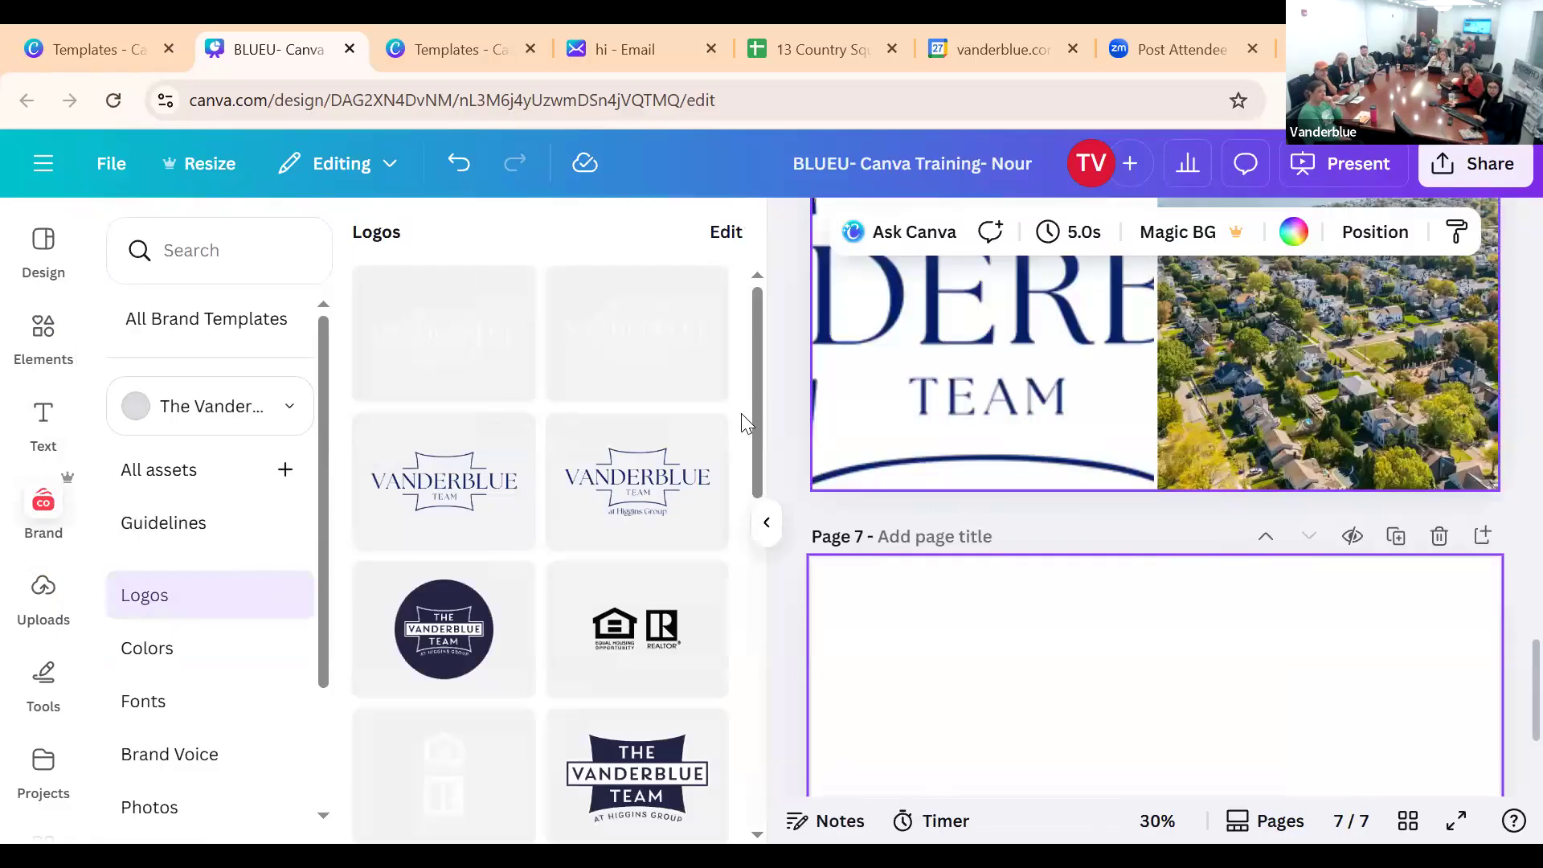
left_click(459, 164)
Check the lock options for the house photo on page 6, close them unused, and review the page
right_click(1077, 418)
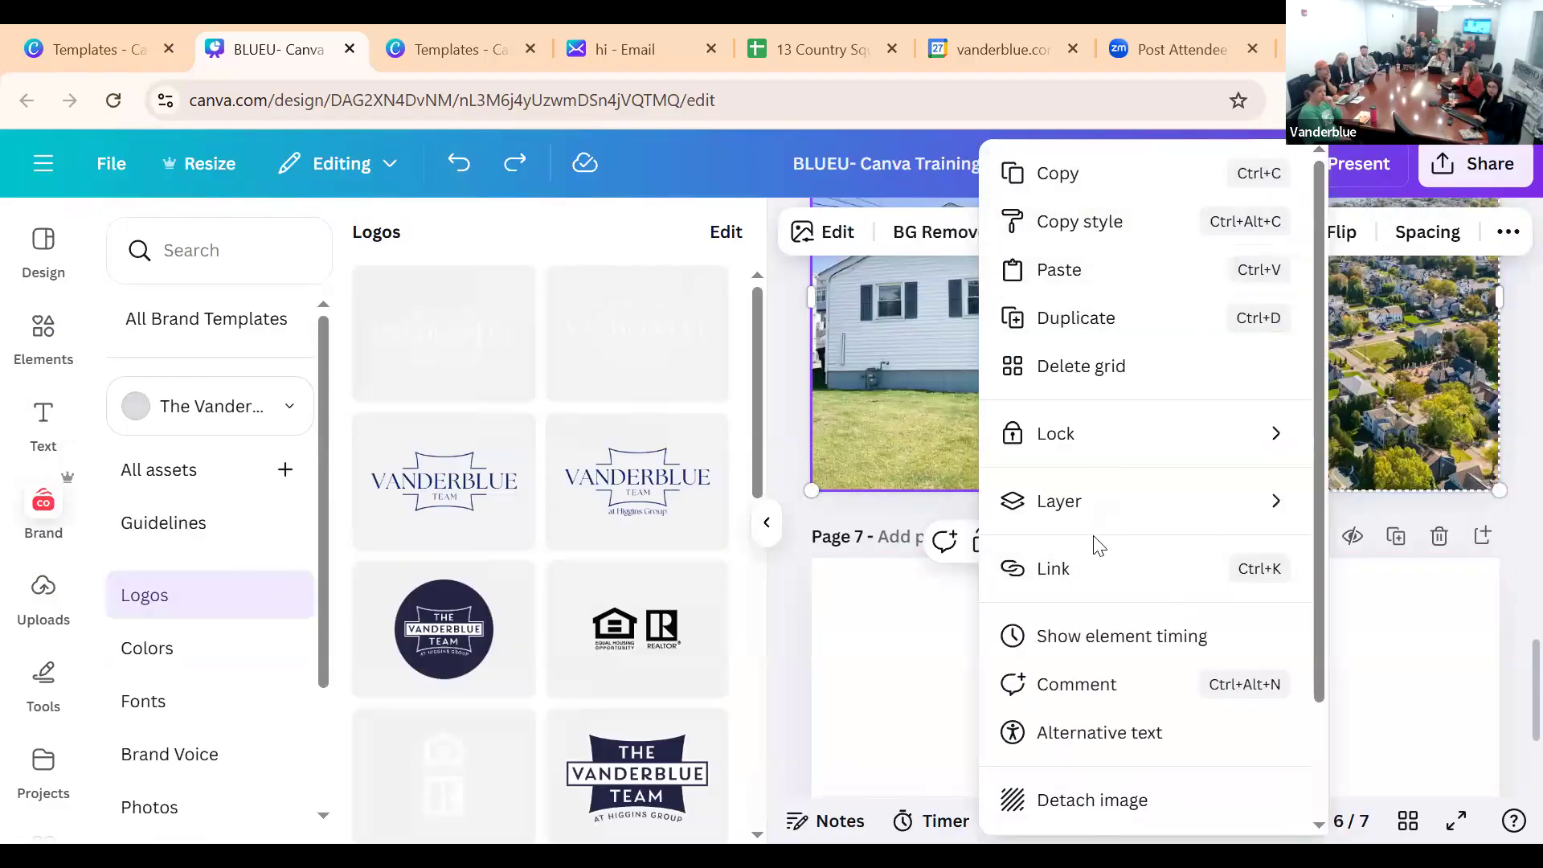
mouse_move(1078, 441)
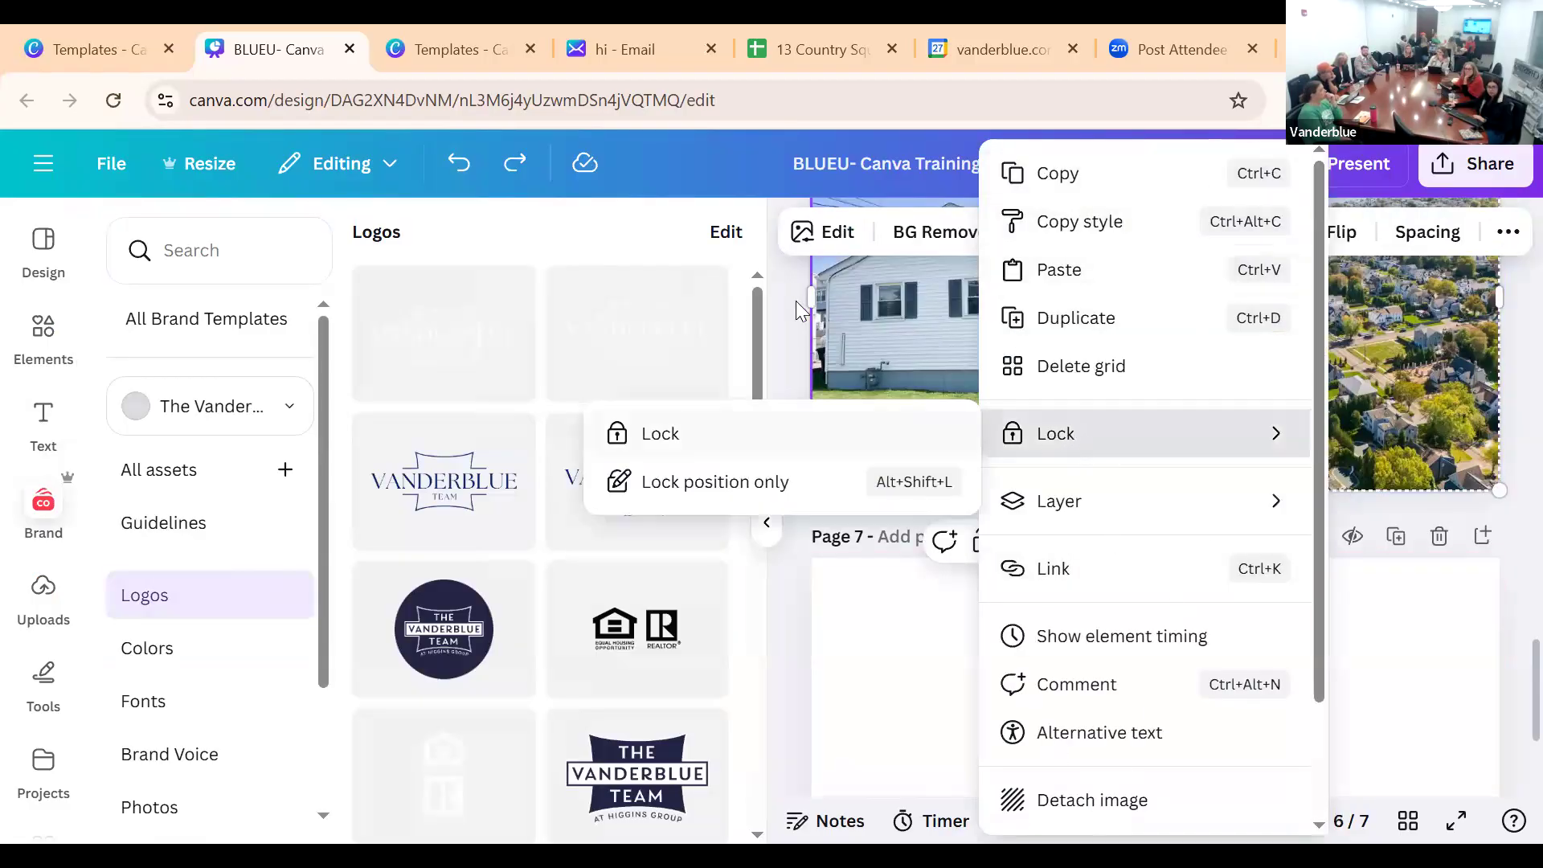
left_click(794, 283)
scroll(1130, 452, "up", 3)
scroll(1260, 509, "up", 2)
scroll(1257, 493, "down", 3)
scroll(1257, 493, "up", 2)
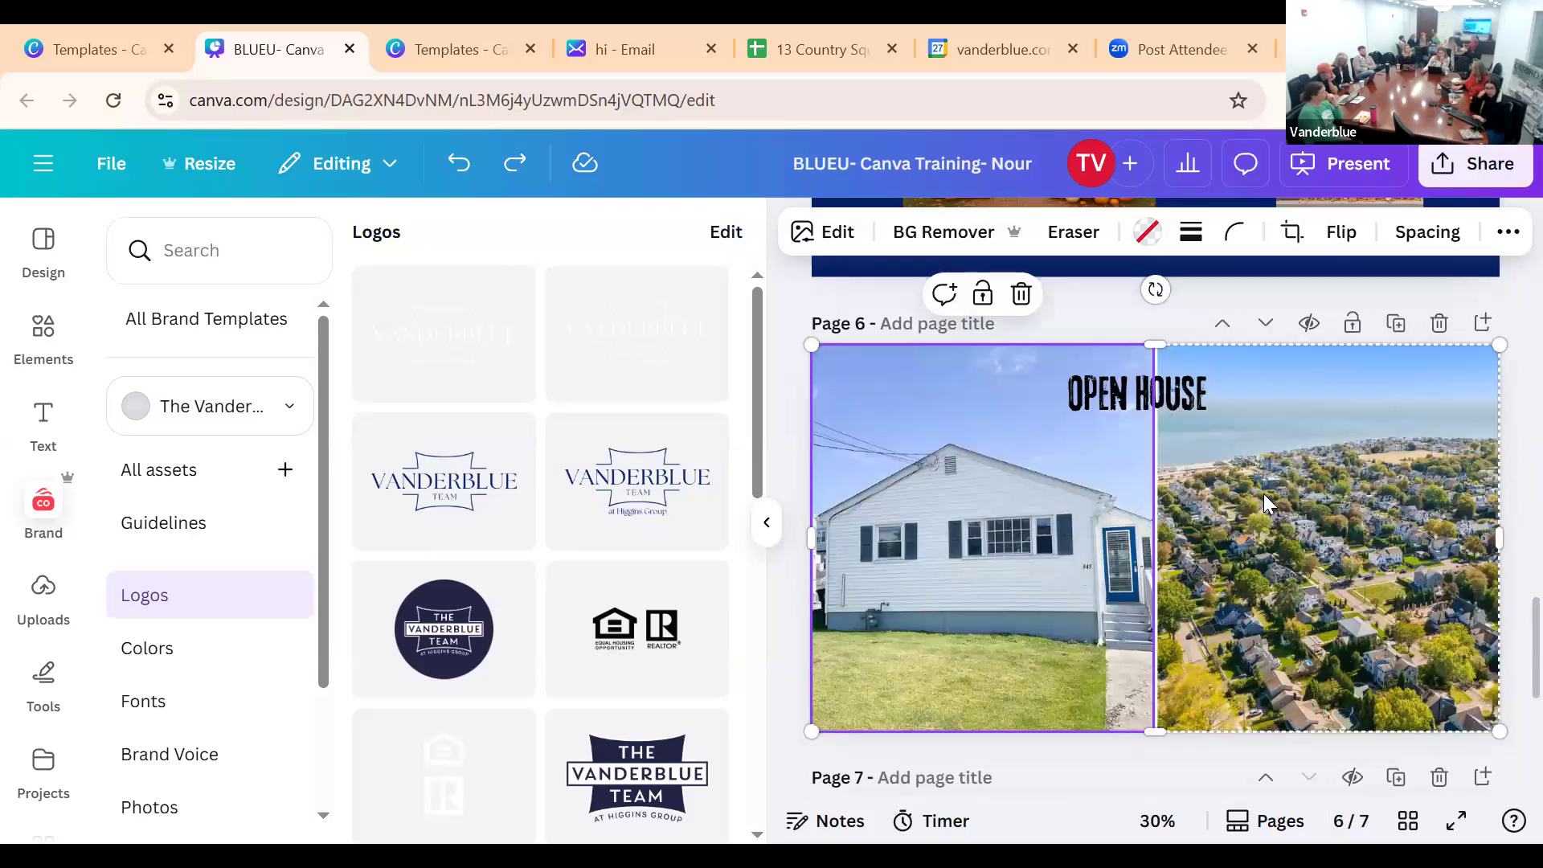
Browse the uploaded images for property photos, and cancel the file upload dialog without choosing a file
left_click(1175, 385)
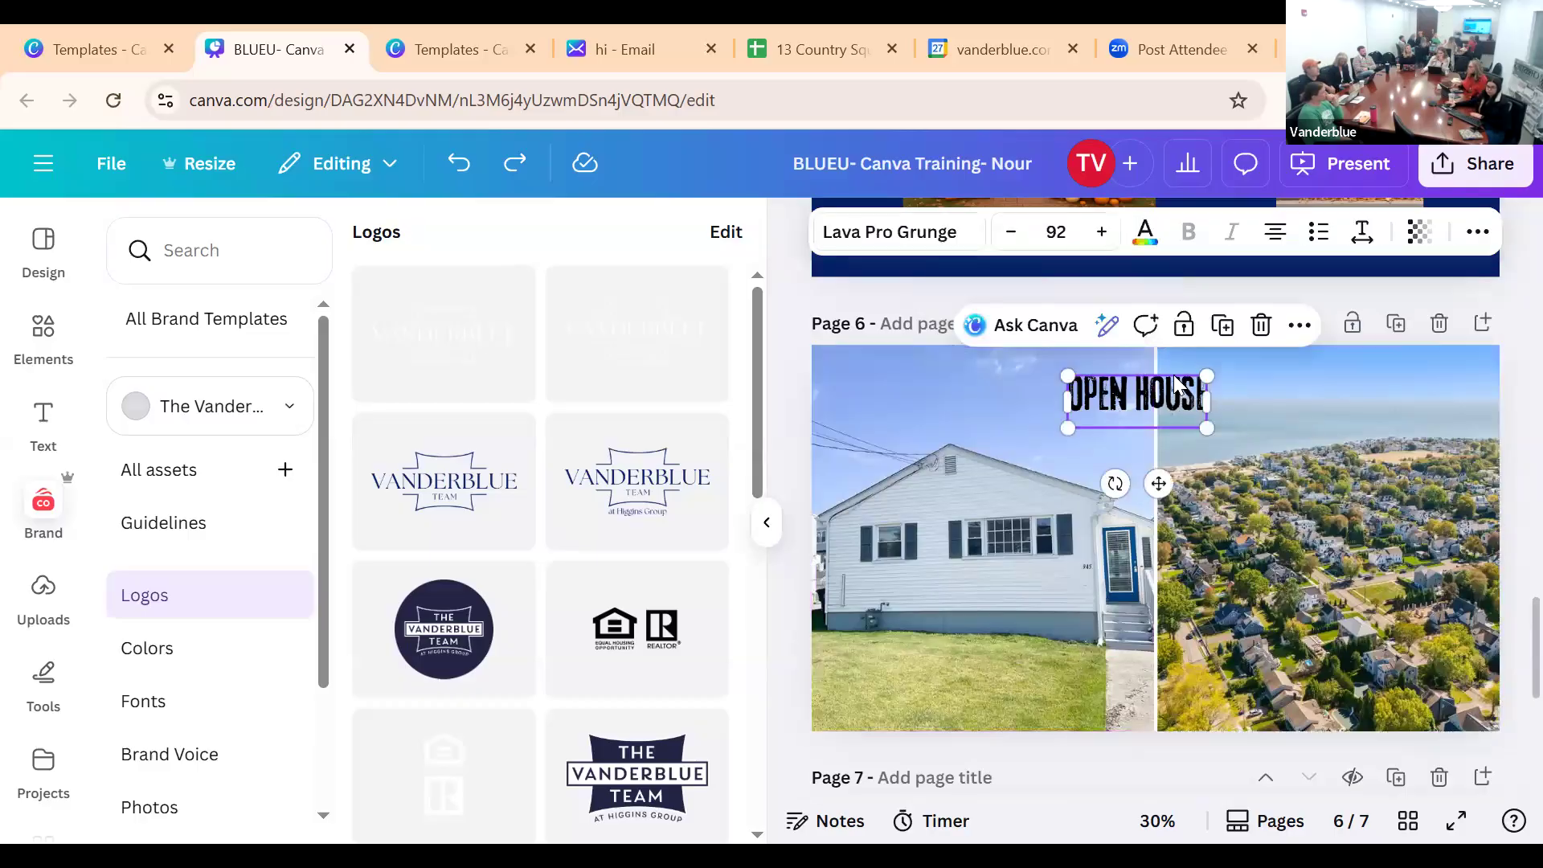
left_click(966, 513)
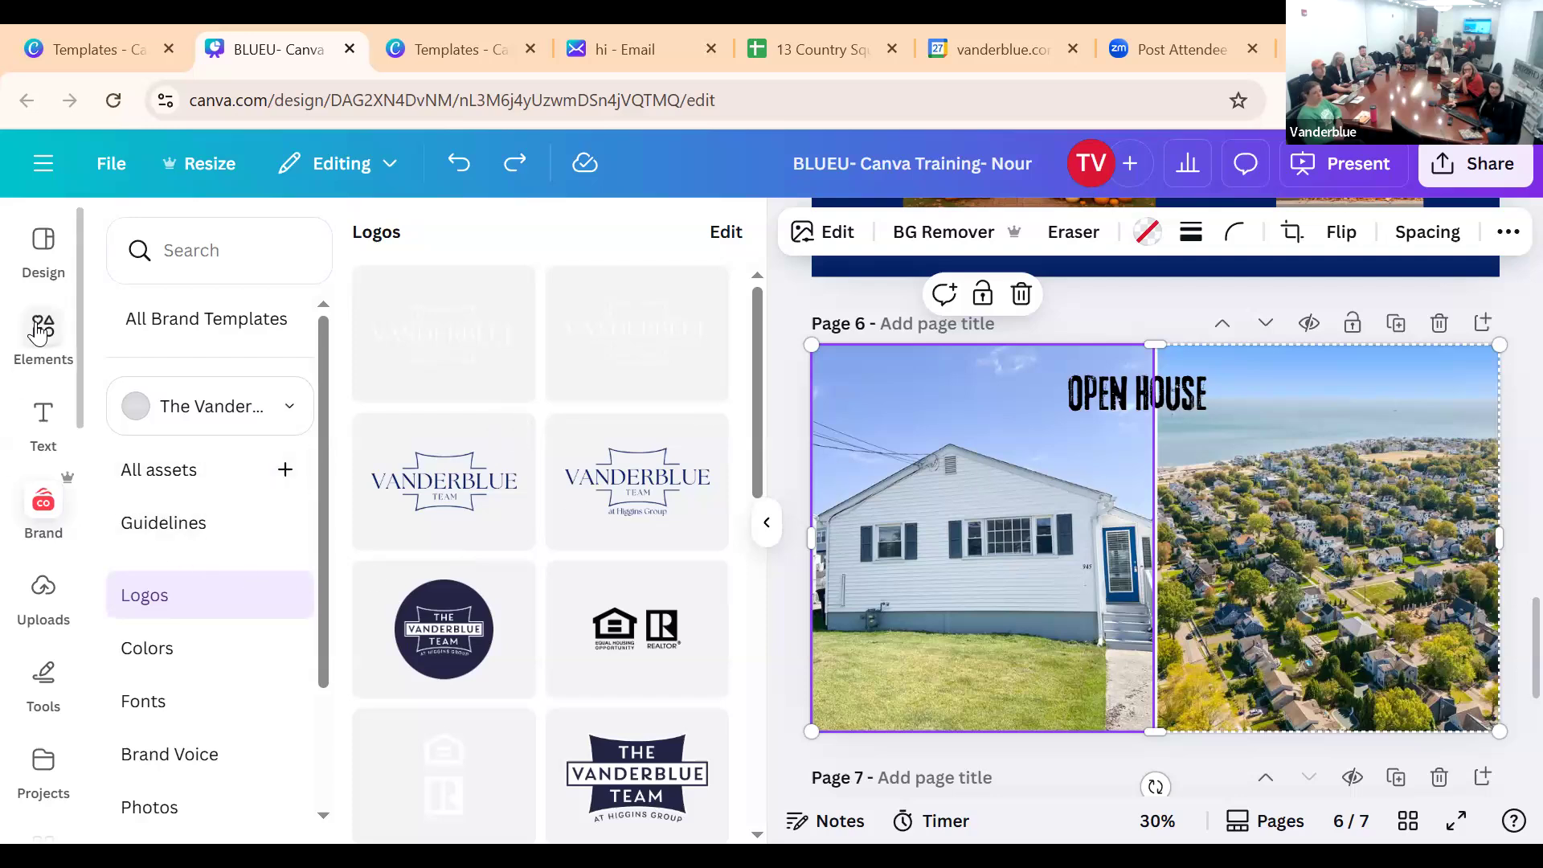
left_click(41, 620)
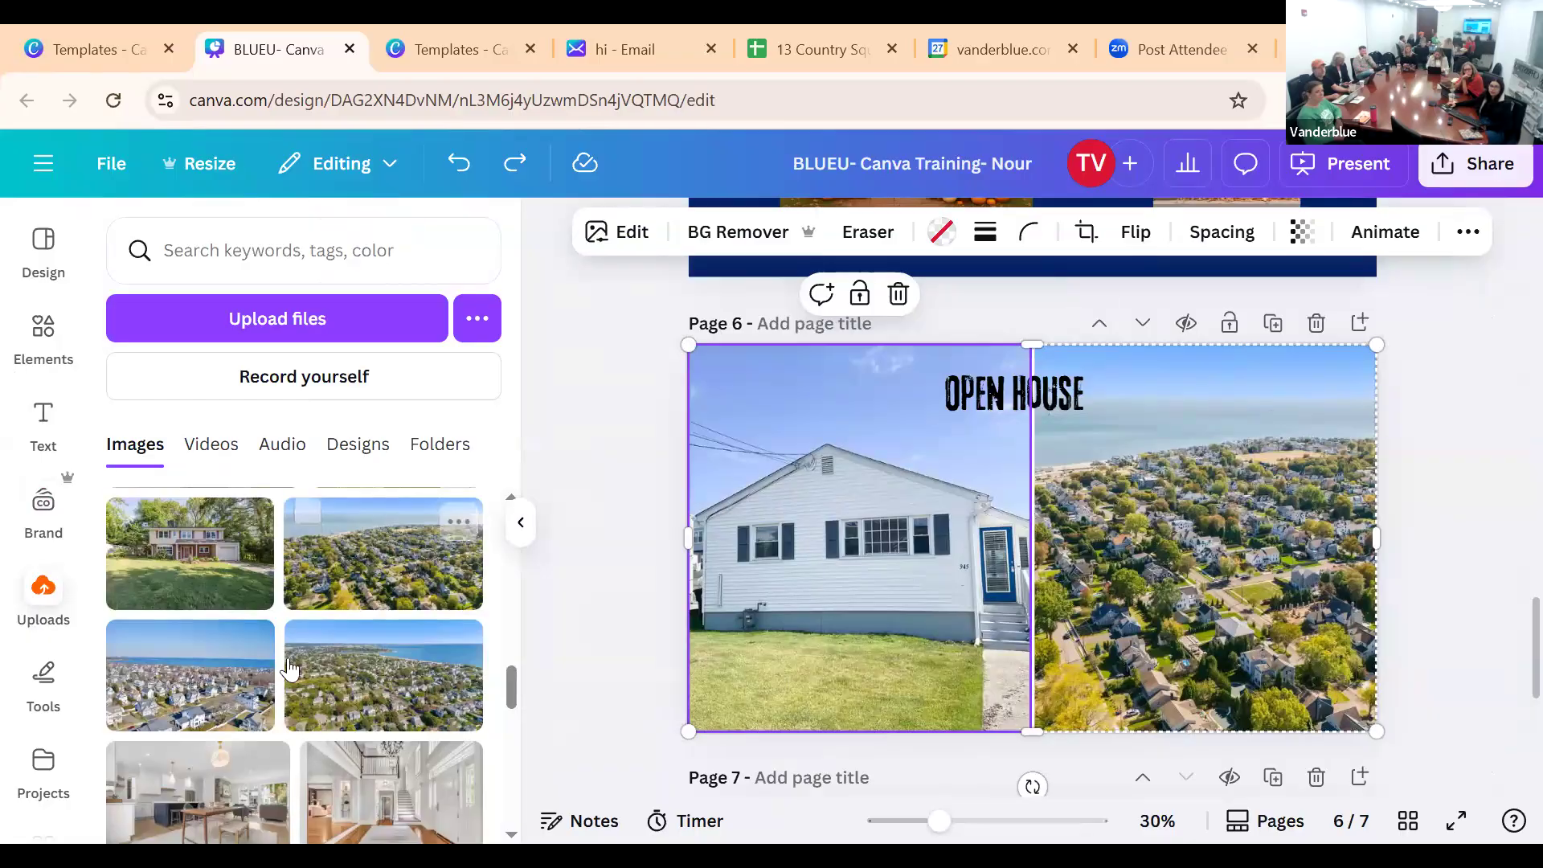
scroll(434, 659, "down", 5)
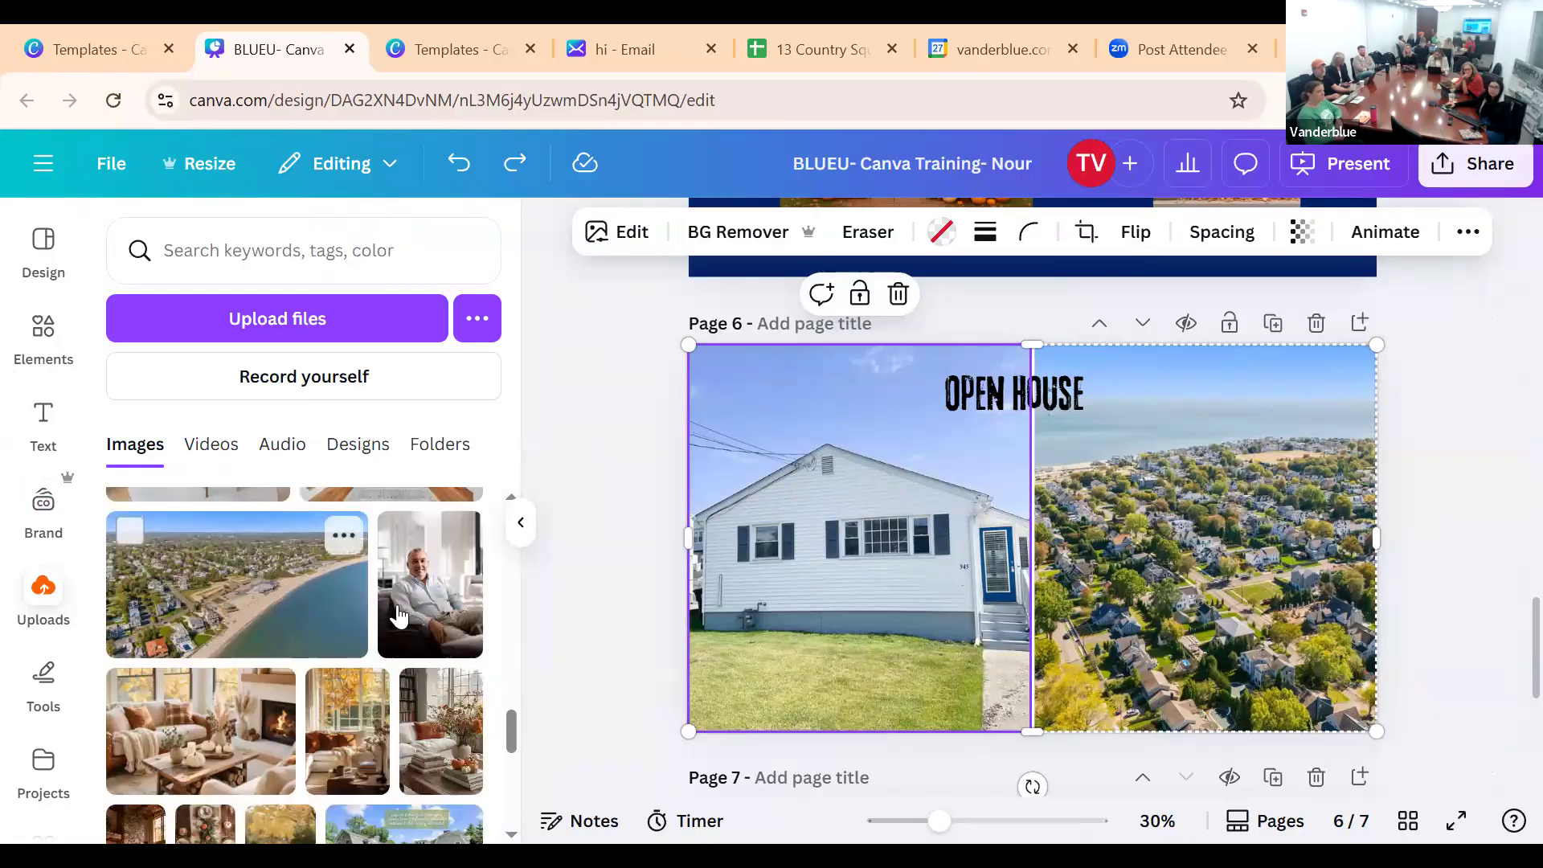
scroll(385, 643, "down", 5)
scroll(404, 707, "down", 5)
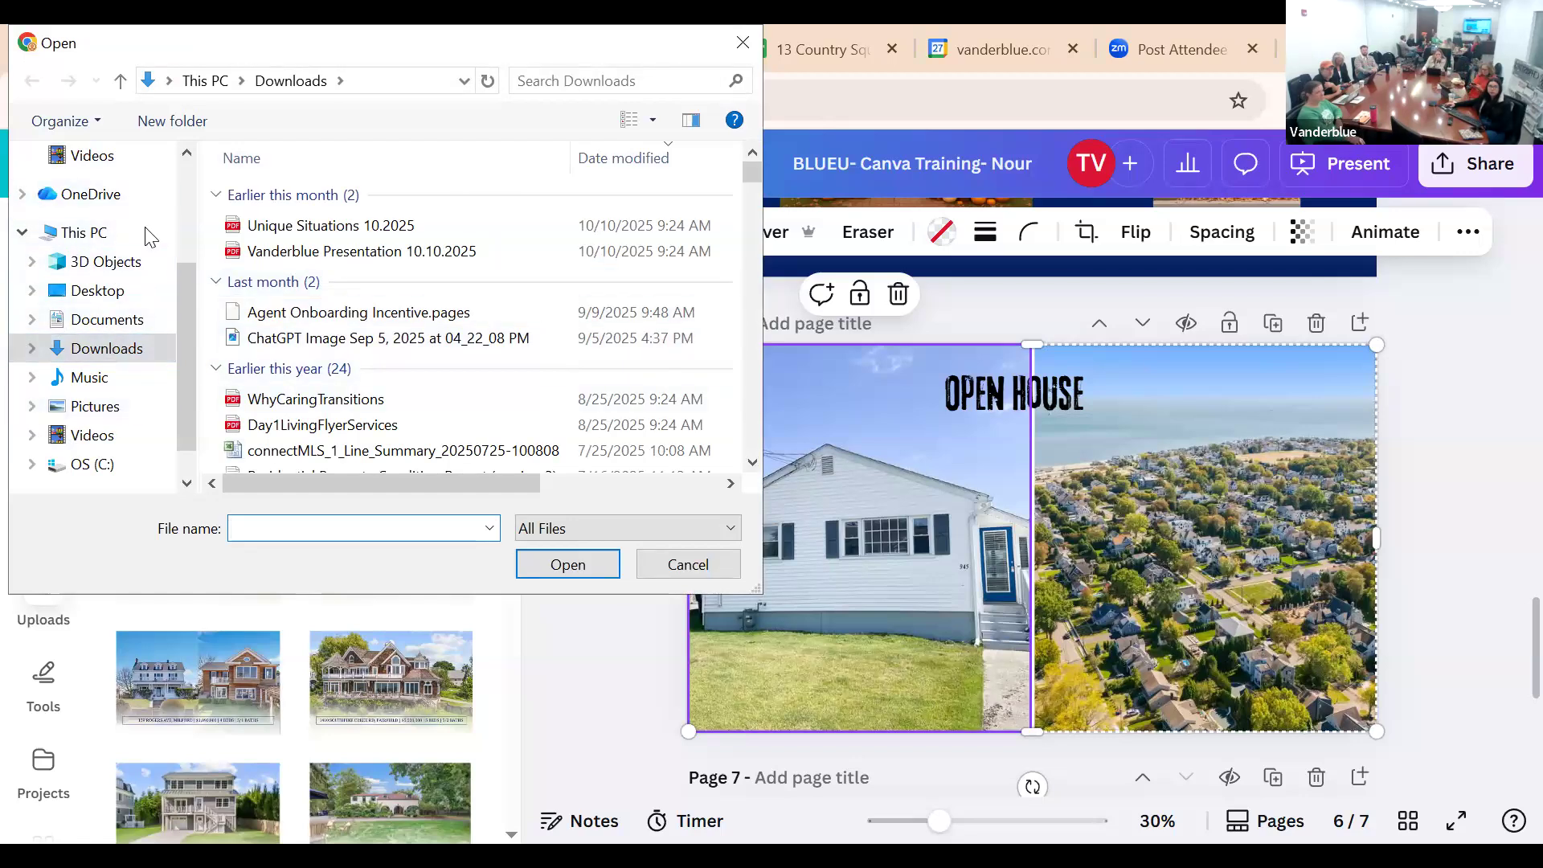
left_click(688, 565)
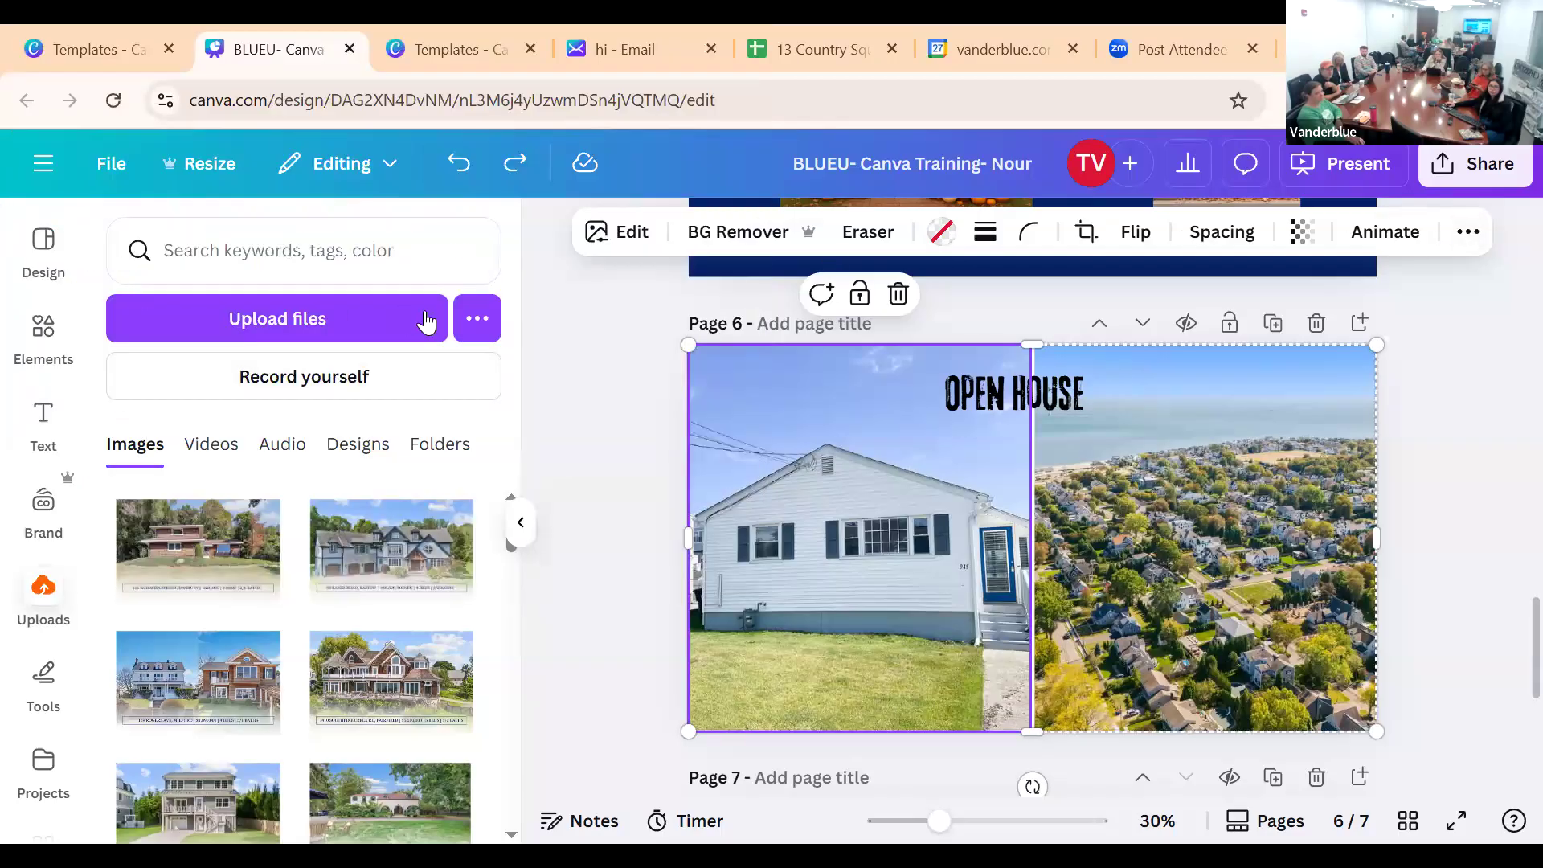
Look at the uploaded folders and videos, and return to the uploaded images
left_click(430, 449)
left_click(211, 447)
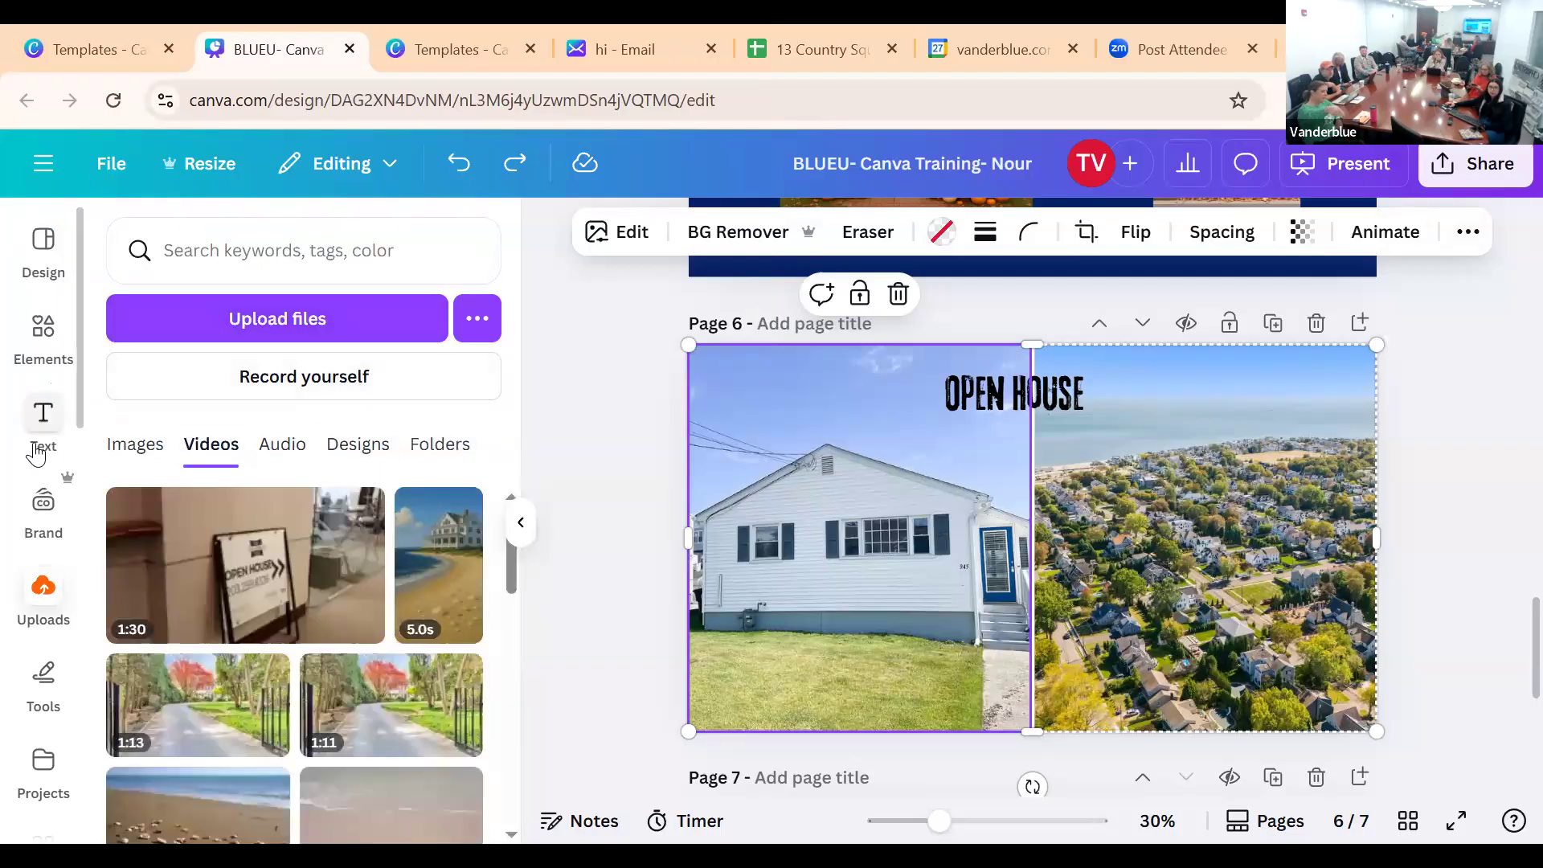
left_click(143, 444)
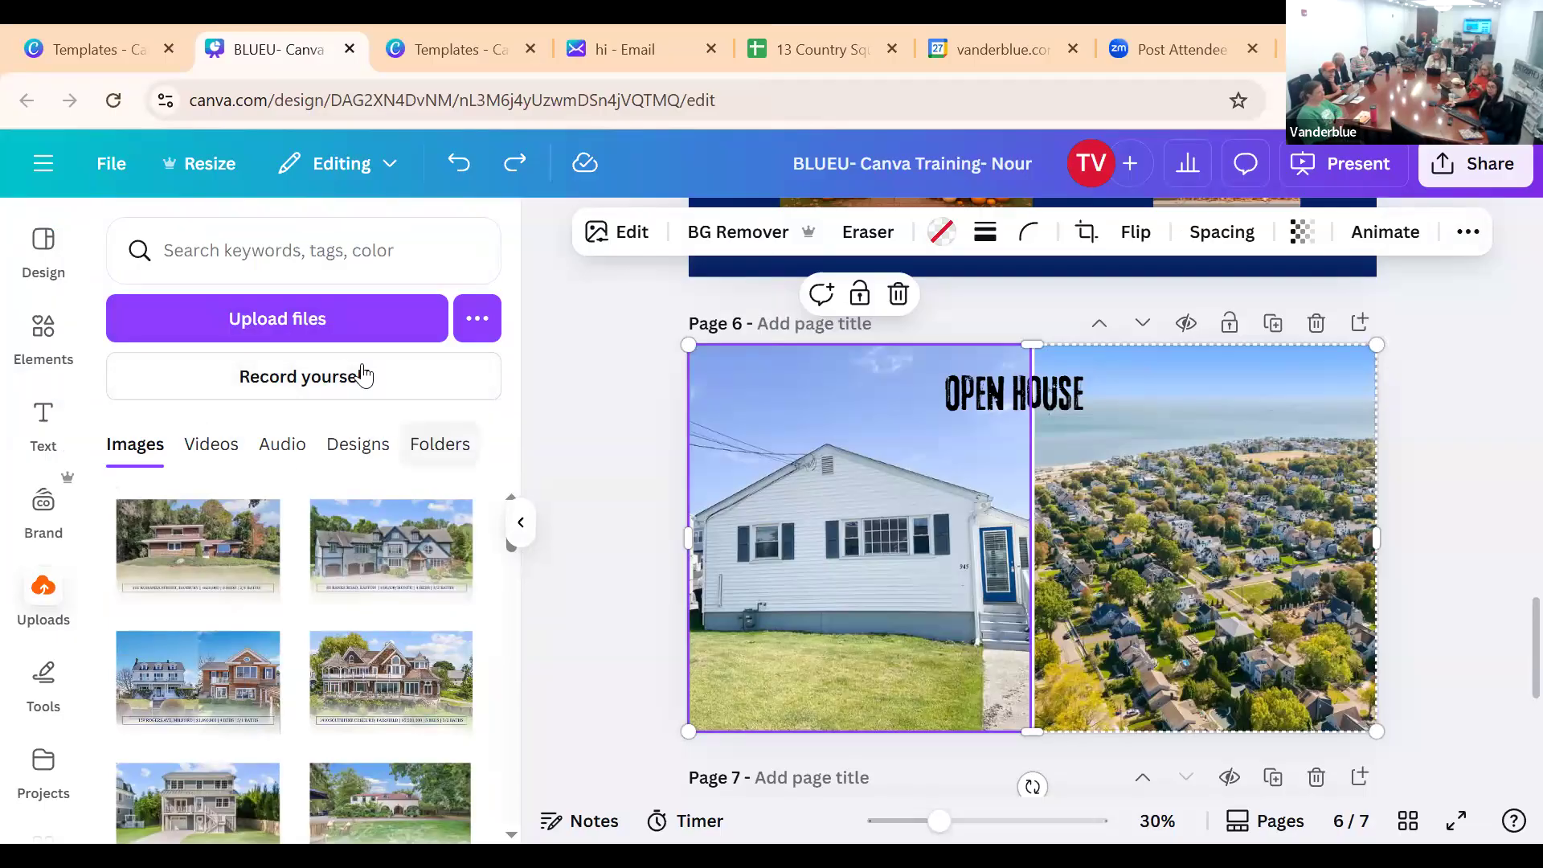
Search the uploads for "vanderblue" and look through the matching images
left_click(284, 258)
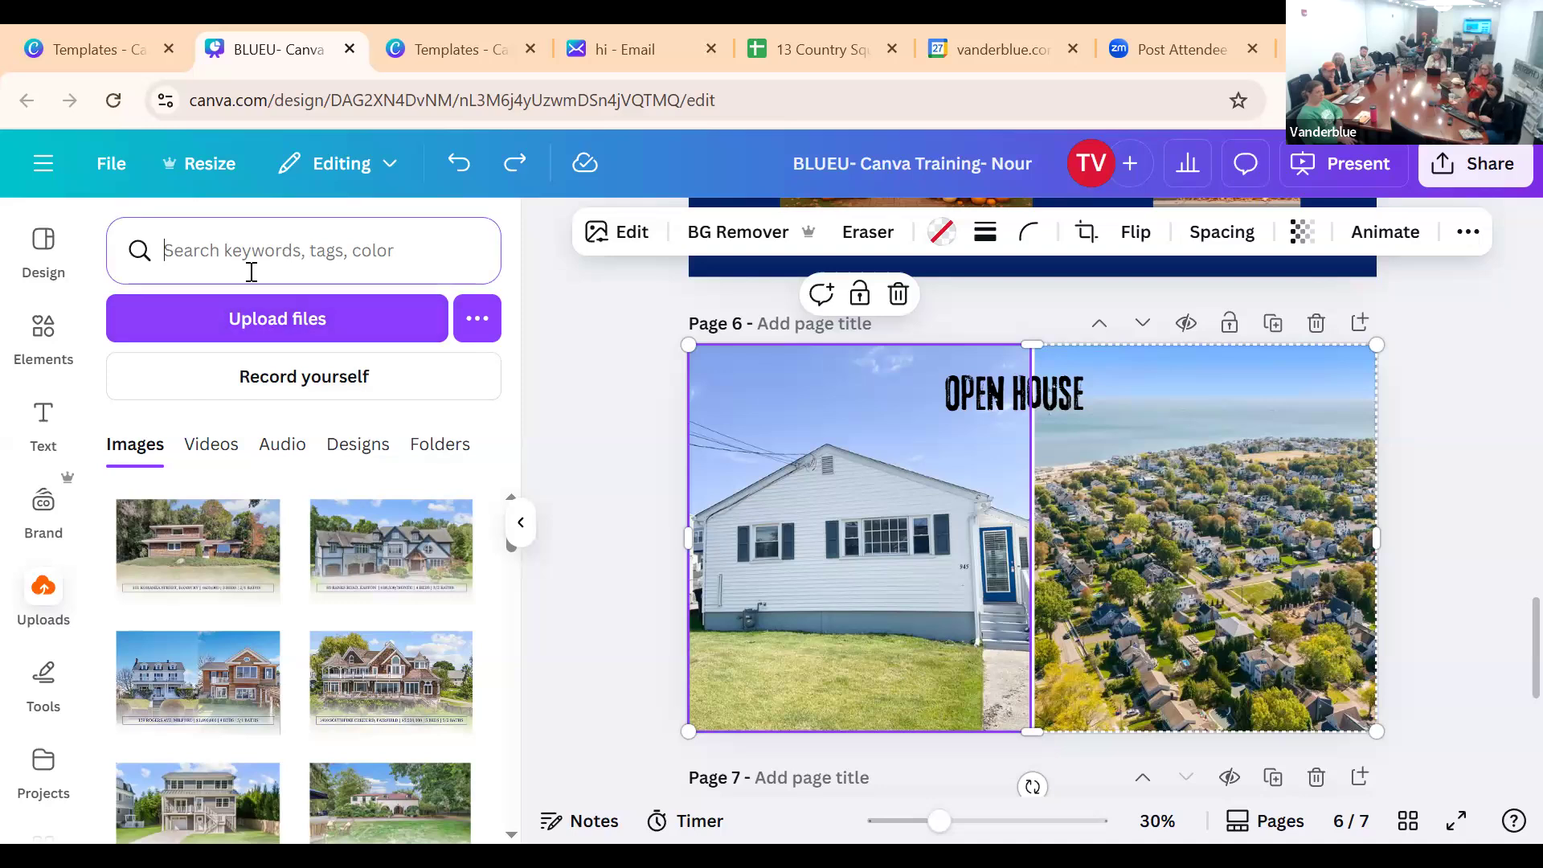
type("vanderblue")
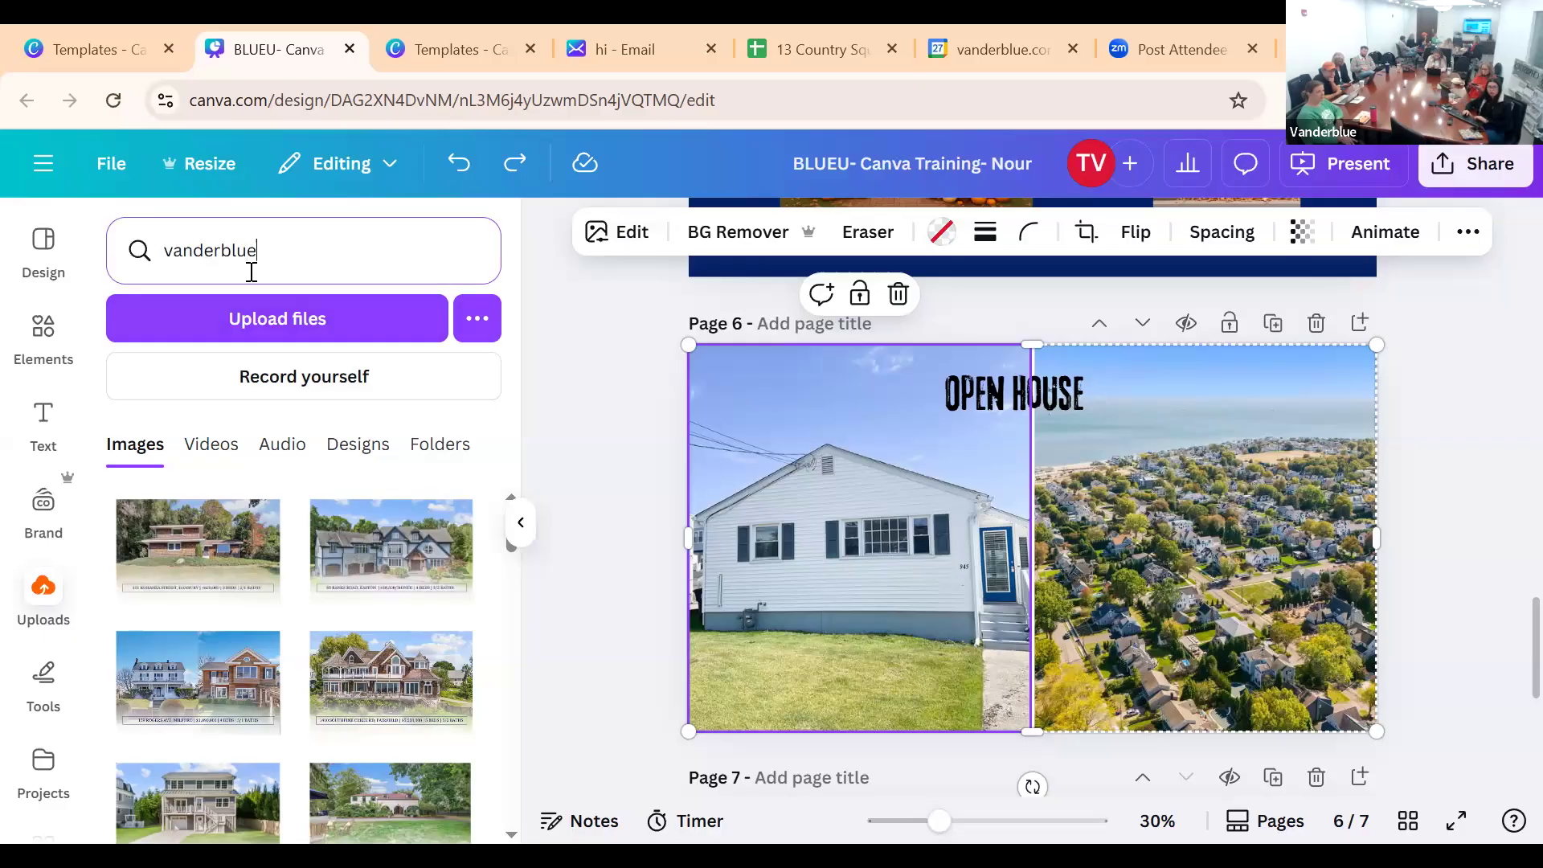
key("Return")
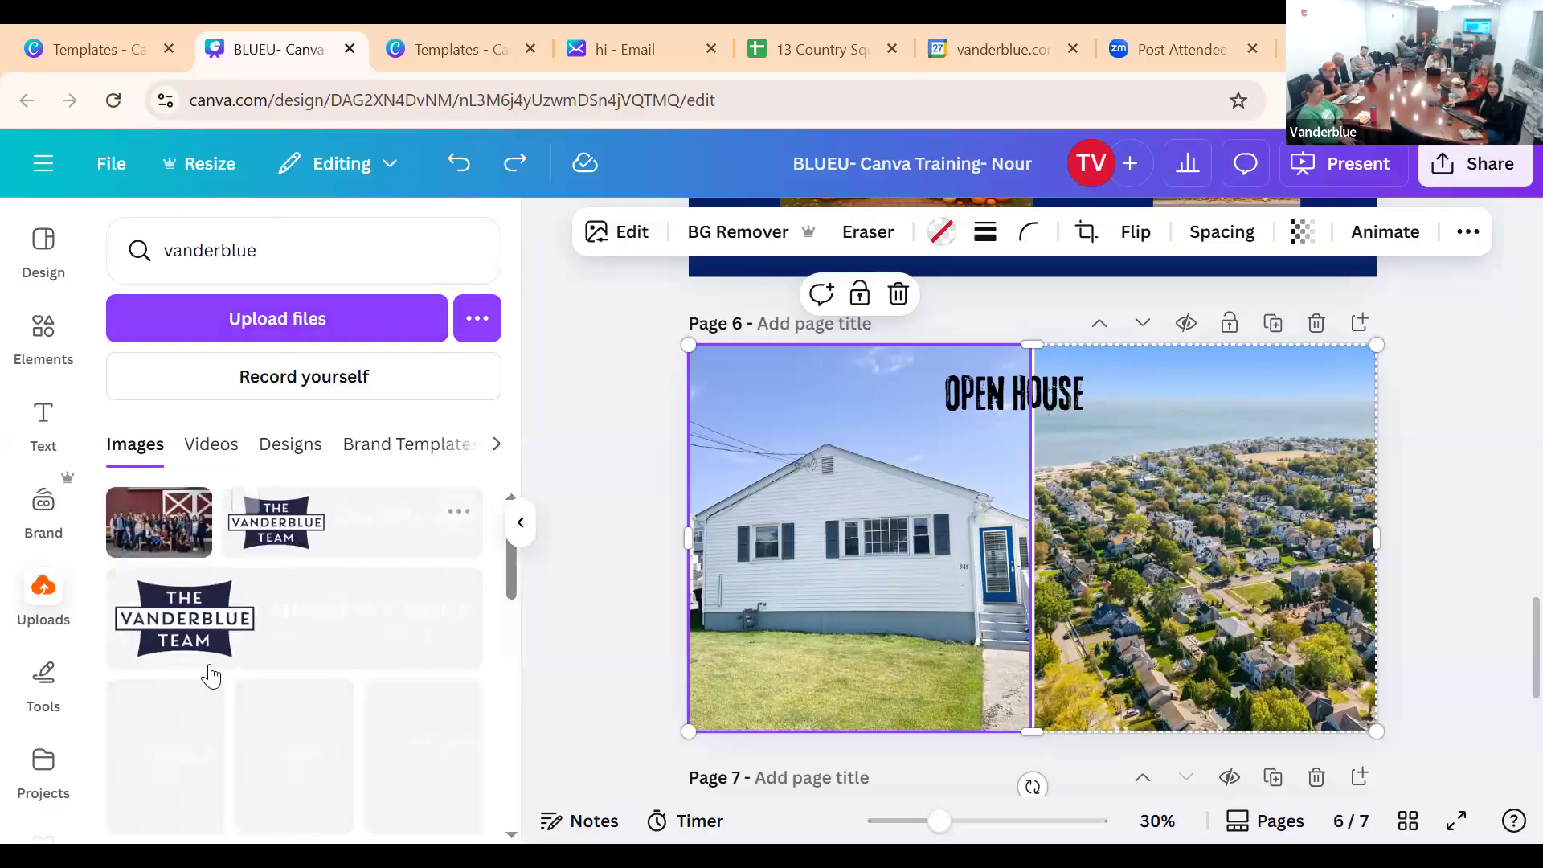
scroll(327, 611, "down", 8)
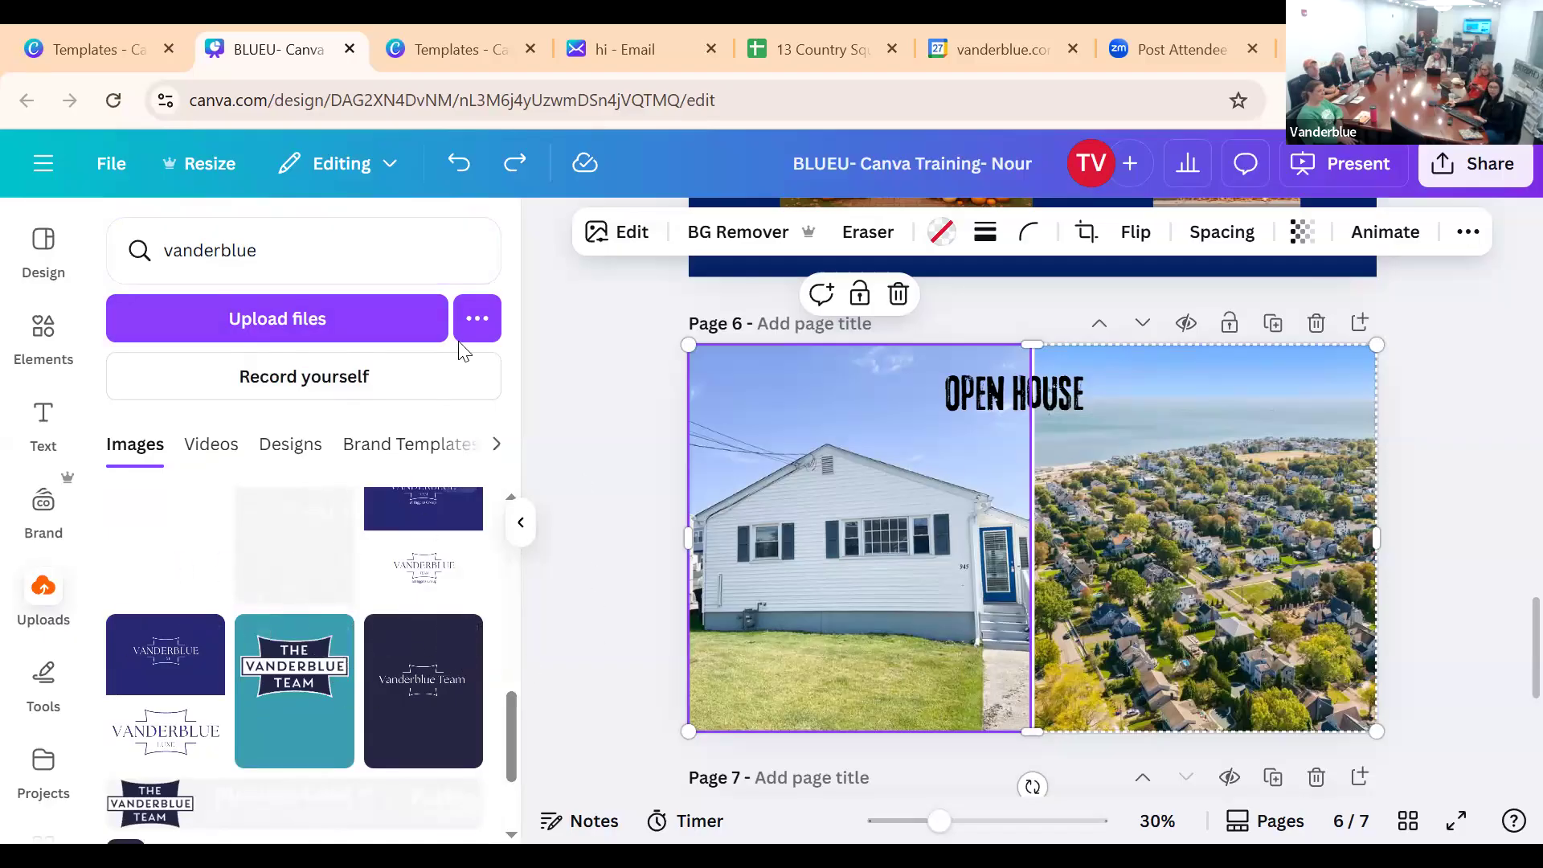
Replace the uploads search with "burr" and look through the matching images
left_click(364, 241)
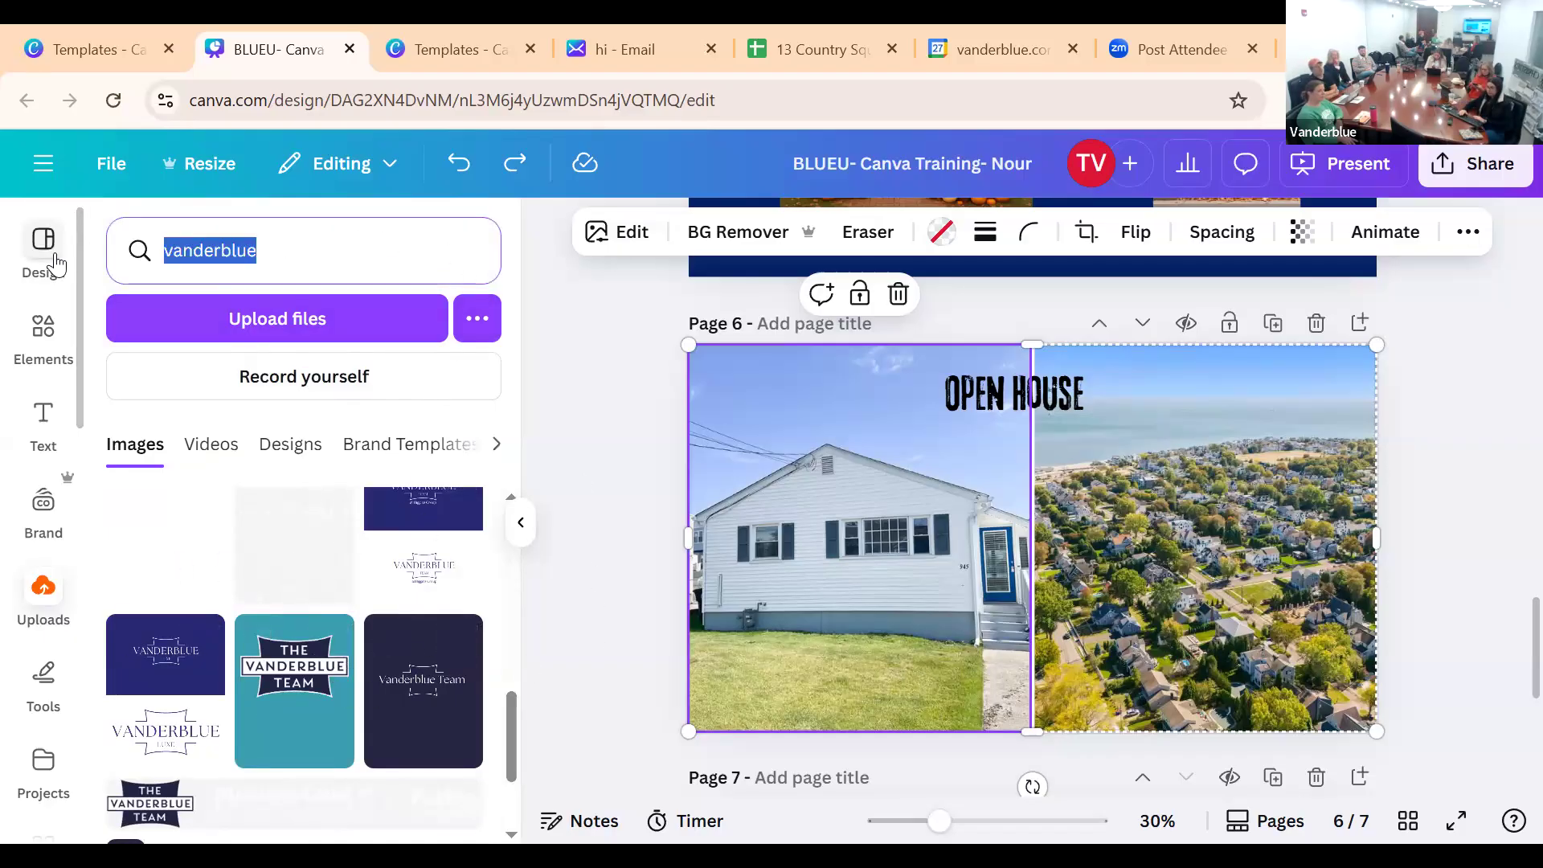
key("BackSpace")
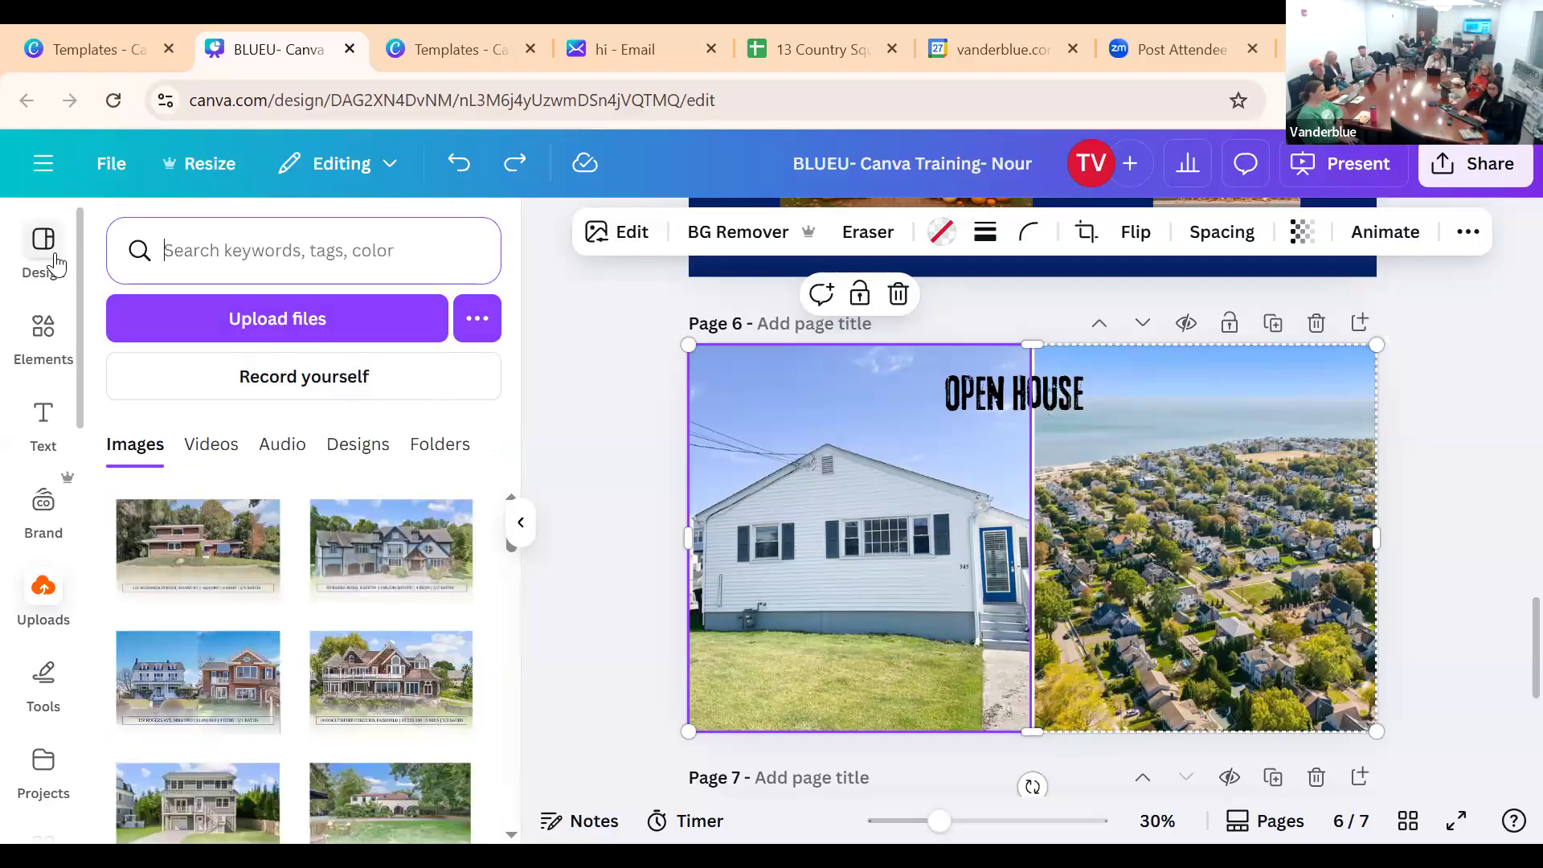
type("burr")
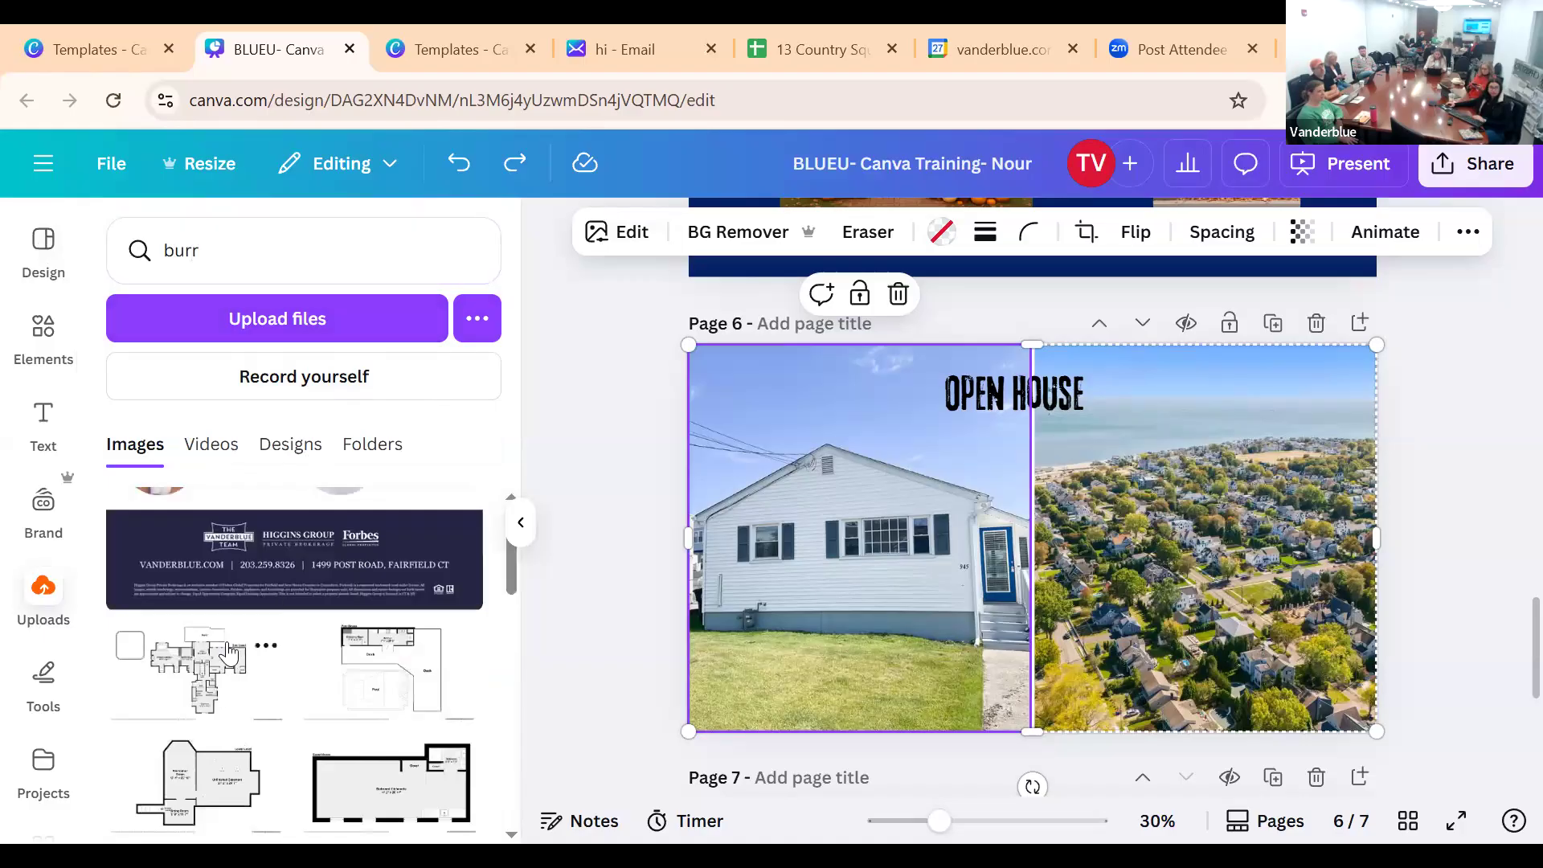
scroll(237, 683, "down", 10)
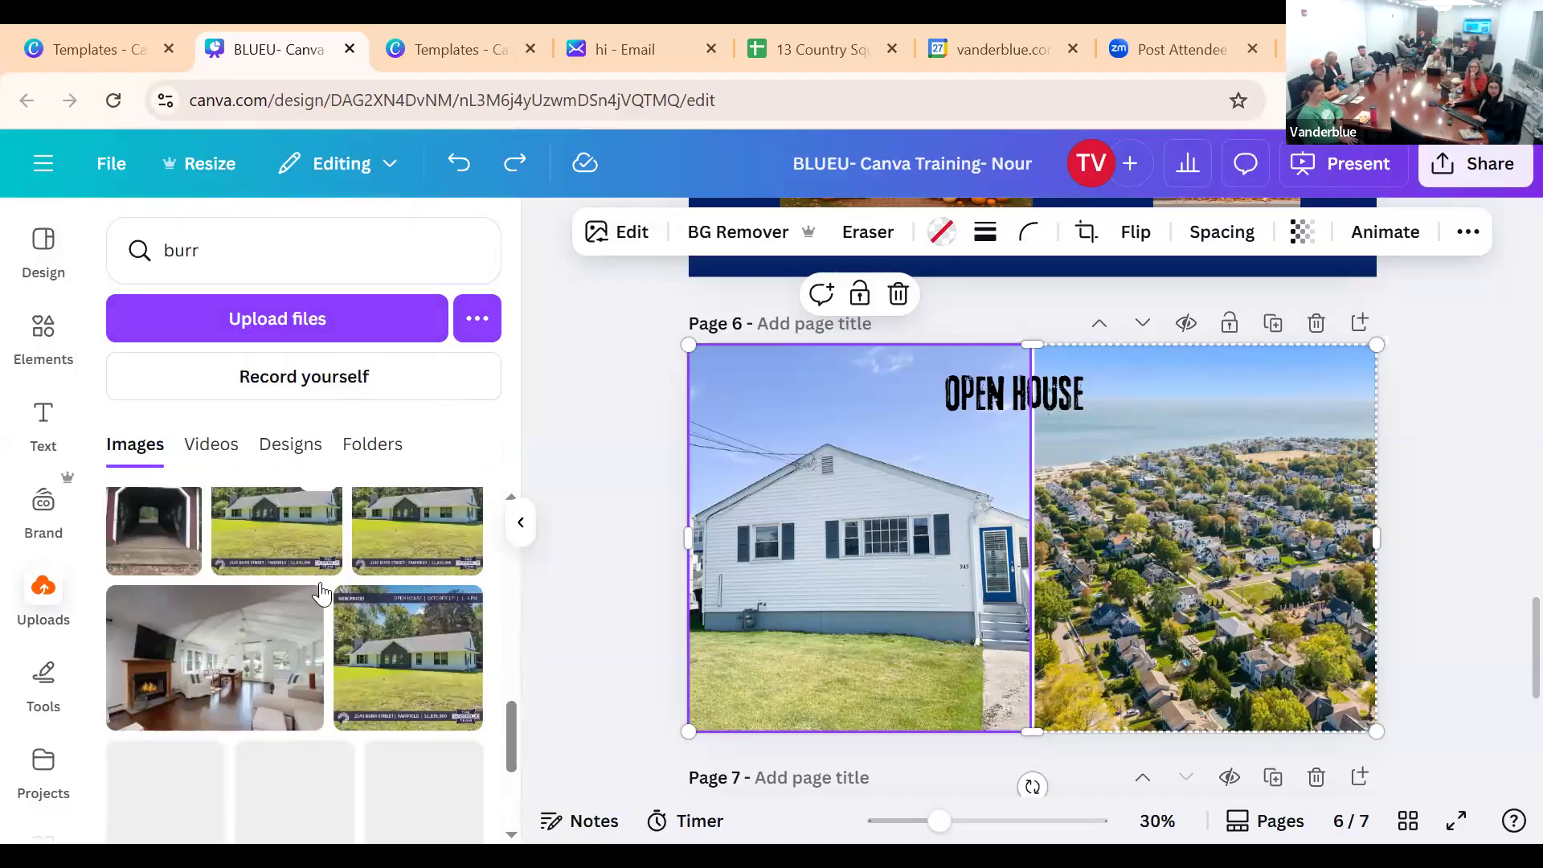
scroll(357, 643, "down", 5)
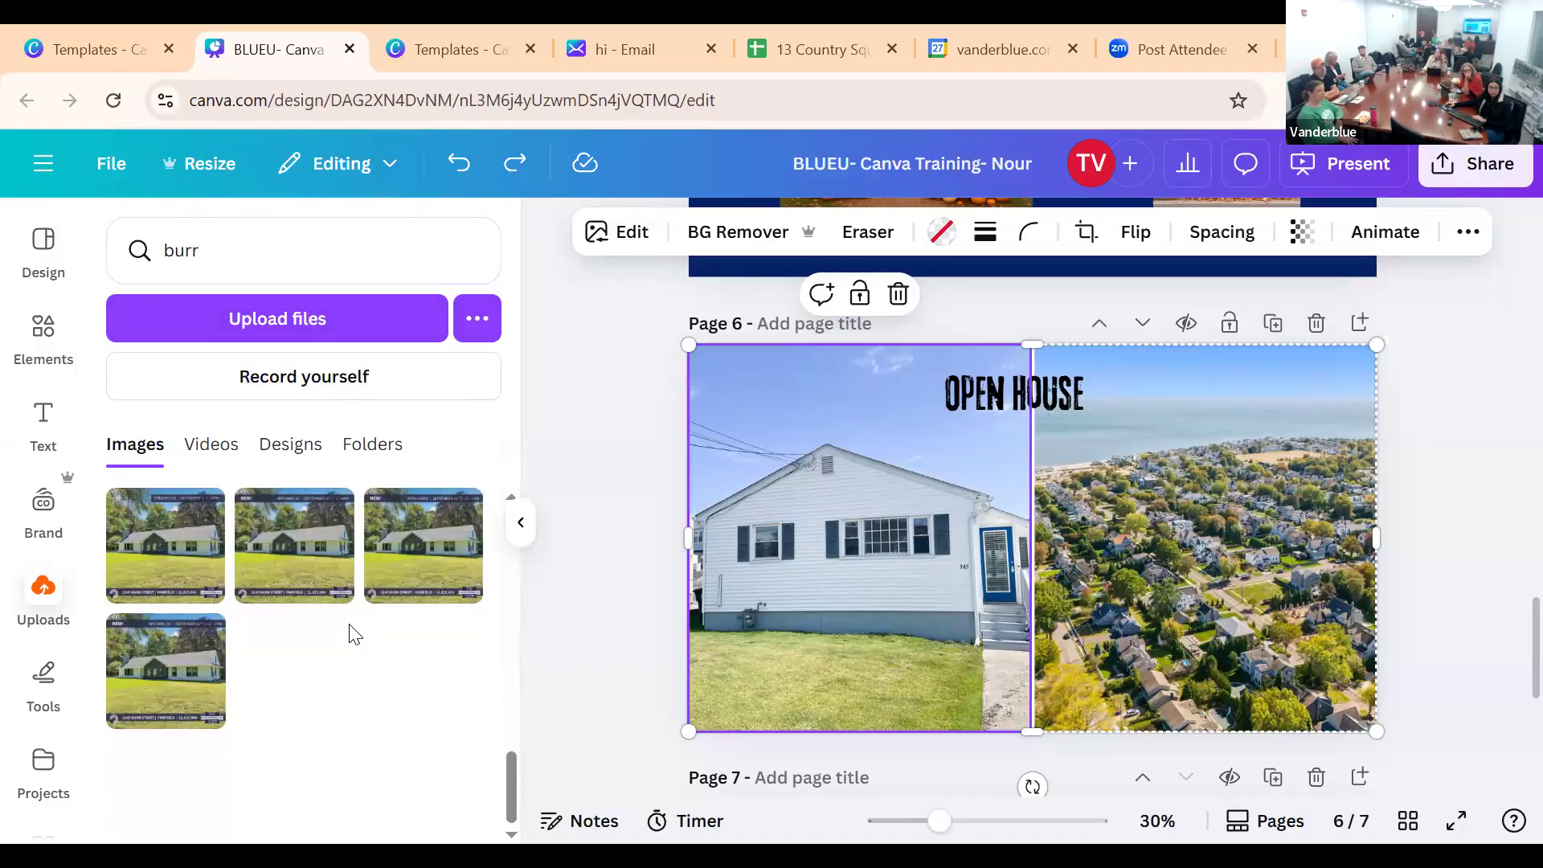
scroll(353, 635, "up", 8)
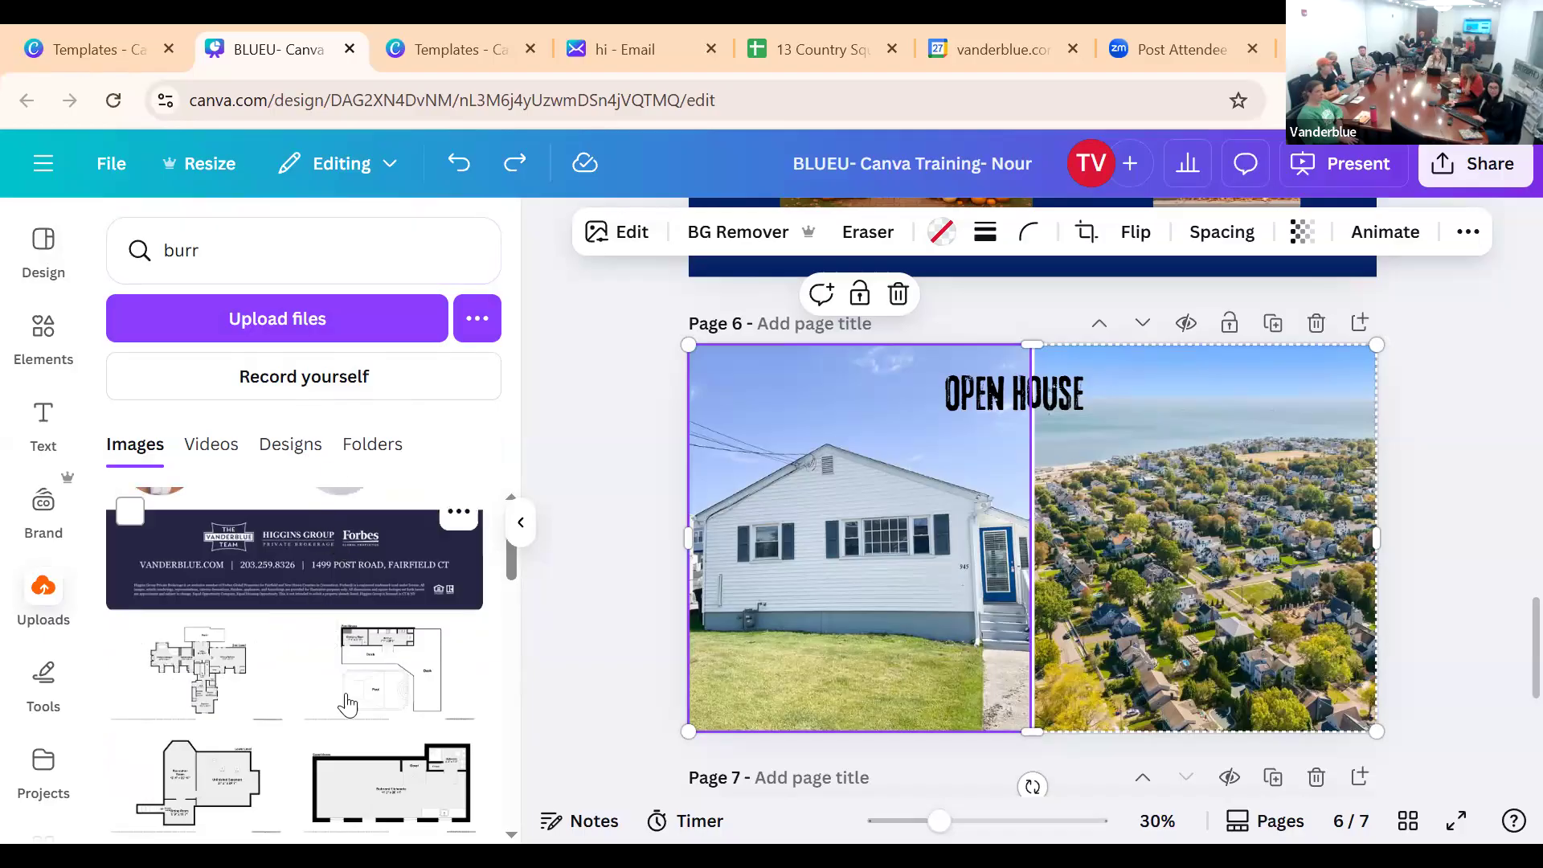
Search the uploads for "covelee", look through the matching images, and clear the search
left_click(119, 256)
type("c")
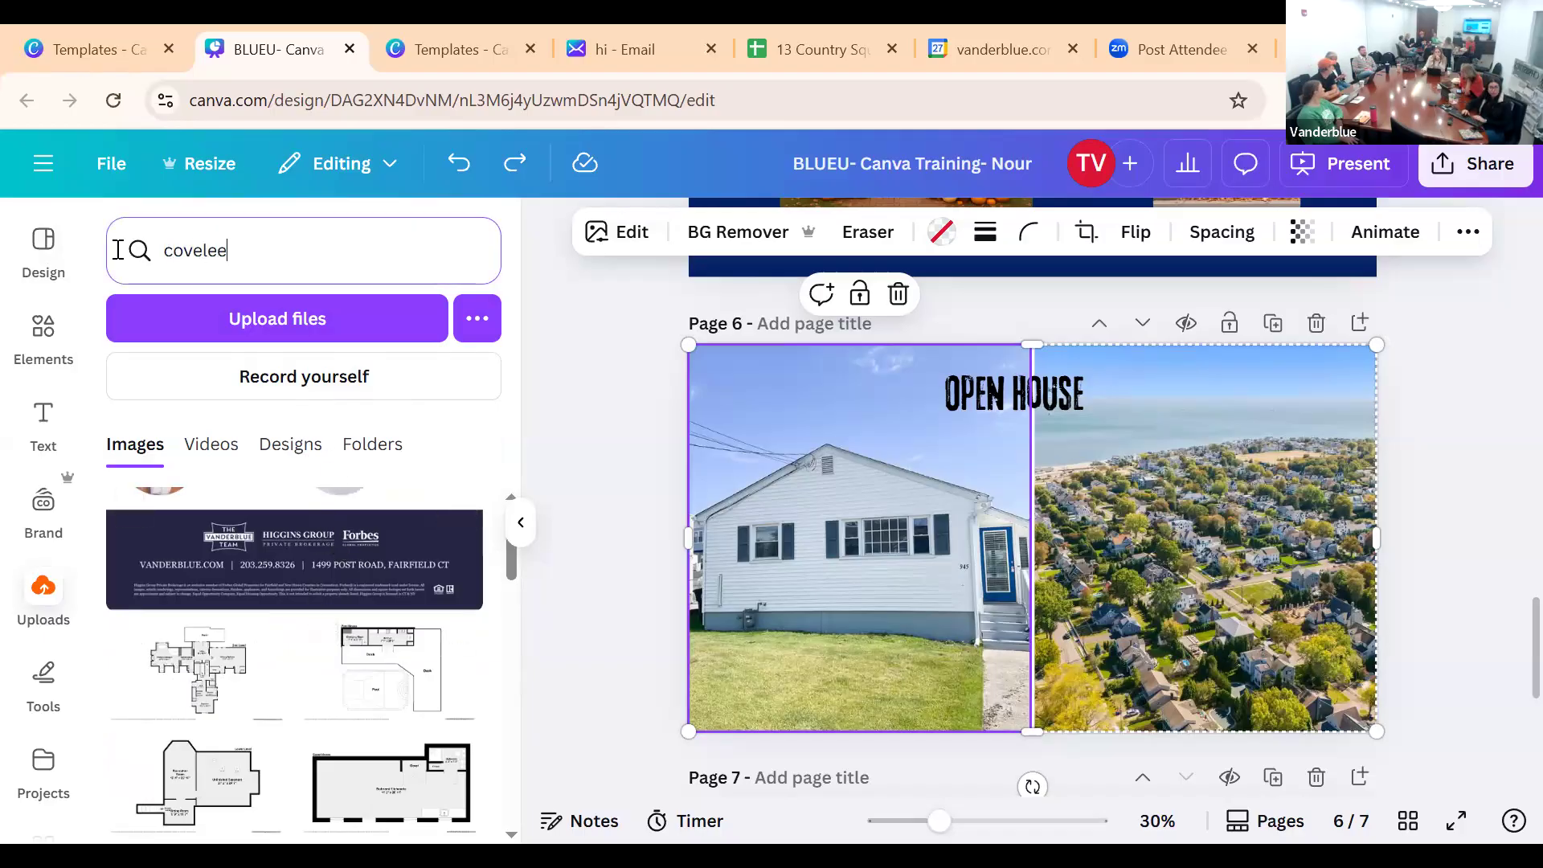
type("ovelee")
key("Return")
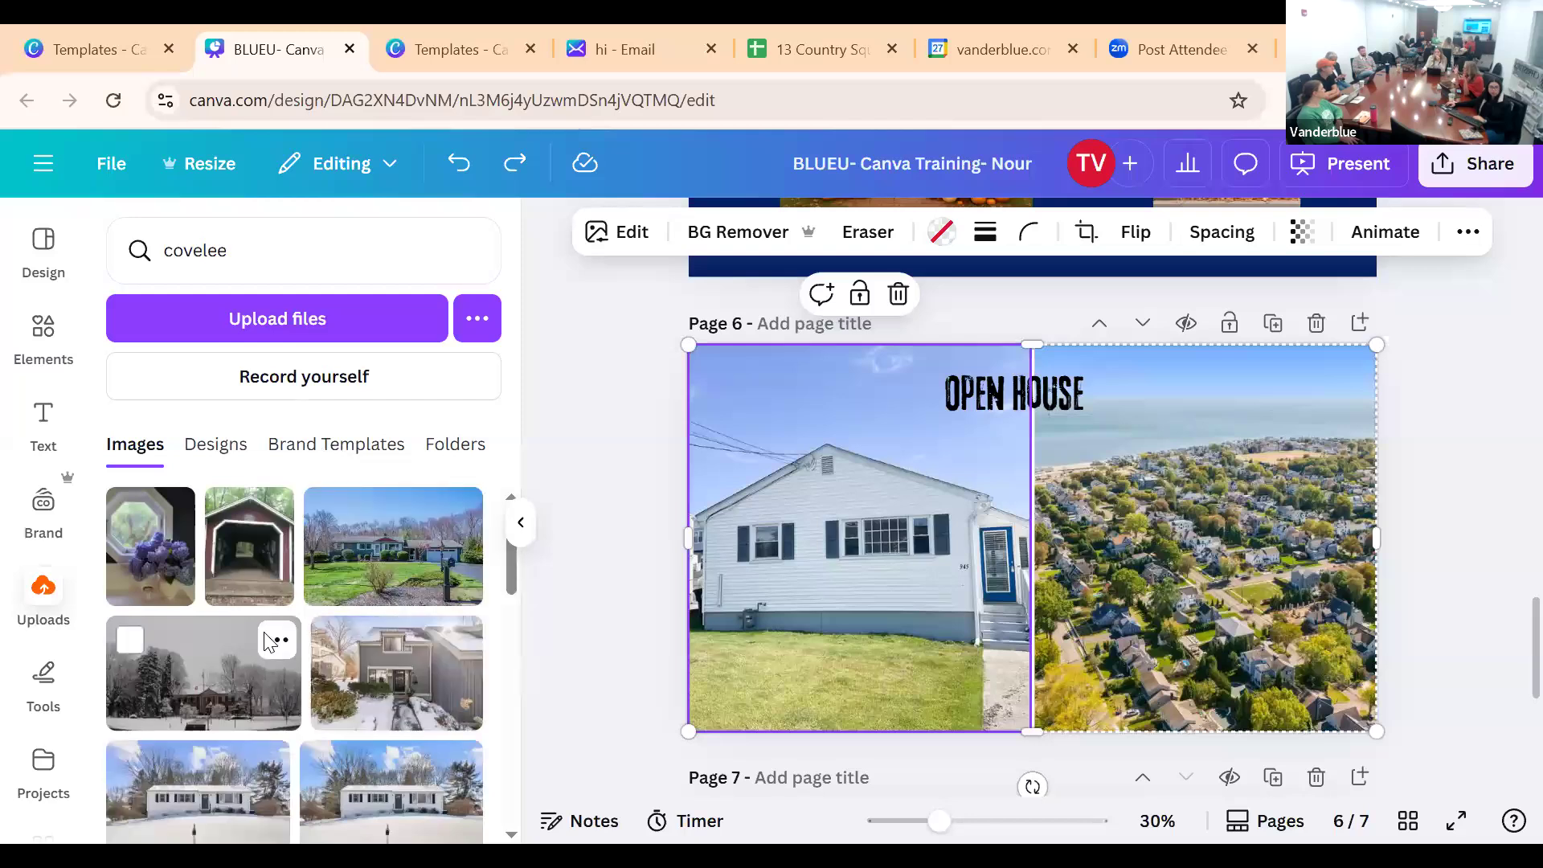
scroll(266, 643, "down", 10)
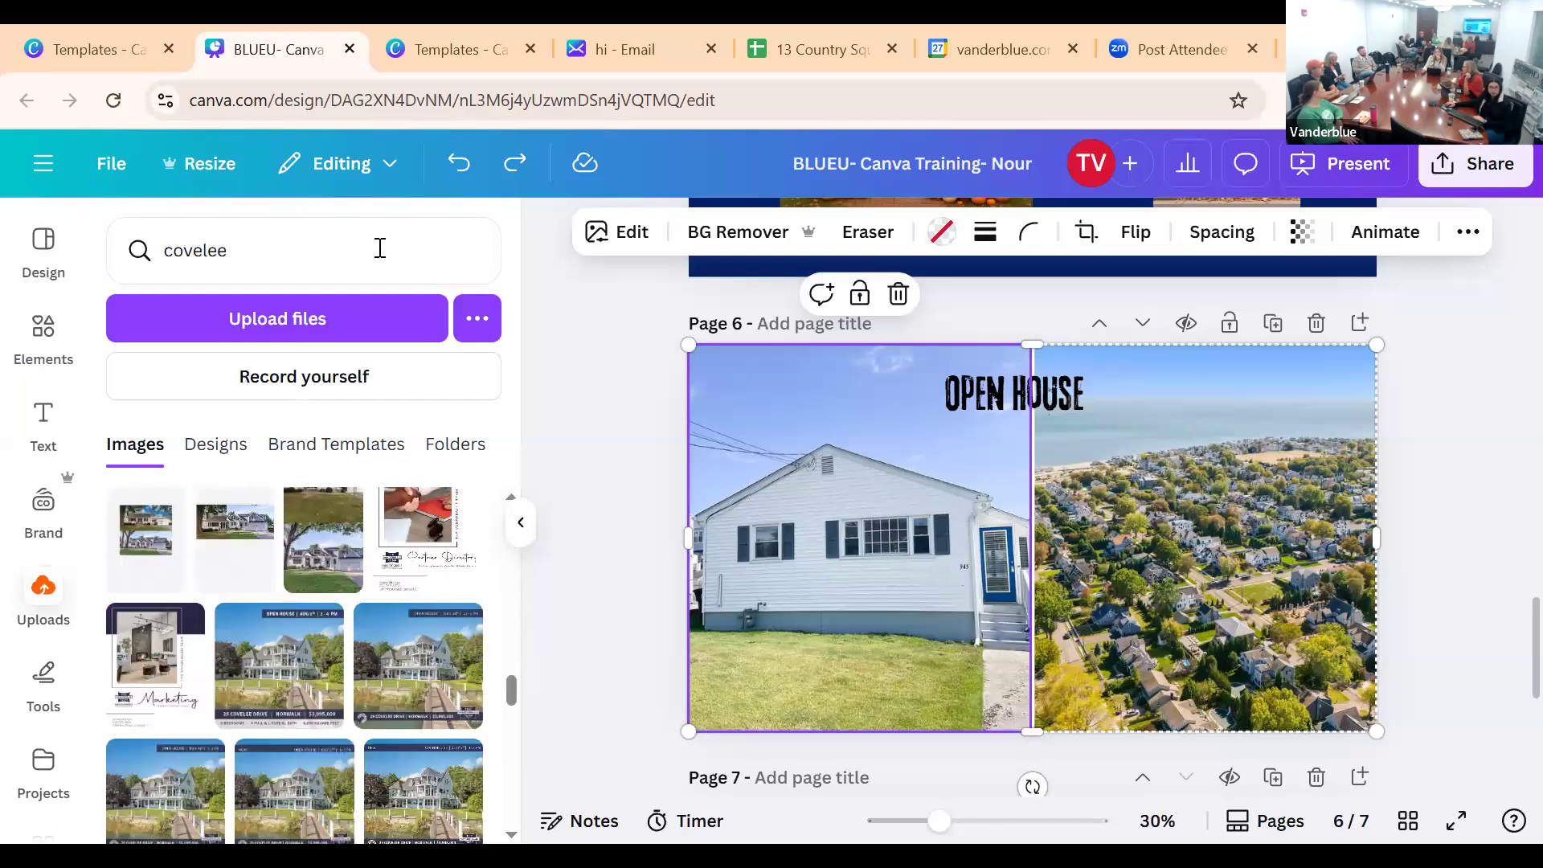
left_click(380, 248)
key("BackSpace")
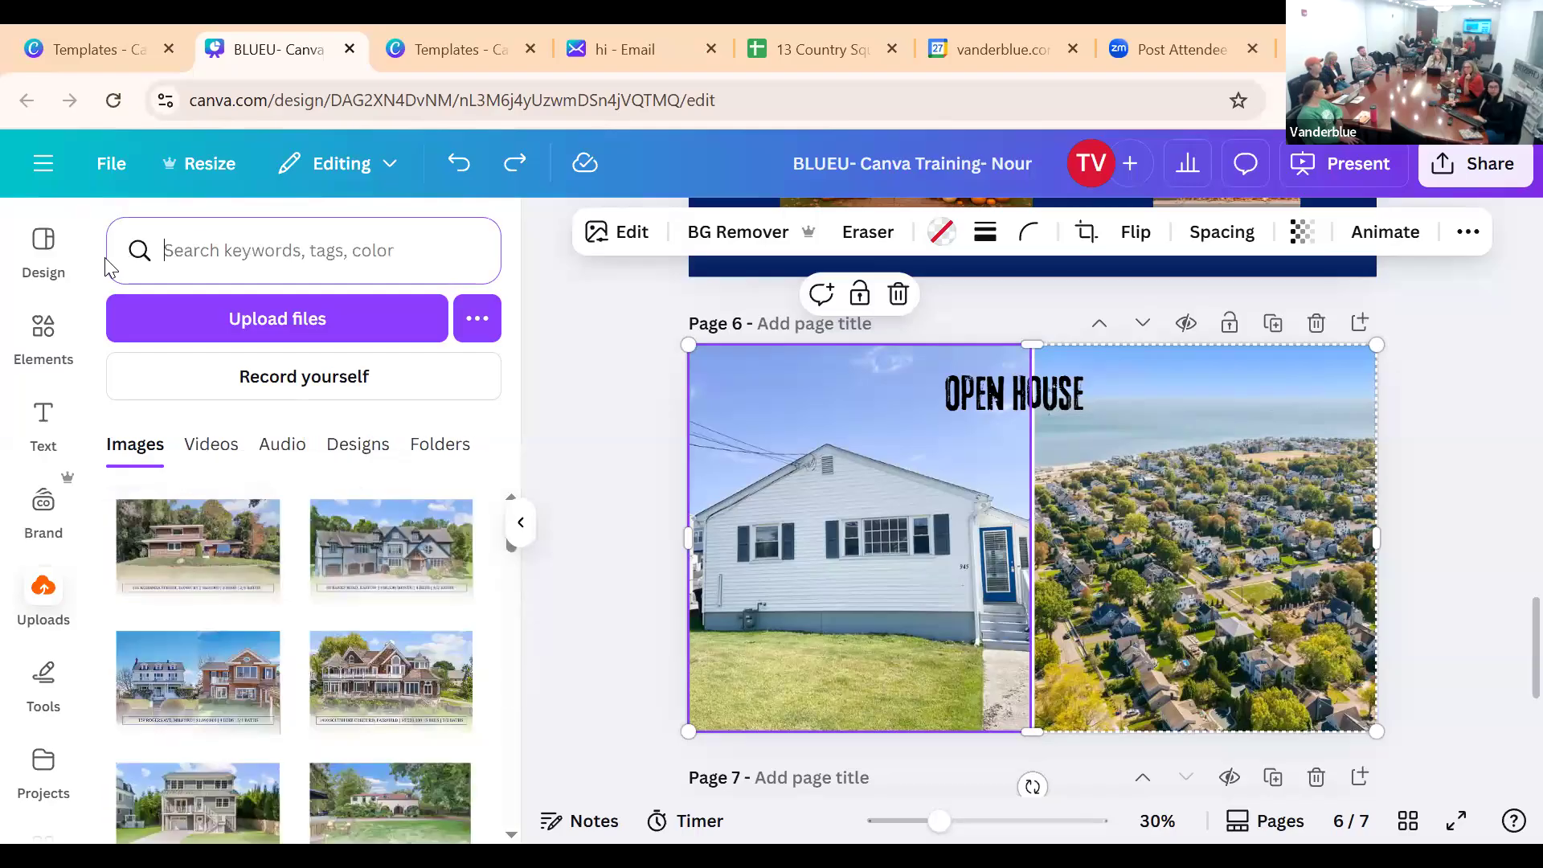
left_click(1165, 380)
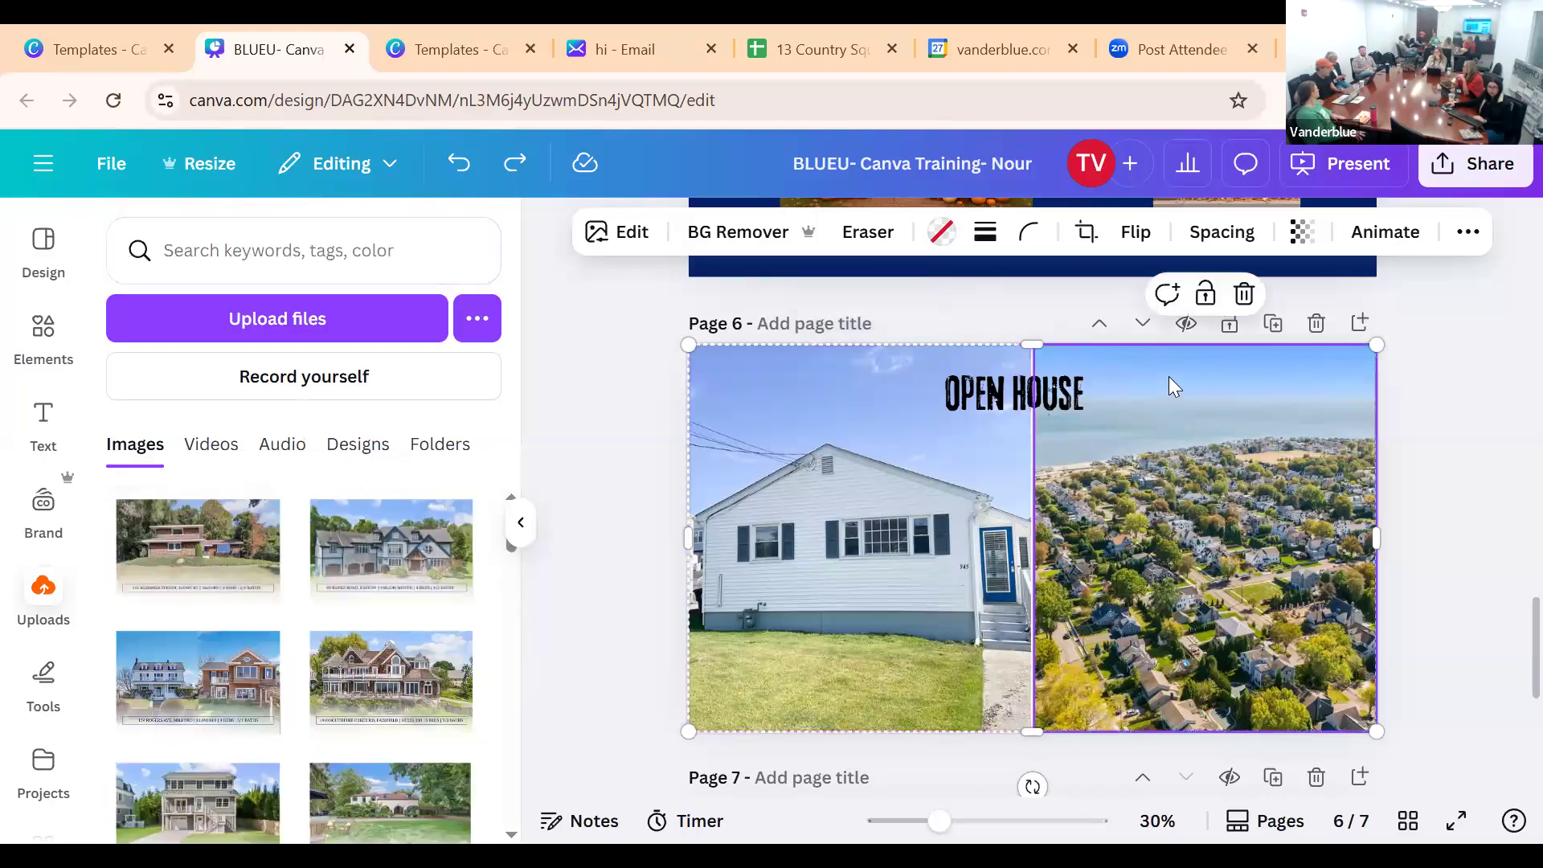
scroll(1165, 379, "down", 5)
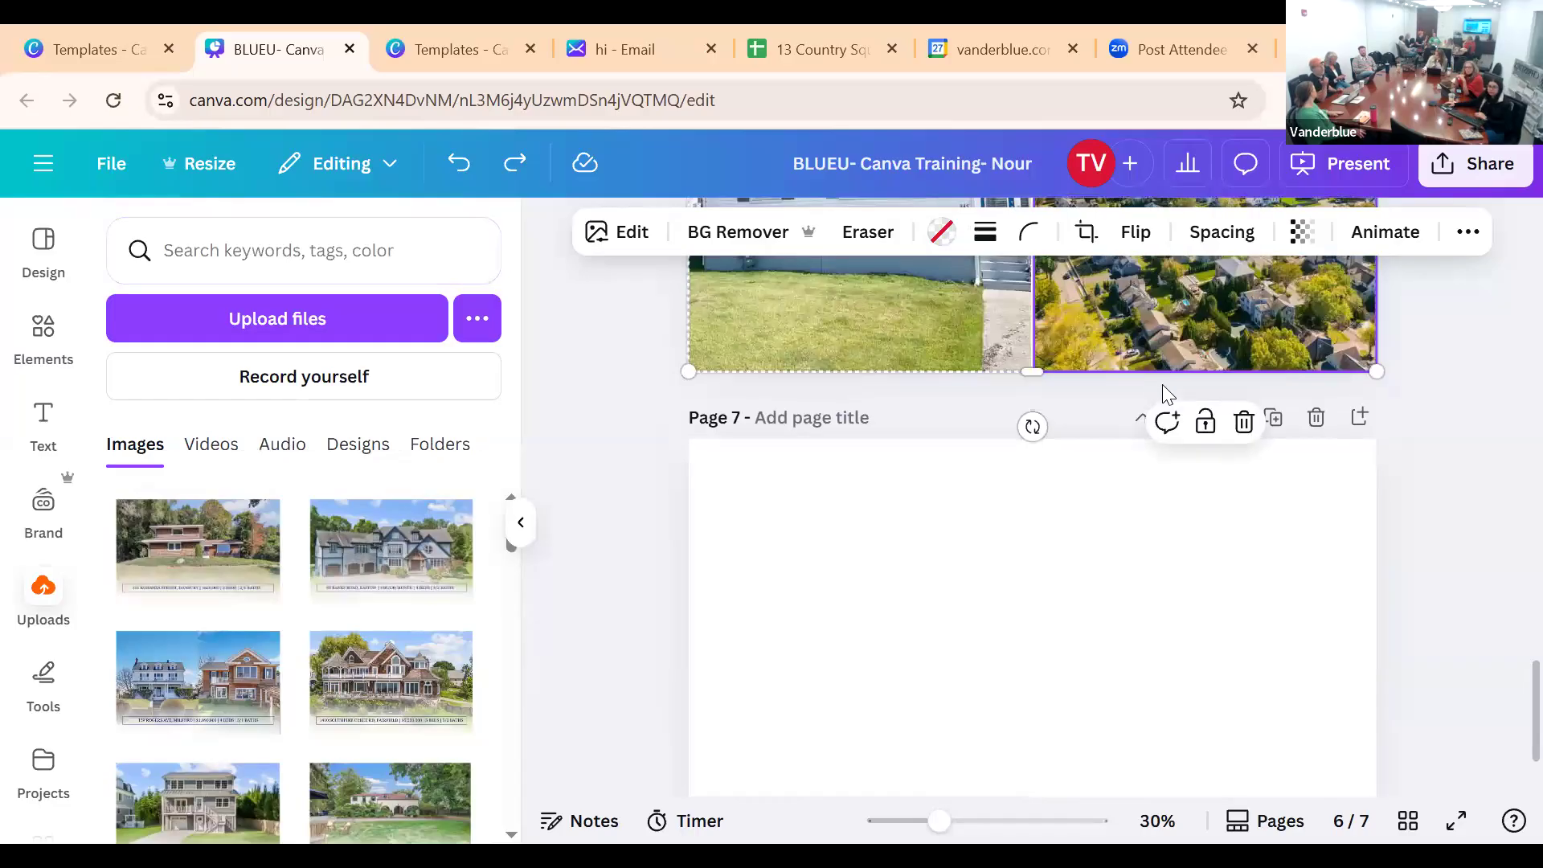
scroll(1162, 384, "up", 5)
left_click(1456, 437)
left_click(1252, 411)
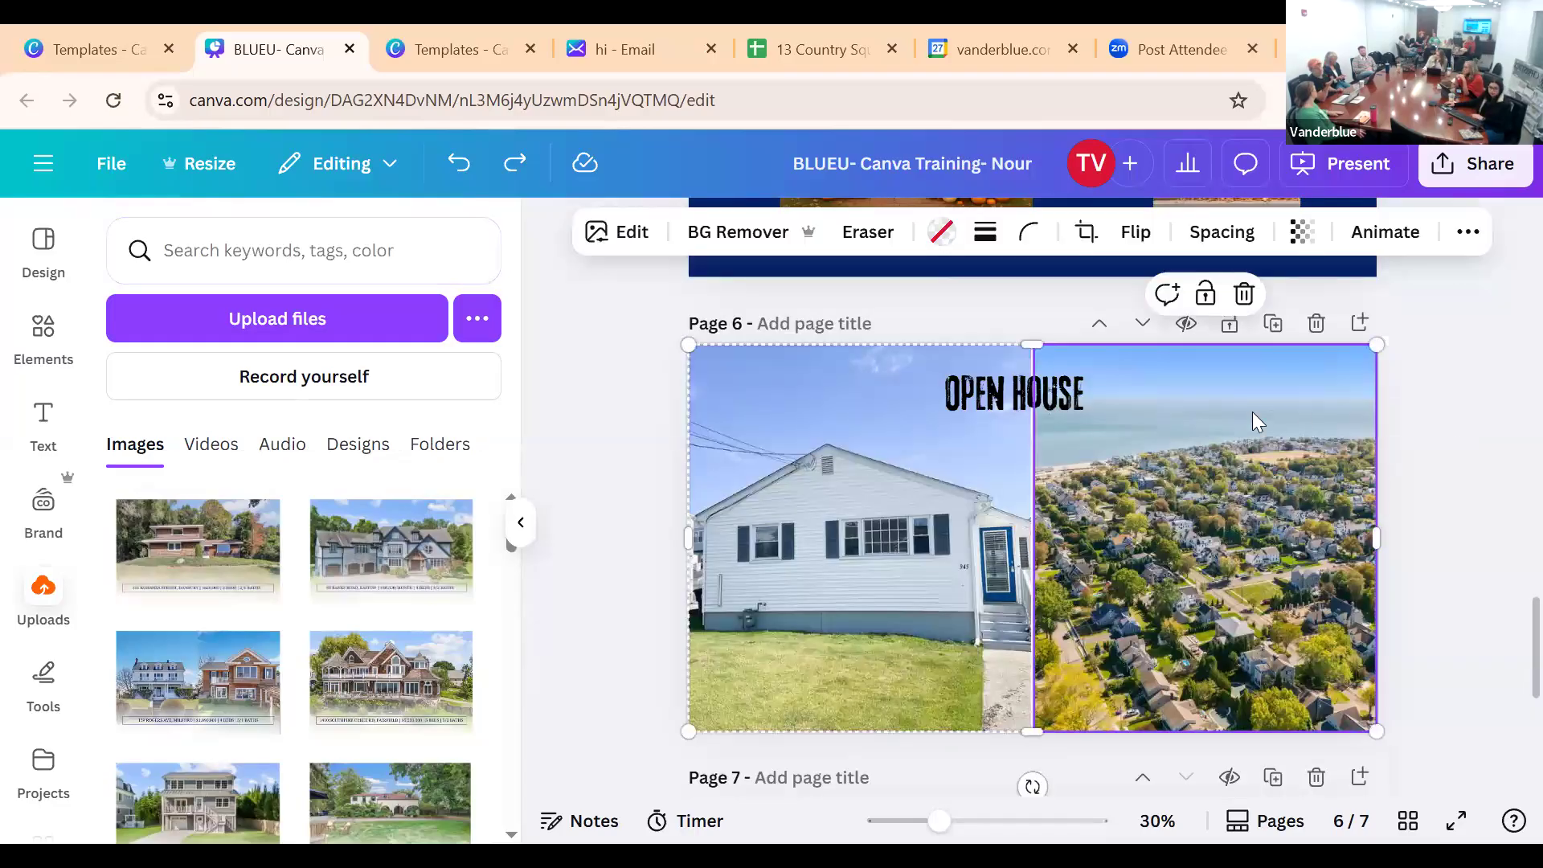
left_click(842, 577)
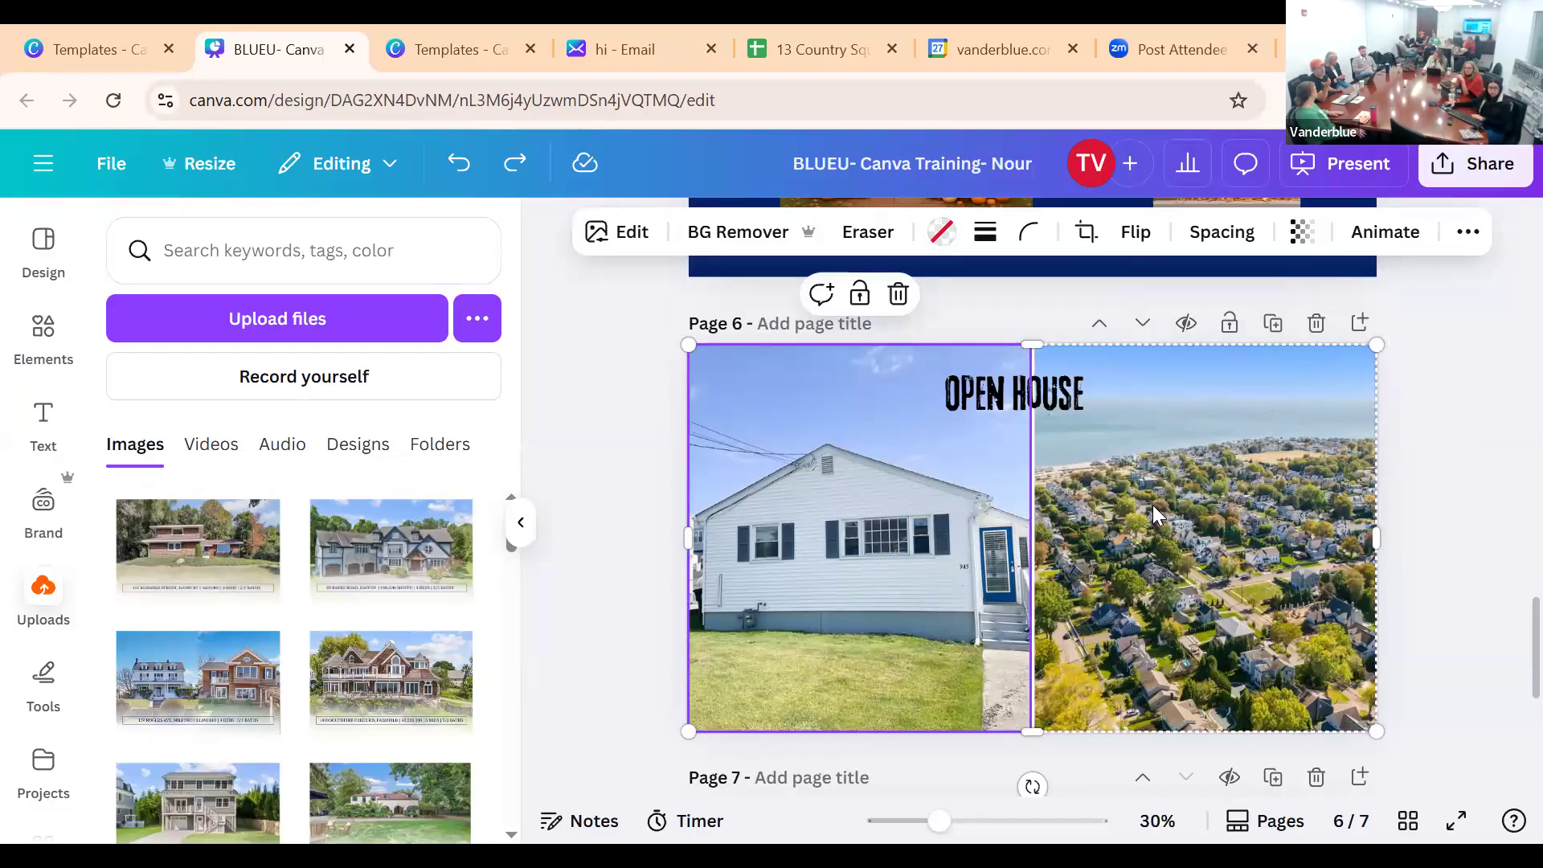
Try adding the blue Vanderblue Team logo from the brand assets onto page 6's house photo, and undo it
left_click(41, 369)
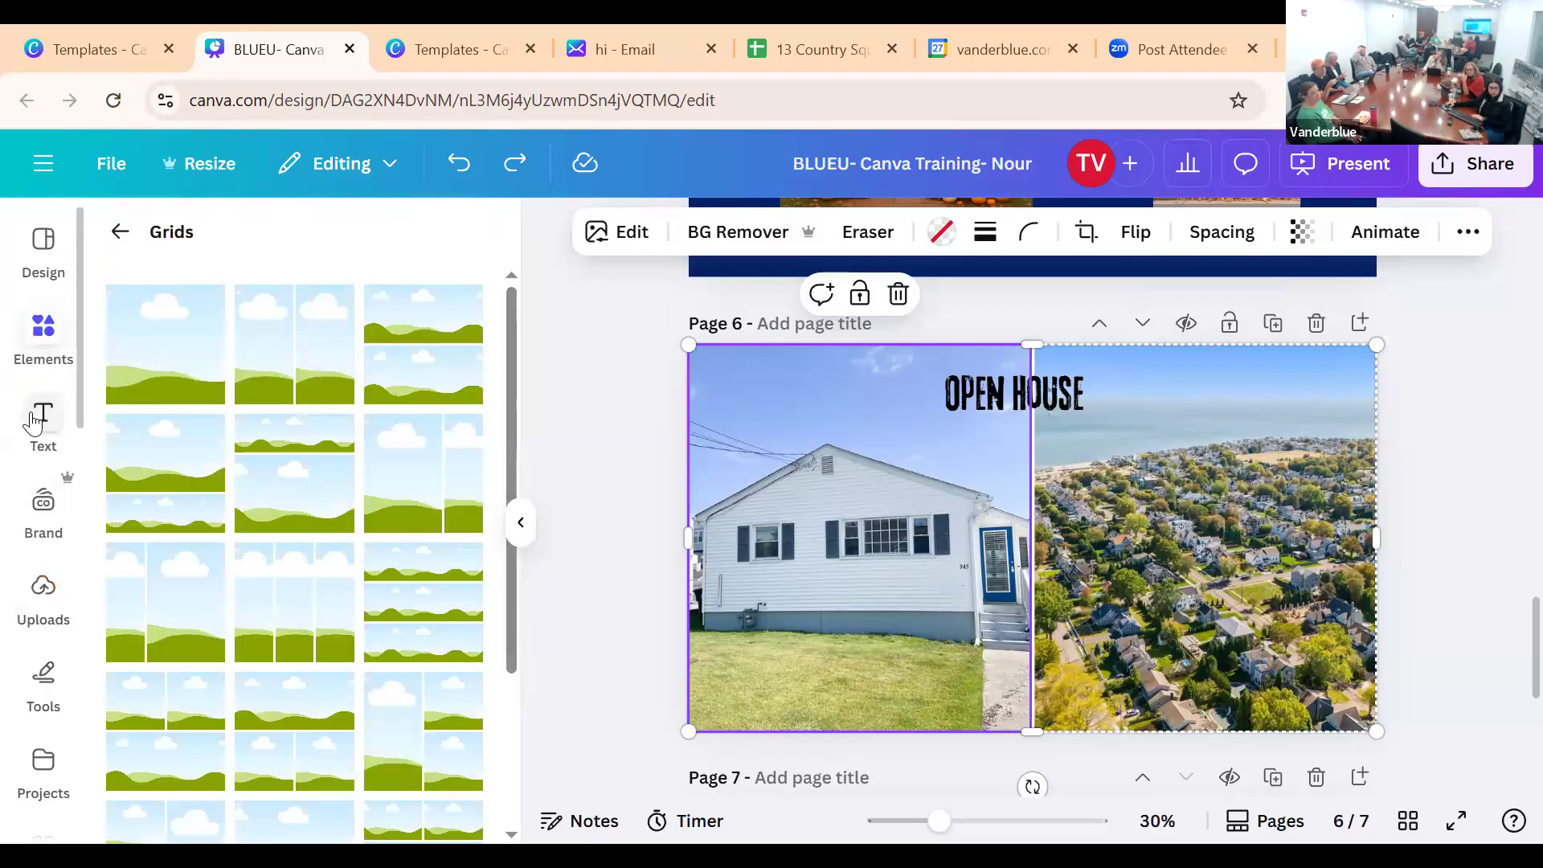
left_click(57, 510)
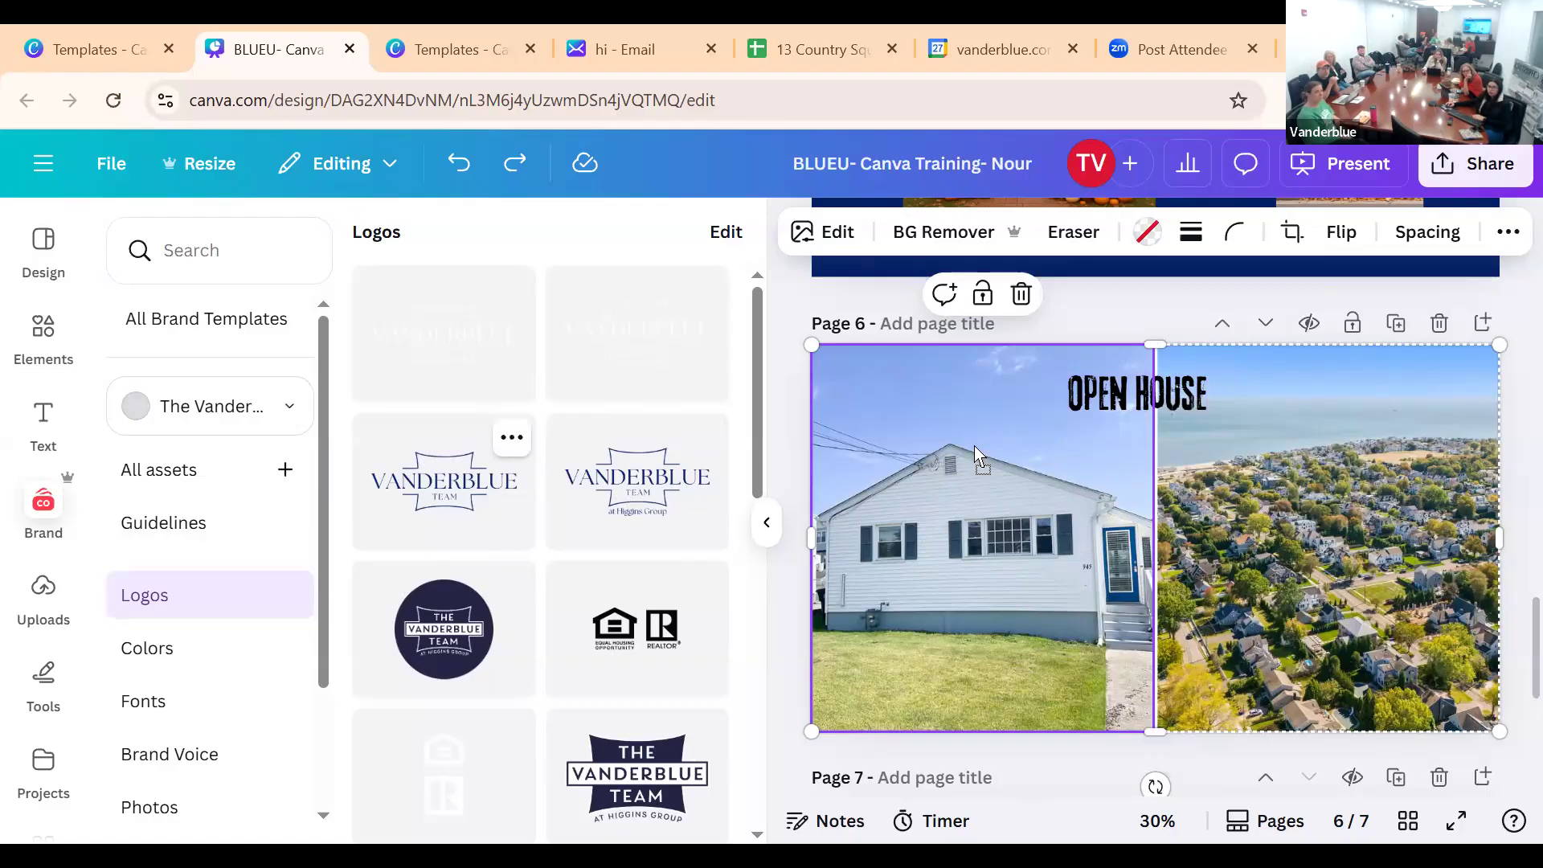
left_click_drag(863, 484, 861, 484)
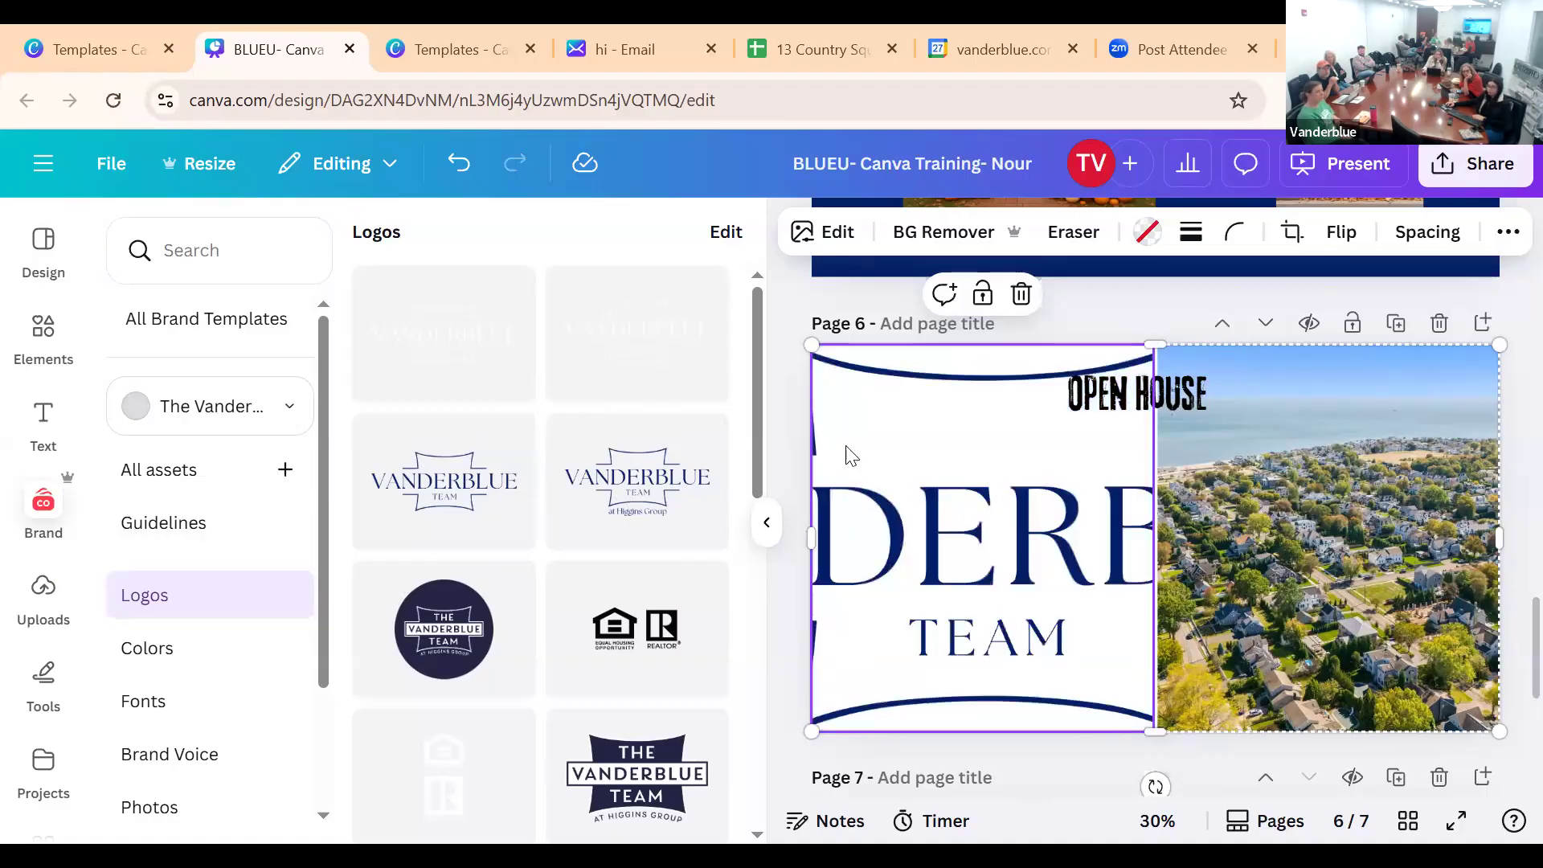
left_click(459, 164)
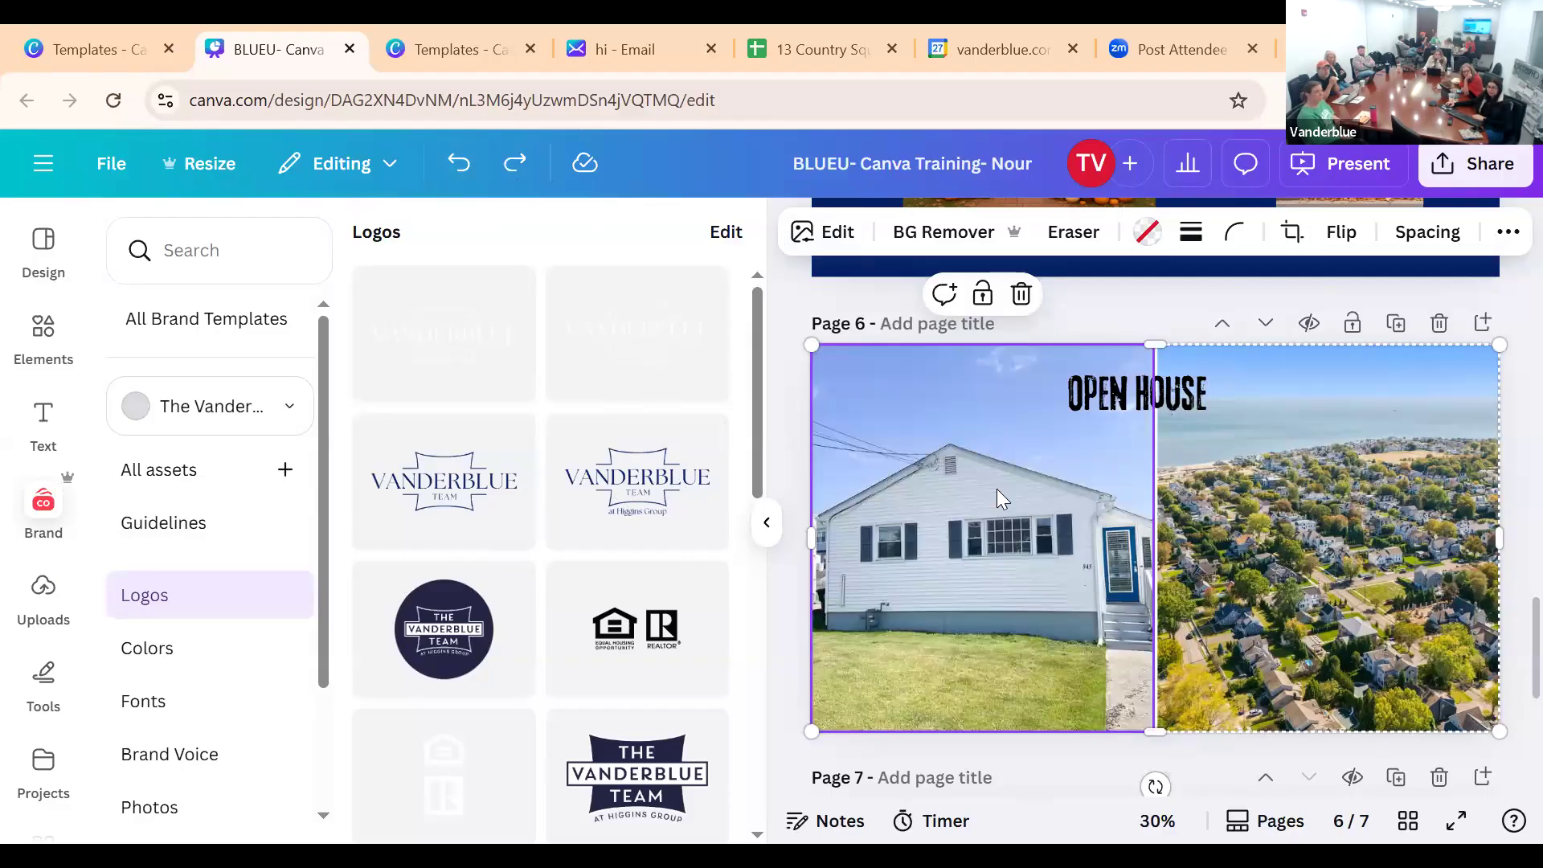
Try the position-only lock and the full lock on page 6's house photo, and unlock it again
left_click(983, 298)
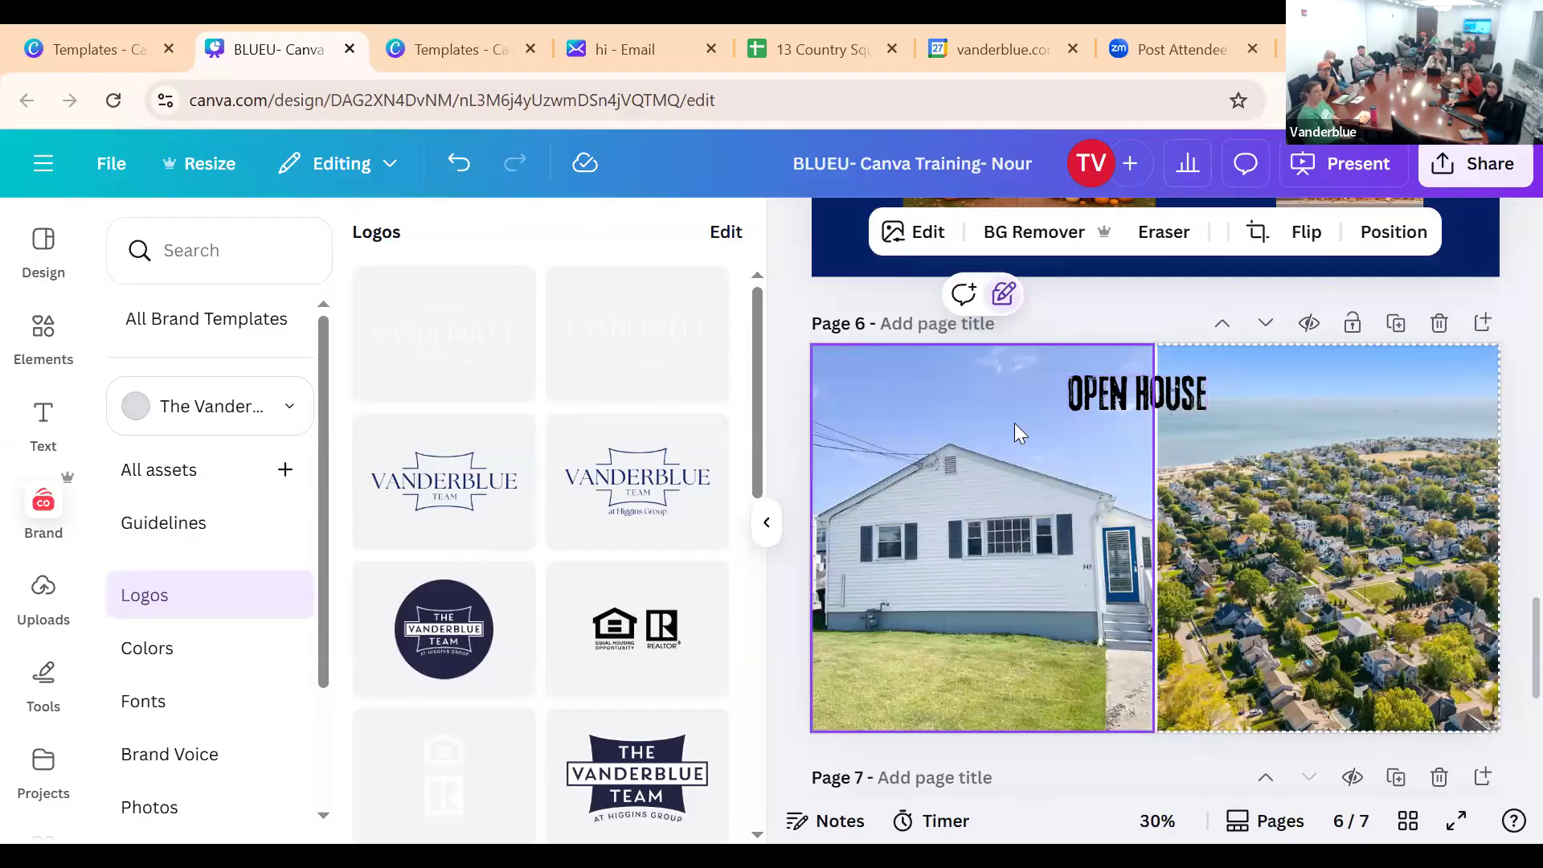
left_click(1004, 296)
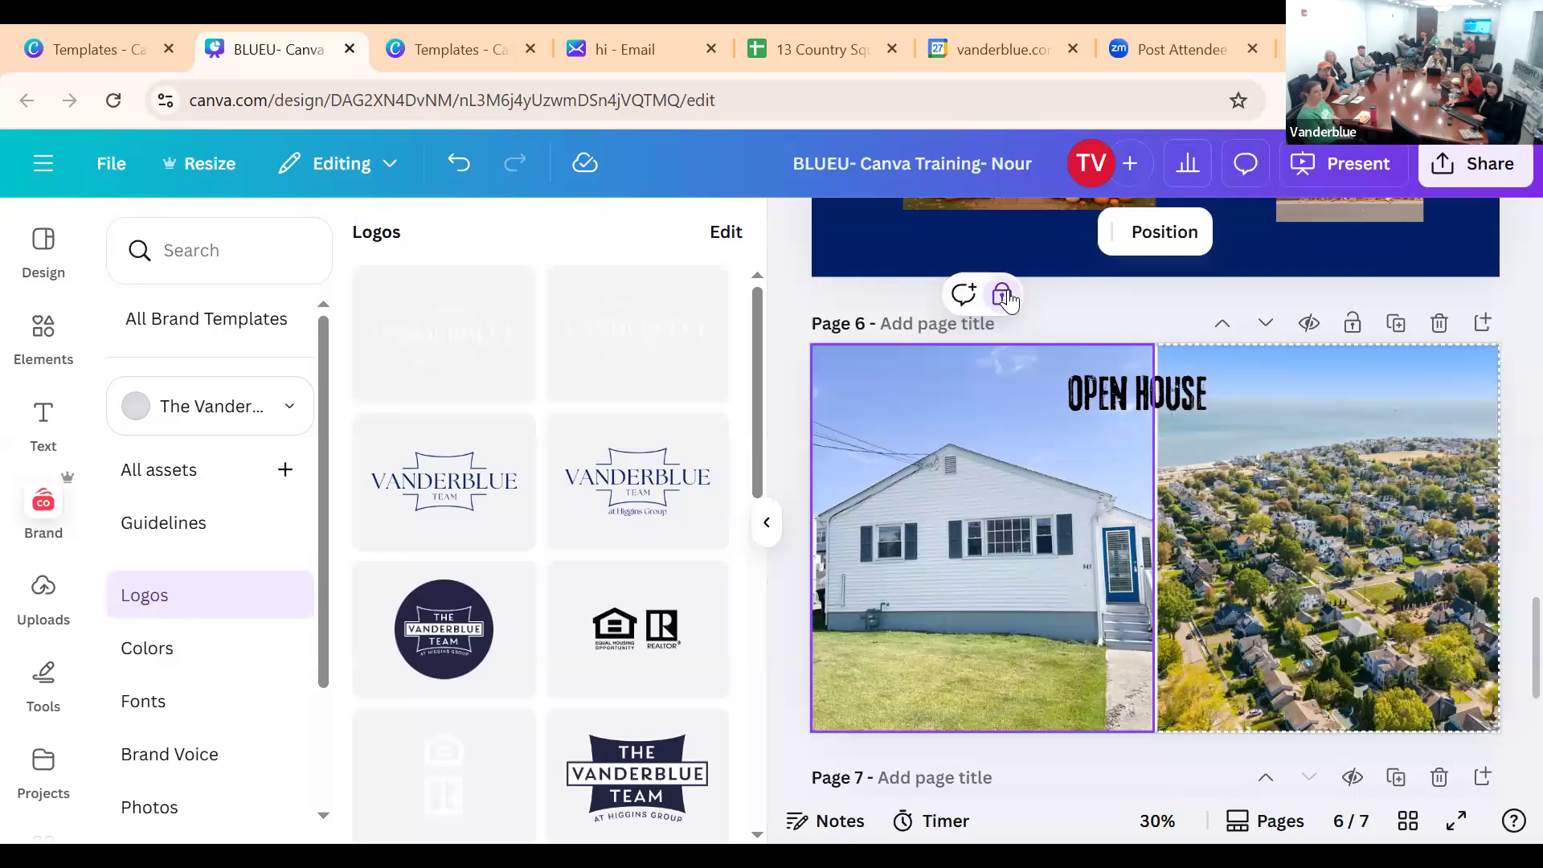
left_click(1004, 297)
Fully lock the house photo on page 6
right_click(998, 440)
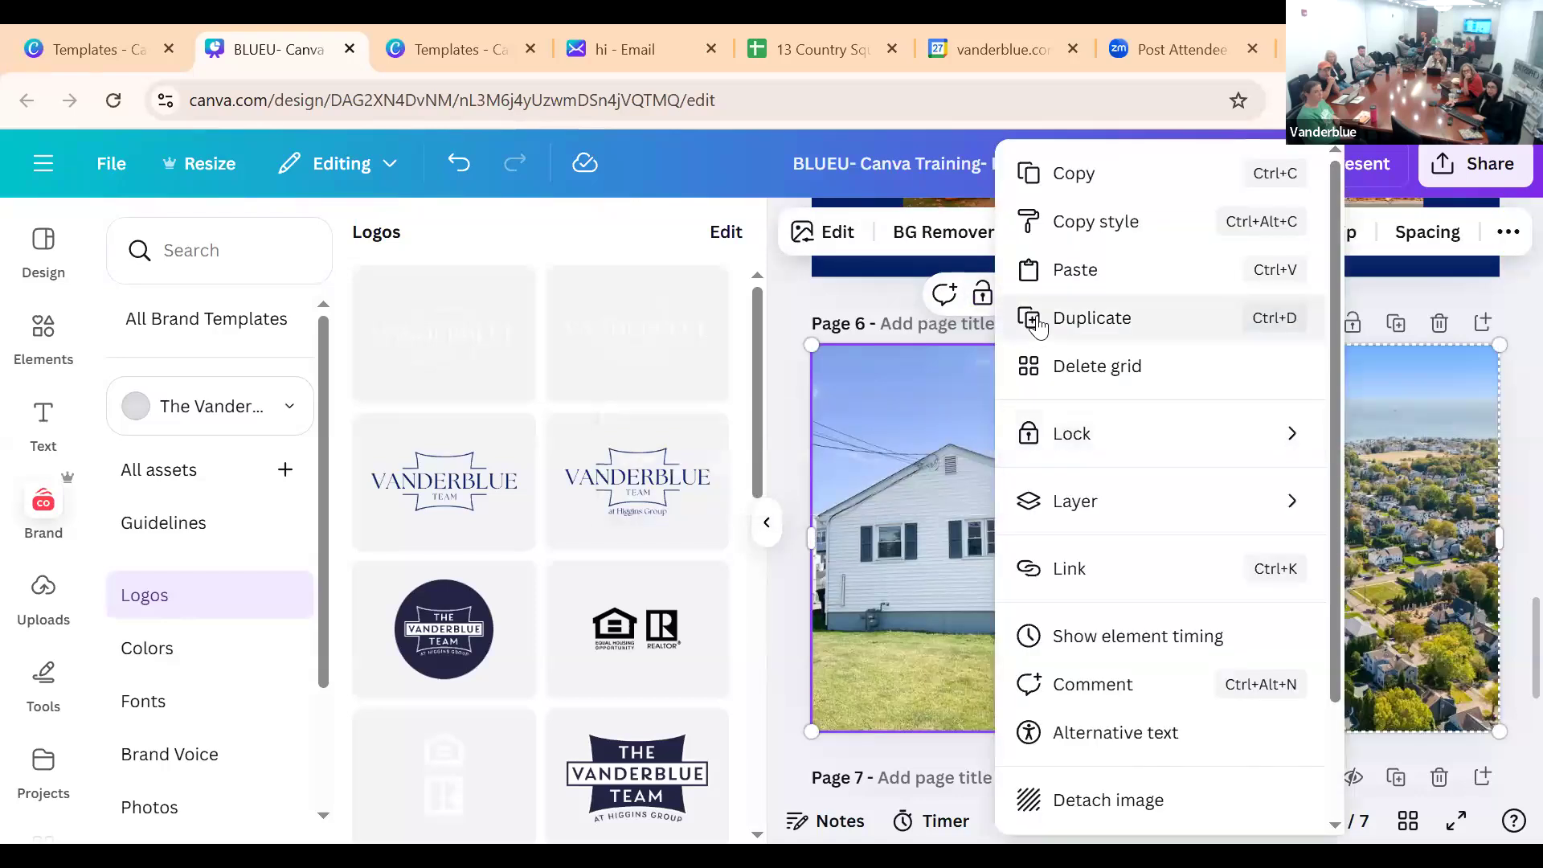
mouse_move(1085, 455)
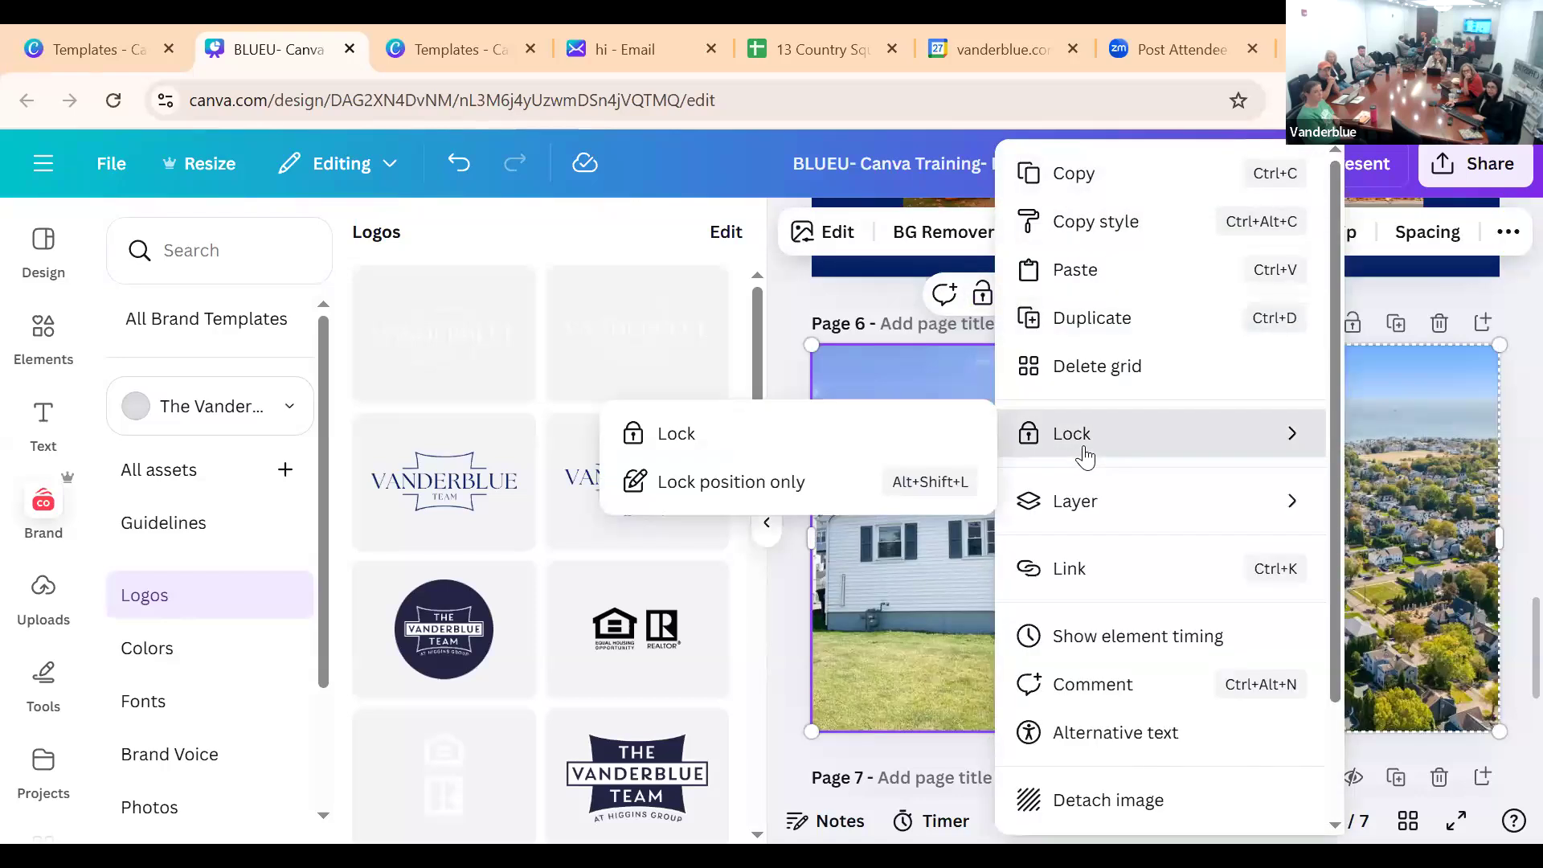
left_click(1230, 474)
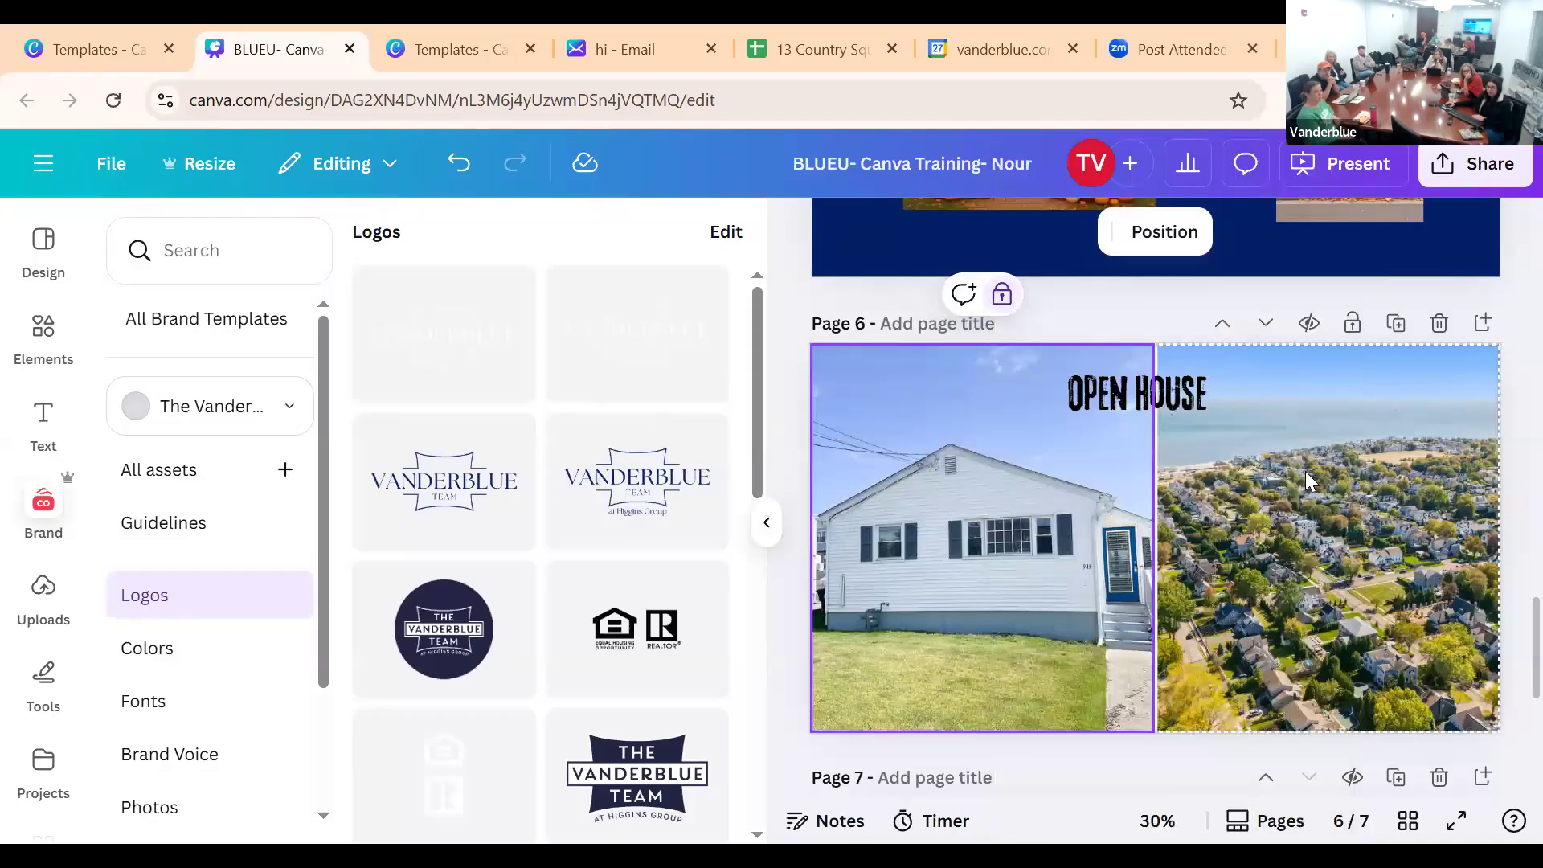
View the options available for the locked photo grid on page 6, such as Unlock
right_click(1294, 467)
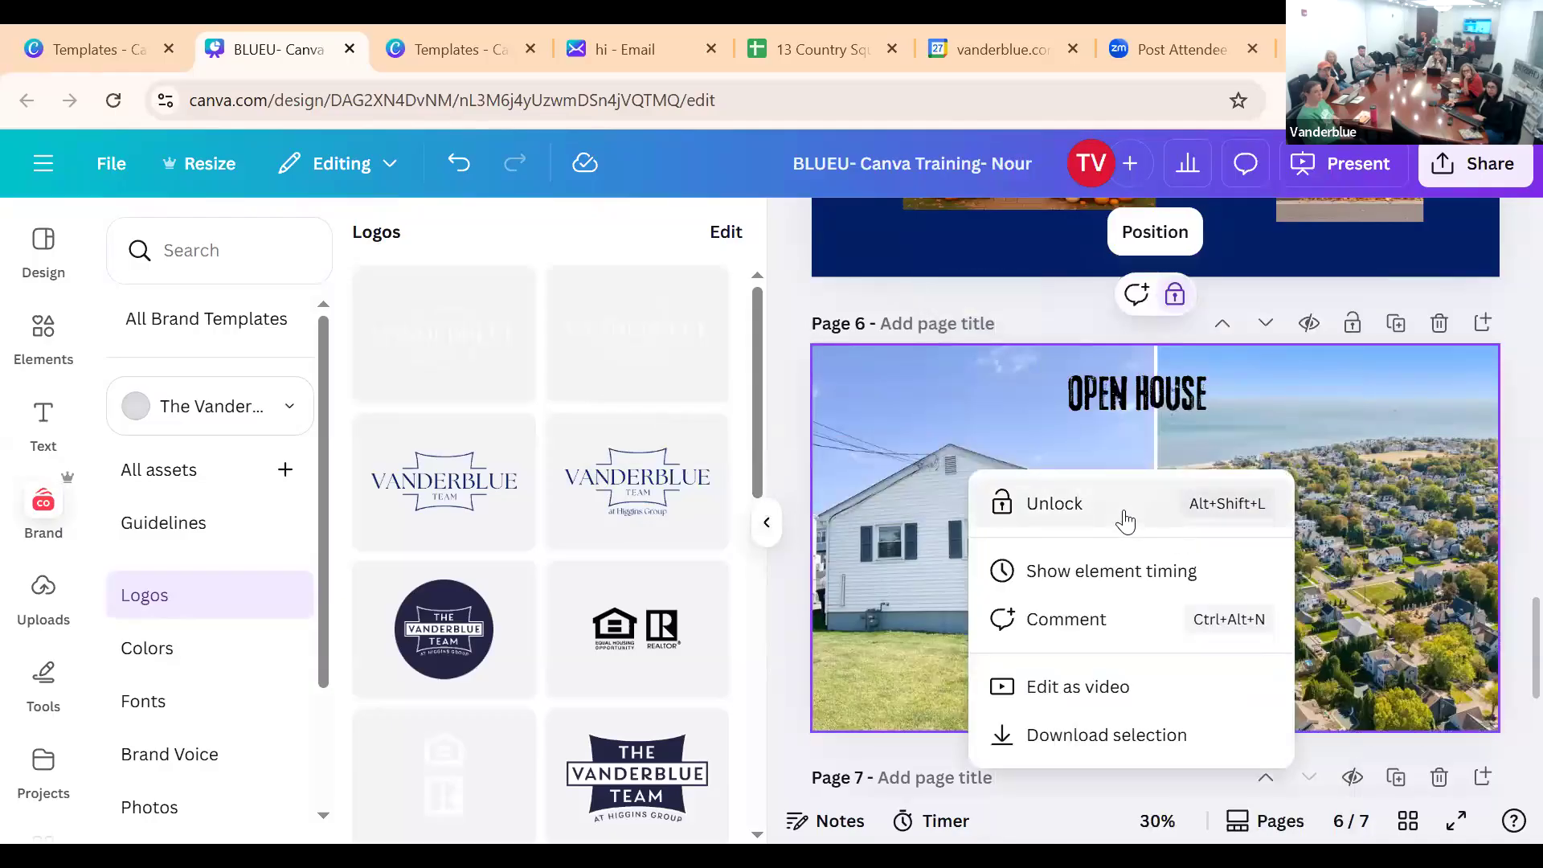
left_click(1504, 487)
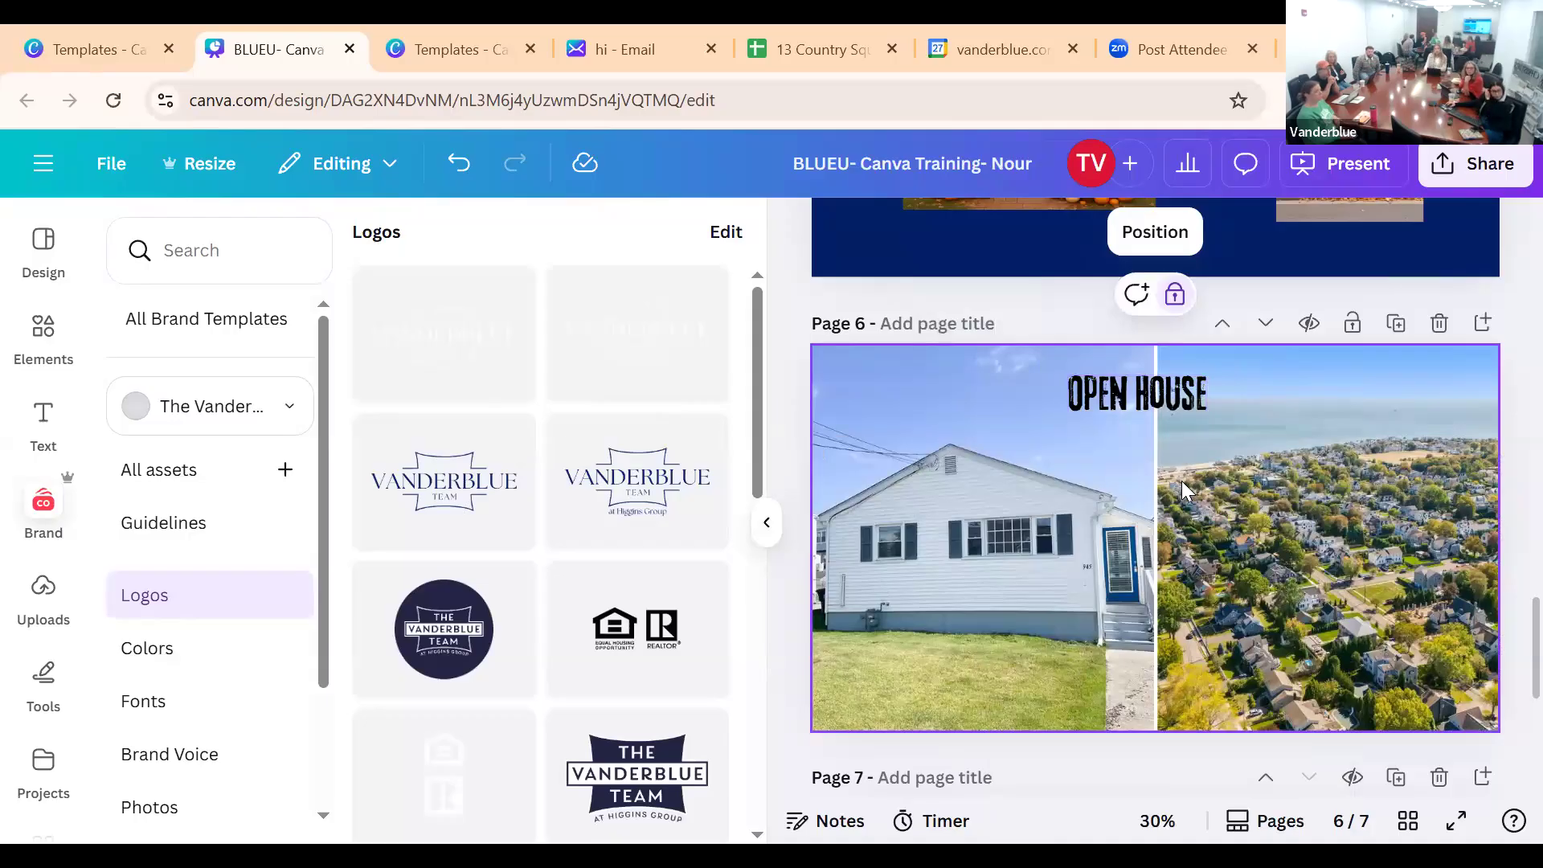
right_click(1033, 532)
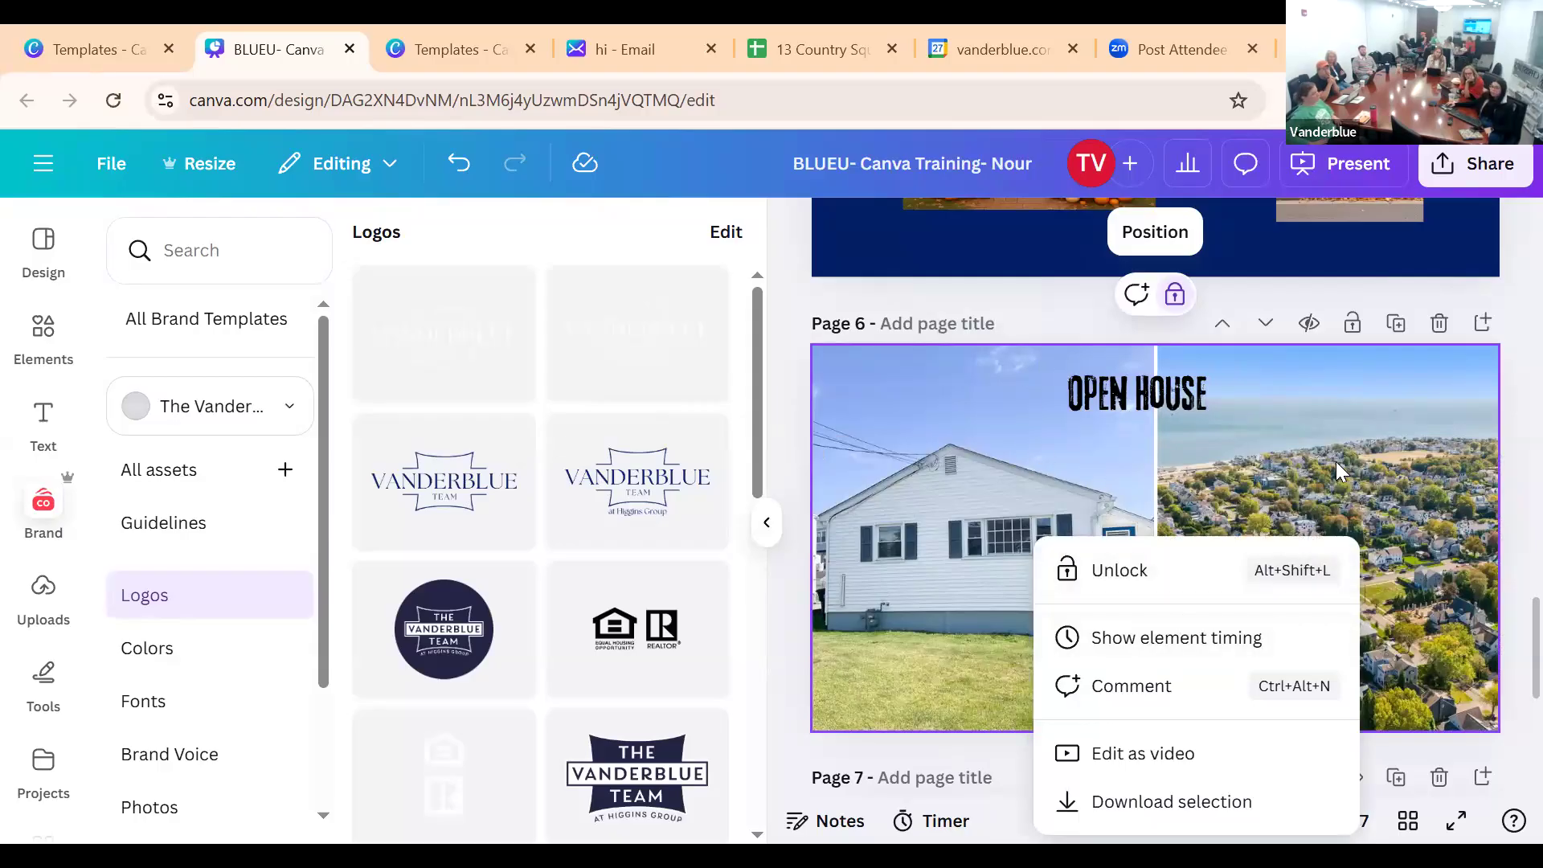
left_click(1308, 405)
Place the blue Vanderblue Team logo on page 6 and shrink it into the house photo's upper-left sky area
mouse_move(514, 517)
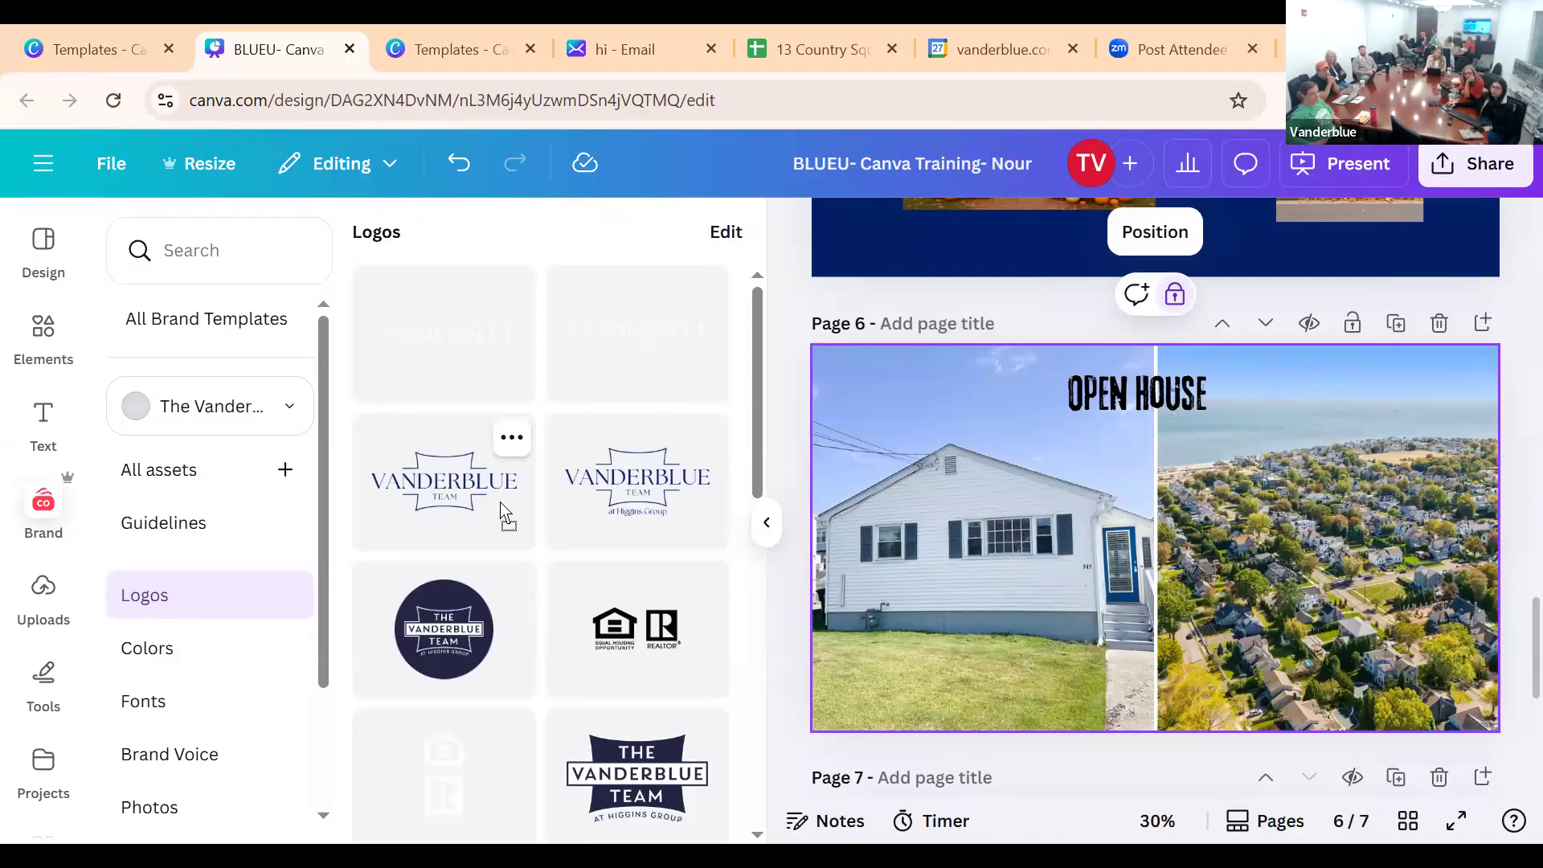
left_click_drag(993, 448, 1170, 502)
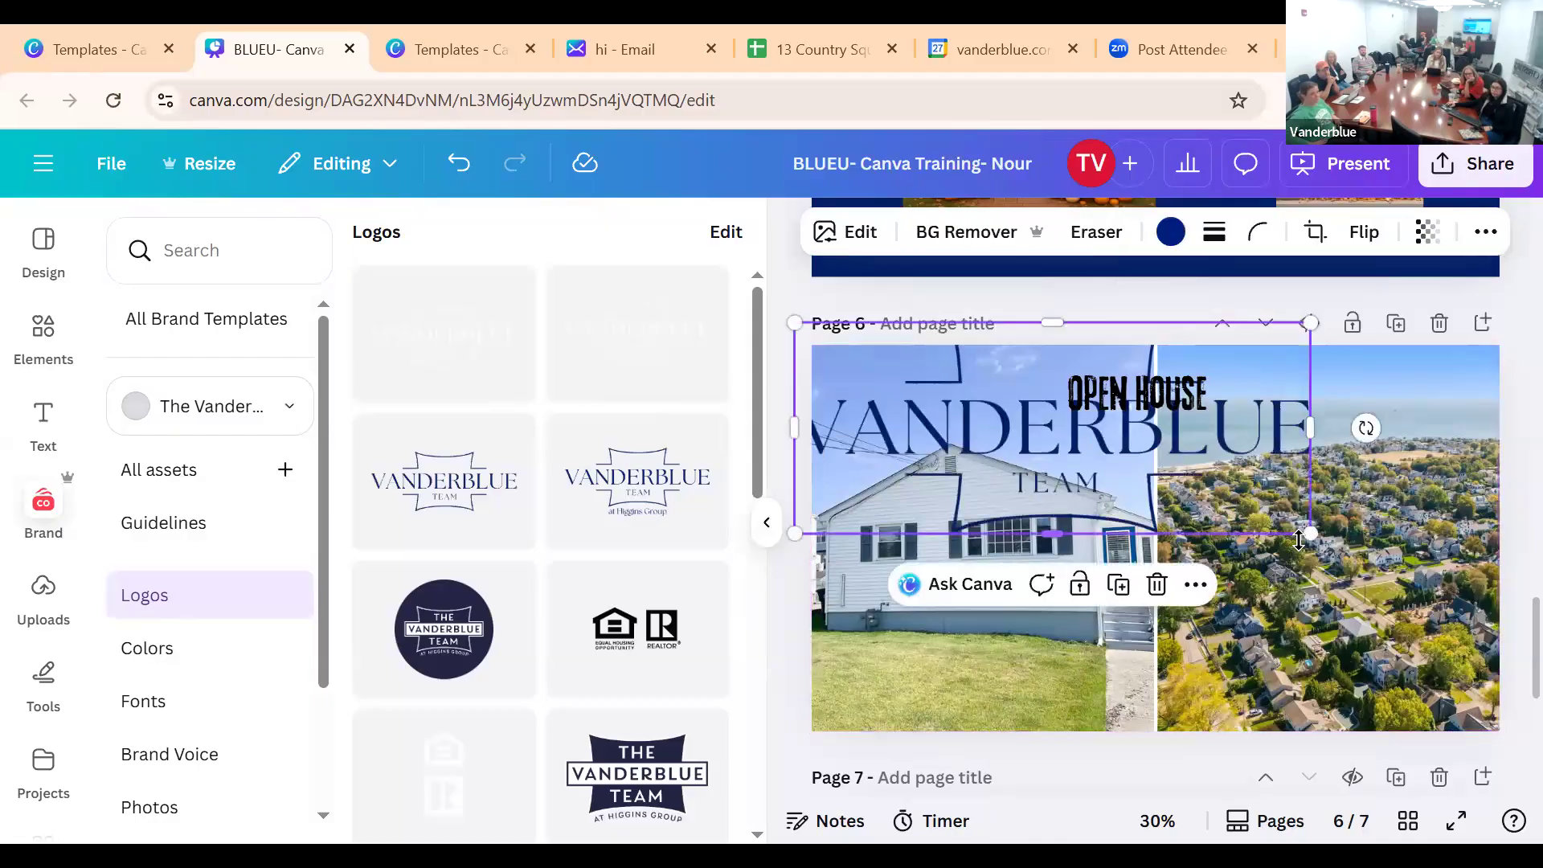
left_click_drag(1304, 533, 1010, 427)
scroll(1092, 450, "down", 5)
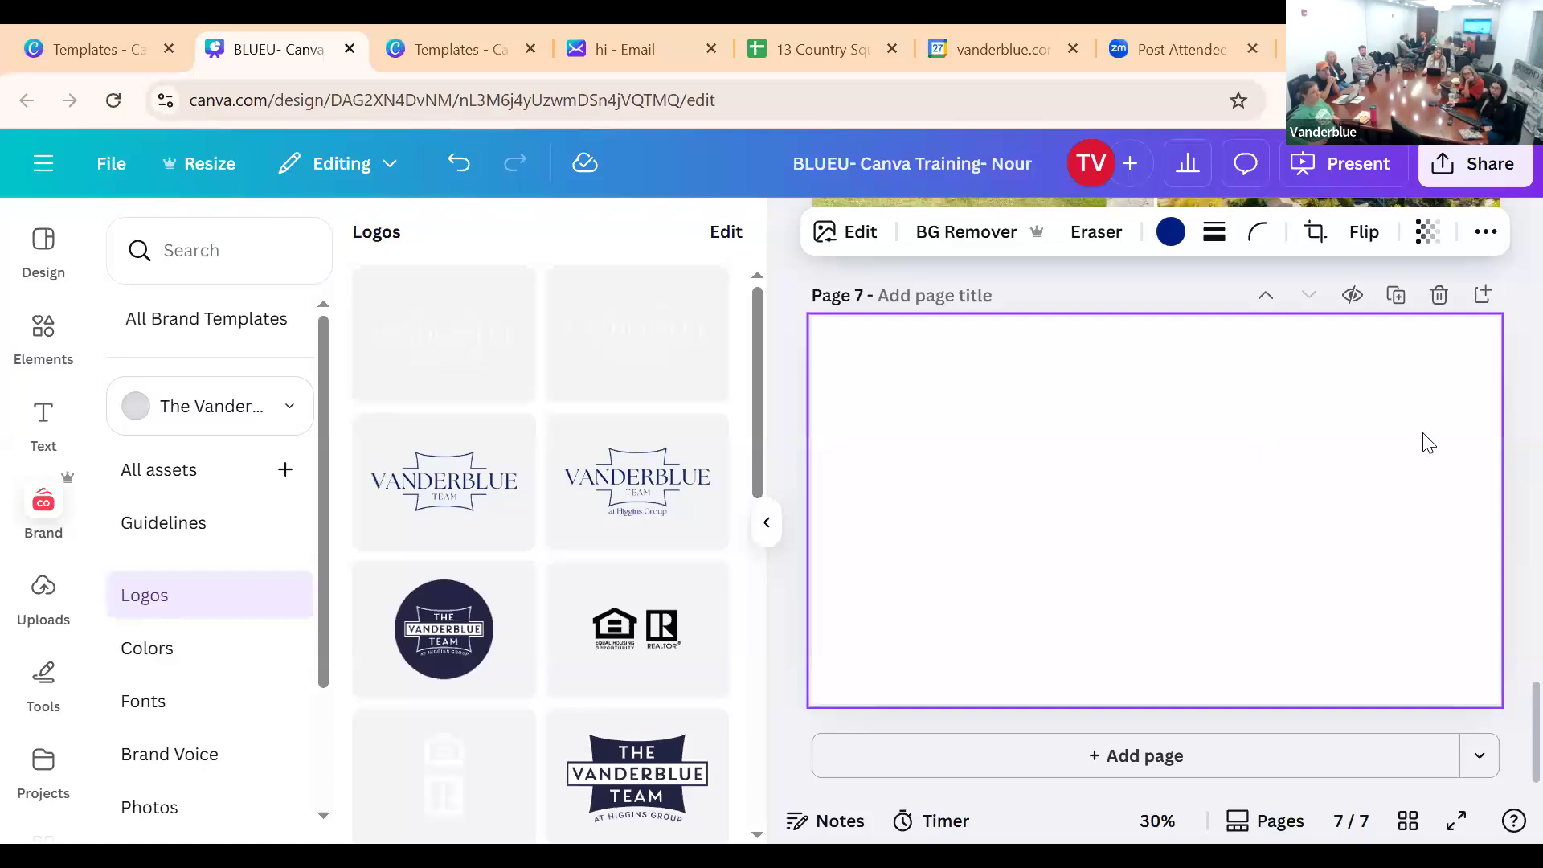
scroll(1199, 488, "up", 5)
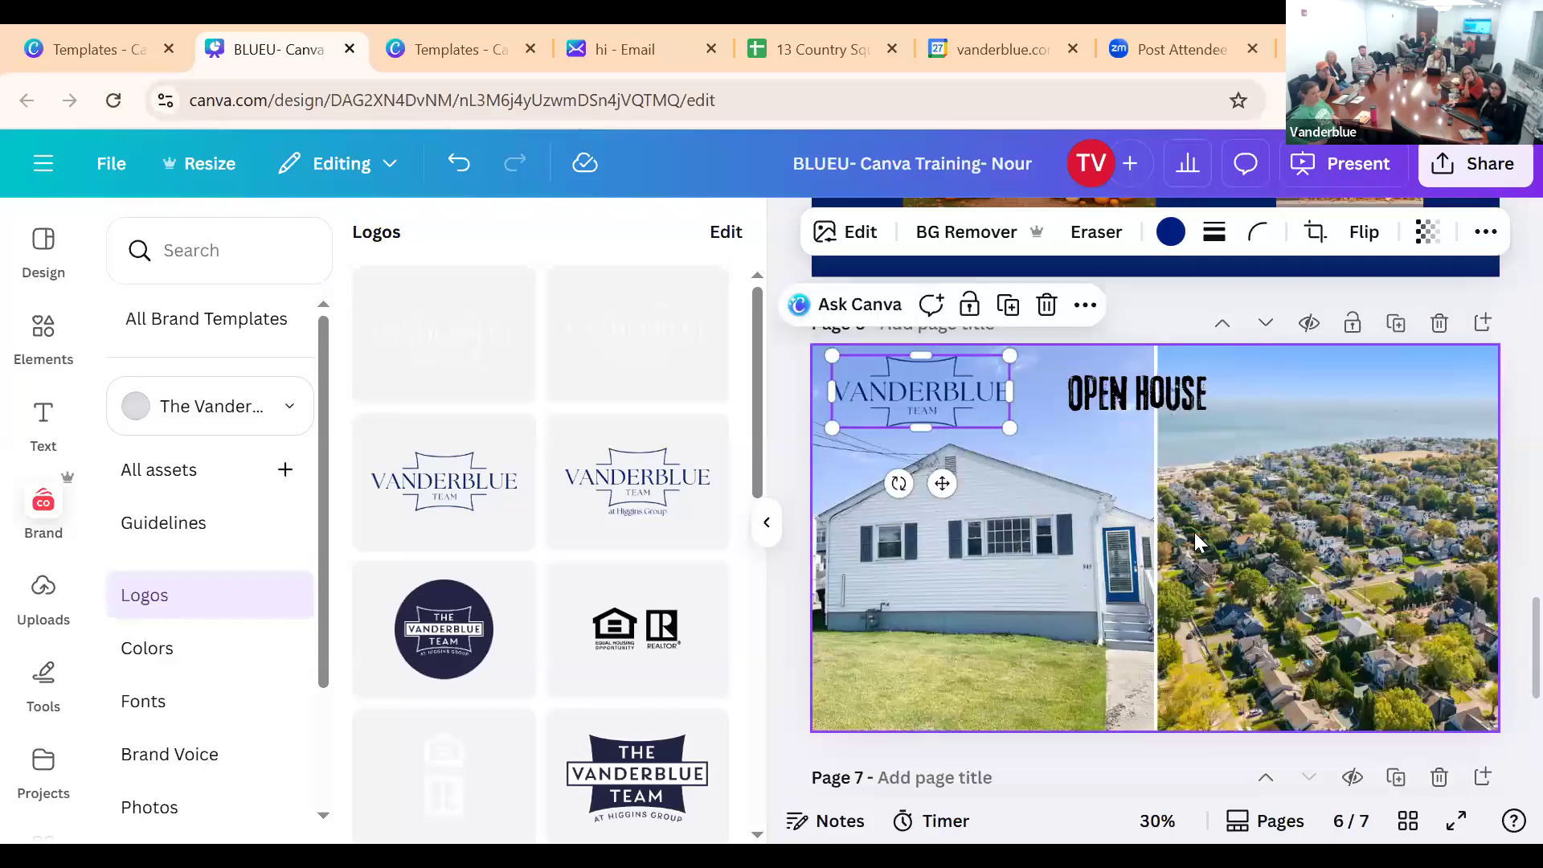
From the Frames elements, add a square basic frame to page 7 and widen it into a rectangle in the page's upper-left corner
scroll(1245, 617, "down", 5)
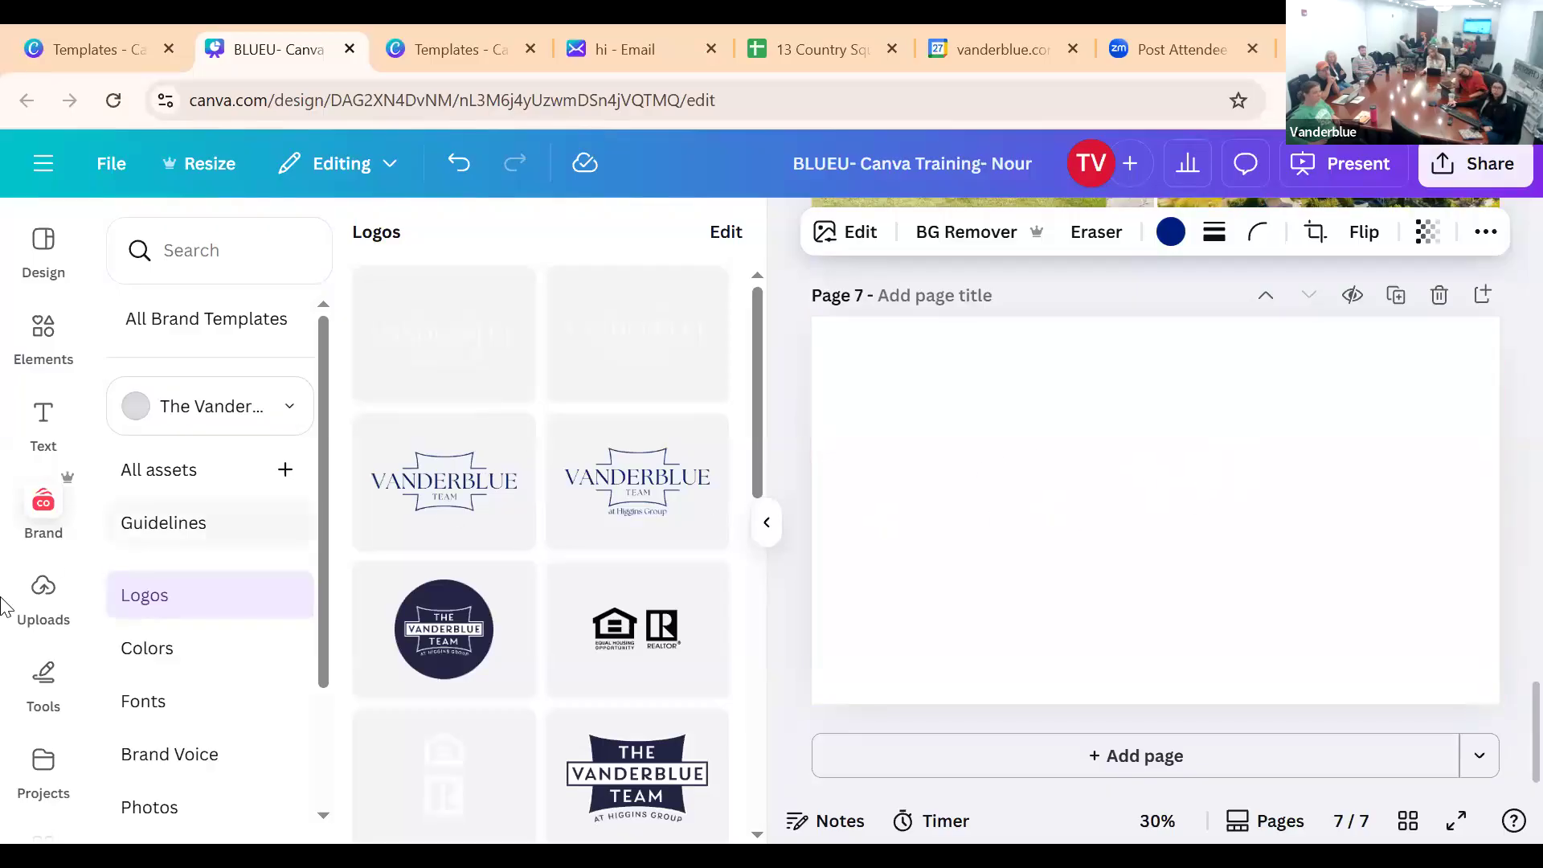
left_click(63, 390)
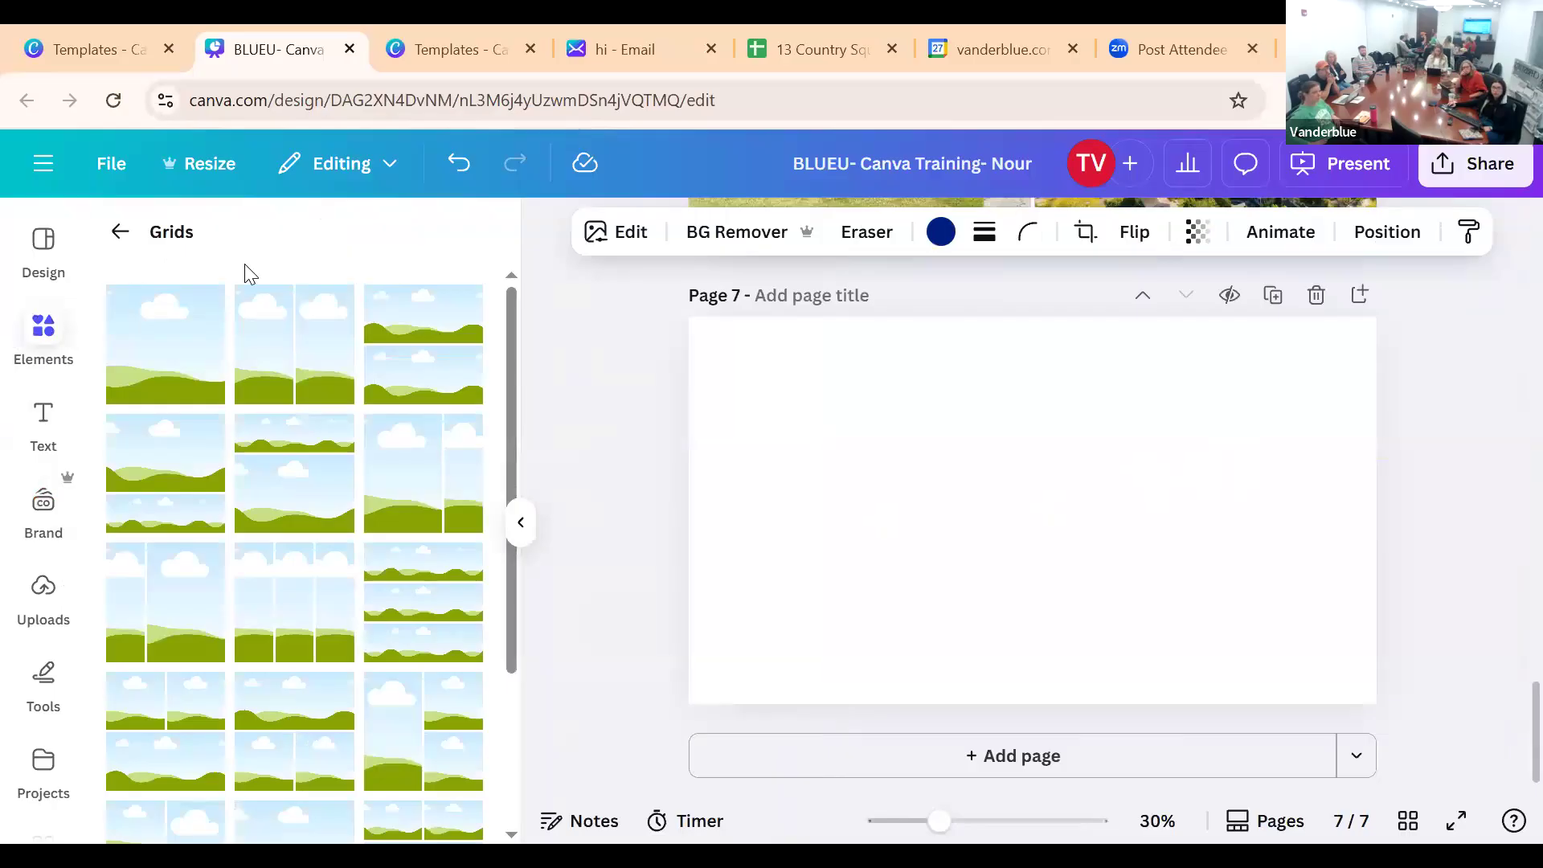
left_click(121, 231)
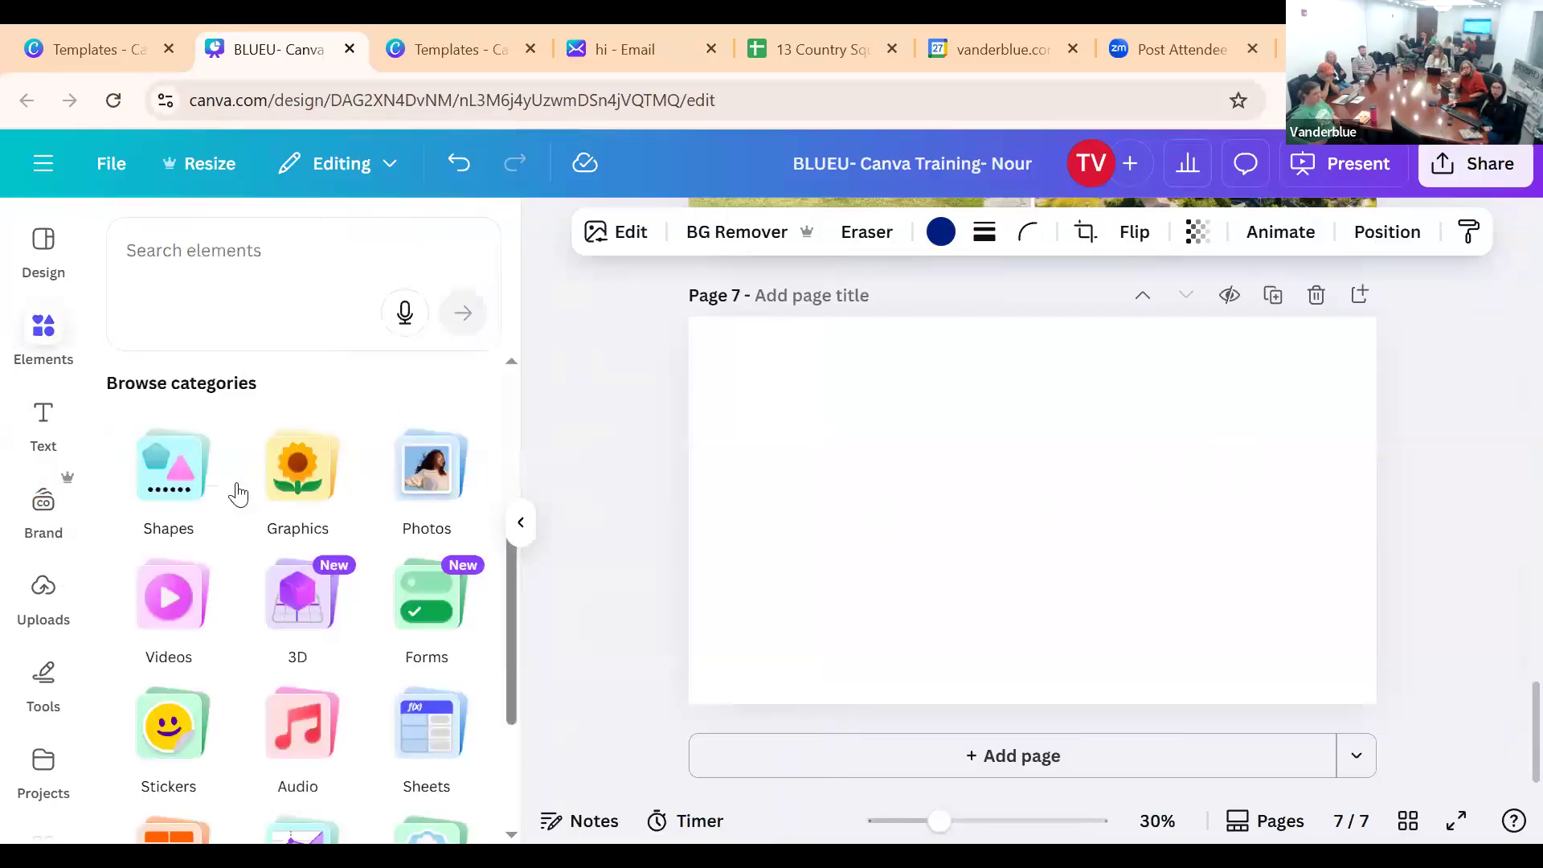
scroll(325, 637, "down", 3)
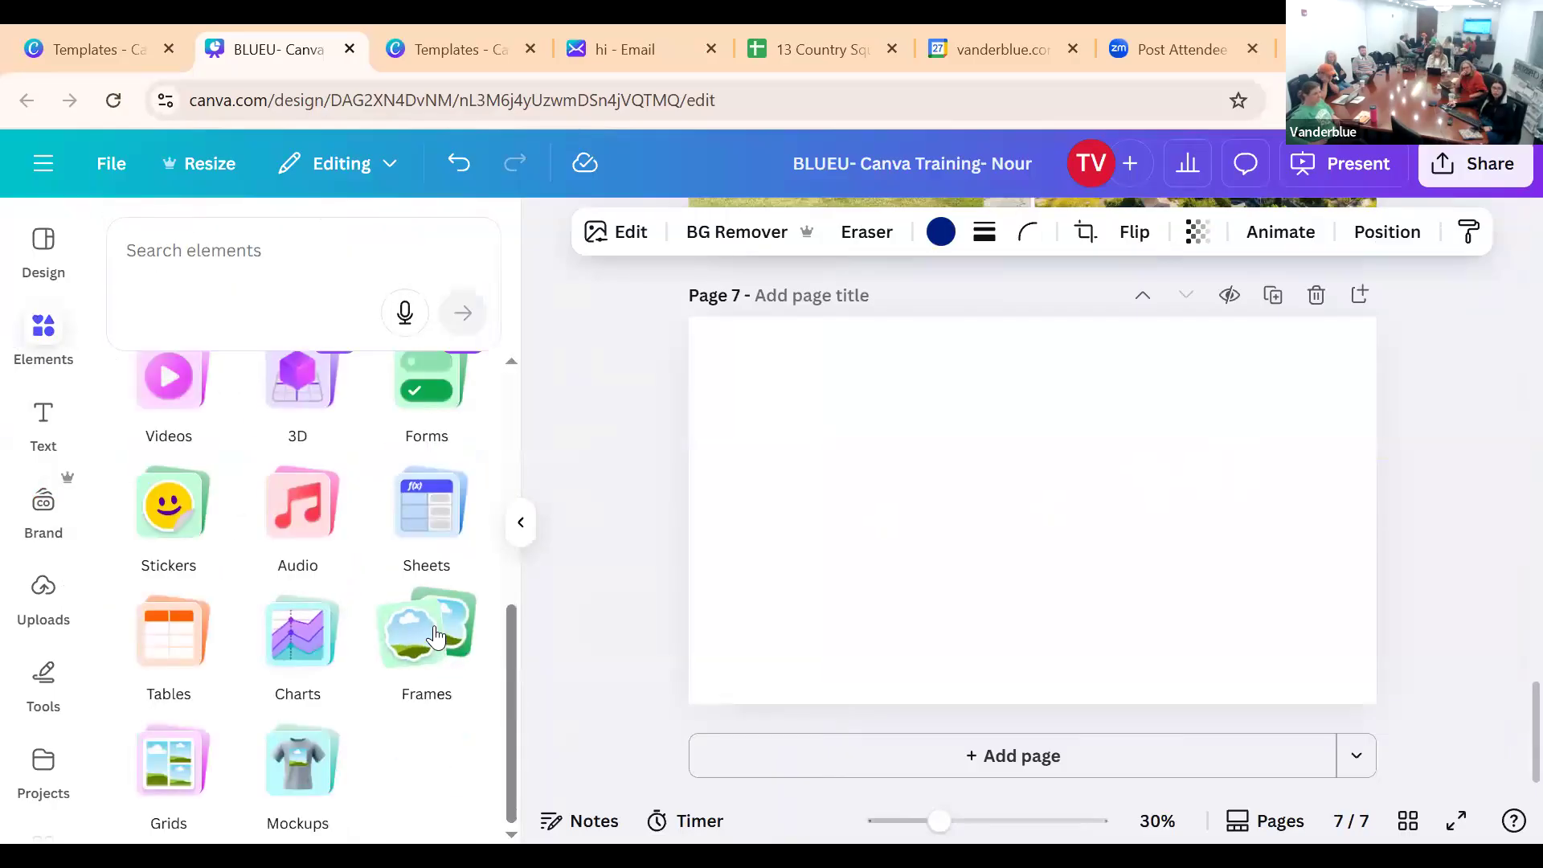
left_click(433, 631)
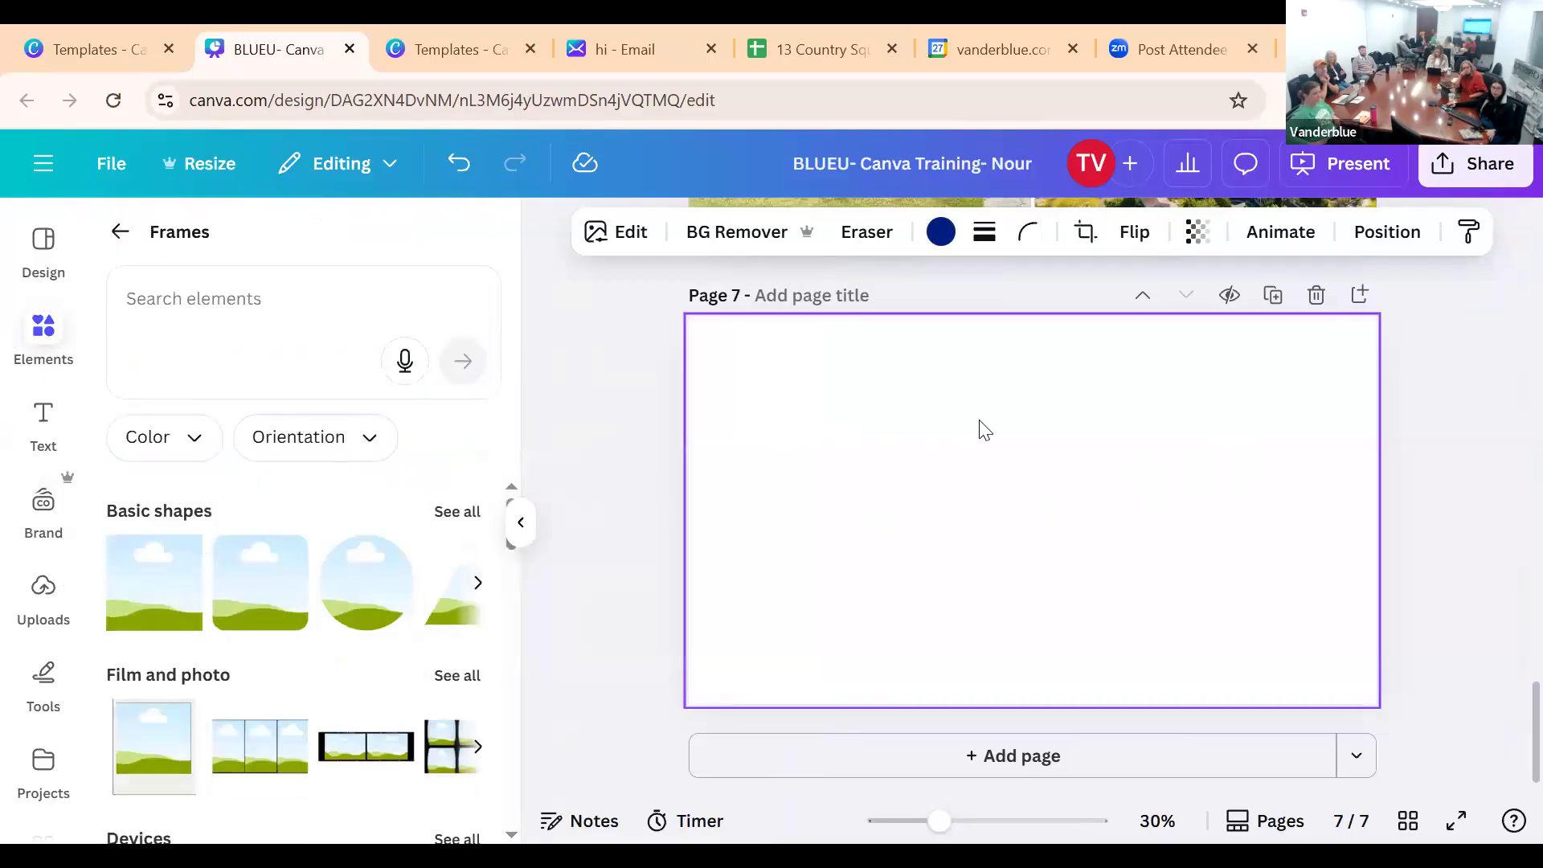
scroll(1075, 492, "up", 5)
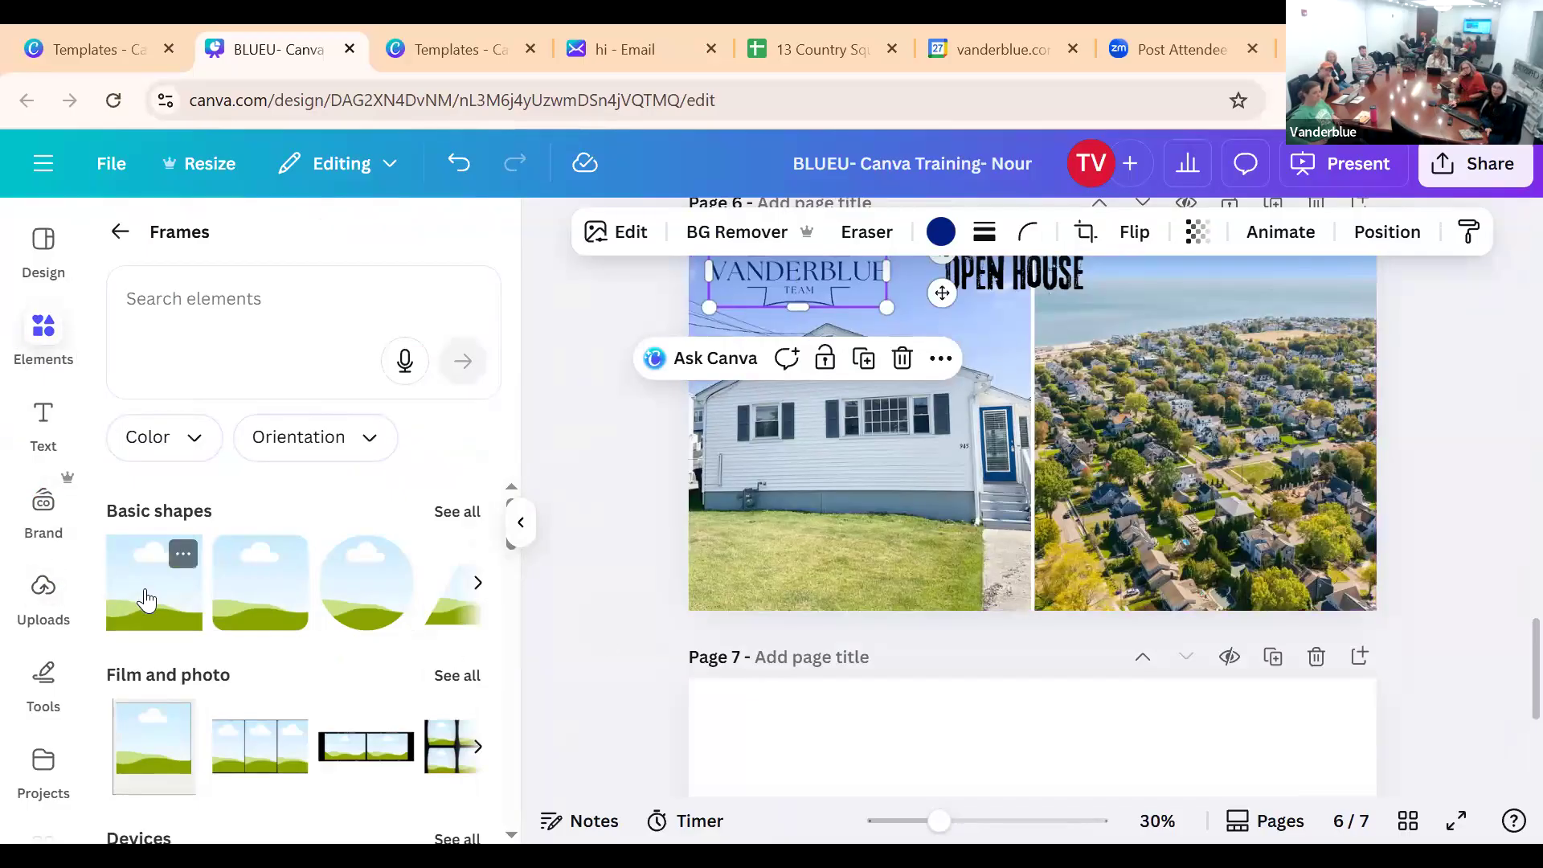
left_click_drag(1001, 641, 697, 533)
left_click_drag(885, 534, 1020, 534)
left_click_drag(860, 633, 856, 657)
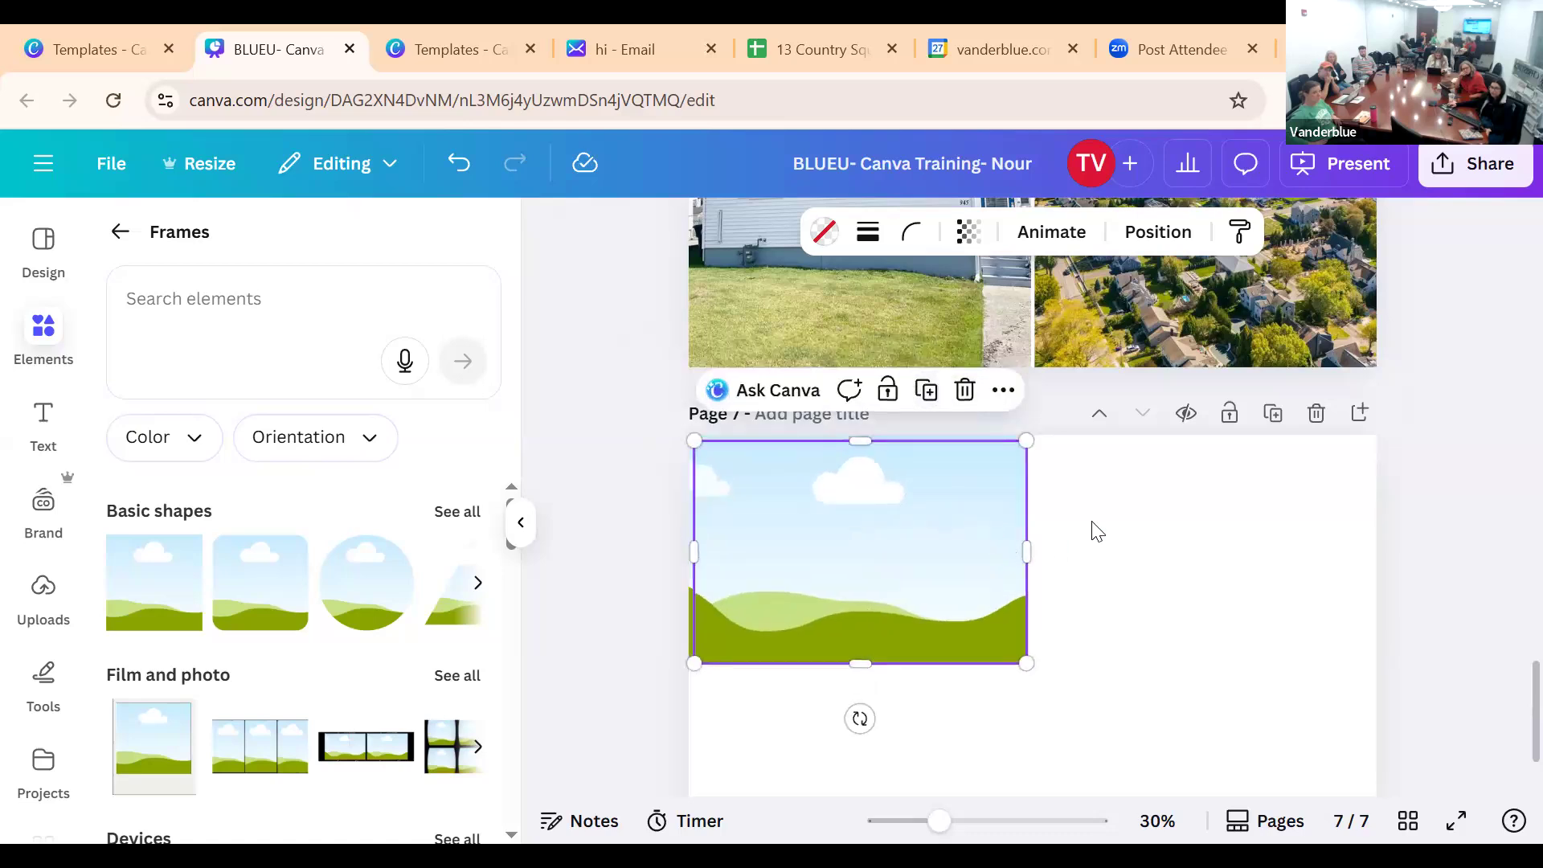
Place a matching rectangular frame in page 7's lower-right area and a circular frame in the lower-left area
scroll(1044, 434, "down", 2)
left_click_drag(954, 406, 1280, 555)
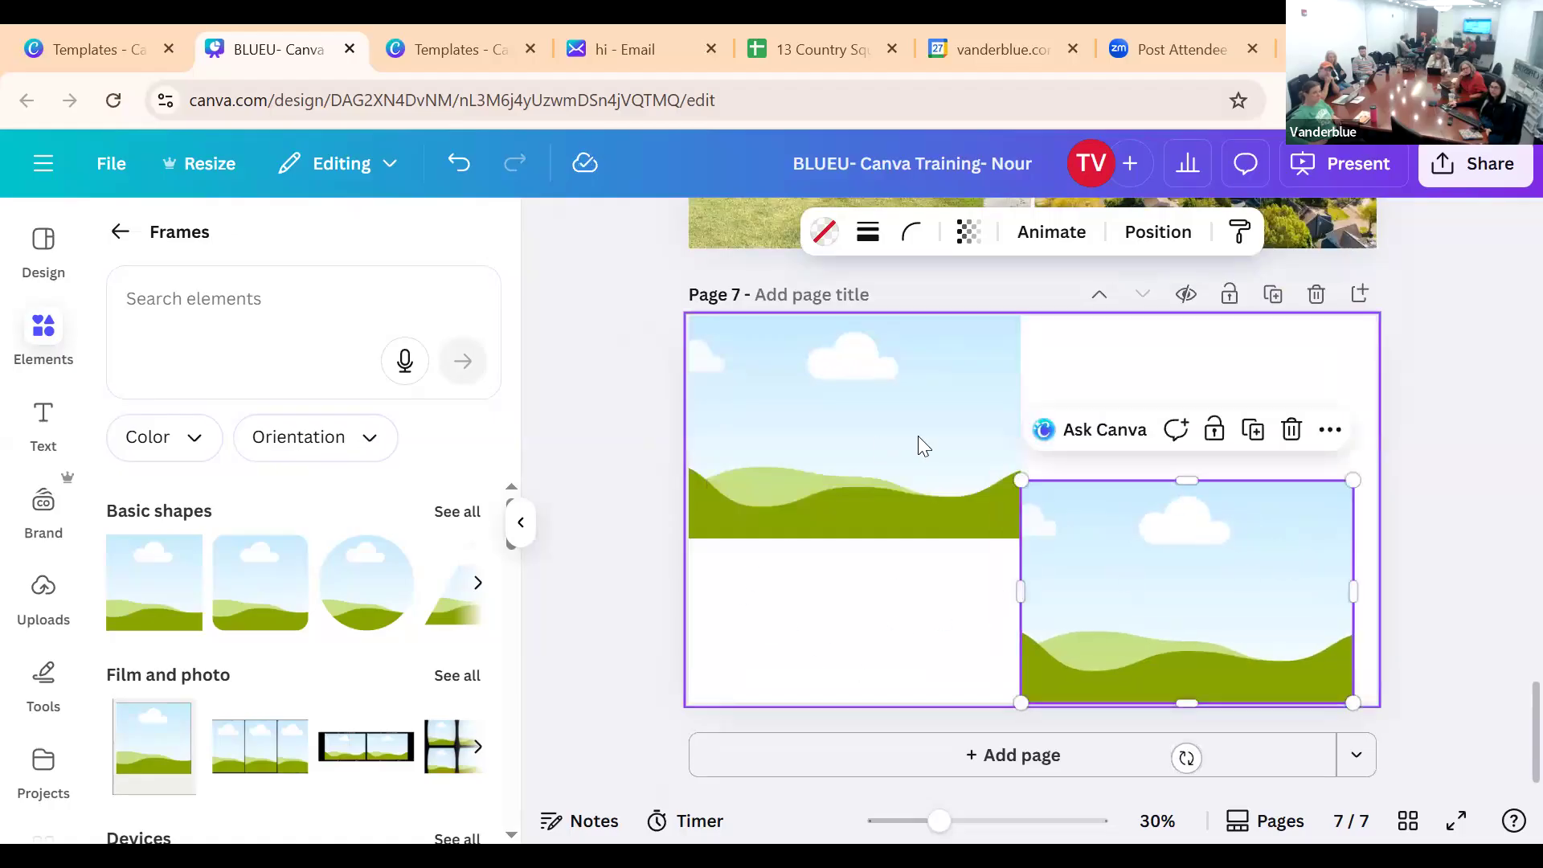
left_click_drag(386, 586, 868, 592)
Add another square frame to page 7's upper-right area, shorten it to a landscape rectangle and shift it slightly inward
left_click_drag(633, 563, 635, 564)
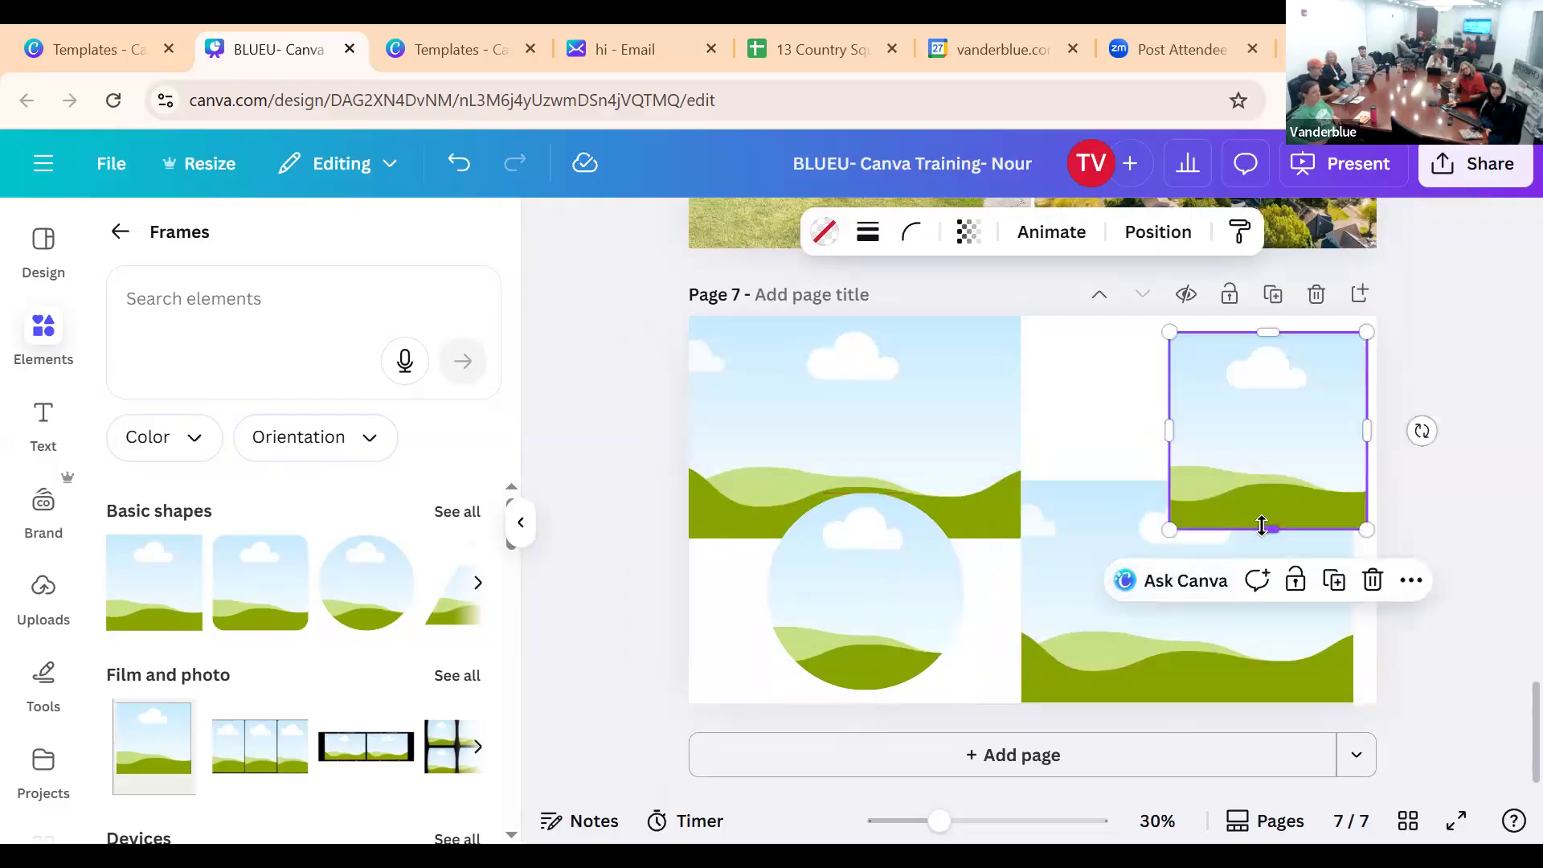
left_click_drag(1261, 523, 1264, 450)
left_click_drag(1200, 401, 1138, 397)
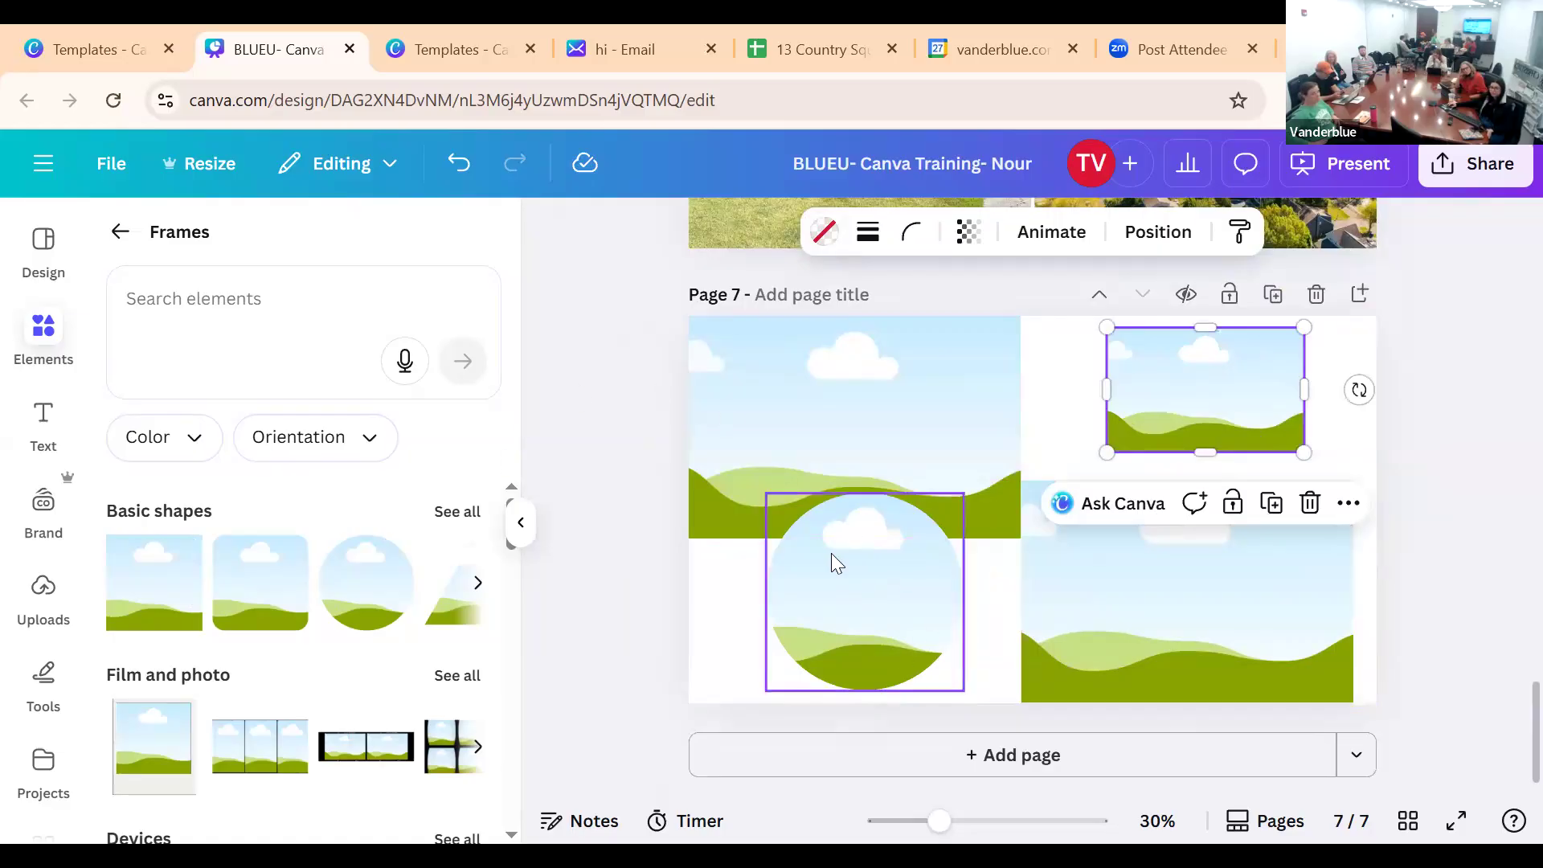
Enlarge page 7's upper-right frame to about 835 × 529 px so it overlaps the neighbouring frames
scroll(752, 343, "up", 3)
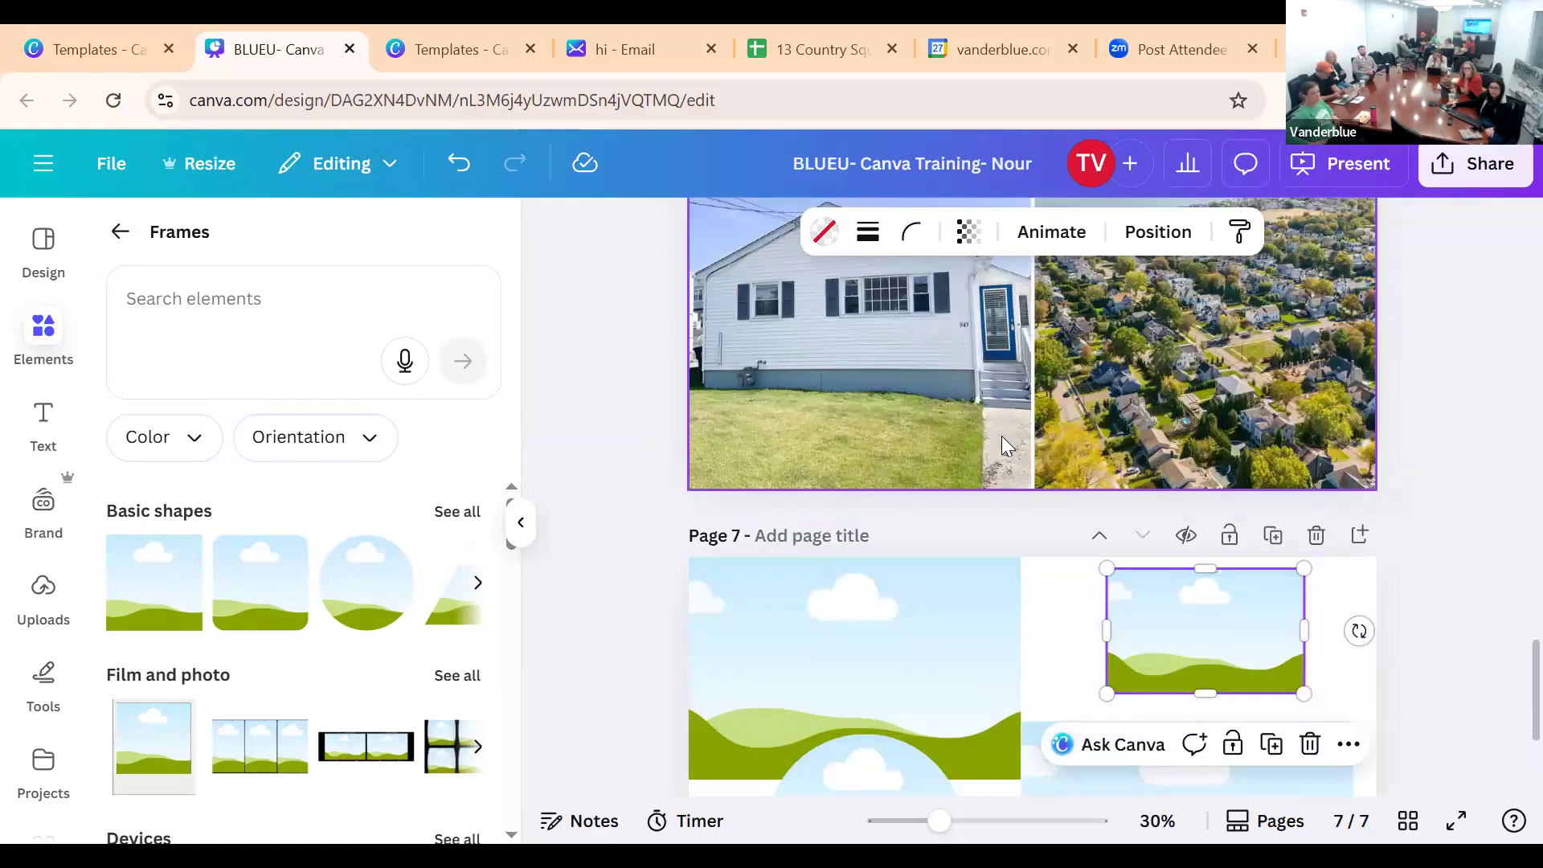
scroll(1019, 425, "down", 3)
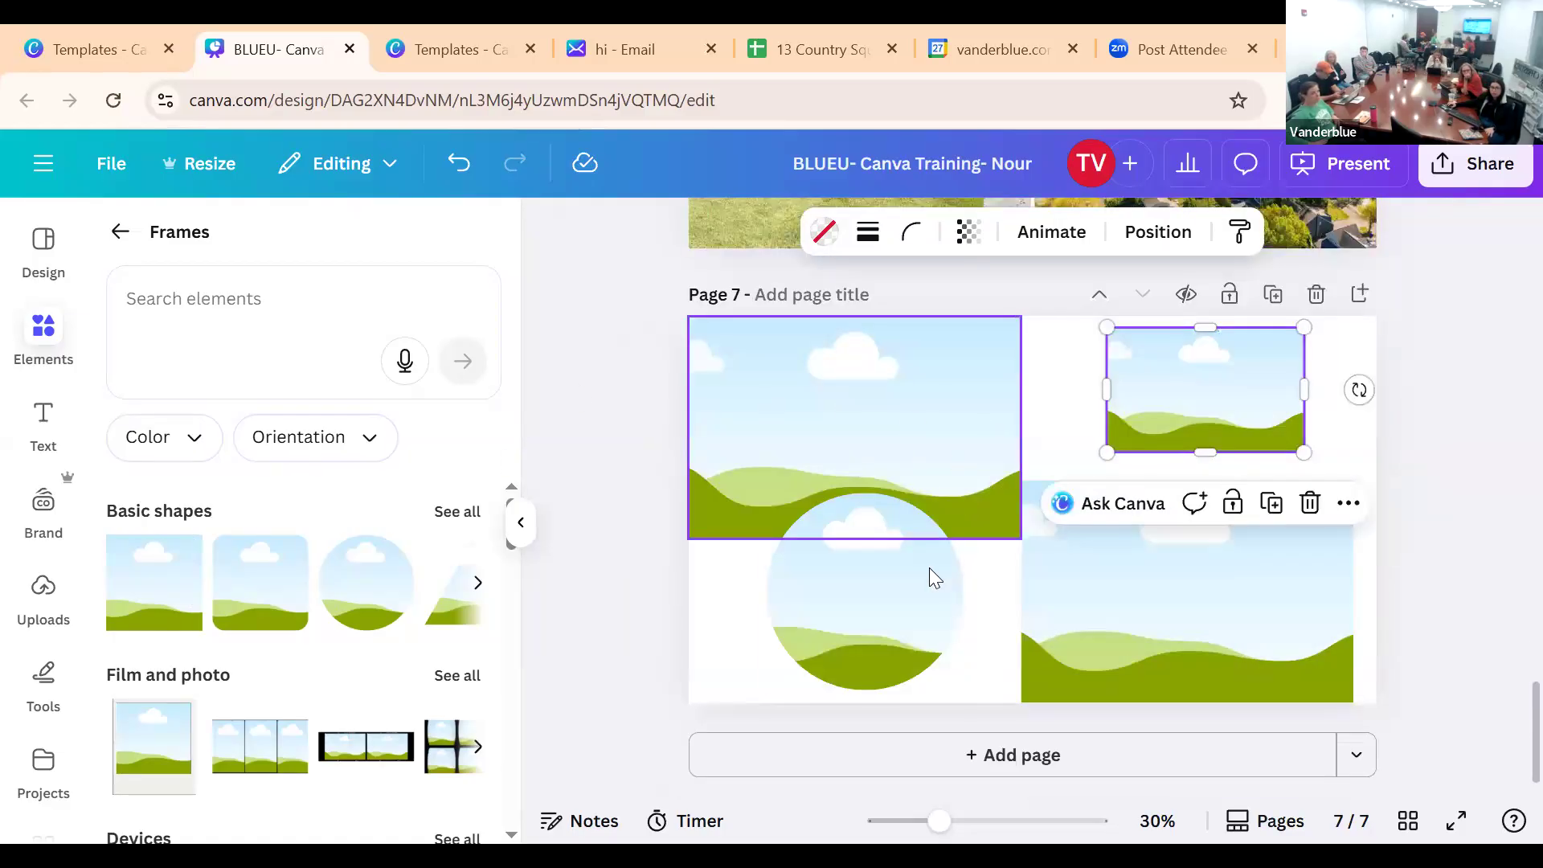
left_click(38, 430)
left_click(42, 329)
left_click_drag(1001, 504, 1004, 517)
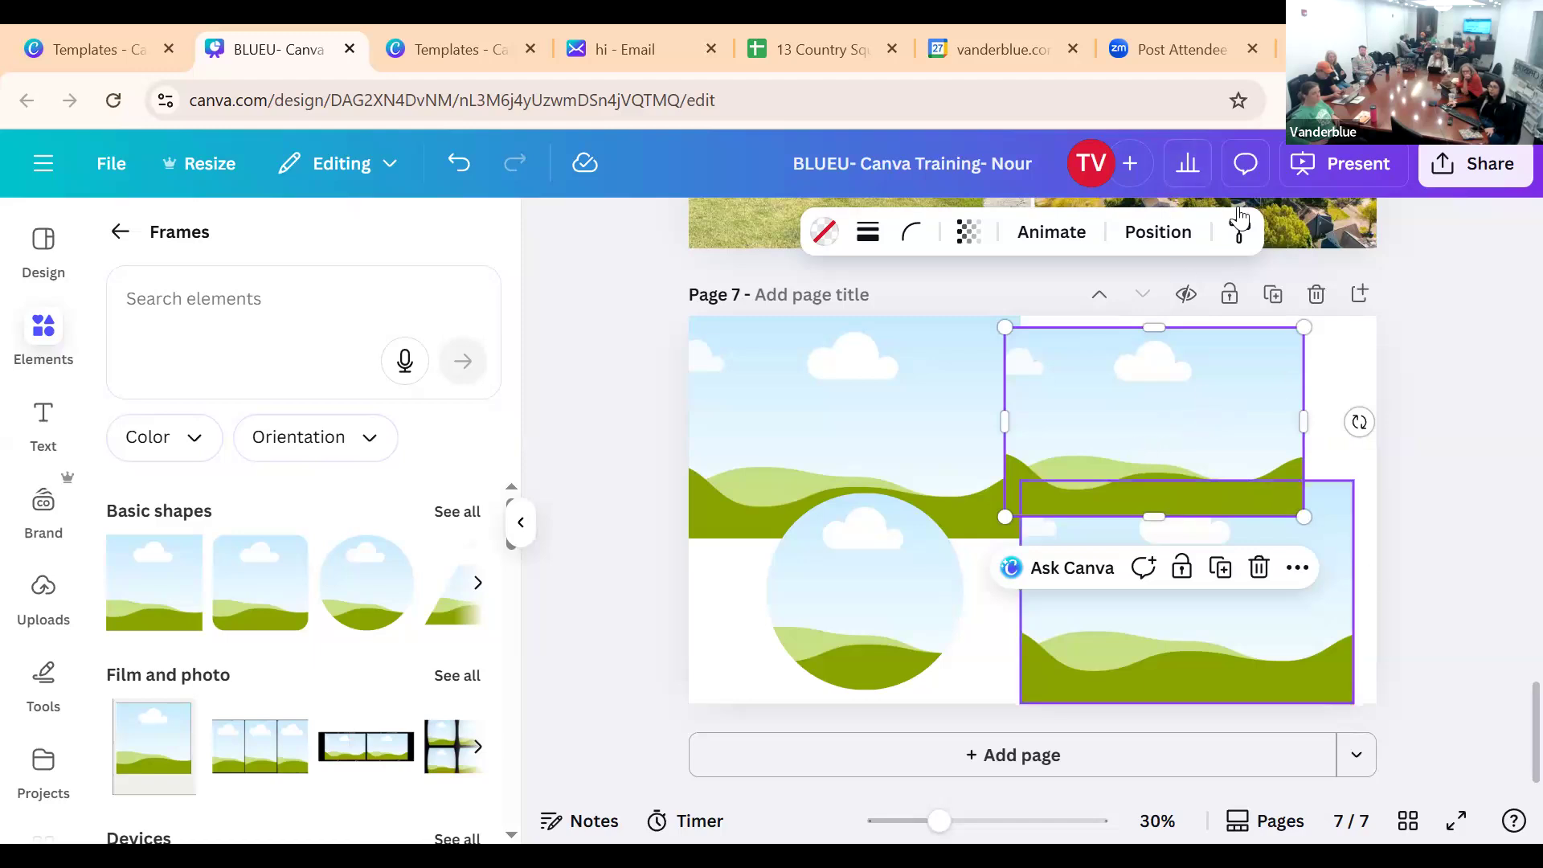
Send page 7's upper-right frame to the back and rotate it a quarter turn clockwise
left_click(1133, 233)
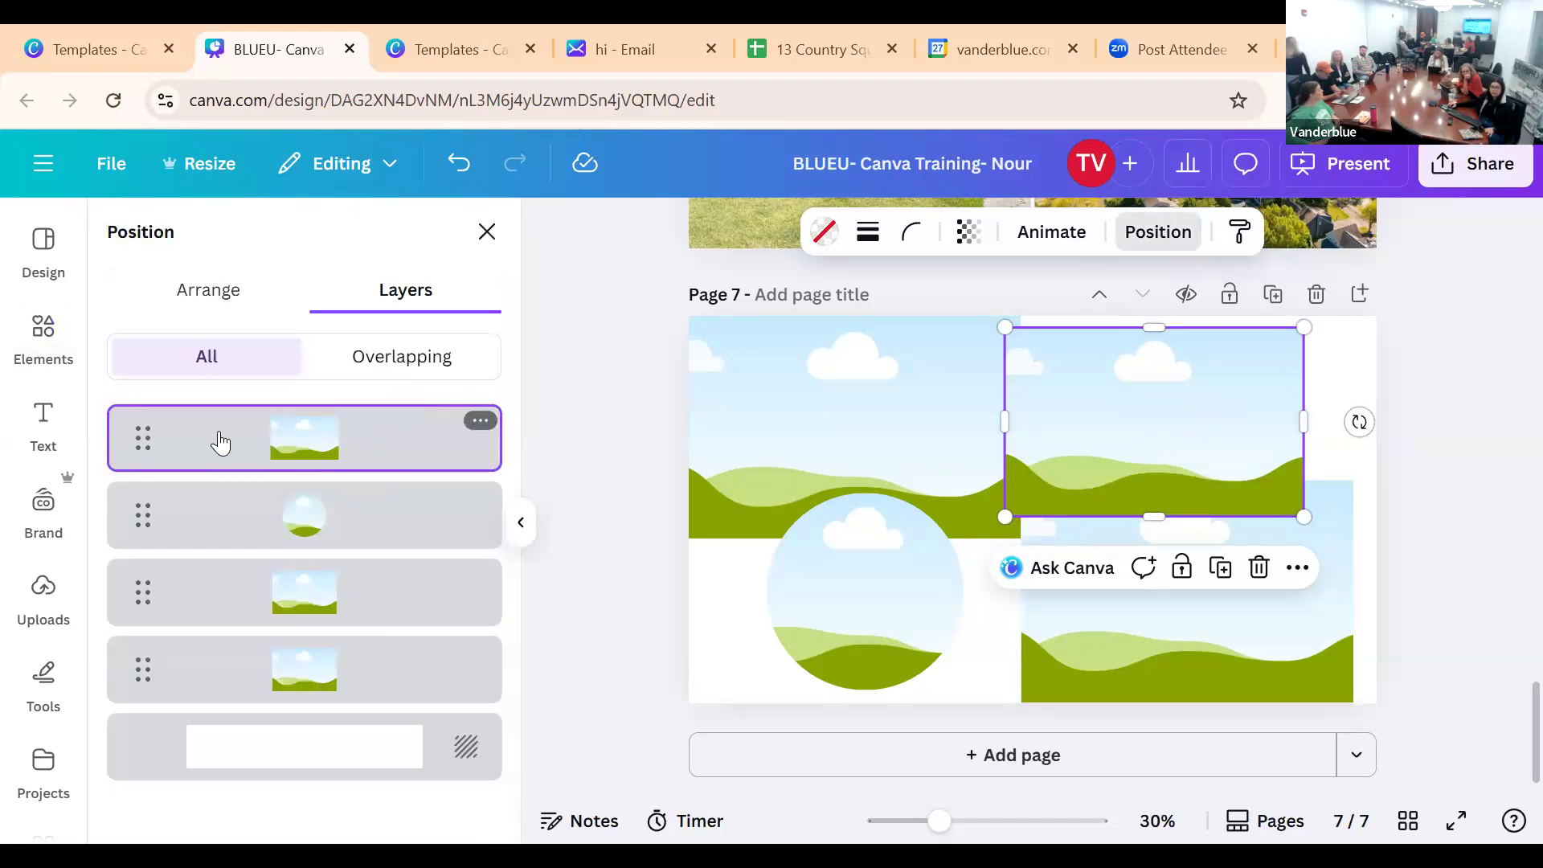
left_click(209, 291)
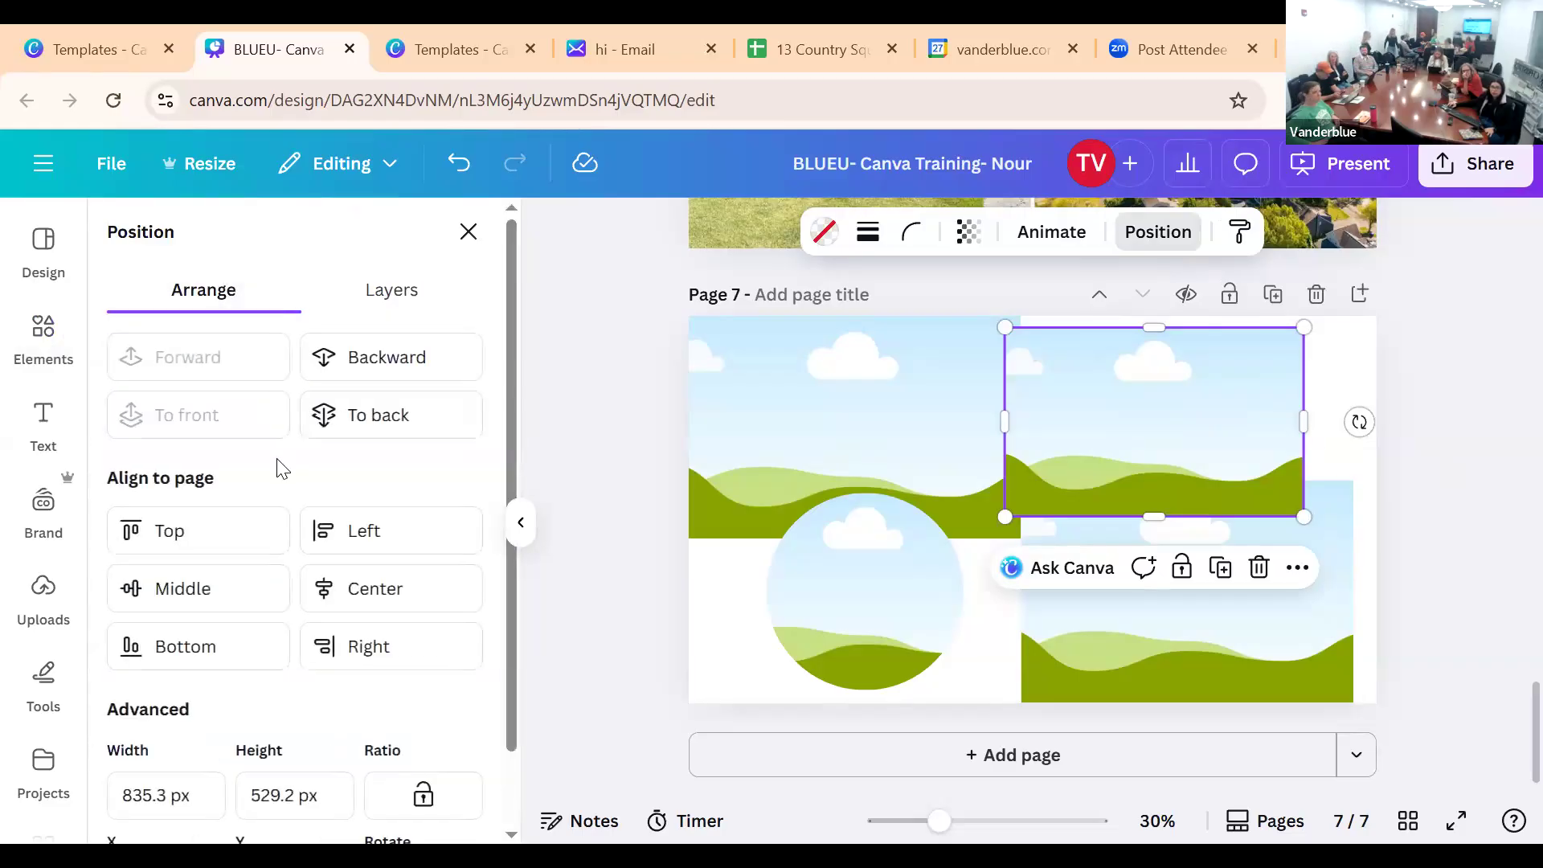
left_click(365, 415)
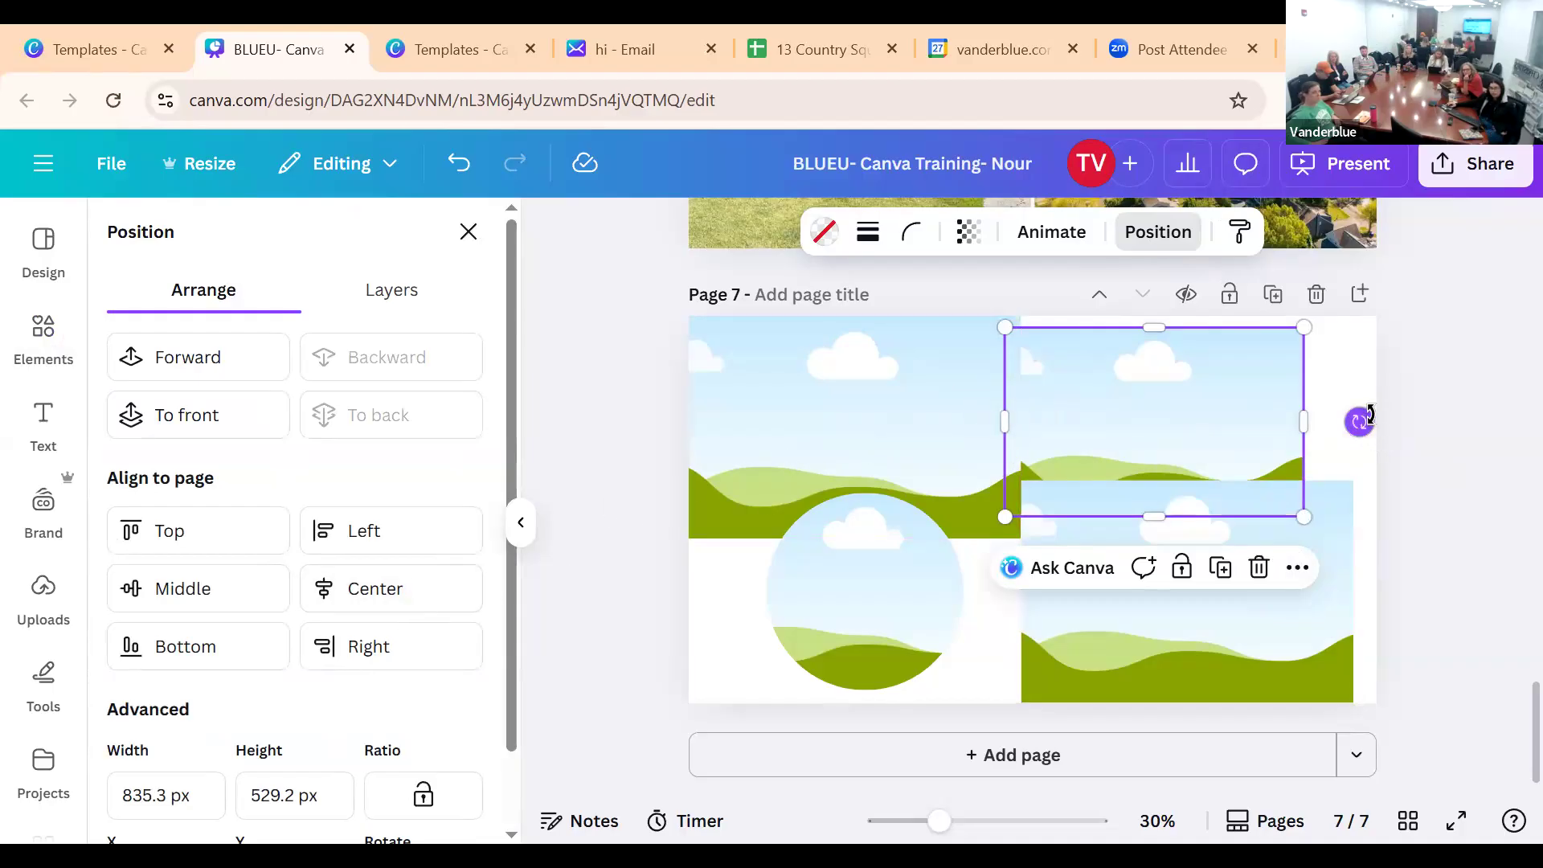
left_click_drag(1364, 419, 1155, 569)
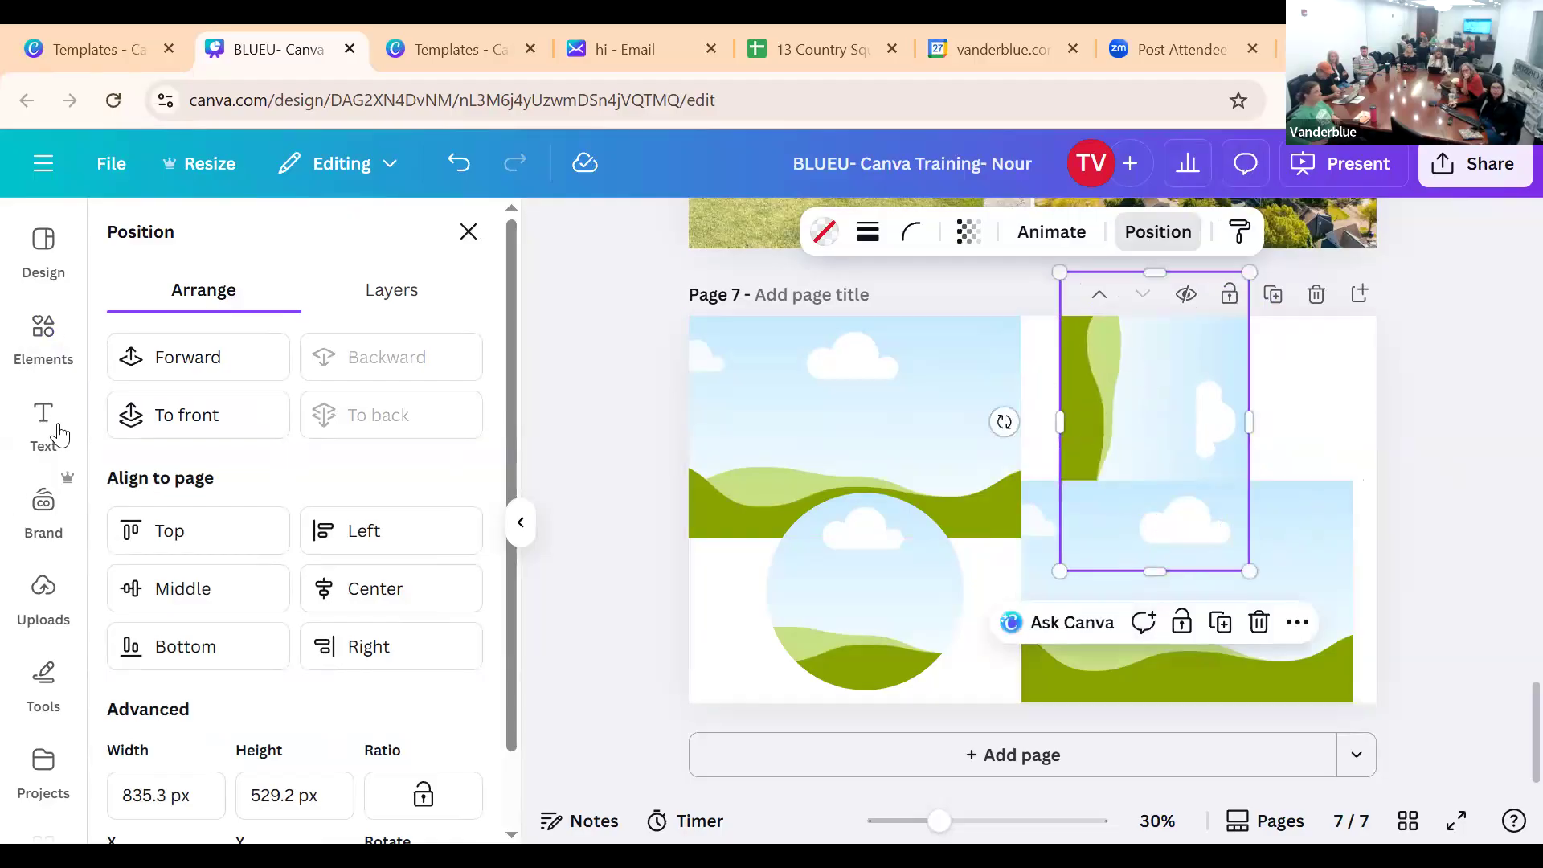
Fill page 7's frames from the uploads: coastal aerial upper left, kitchen in the circle, and foyer in the rotated and lower-right frames
left_click(43, 330)
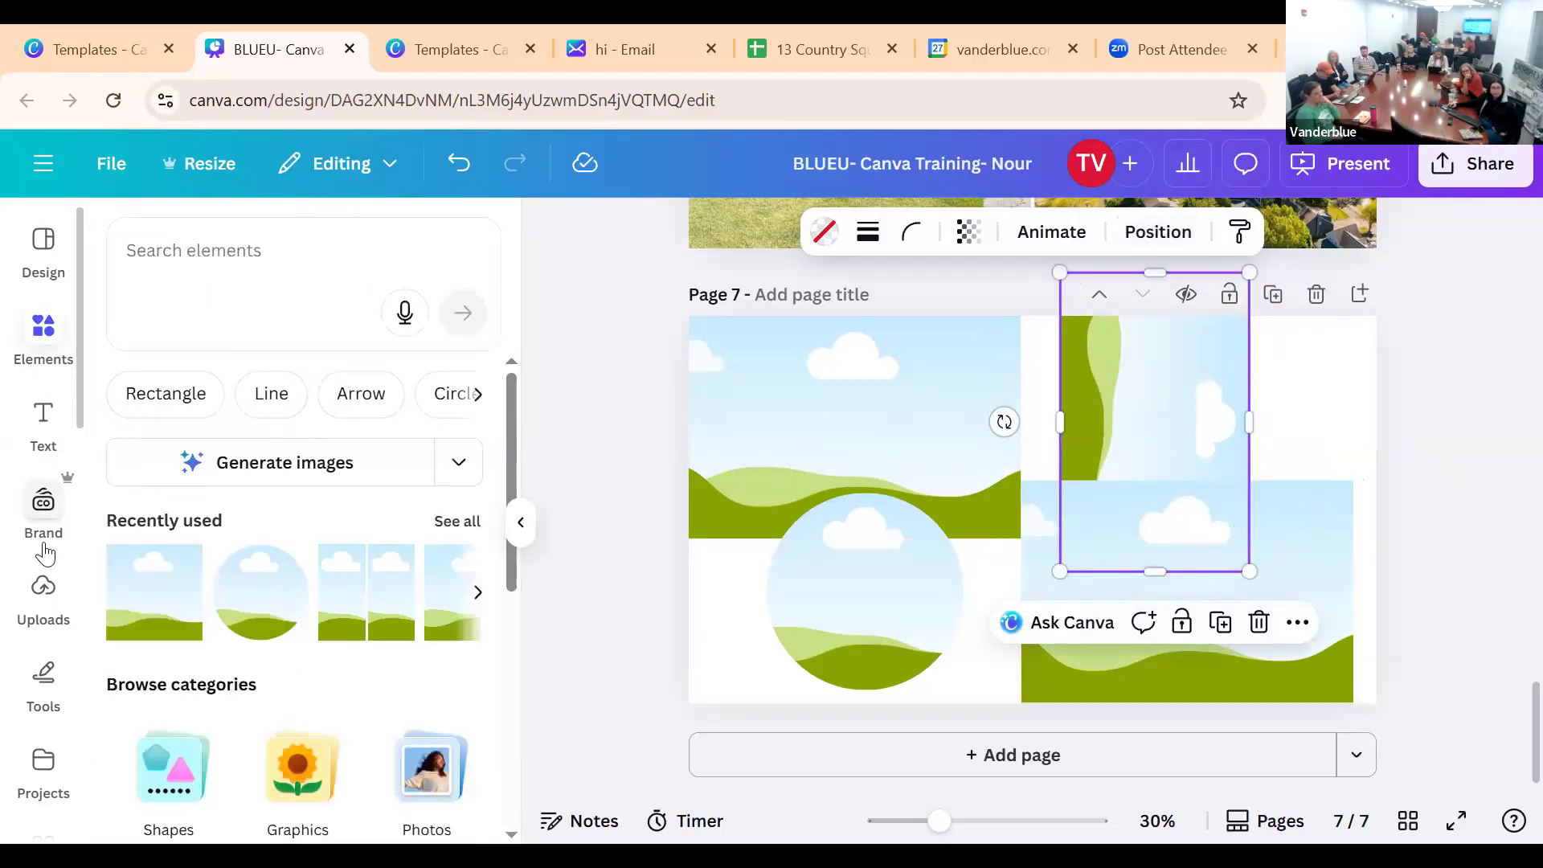
left_click(40, 594)
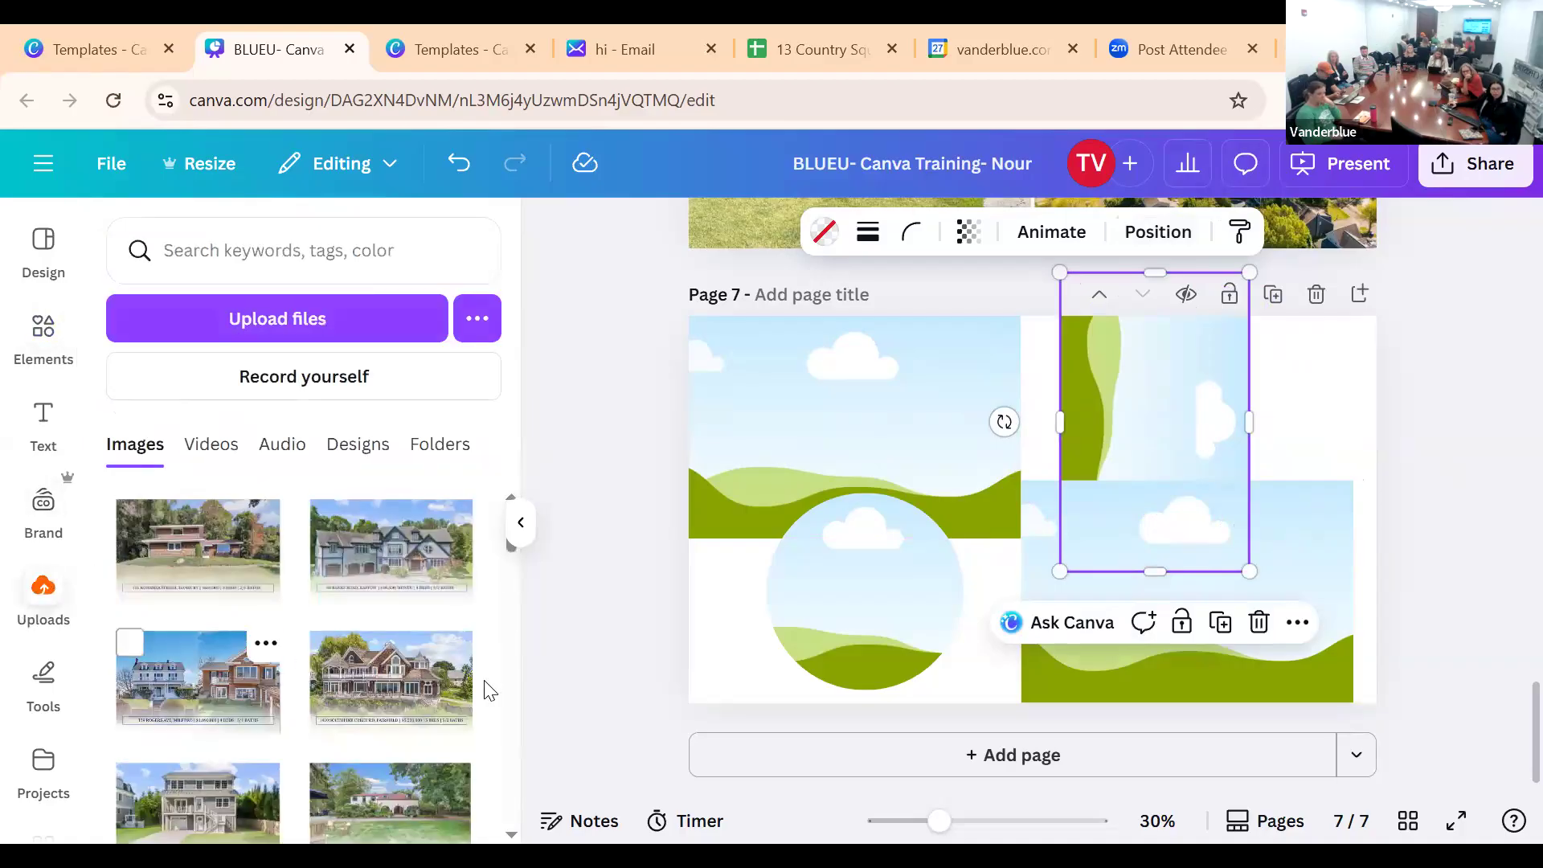
scroll(372, 686, "down", 8)
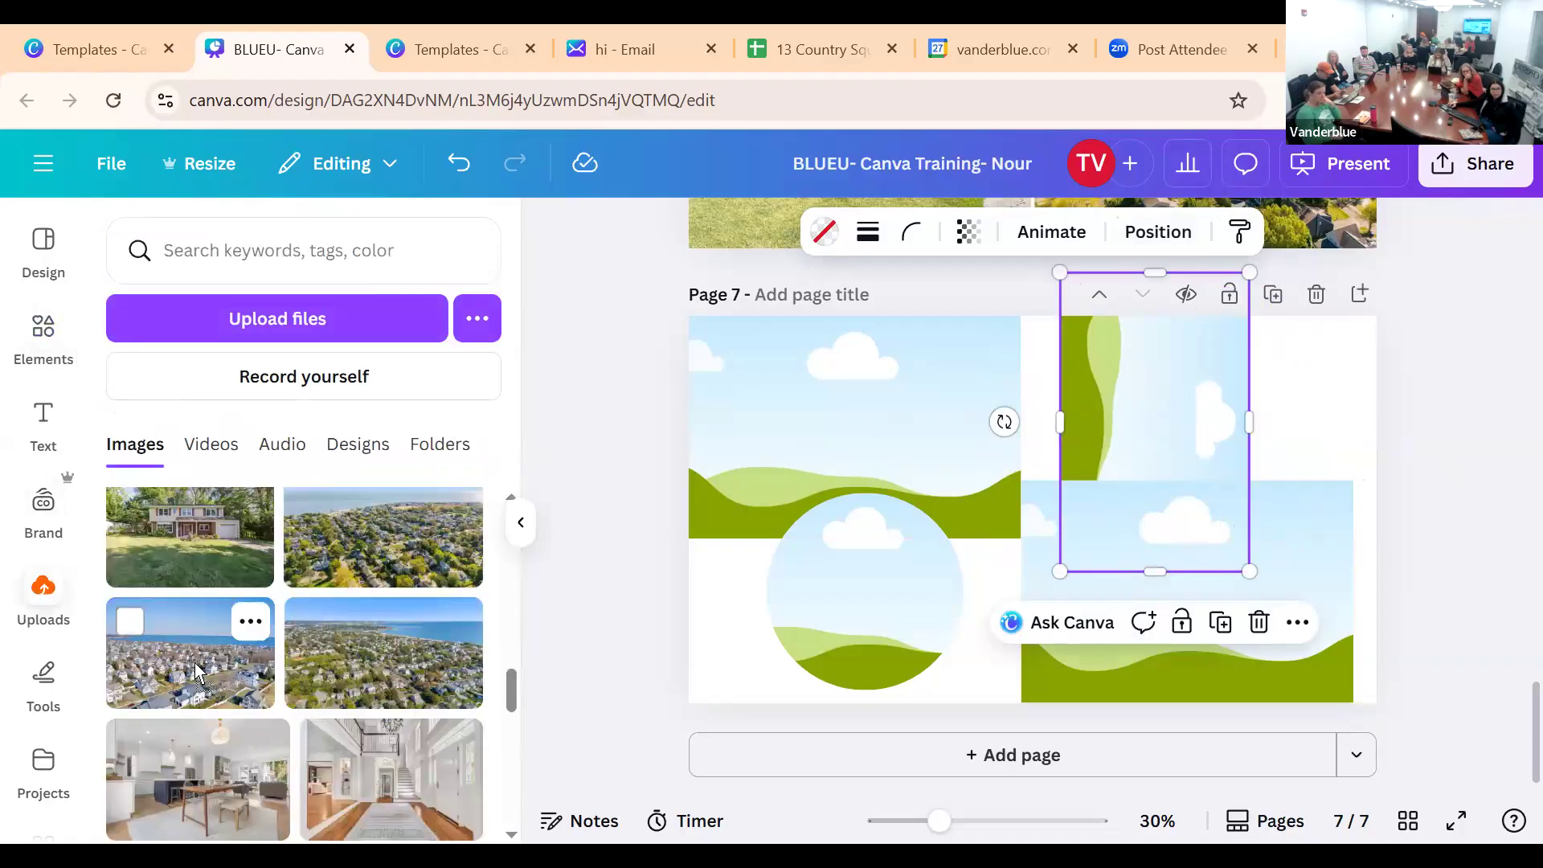
left_click(244, 792)
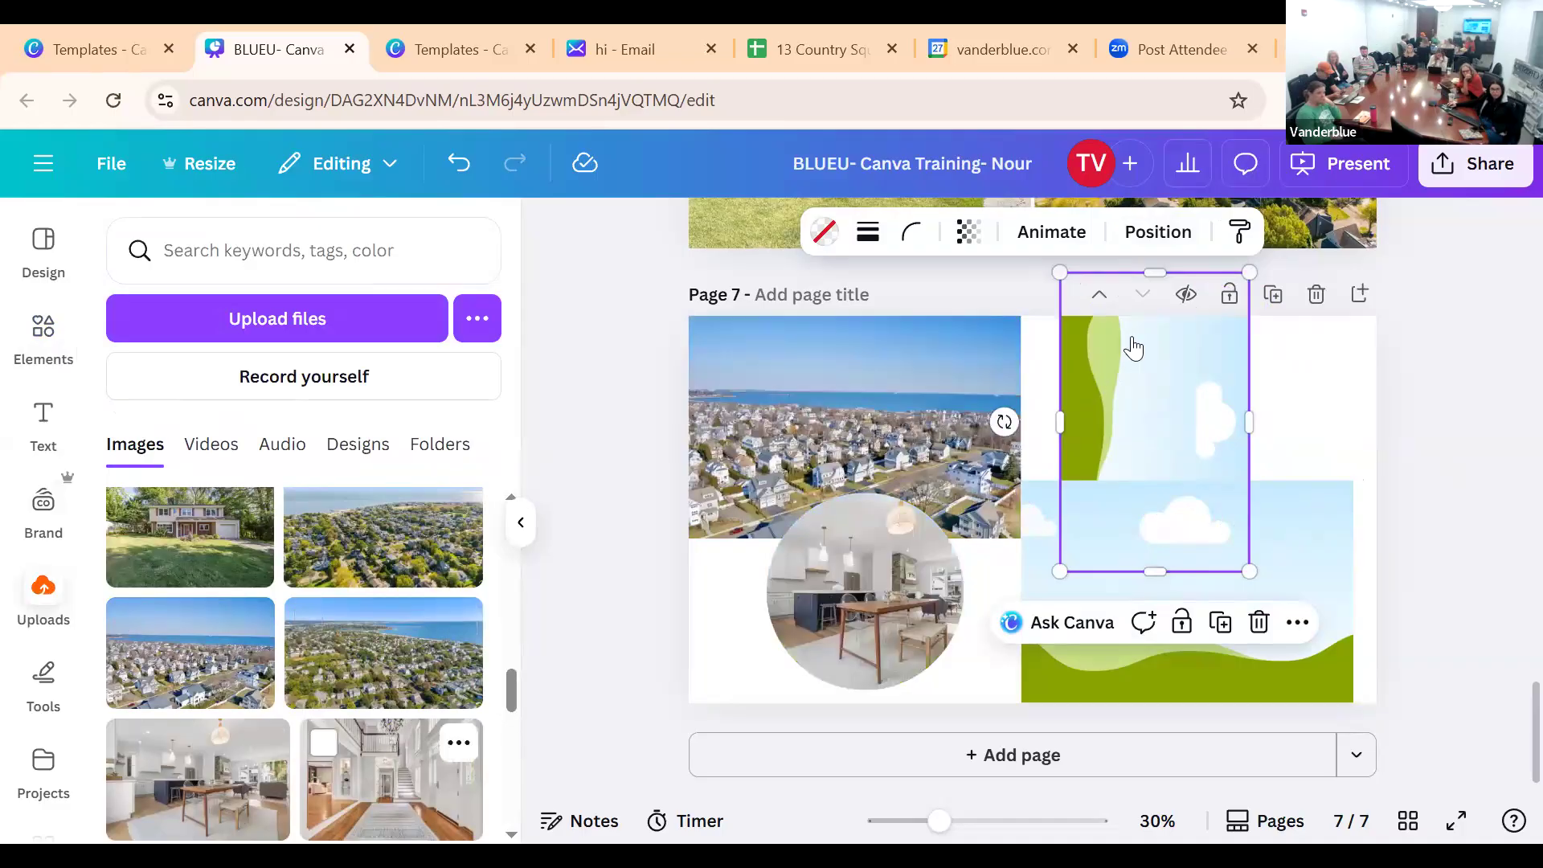
left_click(474, 769)
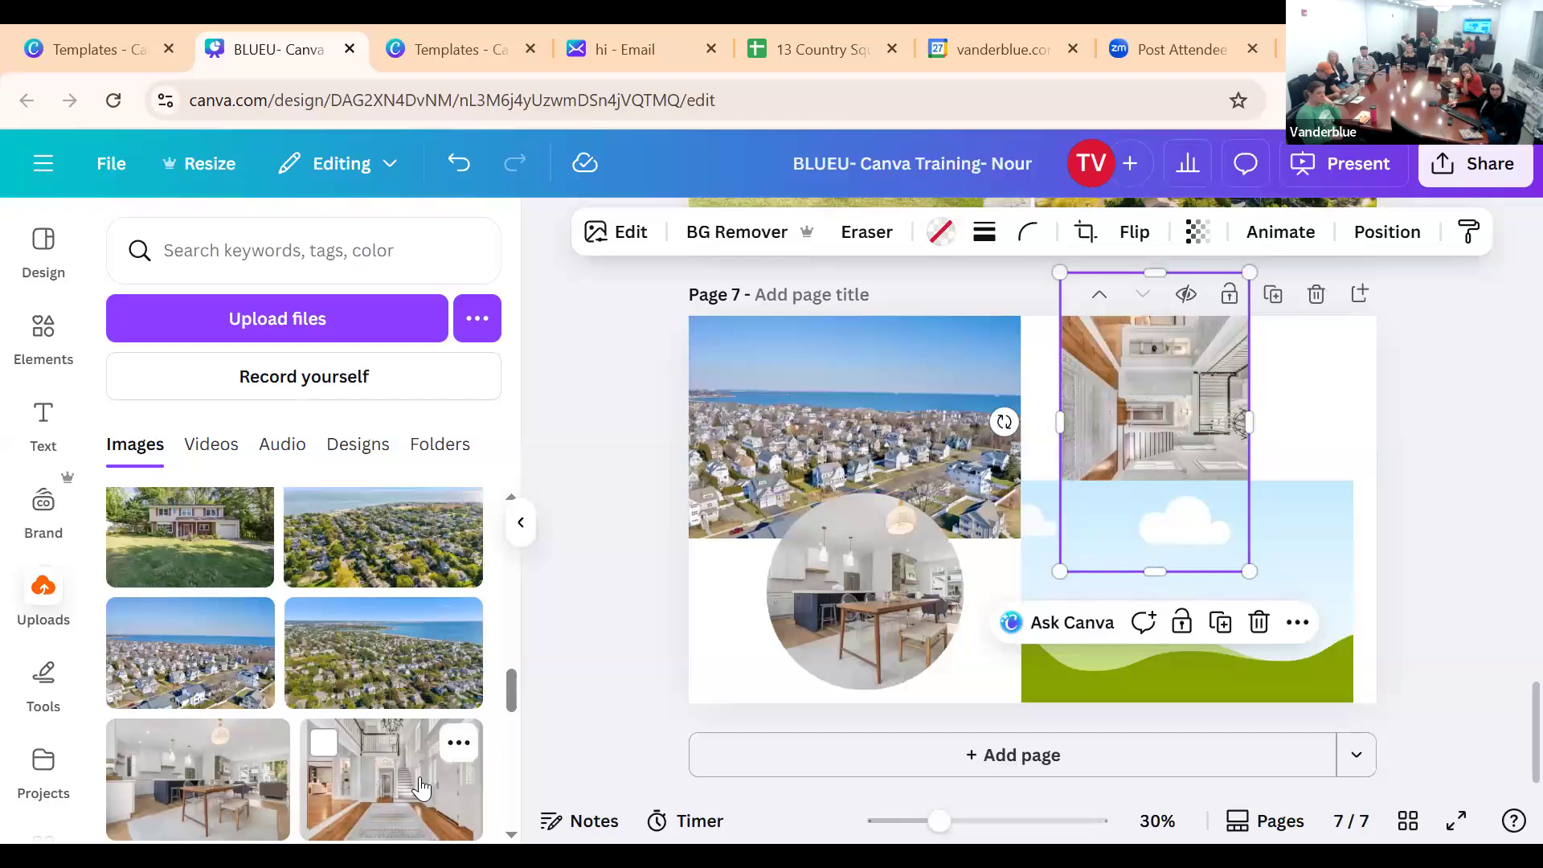
left_click_drag(1162, 378, 1267, 536)
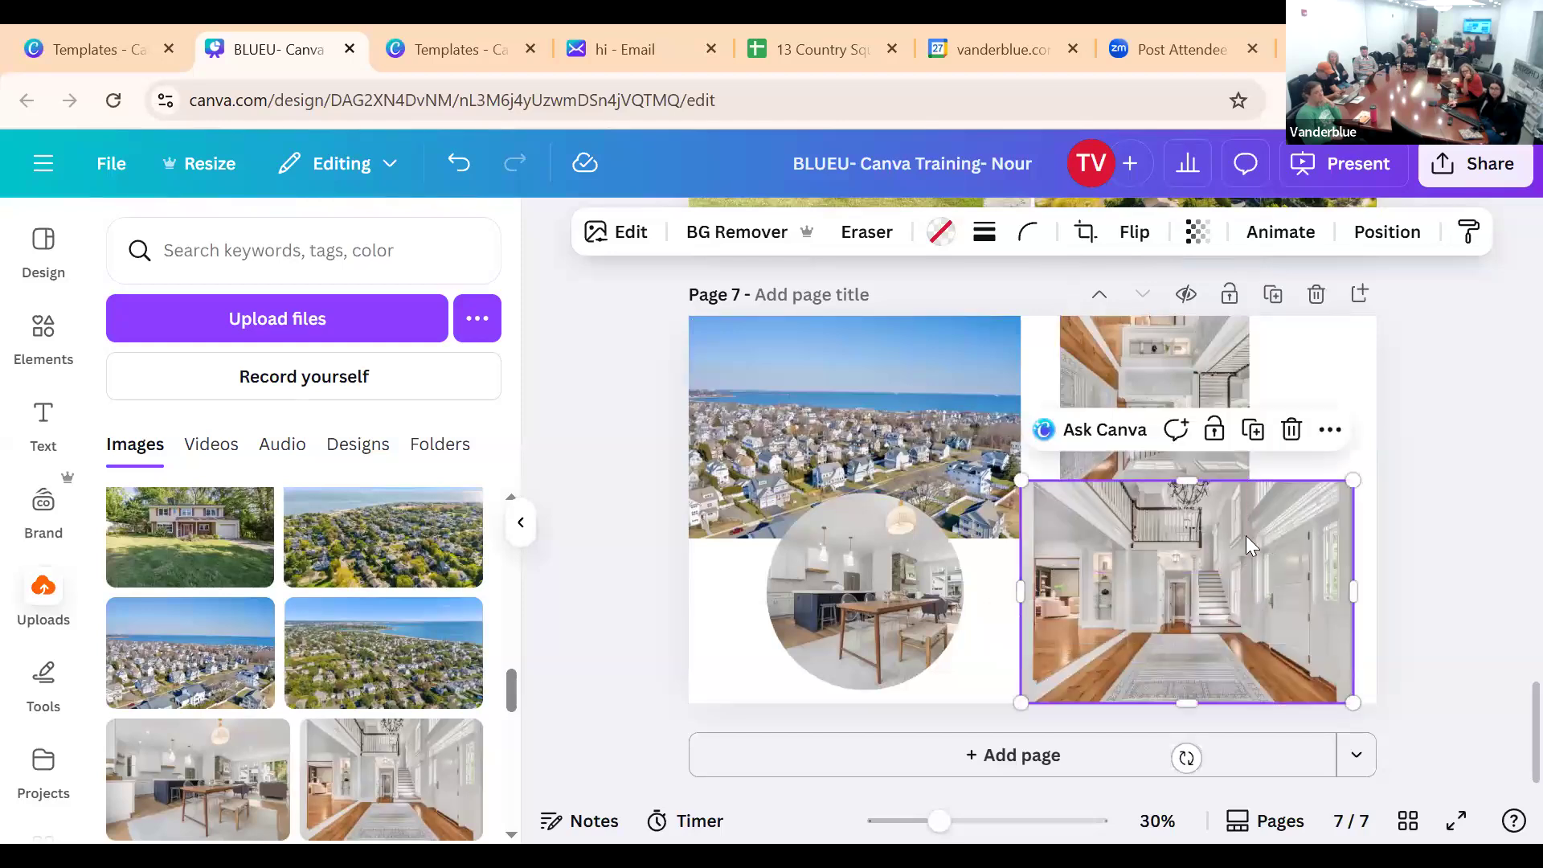
View the flip options for the rotated foyer photo on page 7
left_click(849, 410)
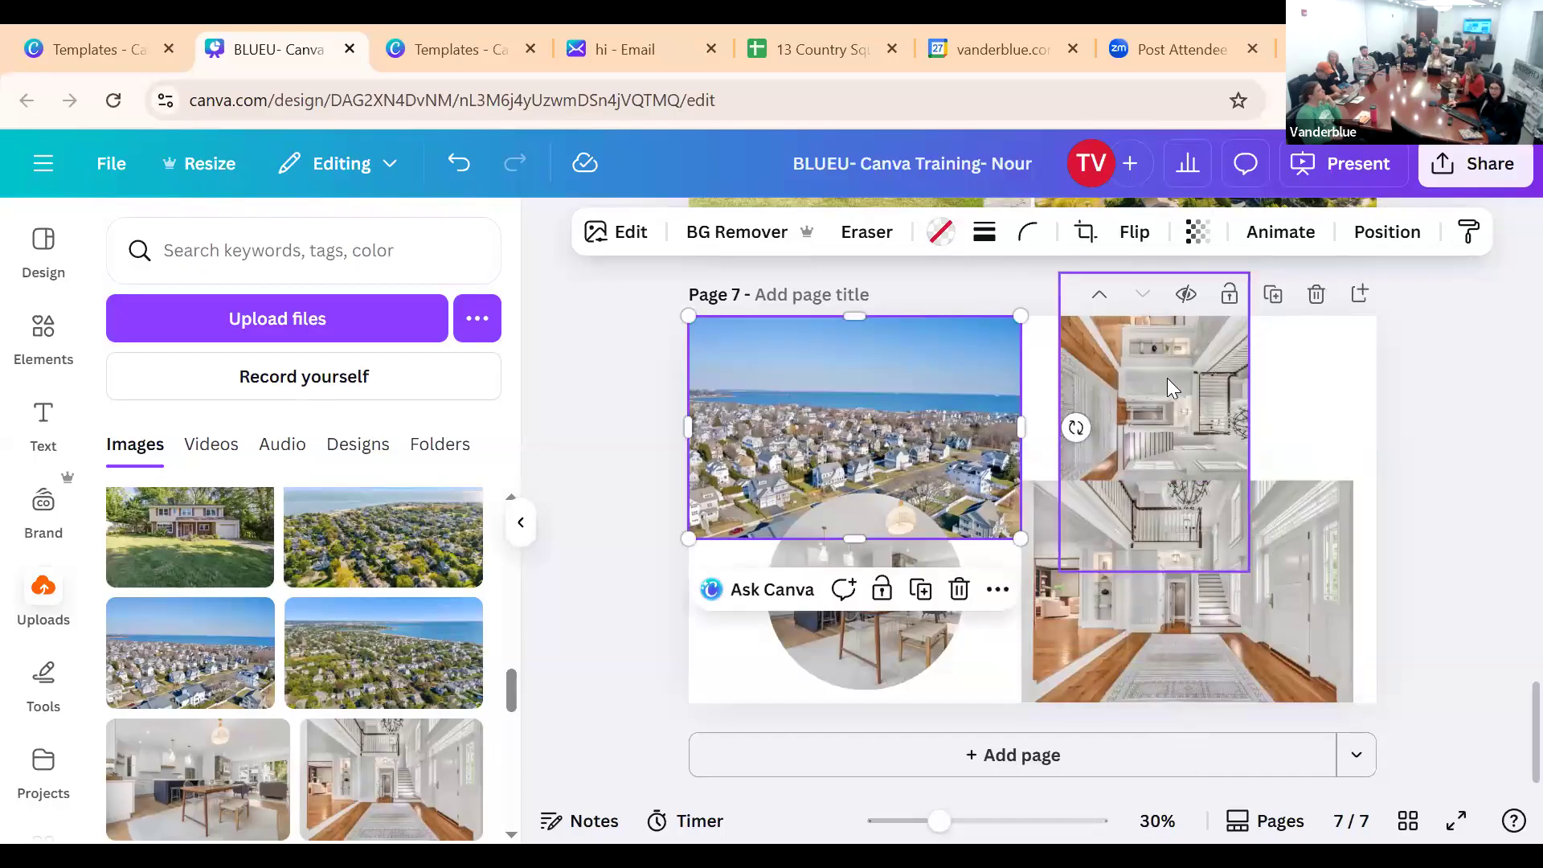
mouse_move(1076, 427)
left_mouse_down()
mouse_move(1045, 470)
mouse_move(1059, 417)
mouse_move(1076, 426)
left_mouse_up()
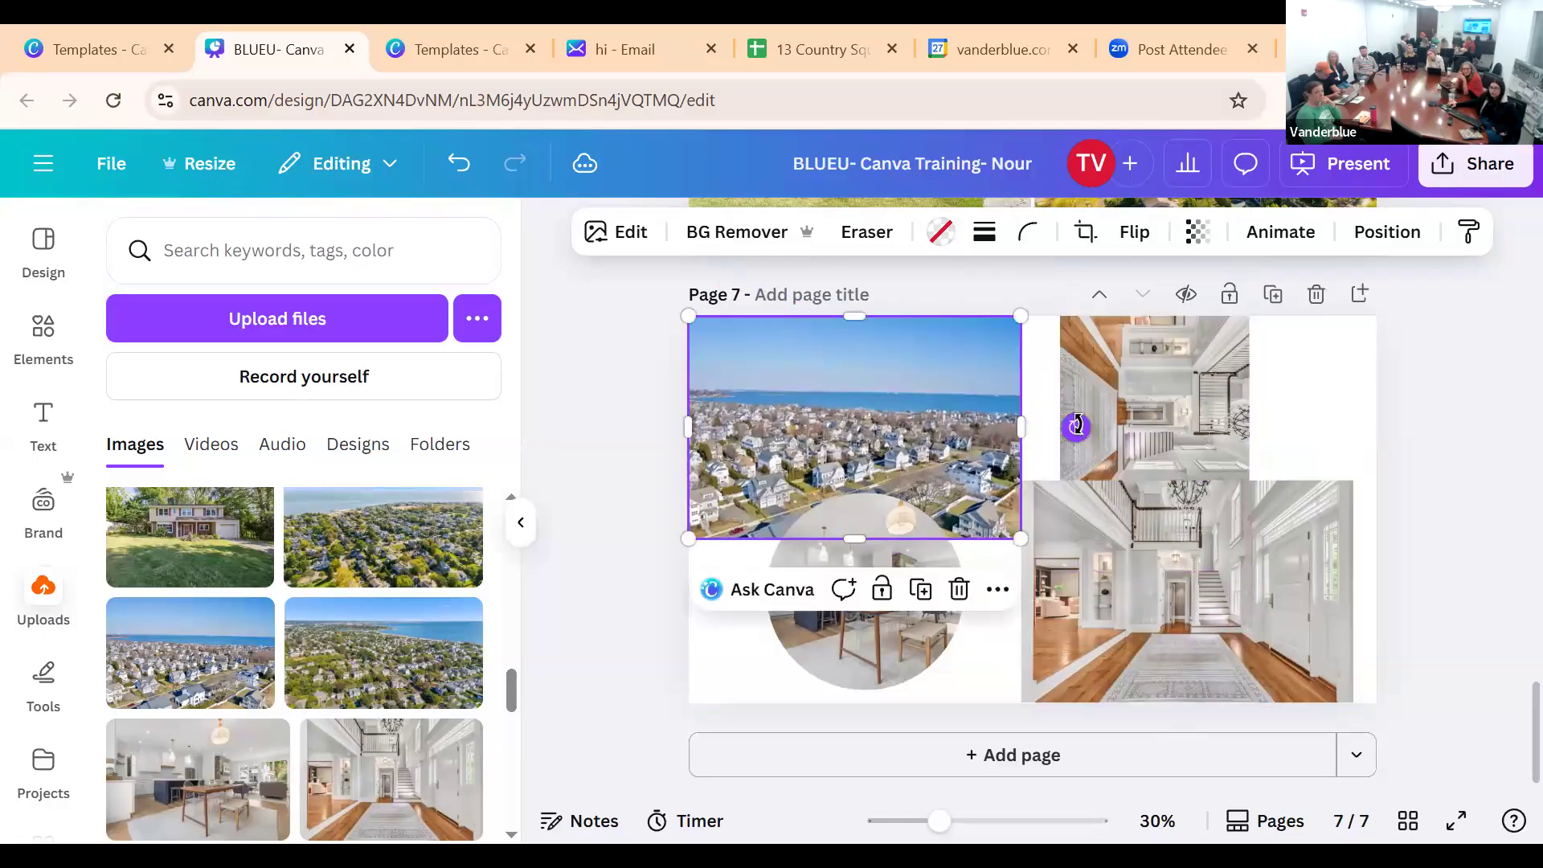
left_click(1154, 397)
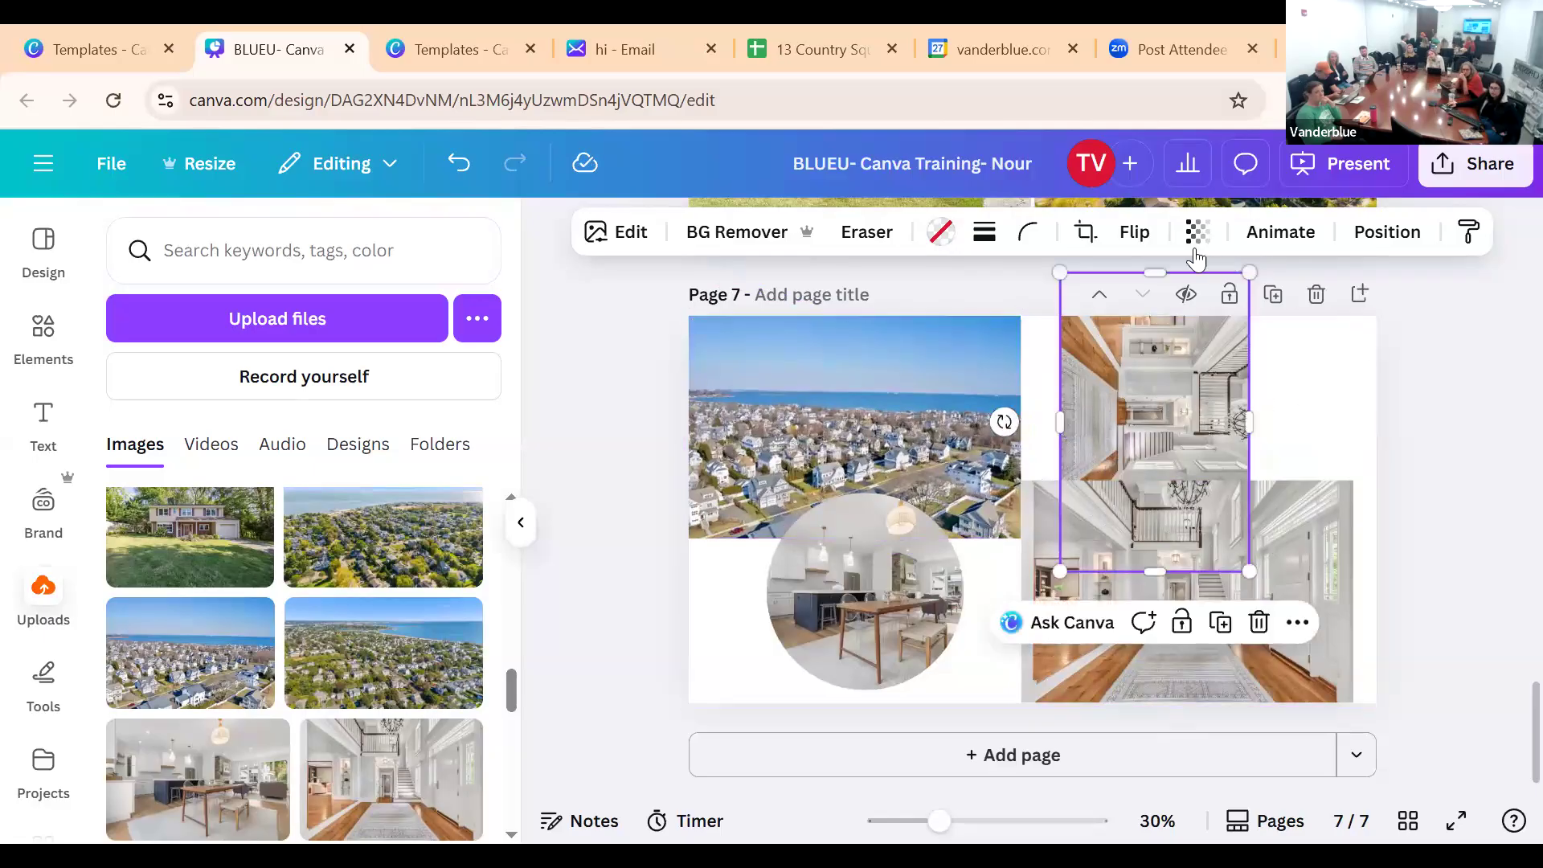
left_click(1136, 237)
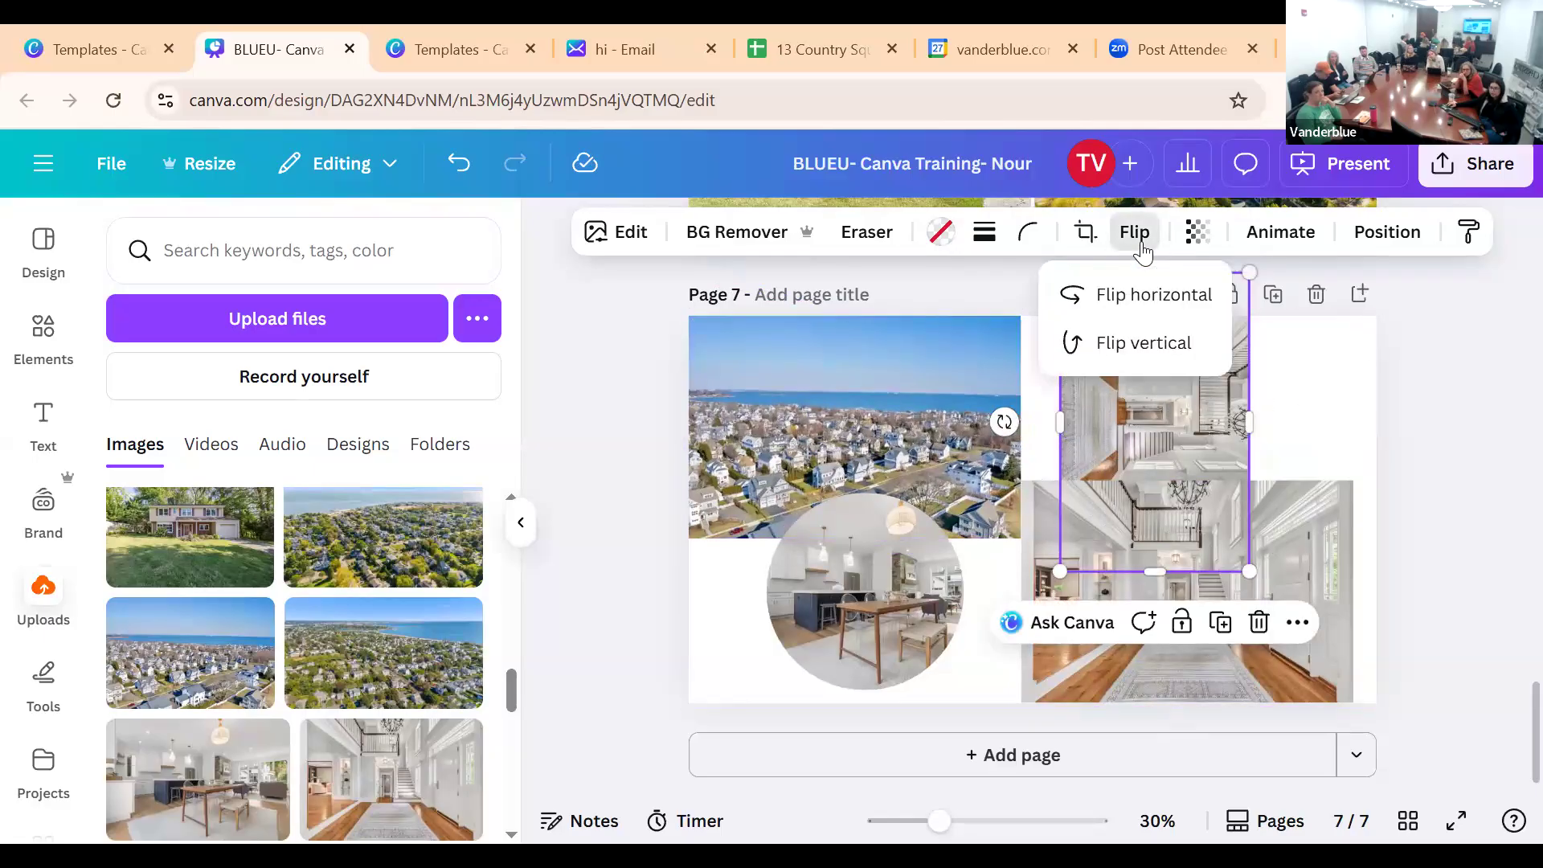
left_click(1136, 241)
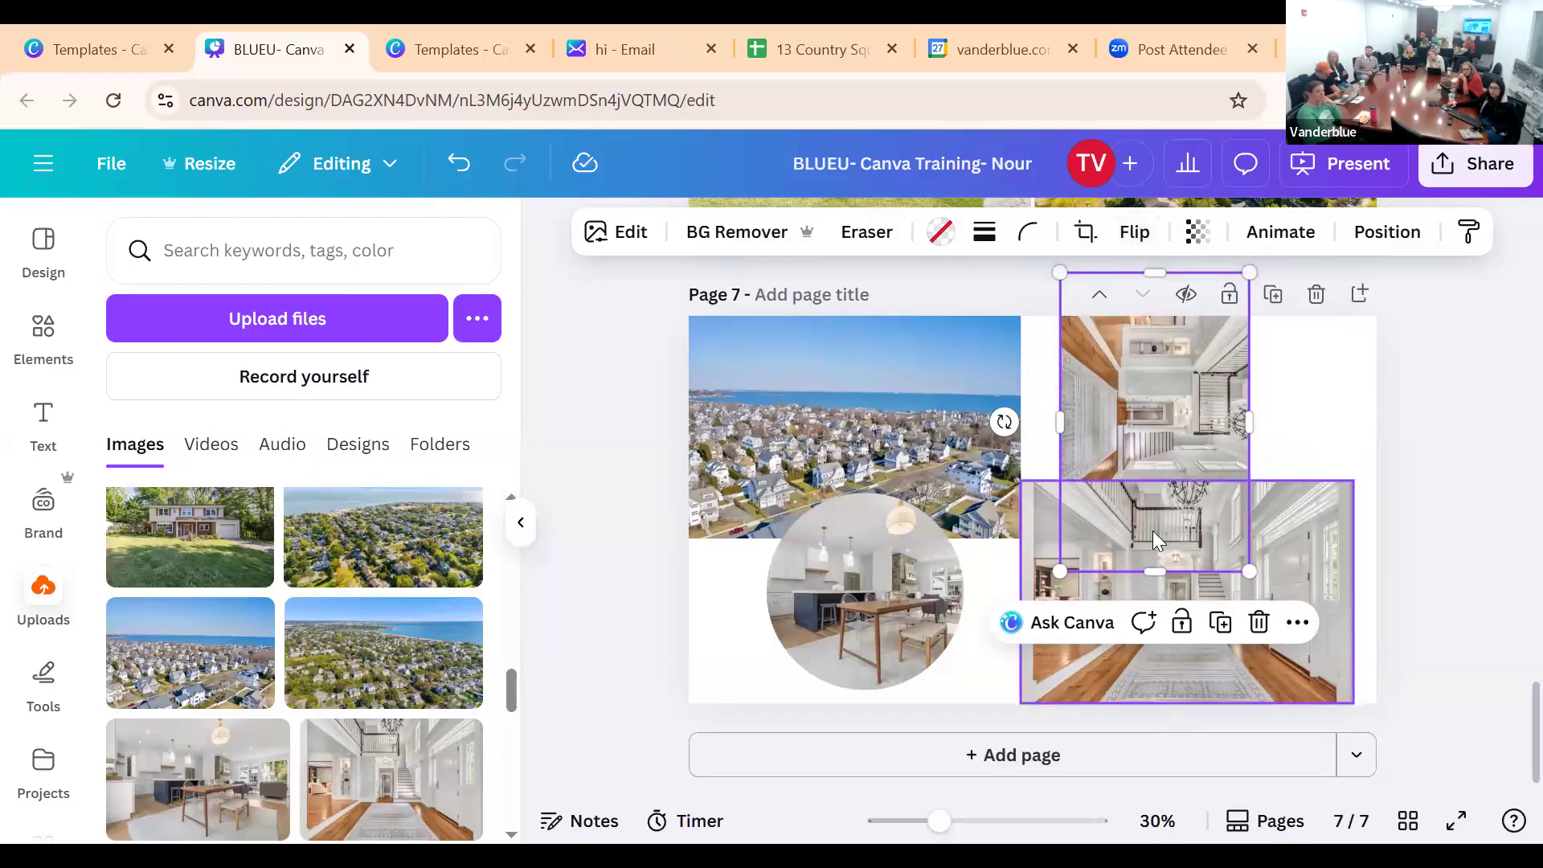
Rotate page 7's upper-right foyer photo by almost another quarter turn so it hangs upside down at a slight tilt
left_click_drag(1018, 428, 1154, 363)
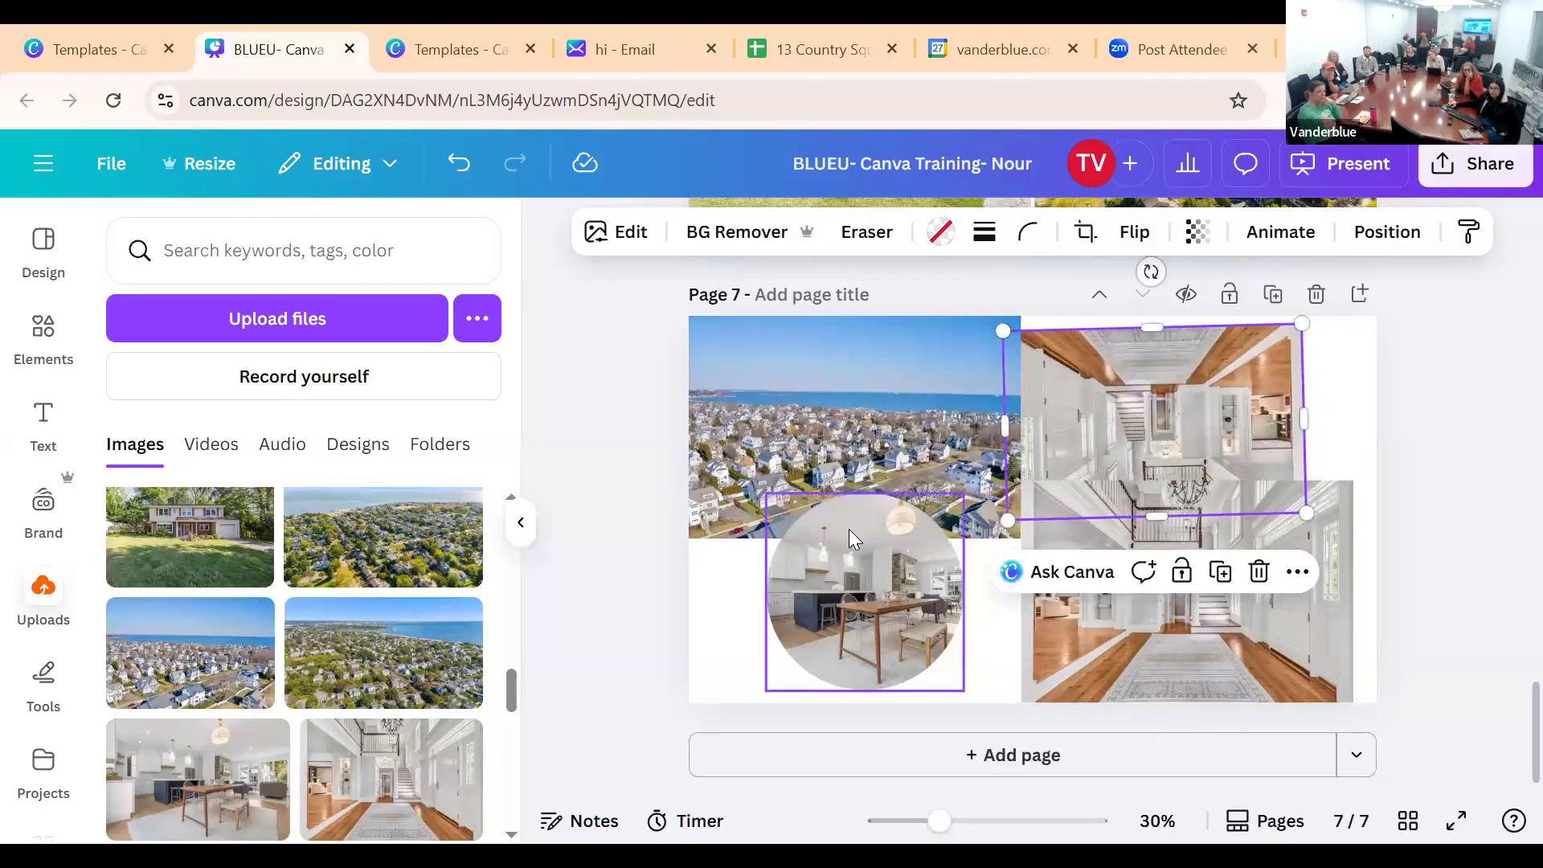
Try the horizontal and vertical flips on page 7's circular kitchen photo, leaving it mirrored horizontally and the right way up
left_click(849, 529)
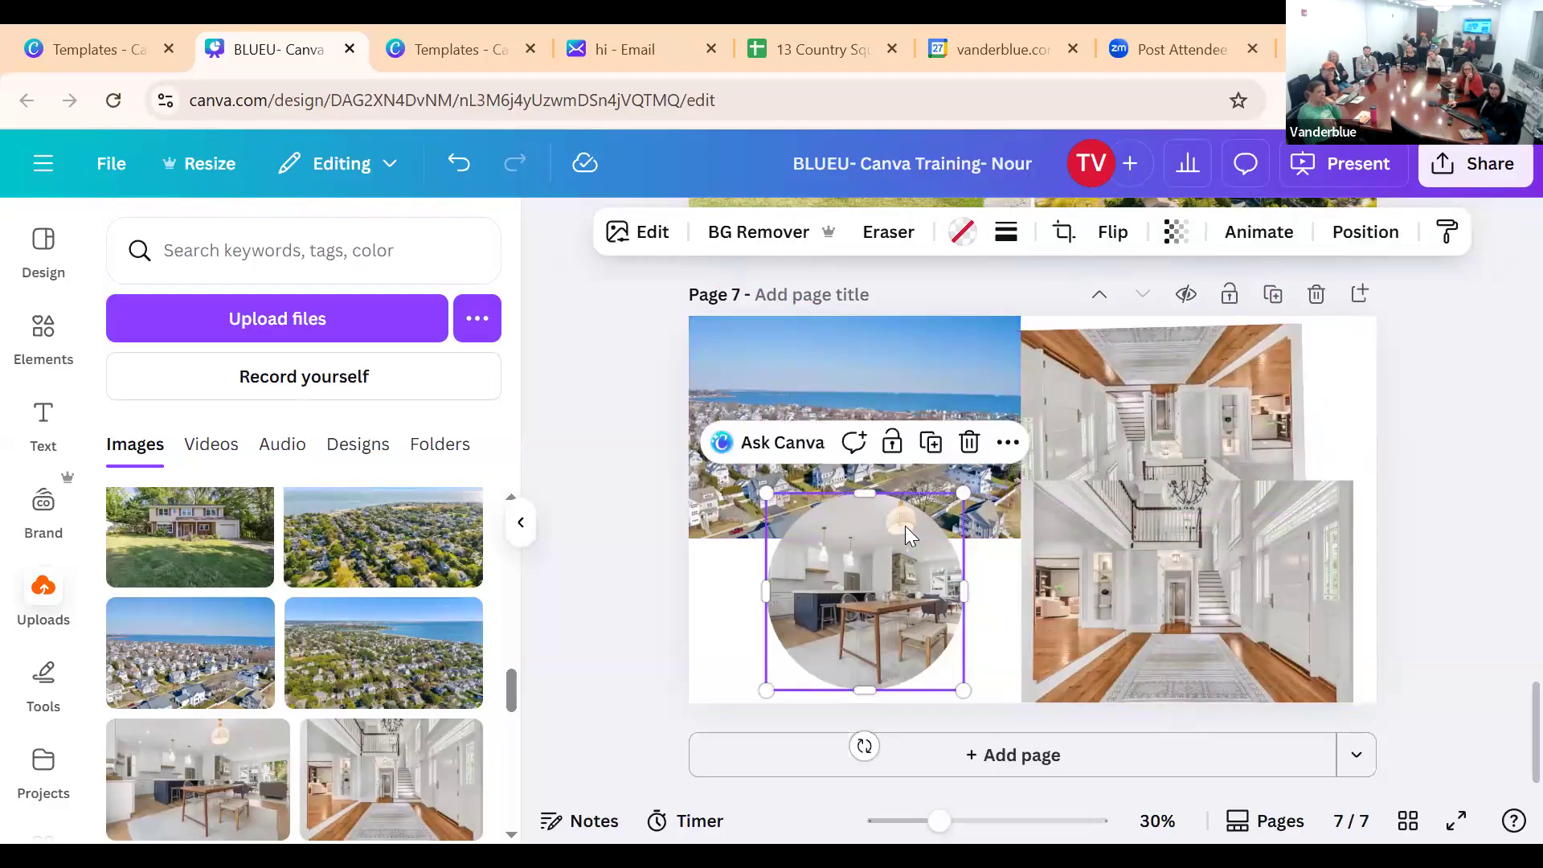
double_click(917, 603)
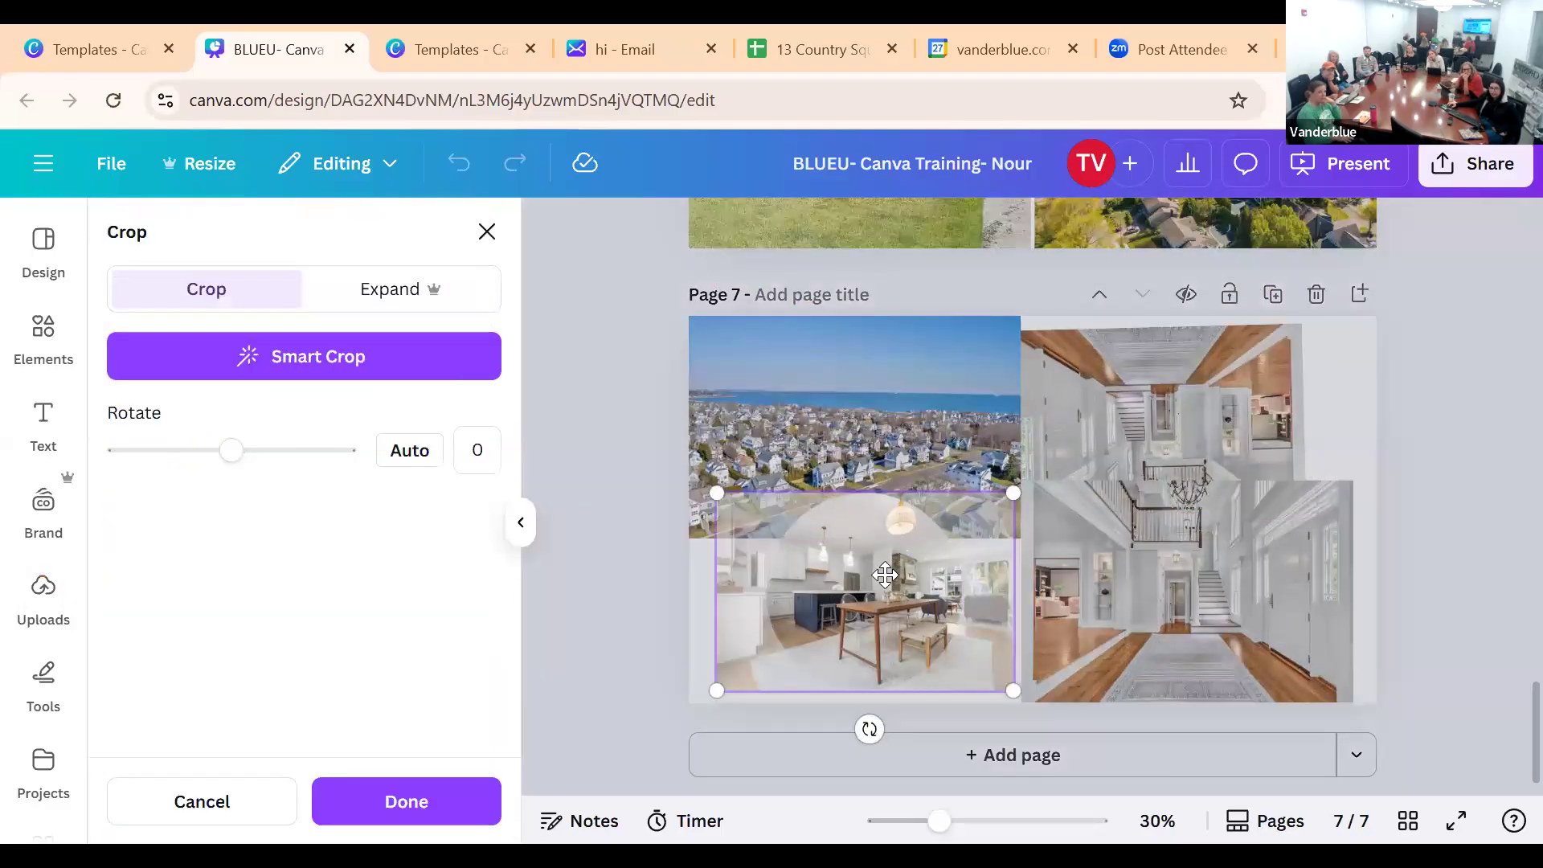
left_click(932, 476)
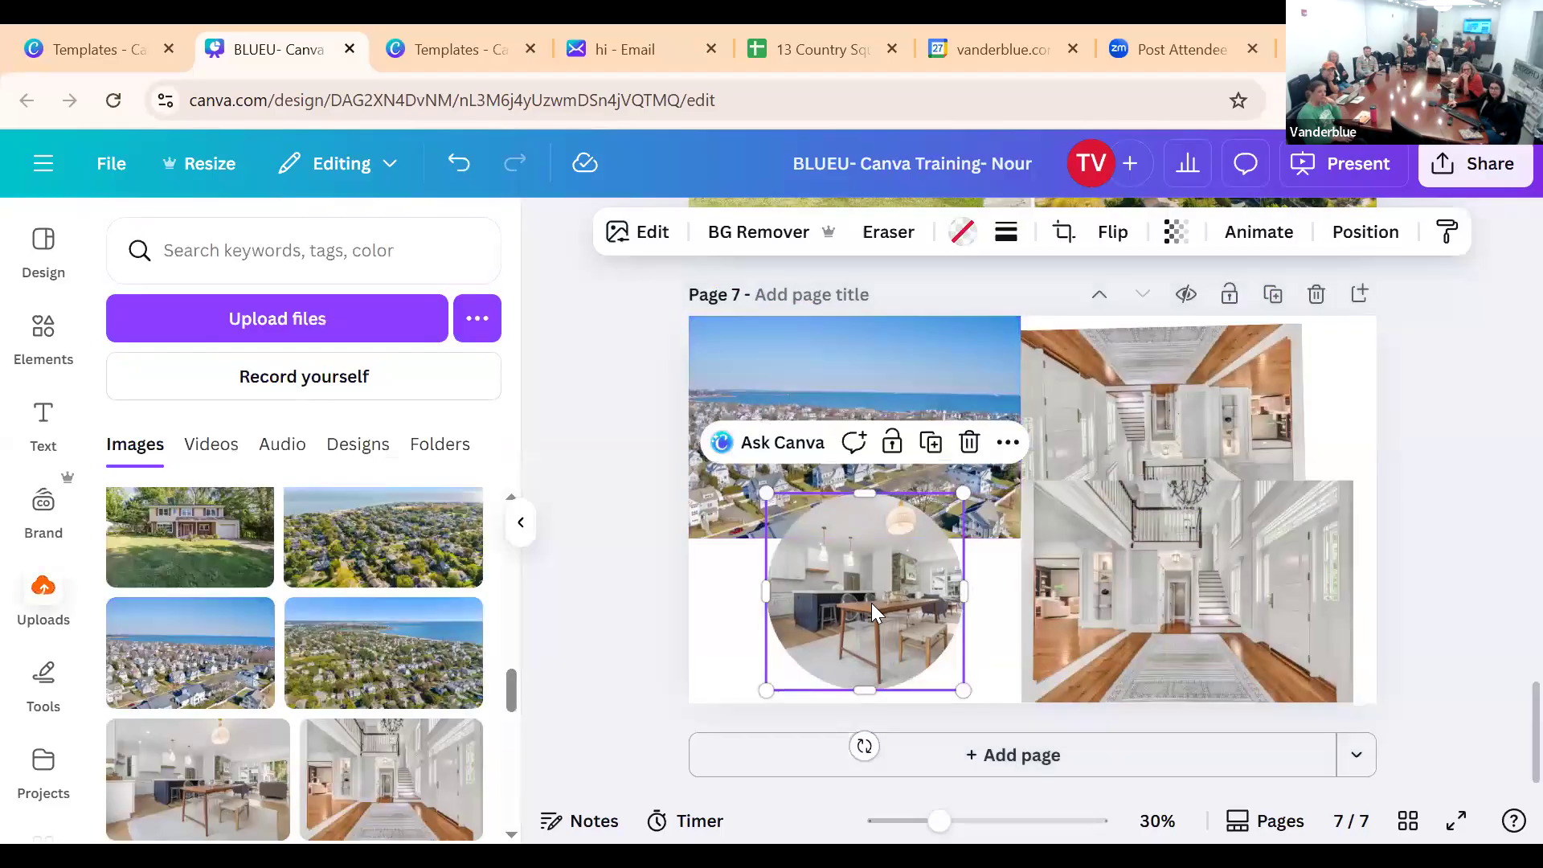
left_click(1113, 232)
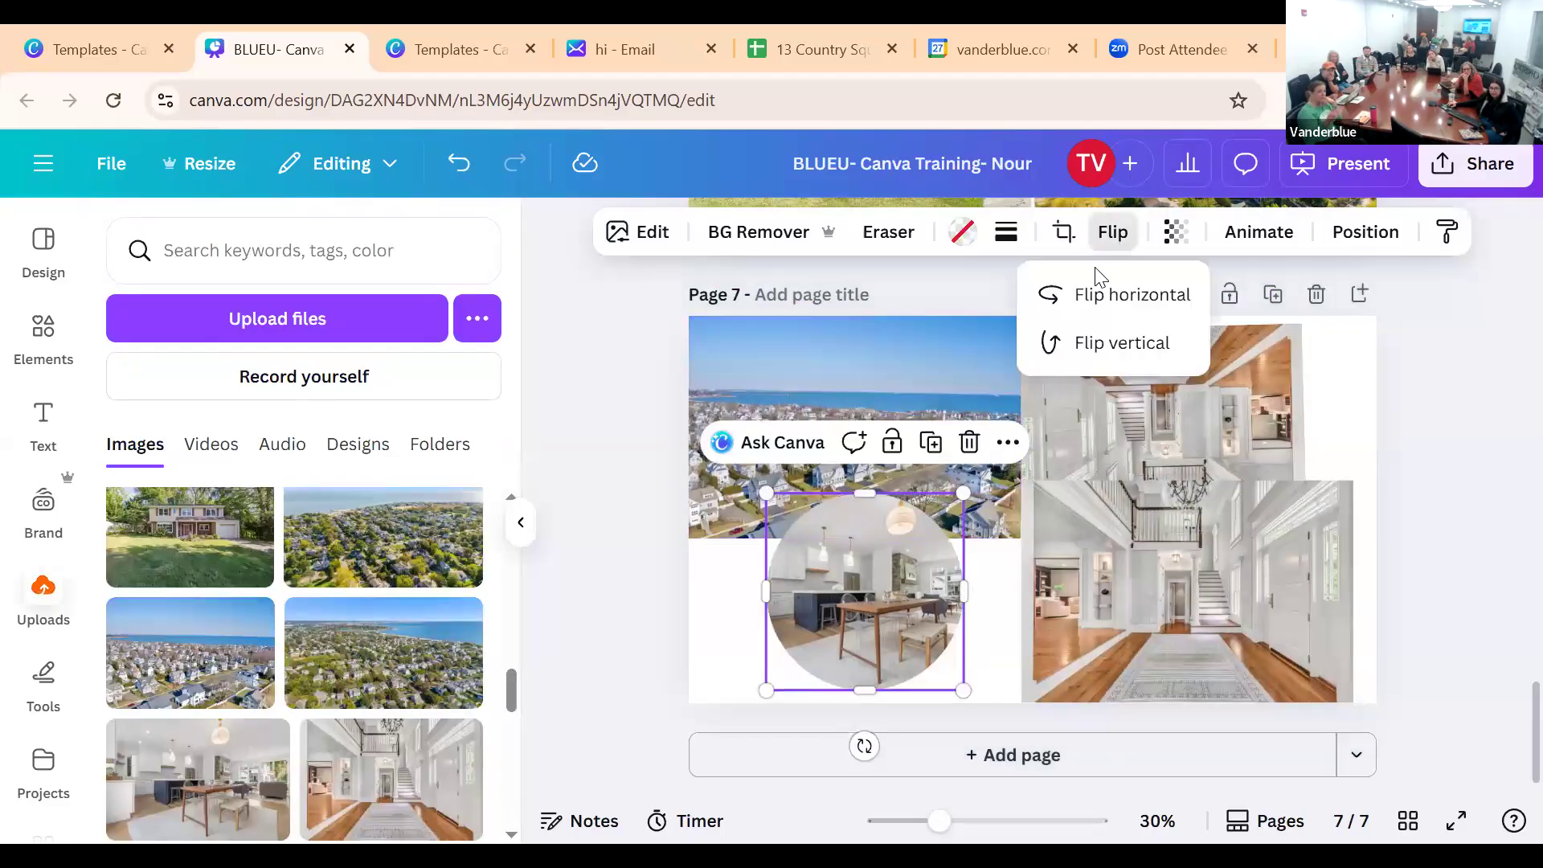
left_click(1112, 304)
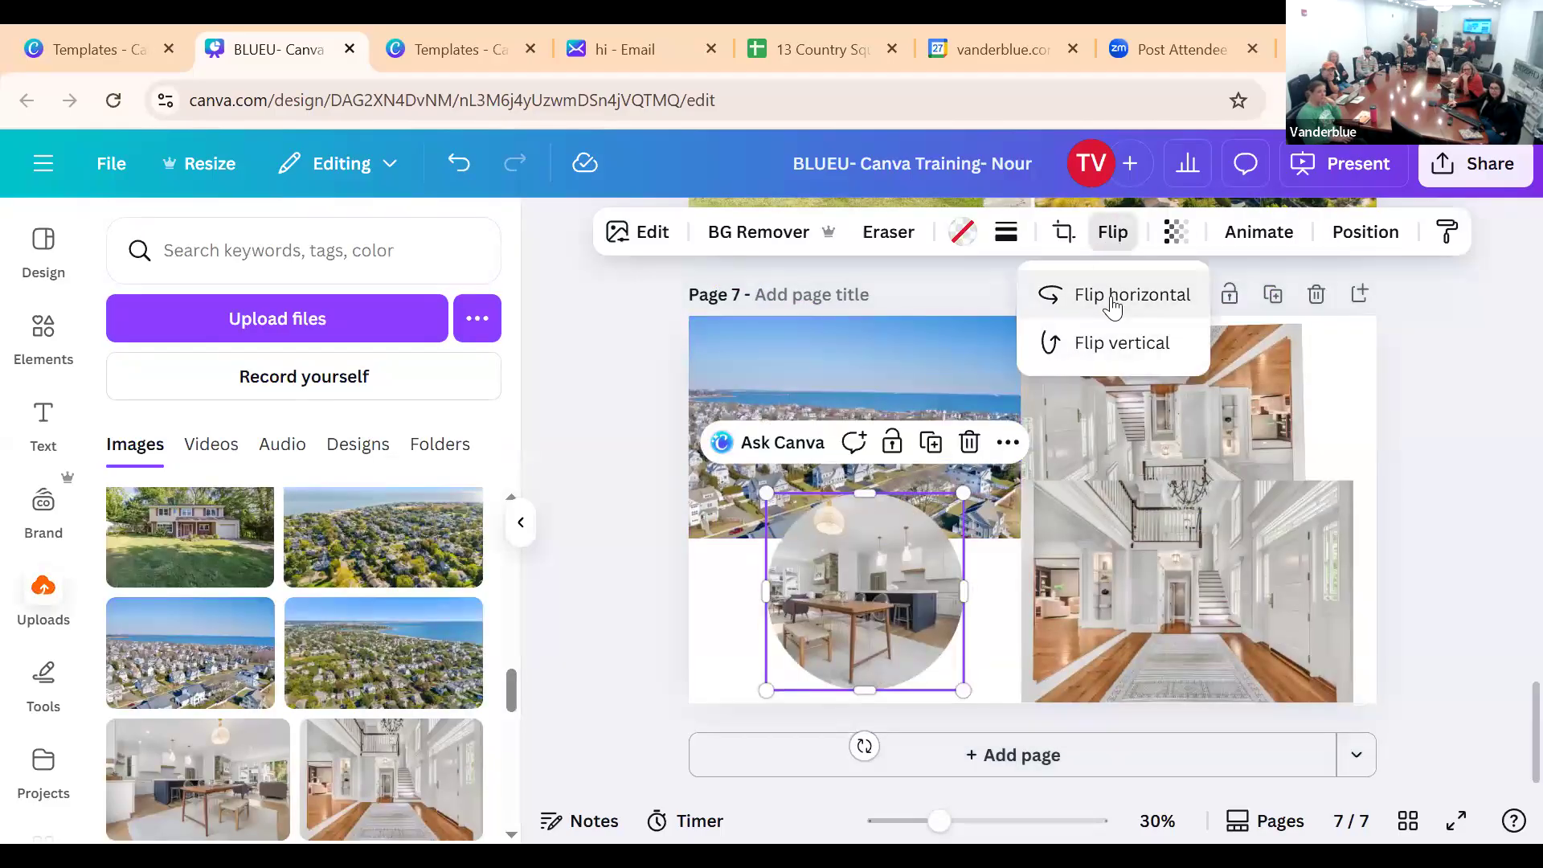
left_click(1111, 304)
left_click(1109, 303)
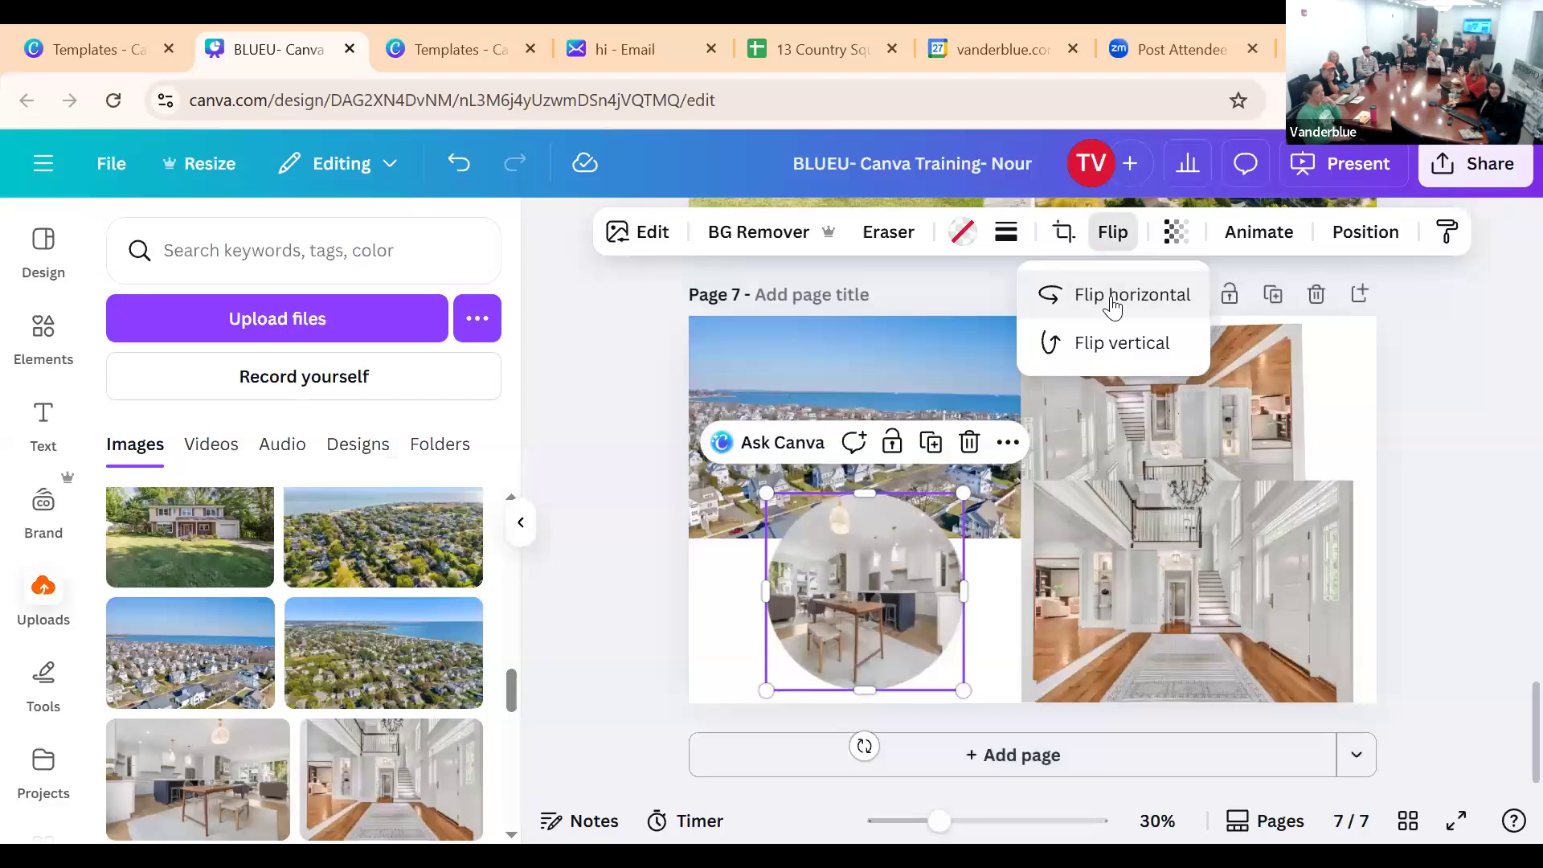
left_click(1089, 301)
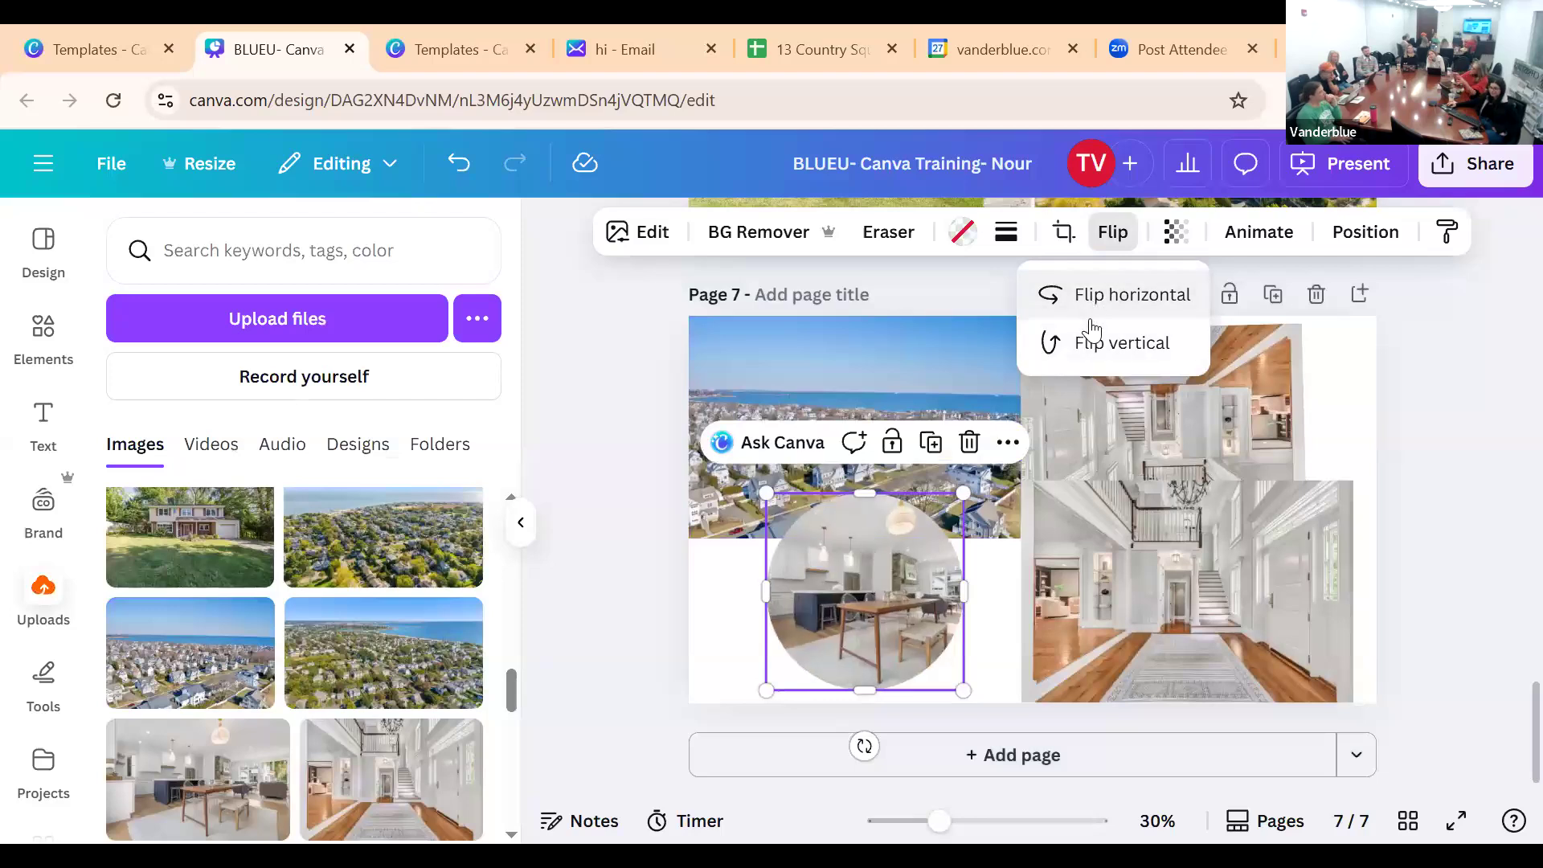
left_click(1104, 351)
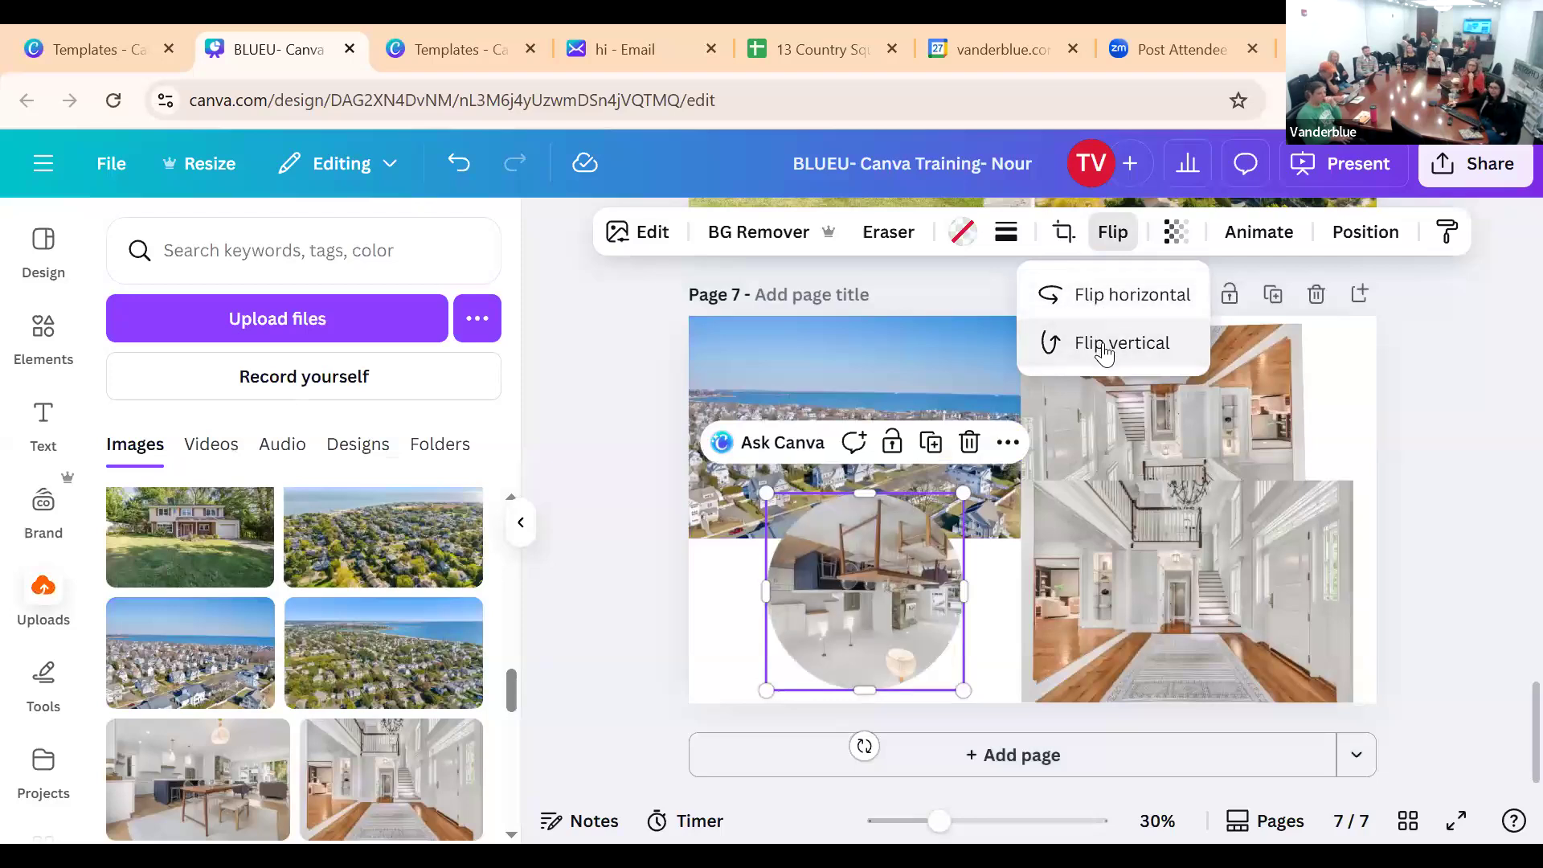
left_click(1104, 351)
left_click(1104, 352)
left_click(1104, 351)
left_click(1108, 292)
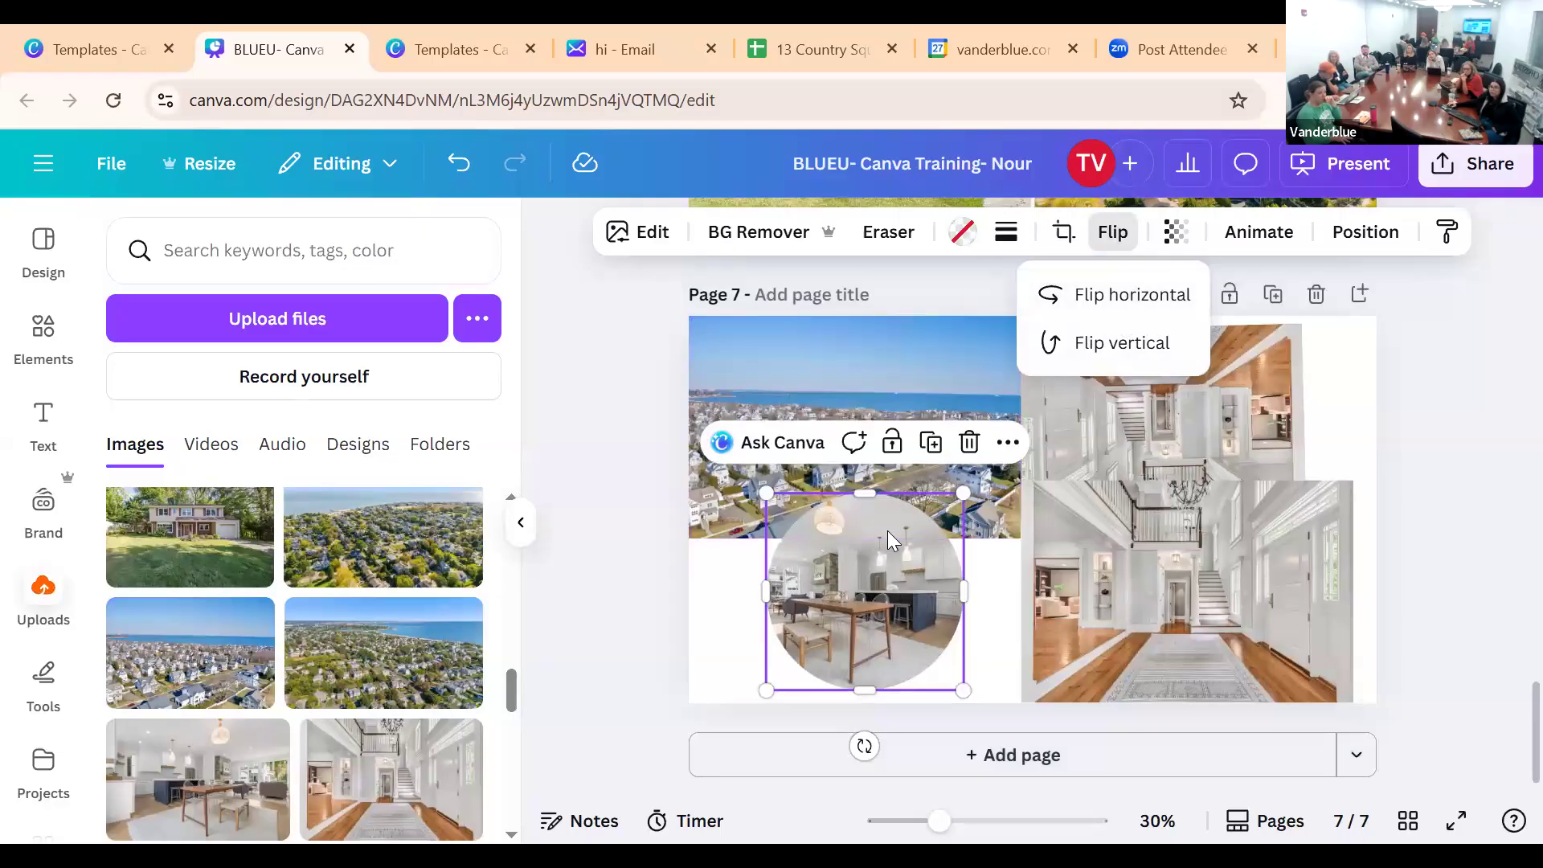
Give the circular kitchen photo a solid light-blue outline with a stroke weight of 1
left_click(1007, 233)
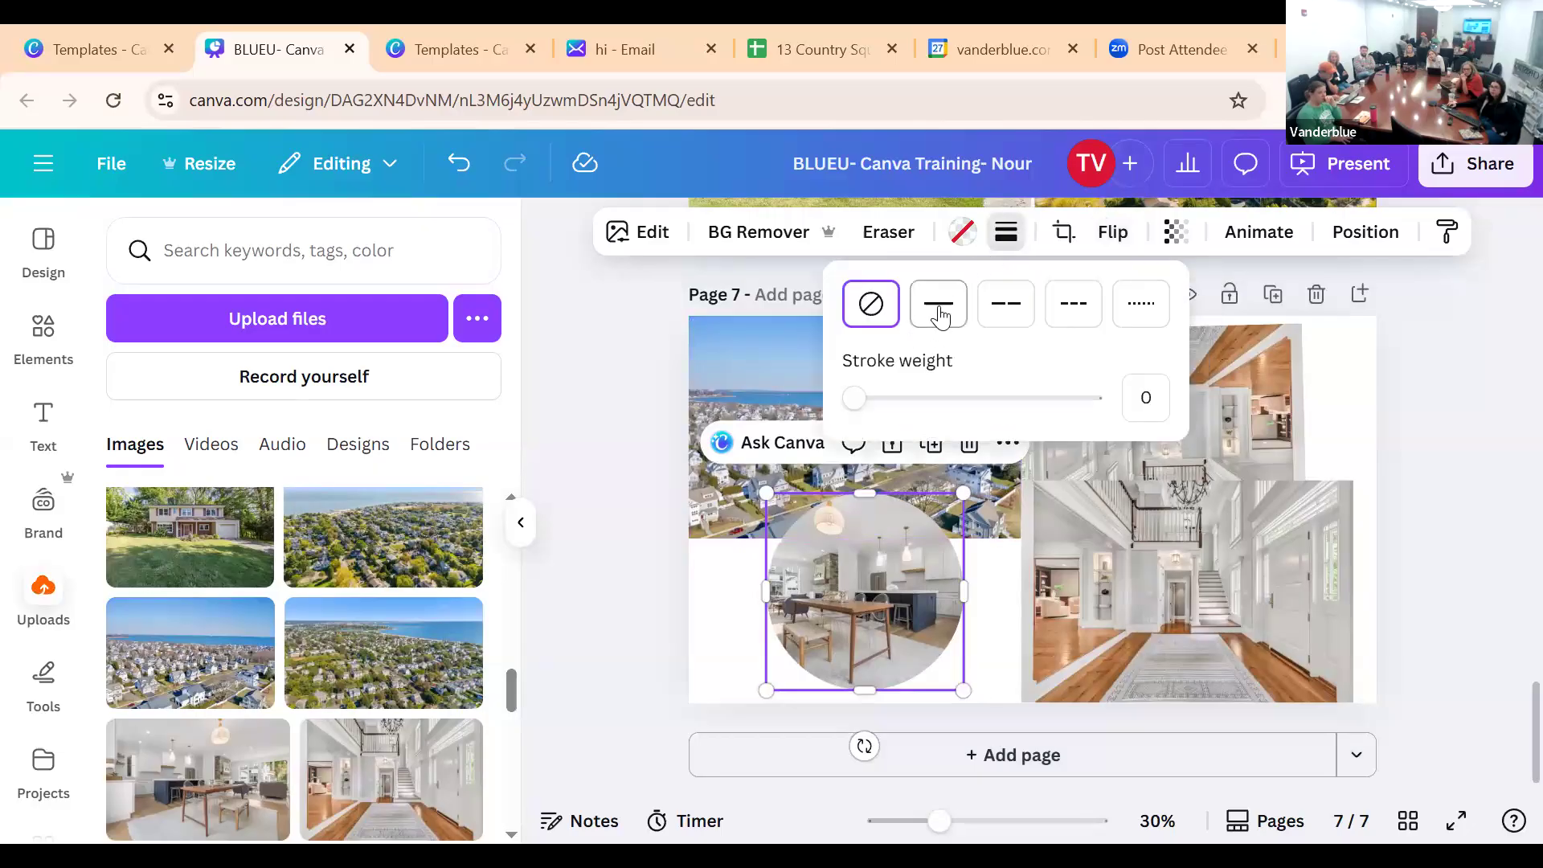
left_click(940, 309)
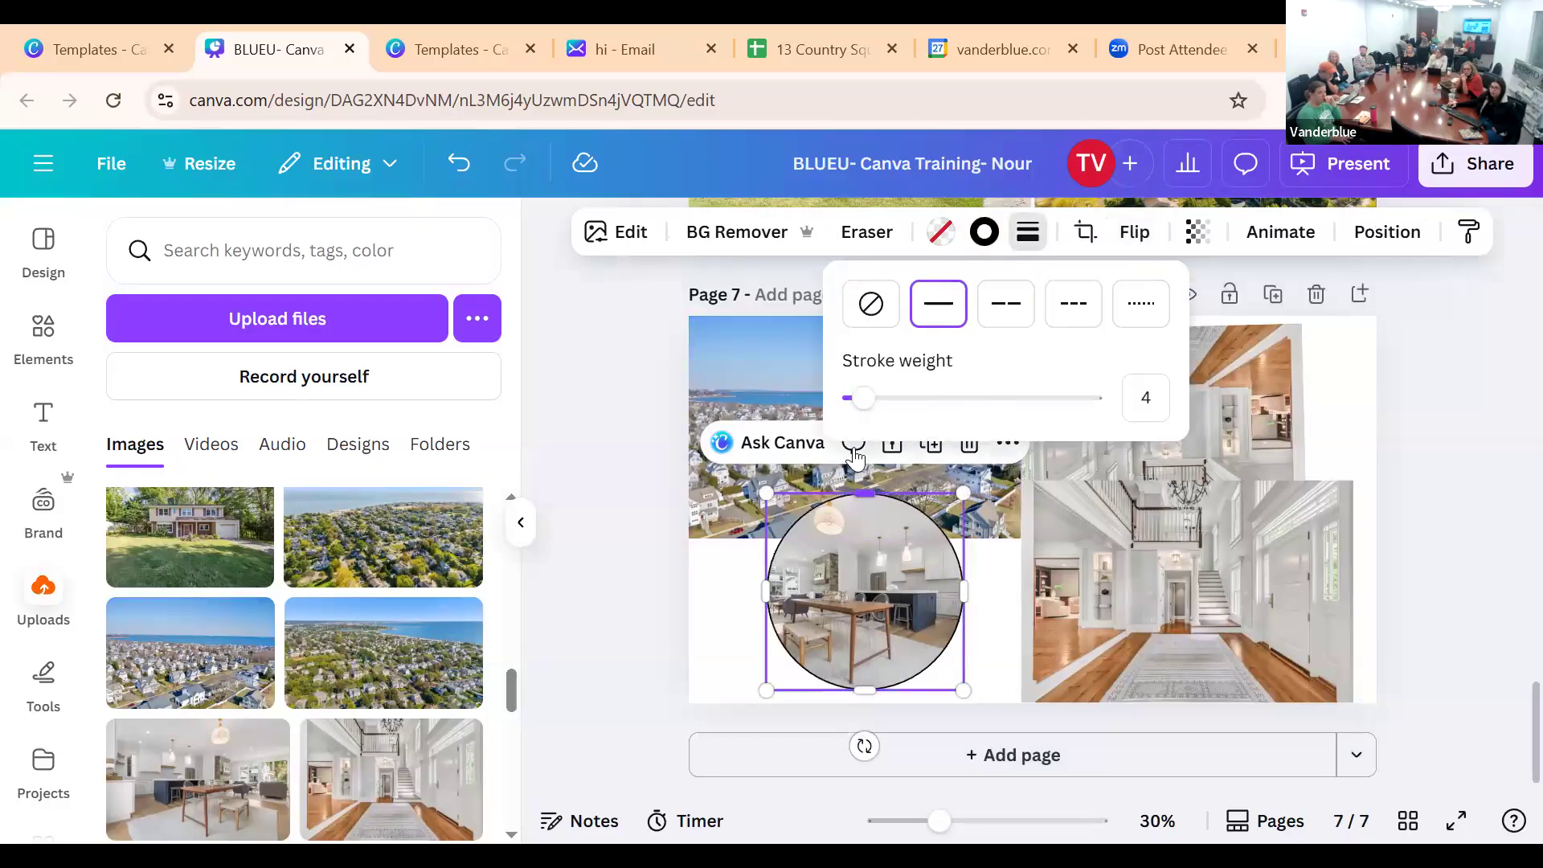
mouse_move(869, 398)
left_mouse_down()
mouse_move(935, 397)
mouse_move(855, 399)
left_mouse_up()
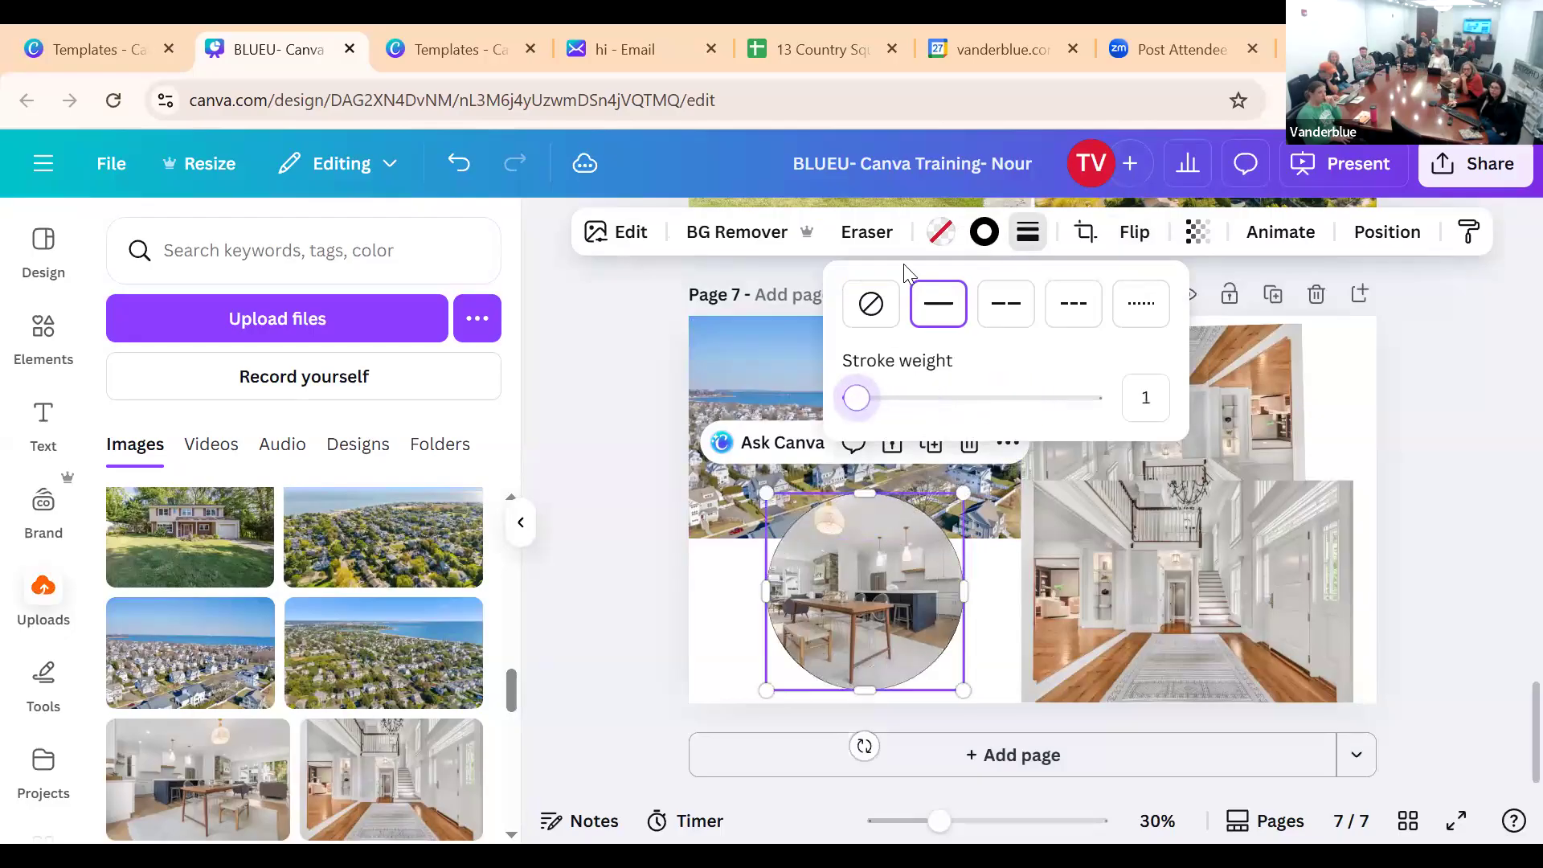
left_click(984, 231)
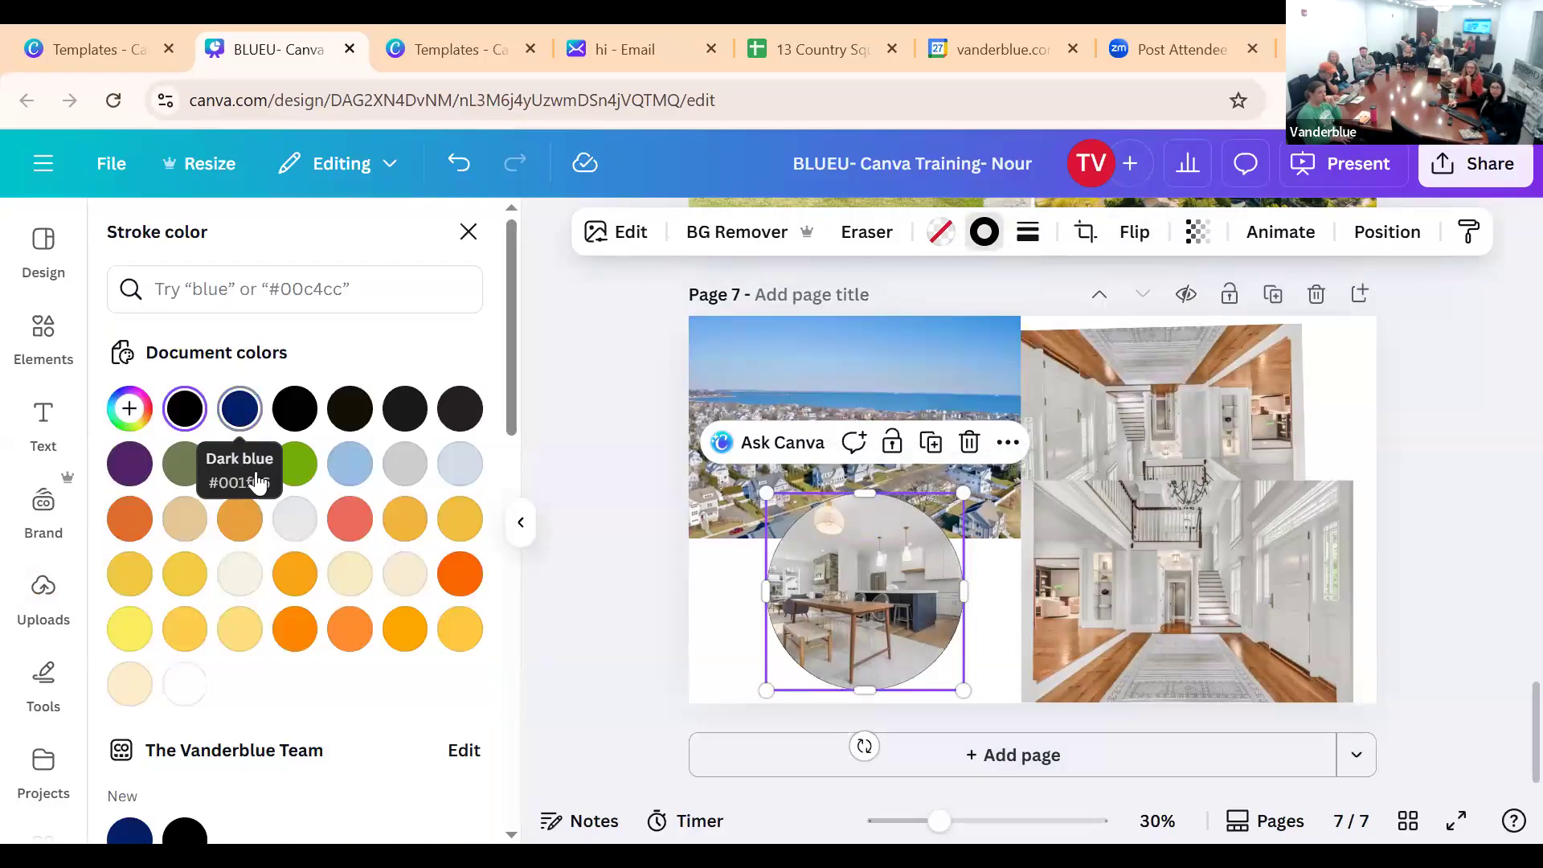
left_click(349, 464)
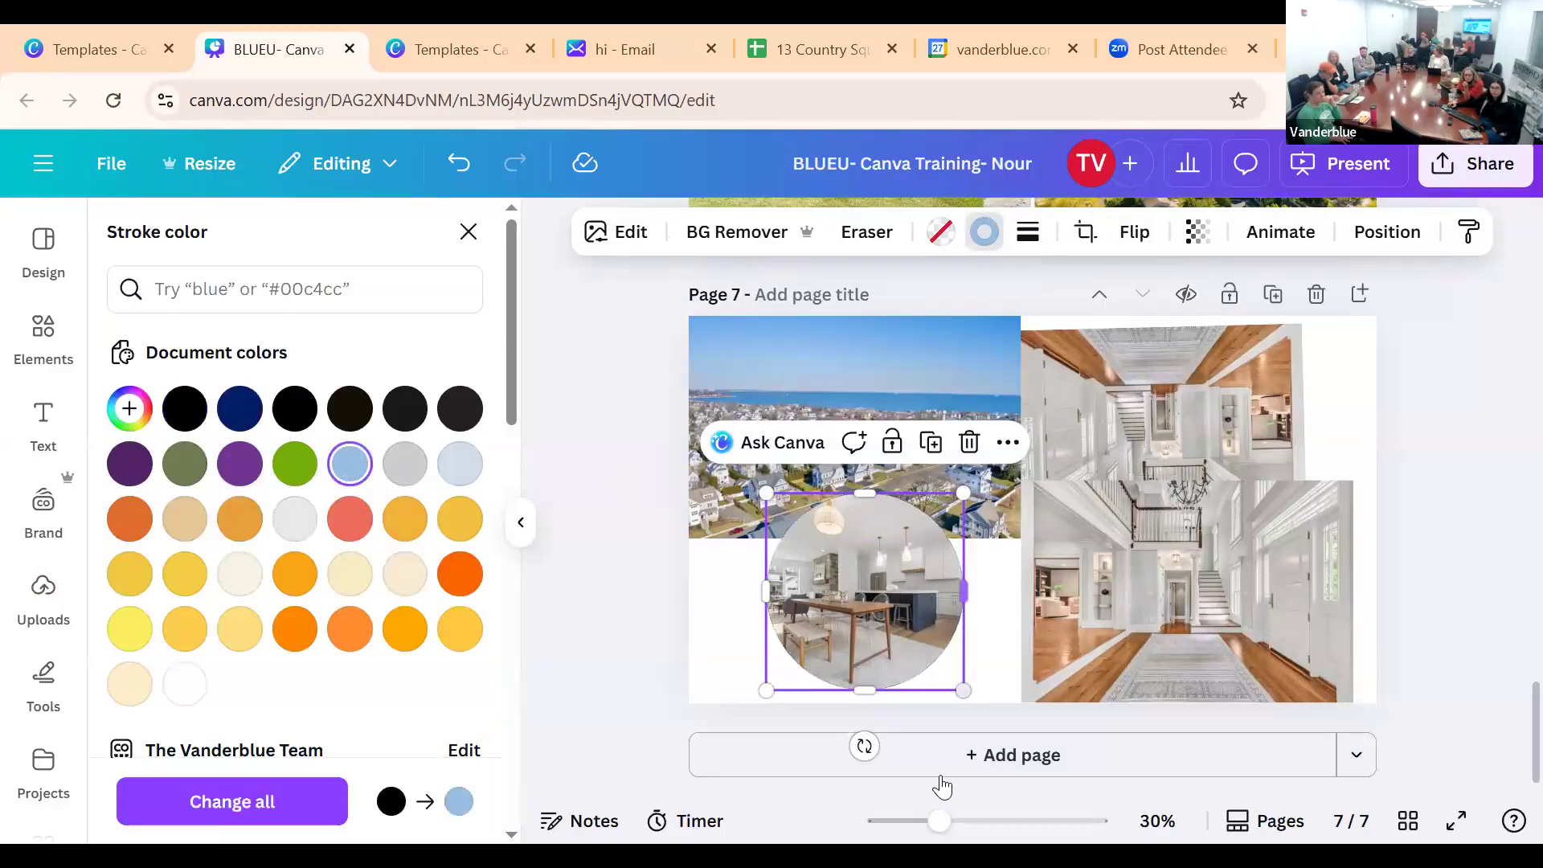
left_click_drag(939, 820, 962, 821)
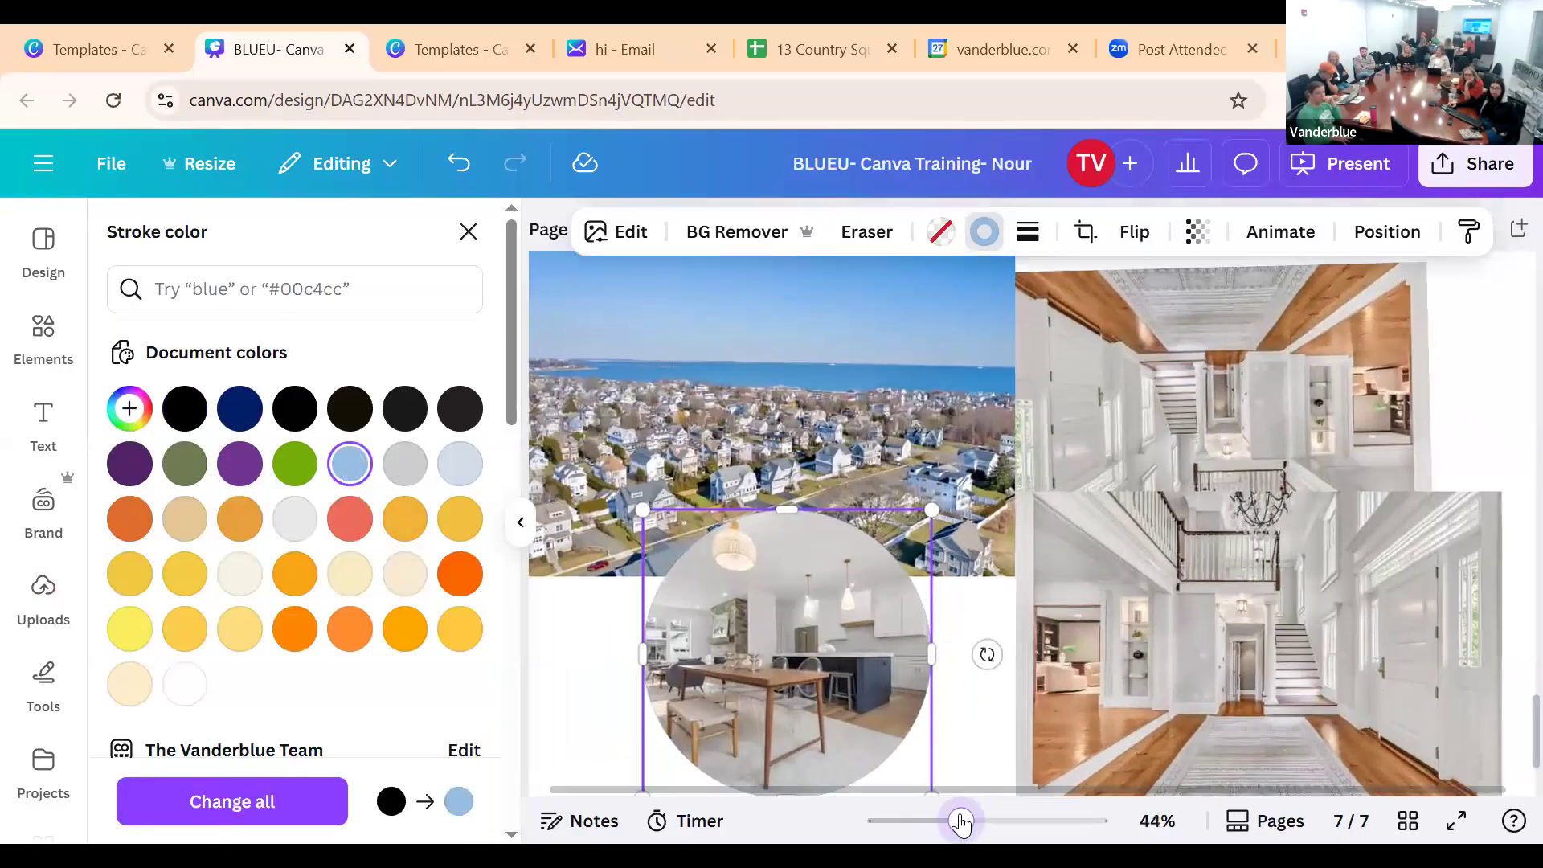
Narrow page 7's lower-right foyer frame from both sides into an upright rectangle
left_click(1112, 553)
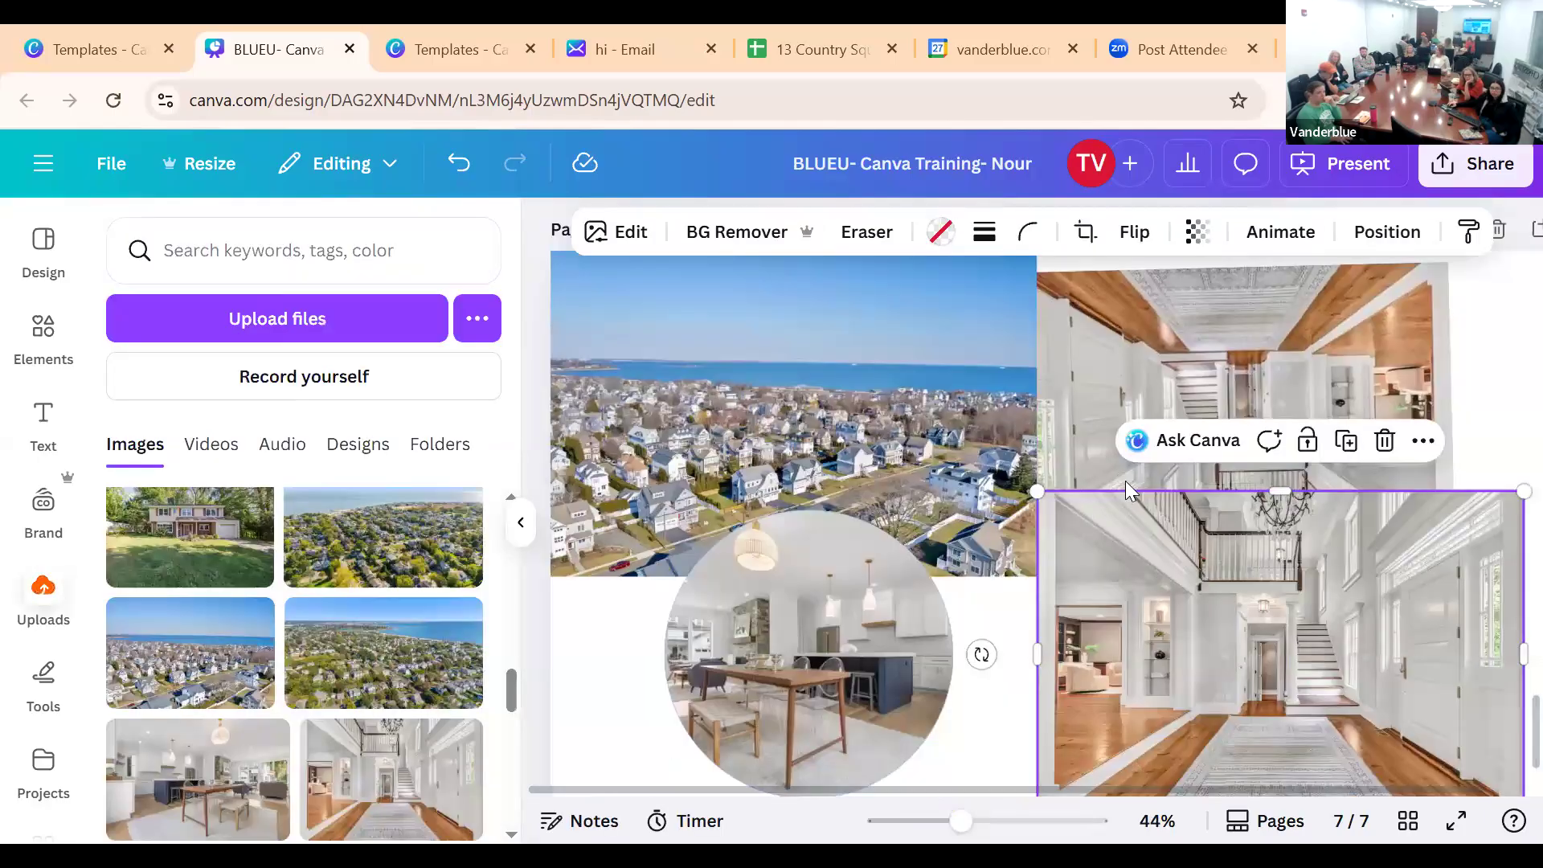
left_click_drag(945, 826, 944, 823)
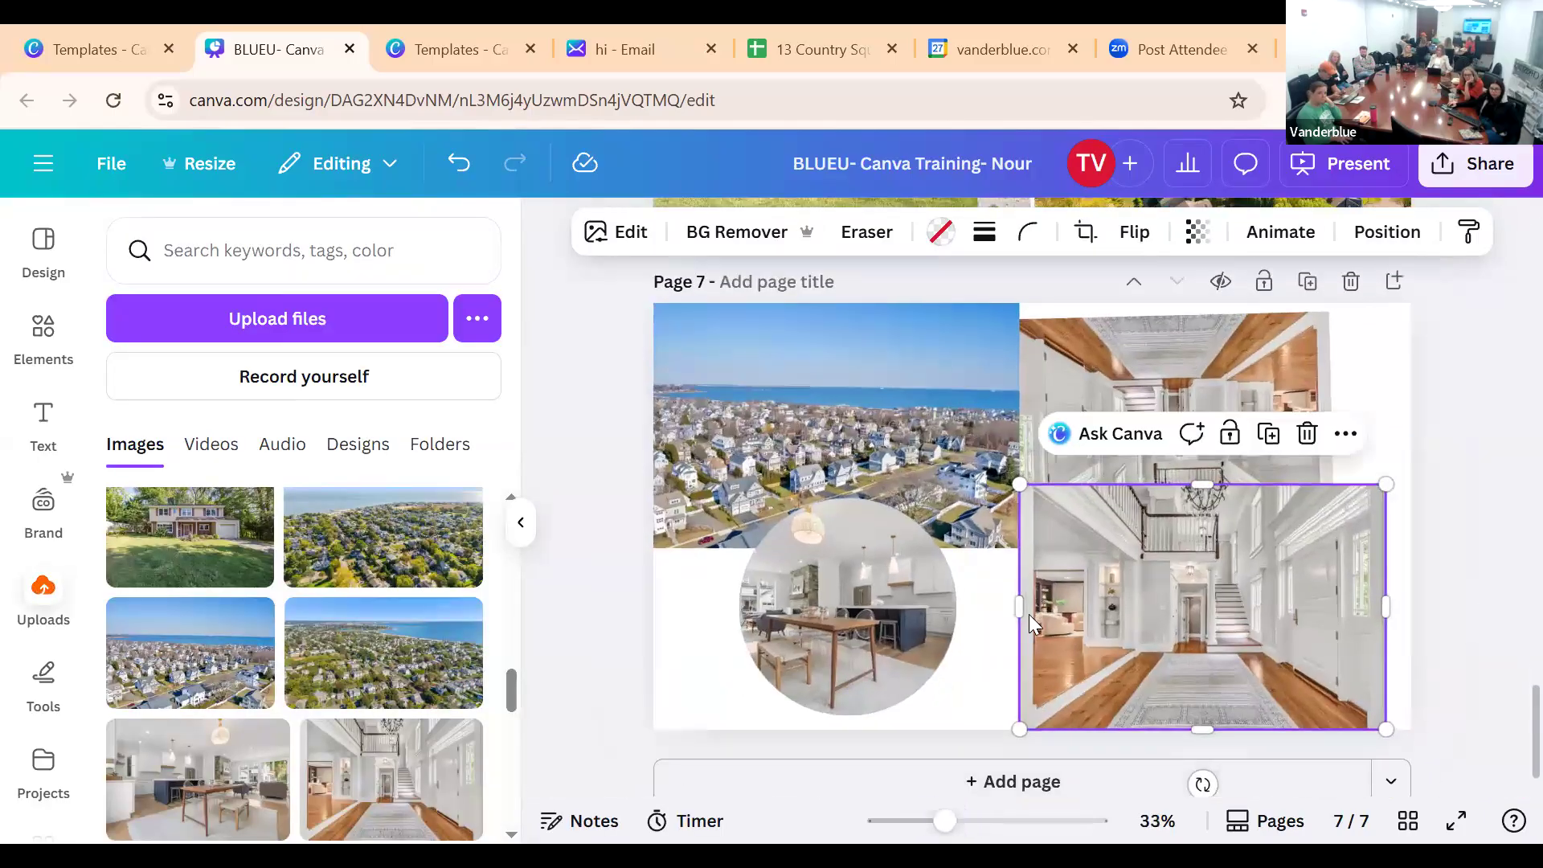
left_click_drag(1086, 612, 1189, 613)
left_click_drag(1279, 588, 1221, 592)
Enlarge the foyer photo inside its narrowed frame and reposition it to centre on the hallway and staircase
double_click(1215, 580)
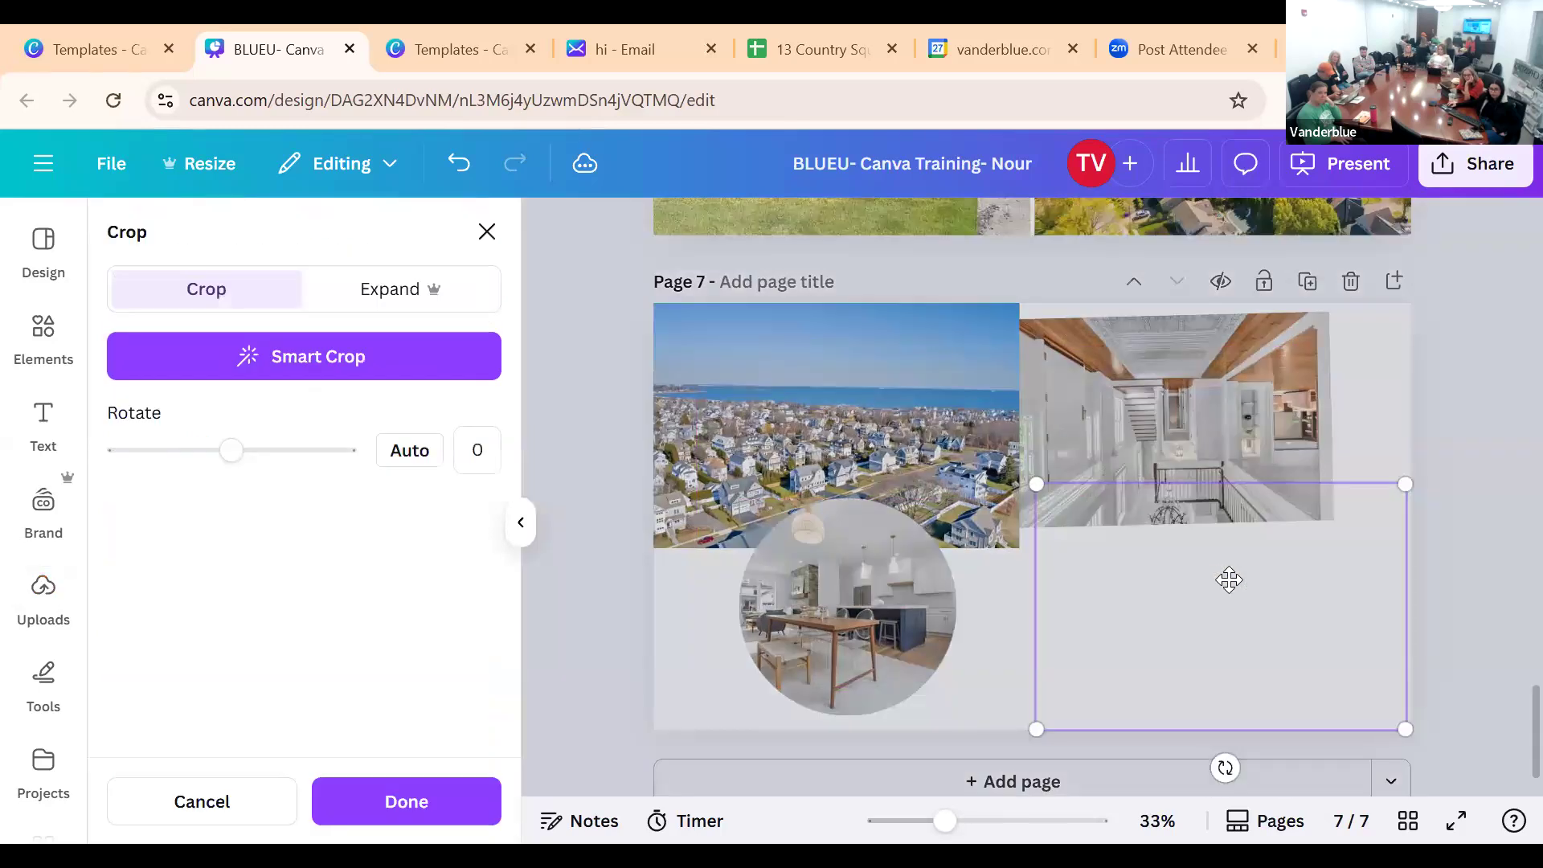
left_click_drag(941, 421, 762, 336)
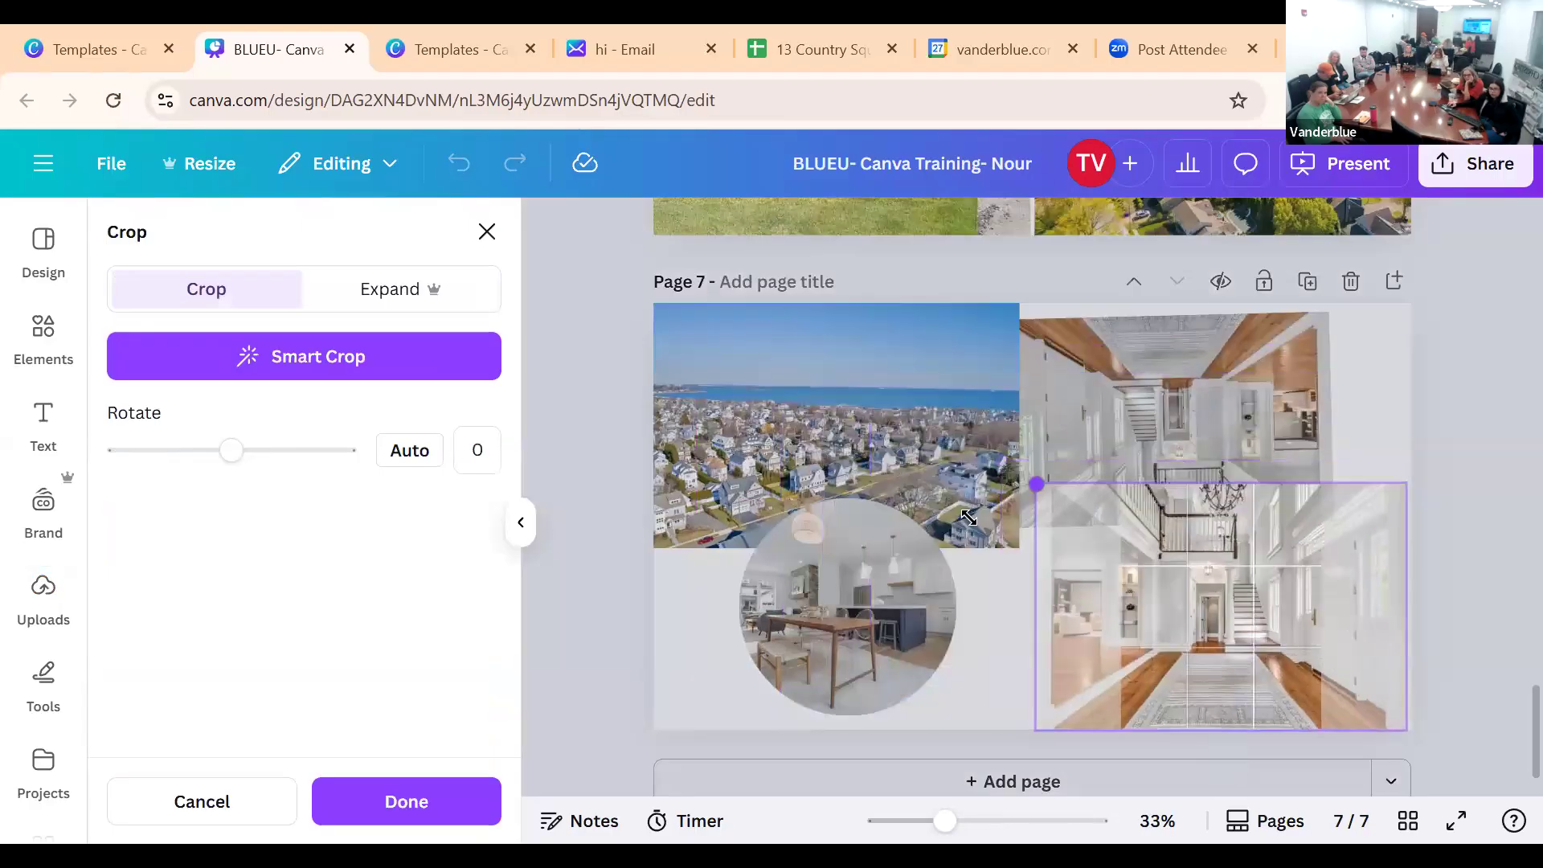
left_click_drag(1217, 589, 1180, 625)
left_click(1470, 382)
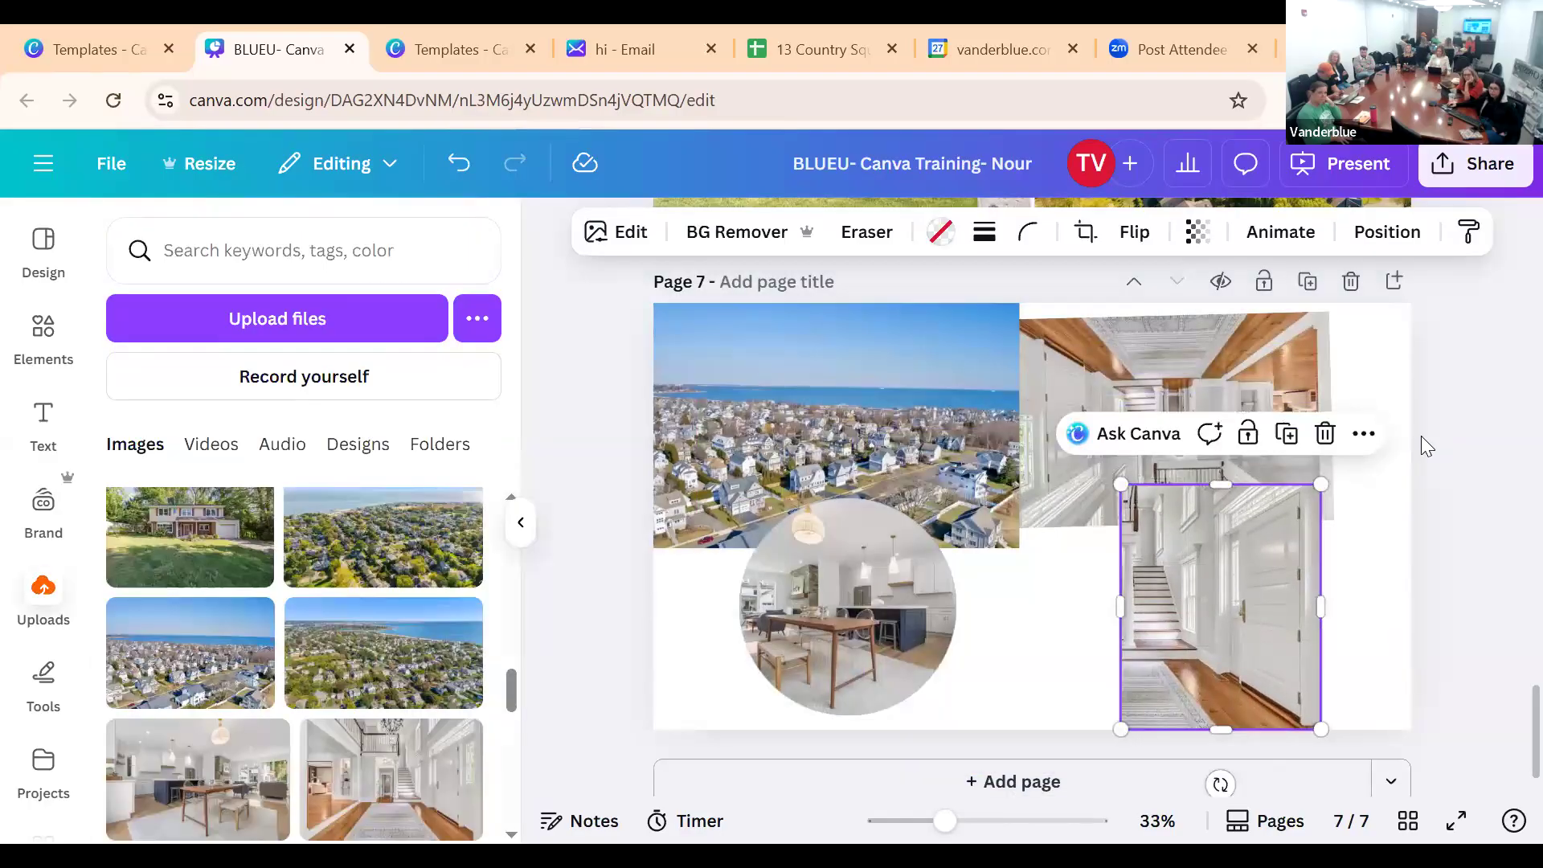
double_click(1257, 569)
left_click_drag(1313, 558, 1363, 575)
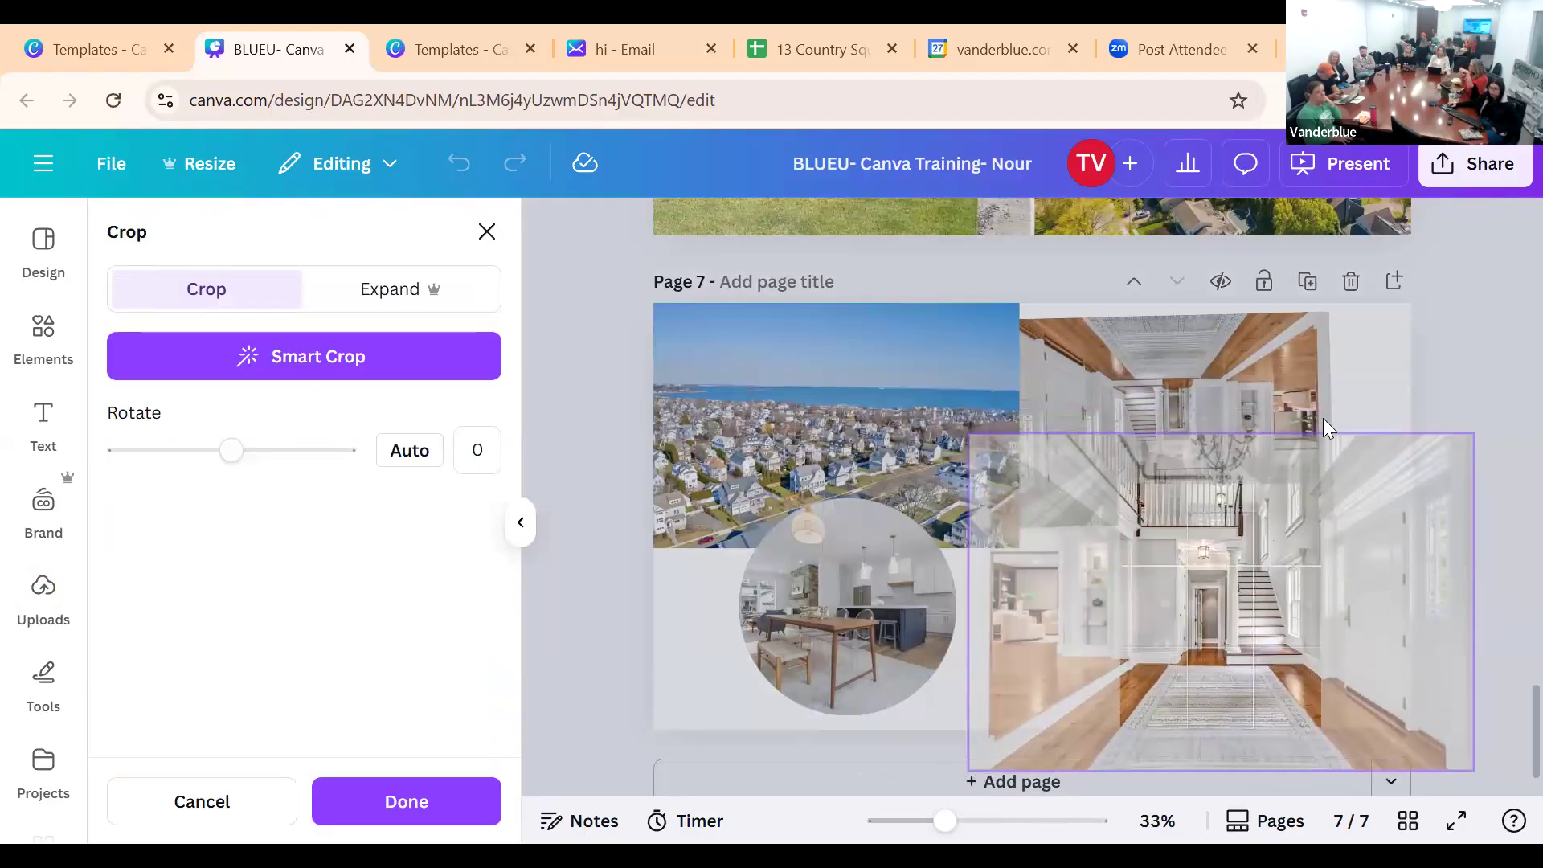
left_click(1394, 378)
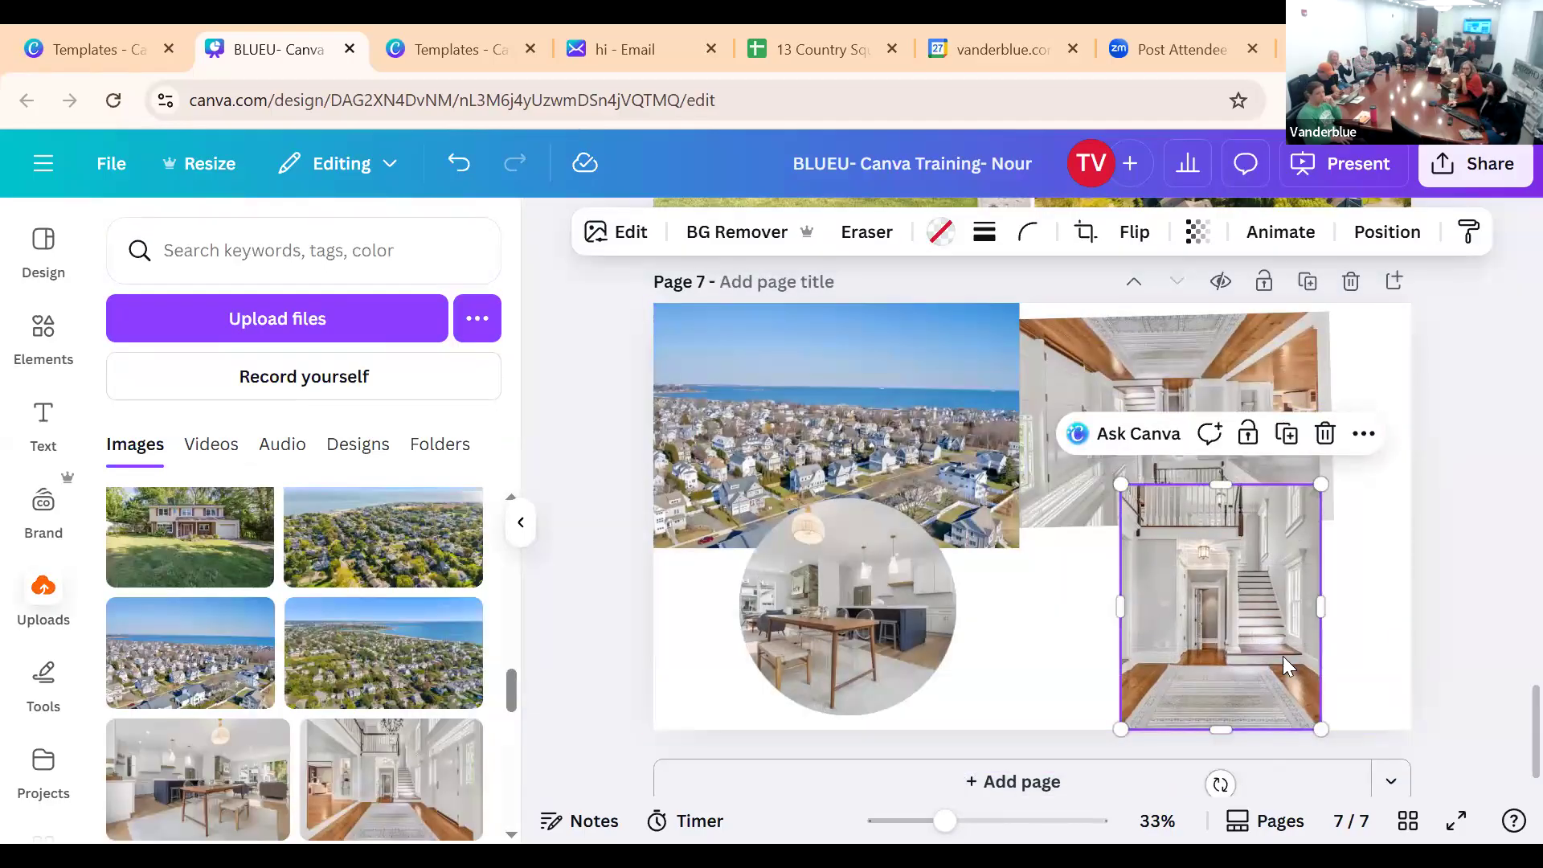
Extend the lower-right foyer frame's left edge to the circular photo, and move the frame slightly up and right
left_click_drag(1119, 603, 980, 614)
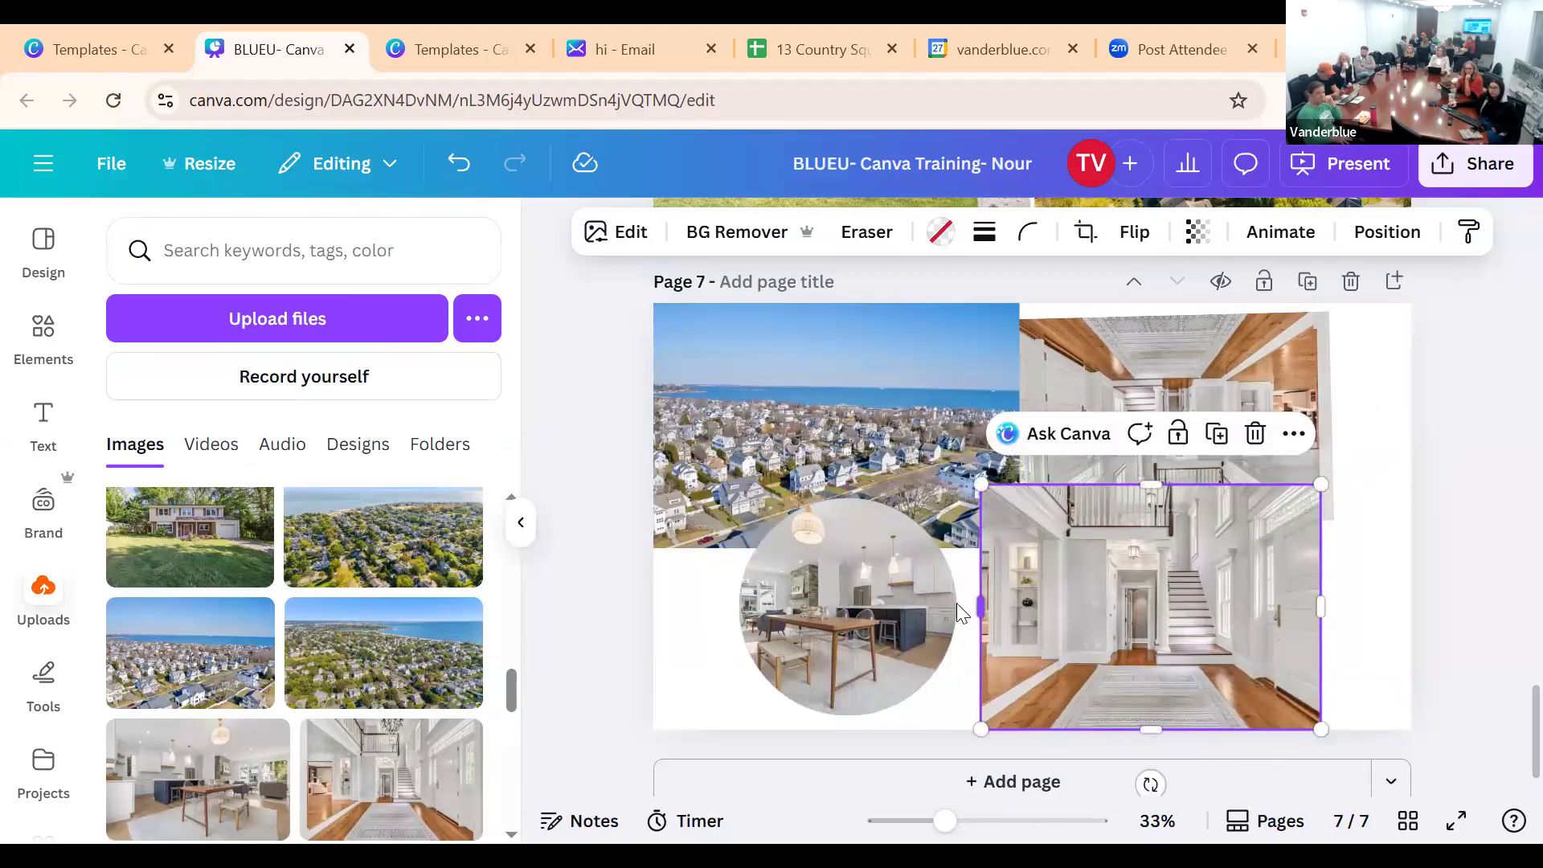
left_click_drag(1252, 603, 1282, 588)
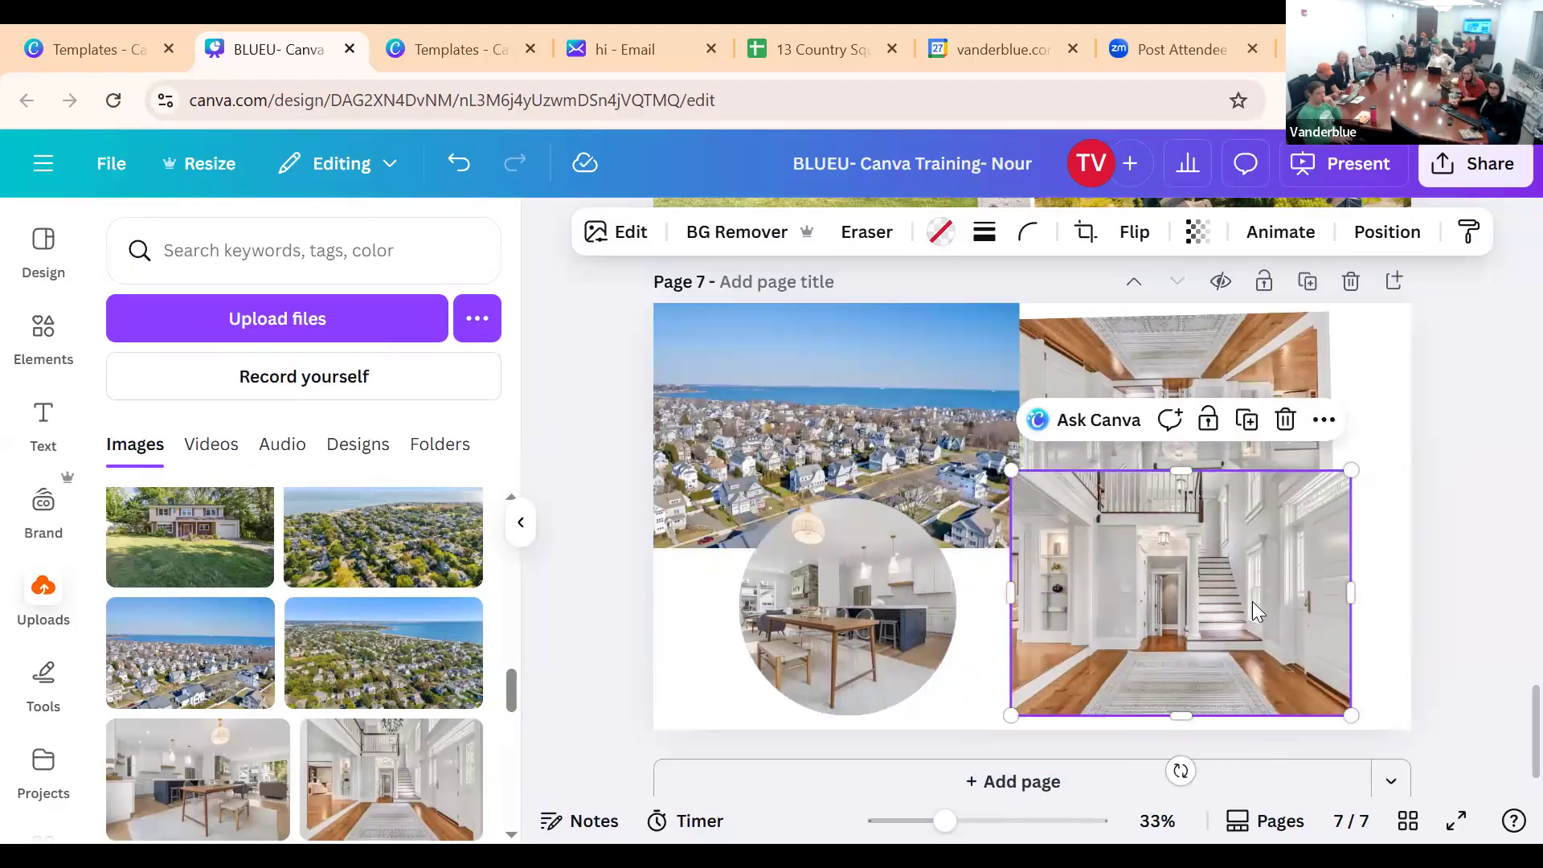
Shift the foyer photo to the right within its frame to reveal the shelves and sitting room on its left side
double_click(1252, 601)
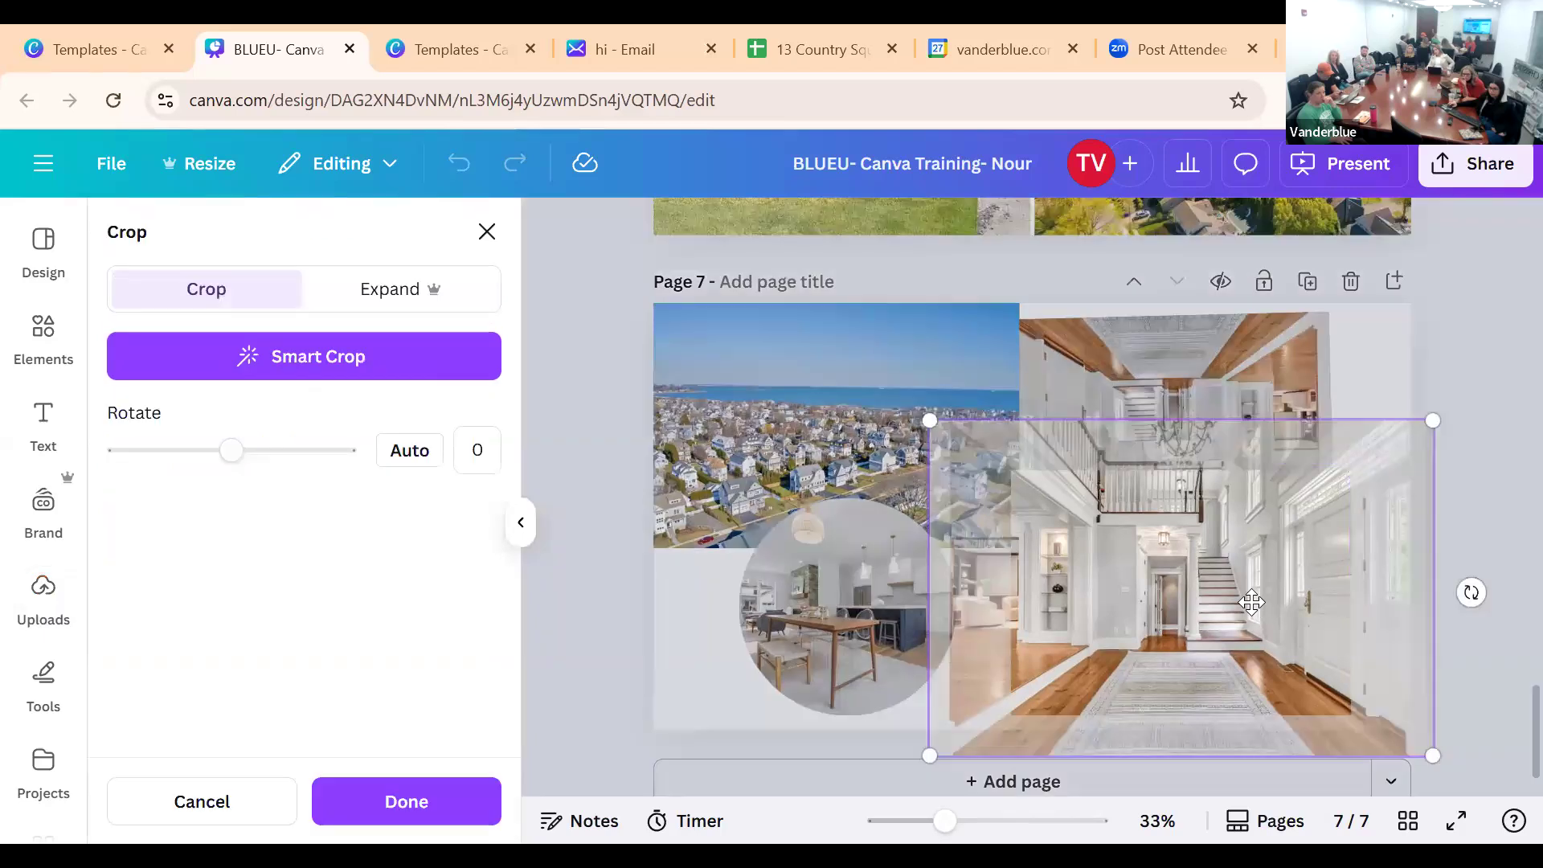
left_click_drag(1254, 602, 1317, 602)
left_click_drag(1281, 603, 1286, 600)
left_click(1416, 368)
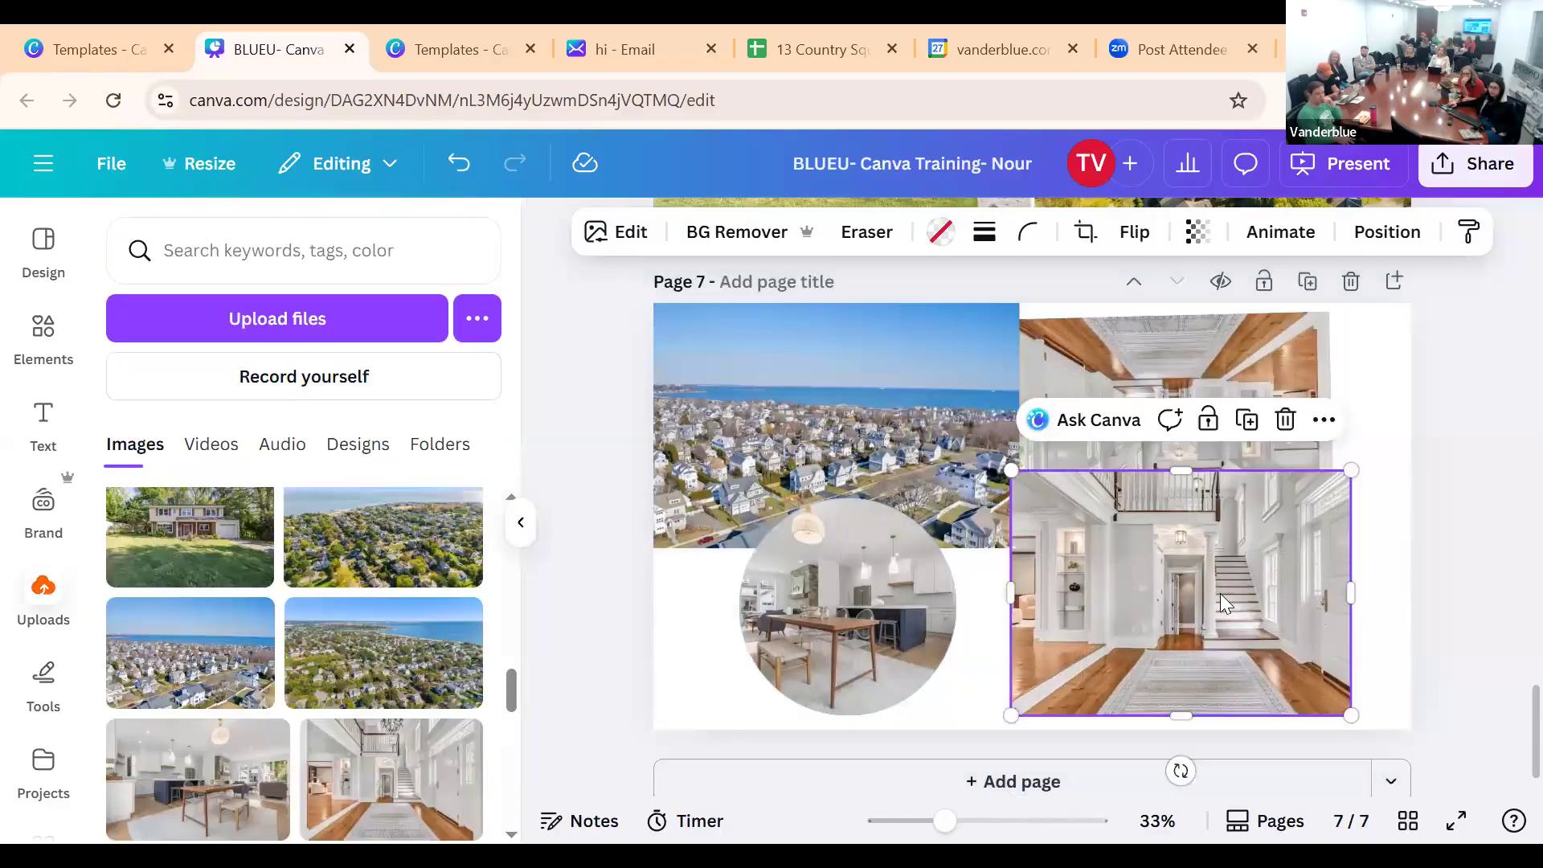
double_click(1222, 593)
left_click_drag(1234, 592, 1335, 583)
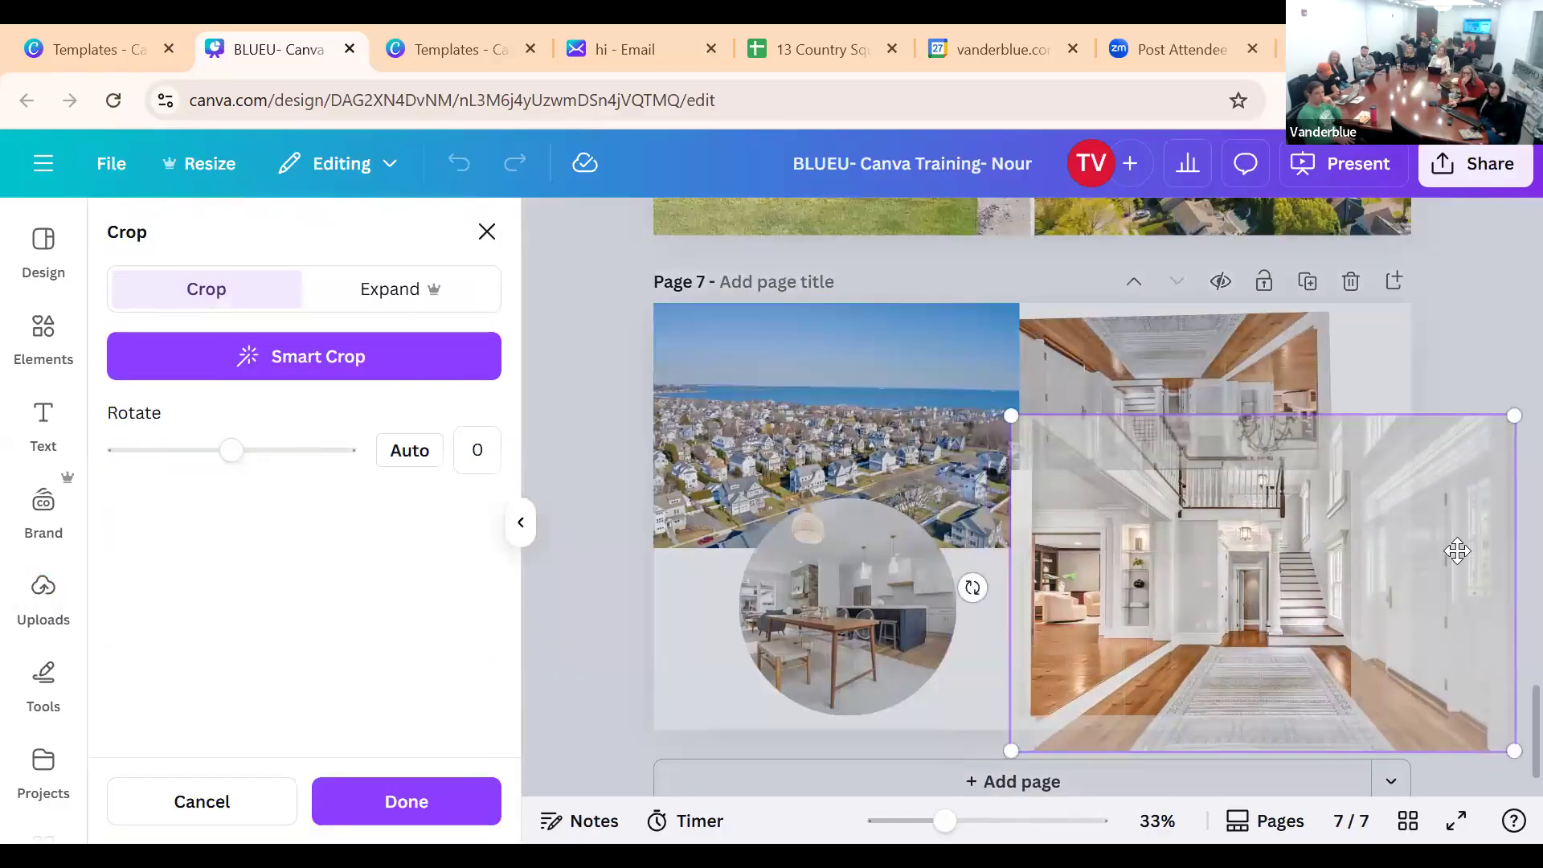
left_click(1438, 347)
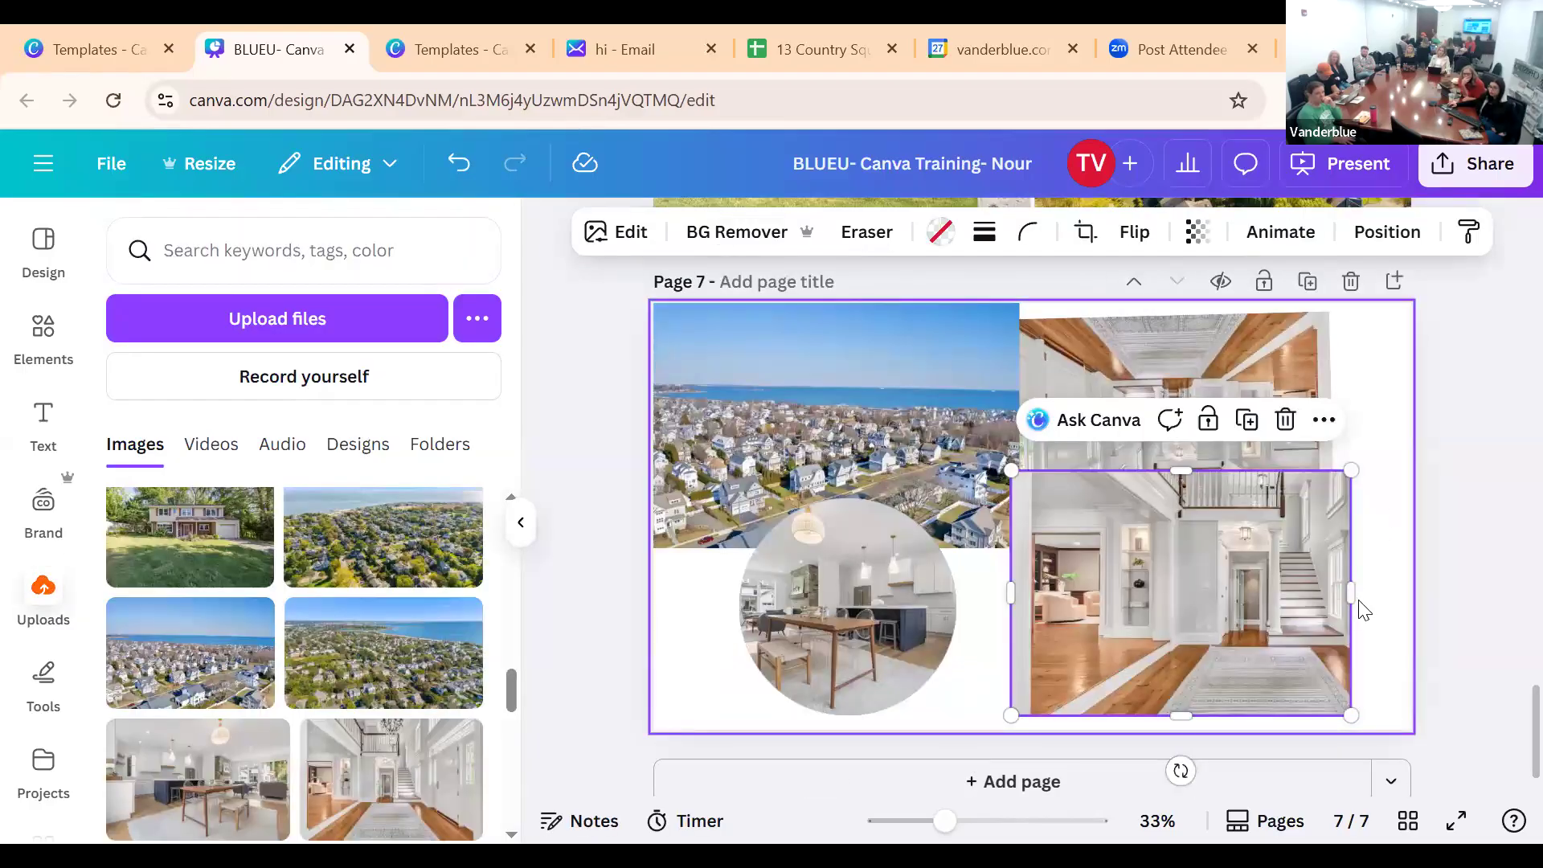
Narrow the lower-right foyer frame to about 781 × 621 px, and enlarge and reposition the photo inside it
left_click_drag(1337, 593, 1319, 592)
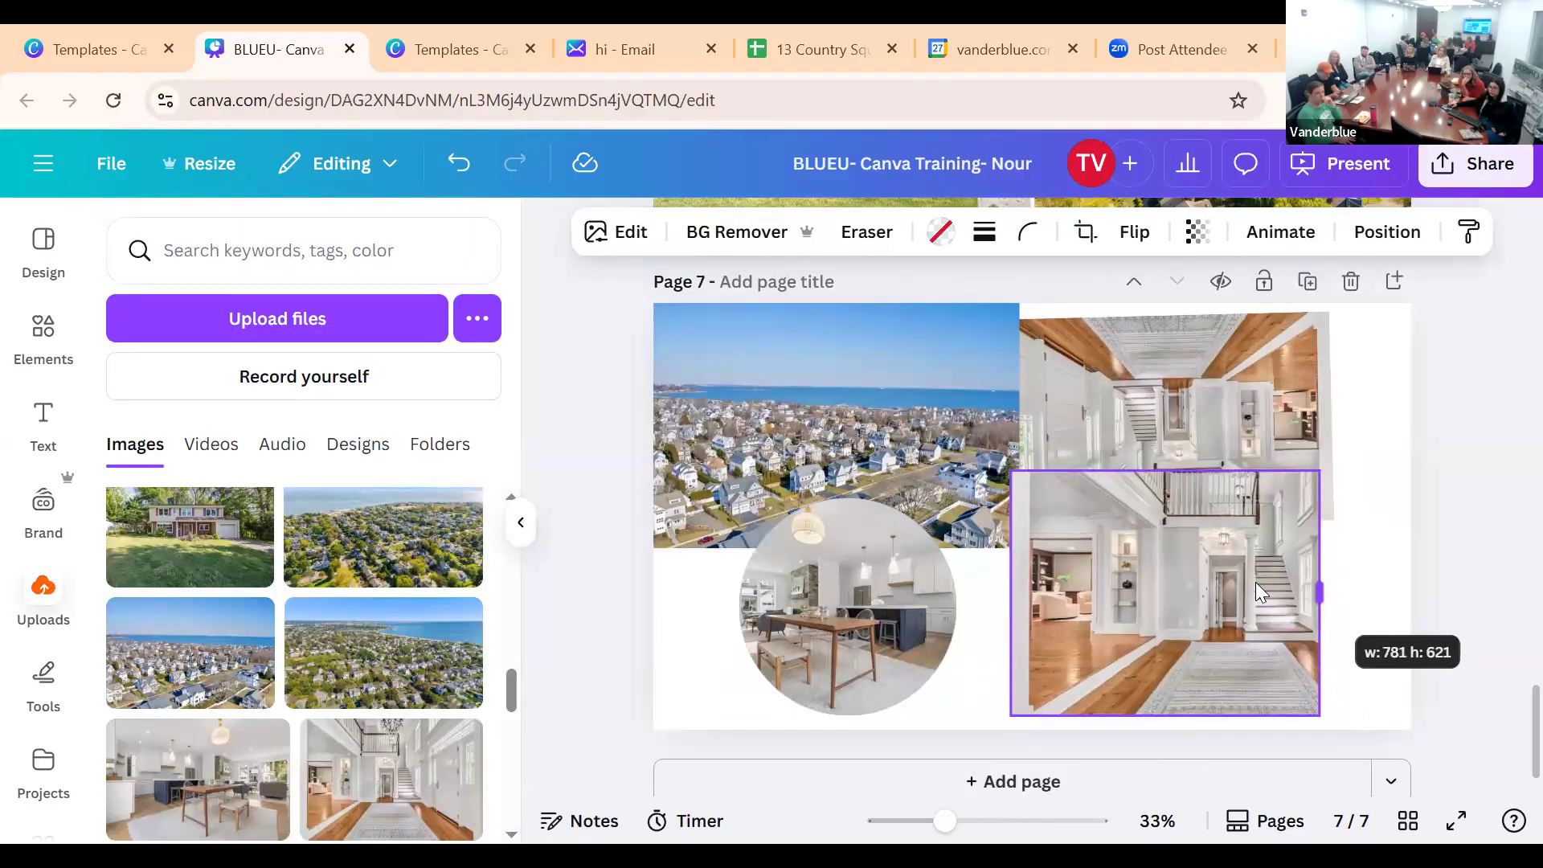
double_click(1252, 582)
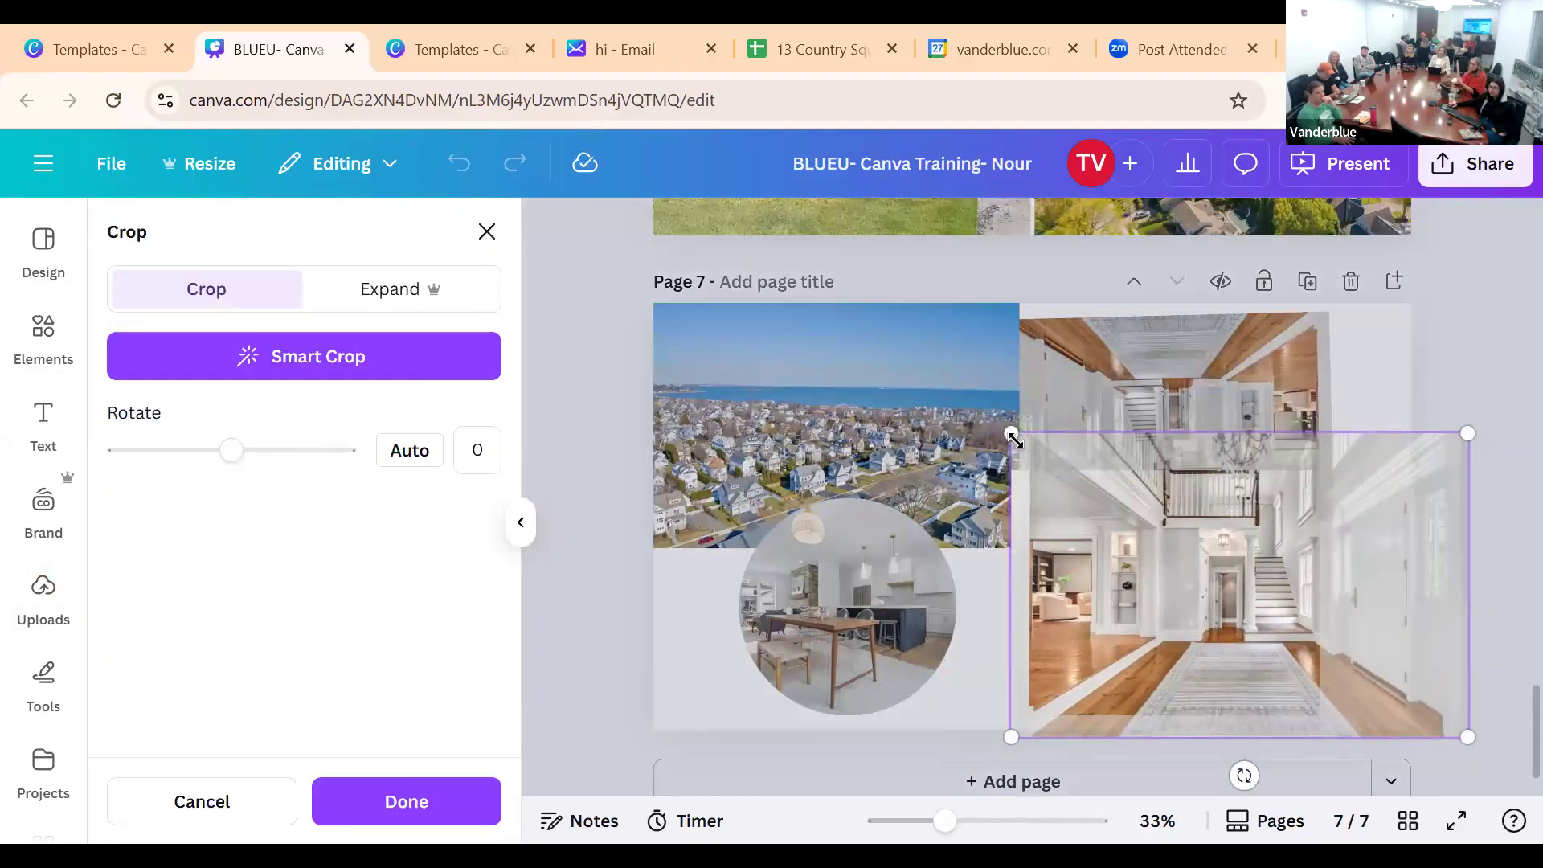
left_click_drag(1011, 432, 950, 393)
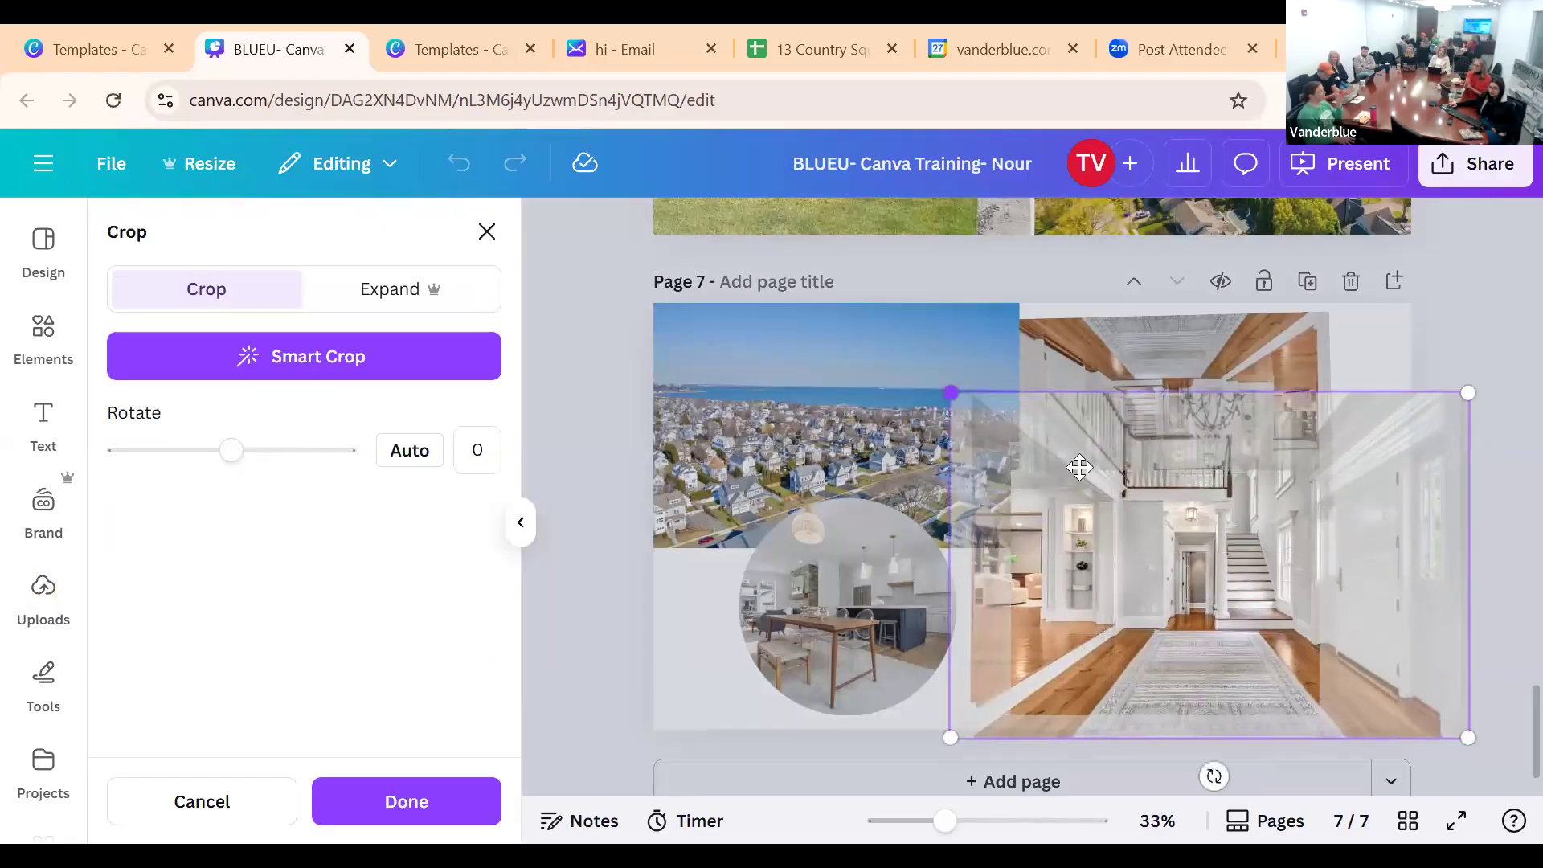
left_click_drag(1224, 585, 1237, 585)
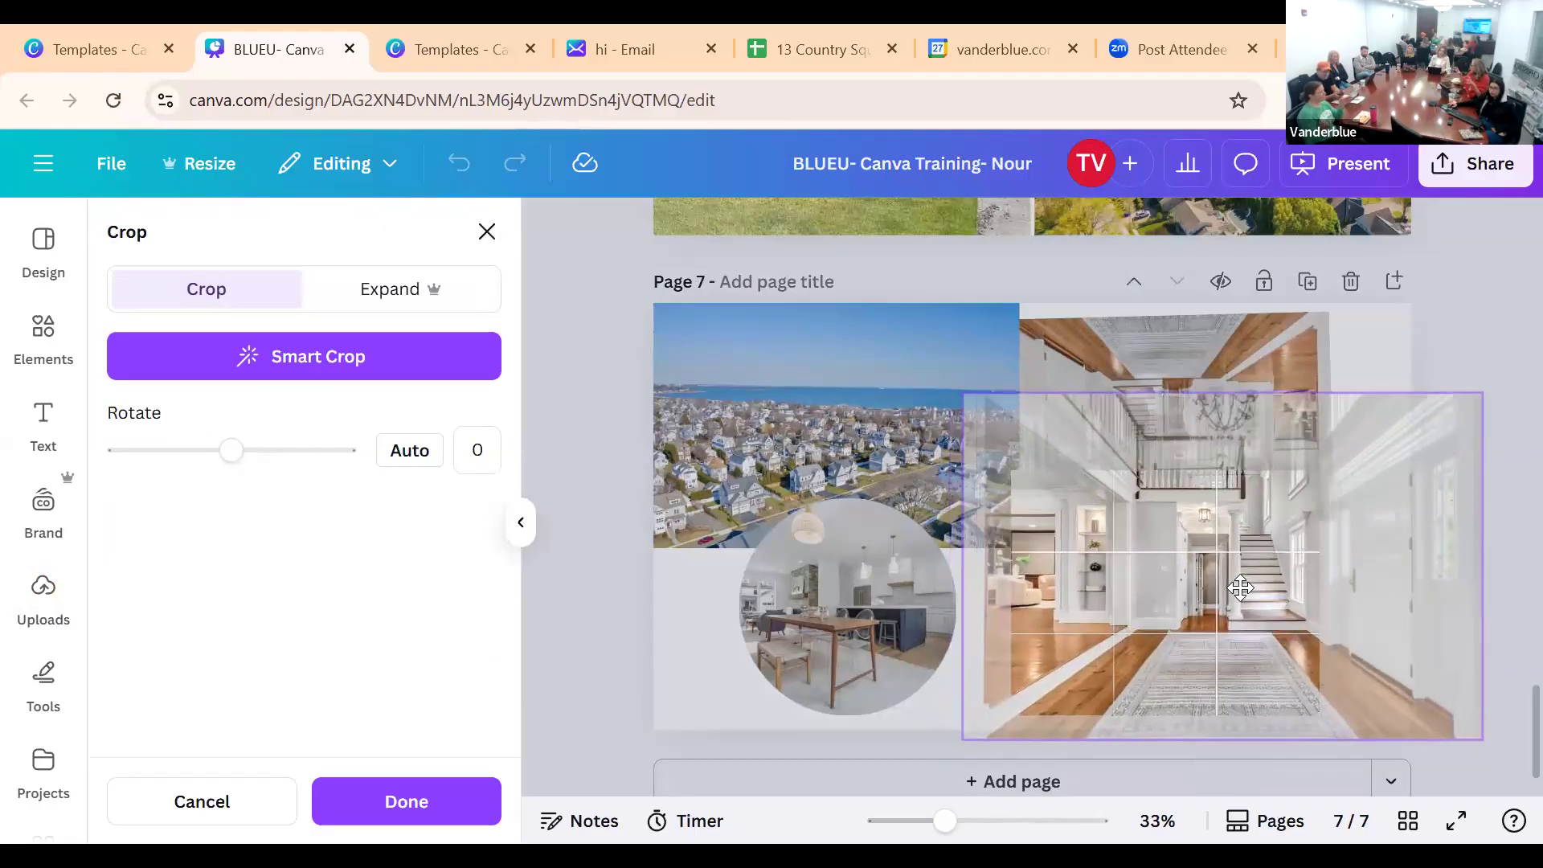
left_click(1353, 458)
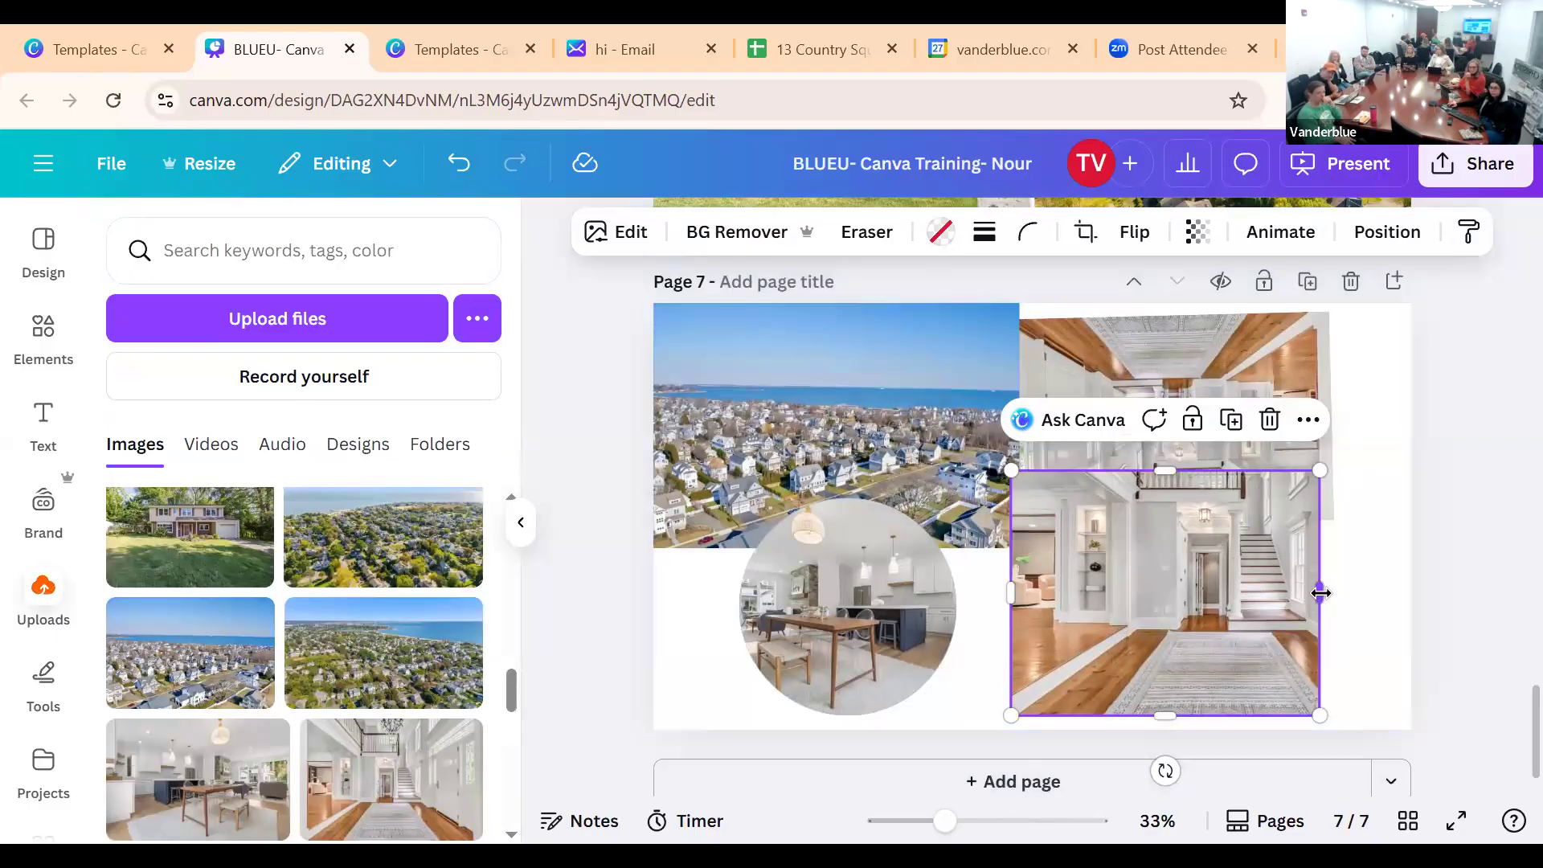
Widen the lower-right foyer frame almost to the page's right edge
left_click_drag(1327, 591, 1396, 577)
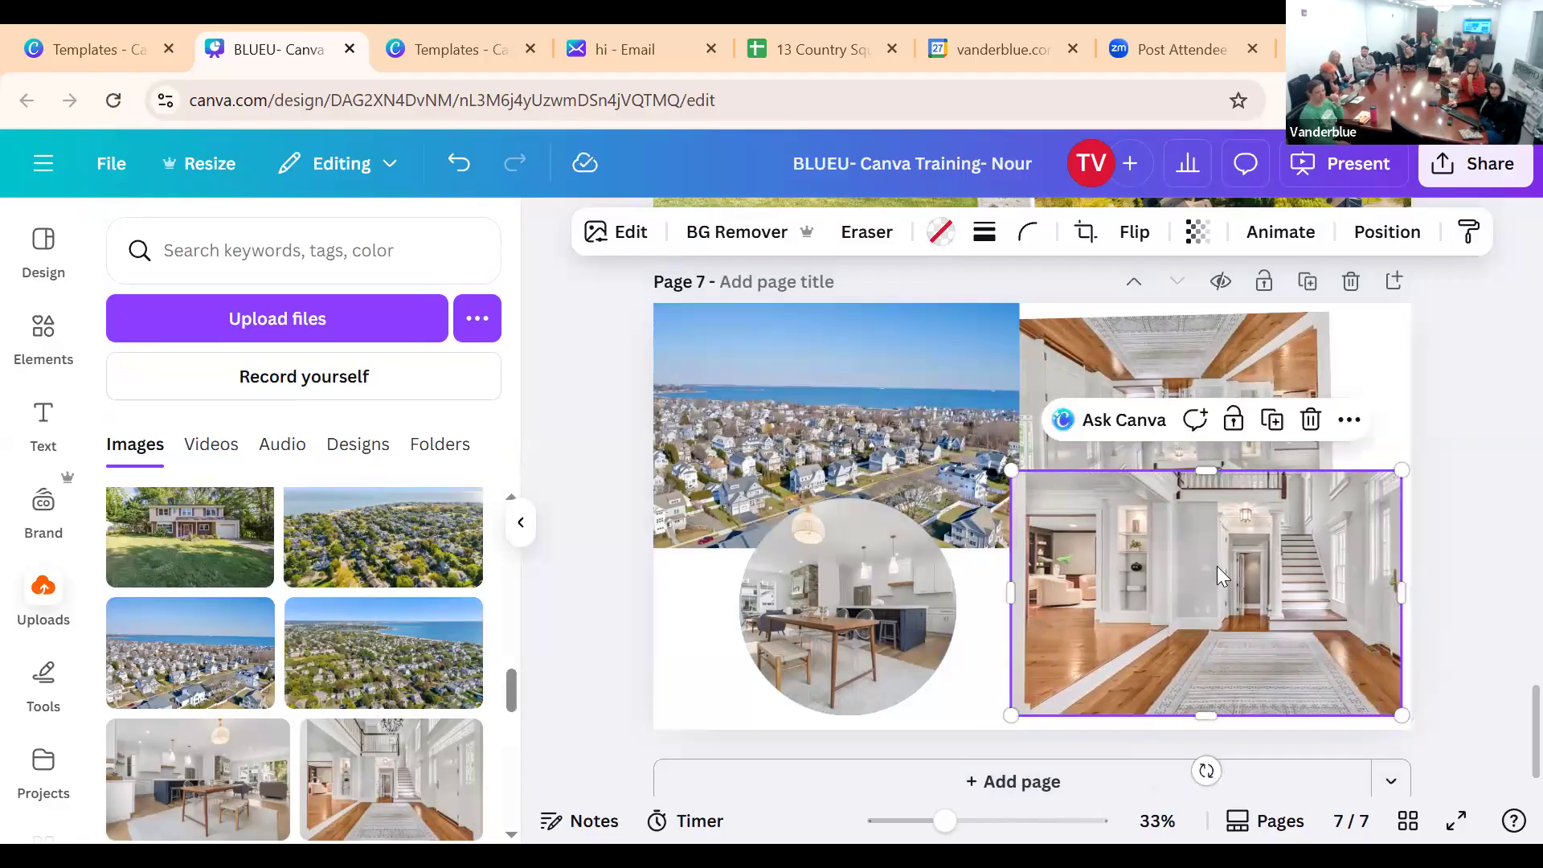
Adjust the foyer photo inside page 7's lower-right frame and apply Smart Crop to it
double_click(1214, 567)
left_click_drag(1011, 393, 1014, 451)
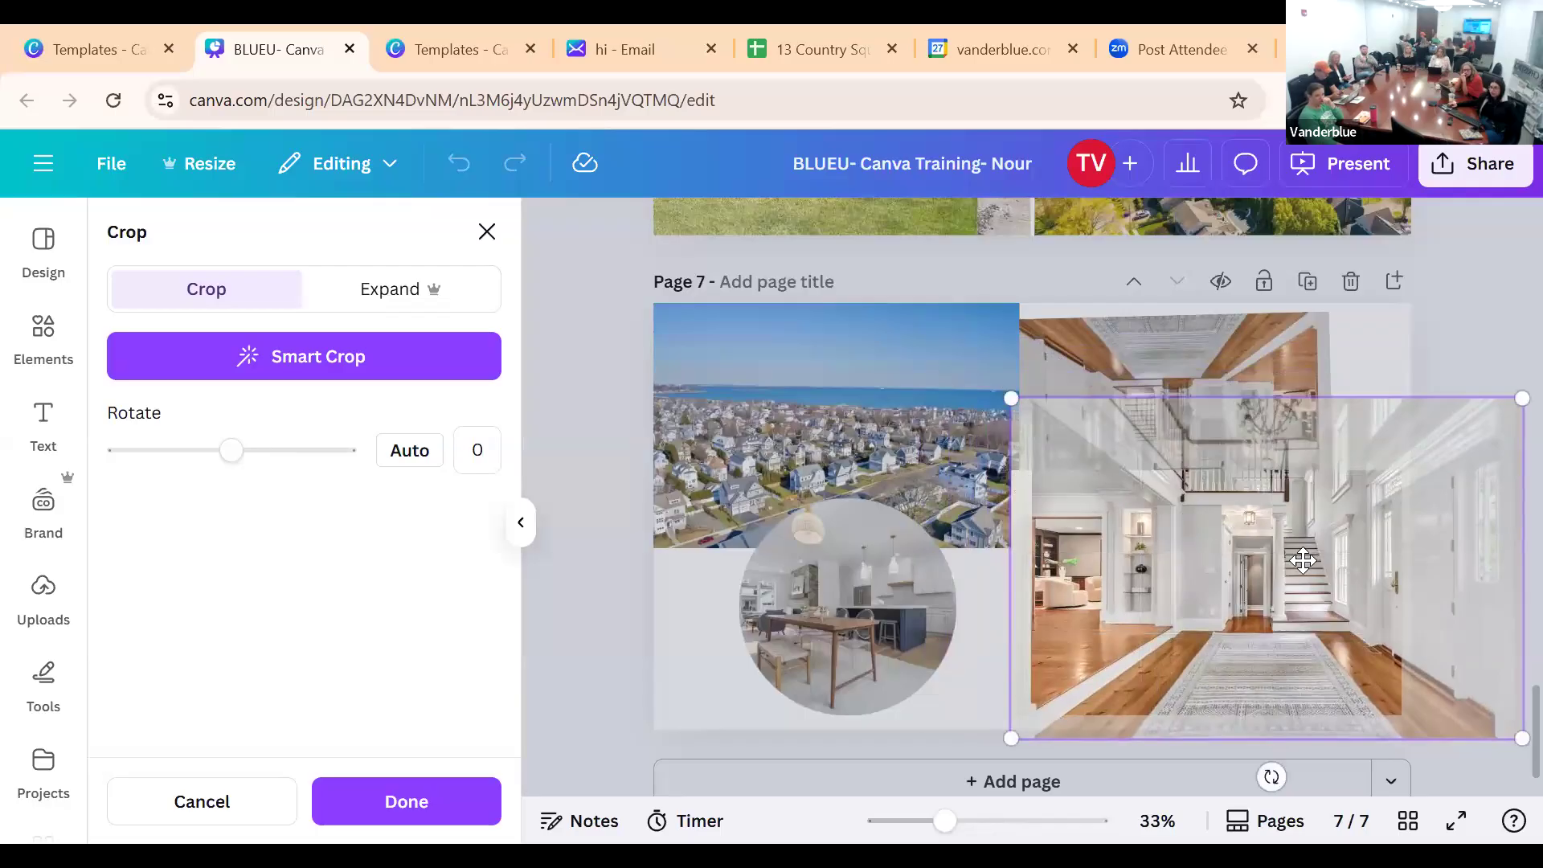
left_click(247, 377)
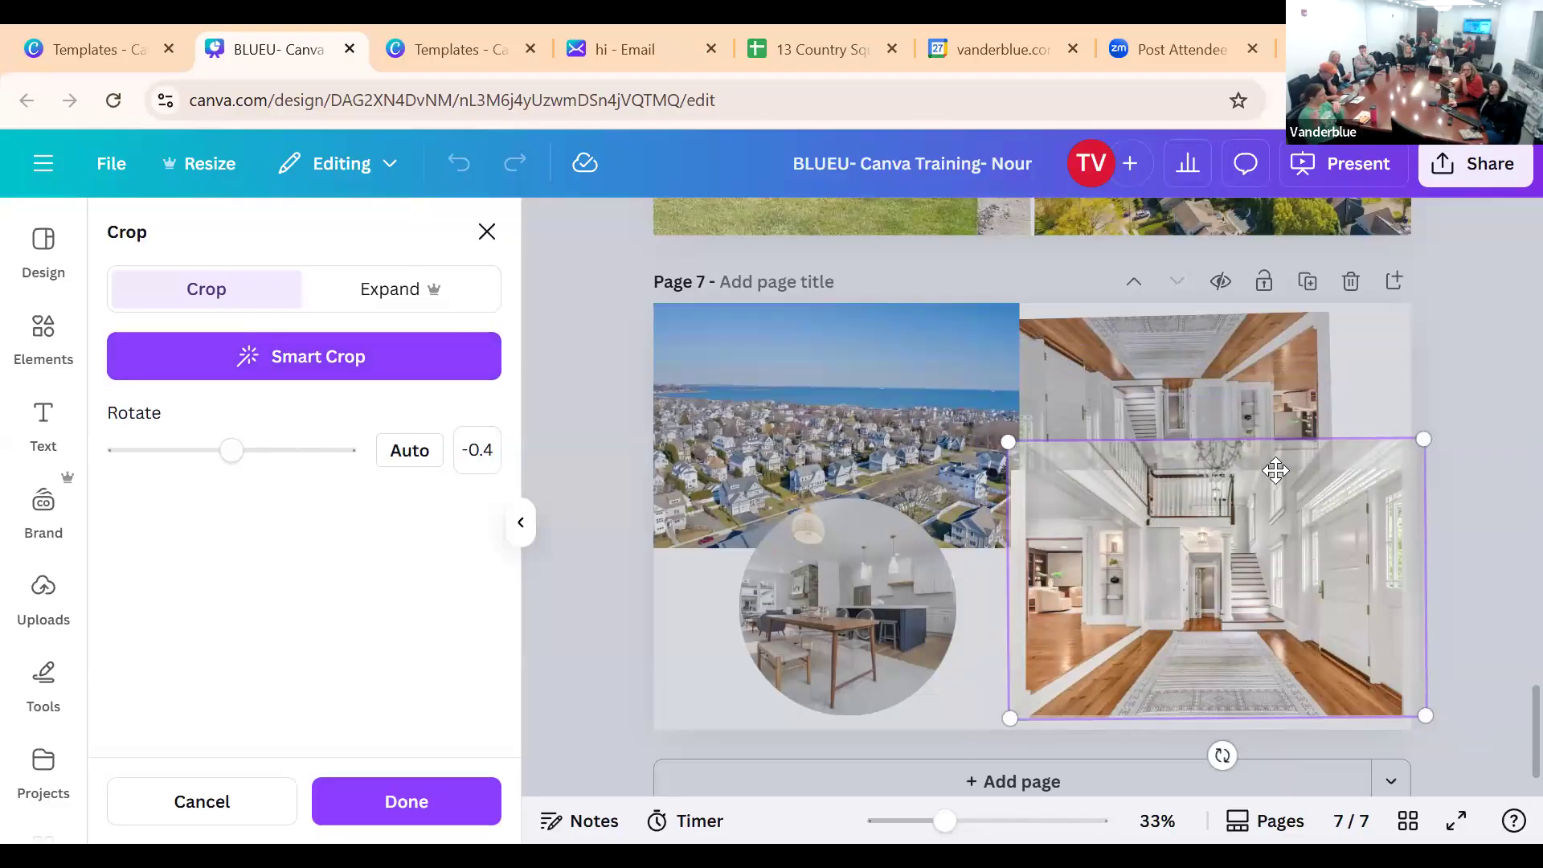
left_click(1375, 395)
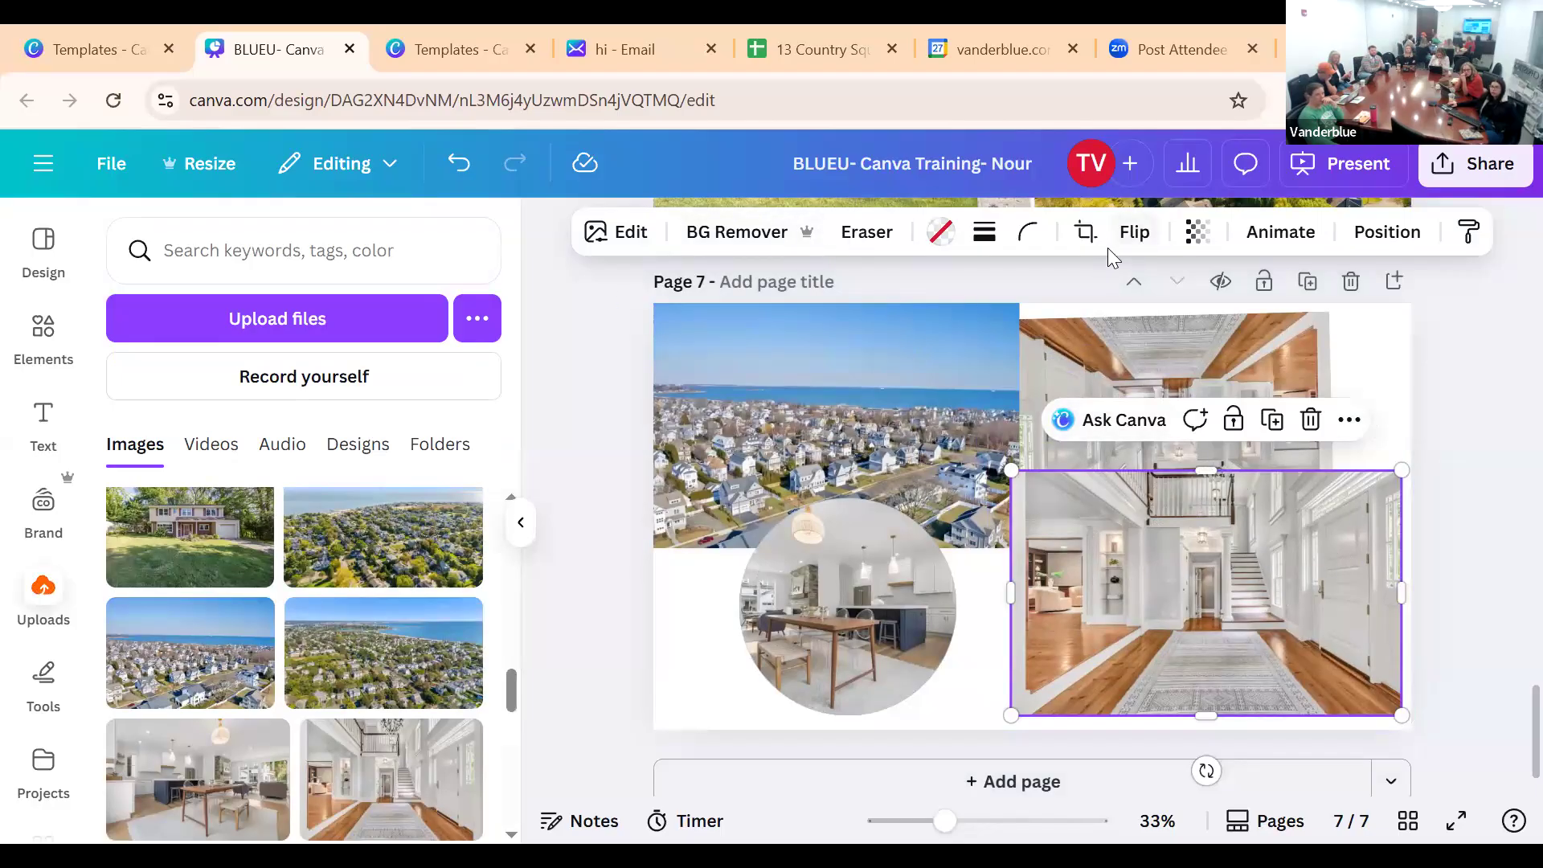
Reopen the crop of the lower-right foyer photo and shift the photo slightly down within its frame
left_click(1089, 234)
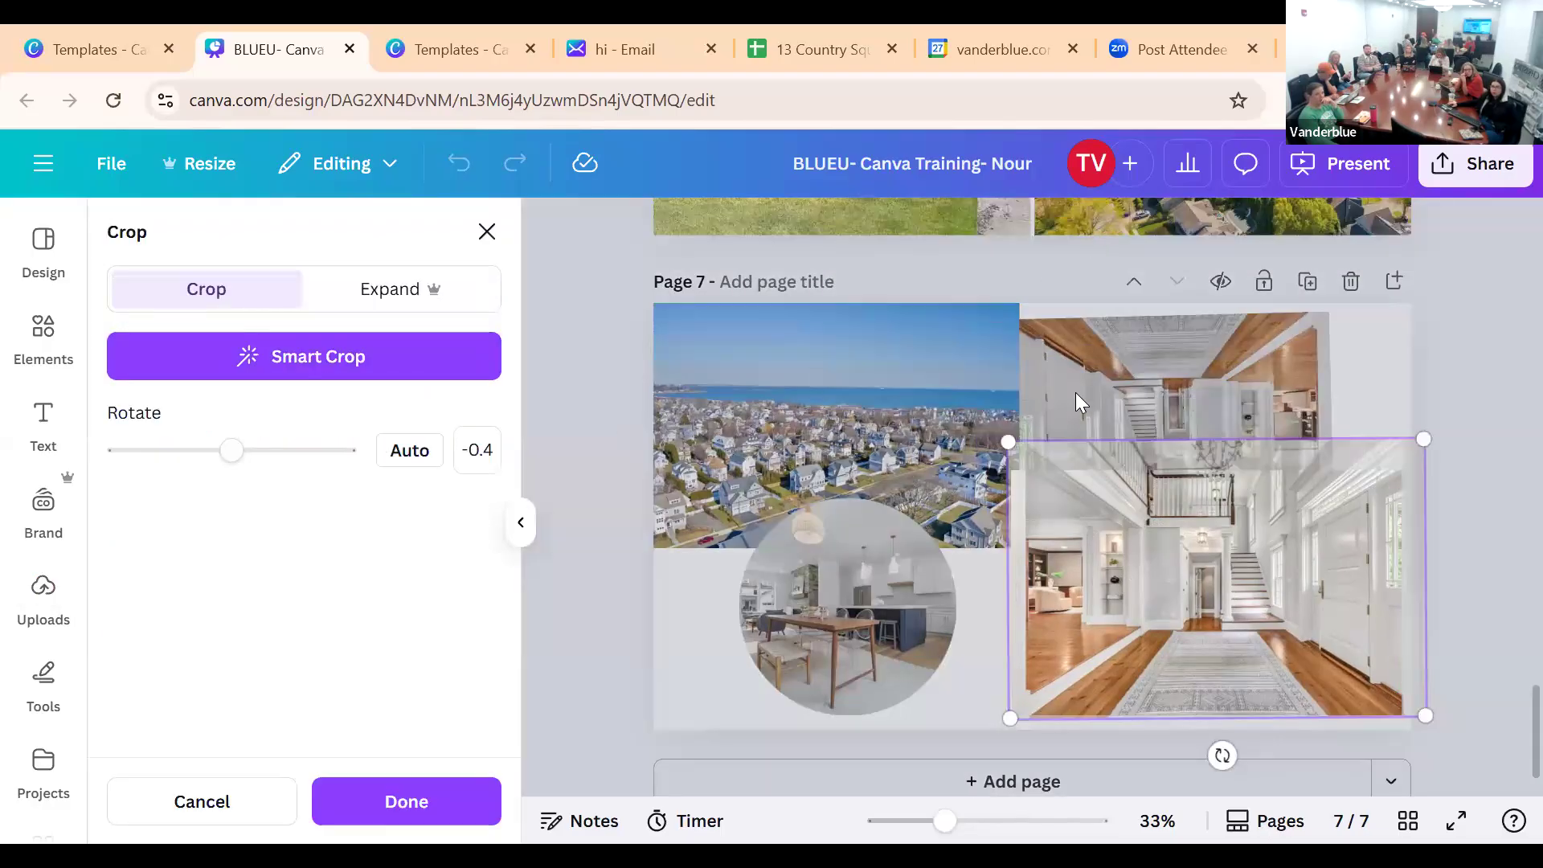
mouse_move(1008, 442)
left_mouse_down()
mouse_move(949, 411)
mouse_move(1009, 441)
left_mouse_up()
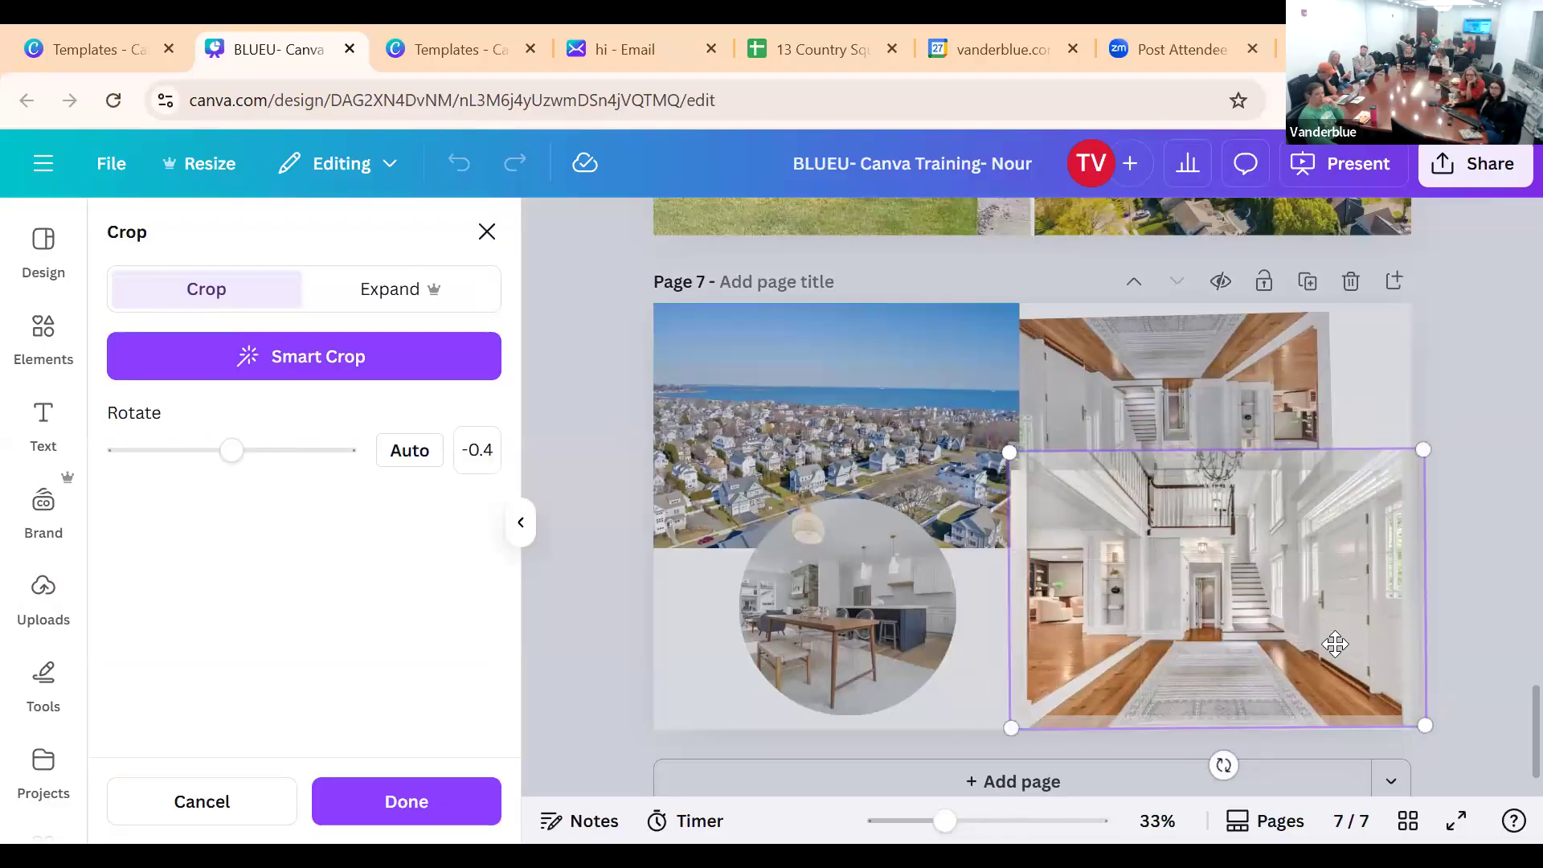
mouse_move(1312, 621)
left_mouse_down()
mouse_move(1265, 622)
mouse_move(1335, 617)
left_mouse_up()
left_click(1400, 370)
Enlarge the foyer photo within the lower-right frame so the railing and staircase fill more of it, and apply the crop
double_click(1225, 628)
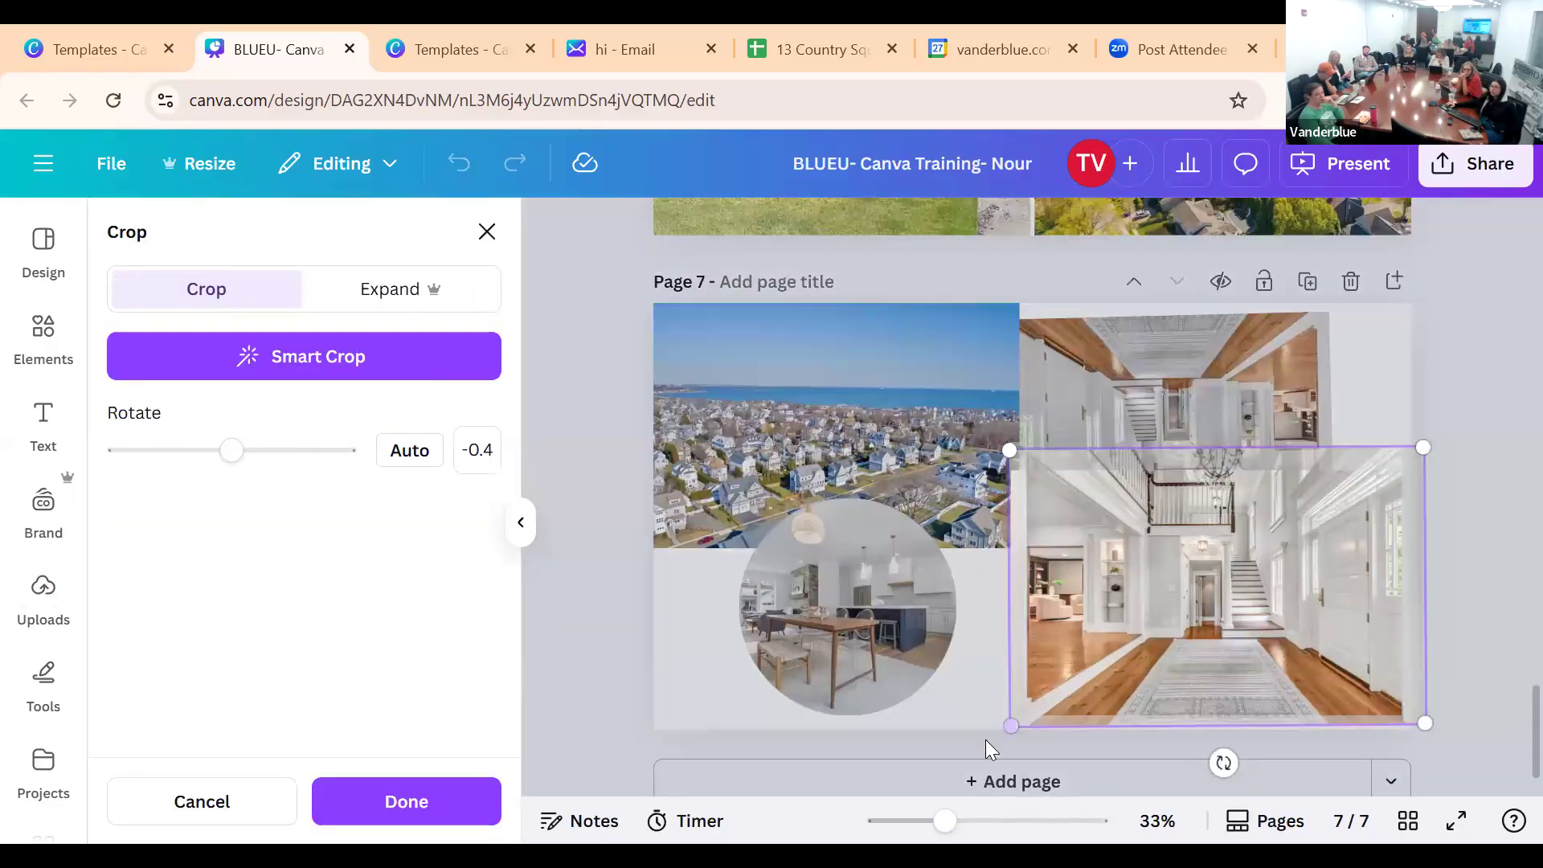
left_click_drag(1167, 644, 1188, 651)
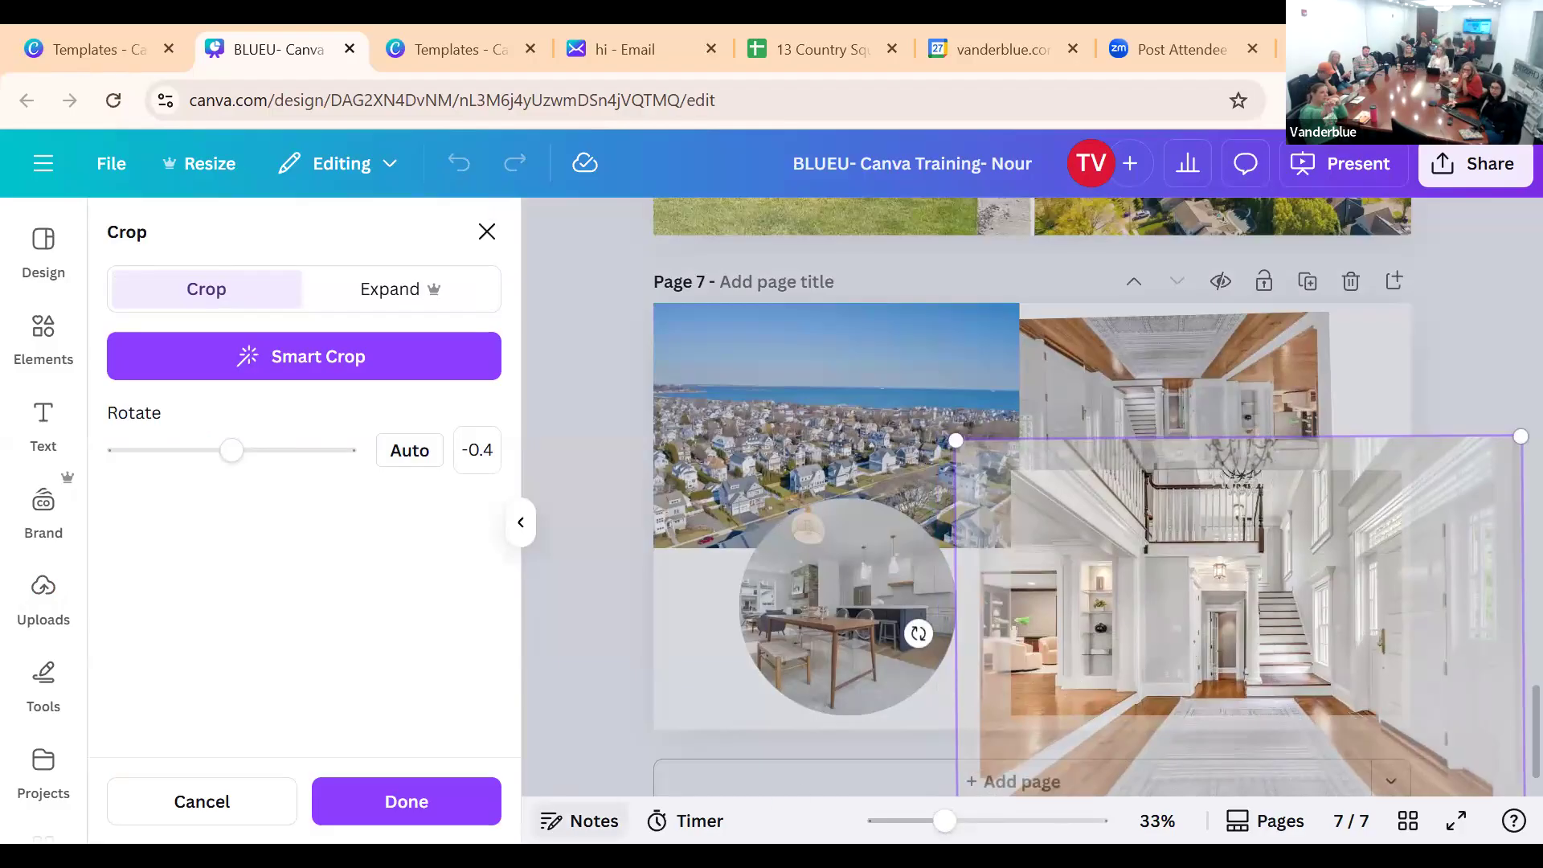
left_click(441, 819)
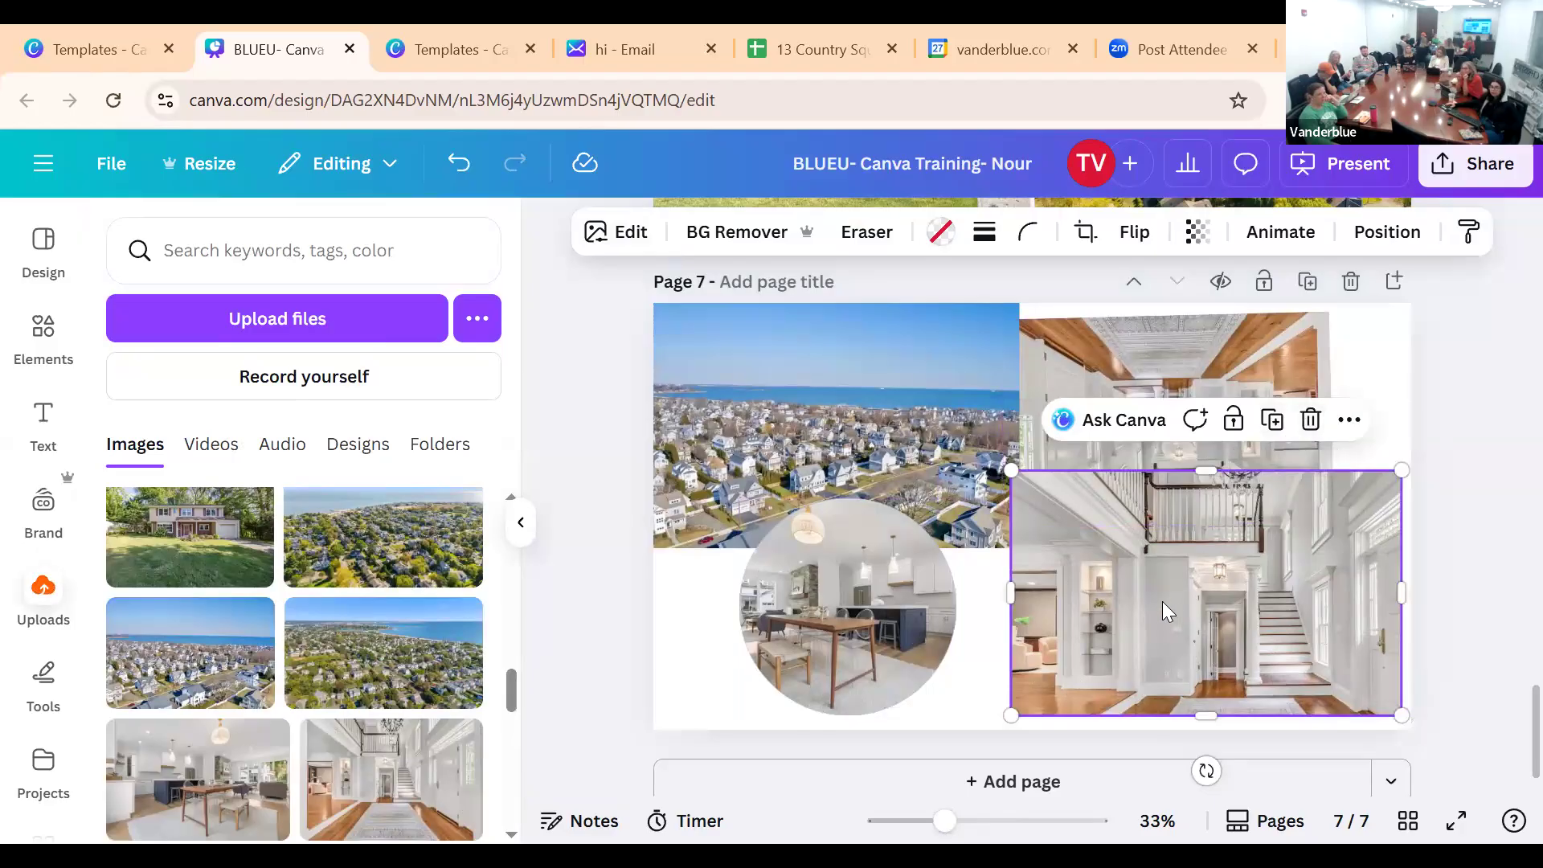
Add page 8, place the foyer photo on it and crop its right side to about 832 × 773 px
left_click(977, 786)
left_click_drag(1056, 524, 827, 532)
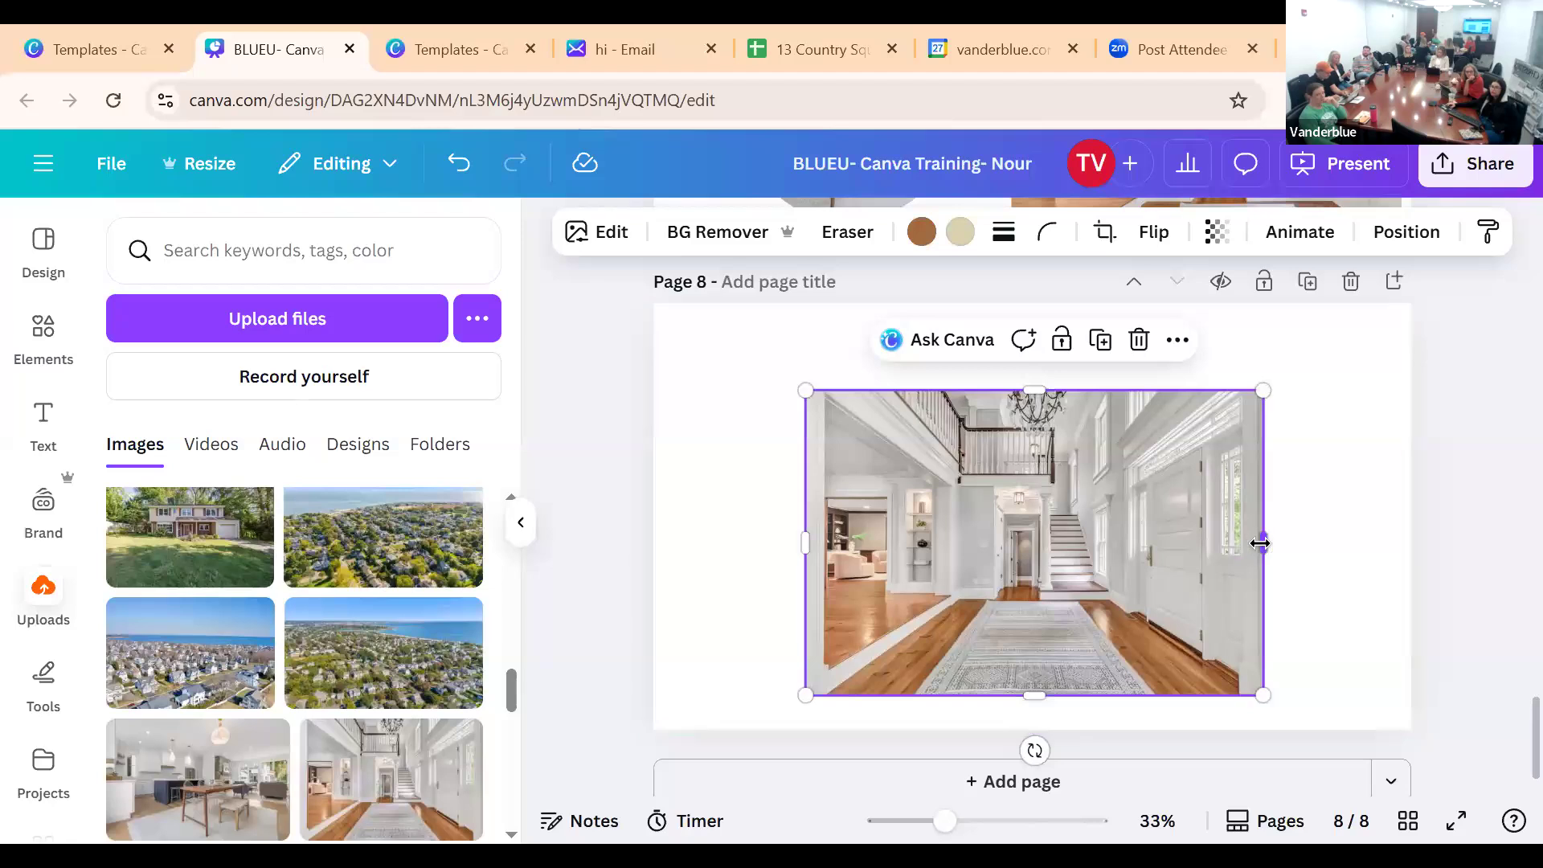
left_click_drag(1151, 538, 1133, 541)
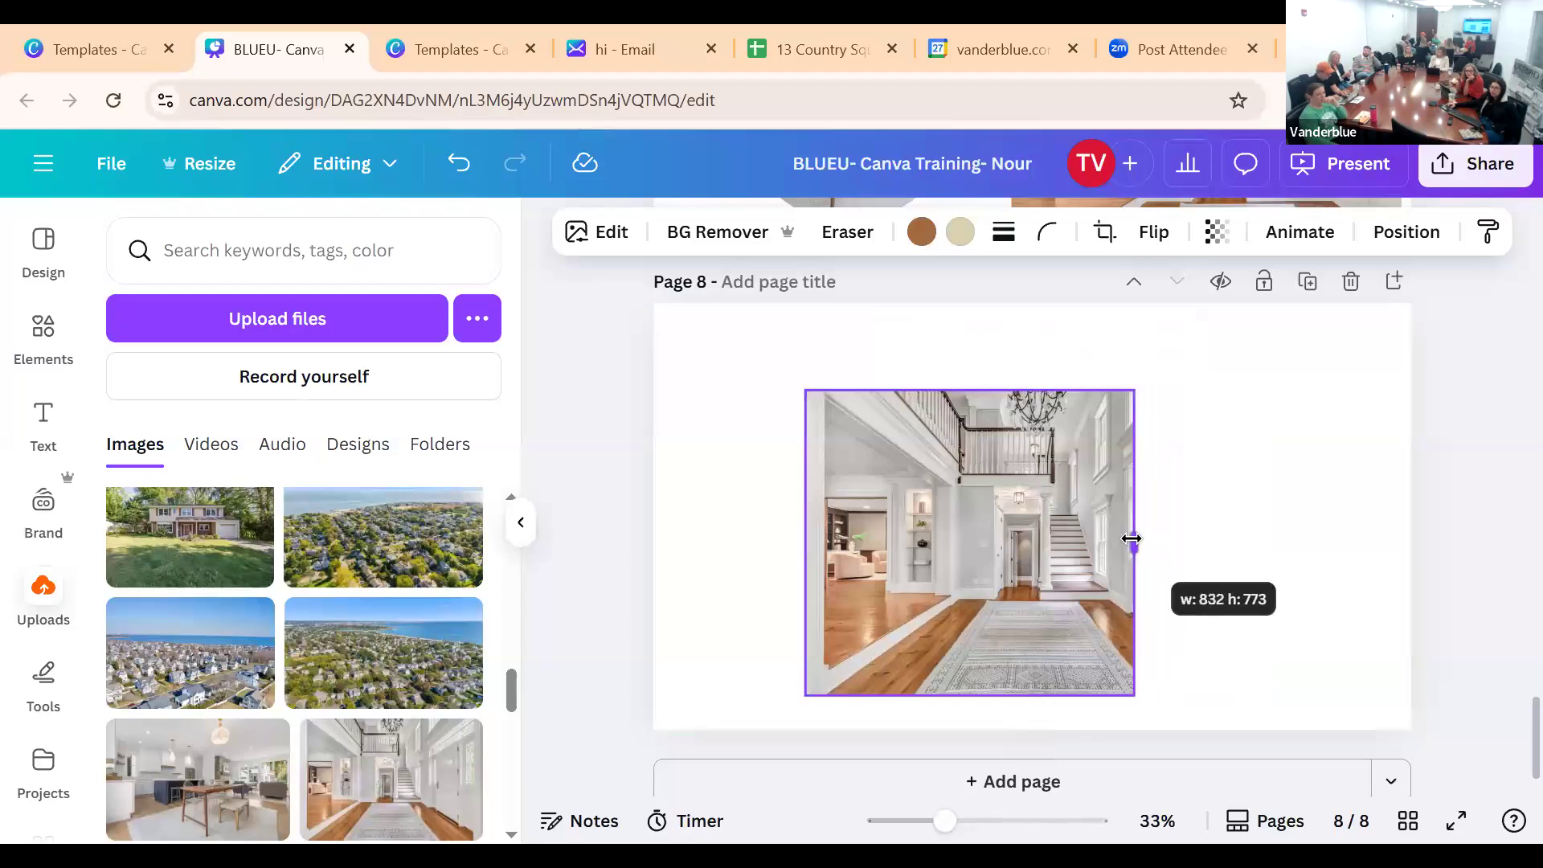
left_click(1239, 524)
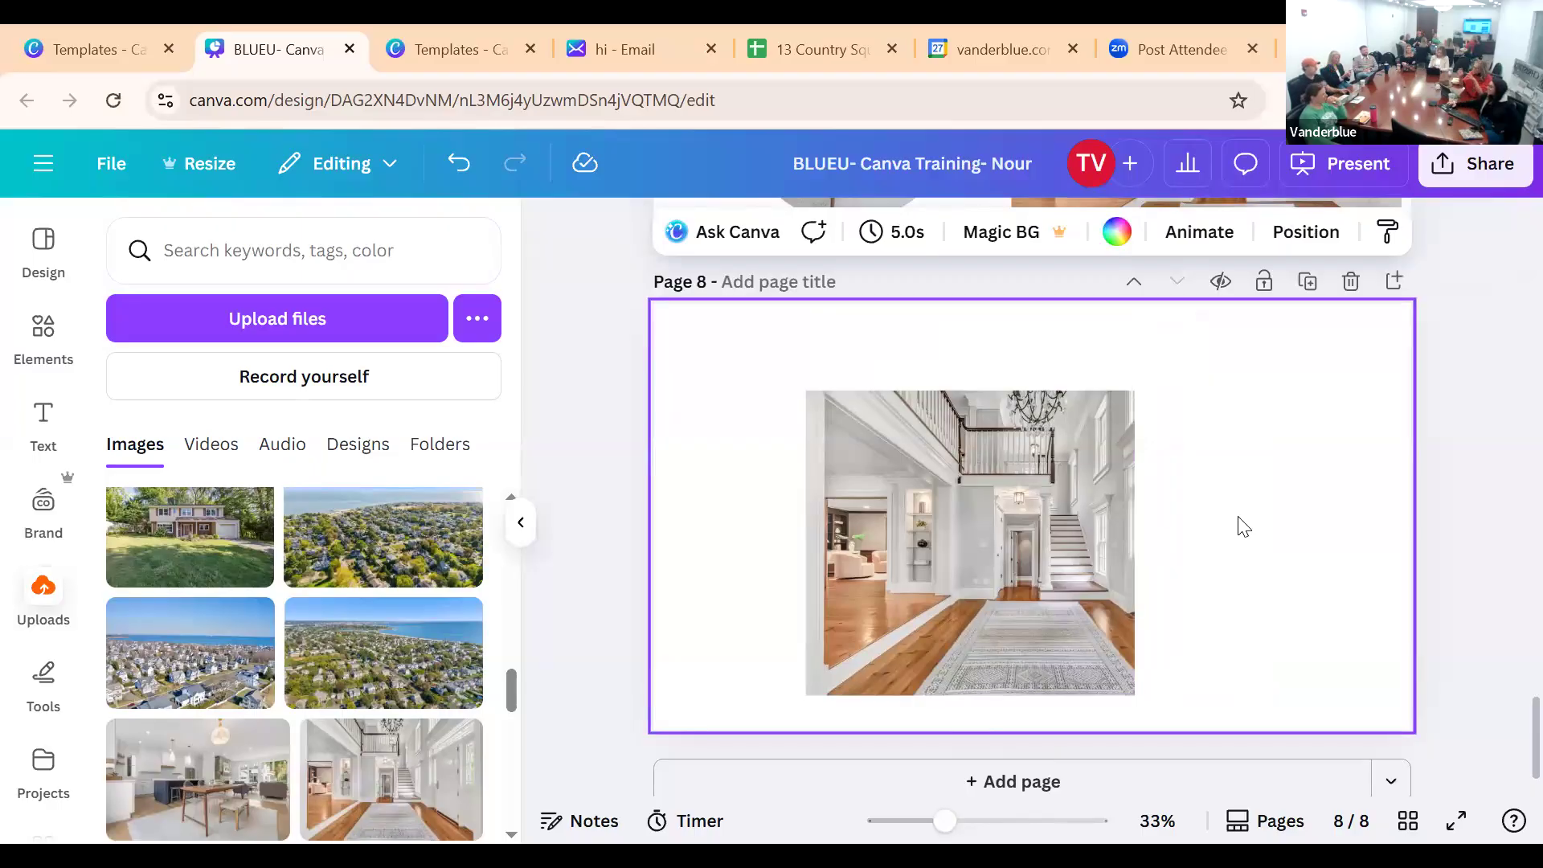
Examine the cropped-off right part of the page 8 foyer photo in crop mode, and exit without changing it
double_click(1039, 546)
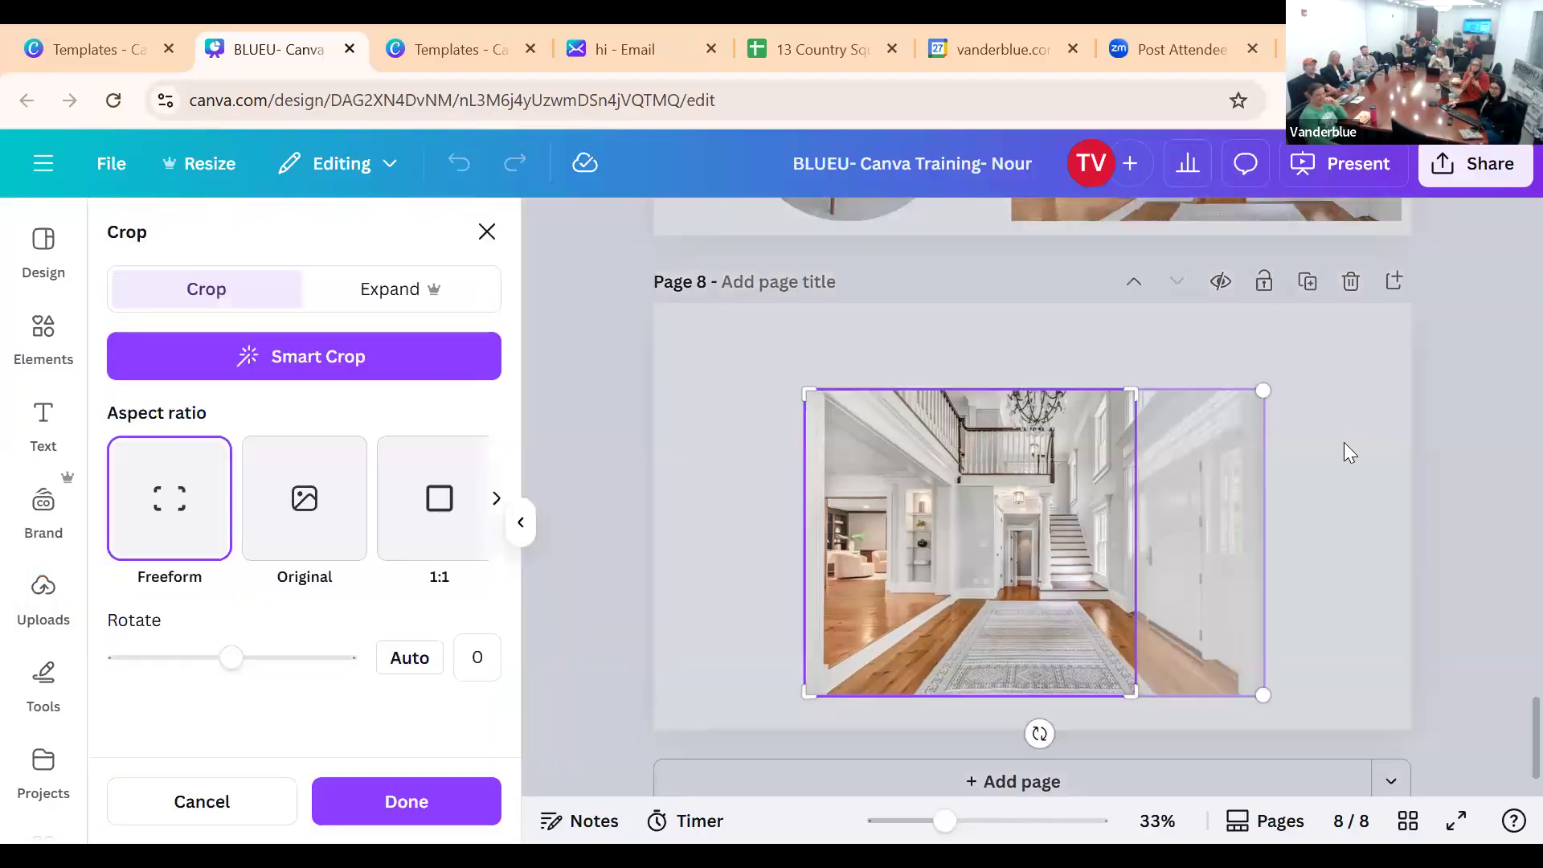
left_click(1397, 421)
left_click(1254, 472)
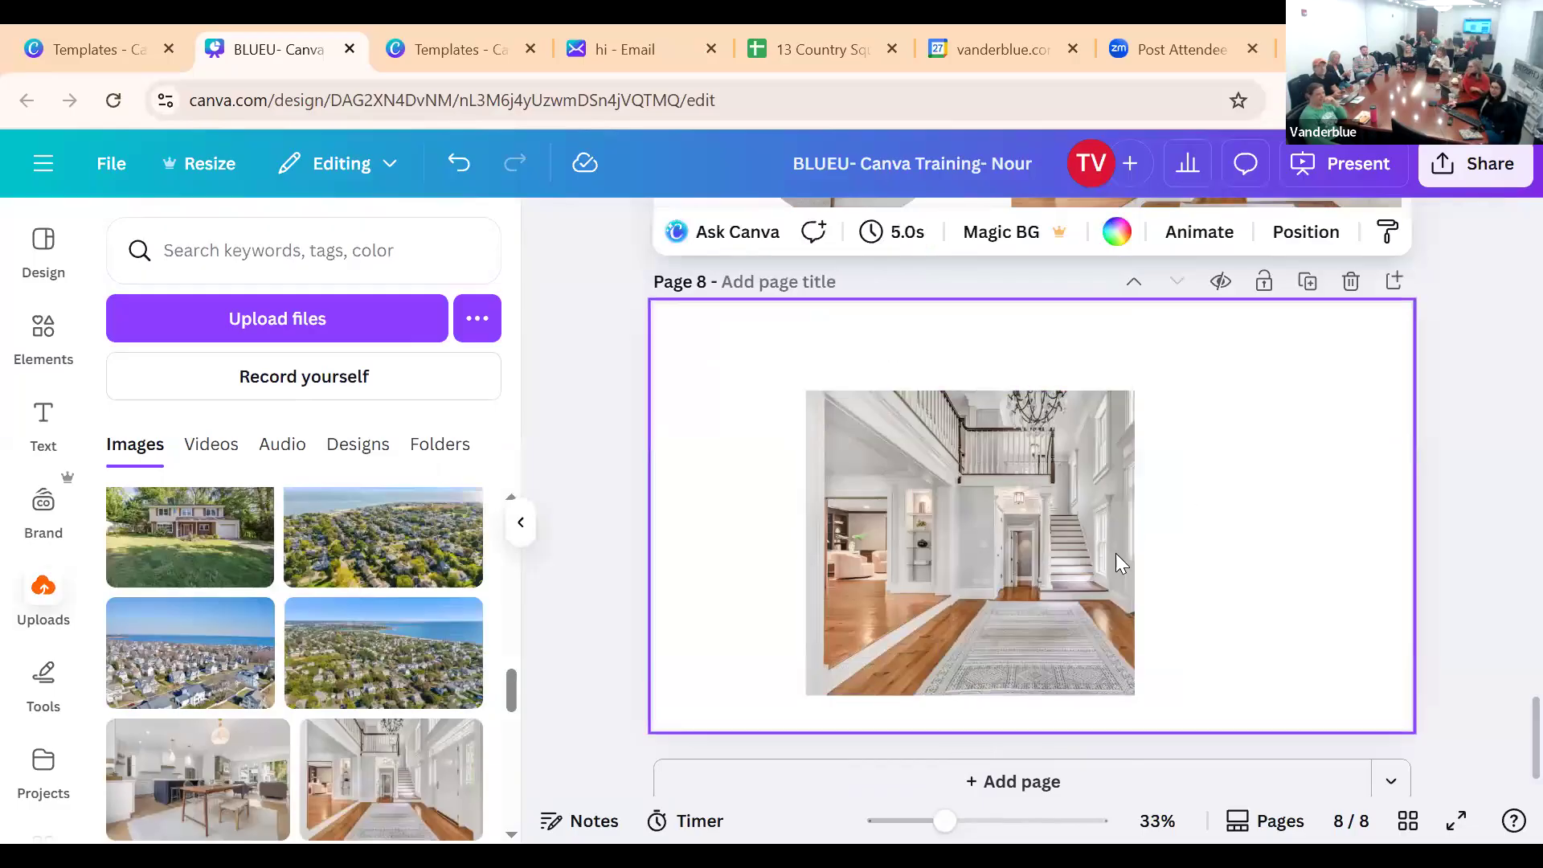
Select the lower-right foyer frame on page 7 and show its delete options for image and frame
scroll(1115, 552, "up", 3)
scroll(1043, 725, "up", 2)
left_click(1230, 451)
right_click(1237, 444)
left_click(1250, 437)
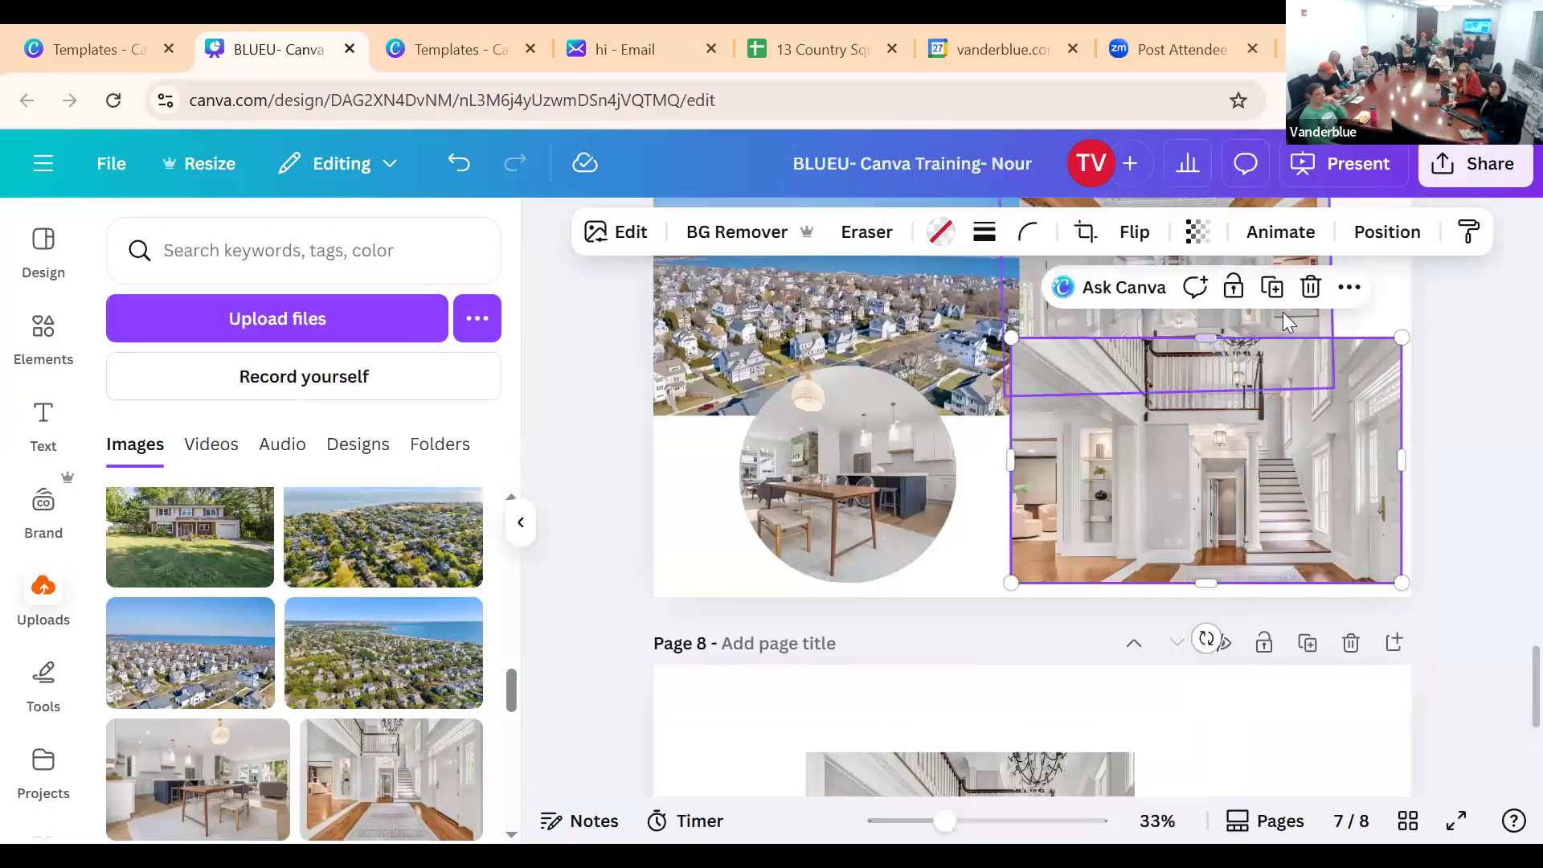
left_click(1310, 287)
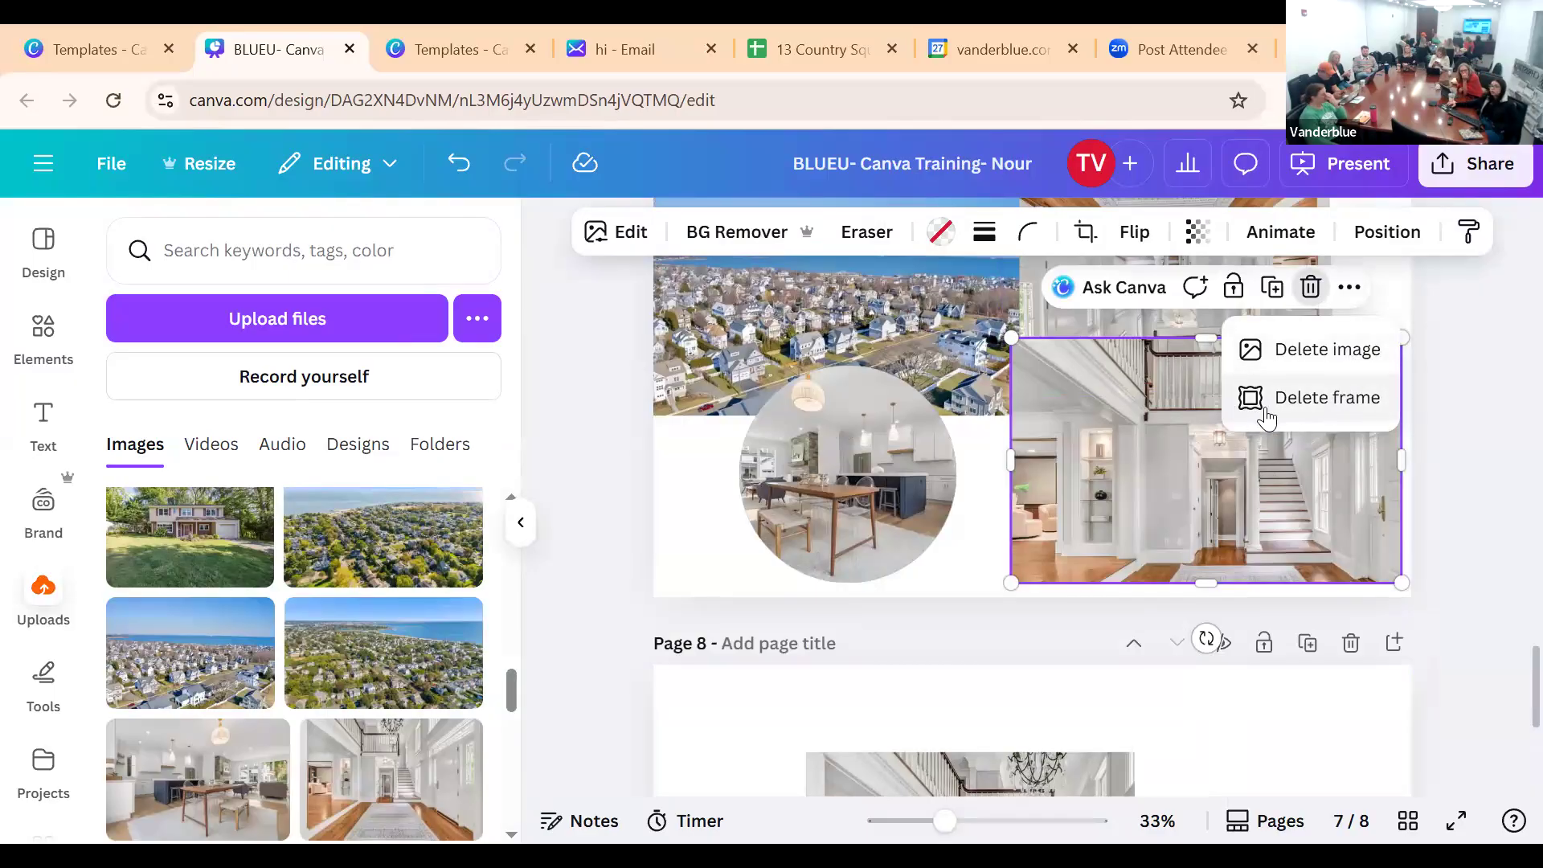
Detach the foyer photo from the lower-right frame on page 7 and delete the empty frame
right_click(1183, 522)
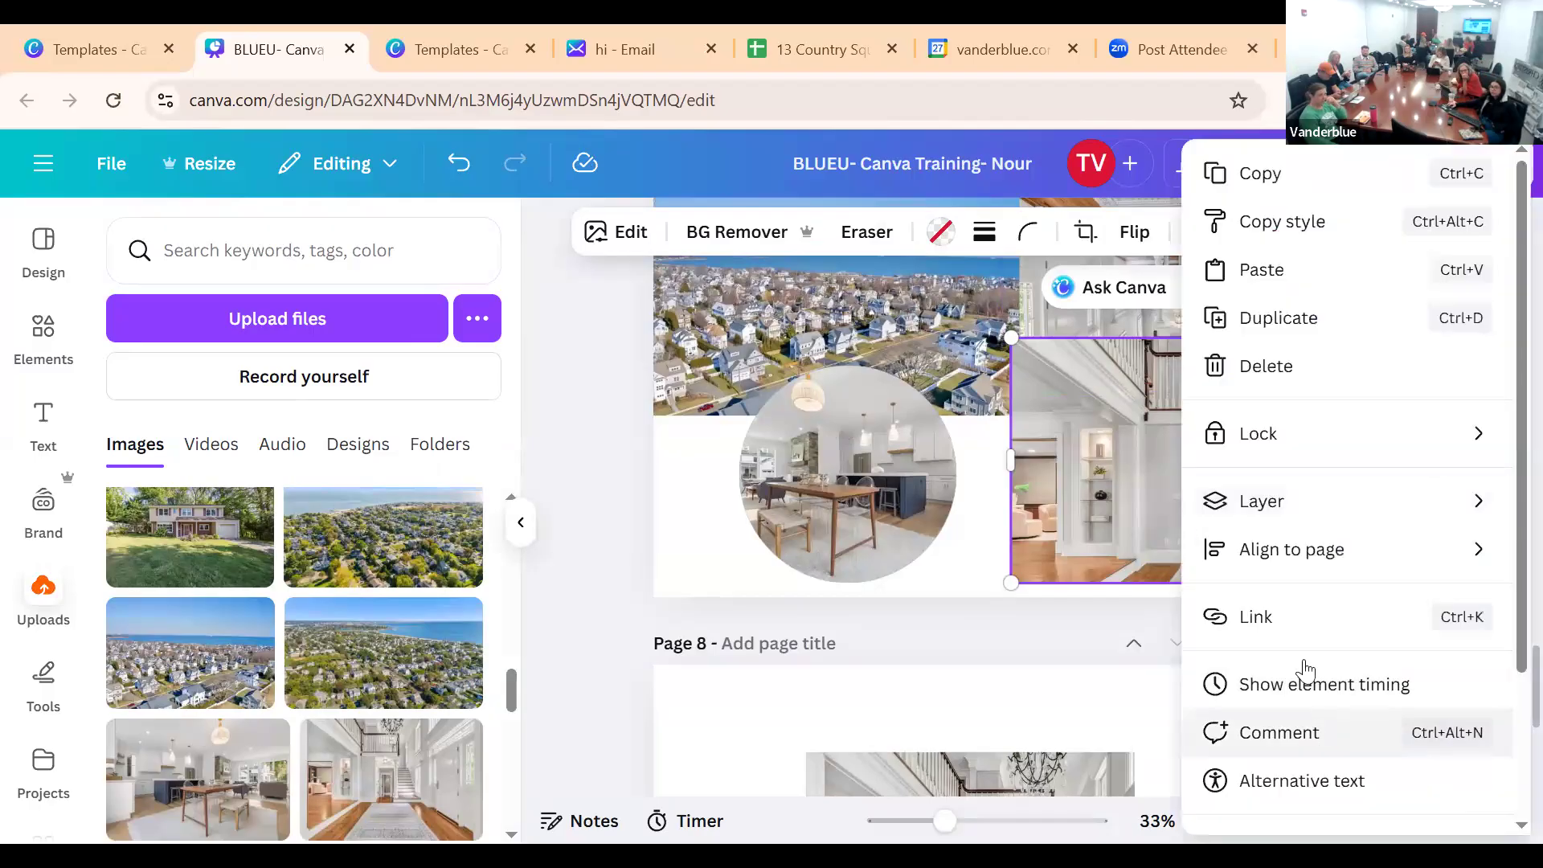
scroll(1326, 610, "down", 3)
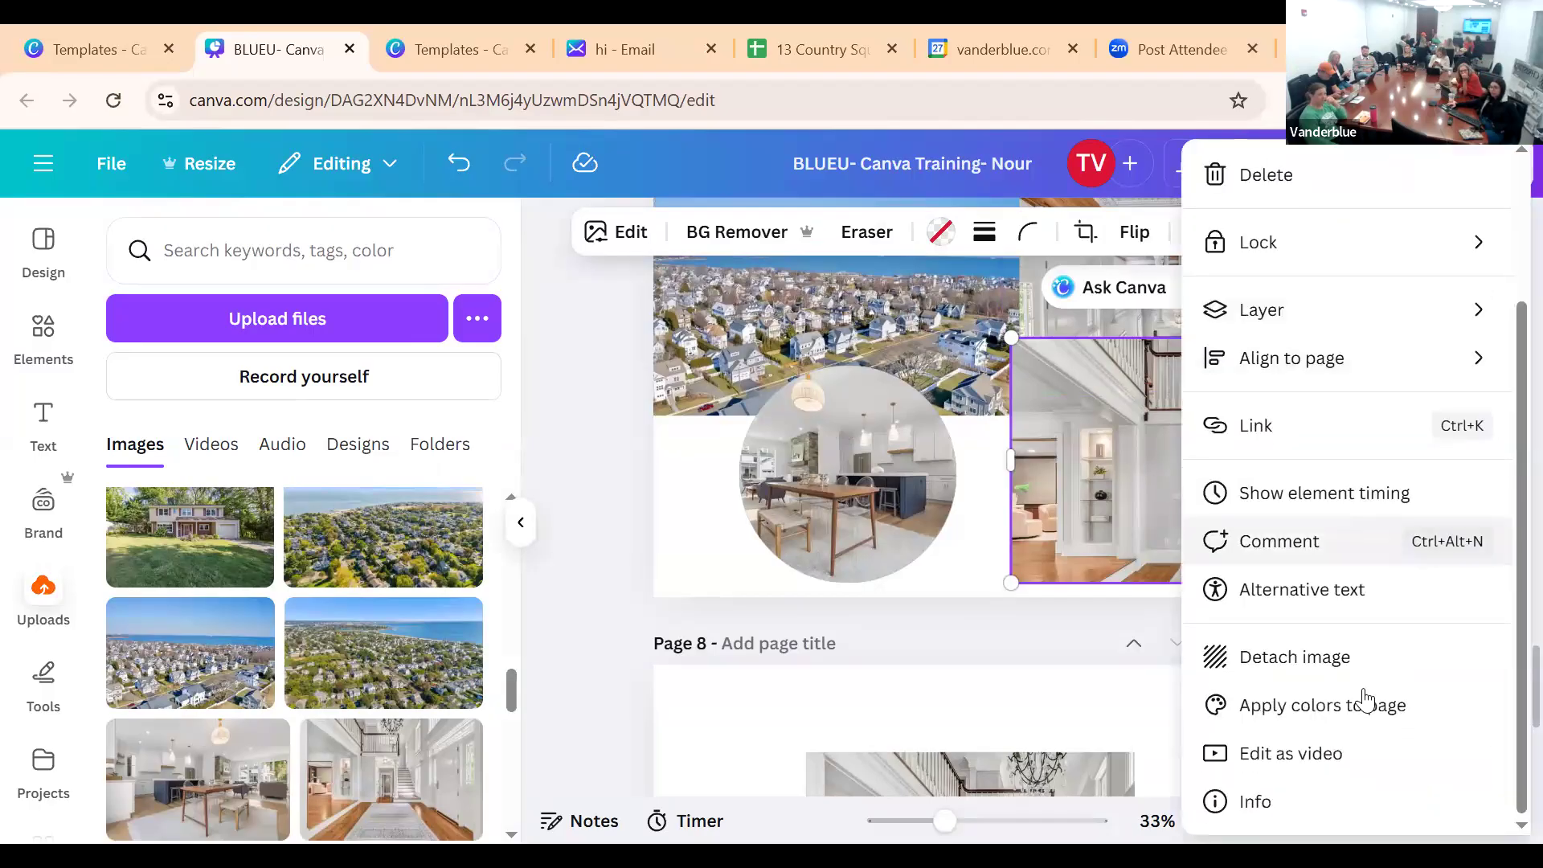
left_click(1331, 660)
left_click(1400, 464)
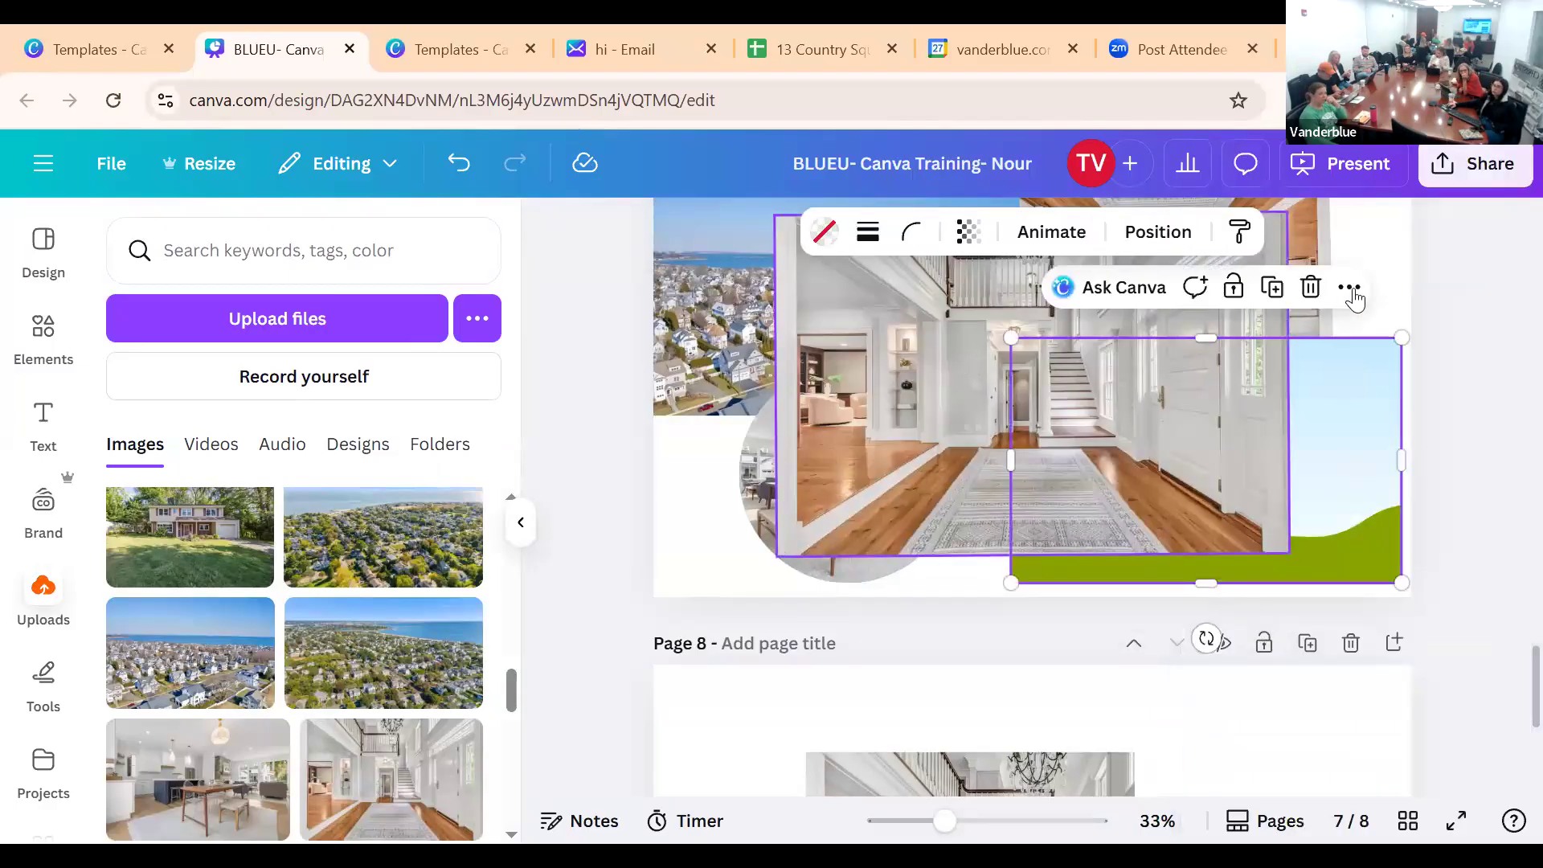
left_click(1311, 287)
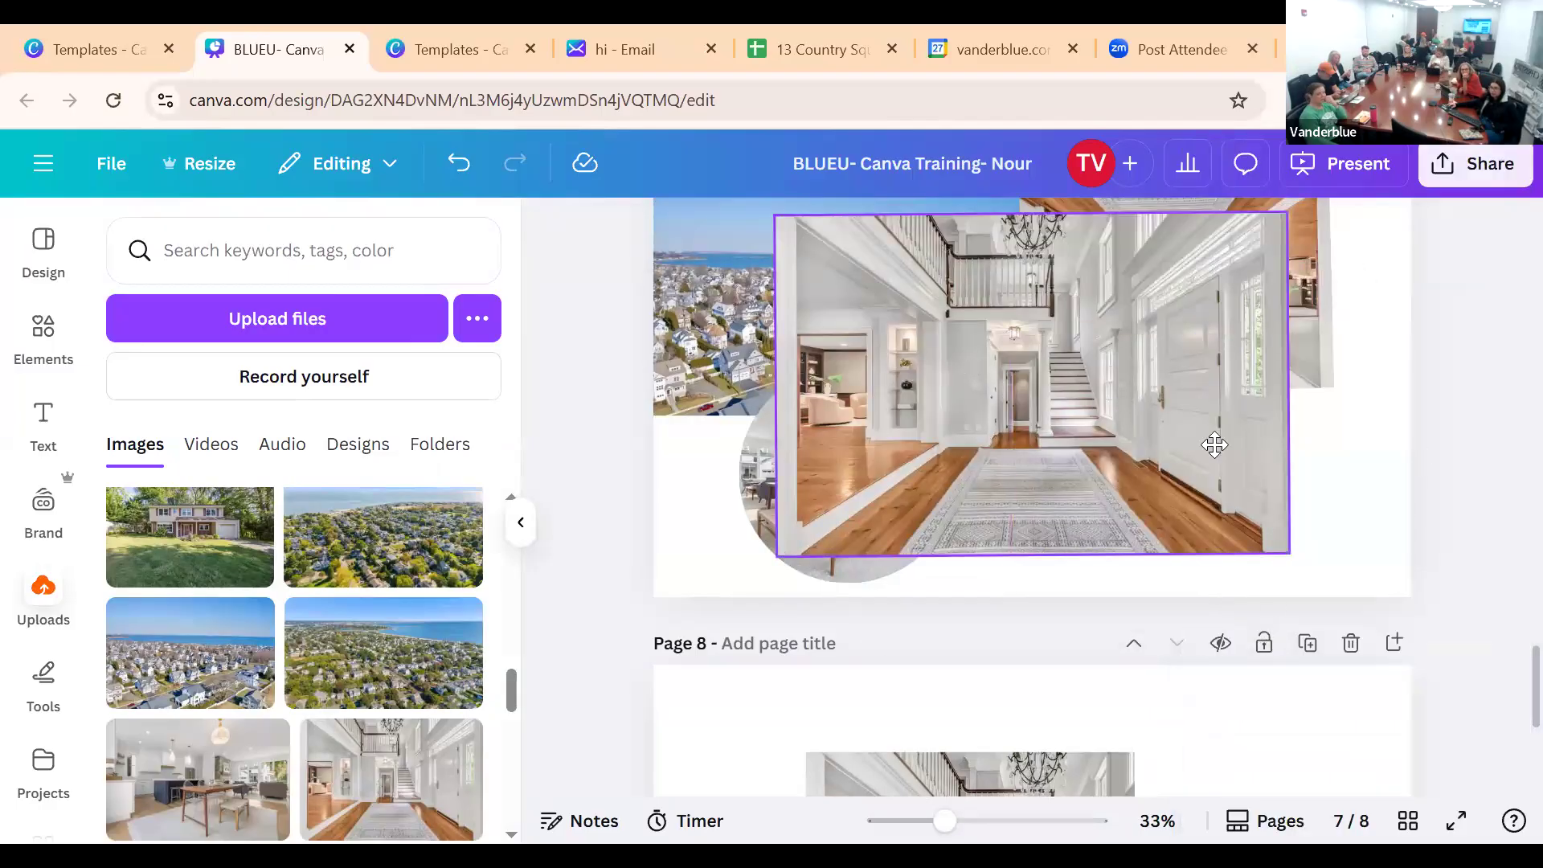
Move the detached foyer photo to page 7's lower-right area and crop its top and sides to a small rectangle
left_click_drag(1215, 445, 987, 391)
scroll(1069, 394, "down", 5)
scroll(1173, 406, "up", 6)
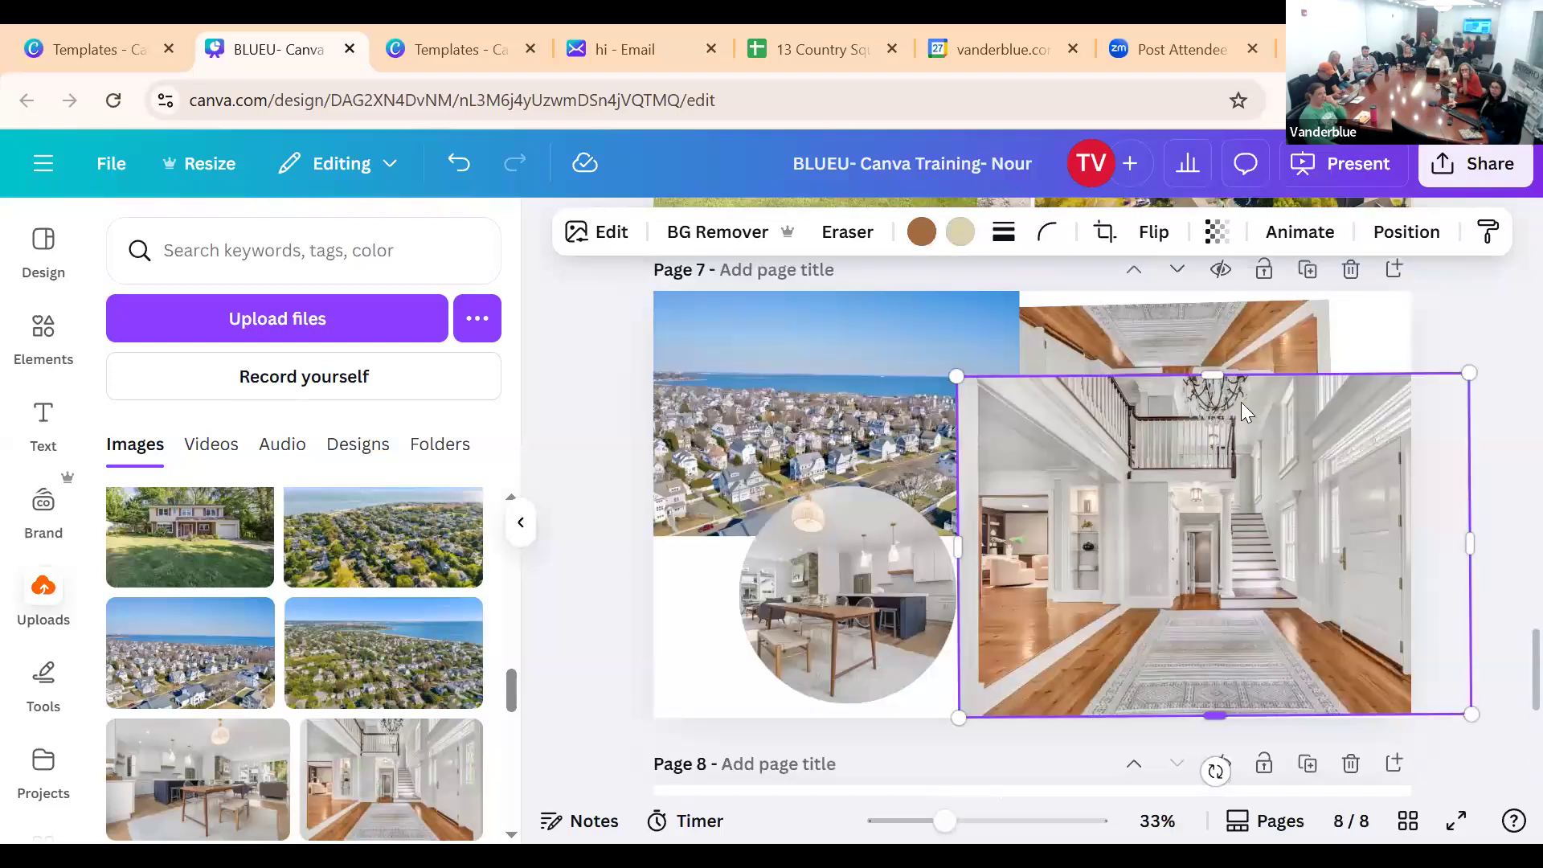
left_click_drag(1219, 491, 1218, 578)
left_click_drag(1035, 617, 1099, 622)
left_click_drag(1257, 623, 1197, 587)
left_click_drag(1411, 585, 1220, 595)
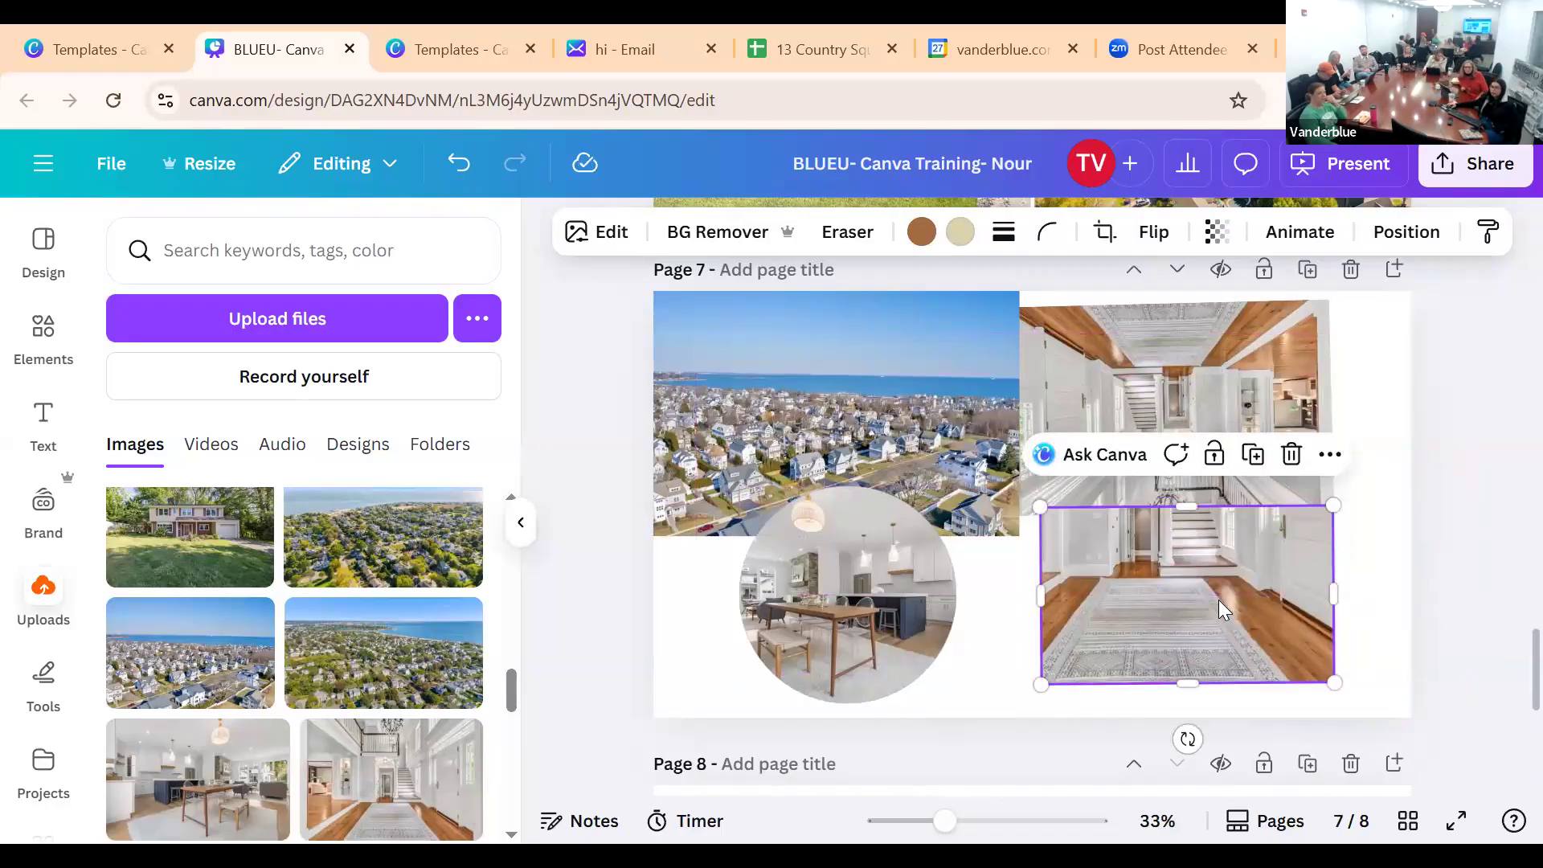
Shrink the foyer image inside its crop to reveal the sitting room and railing, and move the photo slightly down
double_click(1209, 594)
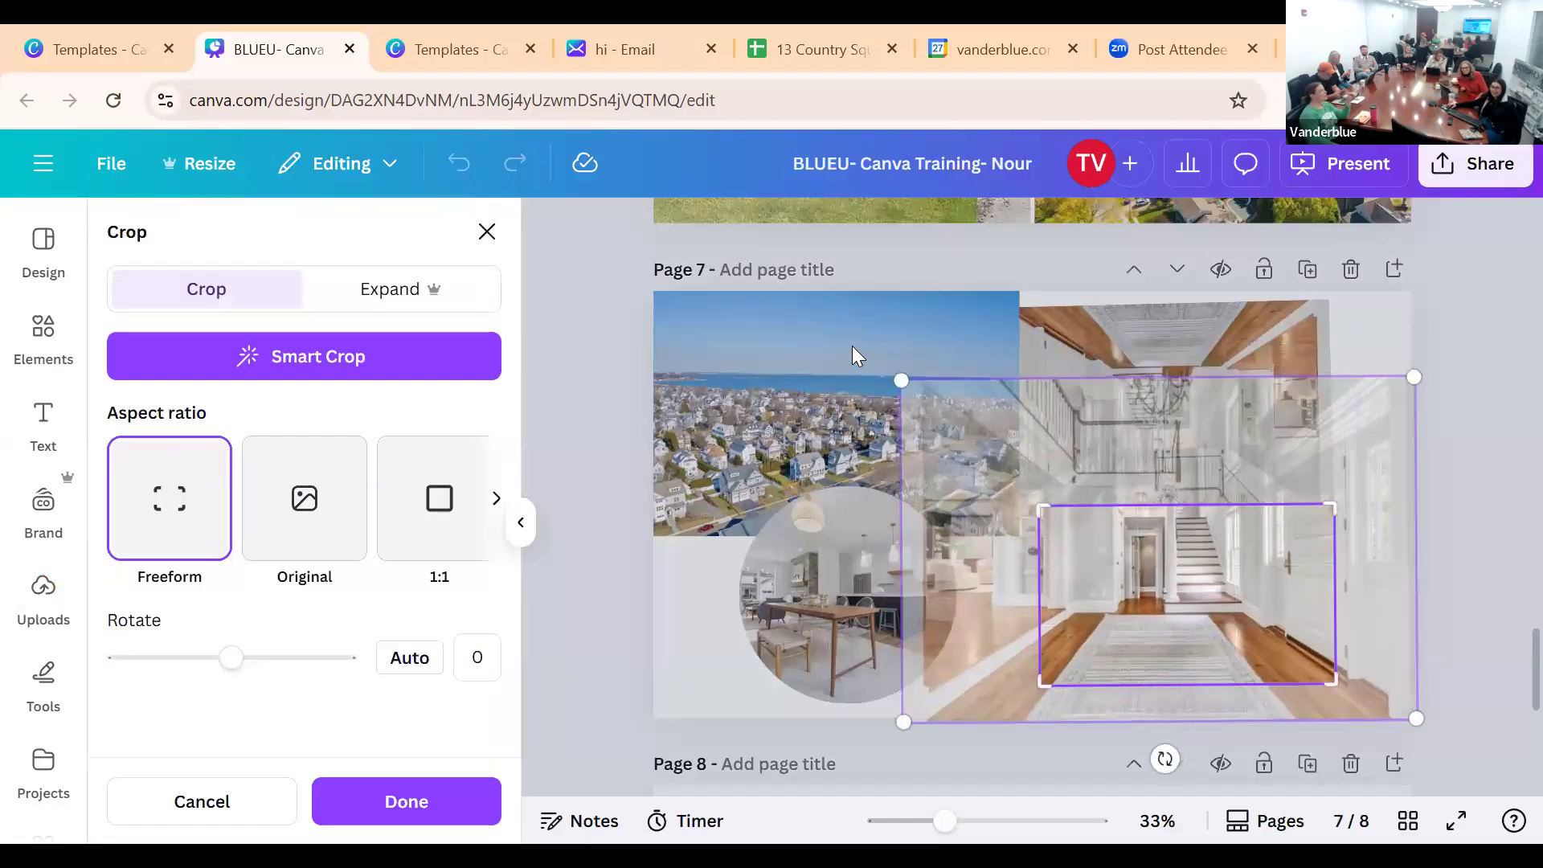
left_click_drag(902, 376, 1061, 554)
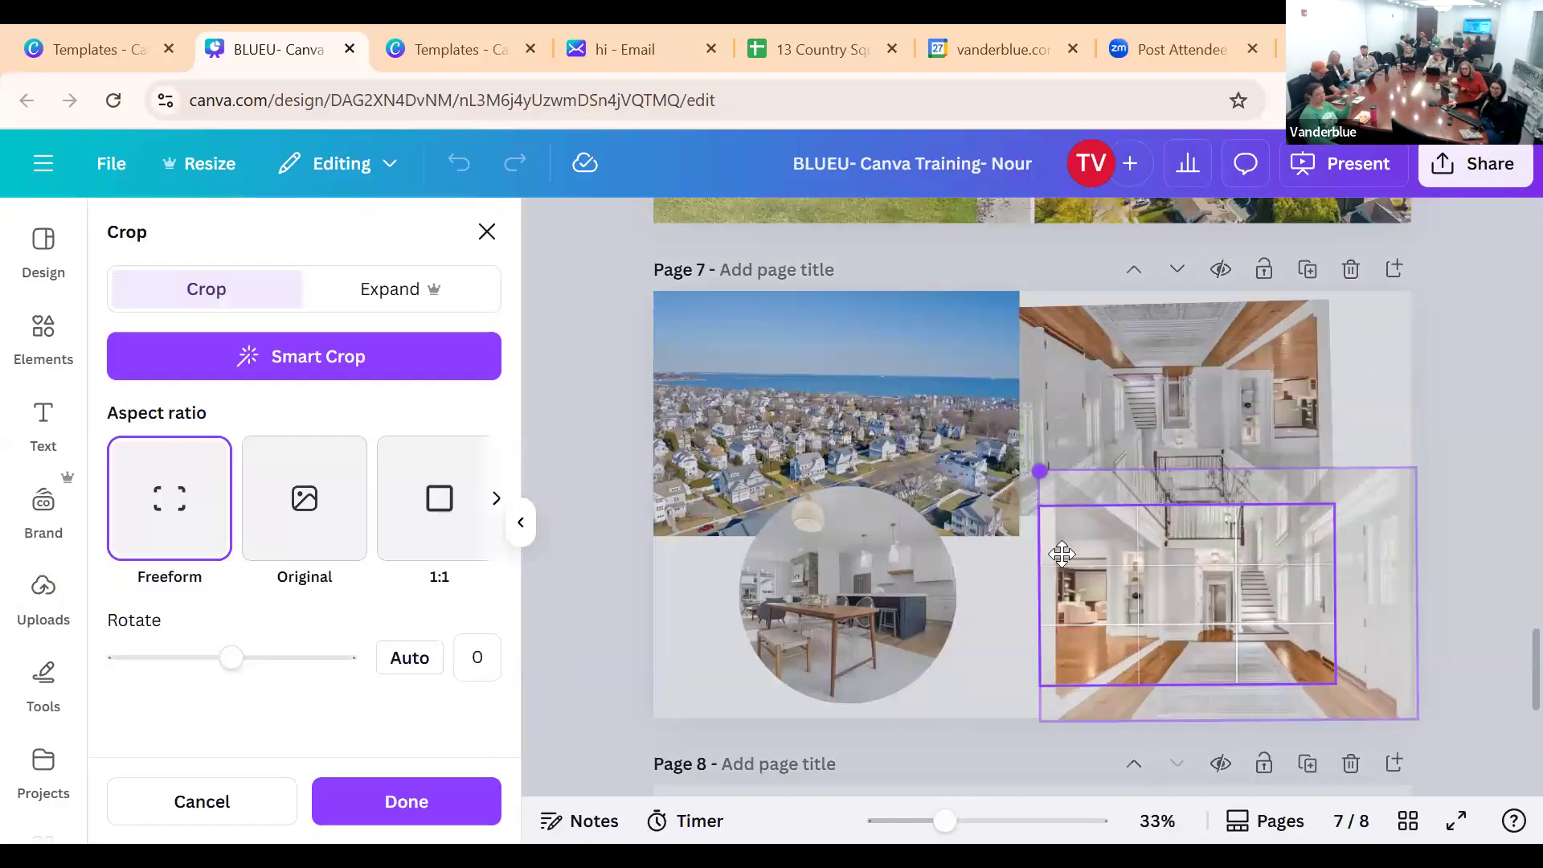
left_click(1395, 412)
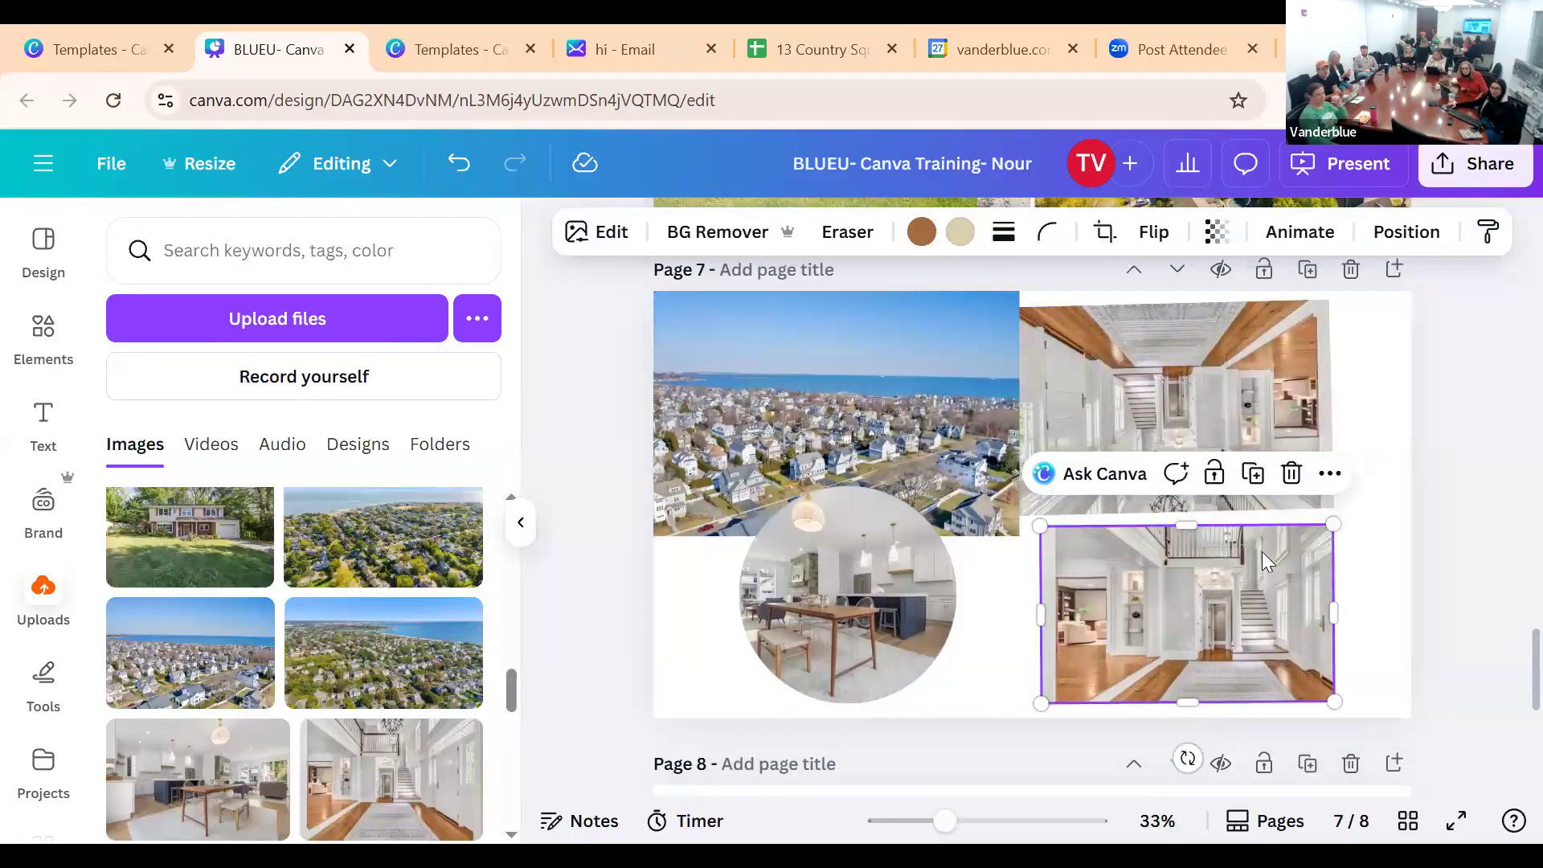
Unlock the two-photo grid with the white house and aerial view on page 6
scroll(1300, 585, "up", 5)
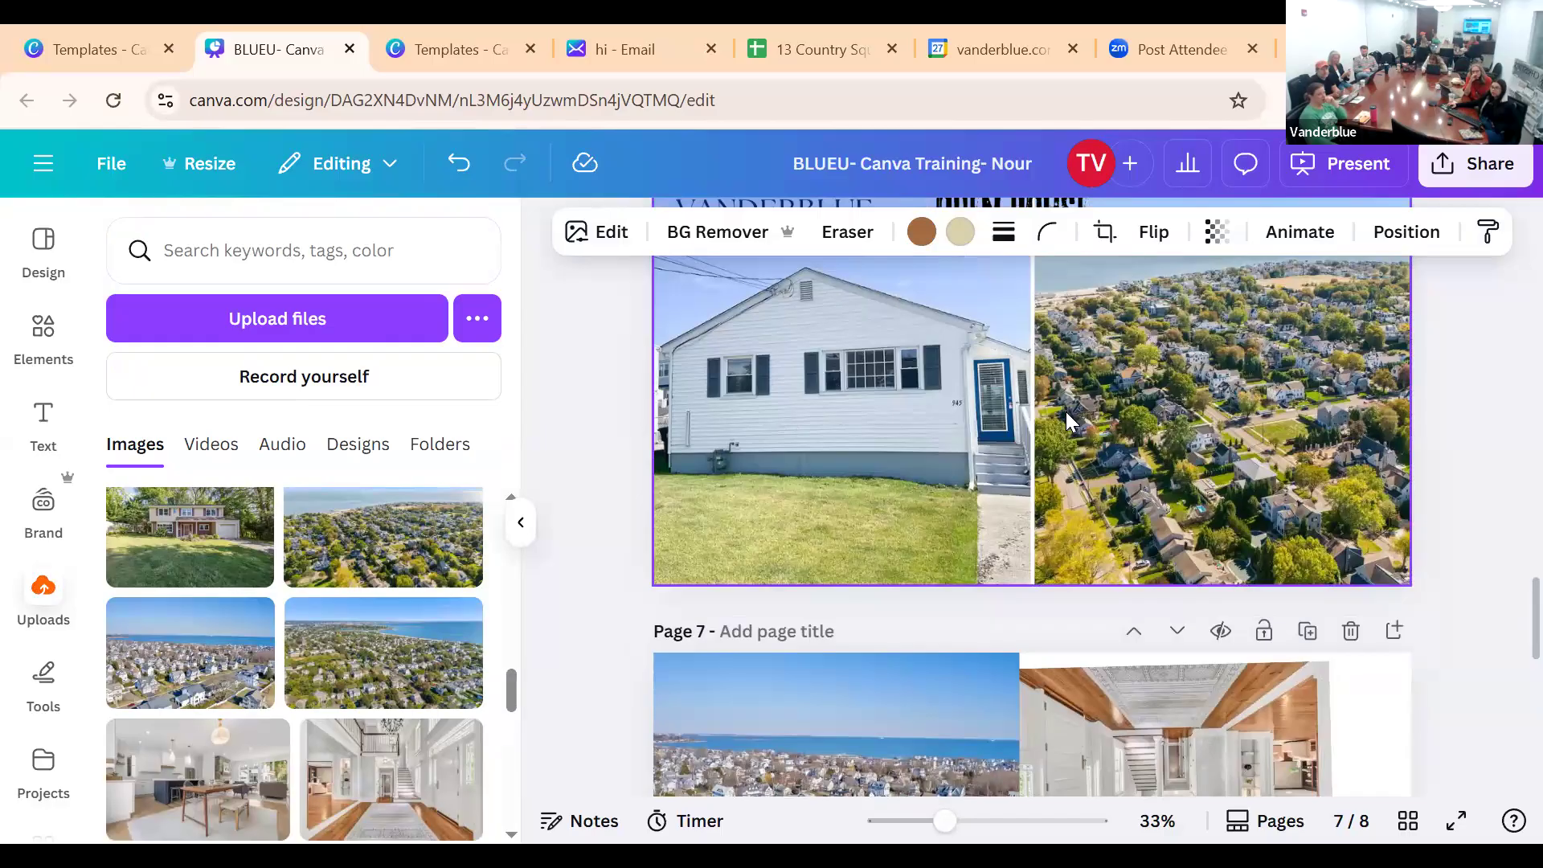
scroll(1065, 411, "up", 2)
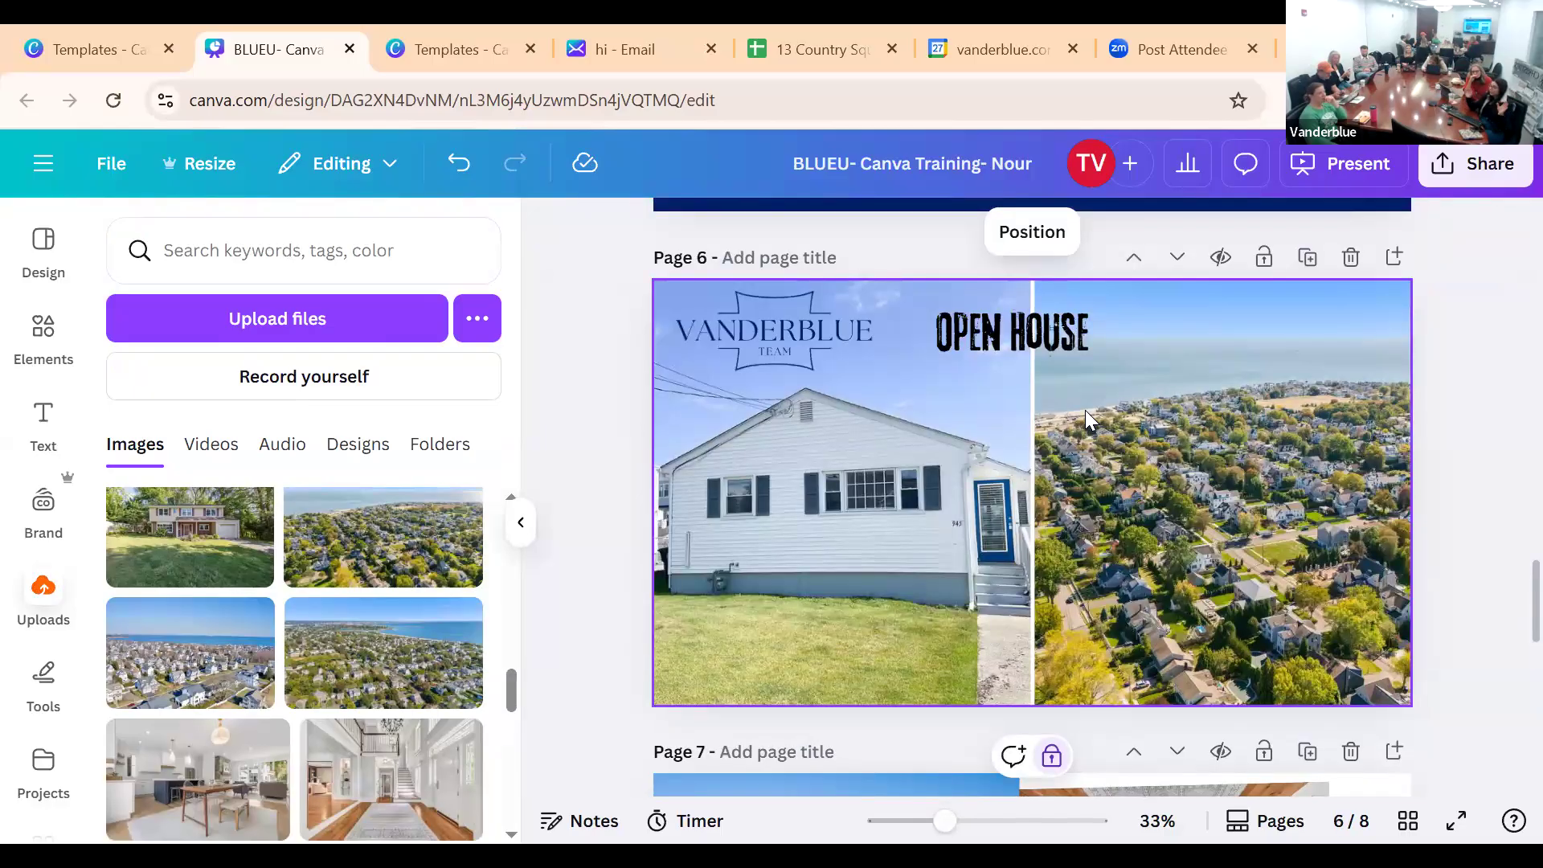
right_click(1079, 389)
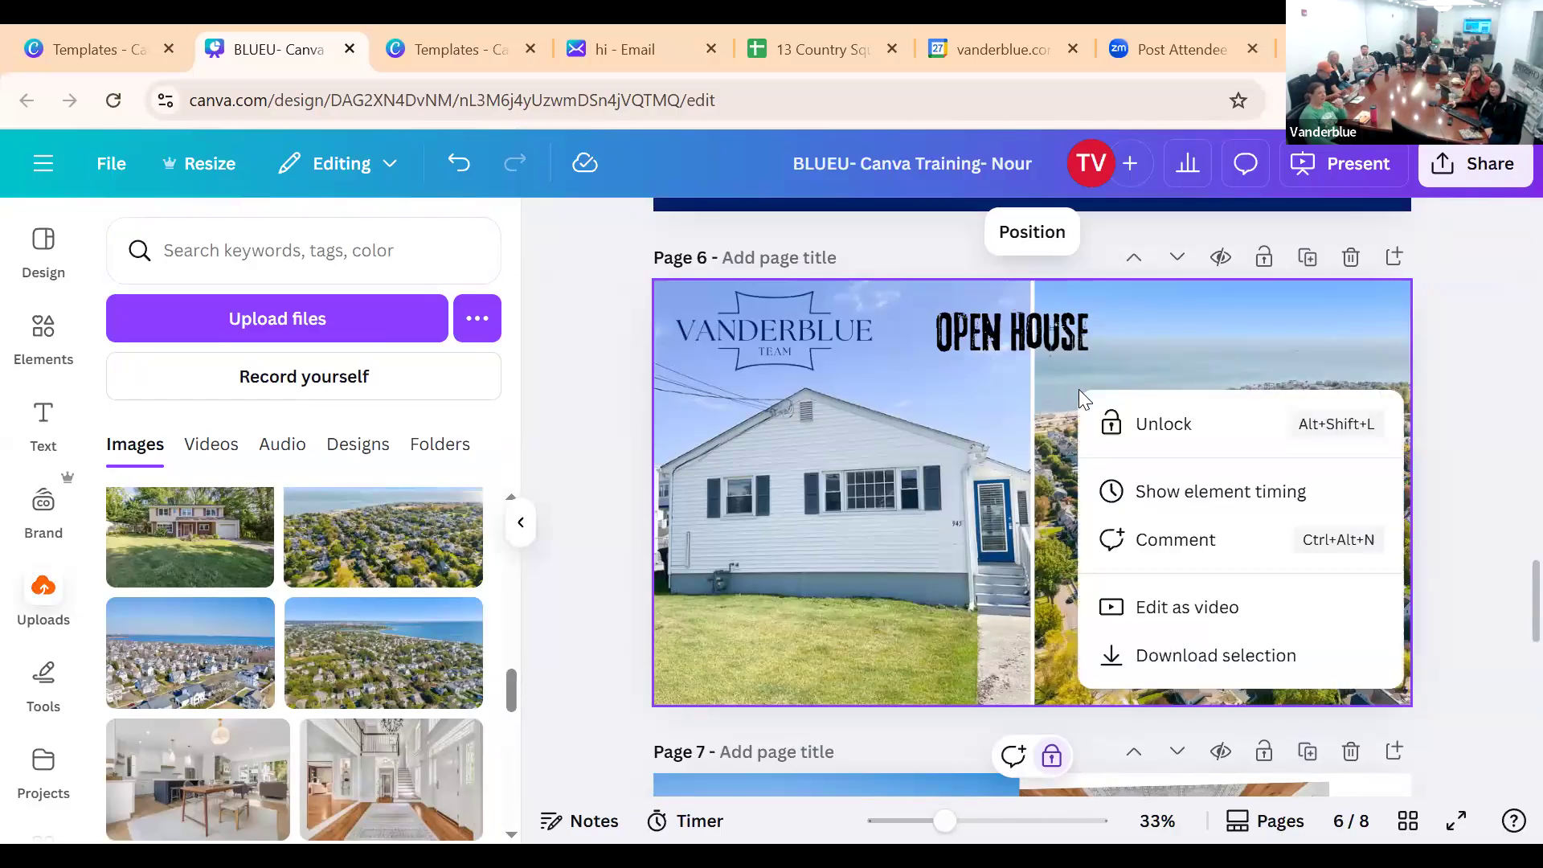
left_click(1136, 425)
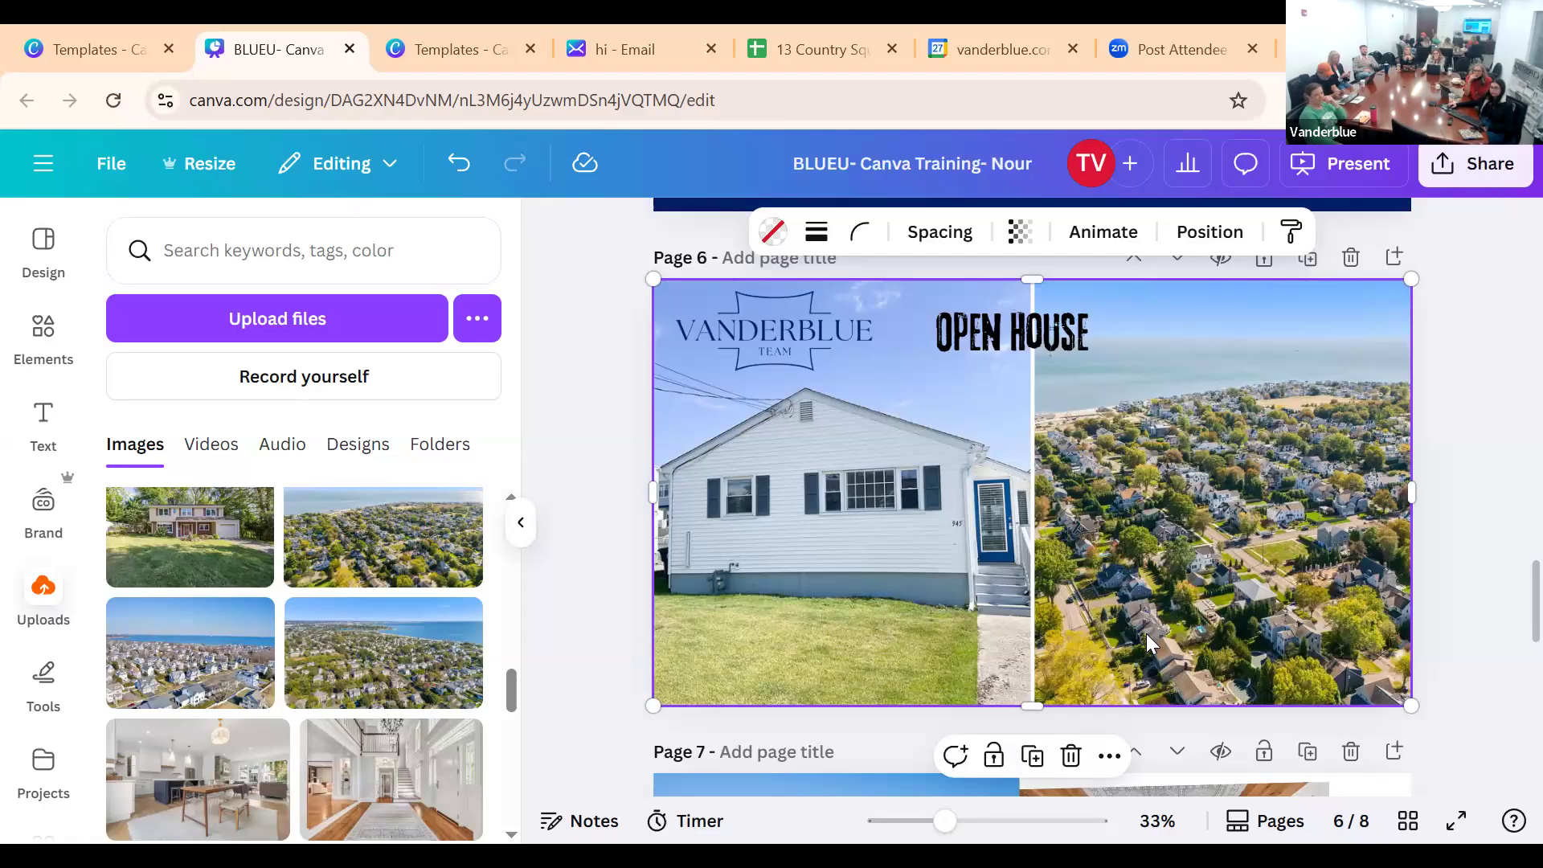
Delete the two-photo grid from page 6, and undo the deletion
left_click(1070, 758)
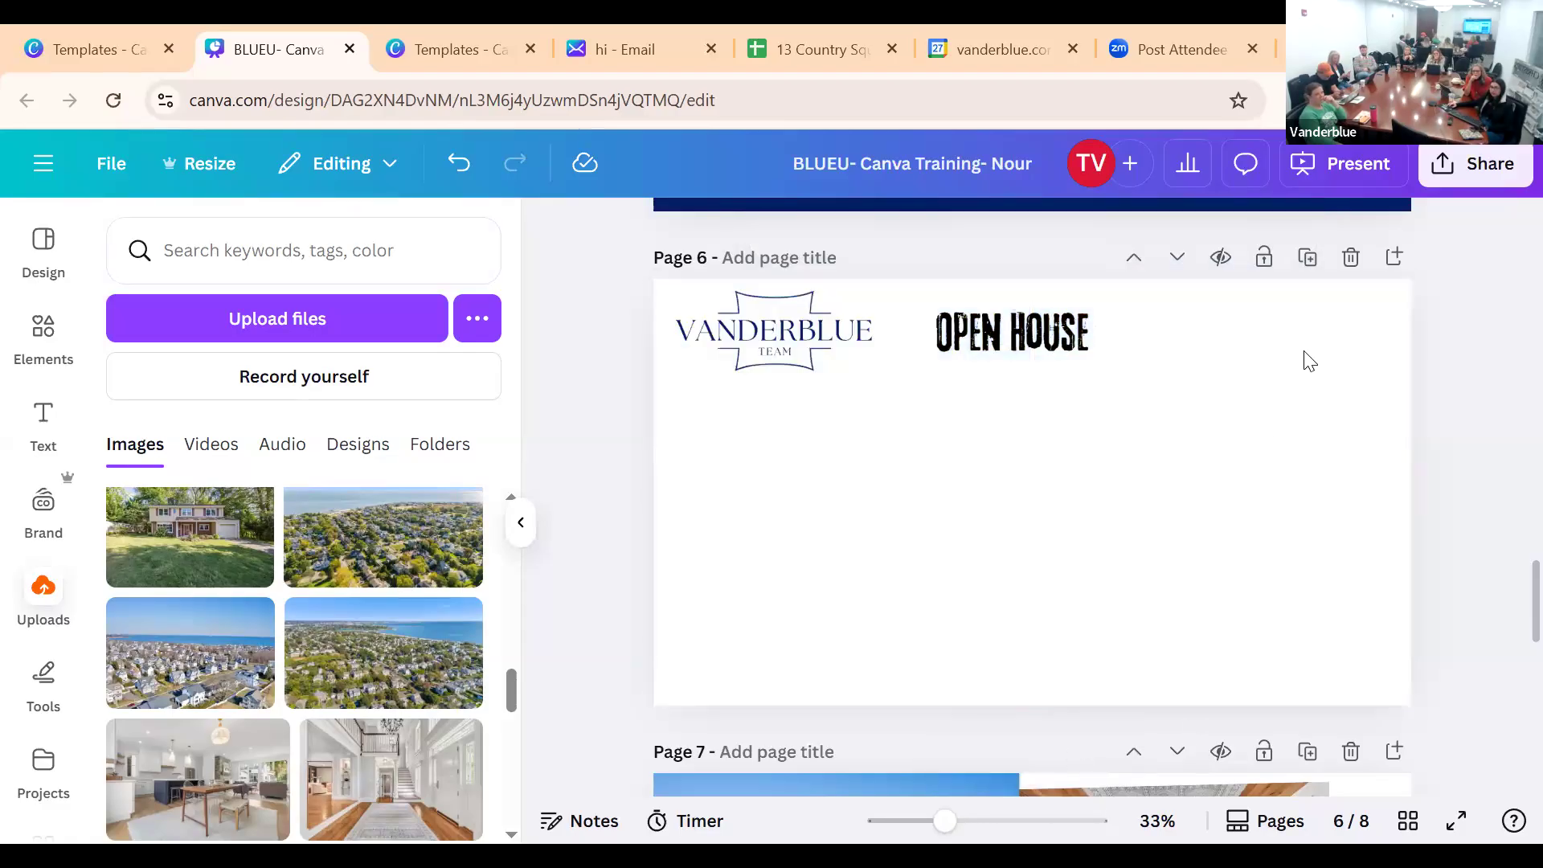
left_click(458, 164)
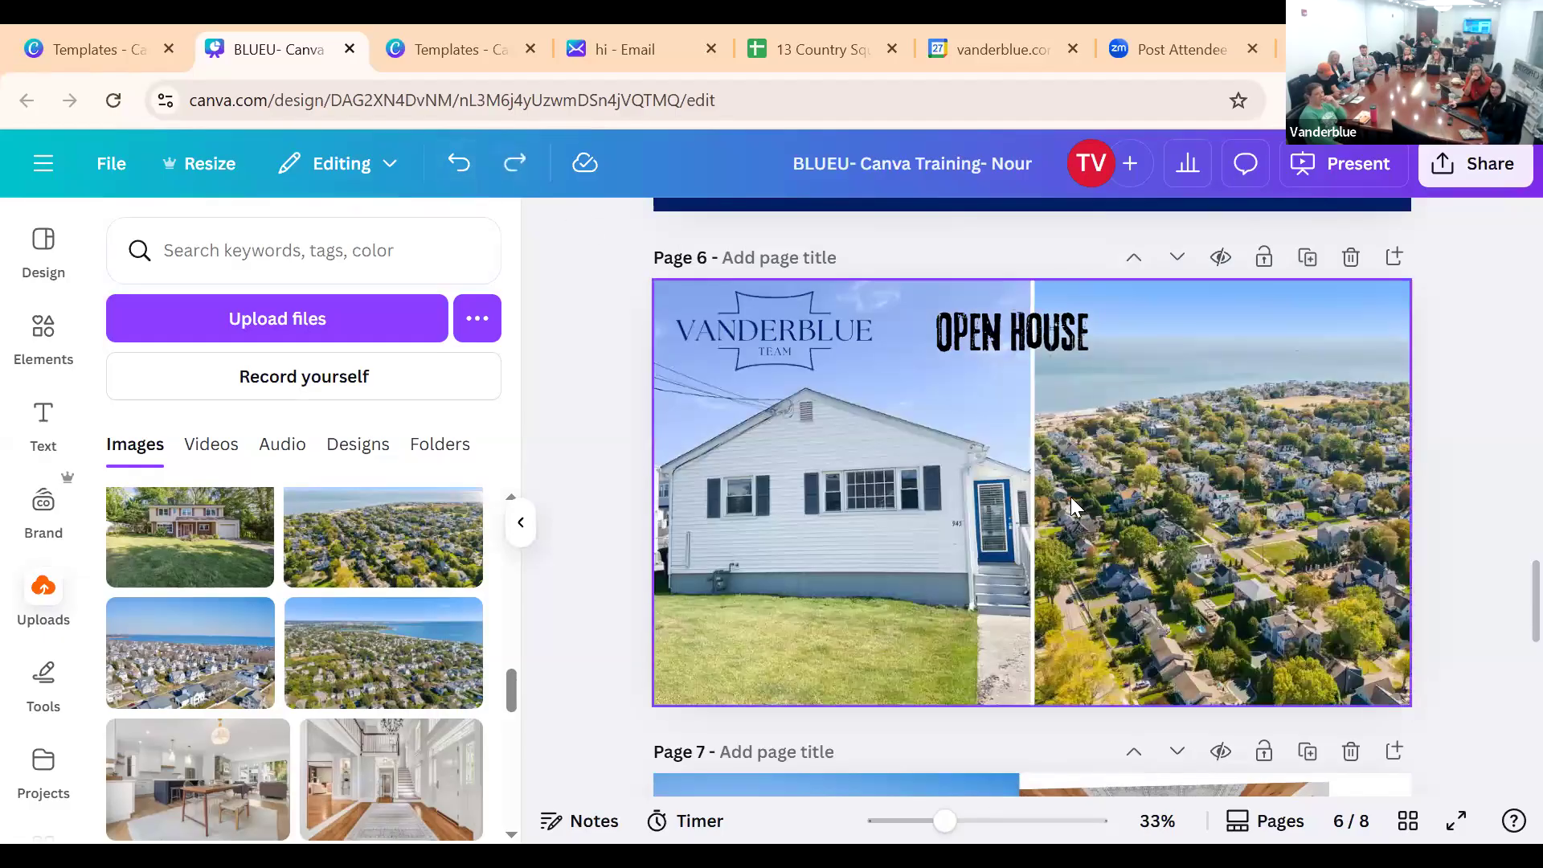
Delete the upper-left aerial photo together with its frame on page 7, and undo the deletion
scroll(1070, 505, "down", 5)
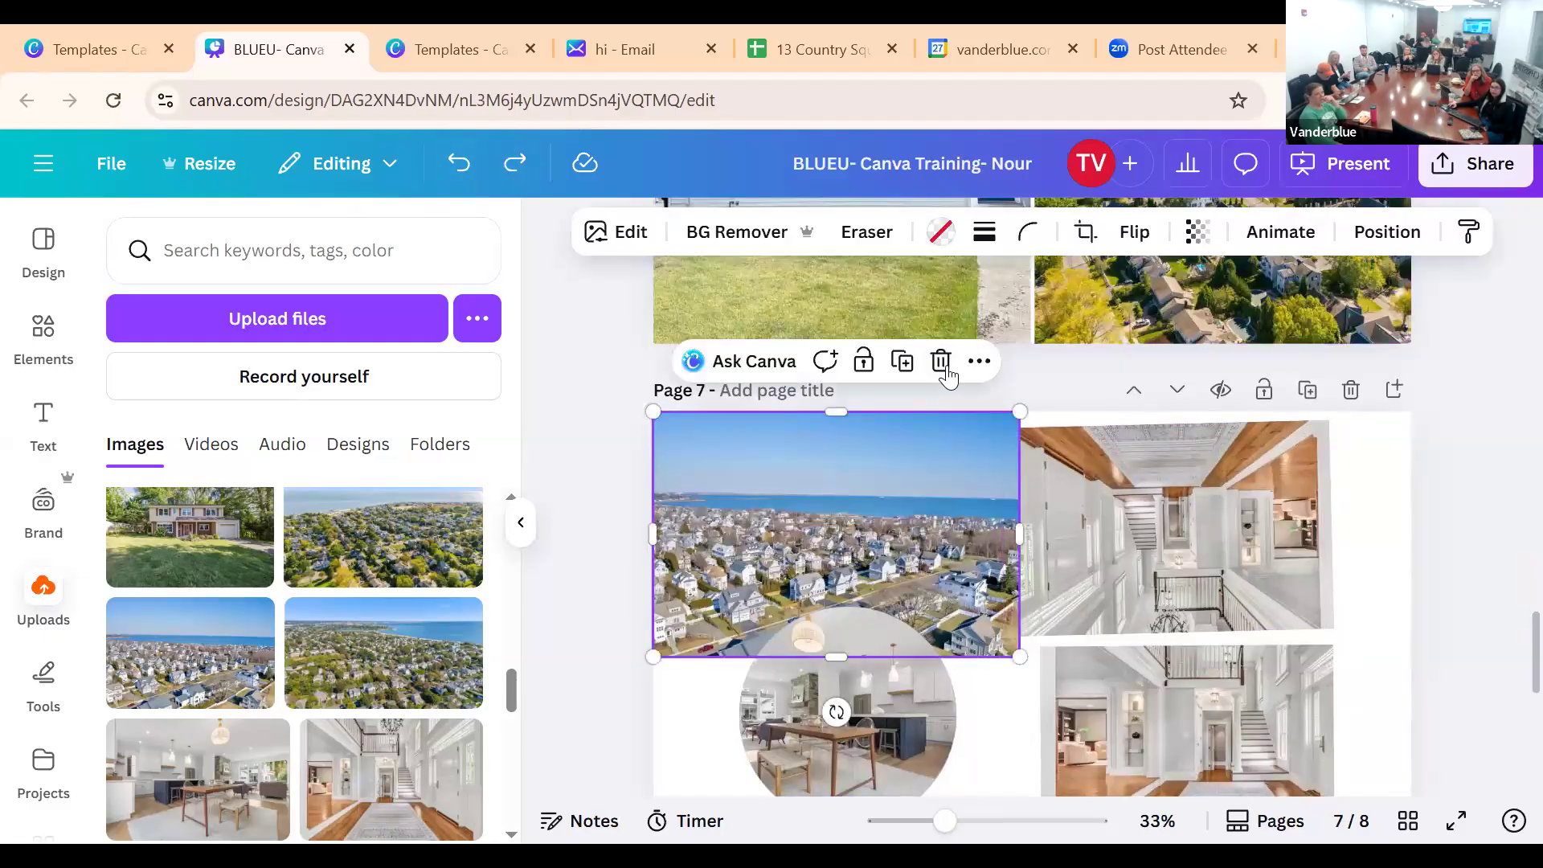
left_click(940, 361)
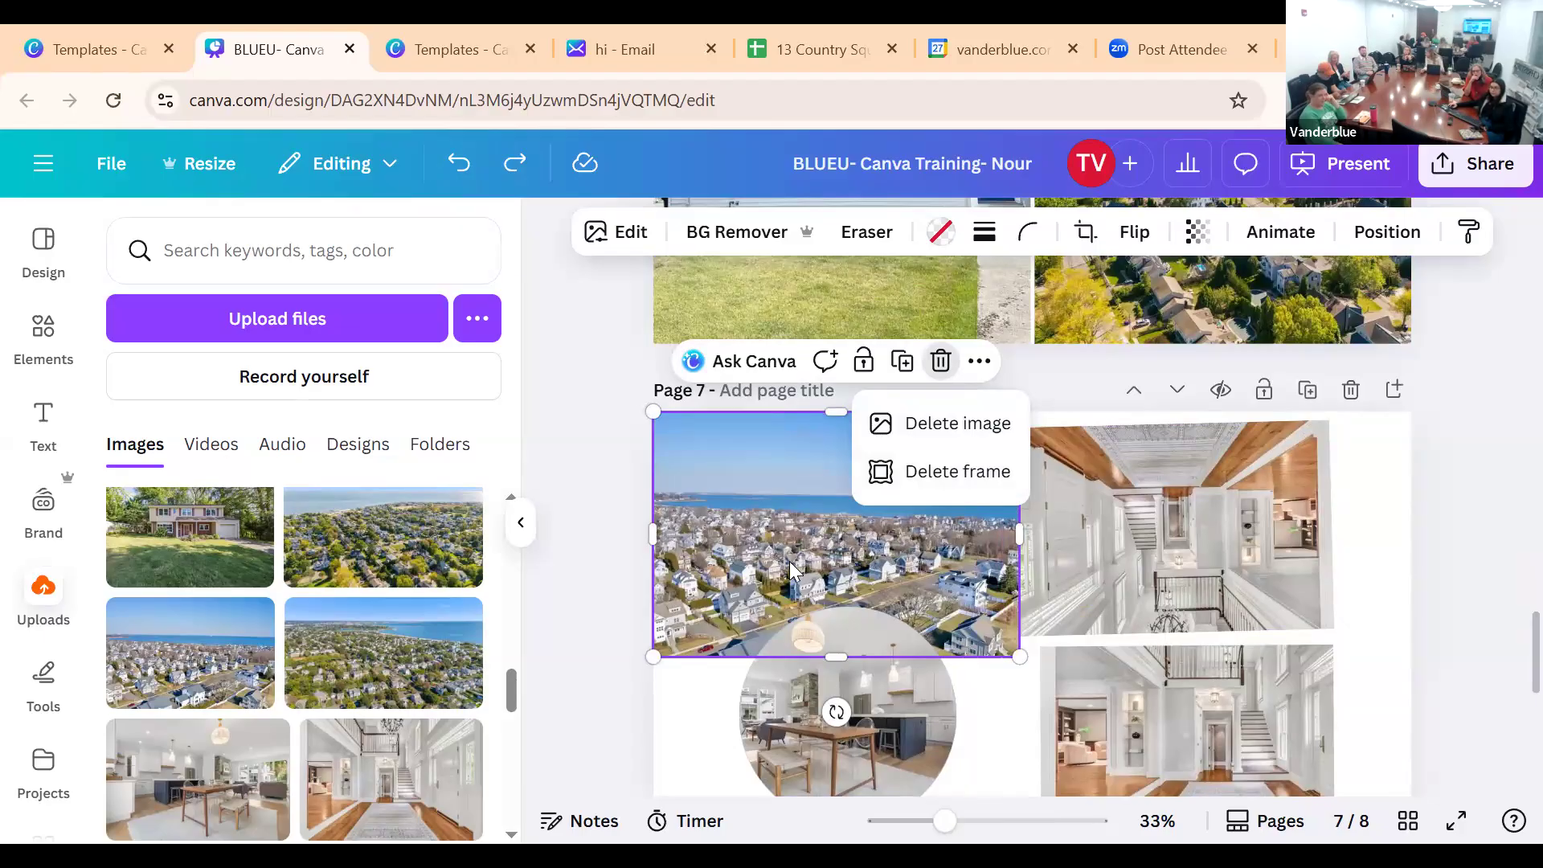
left_click(949, 473)
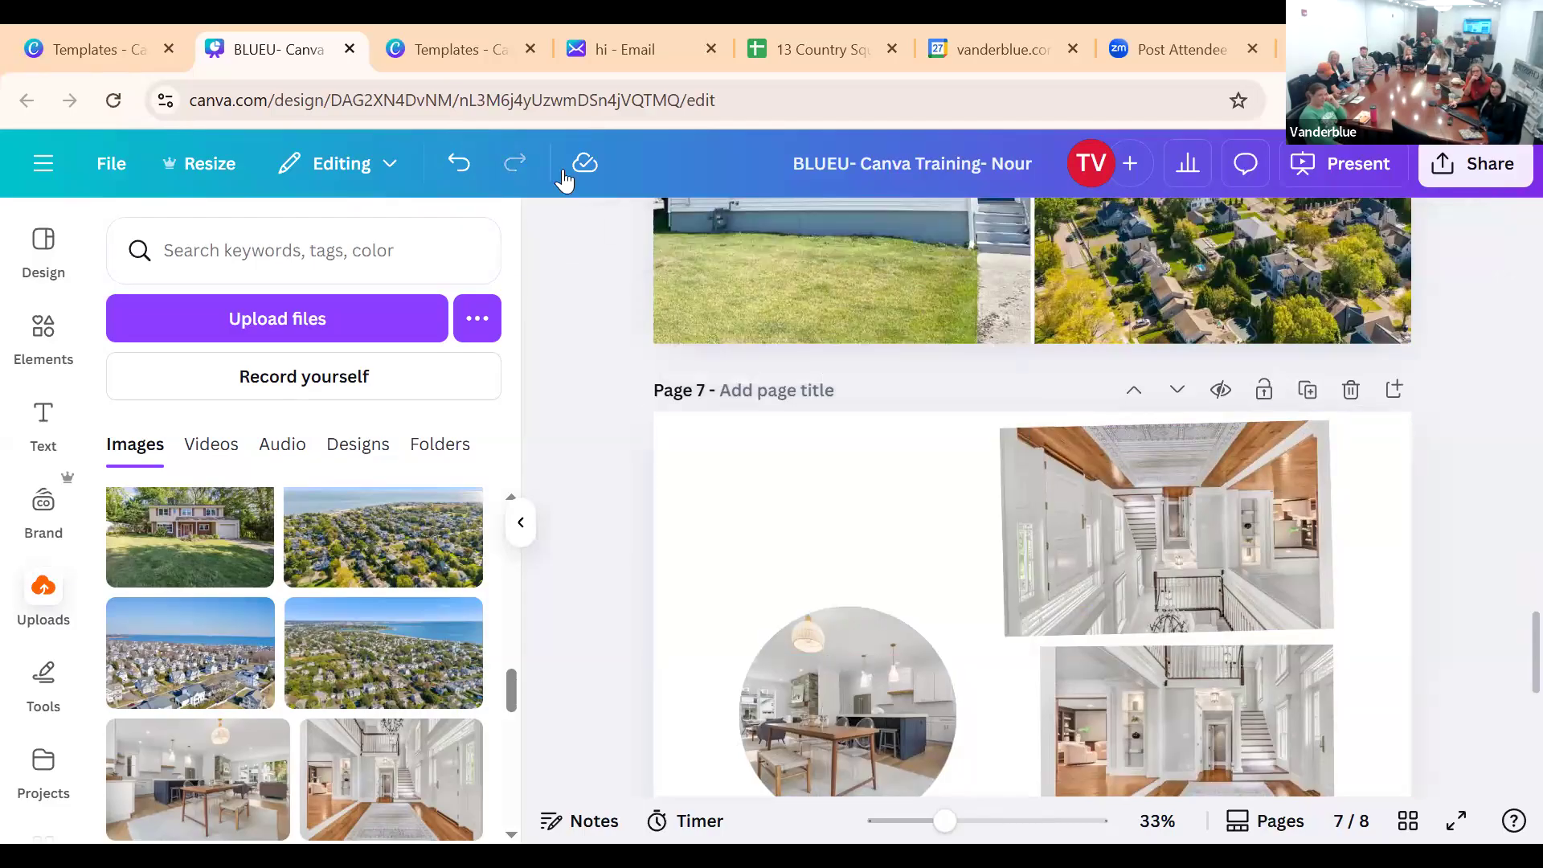
left_click(459, 166)
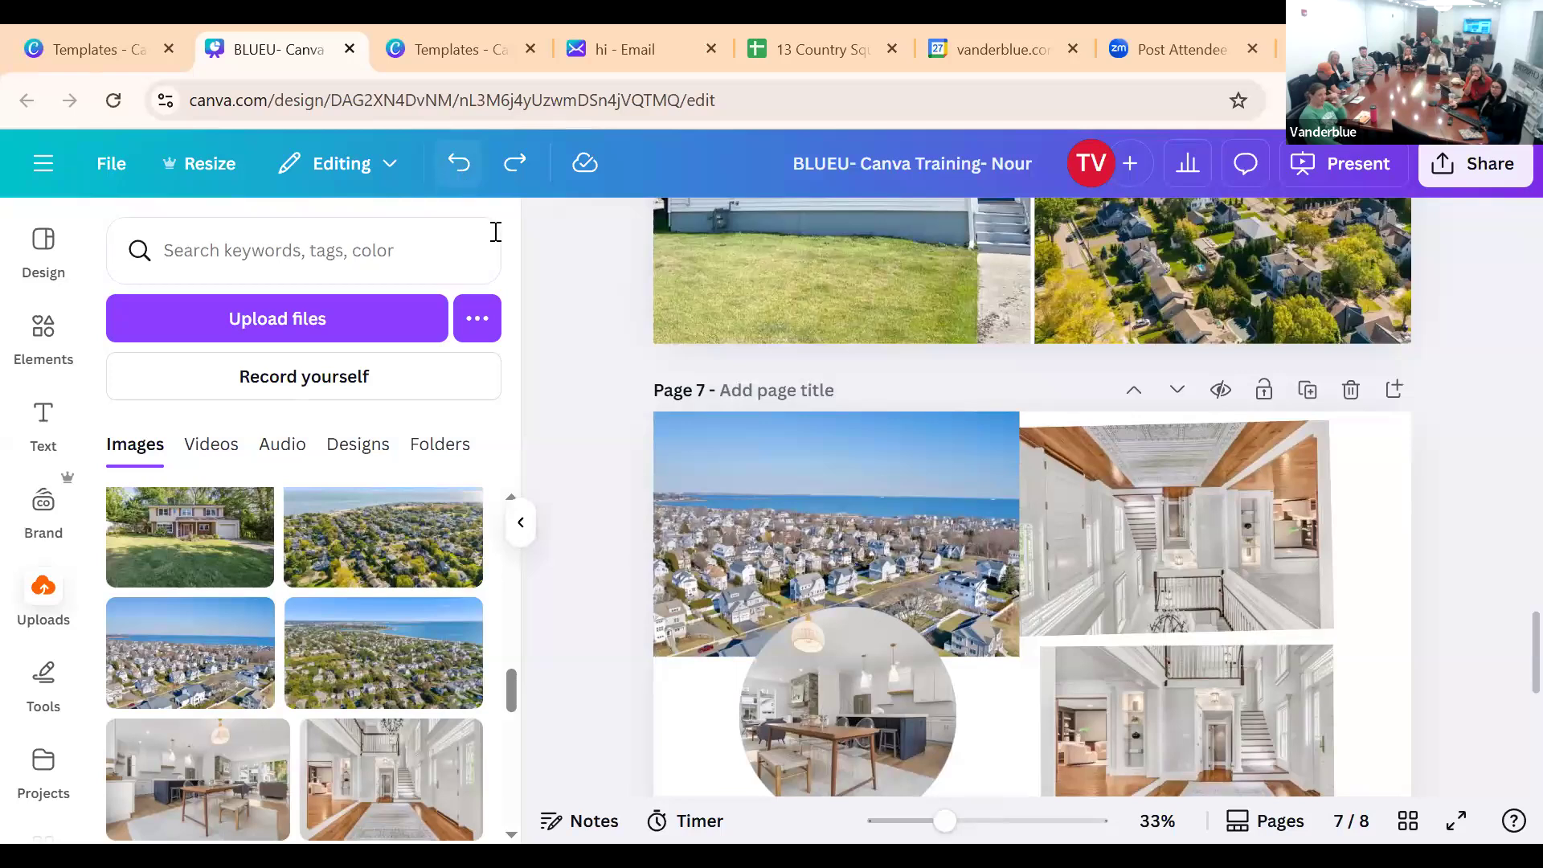
scroll(995, 391, "down", 4)
scroll(930, 402, "up", 4)
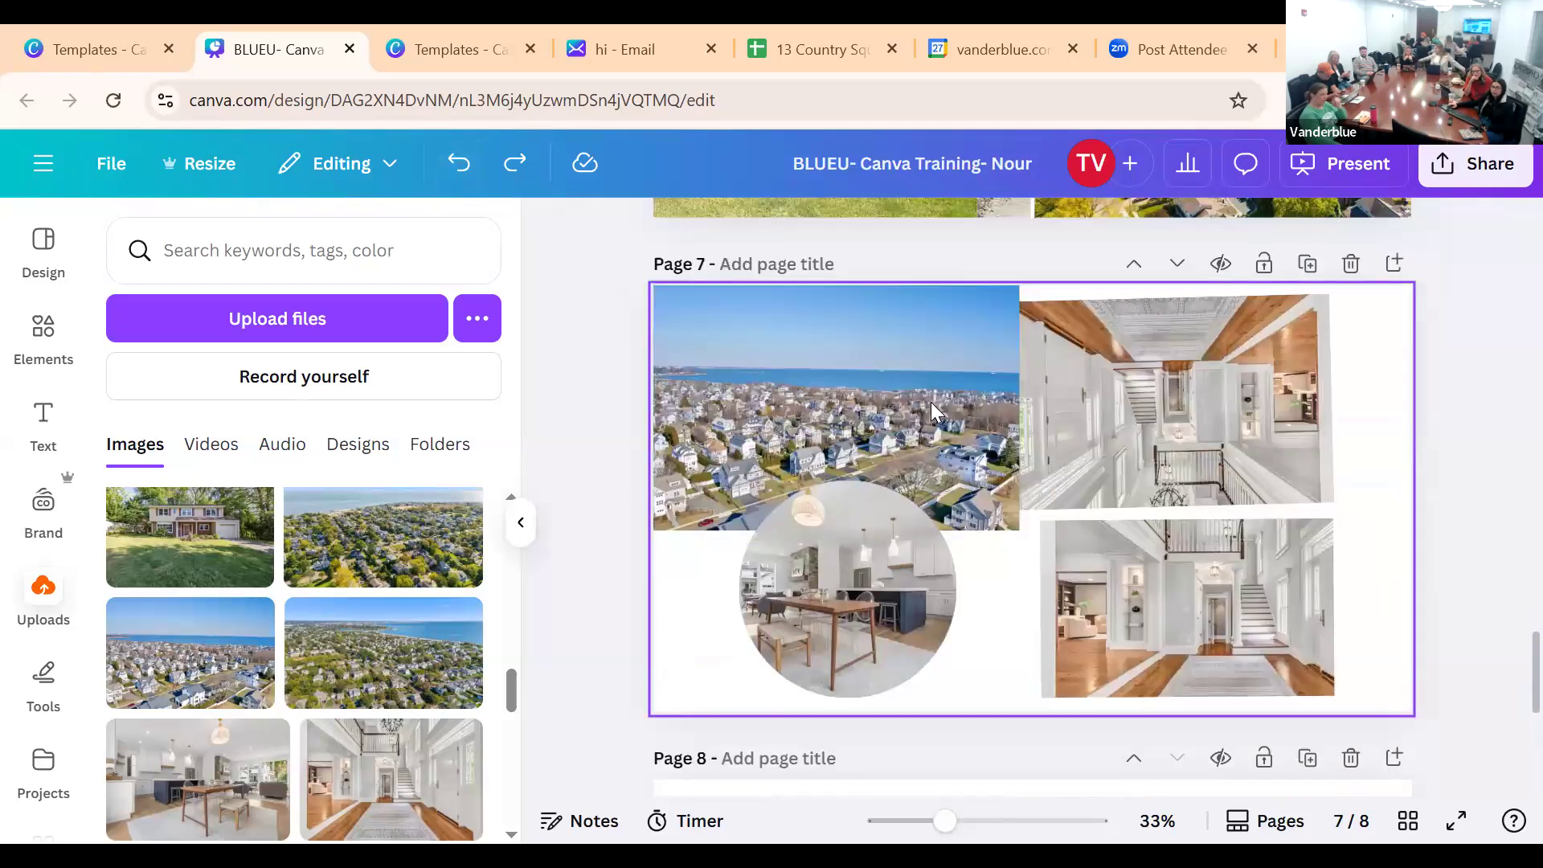
Delete the foyer photo from page 8 and add the aerial seaside neighborhood photo from the uploads in its place
left_click(870, 453)
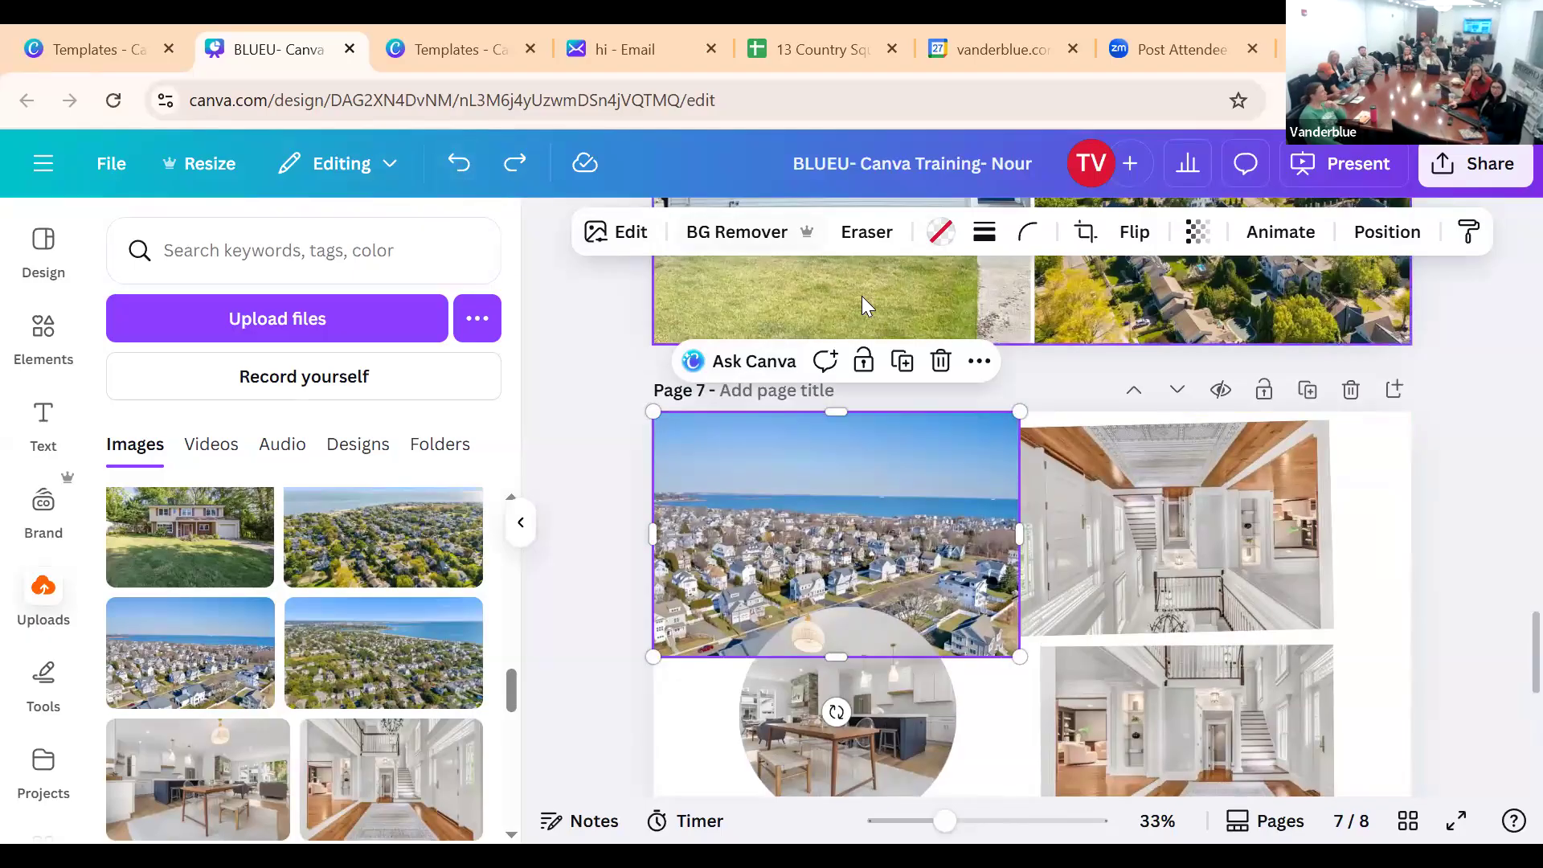
scroll(884, 305, "down", 5)
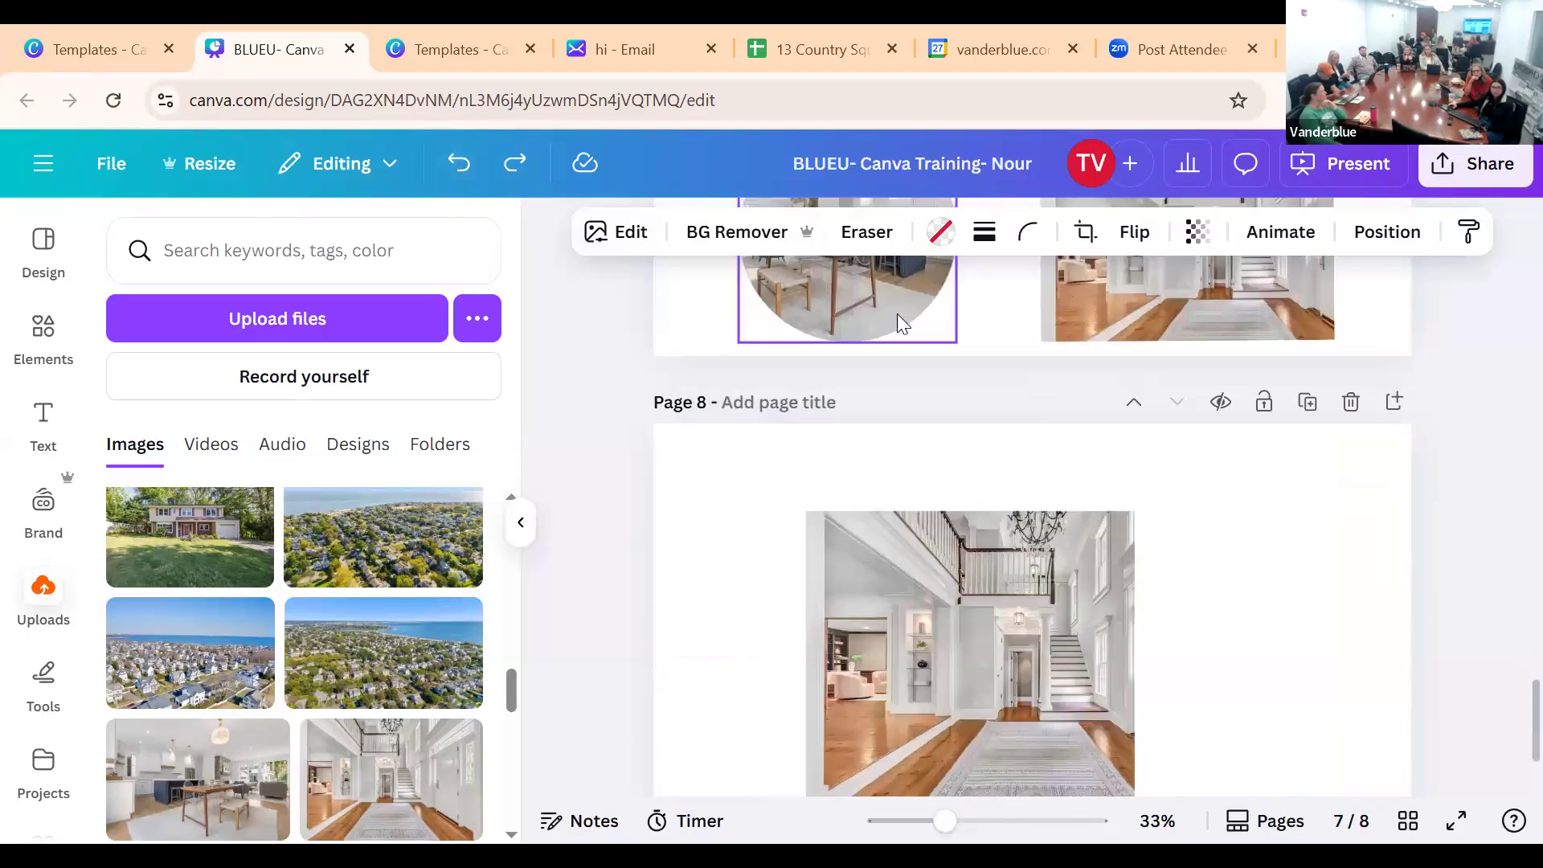
left_click(1008, 518)
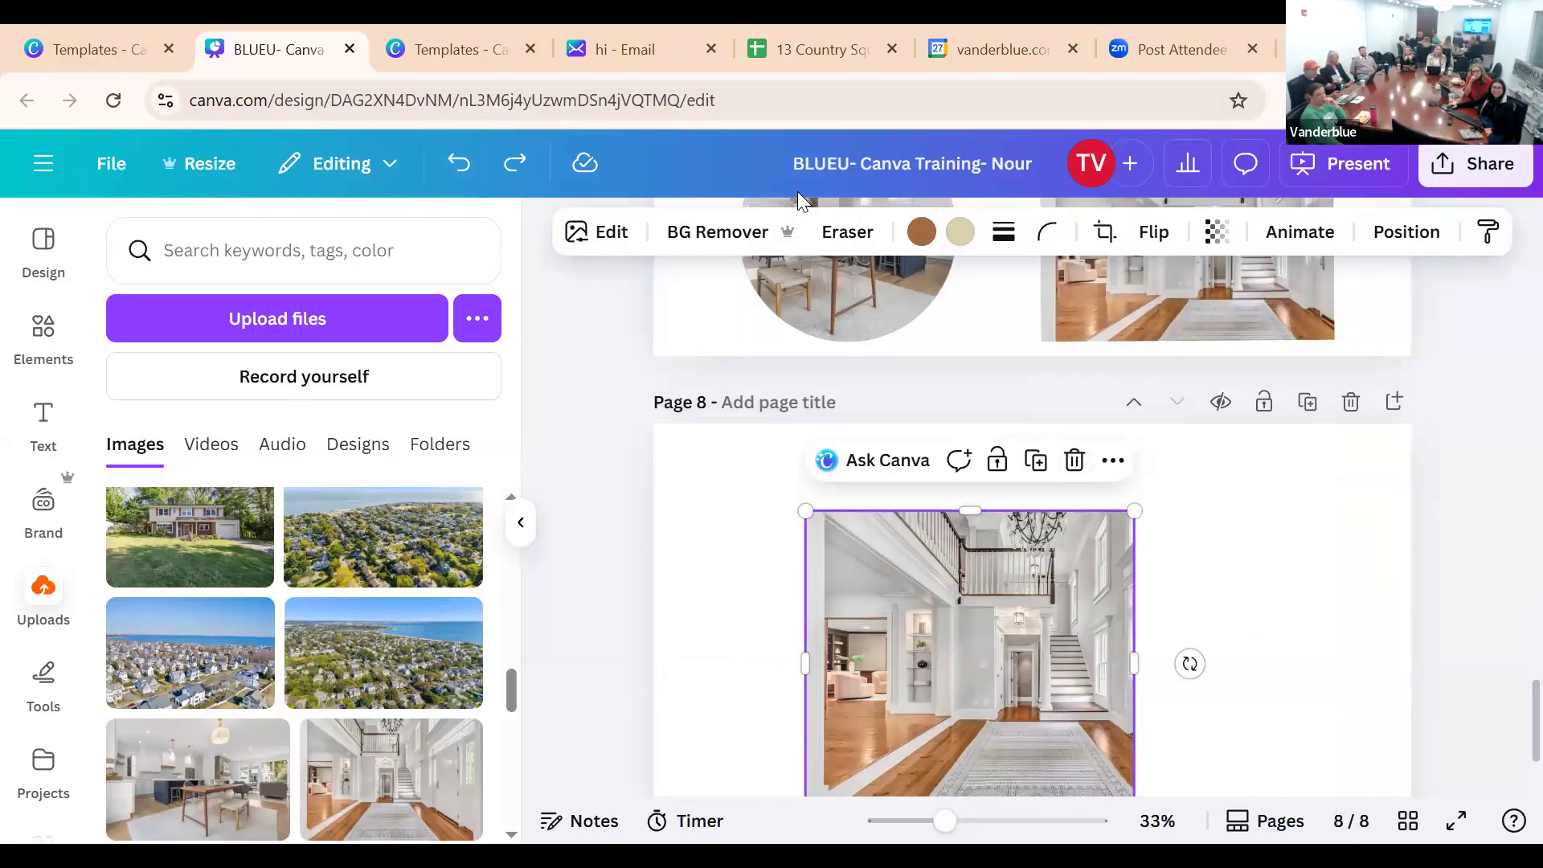
left_click(1075, 460)
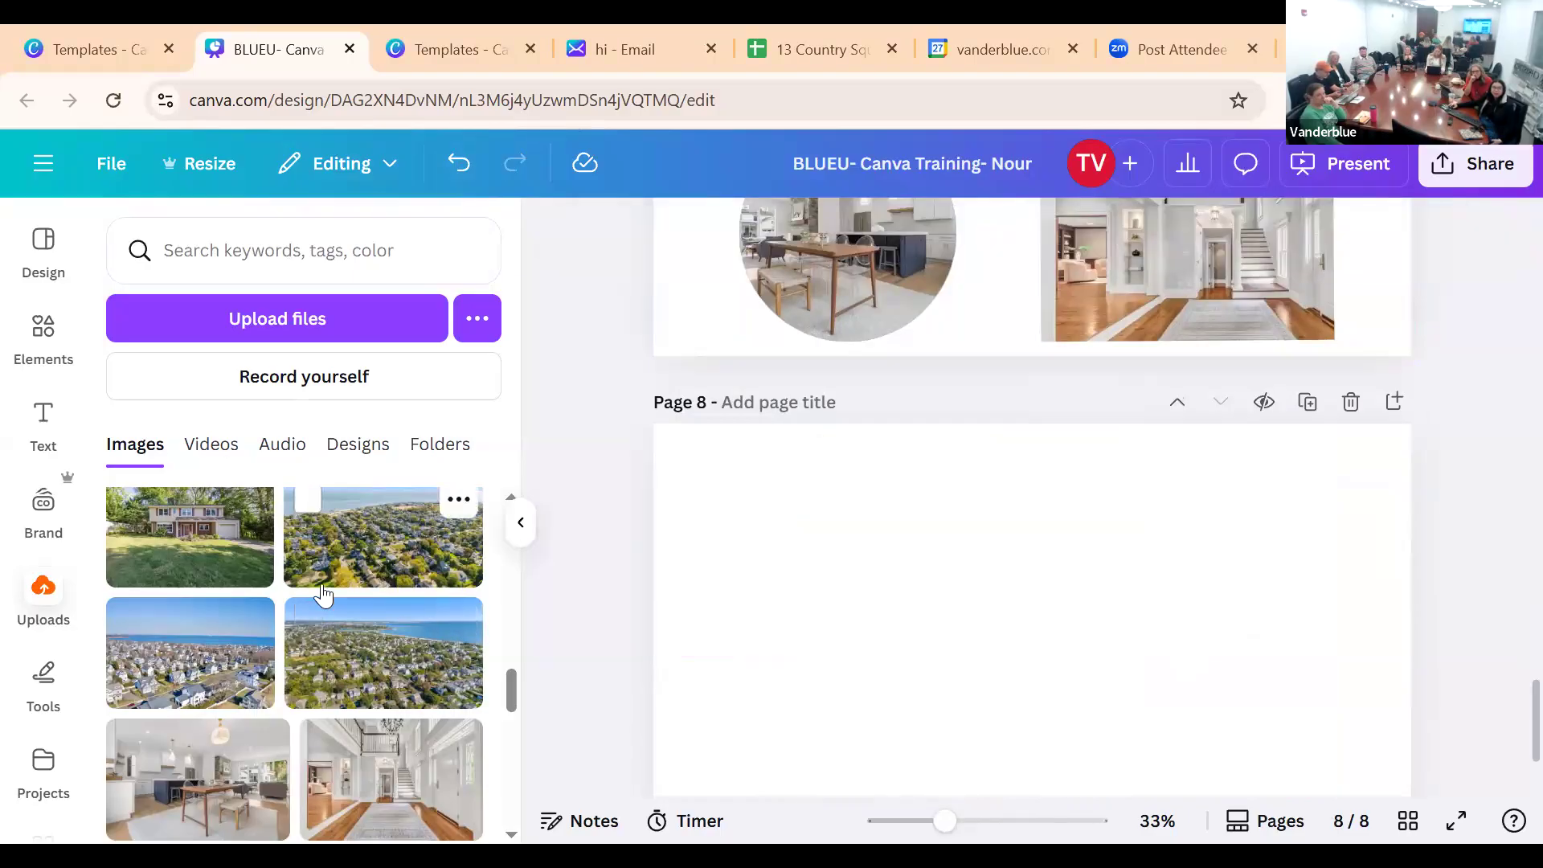
left_click(217, 655)
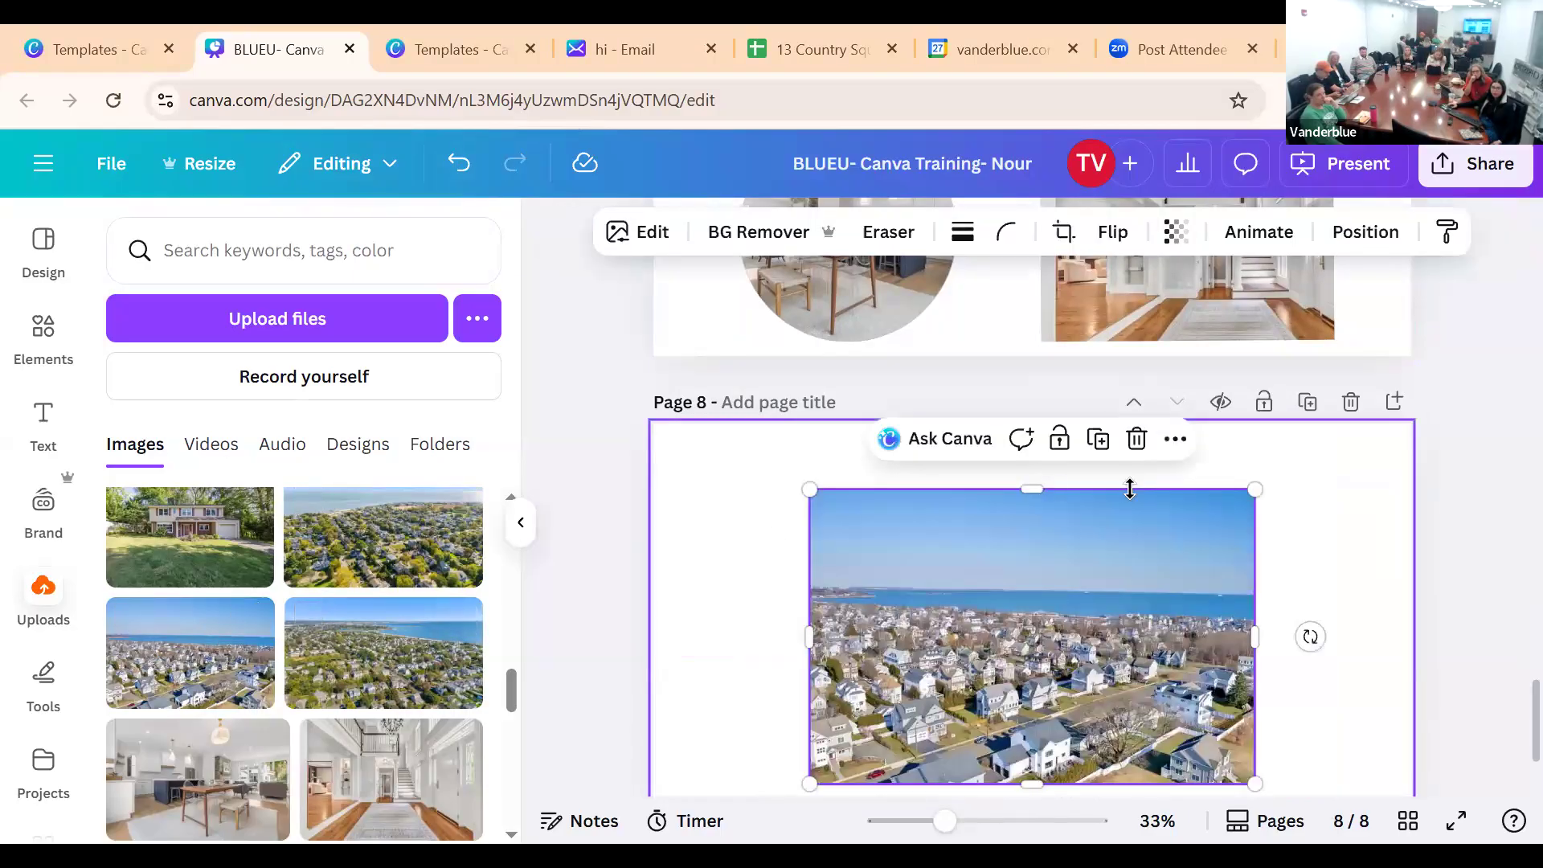
Set the aerial neighborhood photo as the background of page 8
scroll(1083, 408, "down", 2)
left_click(1175, 291)
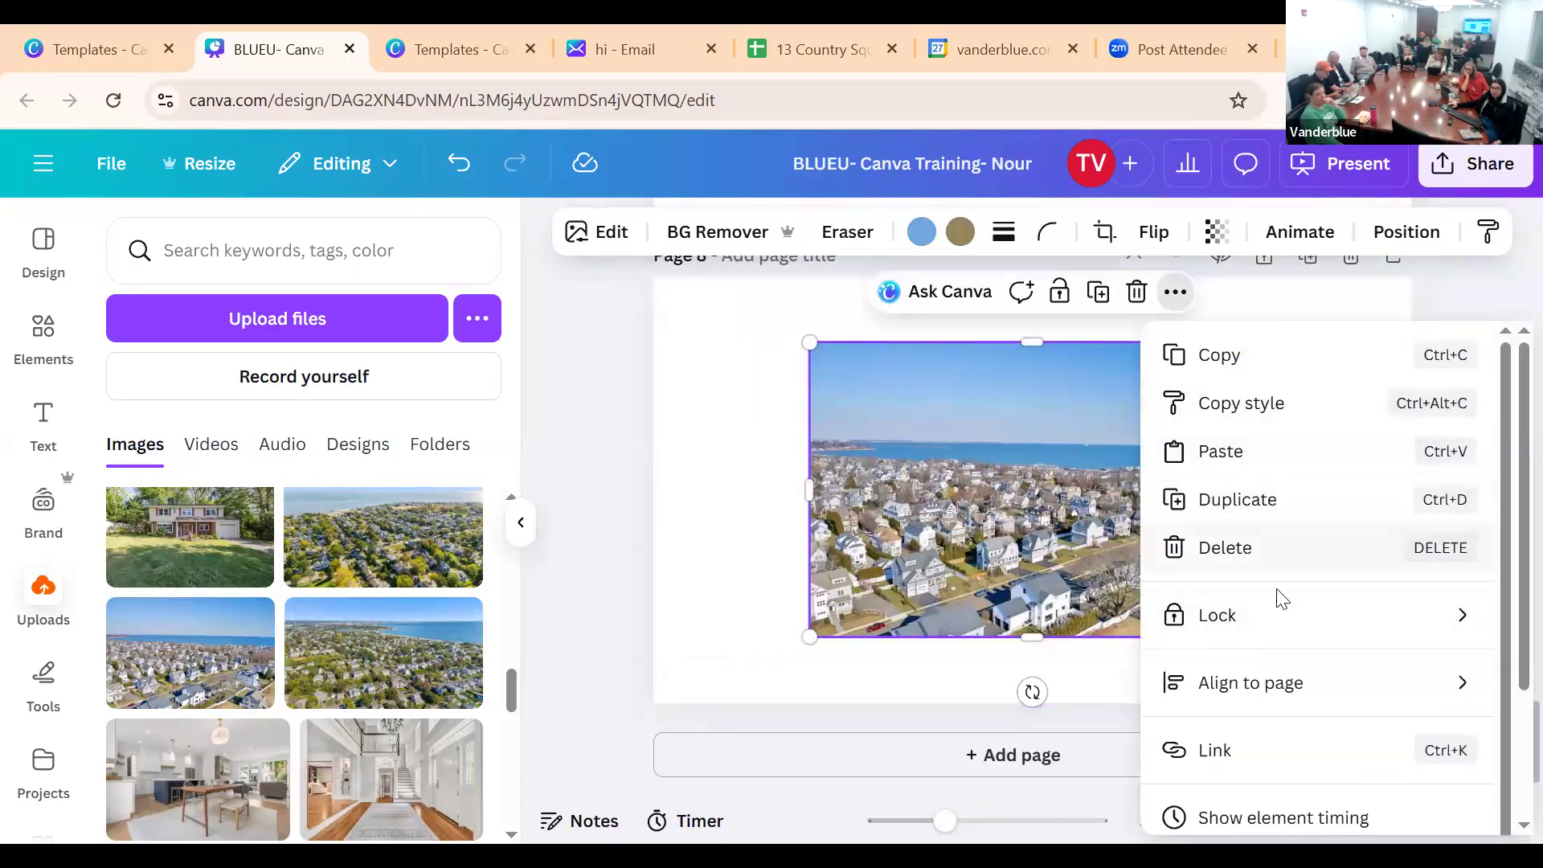
scroll(1322, 574, "down", 2)
scroll(1314, 661, "down", 2)
scroll(1319, 661, "up", 1)
scroll(1322, 669, "down", 1)
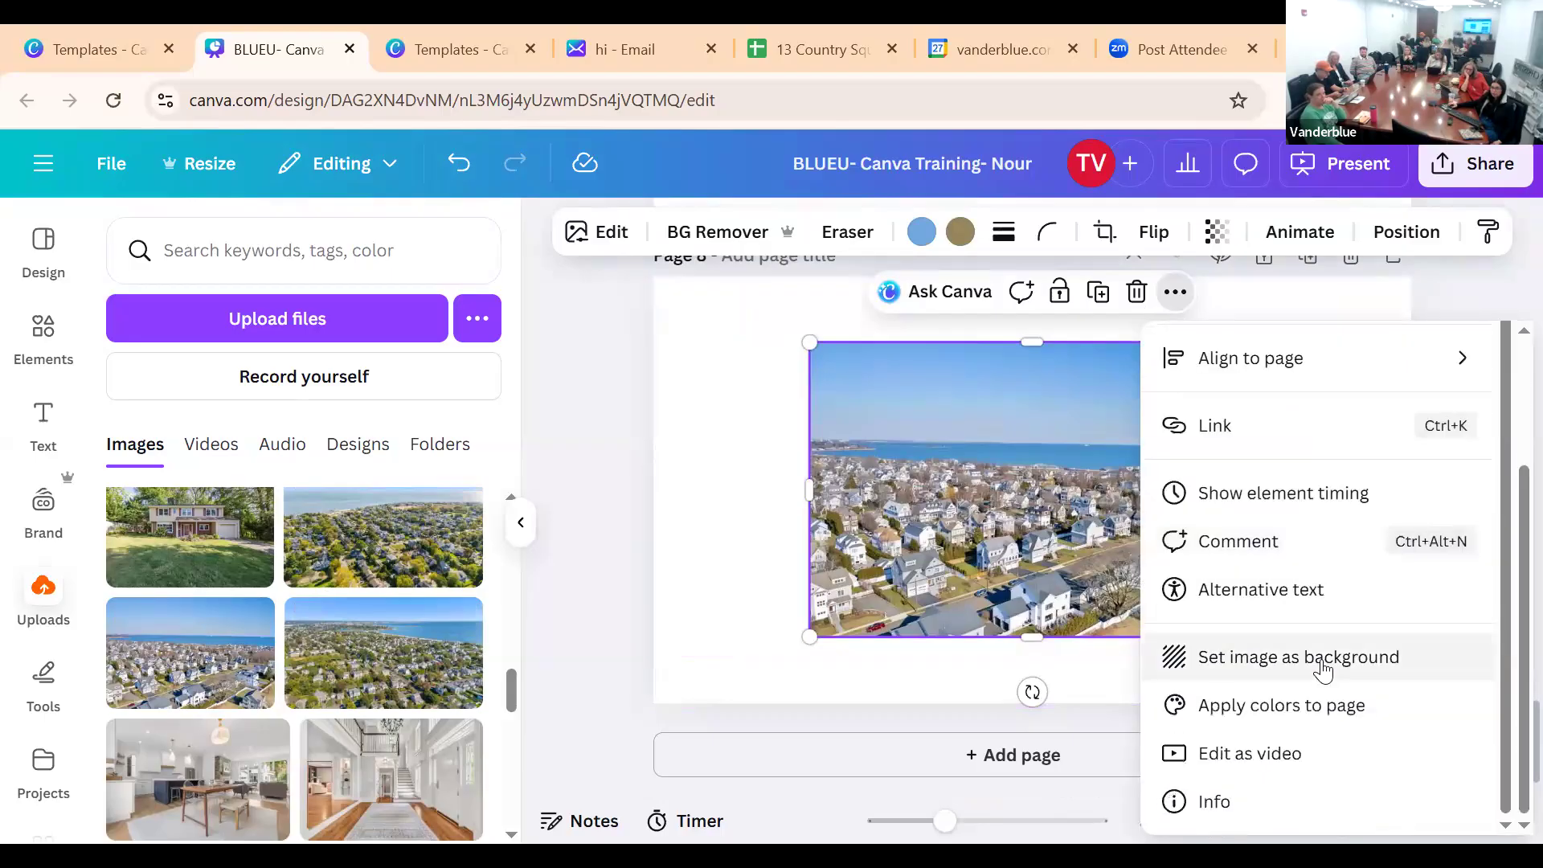
left_click(1322, 659)
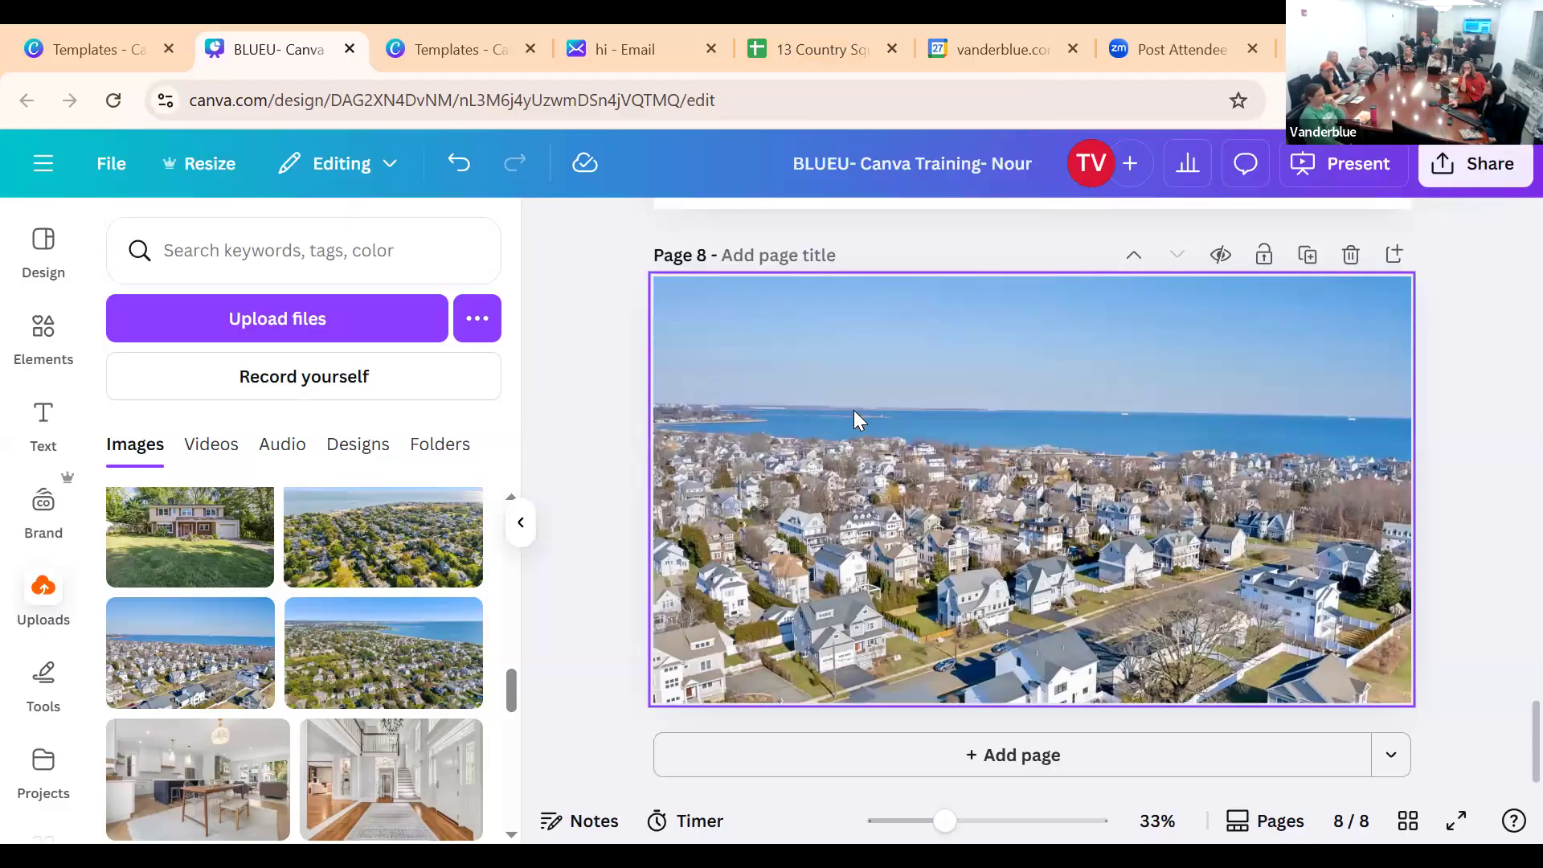
Search the elements for Arrow and browse the full set of arrow graphics
left_click(45, 326)
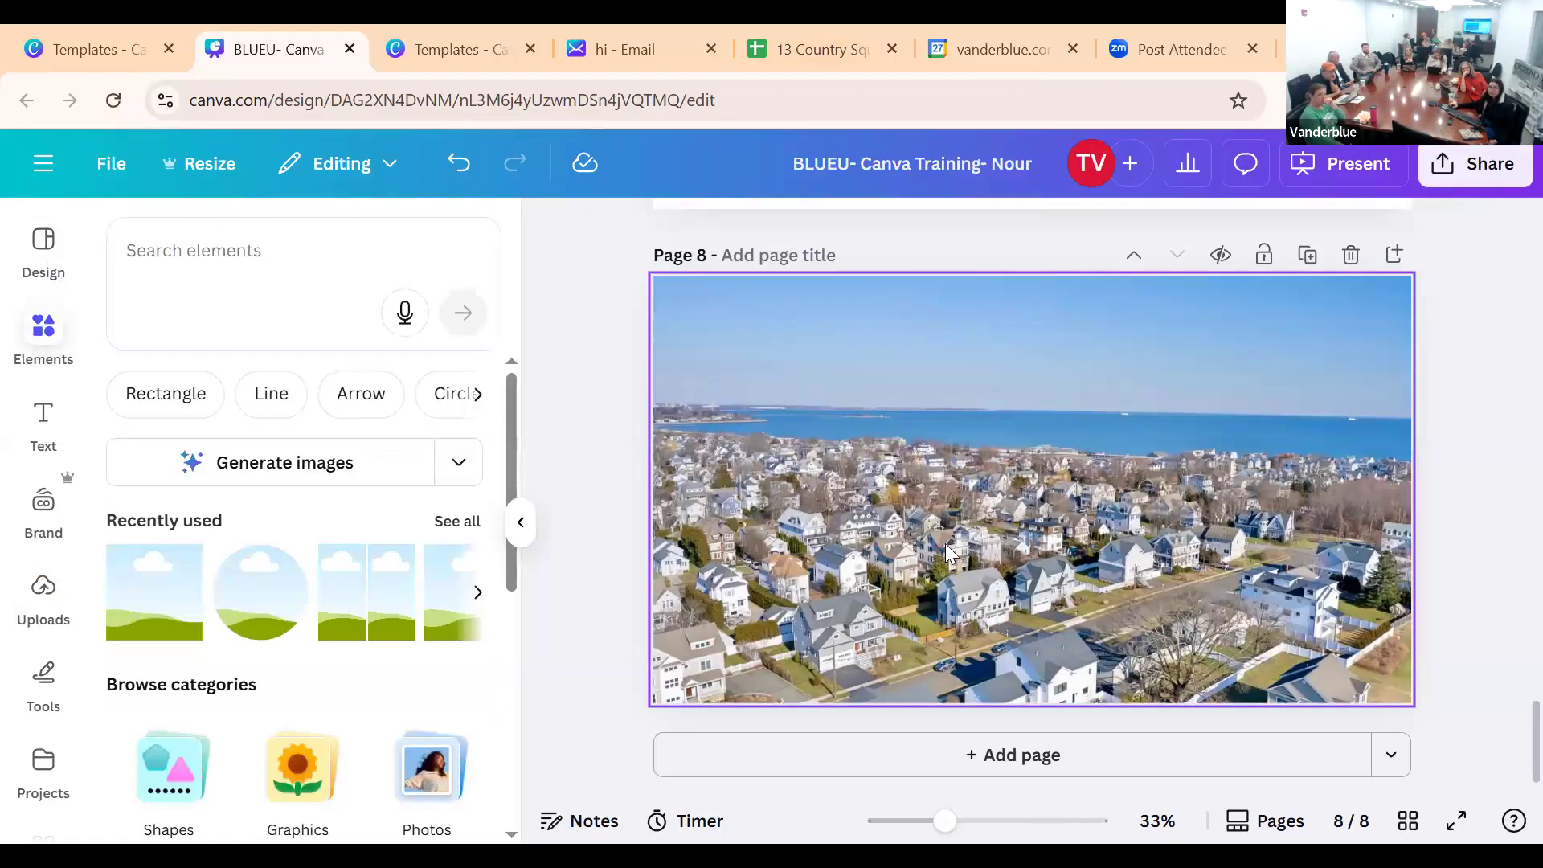
left_click(257, 273)
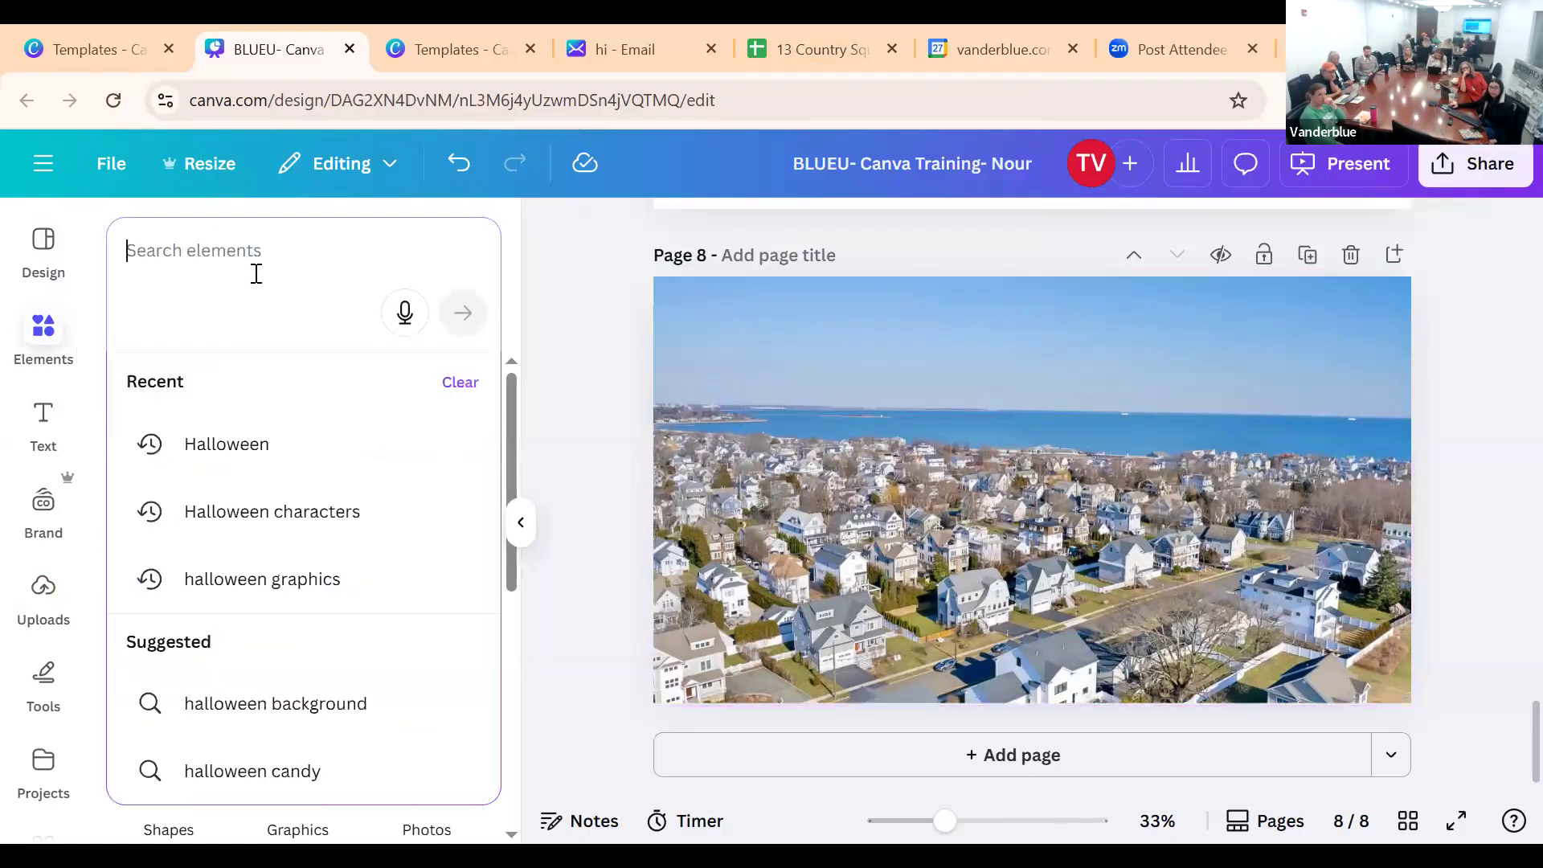
left_click(573, 329)
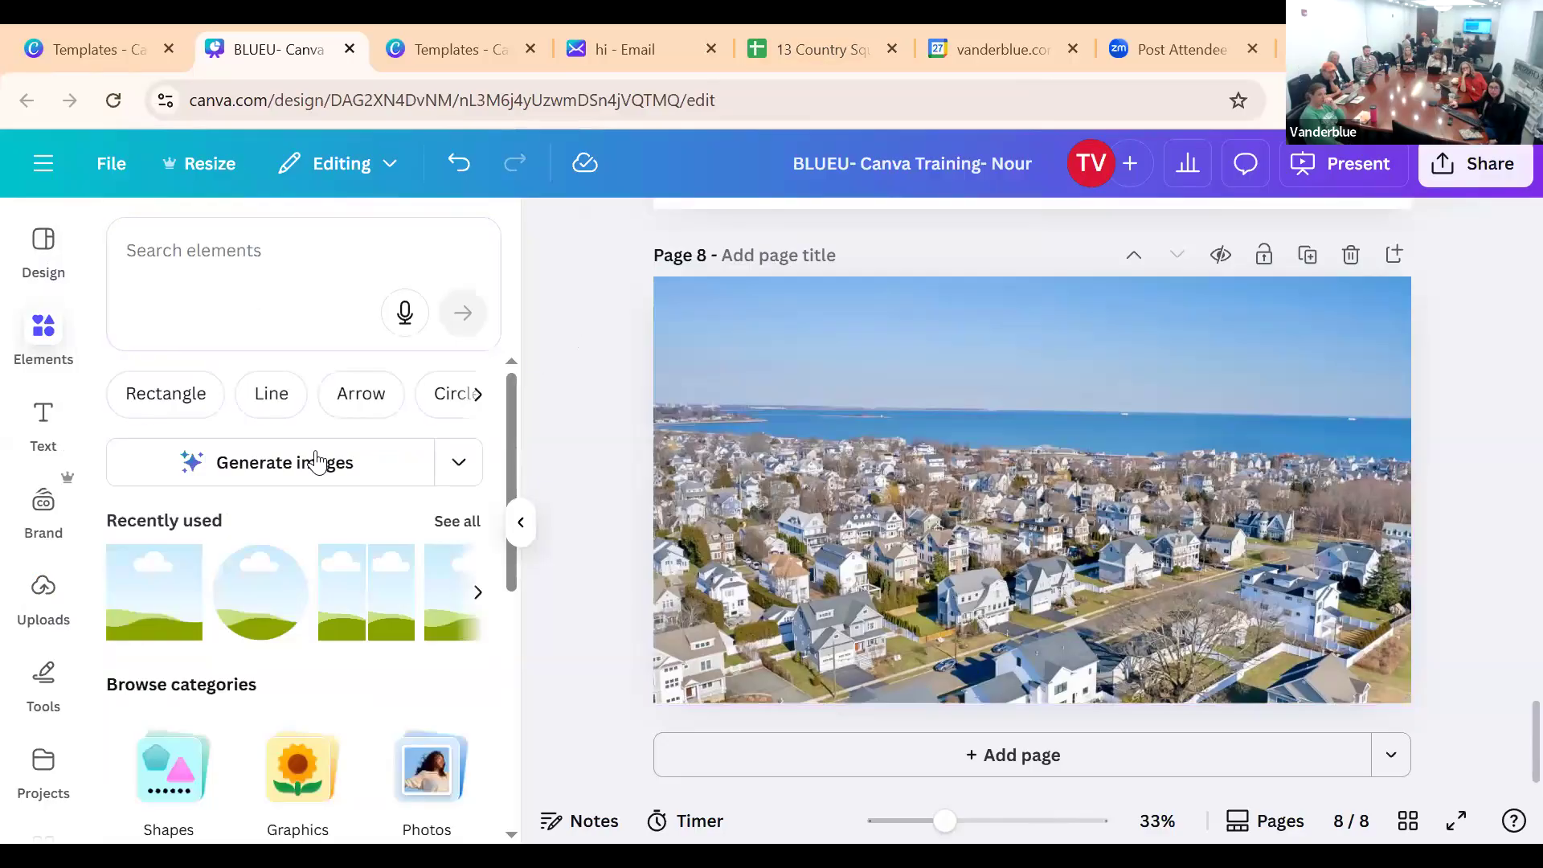
left_click(390, 398)
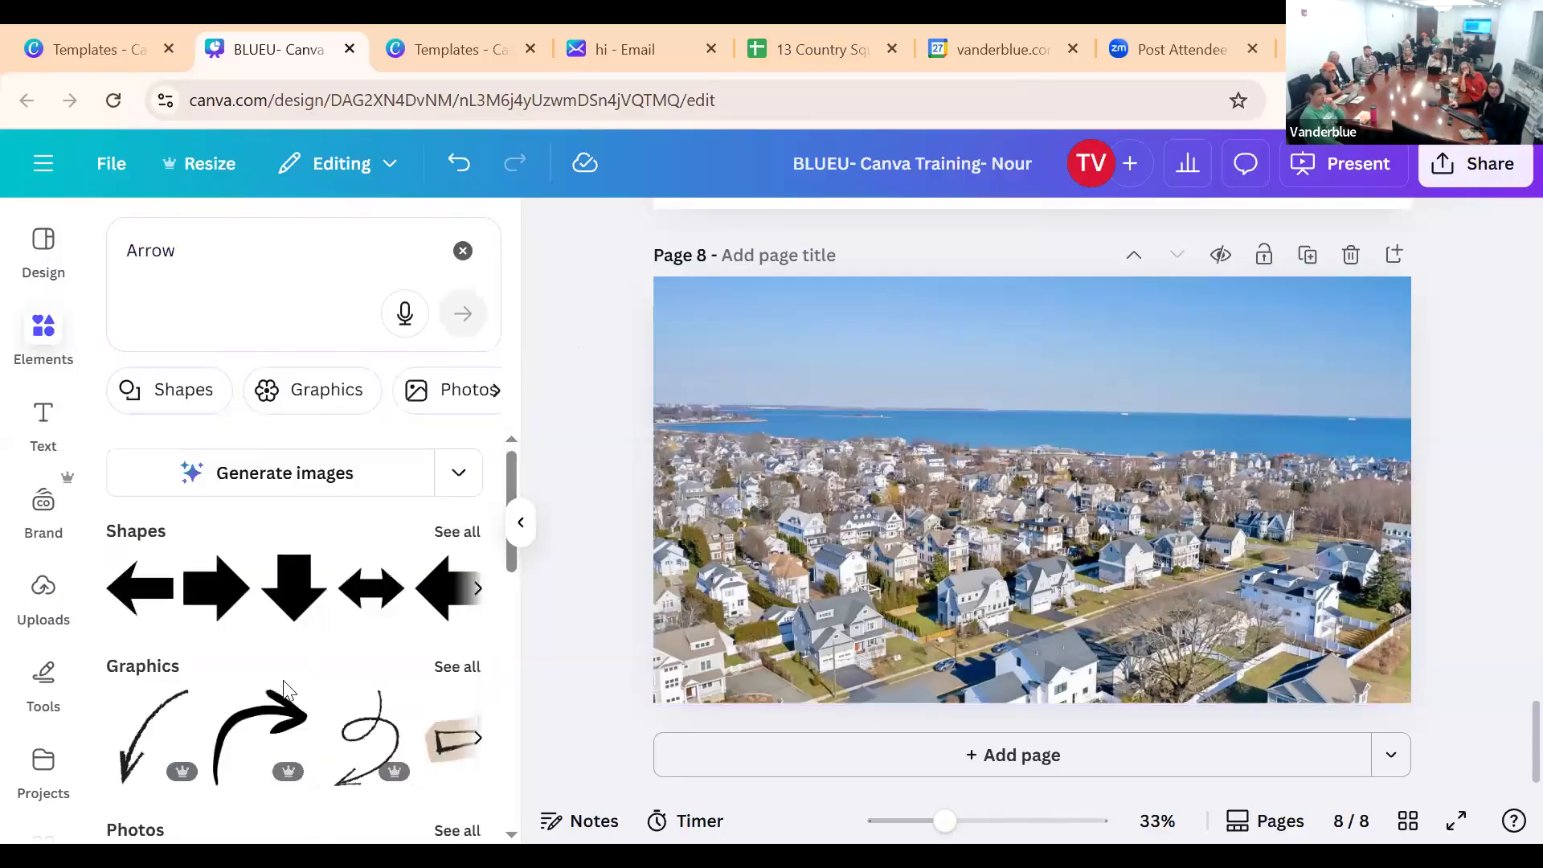
scroll(406, 576, "down", 10)
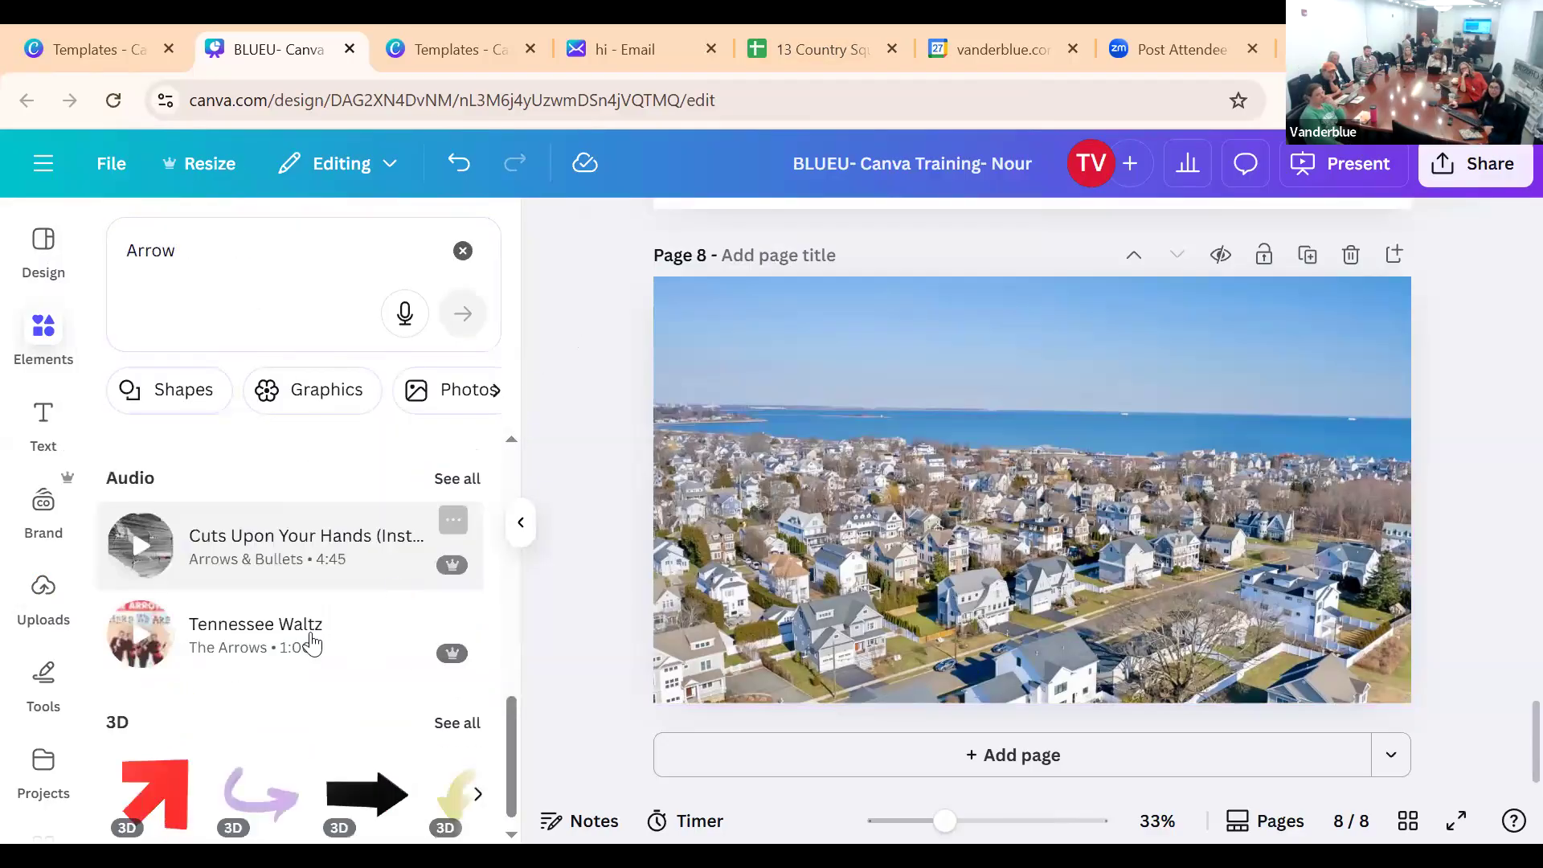
scroll(303, 653, "up", 6)
scroll(304, 652, "up", 5)
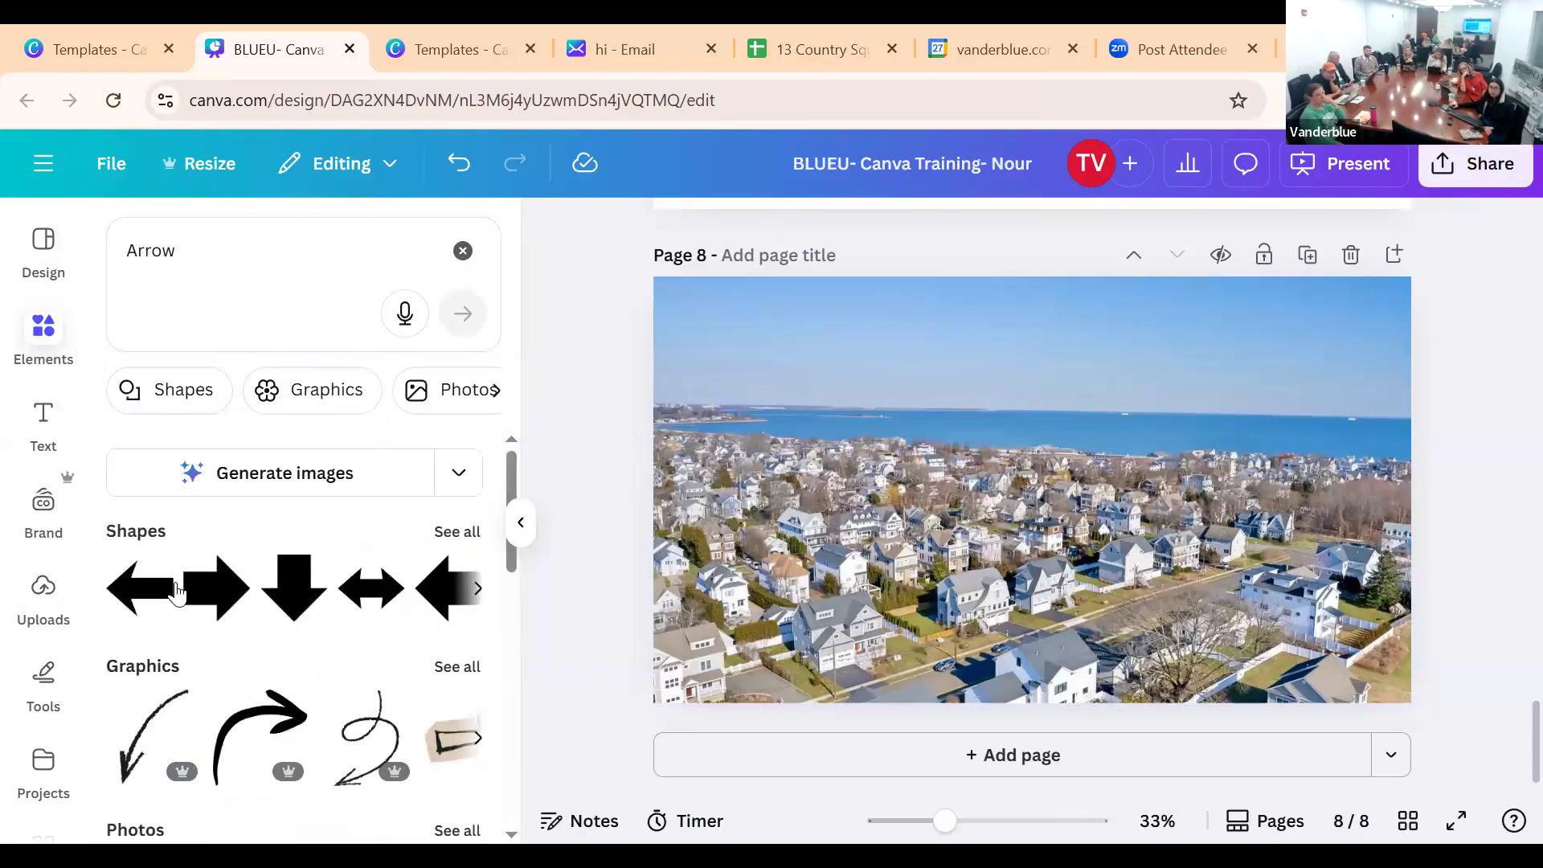
left_click(452, 666)
scroll(346, 619, "down", 5)
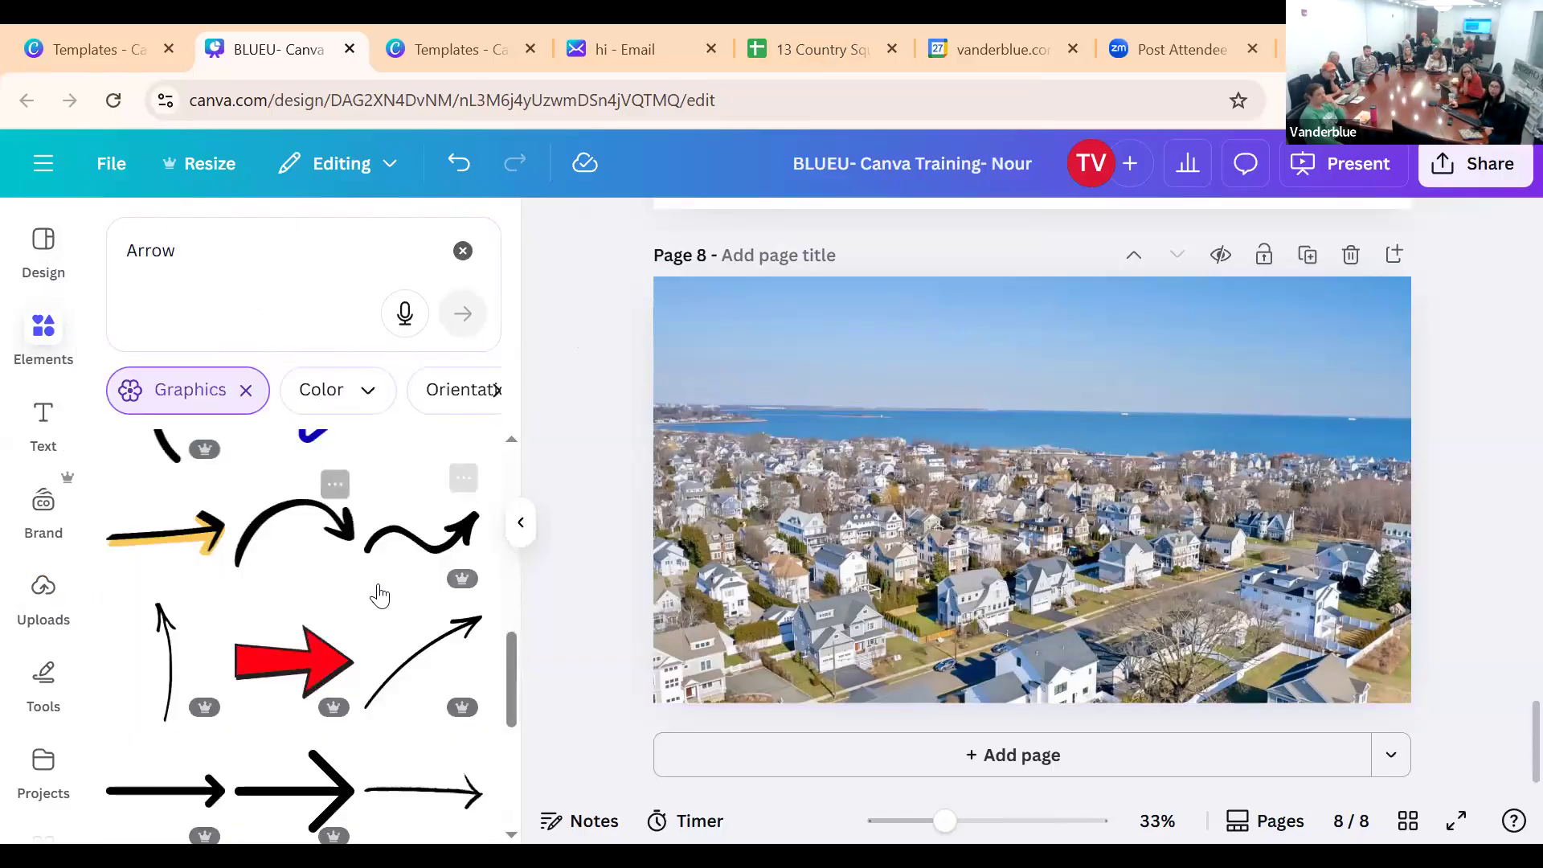
Remove the Graphics filter, add the left-pointing block arrow shape to page 8, and clear the Arrow search
left_click(246, 391)
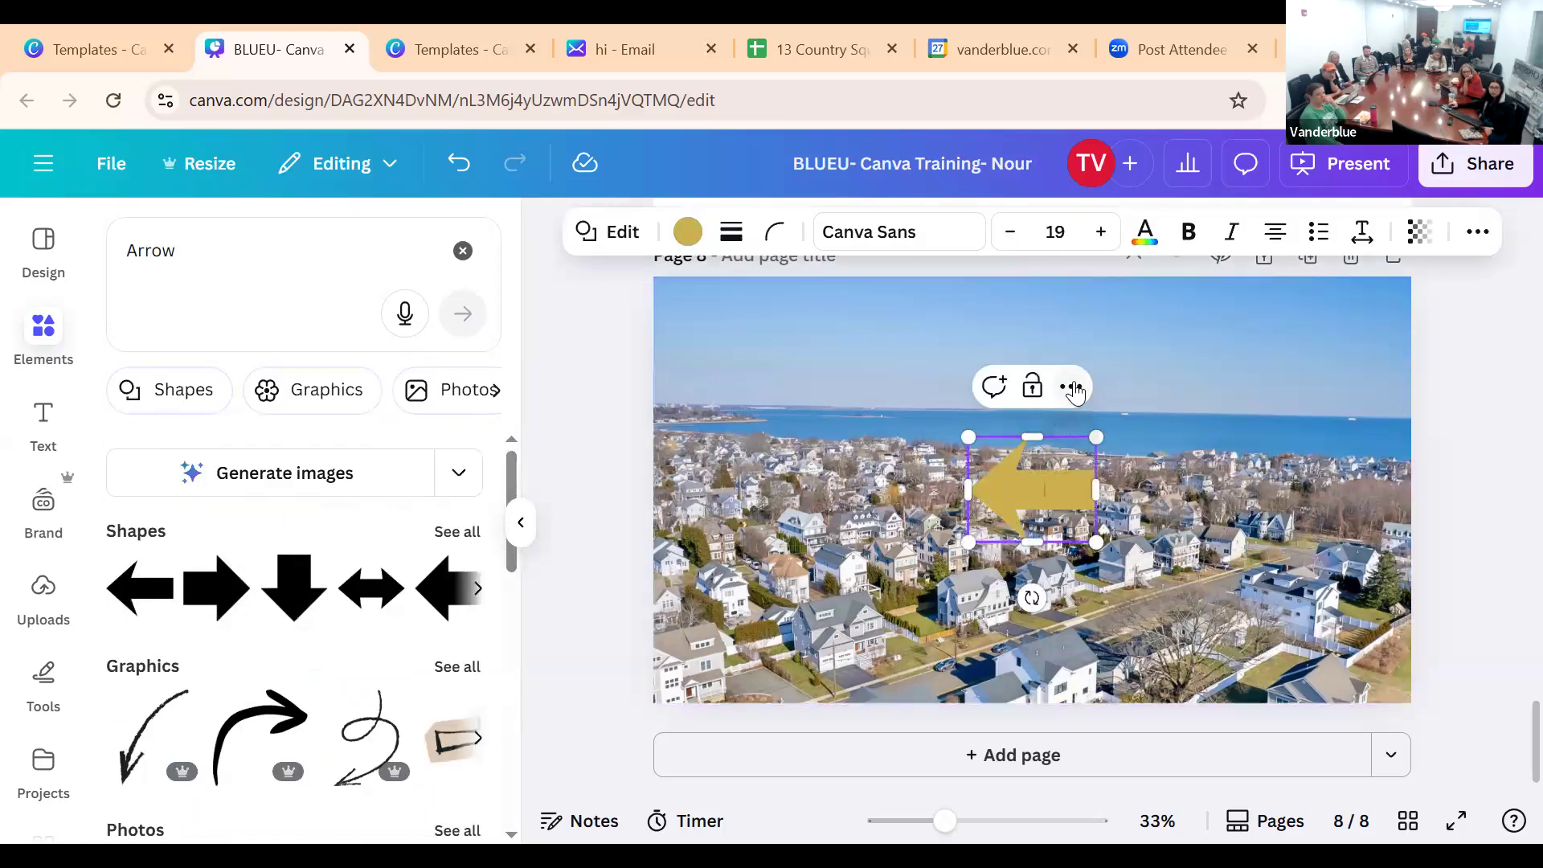
scroll(216, 669, "down", 4)
scroll(249, 663, "up", 5)
left_click(464, 253)
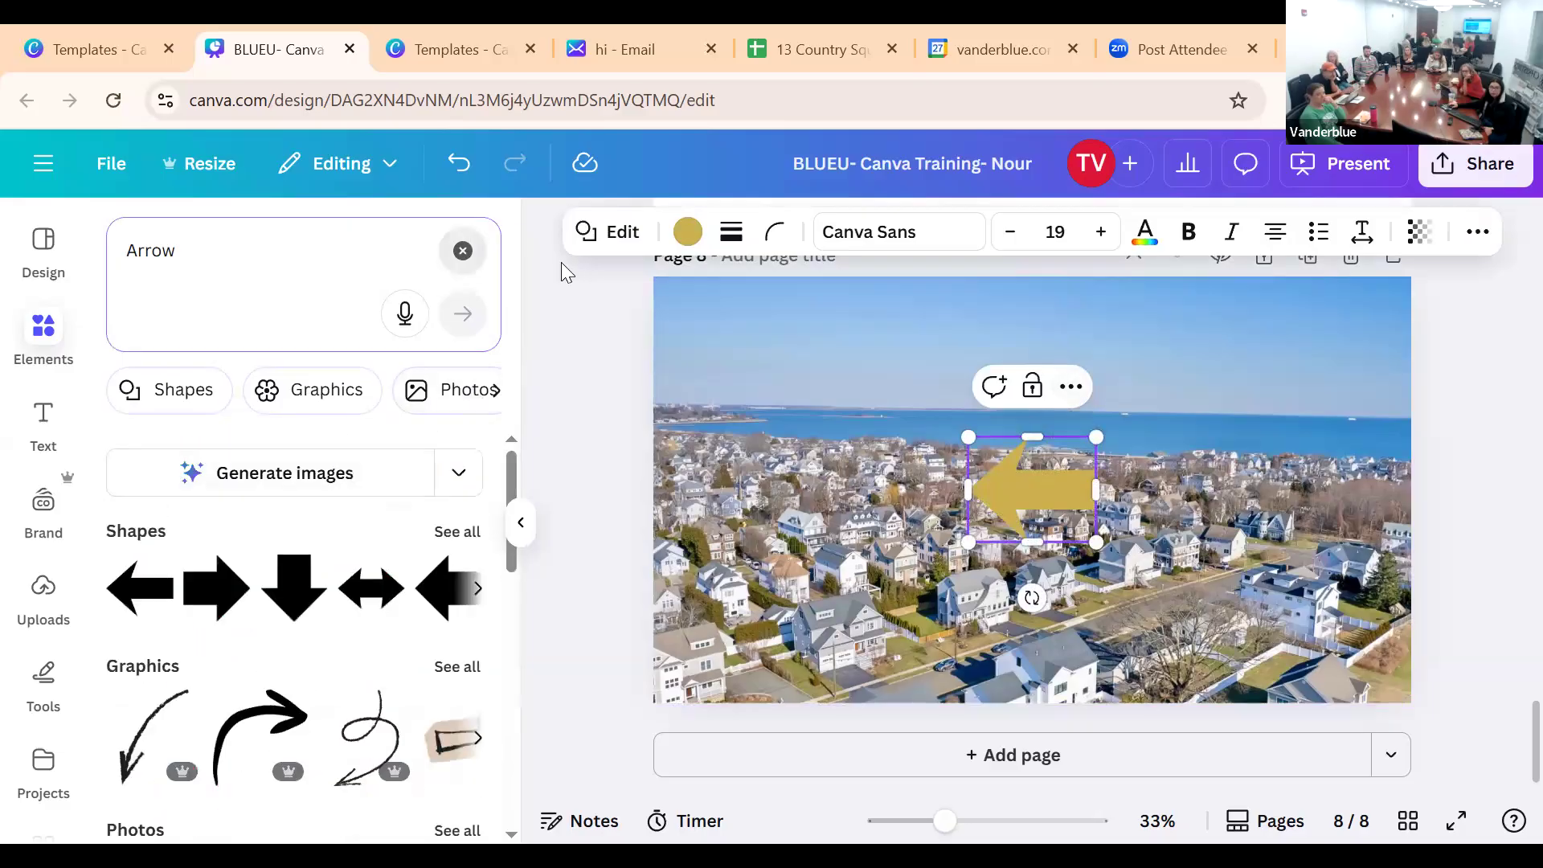
Check the gold arrow's additional options, then move the arrow up and left into the sky above the houses
left_click(1071, 387)
scroll(1133, 651, "down", 5)
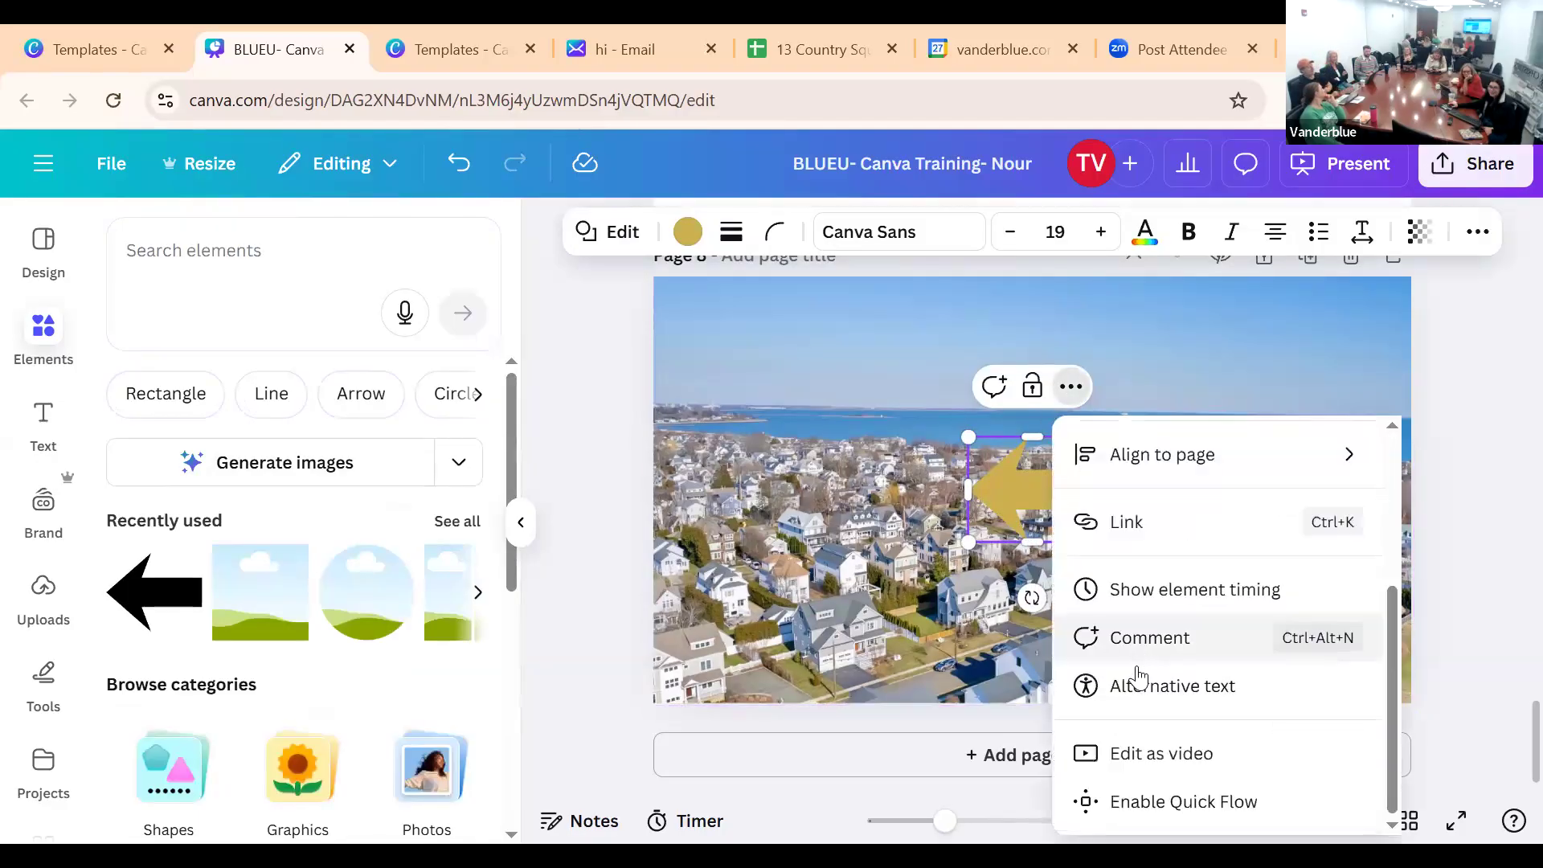
scroll(1171, 560, "up", 3)
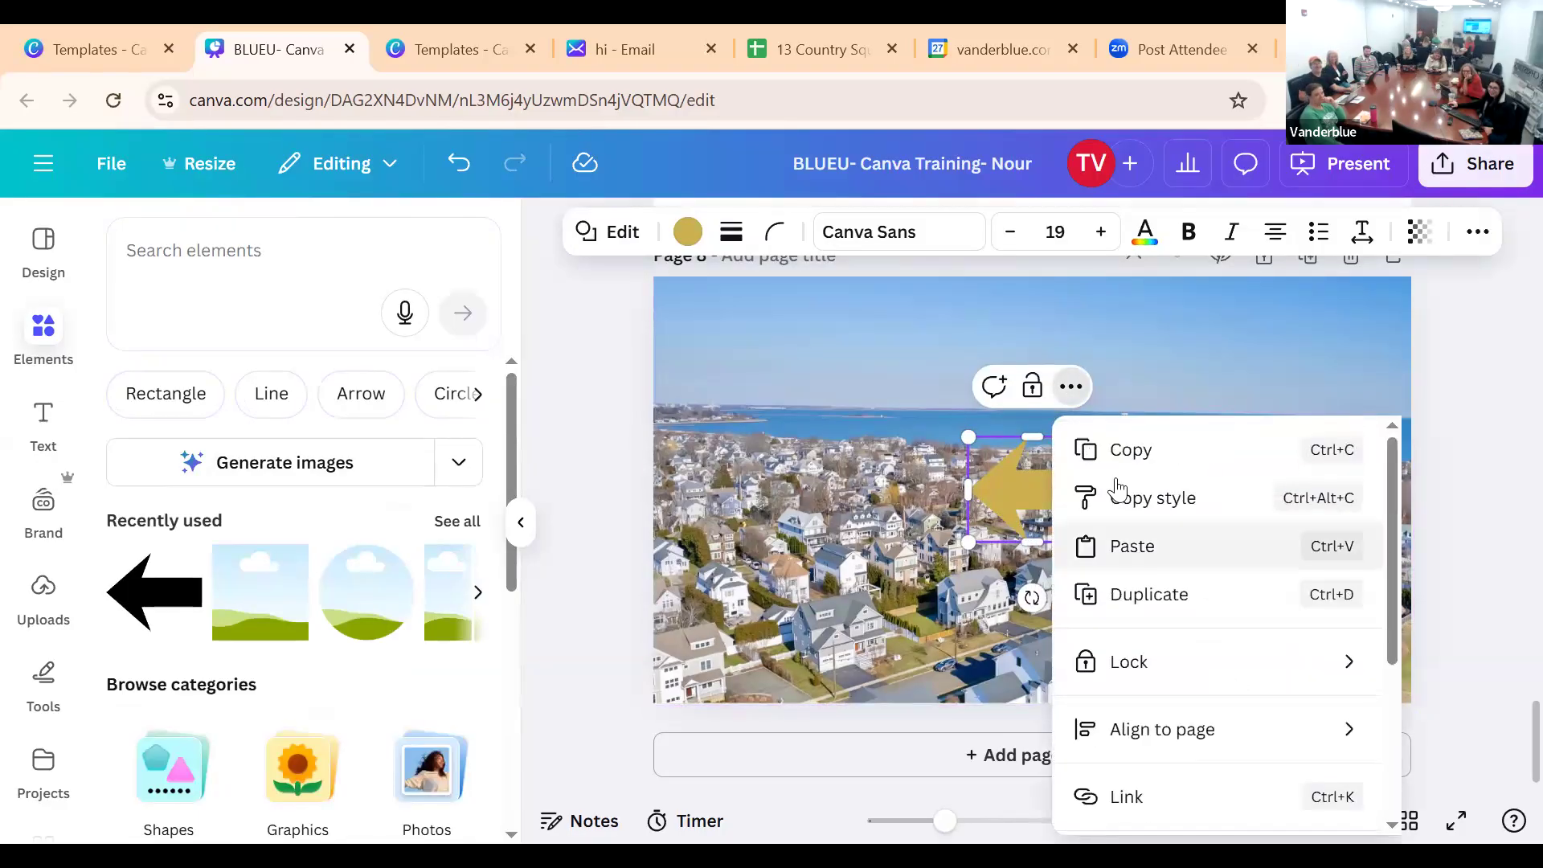
left_click(984, 508)
left_click(1173, 438)
left_click(1025, 464)
left_click_drag(1025, 465, 924, 381)
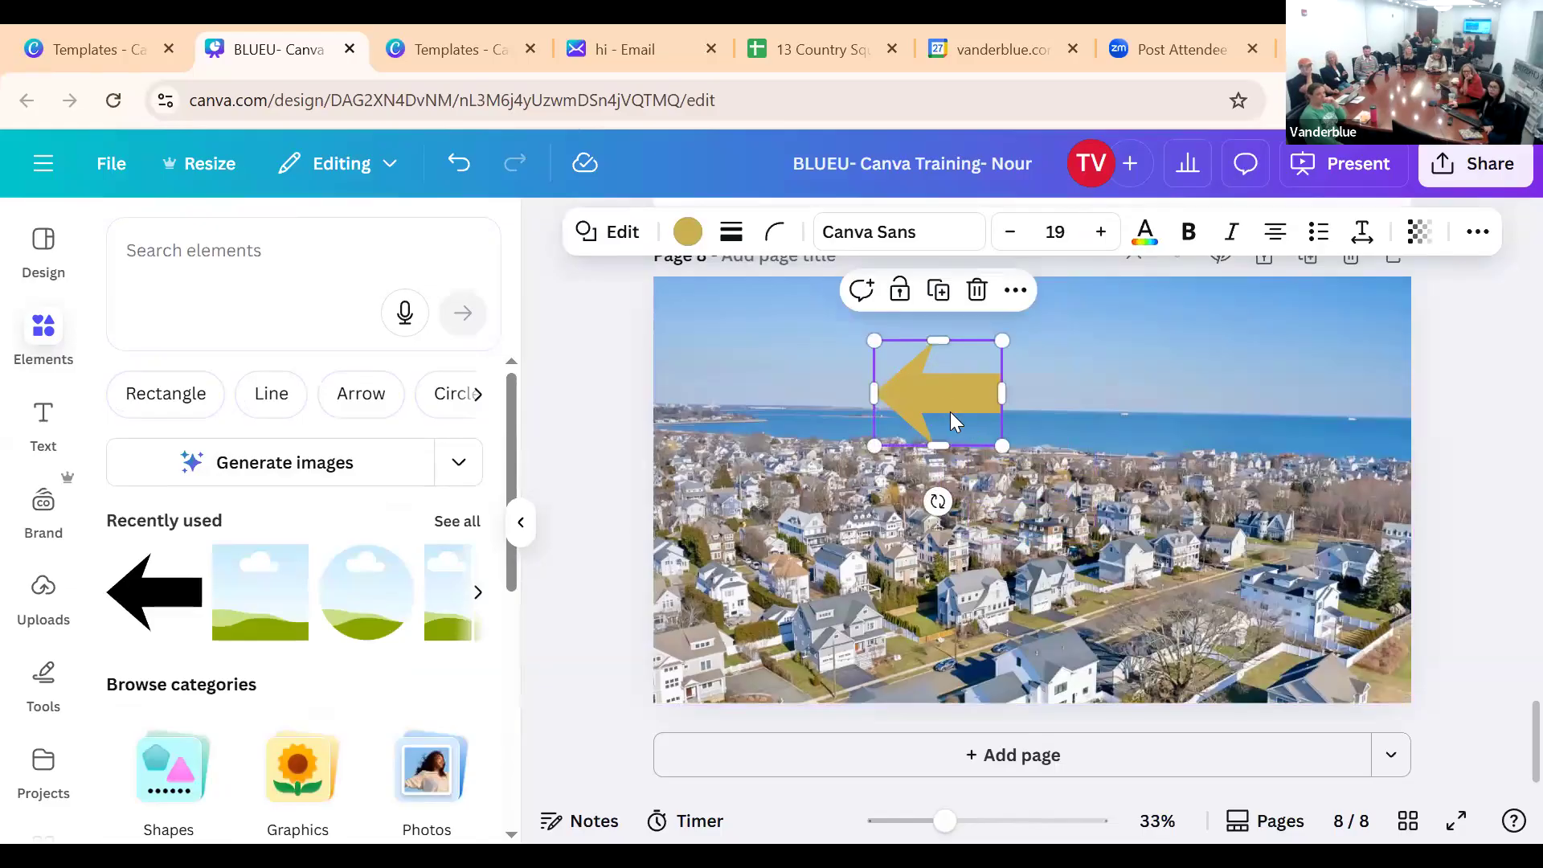
Add a thin arrow from the Line shapes to page 8 and rotate it to point straight down
scroll(184, 611, "down", 5)
scroll(319, 454, "up", 5)
left_click(256, 411)
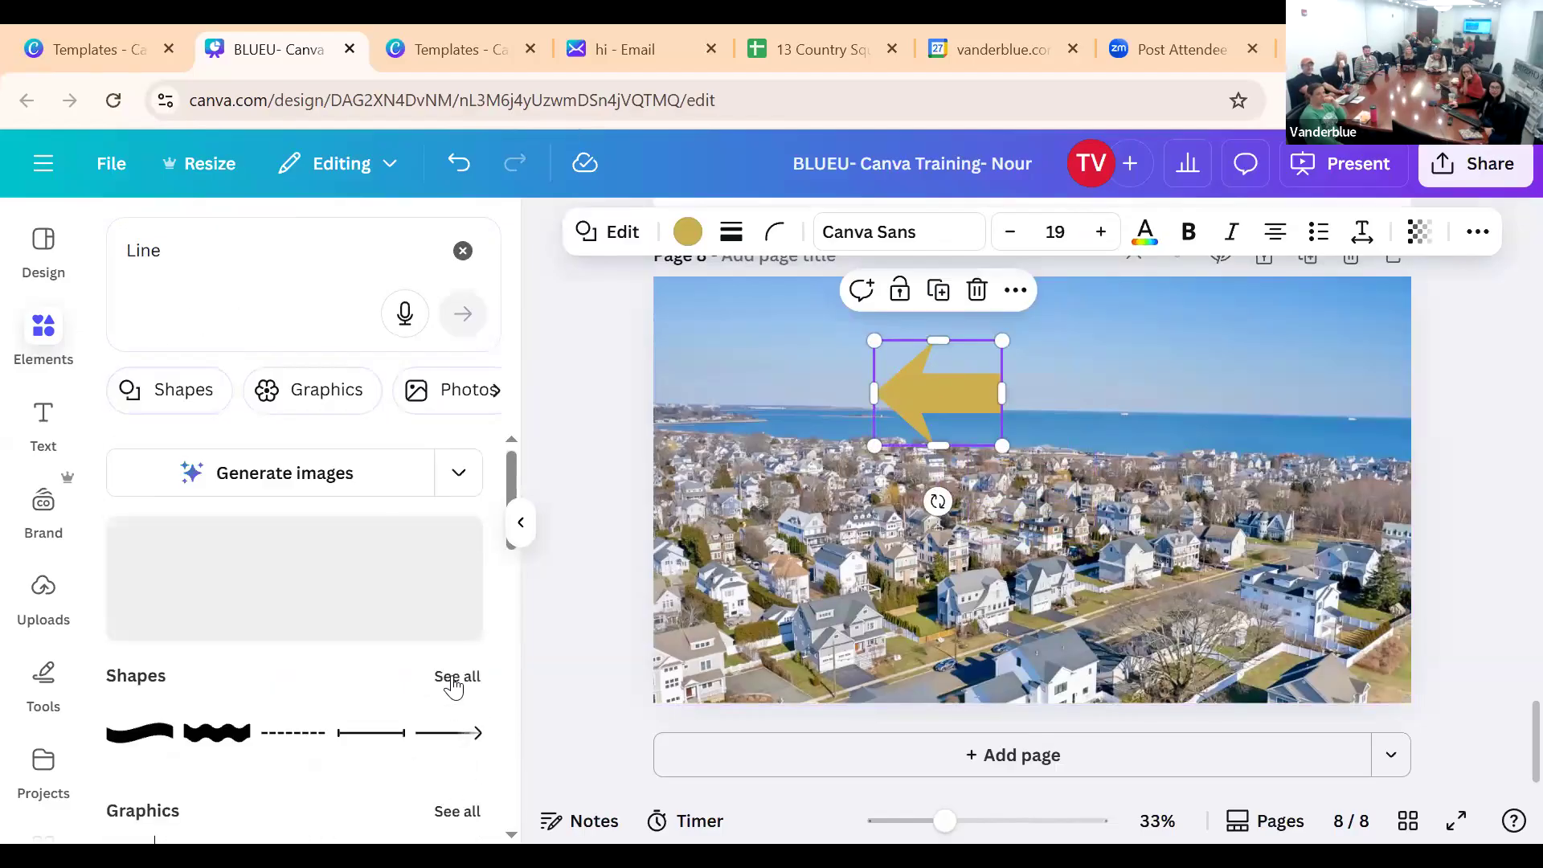
left_click(450, 677)
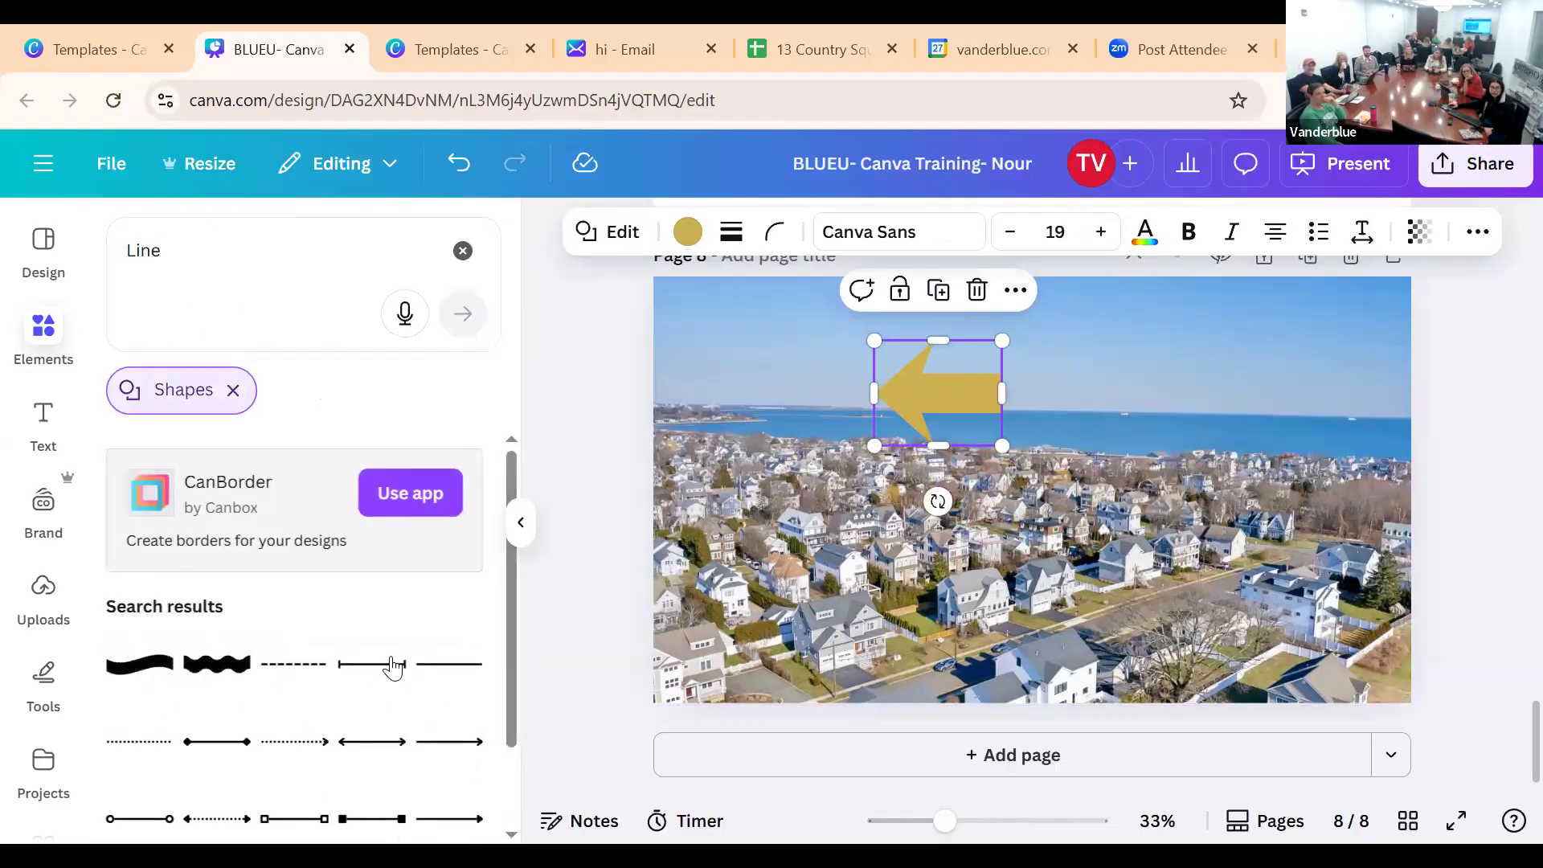
left_click(470, 718)
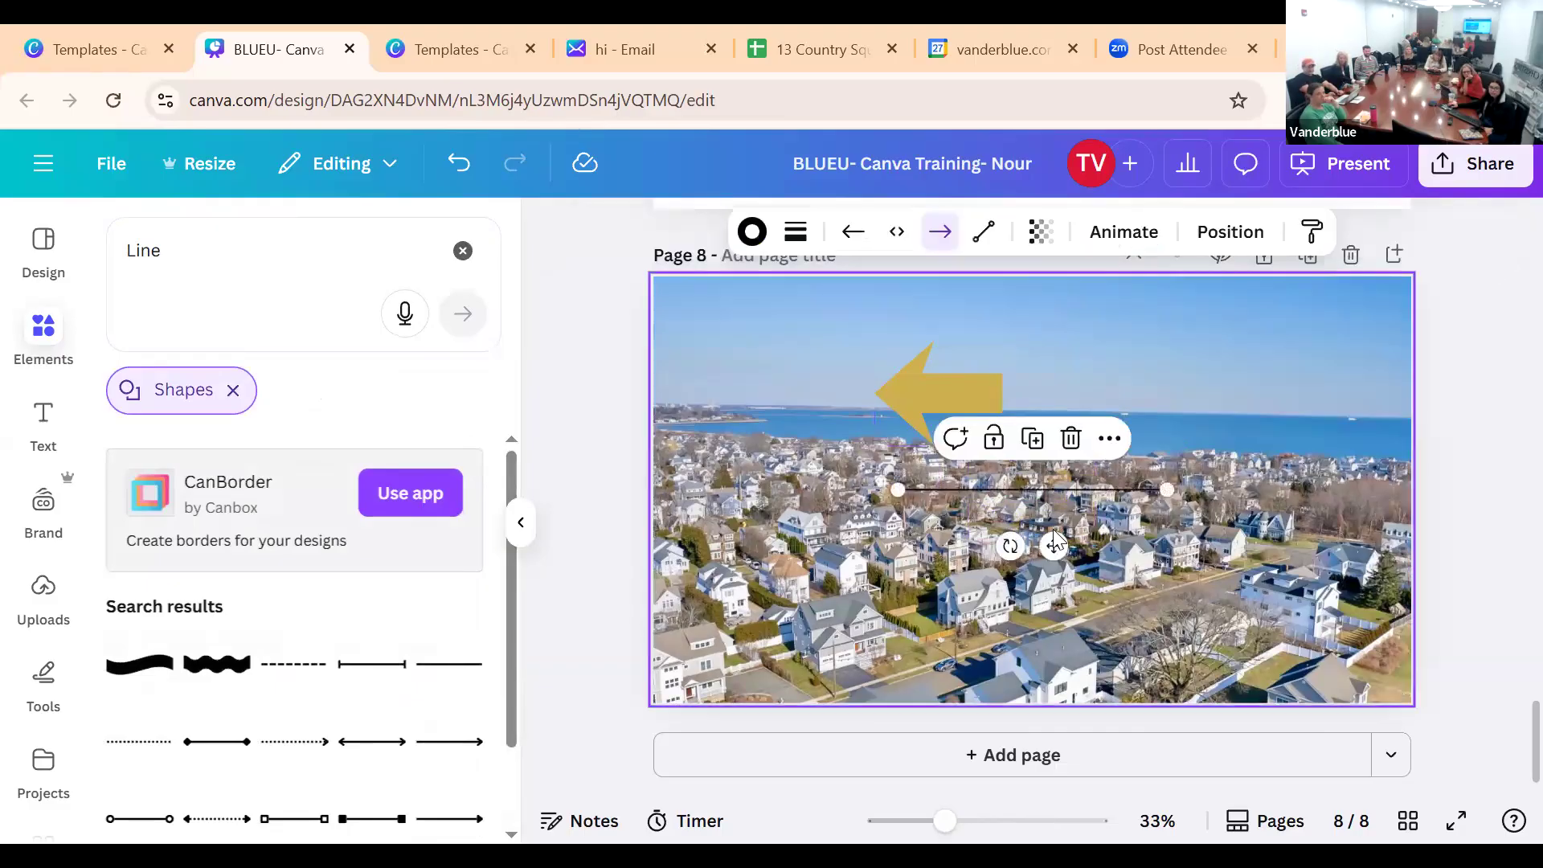
left_click_drag(1010, 546, 975, 471)
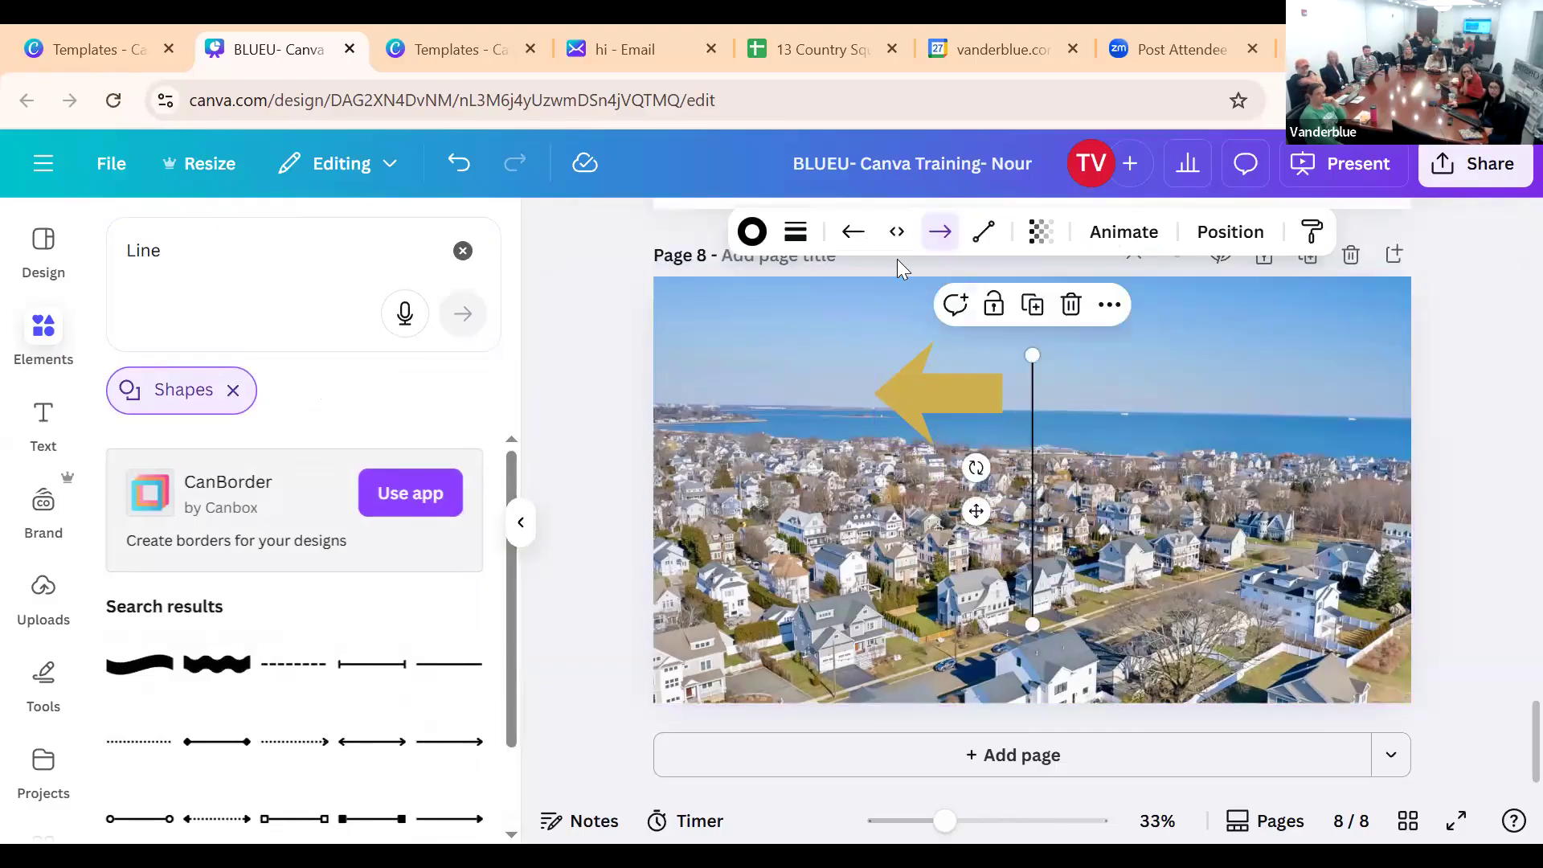
Check the arrow line's end-point styles and set its stroke weight to 46
left_click(935, 231)
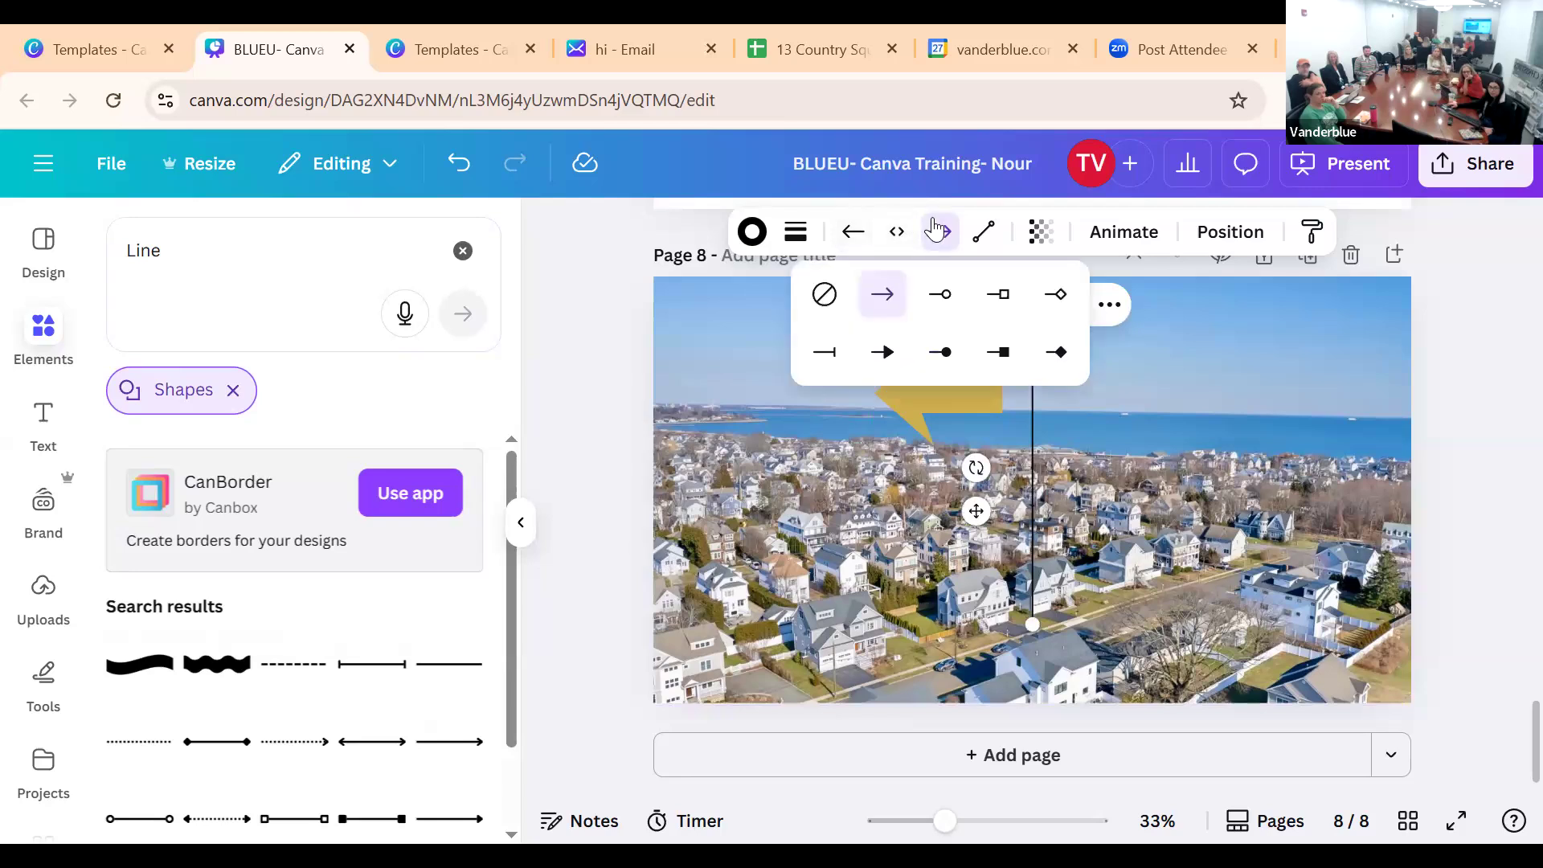
left_click(853, 232)
left_click(796, 231)
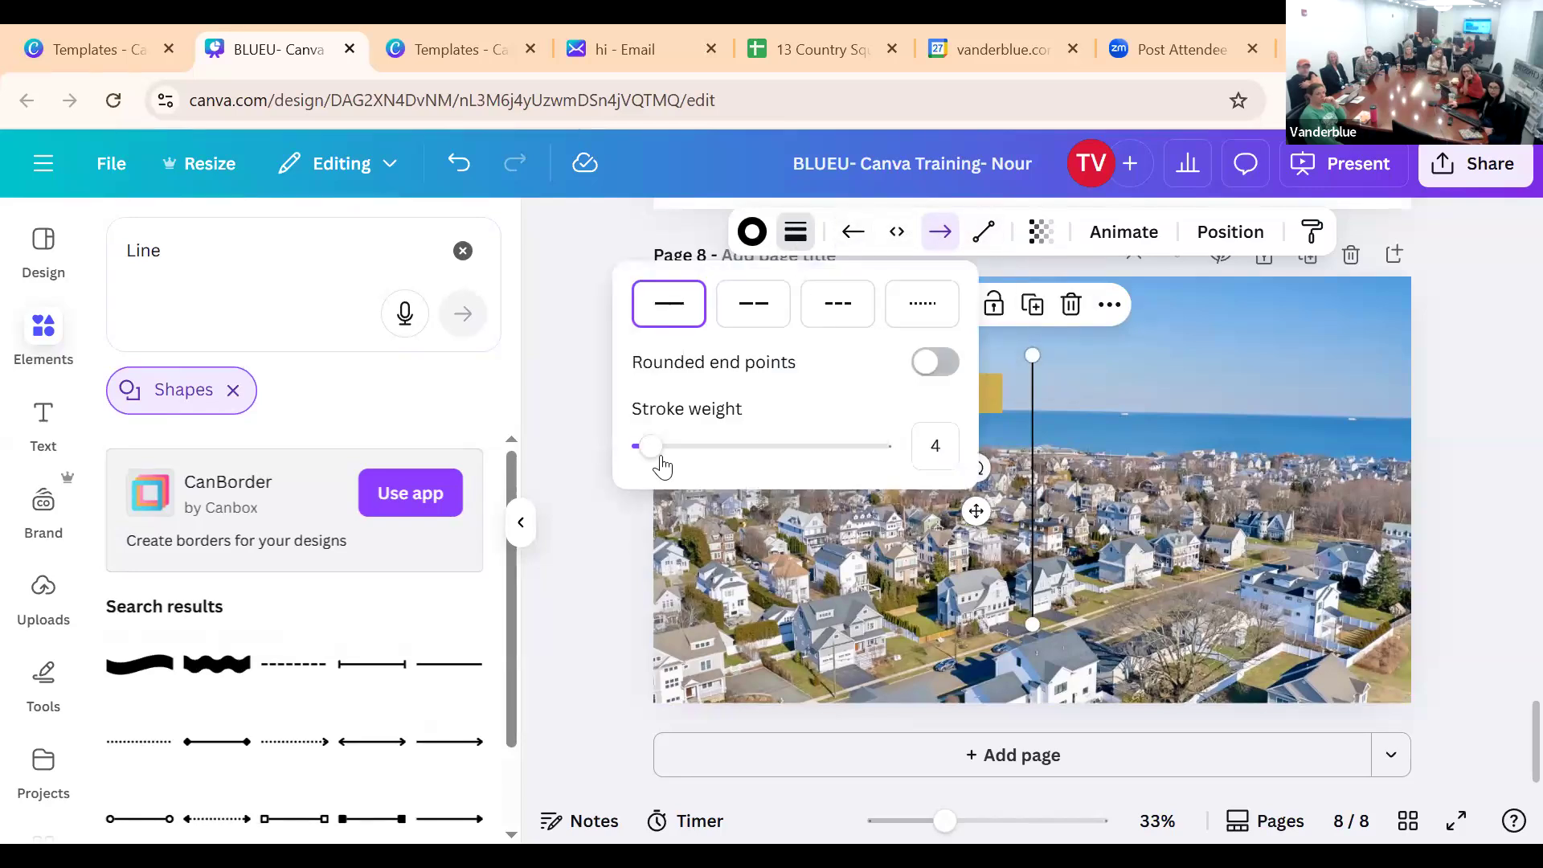
left_click_drag(647, 455, 755, 450)
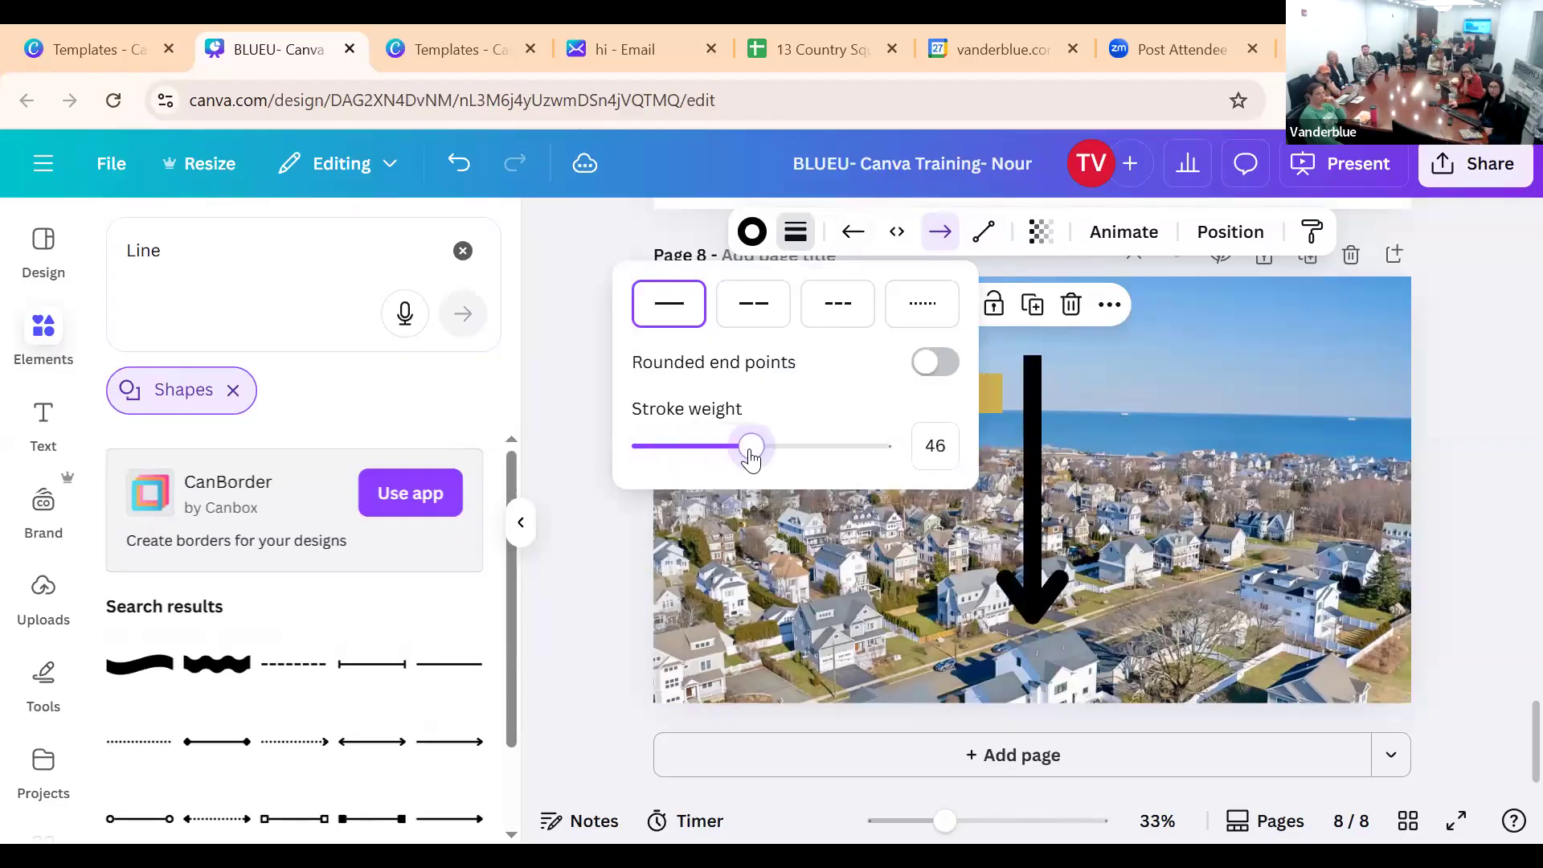
left_click(794, 234)
left_click(794, 235)
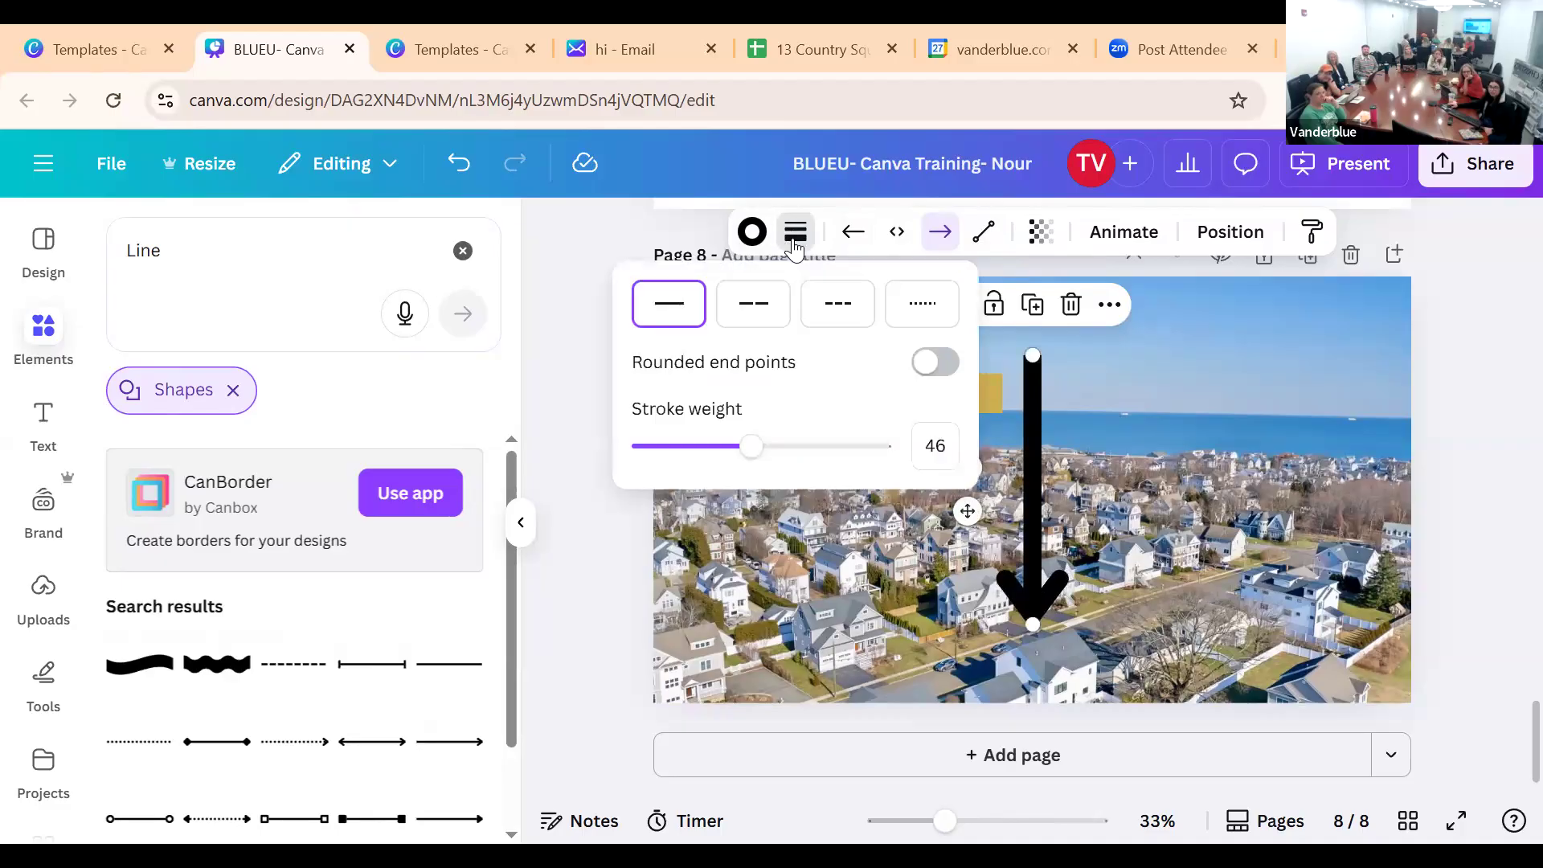
left_click(793, 249)
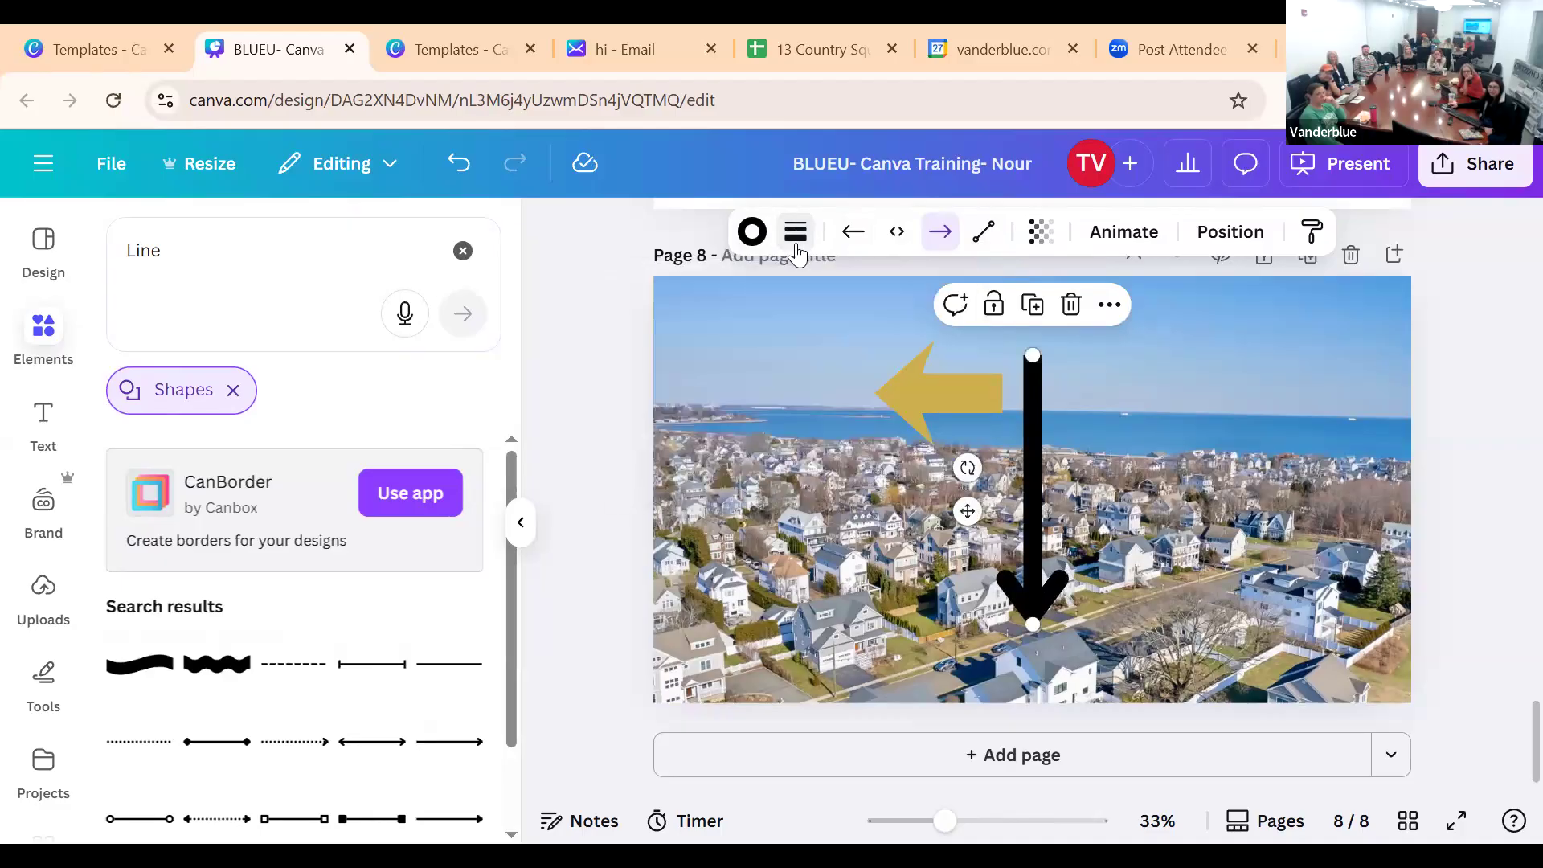
Reduce the downward arrow's stroke weight slightly and change its stroke color to white
left_click(795, 235)
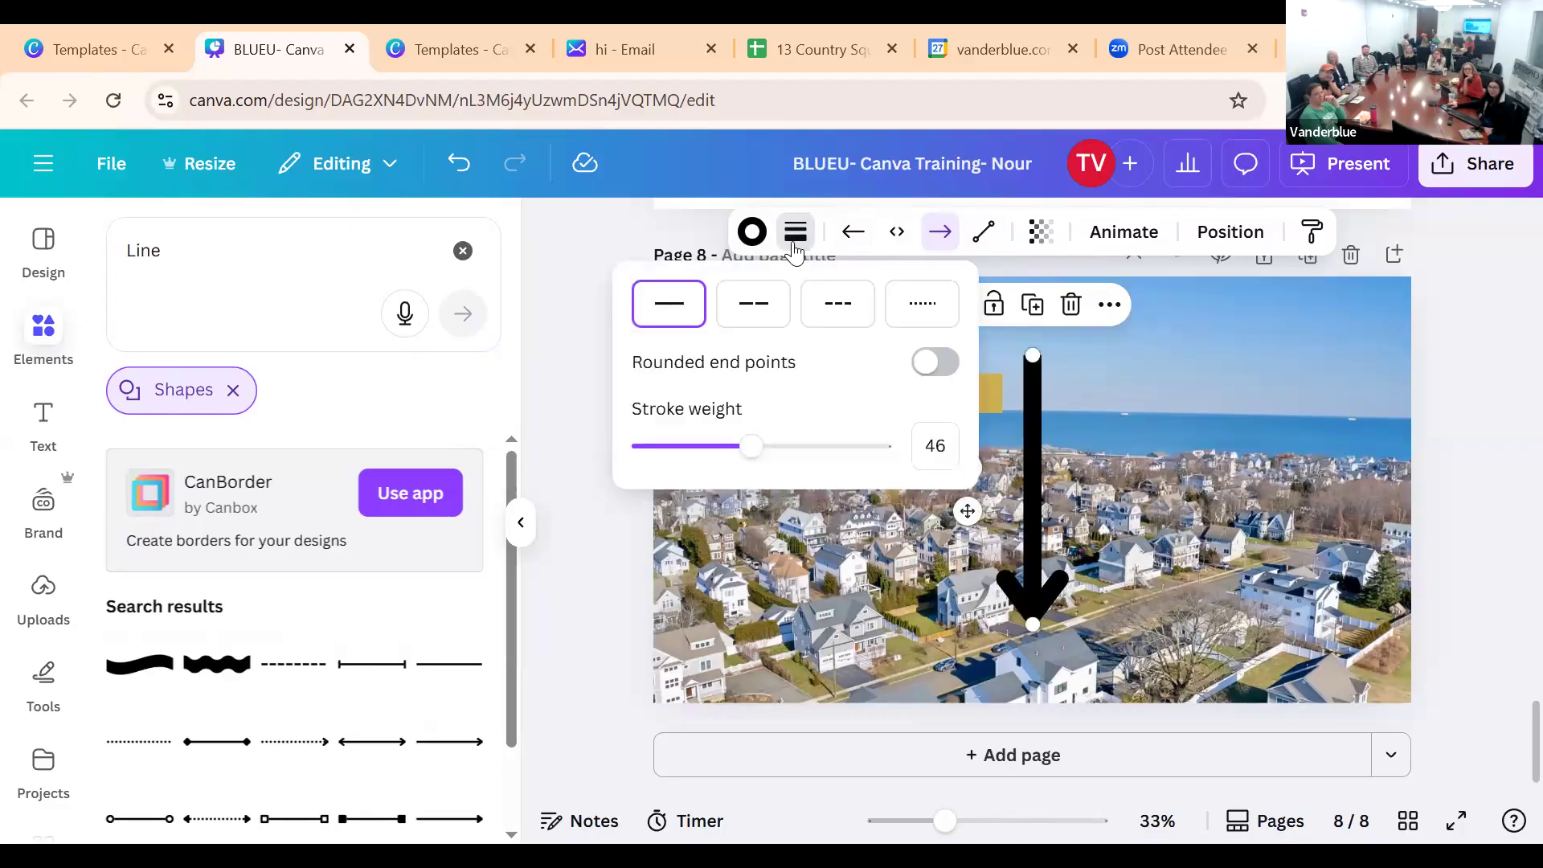
left_click(748, 446)
mouse_move(756, 466)
left_mouse_down()
mouse_move(866, 466)
mouse_move(683, 474)
mouse_move(729, 477)
left_mouse_up()
left_click(752, 231)
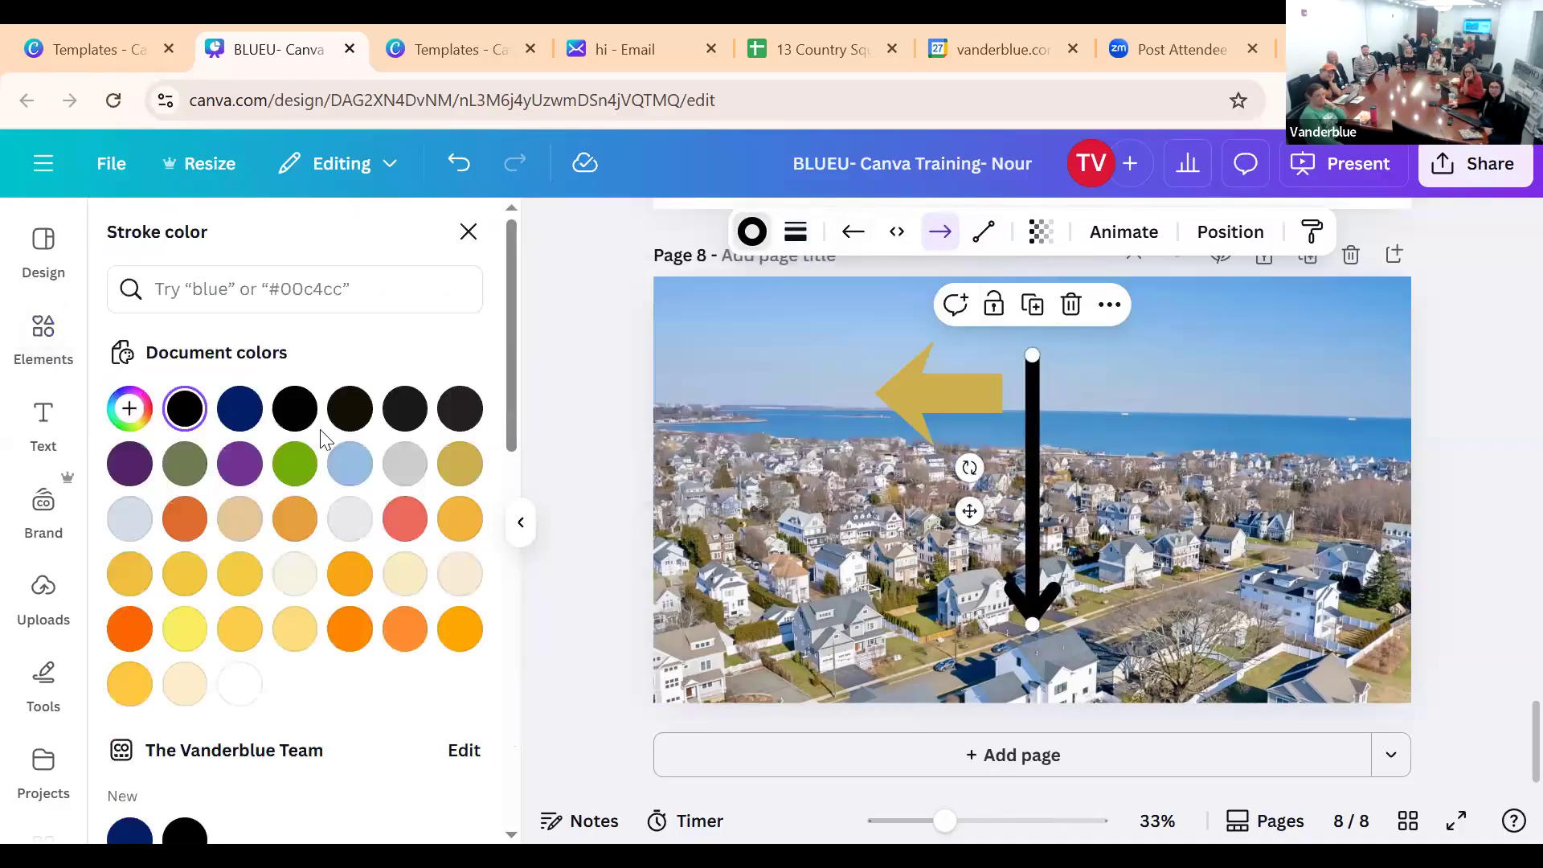
left_click(239, 684)
Shorten the white arrow from its tail end and move it up and left to point at the central house
left_click_drag(1031, 358, 1032, 526)
left_click(1045, 616)
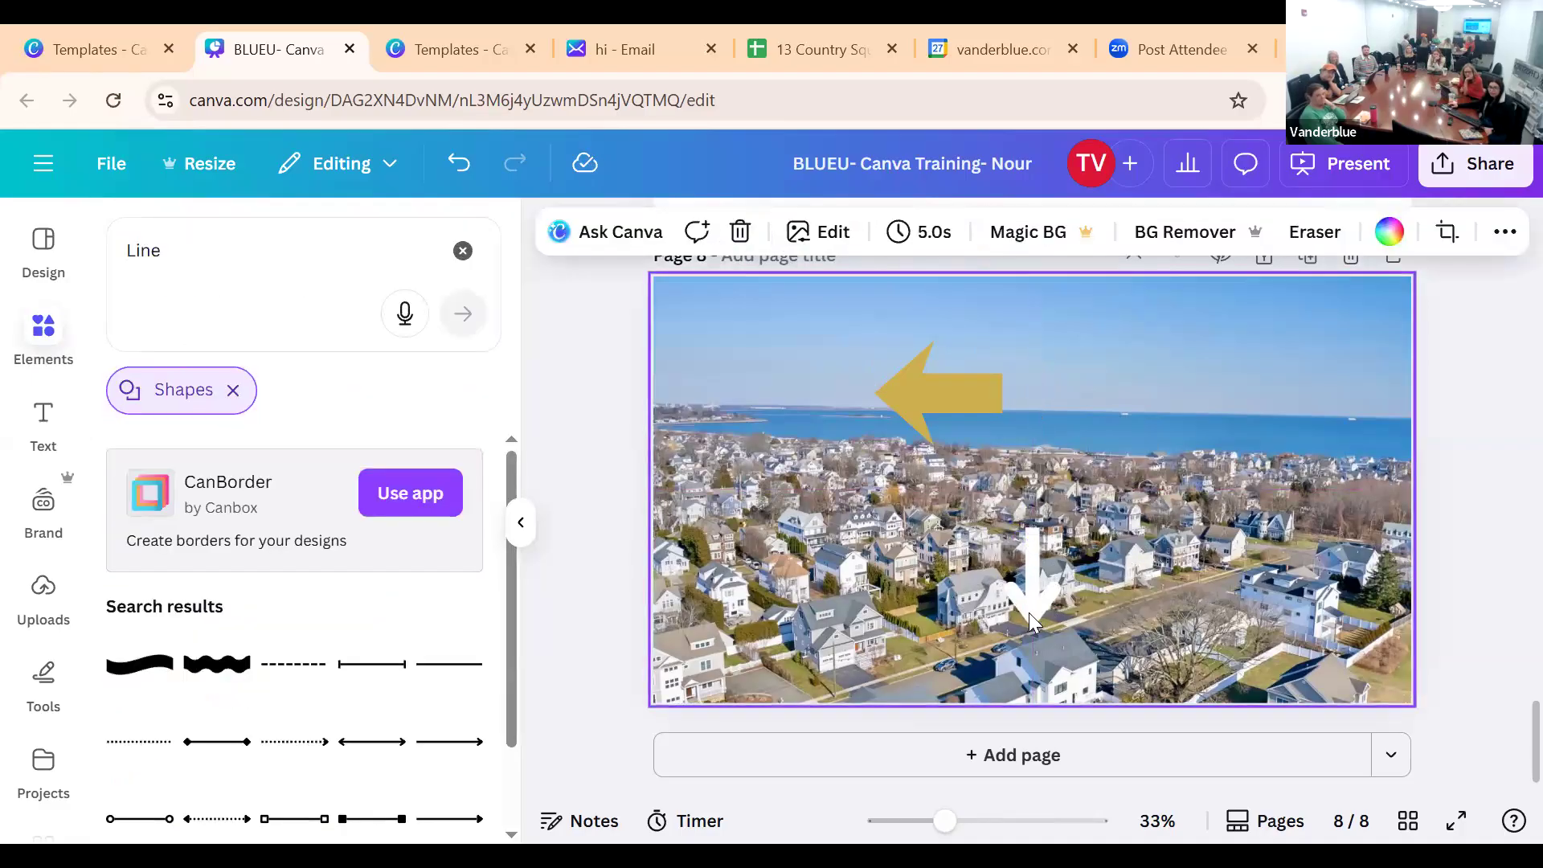
left_click_drag(1031, 615, 975, 551)
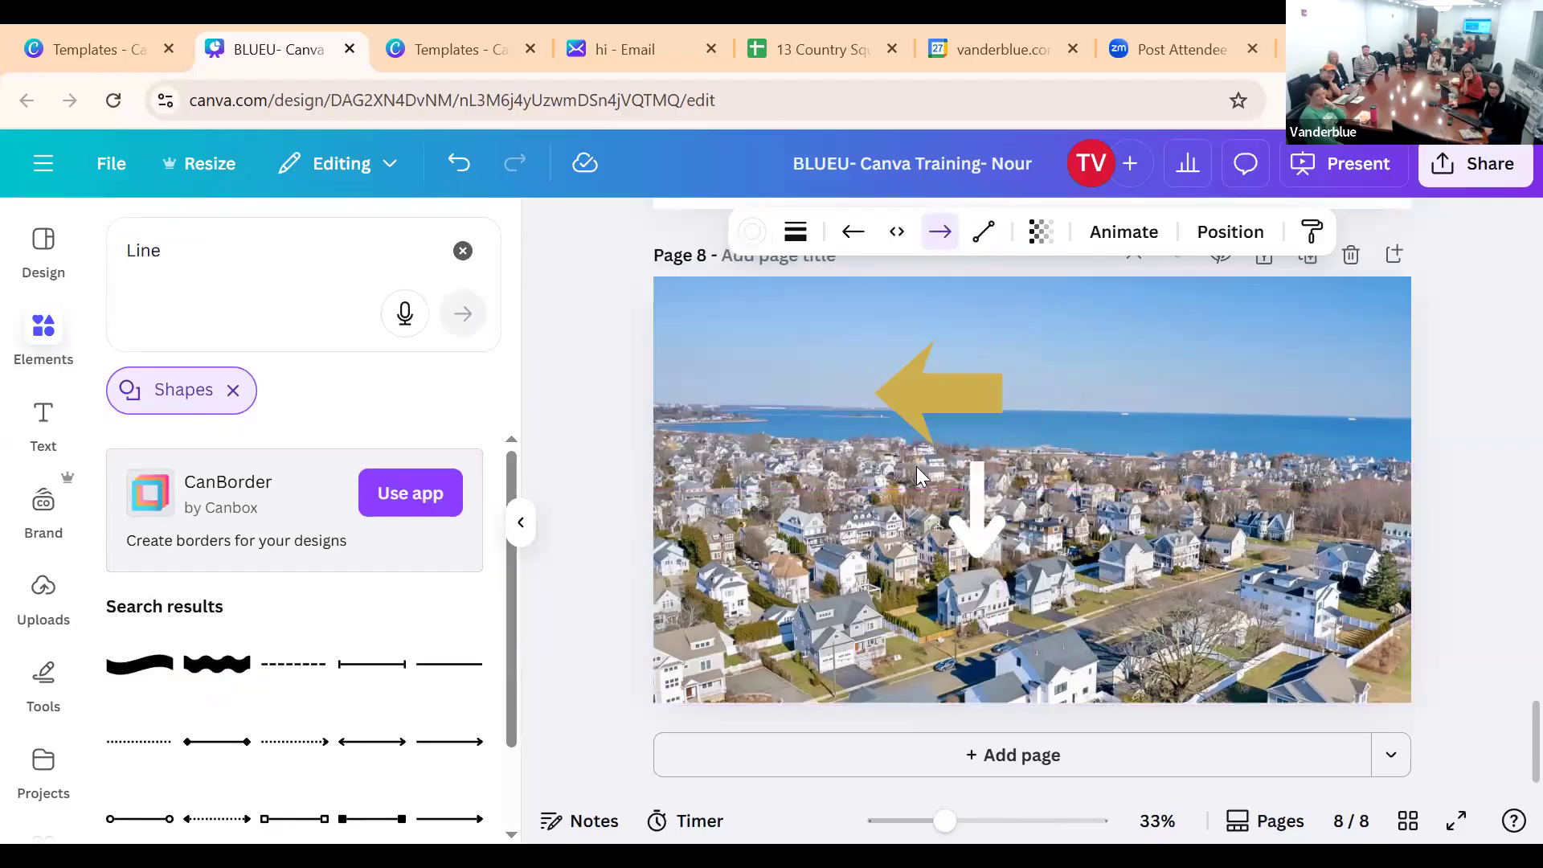
Delete the gold block arrow from the sky and select the white arrow
left_click(929, 377)
left_click(977, 291)
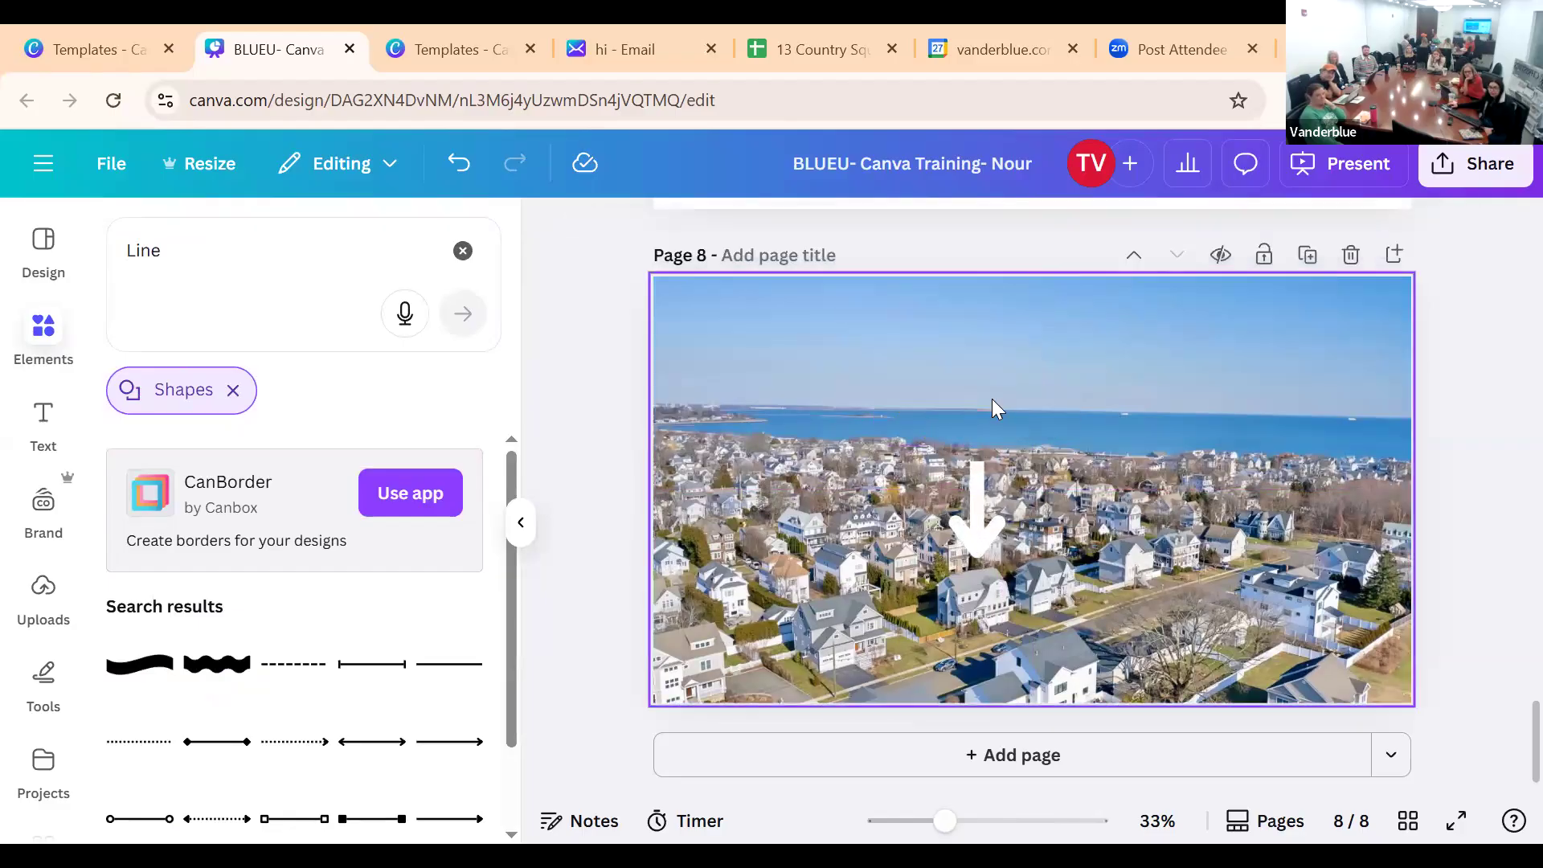
left_click(978, 513)
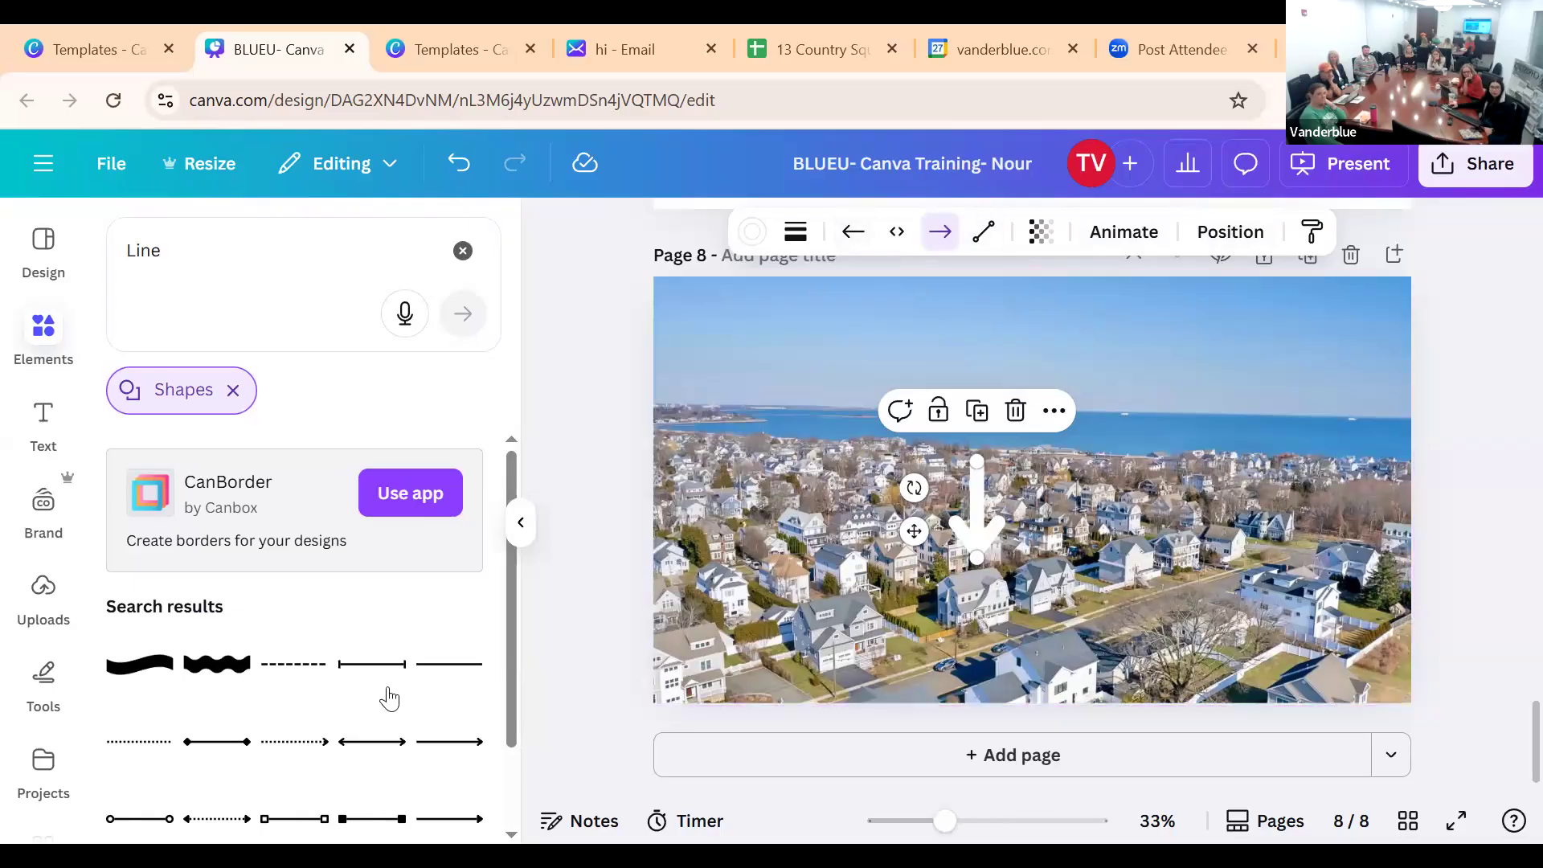
Check the white arrow's transparency setting, leaving it at 100
scroll(346, 581, "down", 1)
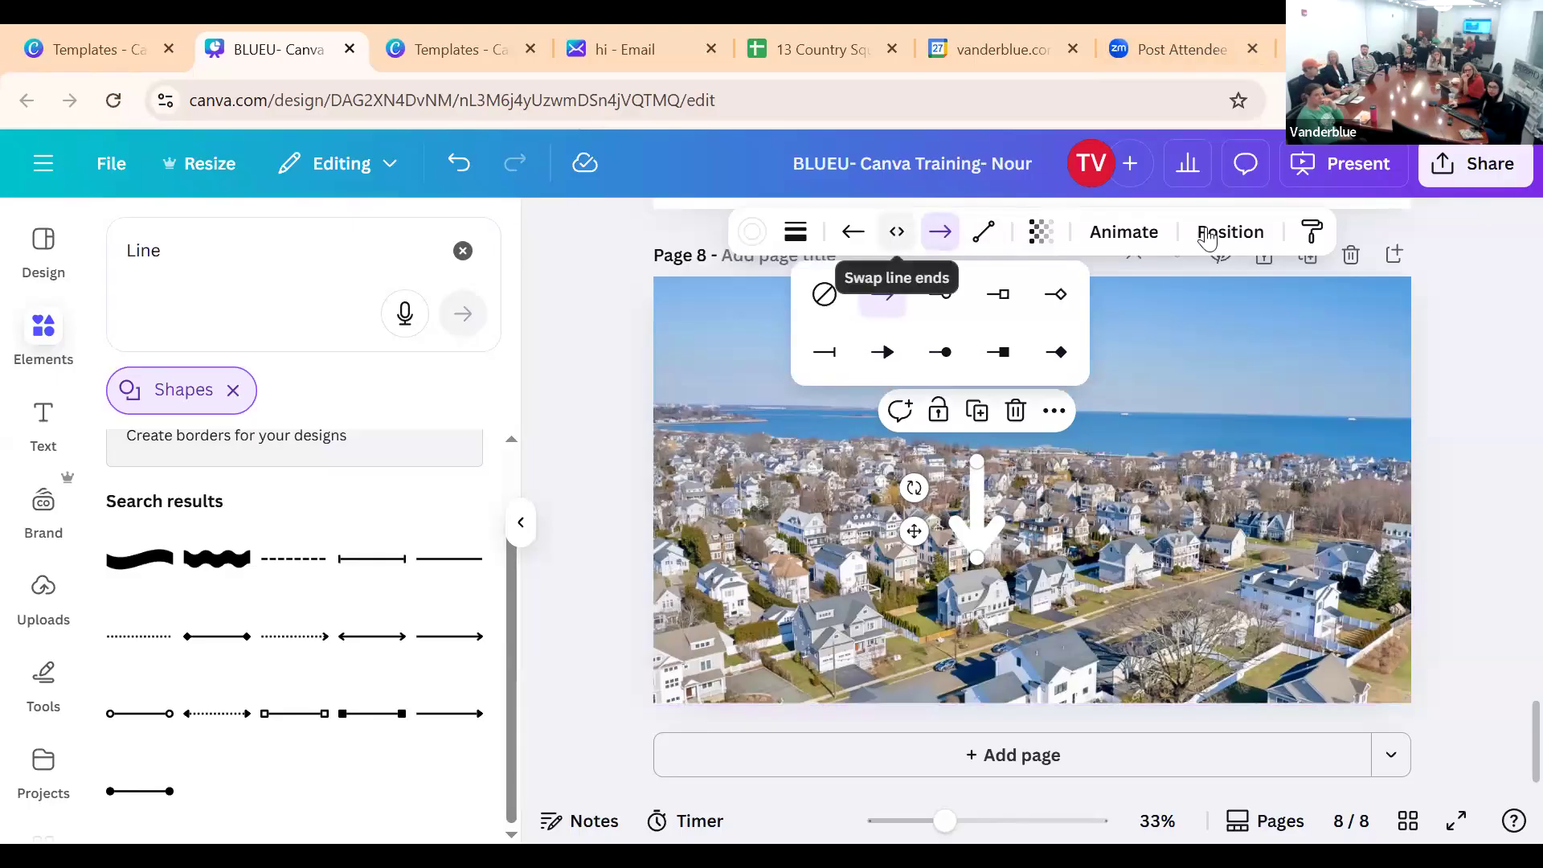
left_click(1036, 234)
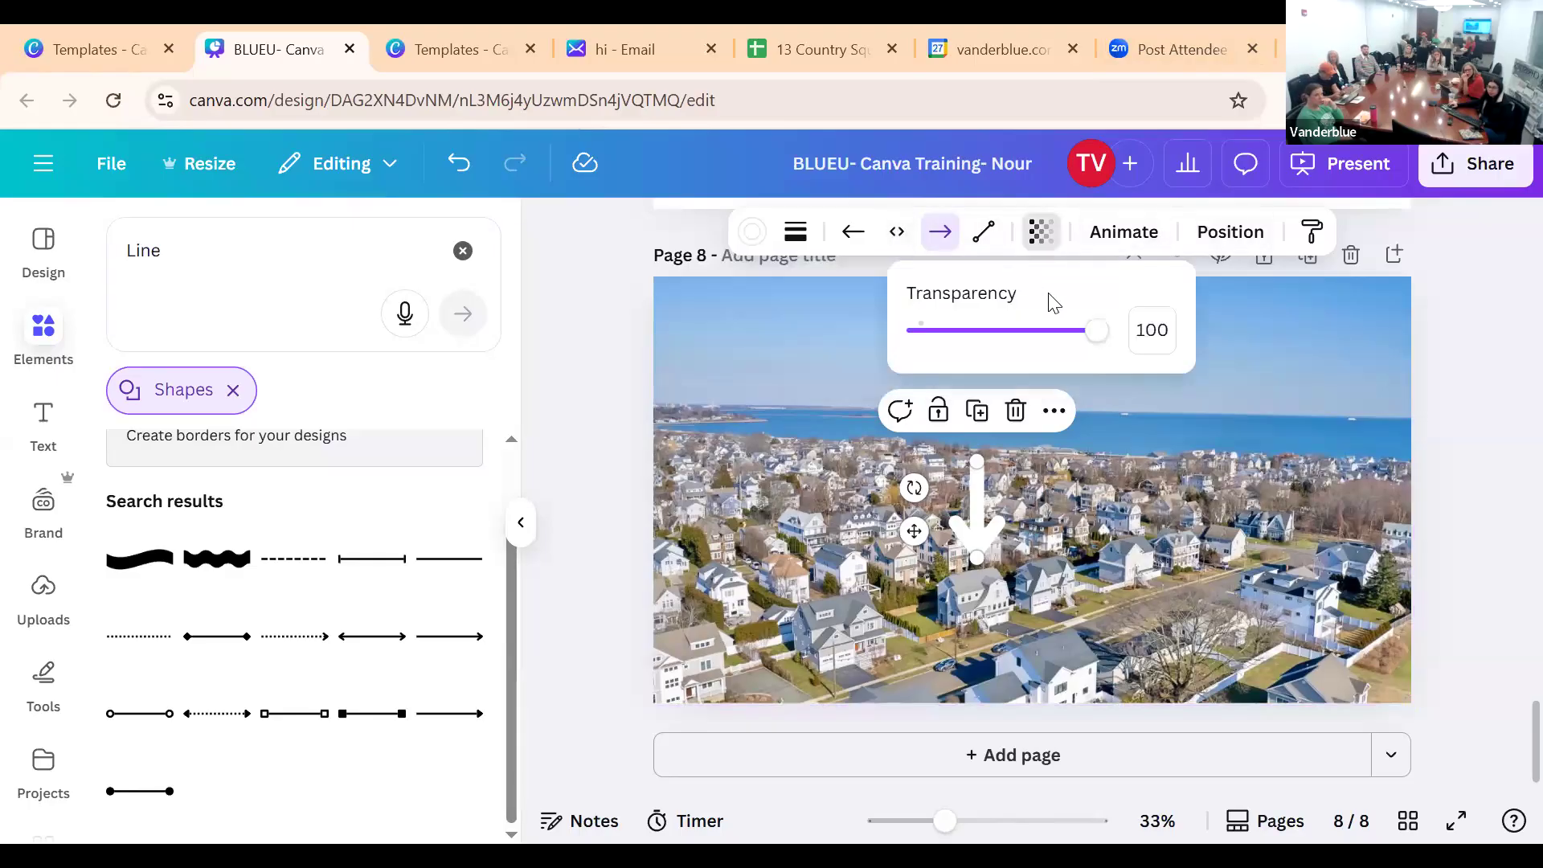
left_click_drag(1072, 345, 1136, 358)
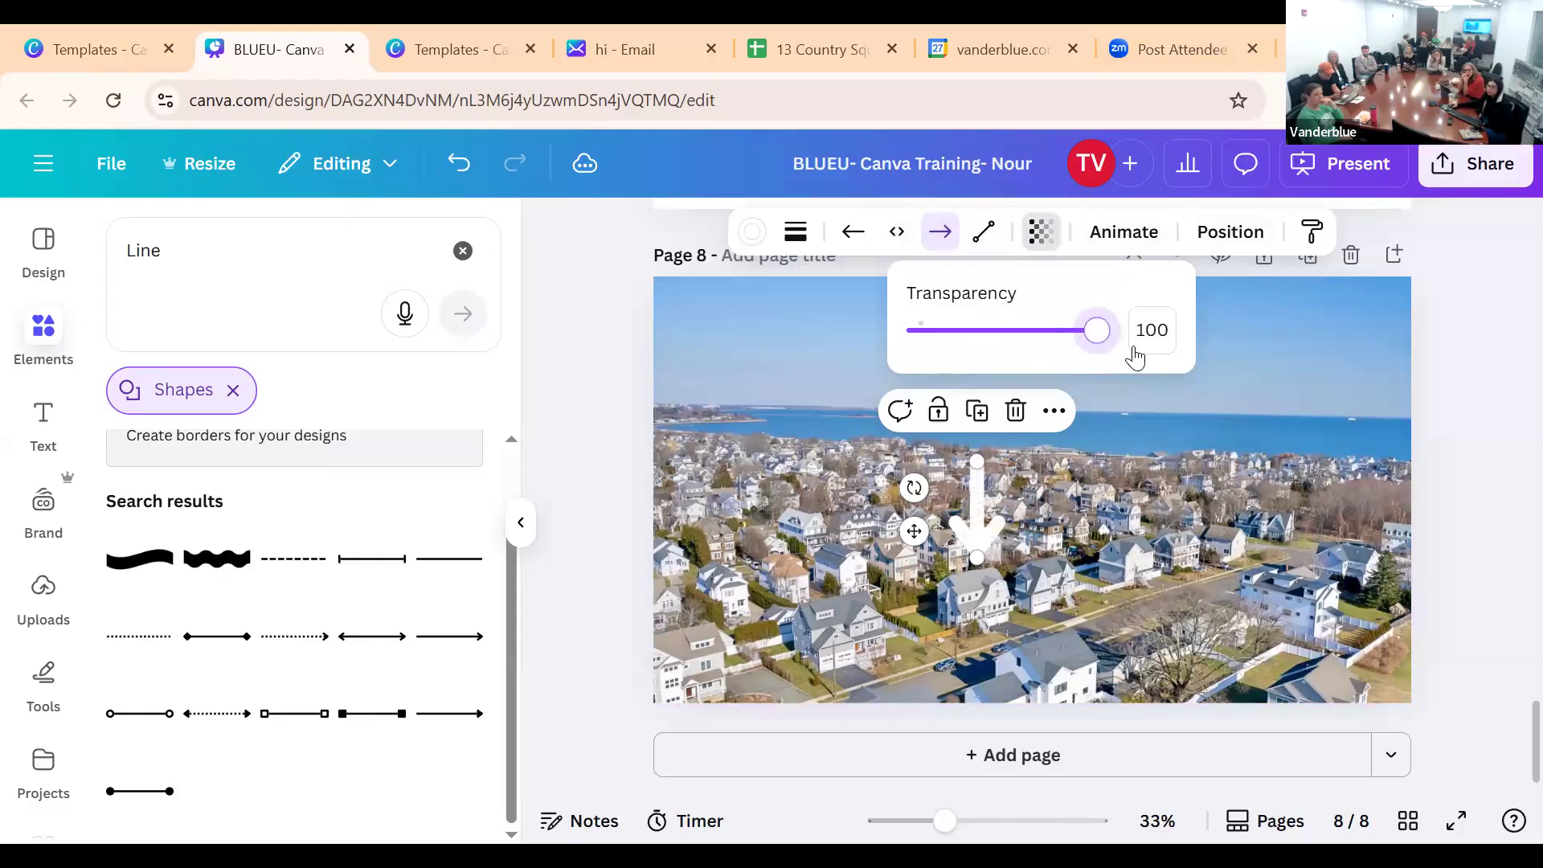
left_click(909, 470)
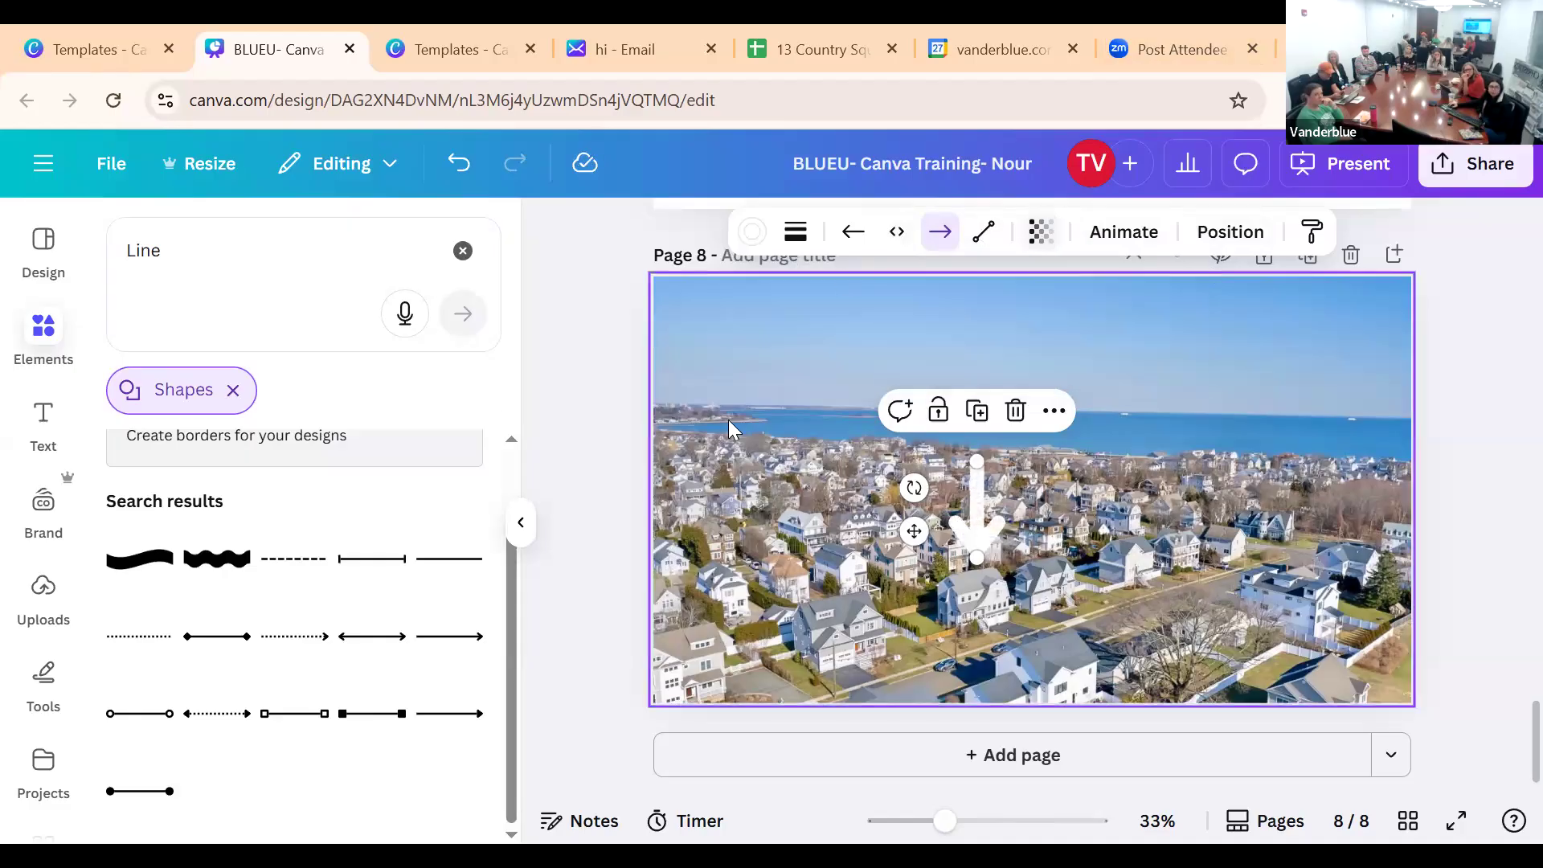
Search the elements for arrow graphics and place the thin looped arrow on the photo beside the white arrow
left_click(462, 251)
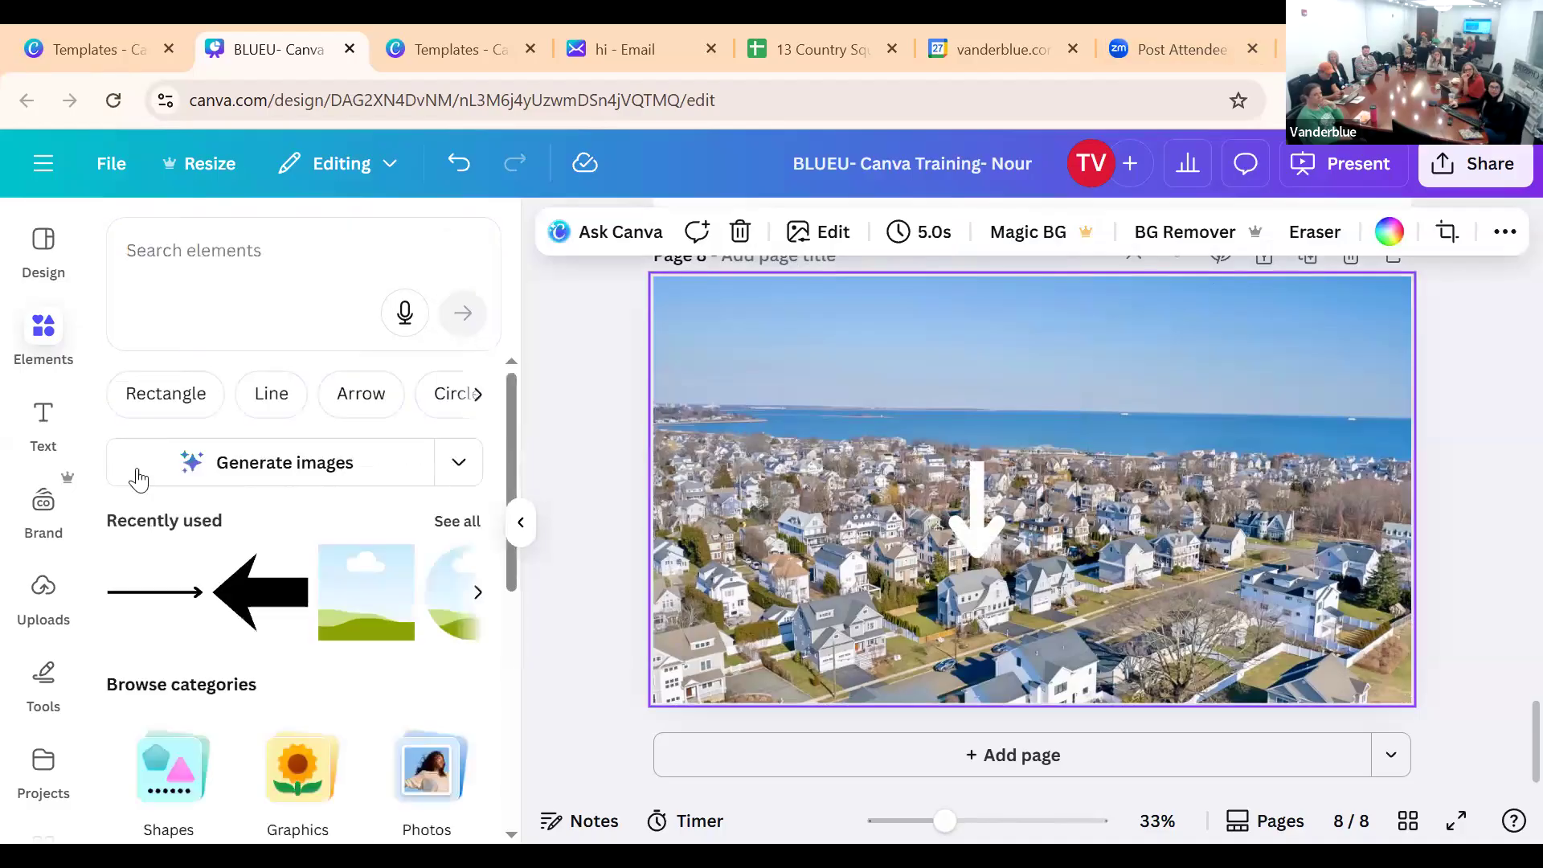
left_click(361, 393)
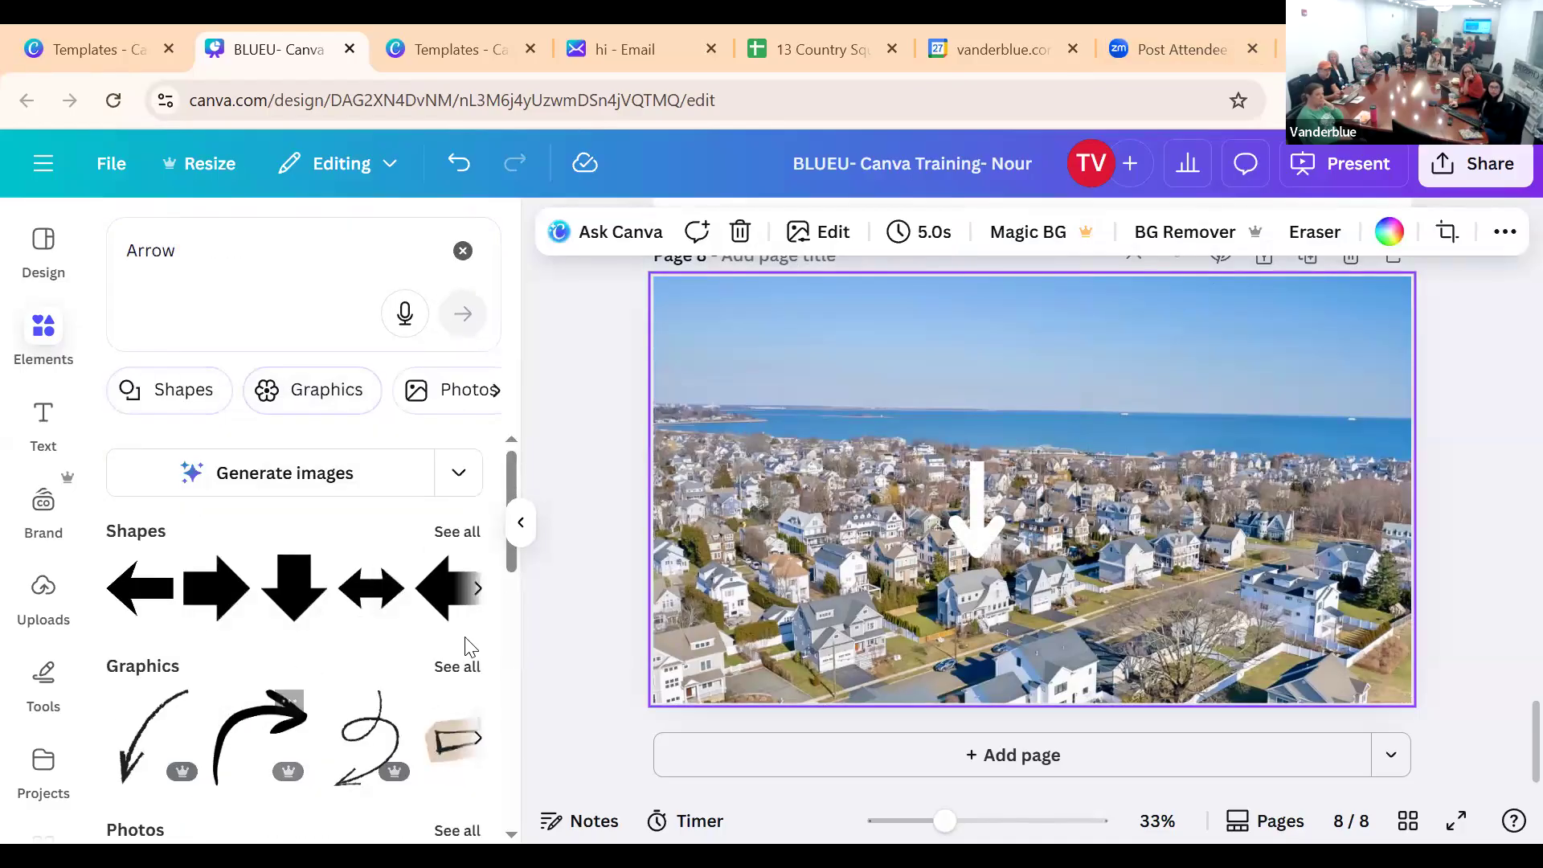
left_click(457, 667)
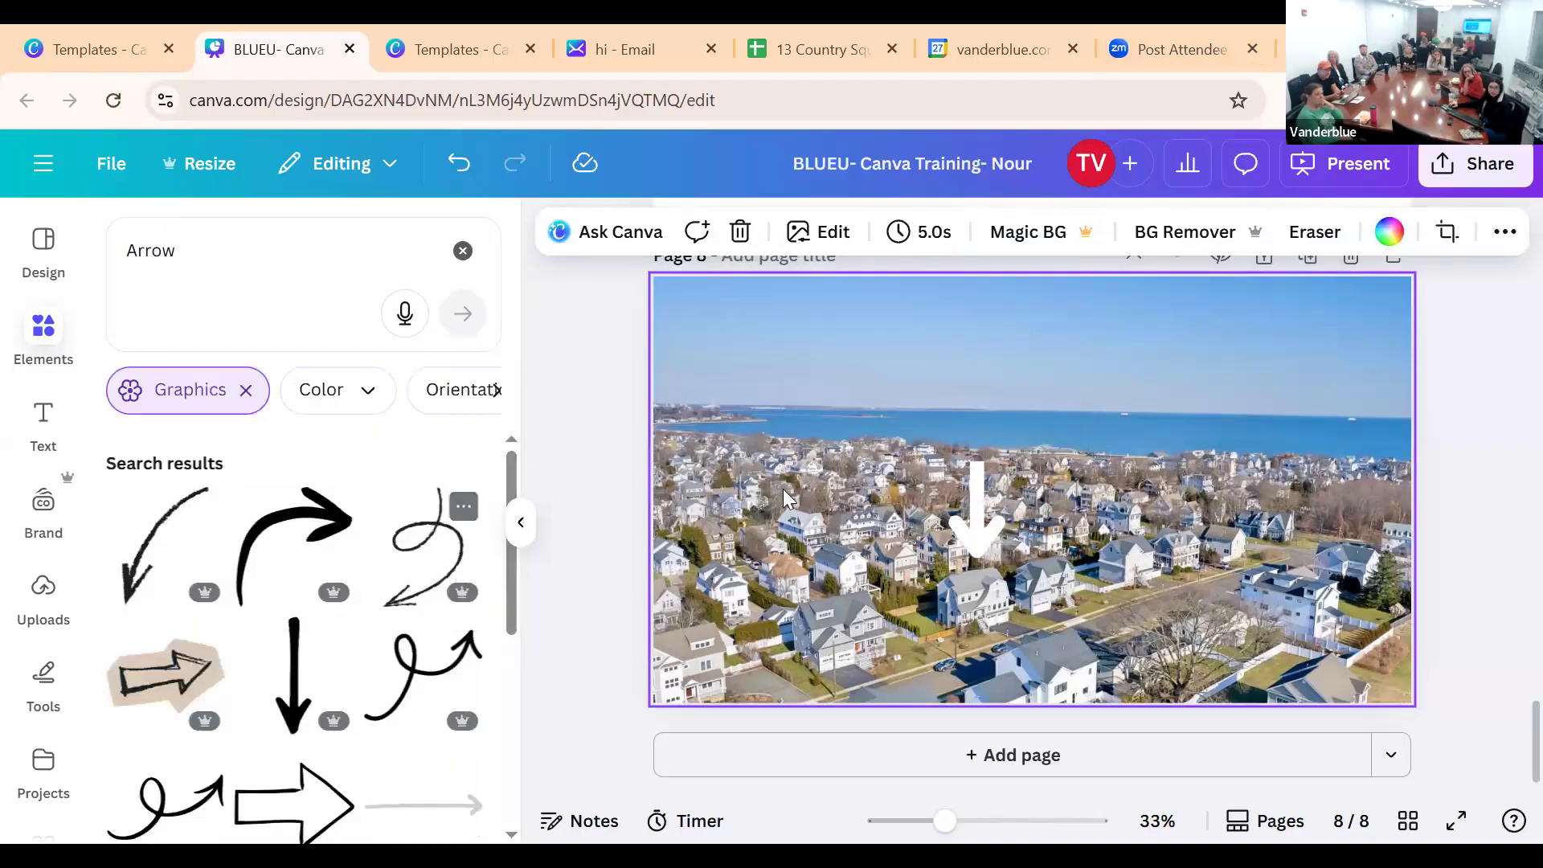
left_click(434, 554)
left_click_drag(1050, 401, 1053, 409)
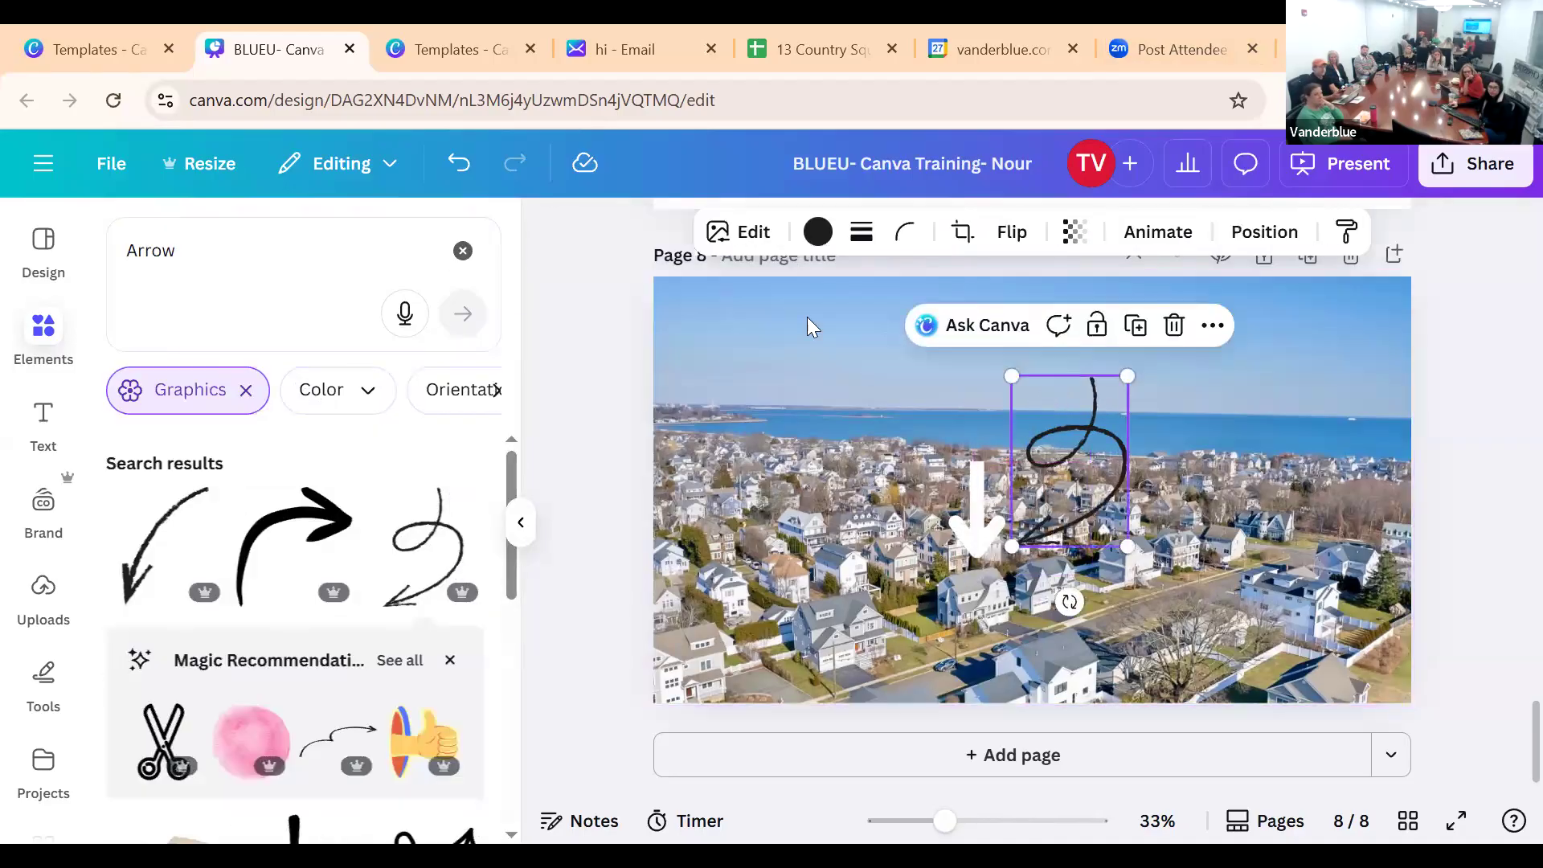
Recolor the looped arrow, trying purple and settling on orange from the document colors
left_click(819, 233)
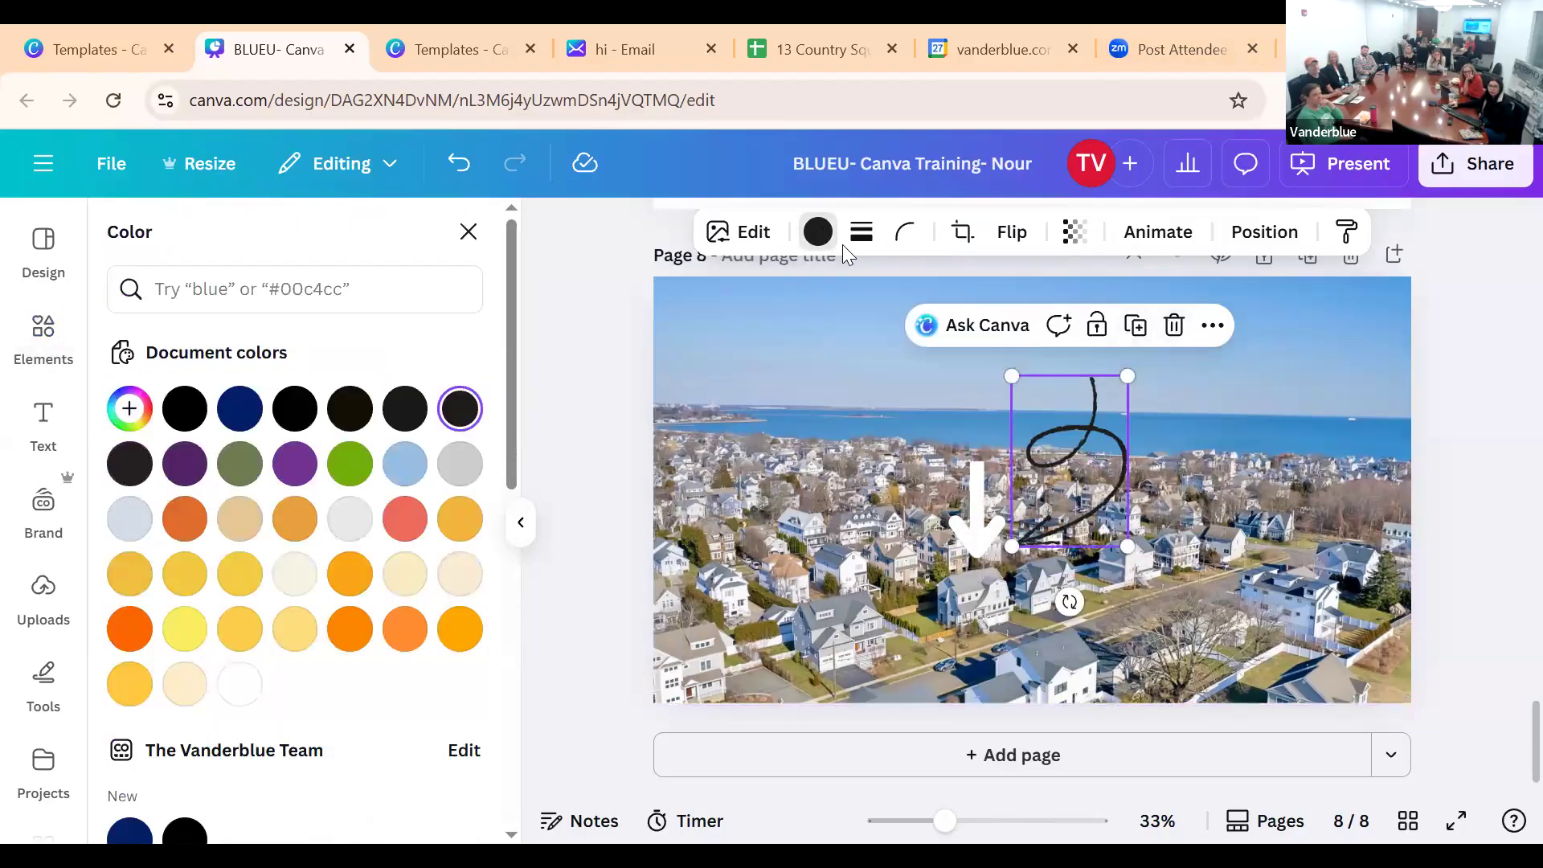
left_click(311, 468)
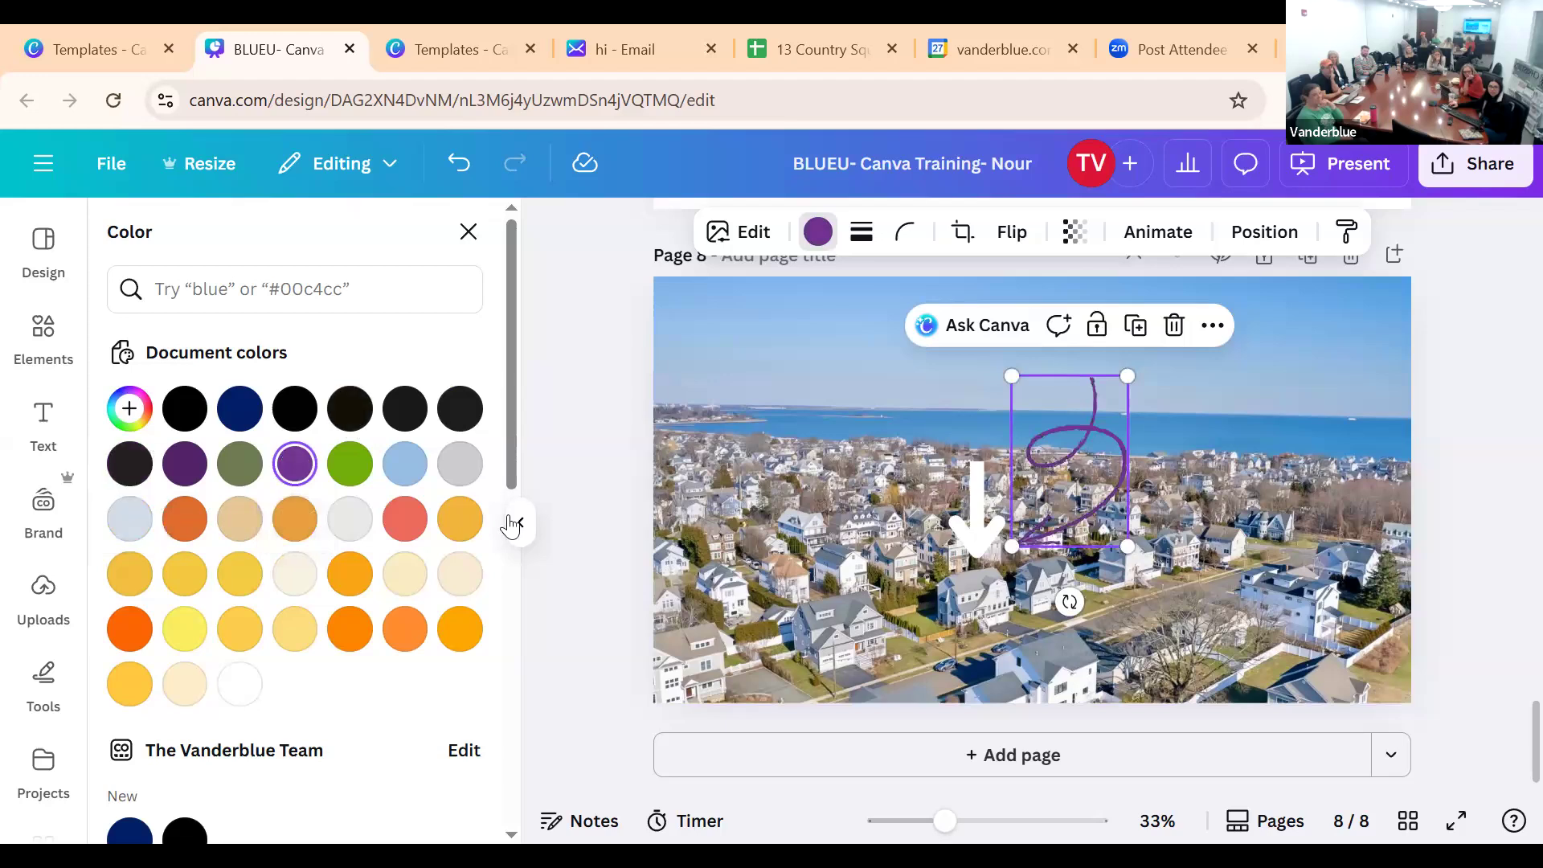
left_click(120, 643)
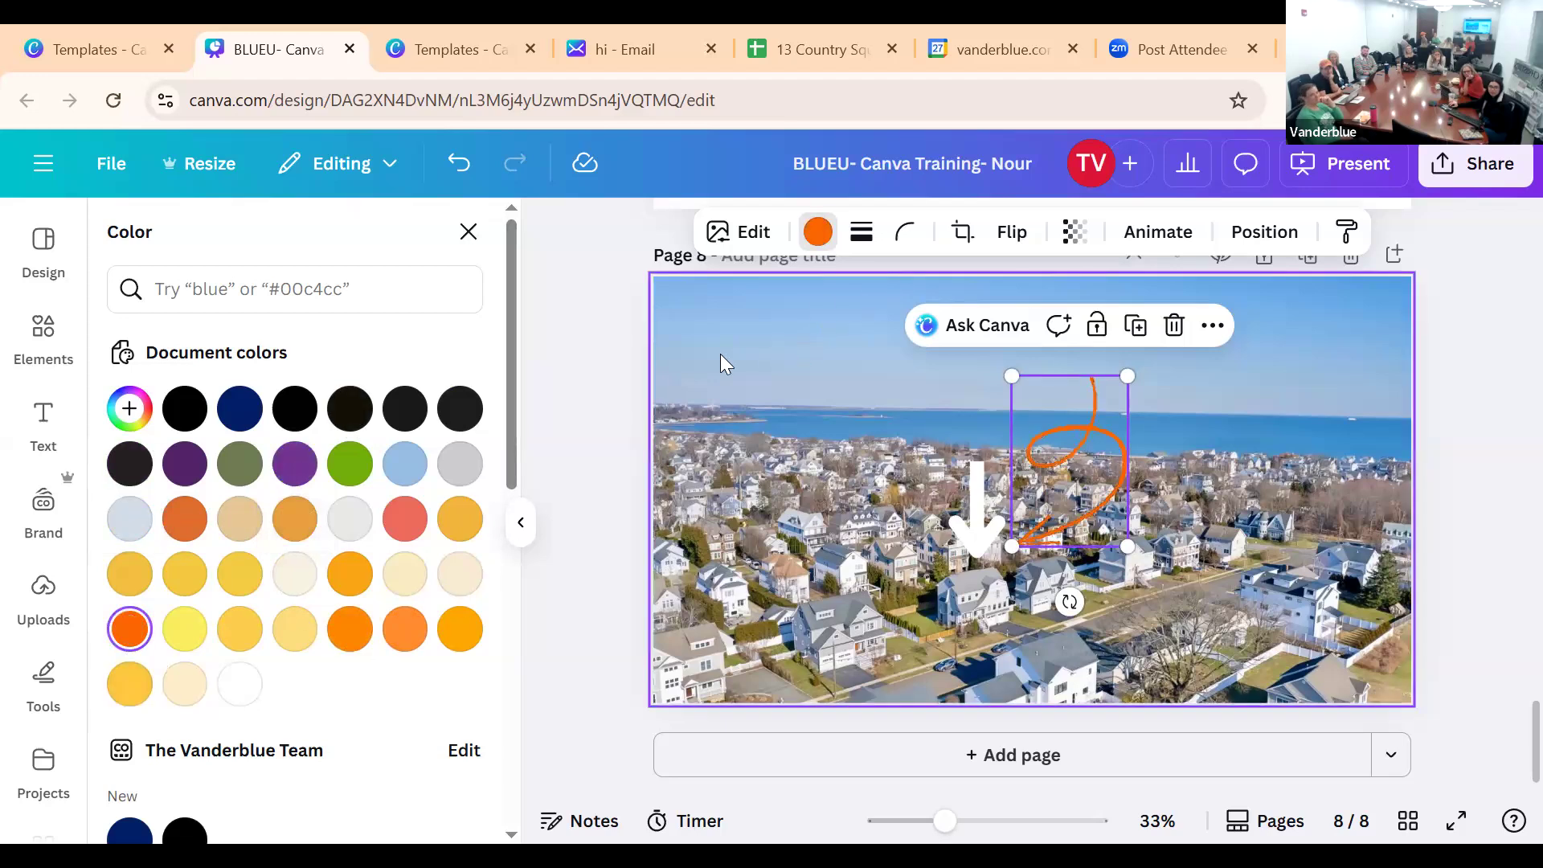
left_click(468, 232)
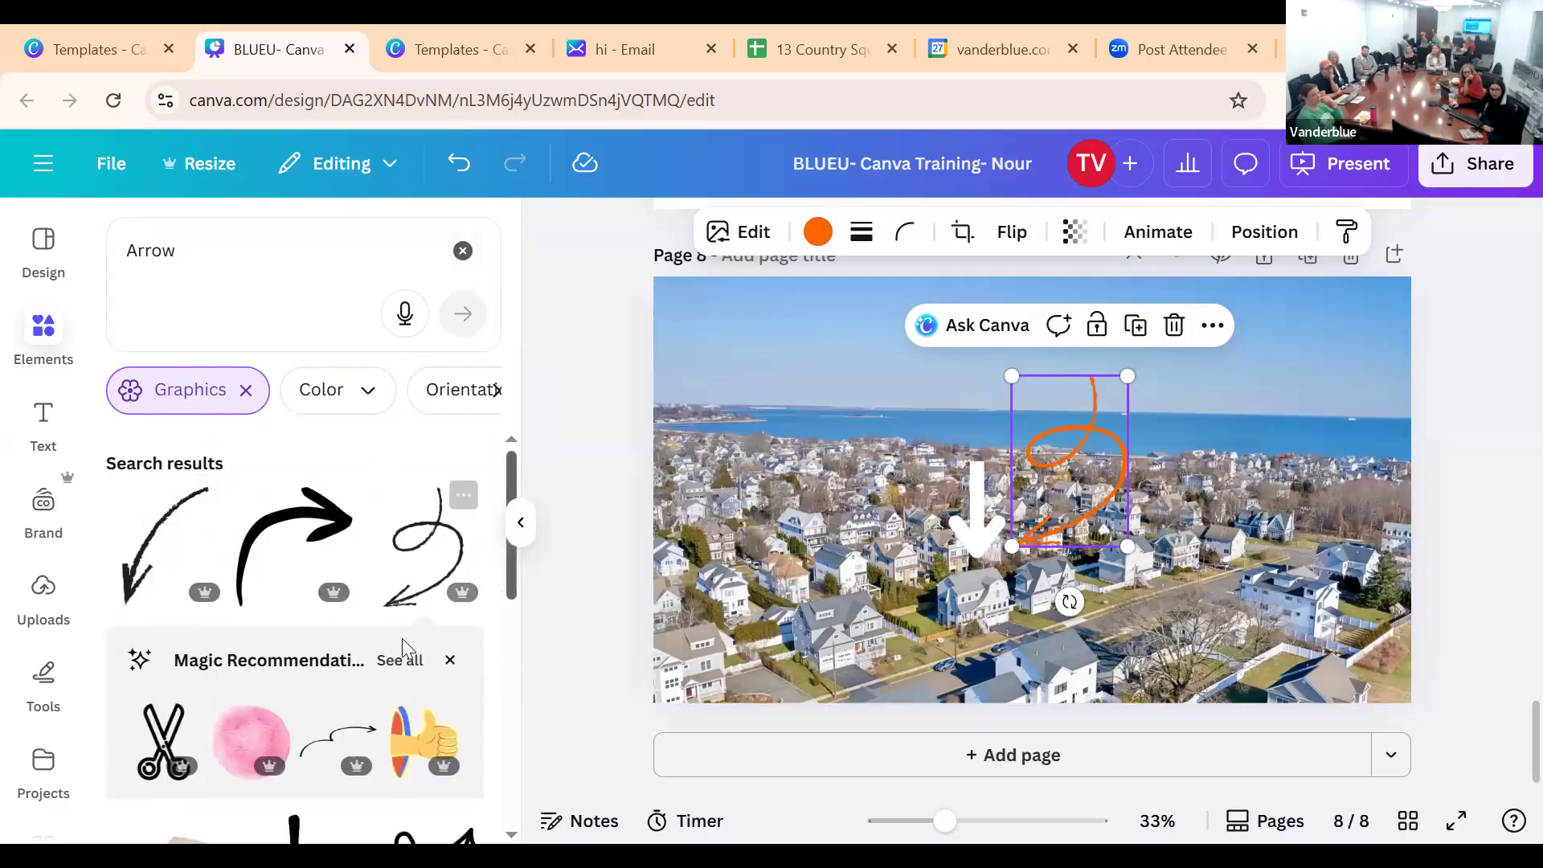
Add the thick black curly arrow graphic from the arrow results and move it to the left over the photo
scroll(325, 651, "down", 3)
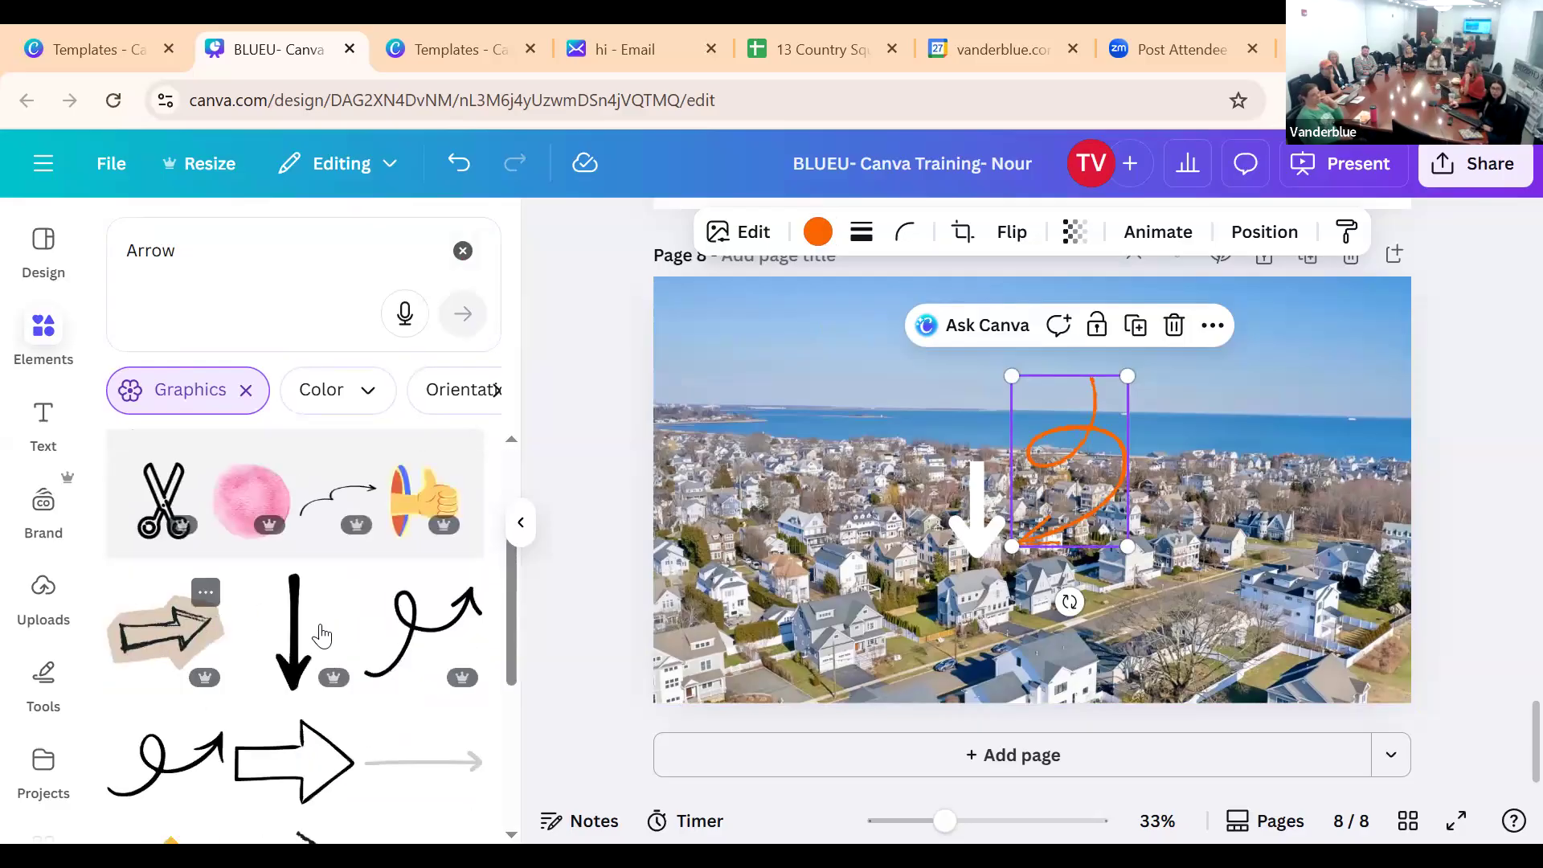
scroll(321, 635, "down", 2)
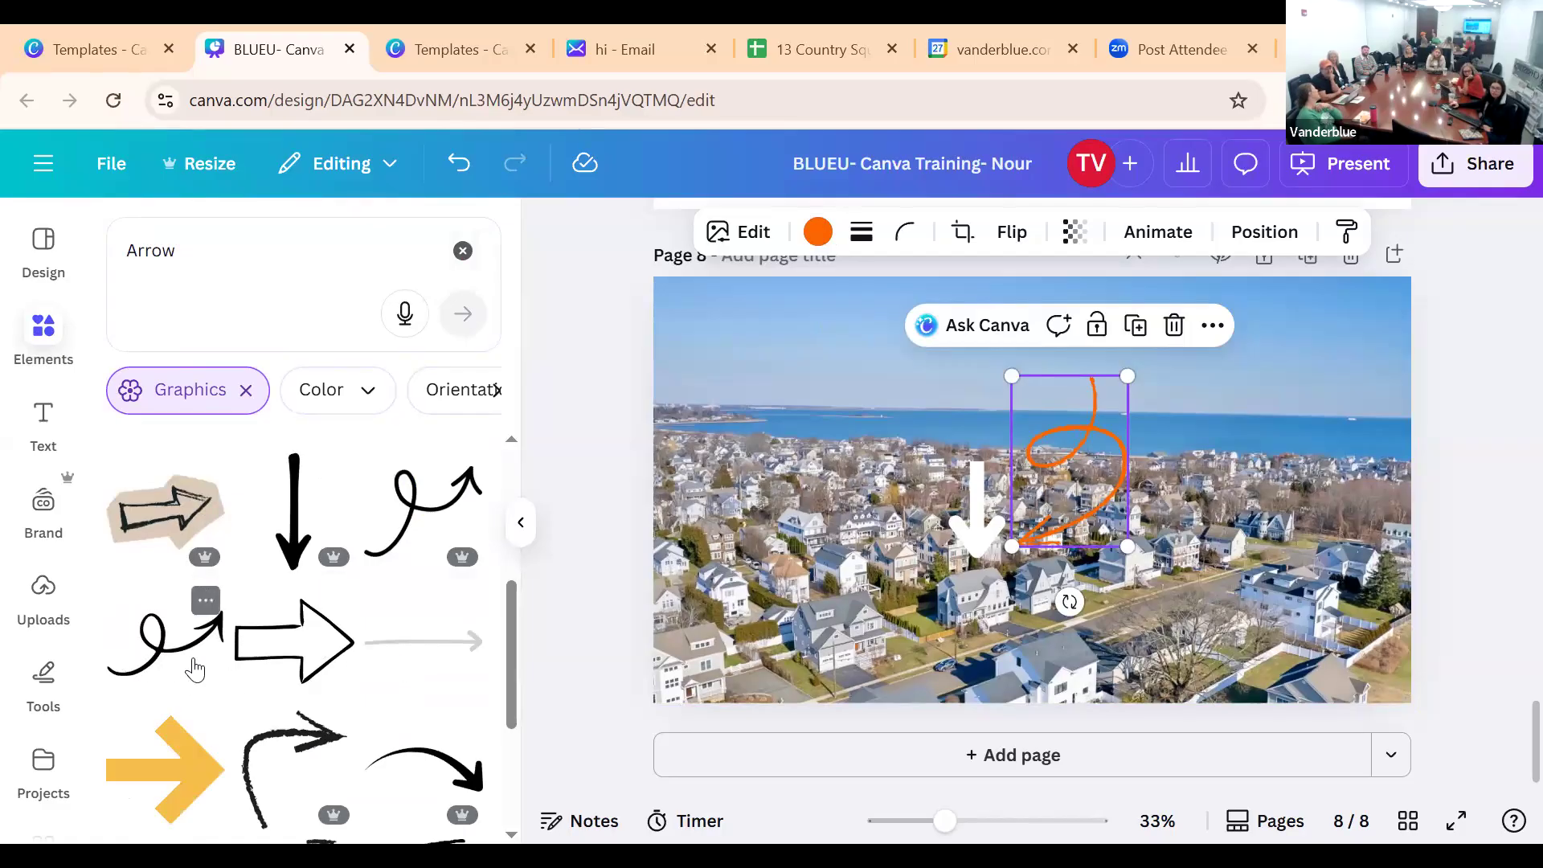
scroll(195, 669, "down", 2)
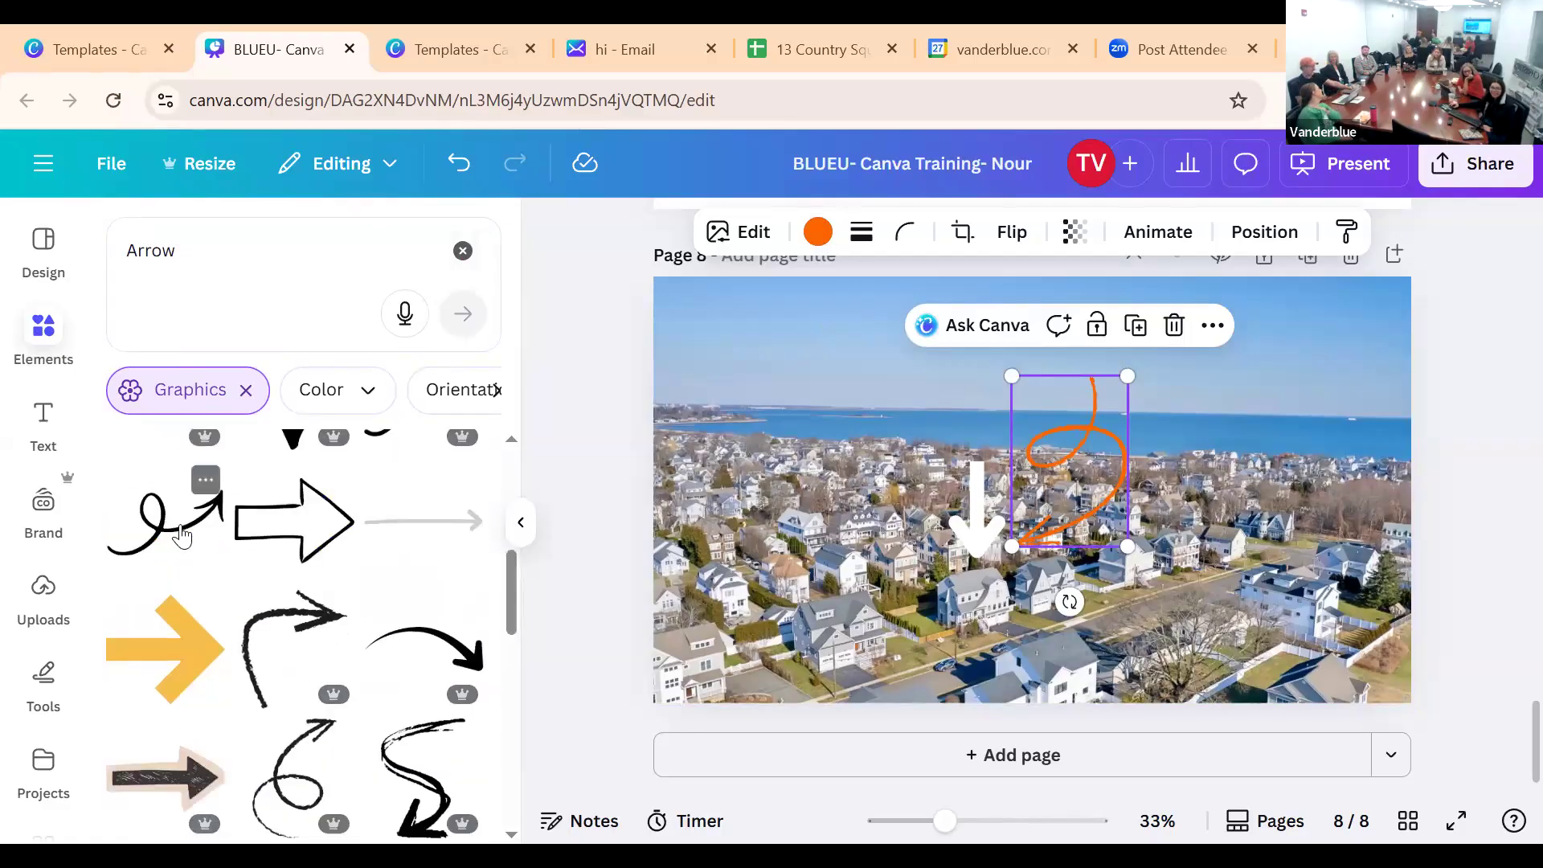
left_click(182, 535)
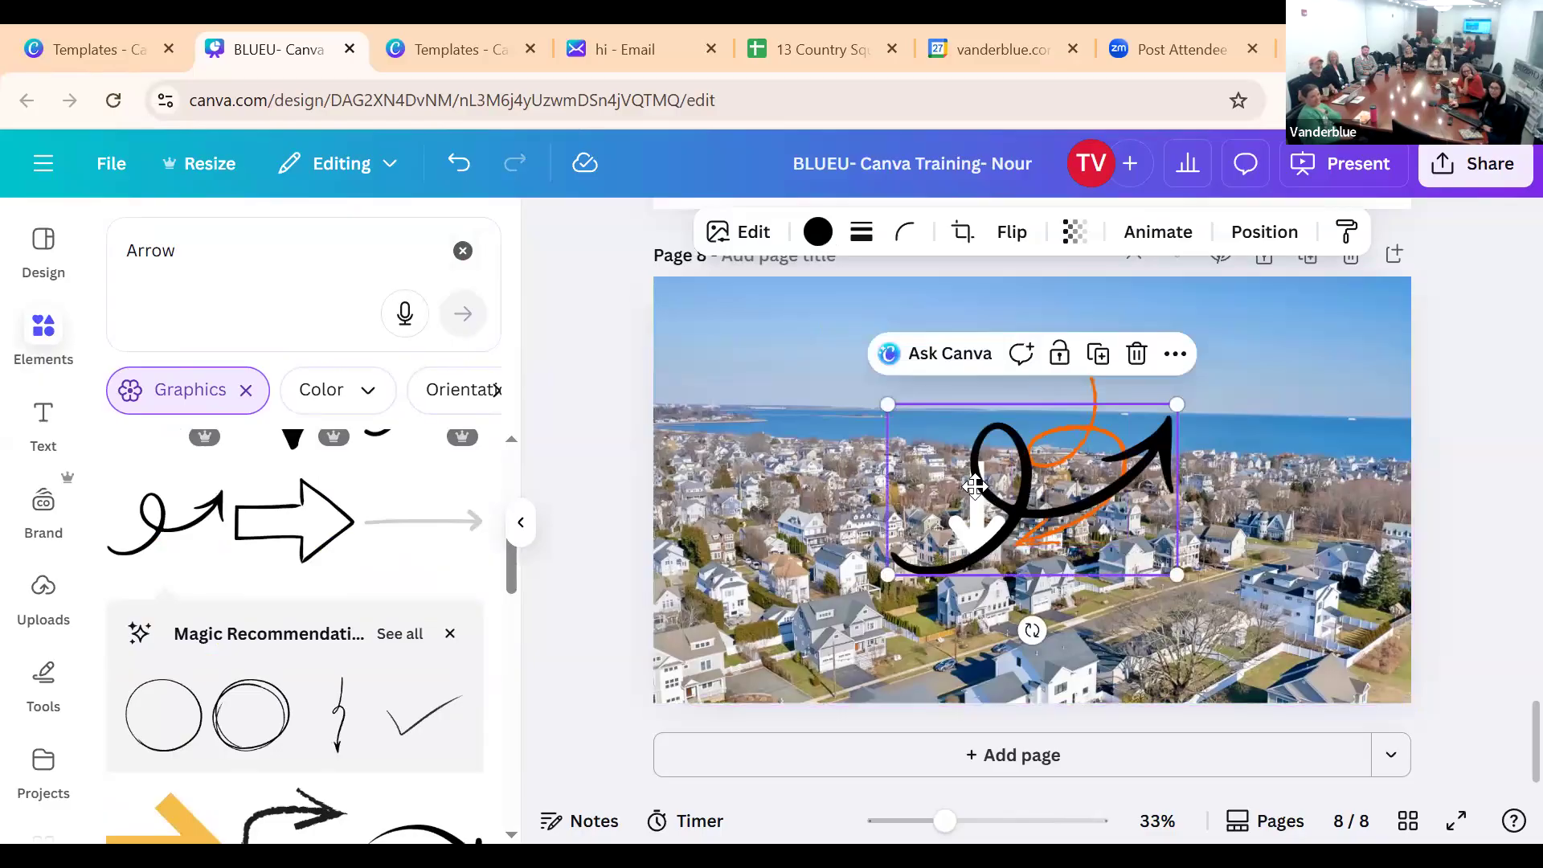
left_click_drag(974, 485, 882, 457)
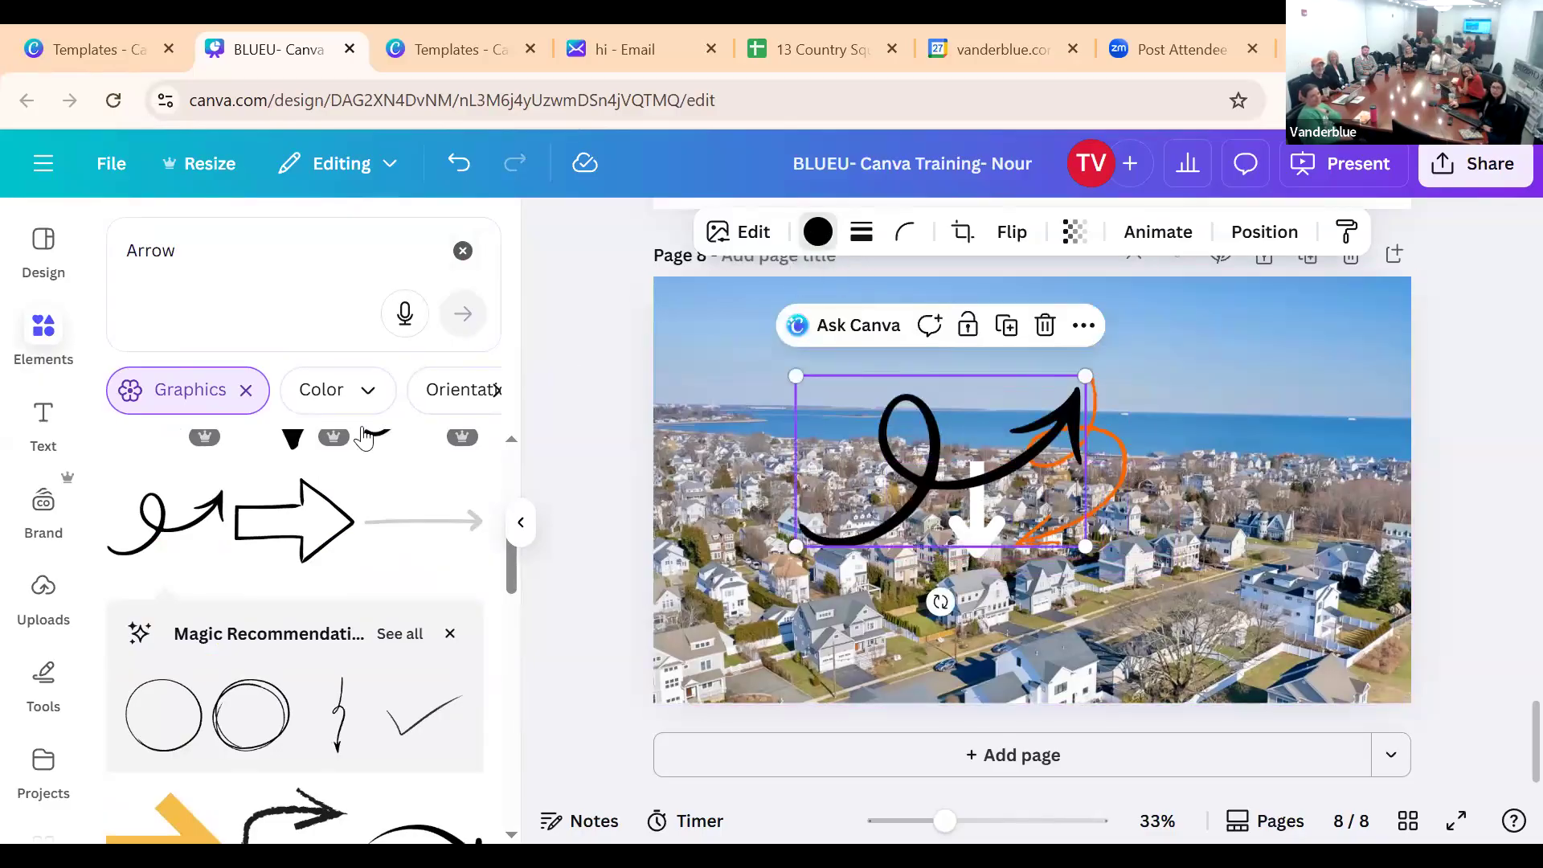
Recolor the curly arrow coral red, then shrink and rotate it to point down at the houses left of the white arrow
left_click(818, 231)
left_click(349, 518)
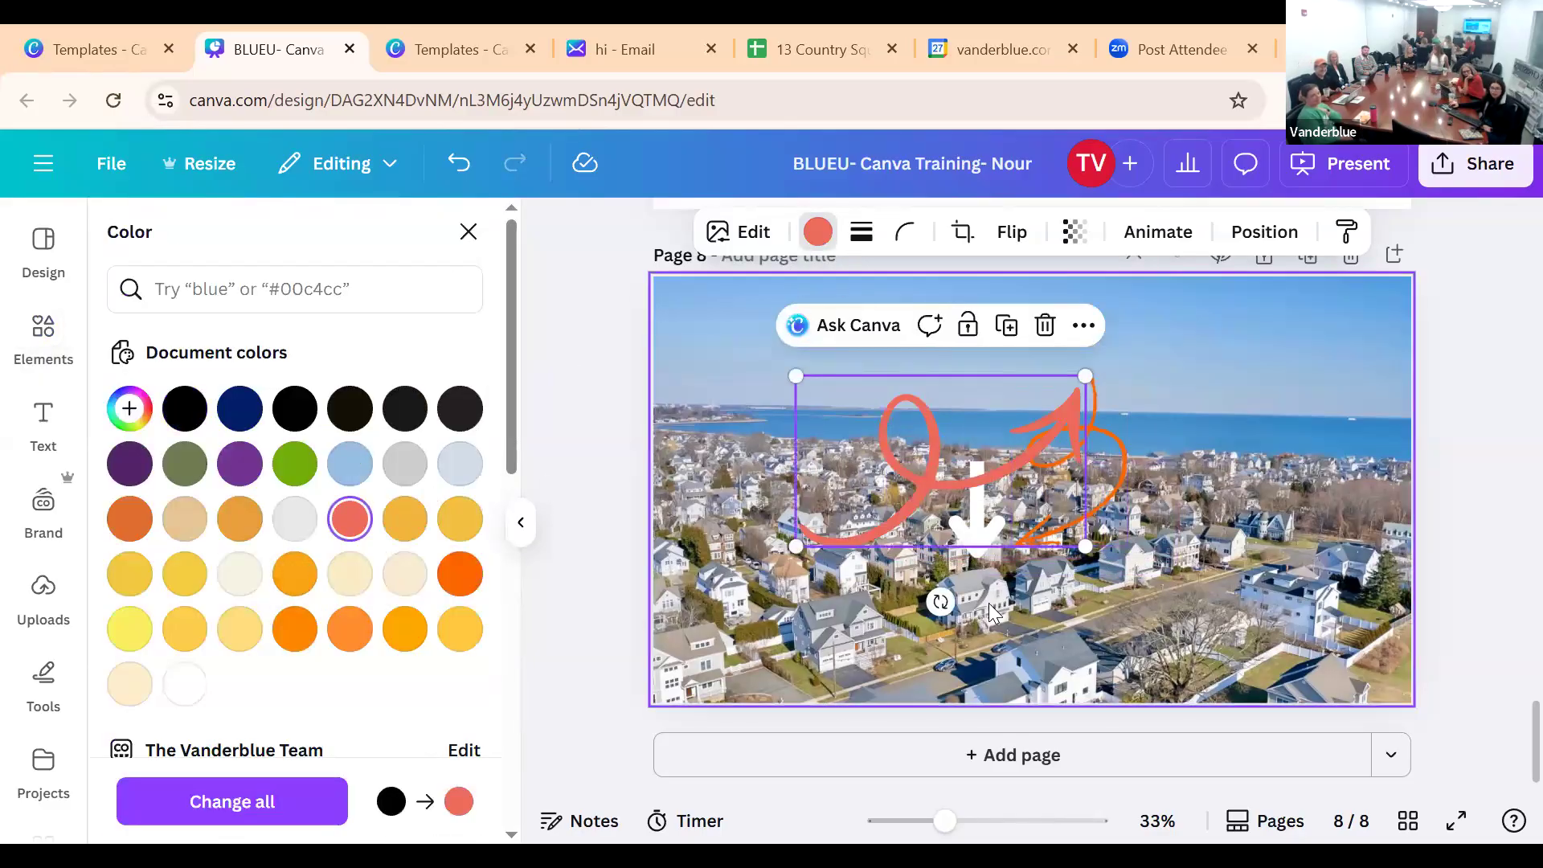
left_click_drag(858, 611, 766, 434)
left_click_drag(872, 310, 946, 473)
left_click_drag(973, 565, 845, 430)
Crop the orange looped arrow to its lower part with the arrowhead and delete the cropped piece
left_click(1069, 426)
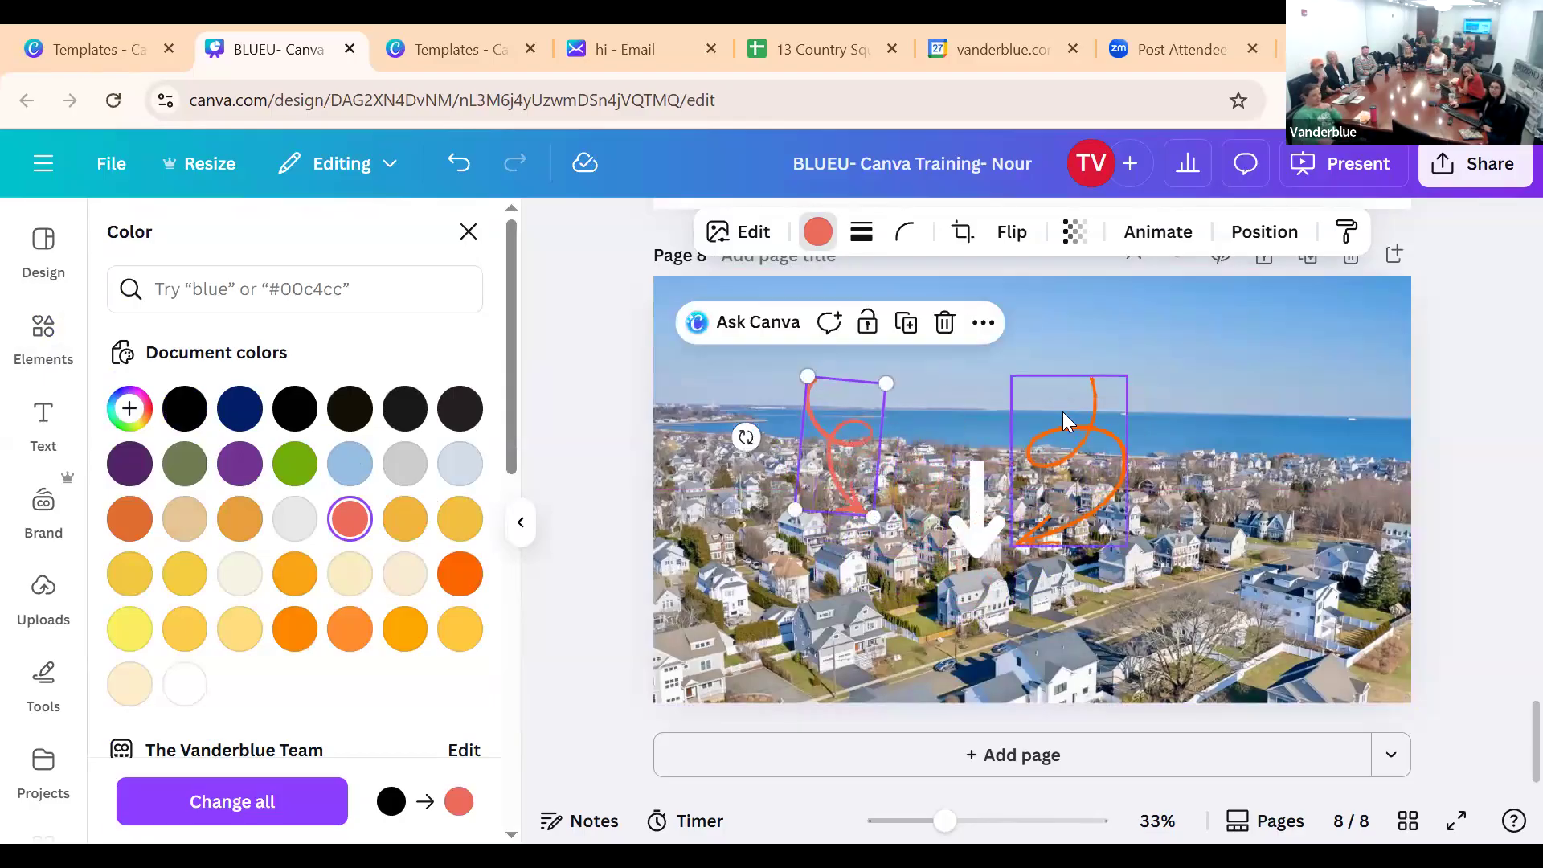
left_click(962, 232)
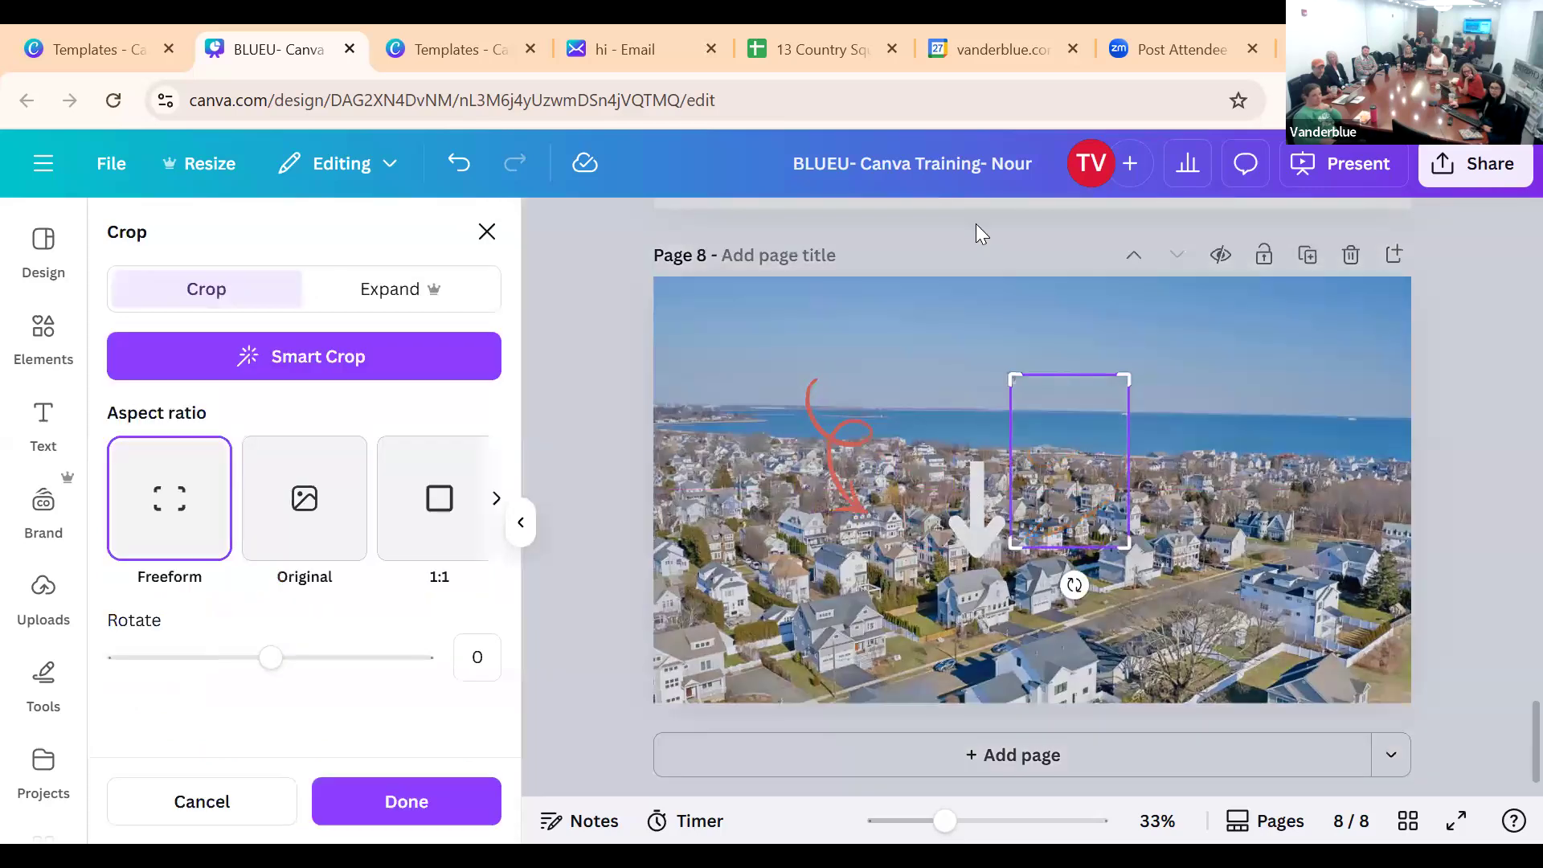
left_click_drag(1126, 377, 1167, 484)
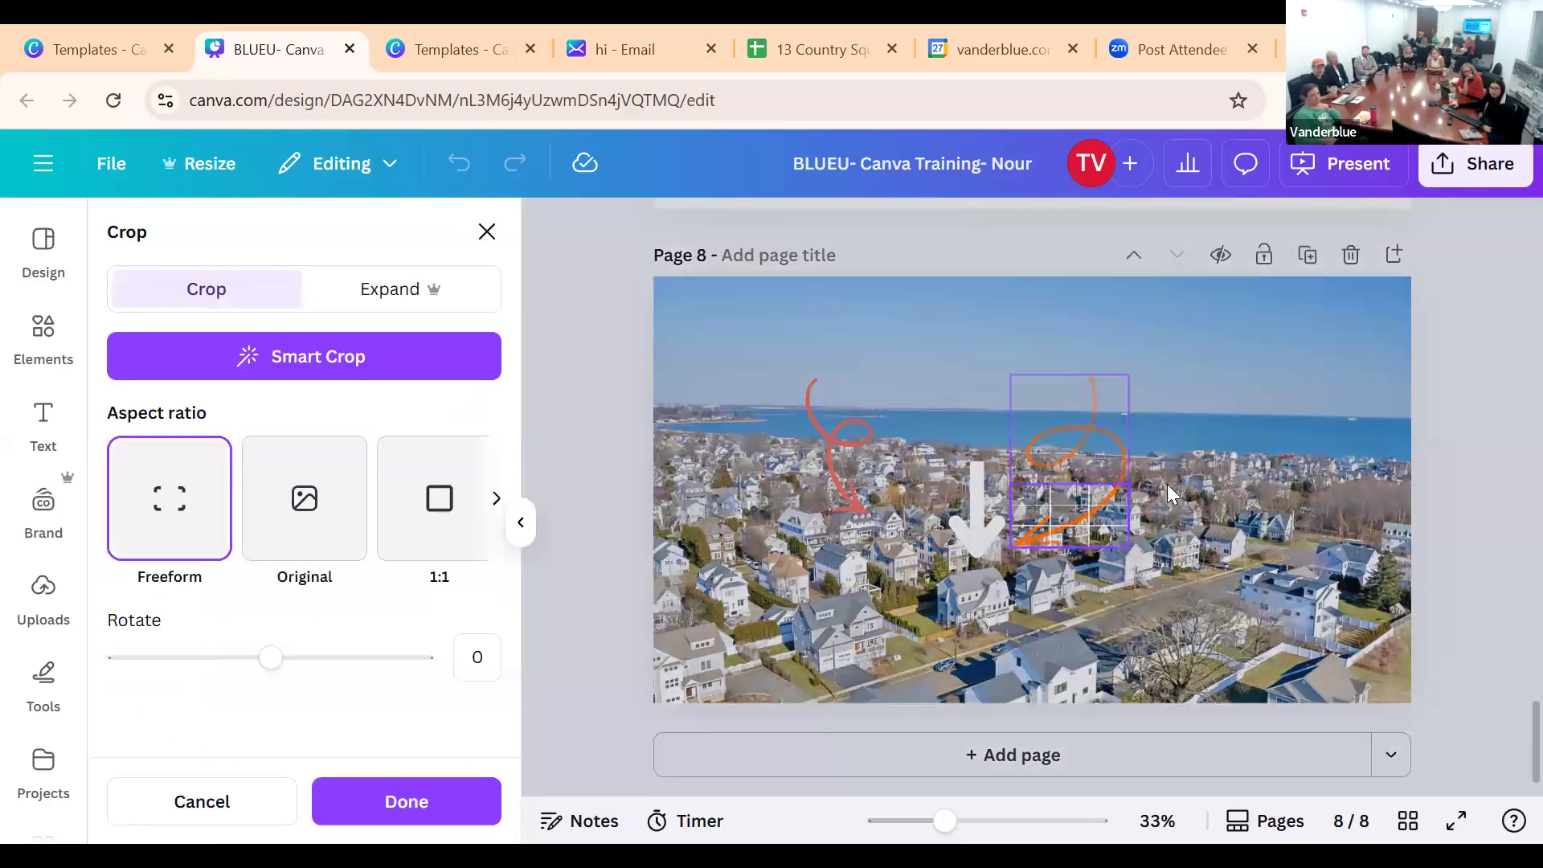
left_click(1214, 492)
left_click_drag(1083, 515, 1136, 531)
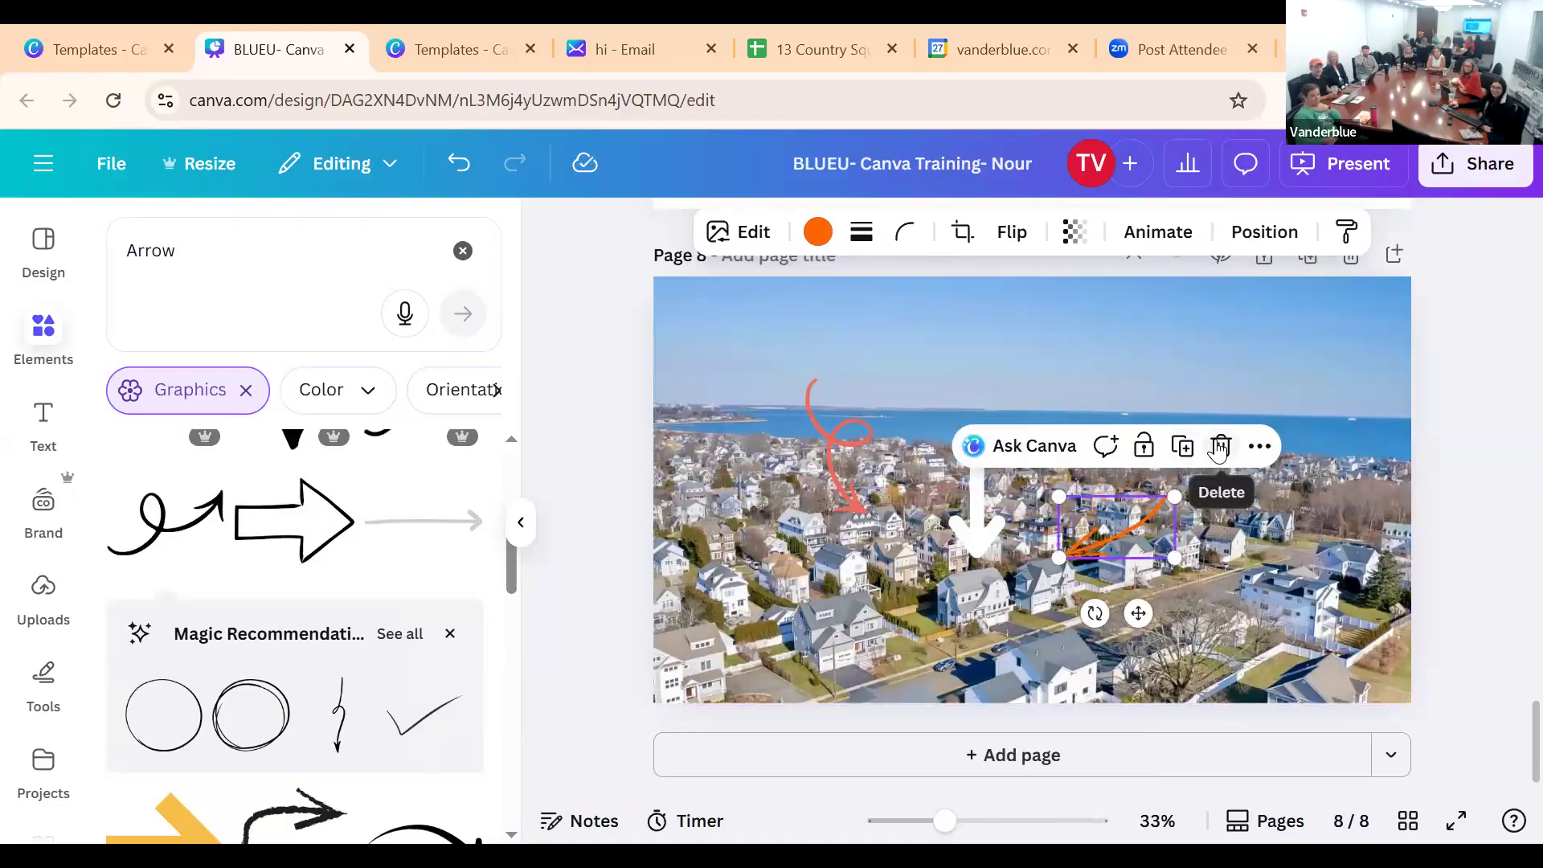
left_click(1219, 447)
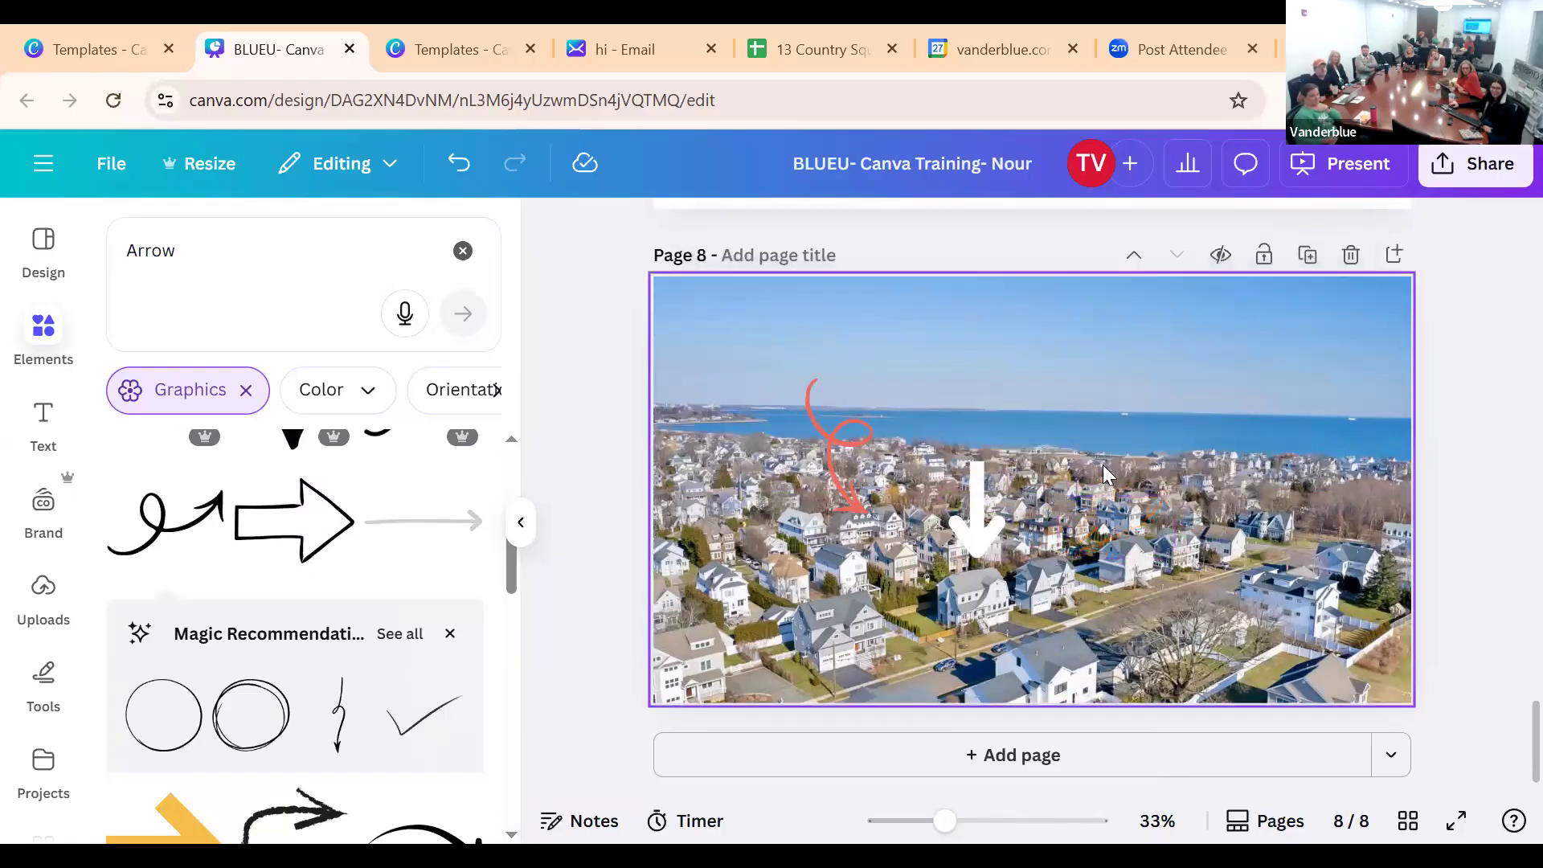
Search the elements for "star" and place the gold star graphic, scaled down, over the houses near the white arrow
left_click(998, 477)
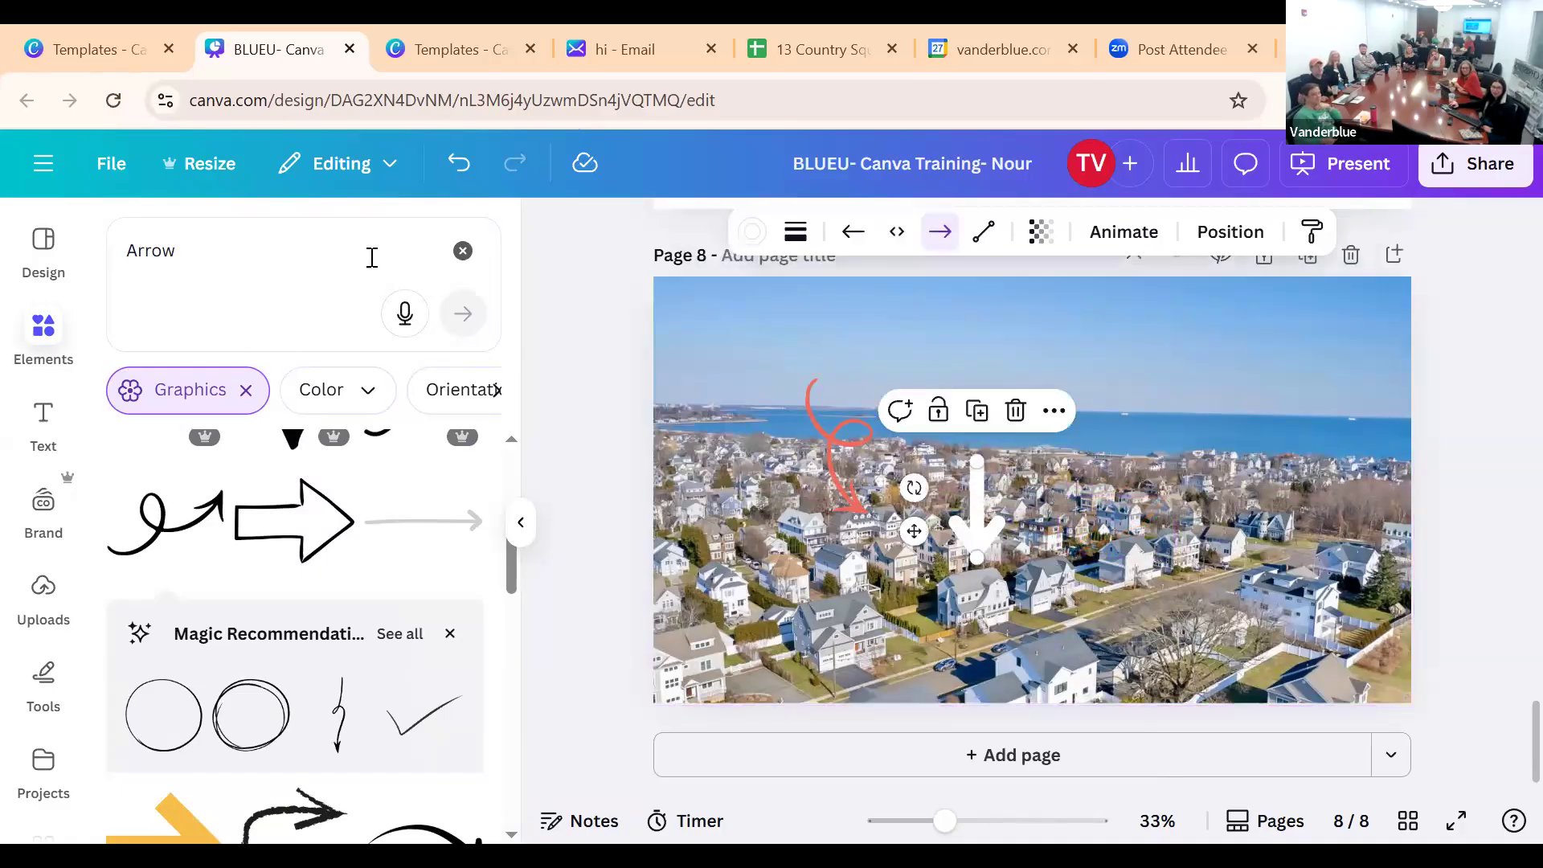
left_click(463, 250)
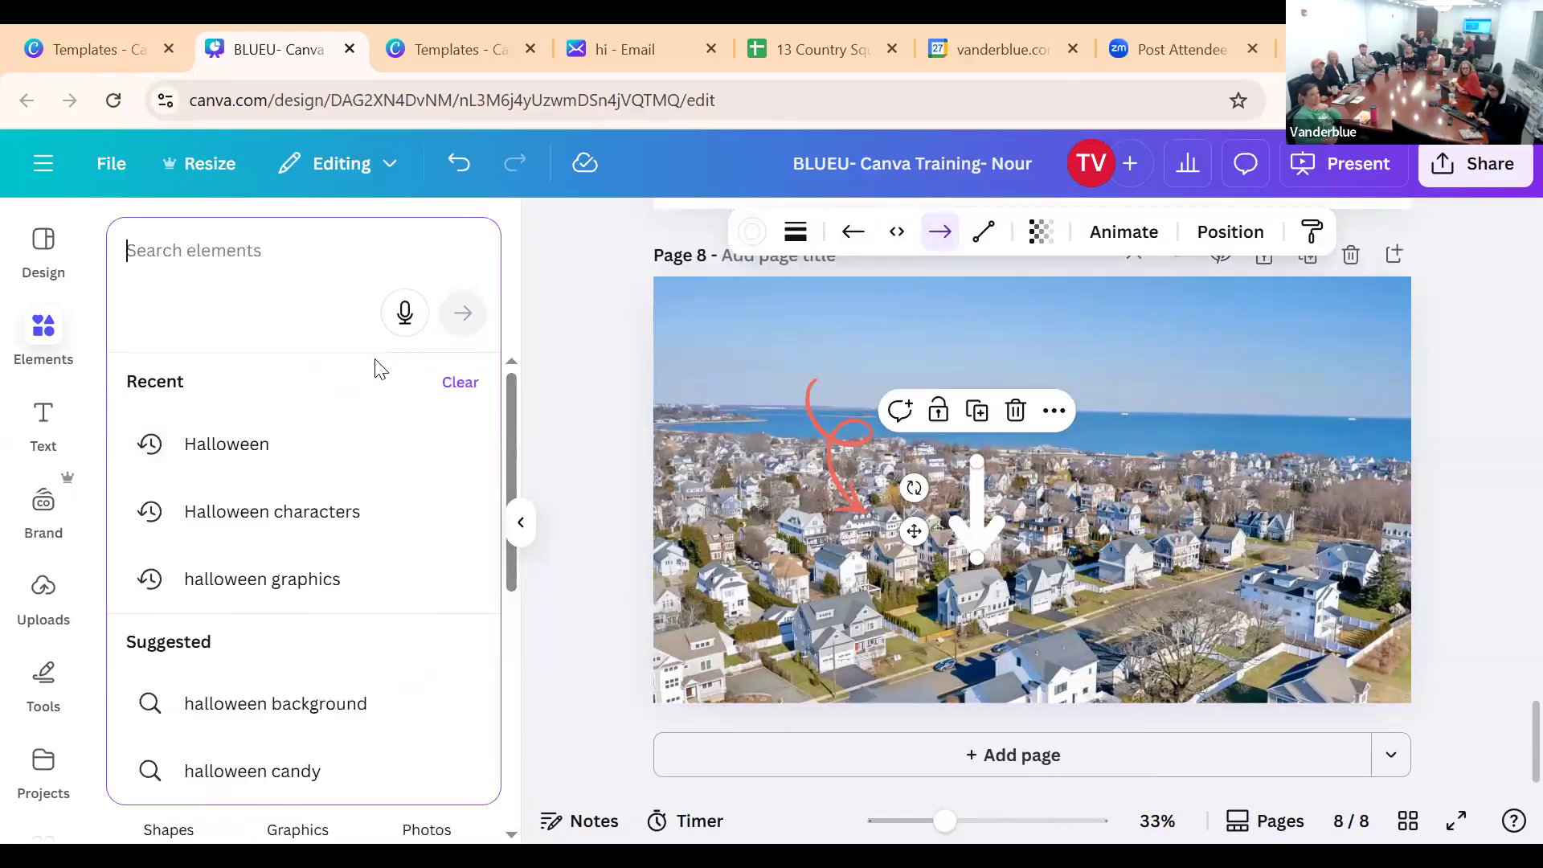
type("sar")
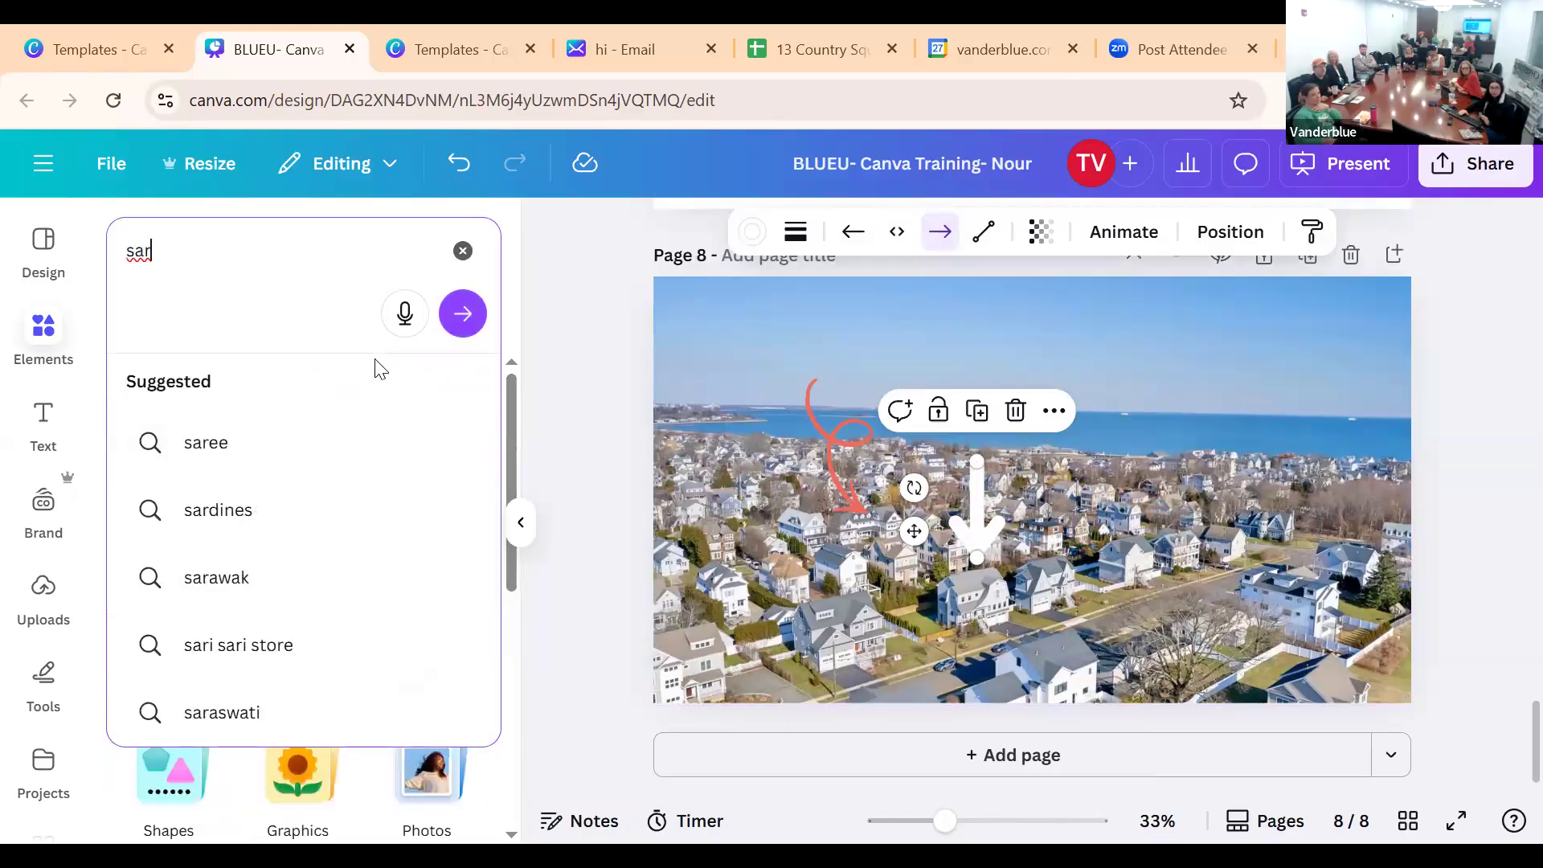
key("BackSpace")
key("BackSpace")
type("t")
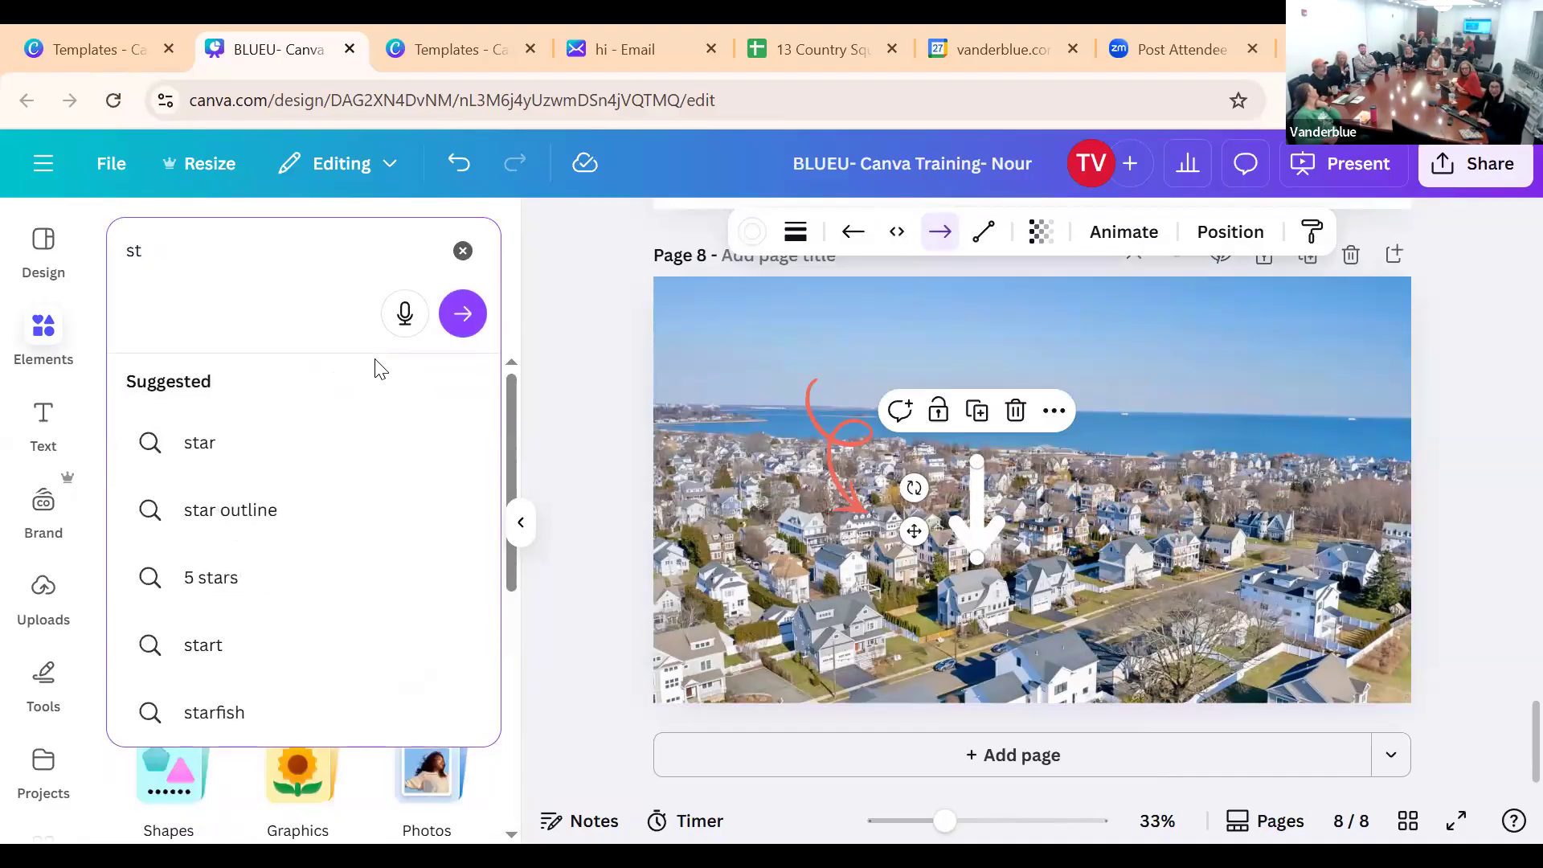
type("sar")
key("Return")
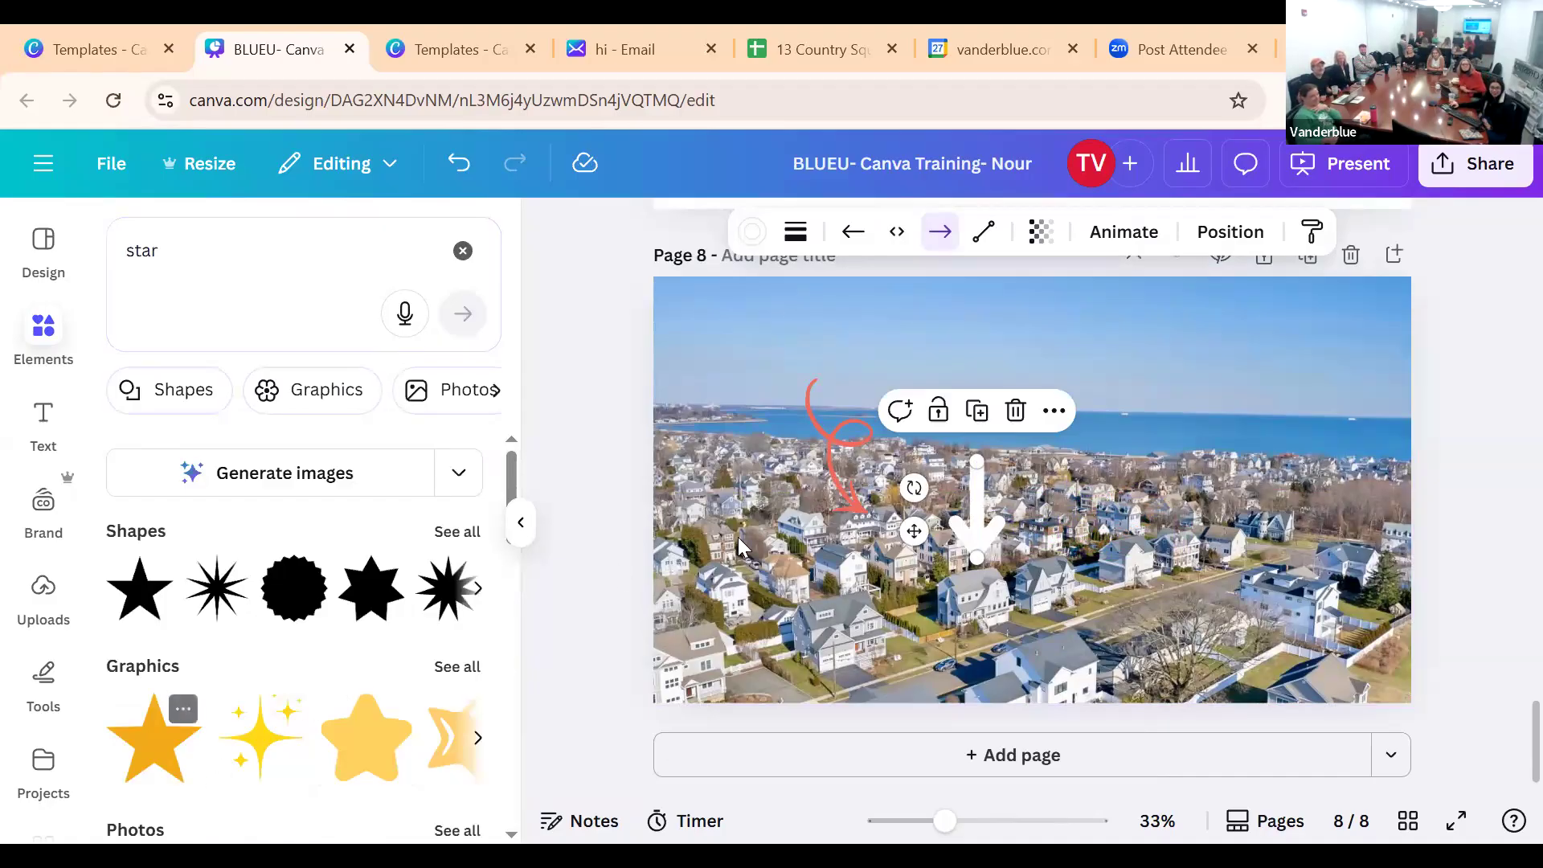
left_click_drag(854, 317, 1072, 525)
left_click_drag(1145, 577, 1049, 464)
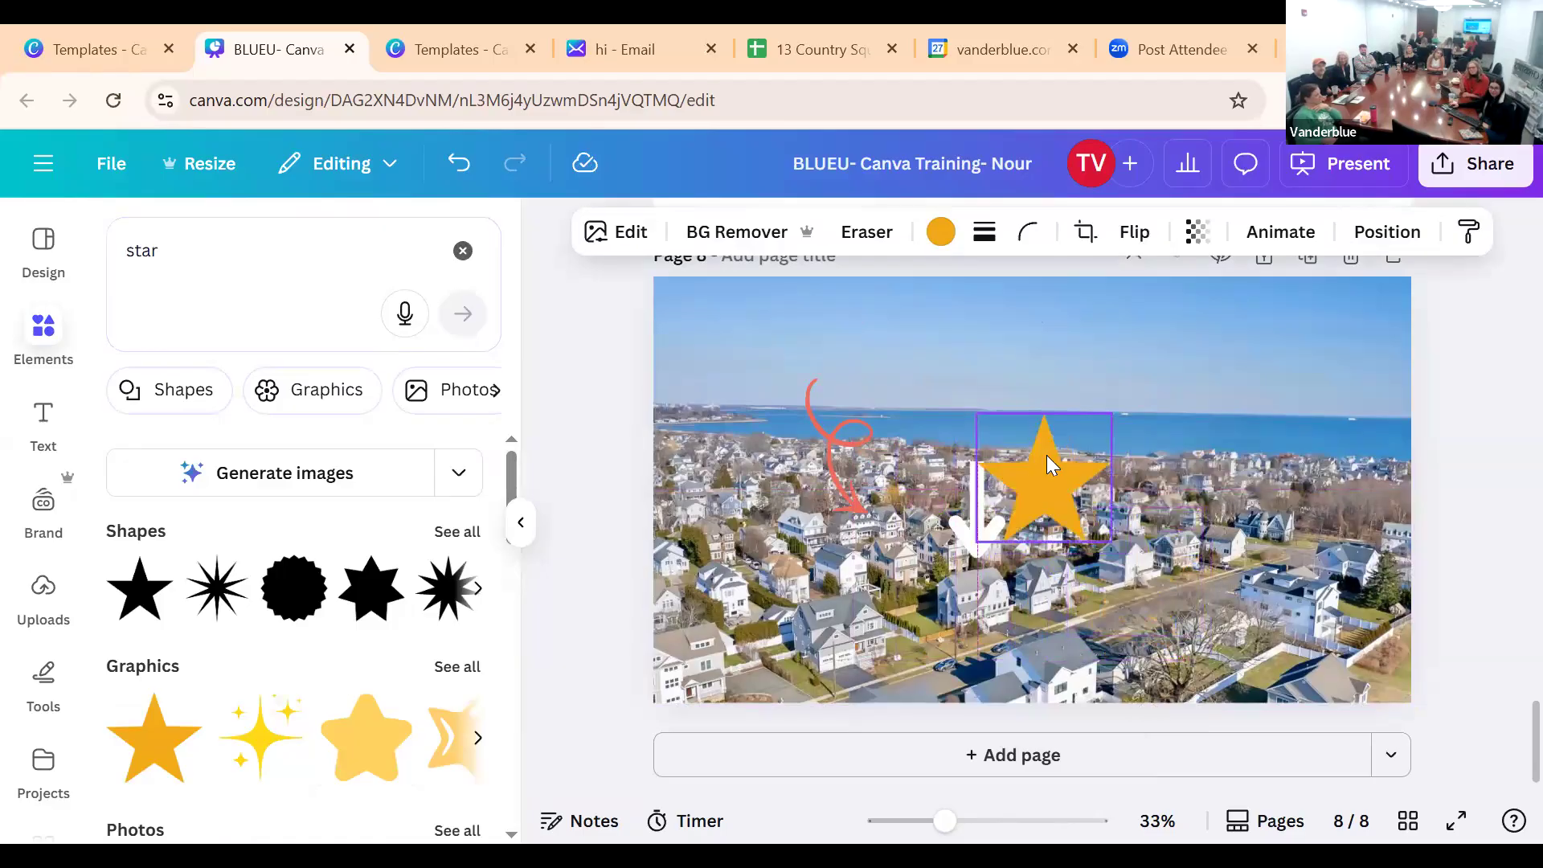
Clear the gold star, the white arrow and the coral curly arrow from the aerial photo
left_click(1151, 366)
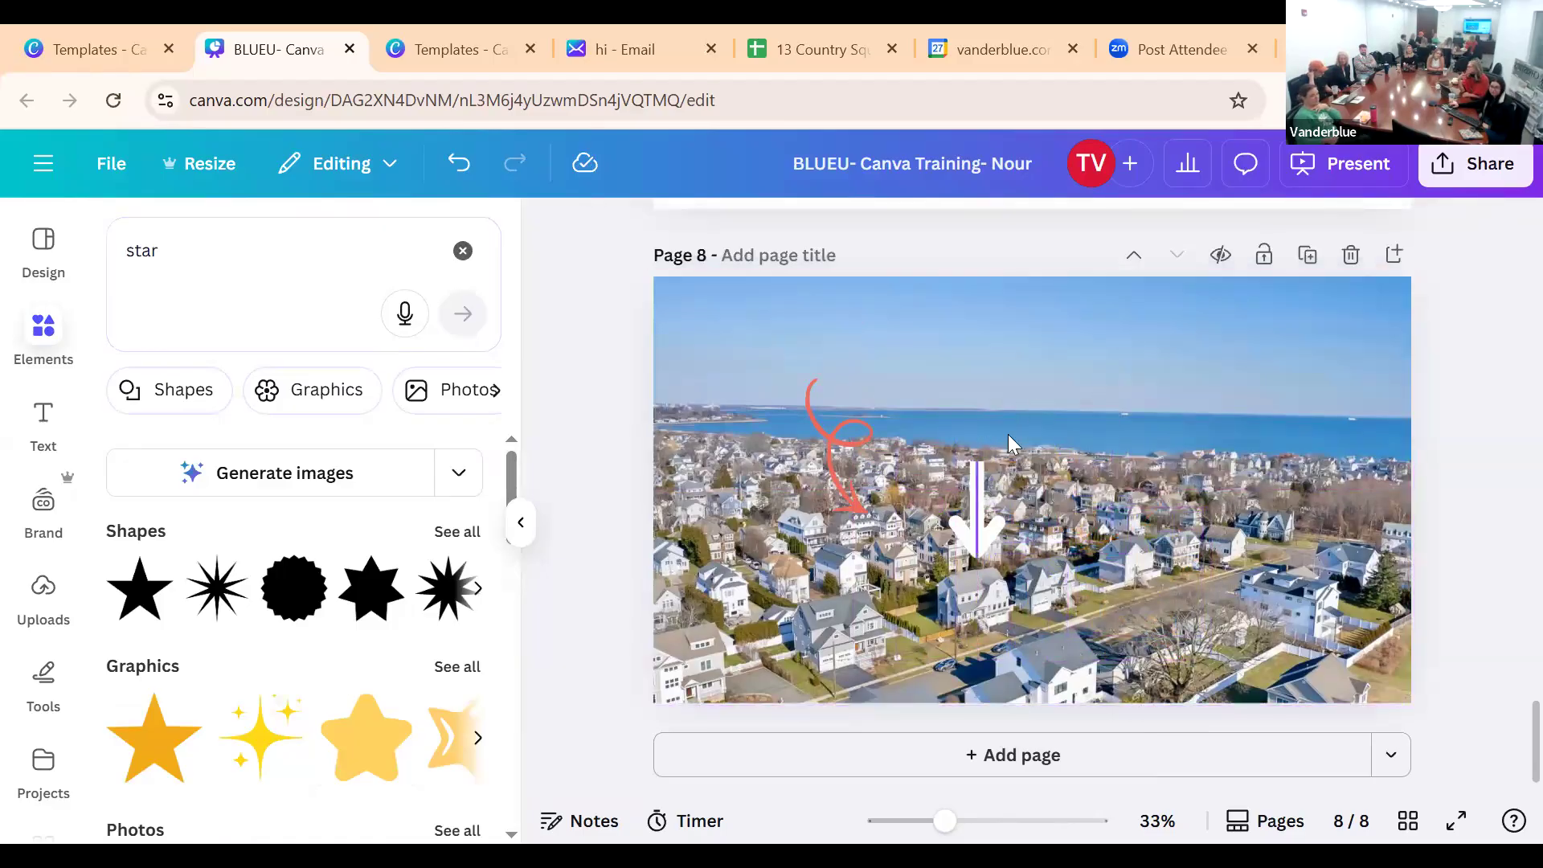
left_click(995, 483)
left_click(1016, 410)
left_click(868, 402)
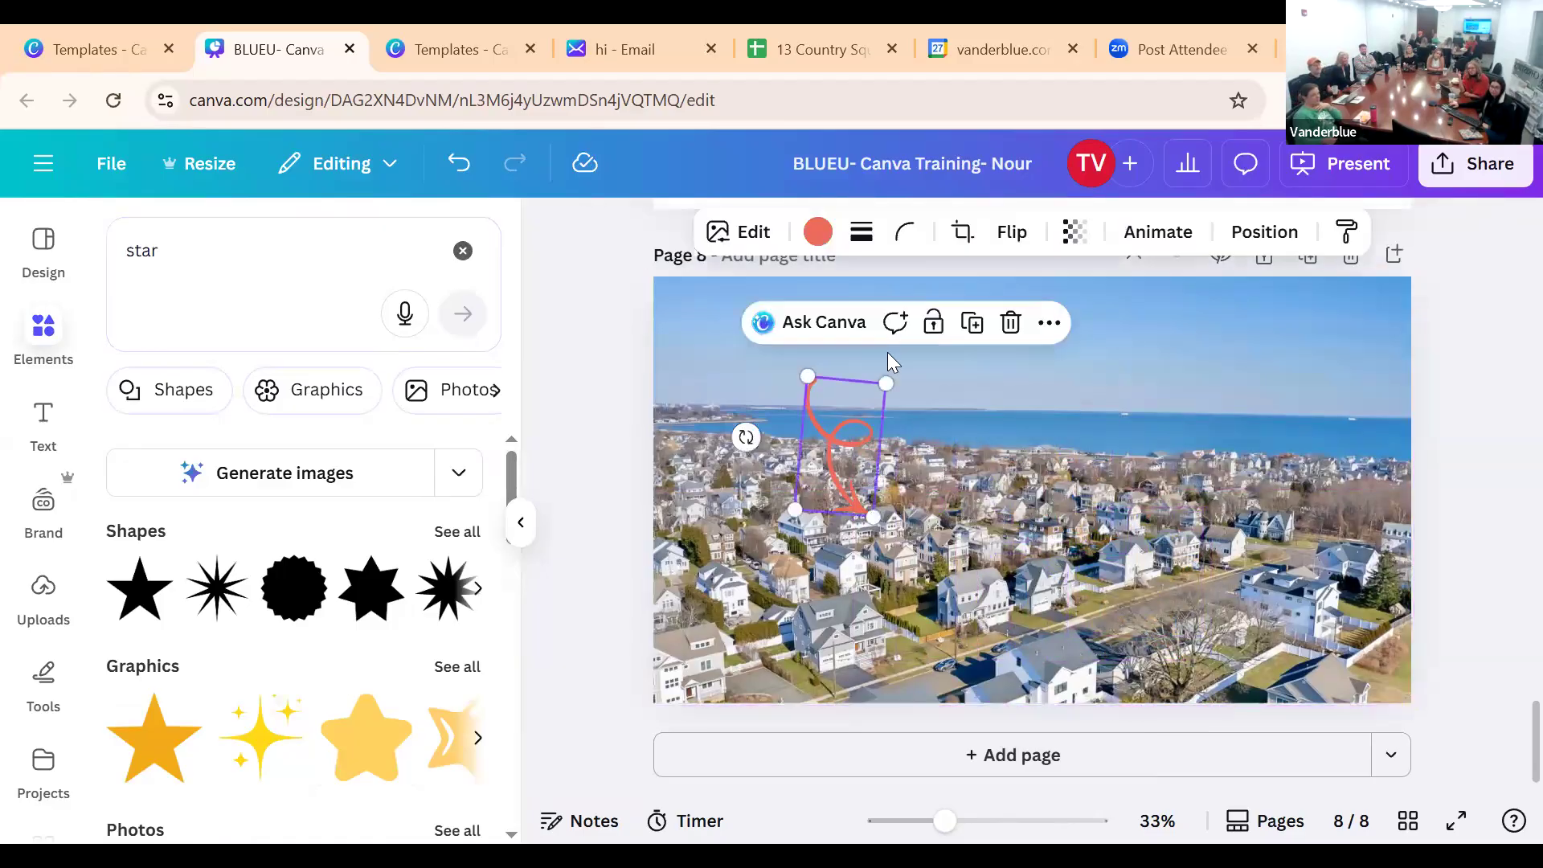
key("Delete")
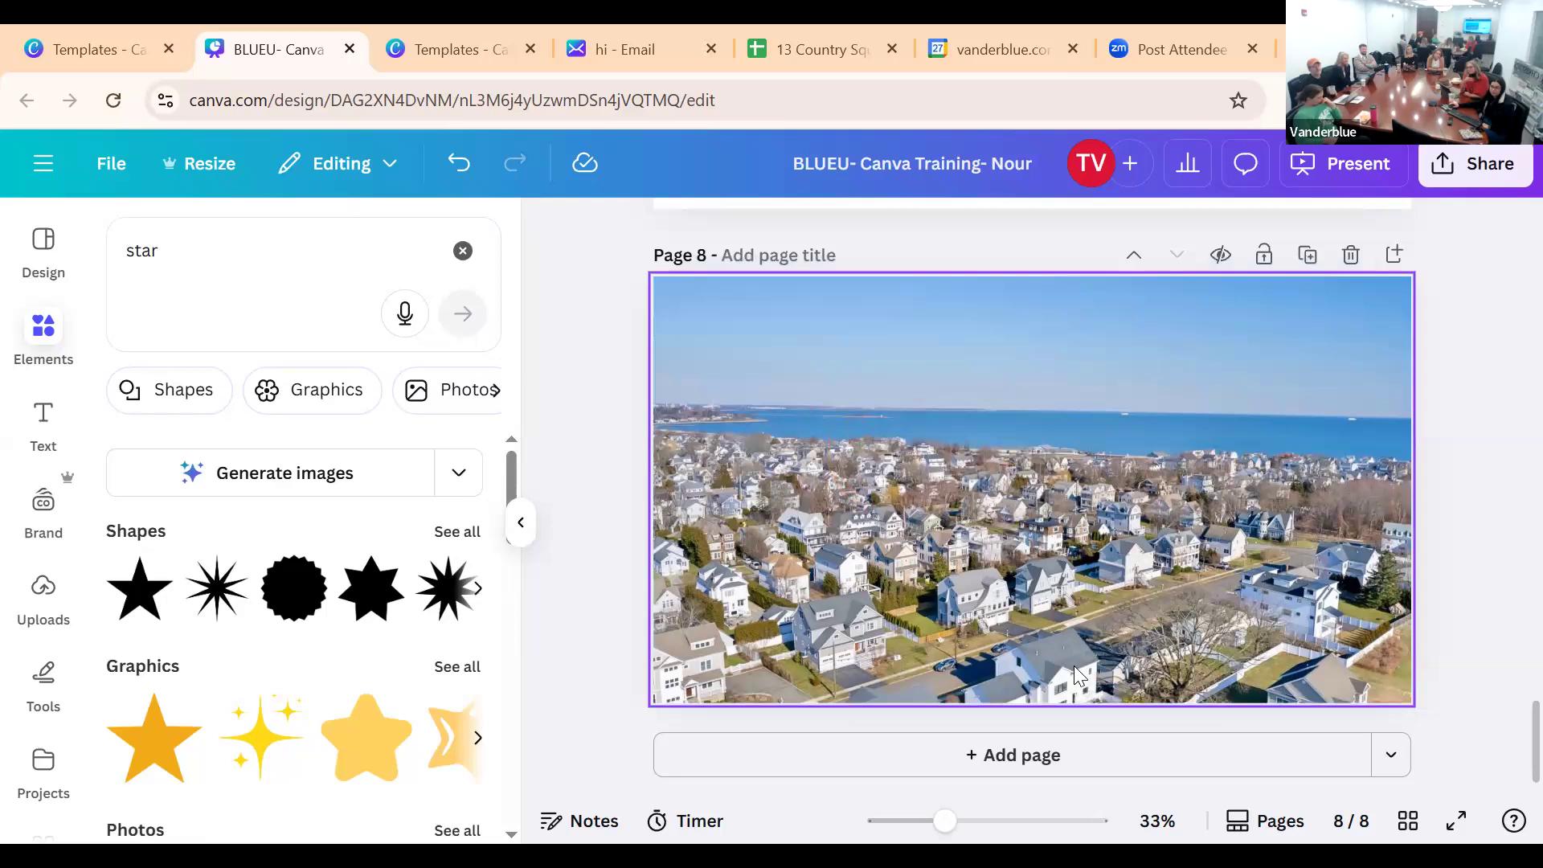
Add a blank page 9 and open the design's sharing and download options
left_click(1035, 756)
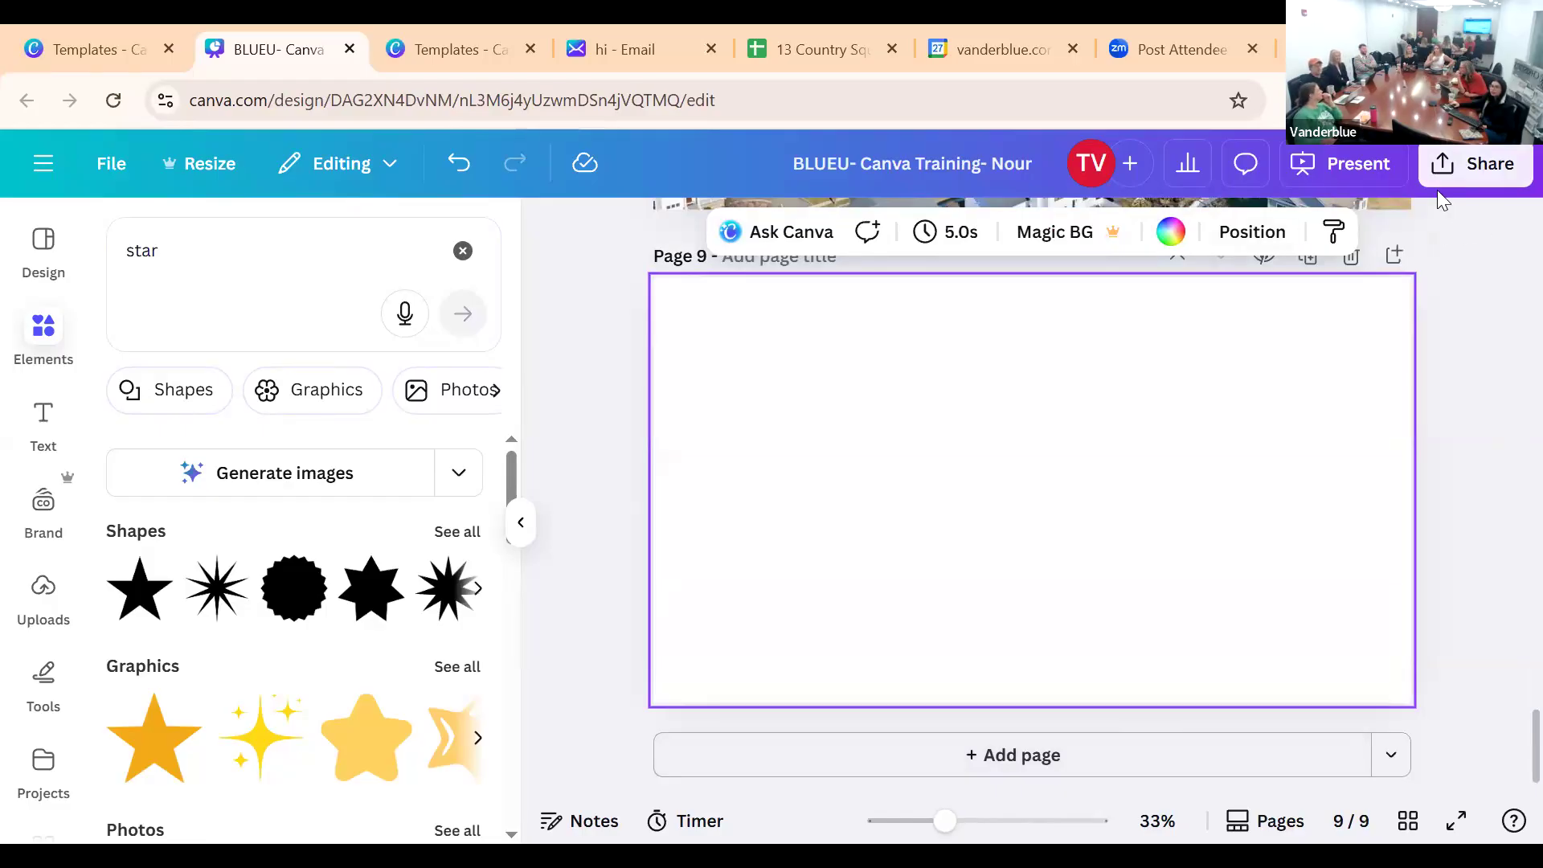
left_click(1493, 178)
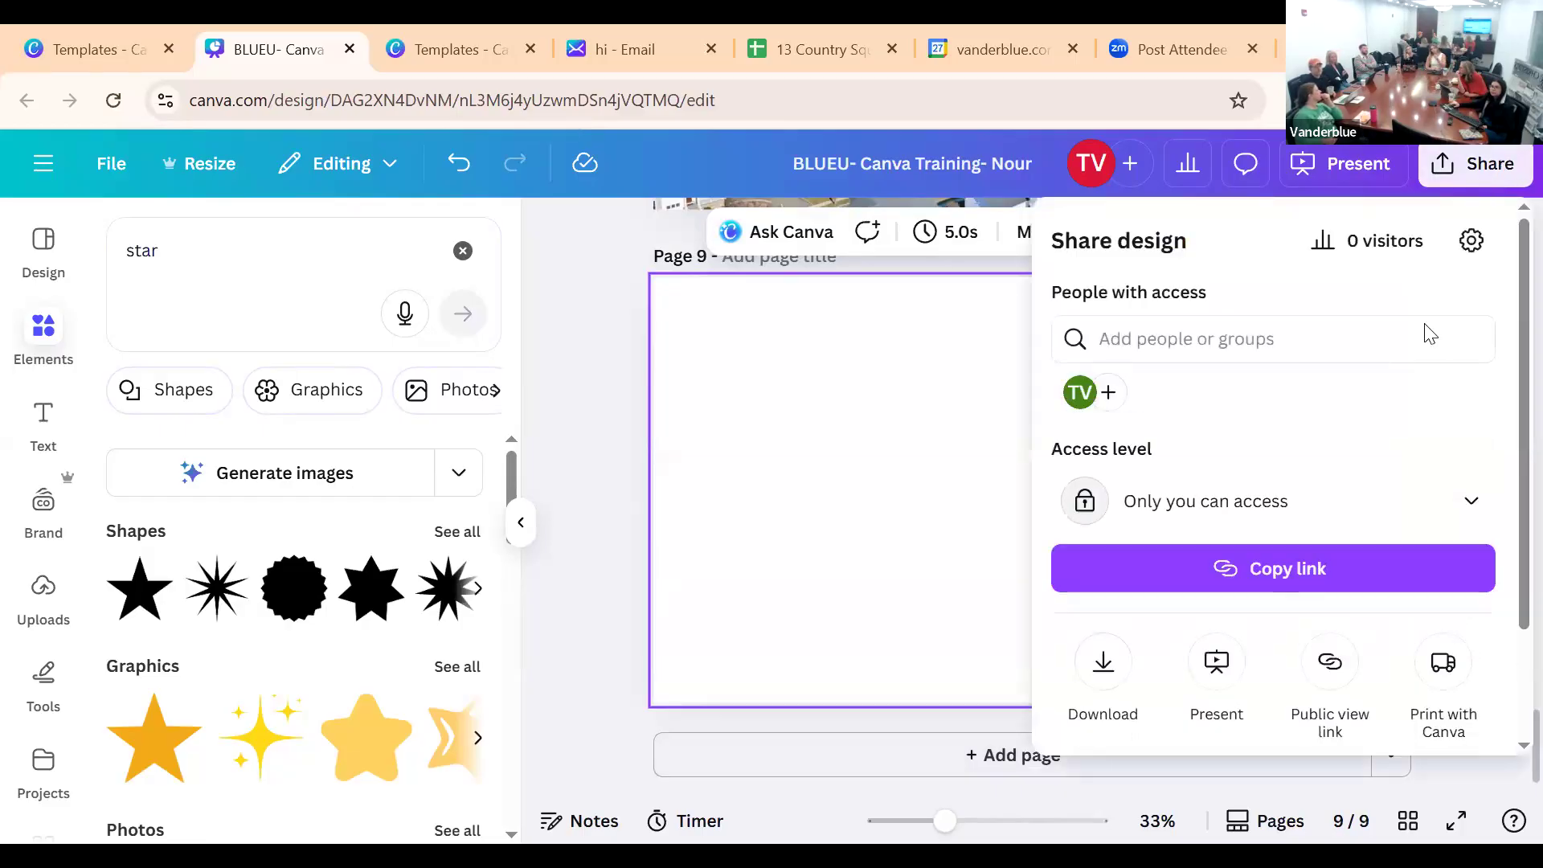
scroll(1203, 640, "down", 3)
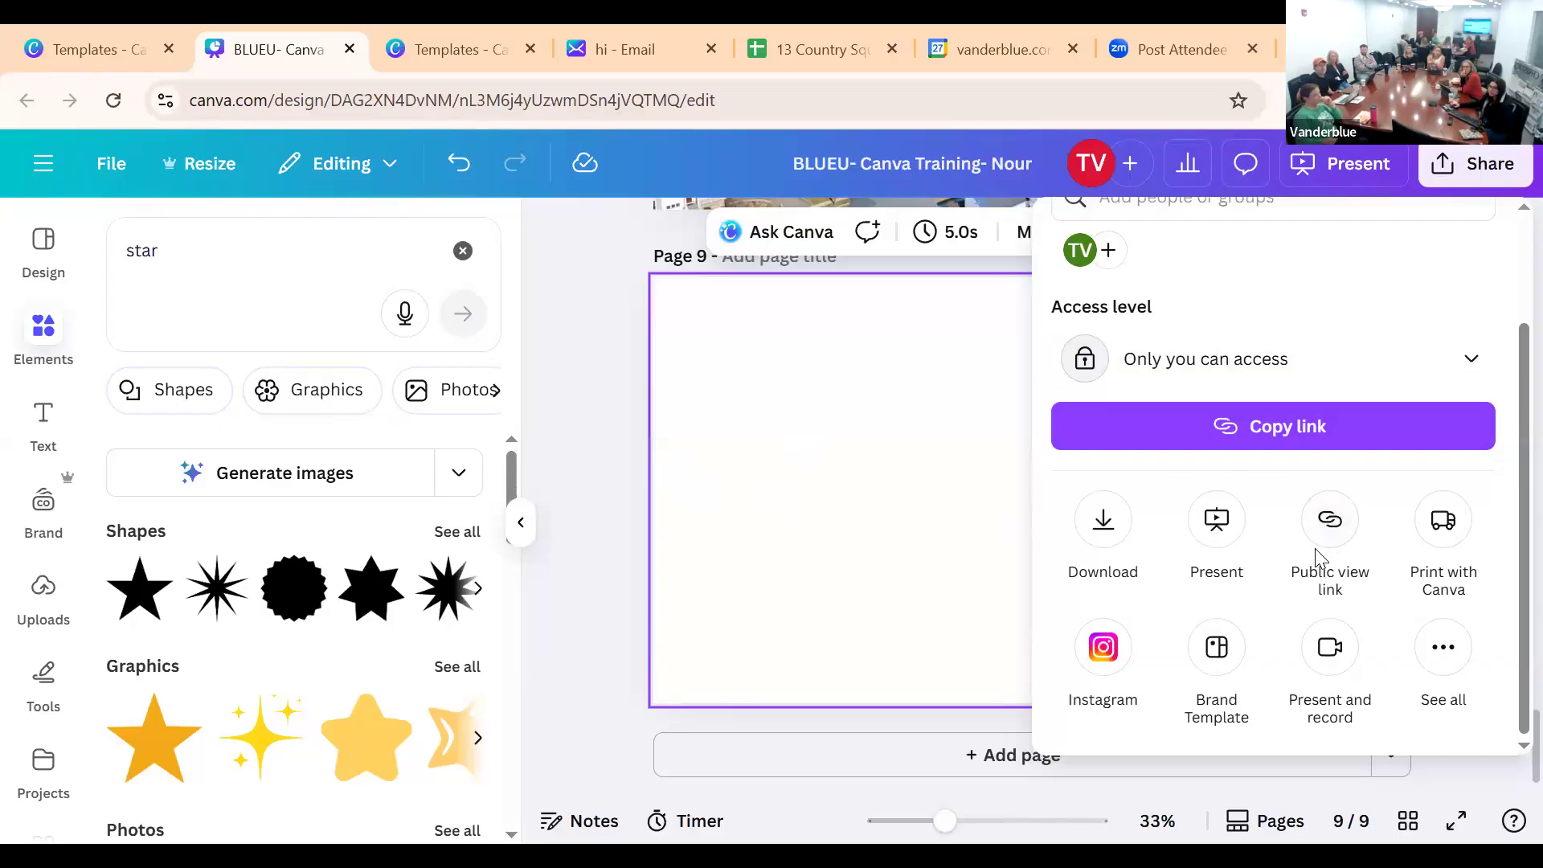
Review the public view link option for the design and close the sharing options
left_click(1328, 518)
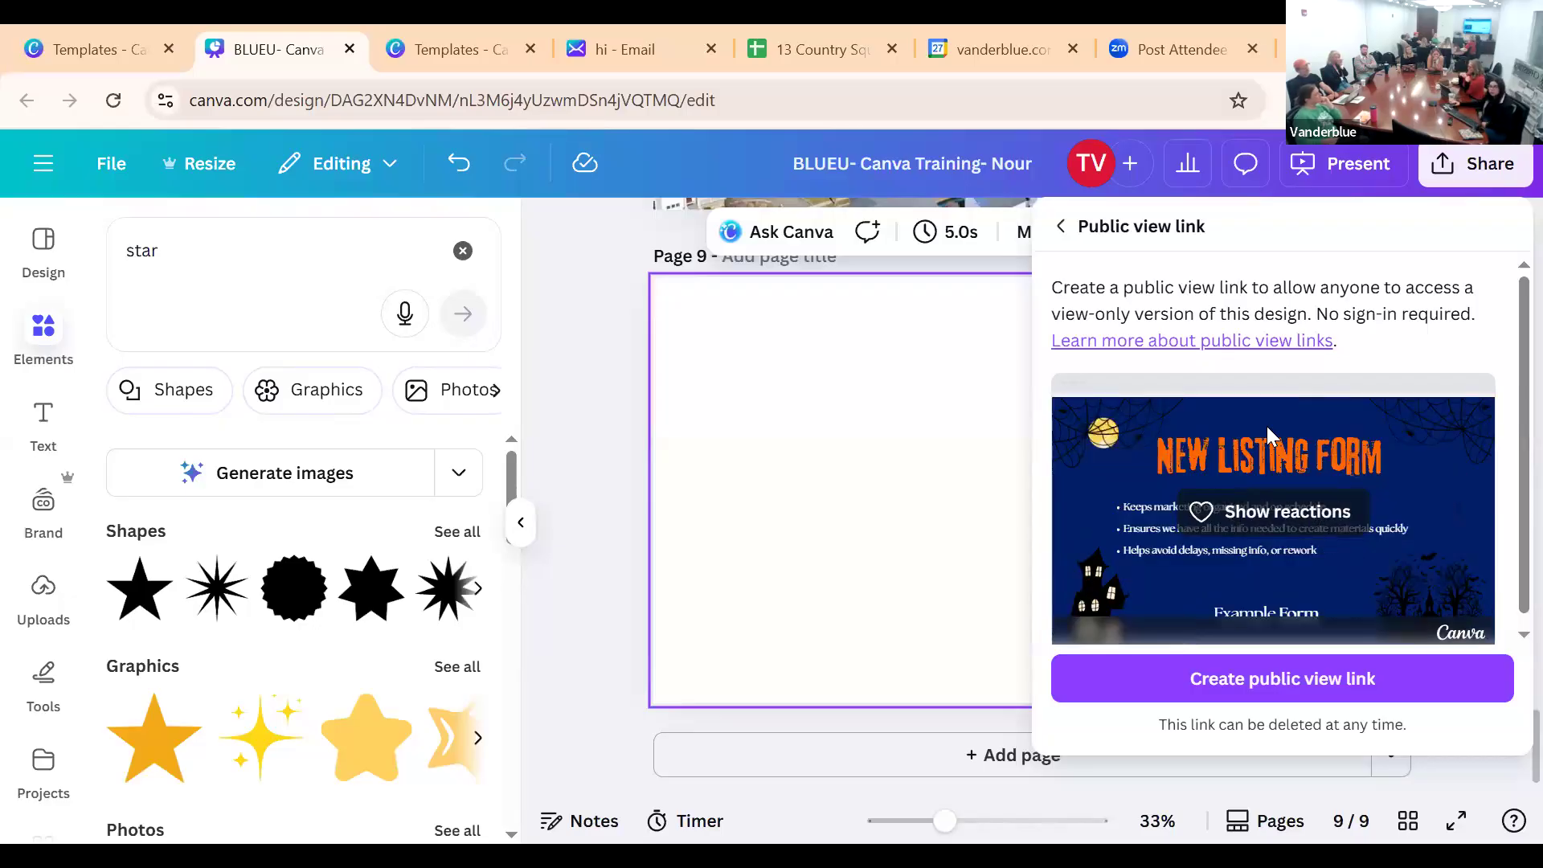
left_click(839, 493)
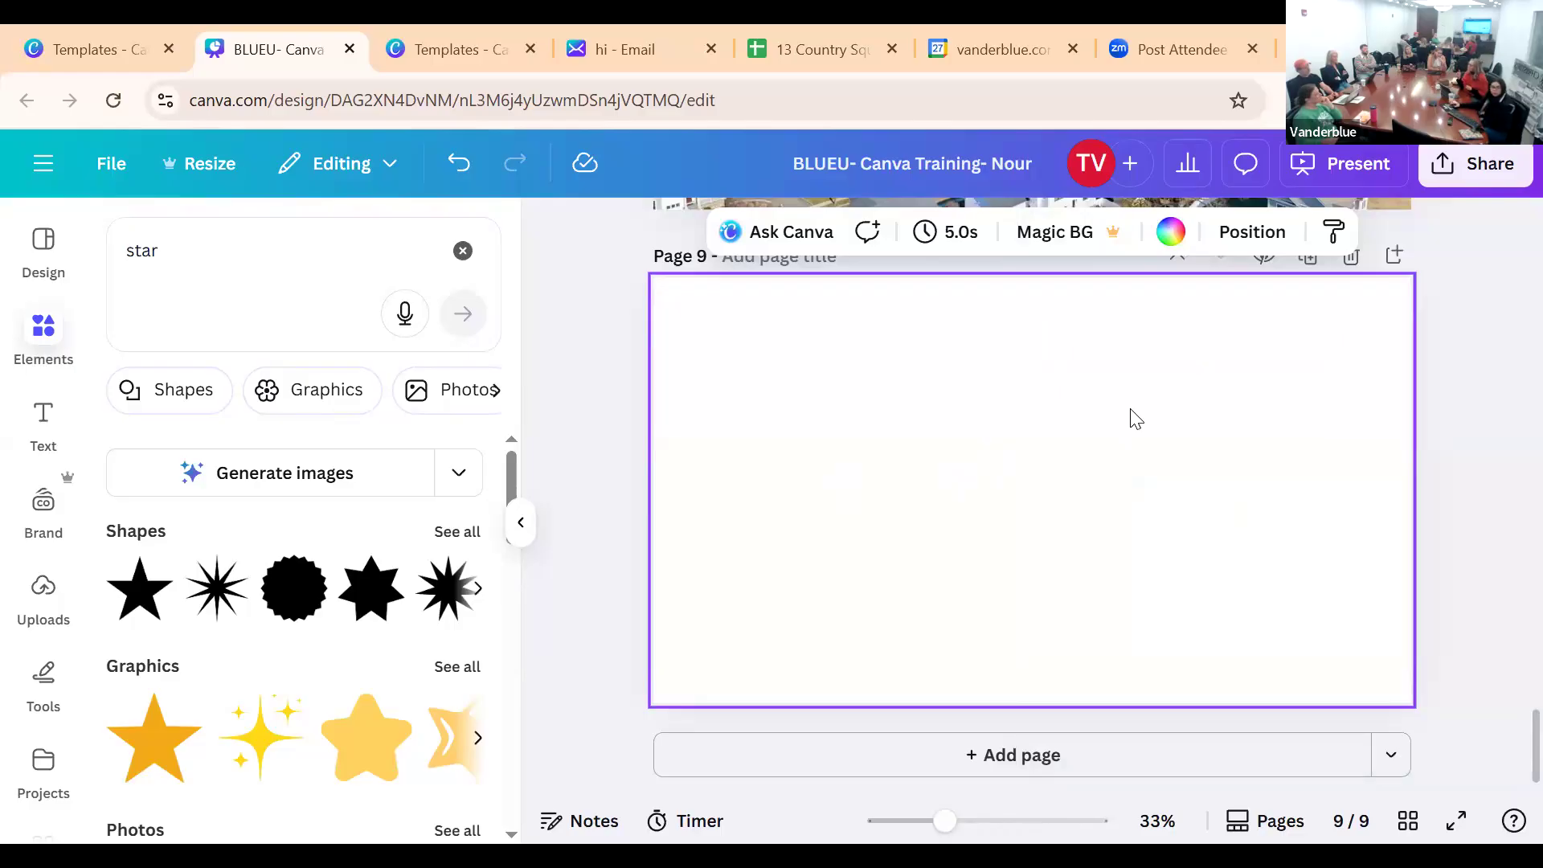
Clear the "star" search from the elements and browse the element categories down to Grids and Mockups
scroll(282, 620, "down", 6)
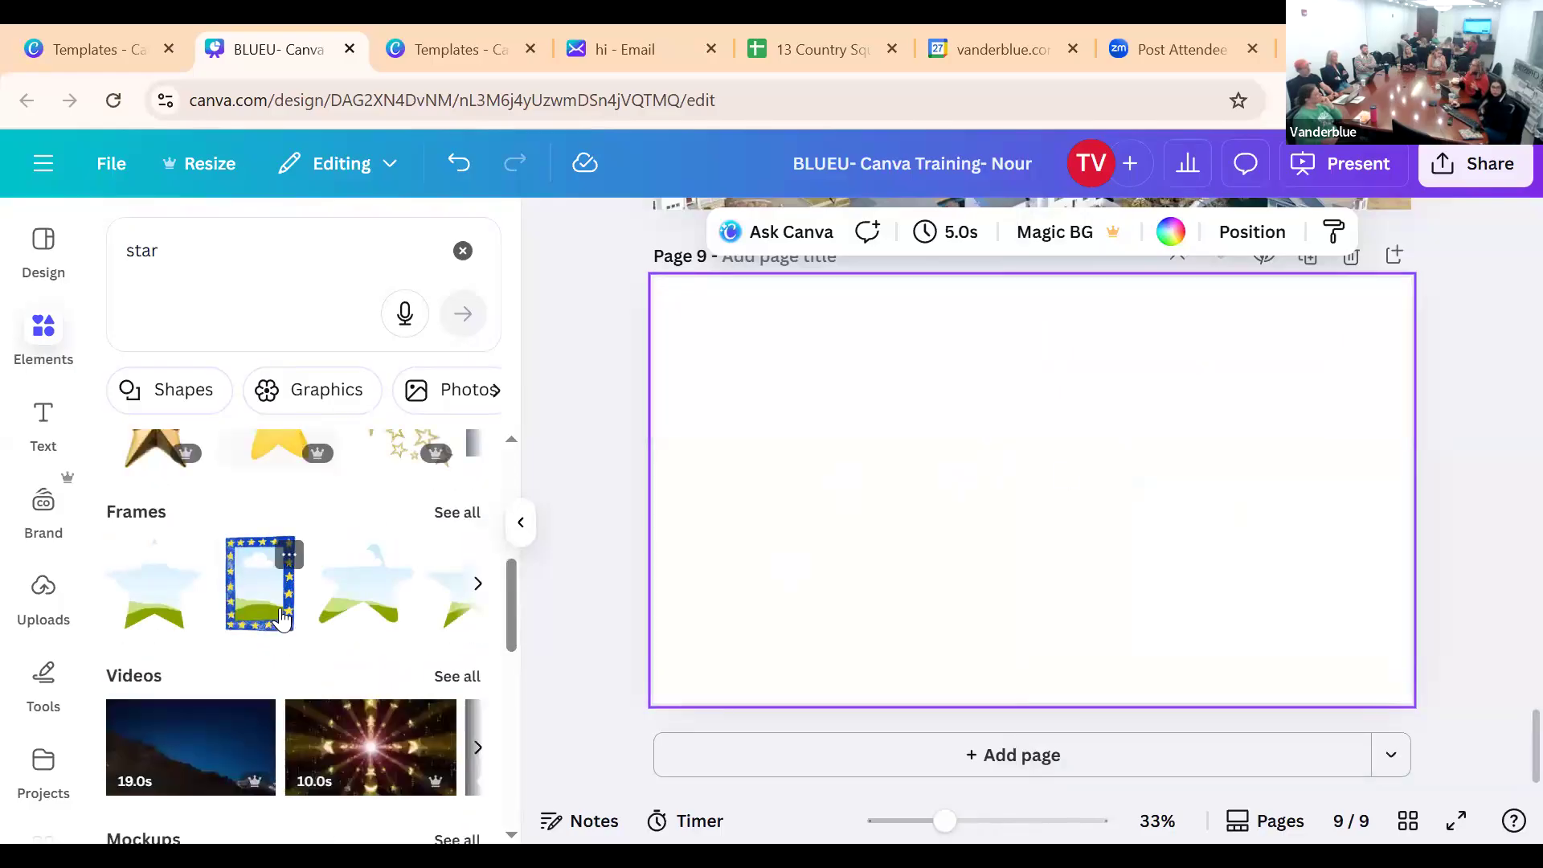
scroll(286, 611, "up", 6)
left_click(463, 251)
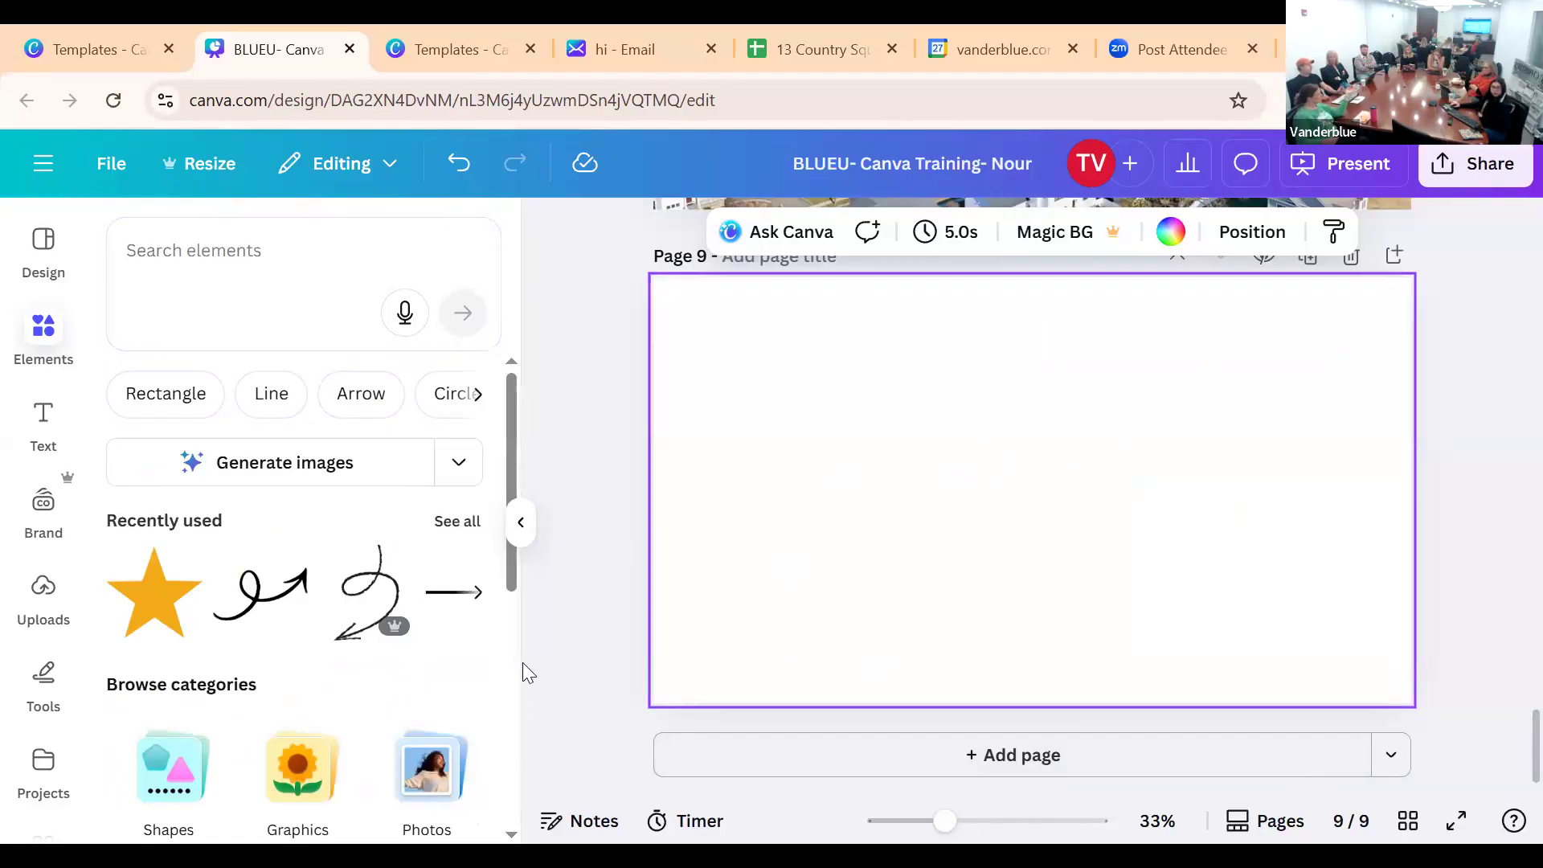
scroll(361, 643, "down", 5)
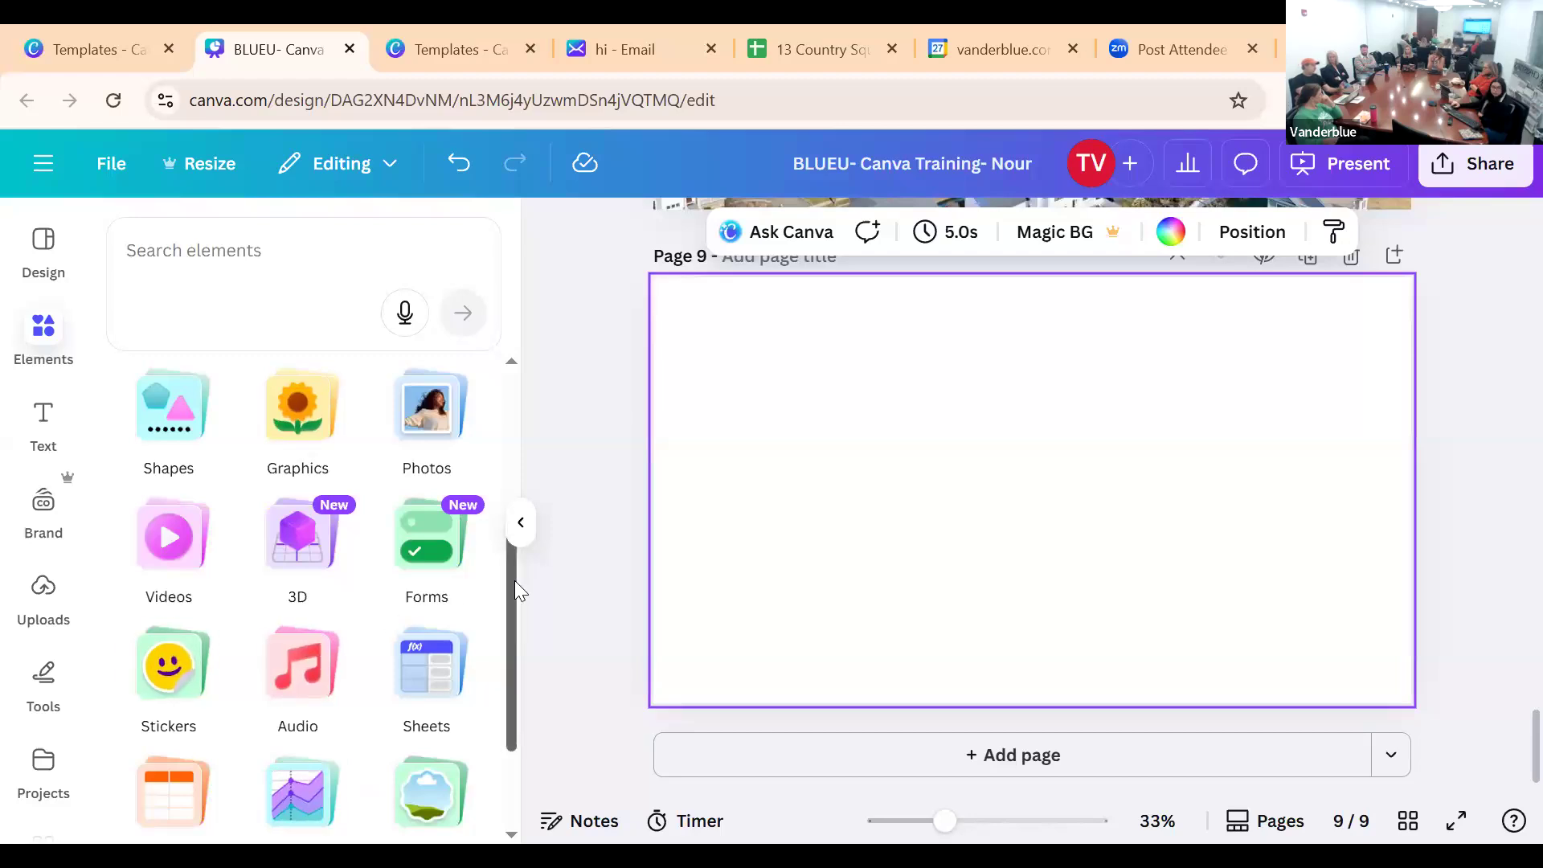
scroll(505, 596, "down", 2)
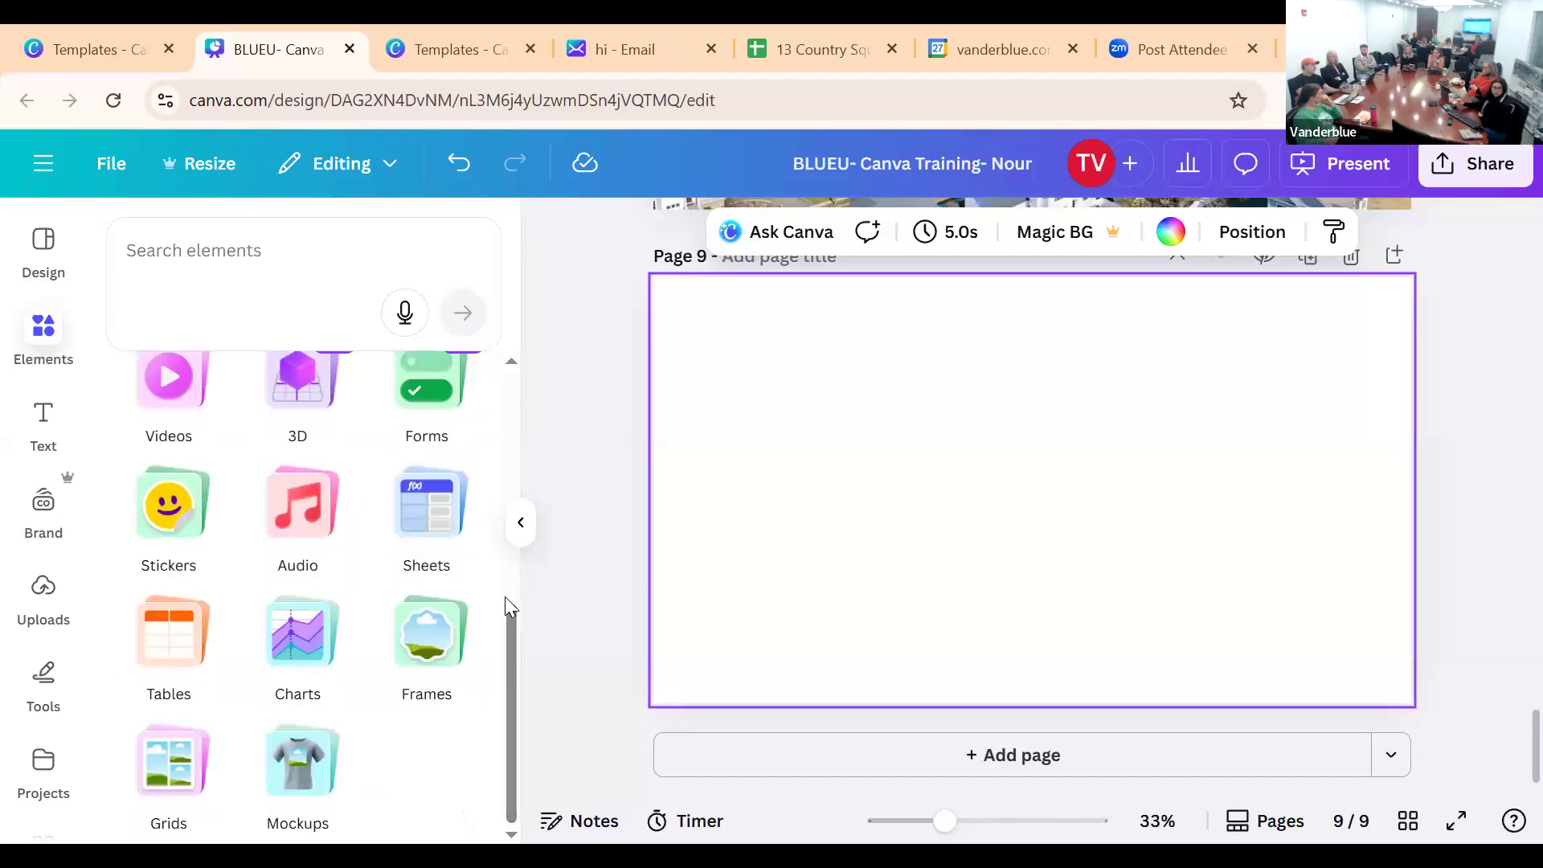
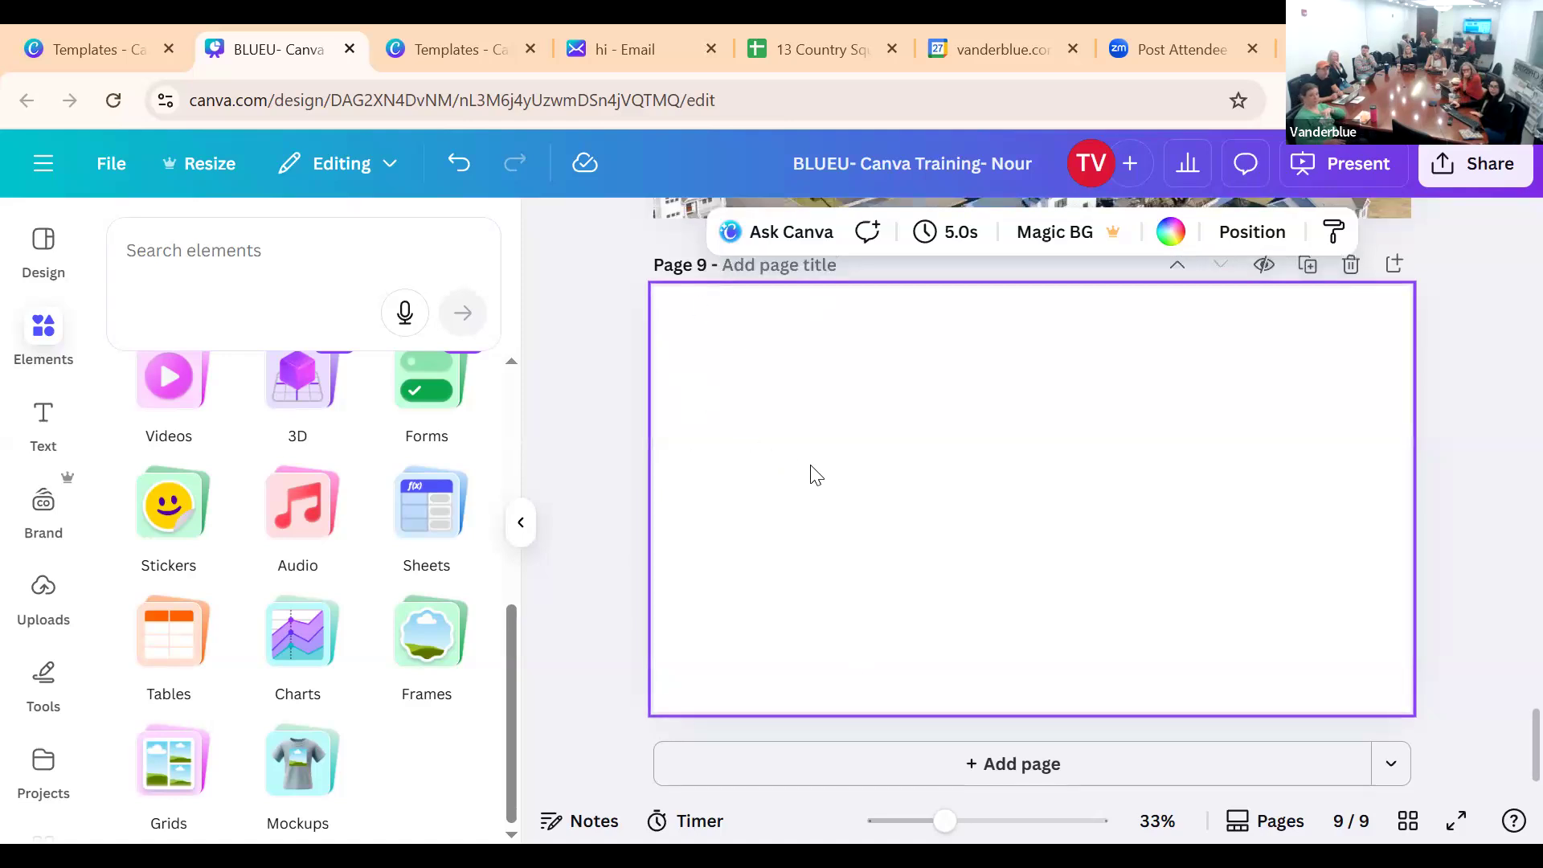
Copy the design's share link and allow view access for the team
scroll(813, 472, "up", 10)
scroll(828, 474, "down", 10)
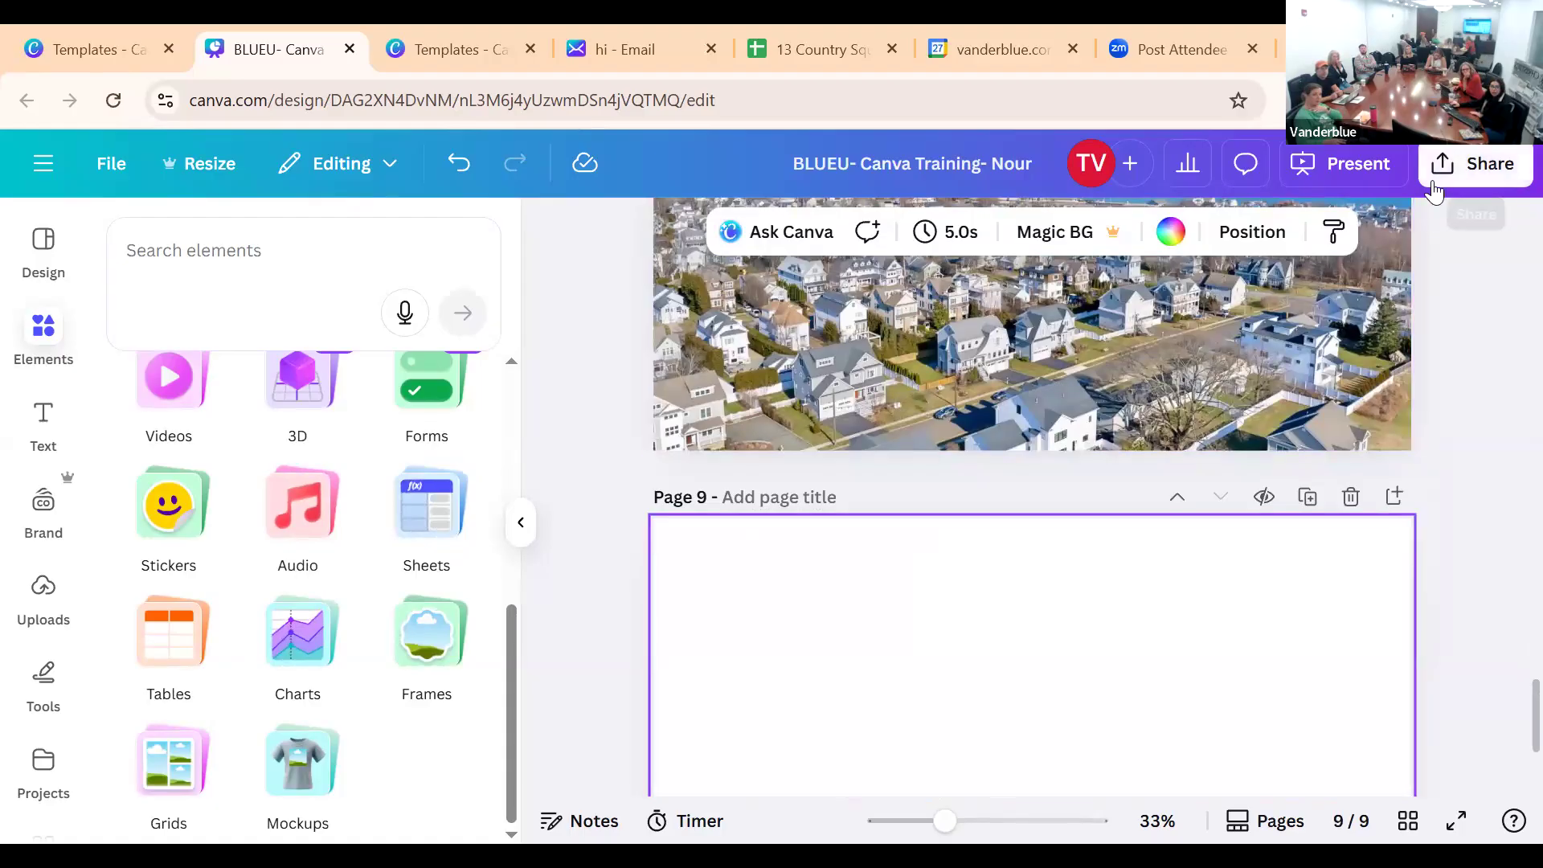
left_click(1474, 163)
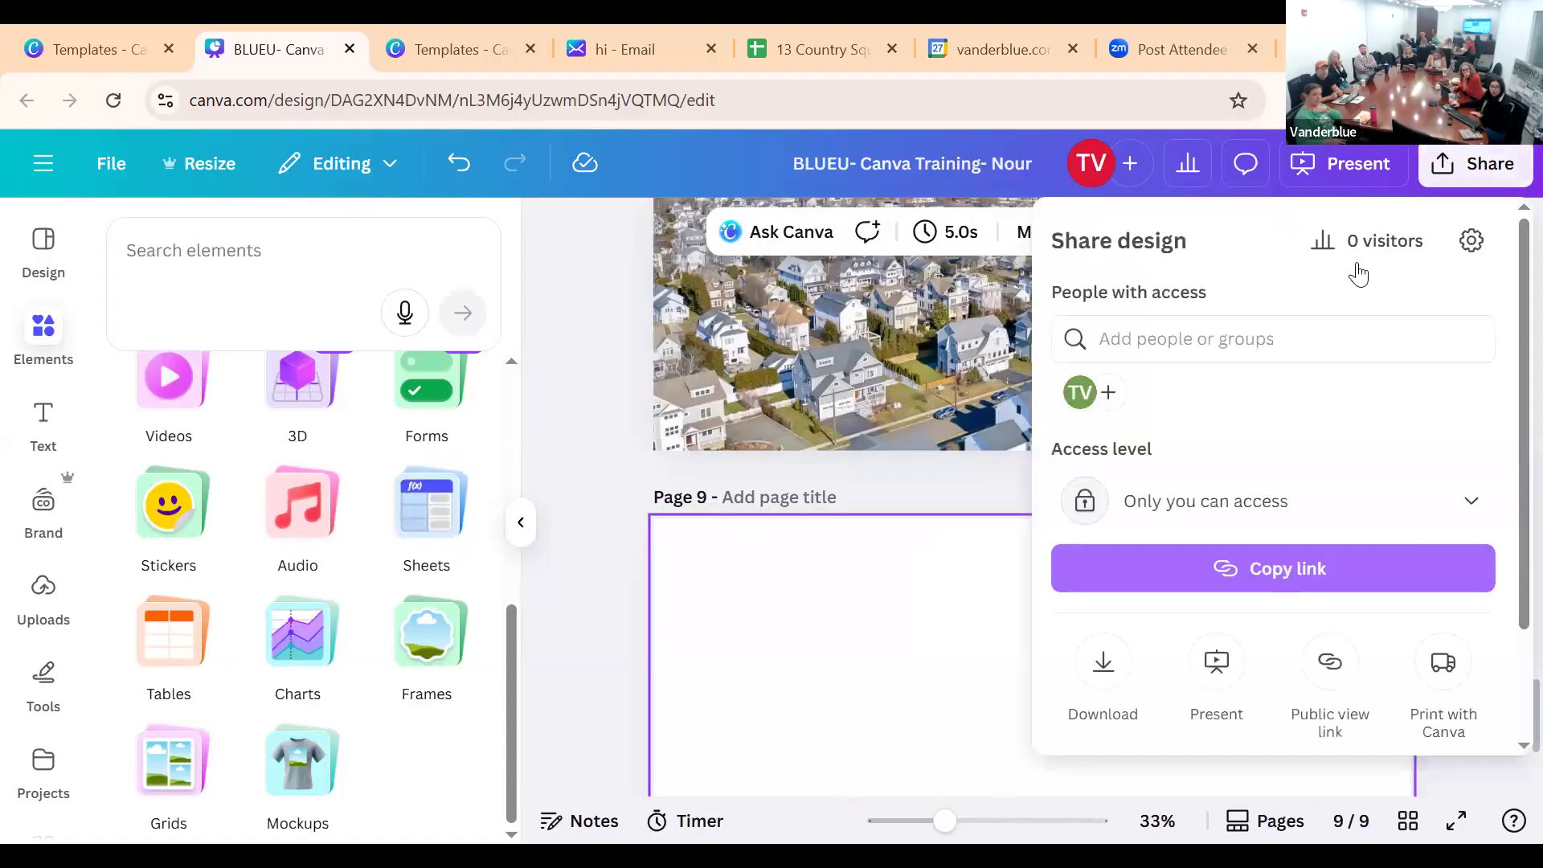
left_click(1190, 572)
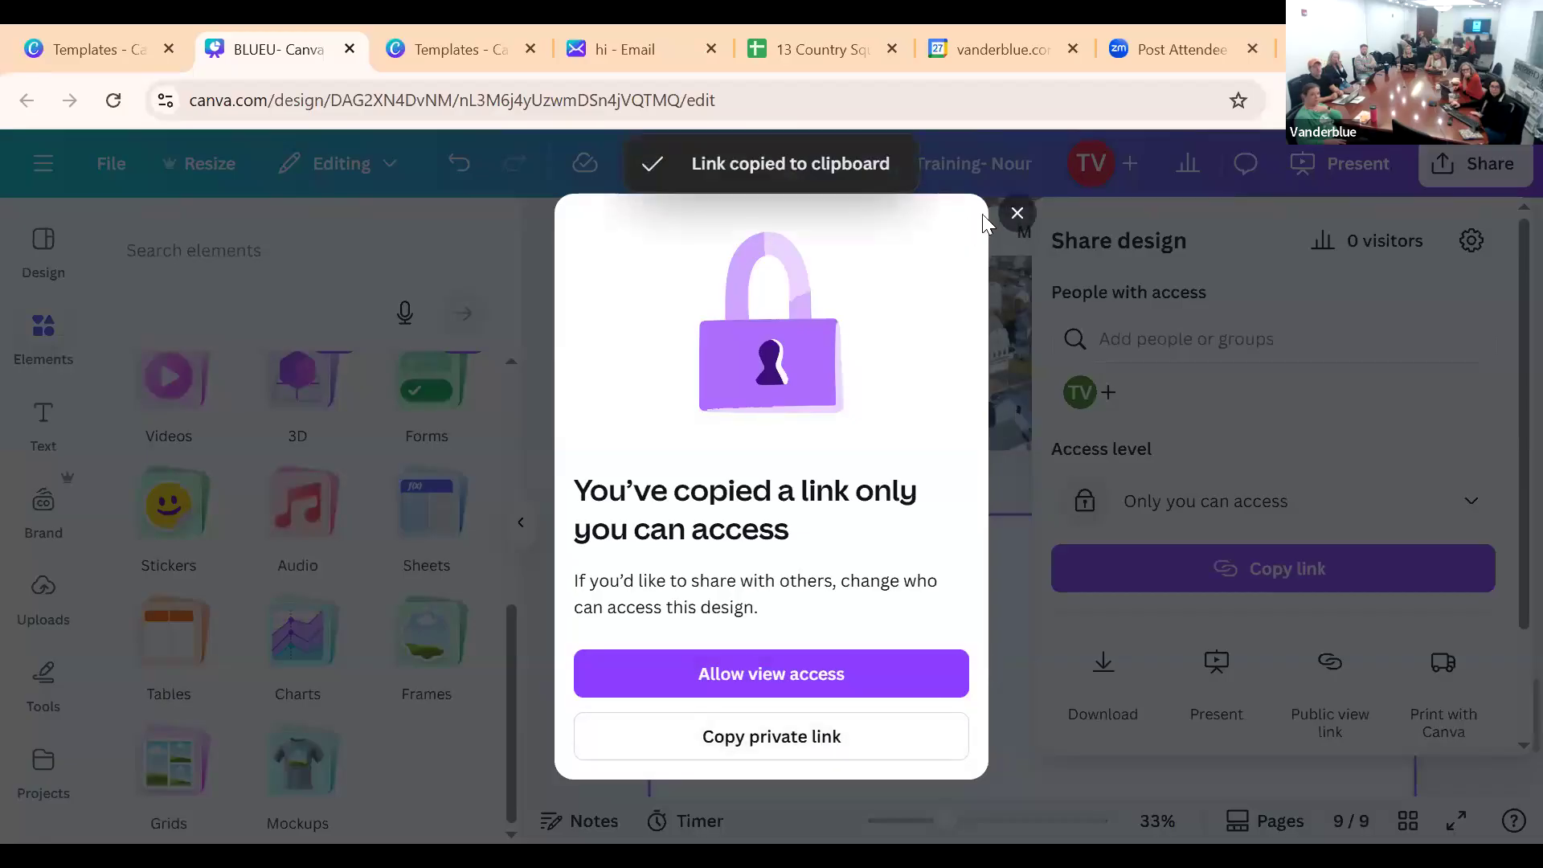
left_click(807, 673)
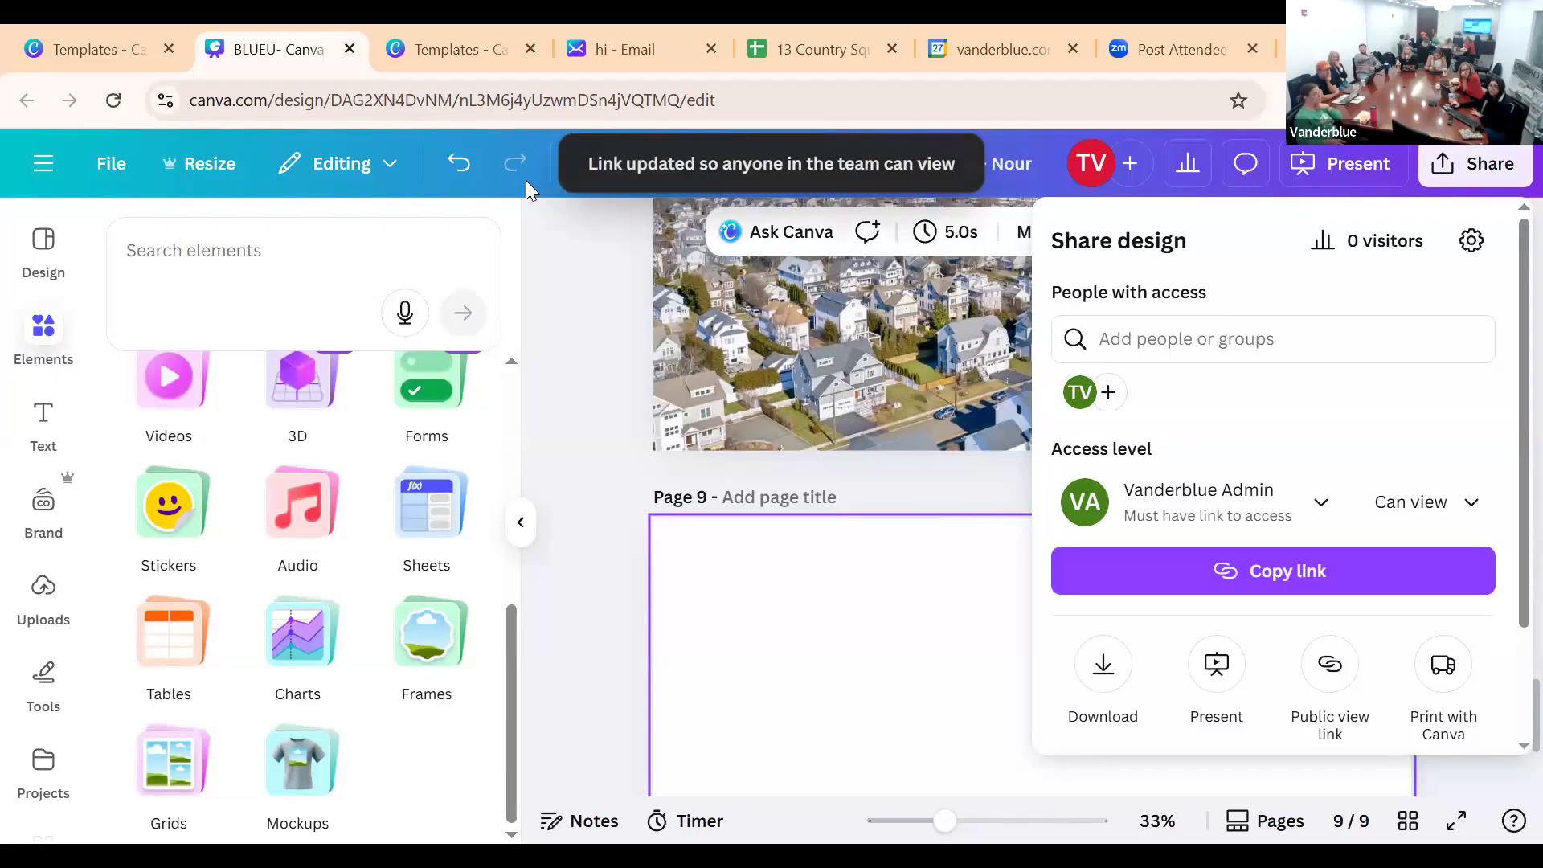
Review the edit, comment and view permission levels for the team link and the design's download settings
left_click(1416, 505)
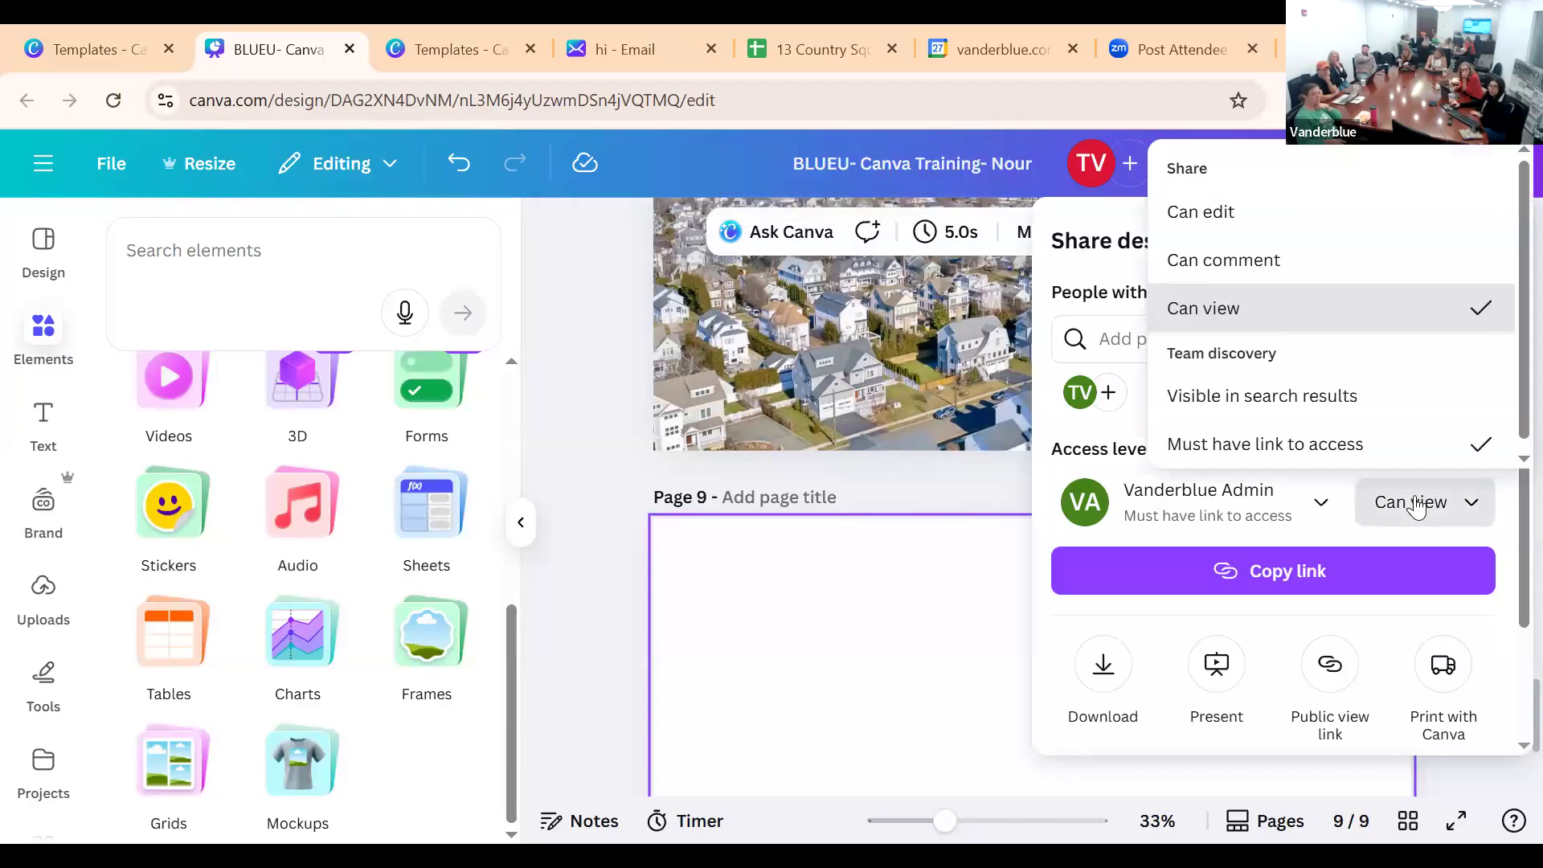
left_click(1125, 448)
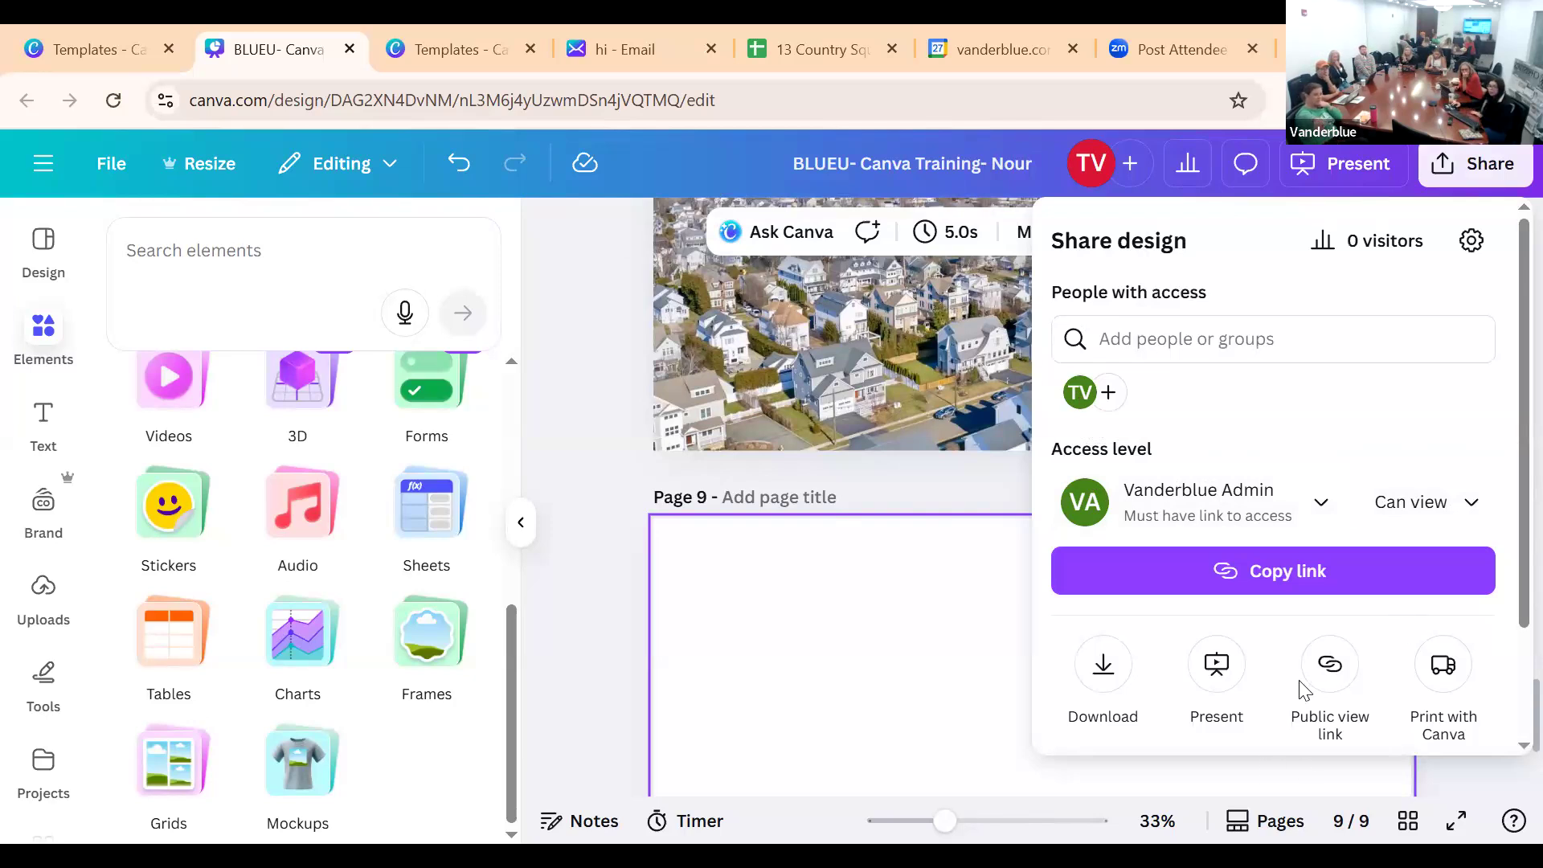
left_click(1103, 666)
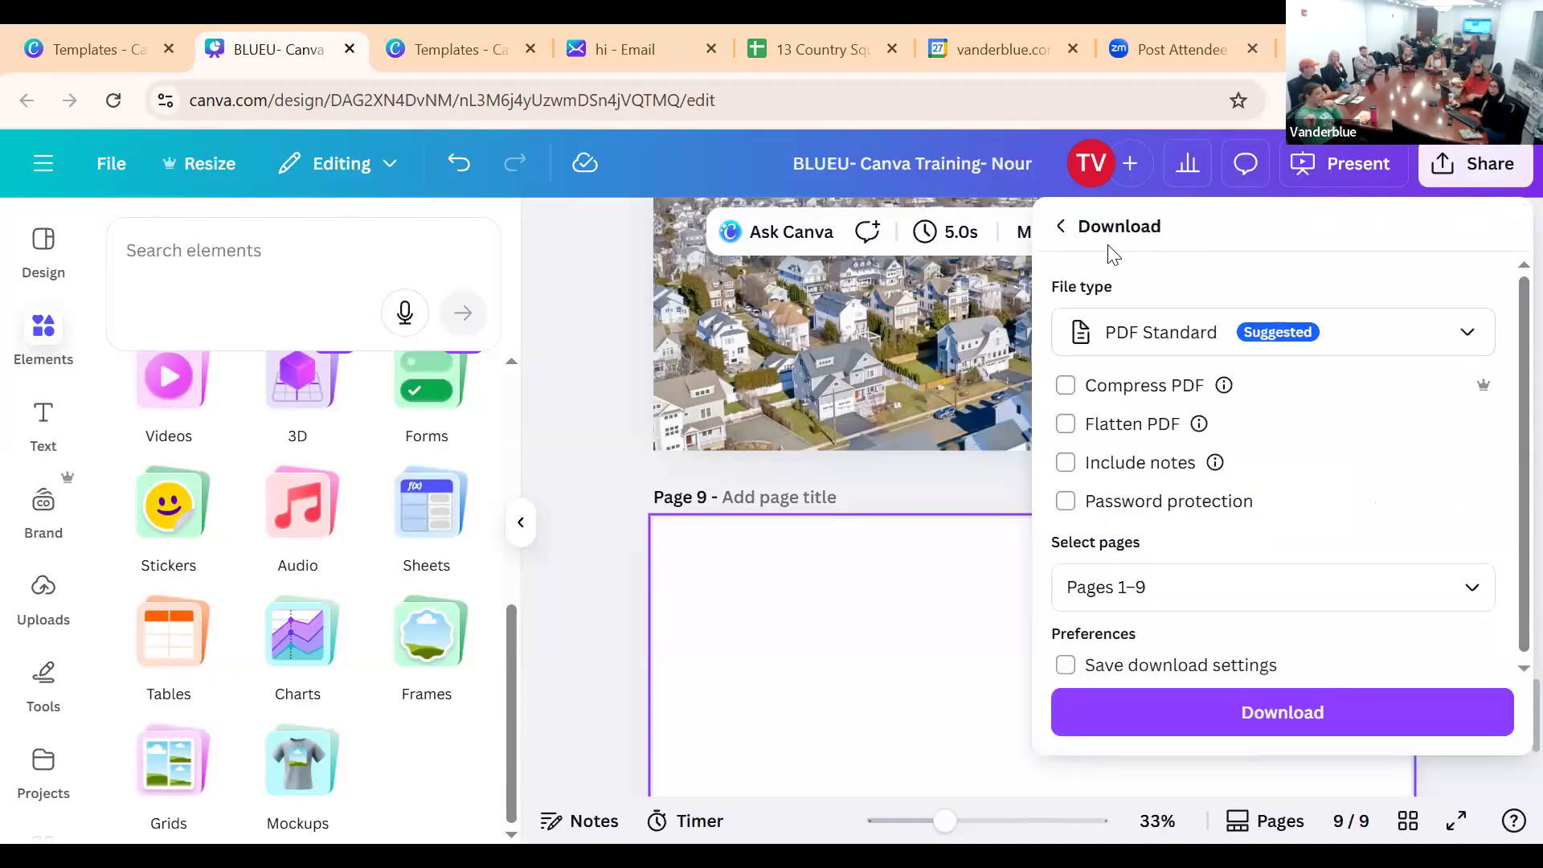
left_click(1064, 231)
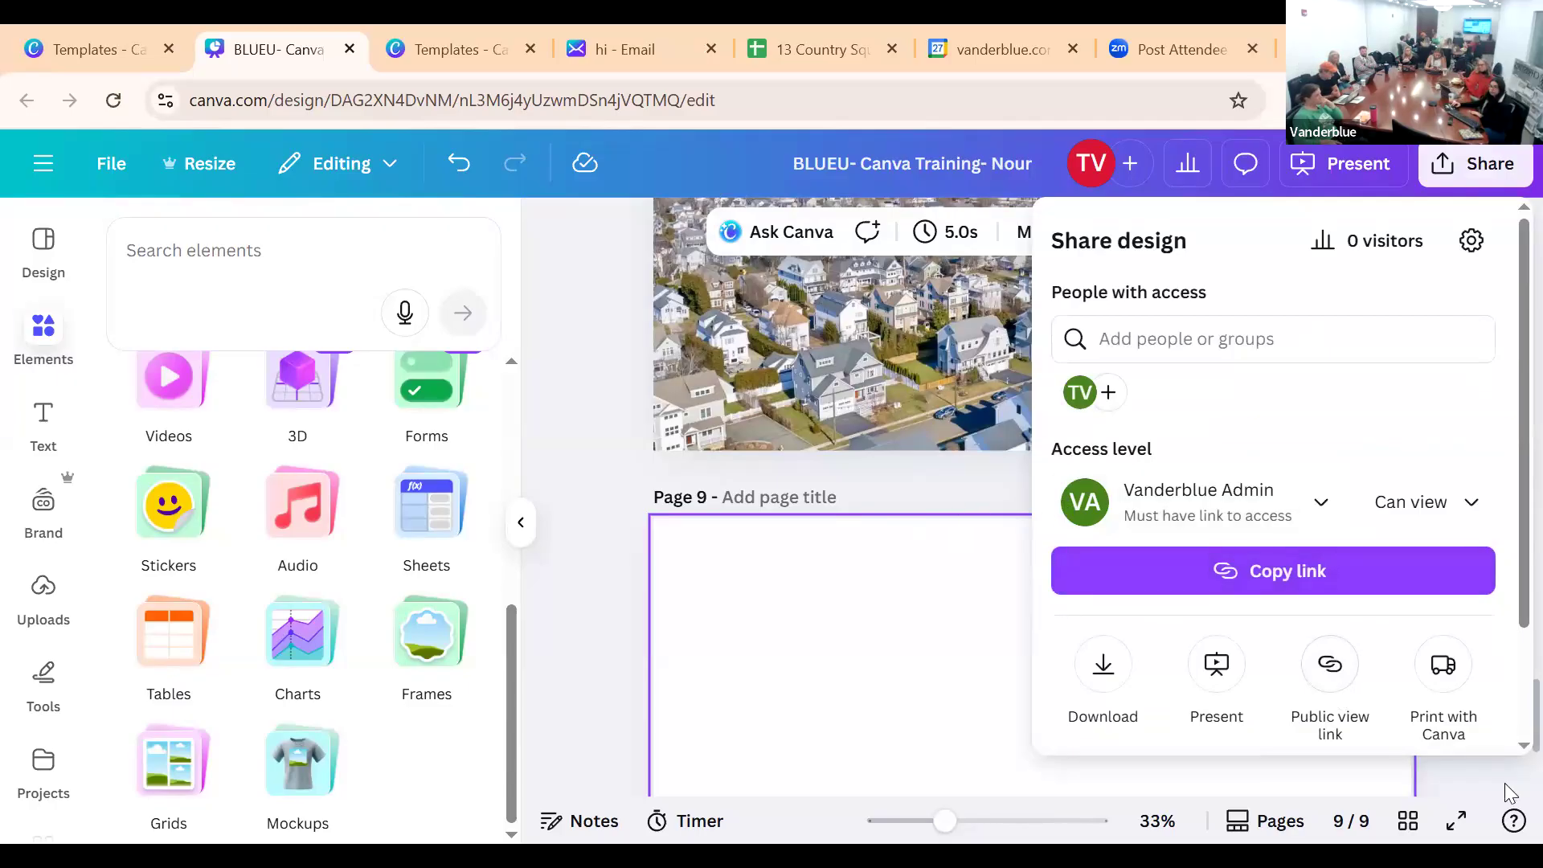
Create a public view link for the design and copy it
left_click(1330, 664)
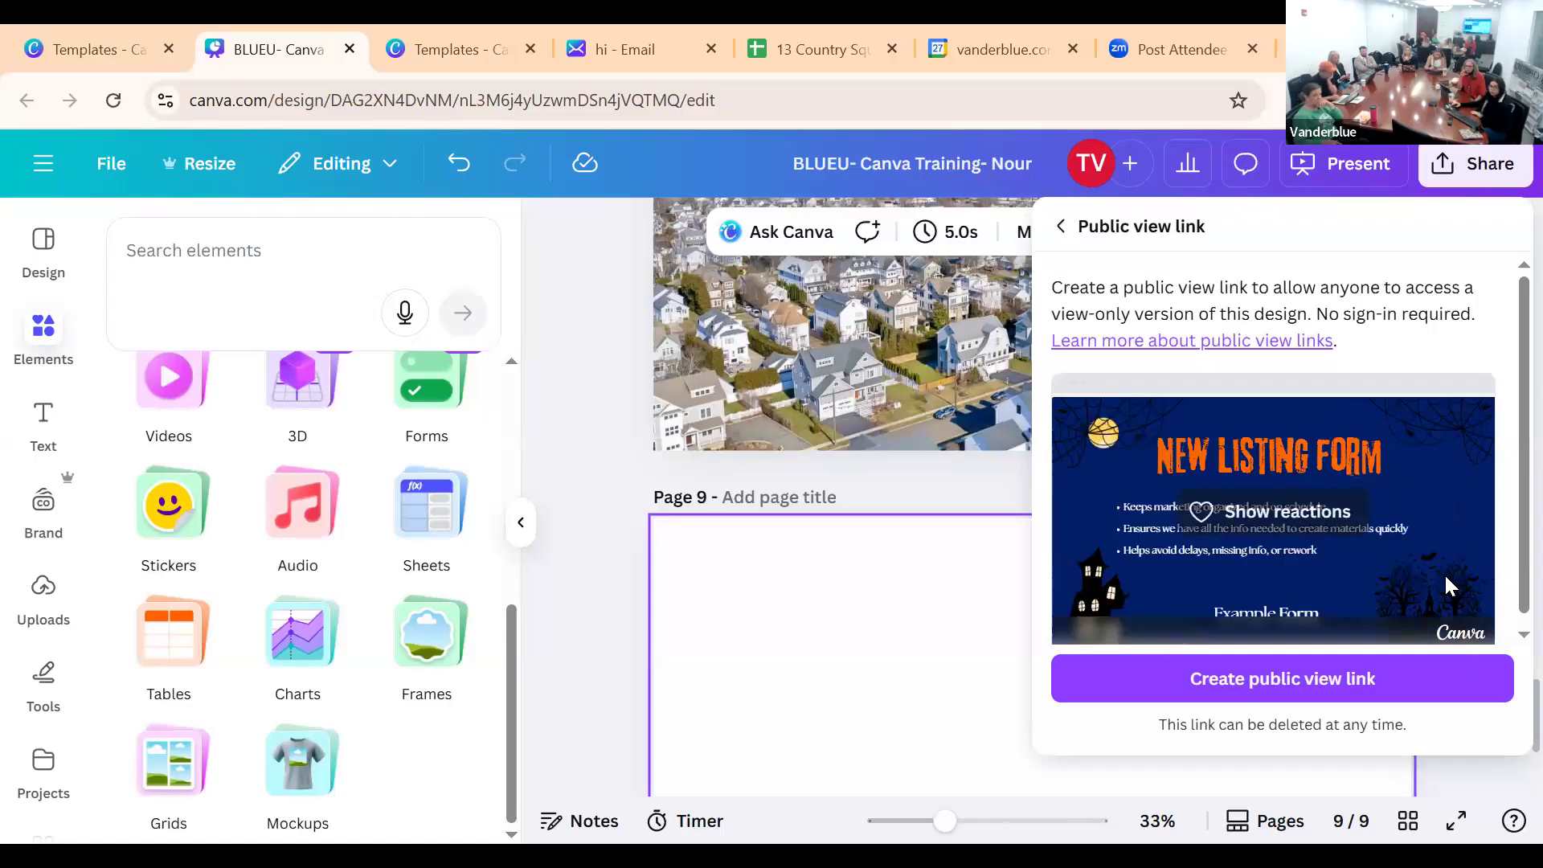
scroll(1444, 572, "down", 1)
scroll(1444, 572, "up", 1)
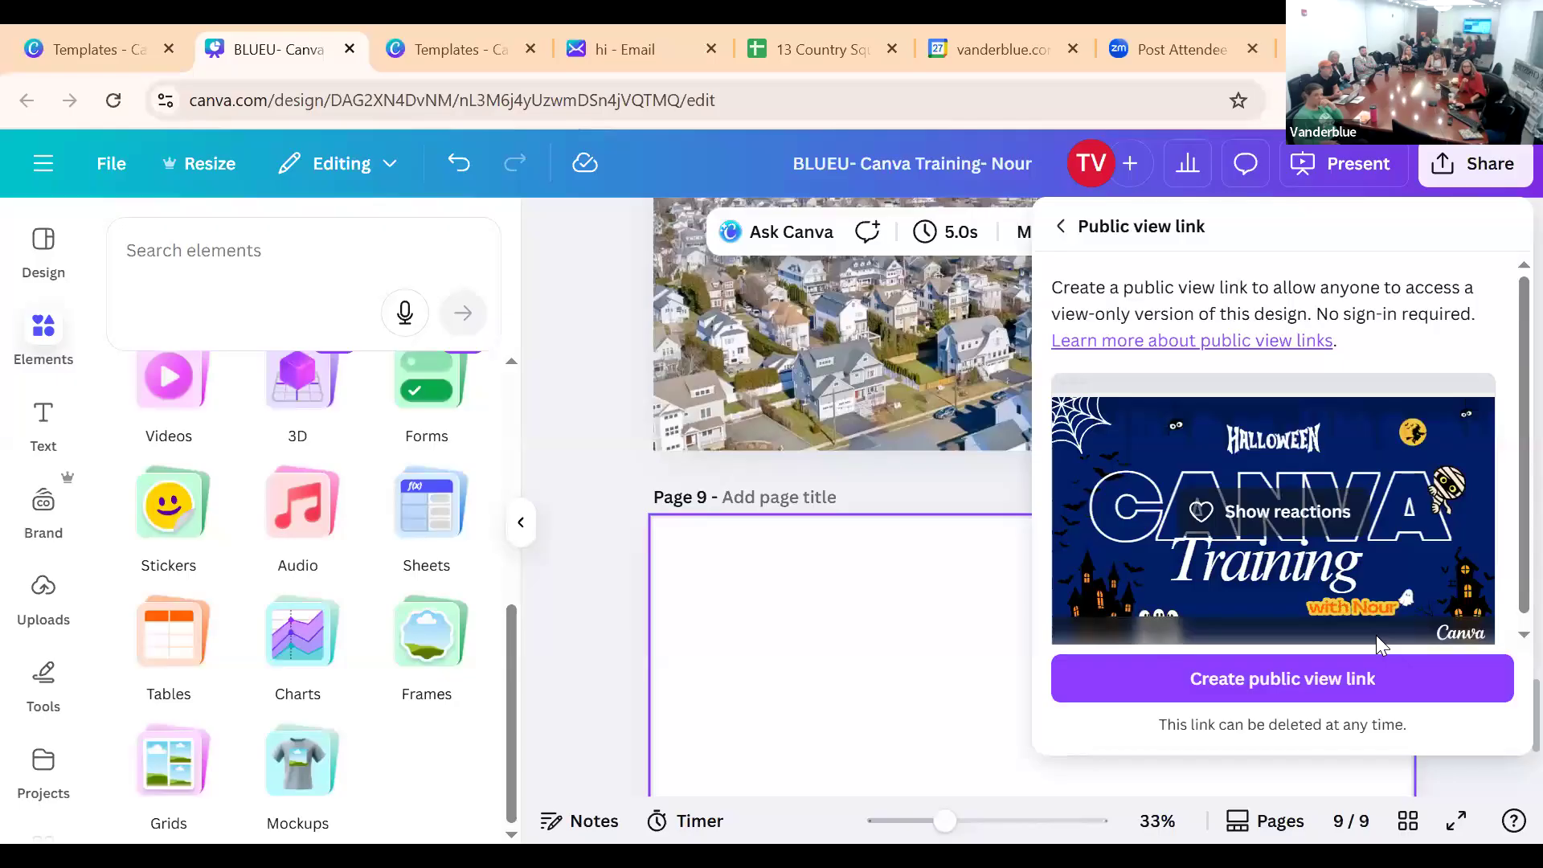
left_click(1368, 674)
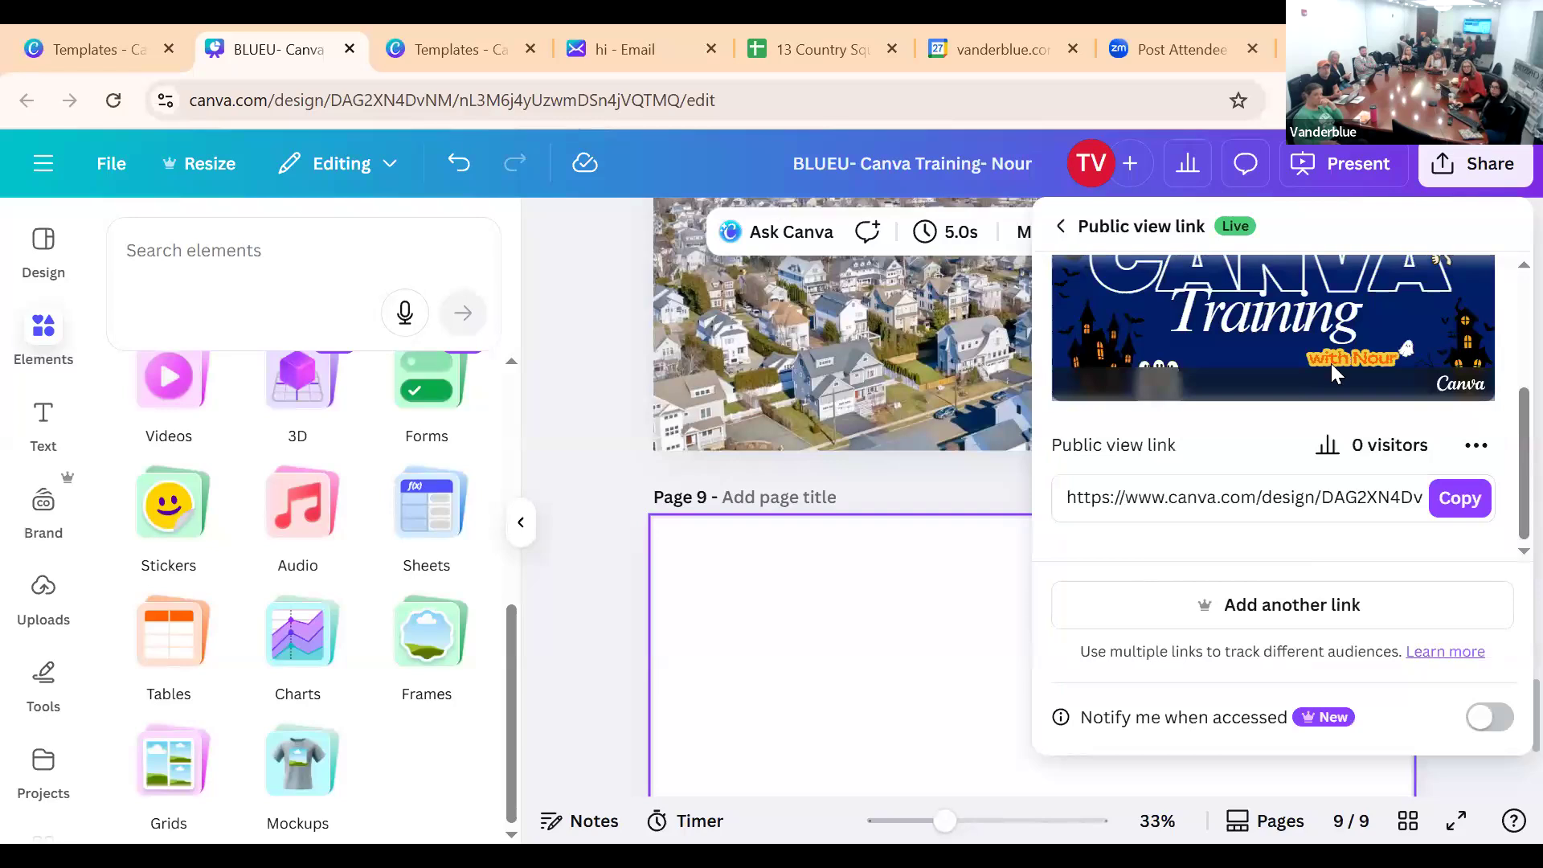
left_click(1469, 498)
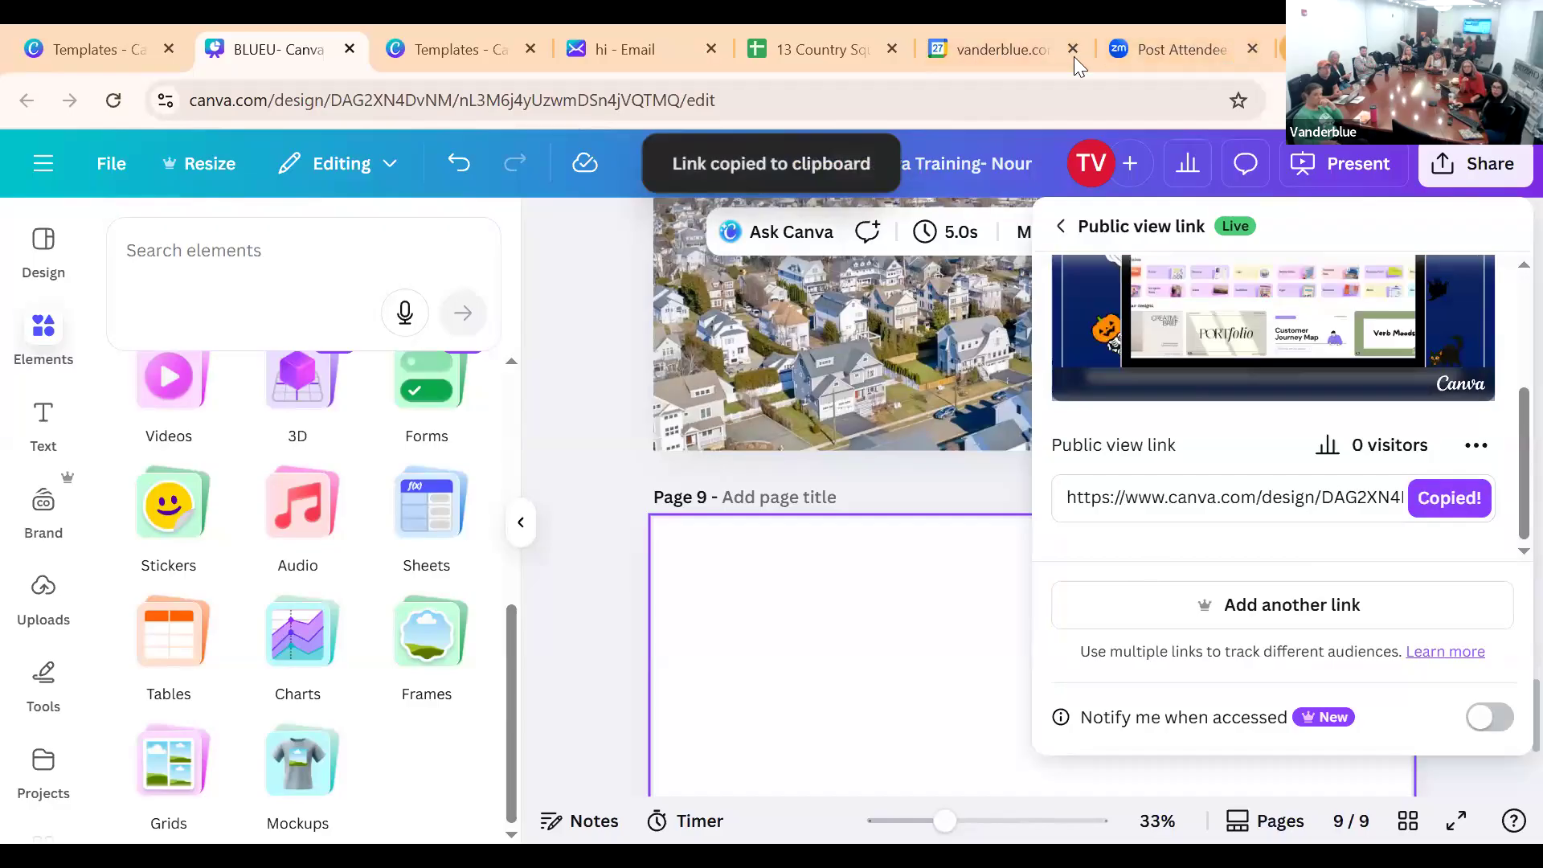
Open the copied public view link in a new browser tab
key("ctrl+t")
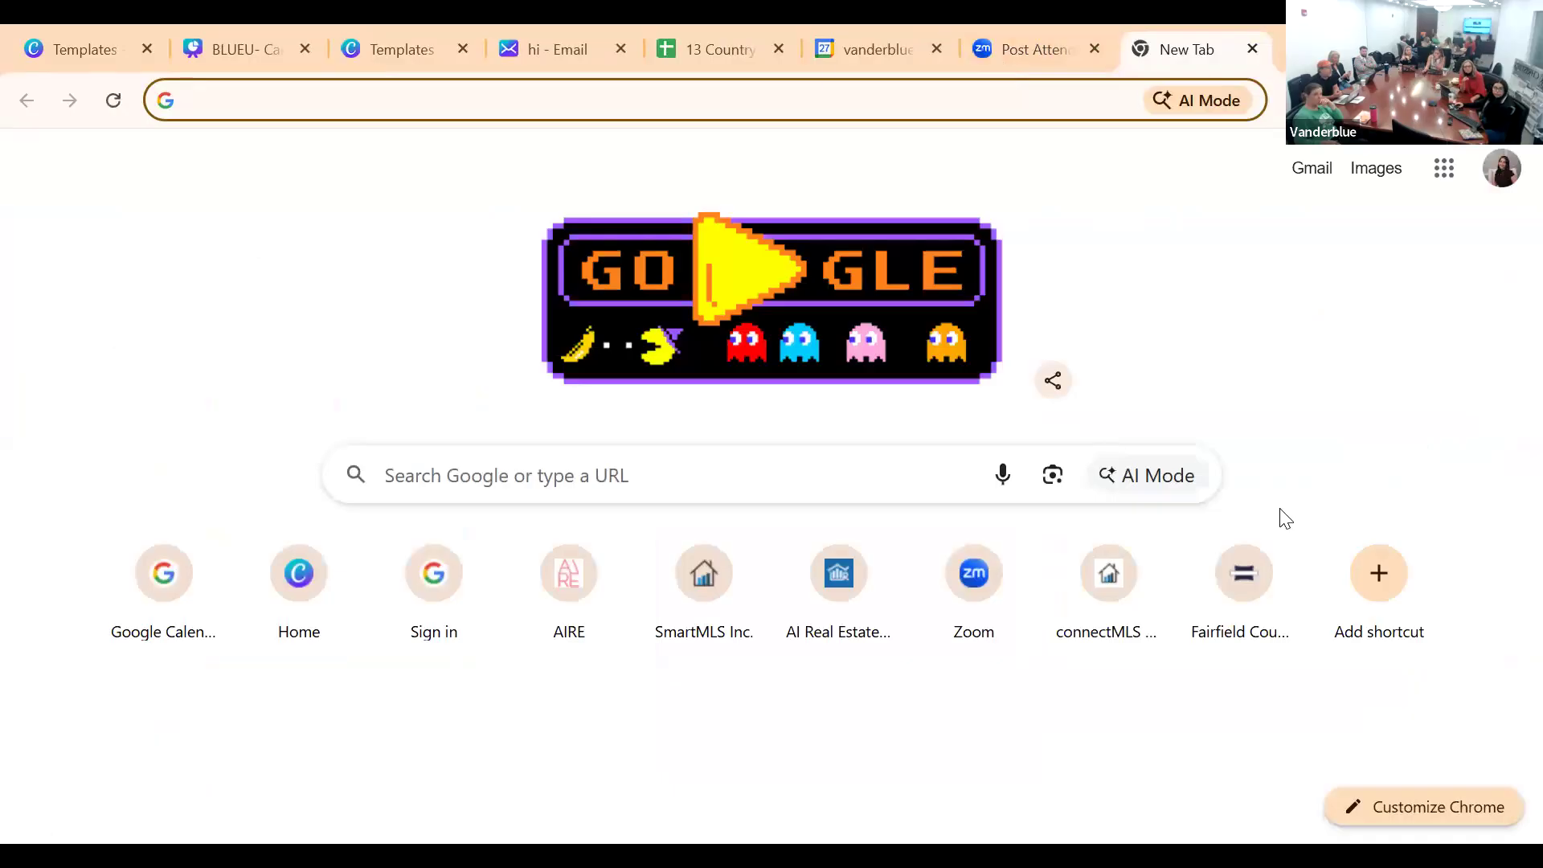
right_click(828, 69)
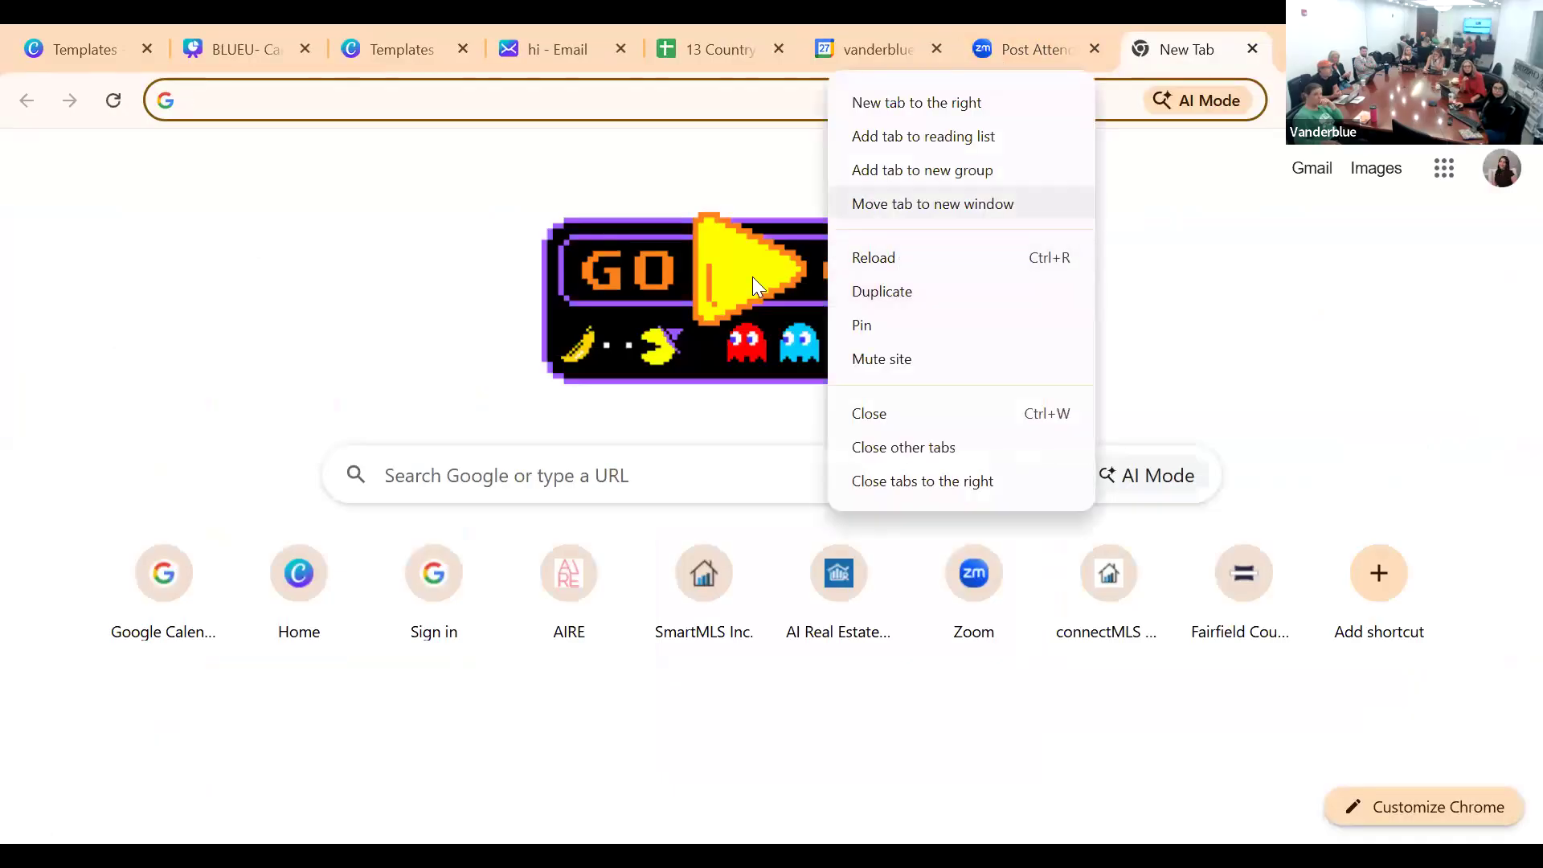
left_click(526, 91)
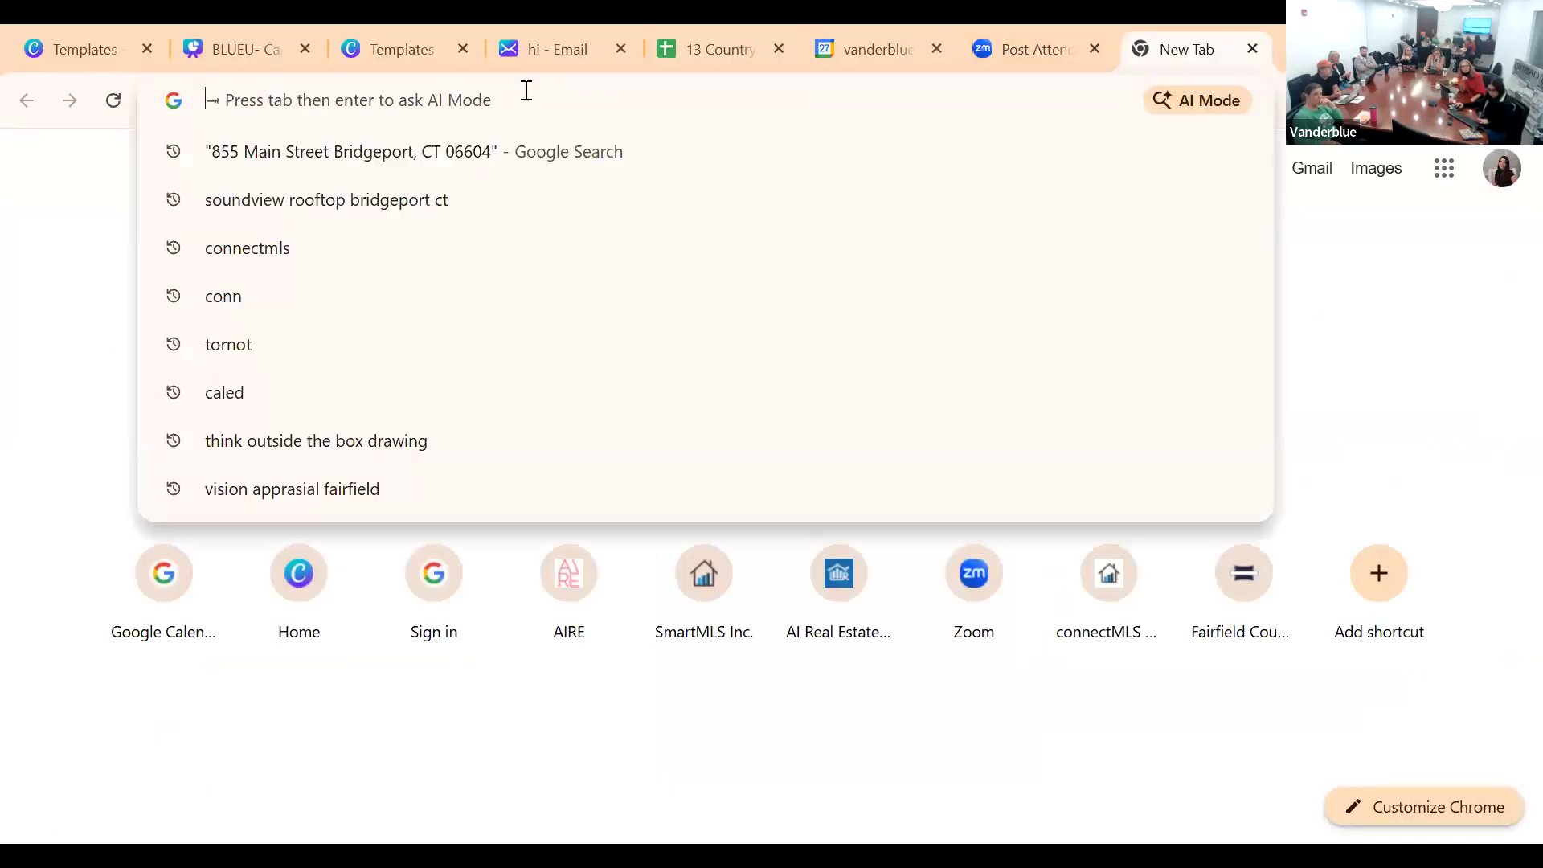
key("ctrl+v")
key("Return")
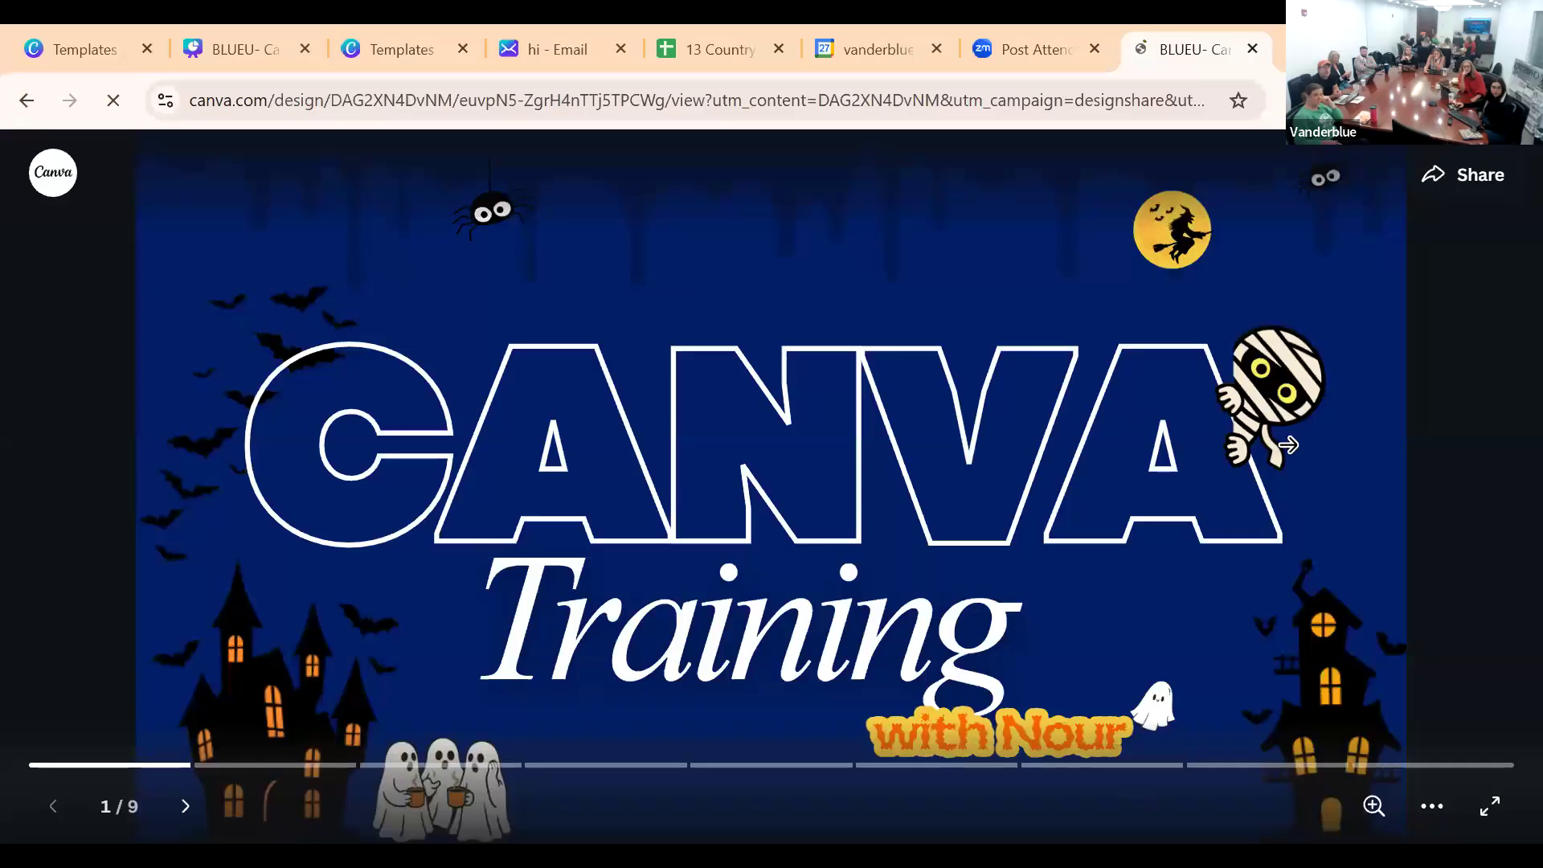
Page through the first slides of the publicly shared presentation and close the extra Canva Templates tab
left_click(1286, 442)
left_click(1288, 454)
left_click(1290, 450)
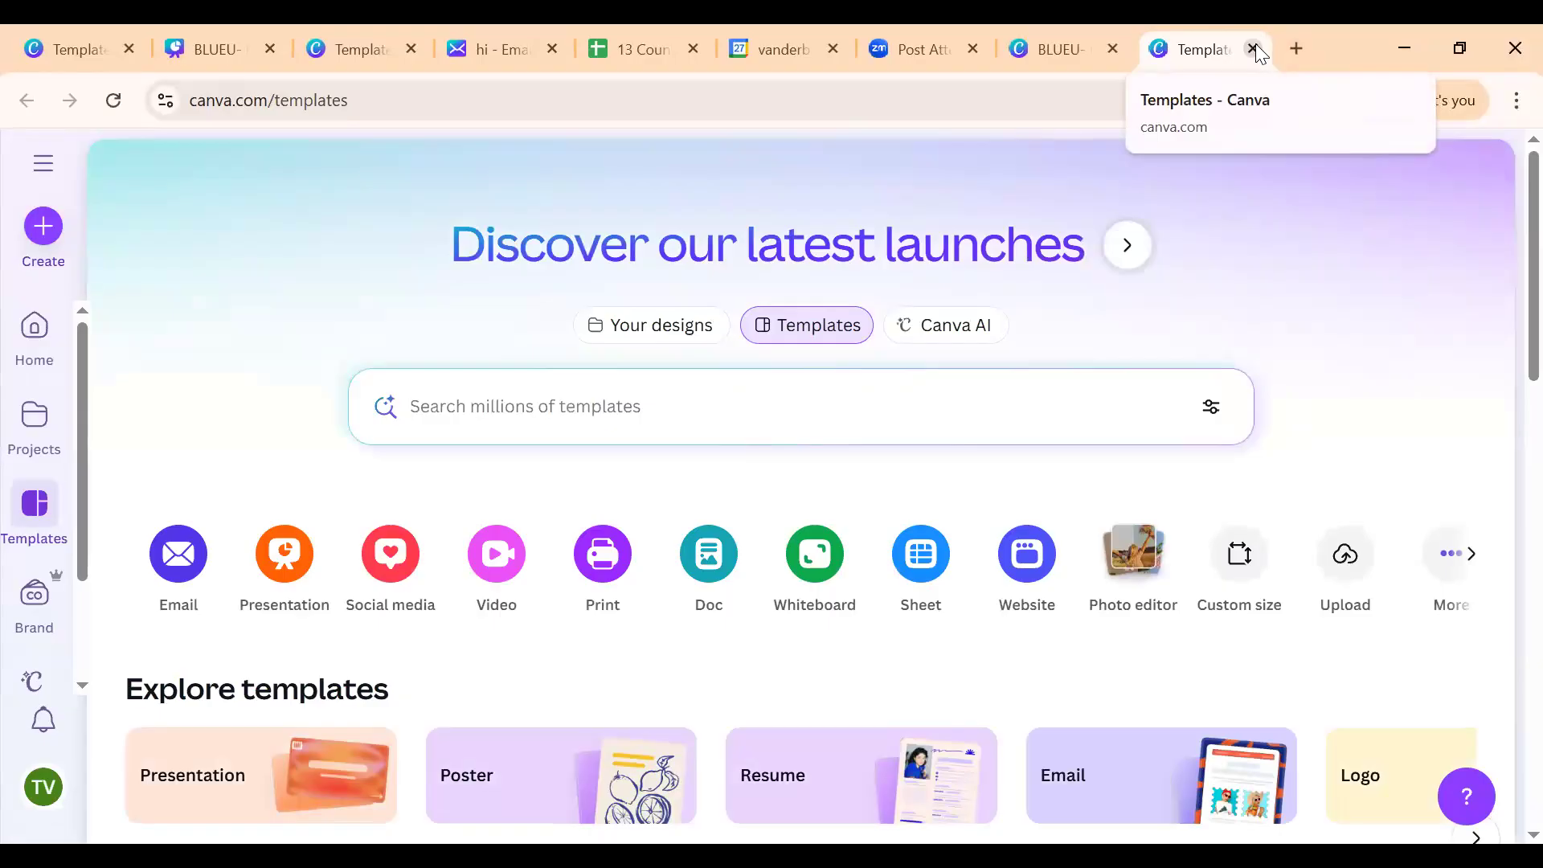
left_click(1253, 49)
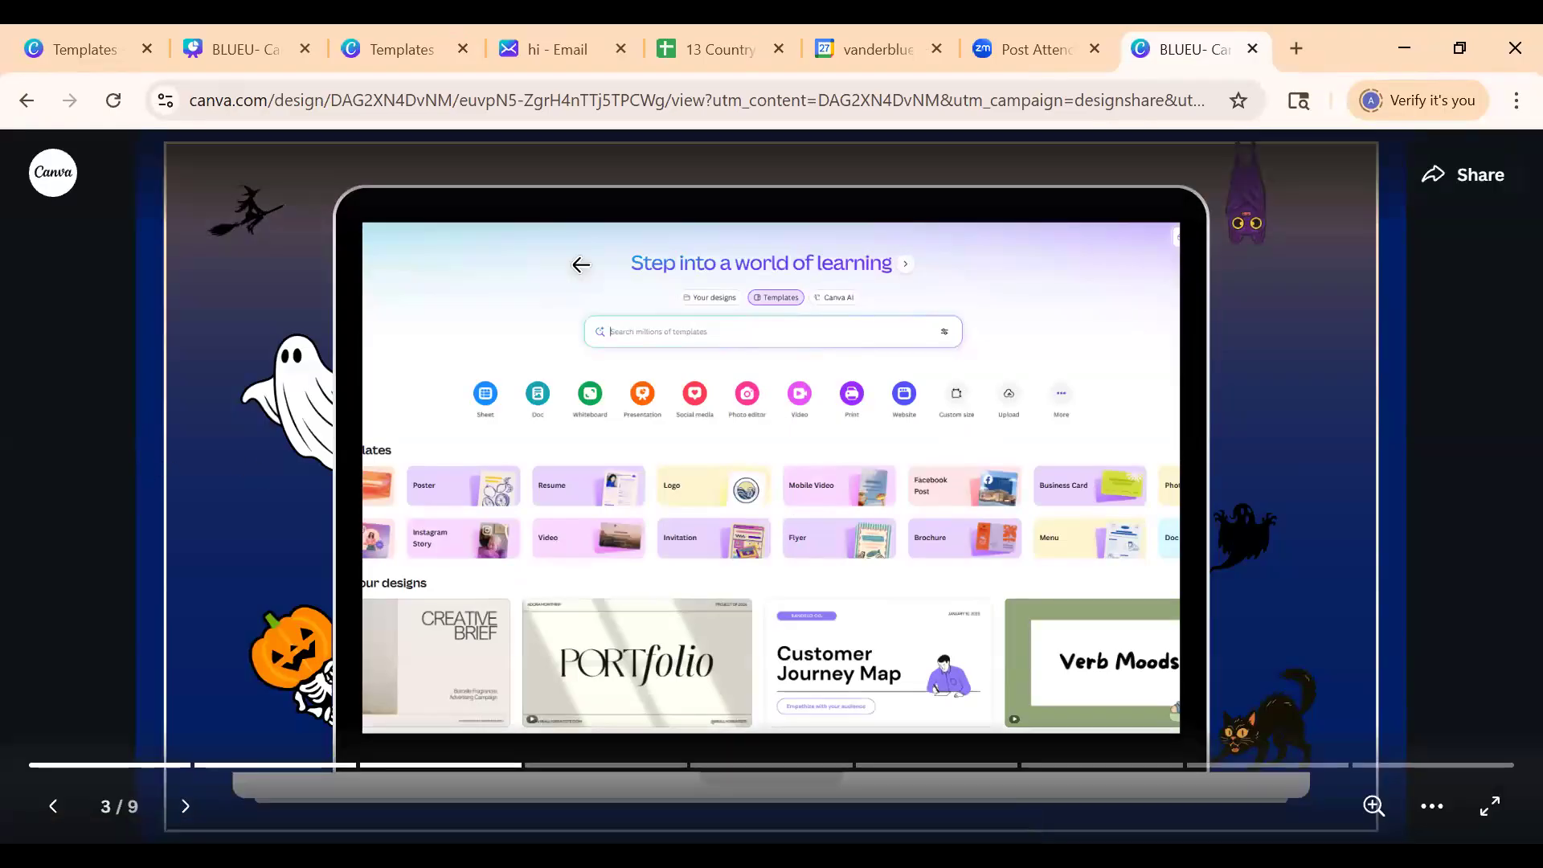
left_click(152, 470)
Switch back to the browser tab with the editable BLUEU Canva Training design
left_click(1037, 50)
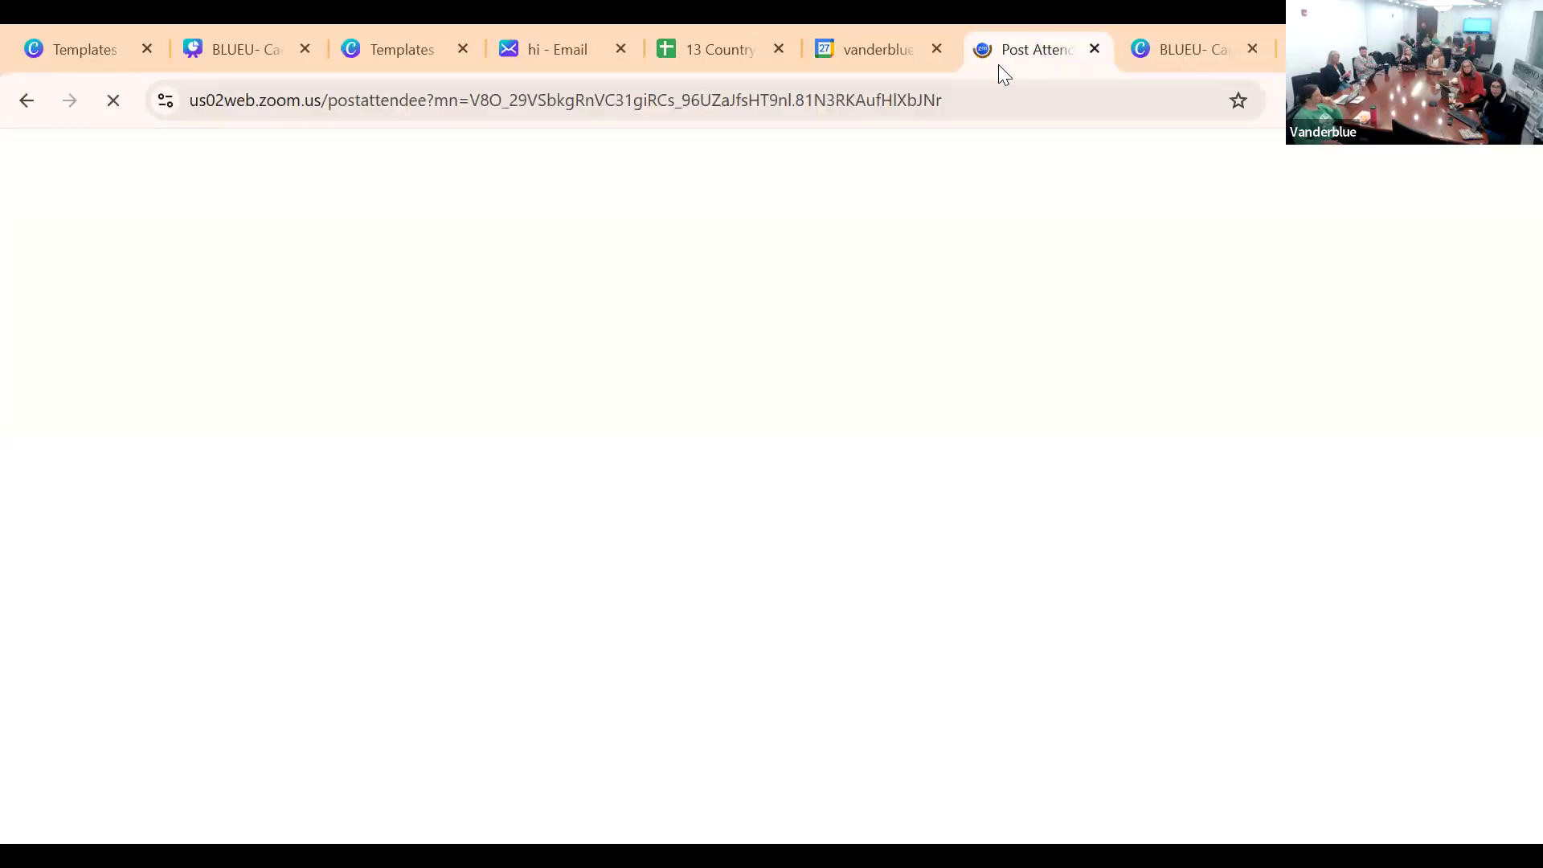
left_click(869, 49)
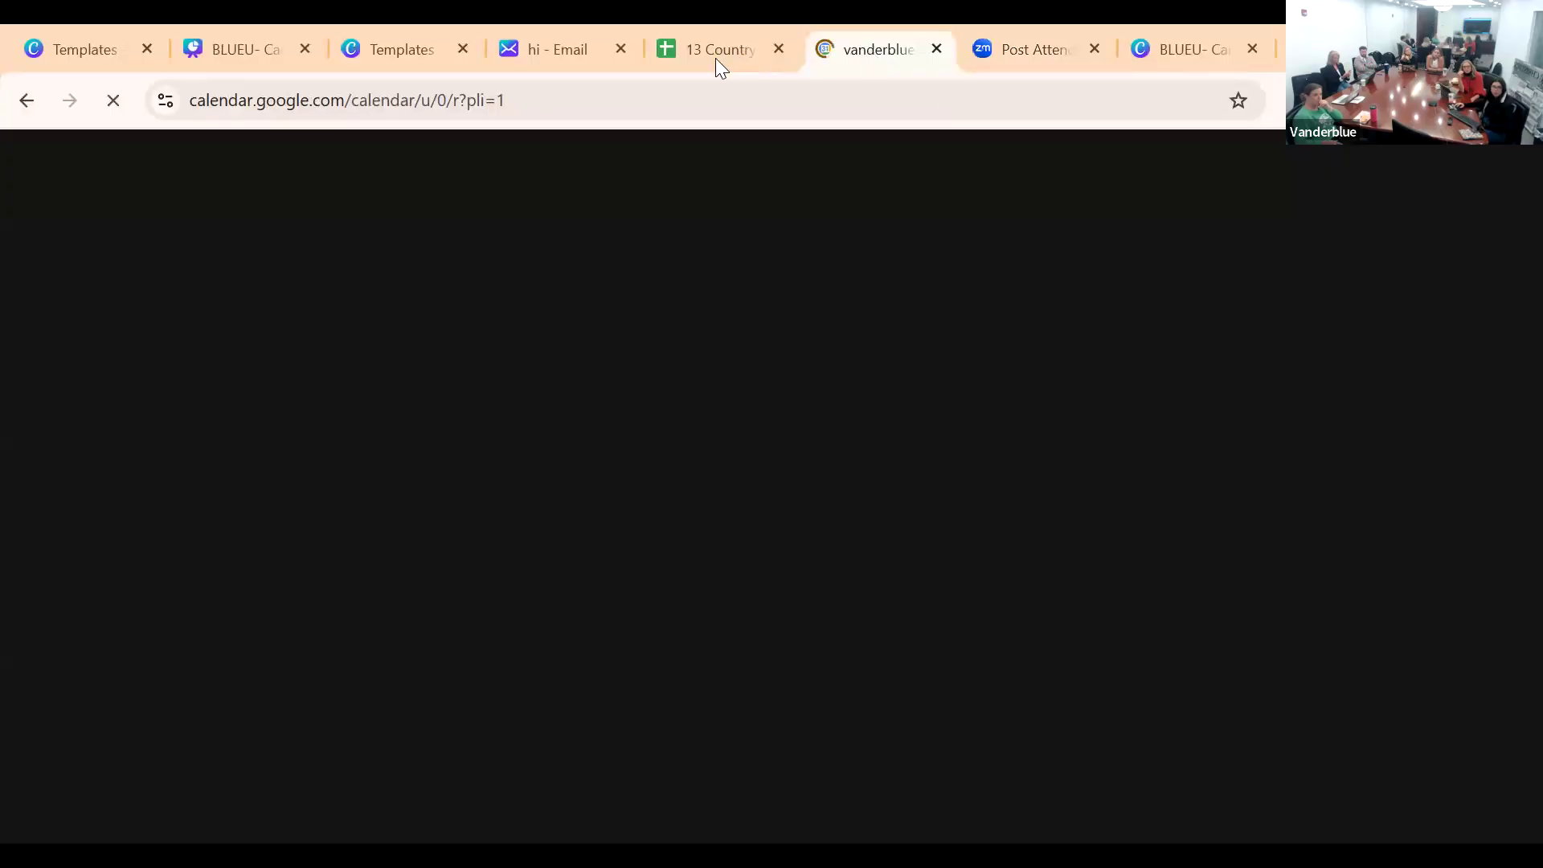
left_click(719, 65)
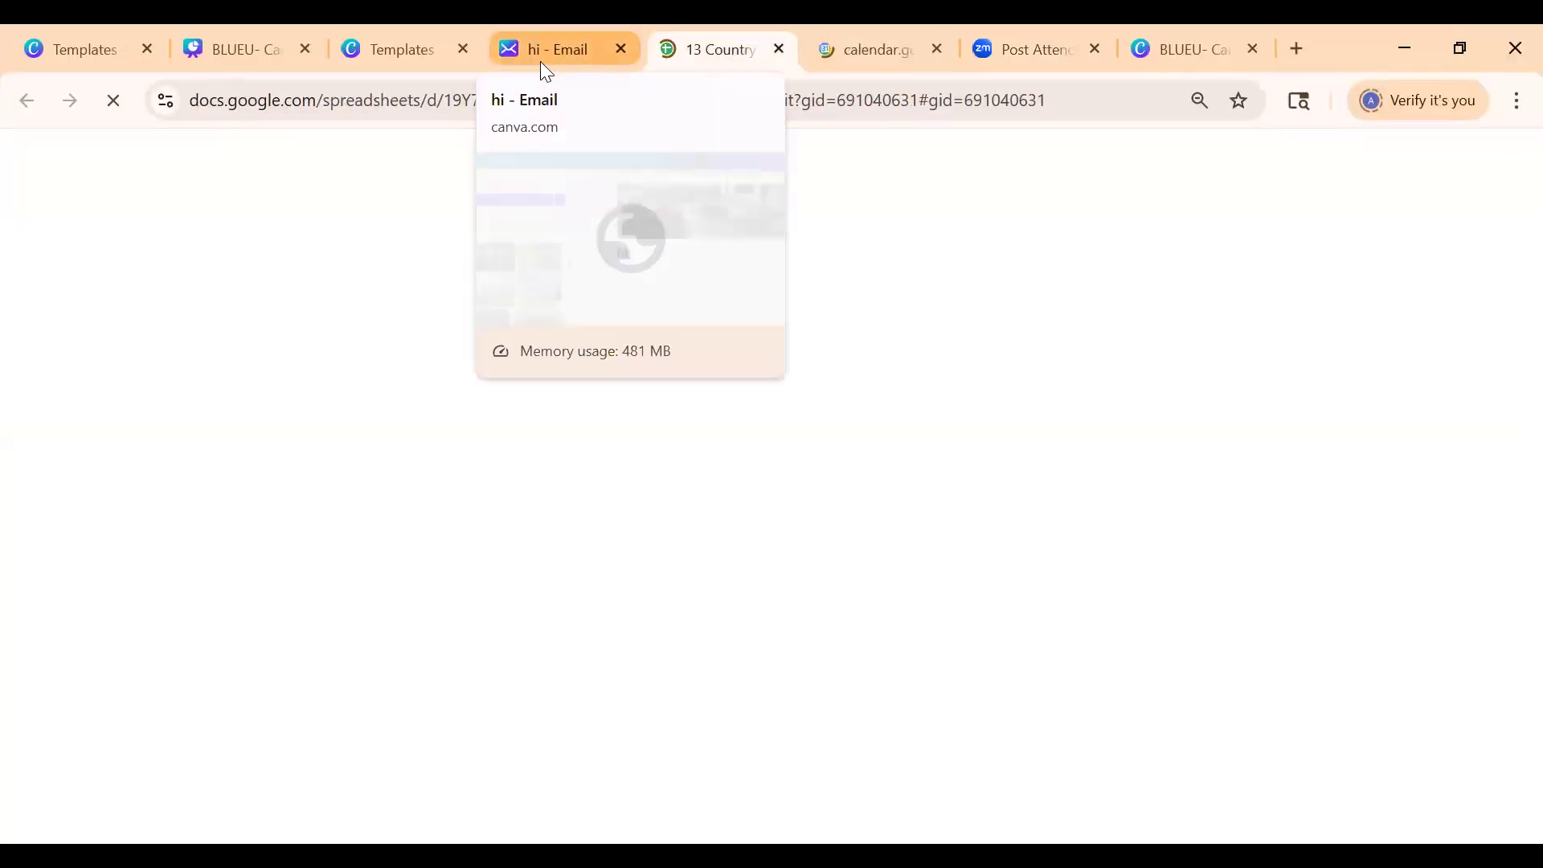
left_click(541, 63)
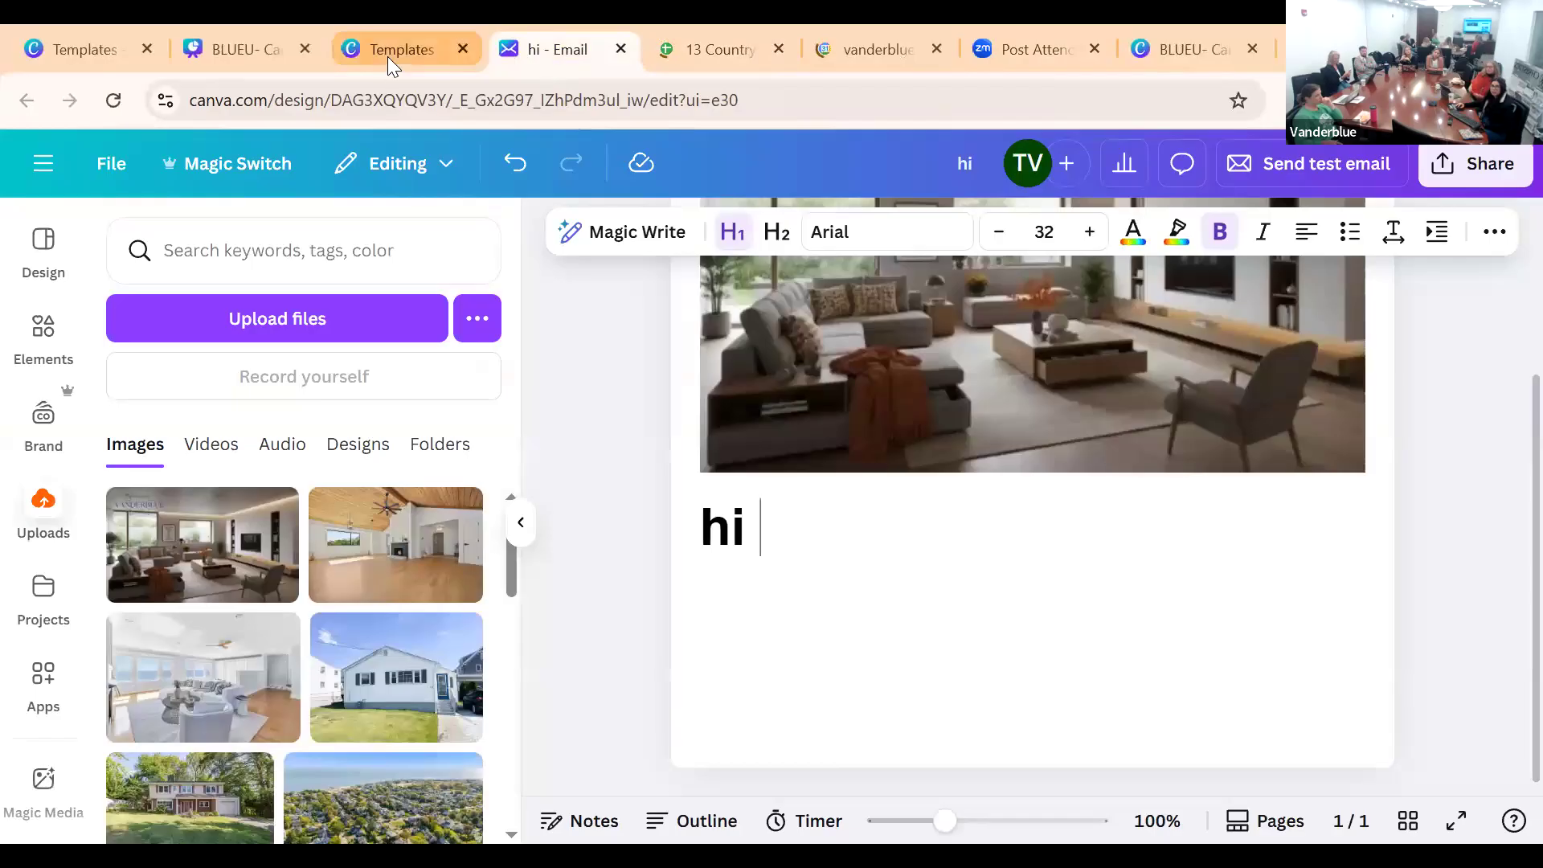
left_click(231, 57)
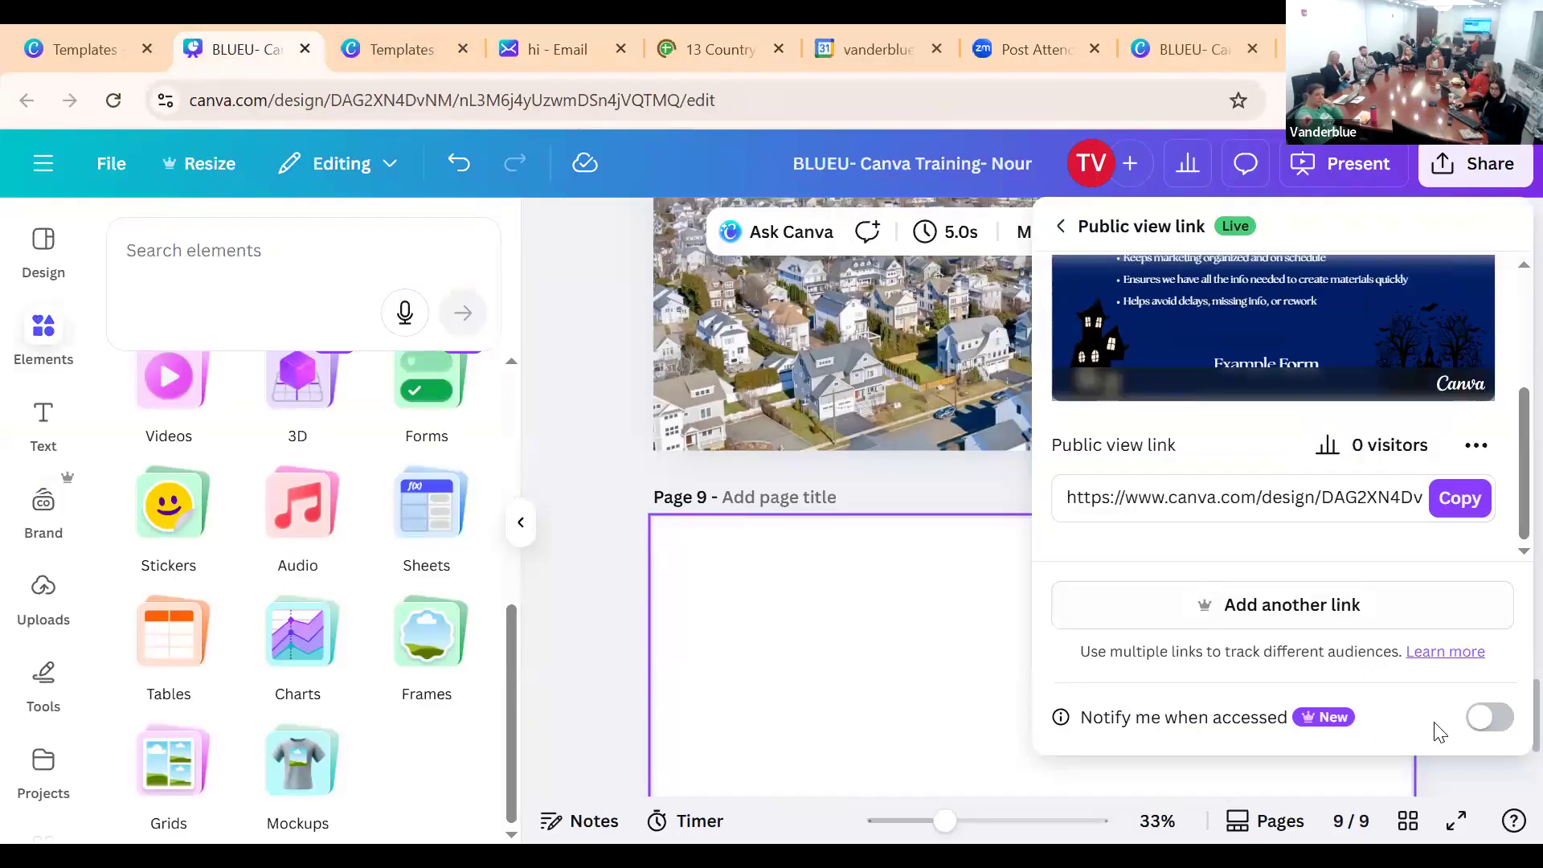
Examine the live public view link's settings, including its rename and delete options
scroll(1491, 507, "up", 3)
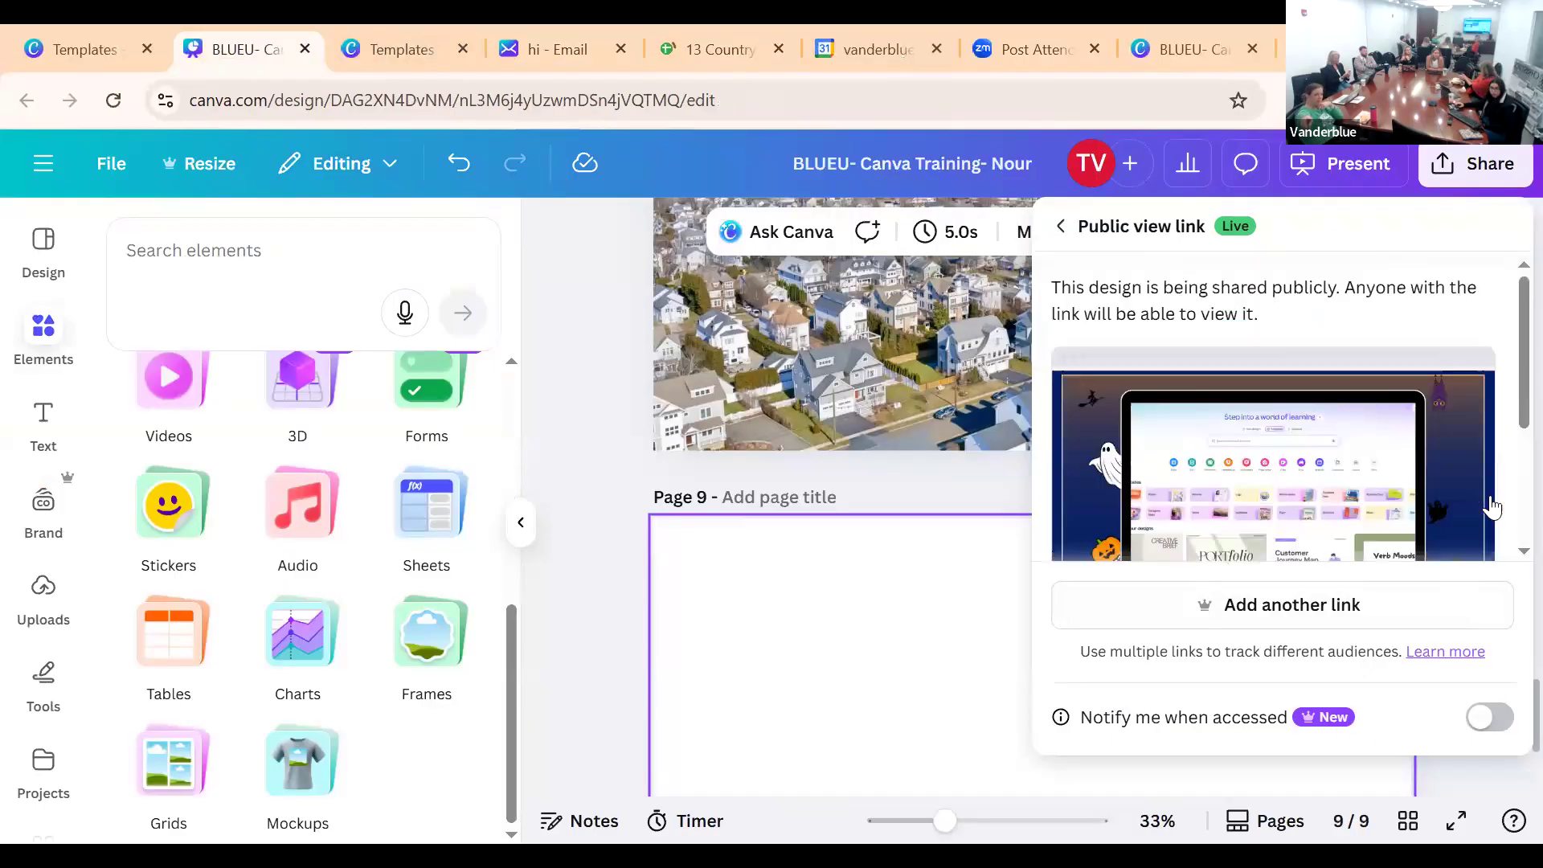
scroll(1322, 349, "down", 3)
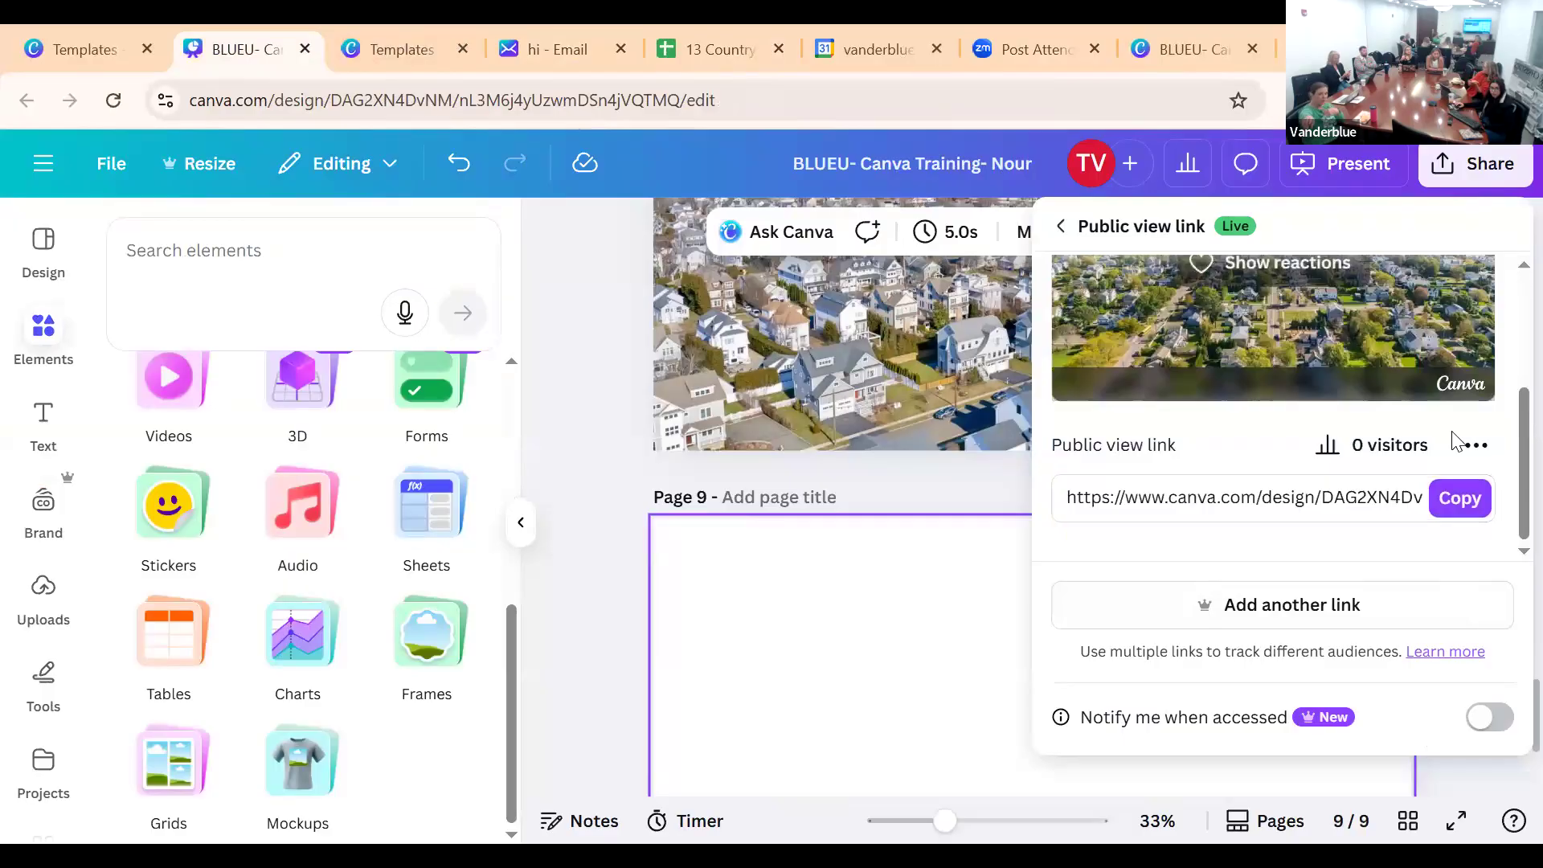
left_click(1466, 447)
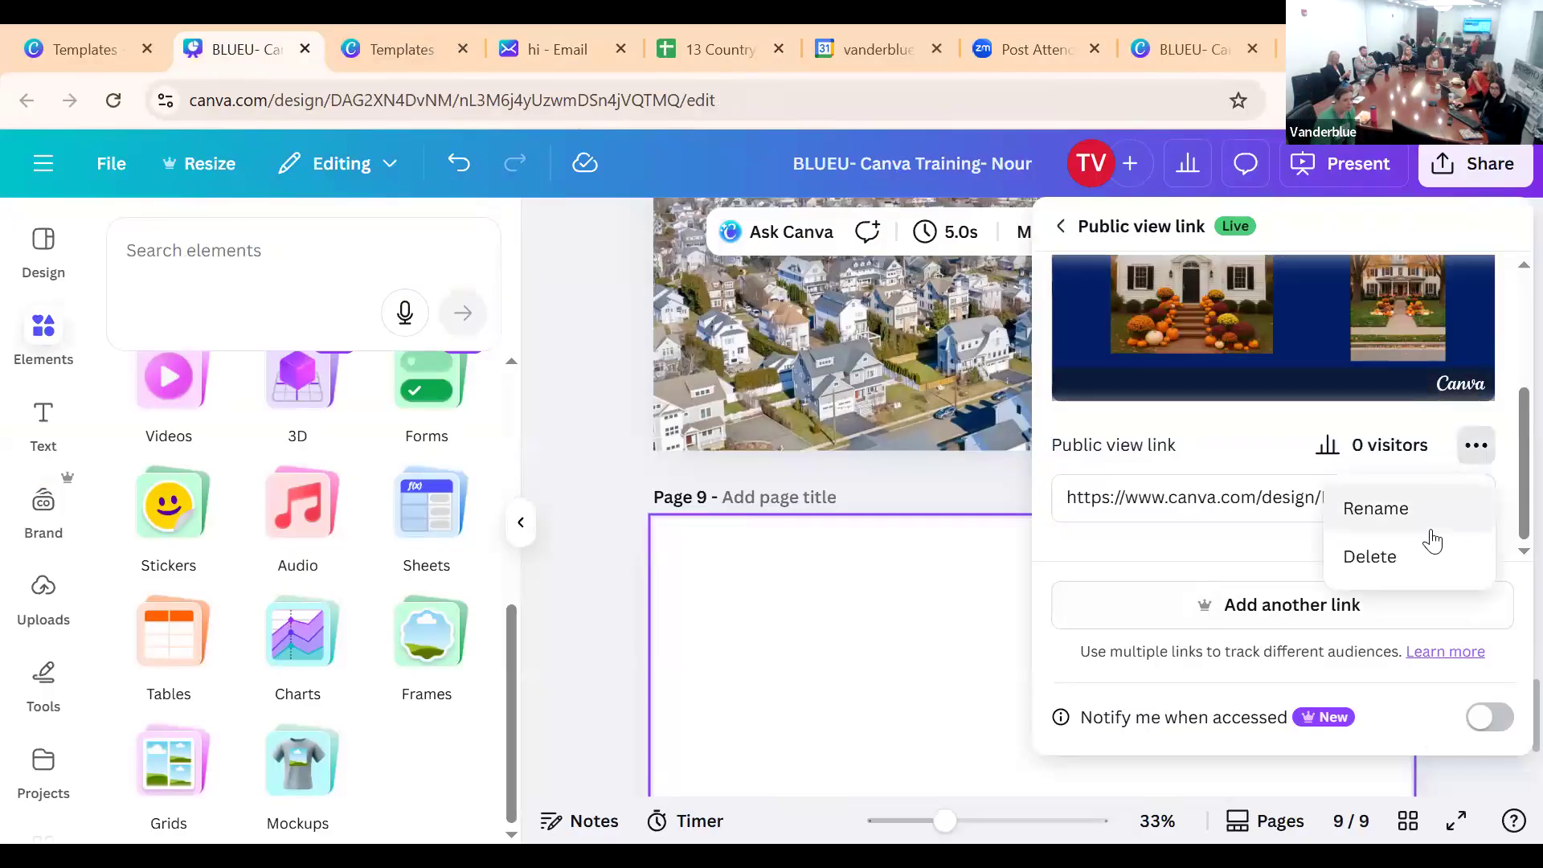
left_click(1171, 568)
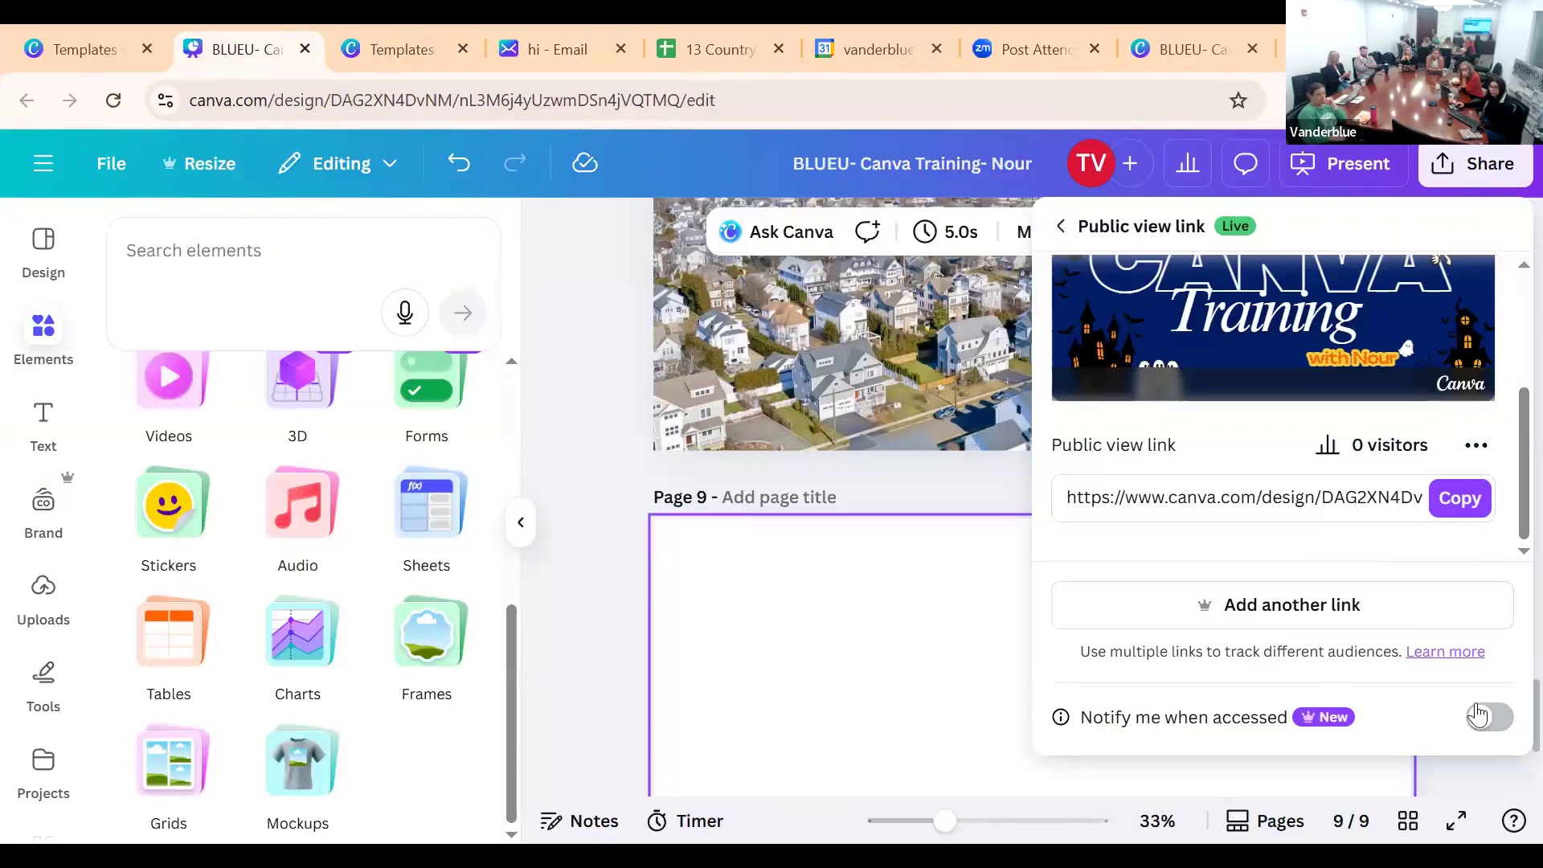
scroll(1232, 492, "up", 3)
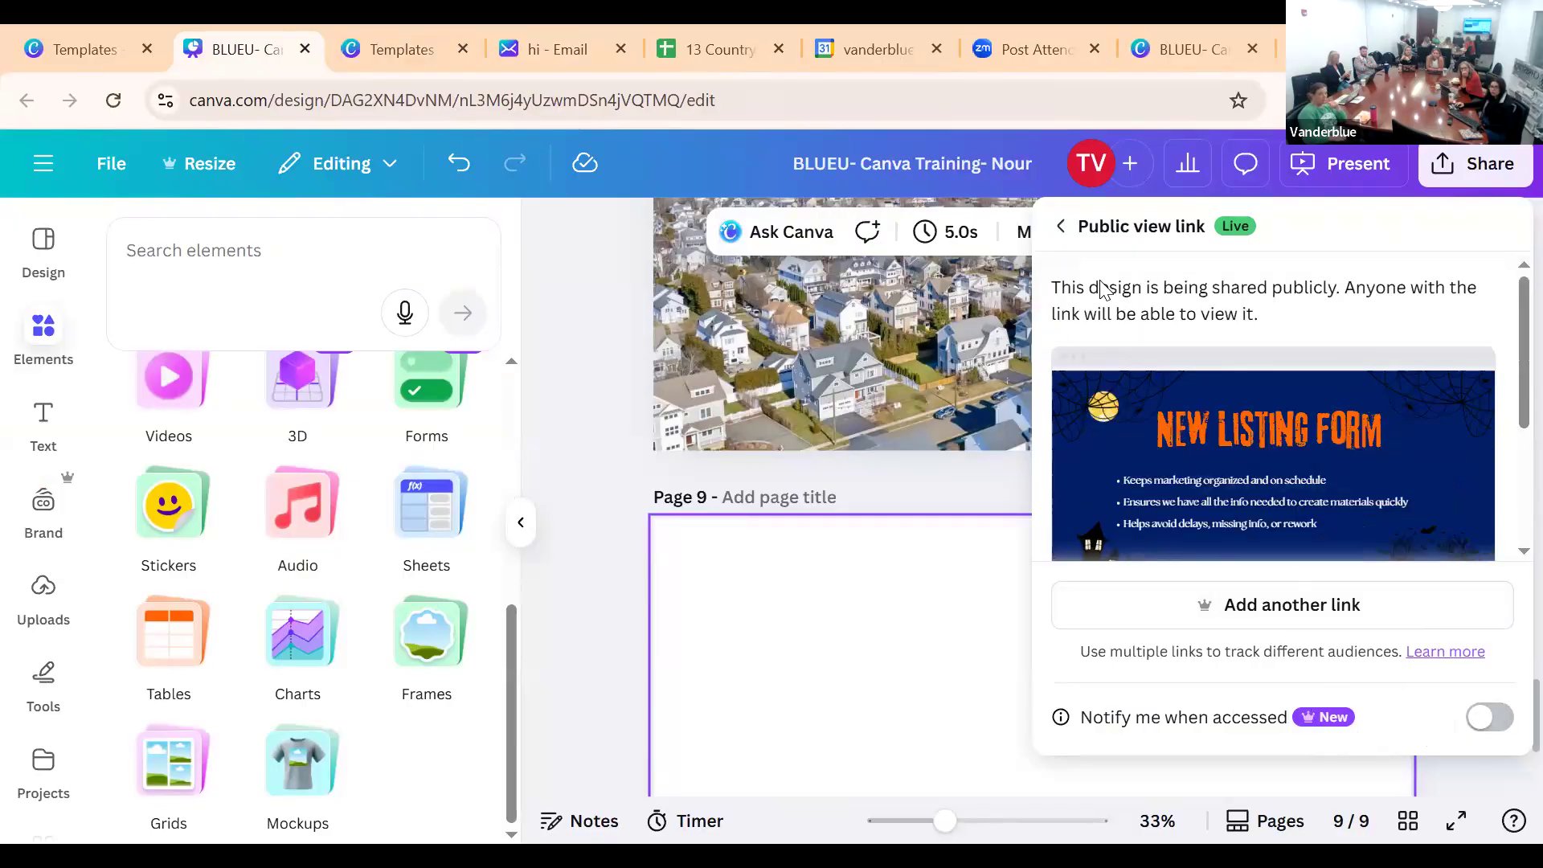
Delete the design's live public view link, confirm the deletion, and close the sharing options to return to the canvas
scroll(1312, 520, "down", 3)
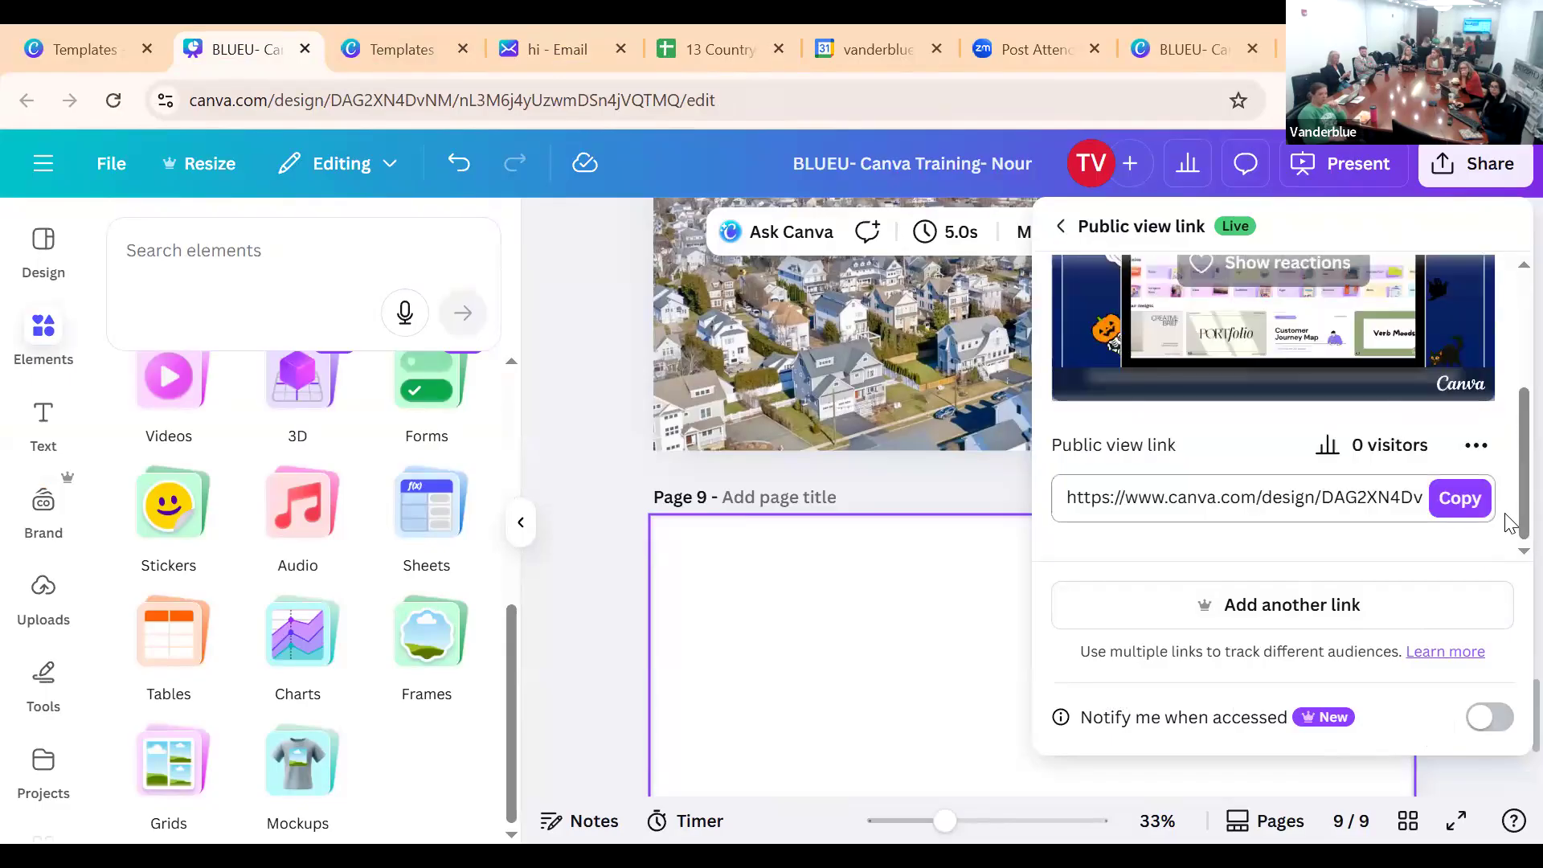
left_click(1476, 445)
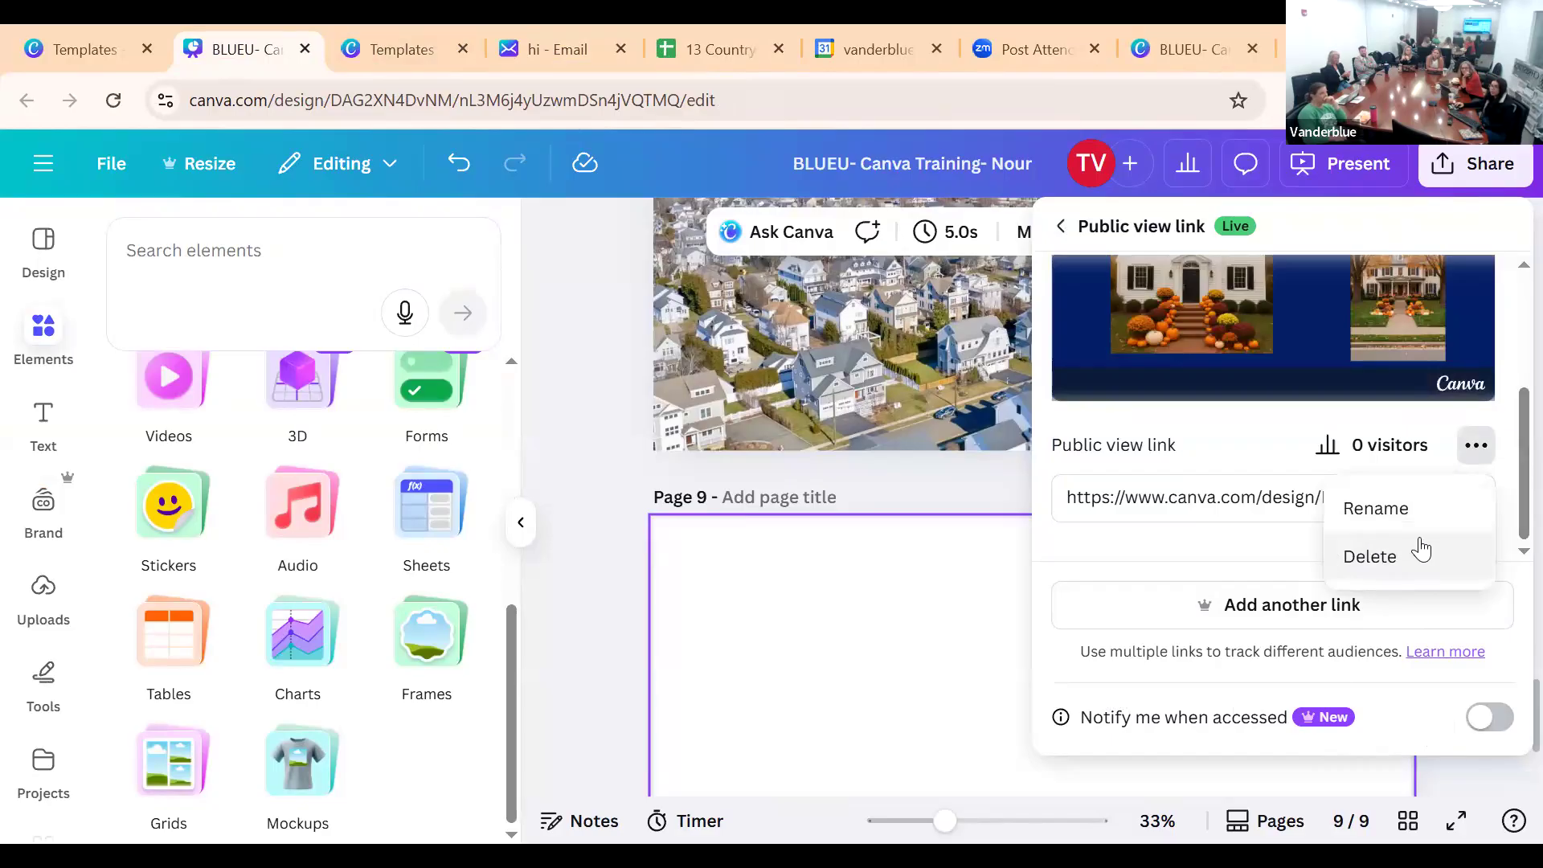
left_click(1071, 234)
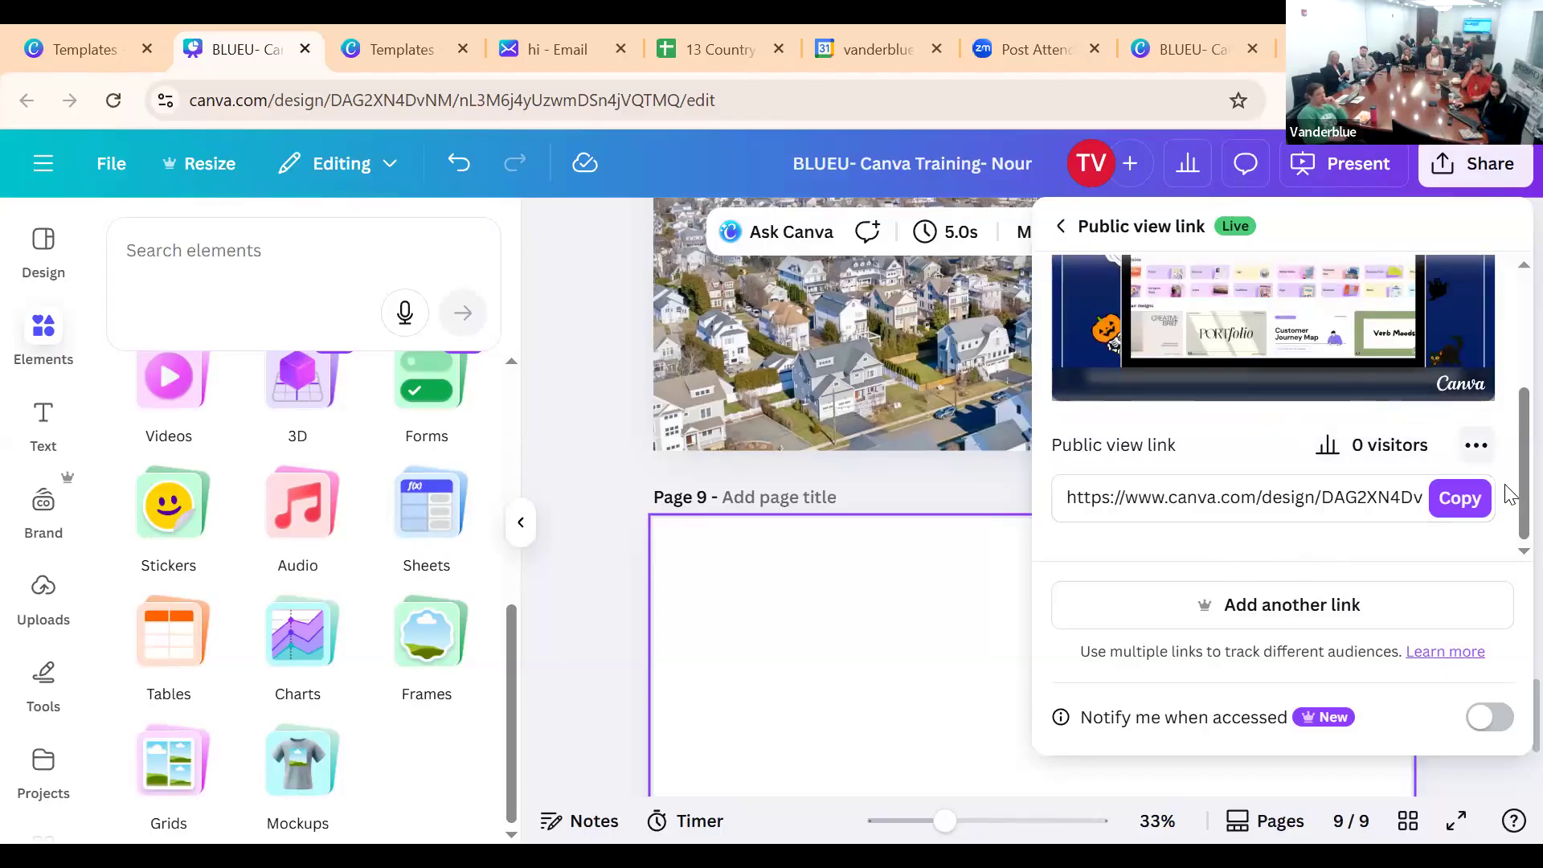
left_click(1477, 445)
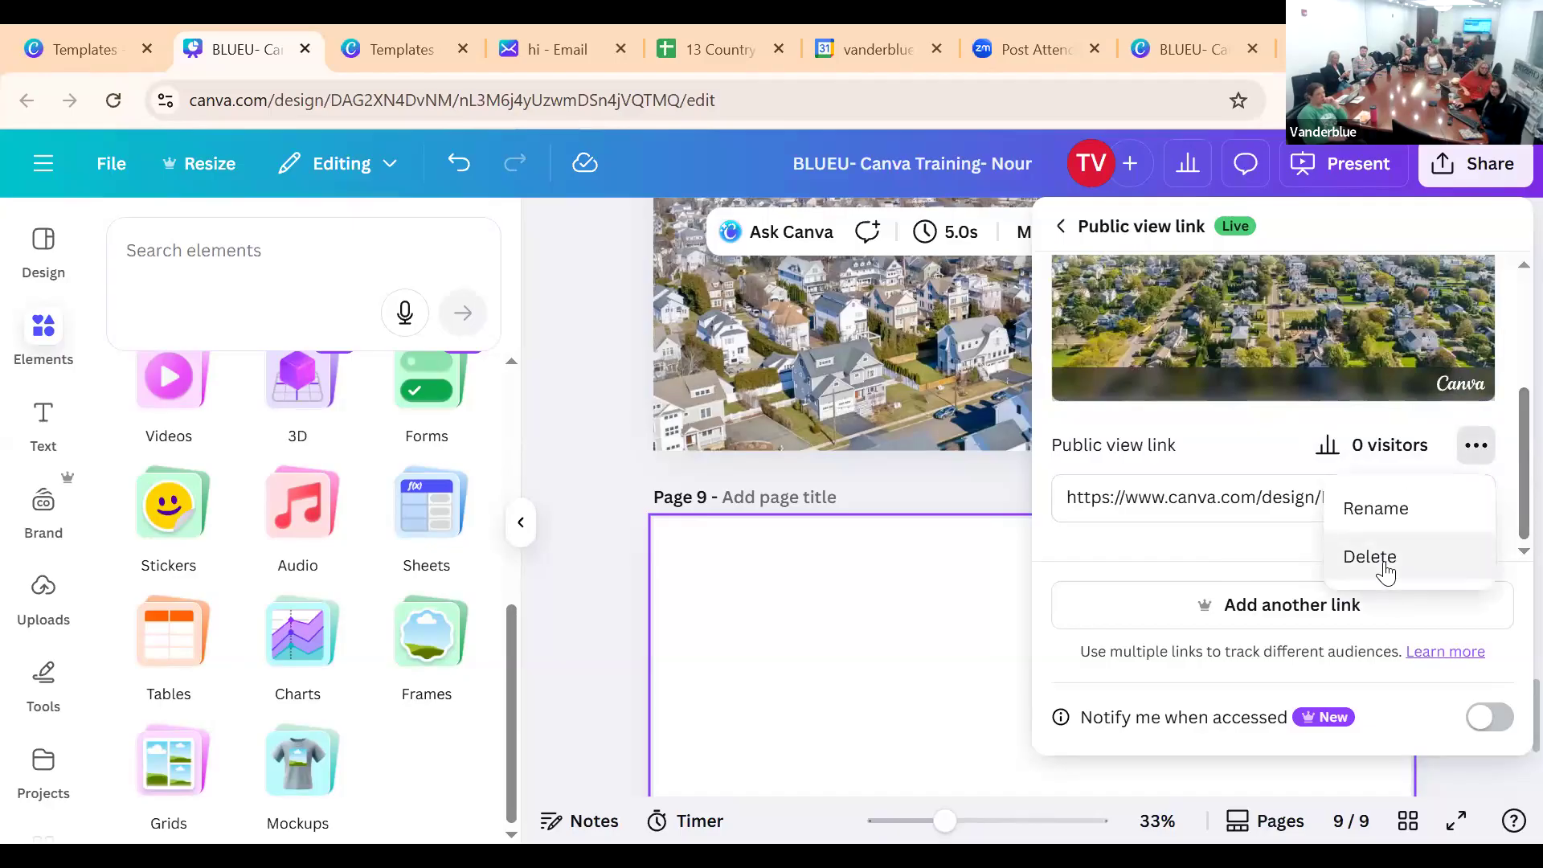
left_click(1383, 561)
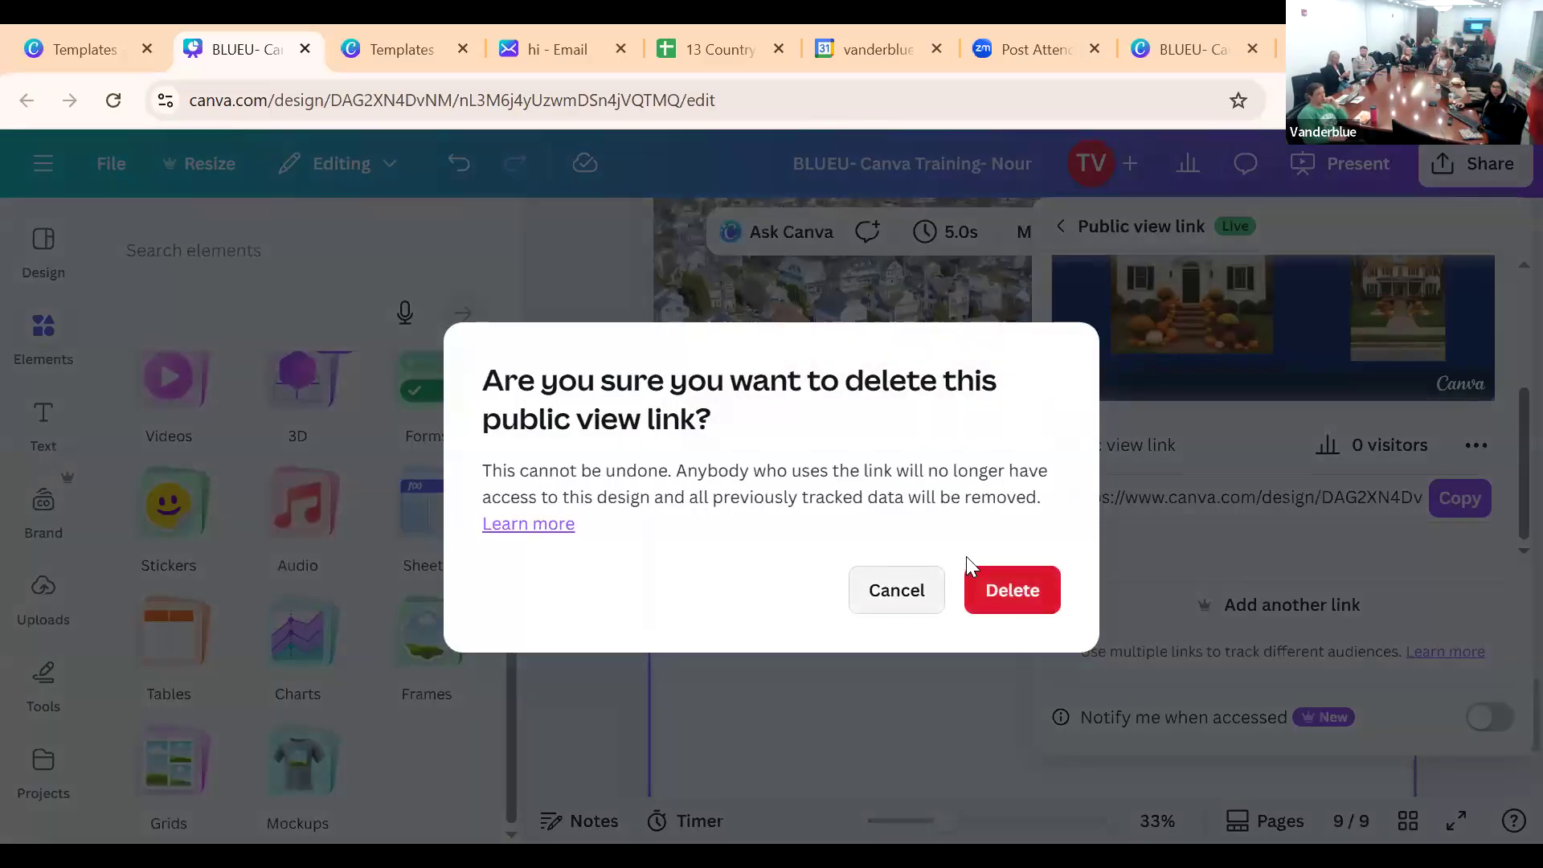
left_click(1038, 592)
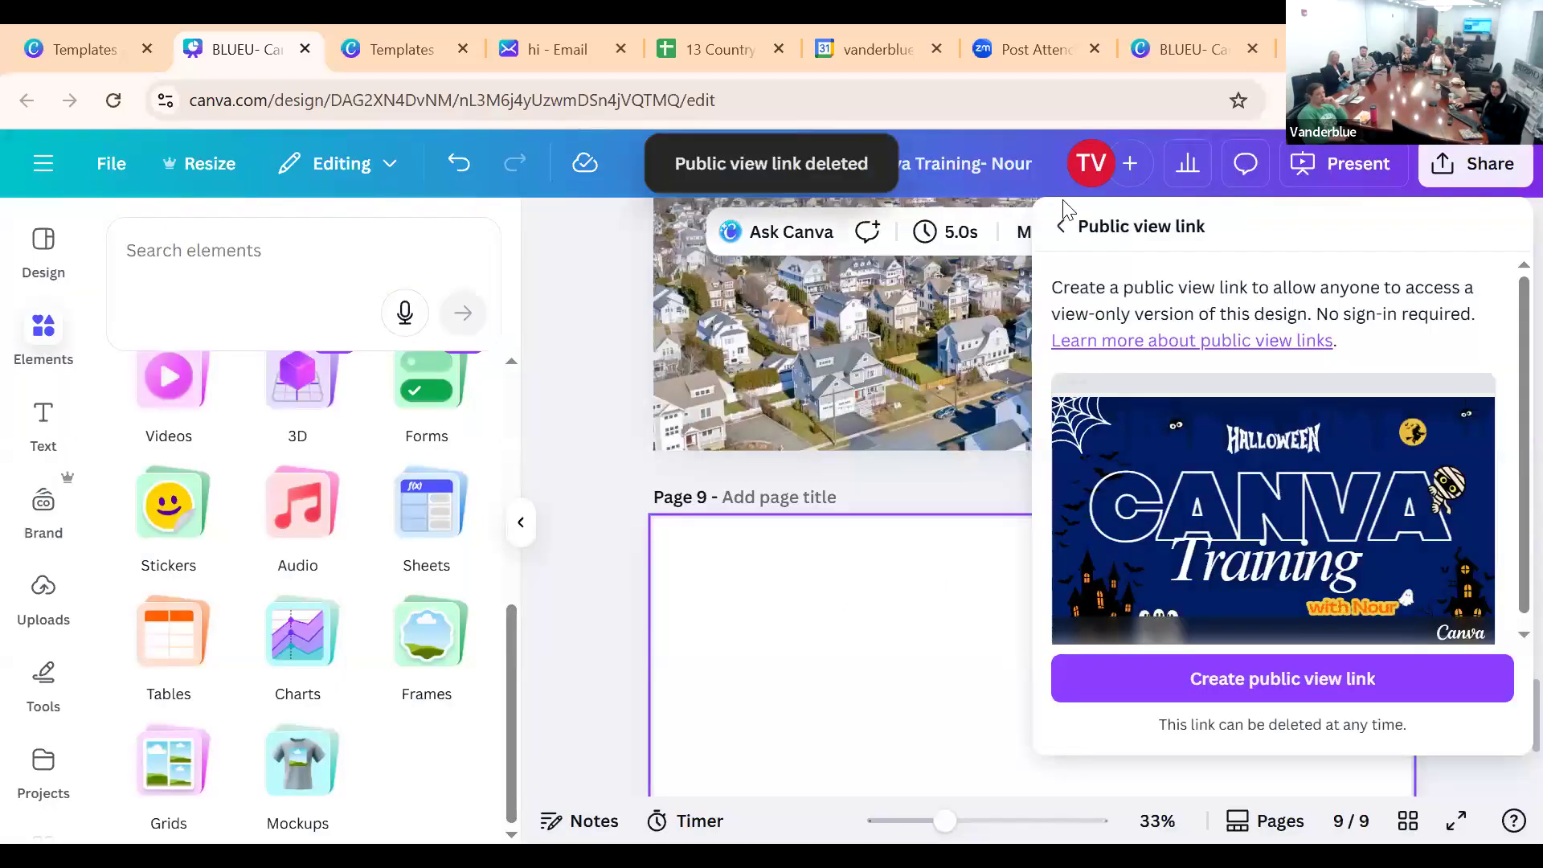
left_click(1059, 227)
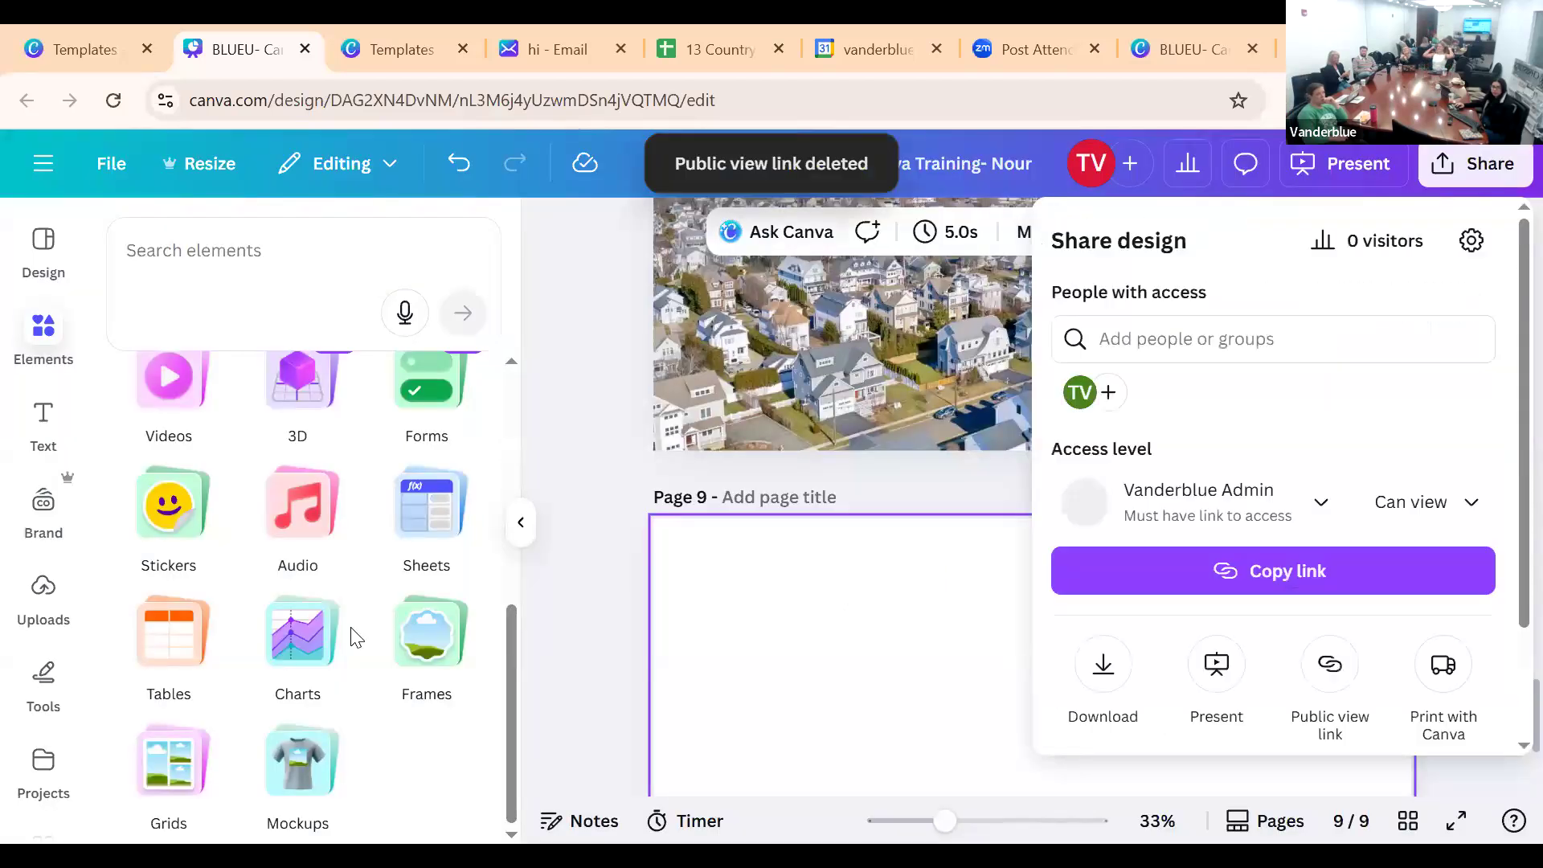
left_click(616, 483)
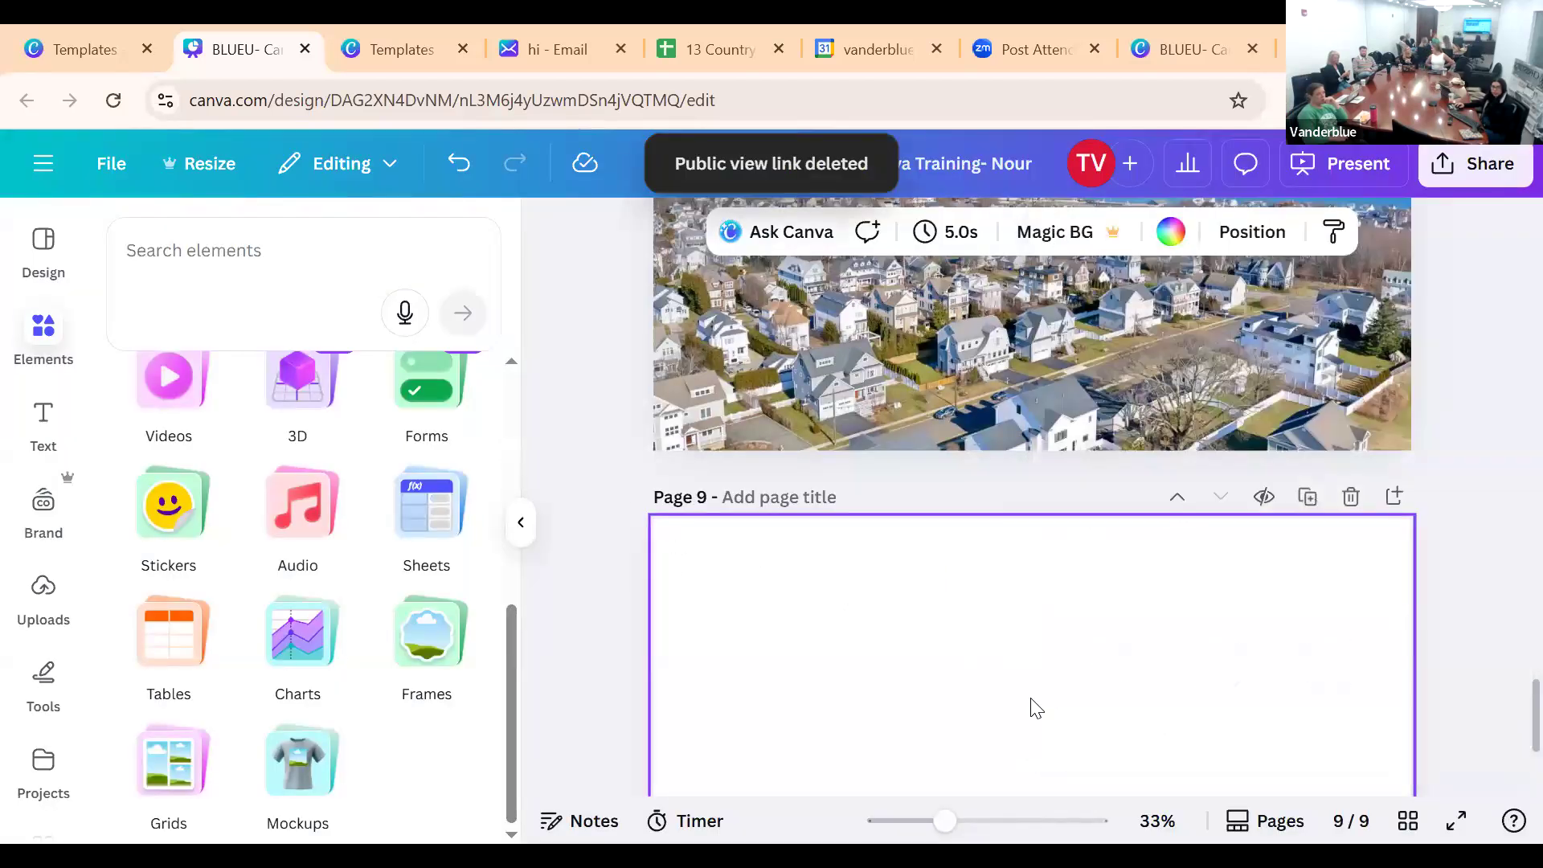